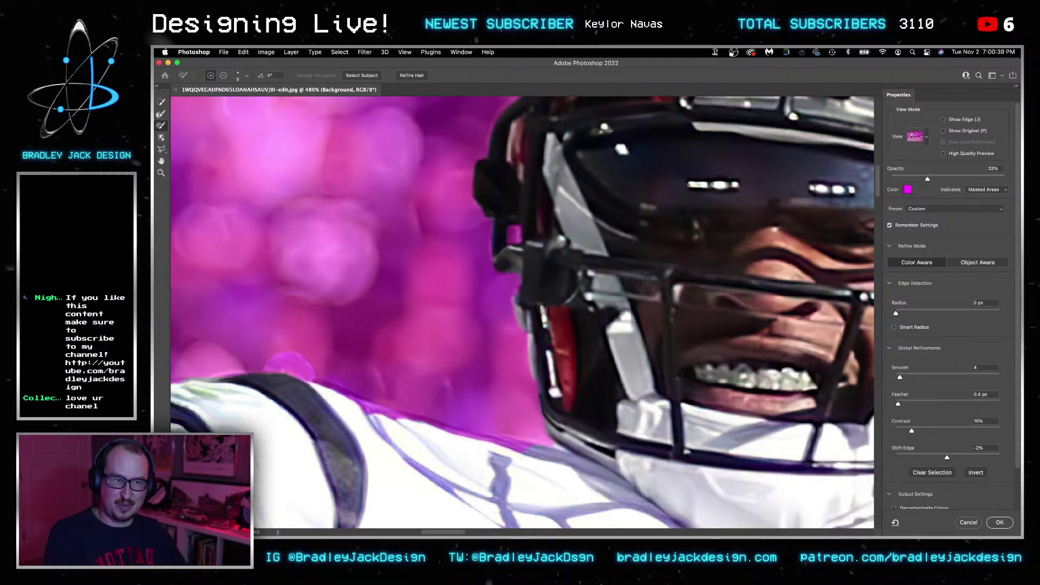
Refine the selection edge along the player's shoulder and raised arm in Select and Mask.
scroll(600, 352, "down", 5)
key("bracketright")
key("bracketright")
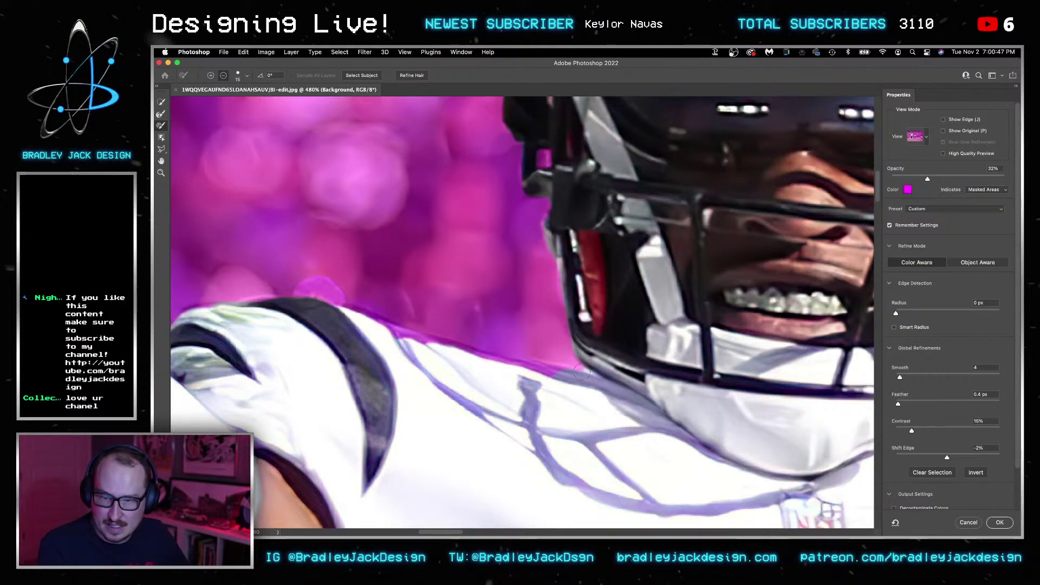
mouse_move(579, 376)
left_mouse_down()
mouse_move(599, 390)
mouse_move(579, 375)
mouse_move(449, 350)
left_mouse_up()
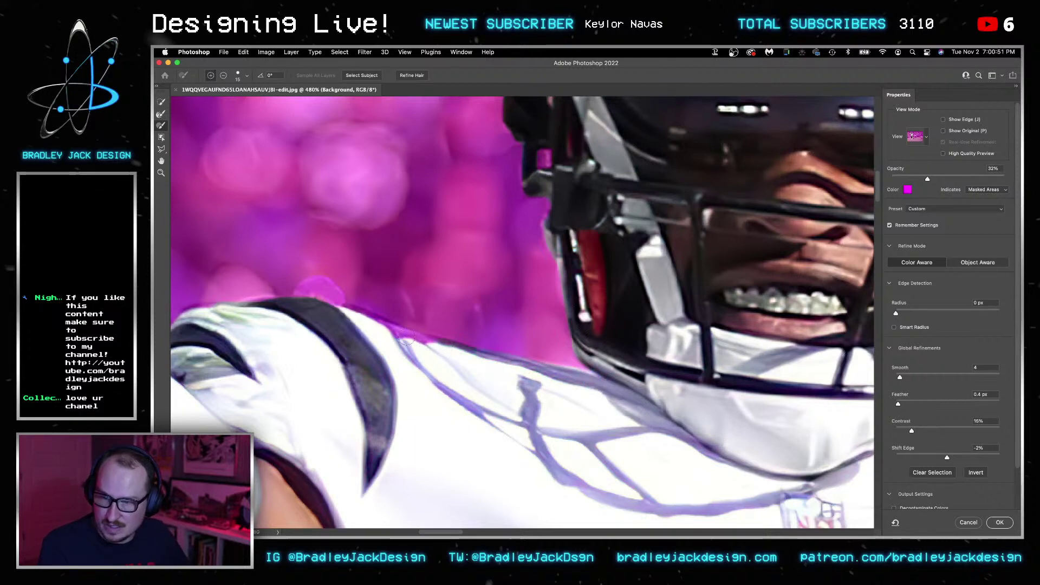
mouse_move(371, 323)
left_mouse_down()
mouse_move(344, 314)
mouse_move(562, 295)
left_mouse_up()
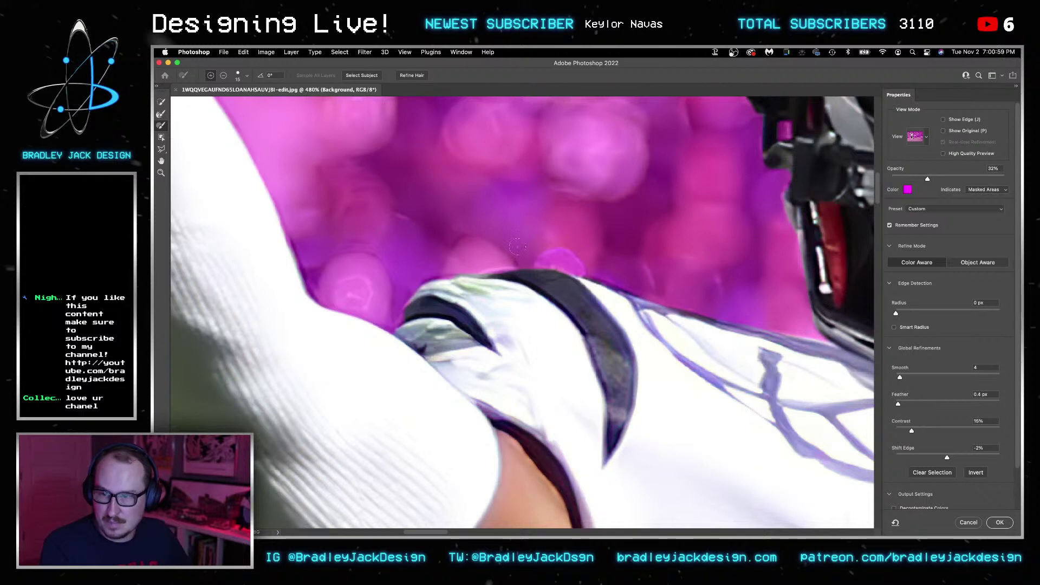
key("alt")
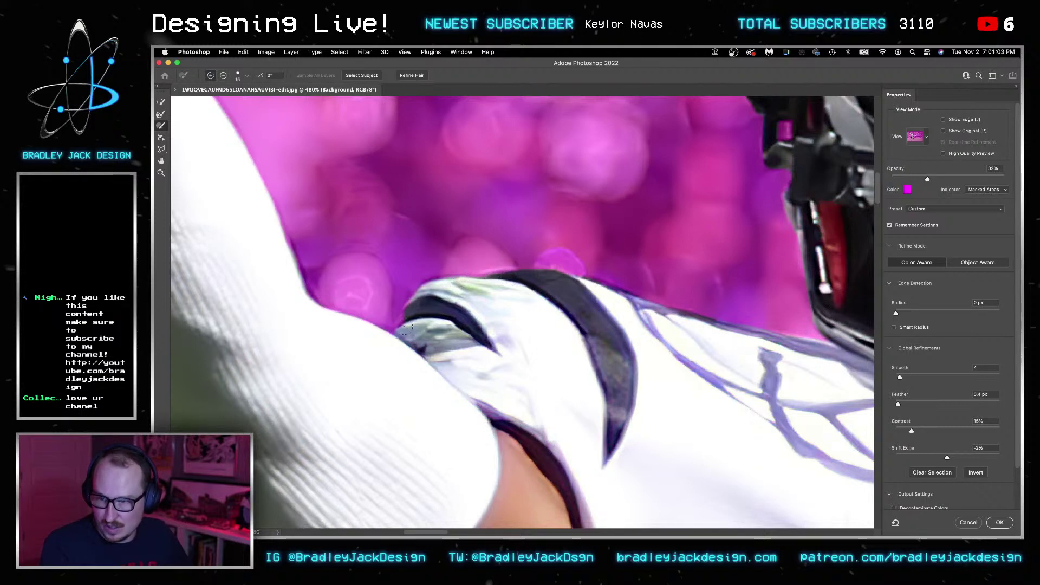
scroll(494, 312, "left", 6)
scroll(494, 312, "up", 3)
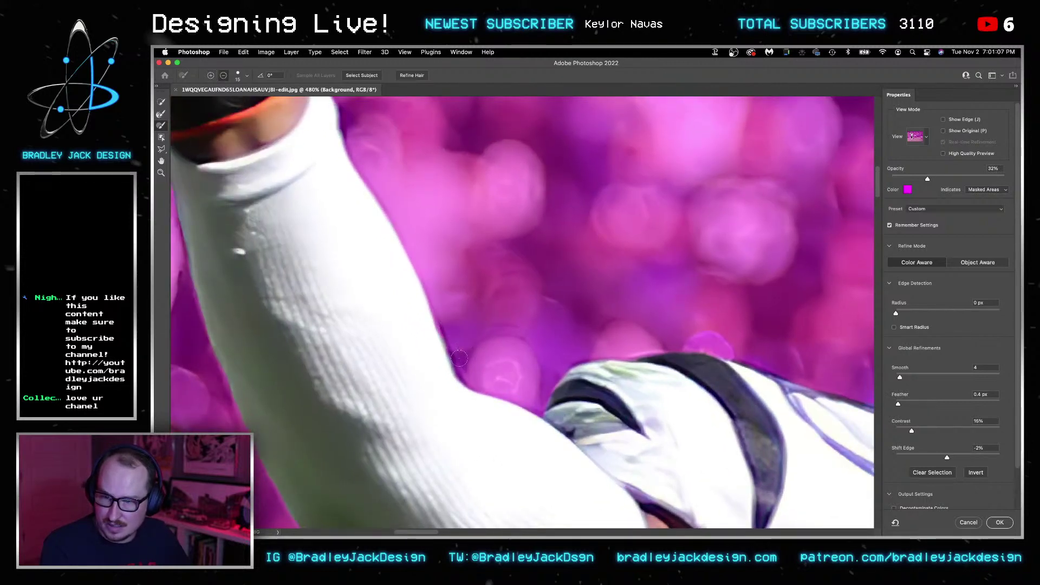
scroll(468, 290, "left", 4)
scroll(468, 290, "up", 4)
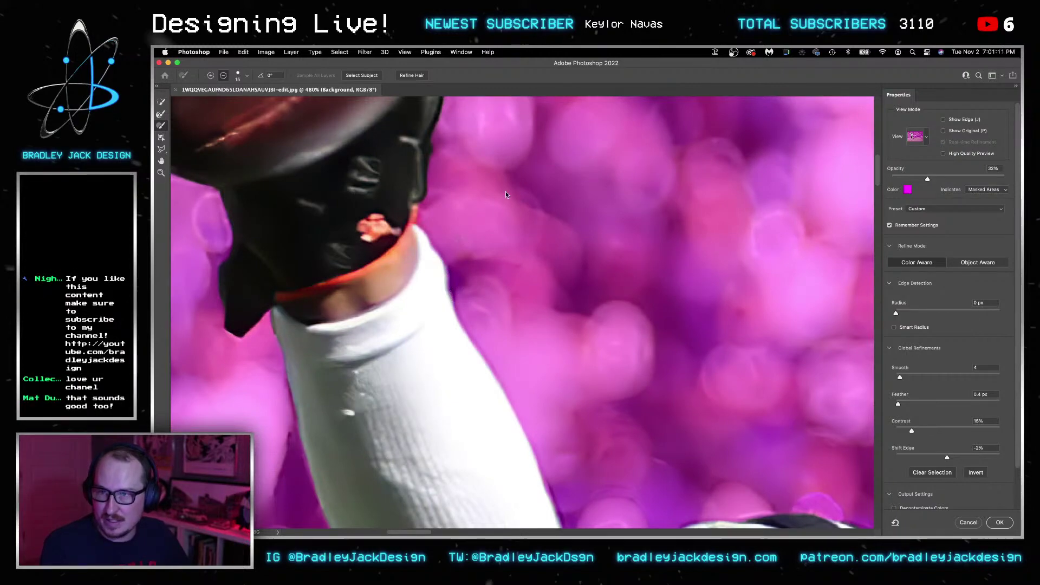
Apply the refined selection as a layer mask that isolates the player, and activate the Move tool.
scroll(503, 196, "down", 5)
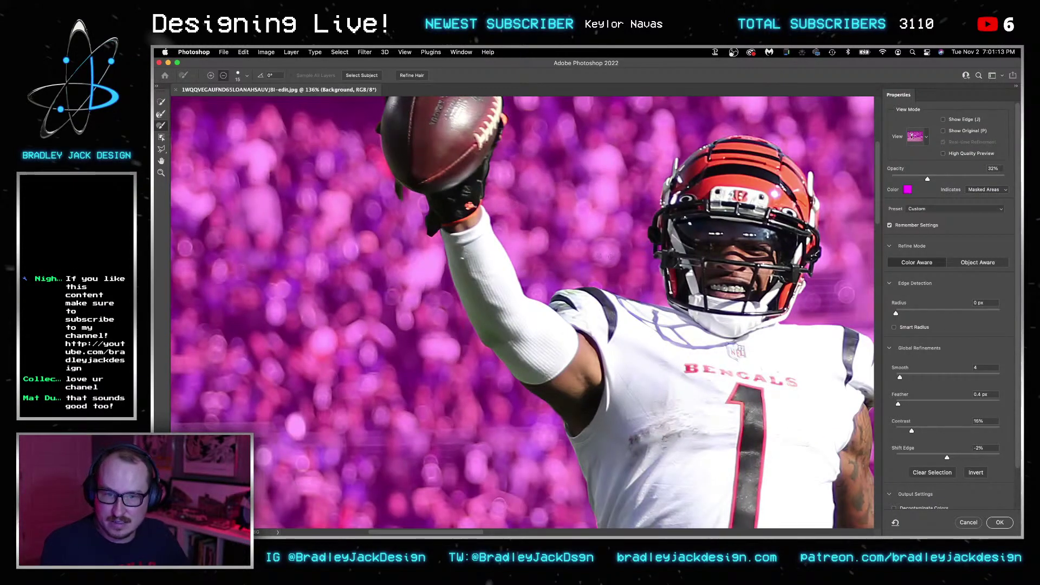
scroll(639, 289, "down", 4)
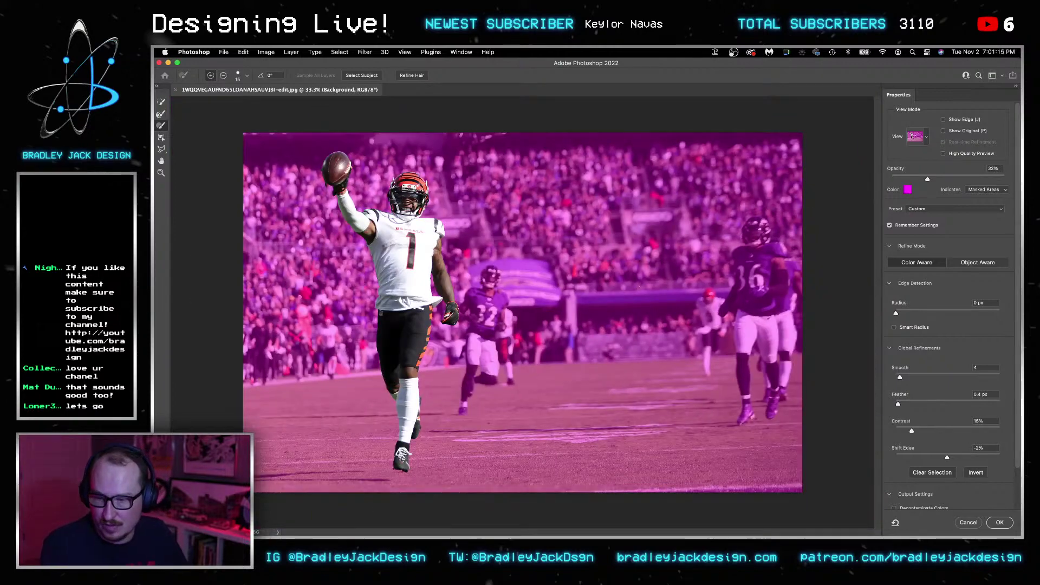
key("Return")
key("v")
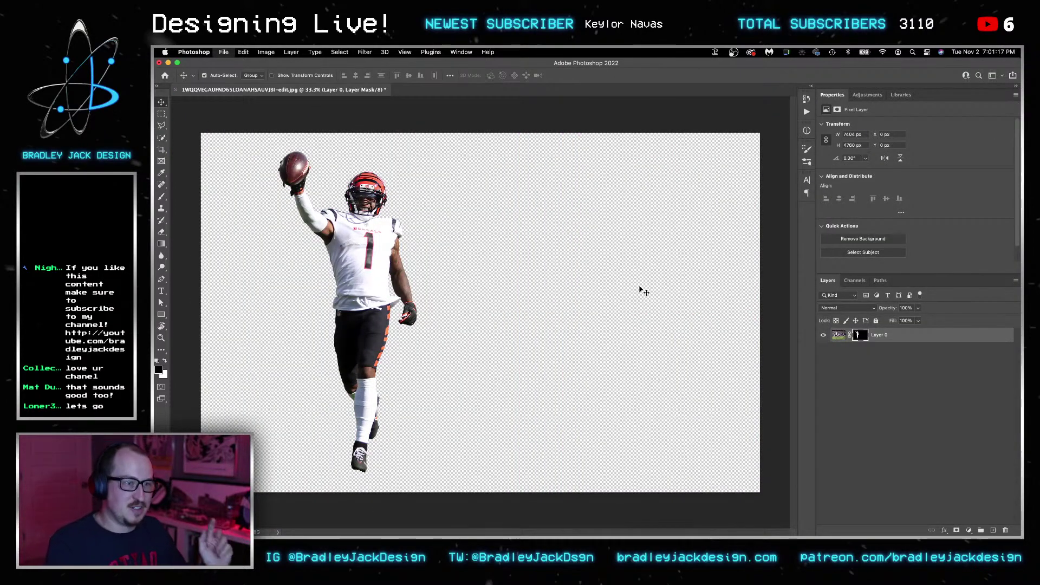
Save the player cutout to the Desktop in Photoshop format and close the document.
key("super+shift+s")
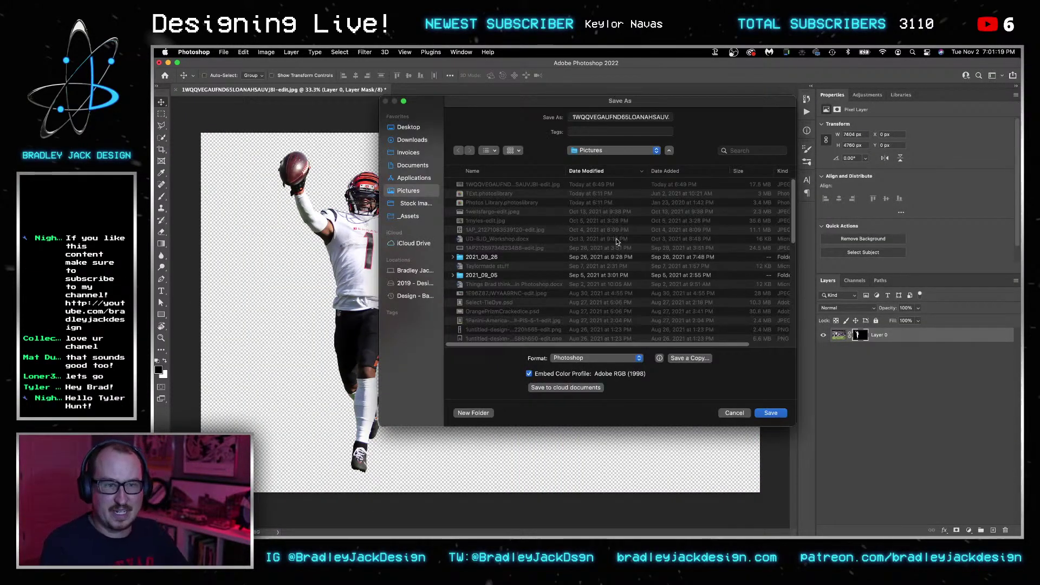
left_click(418, 127)
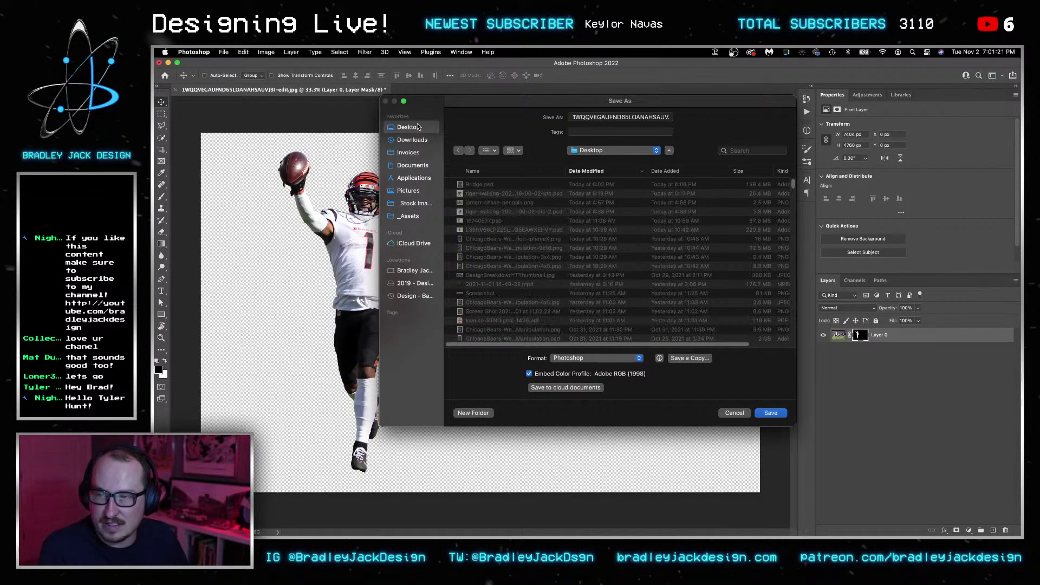
key("Return")
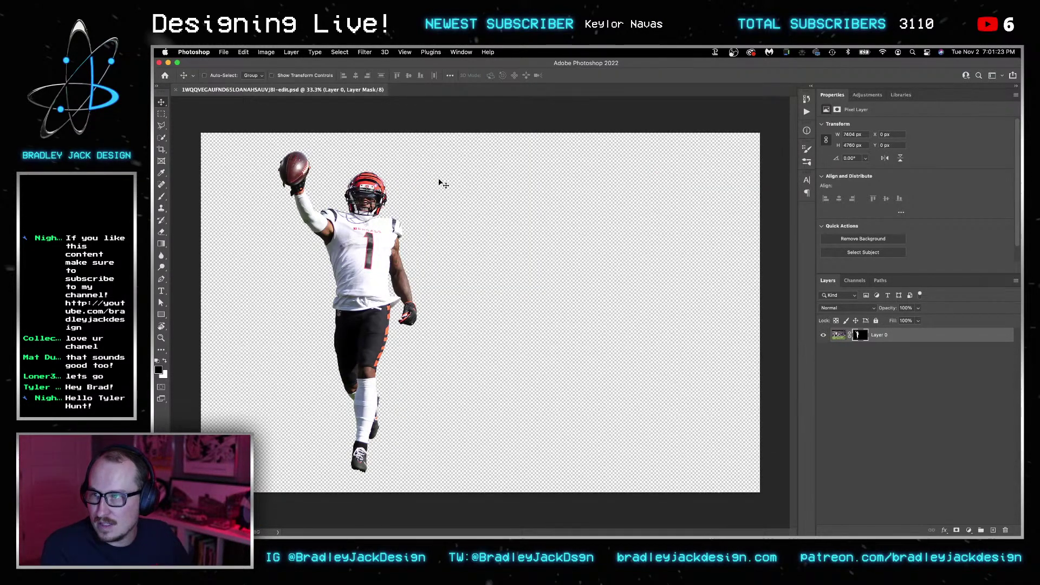
key("super+w")
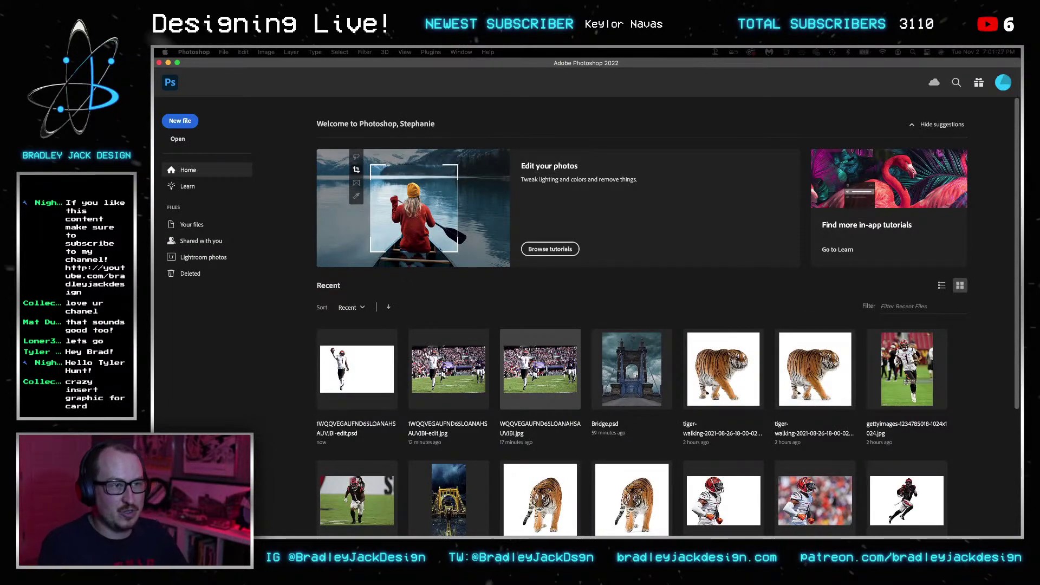
key("super+n")
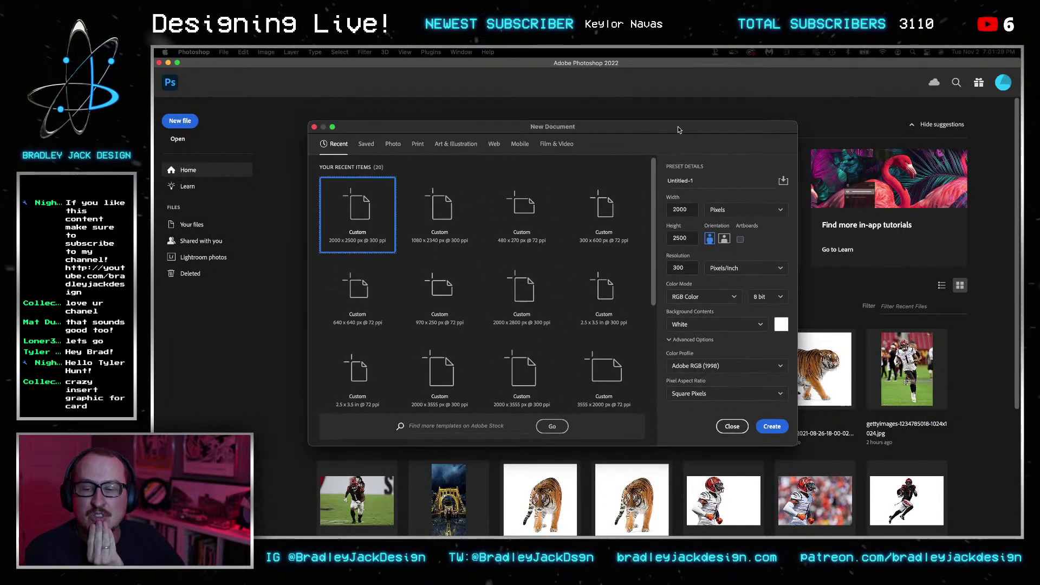
key("Return")
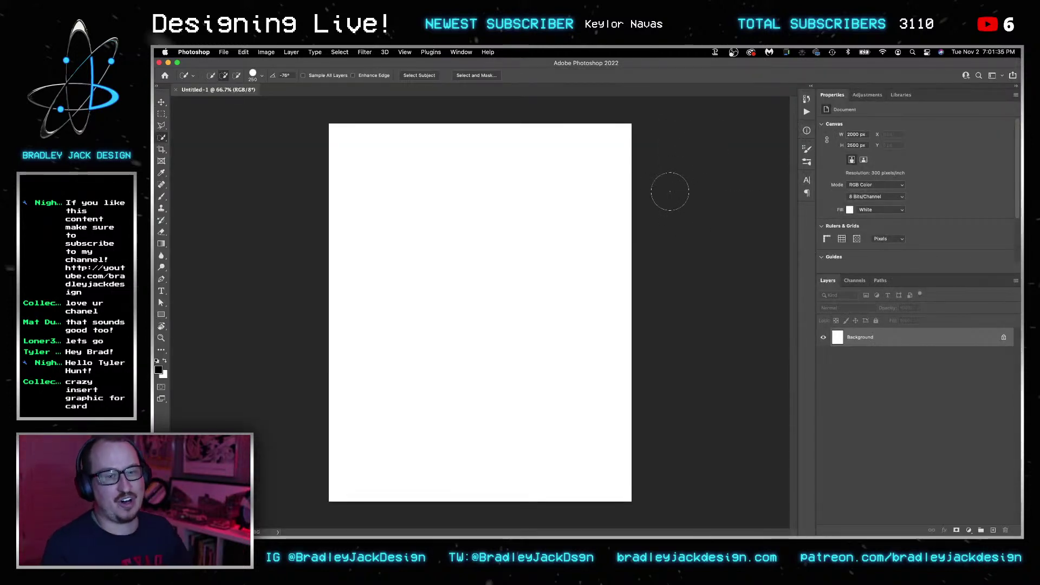
key("f")
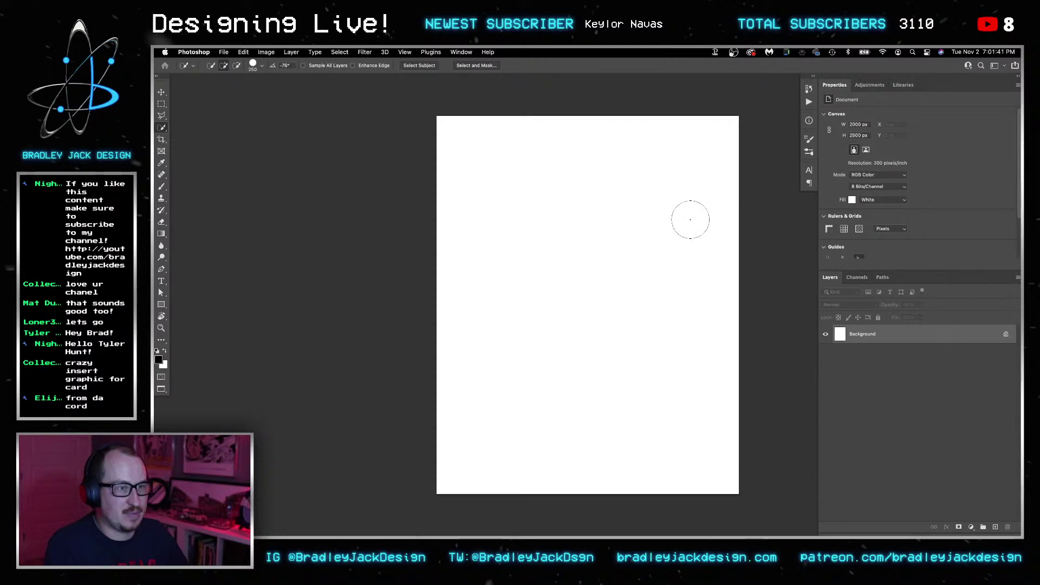
key("super+w")
Create a new white document 2.5 inches wide and 3.5 inches high at 300 pixels/inch.
key("super+n")
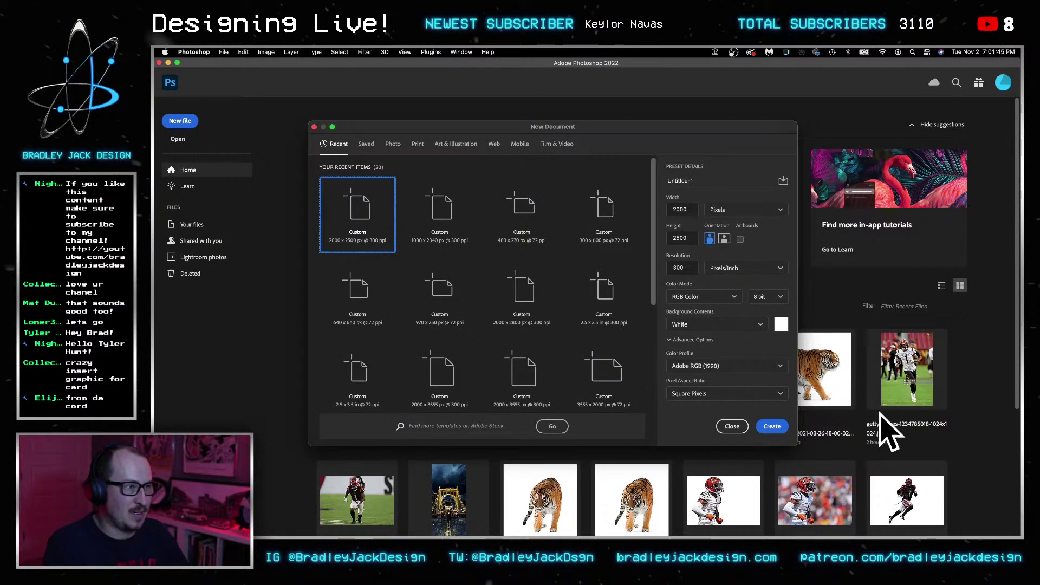
double_click(686, 209)
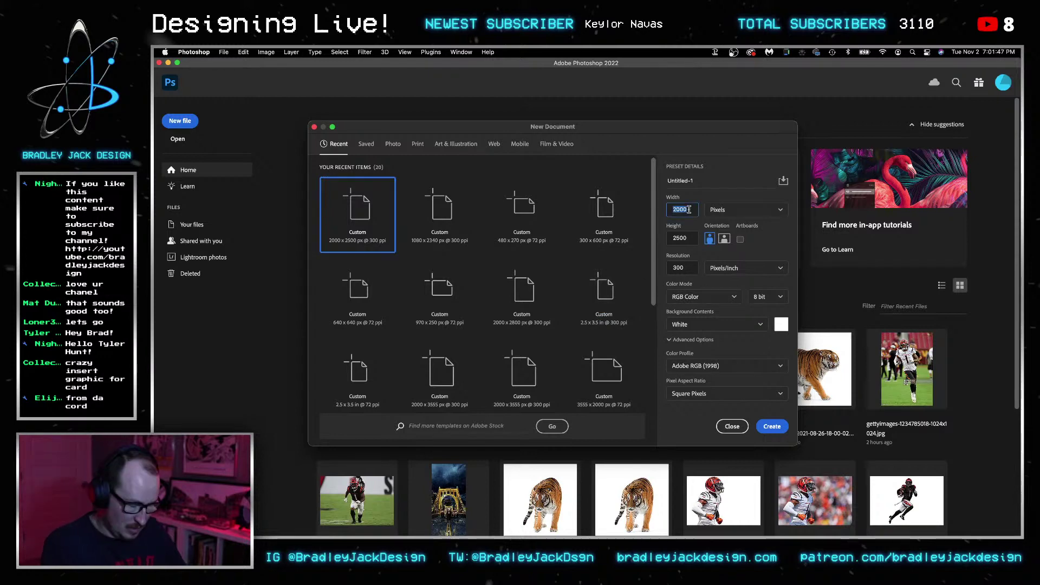
left_click(726, 209)
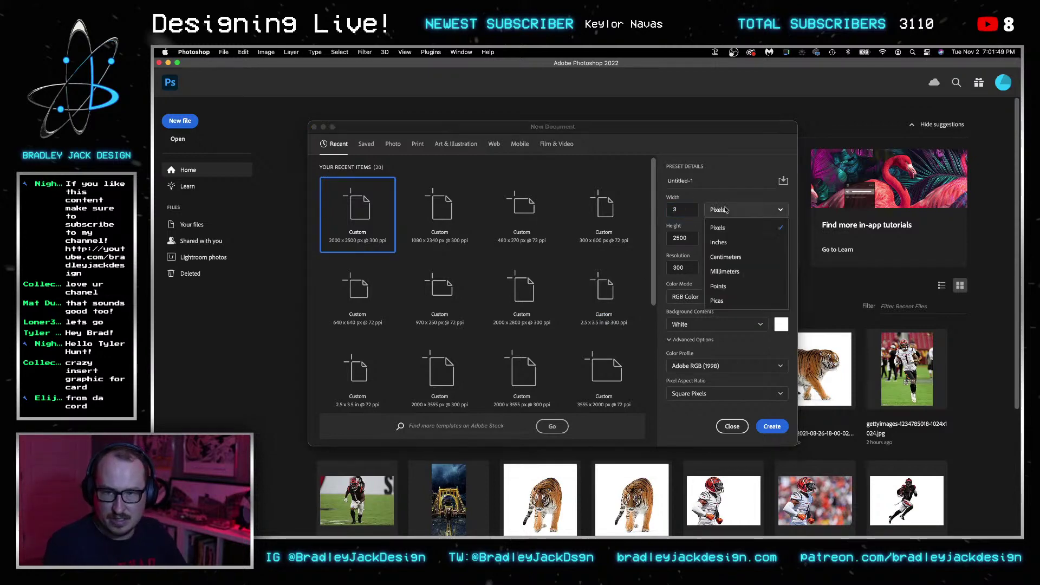
left_click(721, 230)
type("2.5")
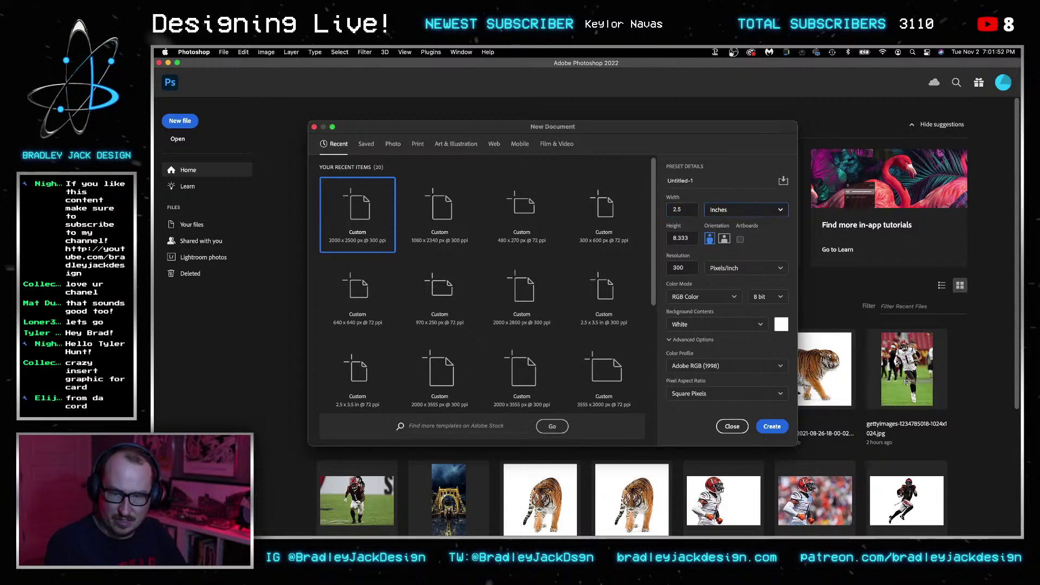
key("Tab")
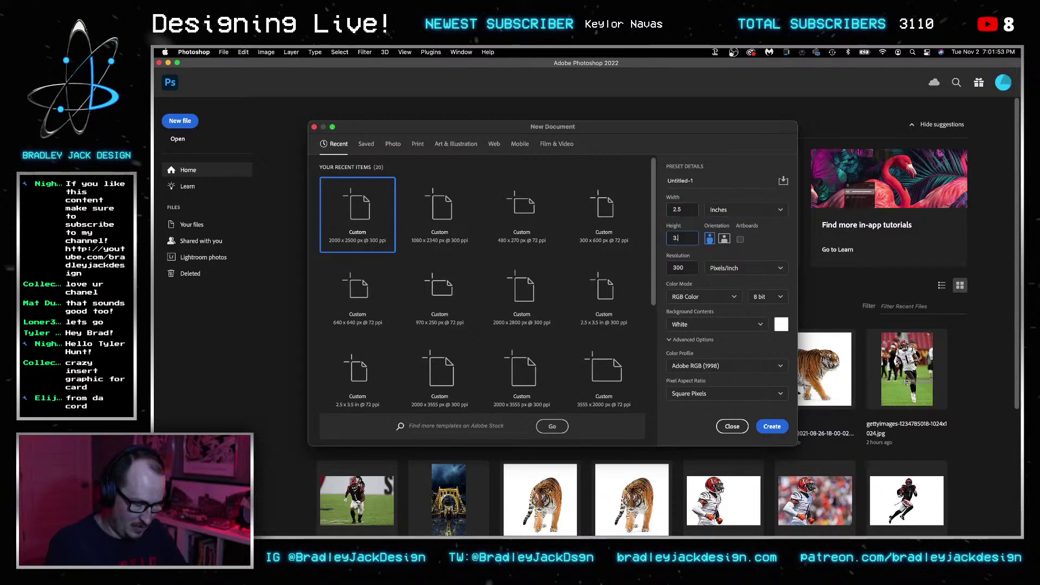
type("3.5")
key("Return")
Resize the image to a width of 2000 pixels with resampling on and proportions linked.
key("super+alt+i")
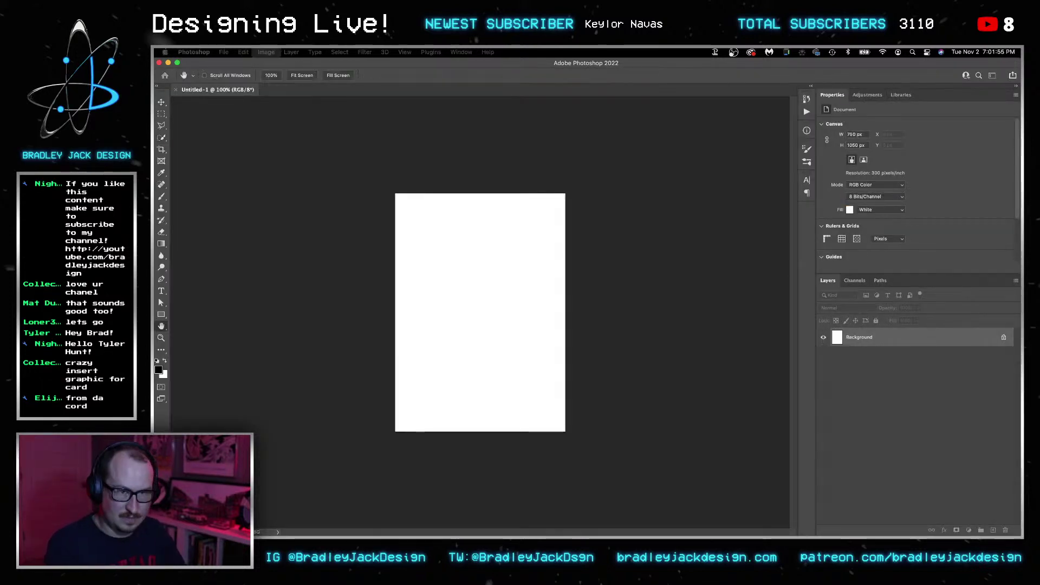
left_click_drag(686, 160, 687, 159)
left_click(724, 216)
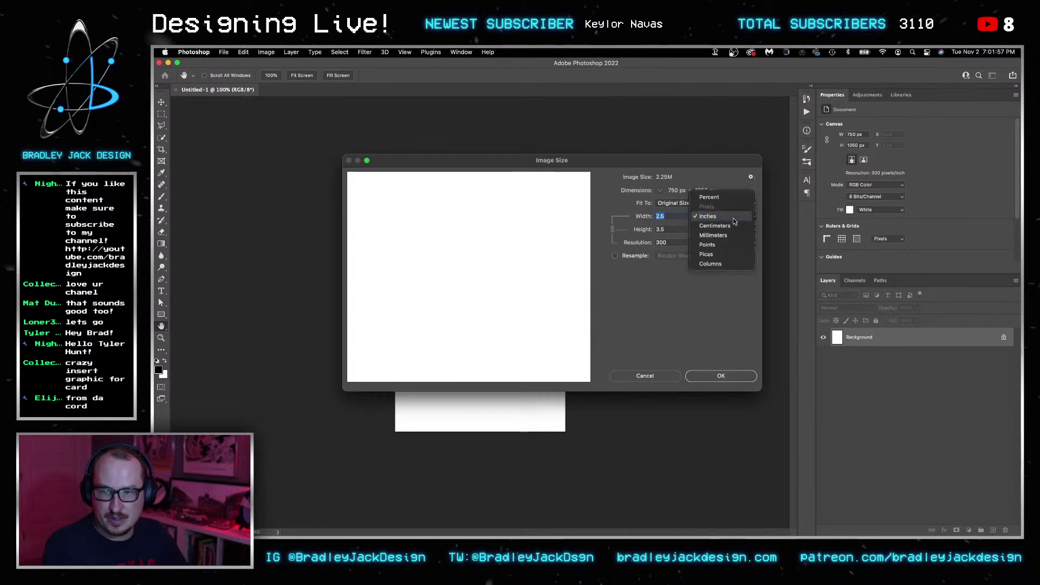
left_click(724, 216)
left_click(623, 259)
left_click(723, 216)
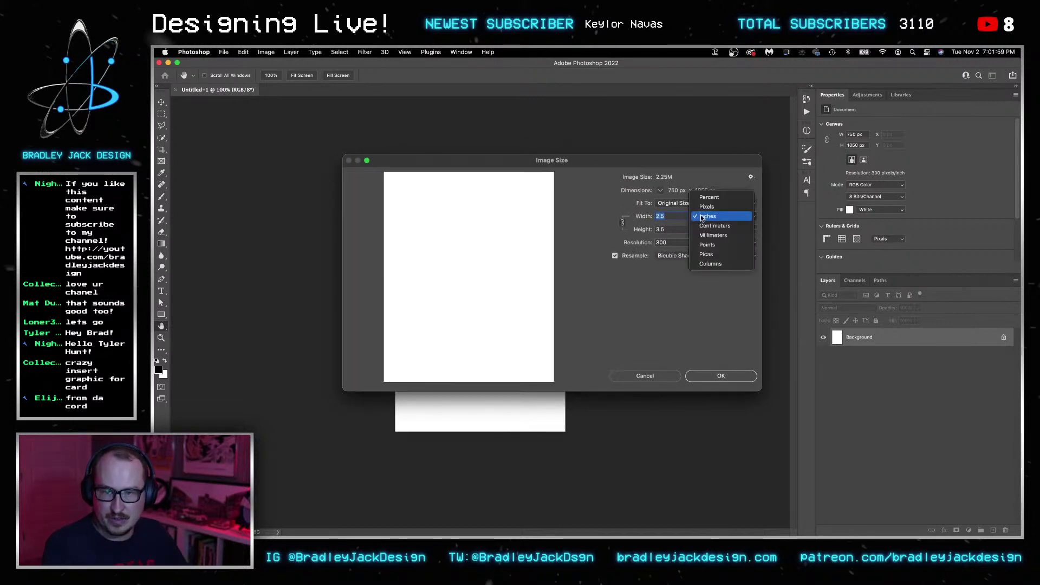
left_click(710, 205)
type("2000")
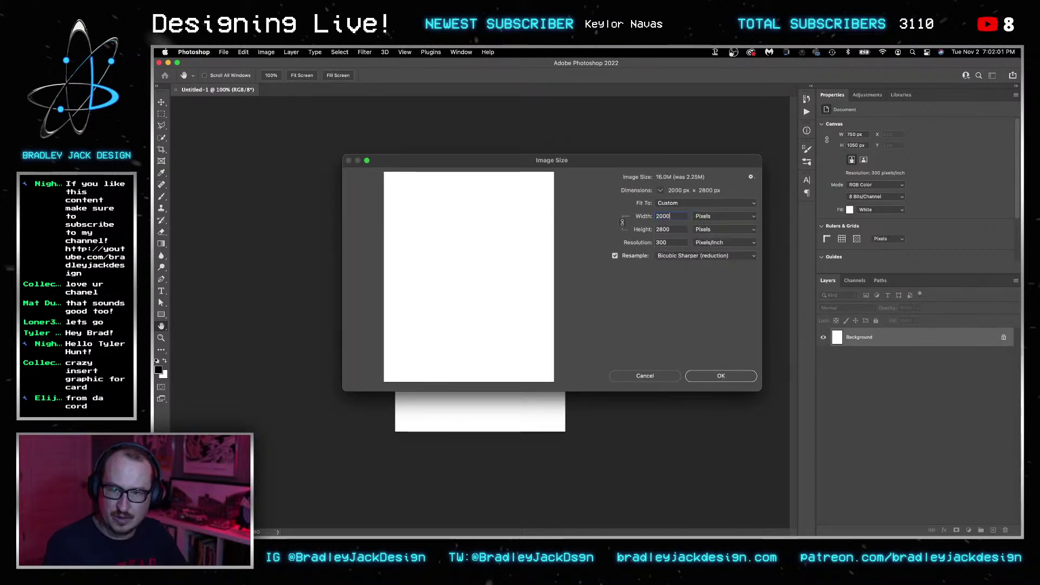
key("Tab")
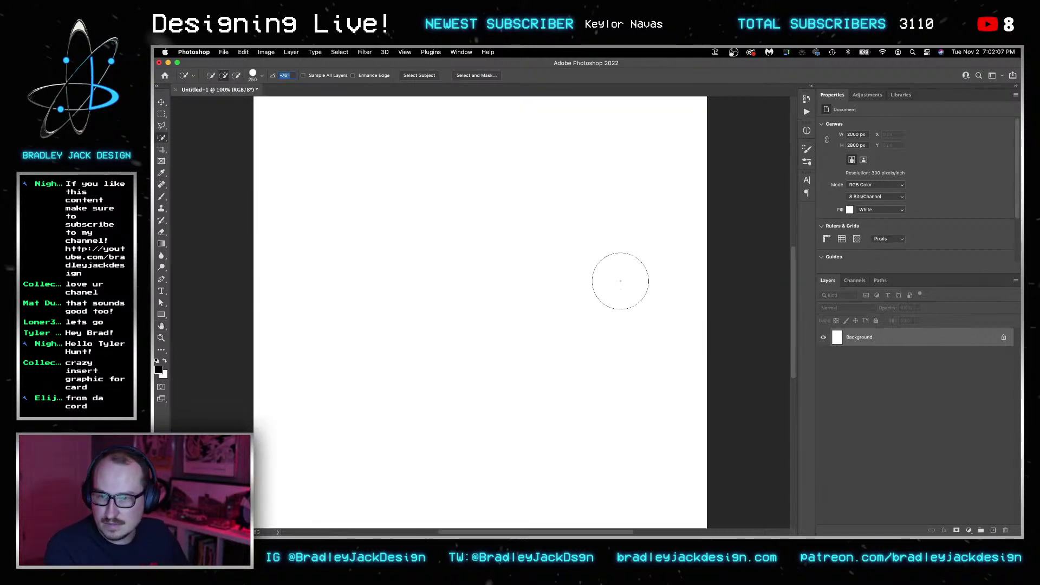
key("ctrl+0")
key("Return")
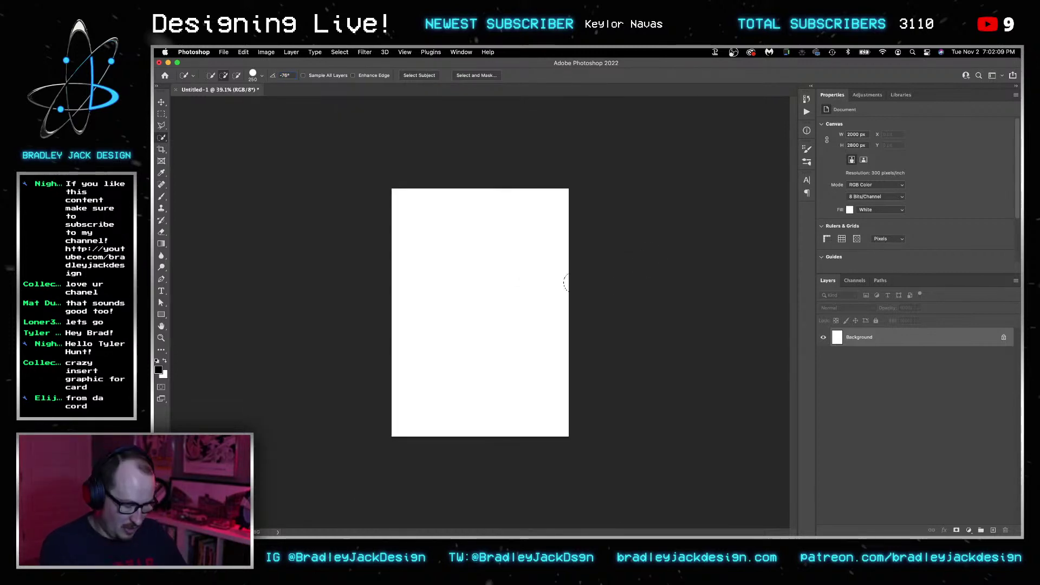
Show the canvas in full screen mode with the menu bar and activate the Move tool.
key("f")
key("ctrl+0")
key("v")
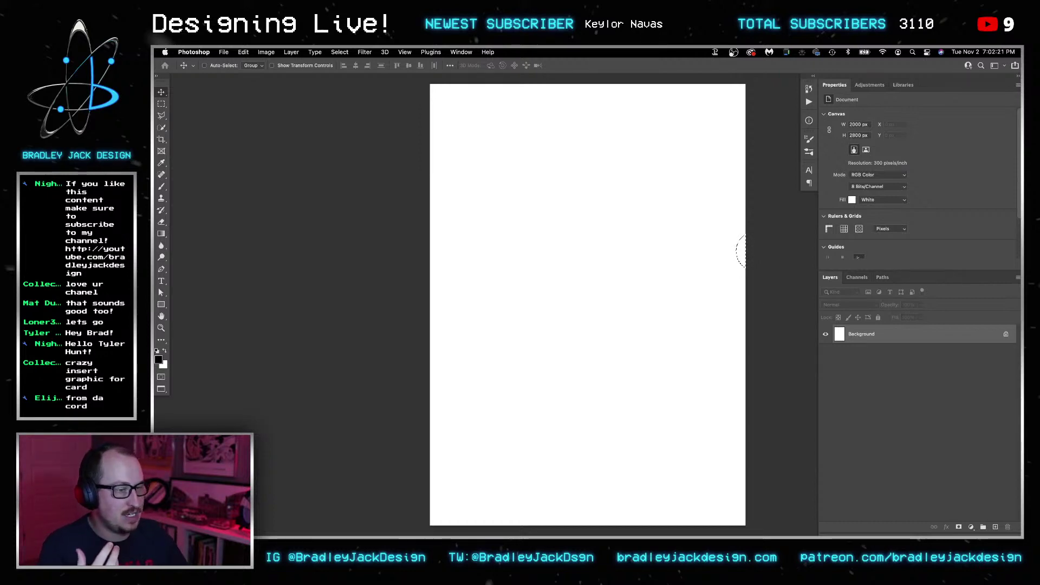
Place Bridge.psd from Finder into the document and enlarge it to cover the whole canvas.
key("super+alt+space")
key("super+w")
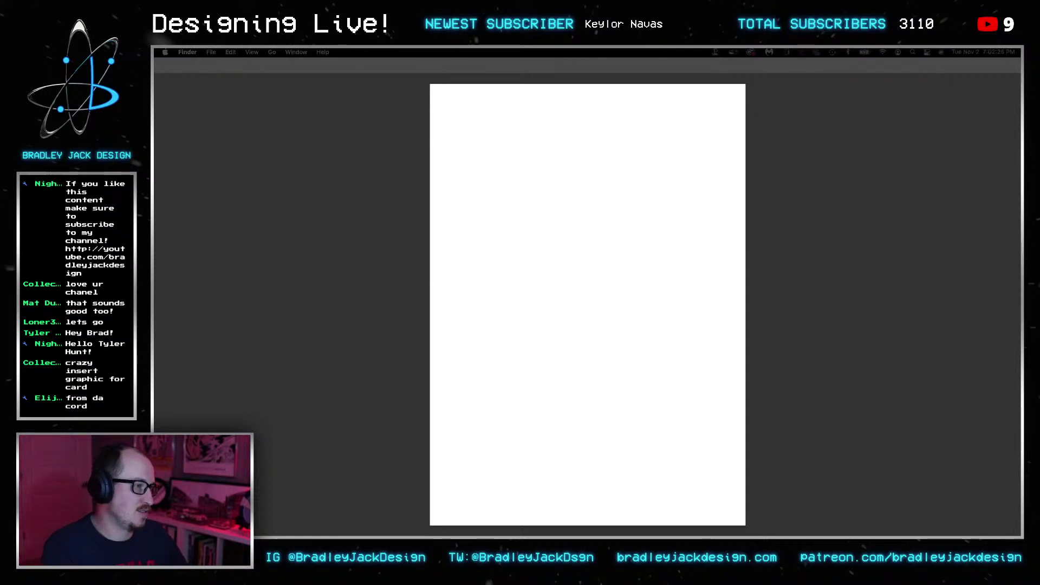
left_click_drag(673, 297, 522, 291)
key("ctrl+t")
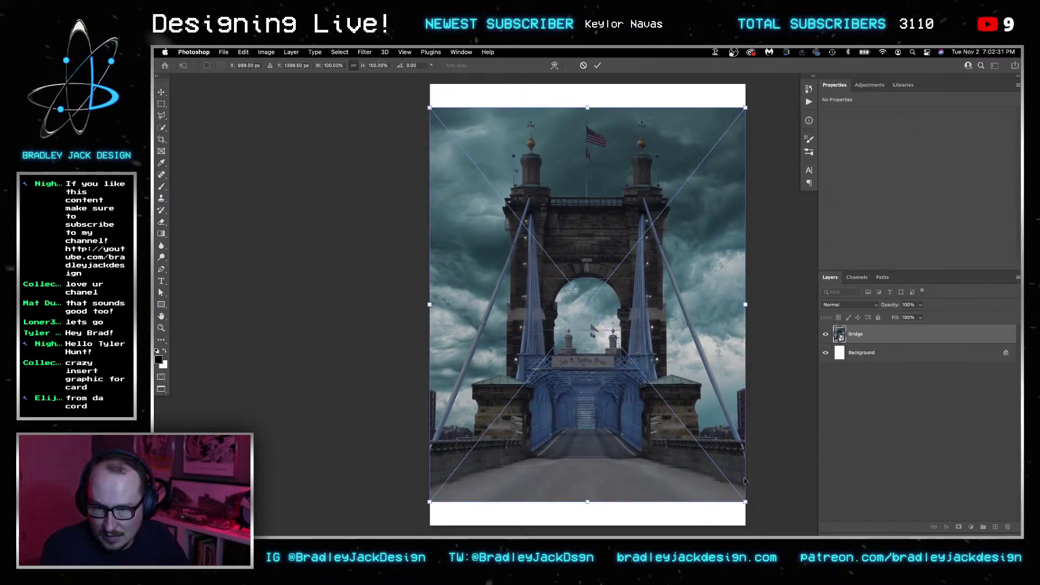
left_click_drag(748, 498, 786, 503)
key("Return")
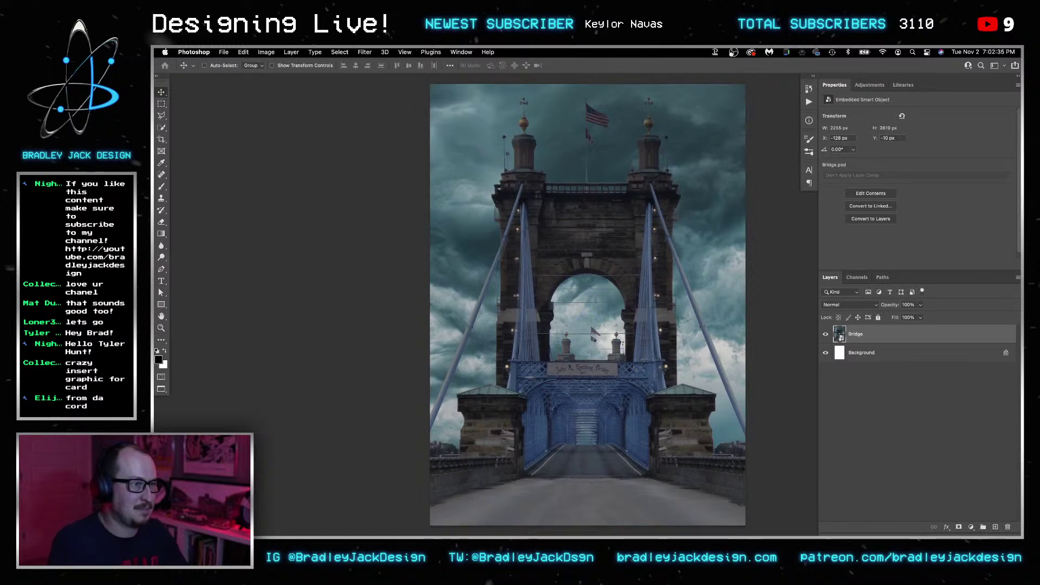
Place the player cutout and both walking tiger files from Finder as smart object layers above the bridge.
key("Tab")
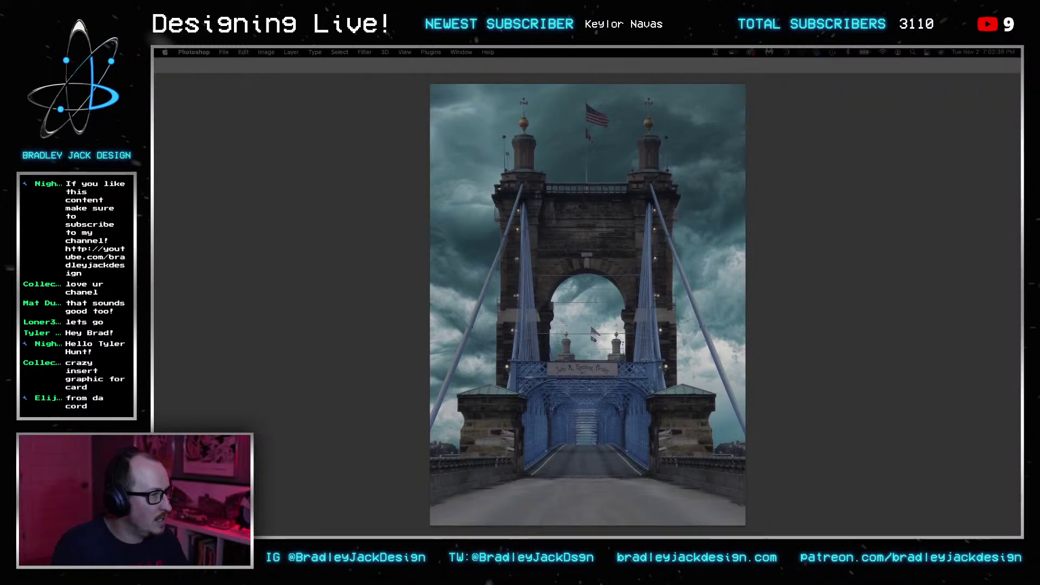
key("Tab")
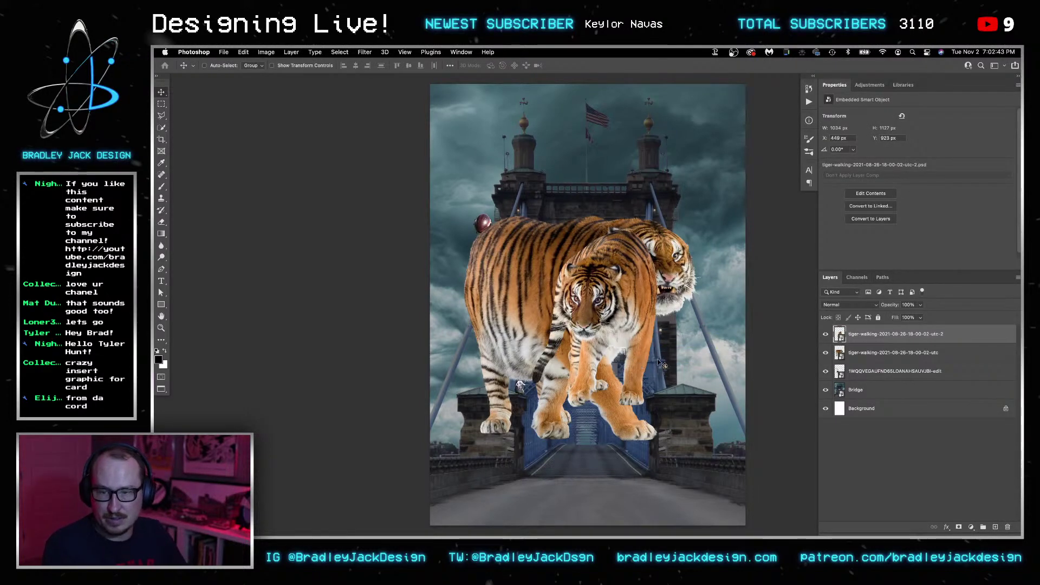
Hide both tiger layers and move the player down onto the road in front of the bridge arch.
left_click_drag(825, 333, 825, 352)
left_click(889, 371)
left_click_drag(565, 301, 611, 406)
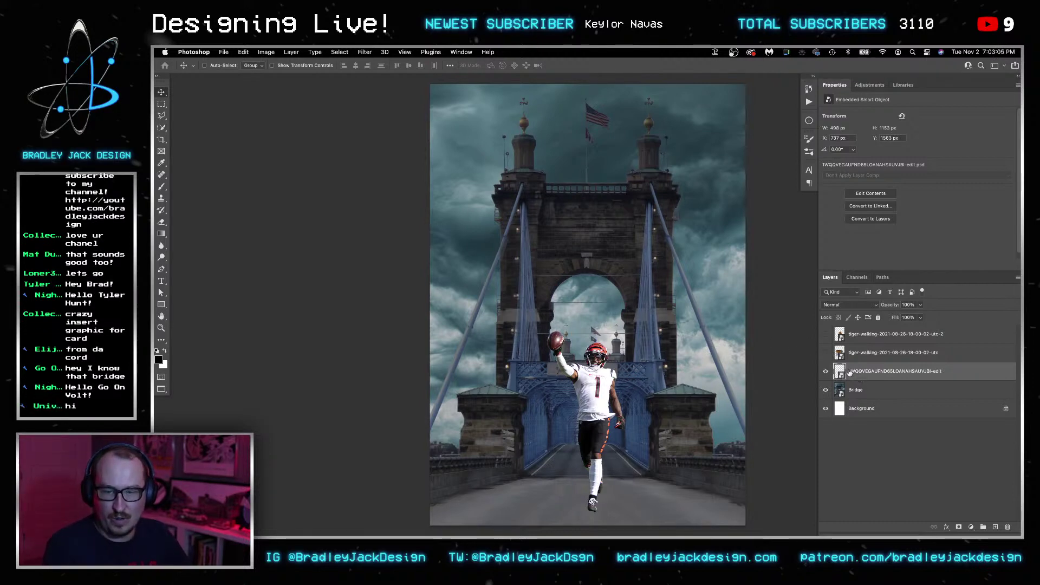
Show the lower of the two hidden tiger layers, scale it down to about 39% and flip it horizontally.
left_click(825, 353)
left_click(877, 353)
key("ctrl+t")
left_click_drag(748, 144, 673, 217)
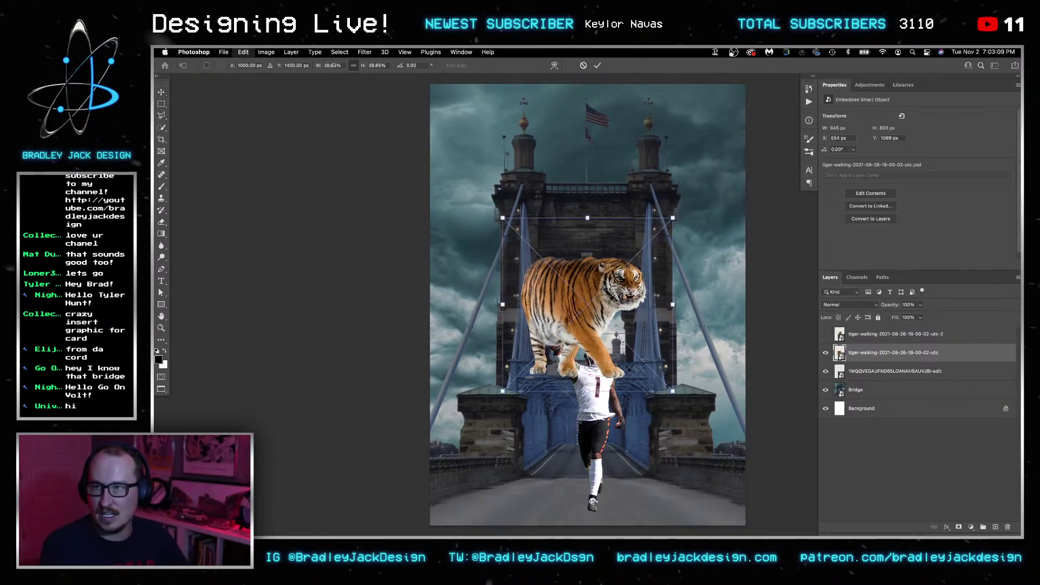
left_click(326, 65)
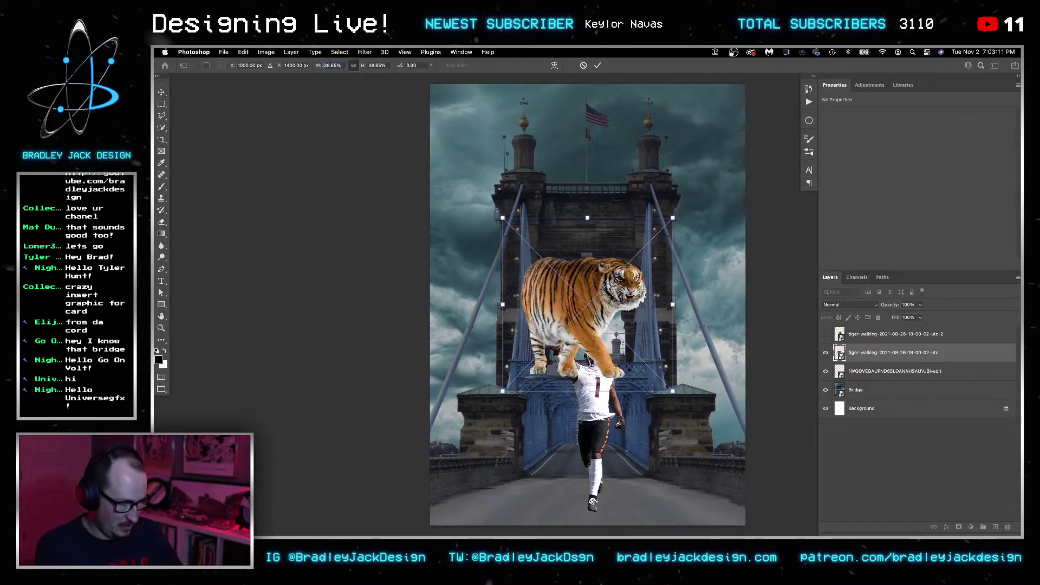
type("-")
key("Return")
key("Return")
Stack the flipped tiger below the player layer, shrink it to about 579 px wide and stand it on the road left of the player.
left_click_drag(895, 356, 894, 380)
left_click_drag(623, 340, 567, 464)
key("ctrl+t")
left_click_drag(613, 333, 586, 358)
key("Return")
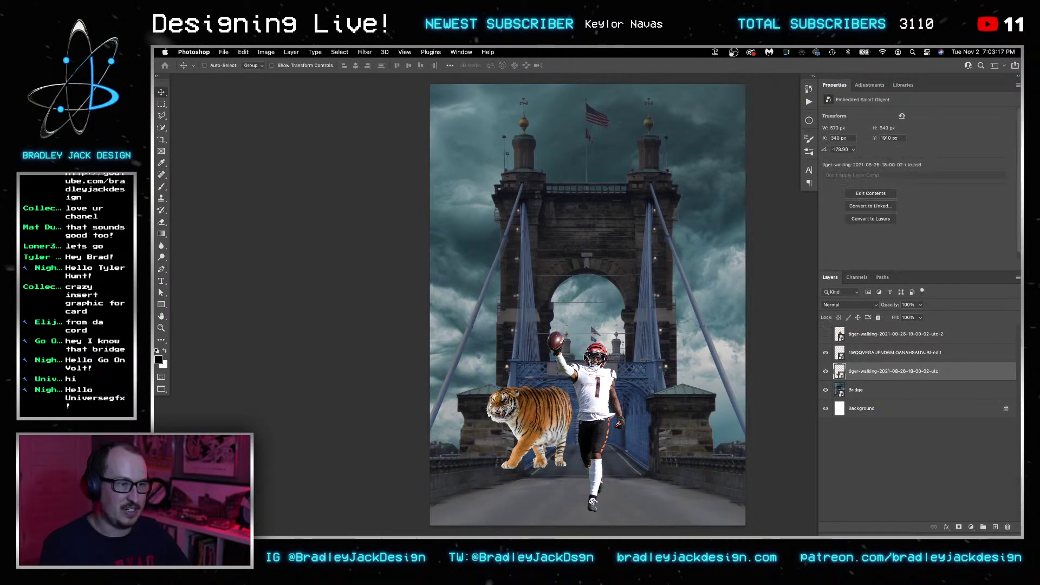
left_click_drag(562, 392, 566, 416)
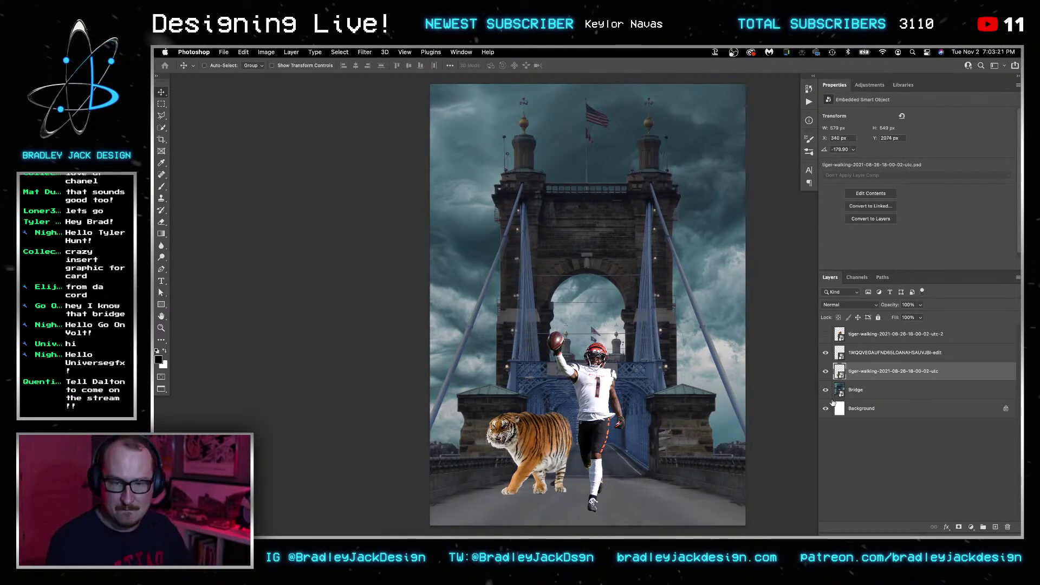
Show the second tiger, stack it beneath the player, shrink it to about 521 px wide and stand it on the road right of the player.
left_click(825, 334)
left_click(862, 341)
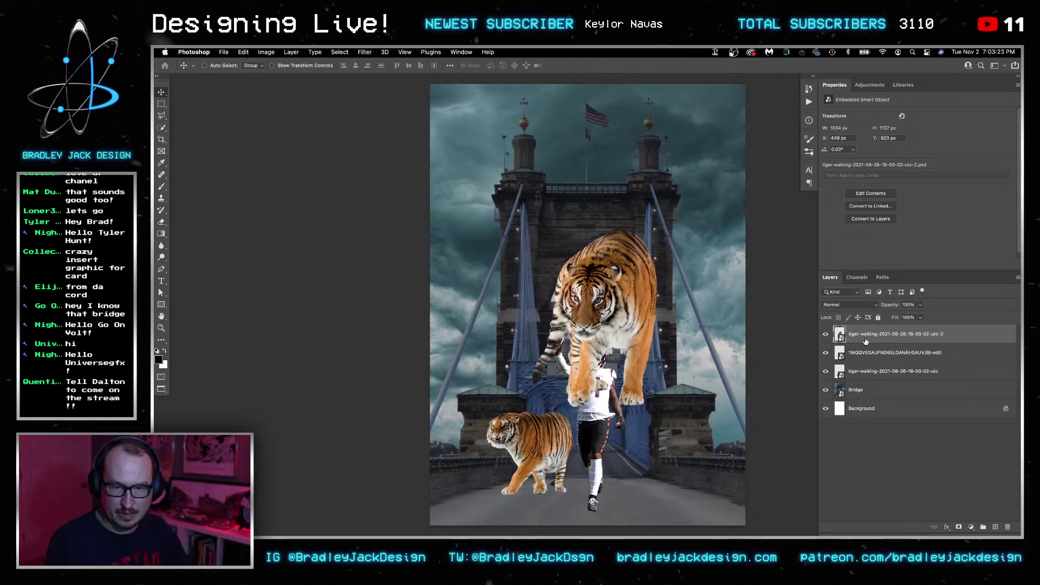
left_click_drag(865, 337, 864, 362)
key("ctrl+t")
left_click_drag(469, 186, 587, 306)
key("Return")
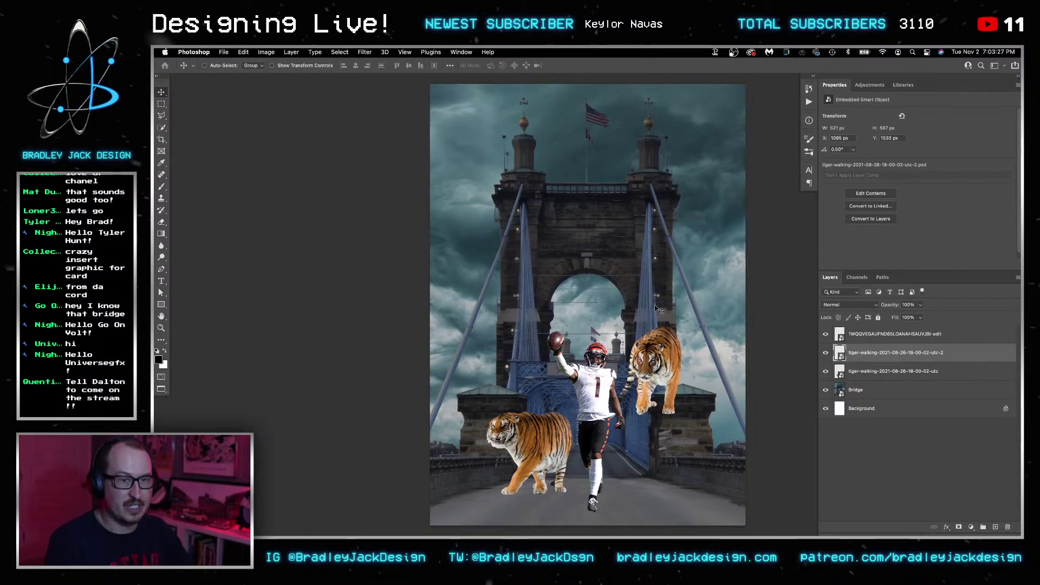
left_click_drag(665, 359, 660, 439)
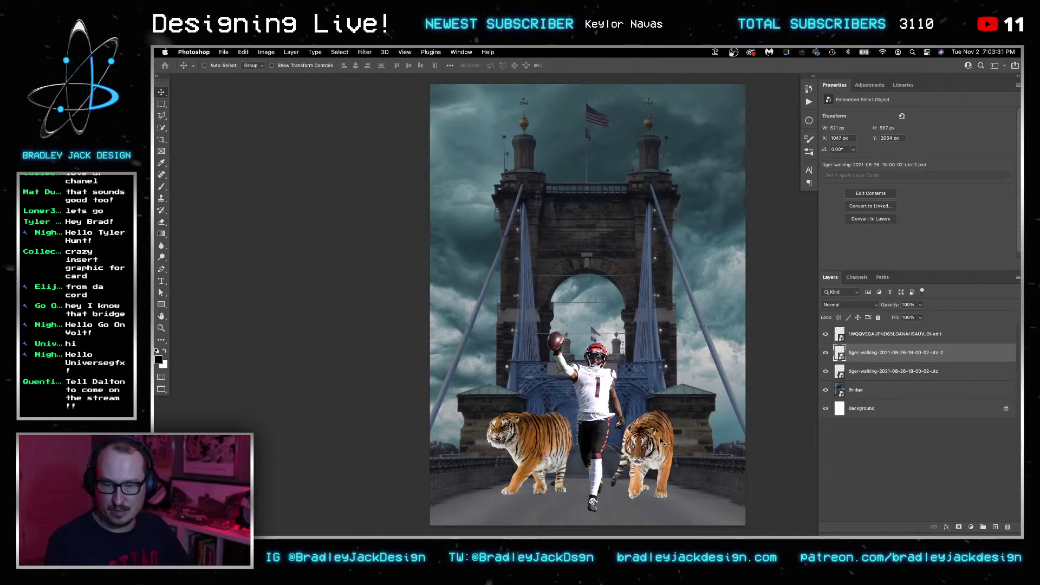
Enlarge the player cutout slightly between the two tigers.
left_click(665, 326, "super")
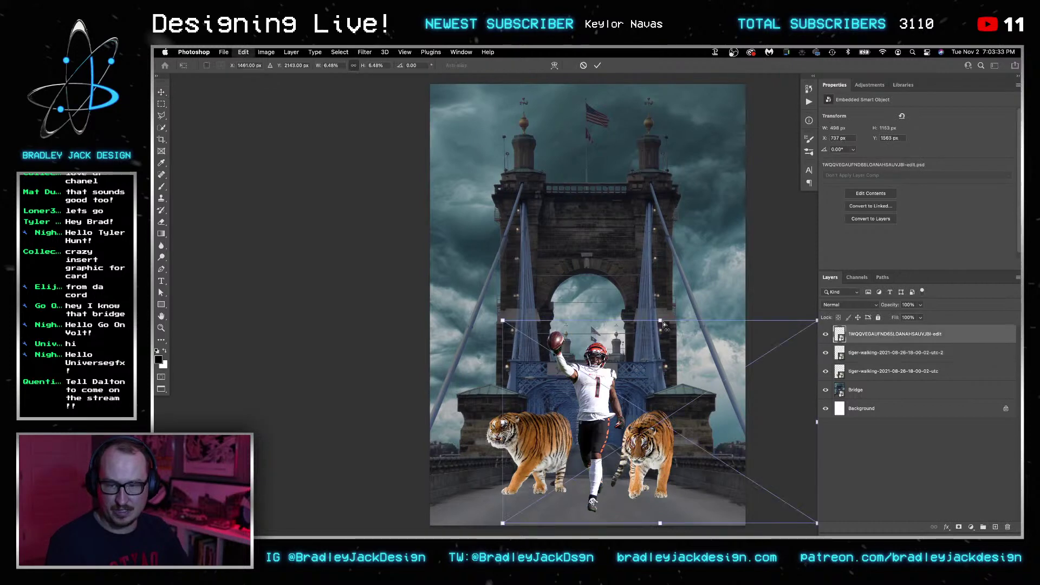
key("super+t")
left_click_drag(506, 320, 500, 310)
key("Return")
Shrink the left tiger slightly, then nudge it 21 px down and 3 px left.
left_click(893, 371)
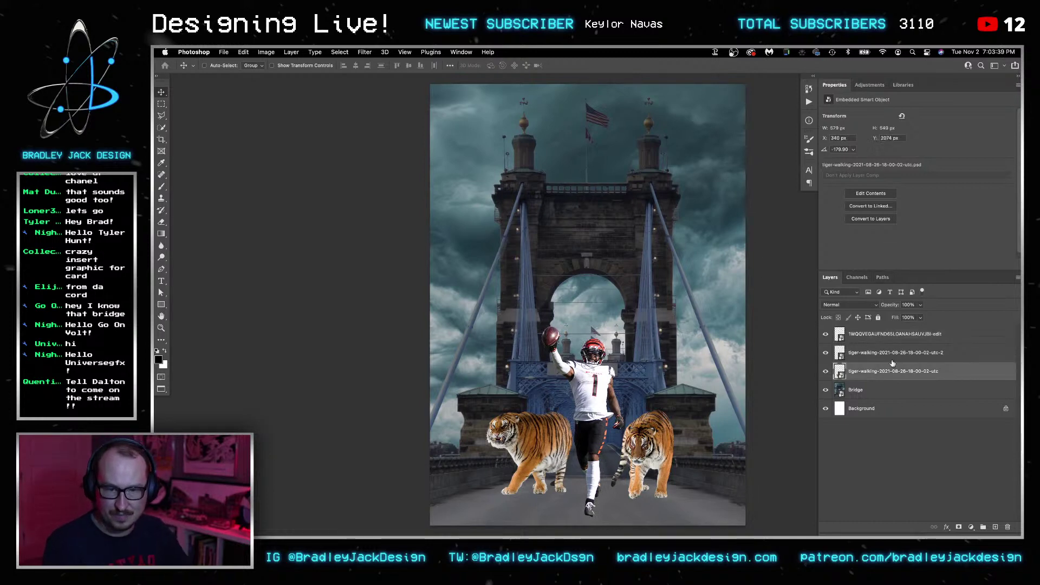
key("super+t")
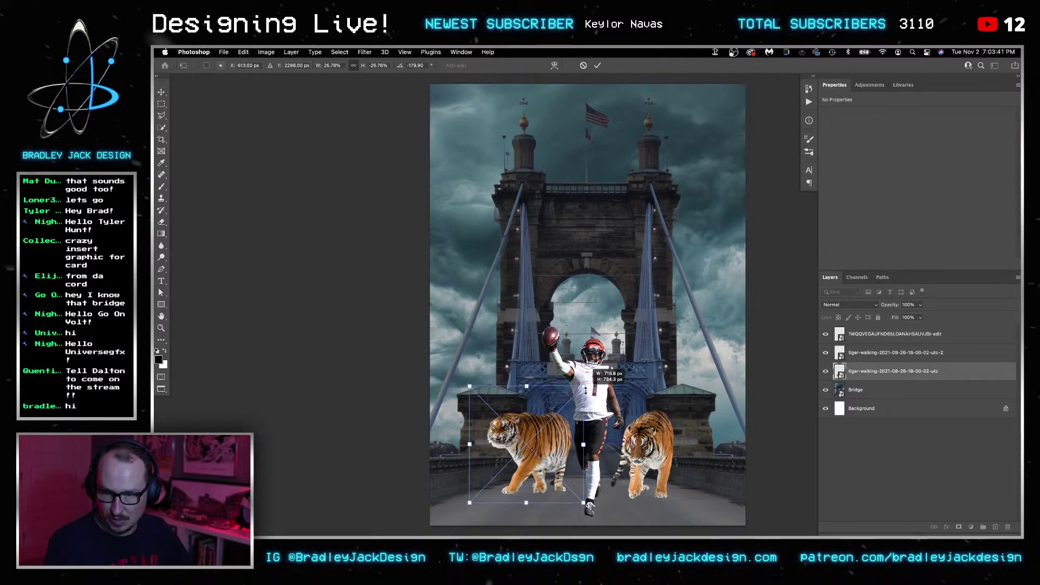
key("Return")
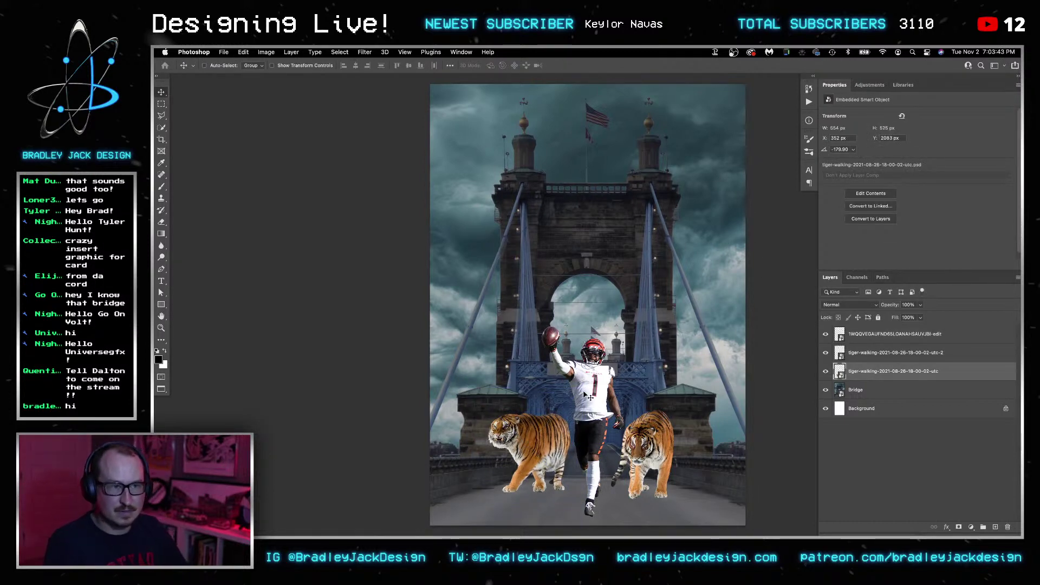
key("shift+Down")
key("shift+Down")
key("Down")
key("Left")
key("Left")
key("Left")
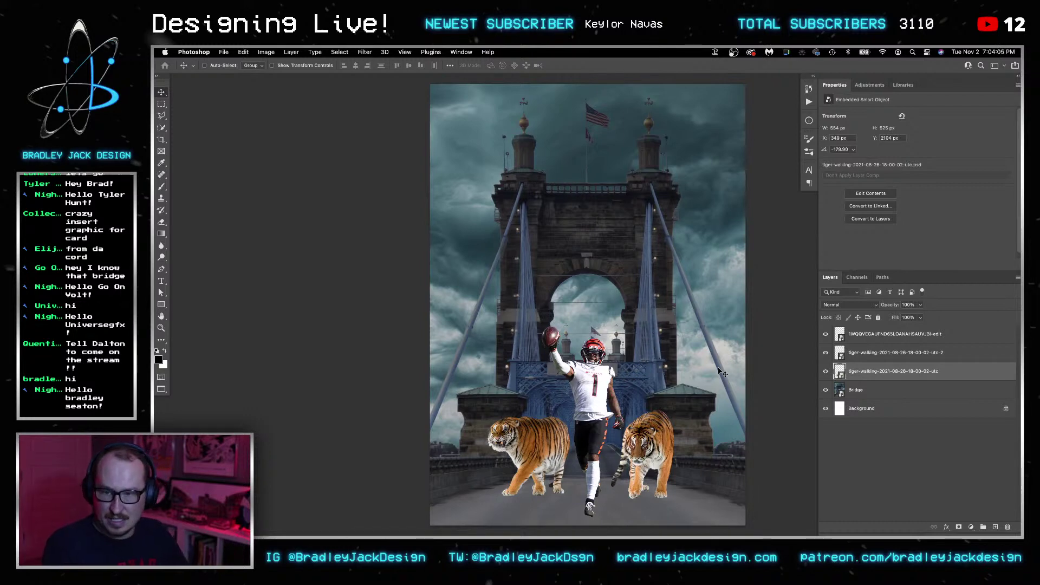
Add a new guide layout with margin guides on all four sides and centre guides in both directions.
key("super")
left_click(431, 52)
mouse_move(405, 52)
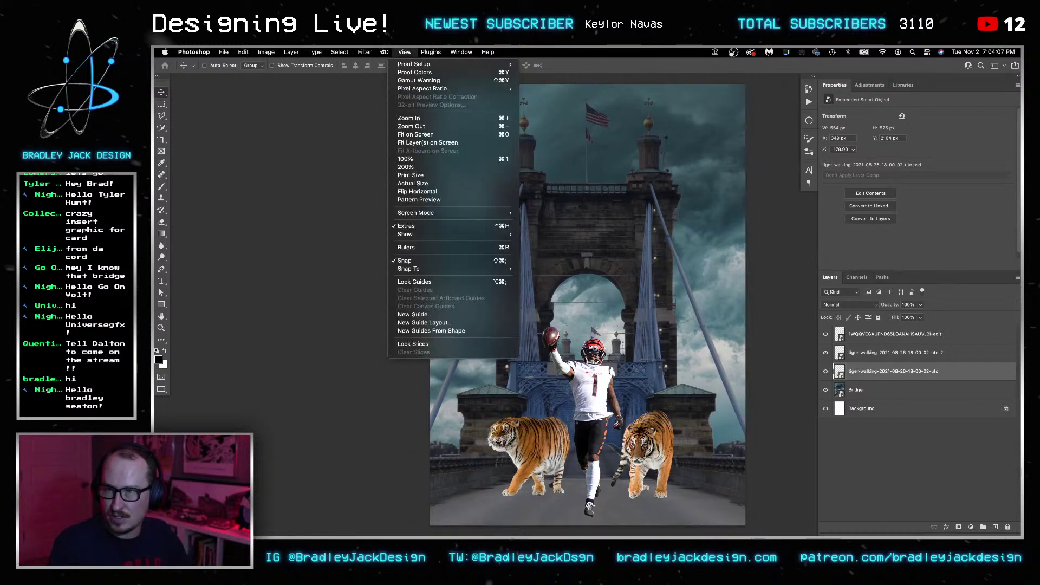
left_click(449, 323)
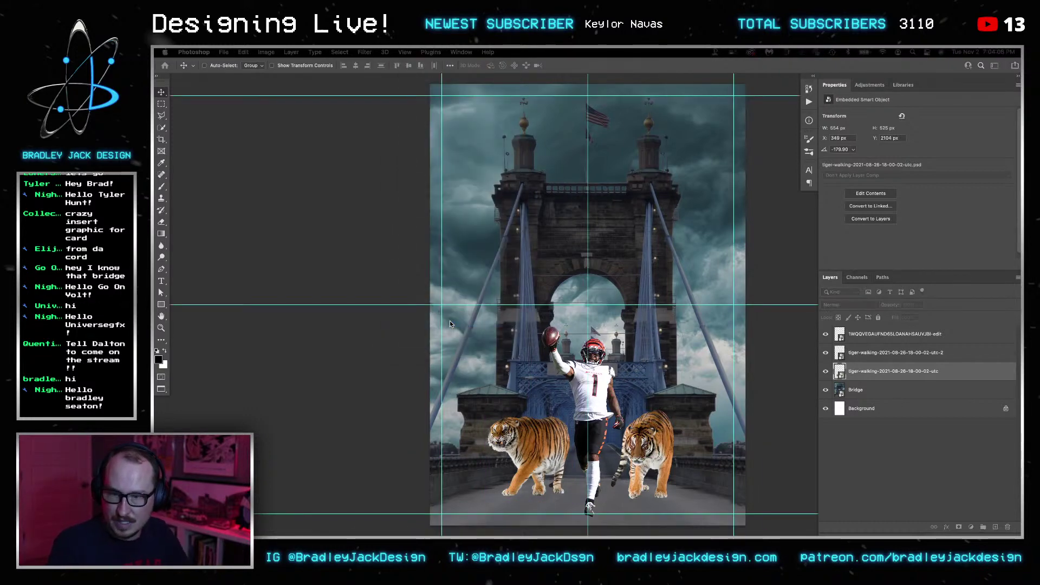
key("z")
mouse_move(594, 140)
left_mouse_down()
mouse_move(609, 141)
mouse_move(599, 141)
left_mouse_up()
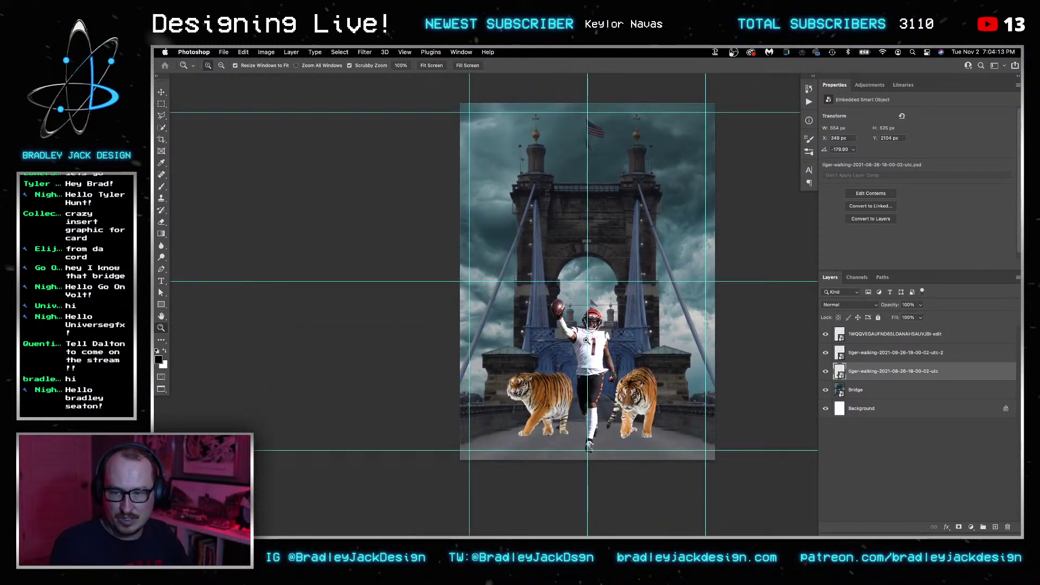
scroll(587, 340, "up", 2)
key("v")
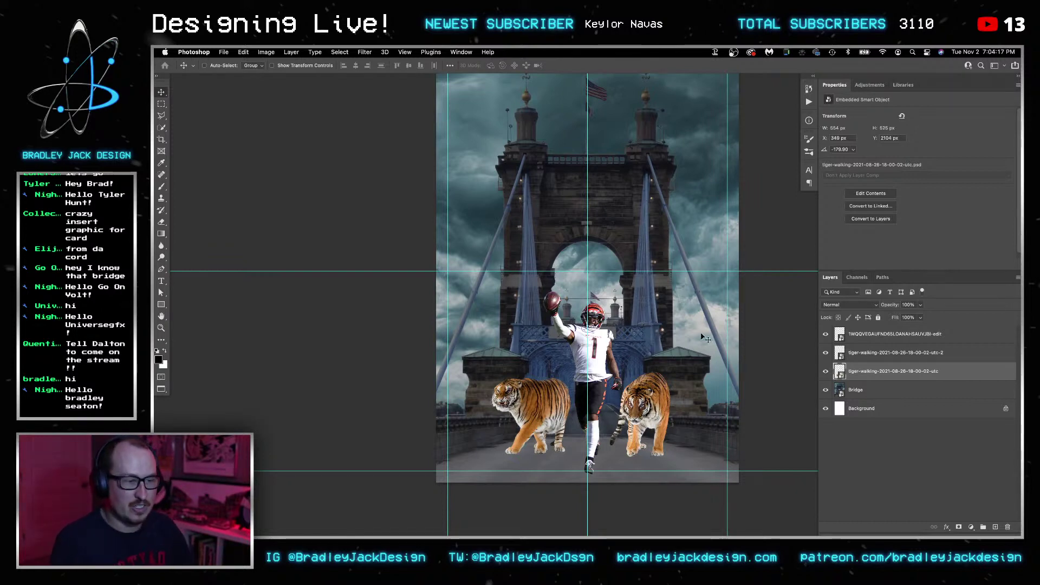
left_click_drag(661, 316, 657, 342)
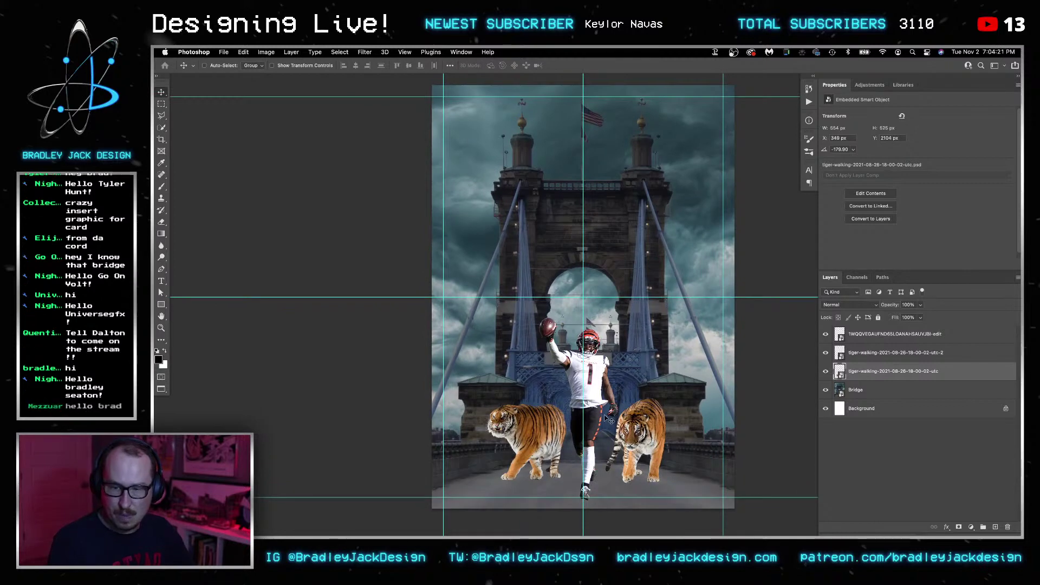
Open the Bridge smart object, compare it with the Sky Replacement Group hidden and shown, and close it with its changes saved.
double_click(840, 390)
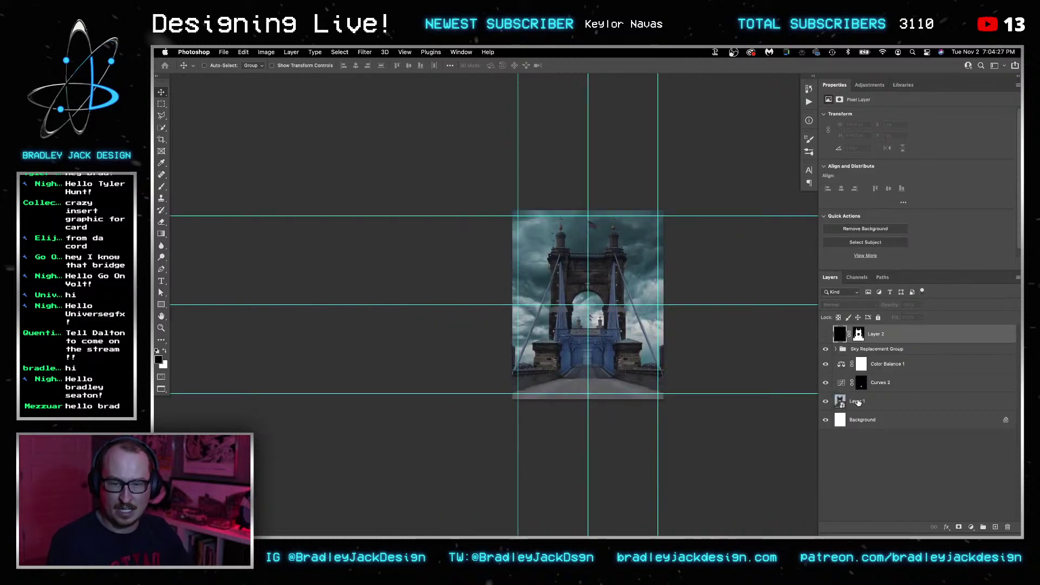
left_click(826, 350)
left_click(826, 350)
left_click(826, 350)
left_click(826, 350)
left_click(826, 350)
left_click(826, 350)
left_click(826, 350)
left_click(826, 350)
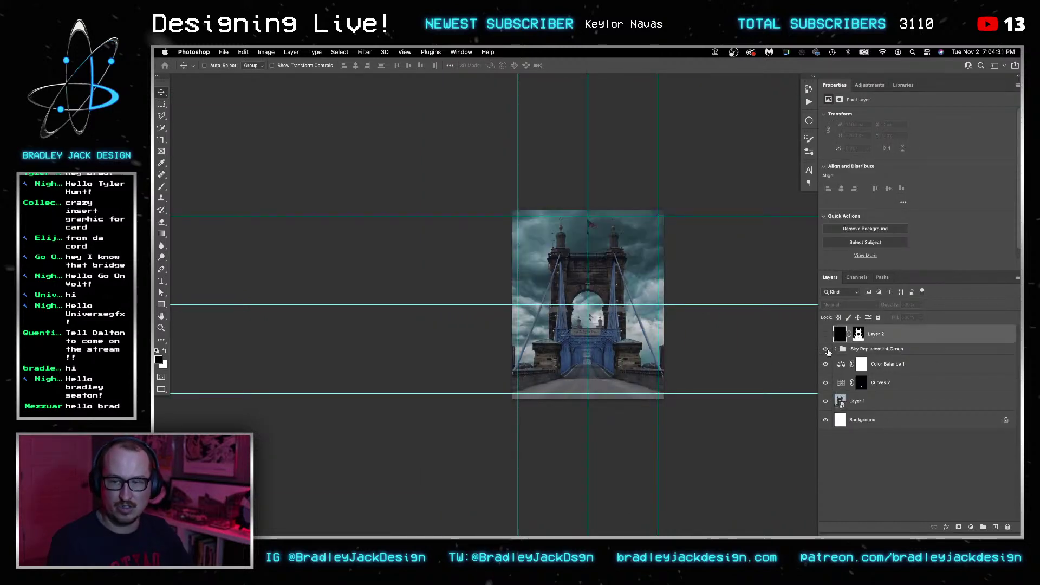
key("super+w")
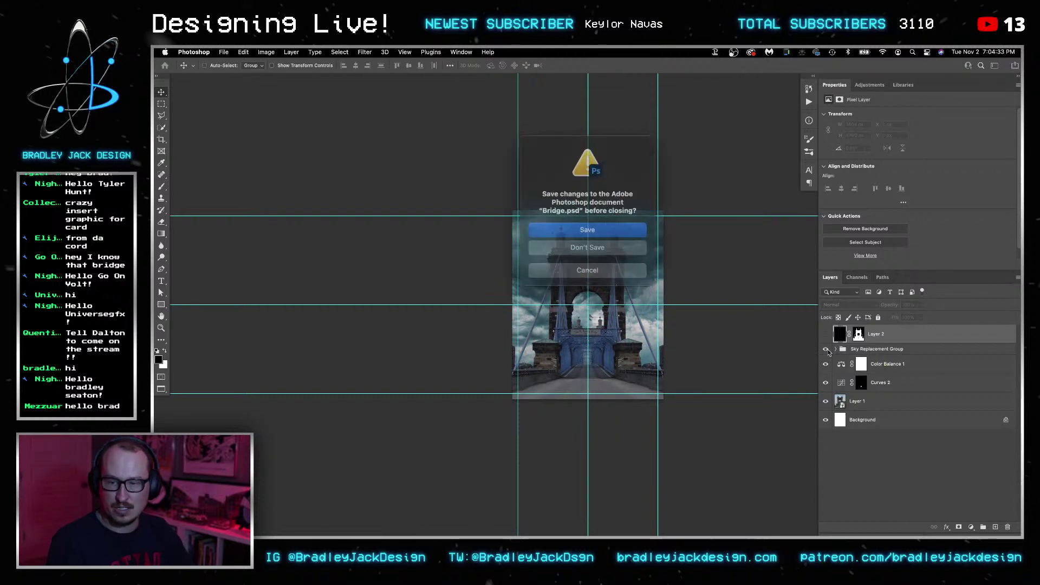
key("Return")
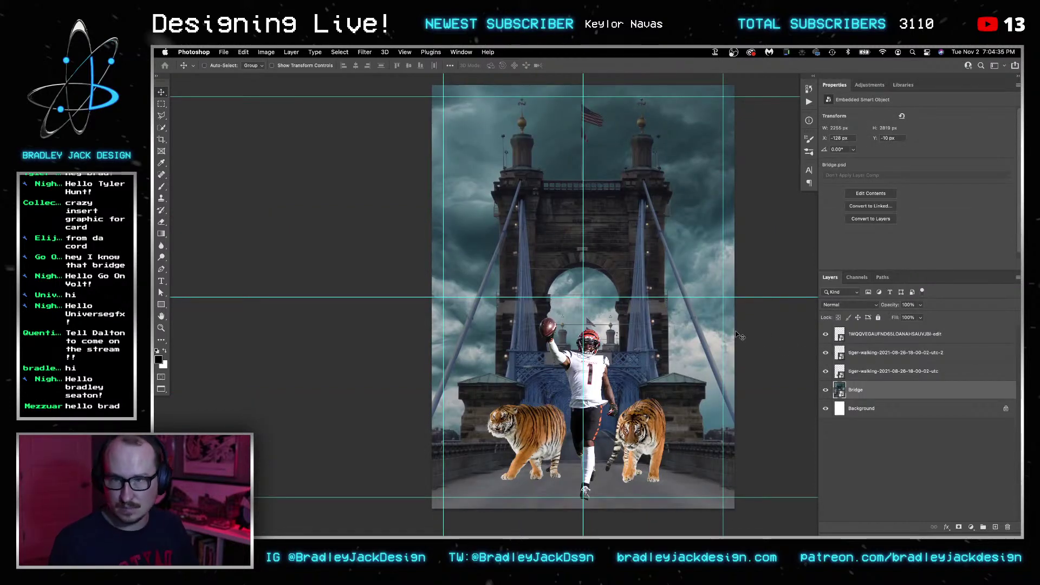
right_click(862, 390)
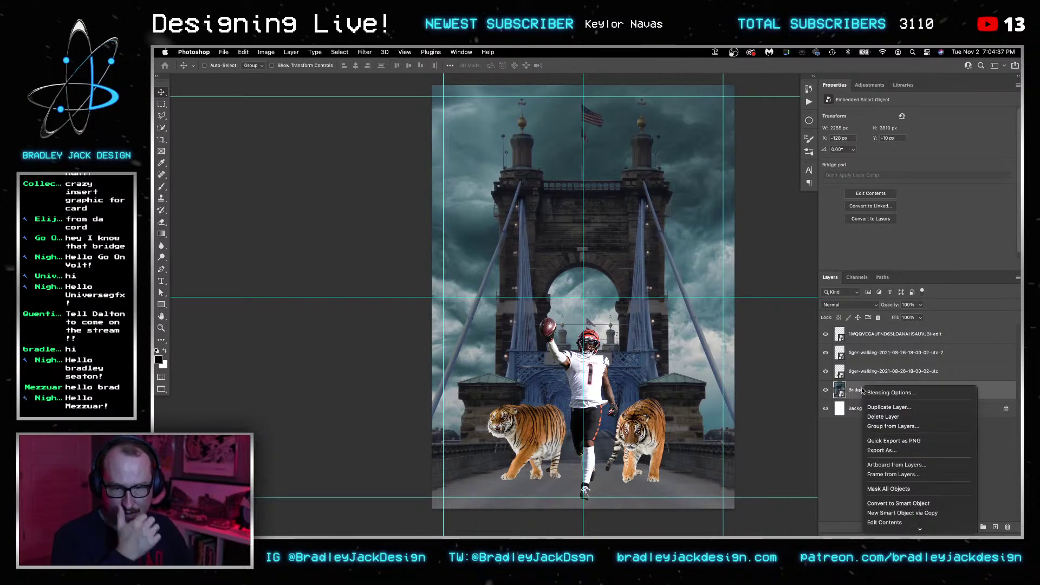
left_click(896, 478)
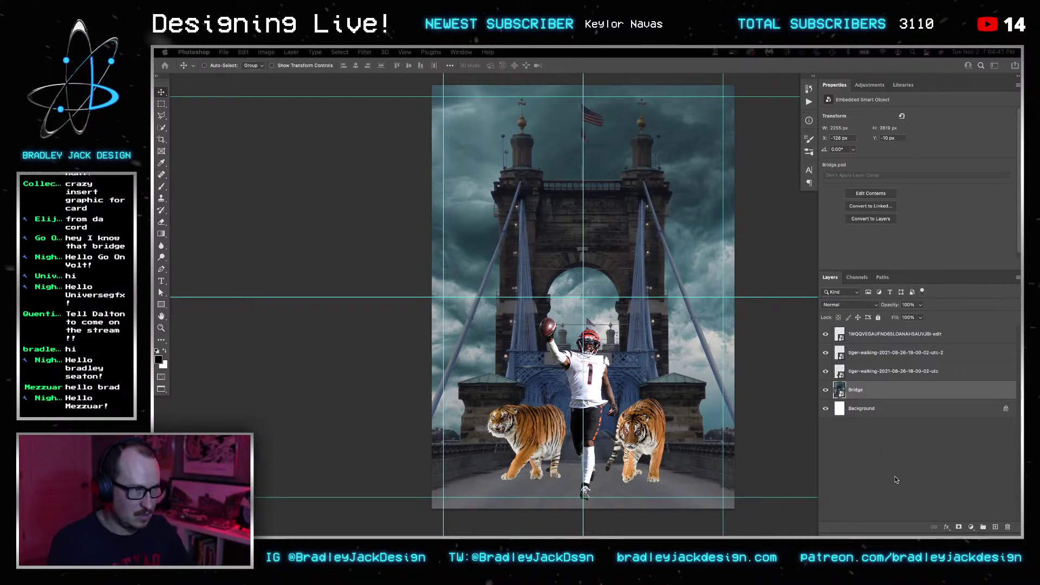
key("super+z")
Try converting the Bridge smart object to layers and undo the conversion.
right_click(896, 480)
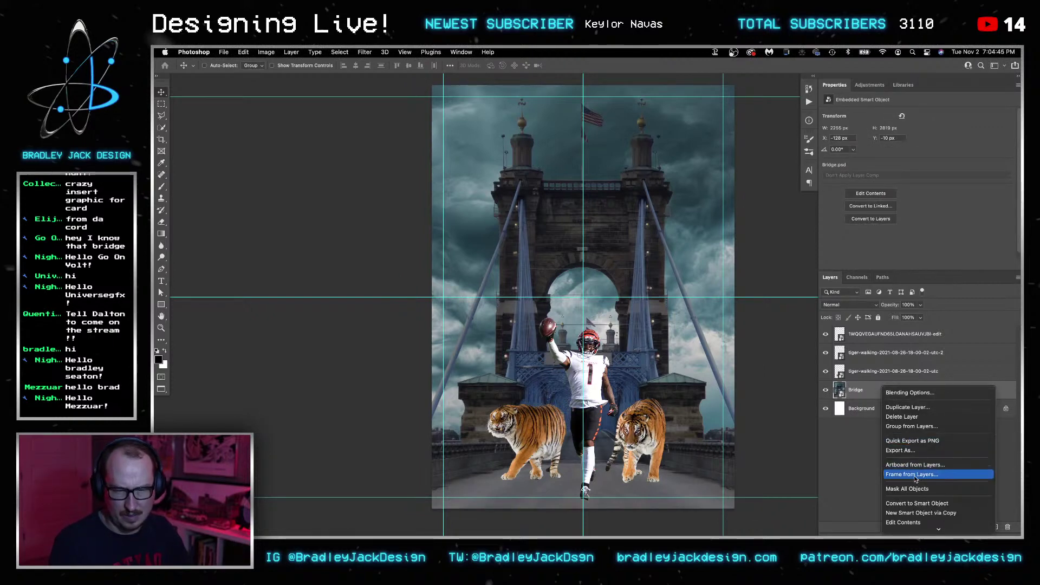
scroll(917, 465, "down", 5)
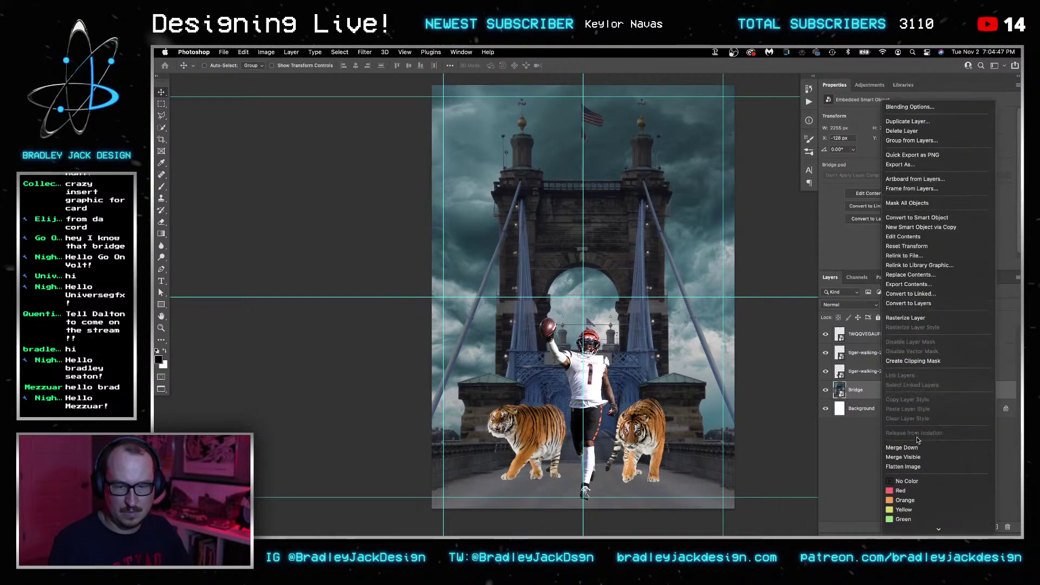
left_click(915, 307)
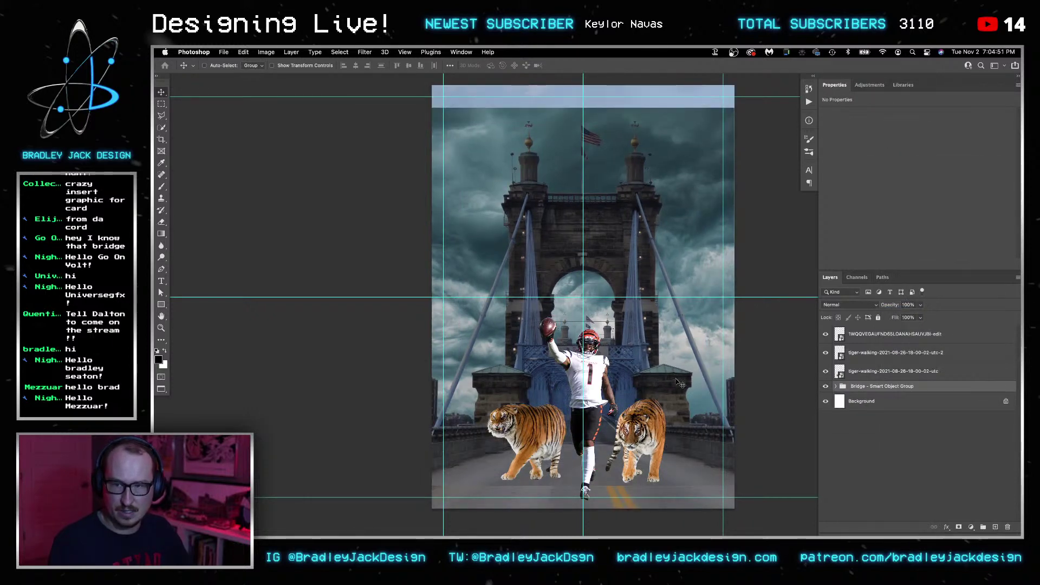
key("ctrl+z")
Convert the Bridge smart object to layers and check the resulting group by hiding and showing it.
right_click(880, 391)
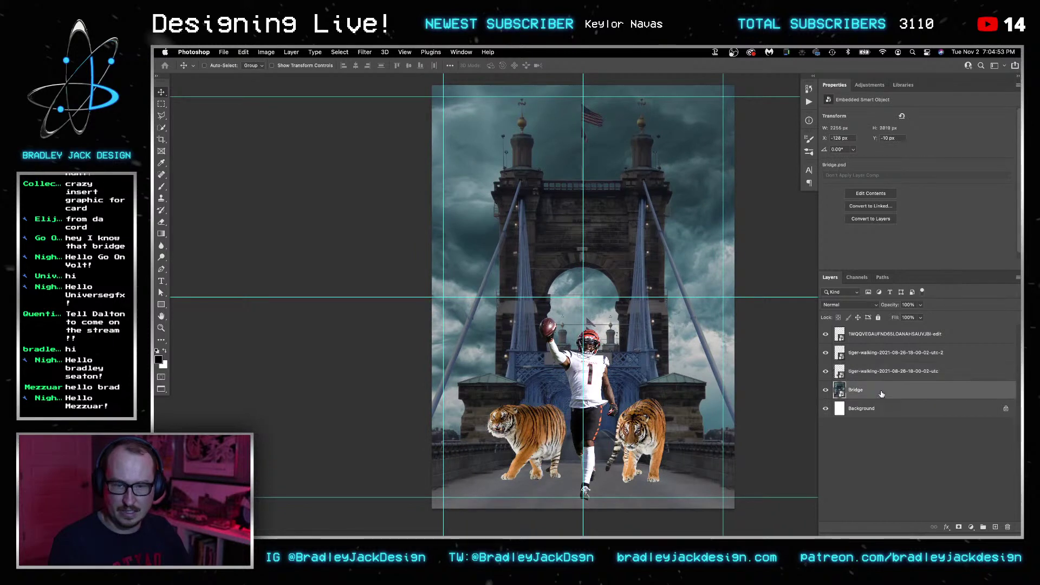
scroll(926, 503, "down", 3)
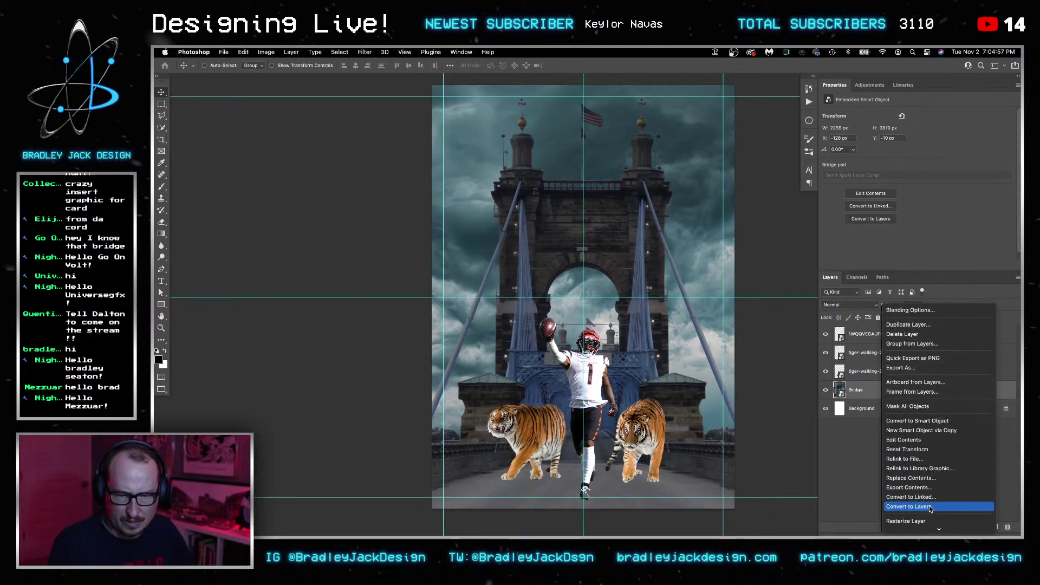
left_click(930, 506)
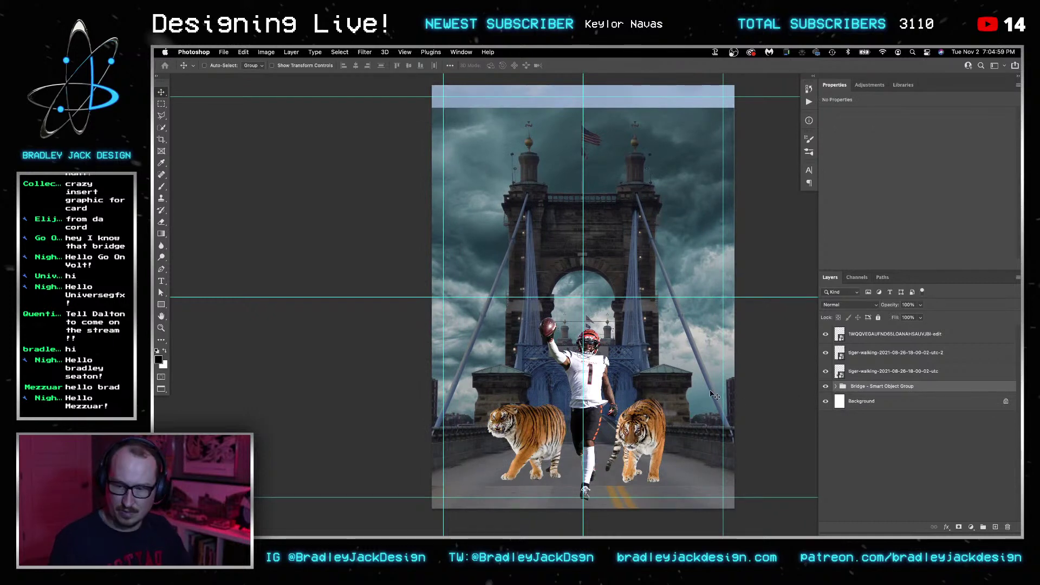
left_click(826, 387)
left_click(825, 386)
key("super+t")
key("Return")
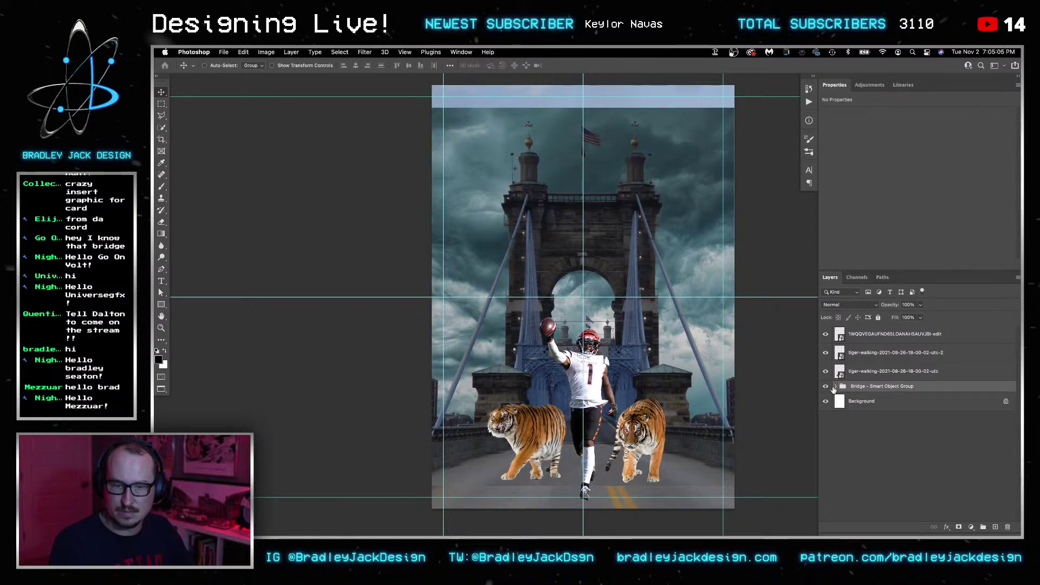
Expand the bridge group and delete the white Background layer inside it.
left_click(834, 387)
left_click(899, 484)
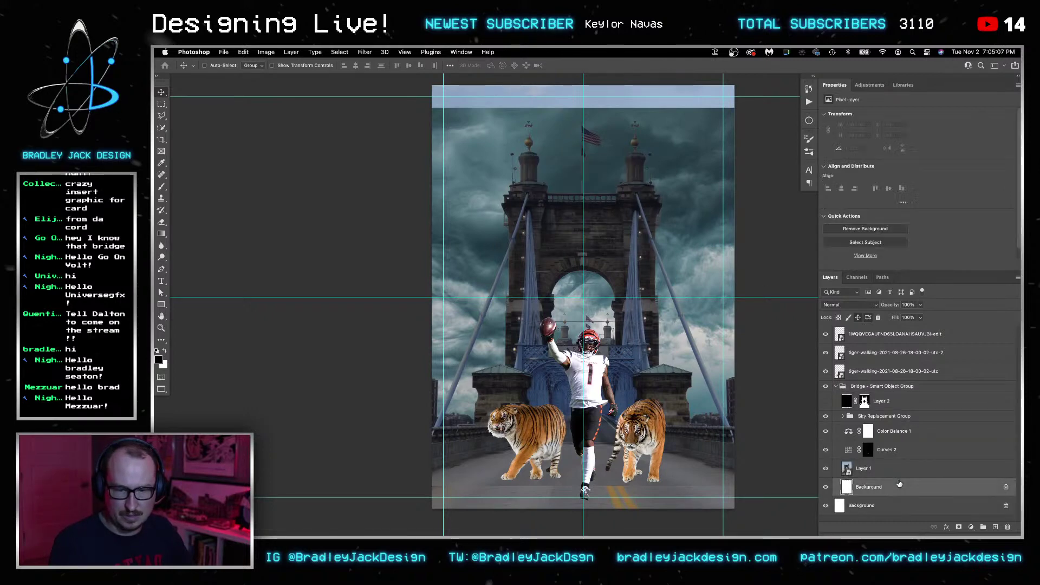
key("Delete")
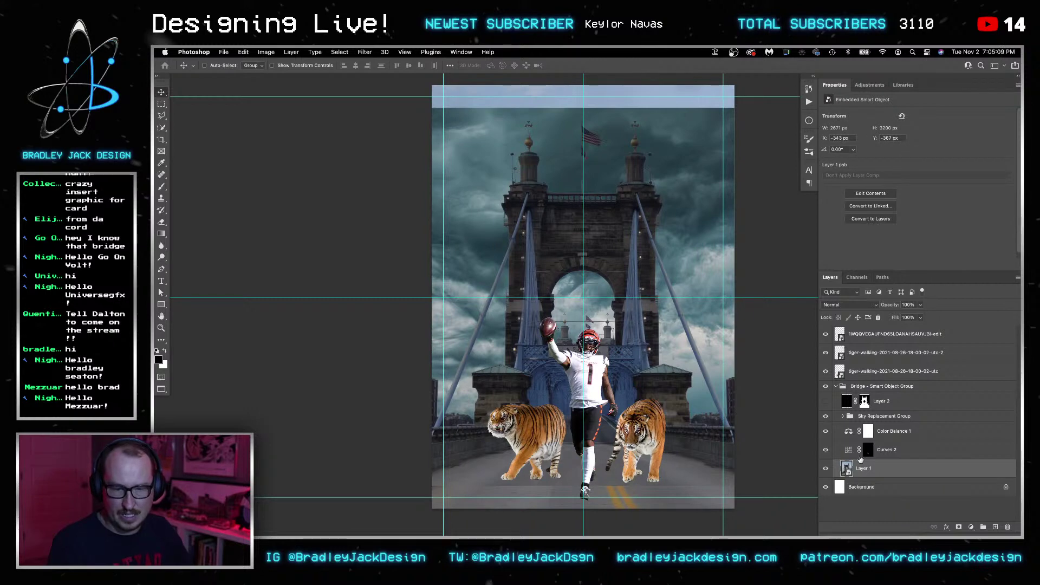
Open the Layer 1 smart object in the bridge group and compare the photo with its masked Group 1 hidden and shown.
double_click(846, 468)
key("z")
key("super+equal")
key("super+equal")
key("super+equal")
key("super+equal")
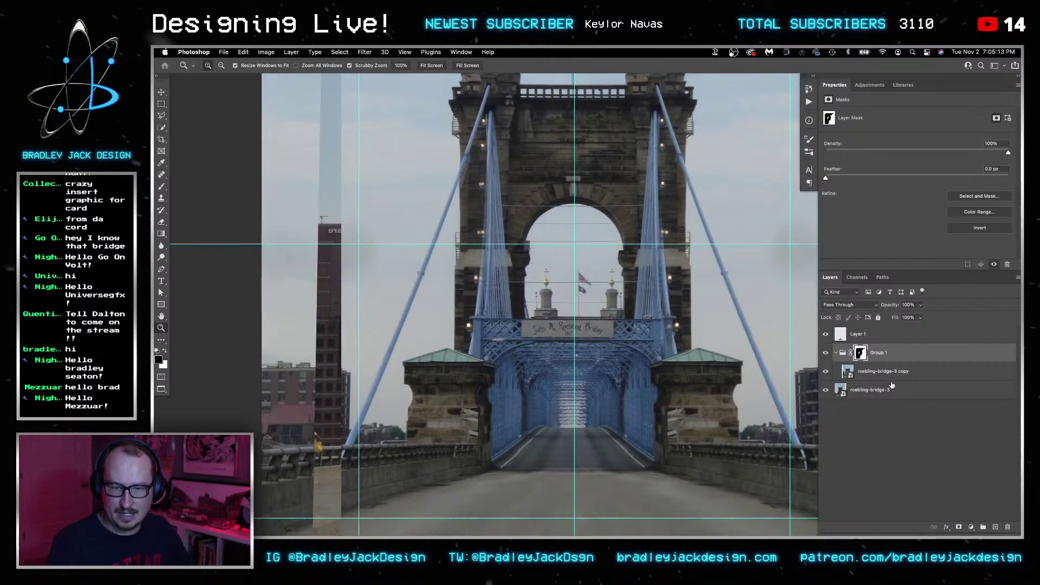
left_click(826, 354)
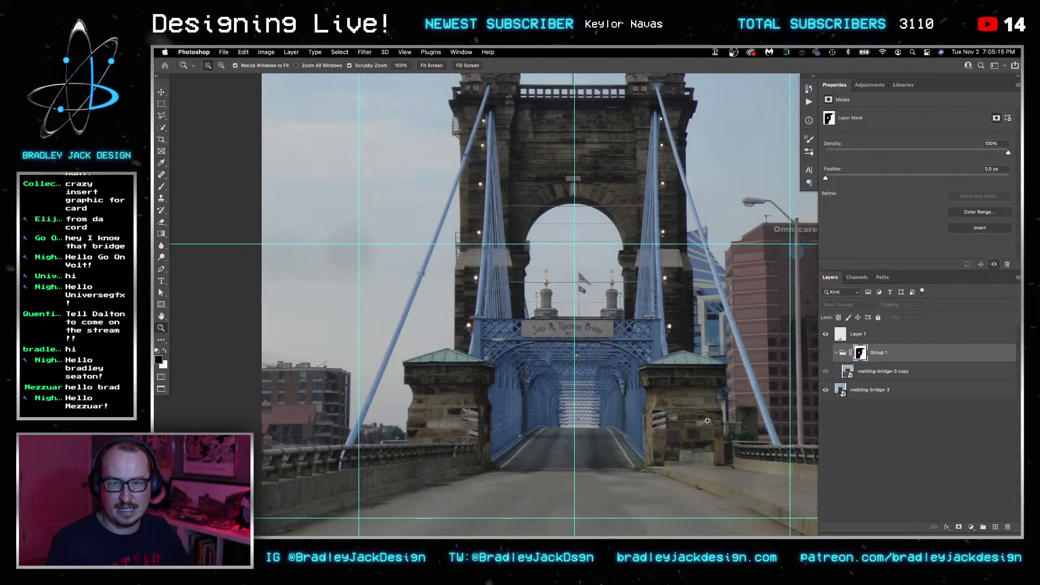
left_click(826, 353)
left_click(827, 355)
left_click(827, 355)
left_click(826, 355)
left_click(826, 355)
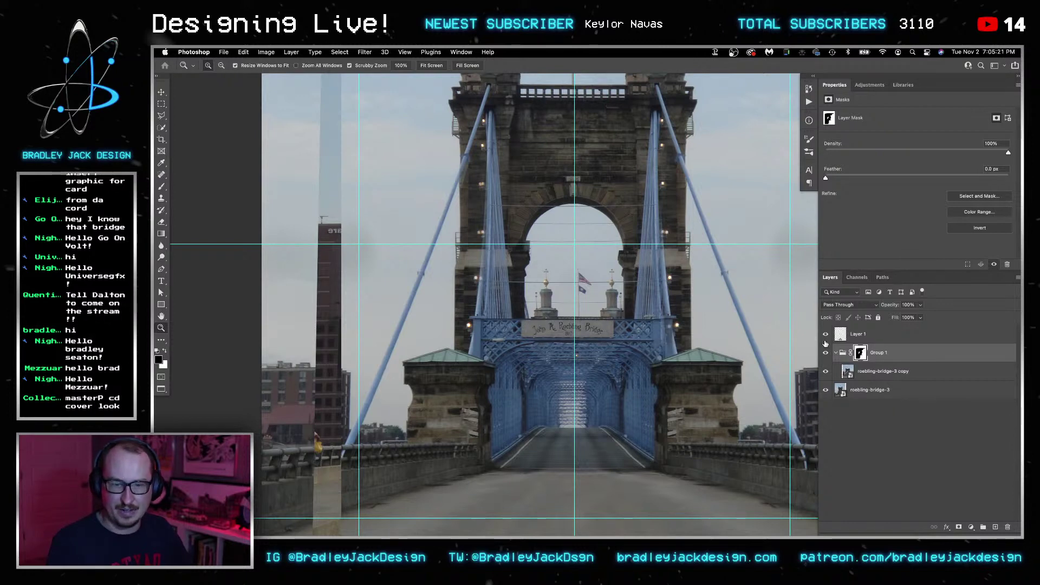
Compare the bridge road with the retouch on Layer 1 hidden and shown, and close the smart object.
left_click(826, 337)
left_click(826, 337)
left_click(827, 337)
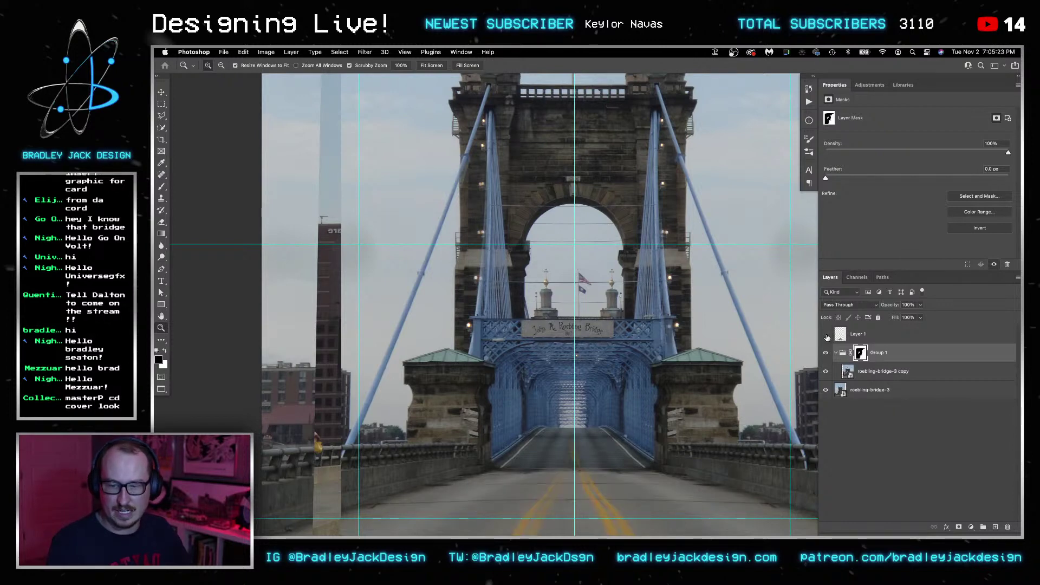
left_click(826, 337)
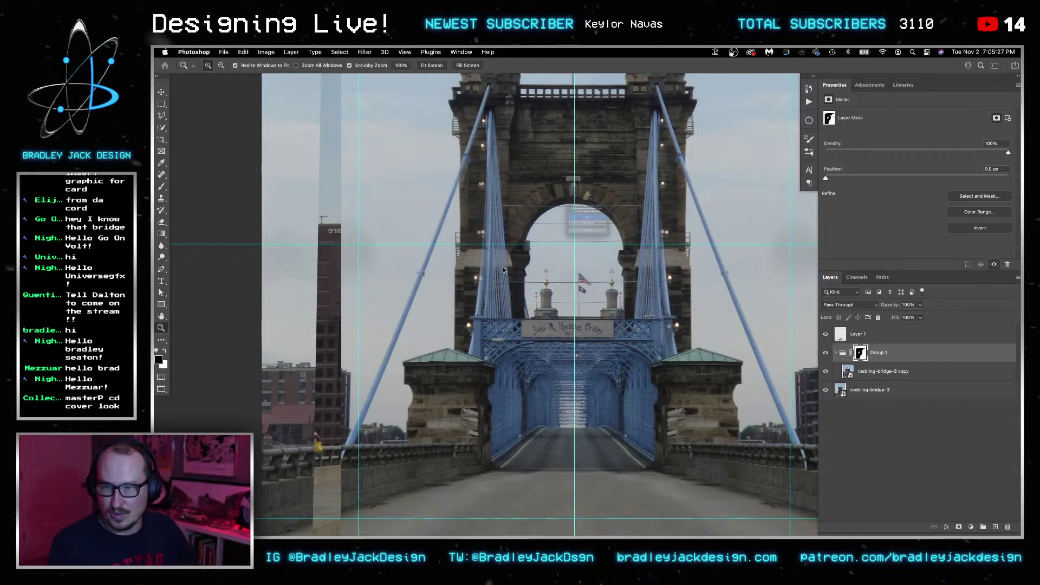
key("super+w")
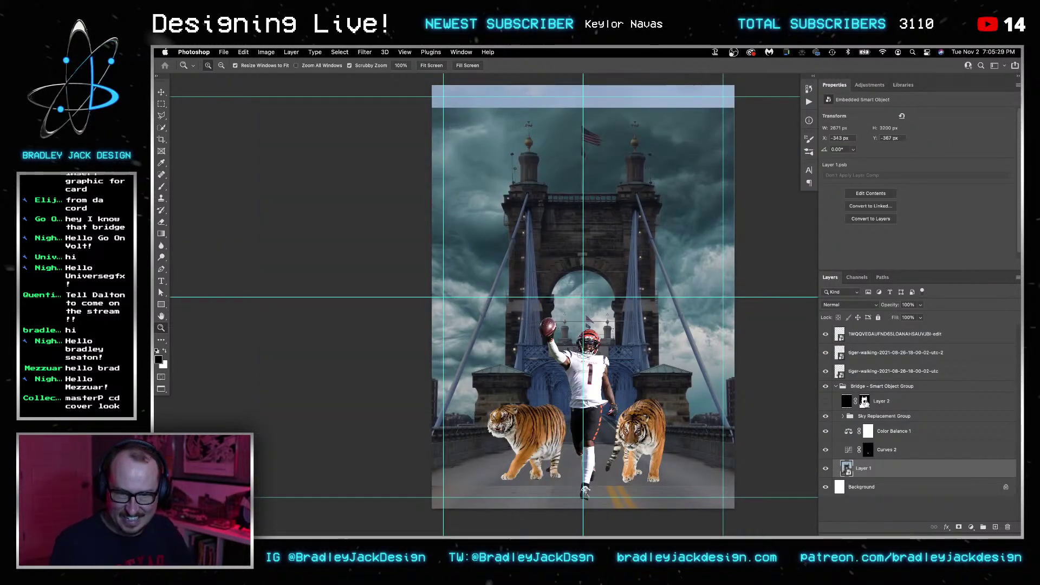
Scale the Bridge smart object group to 110% and raise it slightly on the card.
left_click(880, 386)
key("super+t")
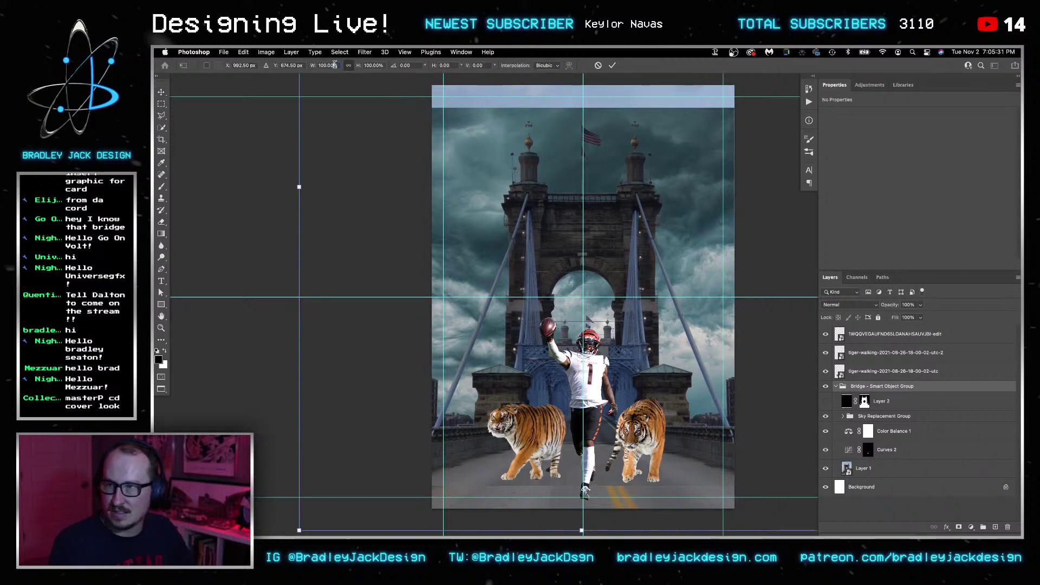
key("shift+Up")
key("shift+Up")
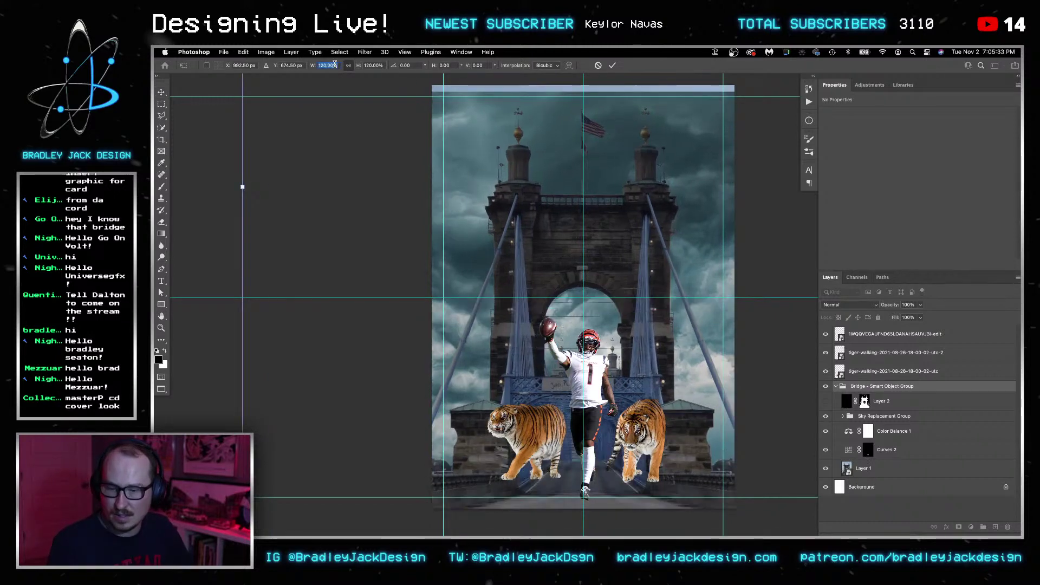
key("shift+Down")
left_click(334, 65)
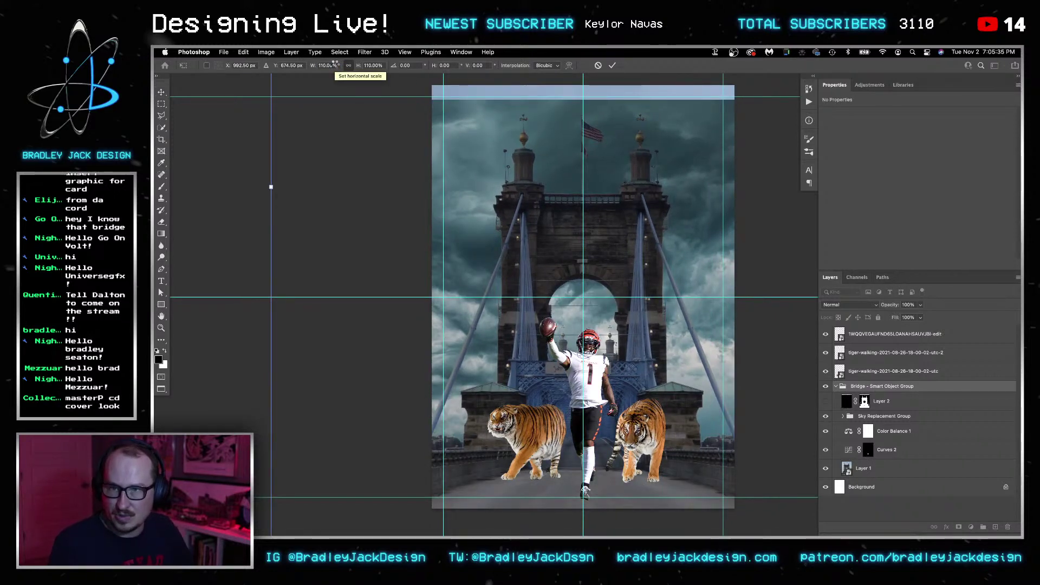
key("Return")
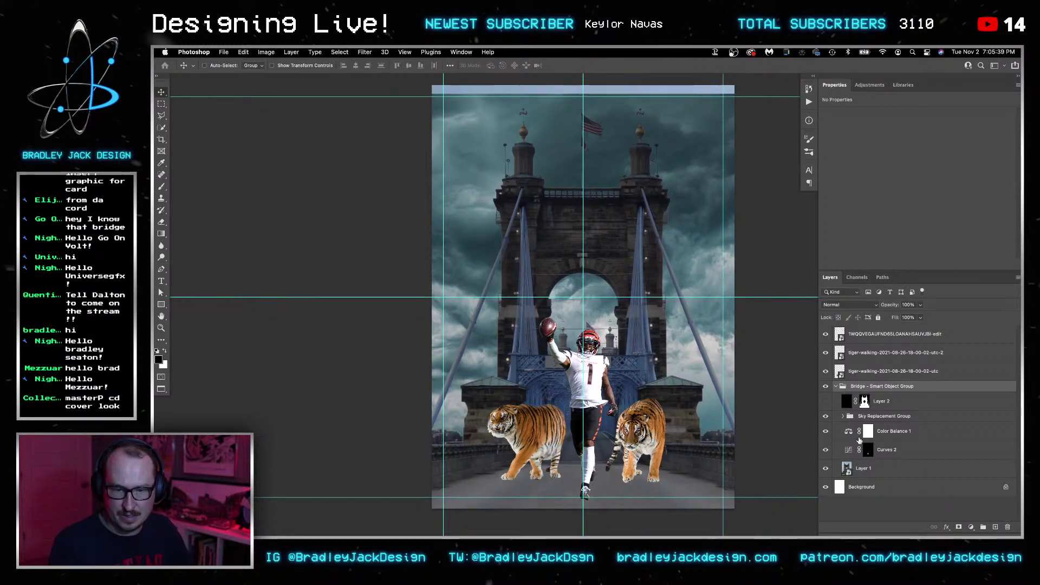
Paint white on the Sky layer's mask inside the Sky Replacement Group to cover the bare strip along the card's upper edge.
left_click(875, 456)
left_click(850, 418)
left_click(843, 417)
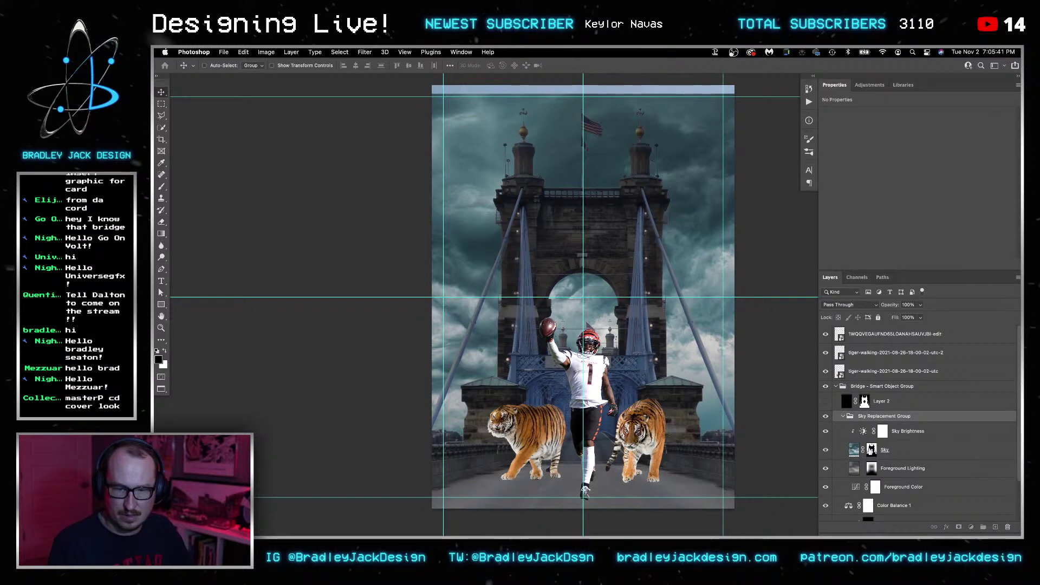
left_click(871, 450)
key("b")
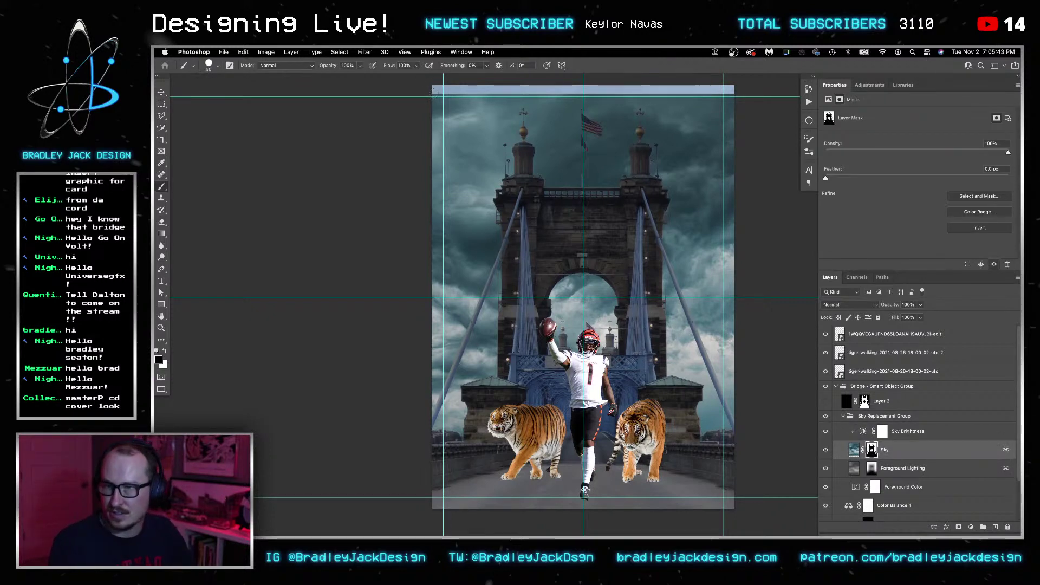
left_click_drag(433, 91, 775, 90)
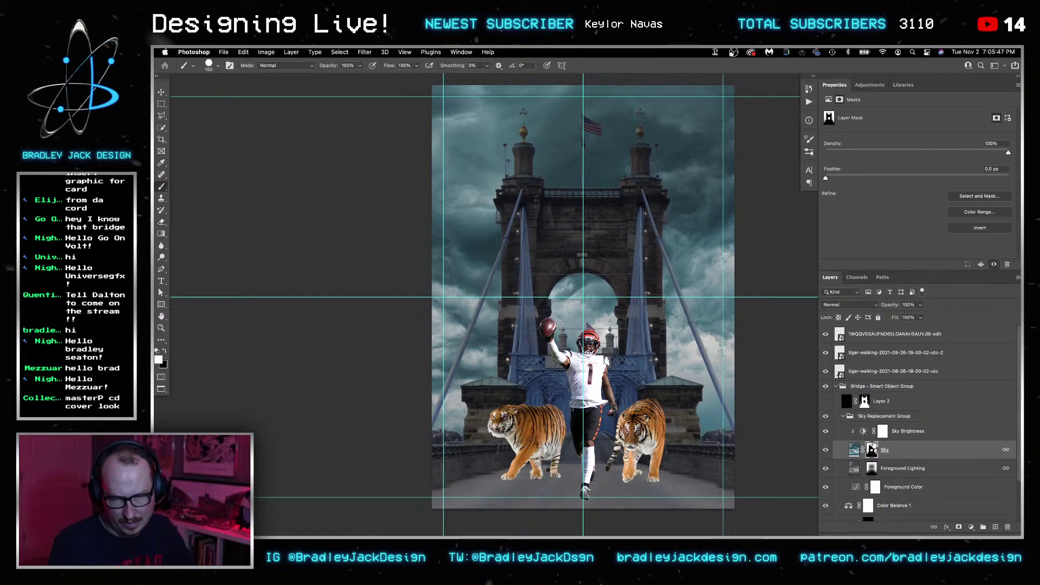
Touch up the Foreground Color and Foreground Lighting masks along the upper edge of the sky.
left_click(865, 403)
scroll(861, 433, "down", 2)
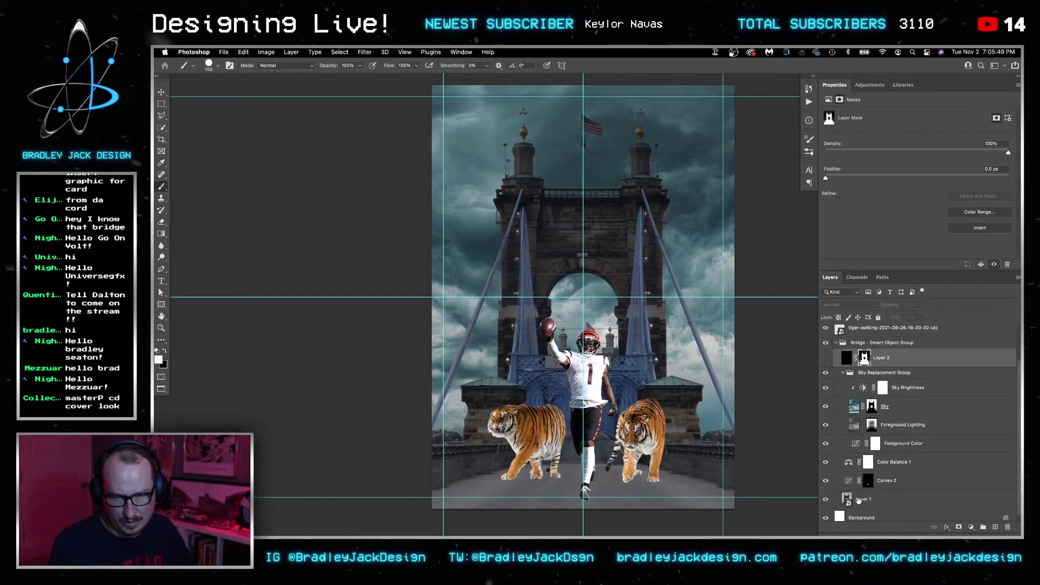
left_click(846, 500)
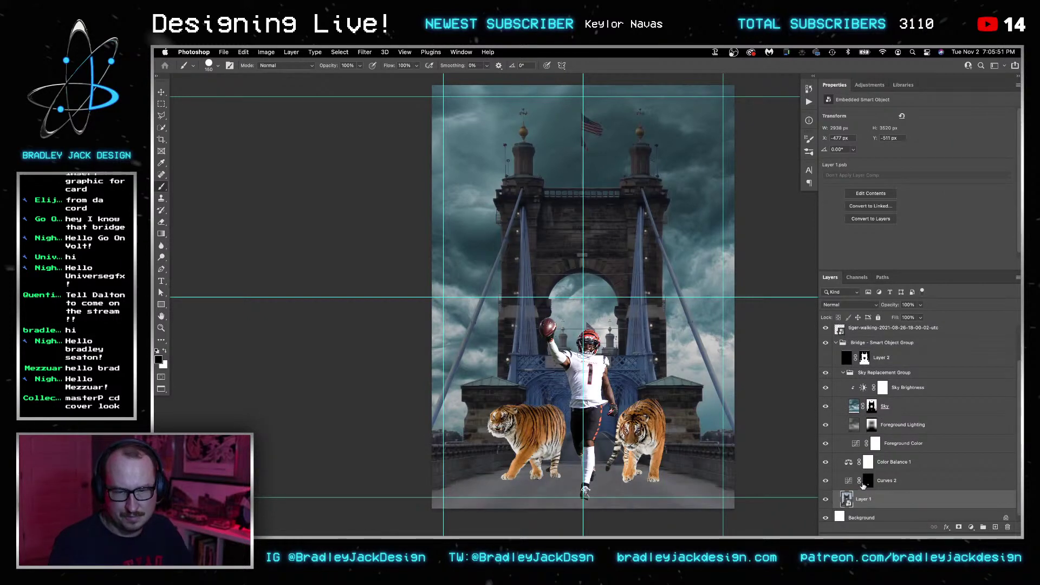
left_click(874, 444)
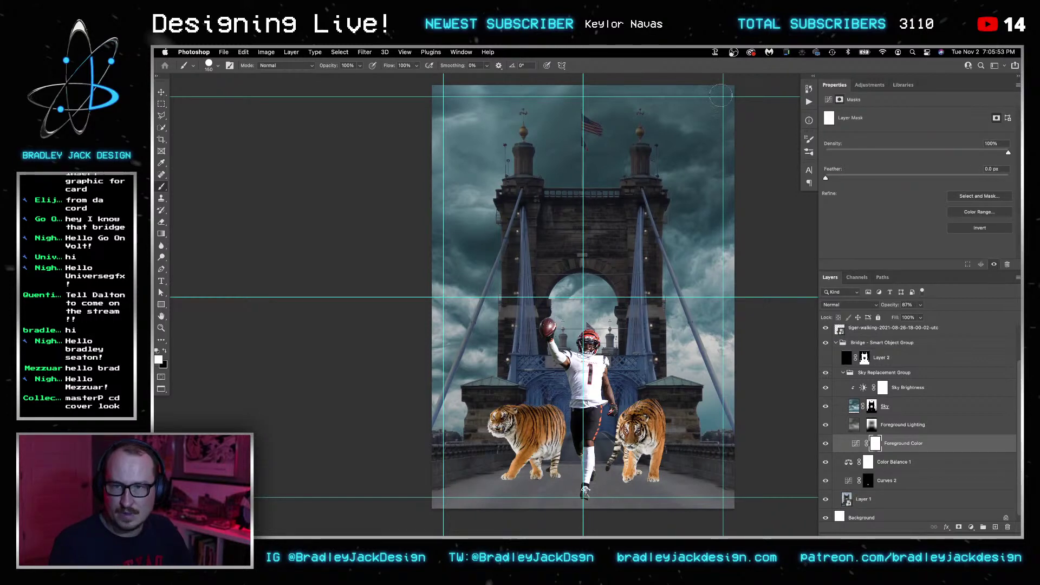
key("x")
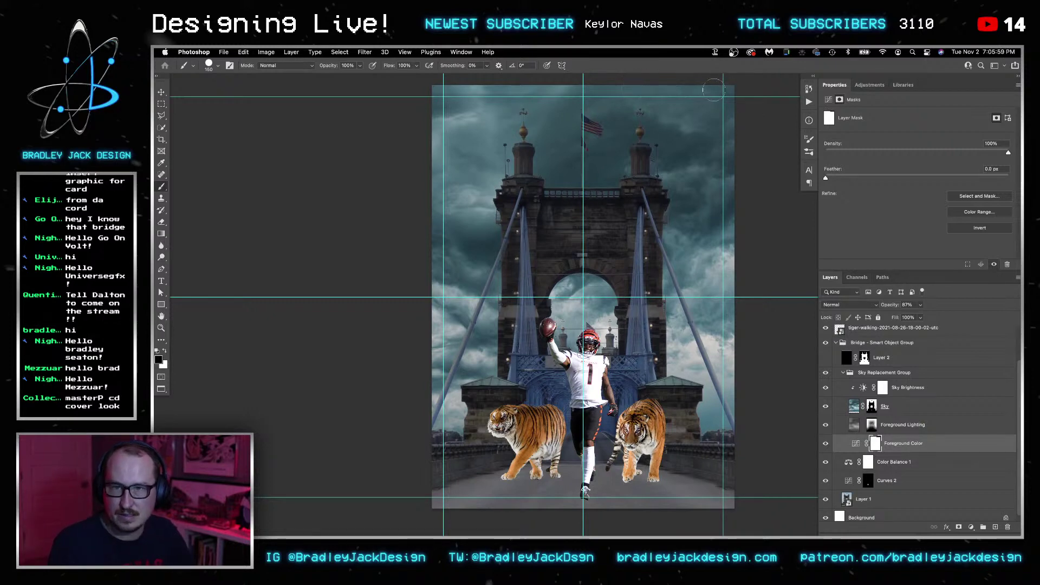
left_click(871, 426)
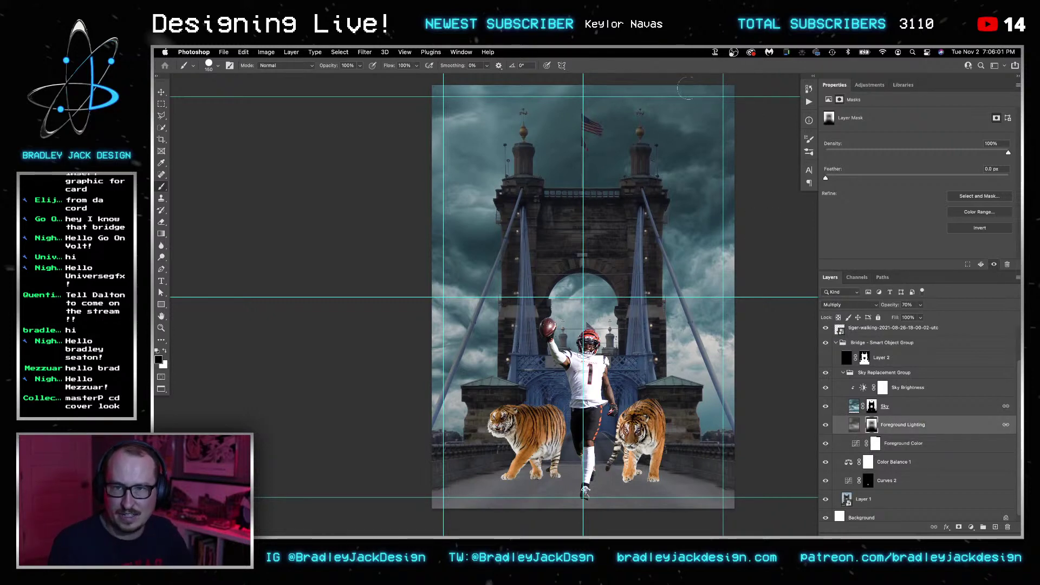
key("x")
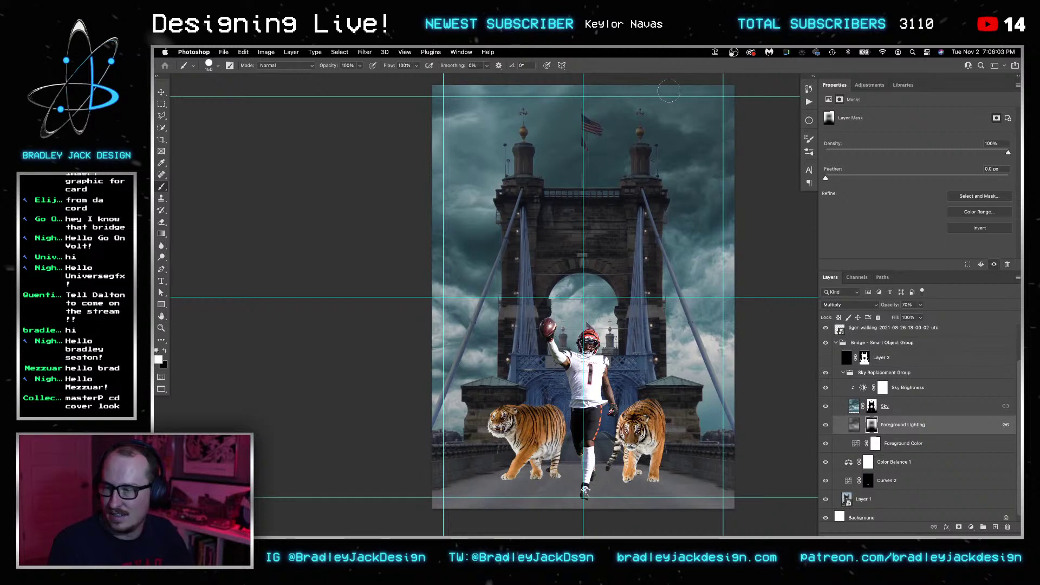
Compare the composite with the Foreground Lighting, Sky and Layer 1 bridge layers hidden and shown in turn.
left_click(827, 426)
left_click(827, 425)
left_click(827, 426)
left_click(827, 425)
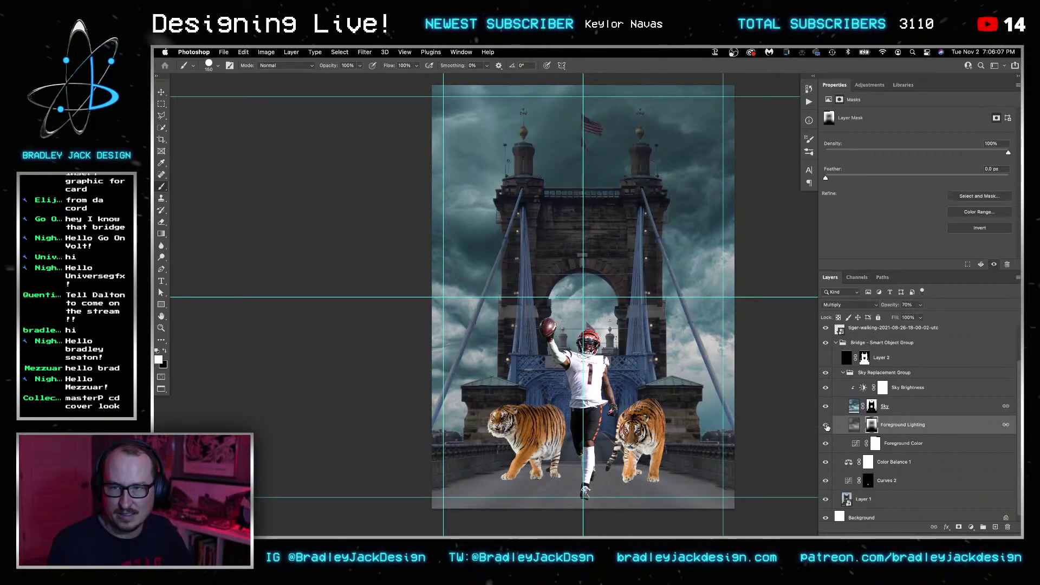
left_click(826, 407)
left_click(826, 407)
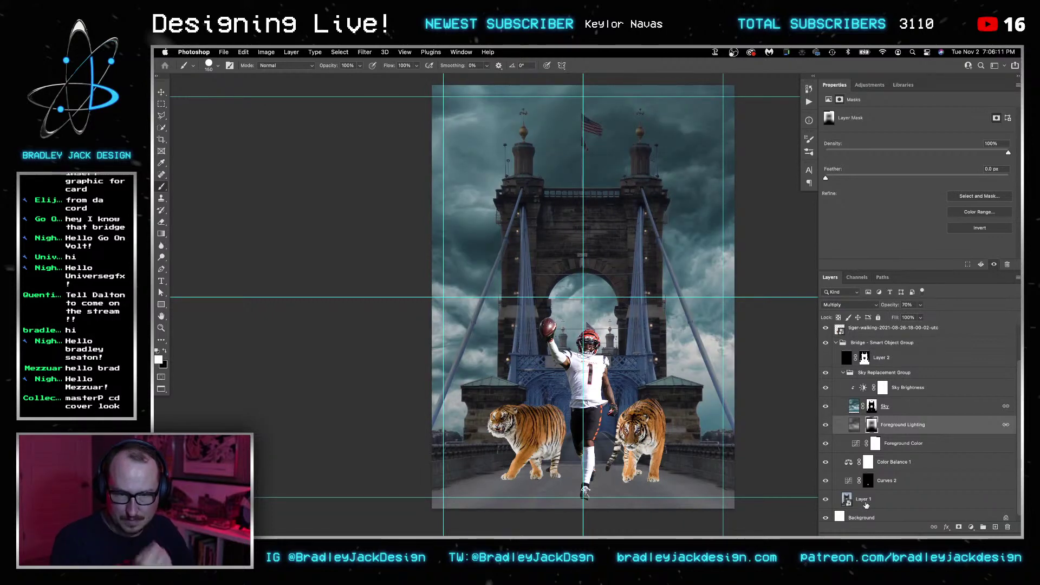
scroll(871, 468, "down", 1)
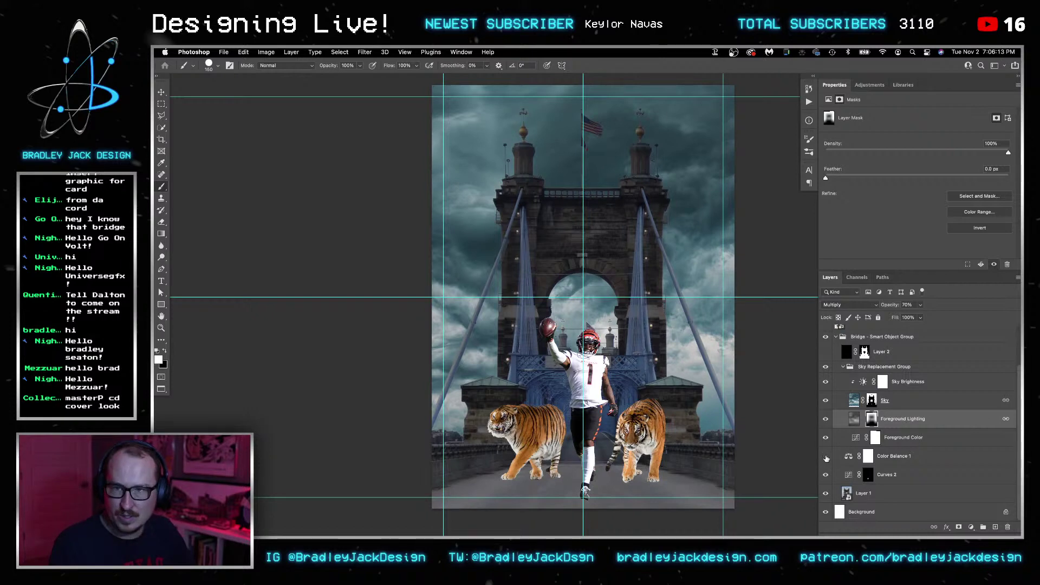
left_click(826, 494)
left_click(826, 494)
scroll(858, 412, "up", 3)
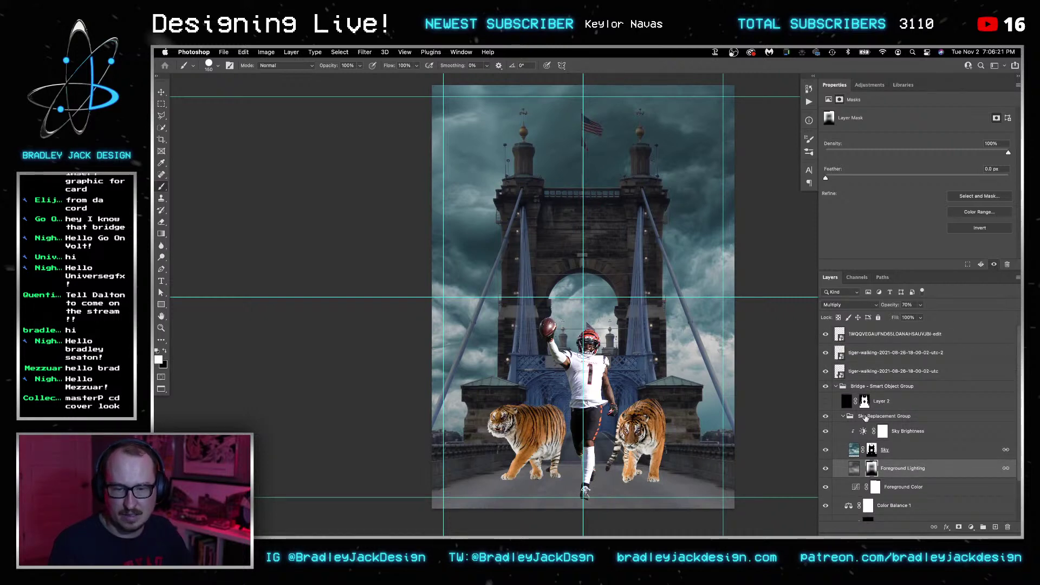
Check the Sky Brightness adjustment's effect by hiding and showing it, and delete its layer mask.
left_click(866, 417)
left_click(843, 433)
left_click(826, 432)
left_click(826, 432)
left_click(862, 431)
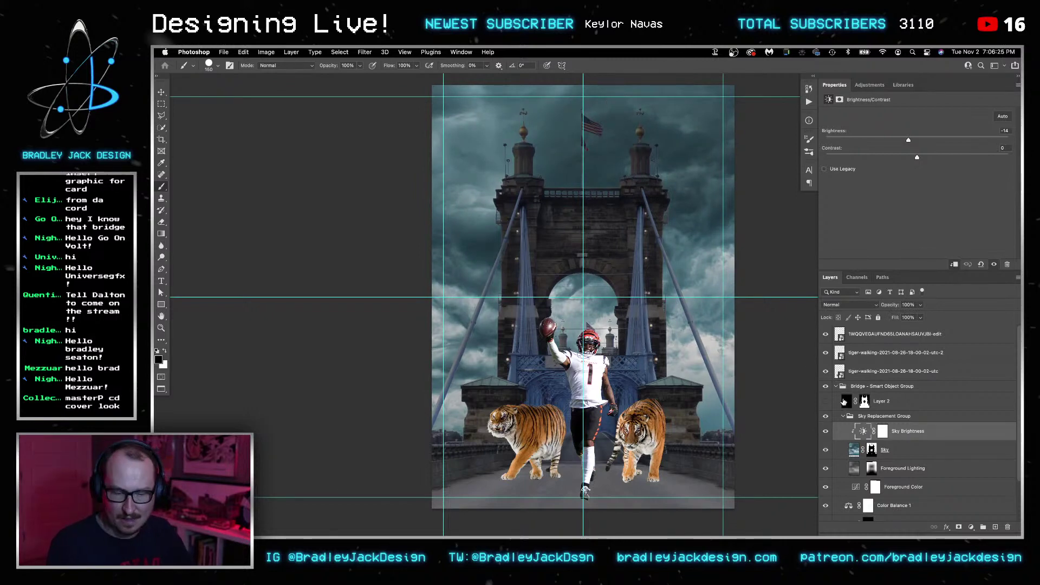
right_click(879, 432)
left_click(890, 448)
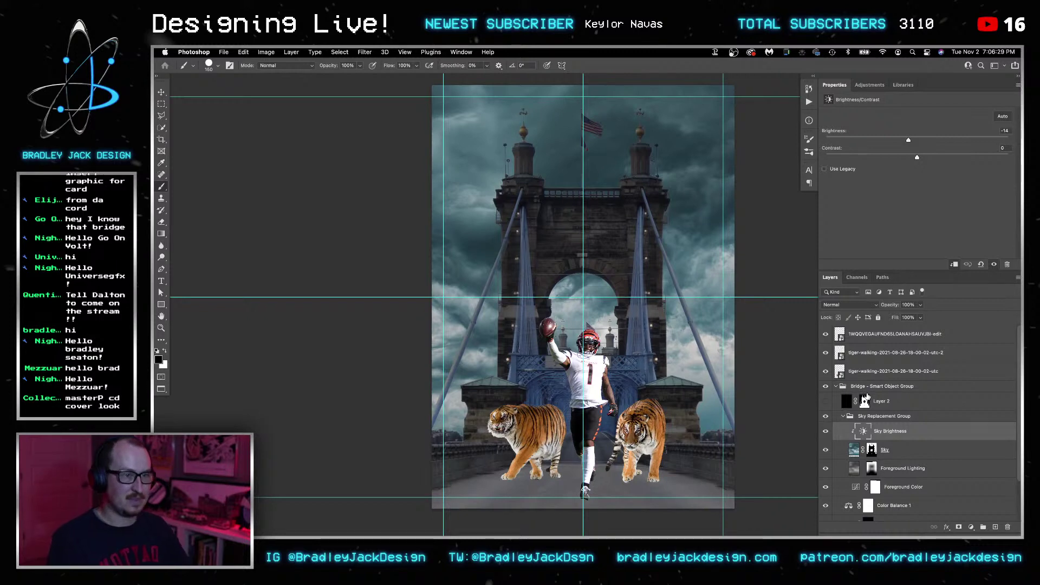
Collapse the Bridge smart object group and hide both tiger layers.
key("v")
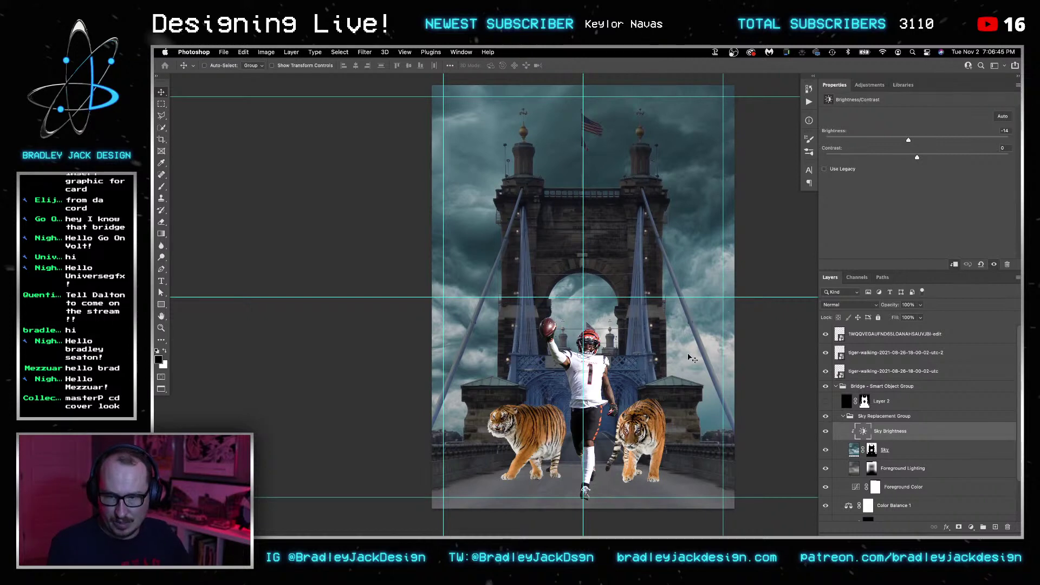
left_click(852, 388)
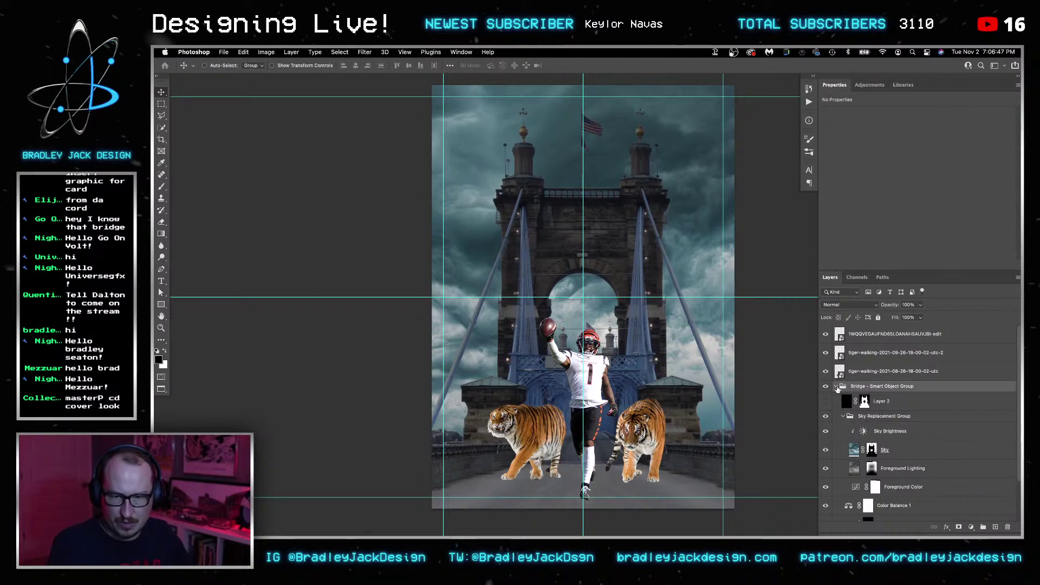
left_click(836, 386)
left_click(871, 373)
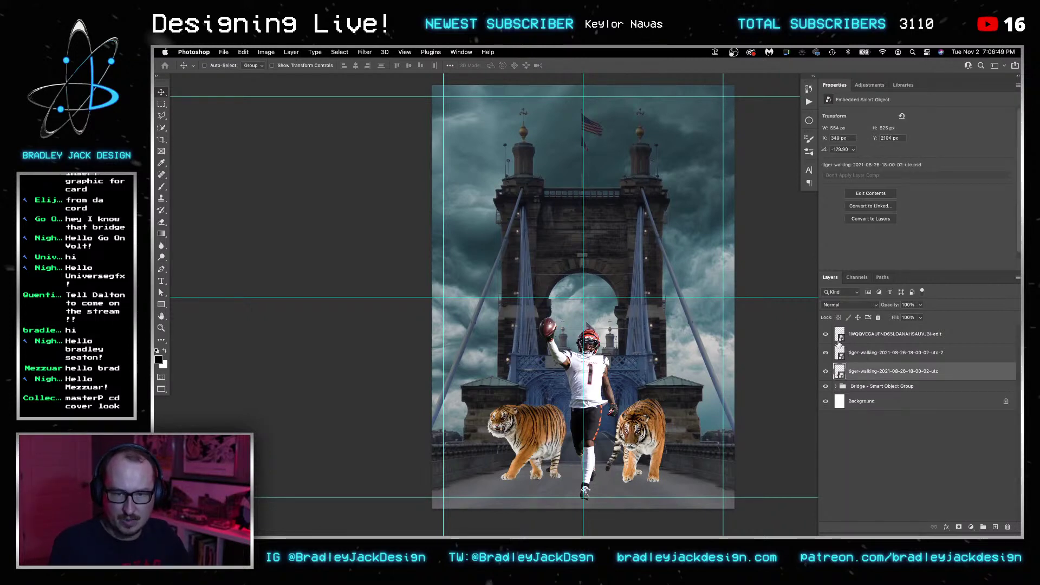
left_click_drag(826, 353, 826, 371)
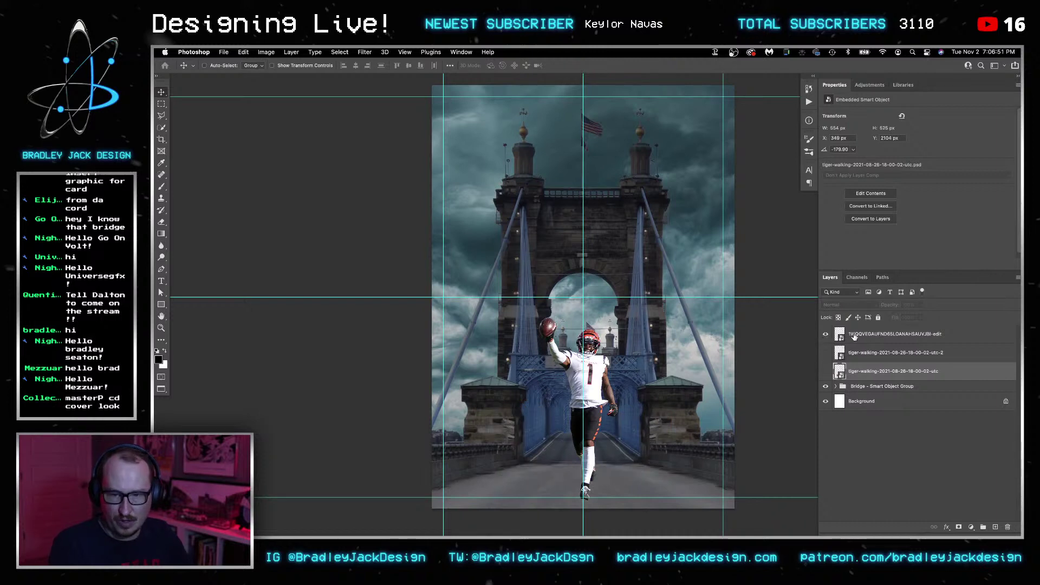
Open the player cutout's smart object for editing and enlarge the view of the figure.
key("super+equal")
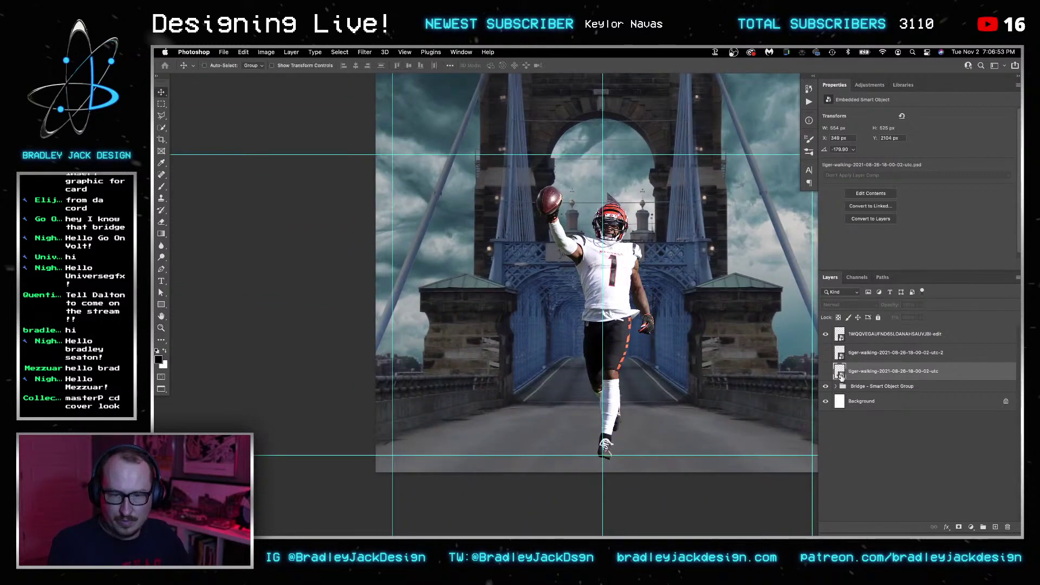
double_click(838, 372)
key("super+w")
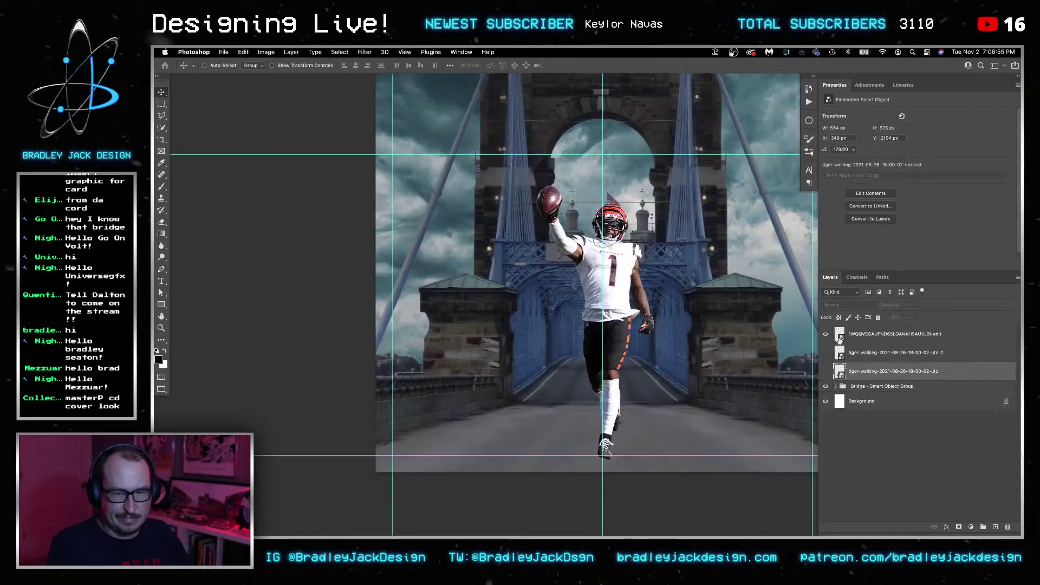
left_click(838, 333)
double_click(837, 333)
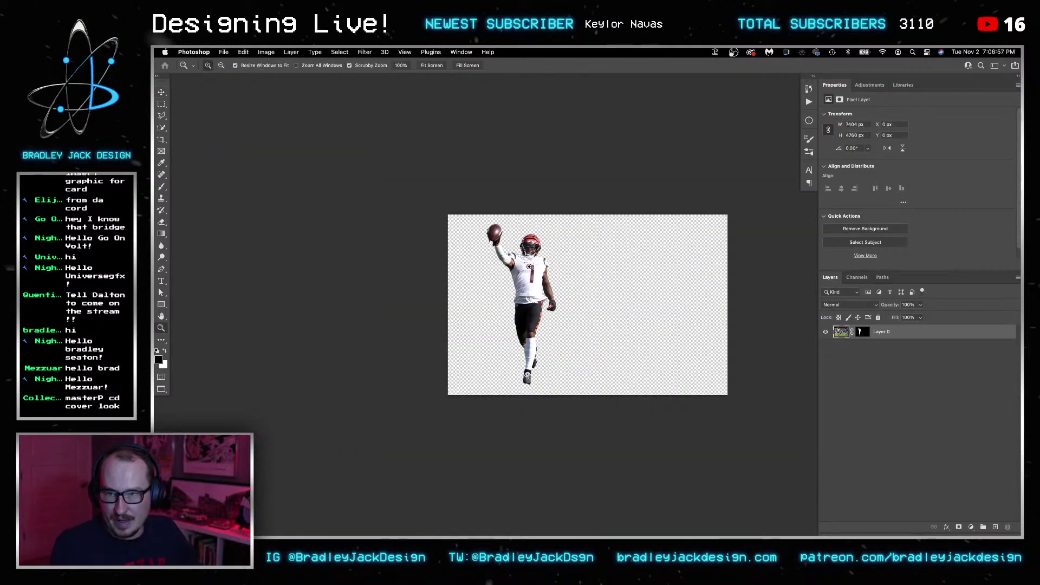
key("super+equal")
key("super+equal")
key("super+minus")
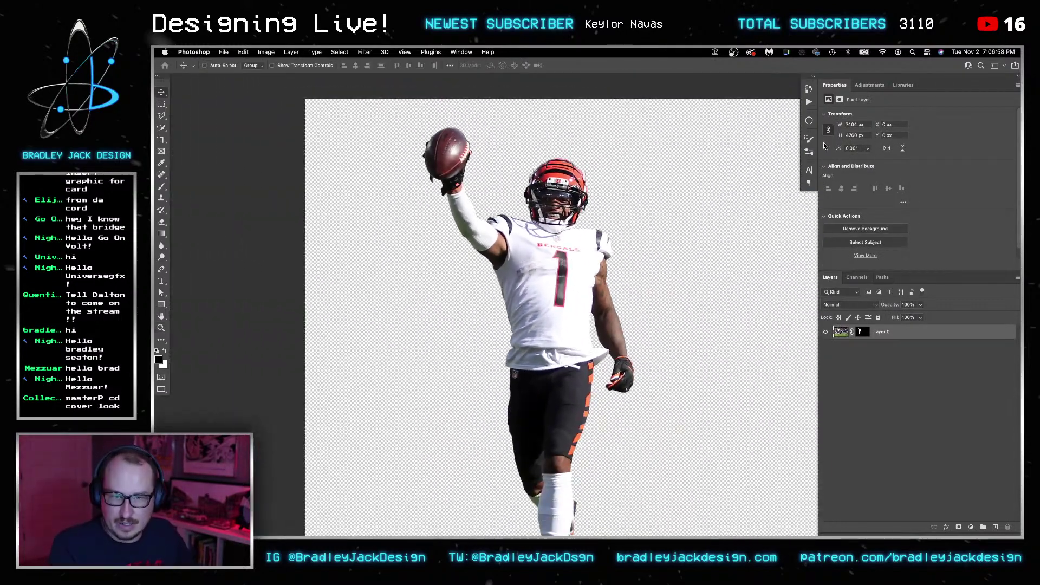
Run the BJD2 Yellow Fix action on the player layer and turn off the smart filters on Layer 0 copy.
left_click(808, 102)
scroll(750, 336, "down", 3)
scroll(750, 337, "down", 2)
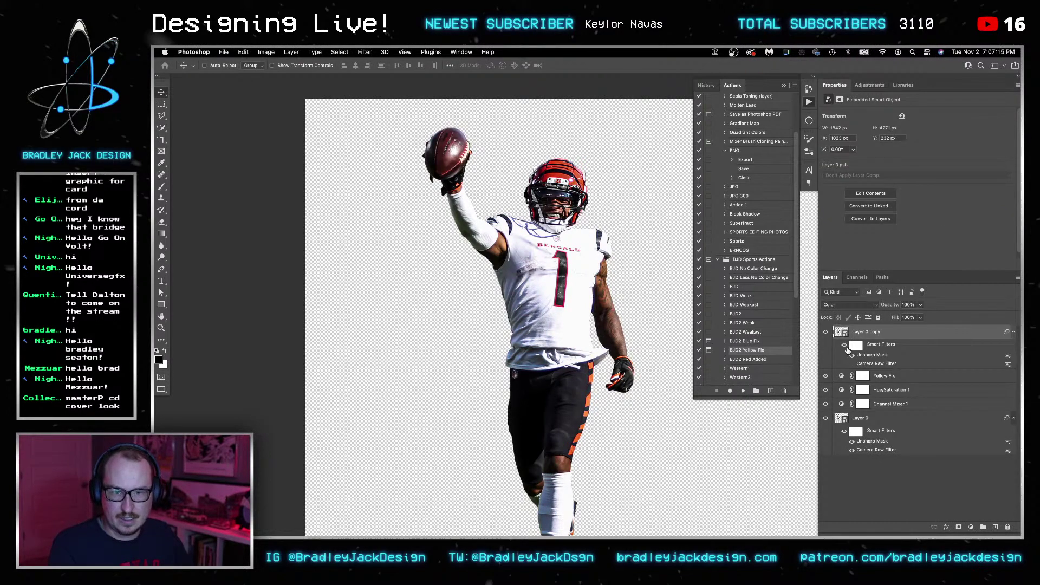
key("v")
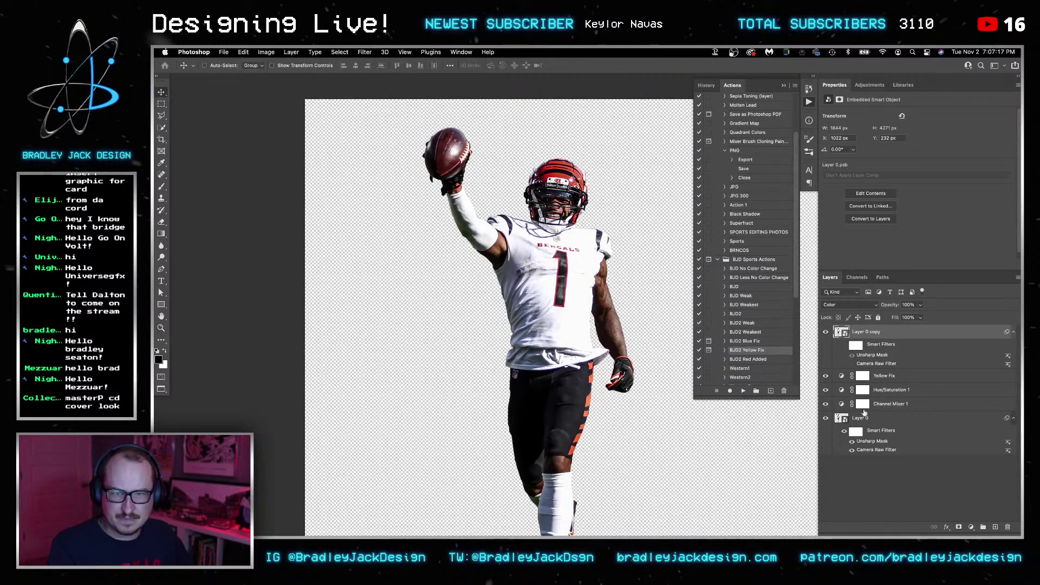
Clip Layer 0 copy and the Yellow Fix, Hue/Saturation 1 and Channel Mixer 1 adjustments to Layer 0.
left_click(883, 411, "shift")
right_click(883, 411)
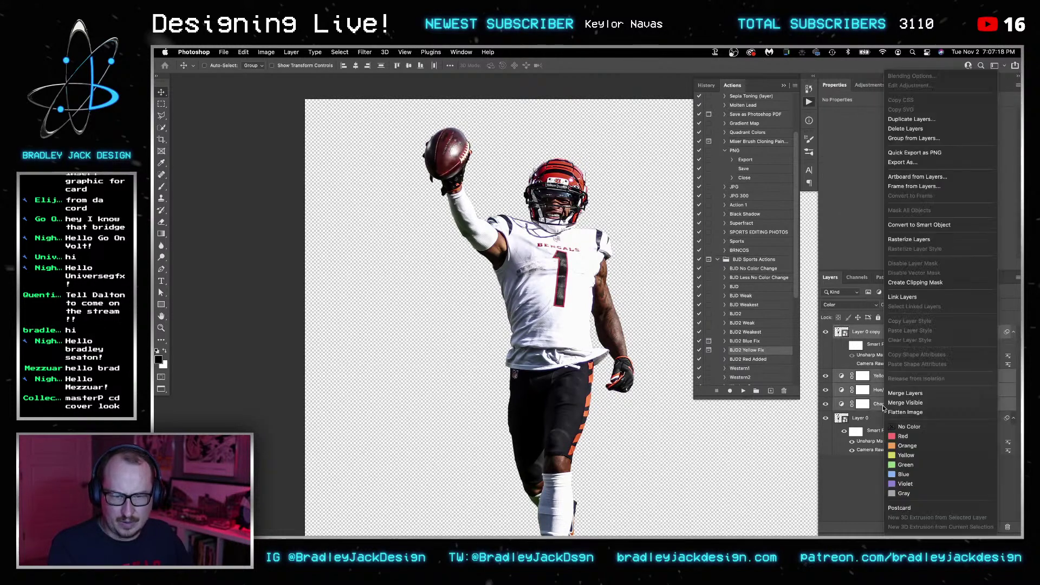
left_click(919, 282)
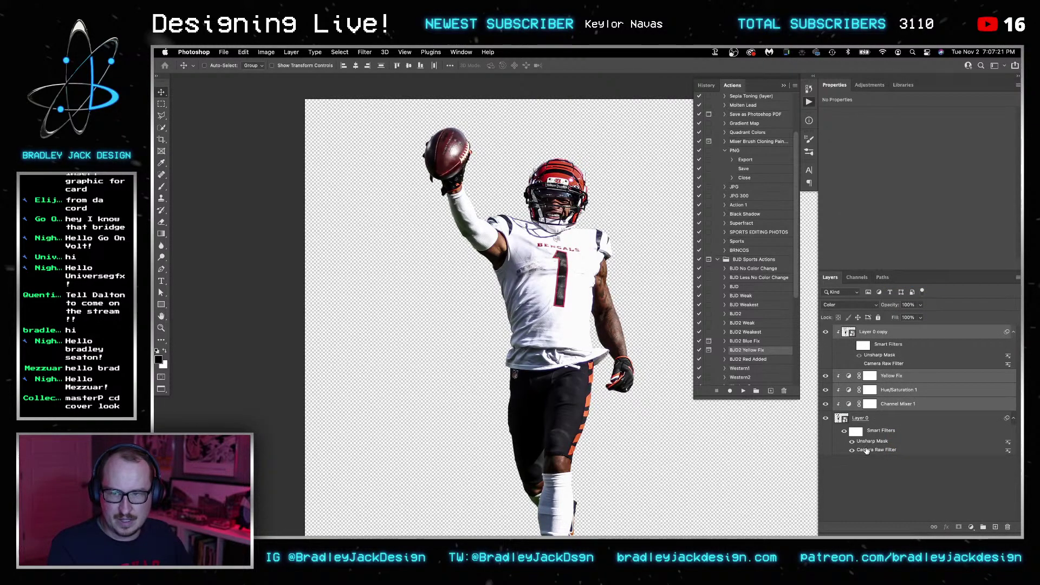
Add a Selective Color adjustment above Layer 0 copy with the Reds set to Cyan -22 and Yellow about +12.
left_click_drag(601, 388, 584, 368)
left_click(882, 334)
left_click(869, 85)
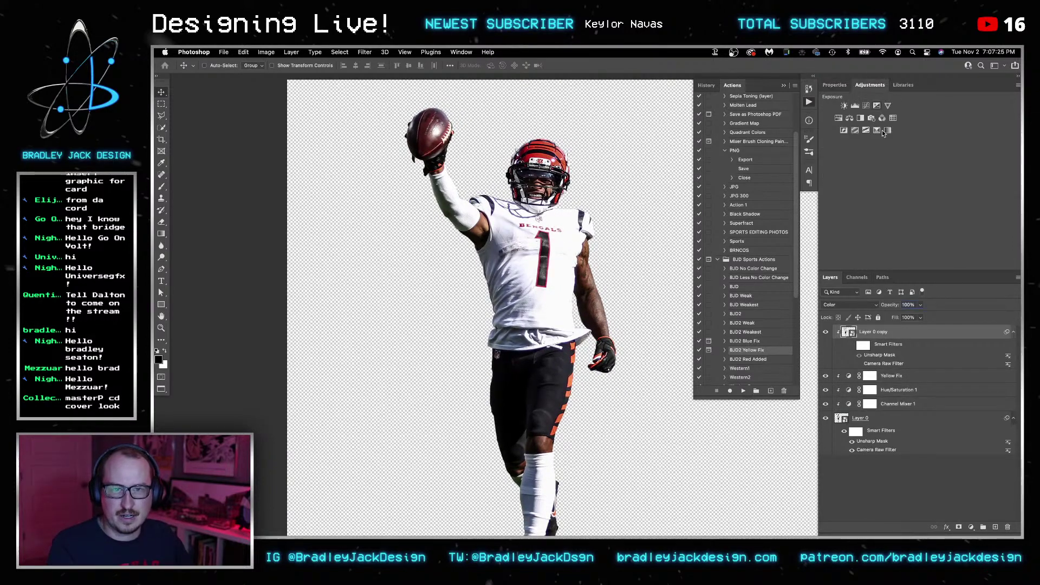
left_click(877, 131)
left_click_drag(917, 179, 930, 177)
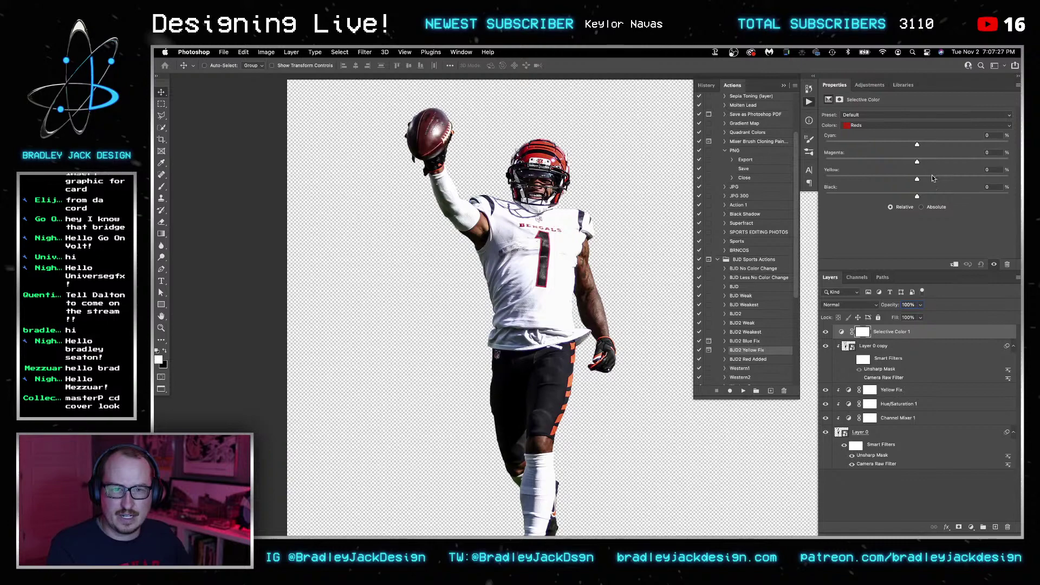
left_click(896, 140)
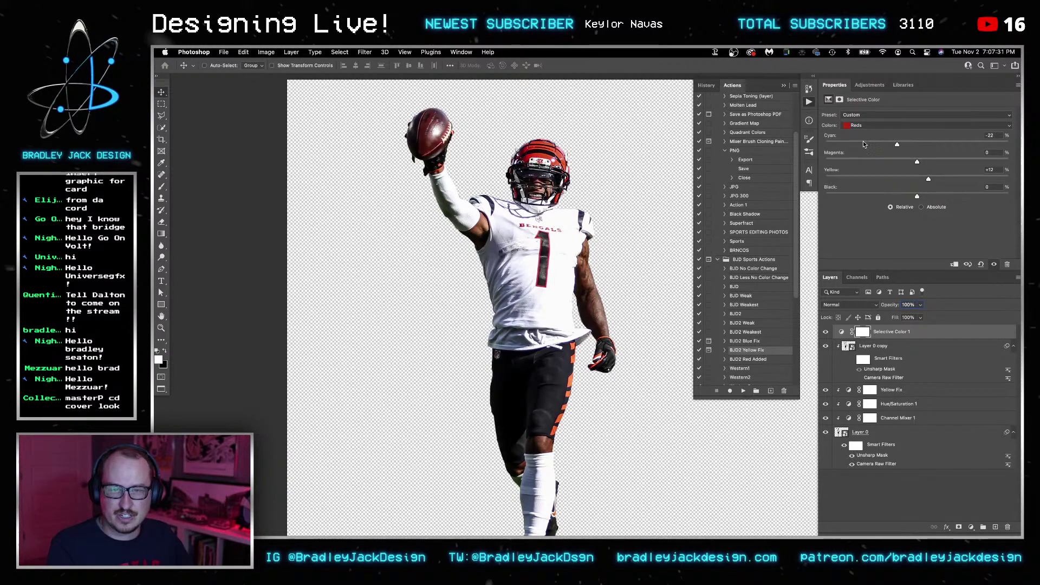
Add a Hue/Saturation adjustment that sets the Greens, sampled from the player, to Saturation -100, and close the player's smart object.
left_click(869, 84)
left_click(840, 126)
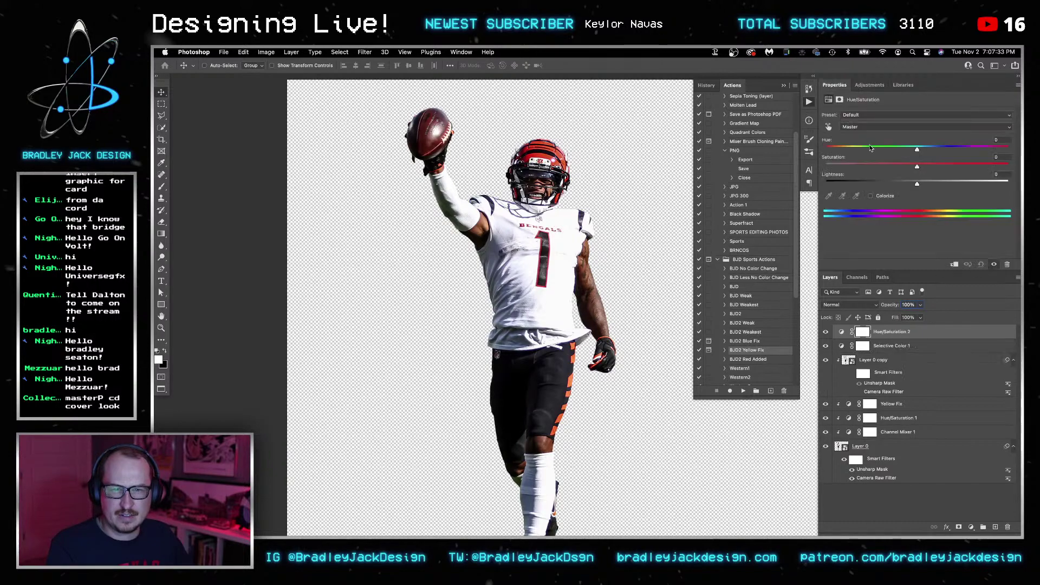
left_click(869, 128)
left_click(853, 153)
left_click(843, 196)
left_click(447, 187)
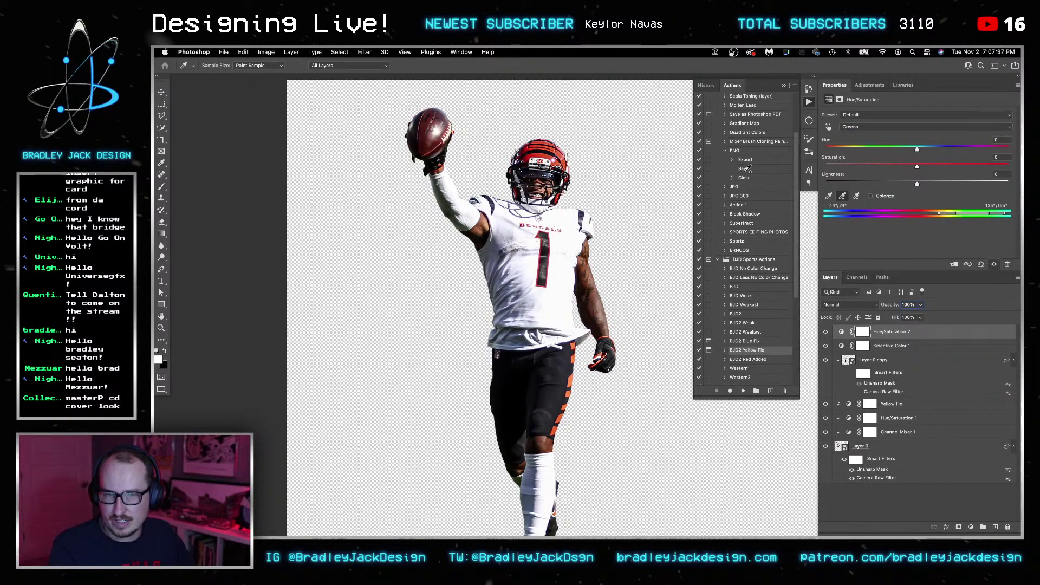
left_click_drag(845, 166, 754, 168)
key("v")
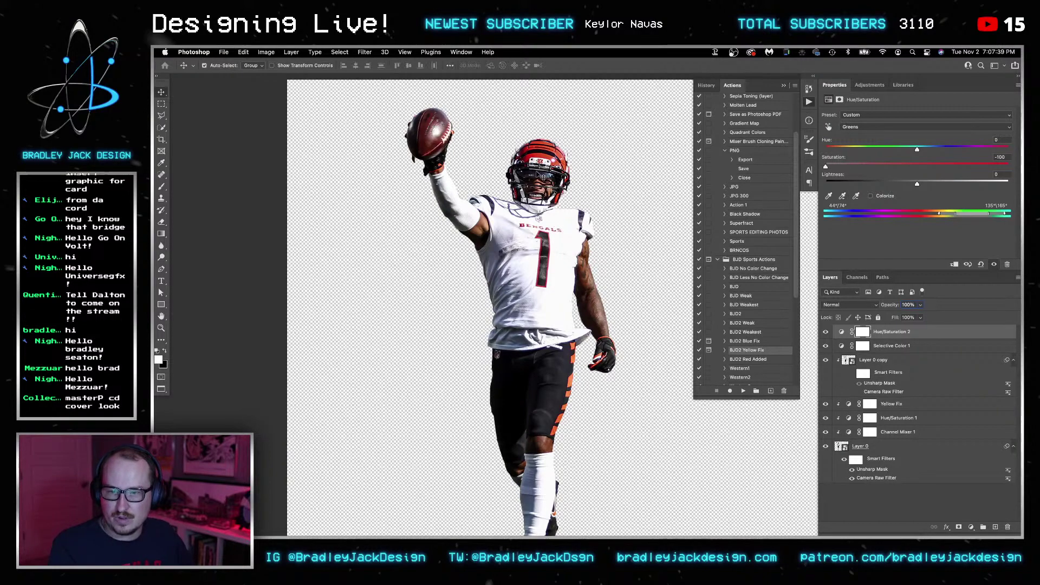
key("super+w")
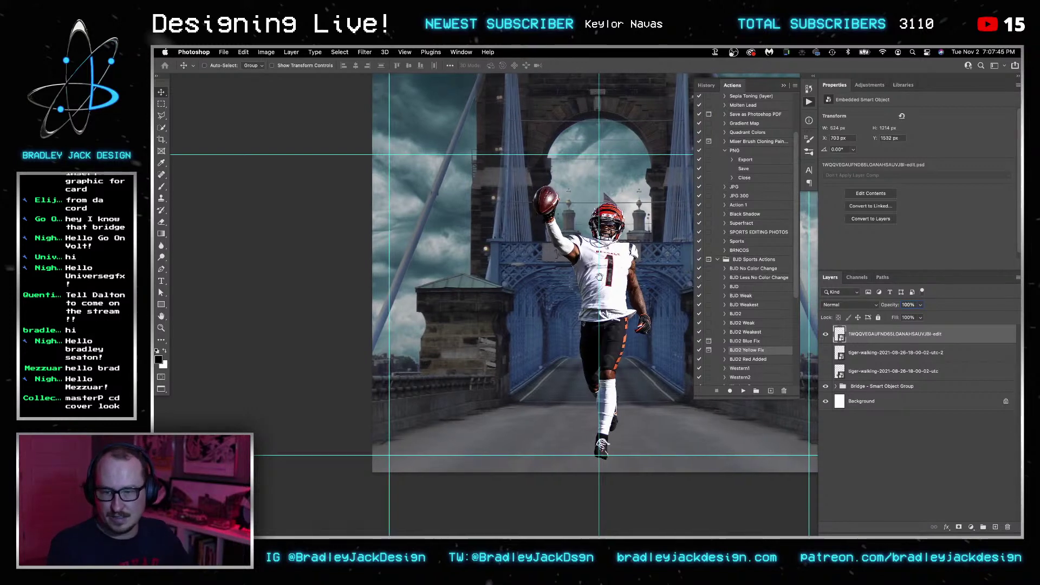
Expand the Bridge smart object group and run the BJD No Color Change action on Layer 1.
scroll(548, 304, "right", 3)
scroll(548, 304, "up", 2)
left_click(836, 386)
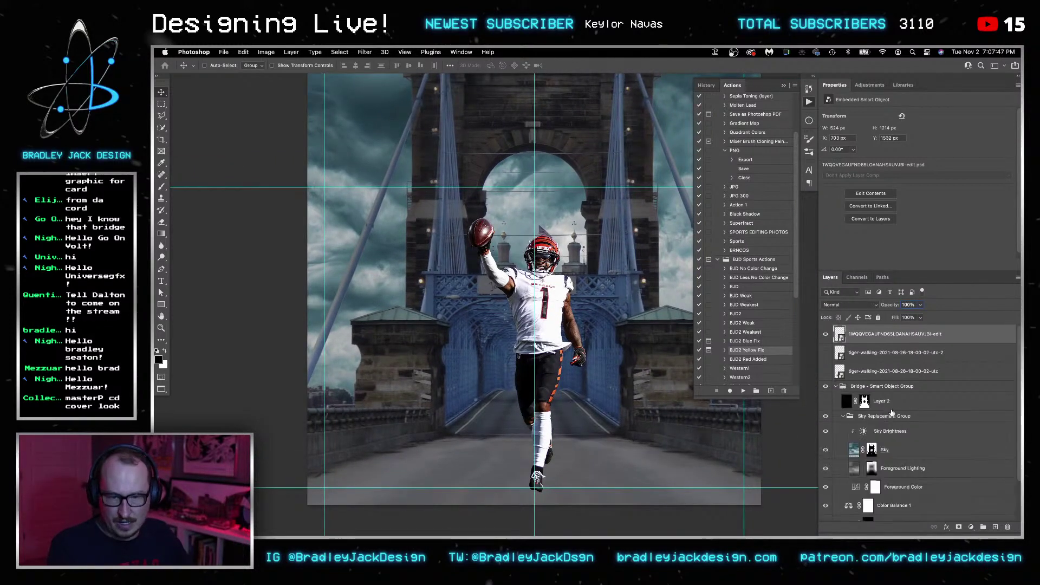
scroll(891, 418, "down", 2)
left_click(888, 498)
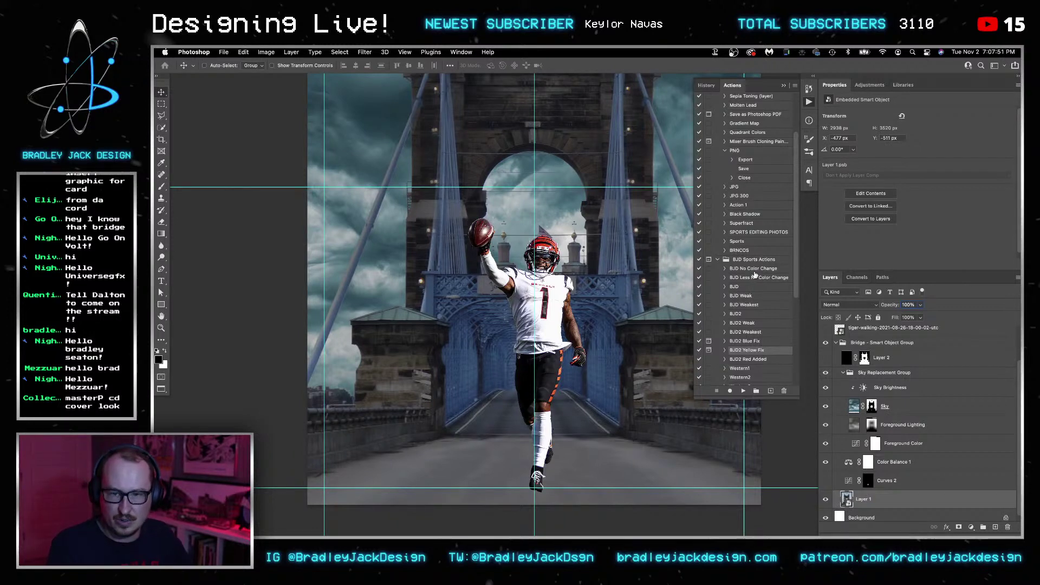
left_click(752, 269)
left_click(742, 390)
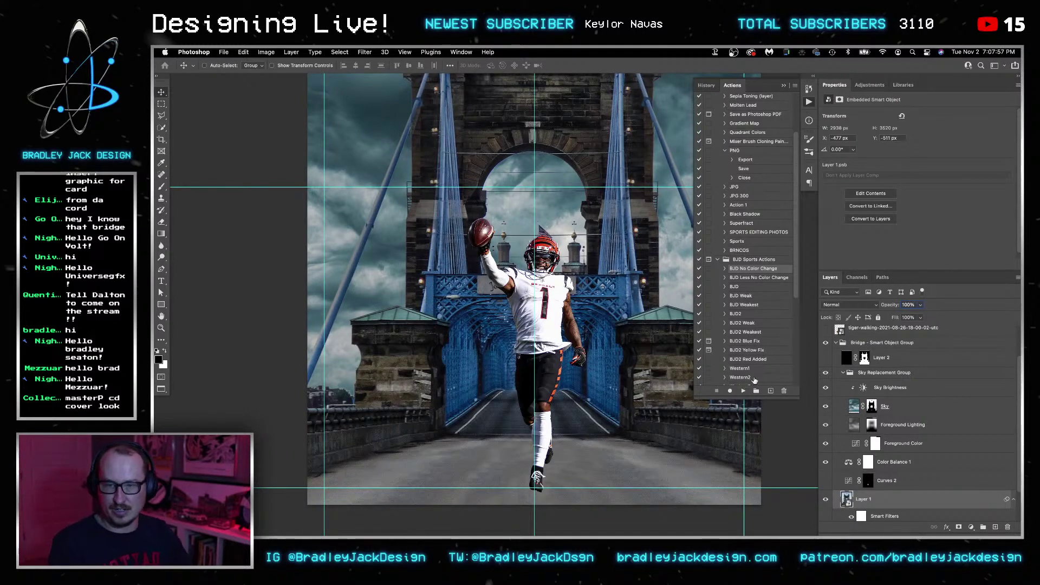
scroll(894, 482, "down", 1)
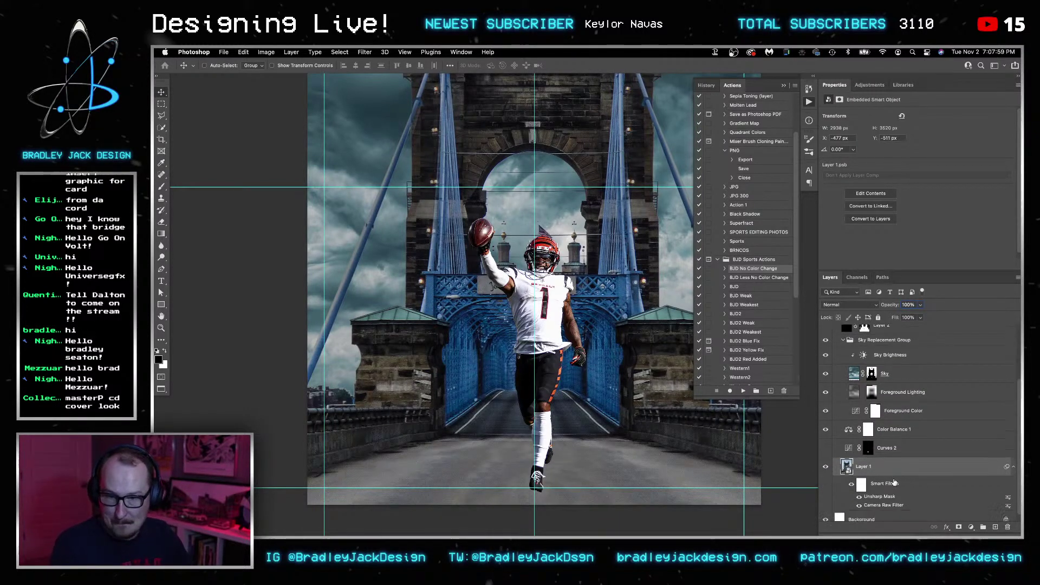
Set the Camera Raw filter of the bridge's Layer 1 to Contrast +20, Highlights -20, Shadows +20 and Clarity +20.
left_click(547, 387, "alt+super")
left_click_drag(589, 364, 571, 372)
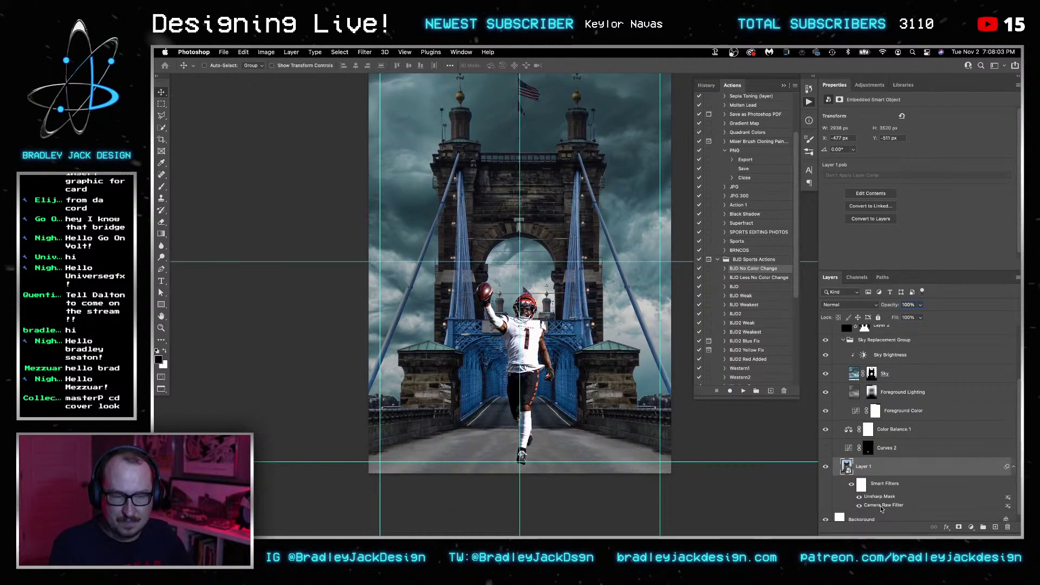
double_click(883, 505)
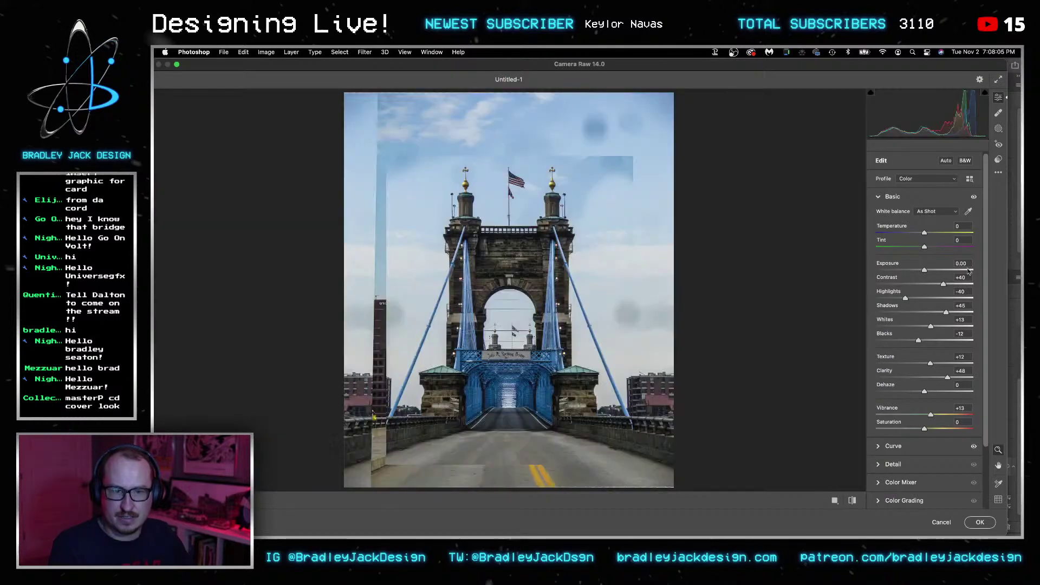
left_click(968, 277)
type("20")
key("Tab")
type("-20")
key("Tab")
type("20")
key("Tab")
key("Tab")
key("Tab")
key("Tab")
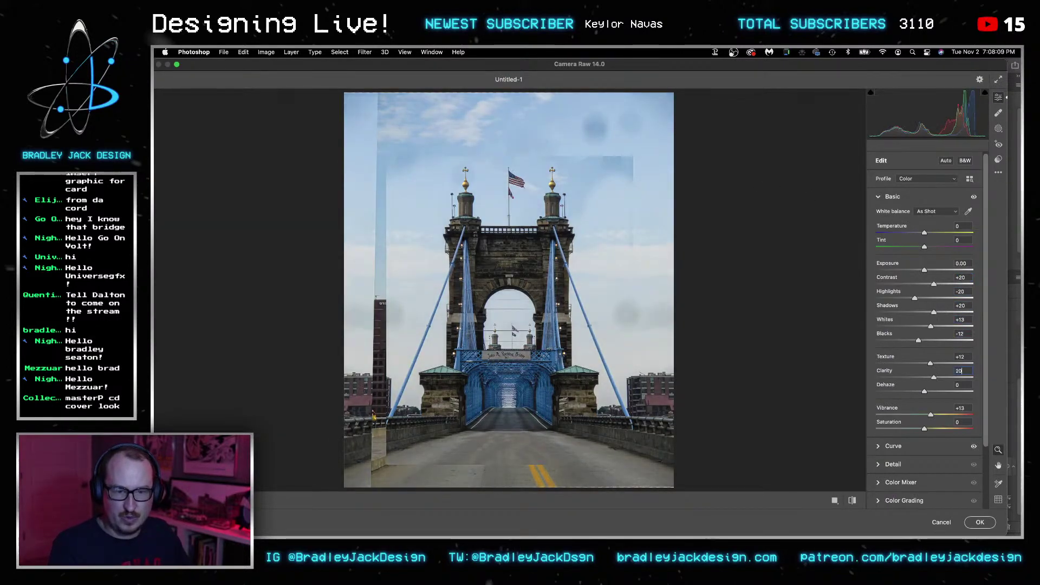
key("Return")
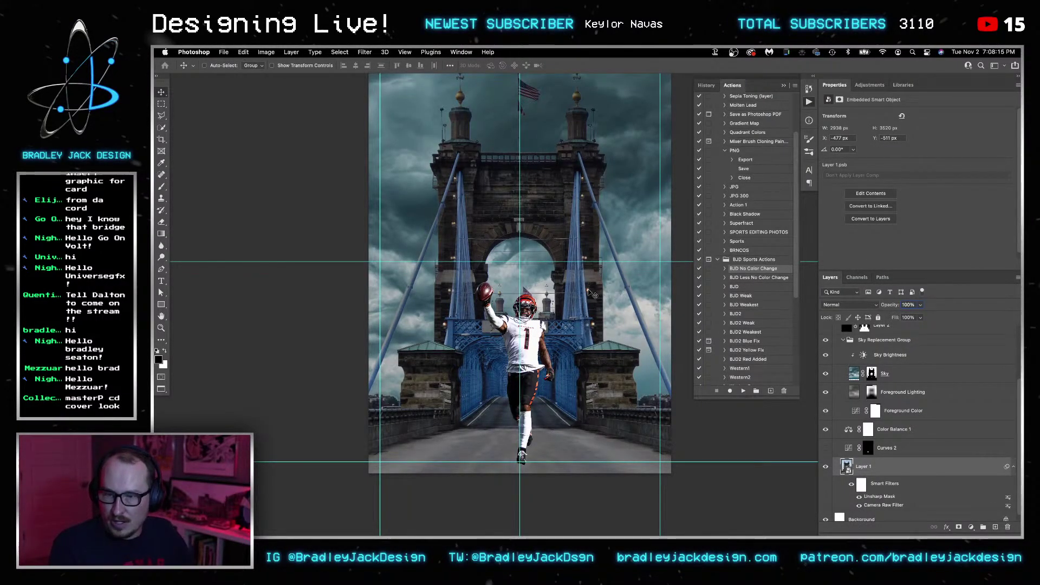
Scale the player cutout down to about 943 px tall and center it on the road along the vertical guide.
scroll(877, 433, "up", 4)
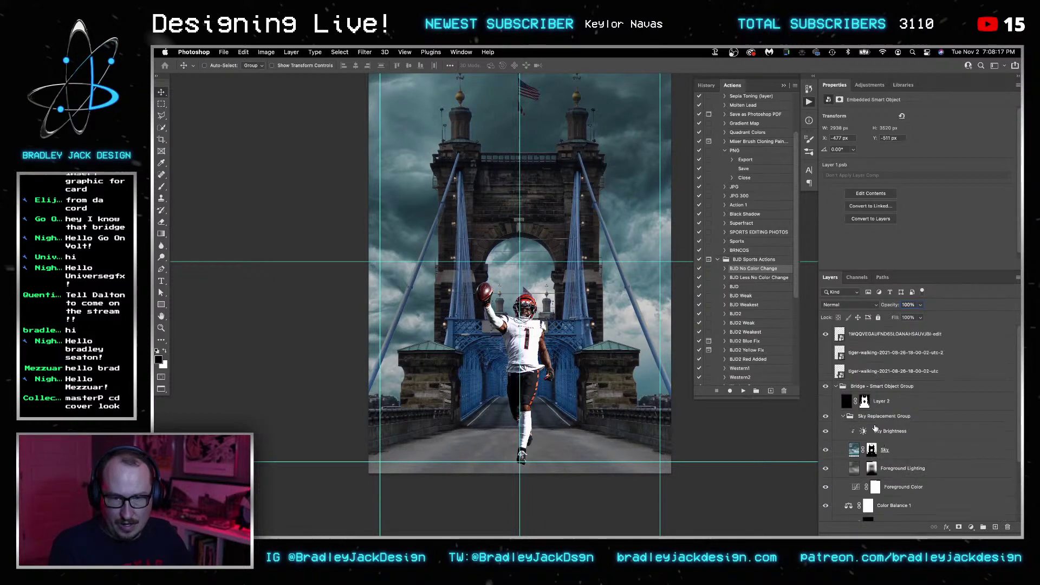
left_click(870, 343)
key("super+t")
left_click_drag(751, 476, 715, 454)
left_click_drag(671, 415, 655, 422)
key("Return")
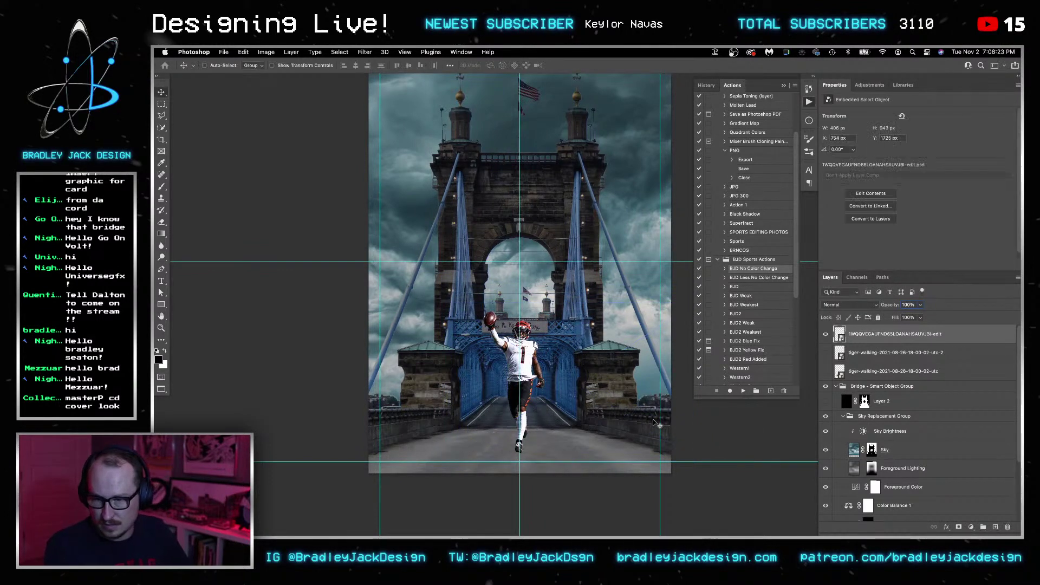
key("Right")
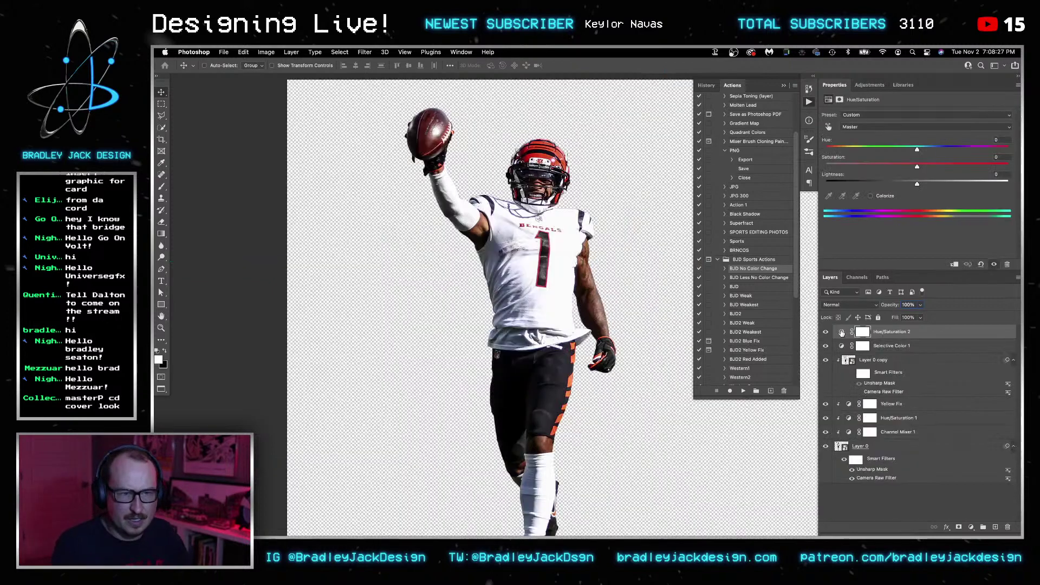
Reopen the player's smart object, set Layer 0's Camera Raw filter to Contrast +20, Highlights -20 and Clarity +20, and close it.
double_click(839, 335)
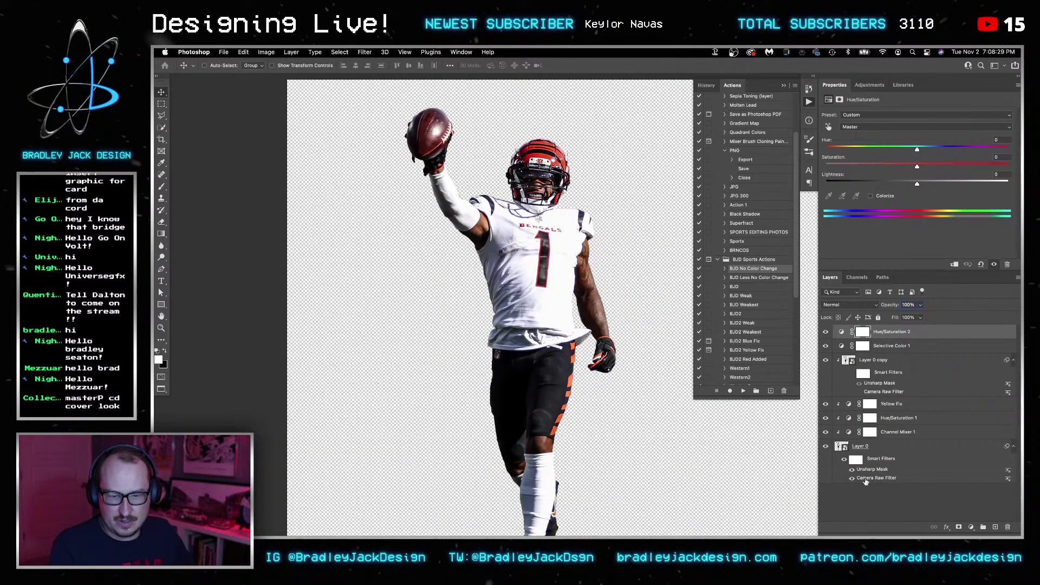
left_click(841, 451)
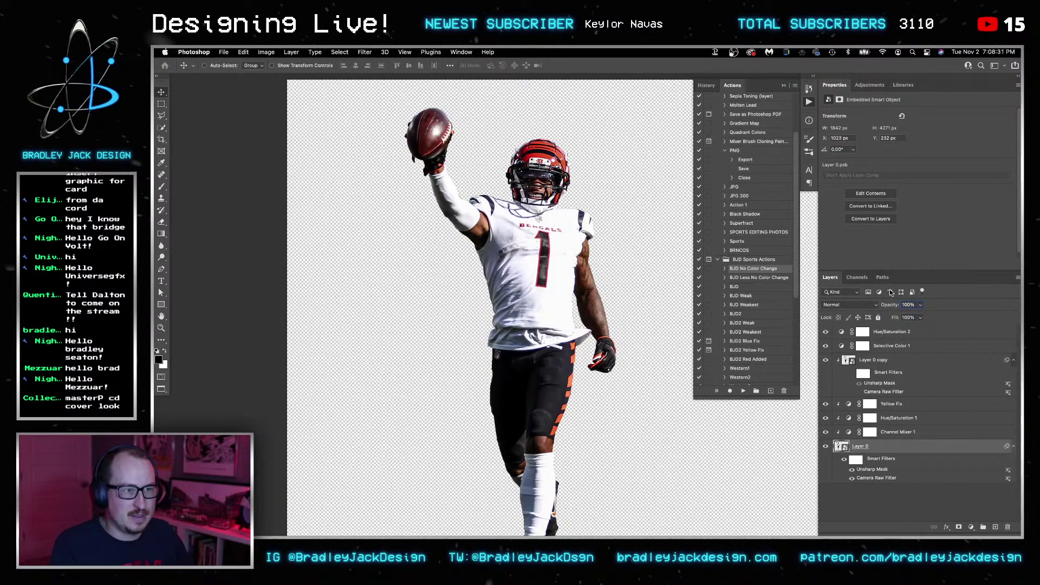
key("super+shift+a")
left_click(968, 278)
type("20")
key("Tab")
type("-20")
key("Tab")
key("Tab")
key("Tab")
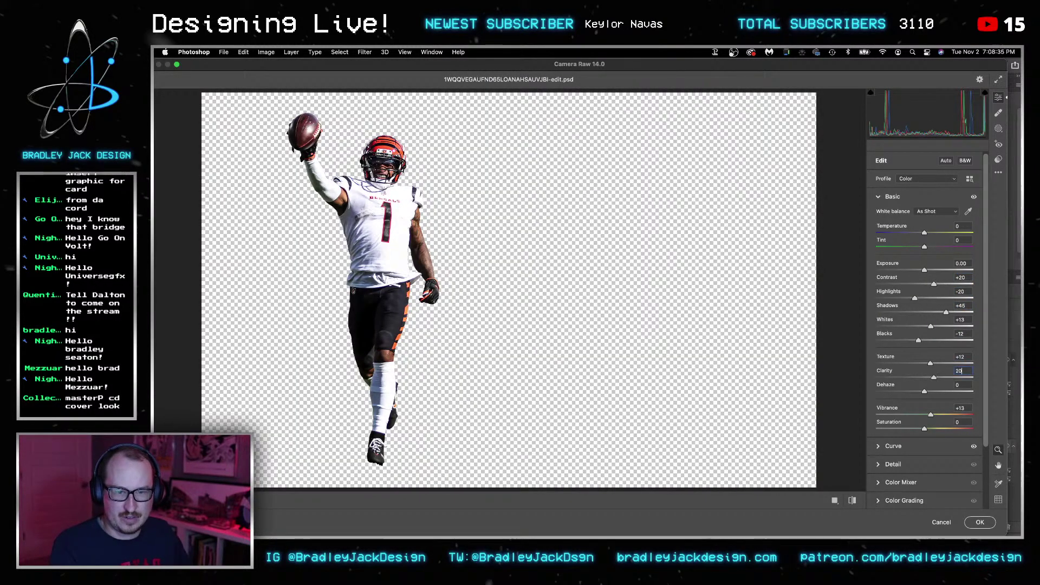
key("Return")
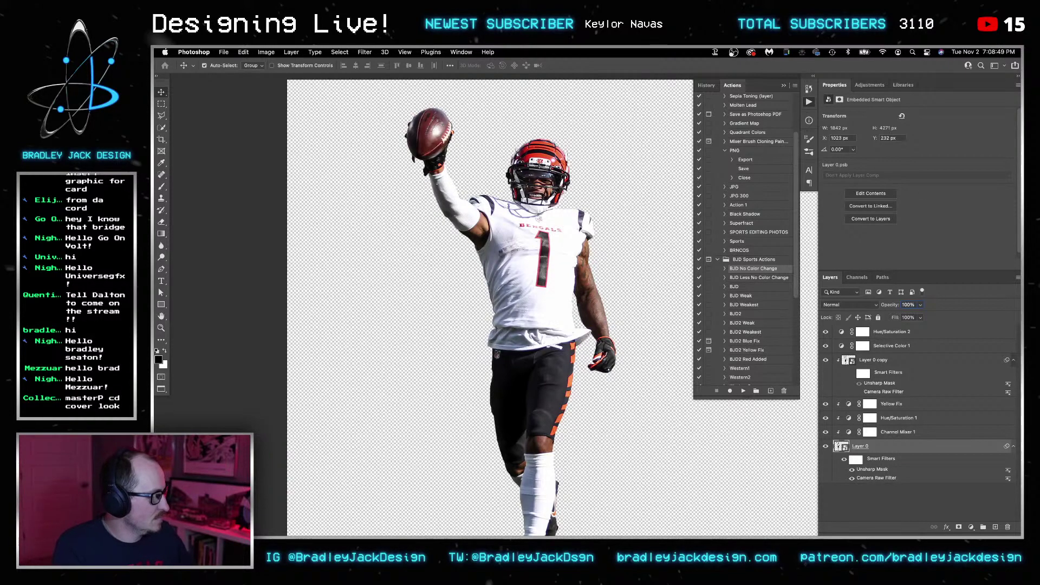
key("ctrl+w")
Put the player cutout layer into a new group named Ja'marr.
key("Tab")
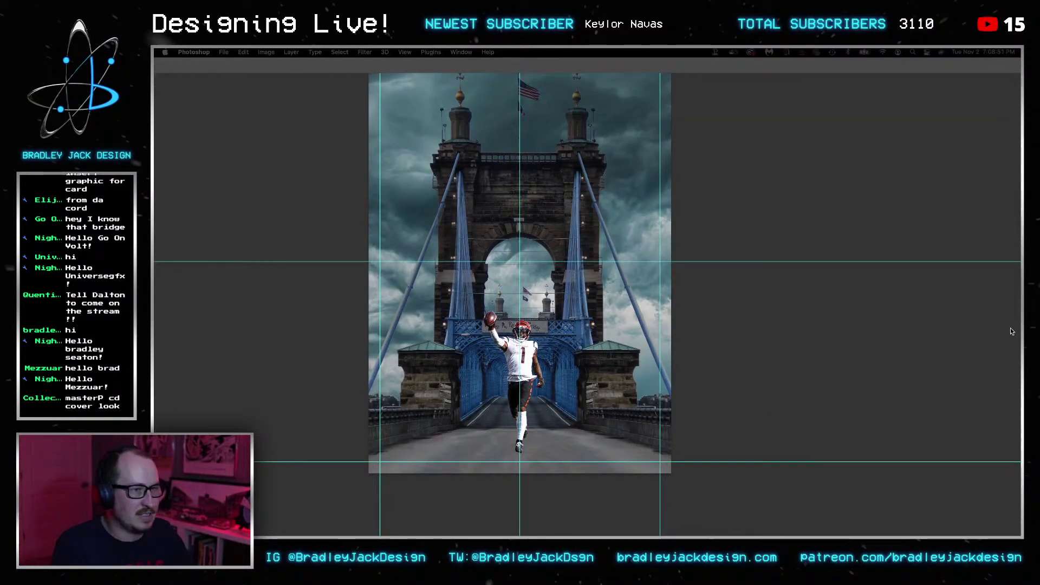
key("Tab")
scroll(535, 386, "up", 1)
scroll(534, 386, "up", 1)
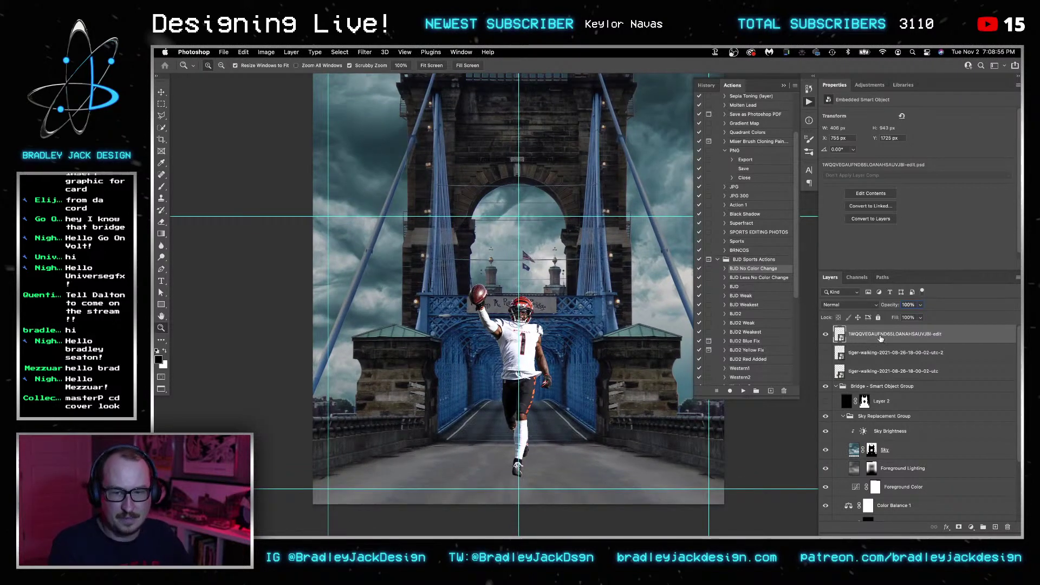
key("ctrl+g")
type("Ja'marr")
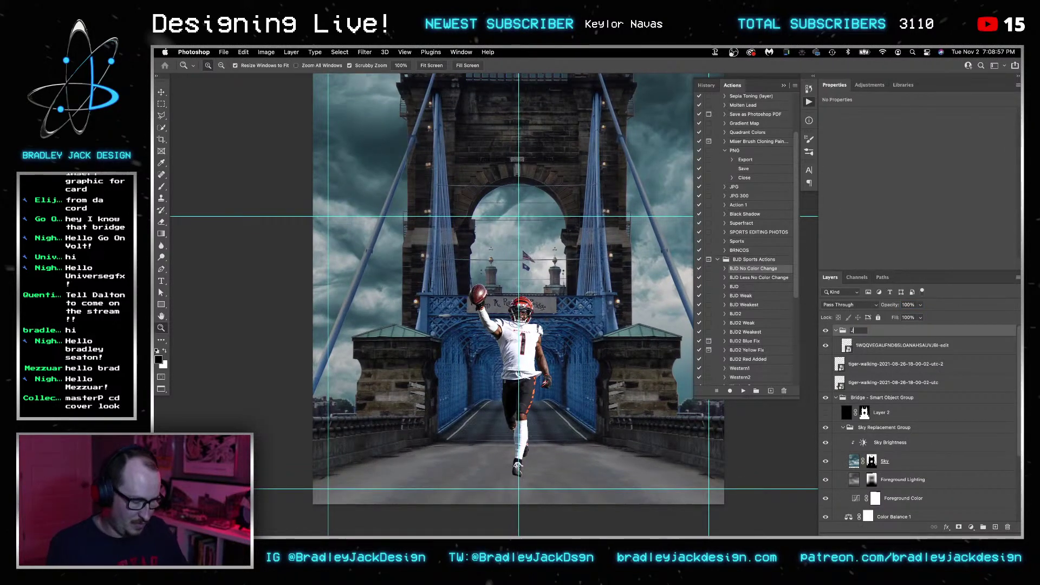
key("Return")
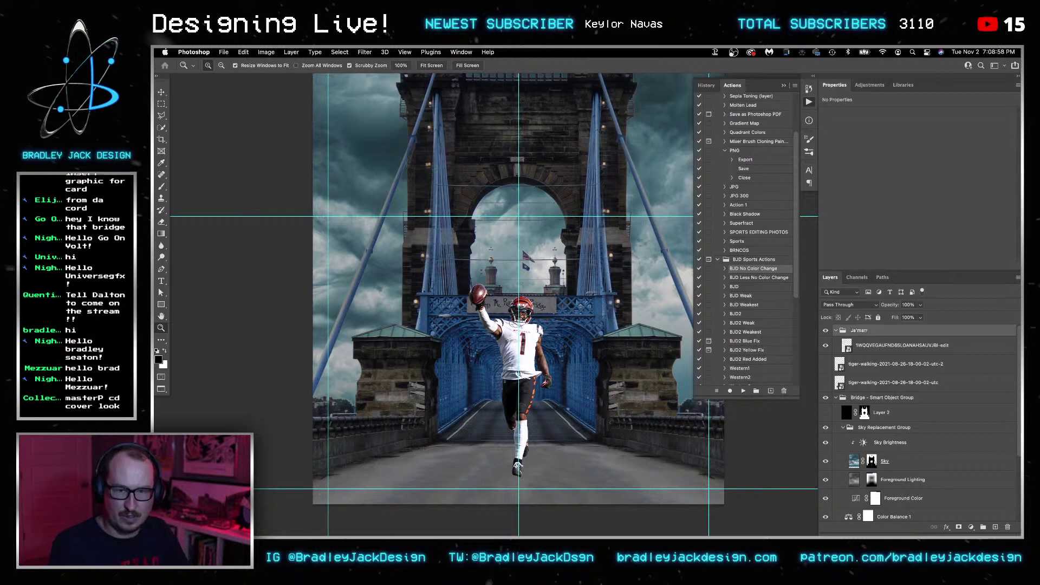
Try the Harmonization neural filter on the player cutout with the Sky layer as reference image and output to a new layer.
left_click(864, 352)
left_click(869, 85)
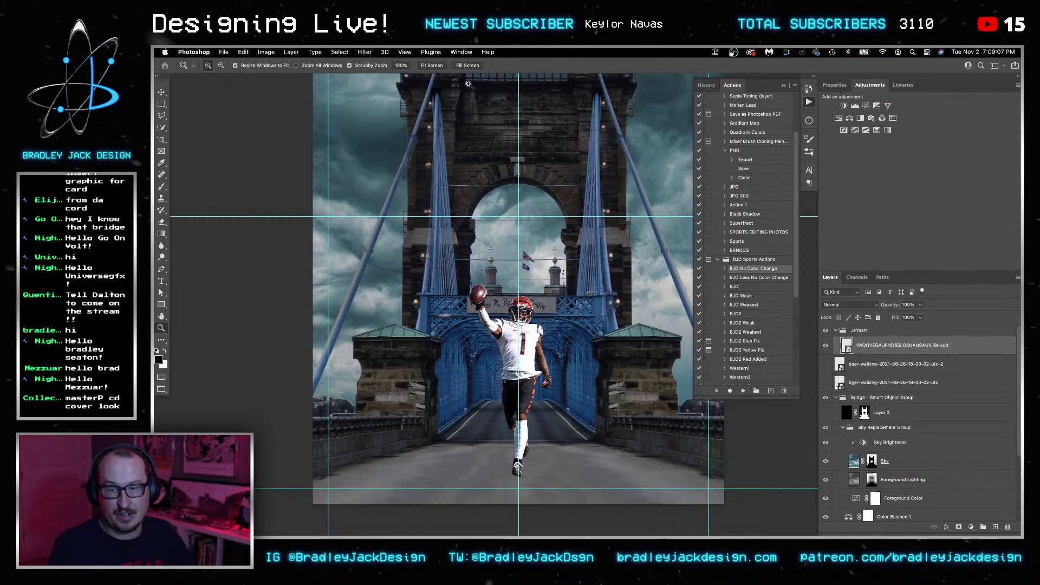
left_click(431, 52)
mouse_move(411, 53)
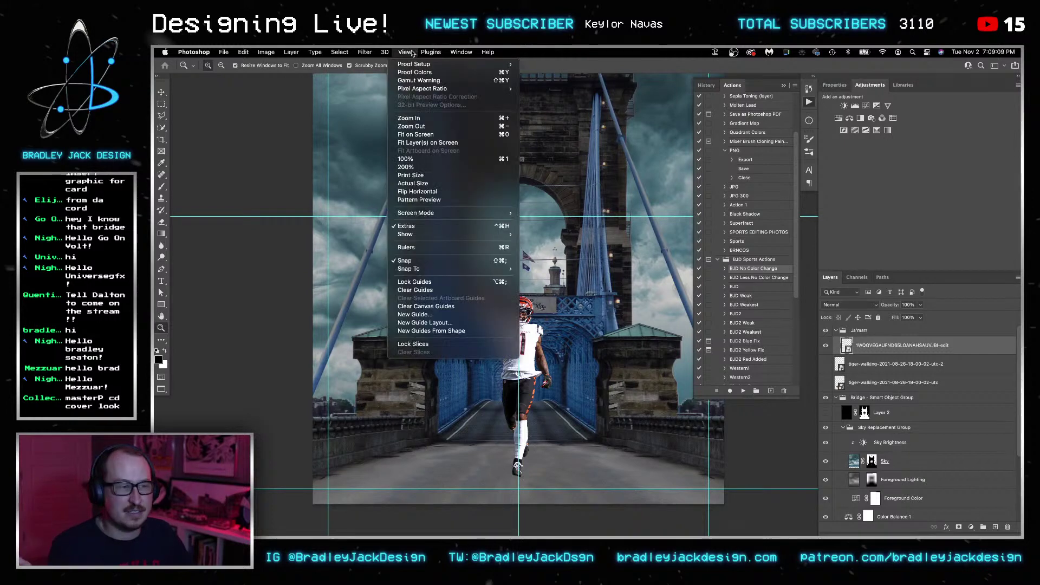
left_click(397, 93)
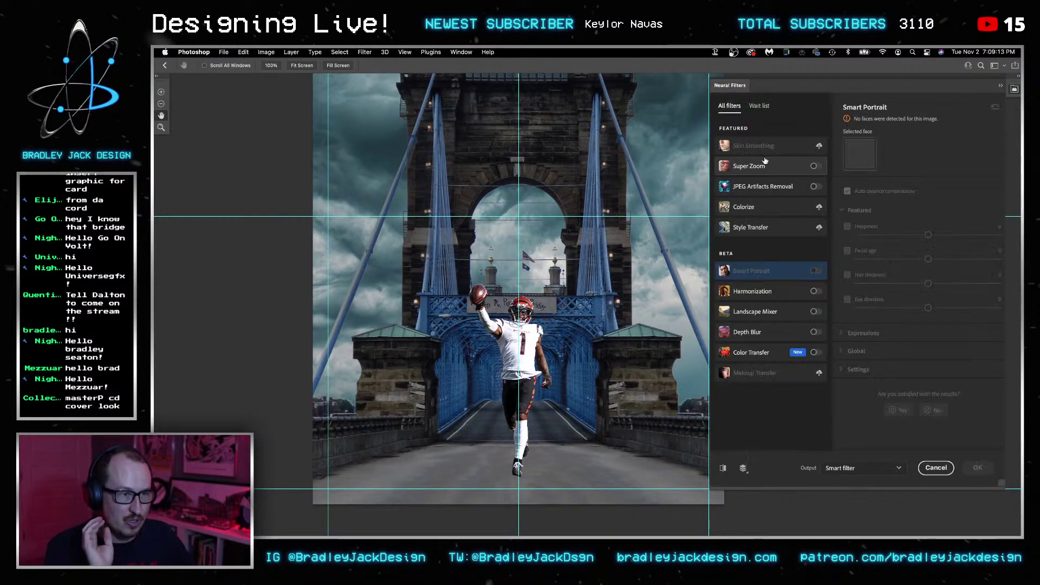
left_click(814, 291)
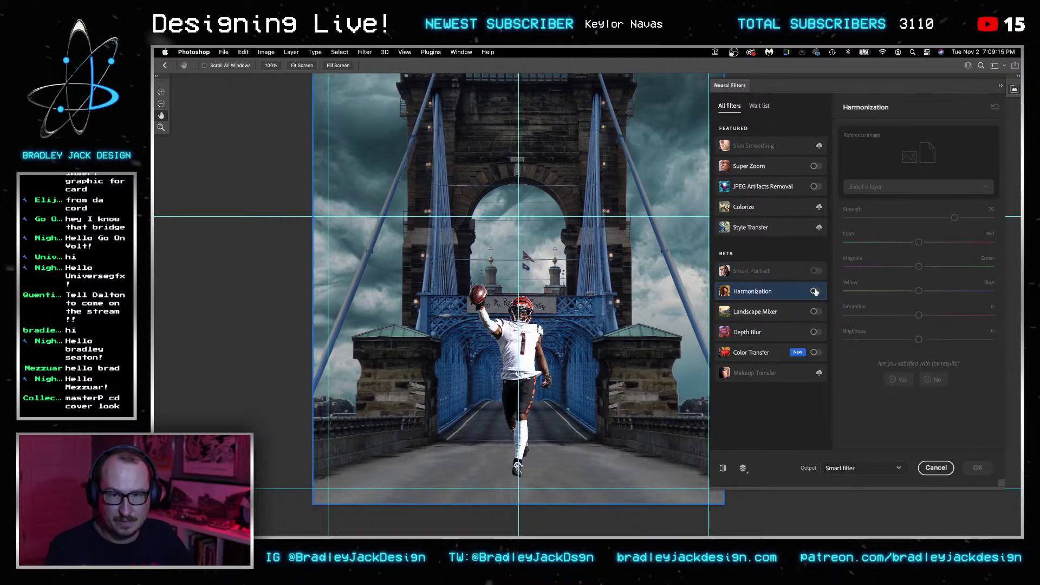
left_click(875, 187)
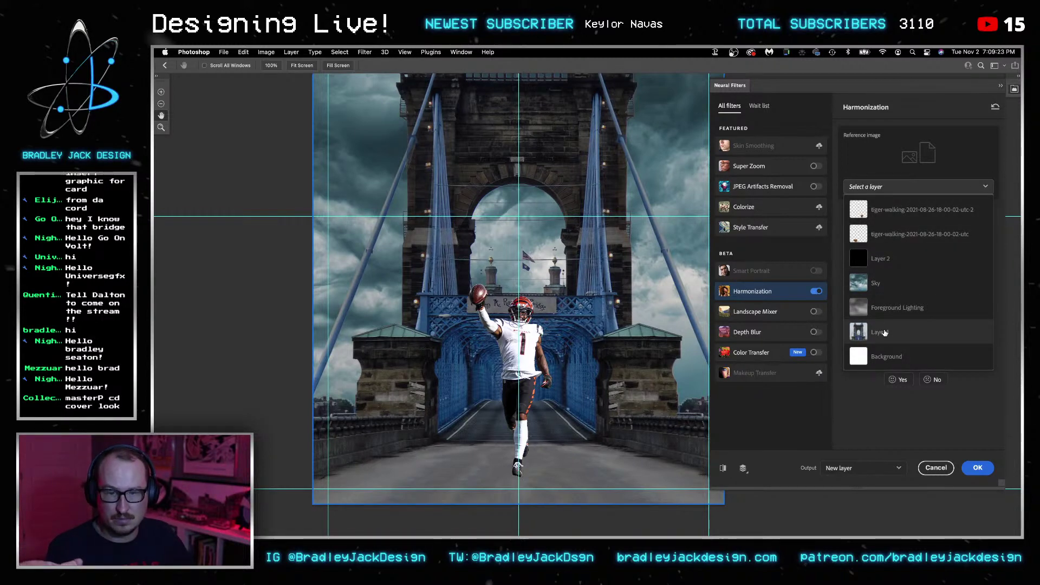
left_click(881, 284)
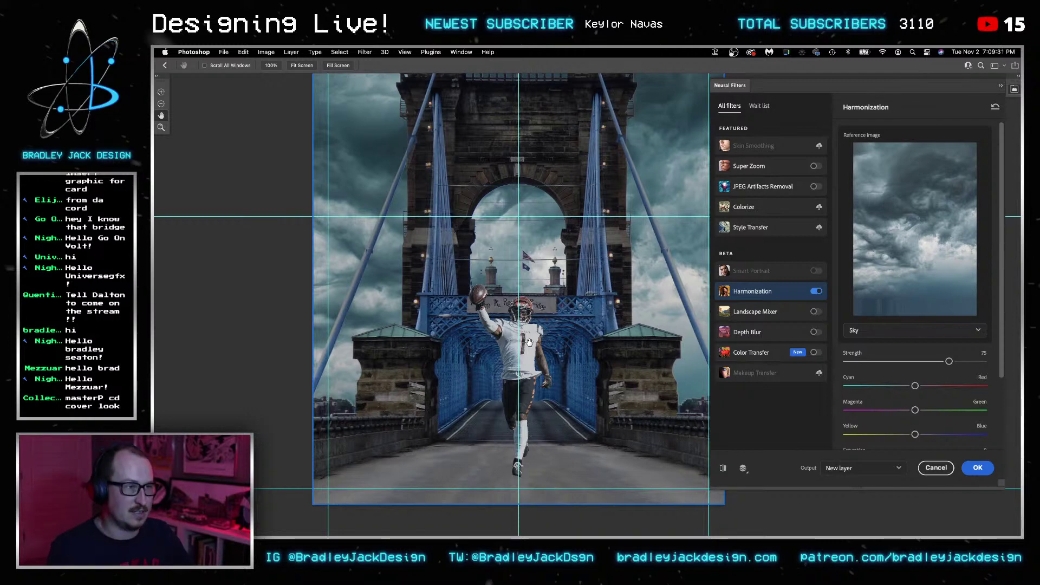
scroll(865, 404, "down", 4)
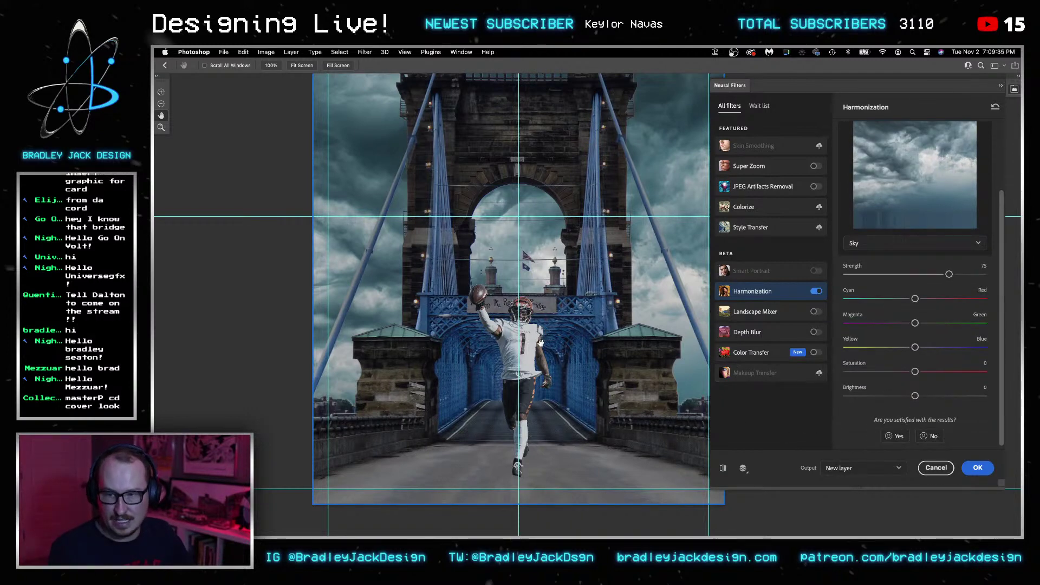
left_click(976, 468)
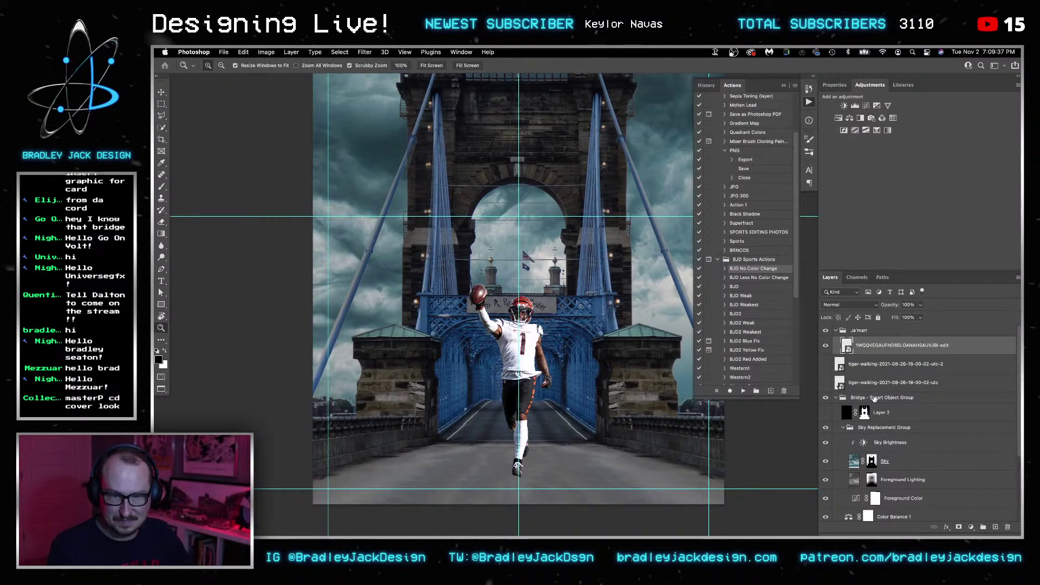
Add an Exposure adjustment of -1.5 above the player cutout and clip it to the cutout.
left_click(876, 106)
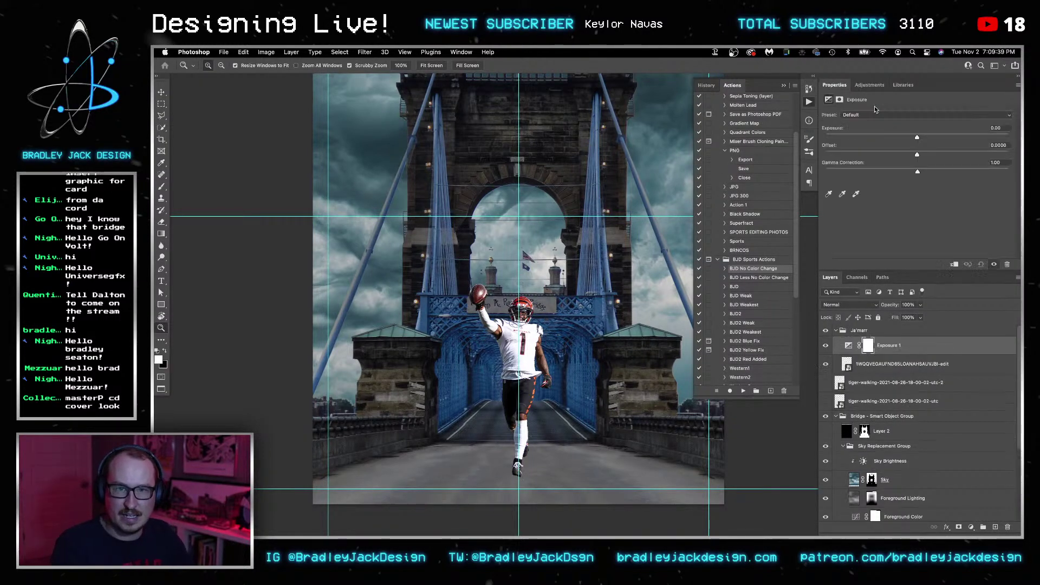
left_click(997, 129)
type("-1.5")
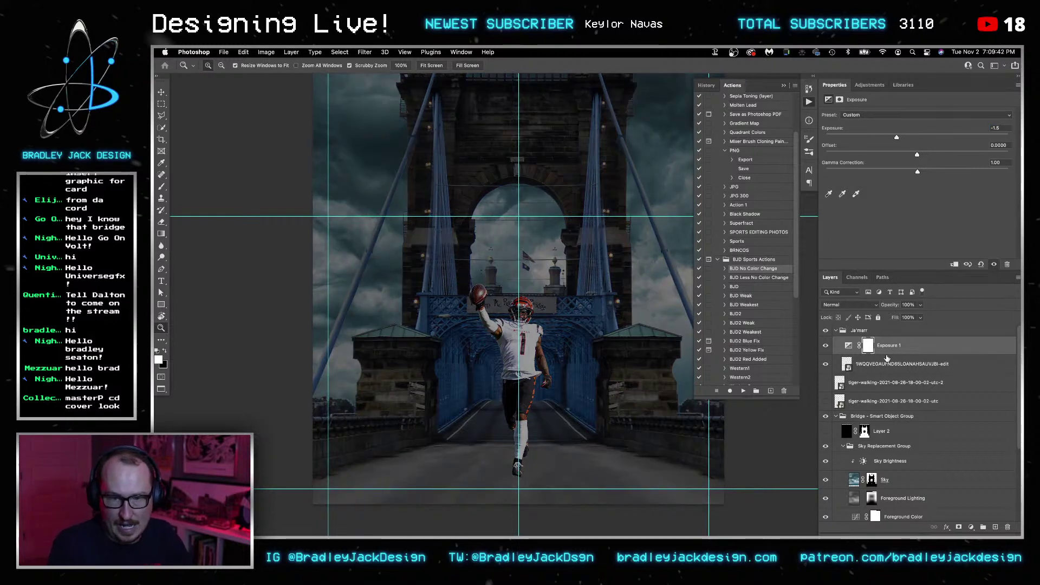
key("super+alt+g")
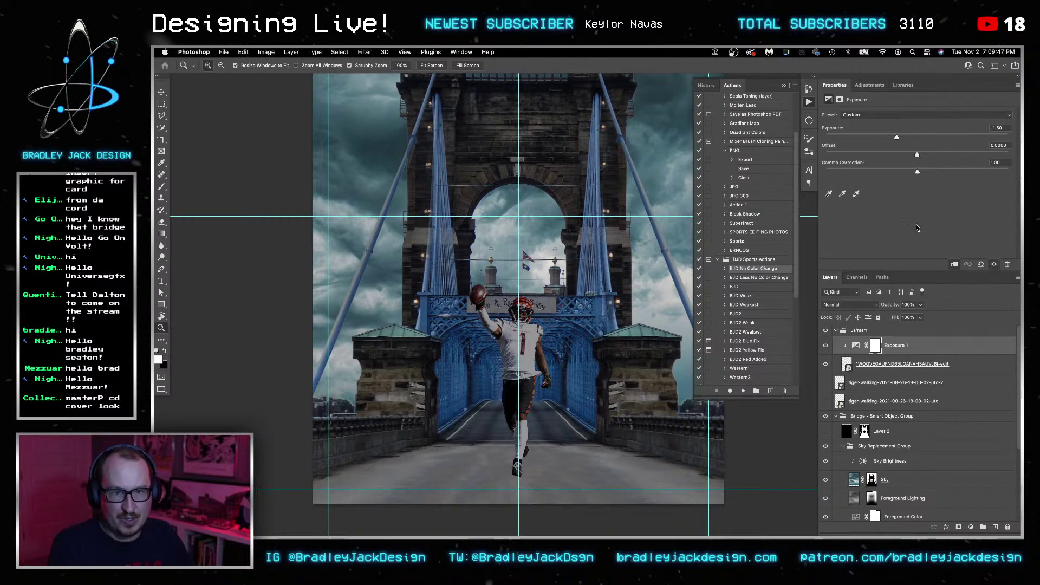
Add a Color Balance adjustment clipped to the player cutout, with the midtones Cyan–Red value at -12.
left_click(869, 84)
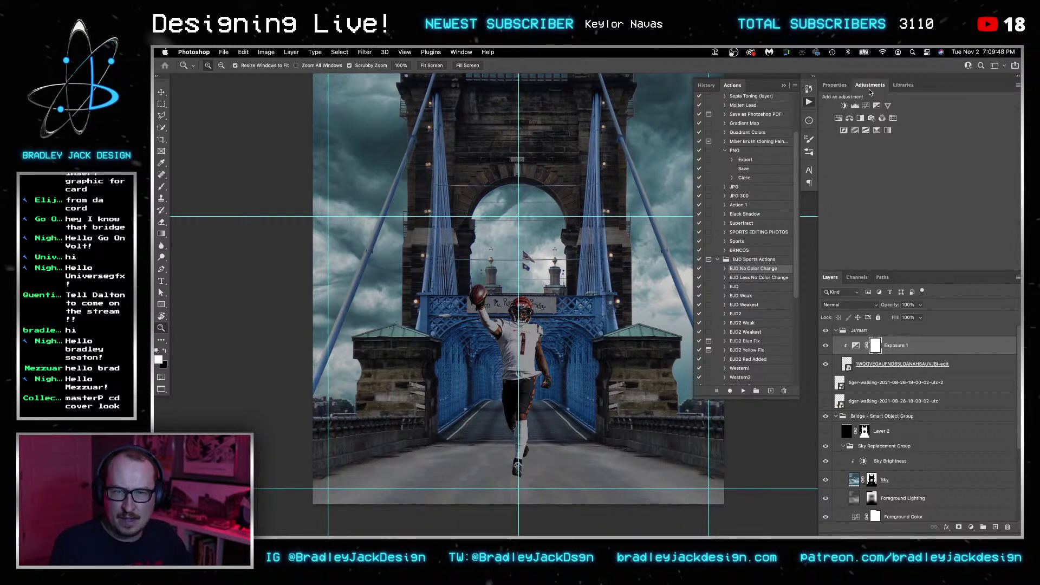
left_click(849, 119)
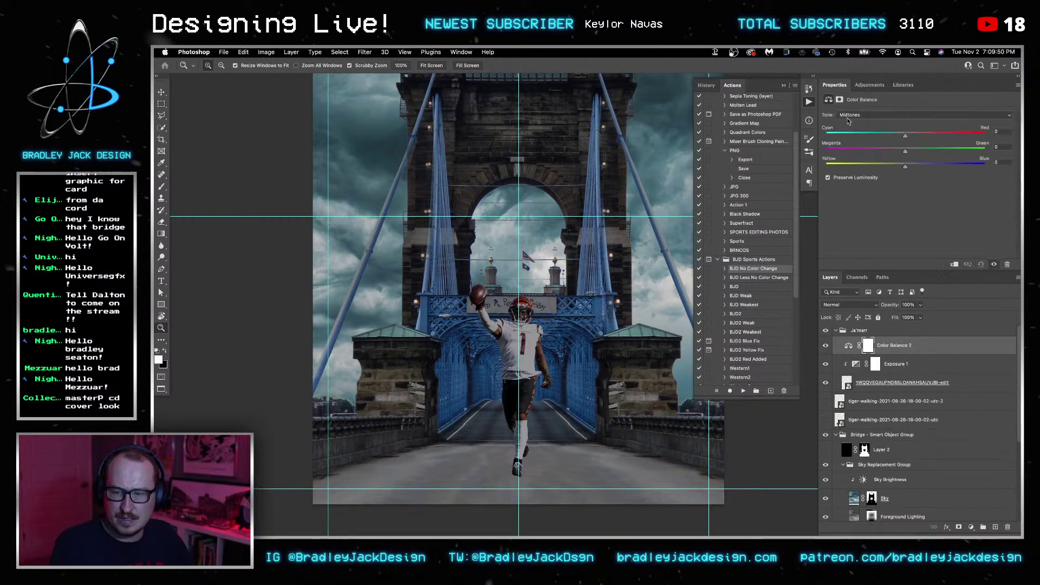
left_click(896, 134)
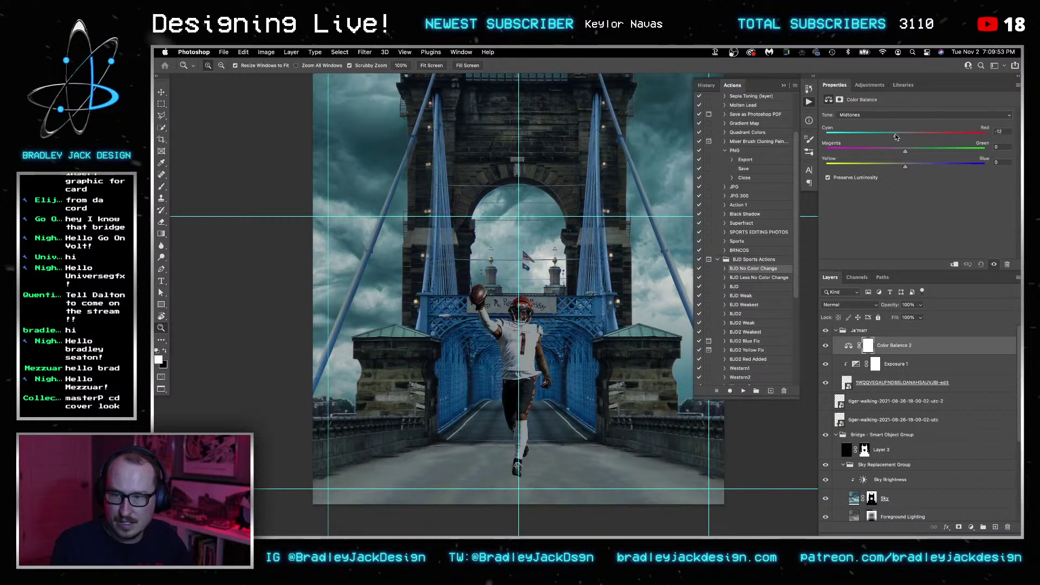
left_click(899, 354, "alt")
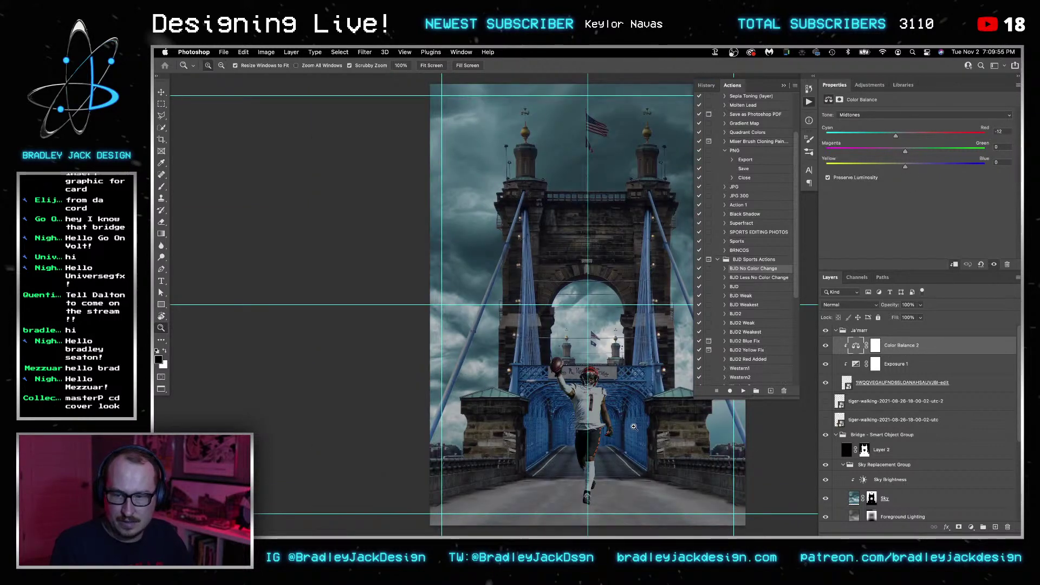
Set the player's Color Balance midtones to +13 Yellow–Blue and 0 Magenta–Green.
left_click(623, 426)
scroll(623, 426, "up", 5)
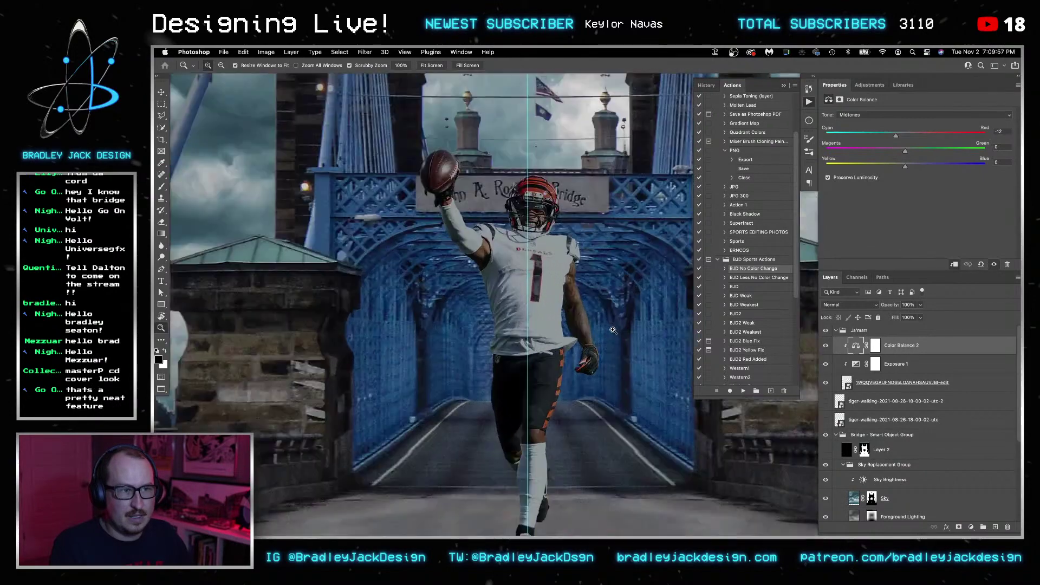
key("v")
left_click_drag(639, 297, 648, 279)
scroll(650, 282, "down", 5)
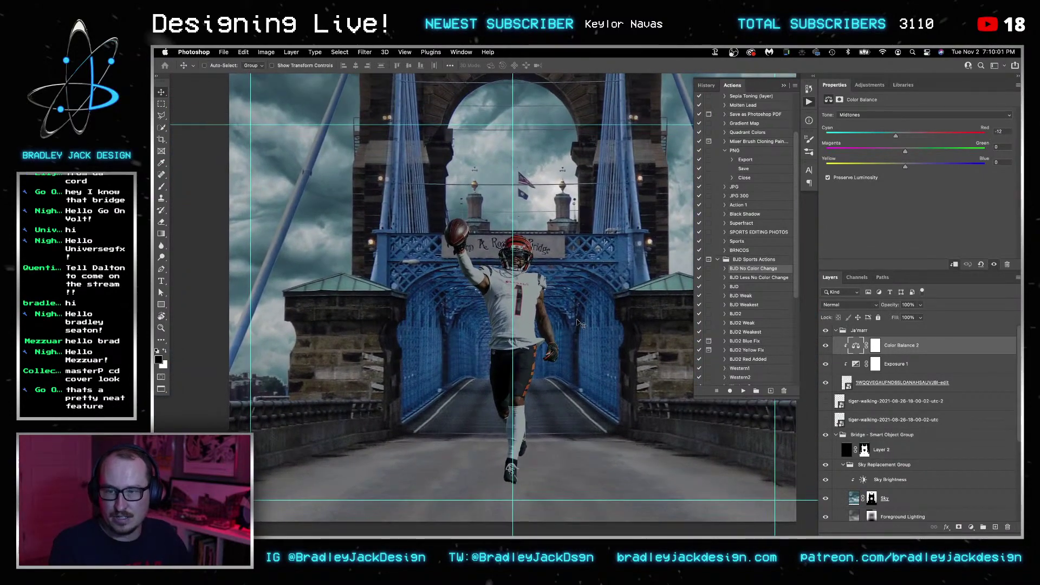
left_click(915, 164)
left_click(925, 150)
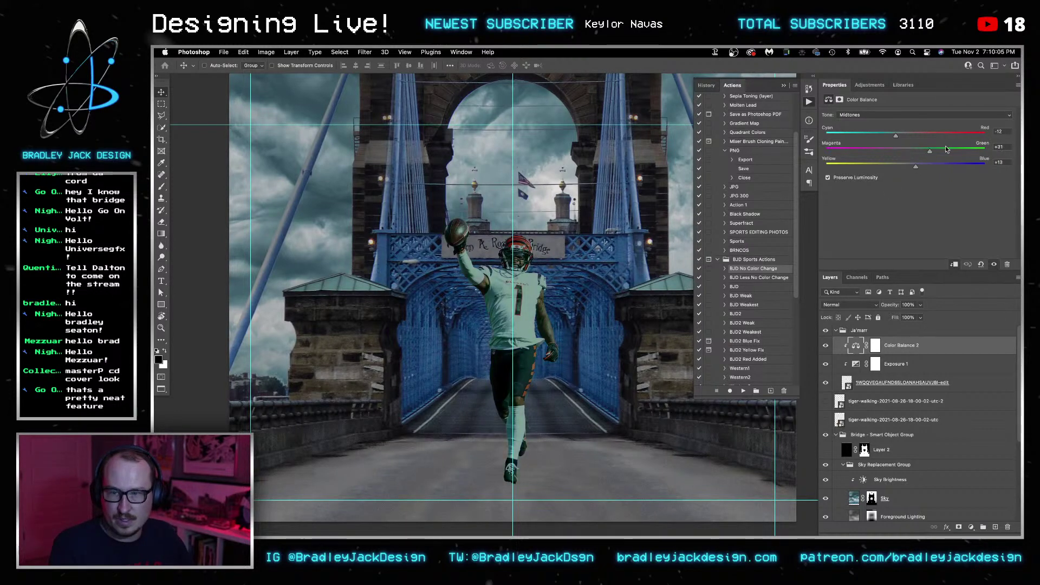
mouse_move(898, 151)
left_mouse_down()
mouse_move(865, 152)
mouse_move(913, 153)
left_mouse_up()
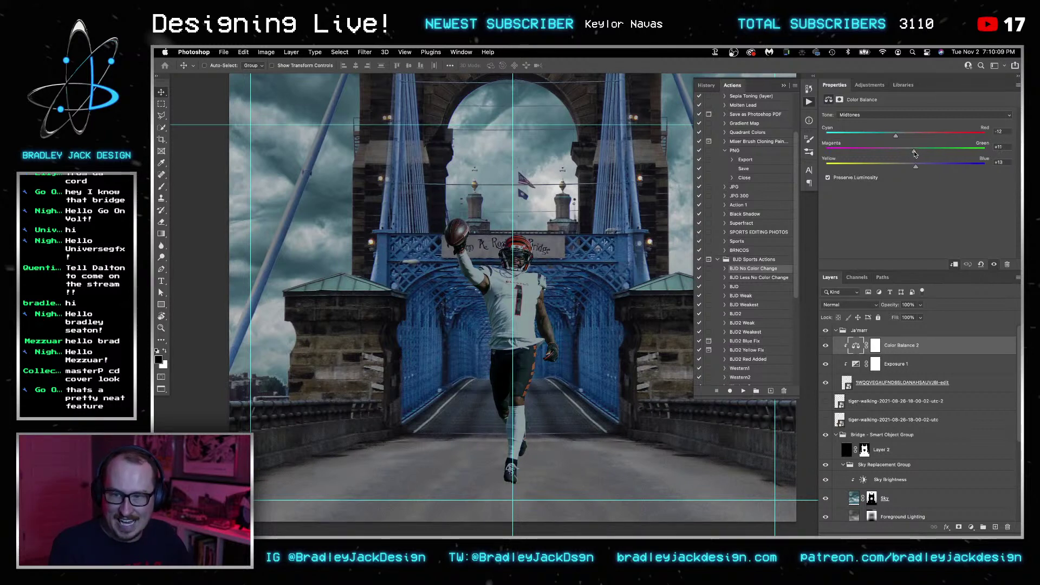
left_click(1003, 147)
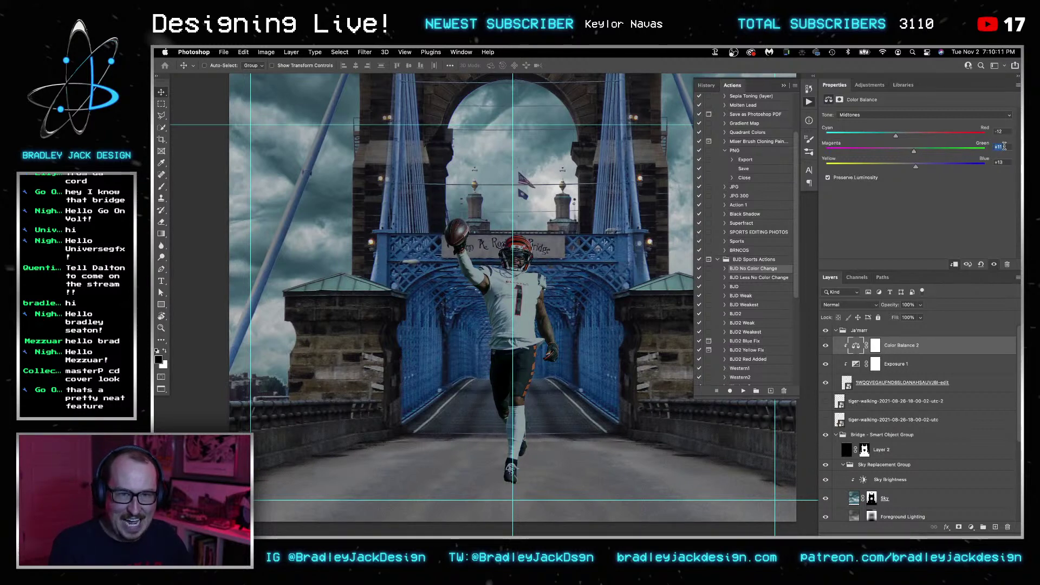
type("0")
key("Tab")
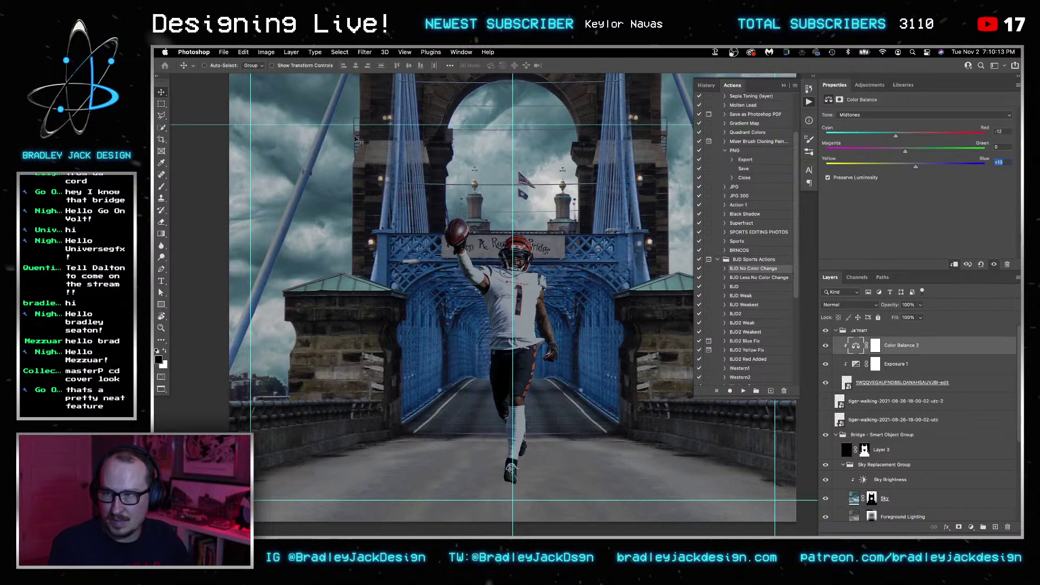
Create a new layer directly beneath the Ja'marr group and choose the Foot Shadow 3 brush.
scroll(533, 306, "down", 5)
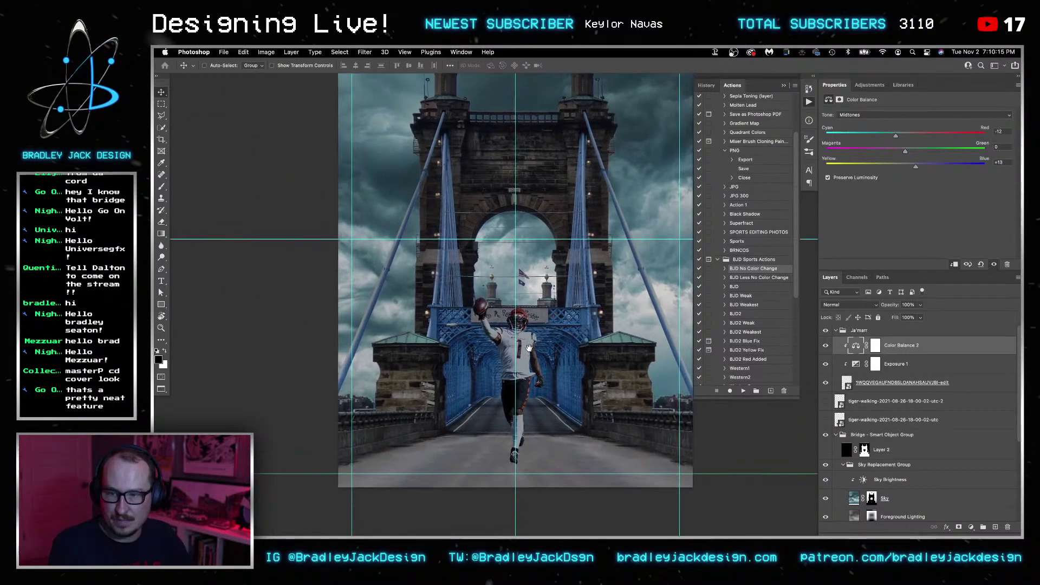
left_click(867, 401)
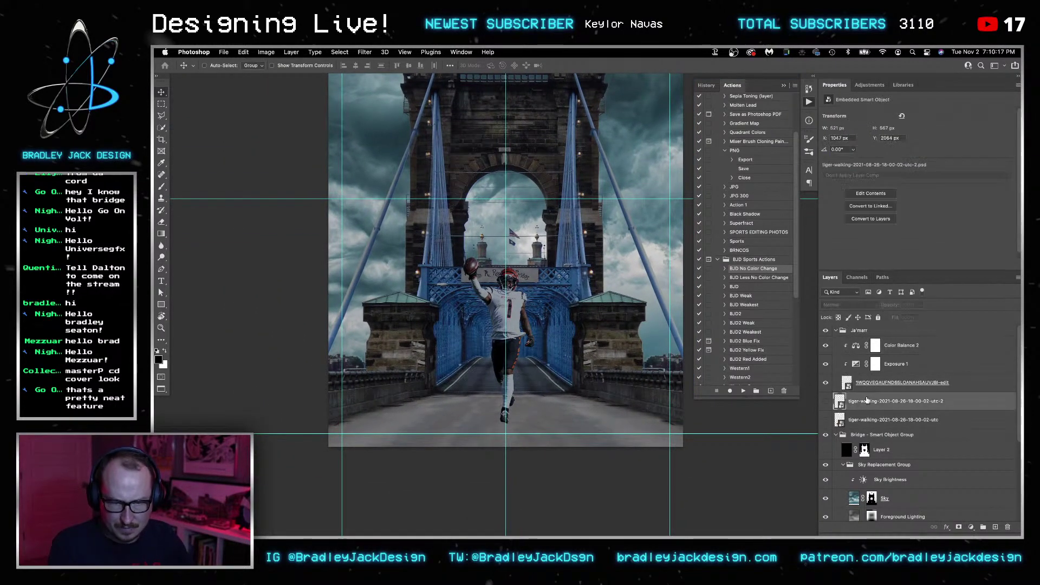
key("super+shift+alt+n")
key("b")
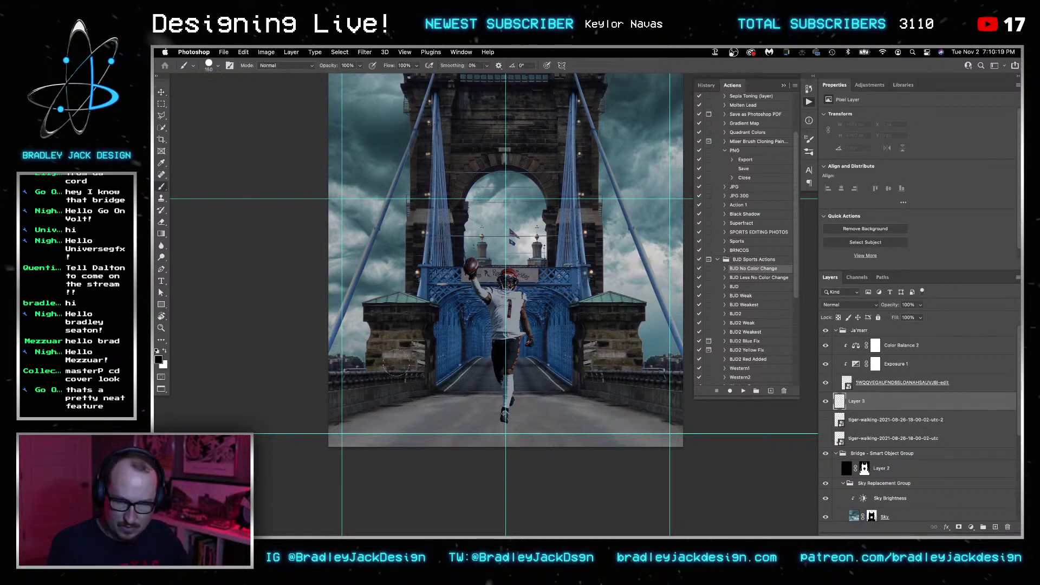
right_click(480, 368)
scroll(558, 442, "down", 15)
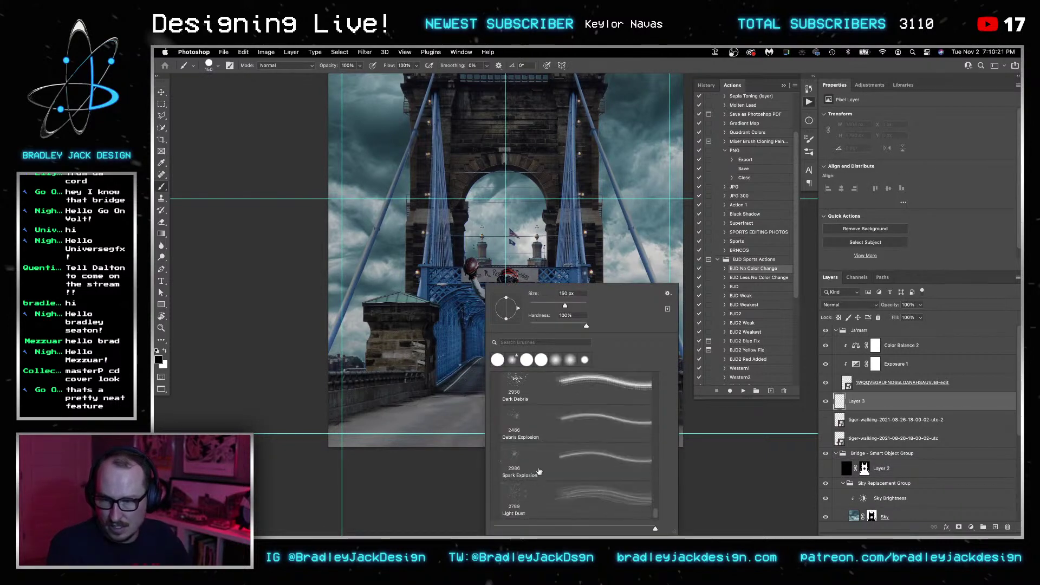
scroll(533, 463, "up", 15)
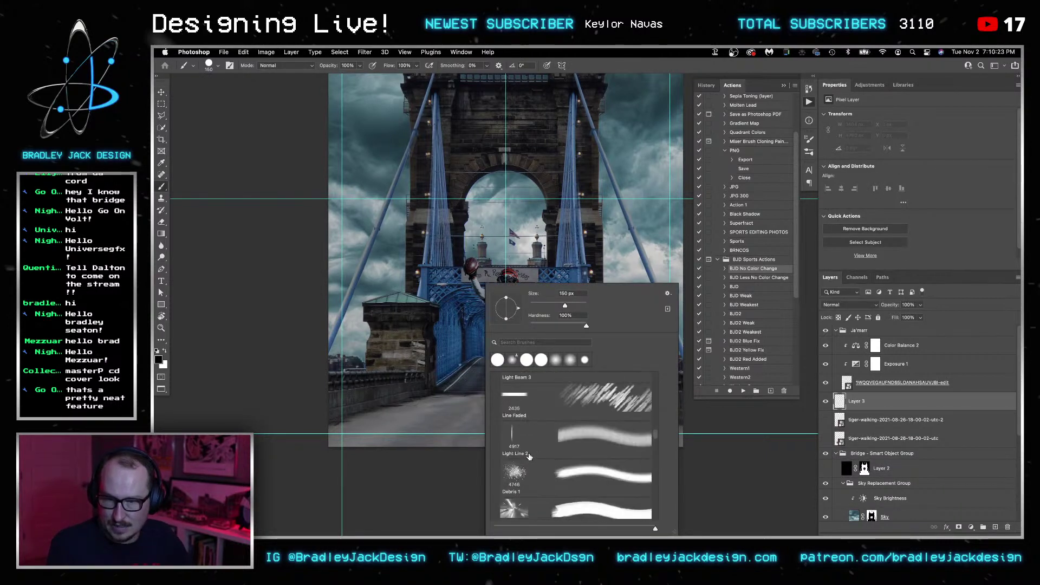
scroll(529, 455, "down", 5)
left_click(497, 436)
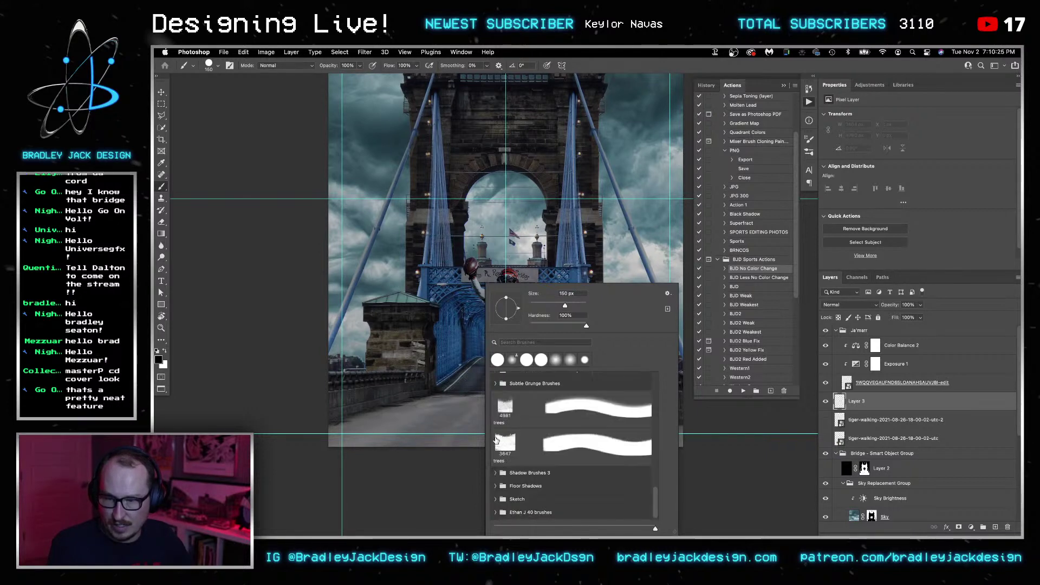
left_click(511, 488)
left_click(512, 489)
scroll(556, 470, "down", 3)
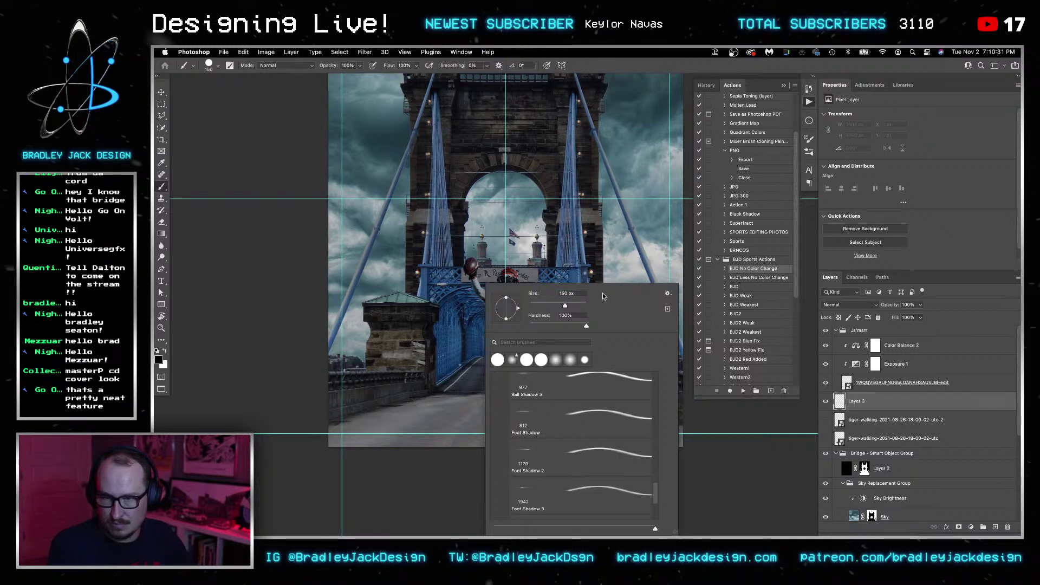
double_click(520, 499)
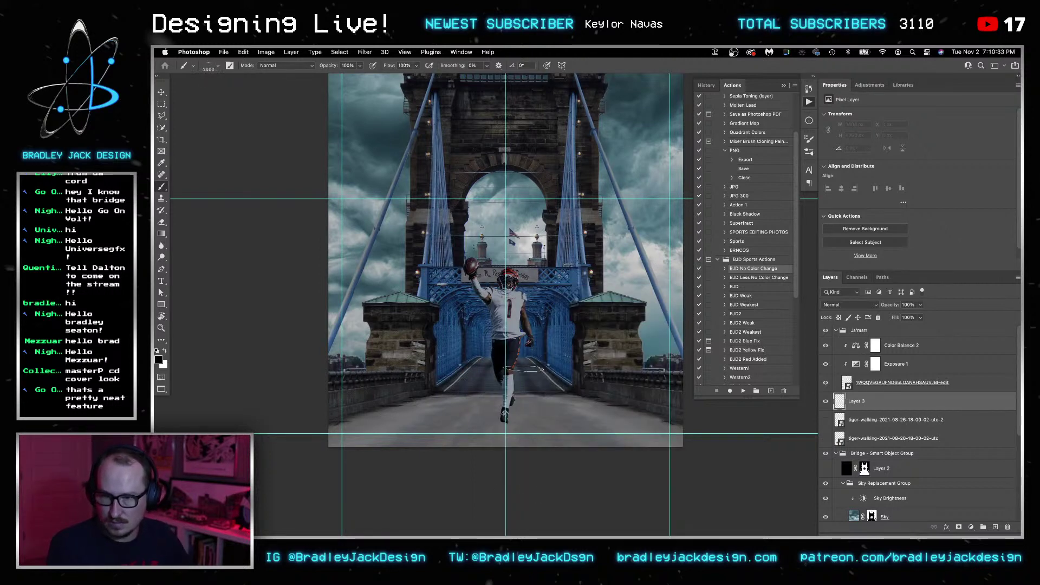
Enlarge the brush to 2700 px, stamp one black foot shadow, and move it under the player's planted foot.
key("bracketright")
key("bracketright")
left_click(529, 361)
key("v")
left_click_drag(529, 362, 518, 428)
left_click_drag(523, 429, 523, 430)
Scale the foot shadow down to about 840 by 107 px and nudge it against the sole of the planted shoe.
key("ctrl+t")
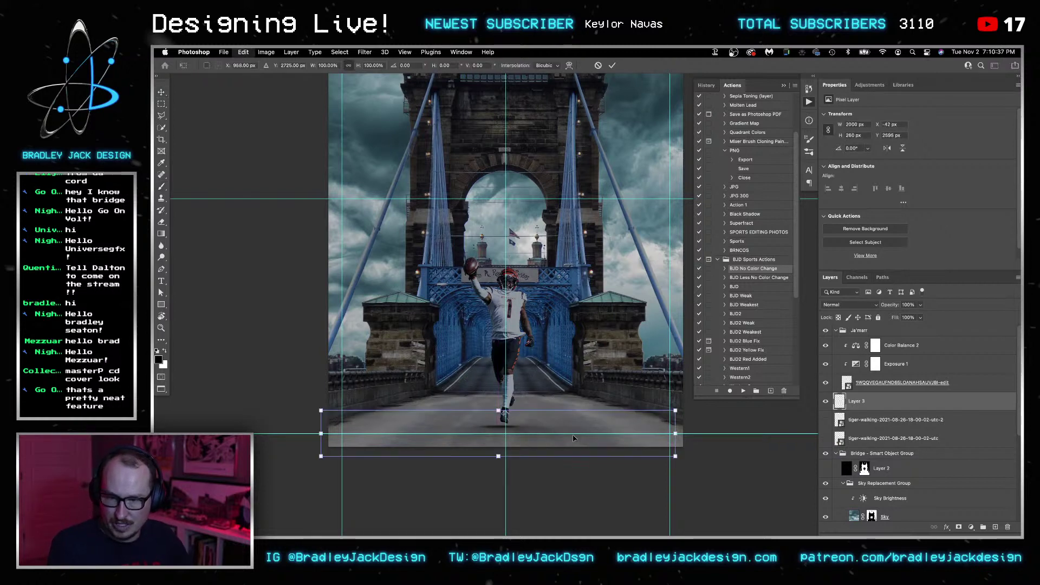
left_click_drag(674, 457, 619, 433)
key("Return")
key("z")
left_click_drag(518, 433, 538, 385)
key("v")
key("ctrl+t")
left_click_drag(810, 462, 739, 428)
key("Return")
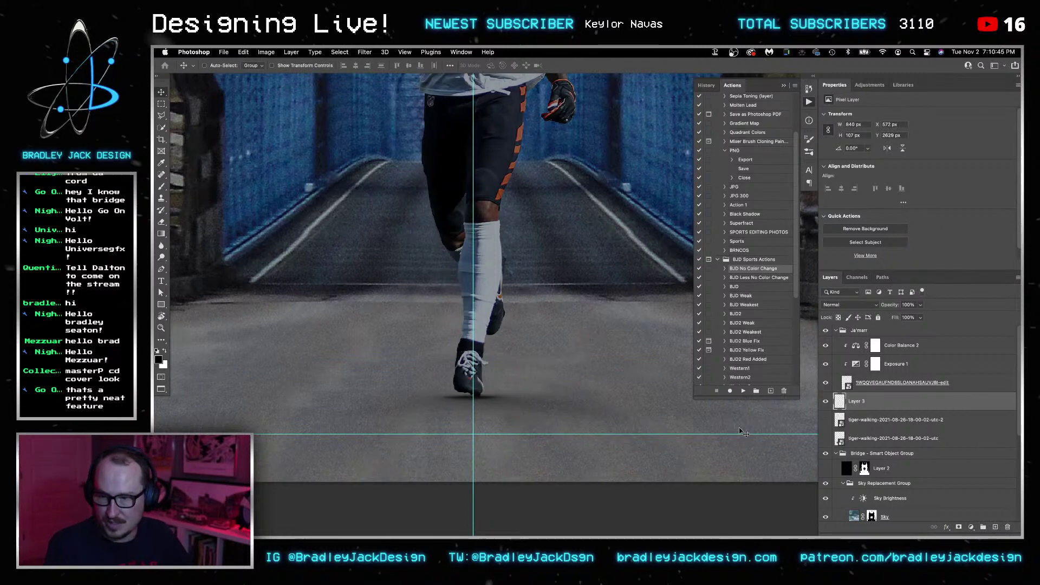
key("Up")
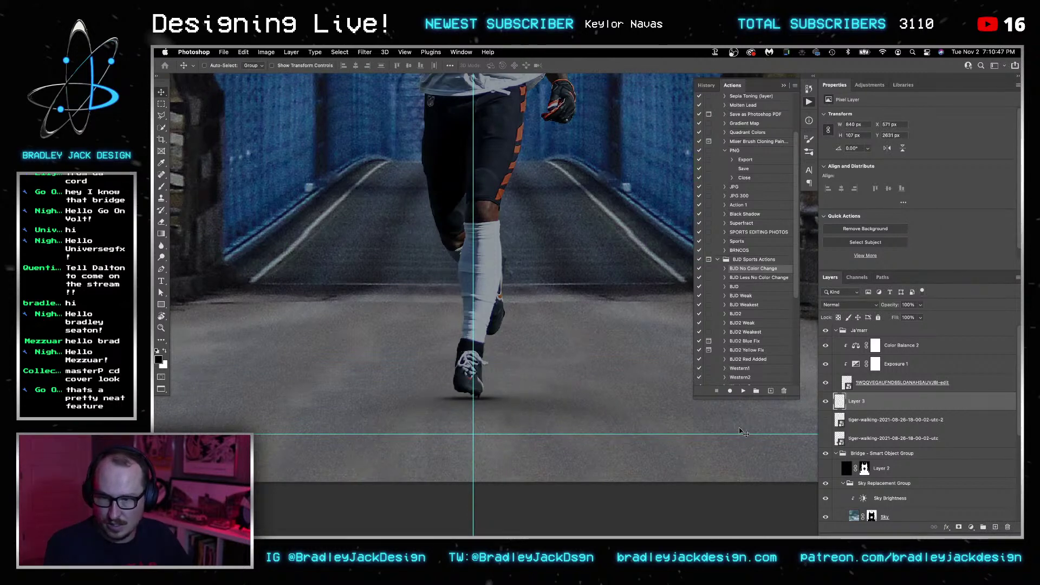
Set the foot shadow layer to Multiply at 100% opacity.
key("alt+shift+m")
key("7")
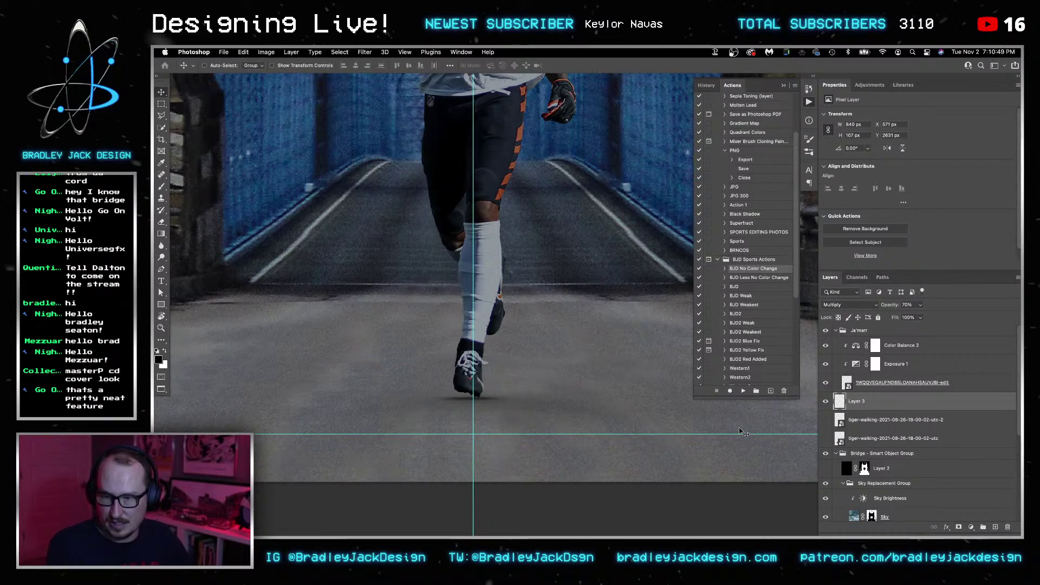
key("0")
Stamp a second shadow on a new layer with the Foot Shadow 2 brush and move it under the planted foot.
key("super+alt+shift+n")
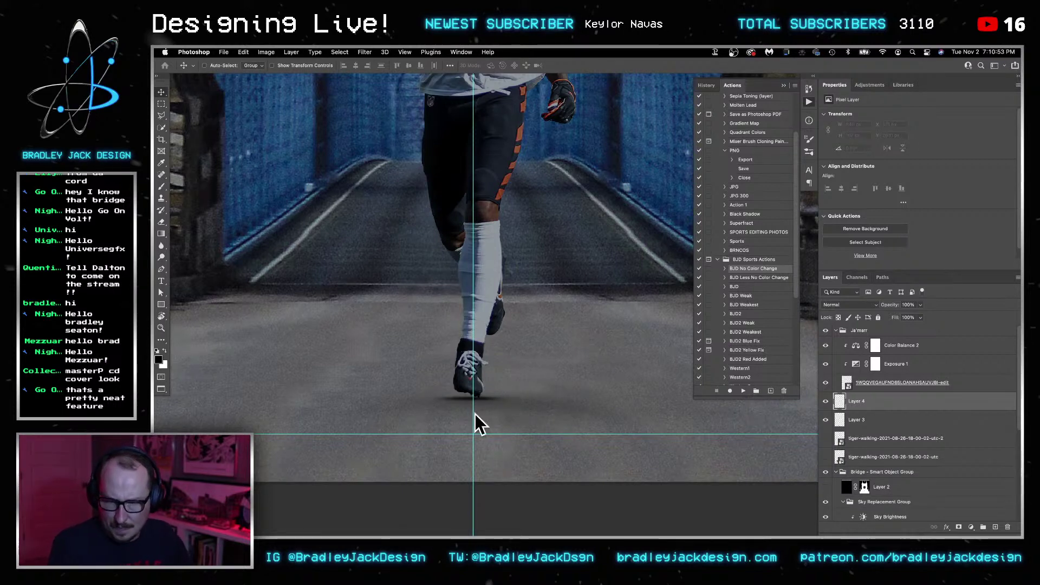
key("b")
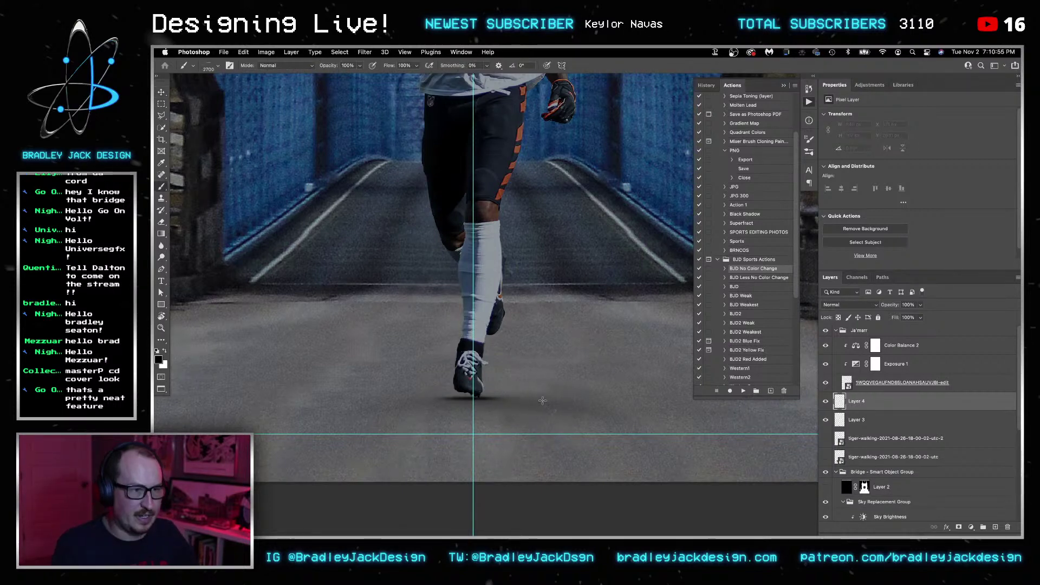
right_click(545, 361)
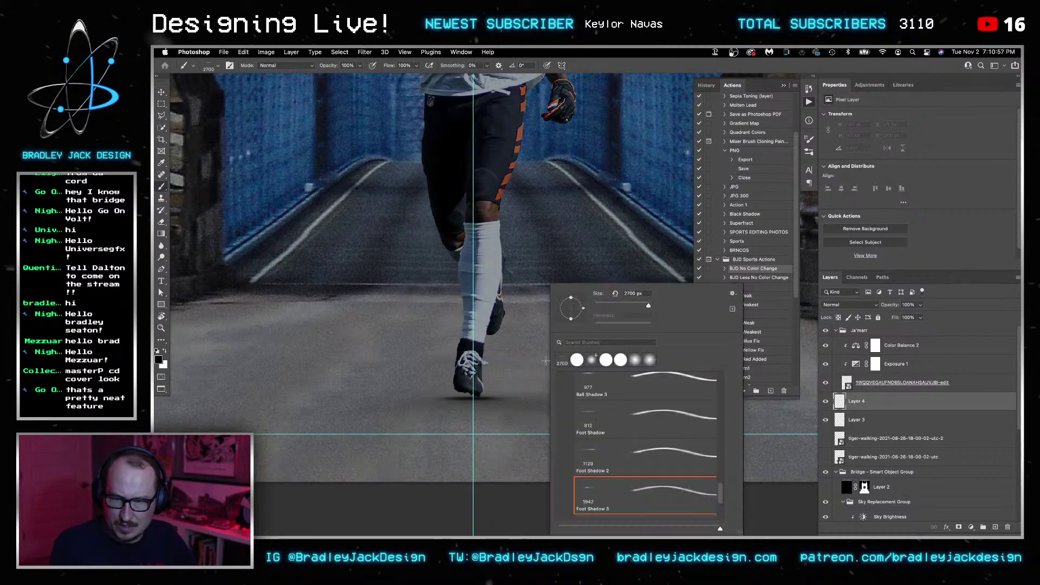
double_click(616, 448)
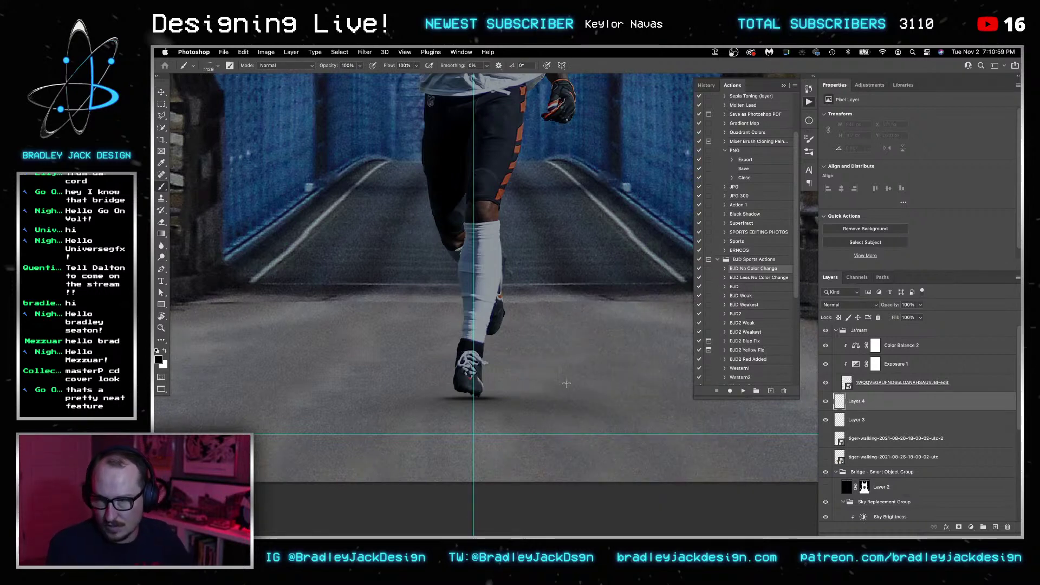
key("v")
mouse_move(676, 351)
left_mouse_down()
mouse_move(496, 376)
mouse_move(509, 405)
left_mouse_up()
Narrow the second foot shadow to about 580 by 103 px and align it beneath the planted shoe.
key("ctrl+t")
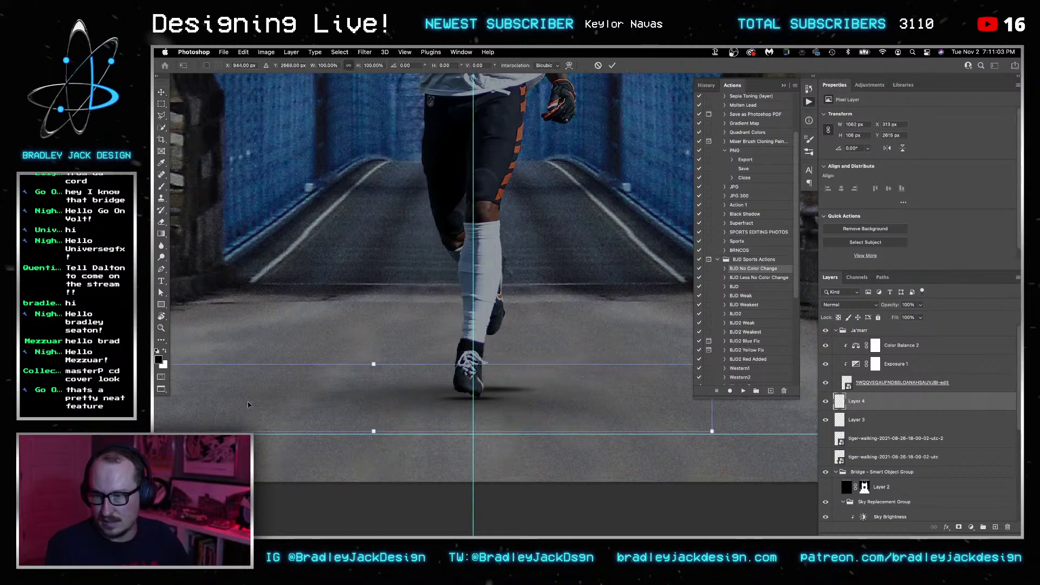
scroll(263, 394, "down", 1)
left_click_drag(546, 397, 461, 397)
key("Return")
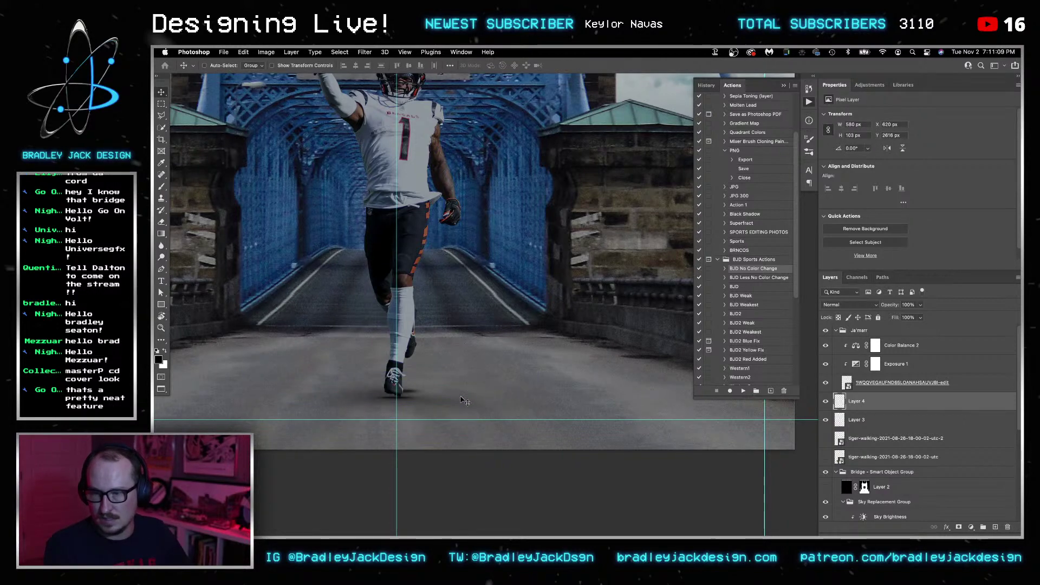
Toggle the Curves 2 adjustment in the bridge group, leave it shown, and clip it to the bridge's Layer 1.
key("ctrl+minus")
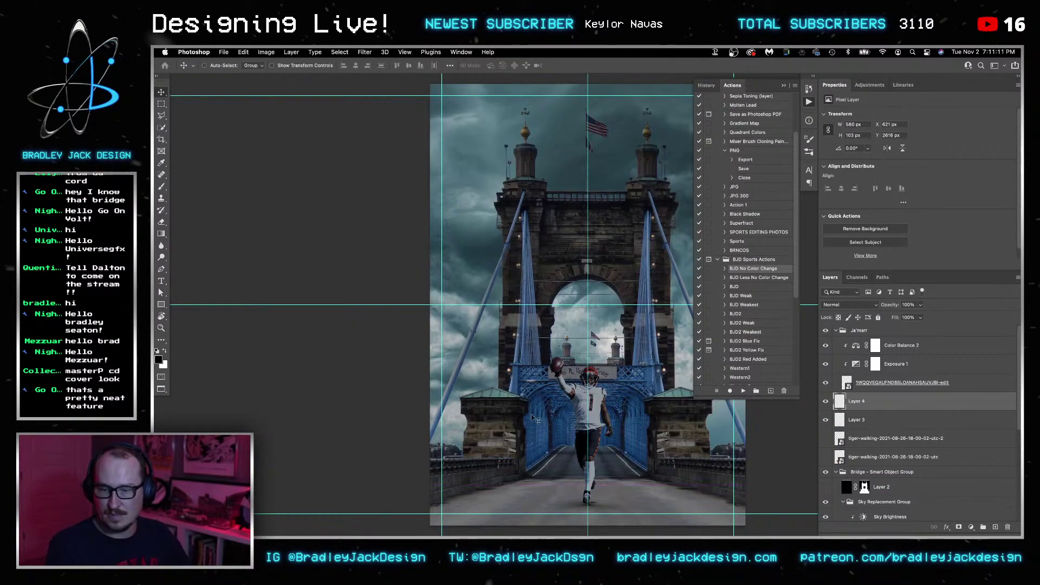
left_click_drag(460, 329, 439, 291)
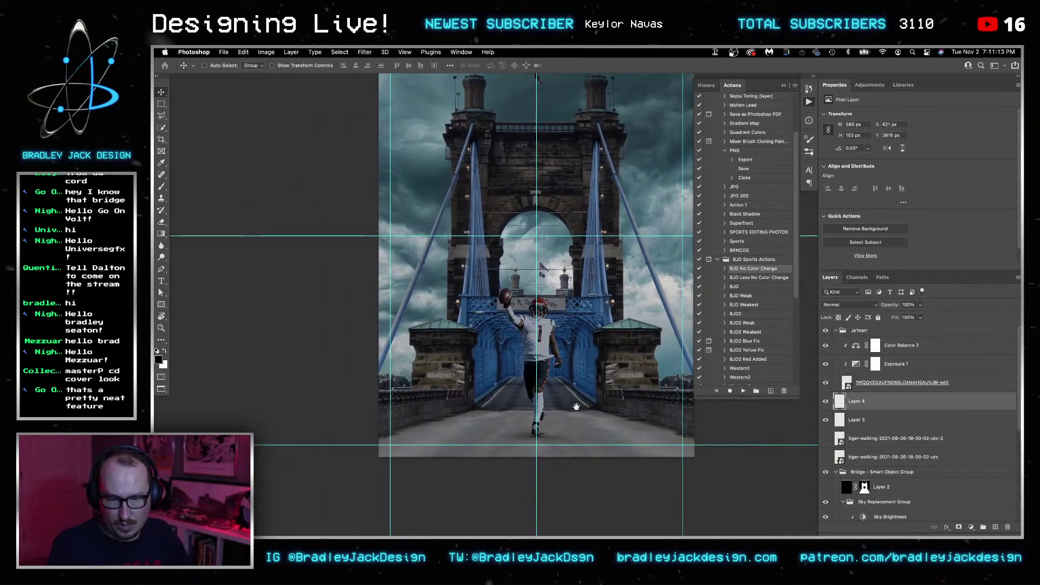
scroll(878, 462, "down", 1)
scroll(879, 462, "down", 3)
left_click(896, 441)
scroll(896, 442, "down", 3)
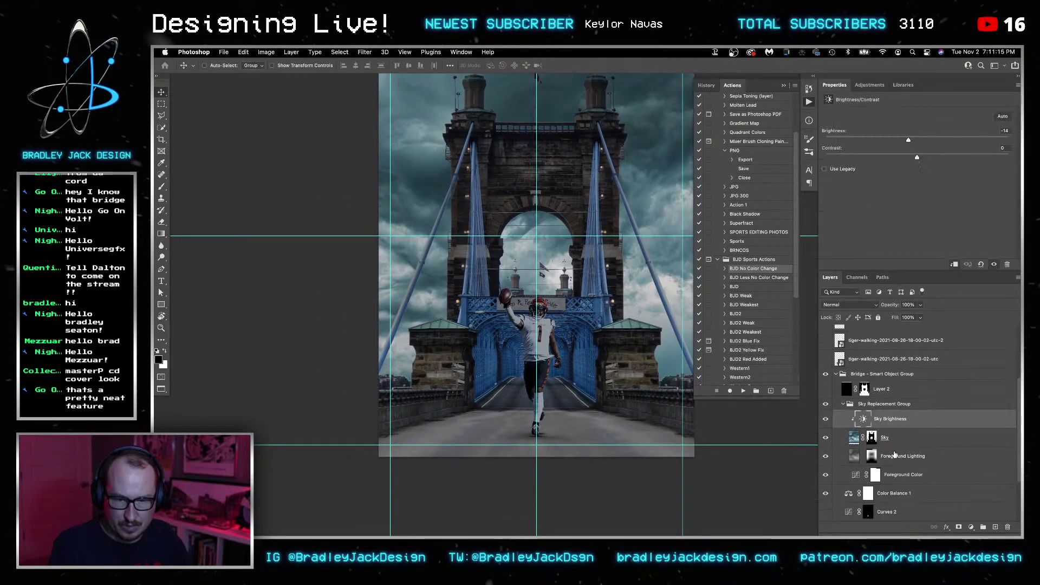
left_click(889, 498)
scroll(888, 497, "down", 1)
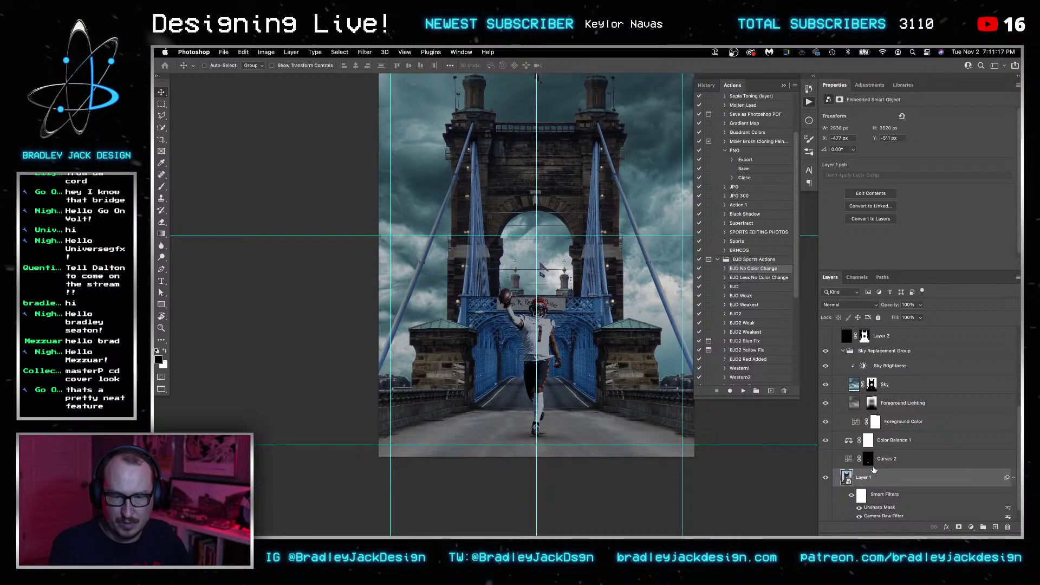
left_click(826, 460)
left_click(827, 460)
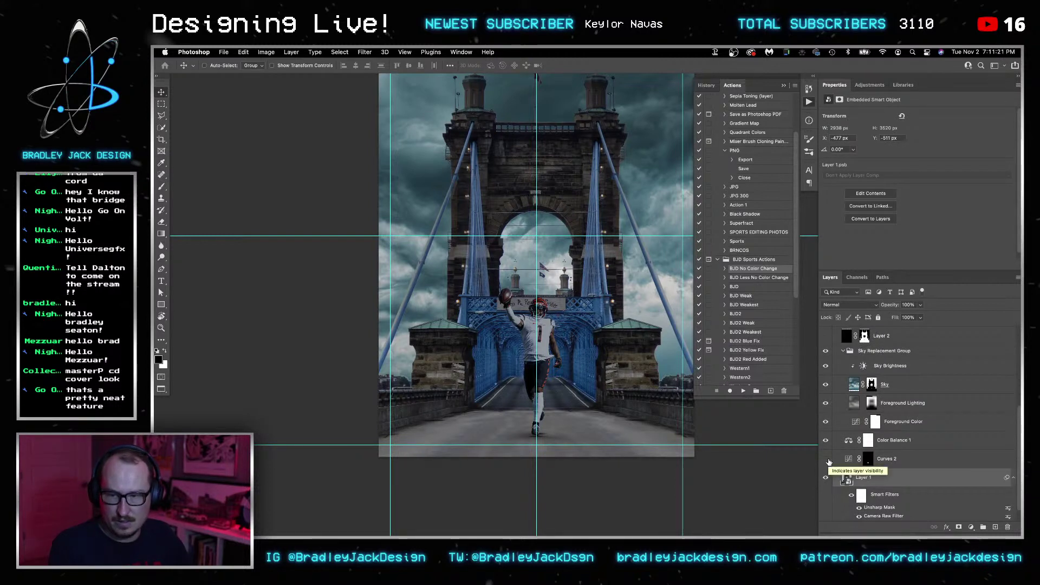
left_click(827, 459)
left_click(842, 463, "alt")
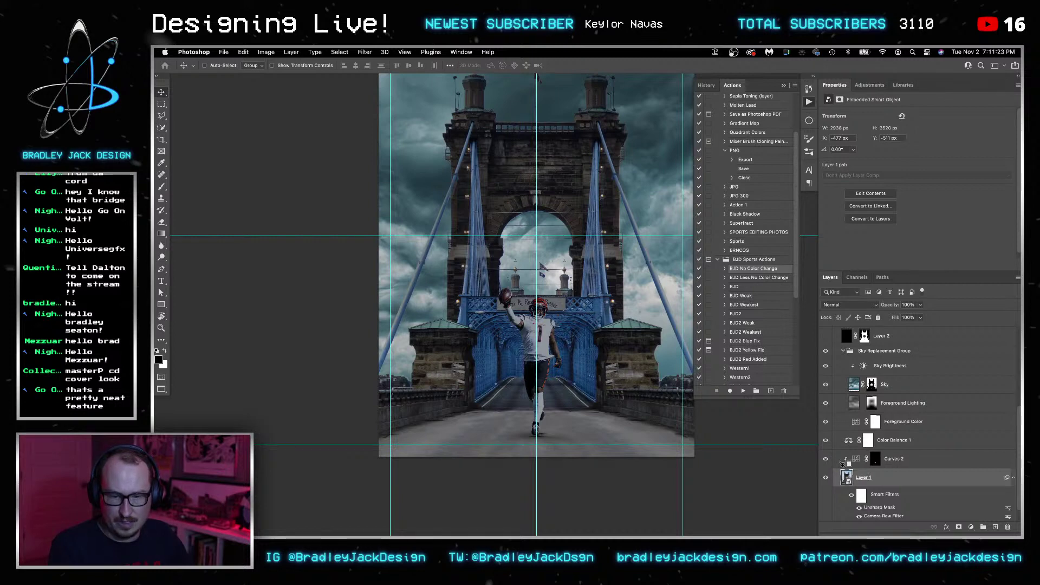
Add a second Curves adjustment above Curves 2 that pulls the midtones darker, clip it to the bridge, and invert its mask.
left_click(899, 459)
left_click(869, 85)
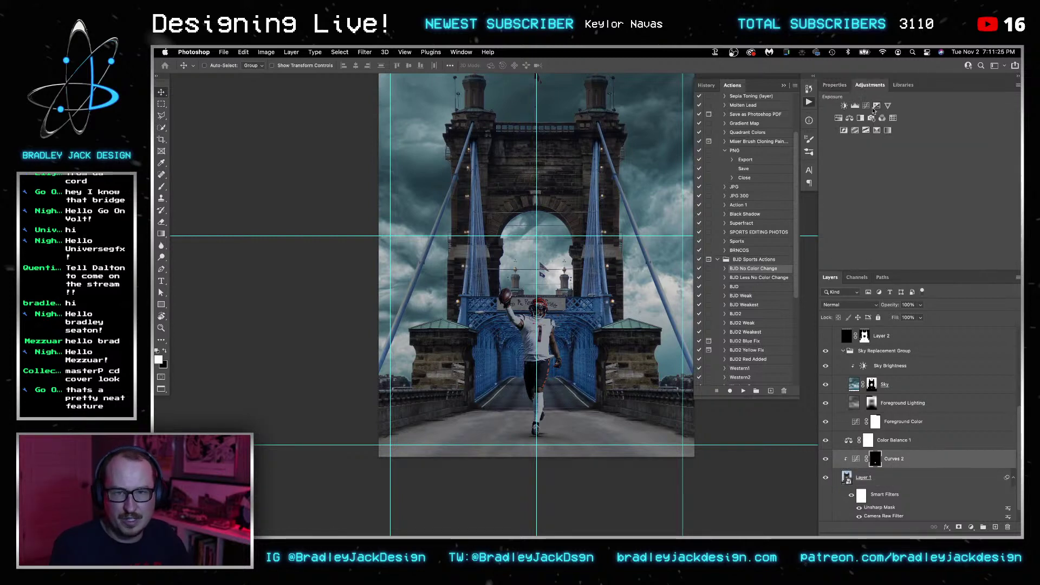
left_click(868, 107)
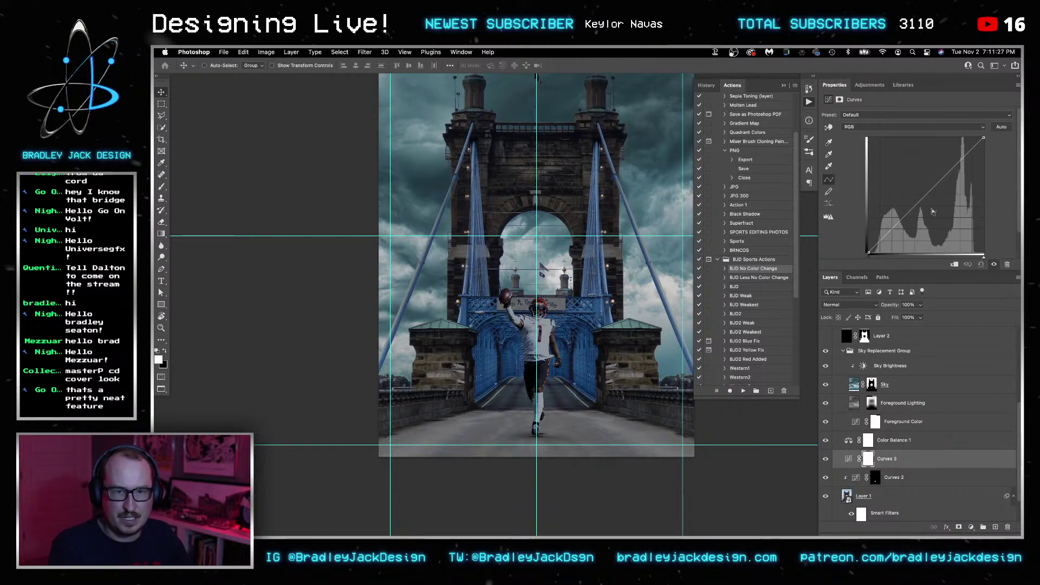
left_click(932, 208)
mouse_move(932, 207)
left_mouse_down()
mouse_move(929, 218)
mouse_move(930, 208)
left_mouse_up()
left_click(863, 467, "alt")
left_click(874, 460)
key("cmd+i")
Outline the road foreground with the Polygonal Lasso, fill it white on the Curves 3 mask, and deselect.
key("z")
left_click_drag(538, 437, 566, 438)
left_click(161, 115)
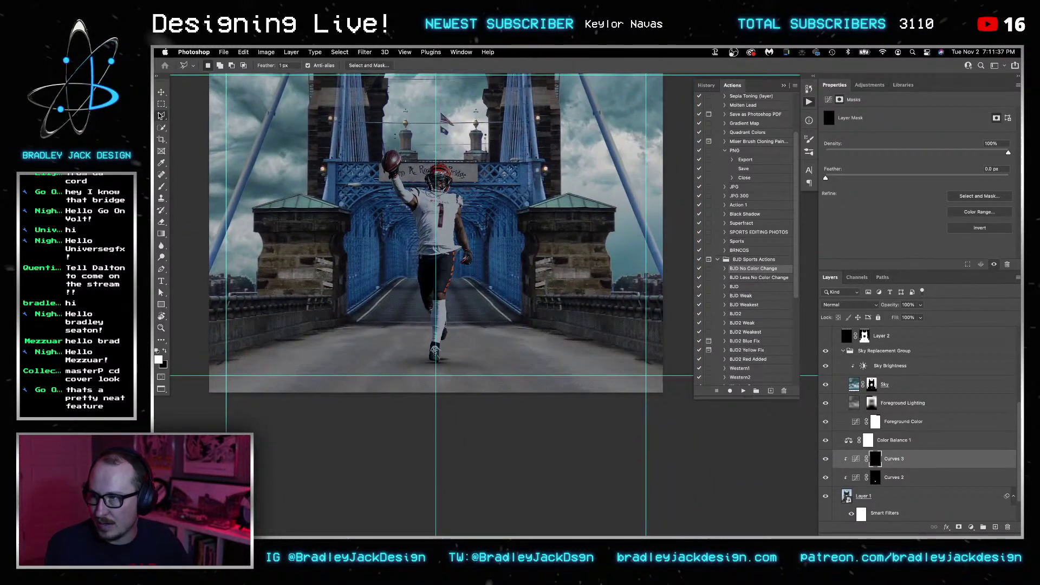
left_click(672, 362)
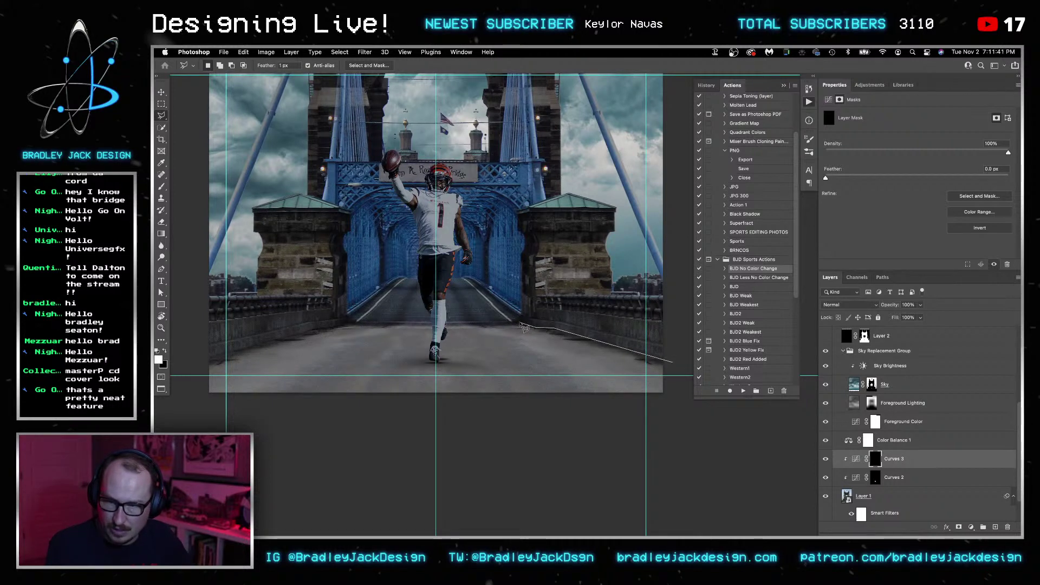
left_click(346, 321)
left_click(176, 367)
left_click(174, 422)
left_click(417, 453)
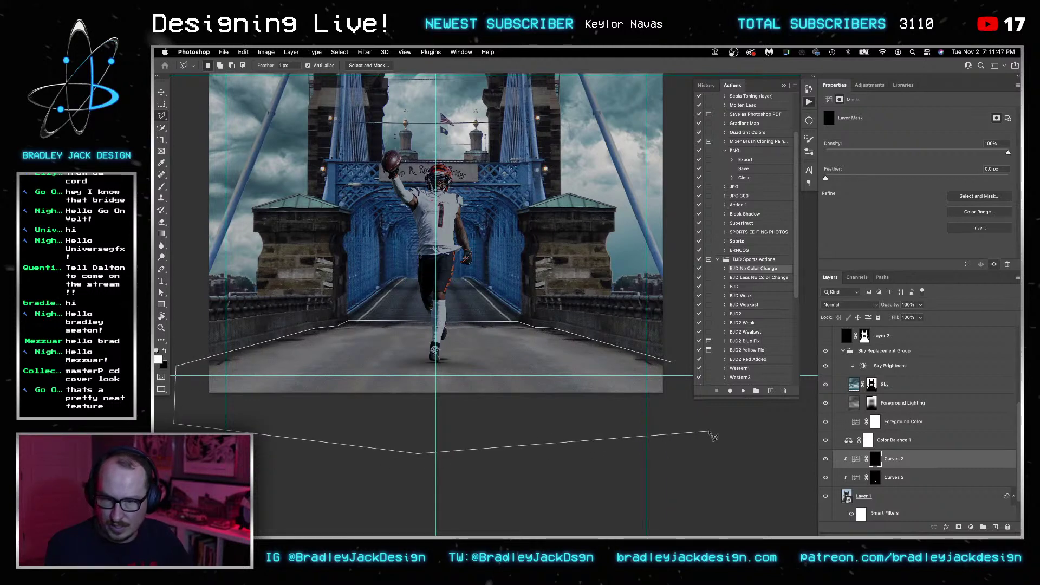
double_click(712, 437)
key("ctrl+d")
Choose a round brush from the recent brushes and set its hardness to 8% for softening the road mask edge.
key("z")
scroll(402, 329, "up", 5)
key("b")
scroll(372, 301, "down", 2)
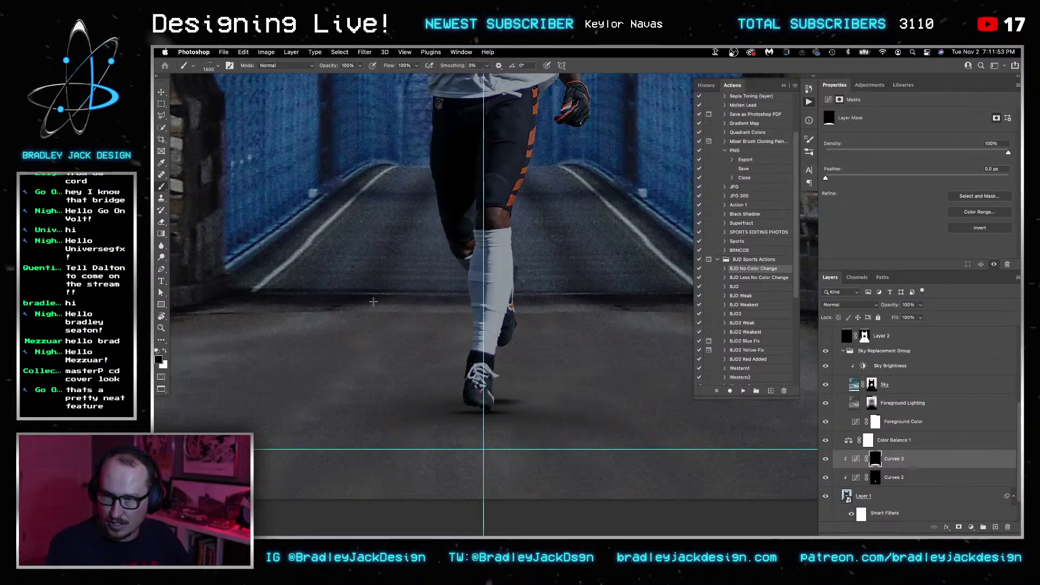
right_click(376, 303)
left_click(429, 363)
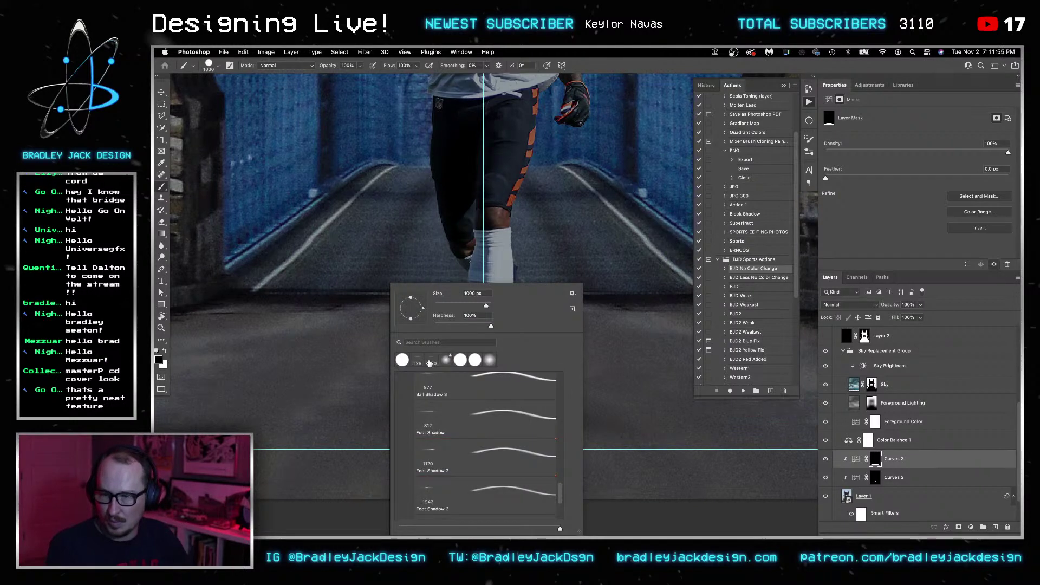
left_click_drag(449, 325, 439, 325)
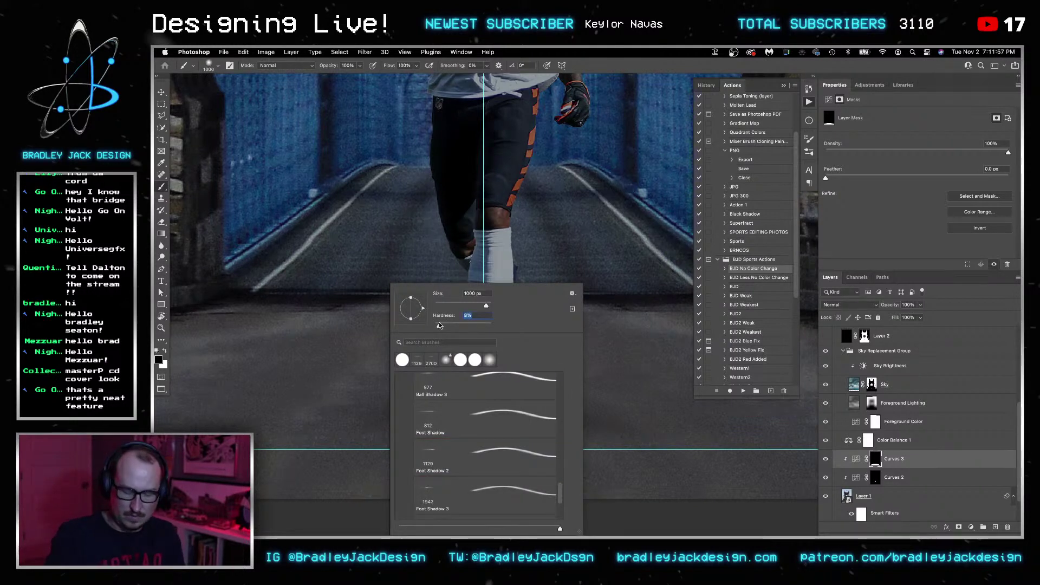
key("Return")
key("bracketright")
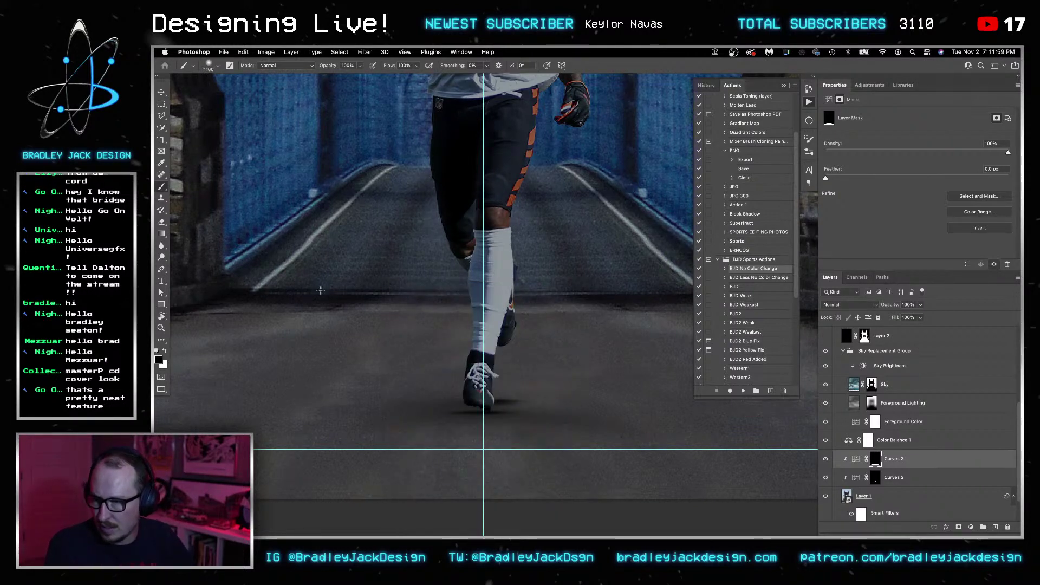
Shrink the brush to about 45 px at 20% opacity and paint white on the Curves 3 mask along the road's far edge.
key("bracketleft")
key("bracketleft")
key("bracketleft")
key("bracketleft")
key("bracketleft")
key("bracketleft")
key("bracketleft")
key("bracketleft")
key("bracketleft")
key("bracketleft")
key("bracketleft")
key("bracketleft")
key("bracketleft")
key("x")
key("bracketleft")
key("bracketleft")
key("bracketleft")
key("bracketleft")
key("bracketleft")
key("bracketleft")
key("bracketleft")
key("bracketleft")
key("bracketleft")
key("2")
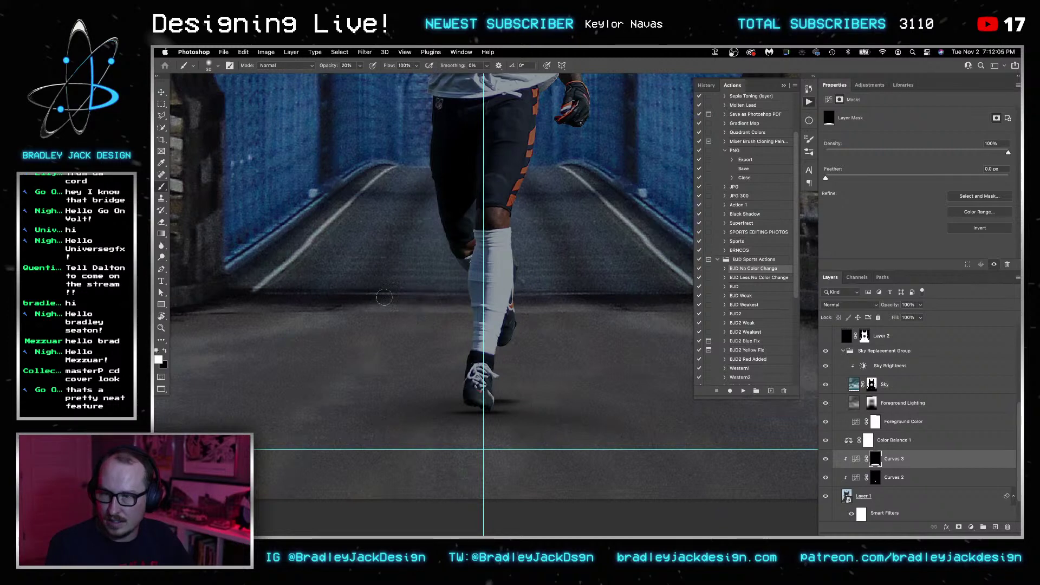
key("bracketleft")
key("bracketright")
key("bracketright")
key("bracketright")
key("bracketright")
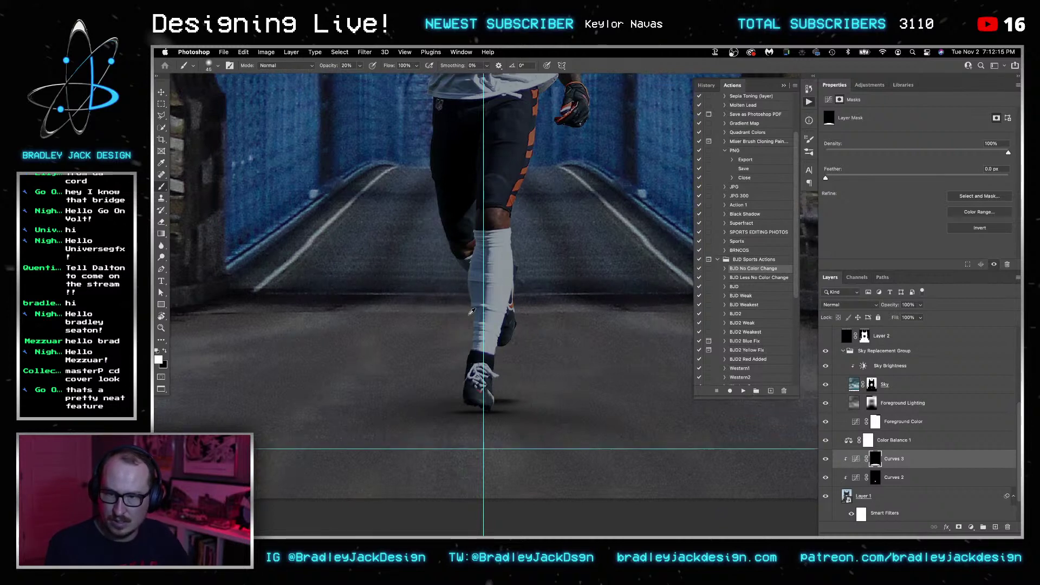
Collapse the Bridge - Smart Object Group and select the player's Color Balance 2 adjustment.
scroll(471, 312, "down", 5)
key("v")
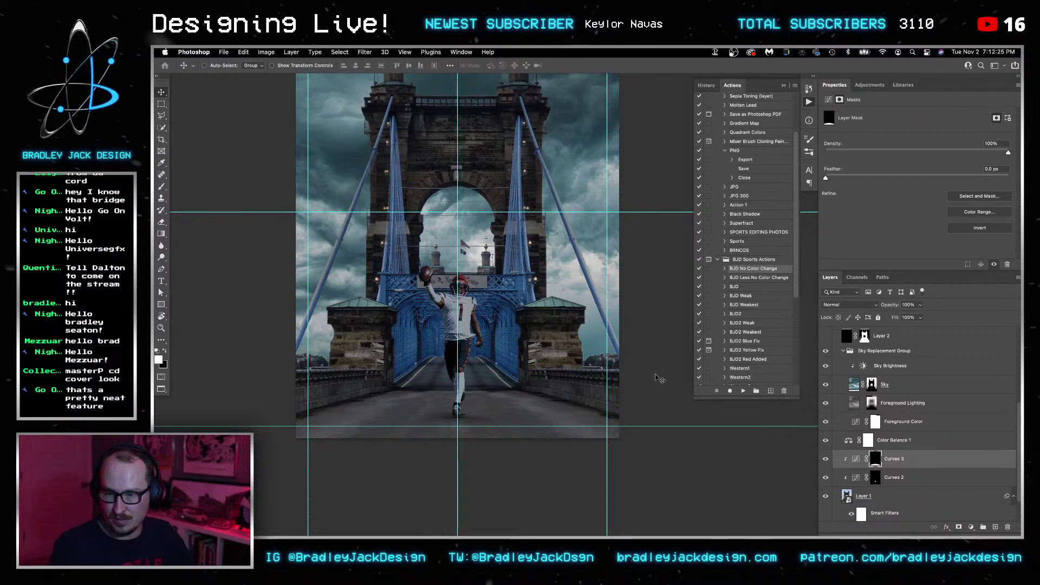
scroll(866, 396, "up", 5)
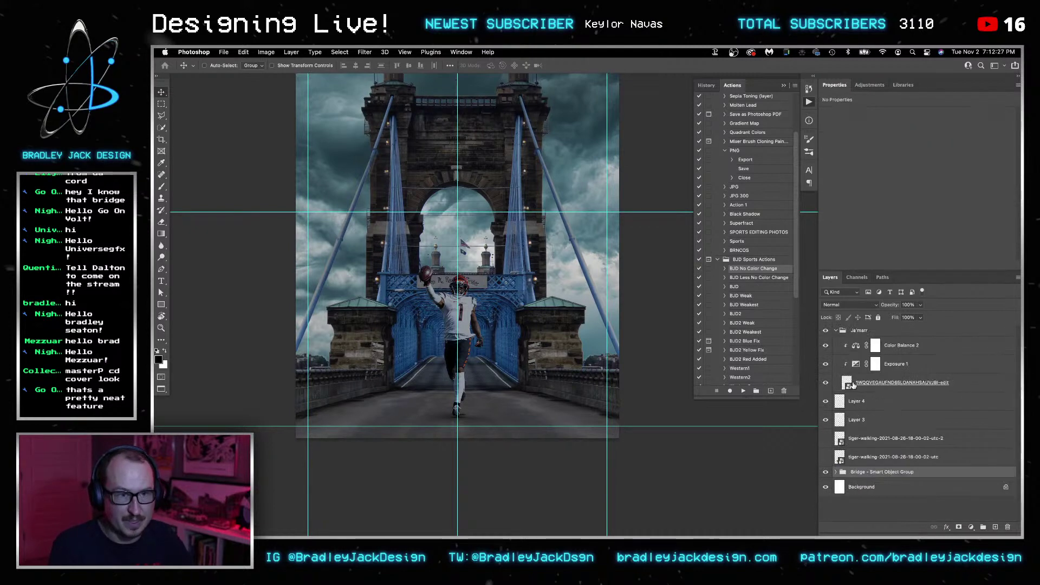
left_click(893, 352)
scroll(575, 330, "up", 3)
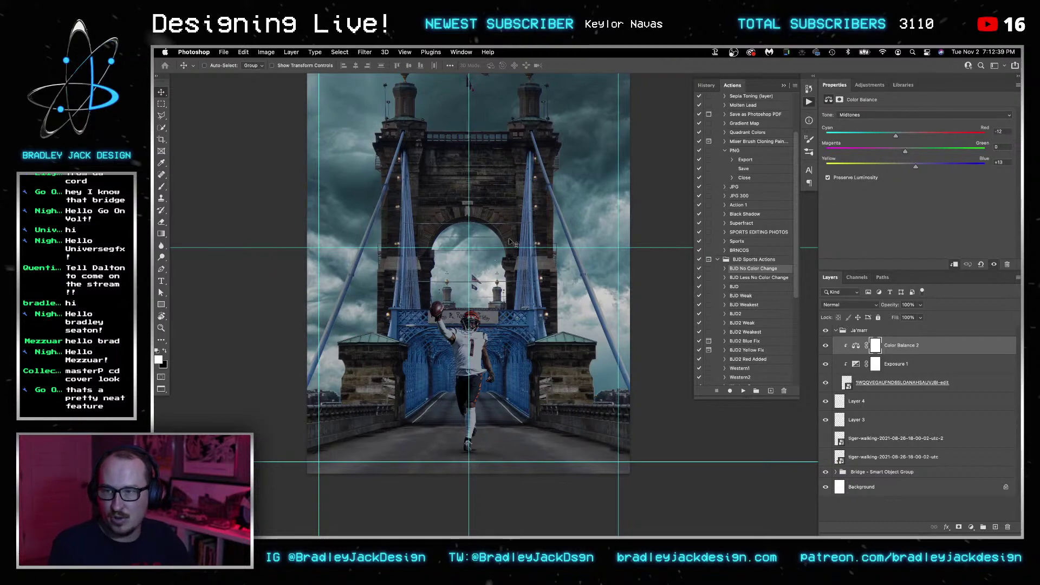
Inspect the tower around the arch, then open the bridge's Layer 1 smart object and the smart object nested inside it.
key("z")
left_click_drag(552, 276, 587, 277)
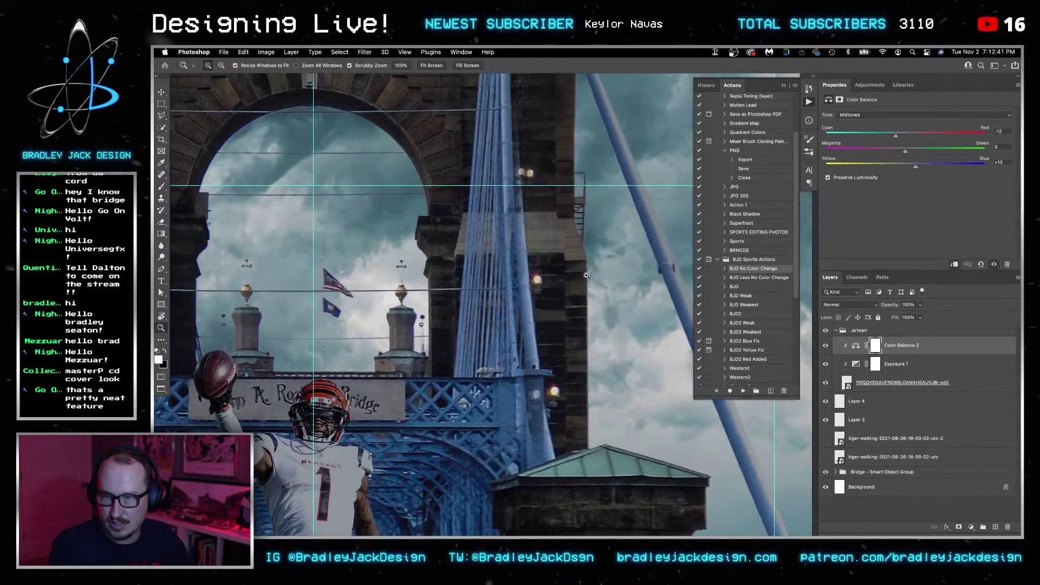
left_click(523, 291, "alt")
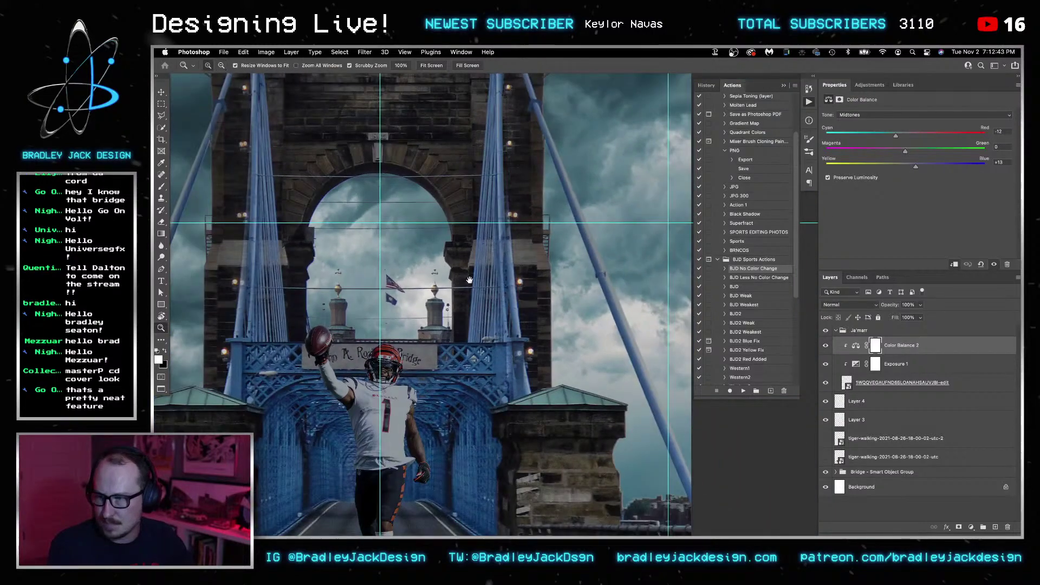
left_click(519, 342, "alt")
left_click(283, 342)
key("v")
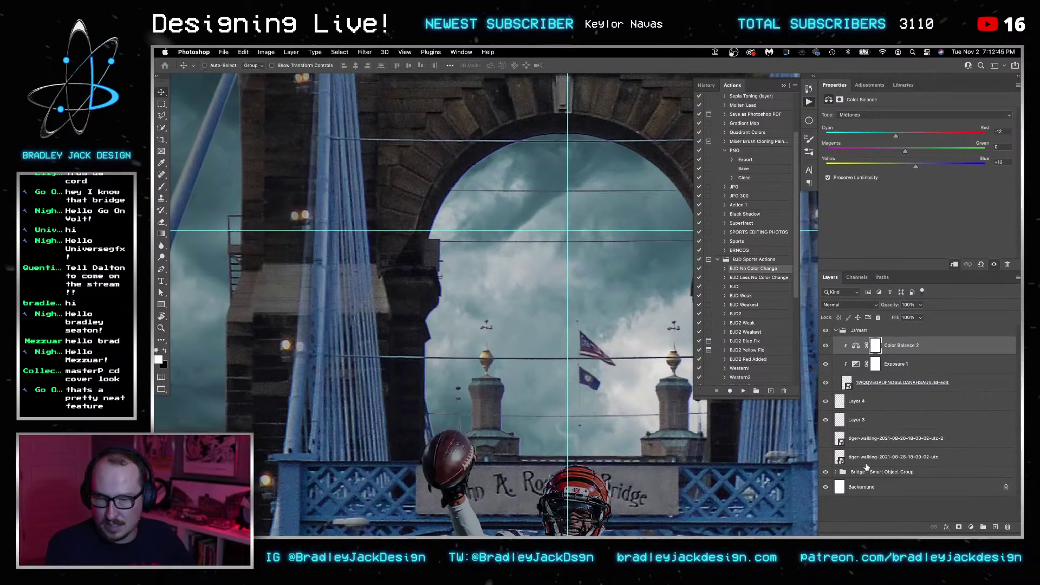
left_click(836, 472)
scroll(850, 487, "down", 5)
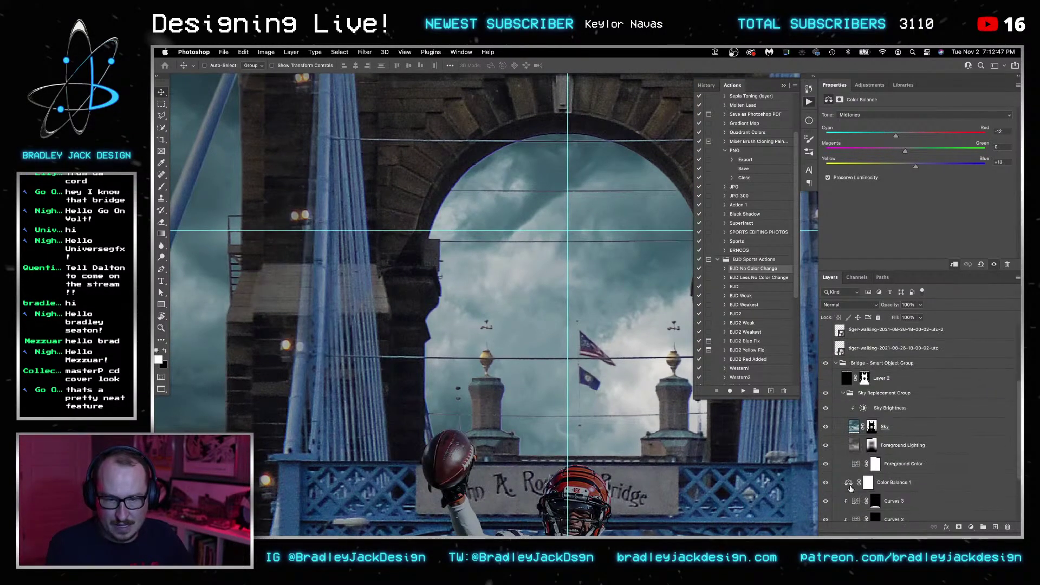
left_click(847, 459)
double_click(848, 459)
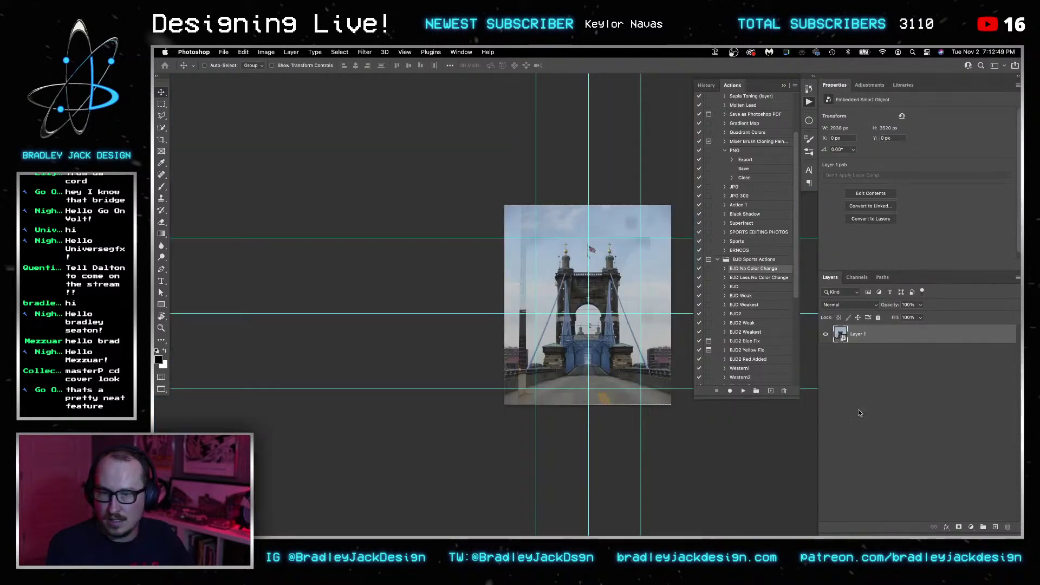
double_click(840, 334)
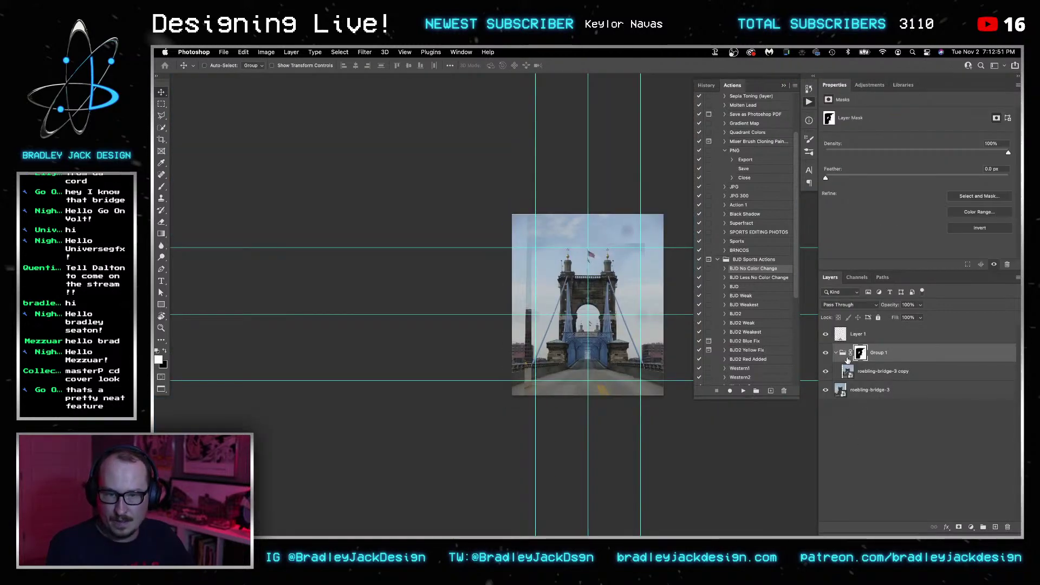
Paint black at 100% opacity on the Group 1 mask over the left bridge tower, and close back to the card composition.
left_click(844, 372)
key("z")
left_click(861, 355)
left_click_drag(576, 309, 647, 304)
key("b")
key("x")
key("0")
left_click_drag(524, 324, 495, 426)
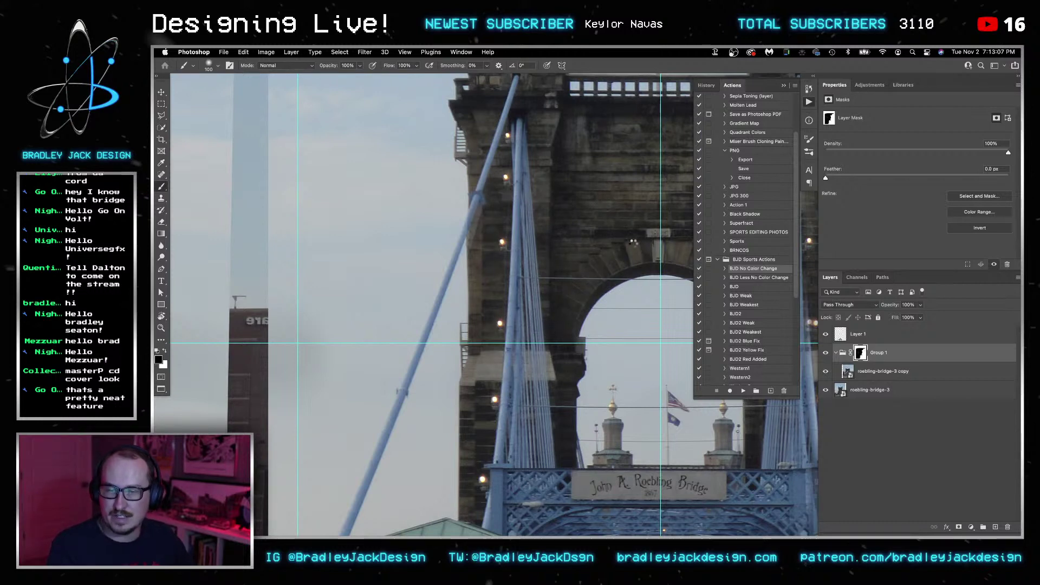
key("super+w")
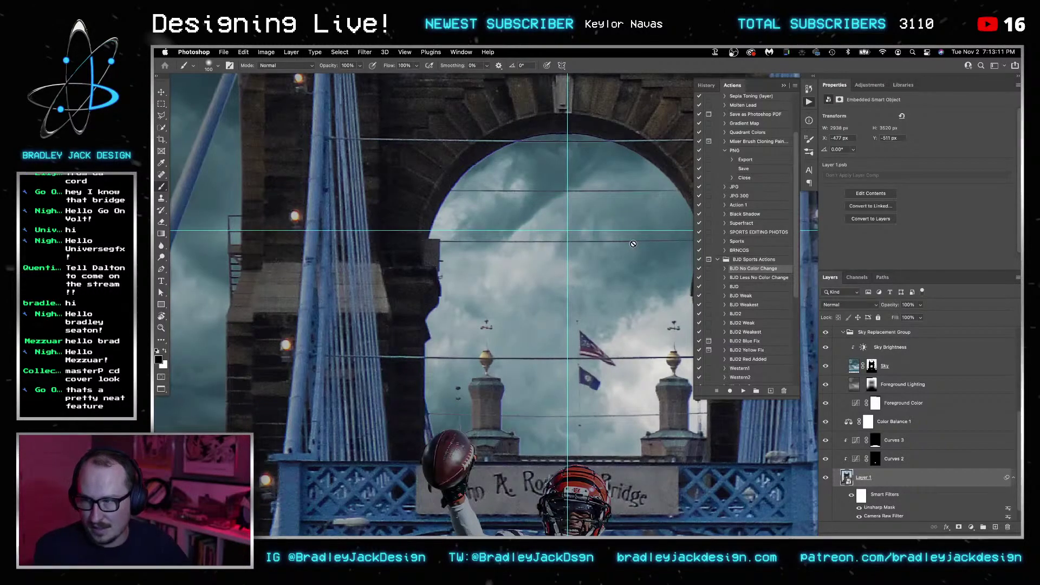
key("z")
key("super+0")
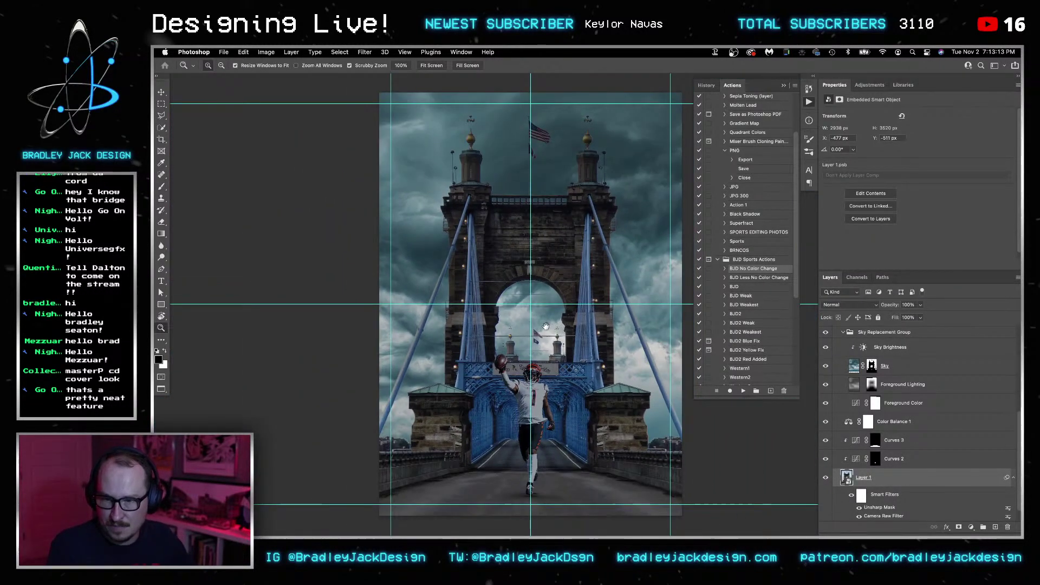
Collapse the Sky Replacement Group, duplicate the Bridge - Smart Object Group, and convert the copy to a smart object.
key("v")
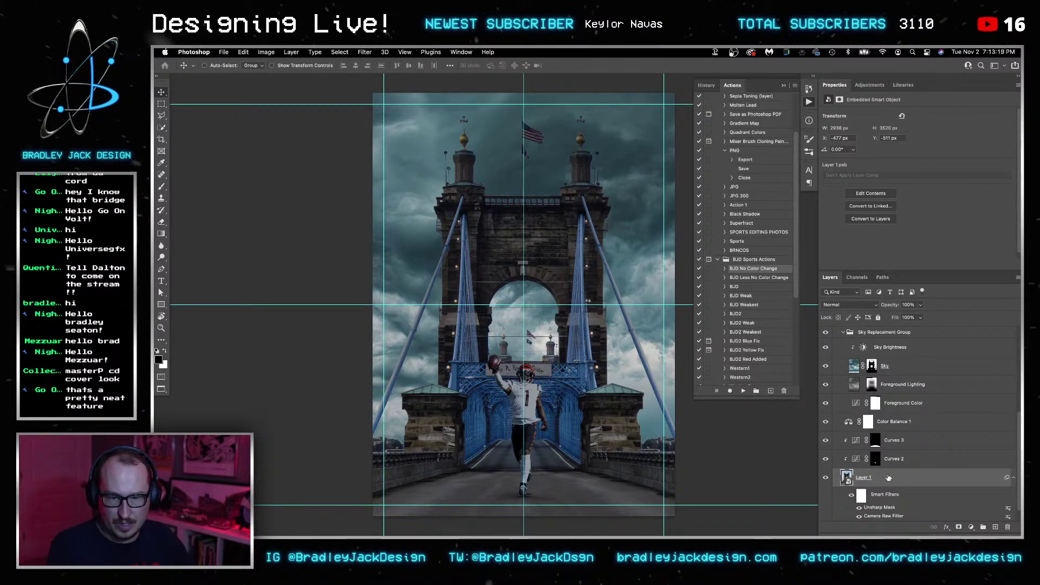
scroll(872, 401, "up", 1)
left_click(847, 342)
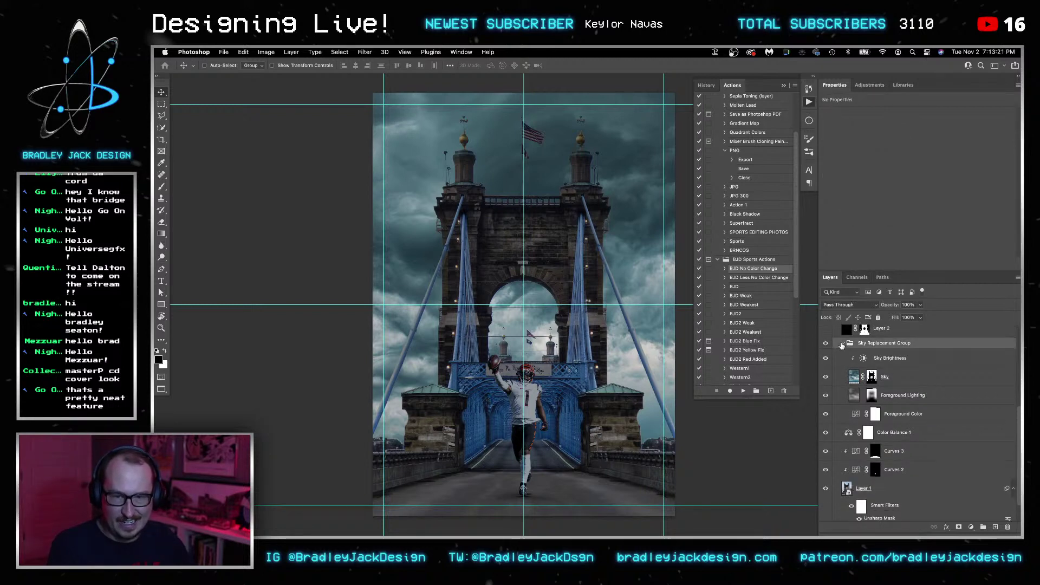
left_click(844, 344)
left_click(873, 460, "shift")
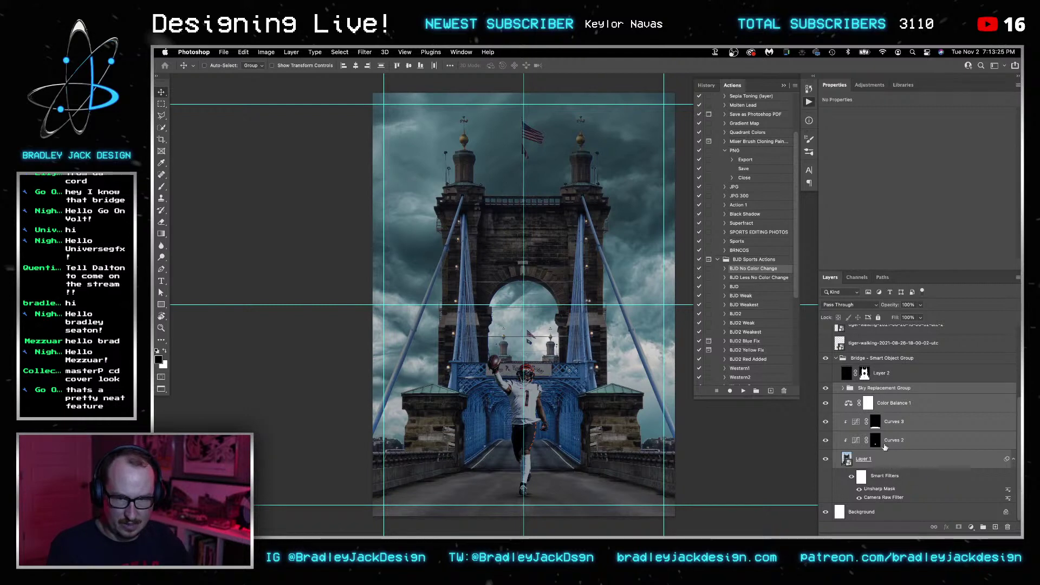
left_click(863, 359)
key("ctrl+j")
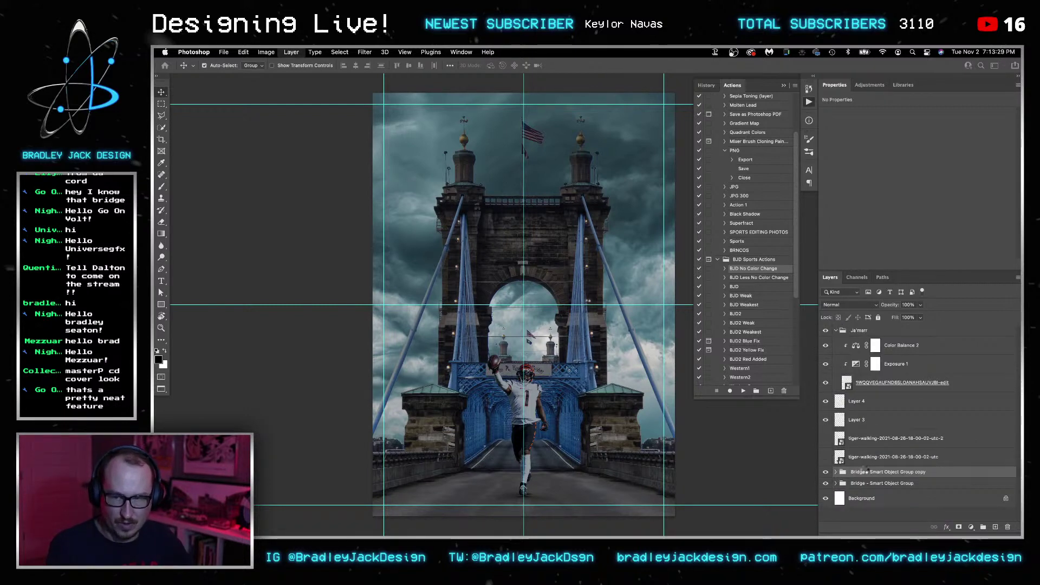
right_click(866, 469)
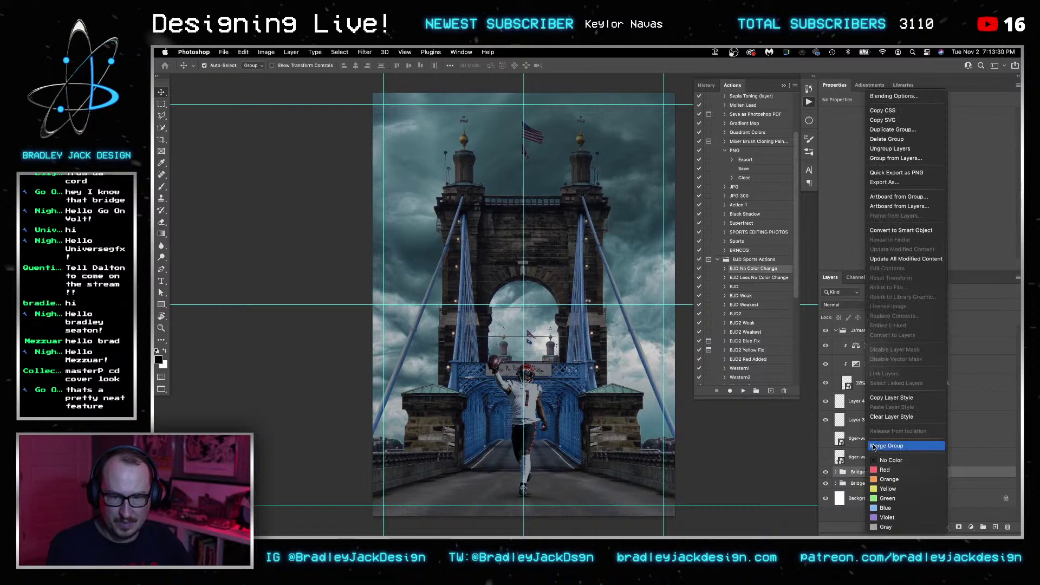
left_click(902, 230)
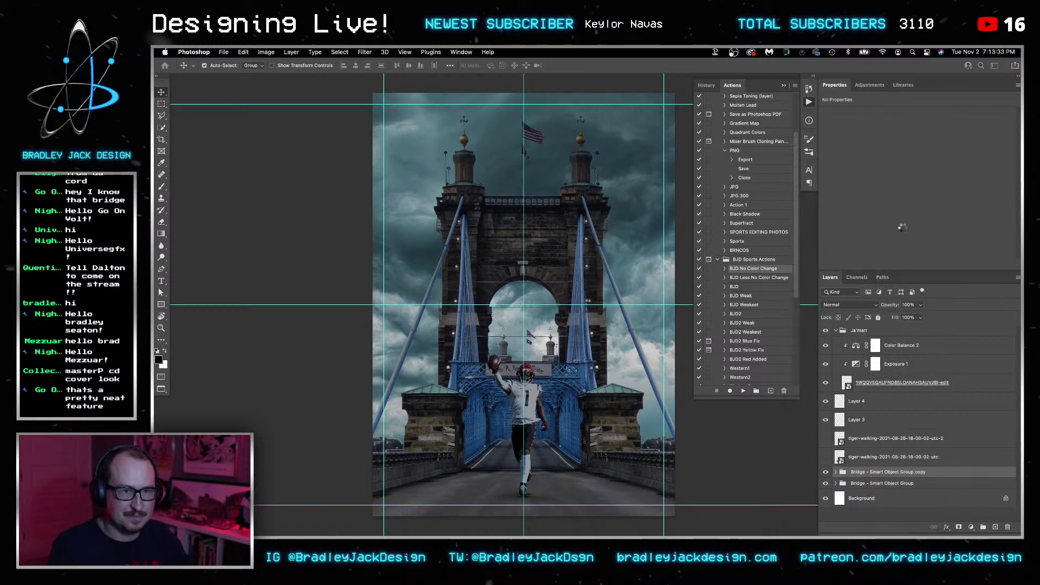
Set the Bridge - Smart Object Group copy to Screen blending and apply a Gaussian Blur with a radius of 3 pixels.
key("alt+shift+s")
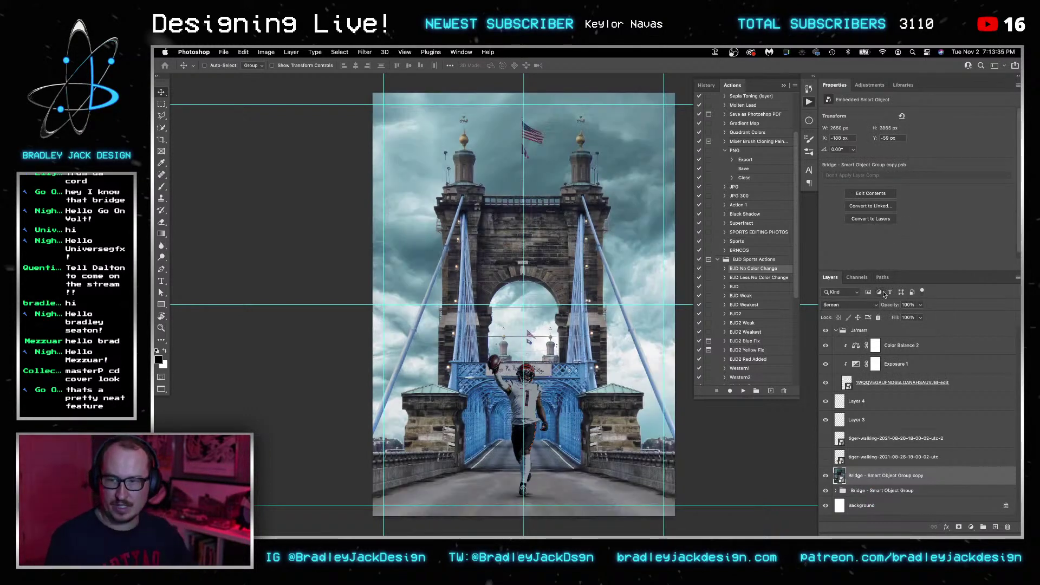
left_click(365, 52)
mouse_move(396, 169)
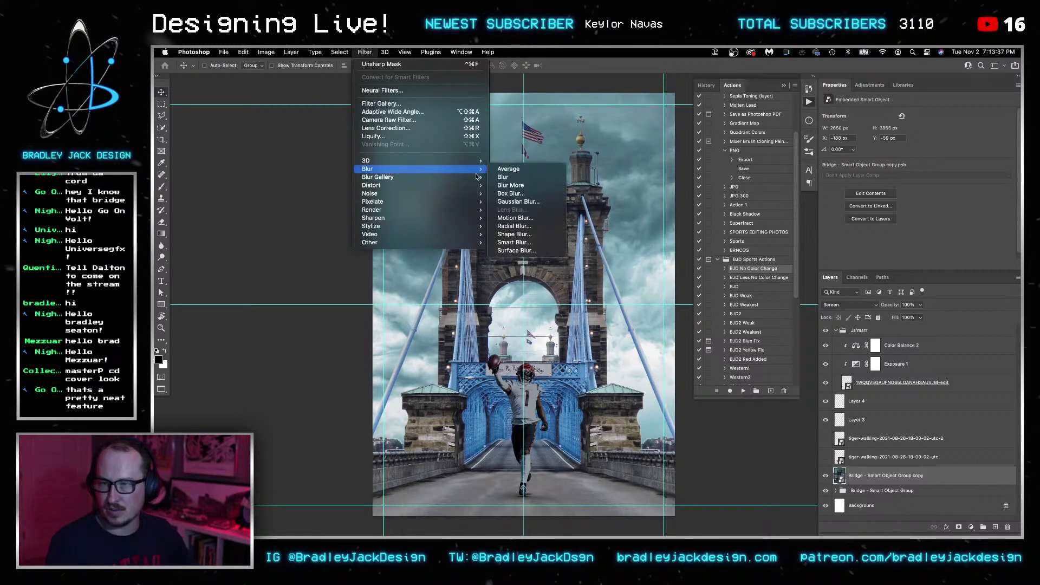
left_click(544, 201)
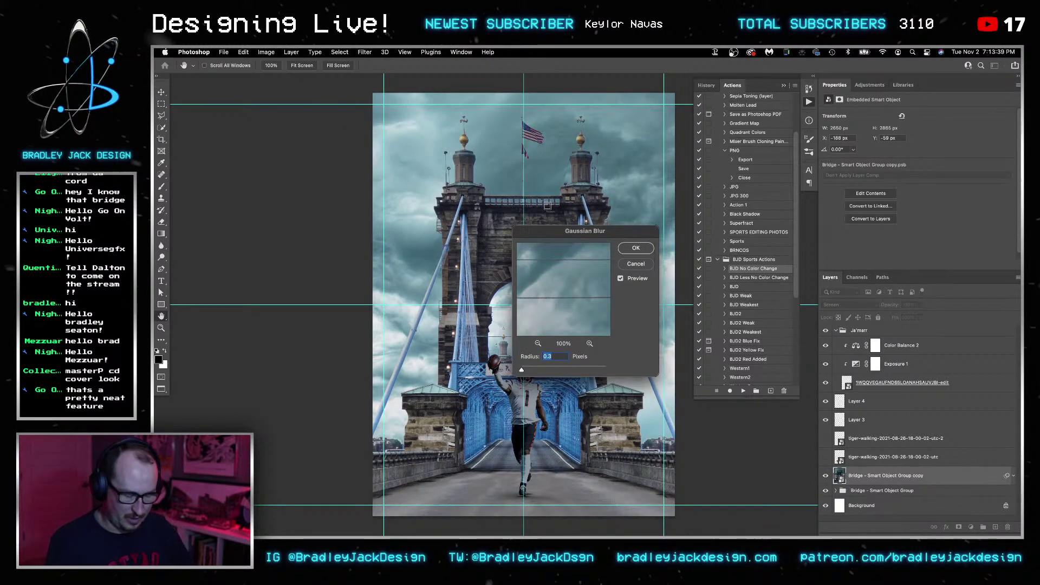
type("3")
key("Return")
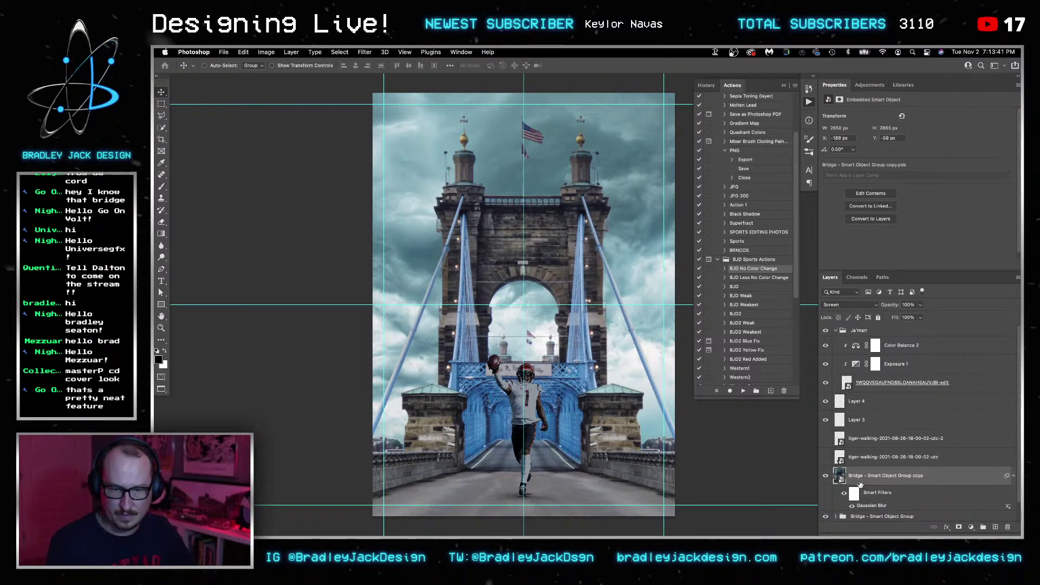
Add a black mask to the blurred bridge copy and paint white over the left tower's lamps with a smaller brush.
key("super")
left_click(958, 527, "alt")
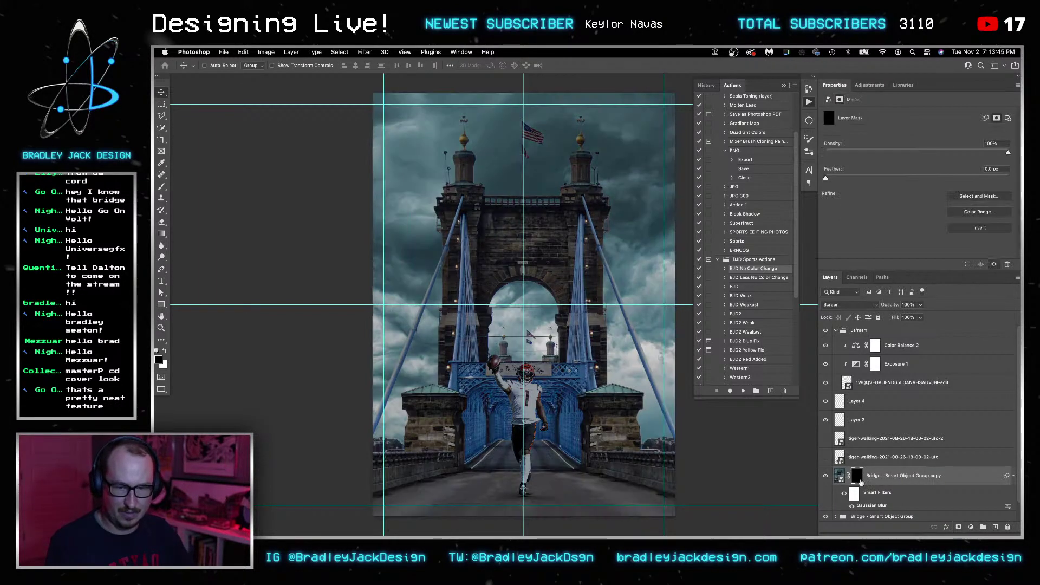
key("b")
scroll(458, 219, "up", 10)
mouse_move(496, 257)
left_mouse_down()
mouse_move(520, 140)
mouse_move(501, 139)
left_mouse_up()
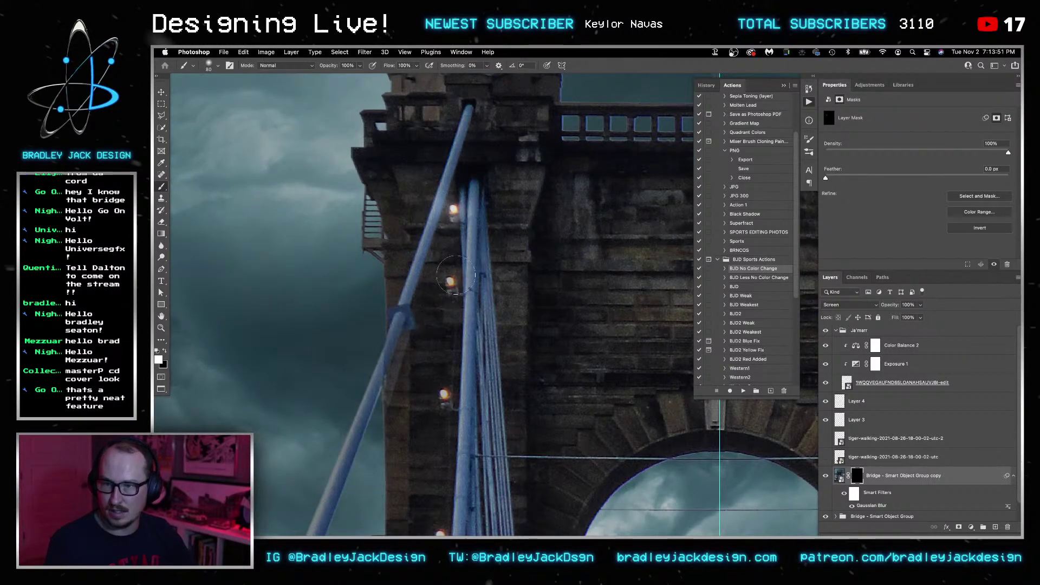
key("bracketleft")
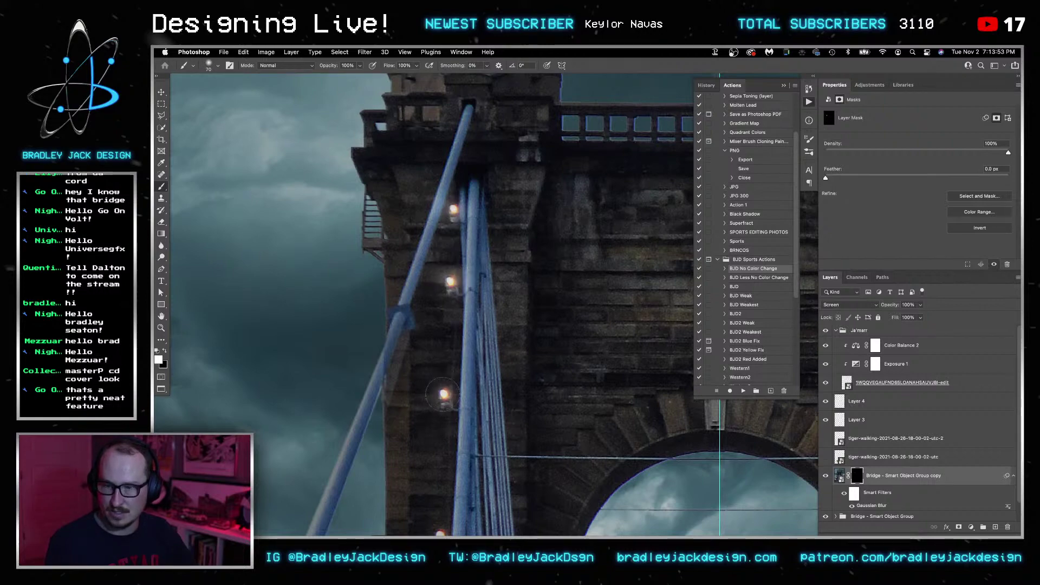
scroll(444, 394, "down", 5)
scroll(450, 290, "down", 5)
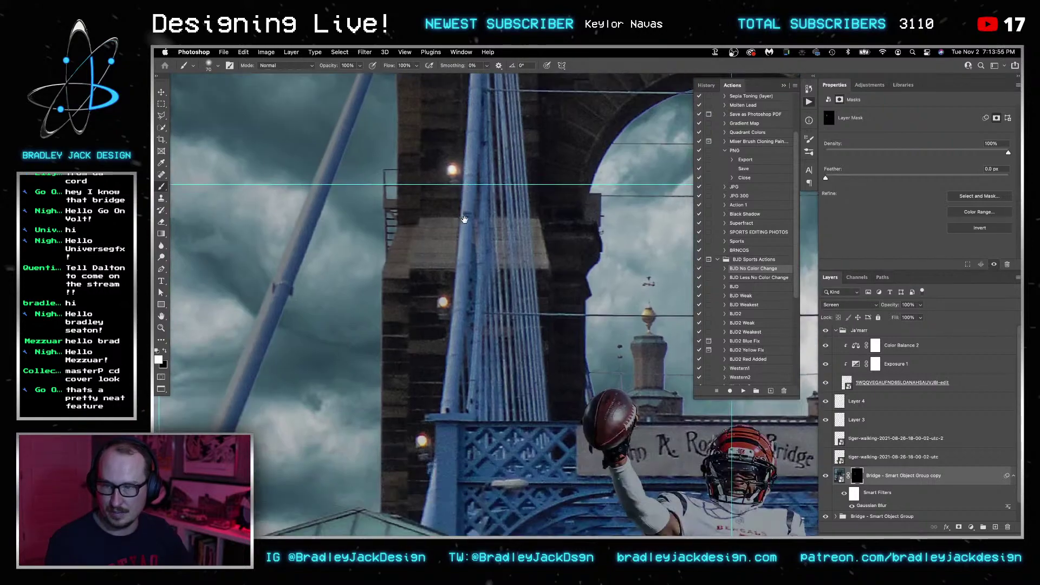
left_click(433, 304)
Paint white on the bridge copy's mask over the lamps on the right tower.
left_click_drag(575, 272, 296, 282)
left_click_drag(683, 278, 485, 283)
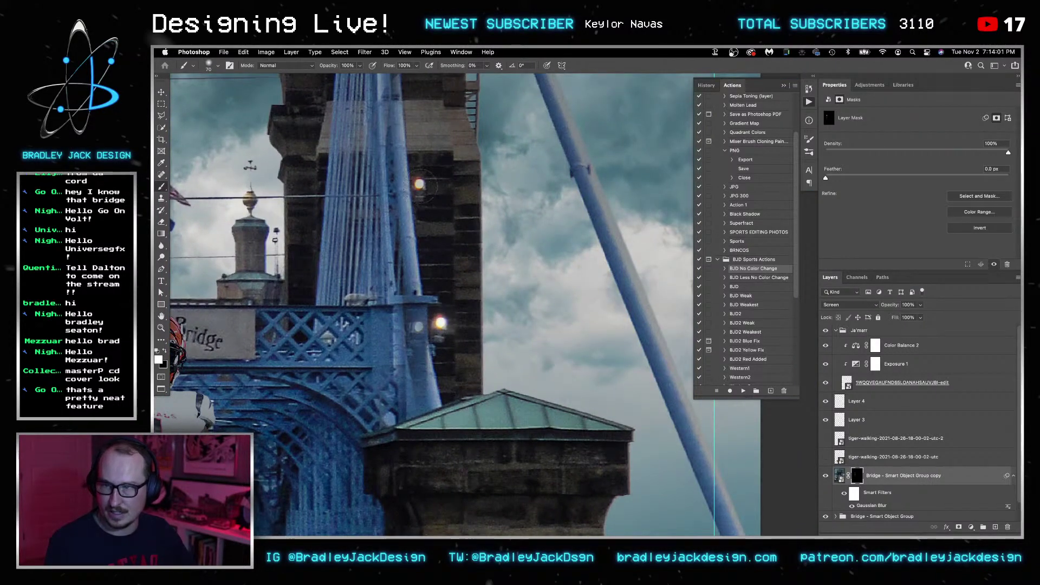
scroll(476, 288, "up", 5)
left_click(478, 290)
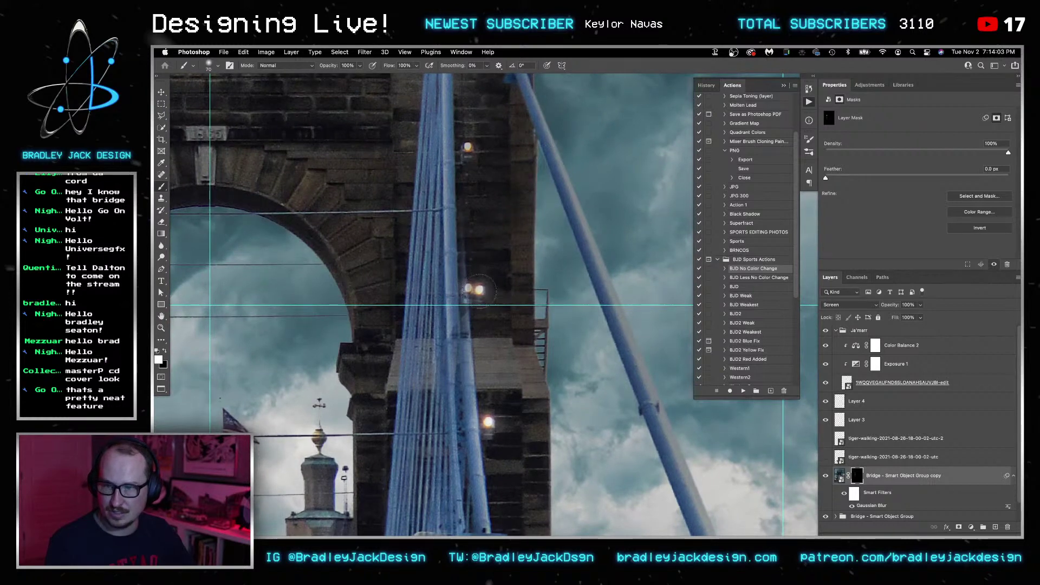
key("v")
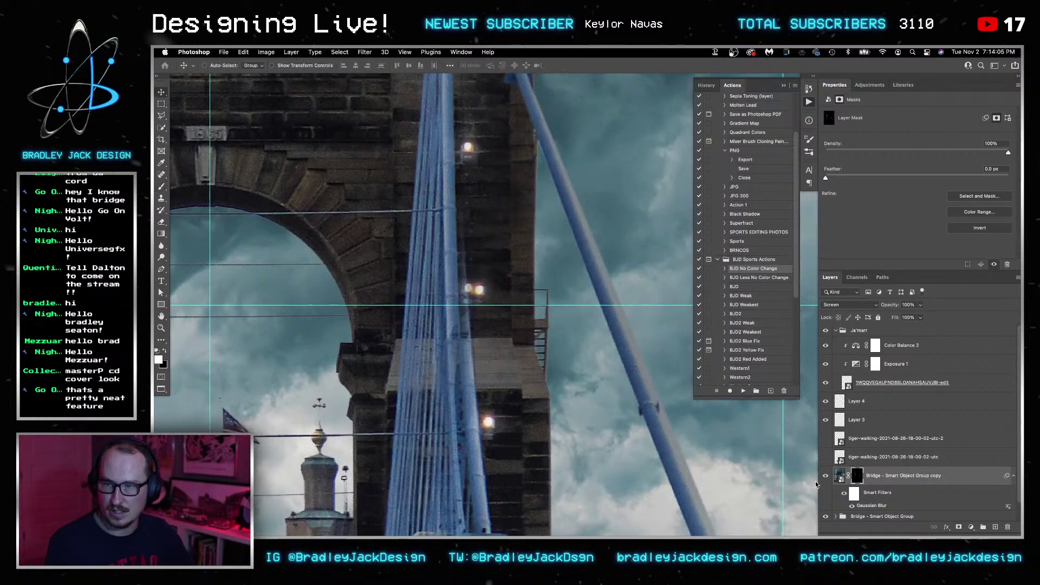
Inspect the bridge copy's smart object and its nested contents, and close back to the card composition.
double_click(839, 476)
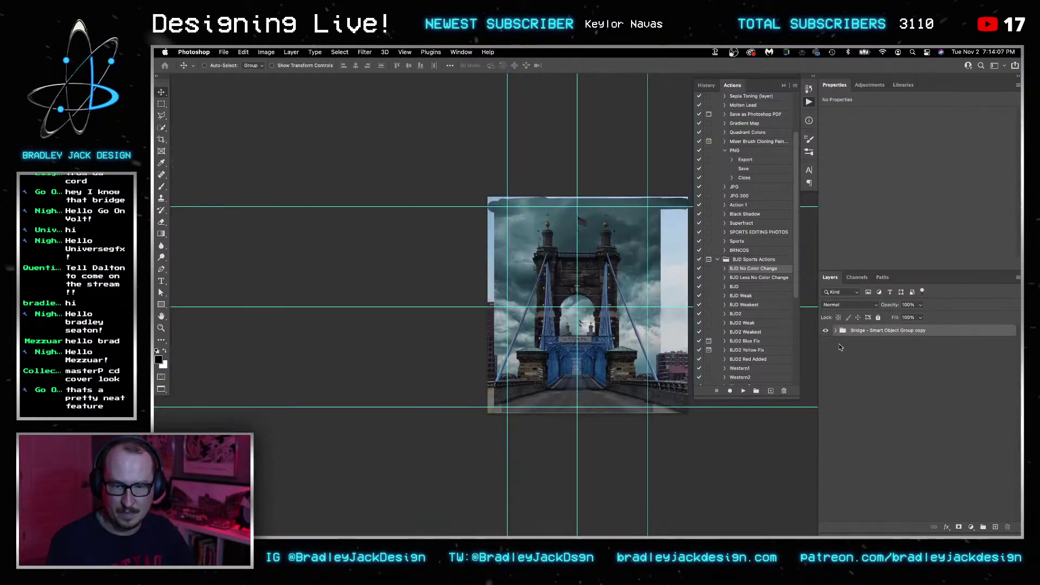
left_click(836, 332)
key("super+w")
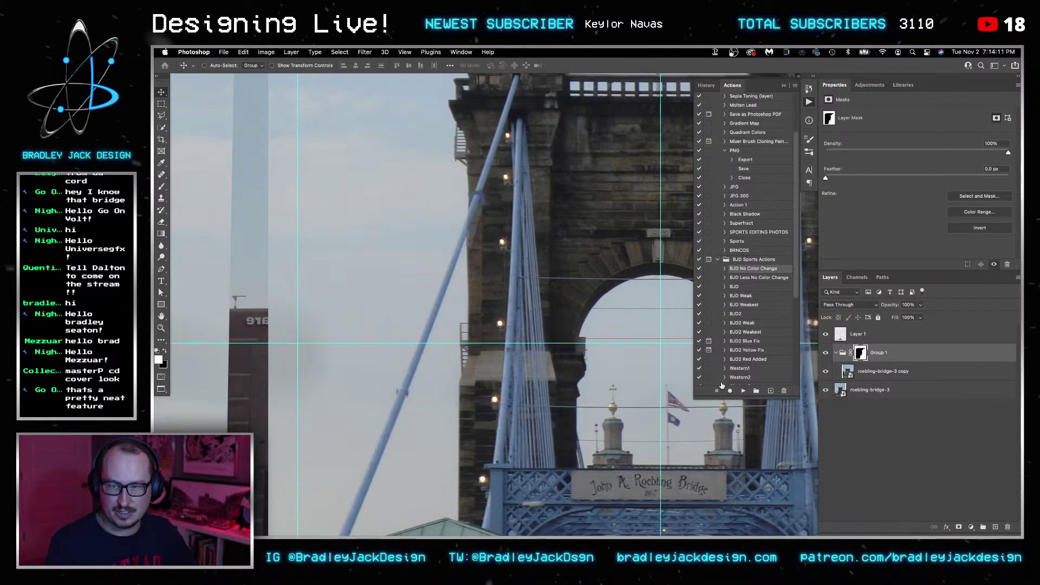
key("super+w")
key("super+w")
key("super+w")
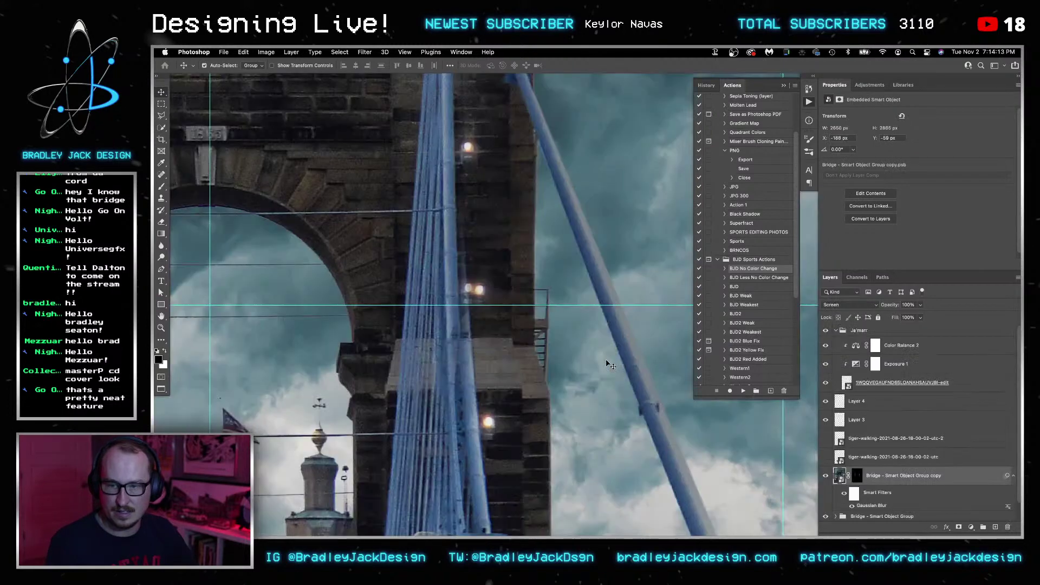
Expand the Bridge - Smart Object Group and open its Layer 1 smart object through to the nested document containing Group 1.
left_click(835, 517)
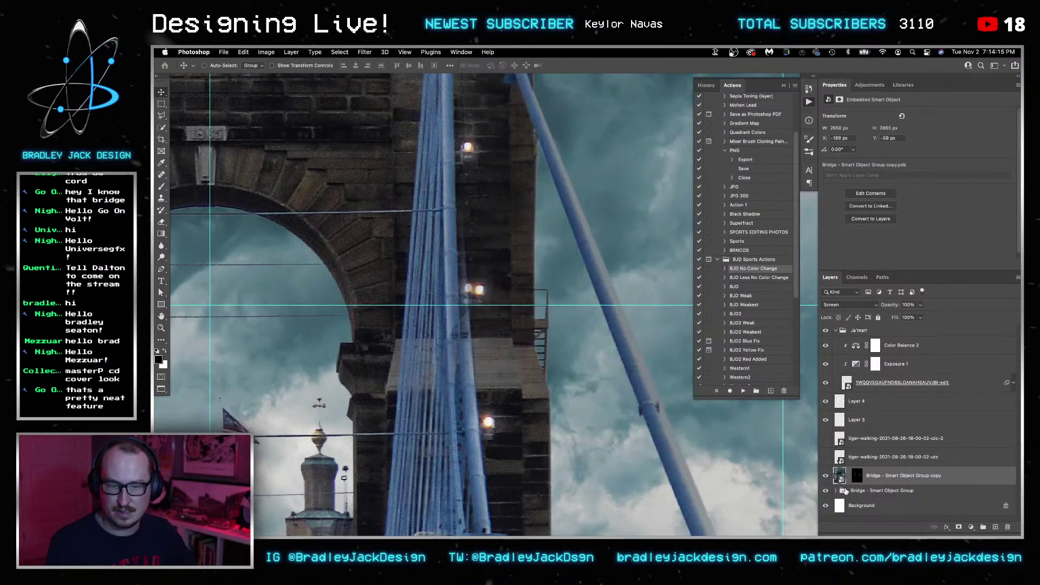
scroll(841, 485, "down", 5)
double_click(845, 459)
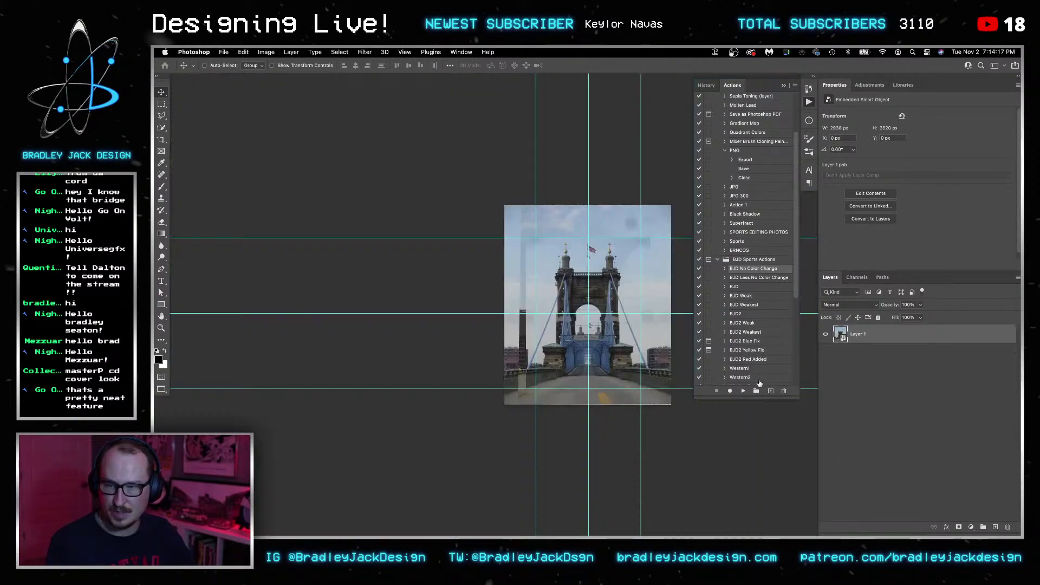
key("b")
scroll(630, 281, "up", 10)
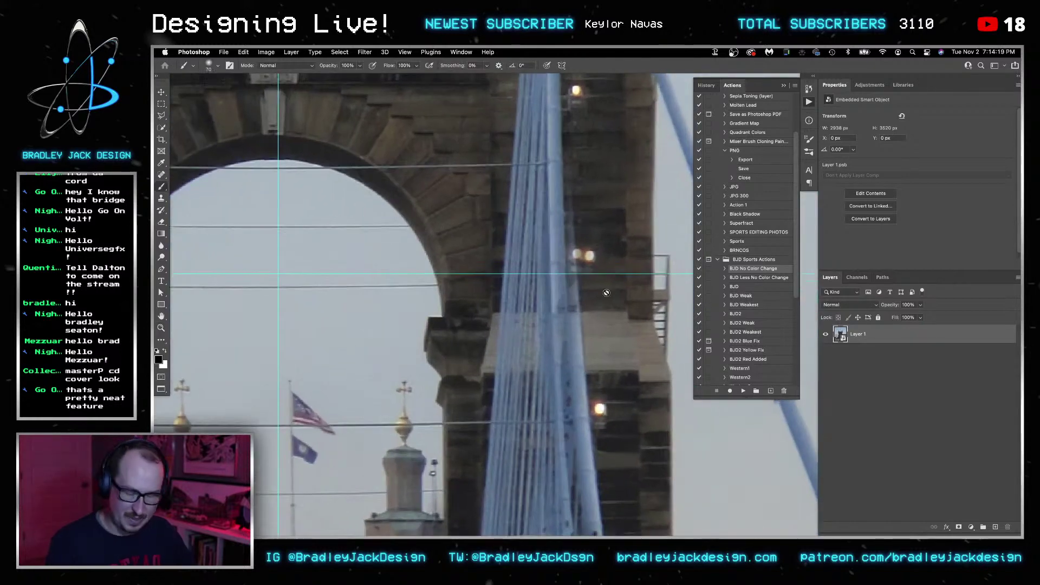
key("super+w")
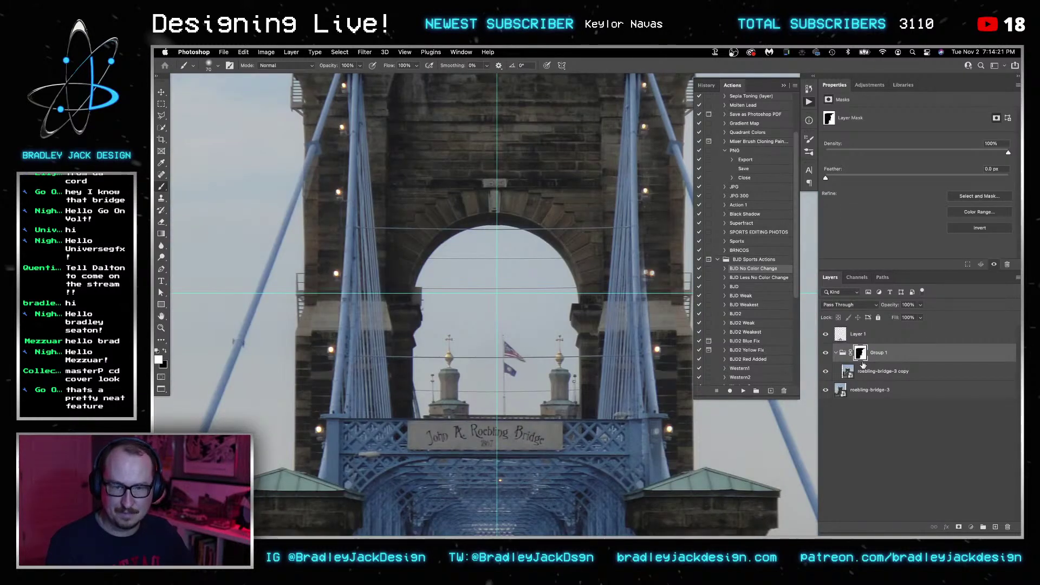
Paint black on the Group 1 mask over the right tower's lamps and stonework, and close back to the card composition.
key("z")
mouse_move(652, 273)
left_mouse_down()
mouse_move(624, 231)
mouse_move(625, 316)
mouse_move(621, 225)
mouse_move(646, 286)
mouse_move(659, 428)
left_mouse_up()
key("b")
left_click(860, 358)
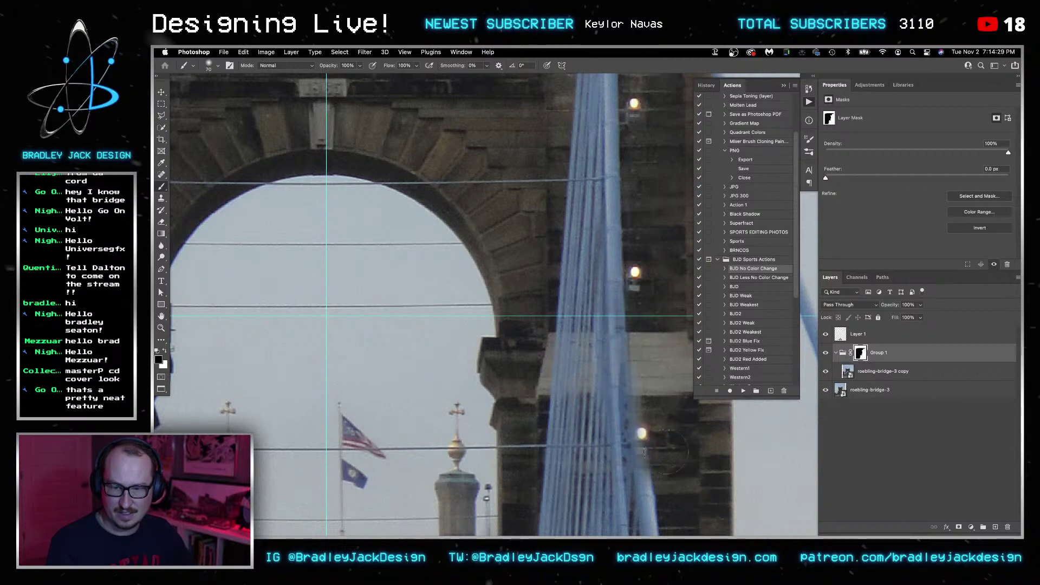
scroll(660, 429, "down", 10)
scroll(661, 429, "right", 5)
mouse_move(524, 315)
left_mouse_down()
mouse_move(517, 325)
mouse_move(536, 395)
mouse_move(493, 168)
mouse_move(481, 260)
mouse_move(498, 364)
mouse_move(476, 157)
mouse_move(512, 332)
mouse_move(509, 163)
left_mouse_up()
left_click_drag(512, 146, 521, 293)
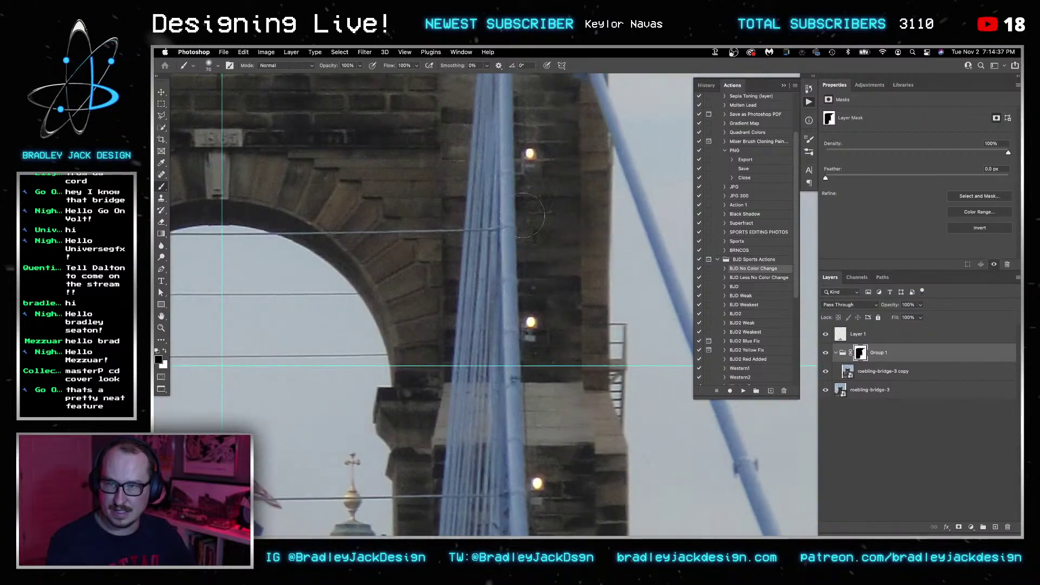
mouse_move(529, 136)
left_mouse_down()
mouse_move(548, 272)
mouse_move(576, 336)
left_mouse_up()
key("v")
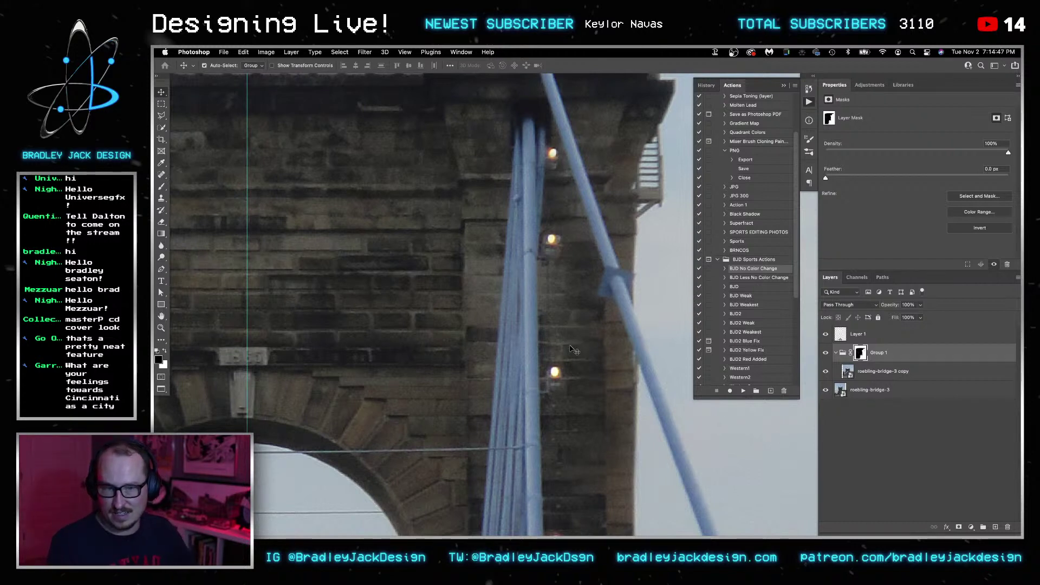
key("super+w")
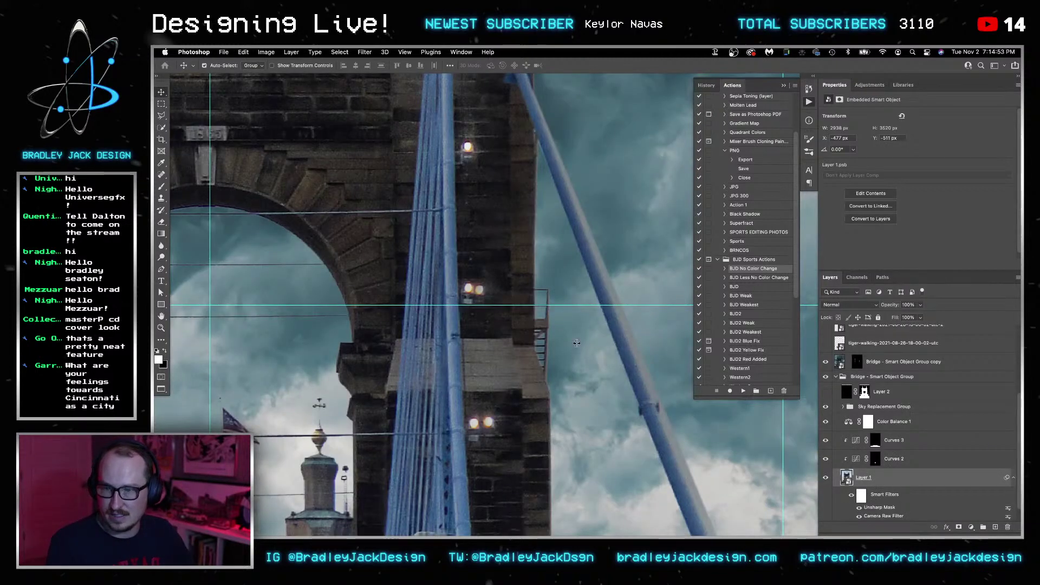
Close the Untitled-1 card composition without saving, and close the remaining bridge copy smart object.
key("ctrl+Tab")
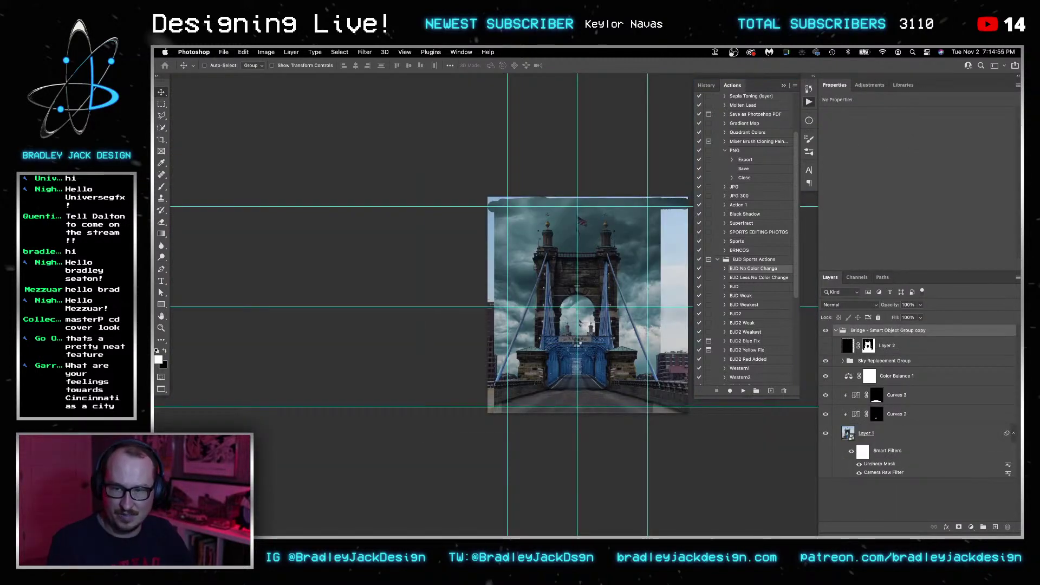
key("ctrl+Tab")
key("super+shift+s")
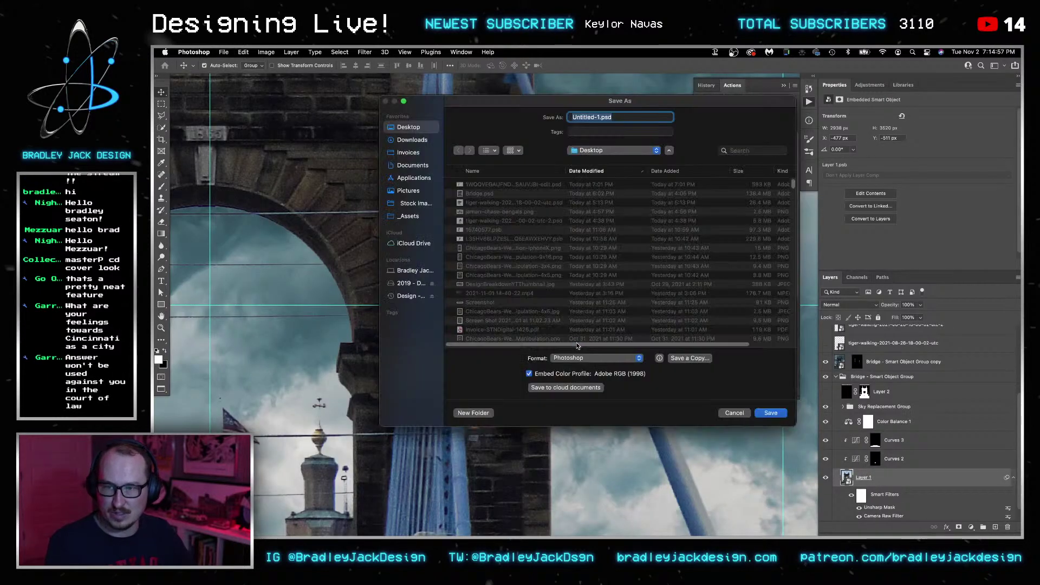
key("Escape")
key("super+w")
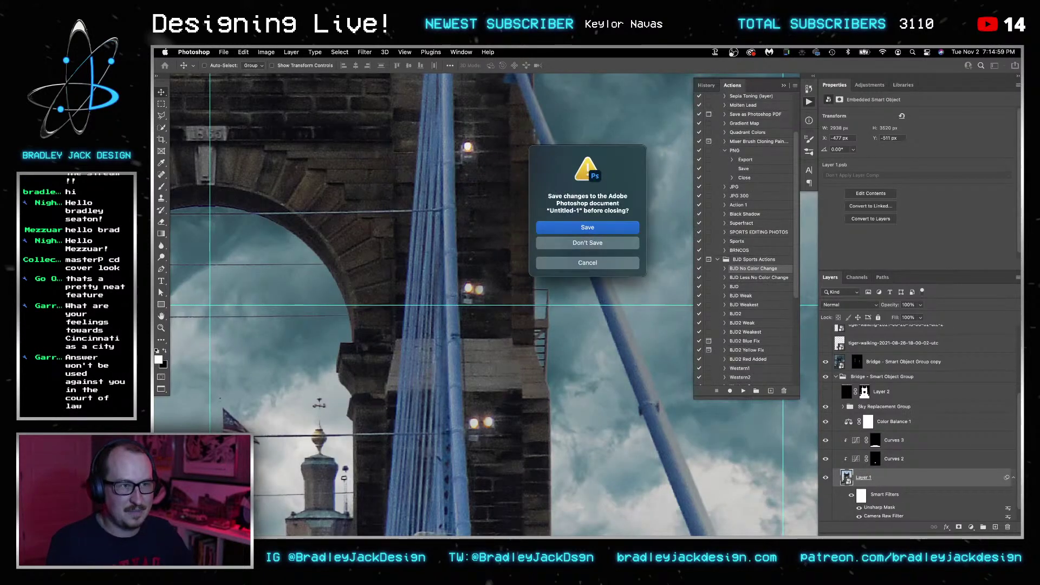
key("super+d")
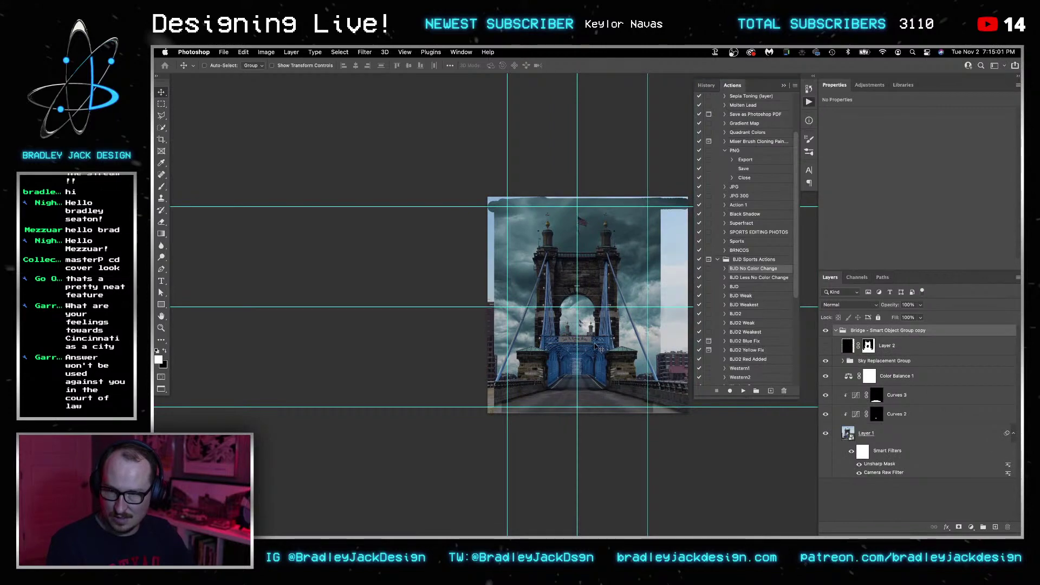
key("super+w")
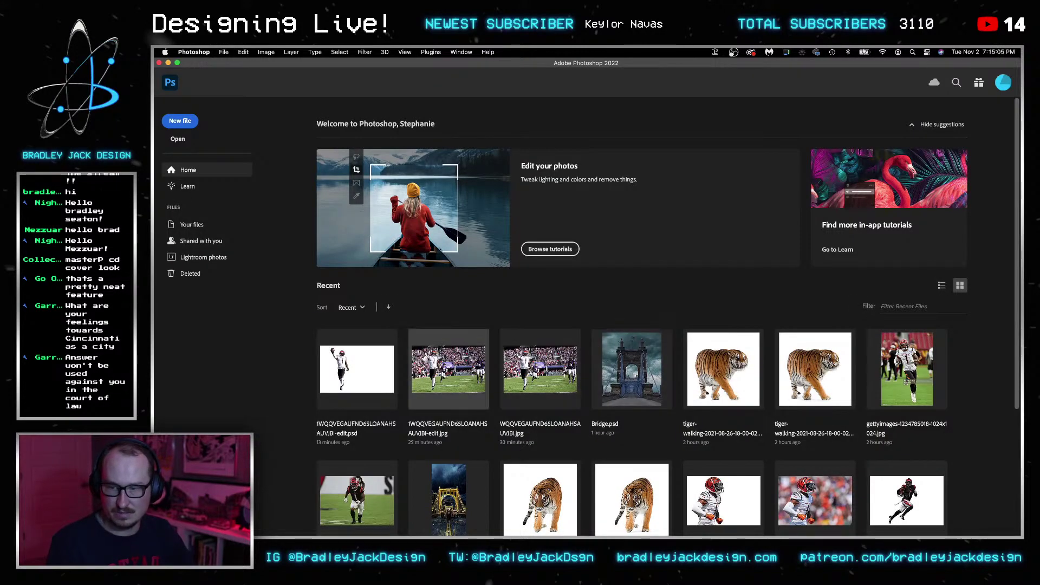
scroll(558, 331, "down", 5)
scroll(515, 308, "up", 5)
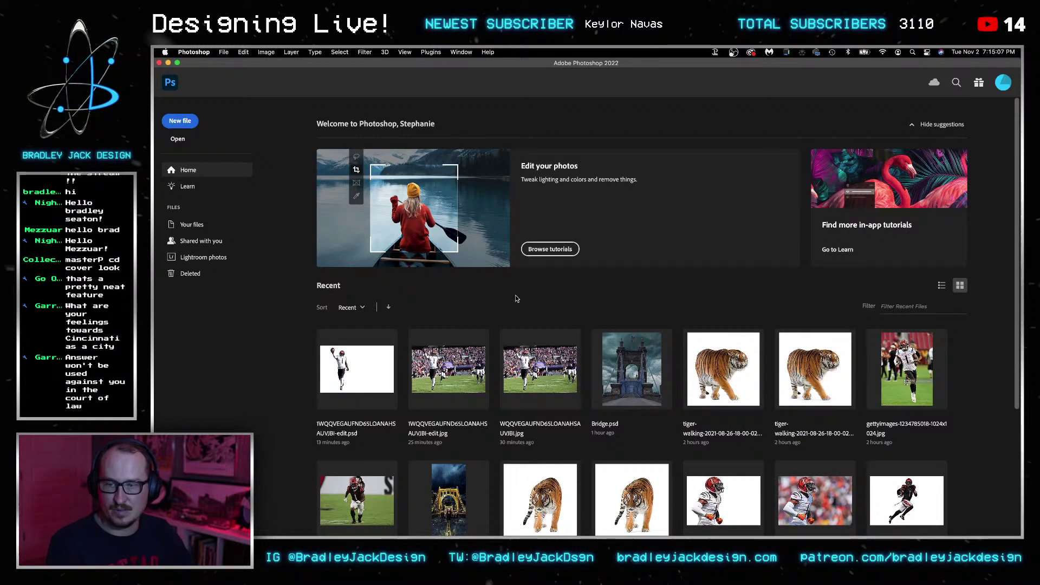
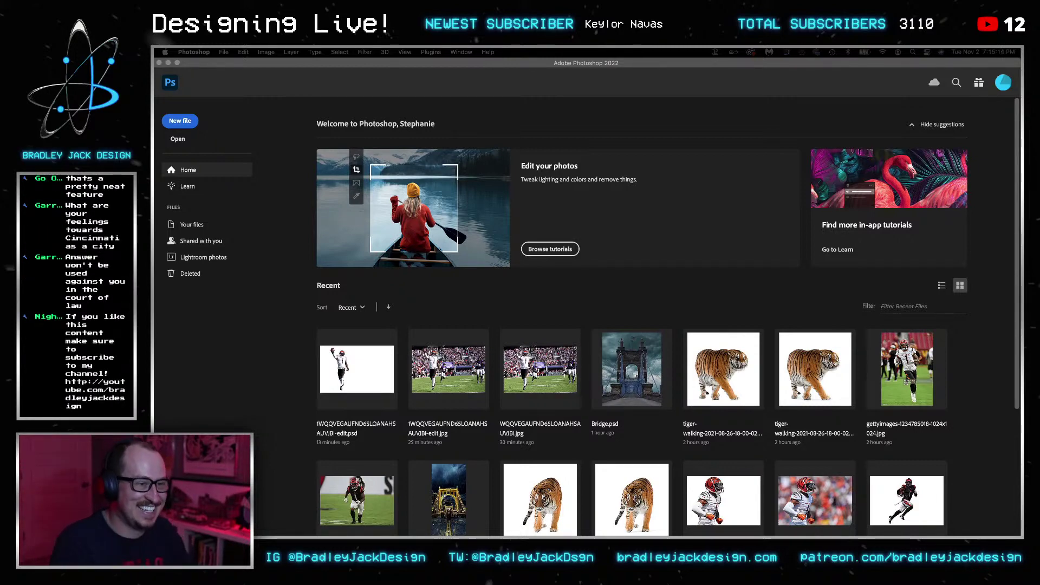
left_click(703, 282)
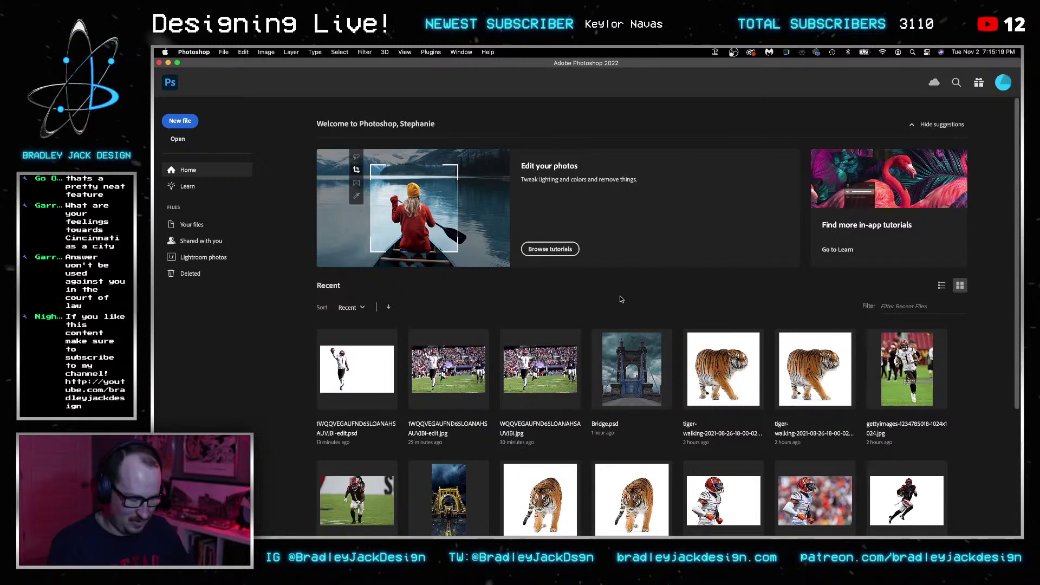
key("super+n")
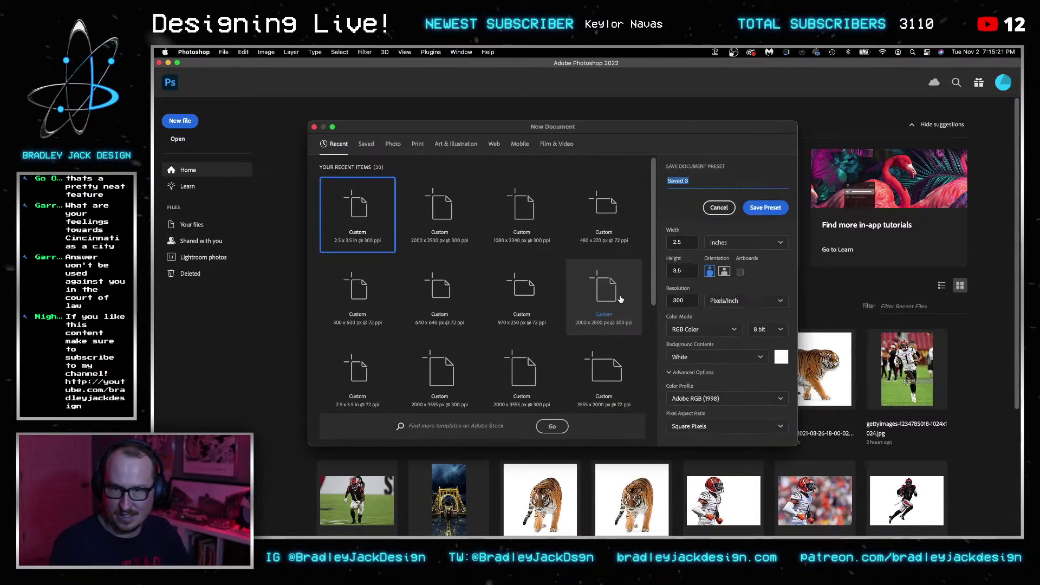
left_click(650, 247)
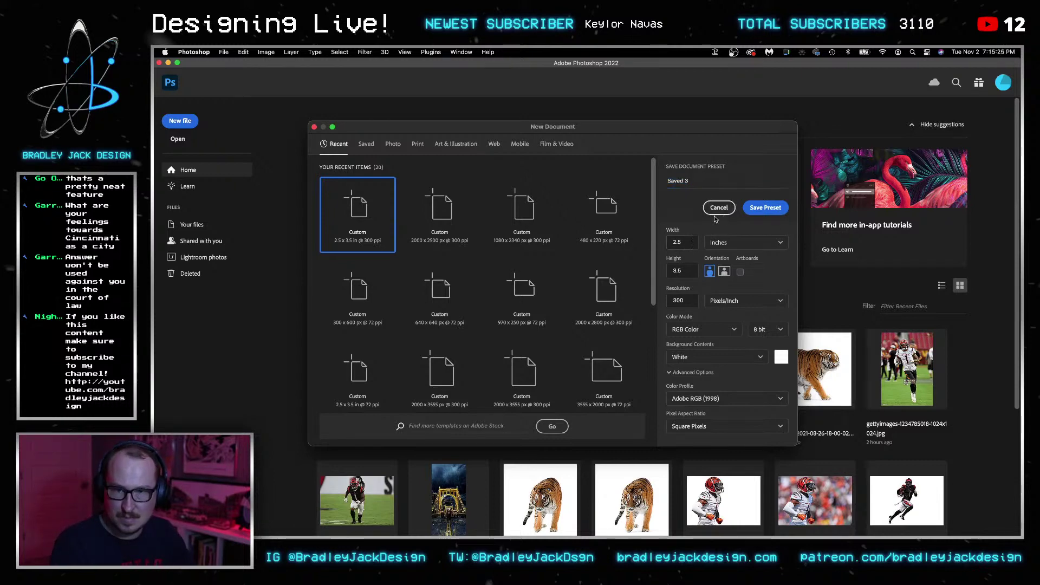
key("Escape")
Create a new 2000 x 2800 px document at 300 pixels per inch.
key("super+n")
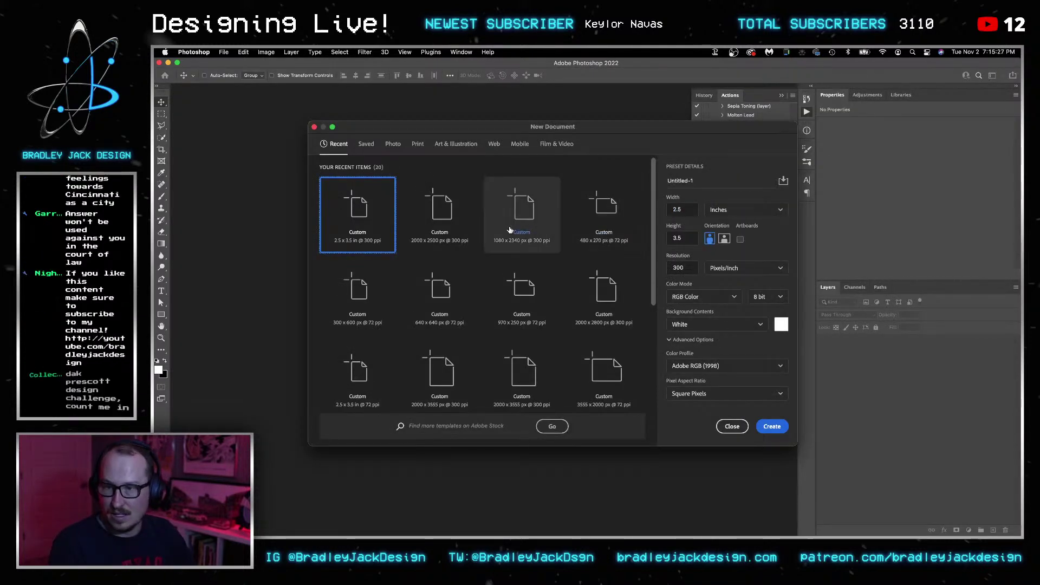
left_click(457, 216)
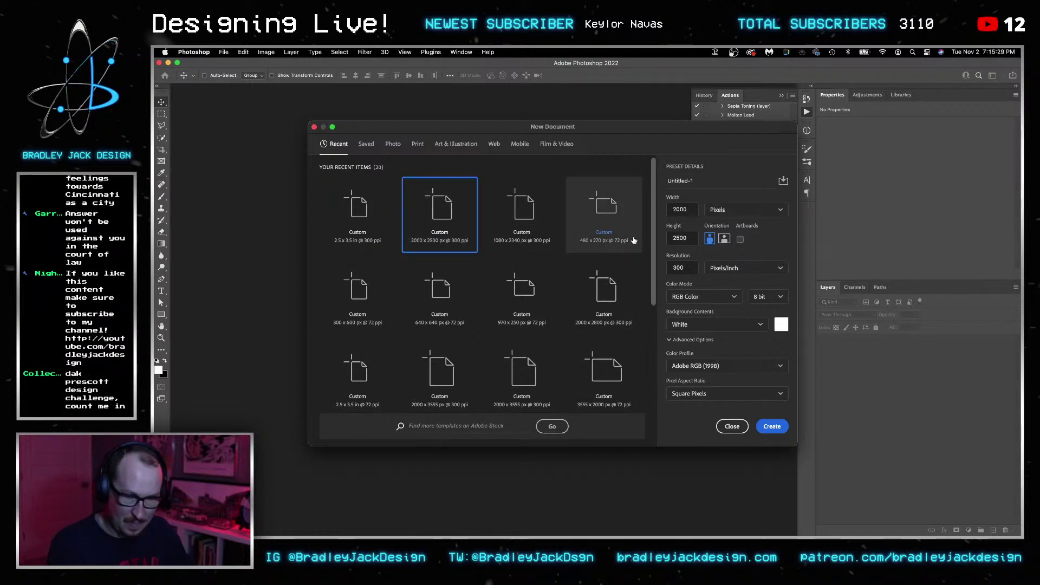
double_click(694, 239)
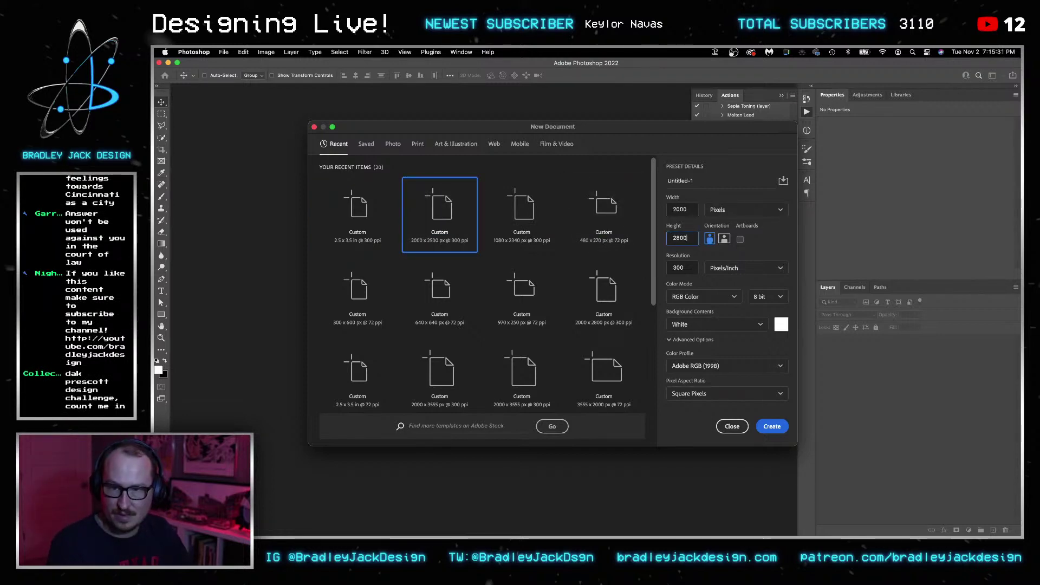
key("Return")
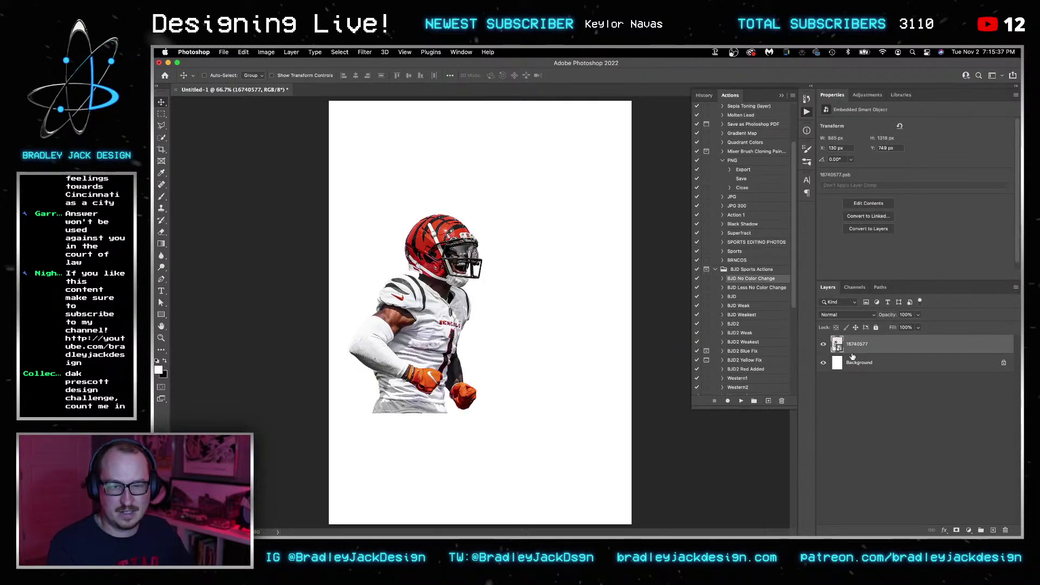
Open the placed player's smart object contents and check which temporary folder its Save As dialog points to.
double_click(836, 344)
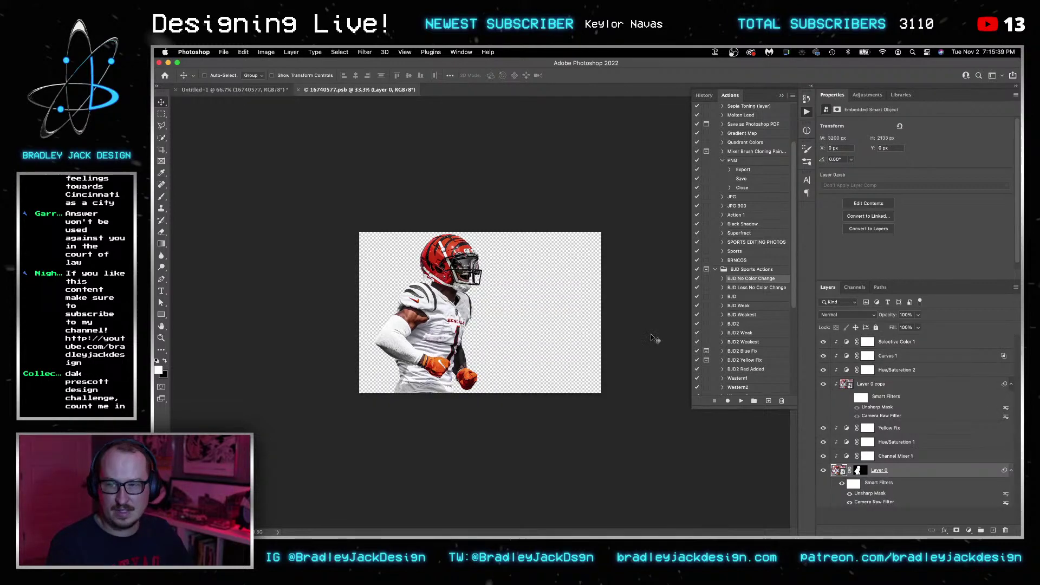
key("super+shift+s")
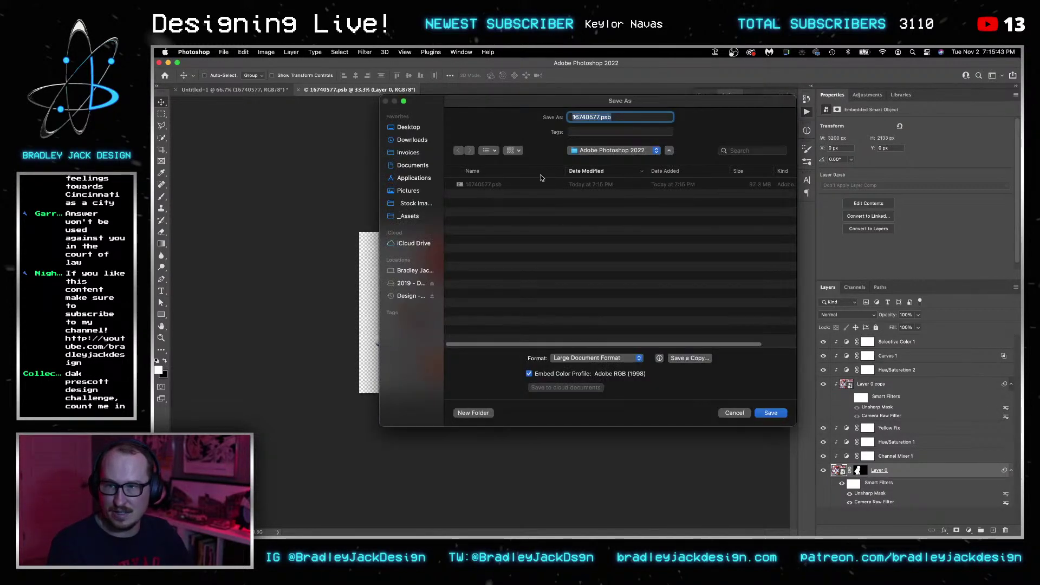
left_click(612, 150)
left_click(620, 170)
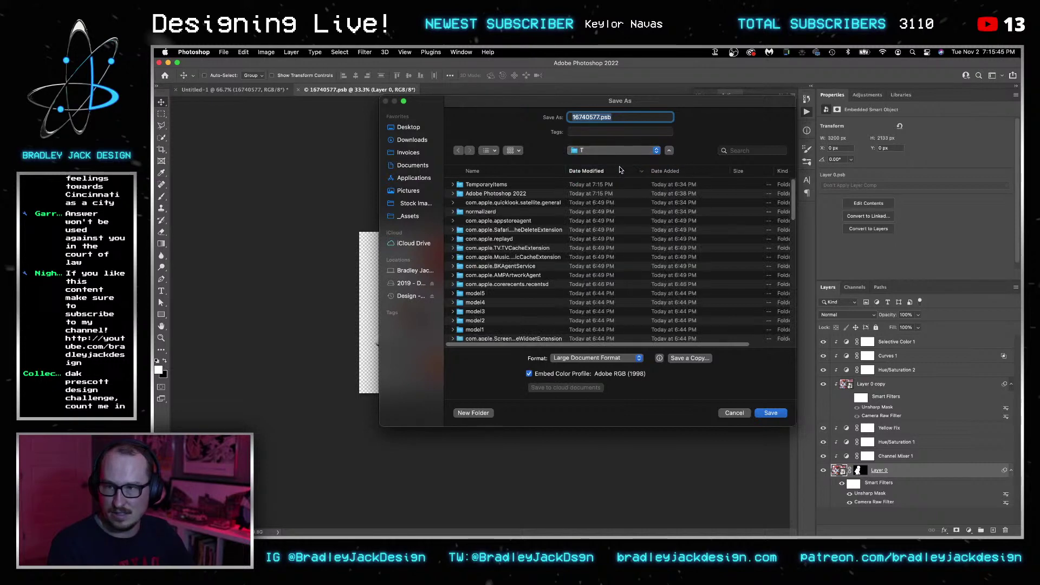
left_click(491, 187)
double_click(492, 188)
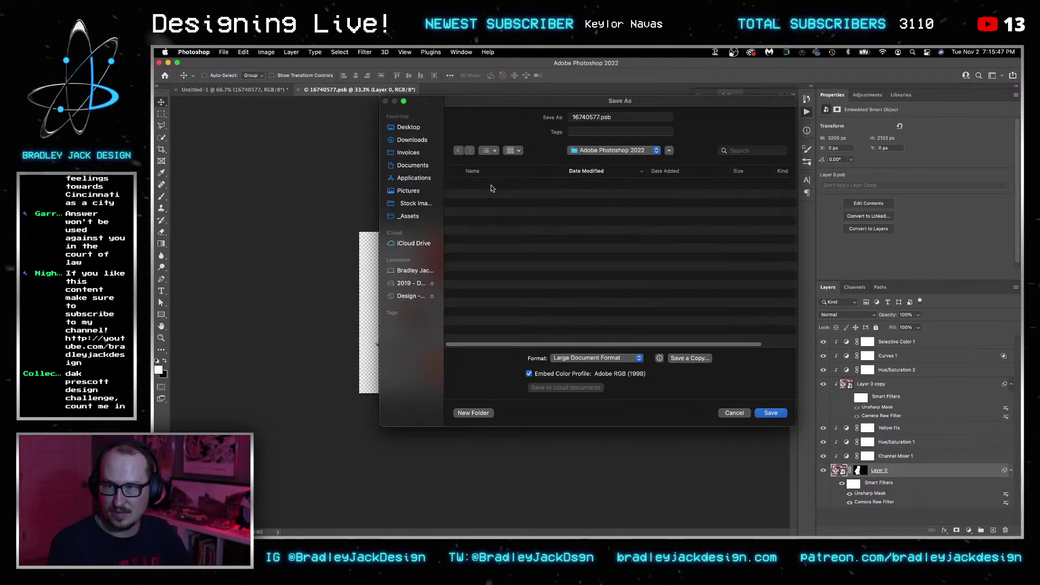
Examine the system's temporary folders and their Adobe Photoshop 2022 subfolders for the stored smart object file, and leave the Save As dialog.
left_click(599, 152)
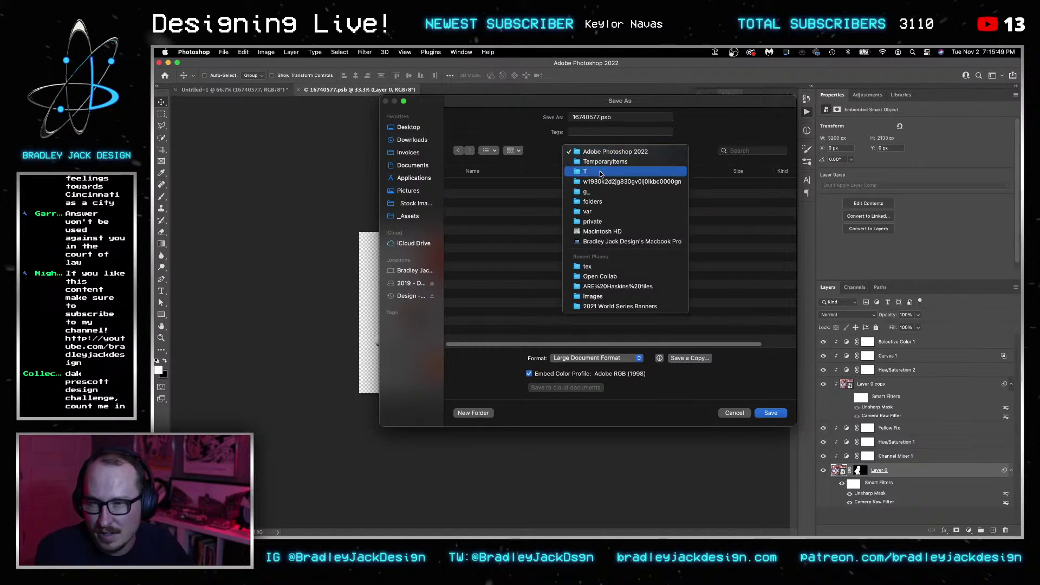
left_click(611, 181)
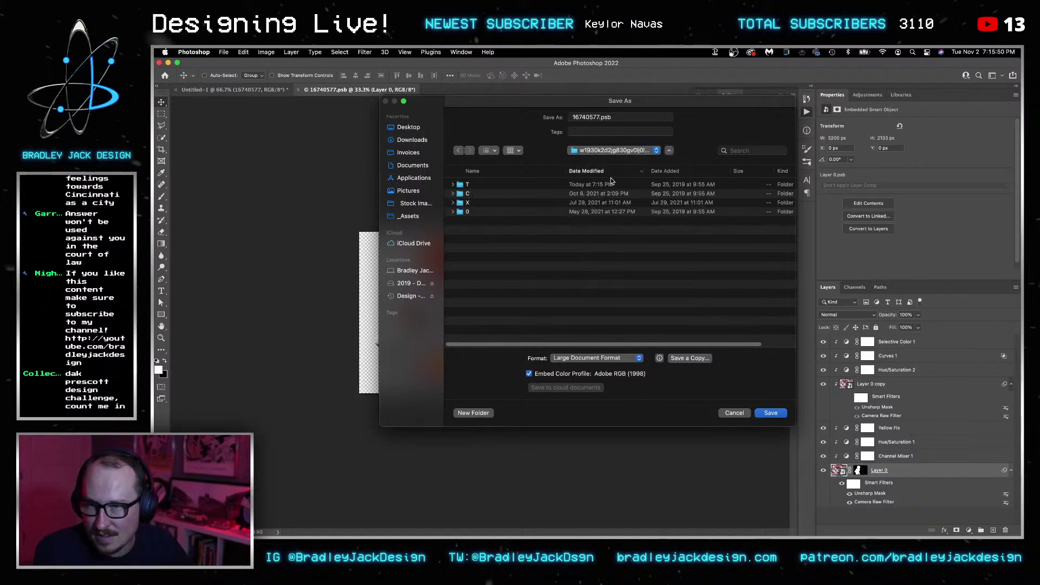
left_click(453, 202)
left_click(453, 193)
left_click(453, 184)
left_click(459, 194)
left_click(459, 194)
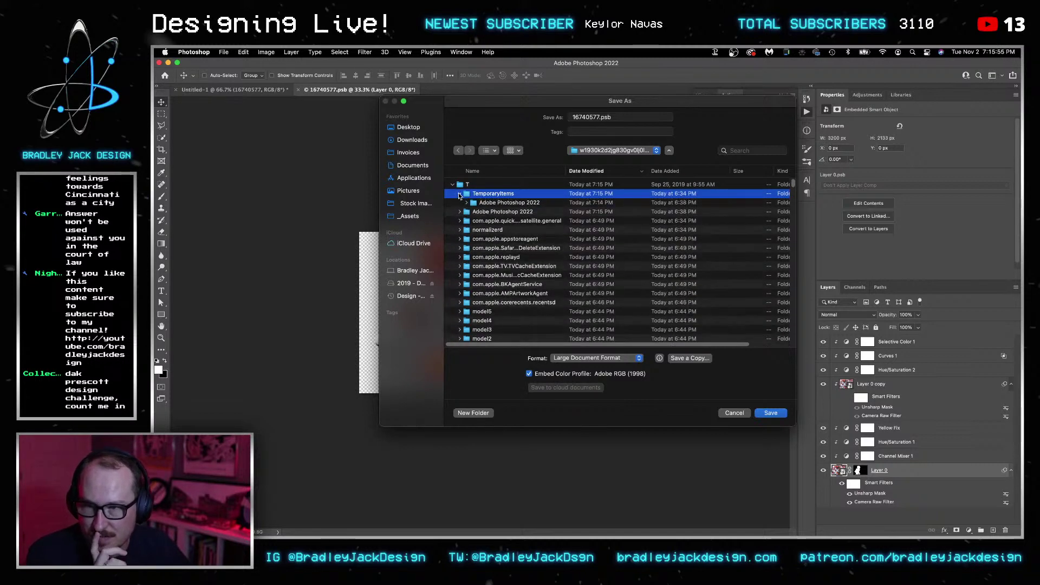
left_click(465, 212)
left_click(460, 211)
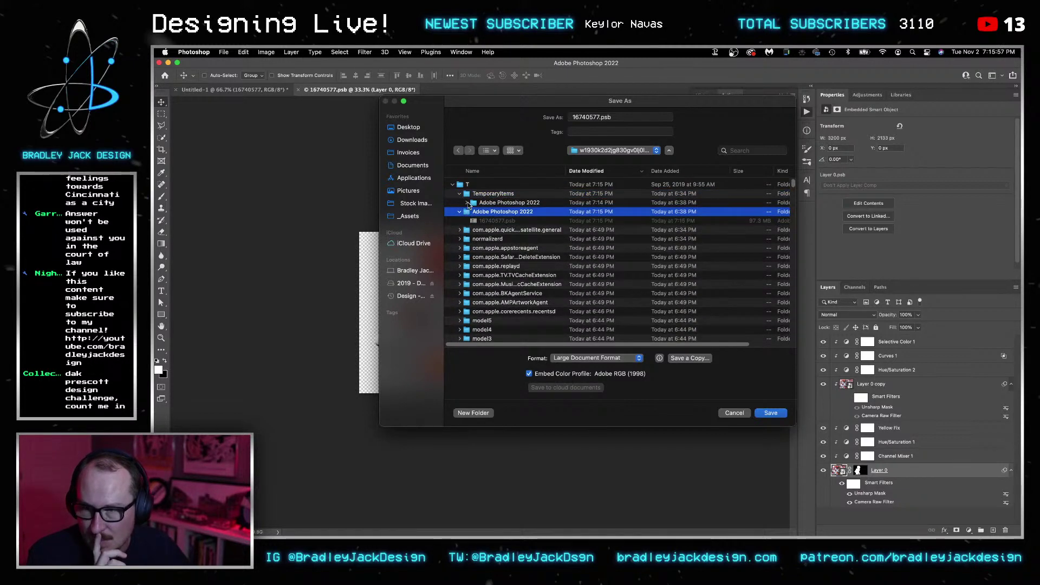
scroll(470, 227, "down", 5)
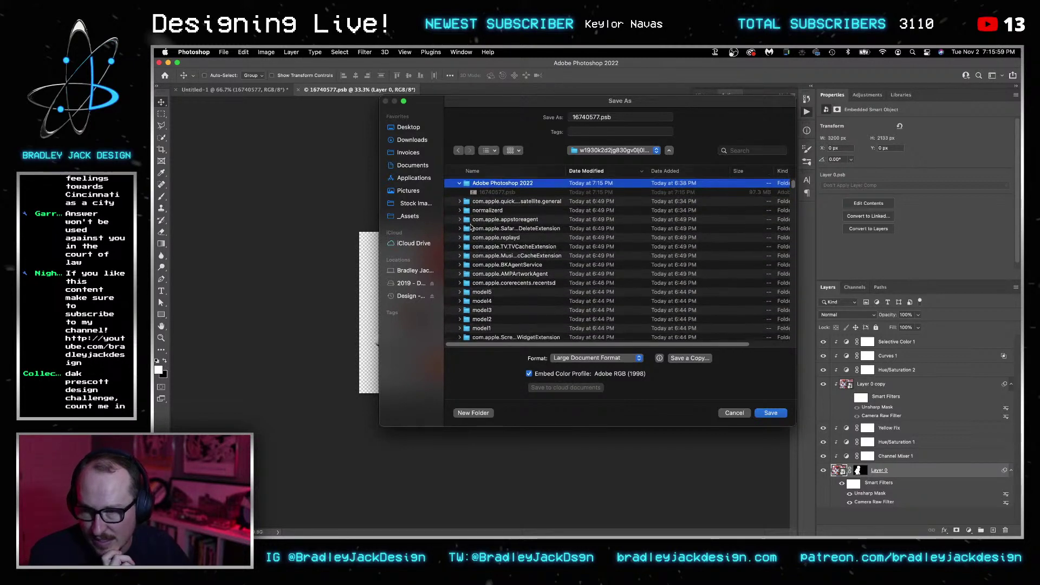
scroll(476, 255, "down", 10)
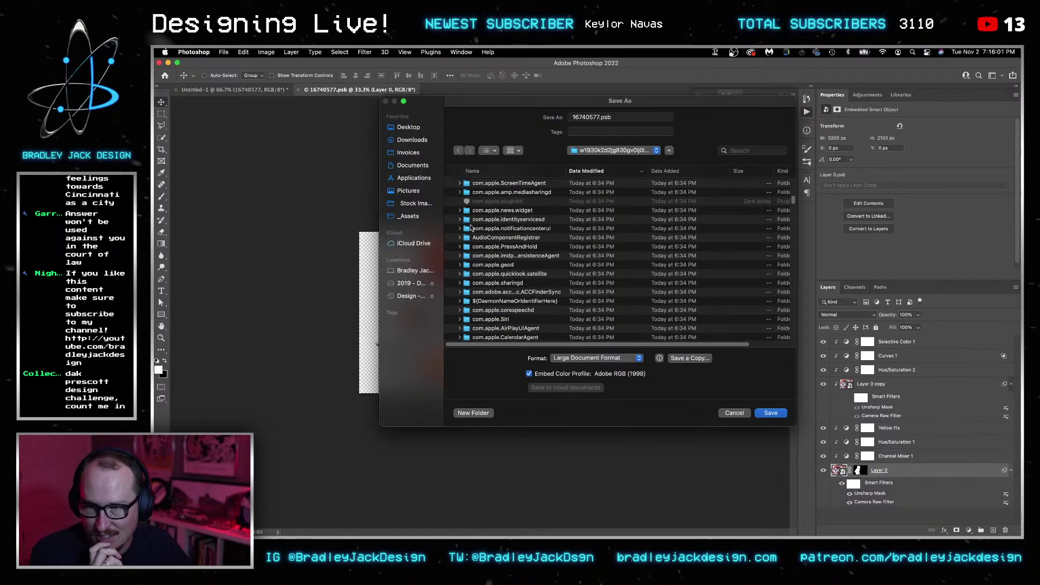
scroll(484, 287, "down", 10)
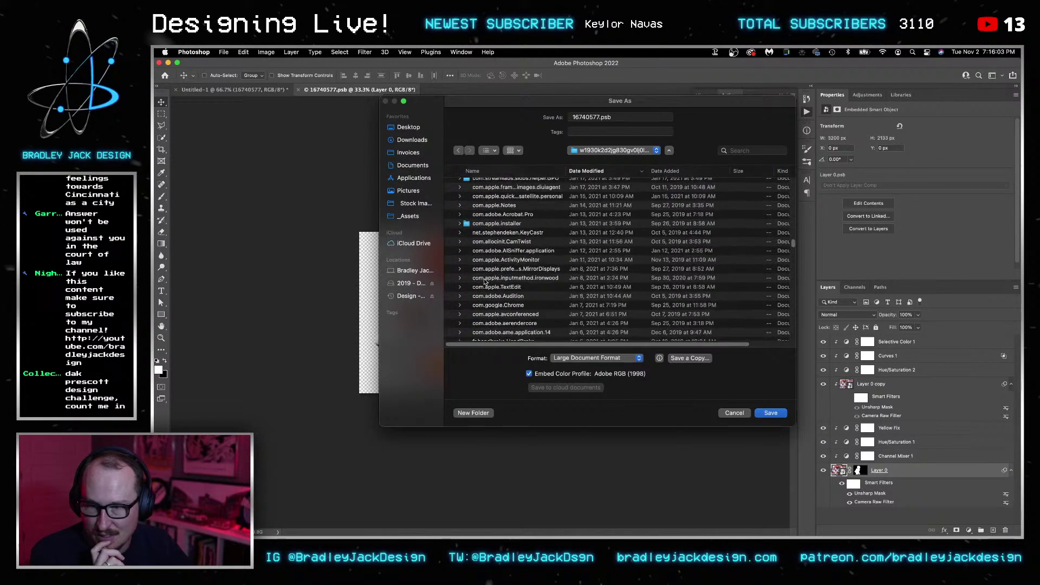
scroll(481, 290, "down", 15)
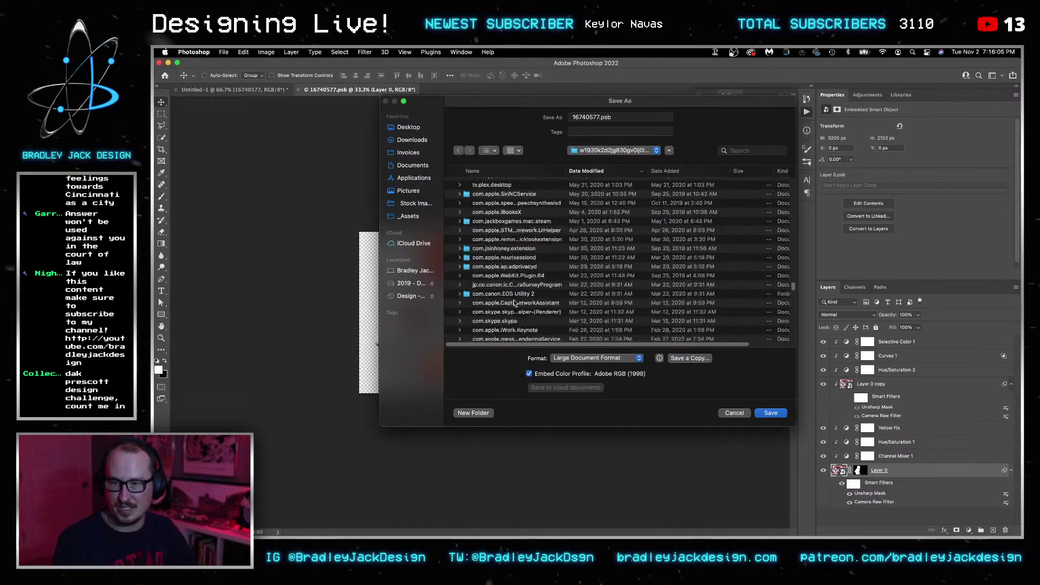
scroll(514, 304, "down", 10)
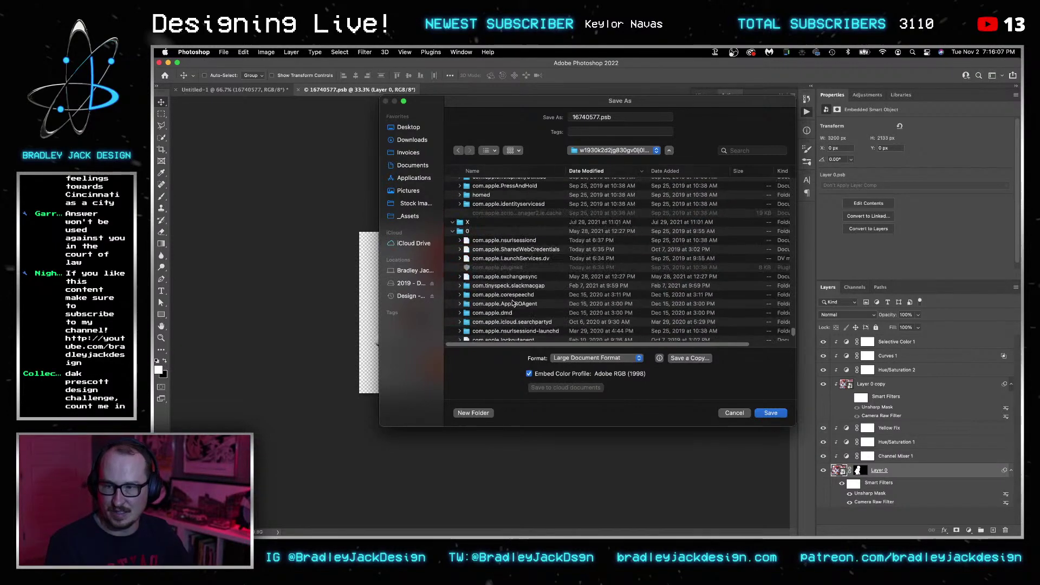
key("Return")
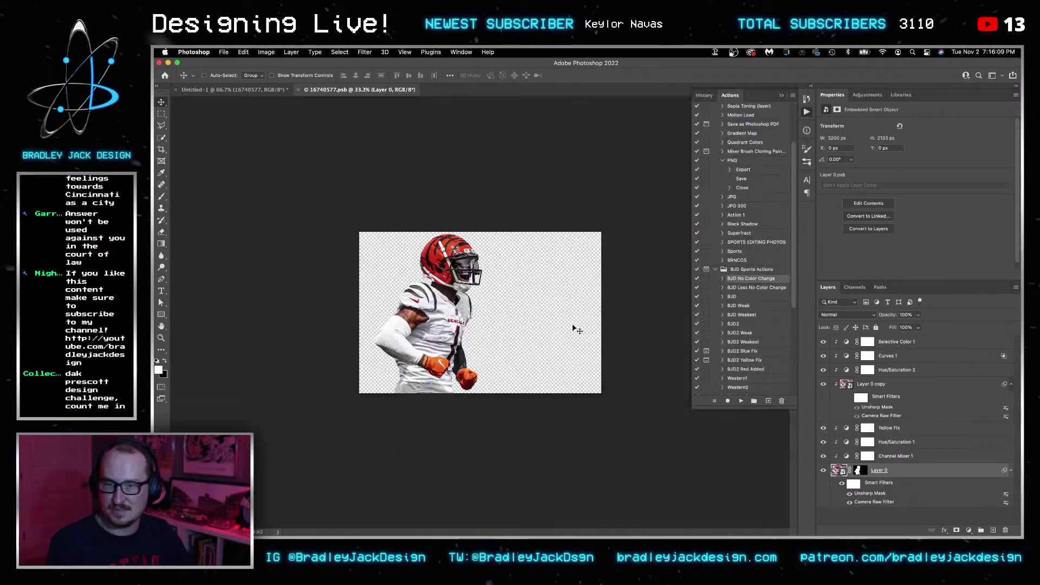
Close the player's smart object and delete its layer from the card document.
key("super+w")
key("BackSpace")
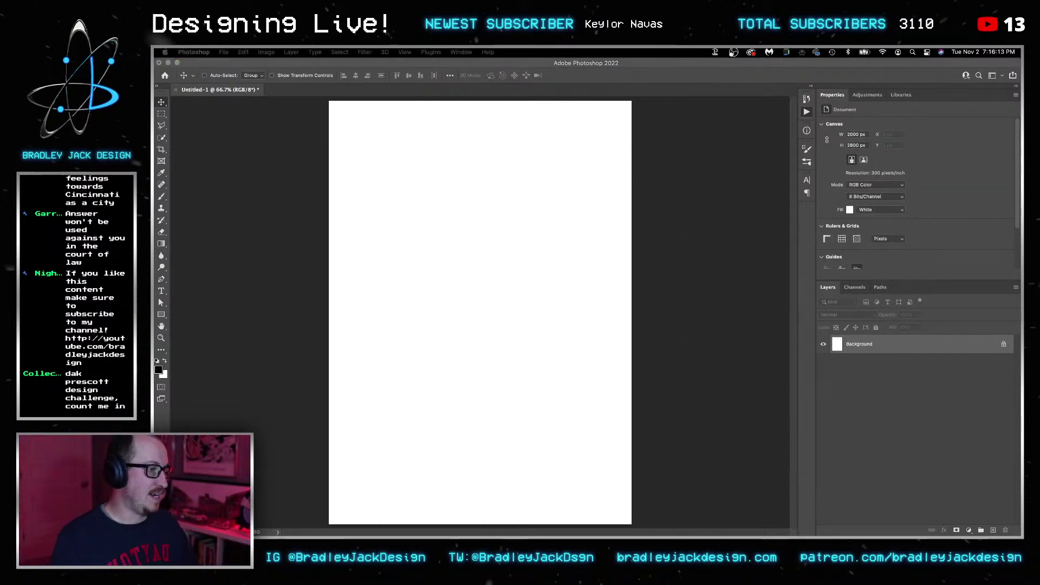
Place the Bridge artwork in the card document and scale it to about 2286 x 2858 px to cover the canvas.
left_click_drag(603, 320, 602, 321)
key("super+t")
left_click_drag(633, 503, 674, 514)
key("Return")
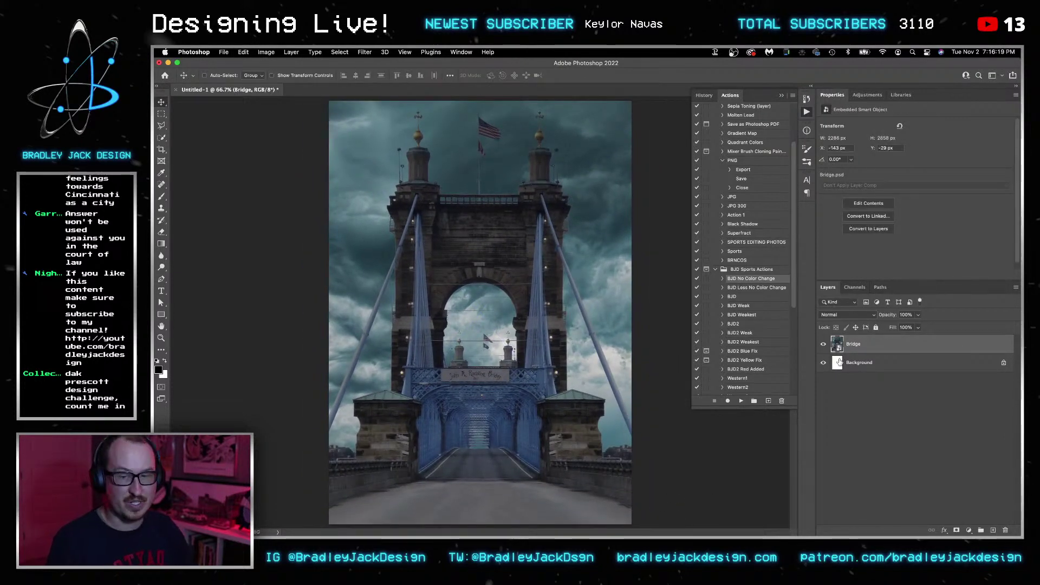
Open the Bridge smart object and its nested Layer 1 smart object containing Group 1.
right_click(862, 342)
left_click(839, 345)
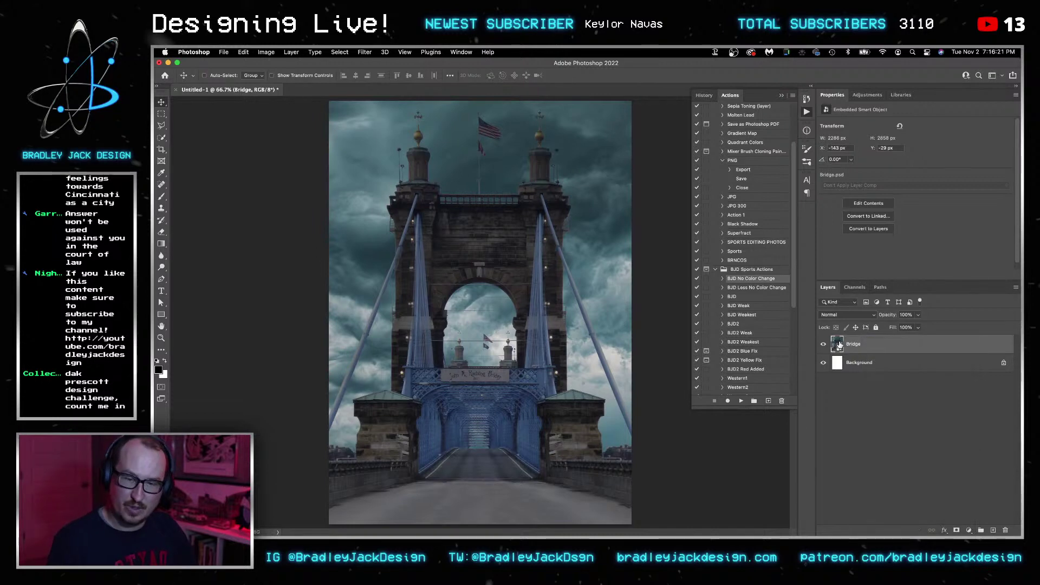
double_click(839, 347)
left_click(838, 413)
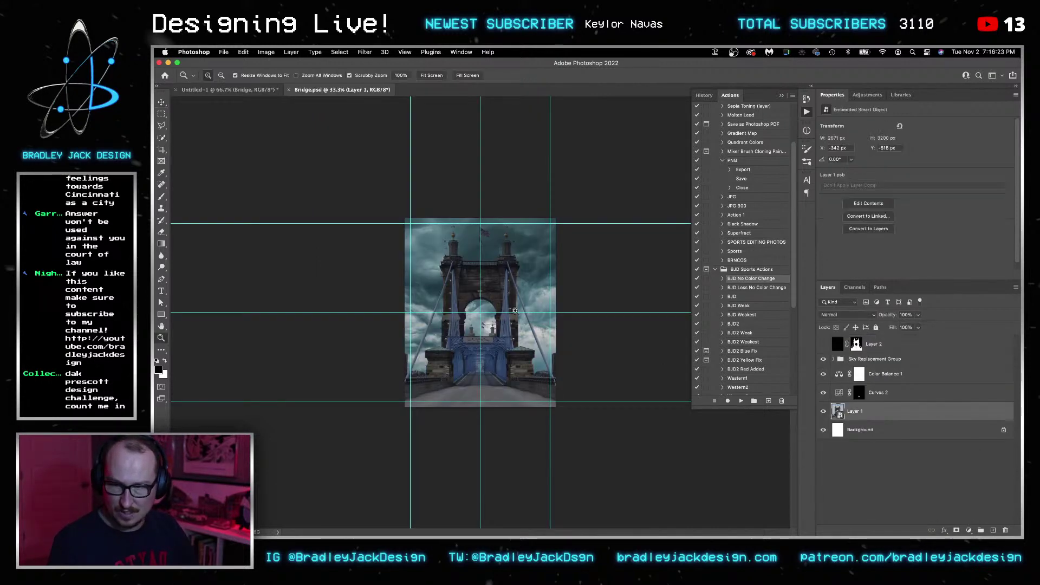
key("z")
key("super+equal")
key("super+equal")
key("super+equal")
double_click(839, 413)
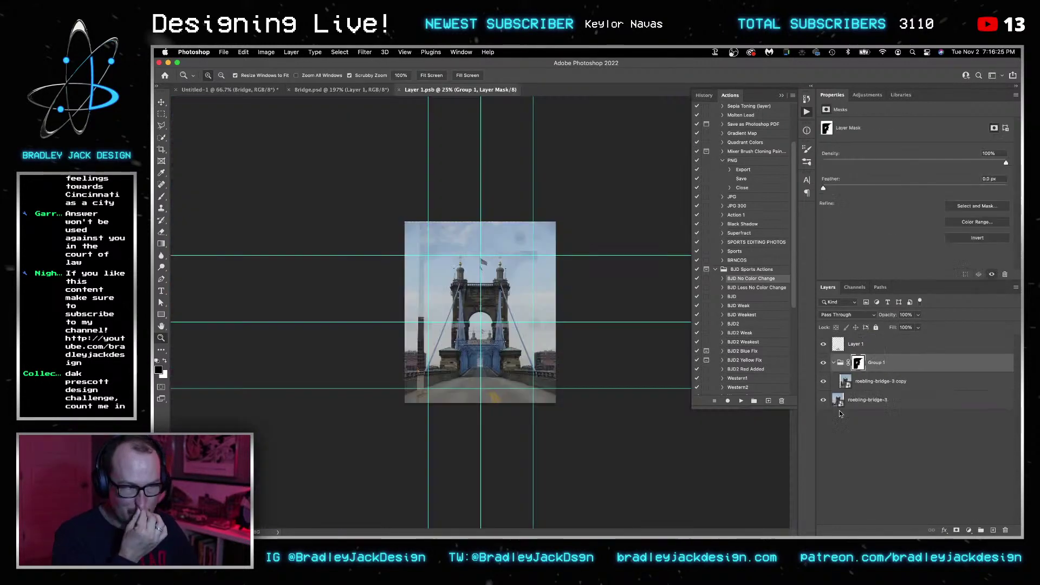
Paint black on the Group 1 mask over the lamps and stonework beside the cables on both sides of the arch.
mouse_move(540, 316)
left_mouse_down()
mouse_move(570, 312)
mouse_move(529, 393)
mouse_move(534, 501)
left_mouse_up()
key("b")
scroll(537, 498, "down", 5)
mouse_move(524, 390)
left_mouse_down()
mouse_move(536, 476)
mouse_move(536, 452)
left_mouse_up()
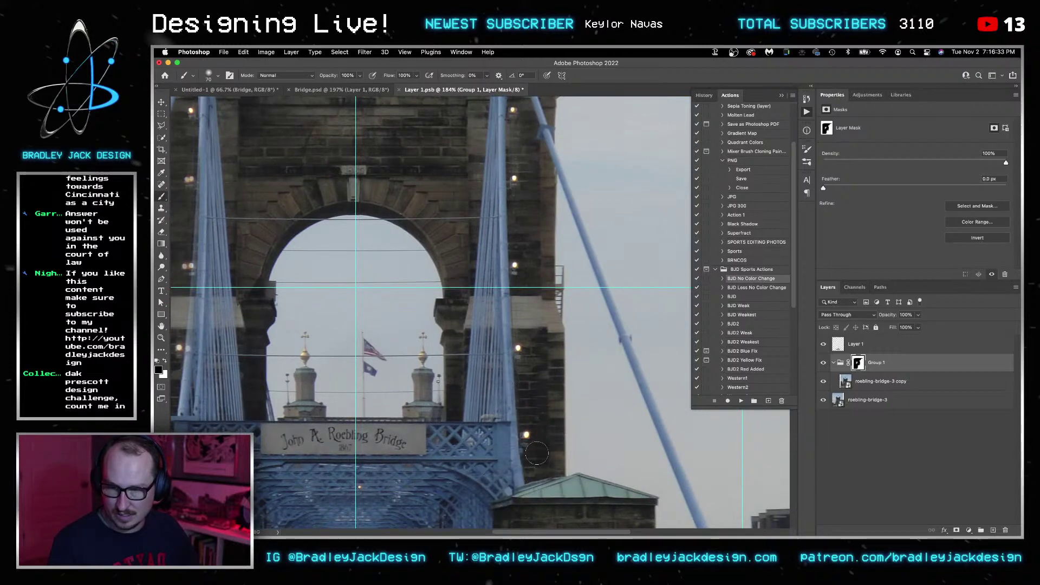
left_click_drag(421, 379, 517, 382)
mouse_move(406, 337)
left_mouse_down()
mouse_move(398, 433)
mouse_move(416, 260)
mouse_move(410, 192)
left_mouse_up()
mouse_move(422, 287)
left_mouse_down()
mouse_move(427, 307)
mouse_move(510, 224)
mouse_move(531, 225)
mouse_move(469, 328)
left_mouse_up()
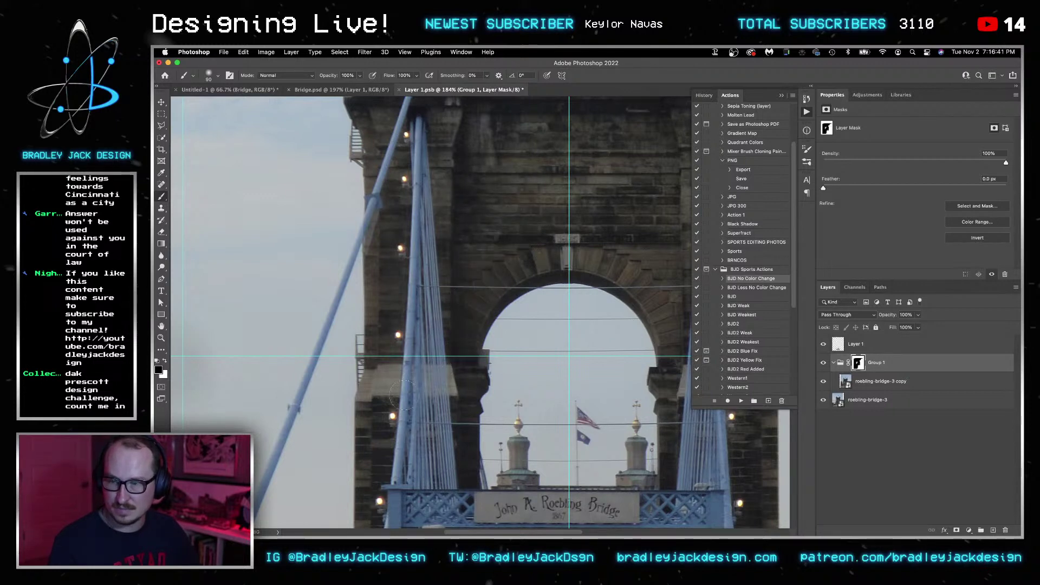
Save the Layer 1 and Bridge smart objects, and return to the card composition.
key("super+s")
key("v")
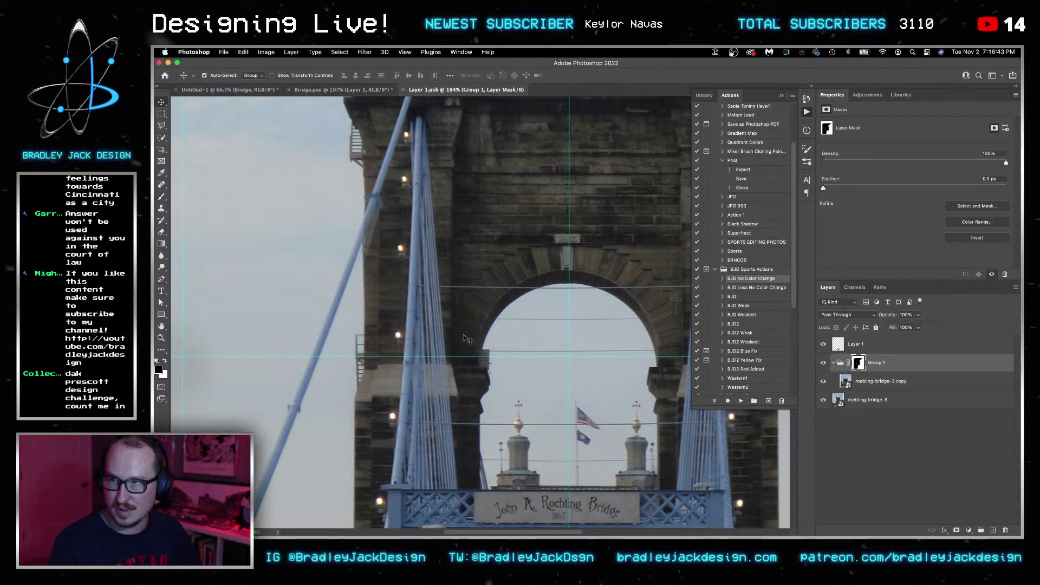
key("ctrl+shift+Tab")
left_click_drag(551, 342, 584, 334)
key("super+s")
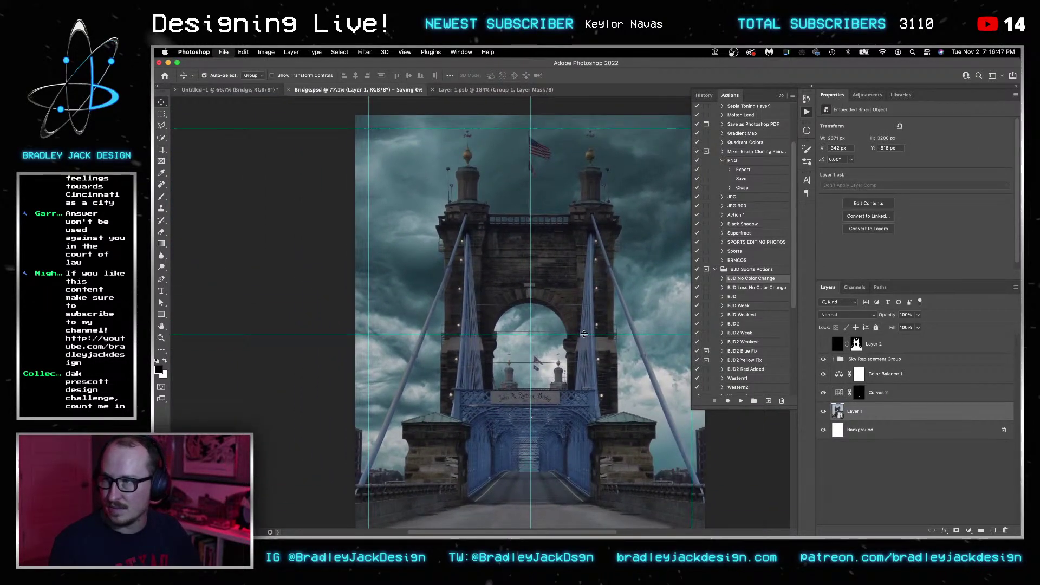
key("ctrl+shift+Tab")
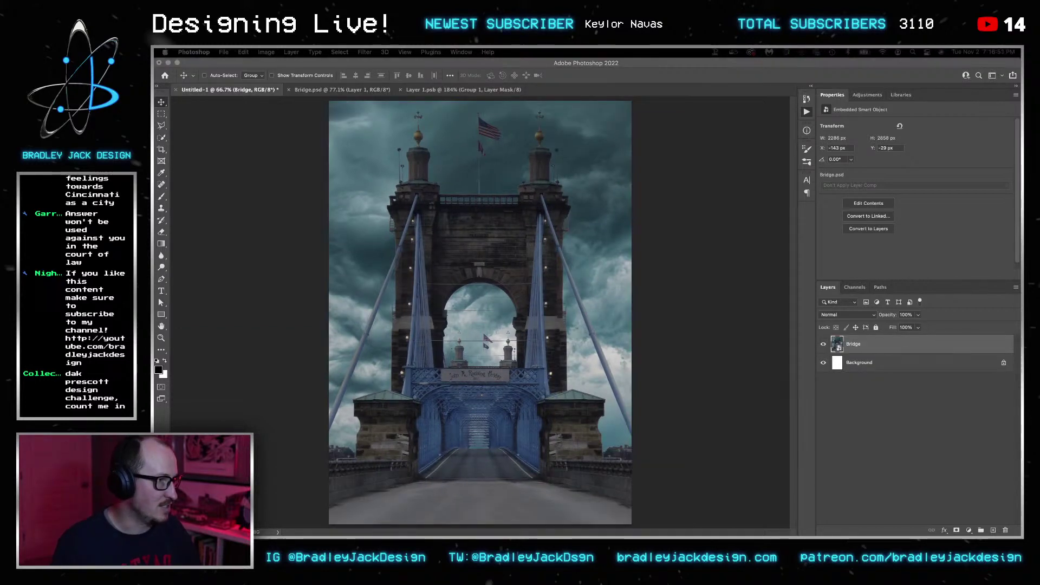
Place the running player holding up the football on the bridge roadway and run the BJD2 Yellow Fix action on him.
left_click_drag(558, 348, 535, 441)
left_click(751, 360)
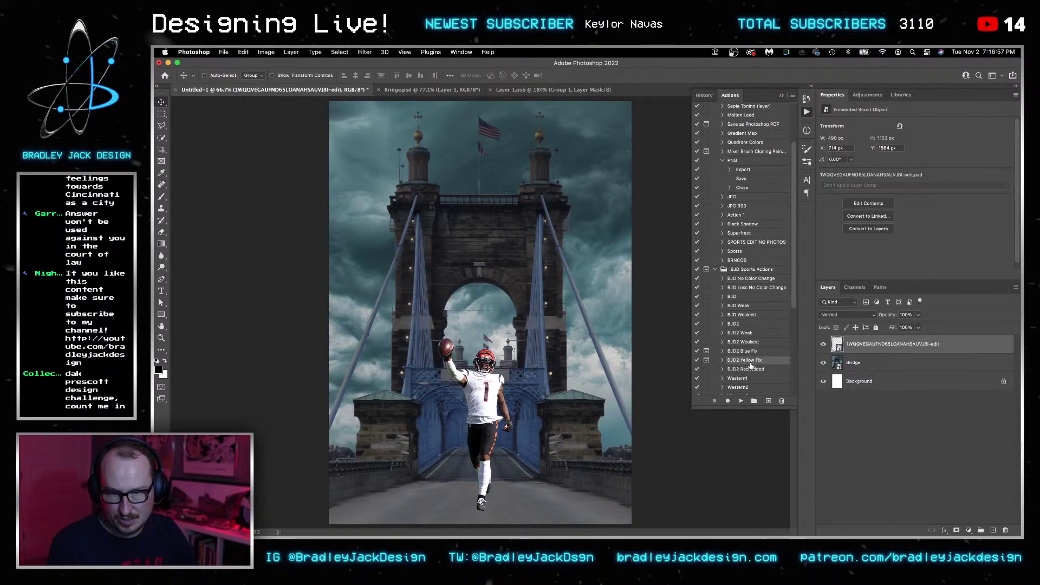
left_click(741, 401)
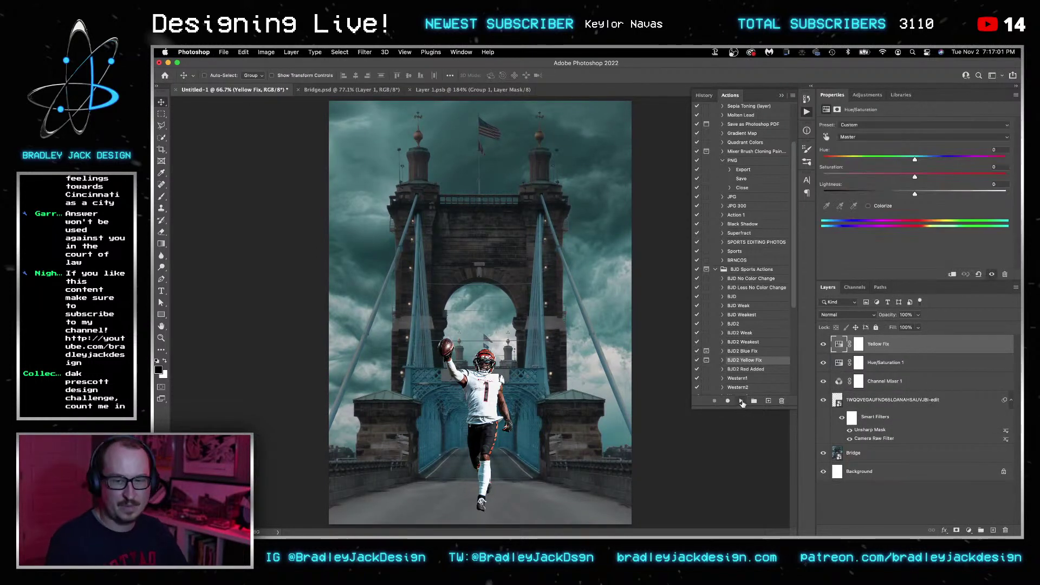
Duplicate the player above the adjustment layers, clip the copy and adjustments to the original player, and set the copy's blend mode to Color.
left_click_drag(894, 399, 850, 338)
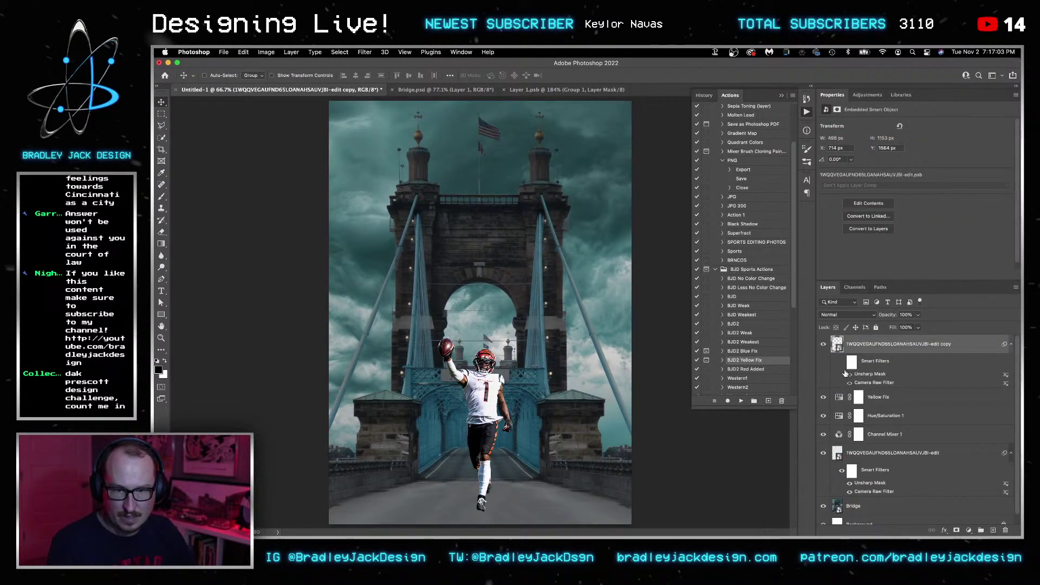
left_click(875, 434, "shift")
right_click(876, 434)
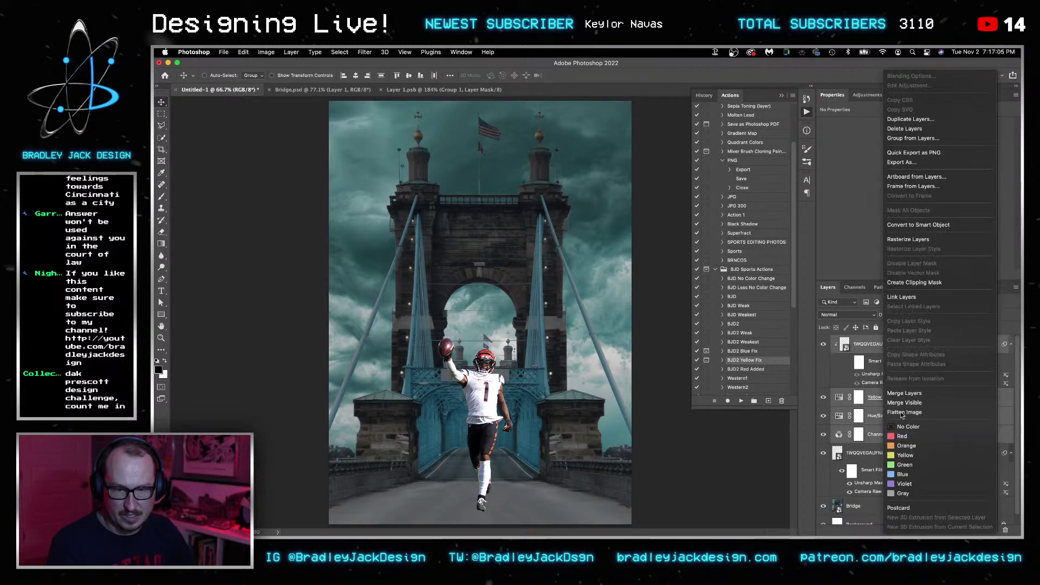
left_click(914, 282)
left_click(866, 349)
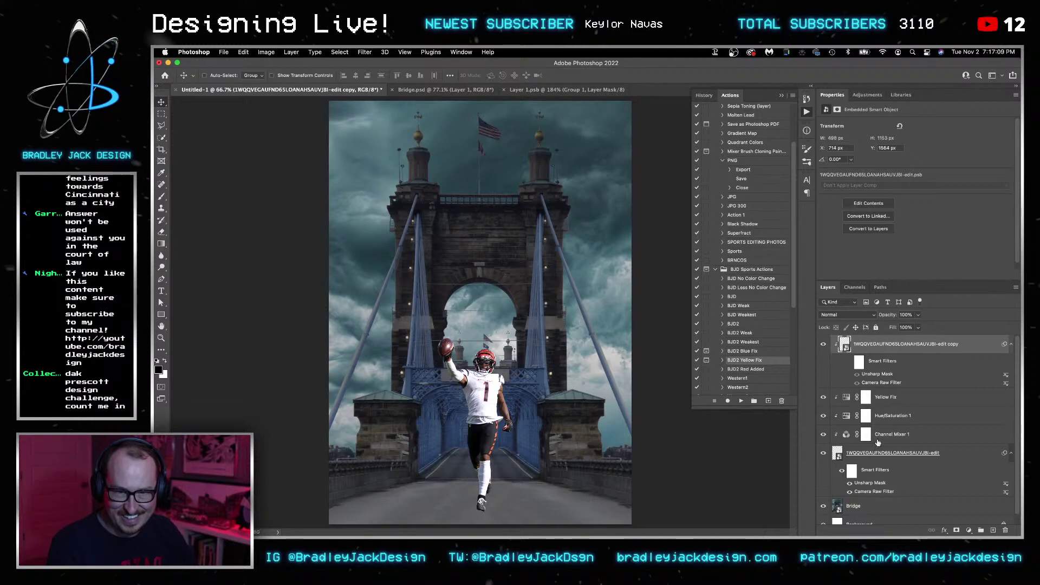
key("alt+shift+c")
Add a Selective Color adjustment clipped to the player, setting the Reds to Cyan -21 and Yellow +13.
left_click(868, 94)
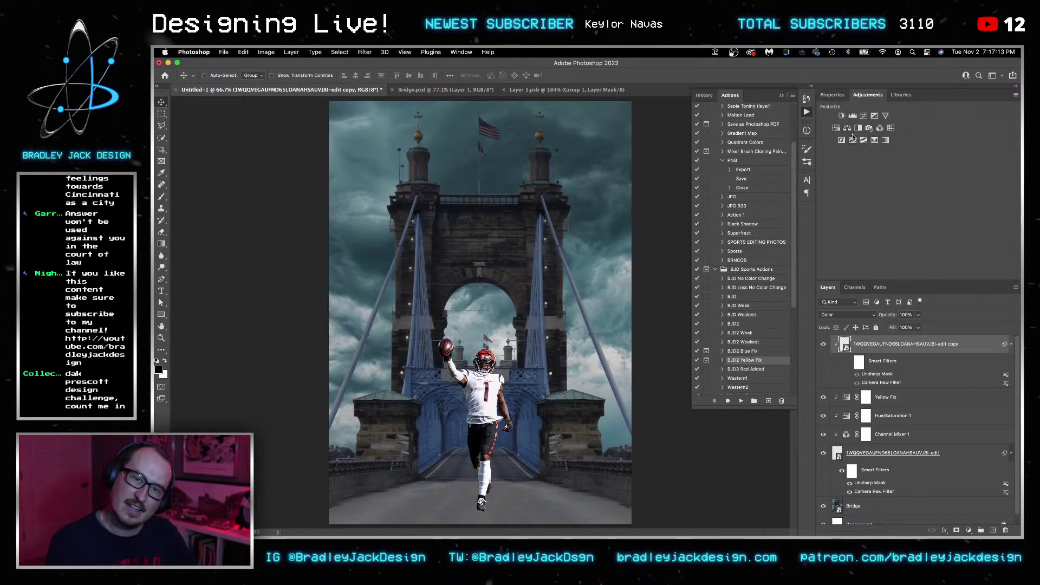
left_click(877, 142)
left_click_drag(881, 149, 895, 153)
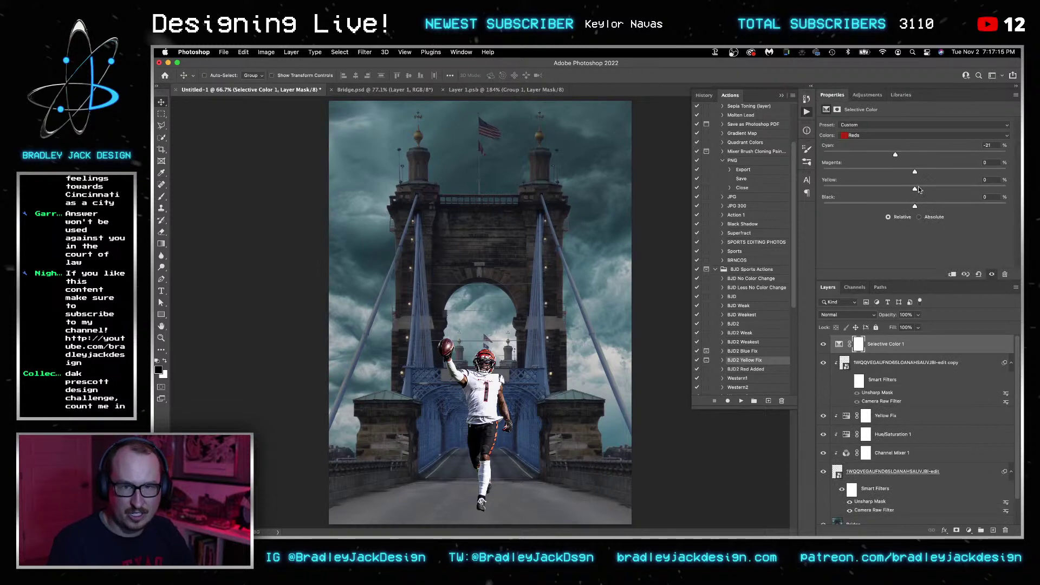
left_click_drag(924, 188, 926, 188)
left_click(863, 352, "alt")
Edit the original player's Camera Raw filter, setting Contrast to +20 and Highlights to -20 and lowering Clarity.
left_click(869, 478)
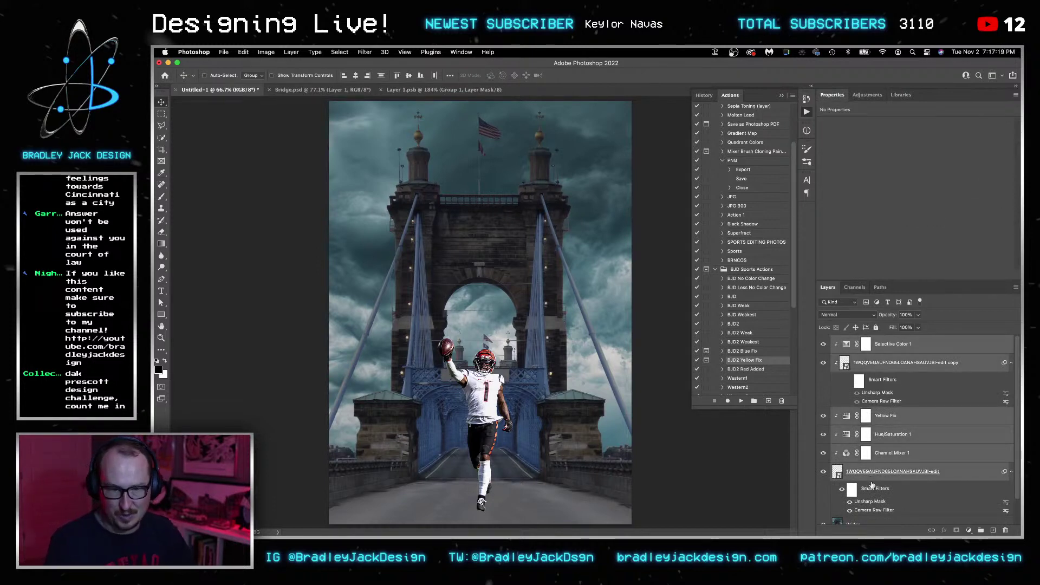
double_click(874, 509)
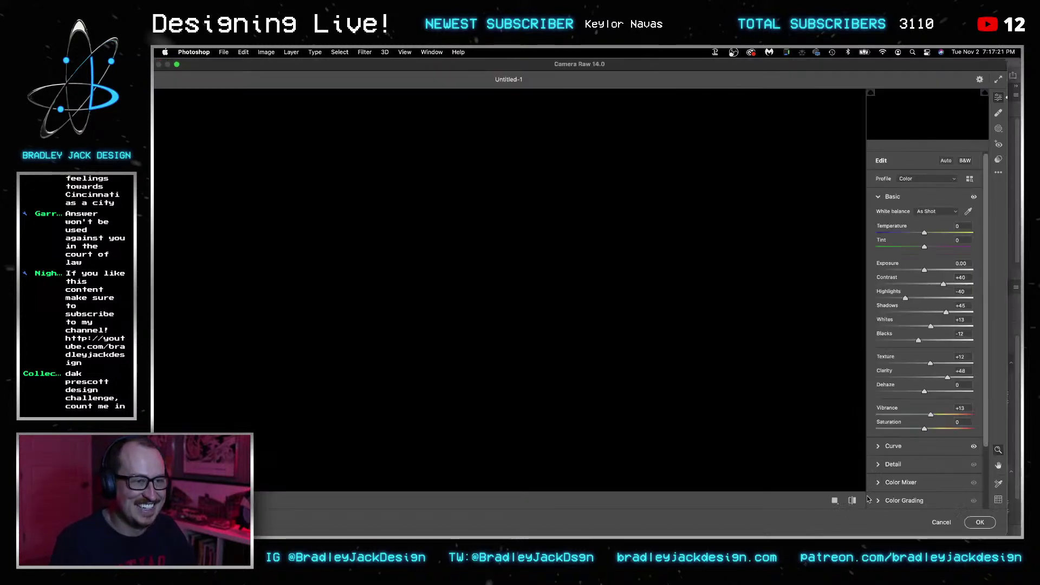
type("20")
key("Tab")
type("-20")
key("Tab")
key("Tab")
key("Tab")
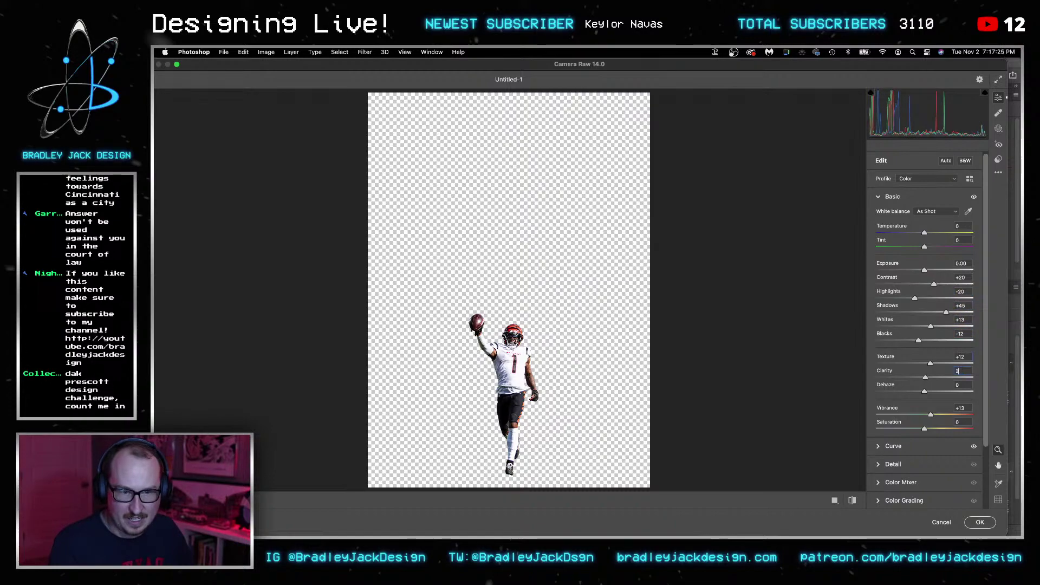
key("Return")
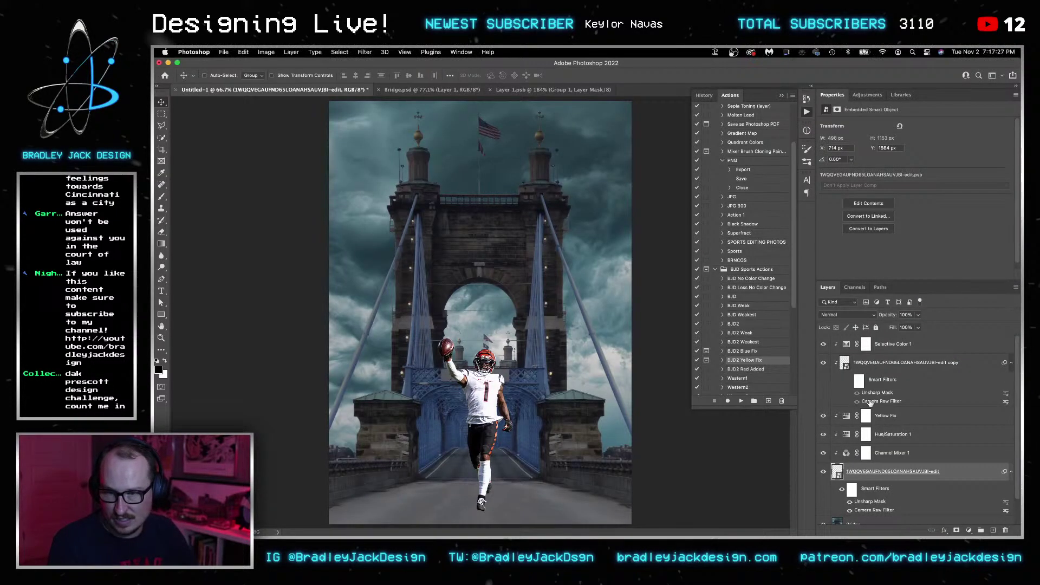
Add a clipped Curves adjustment above Selective Color, raise its midtones, and restrict it through Blend If on the underlying layer.
left_click(878, 350)
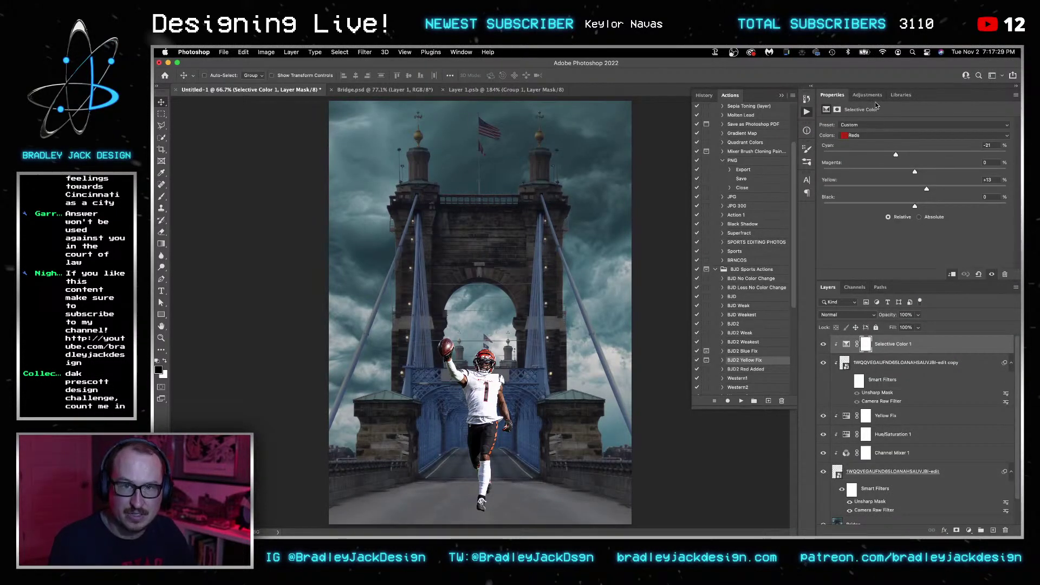
left_click(869, 96)
left_click(863, 116)
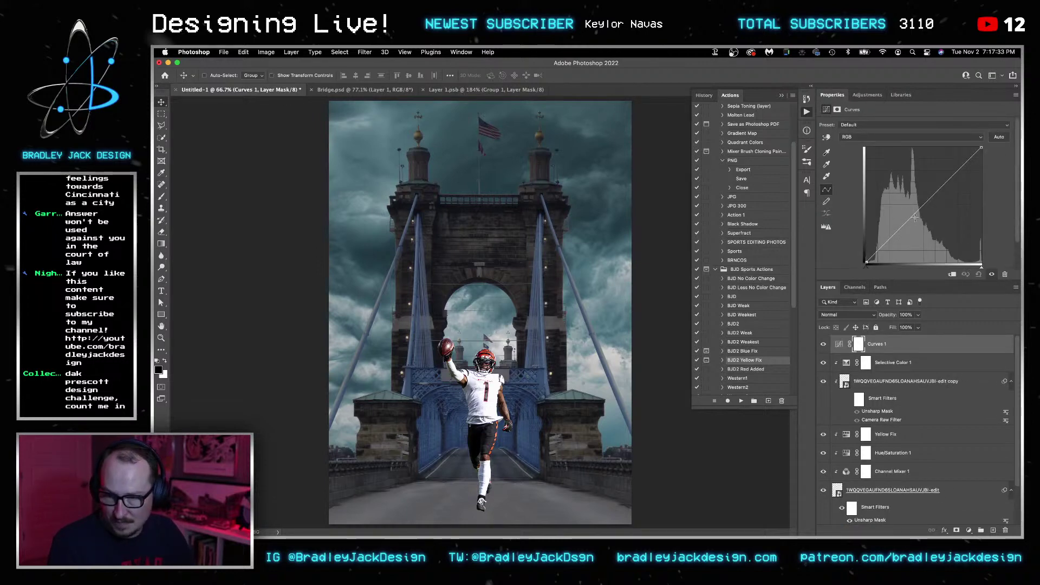
left_click_drag(914, 211, 910, 203)
double_click(879, 349)
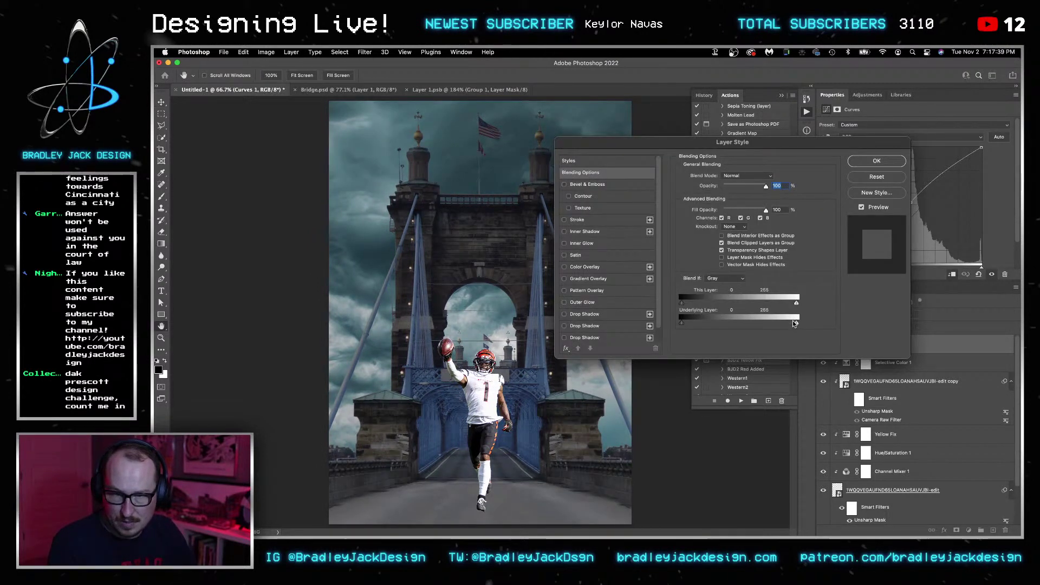
key("Escape")
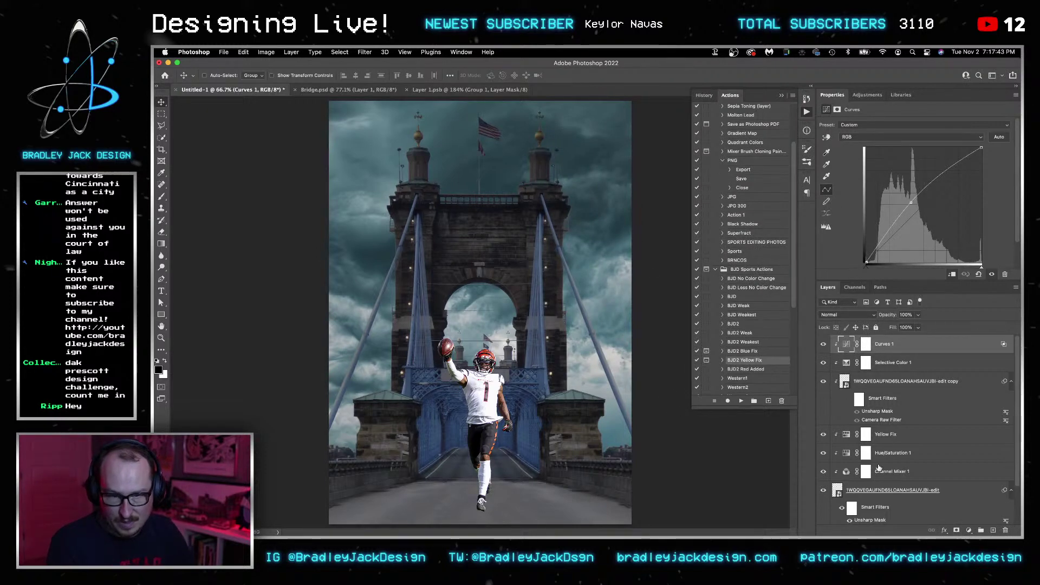
Create a layer above Bridge, stamp the Foot Shadow brush at 900 px in black, and place the shadow beneath the player.
left_click(878, 490)
scroll(875, 485, "down", 3)
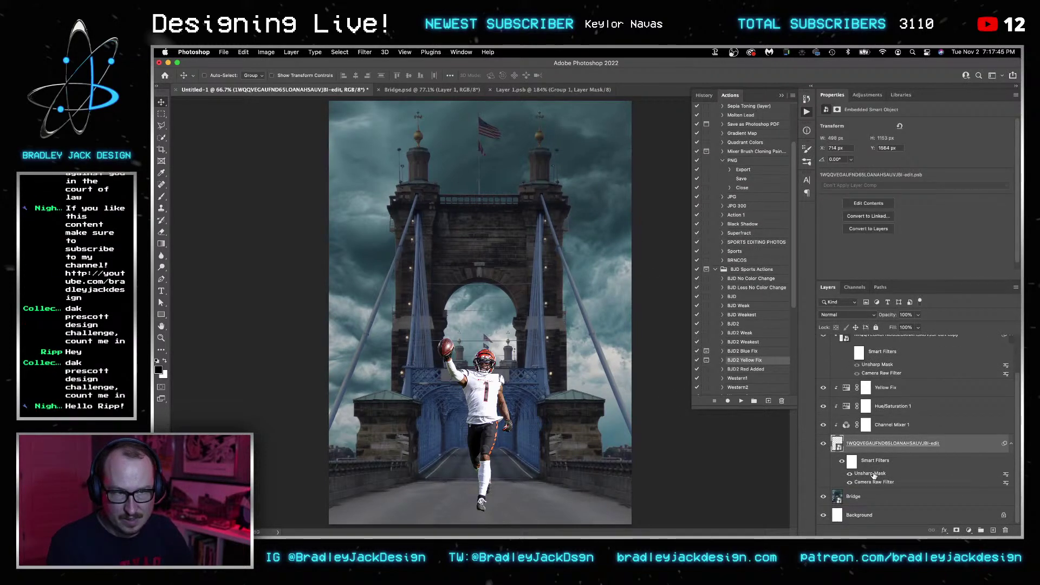
left_click(875, 495)
key("super+shift+alt+n")
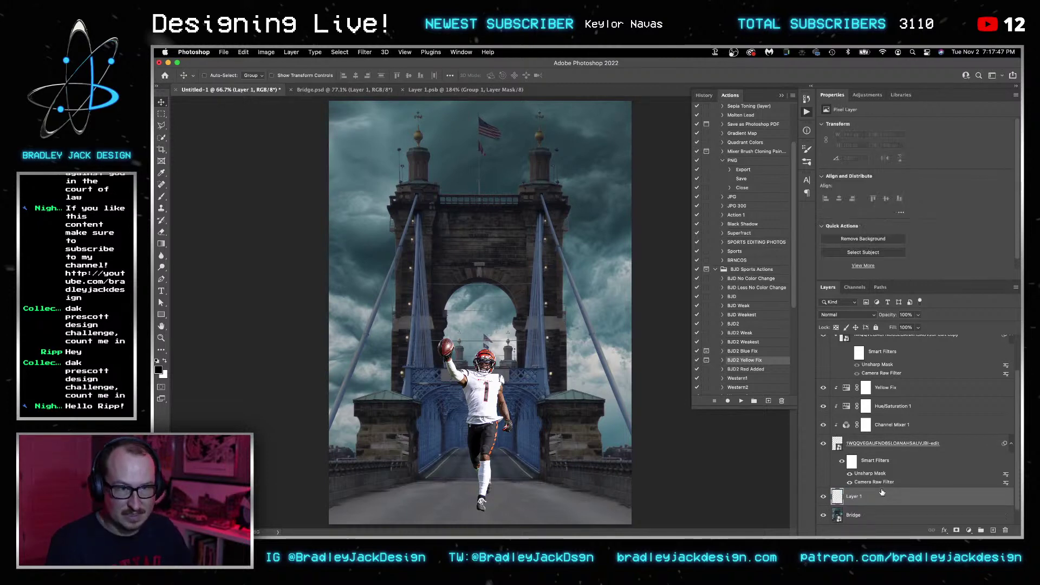
key("b")
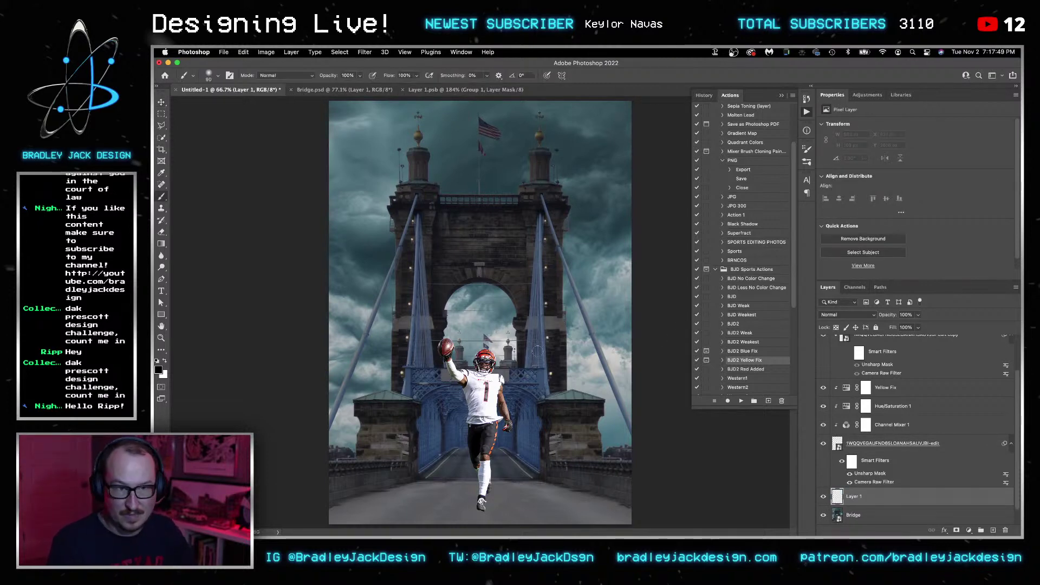
right_click(514, 418)
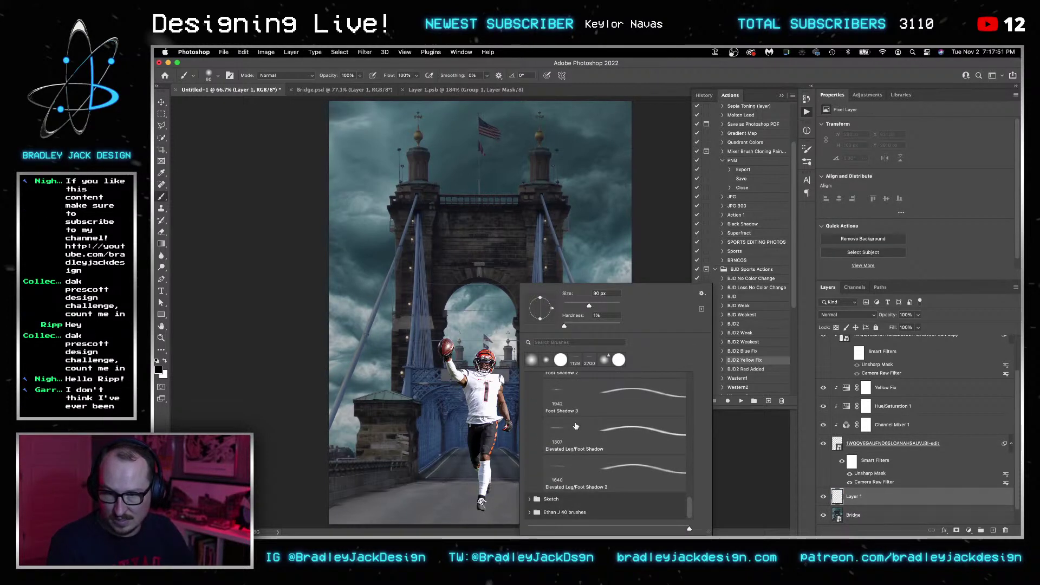
scroll(584, 443, "up", 5)
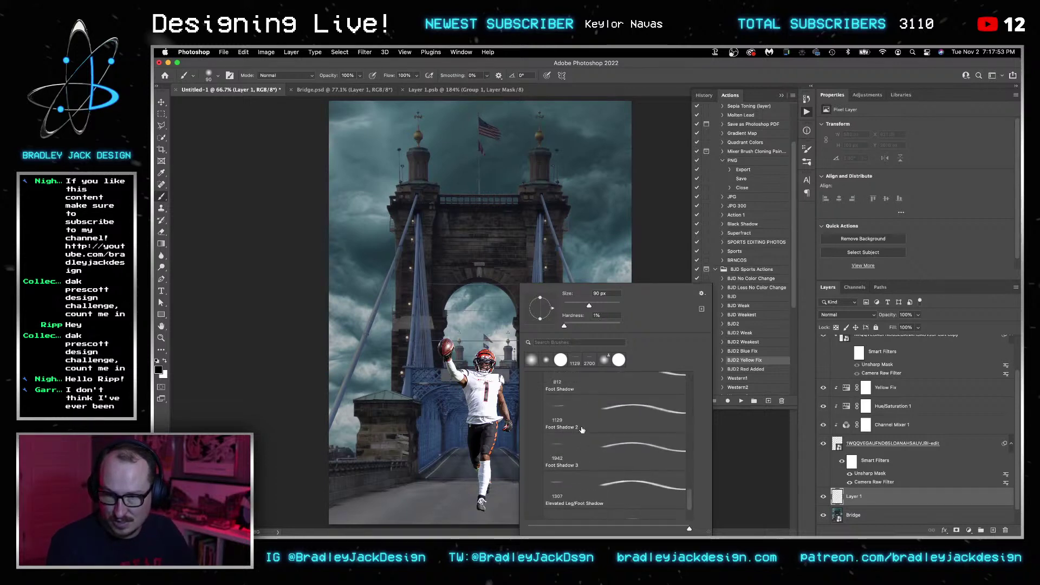
scroll(577, 445, "down", 2)
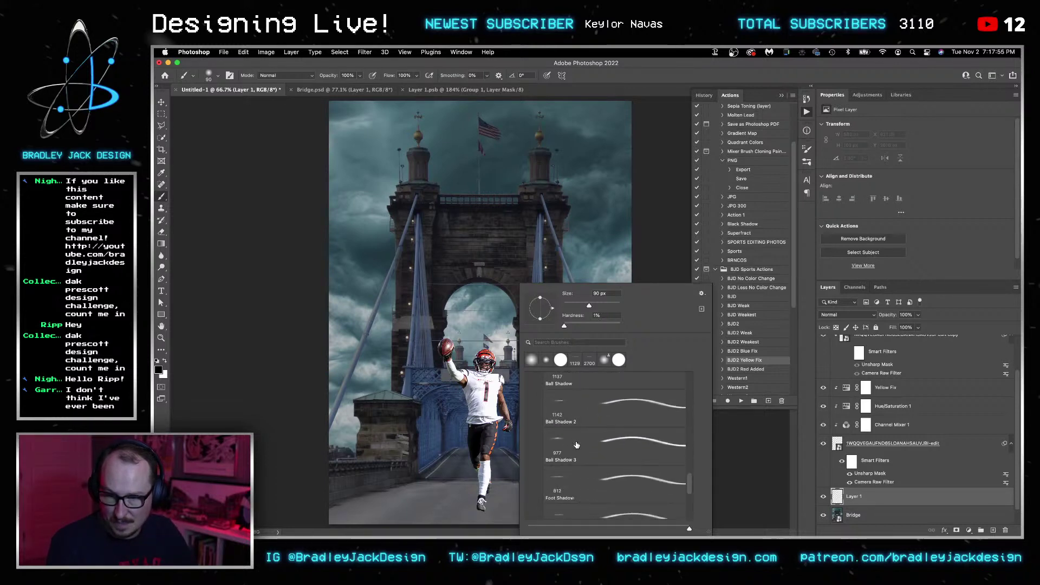
left_click(582, 460)
key("Return")
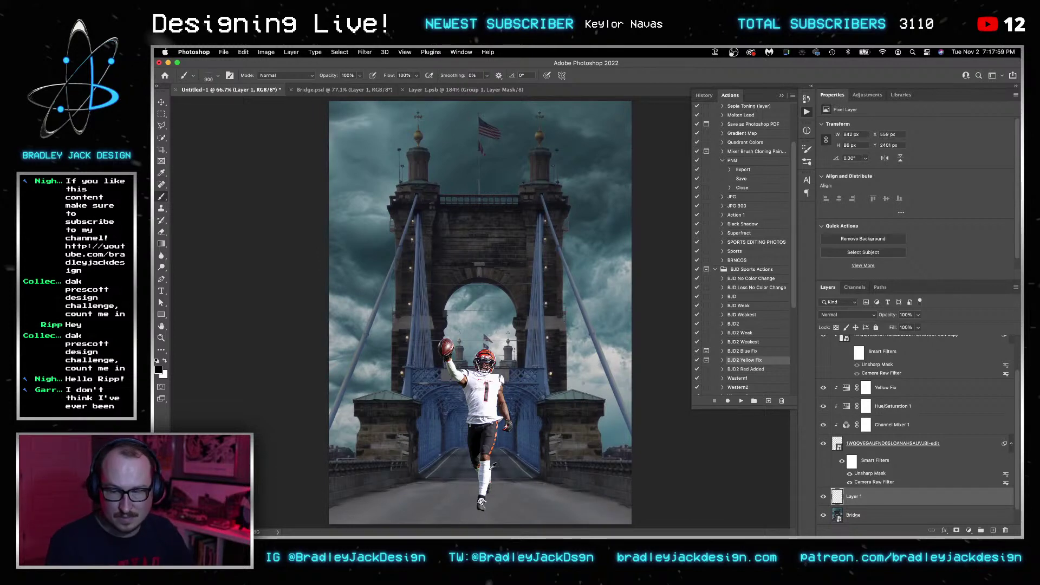
scroll(496, 446, "up", 5)
key("v")
mouse_move(508, 239)
left_mouse_down()
mouse_move(520, 354)
mouse_move(510, 368)
left_mouse_up()
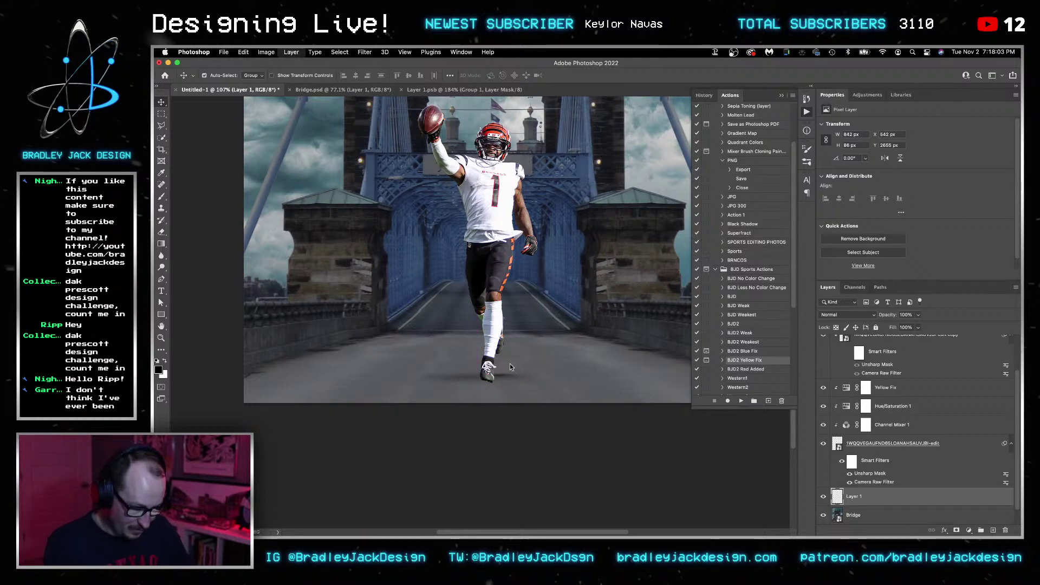
Create another layer above the first shadow and stamp the Foot Shadow 2 brush near the planted foot.
key("super+shift+alt+n")
key("b")
right_click(497, 328)
scroll(548, 457, "down", 2)
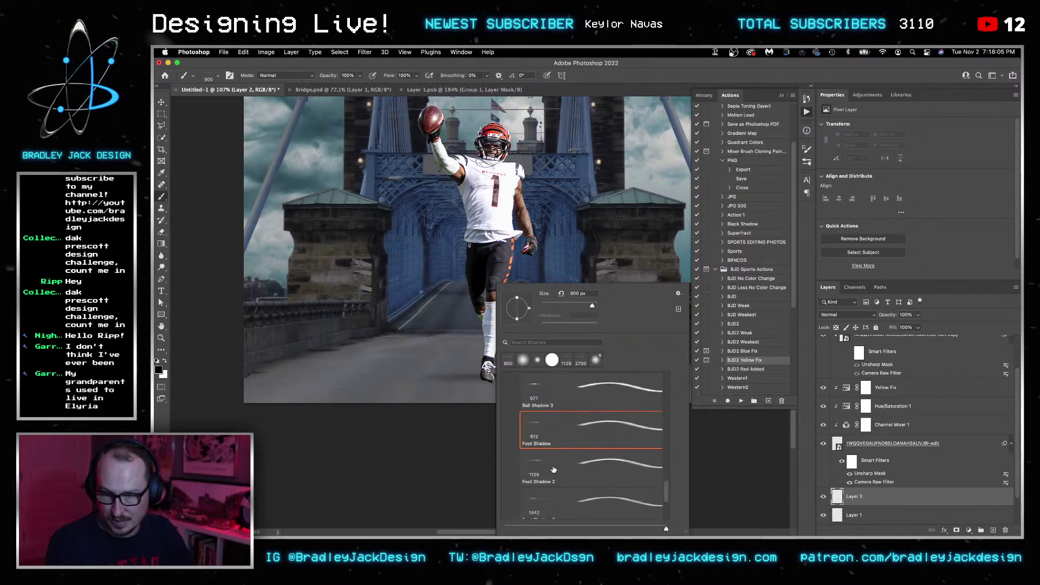
double_click(555, 476)
left_click(499, 362)
Move the second shadow under the planted foot and scale it down to about 1217 px wide.
key("super+t")
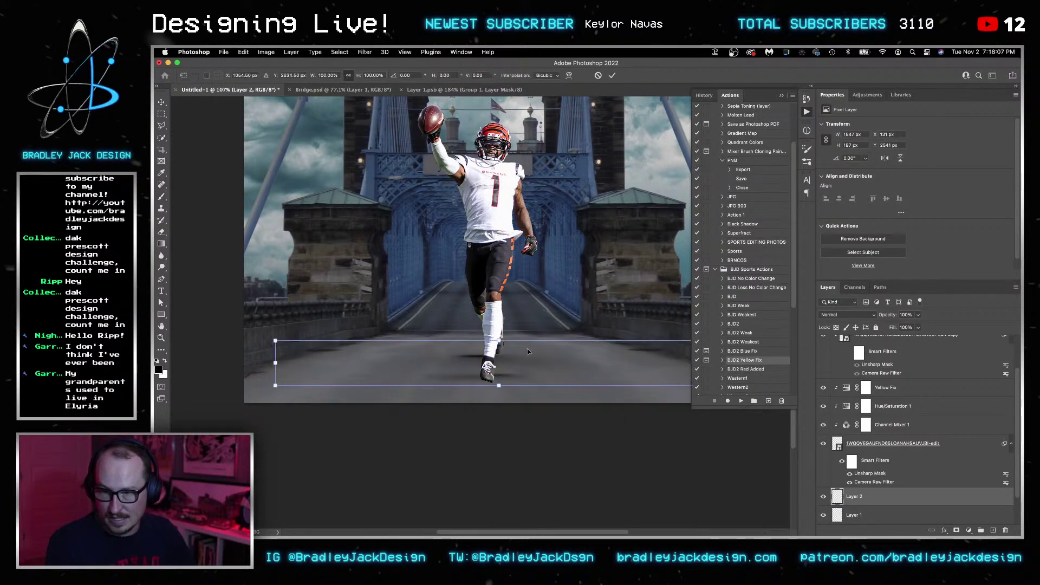
left_click_drag(557, 364, 464, 397)
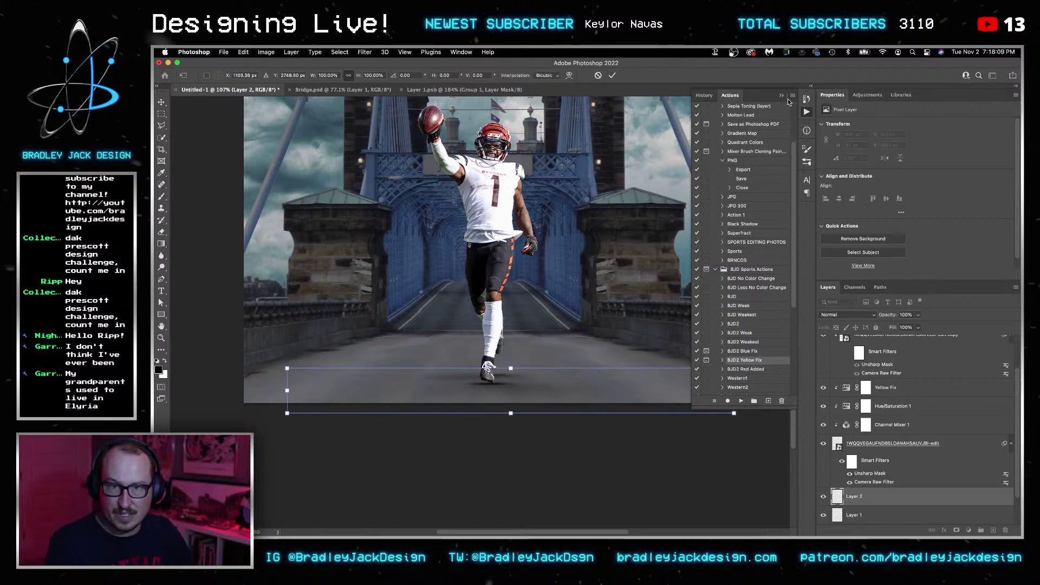
key("alt+F9")
left_click_drag(733, 413, 658, 398)
key("Return")
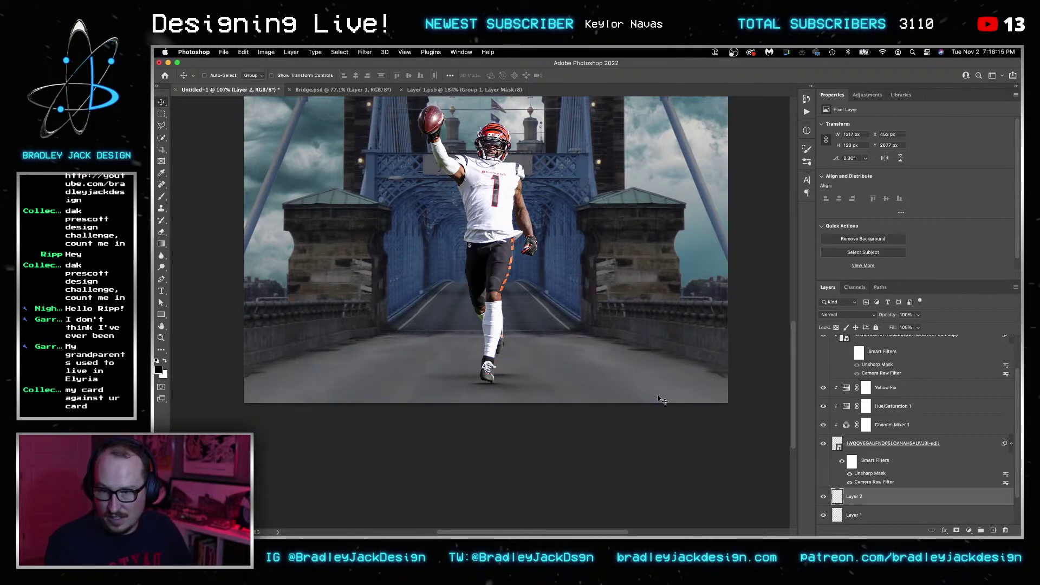
key("Right")
Group the two foot shadow layers and name the group Shadows.
left_click(866, 515)
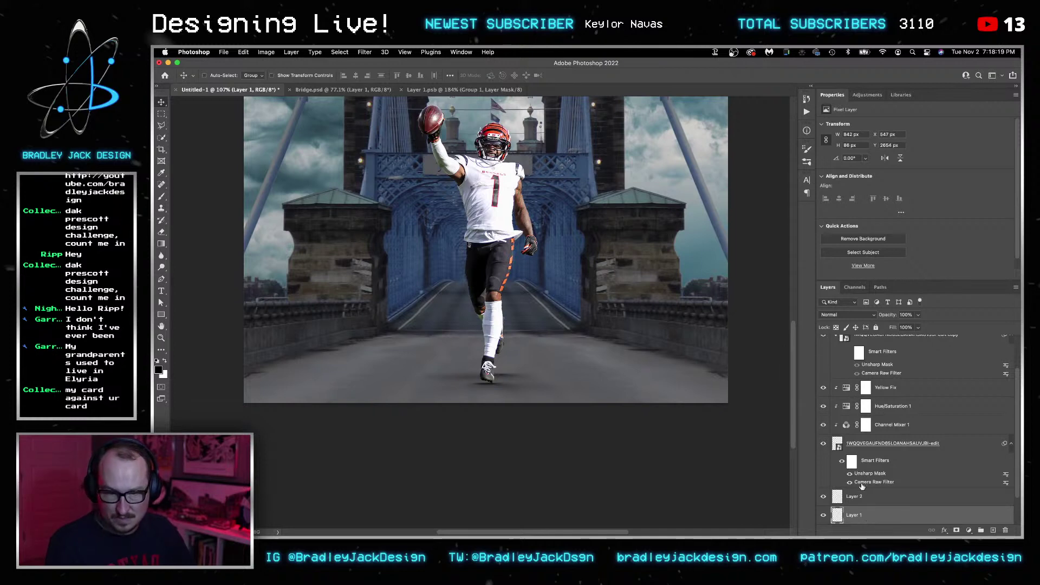
left_click(861, 497, "shift")
key("super+g")
double_click(859, 493)
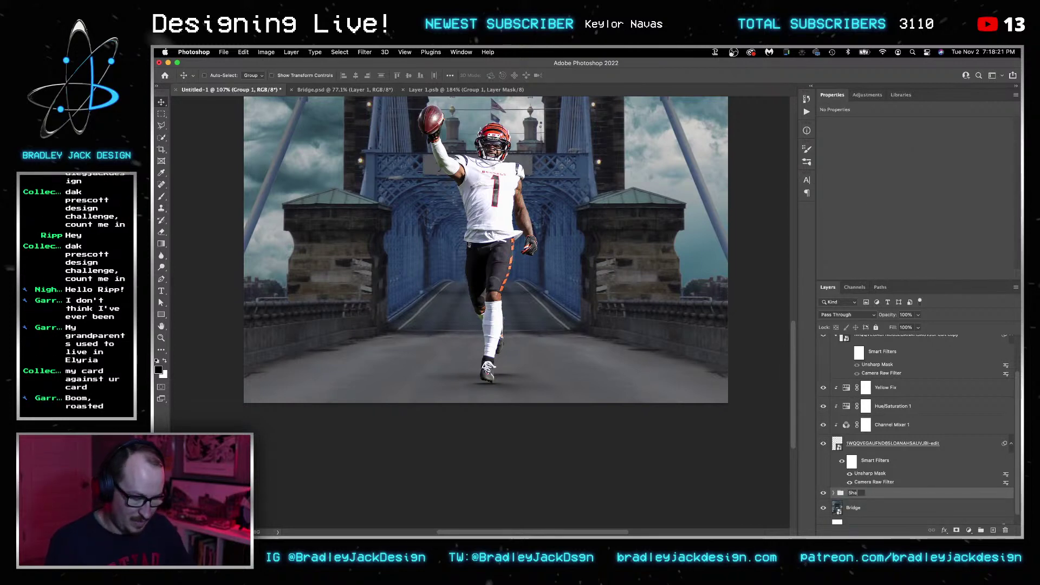
key("Return")
Group the player layer with its copy and all clipped adjustments, and name the group Jamarr.
left_click(867, 454)
scroll(872, 447, "up", 2)
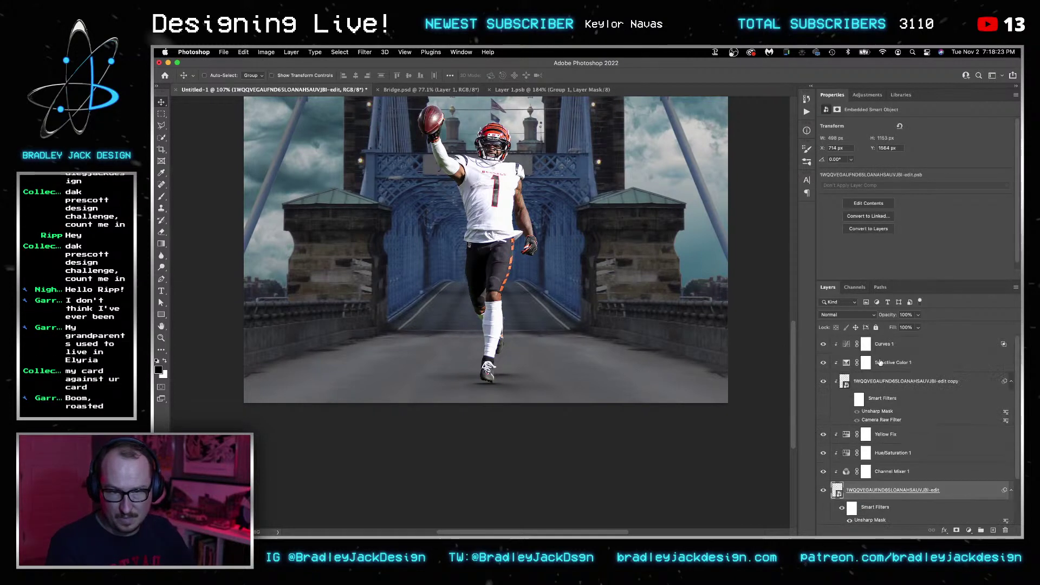
left_click(893, 345, "shift")
key("super+g")
type("Jamarr")
key("Return")
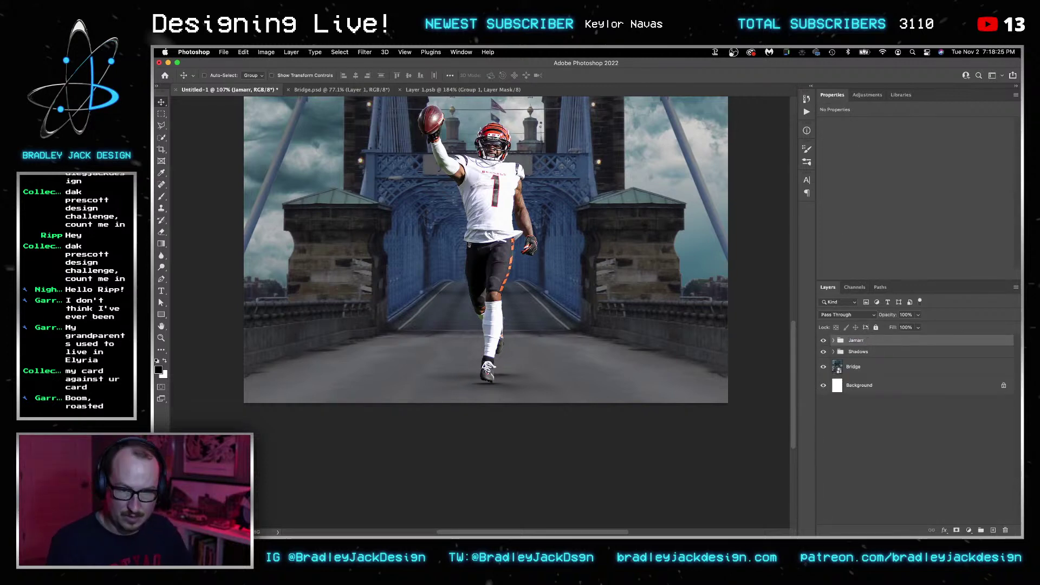
Add a clipped Hue/Saturation adjustment above Curves 1, extend its Greens range with a sample from the player's sleeve, and set Saturation to -100.
left_click(833, 340)
left_click(853, 355)
left_click(866, 93)
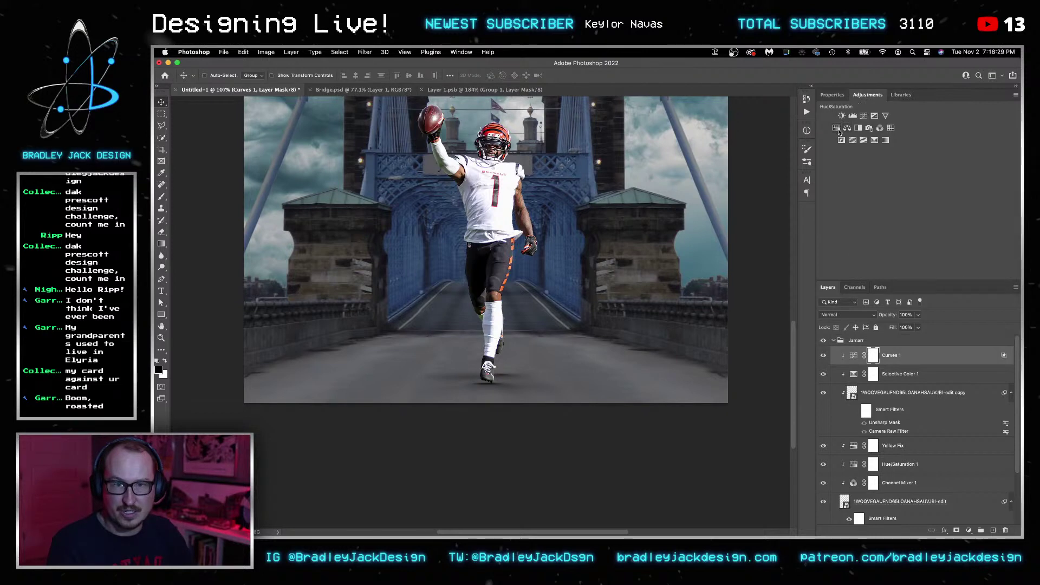
left_click(847, 123)
left_click(853, 137)
left_click(850, 162)
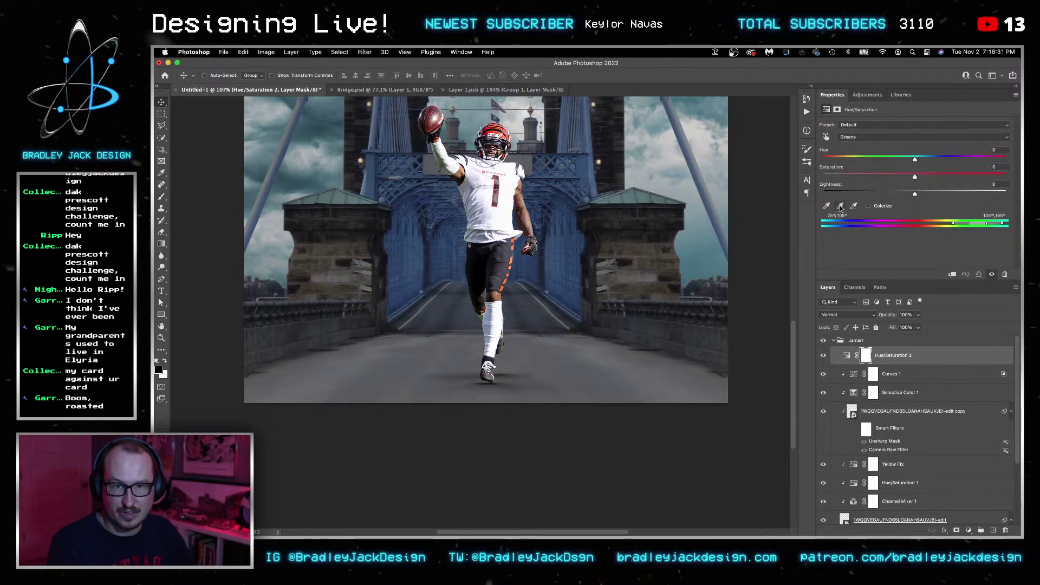
left_click(444, 160, "shift")
left_click_drag(849, 176, 797, 177)
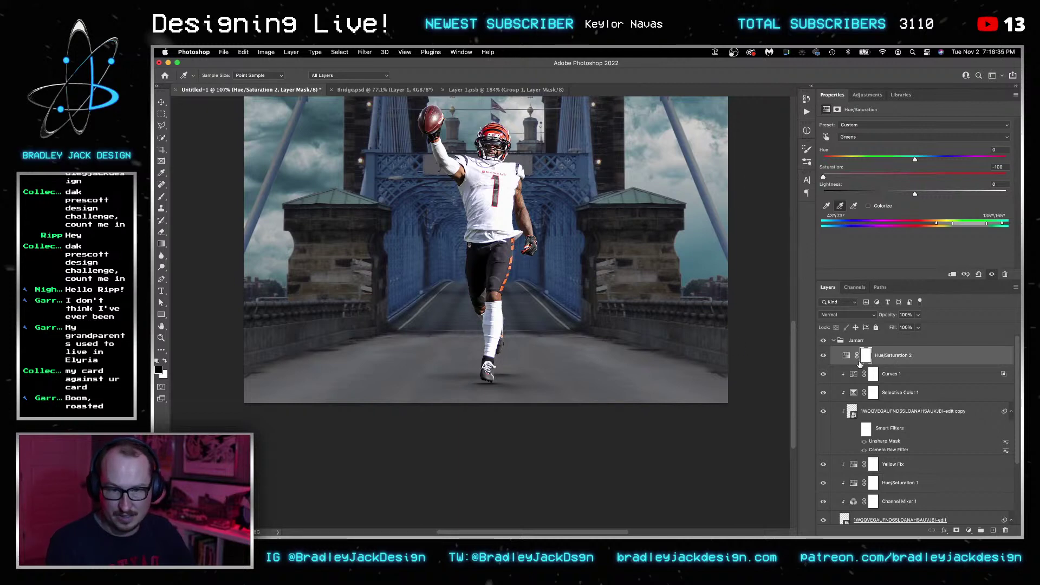
key("super+0")
key("v")
left_click(860, 364, "alt")
Duplicate the Bridge layer and set the copy's blend mode to Color Dodge.
left_click(872, 95)
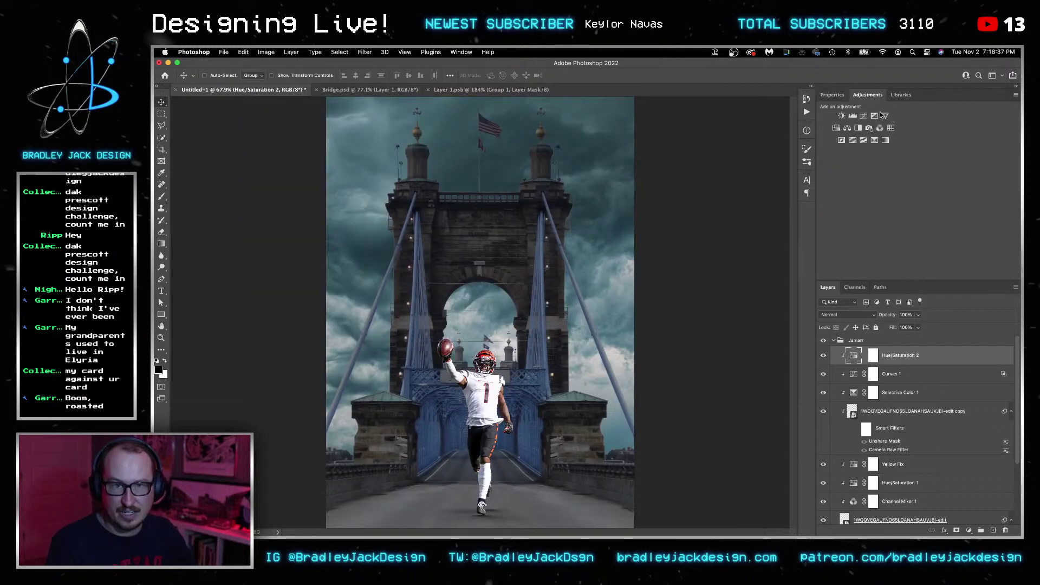
scroll(910, 433, "down", 4)
left_click(861, 515)
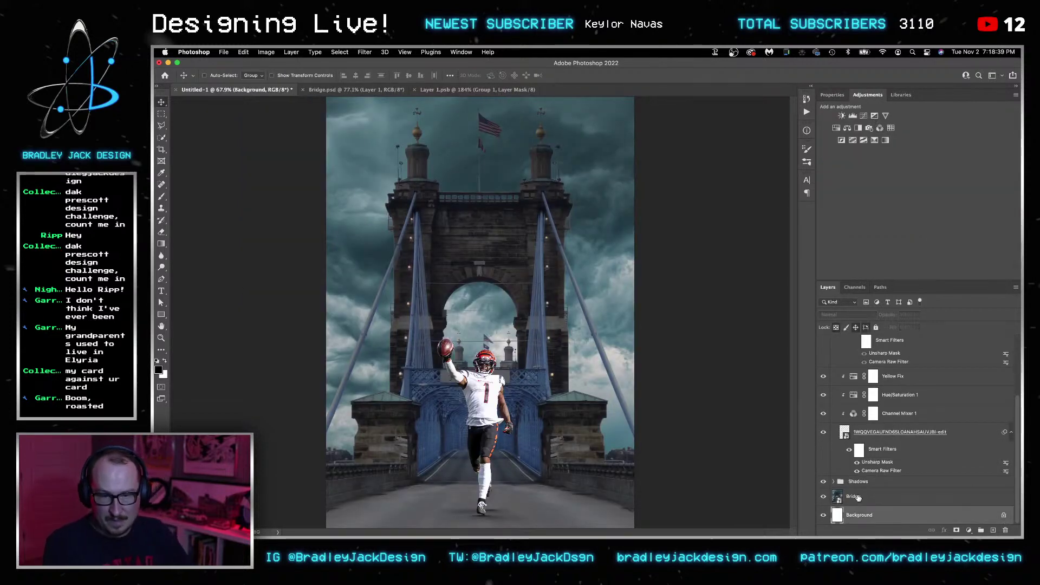
left_click(858, 497)
key("super+j")
key("shift+alt+d")
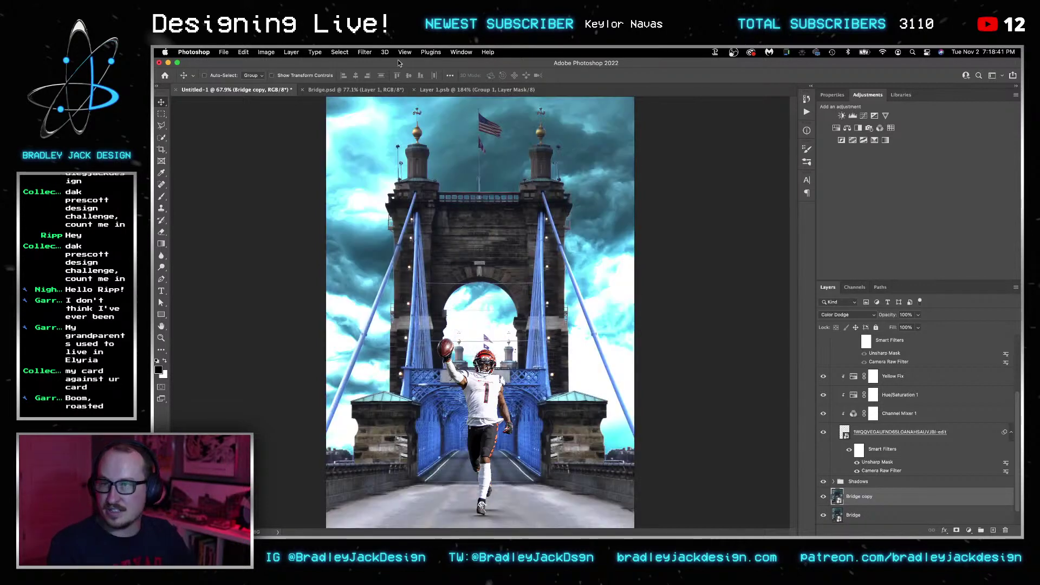
Apply a Gaussian Blur with a 3 px radius to the bridge copy and change its blend mode to Screen.
left_click(366, 52)
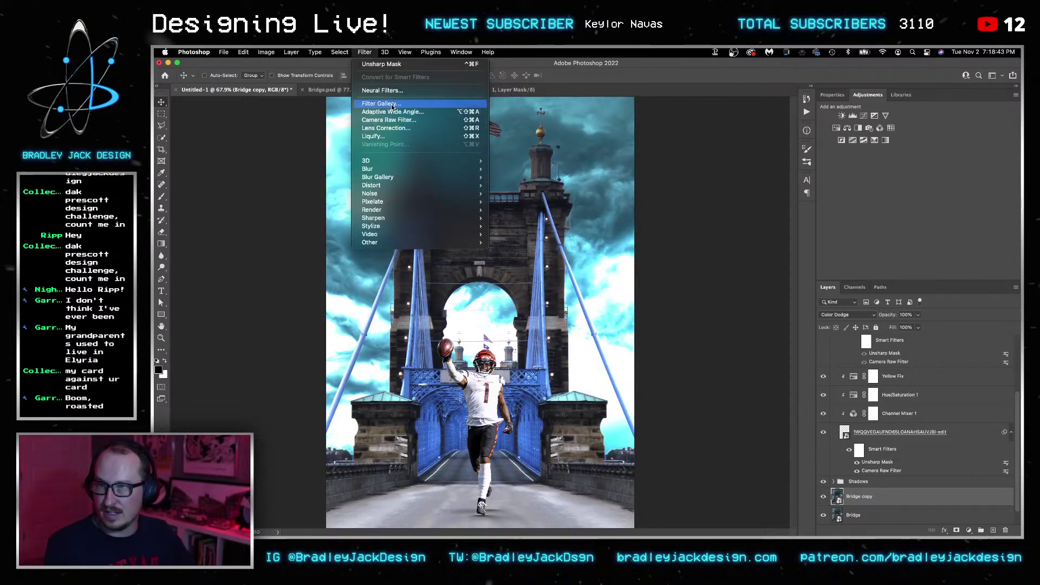
mouse_move(396, 169)
left_click(536, 198)
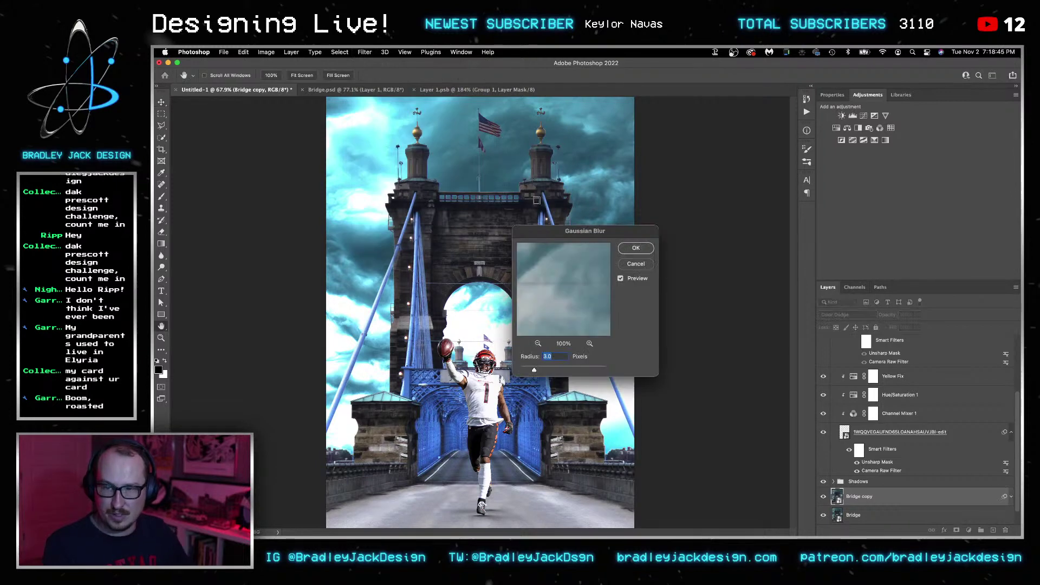
key("Return")
key("shift+alt+s")
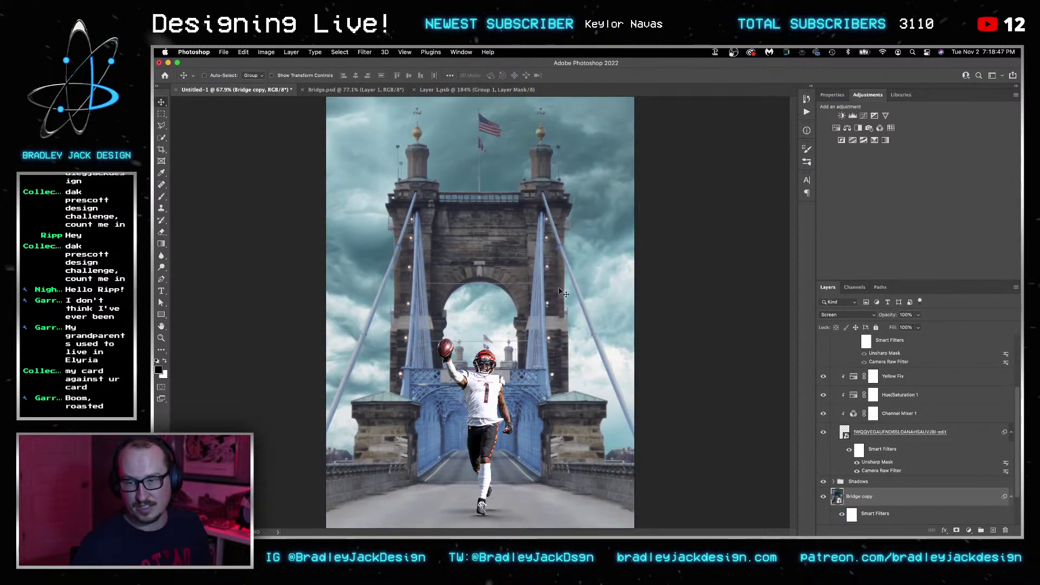
Add a black layer mask to the Bridge copy layer and choose a soft round brush for painting on it.
left_click(956, 530, "alt")
key("b")
scroll(542, 253, "up", 5)
key("bracketleft")
key("bracketleft")
key("bracketleft")
key("bracketleft")
key("bracketleft")
key("bracketleft")
right_click(555, 312)
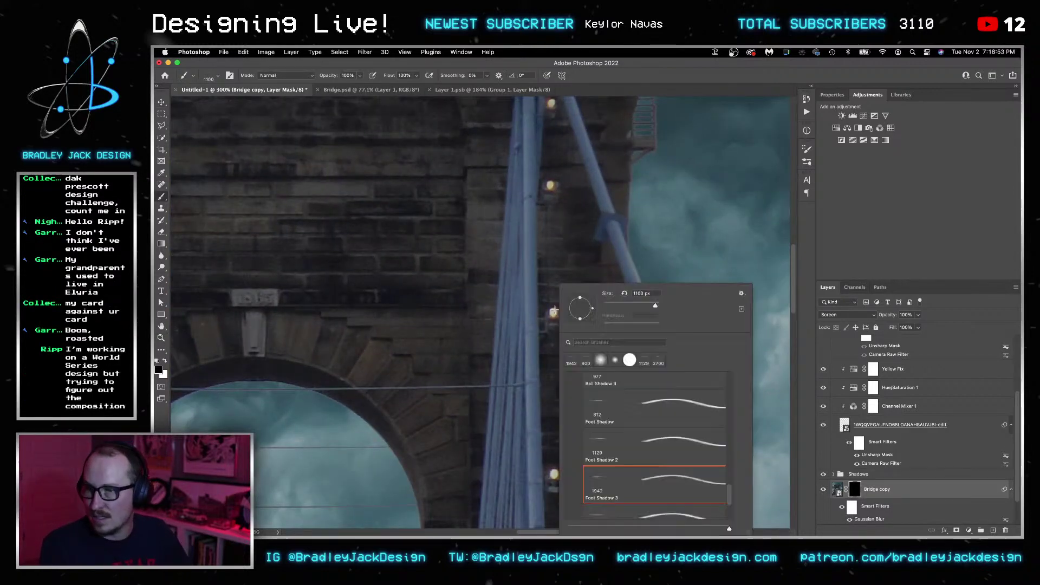
left_click(621, 366)
key("Return")
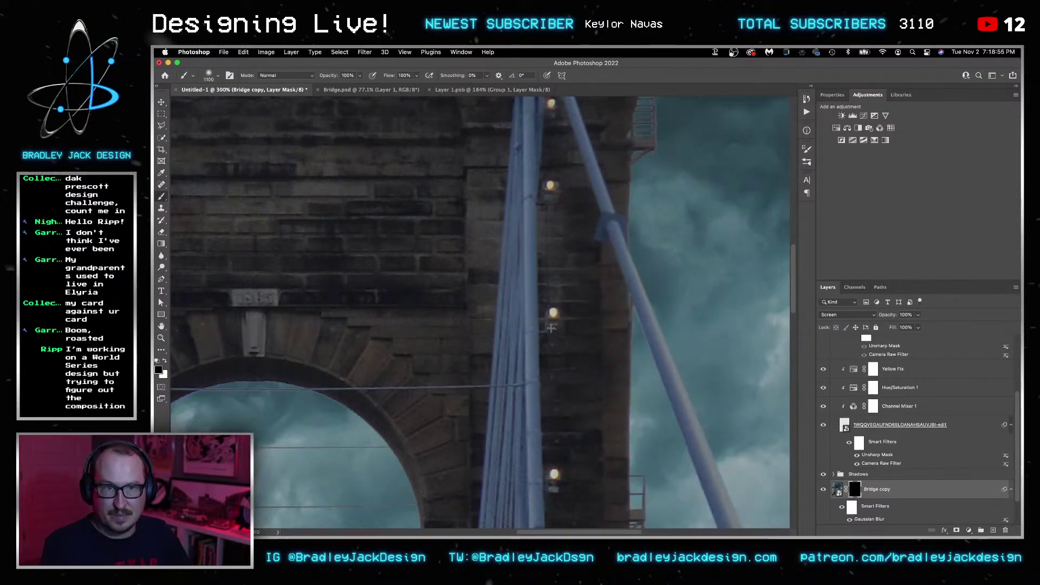
Shrink the brush to lamp size and paint white on the Bridge copy mask over the lamps on the bridge tower's right side.
key("bracketleft")
key("bracketleft")
key("bracketleft")
key("bracketleft")
key("bracketleft")
key("bracketleft")
key("bracketleft")
key("bracketleft")
key("bracketleft")
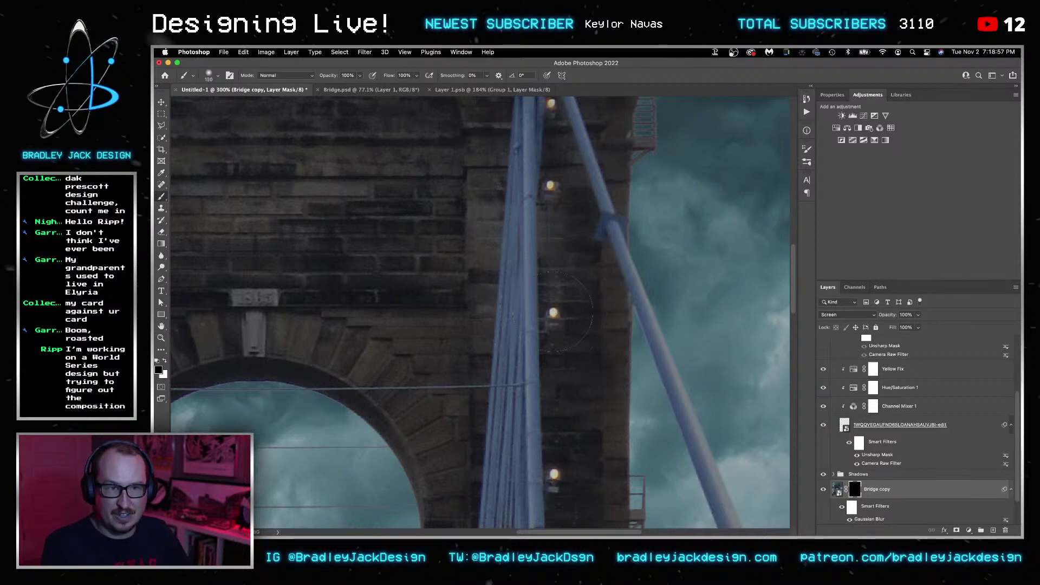
key("bracketleft")
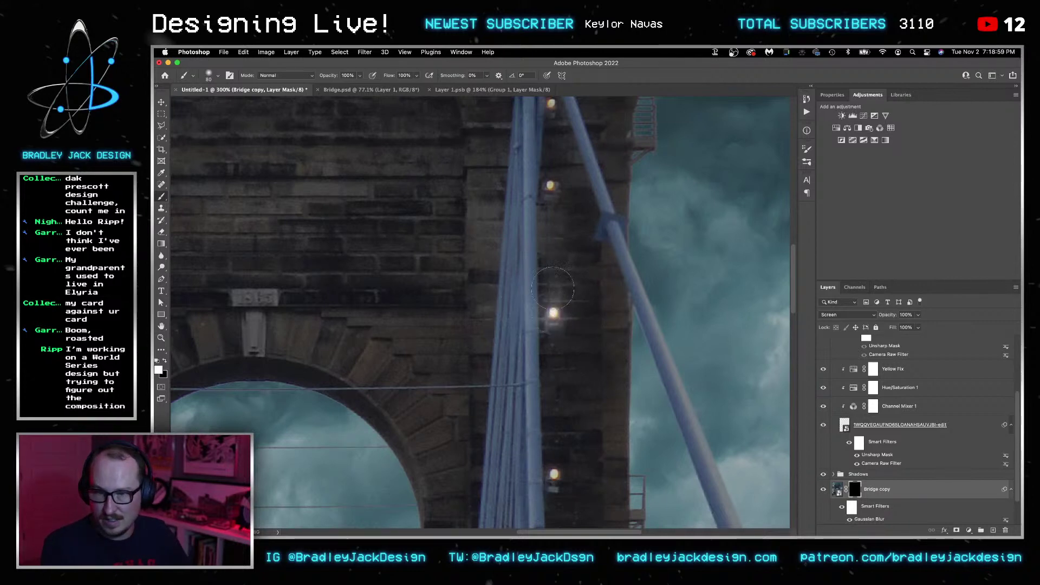
scroll(570, 191, "up", 3)
scroll(570, 191, "down", 10)
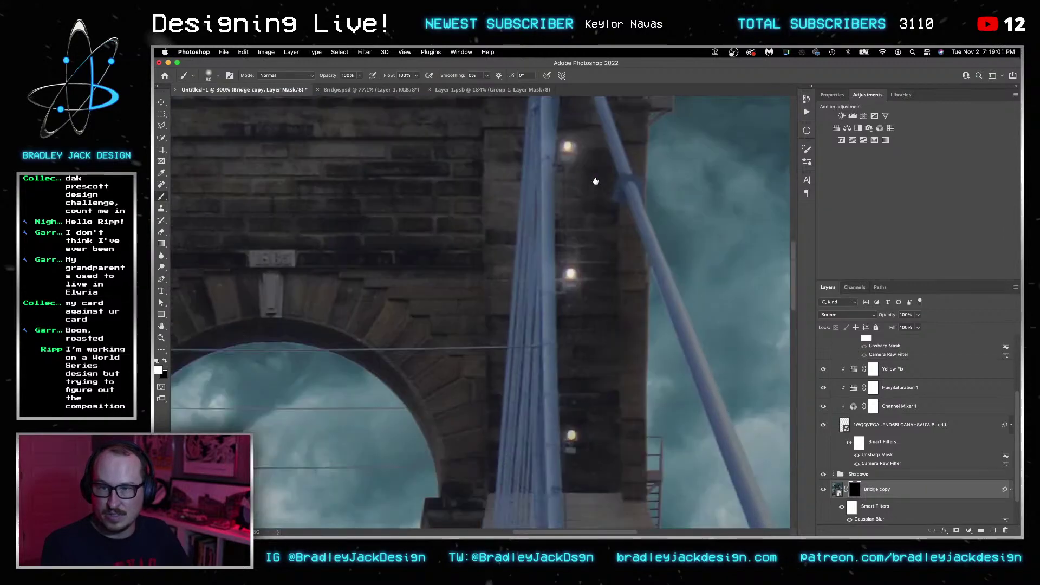
scroll(578, 211, "down", 1)
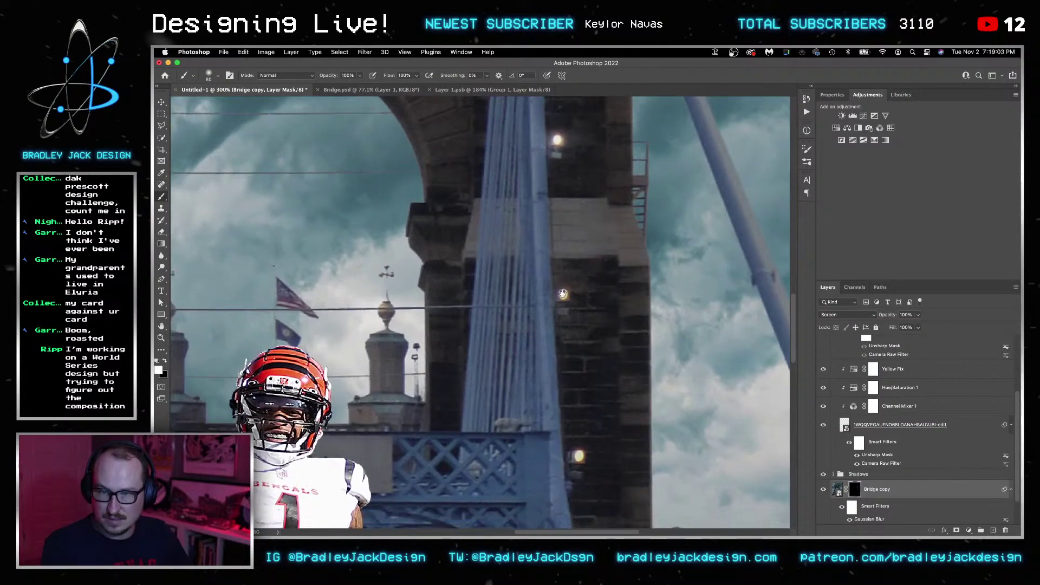
scroll(567, 293, "down", 8)
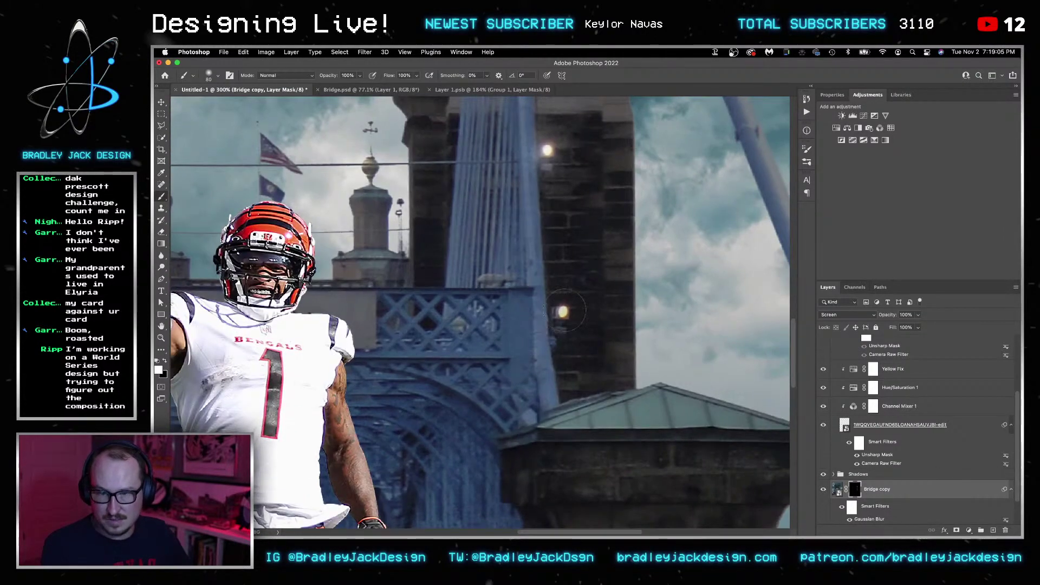
Paint white on the Bridge copy mask over the lamps on the bridge tower's left side.
left_click_drag(439, 300, 401, 326)
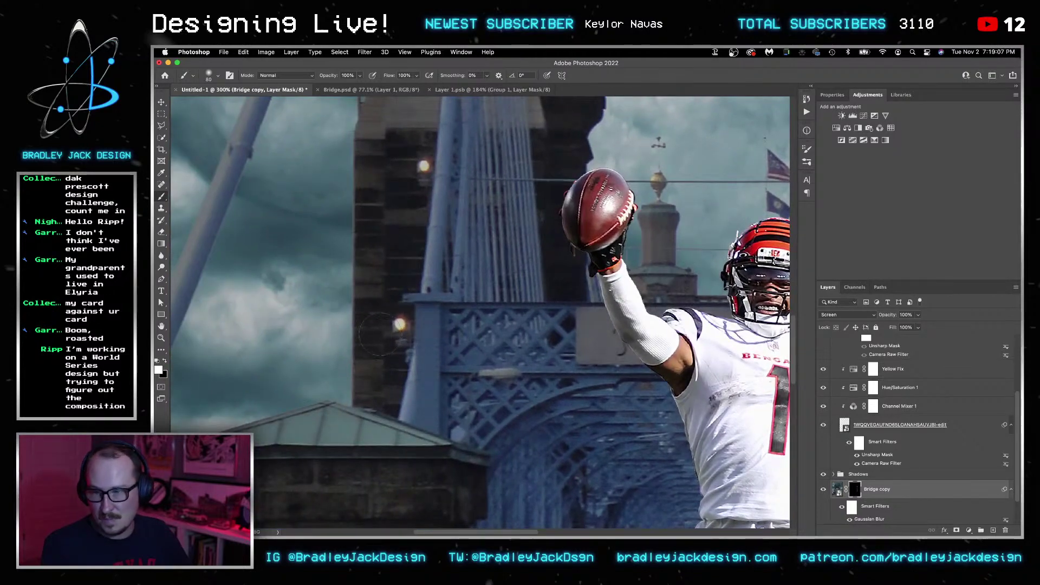
left_click_drag(423, 165, 431, 398)
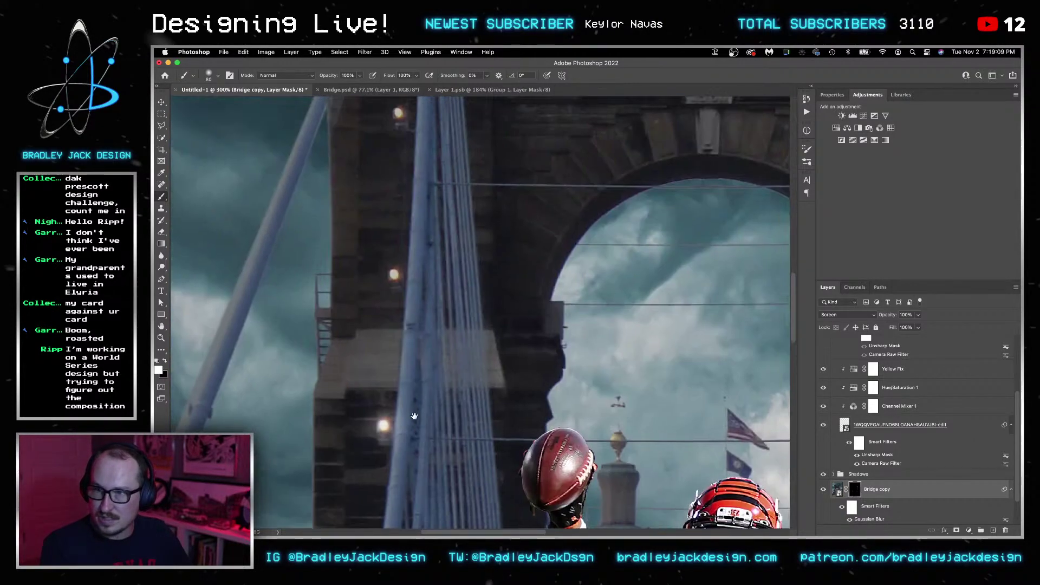
left_click_drag(436, 182, 440, 426)
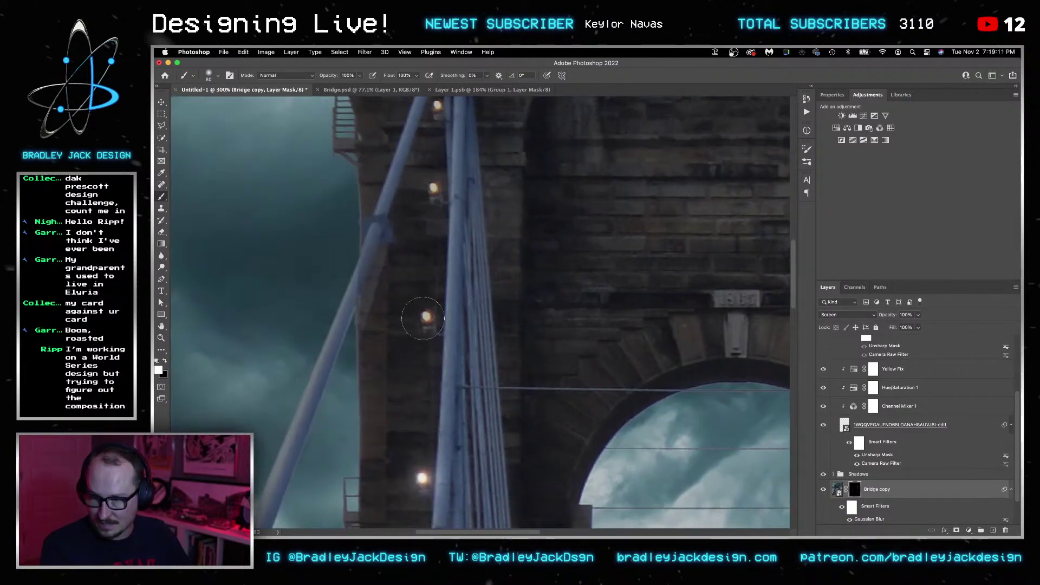
scroll(535, 266, "down", 3)
scroll(535, 266, "down", 3)
scroll(535, 265, "down", 5)
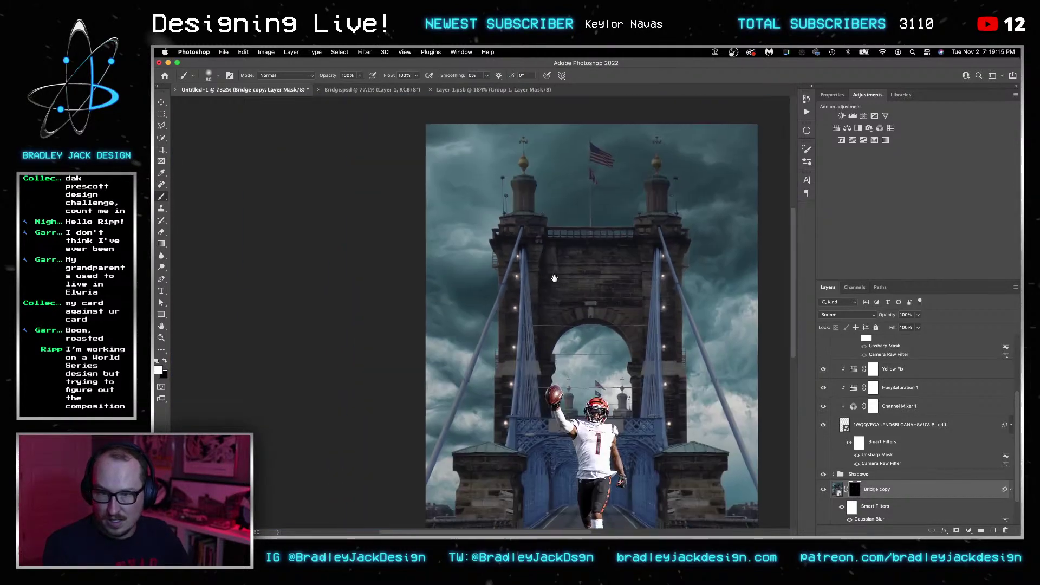
key("v")
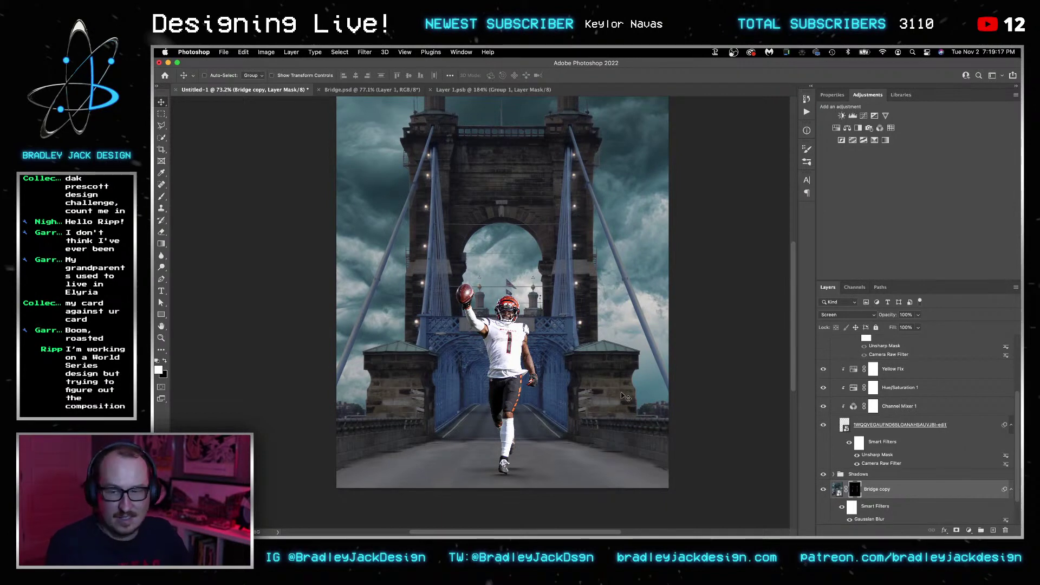
Add an Exposure adjustment above Hue/Saturation 2, set Exposure to -1, and clip it to the player.
scroll(901, 440, "up", 3)
left_click(894, 360)
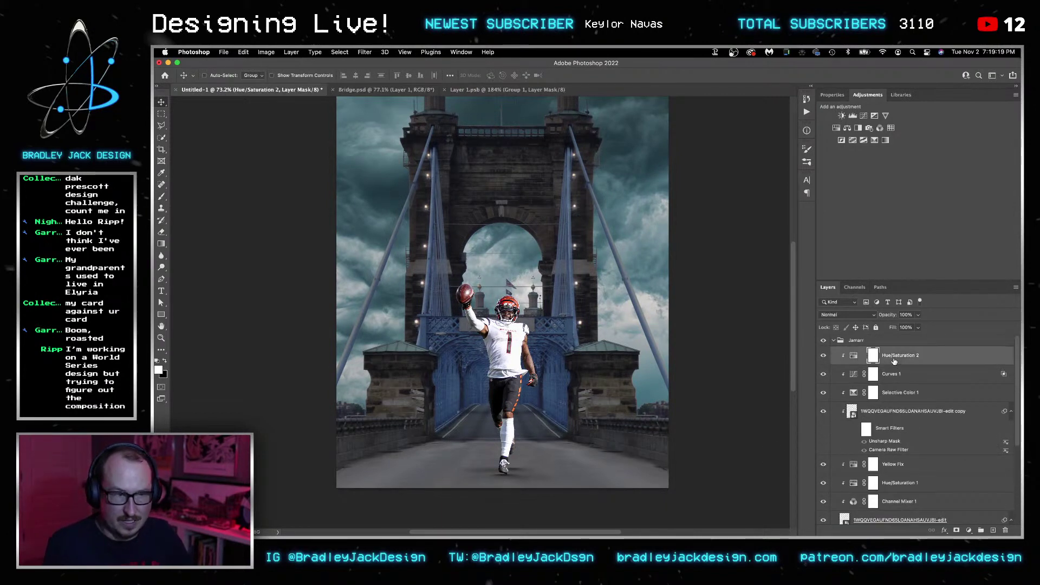
left_click(874, 115)
type("-1")
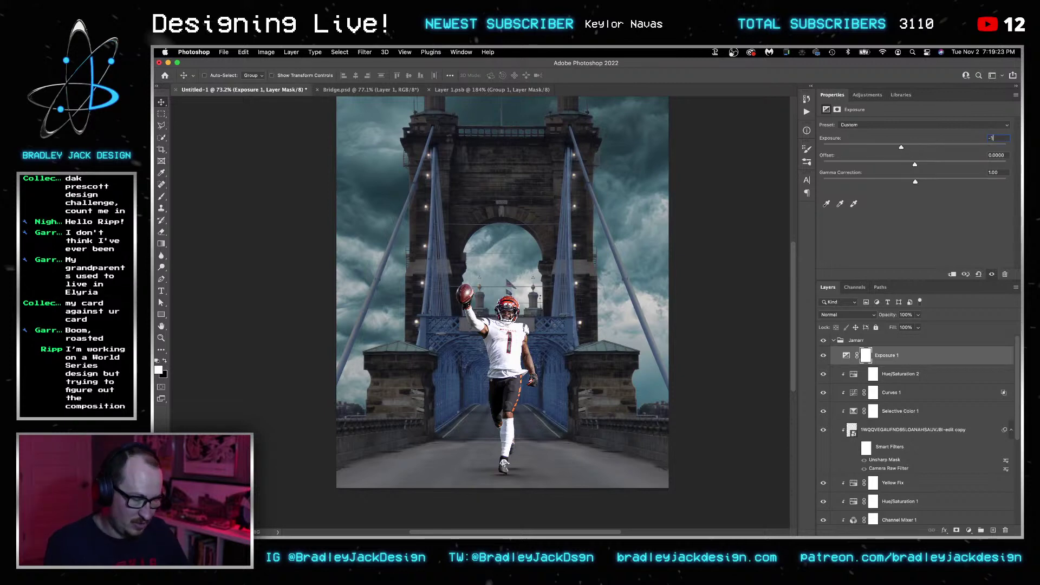
key("Return")
left_click(879, 362, "alt")
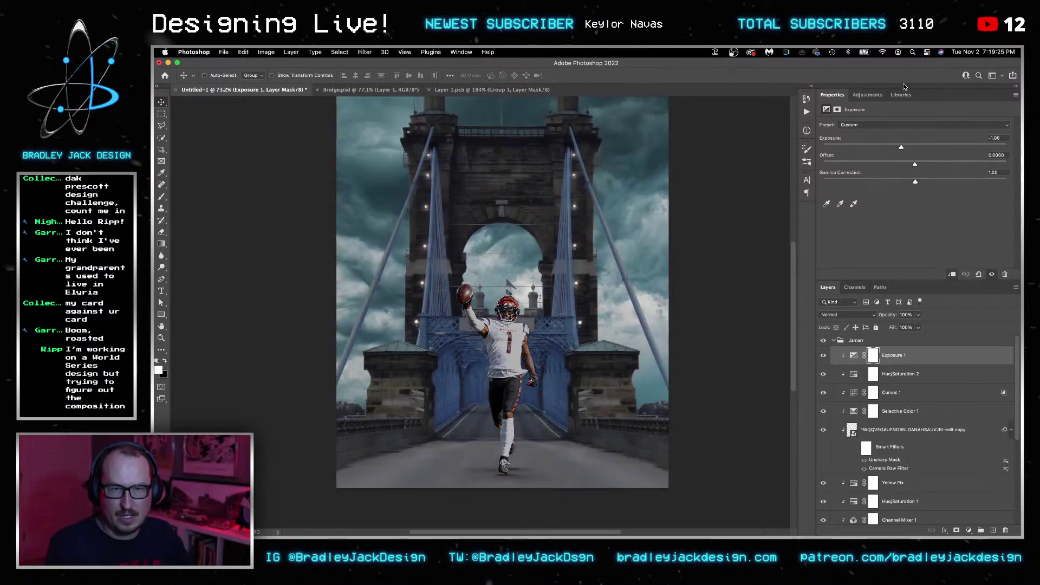
Add a clipped Color Balance adjustment above Exposure 1 with midtones Cyan-Red at -17 and Yellow-Blue at +15.
left_click(867, 95)
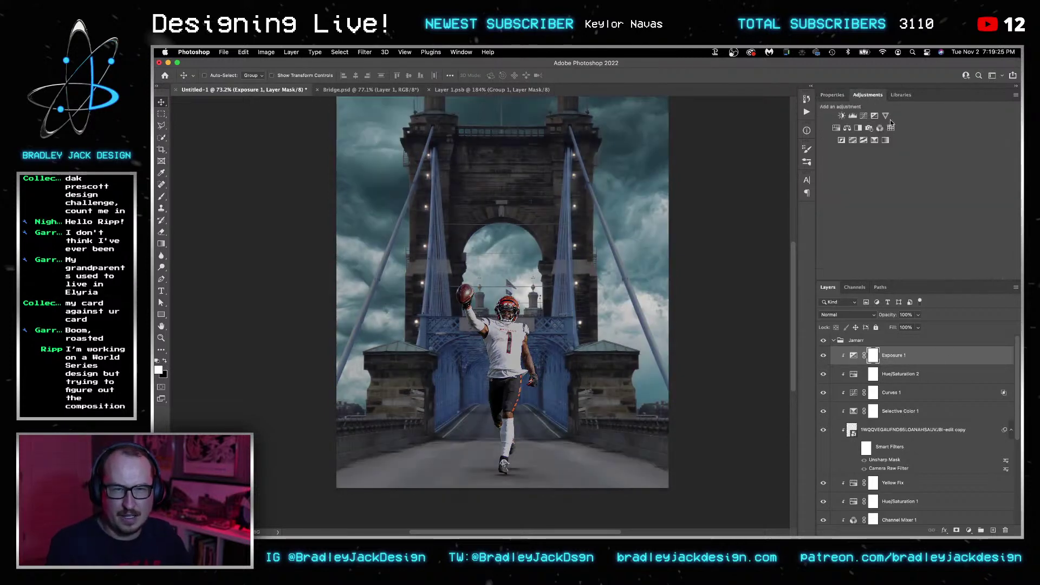
left_click(847, 129)
left_click(914, 174)
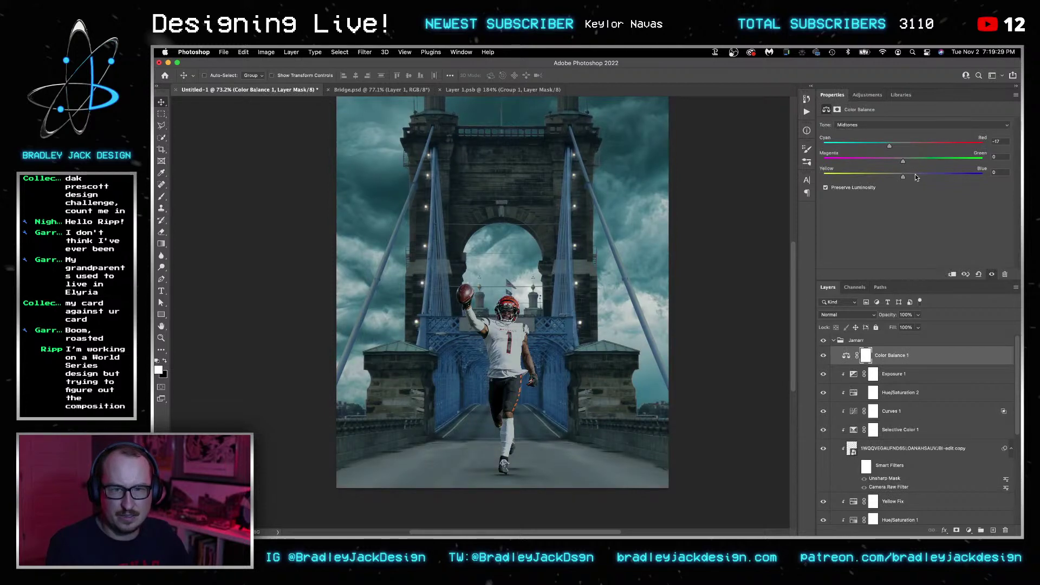
left_click(903, 361, "alt")
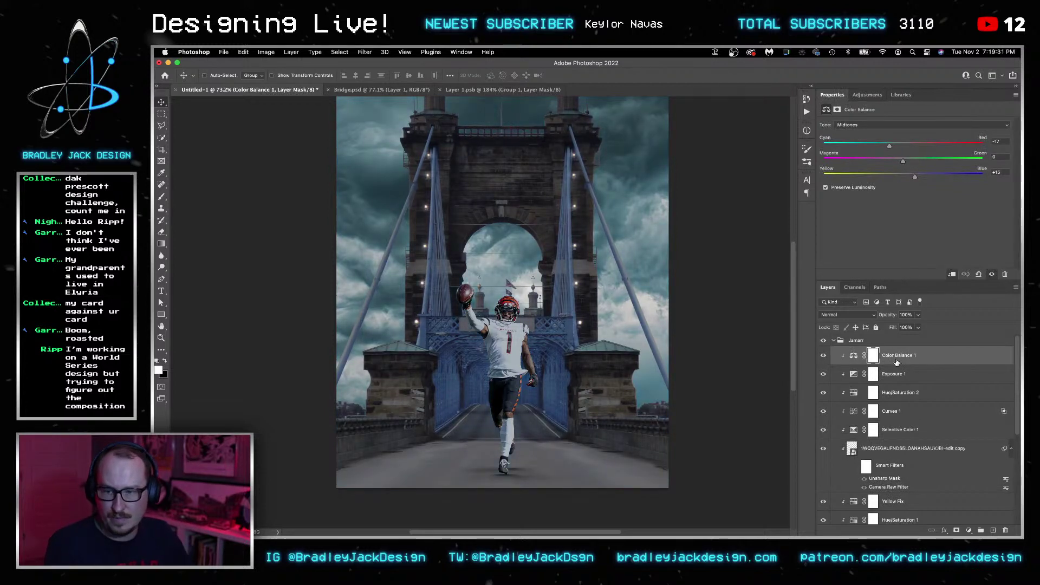
scroll(598, 331, "up", 3)
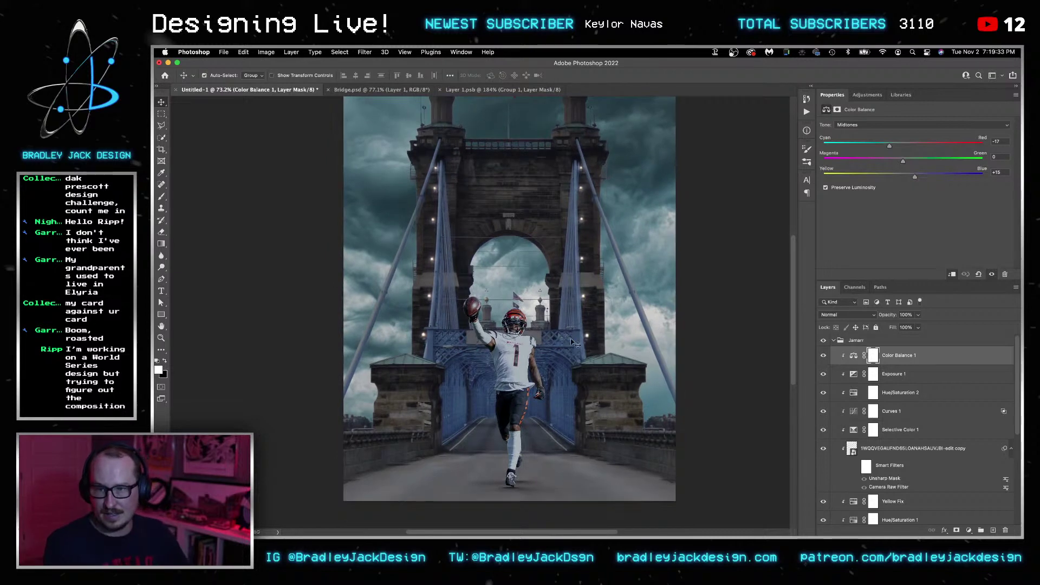
Save the document to the Desktop as a Photoshop file named jamarr.
key("super+s")
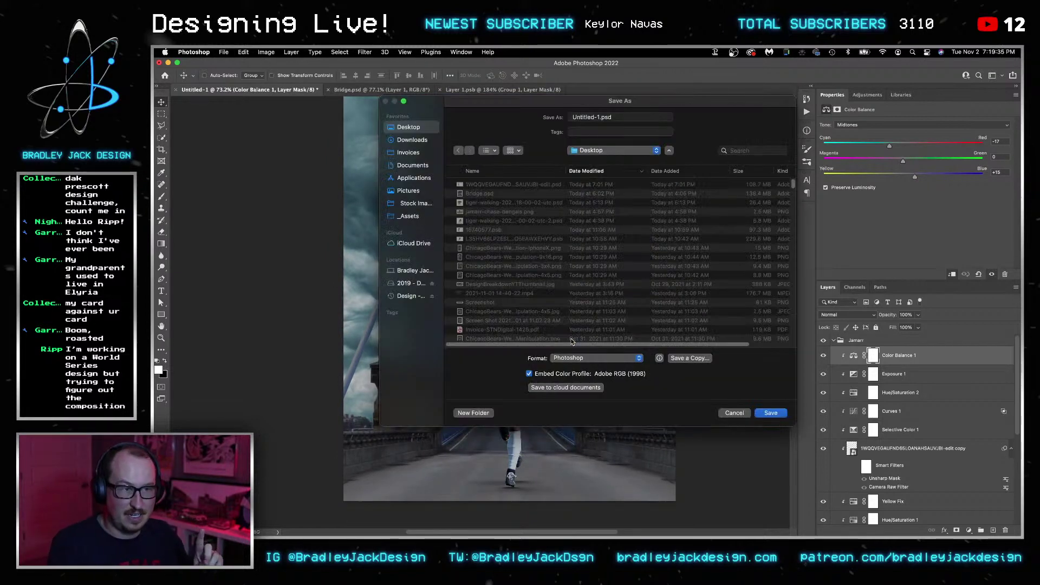
left_click(598, 117)
type("jamarr")
key("Return")
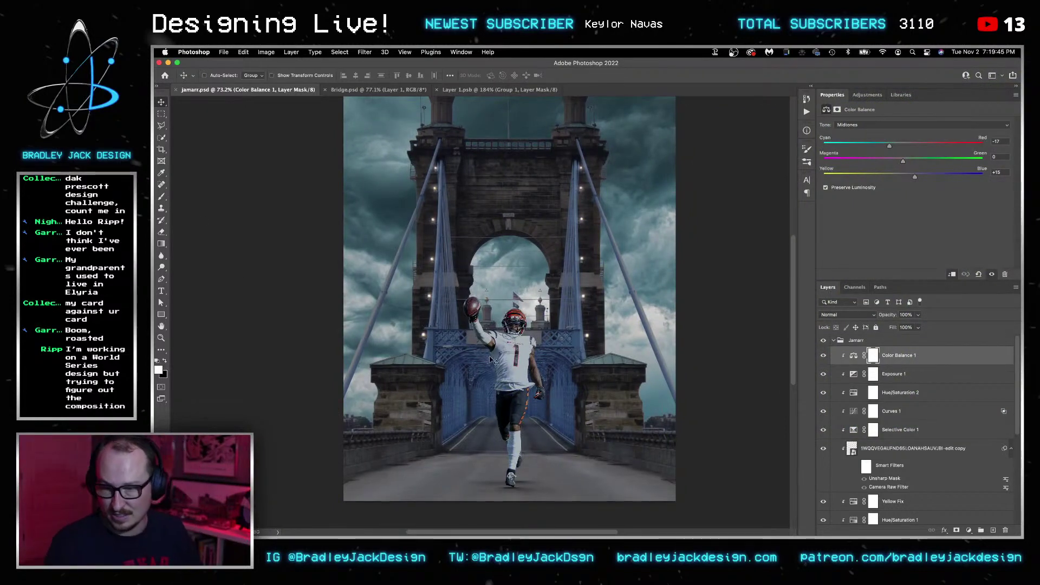
Add a Curves adjustment clipped to the Bridge layer, pull its midtones down to darken, and invert its mask to black.
scroll(544, 114, "right", 2)
scroll(544, 114, "up", 1)
scroll(949, 450, "down", 5)
left_click(863, 452)
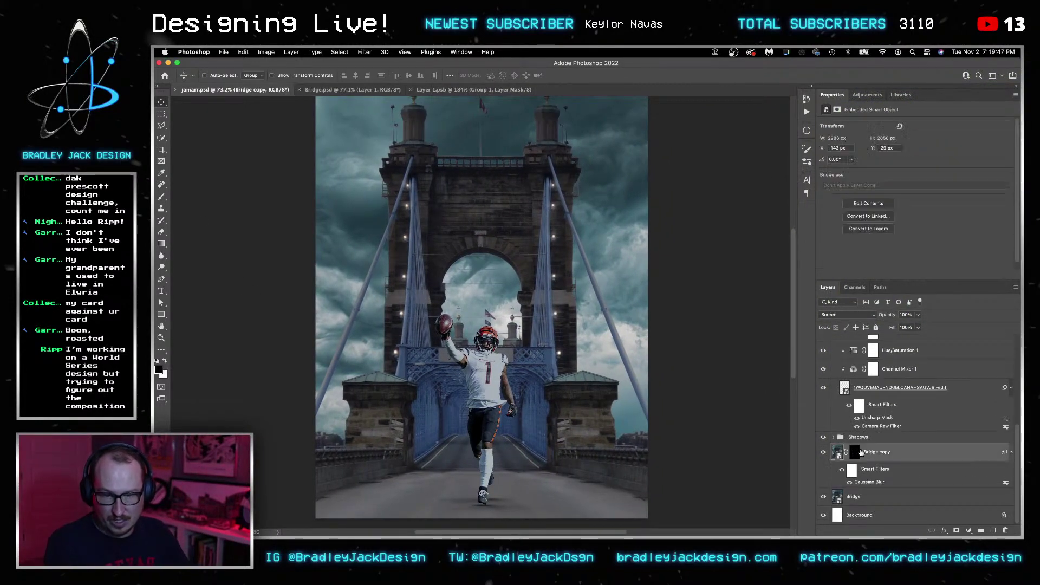
left_click(858, 497)
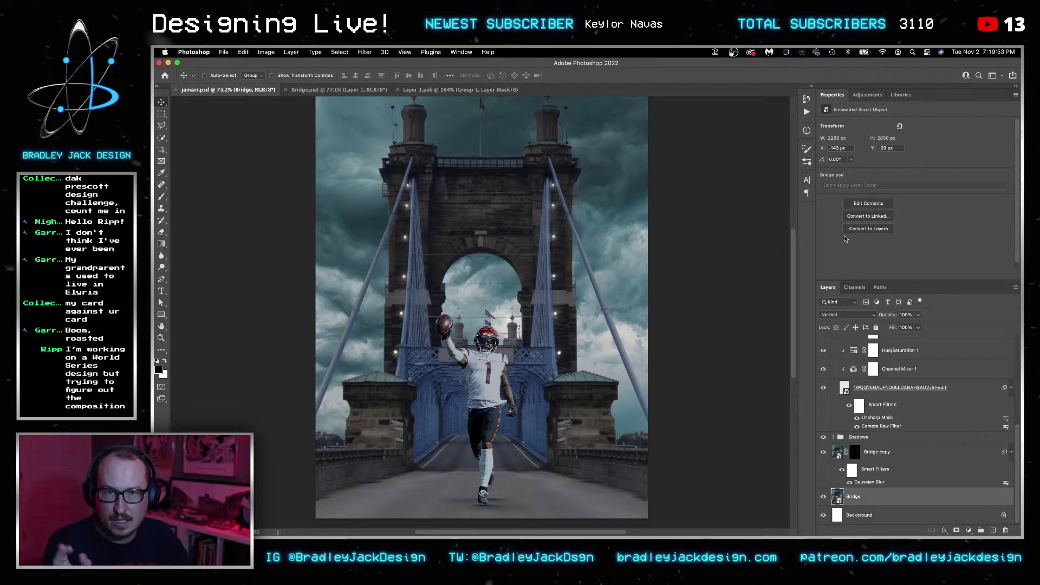
left_click(866, 99)
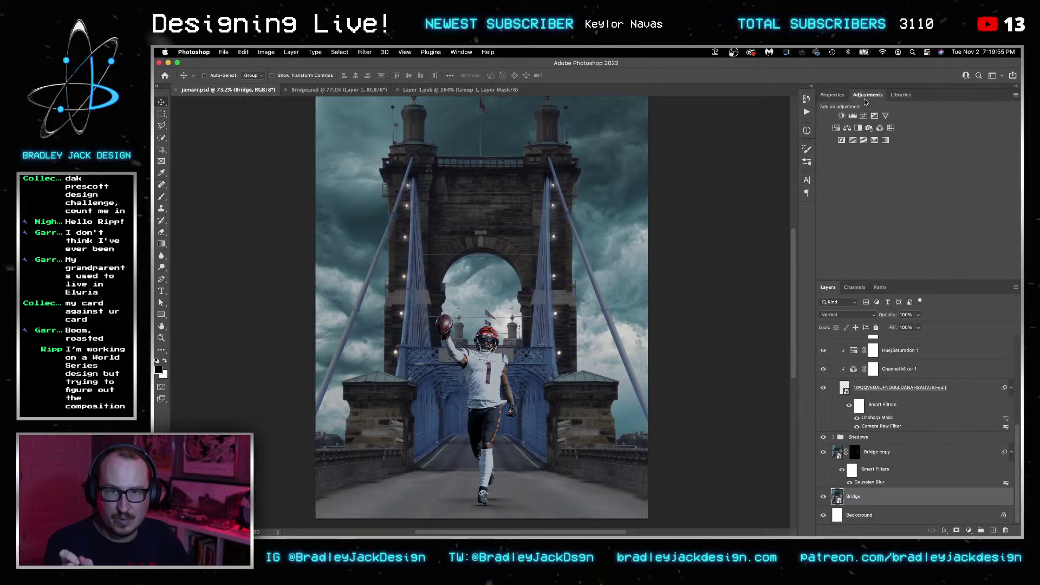
left_click(862, 122)
left_click_drag(919, 213, 925, 217)
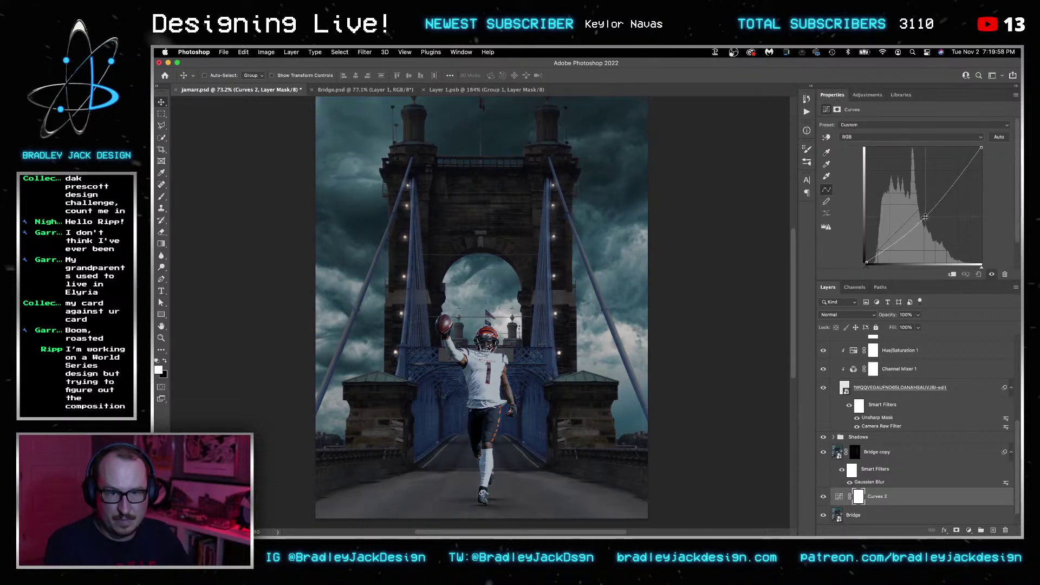
left_click(865, 508, "alt")
left_click(867, 501)
key("ctrl+i")
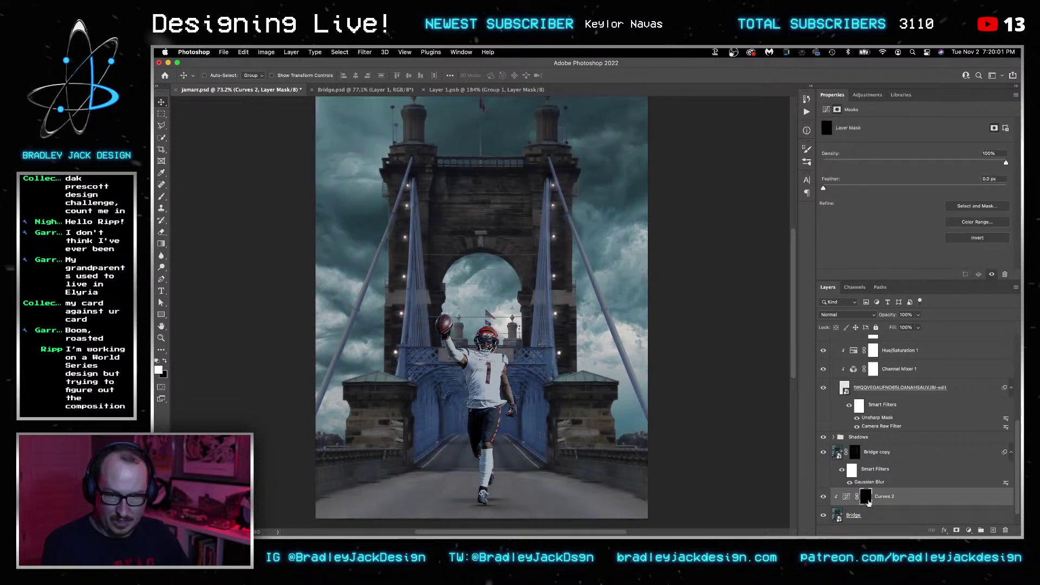
Outline the road foreground with the Polygonal Lasso, fill it white on the Curves 2 mask, and save the document.
scroll(622, 472, "down", 5)
key("l")
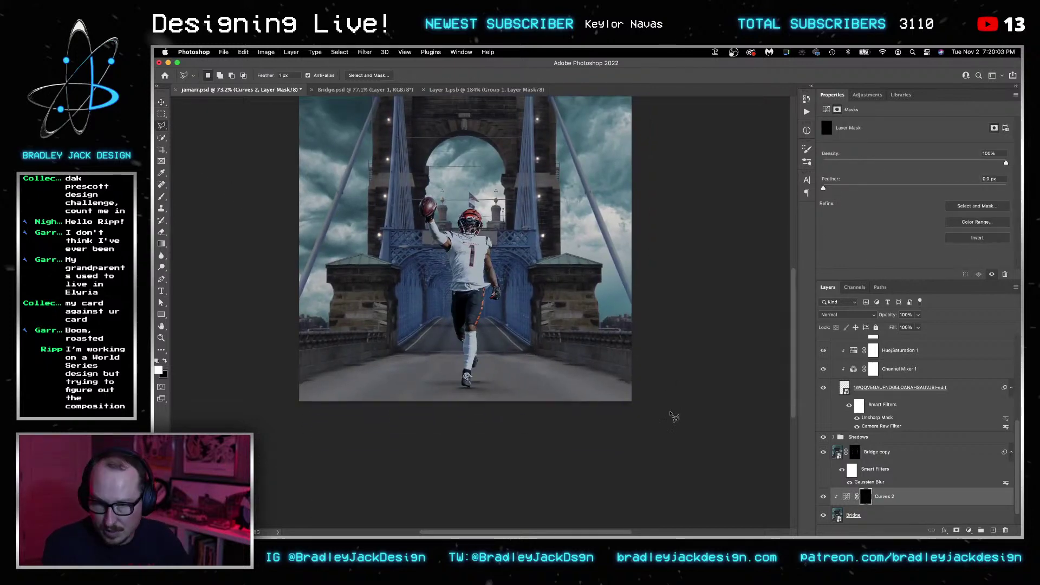
left_click(639, 382)
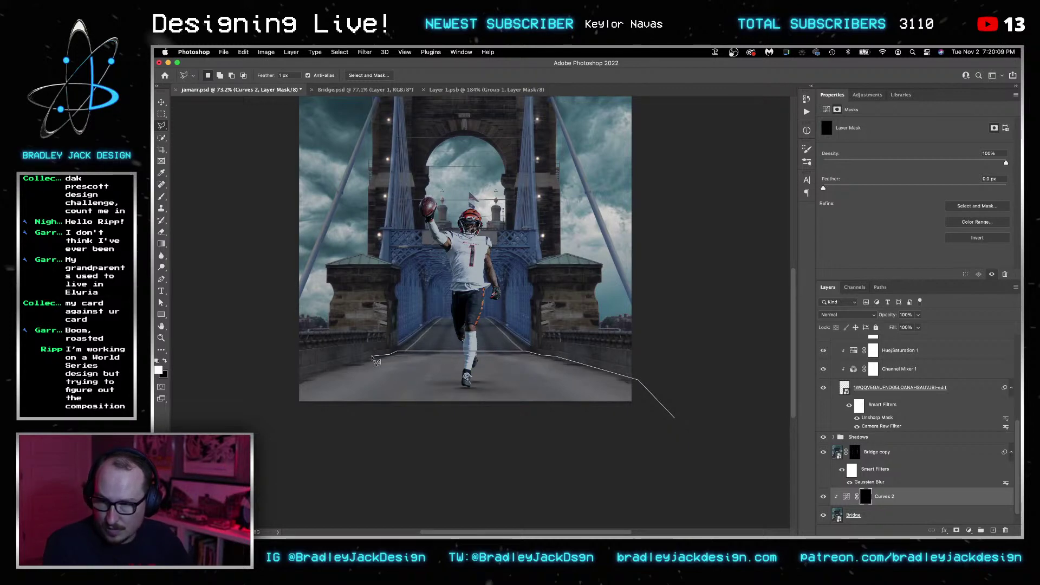
key("Escape")
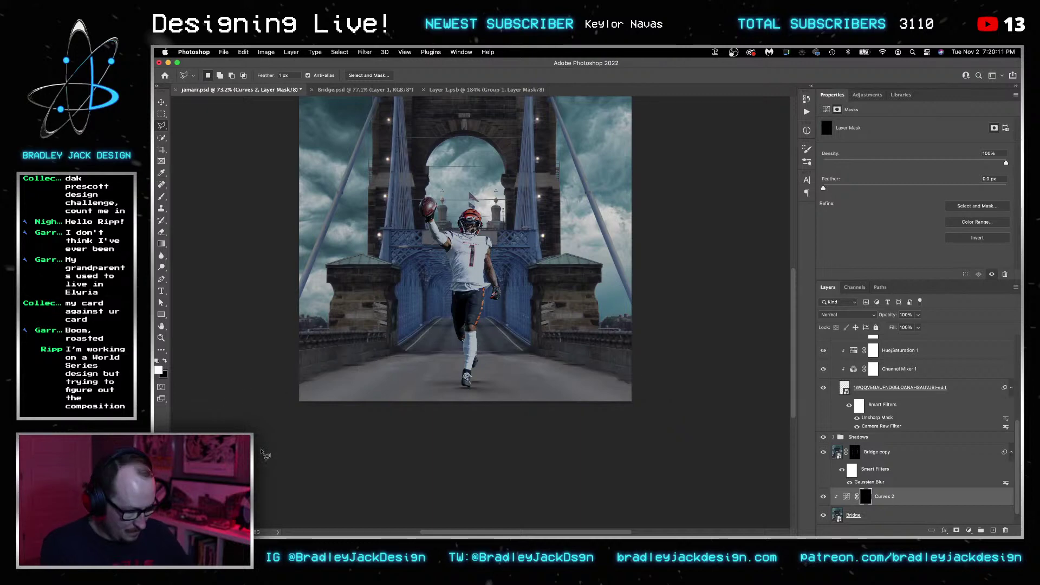
key("x")
key("super+BackSpace")
key("super+d")
key("z")
left_click(546, 353, "alt")
key("v")
key("super+s")
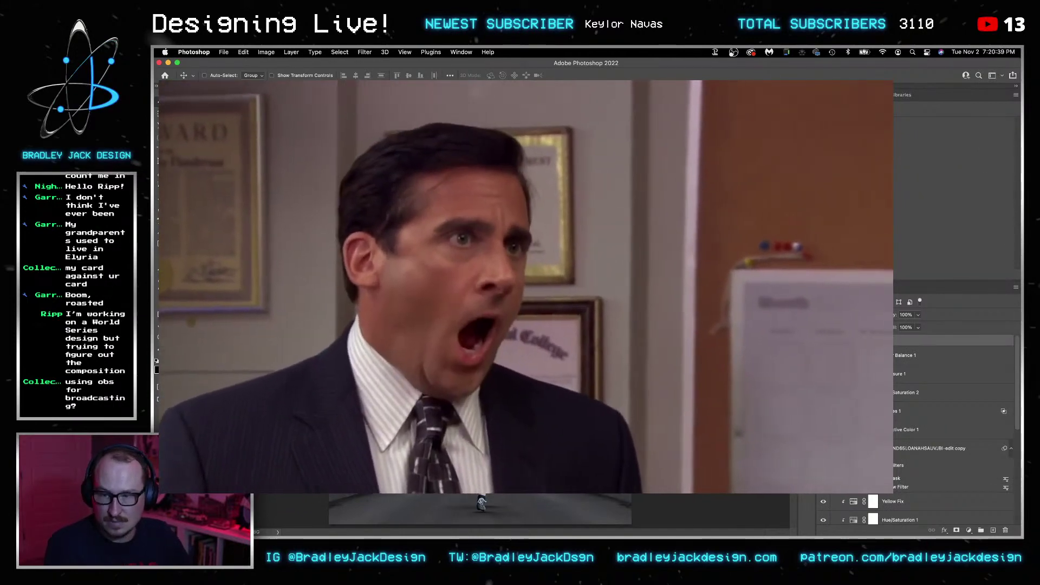
Load the outline of the player layer in the Jamarr group as a selection.
left_click(833, 340)
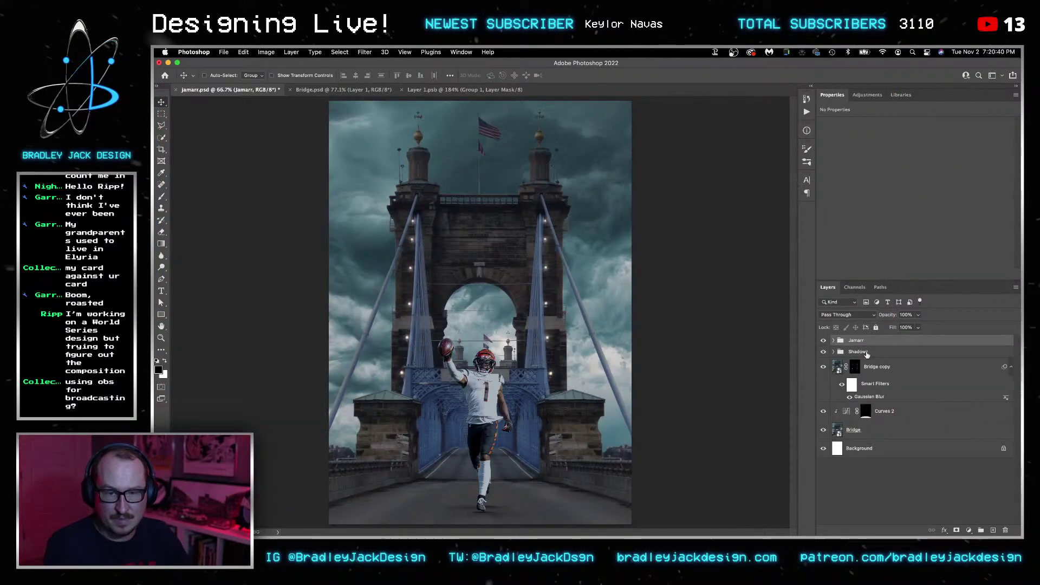
left_click(833, 340)
left_click(902, 356)
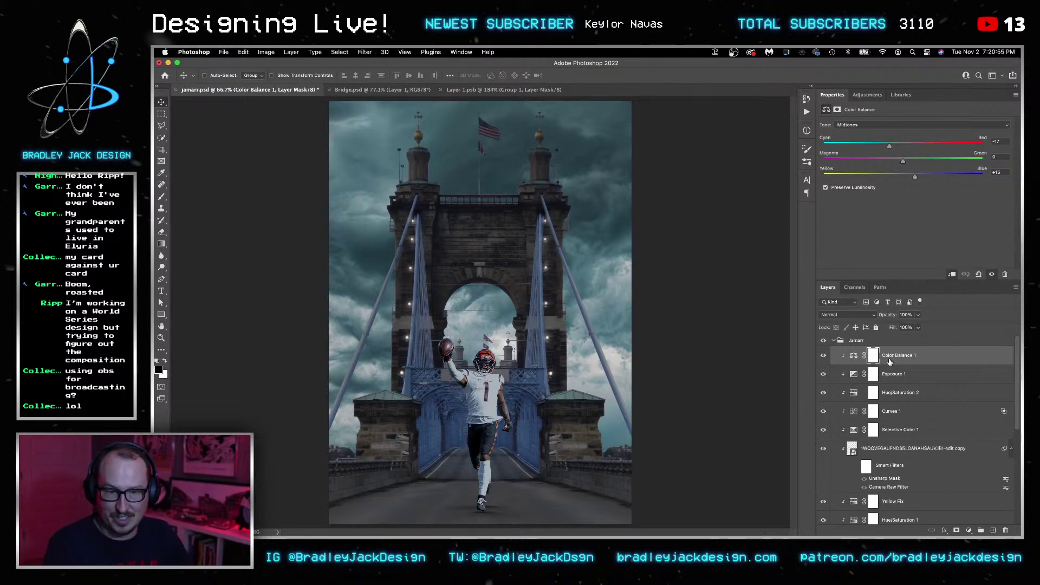
scroll(888, 412, "down", 5)
left_click(844, 503, "ctrl")
scroll(877, 417, "up", 4)
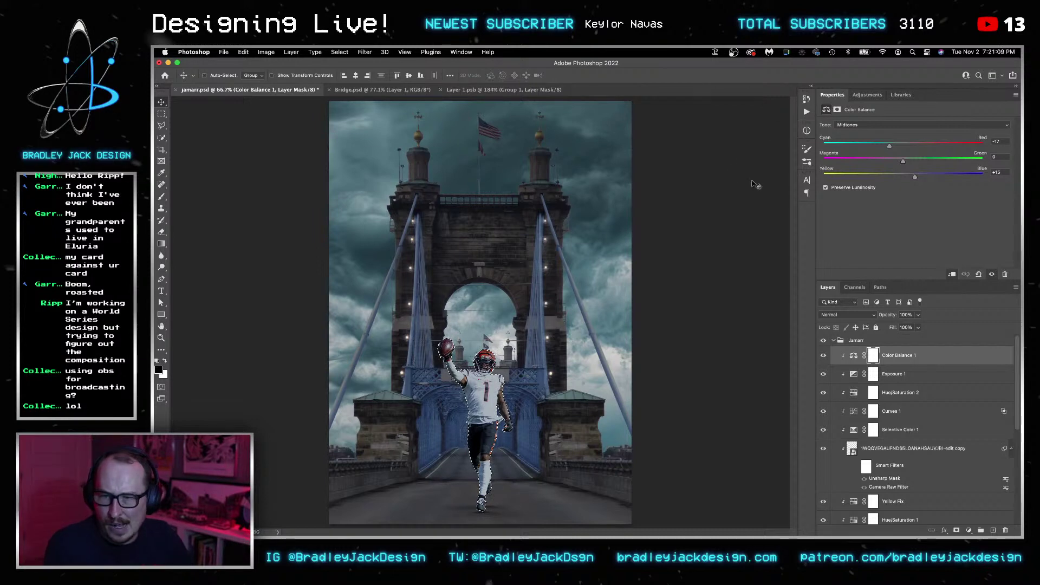
left_click(887, 400)
scroll(888, 405, "down", 5)
left_click(884, 436)
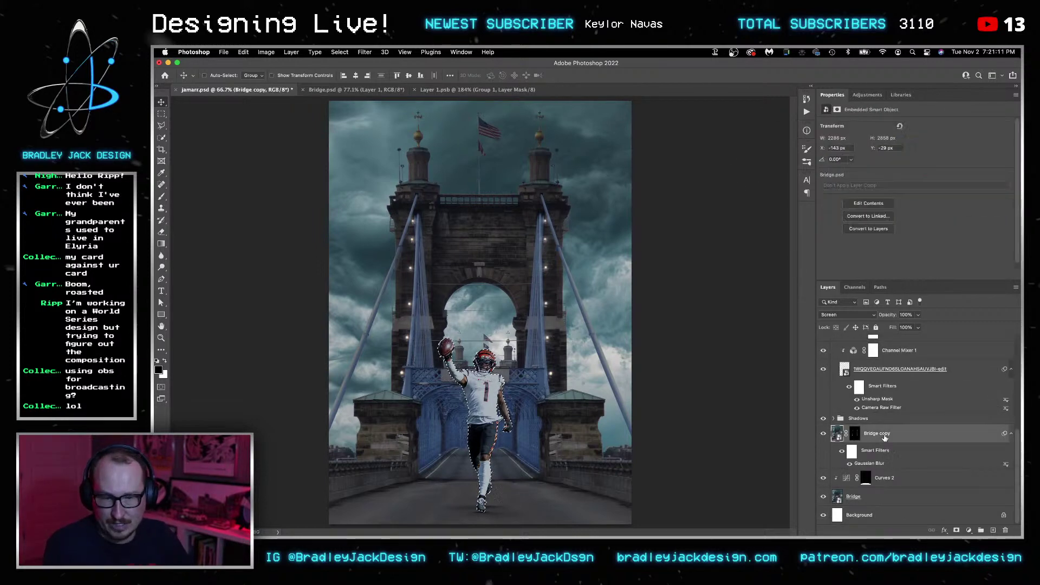
left_click(867, 95)
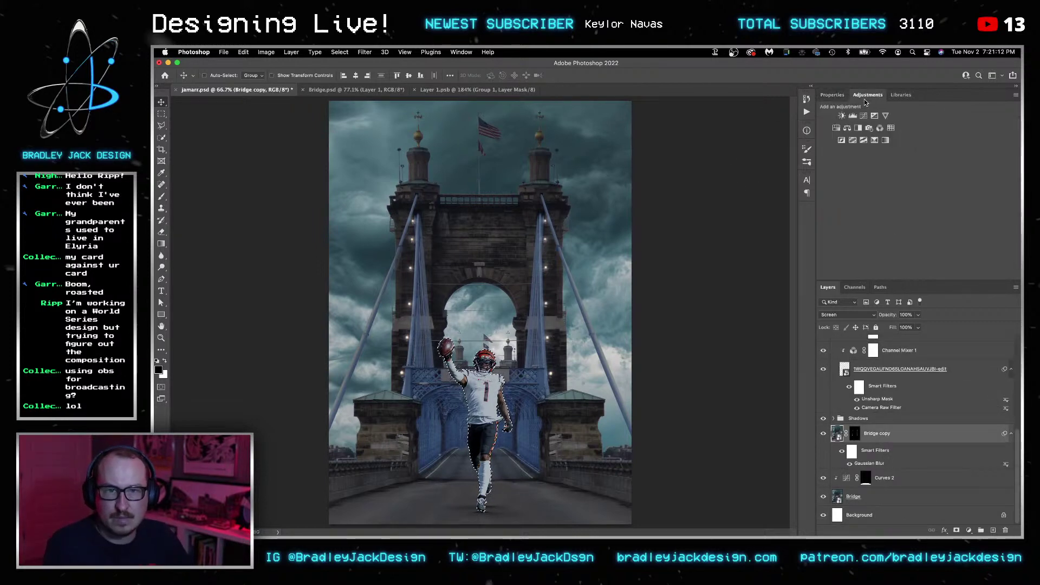
left_click(848, 128)
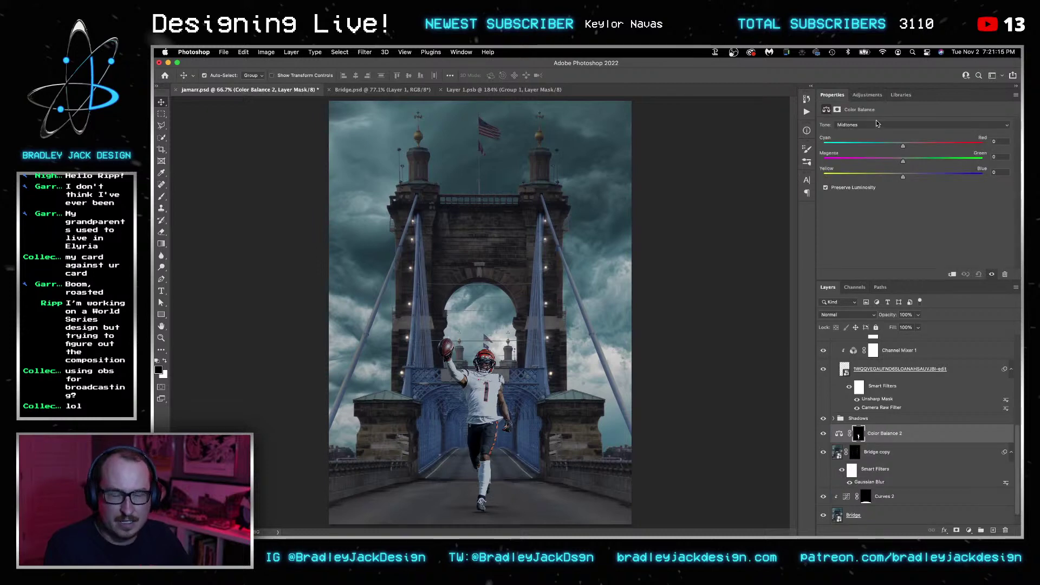
Add a Selective Color adjustment layer and set Yellow to -80% for the Cyans.
left_click(867, 95)
left_click(872, 140)
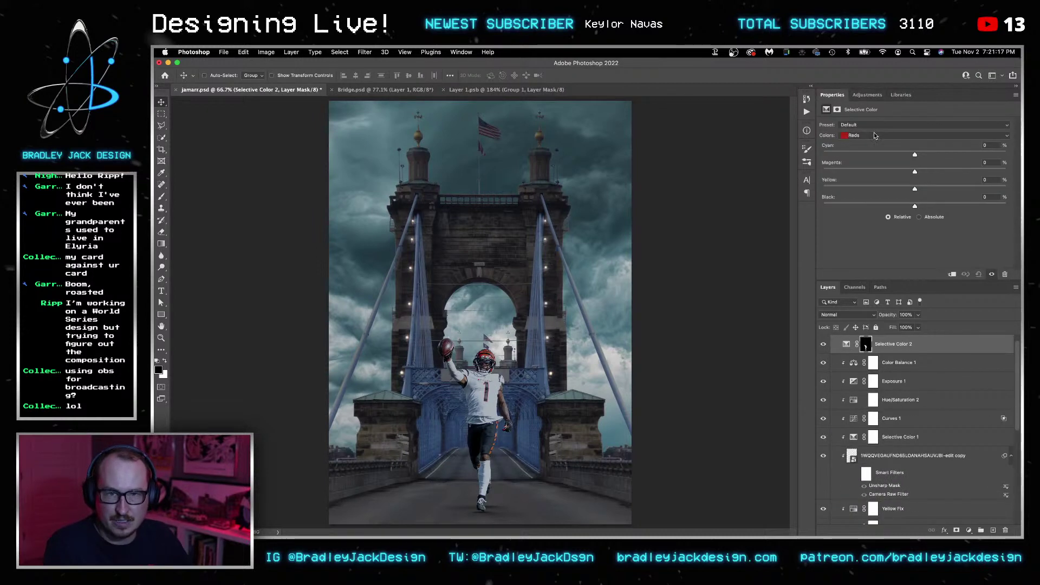
left_click(875, 135)
left_click(876, 157)
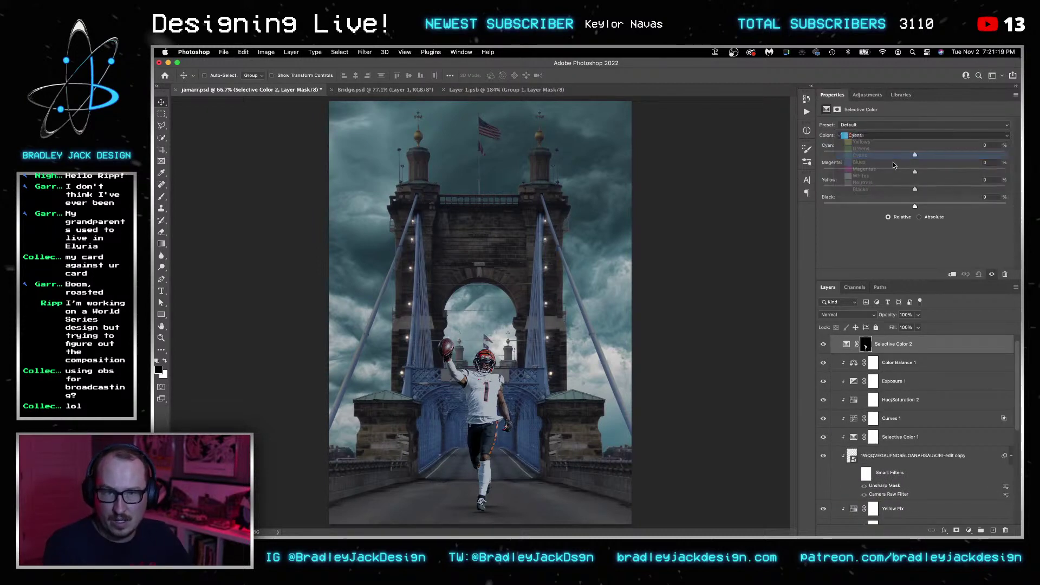
left_click(842, 187)
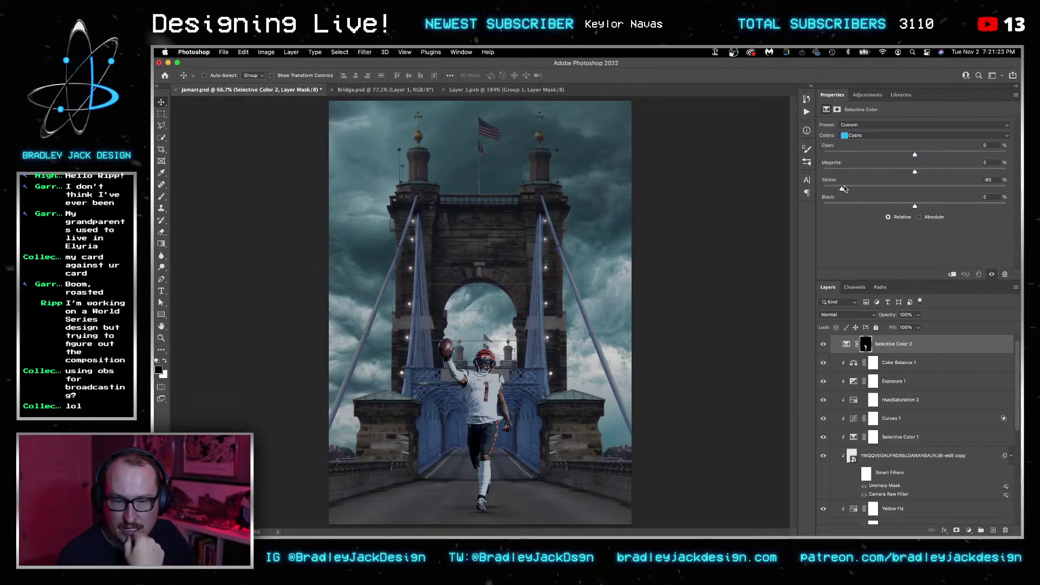
Move the Selective Color 2 layer directly above Bridge copy and delete its layer mask.
key("super+shift+bracketleft")
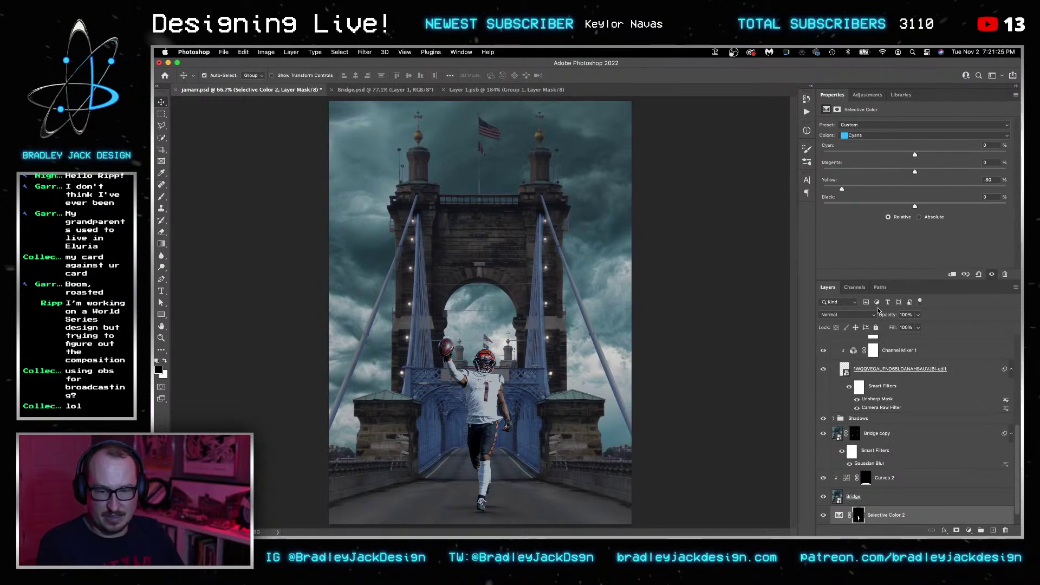
key("super+bracketright")
key("super+bracketright")
right_click(859, 433)
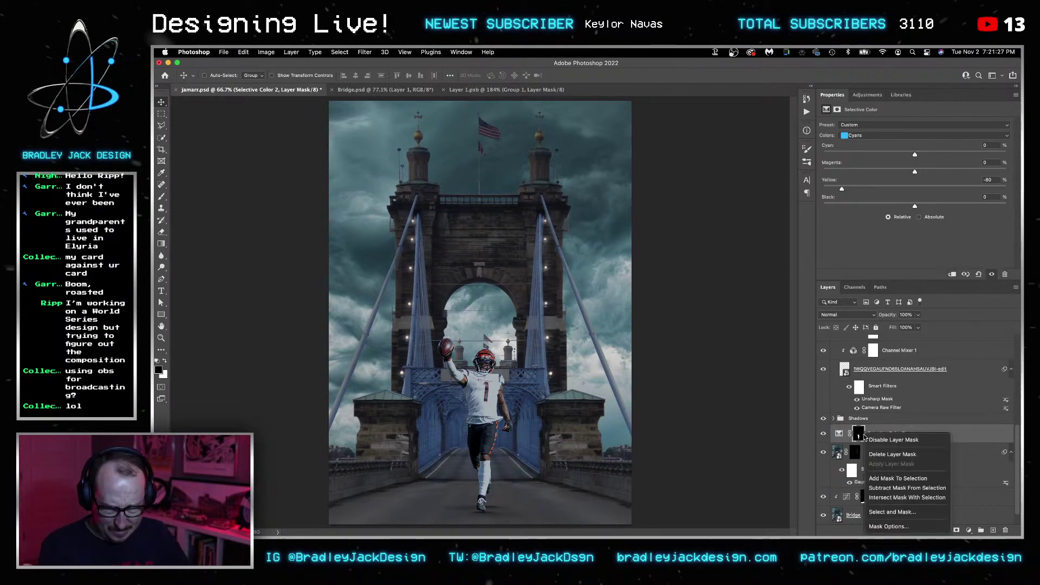
left_click(875, 454)
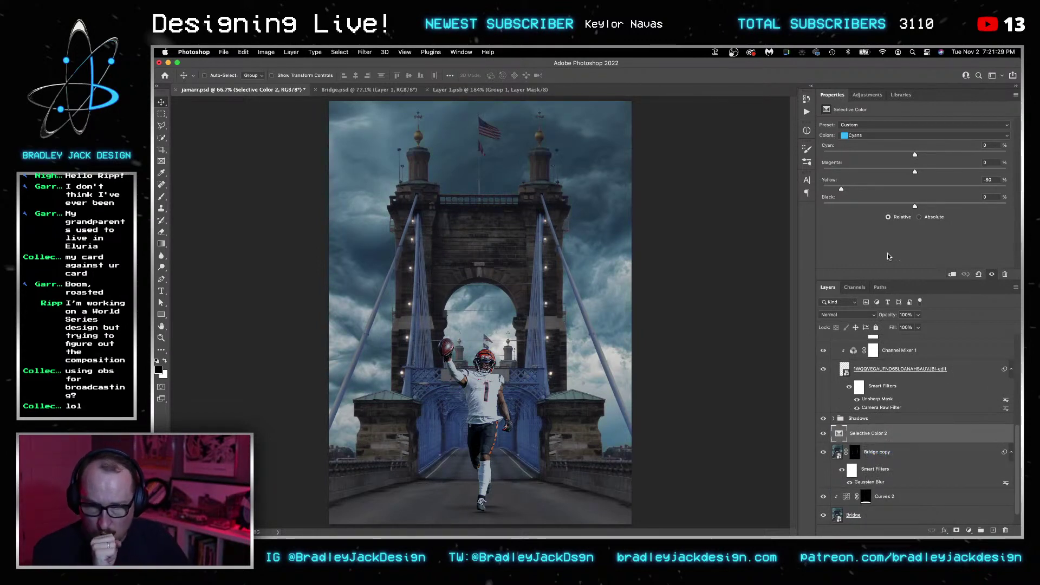
Raise Cyan to +28% and Black to about +28% for the Cyans in Selective Color 2.
left_click_drag(914, 154, 940, 155)
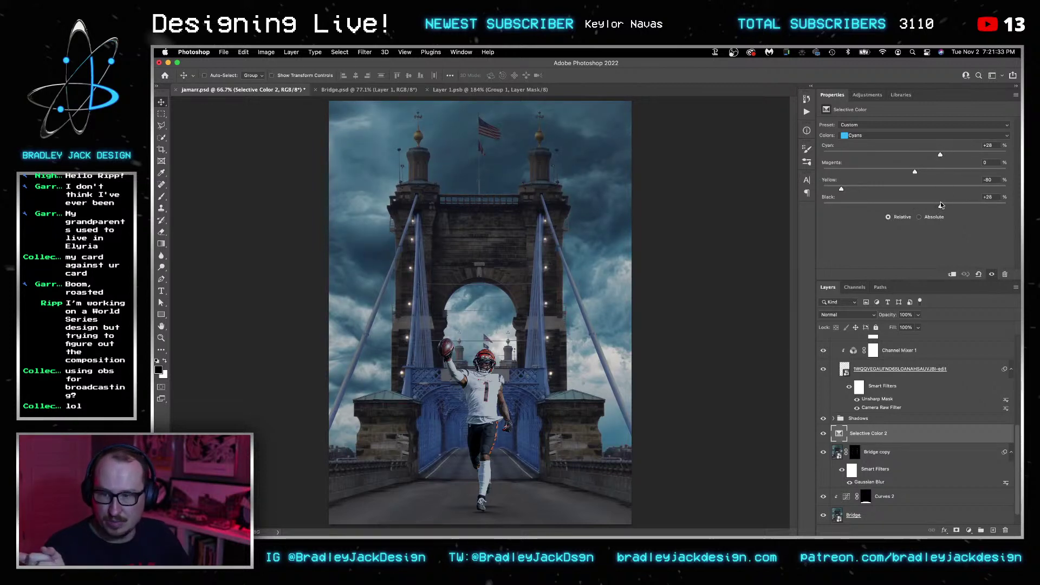
In Selective Color 2, adjust Blues to Cyan +29, Yellow -50 and Black +21.
left_click(934, 136)
left_click(934, 144)
left_click_drag(914, 155, 941, 154)
left_click_drag(914, 189, 934, 206)
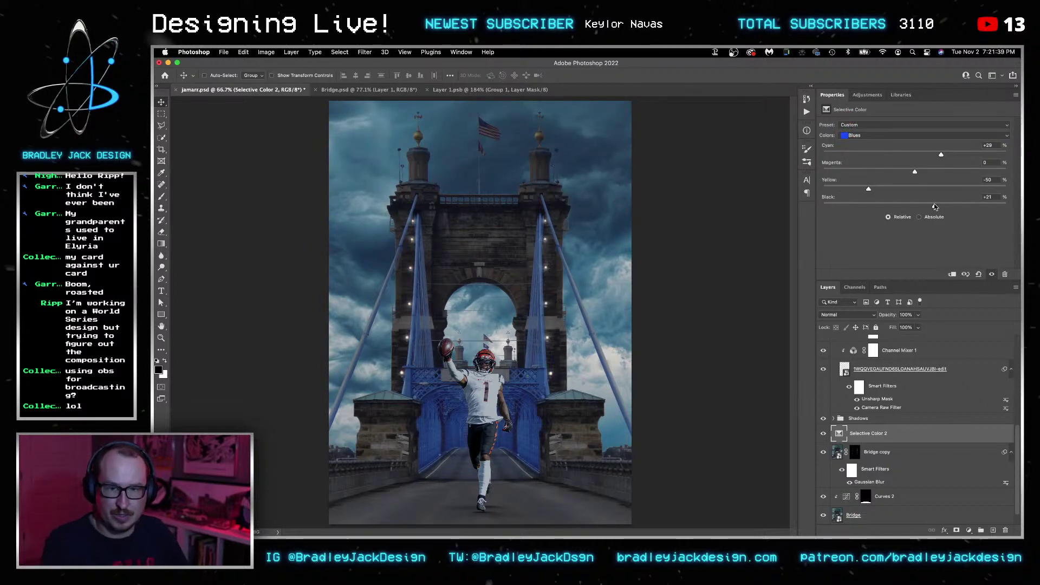
left_click(873, 452)
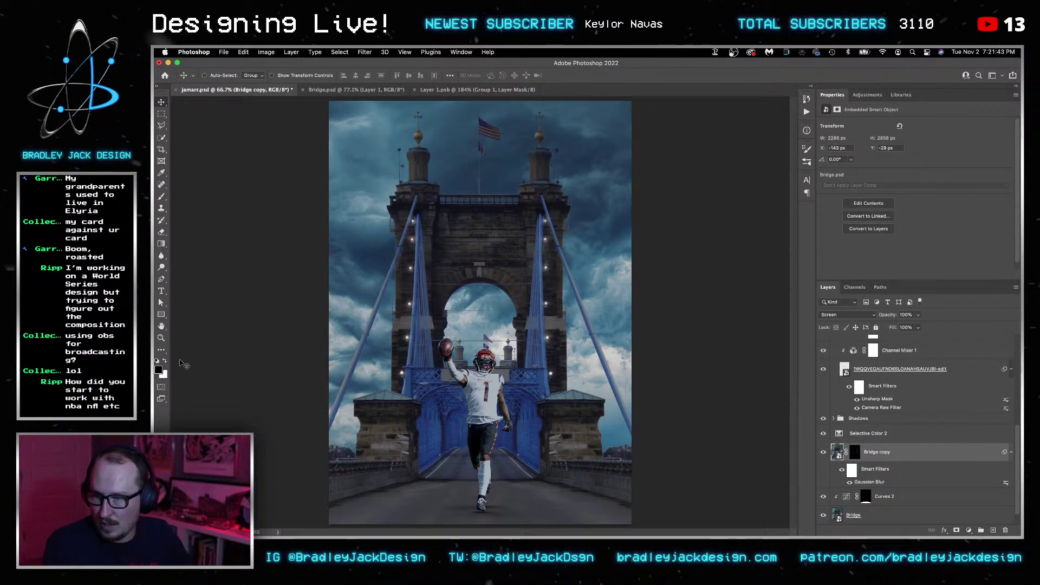
left_click(159, 370)
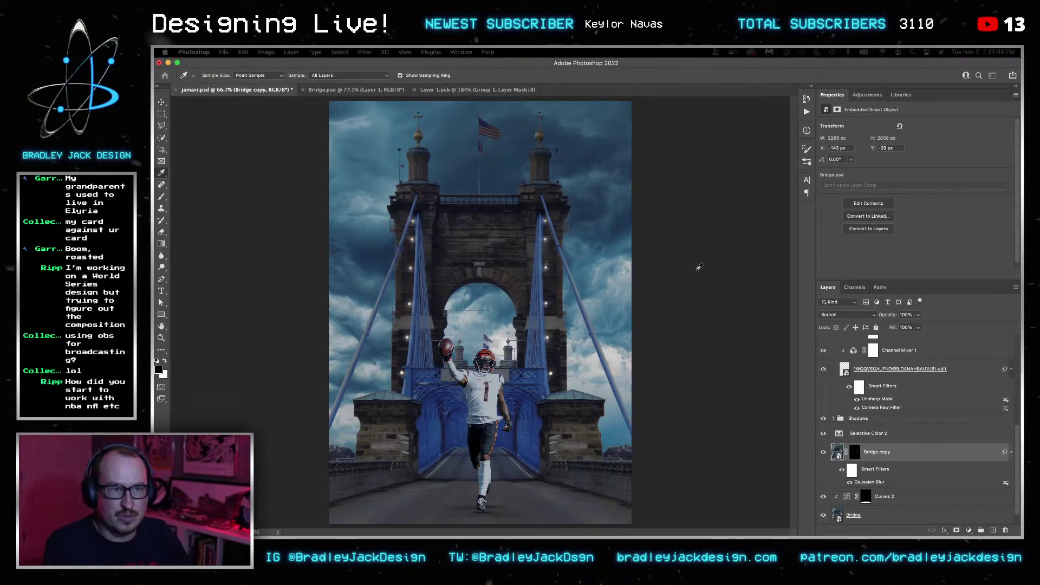
key("Escape")
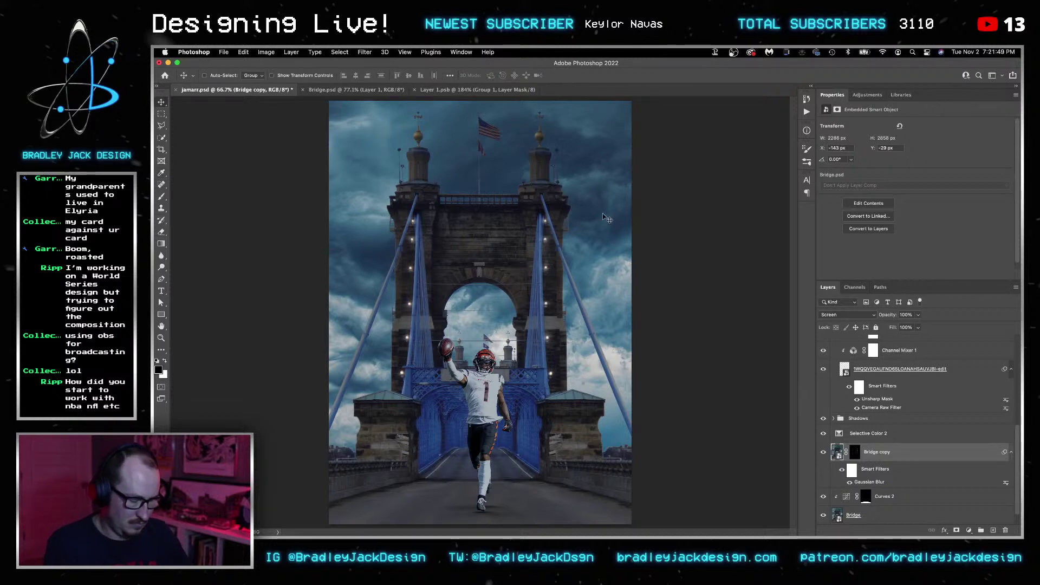
Try copying a merged rectangular patch of sky beside the tower onto a new layer above Selective Color 2.
key("m")
left_click_drag(568, 141, 620, 280)
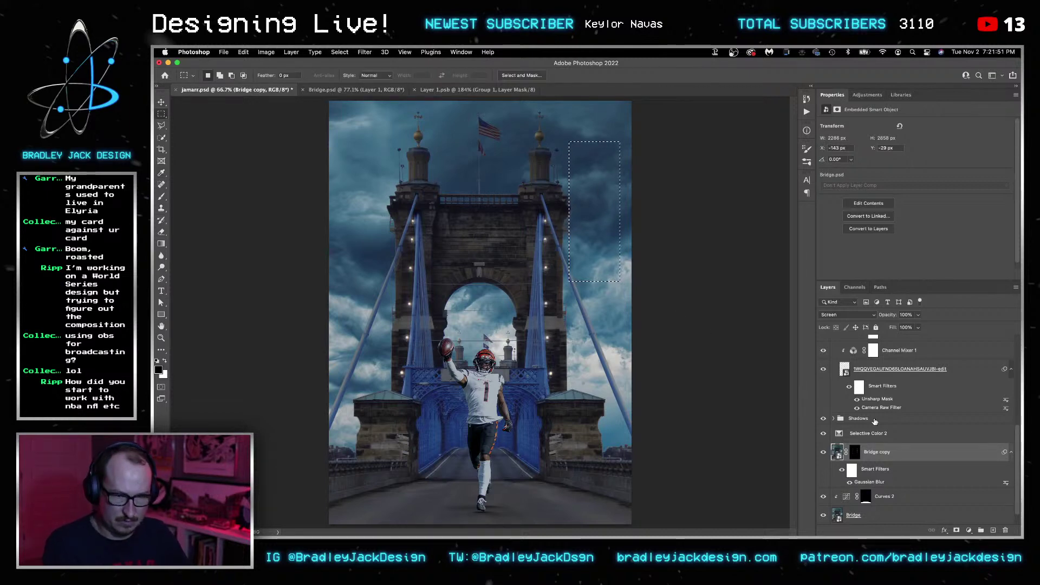
left_click(882, 434)
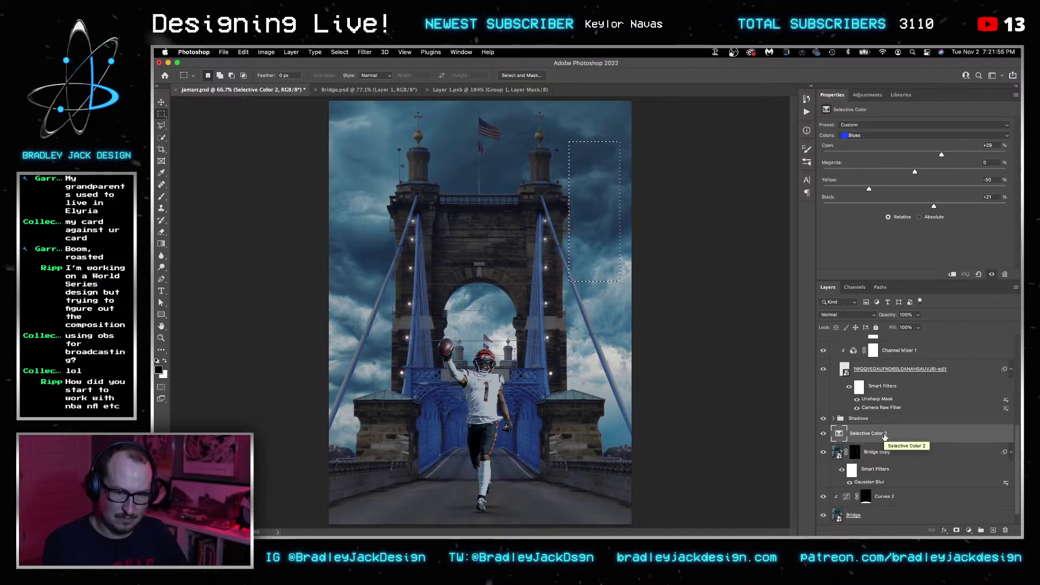
key("super+shift+c")
key("super+v")
key("v")
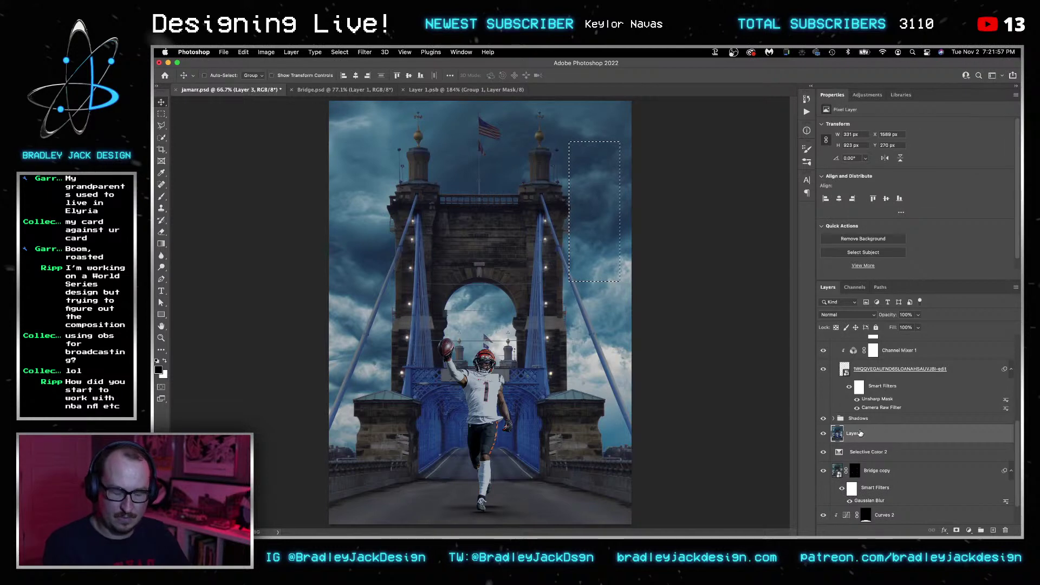
Create an inverted full-canvas merged copy above Selective Color 2 and sample its orange-brown sky as the foreground color.
key("super+d")
key("super+alt+shift+e")
key("super+i")
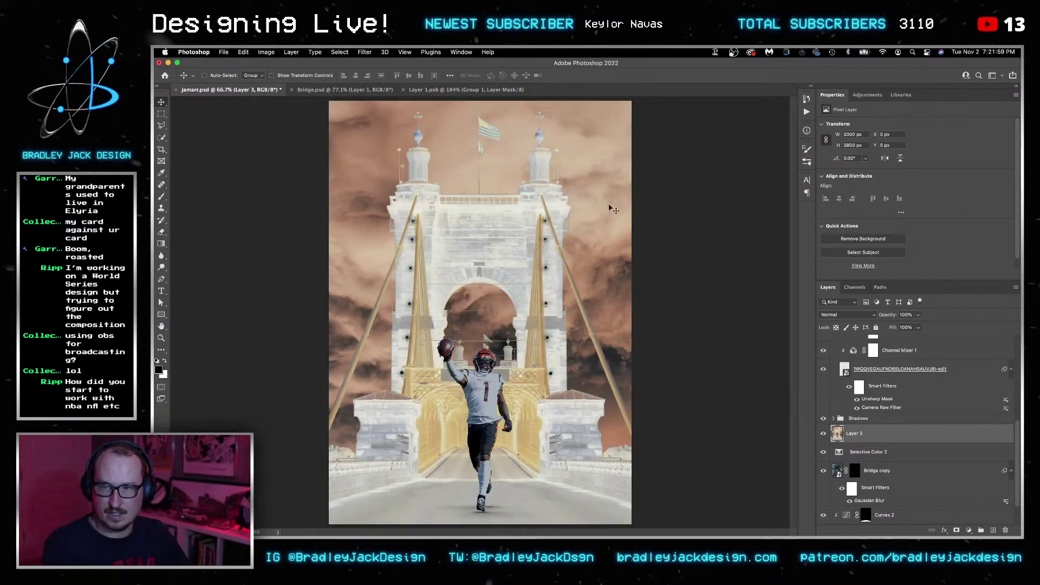
key("i")
left_click(617, 431)
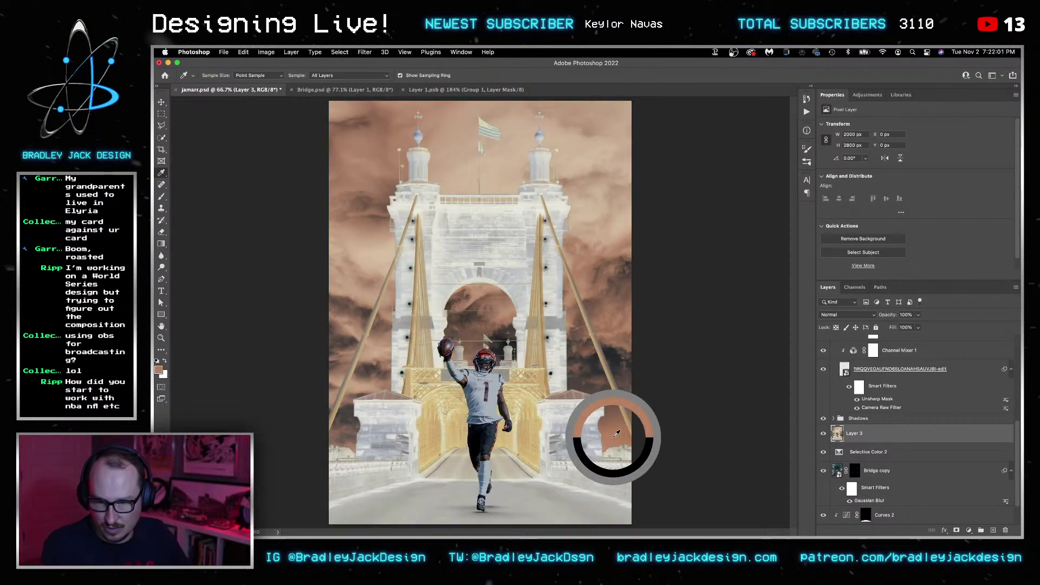
Delete the inverted layer and raise the foreground color's saturation to 90%.
key("BackSpace")
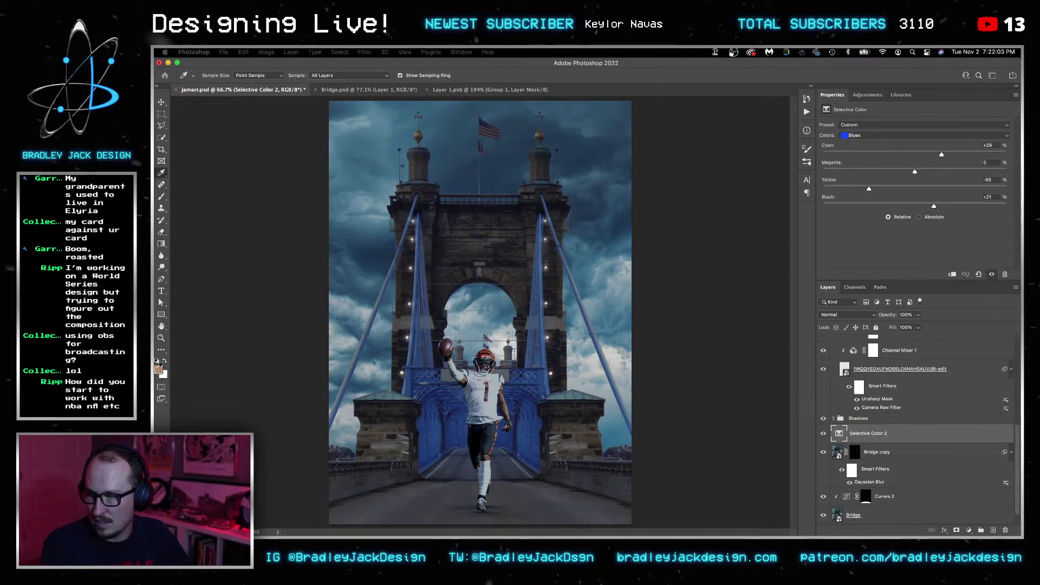
left_click(158, 370)
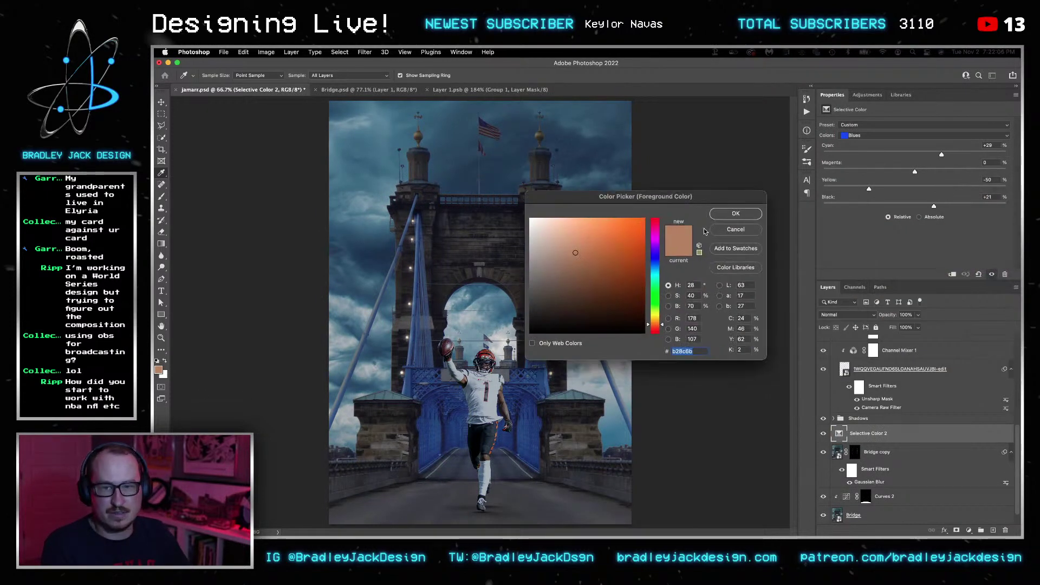
double_click(693, 296)
type("80")
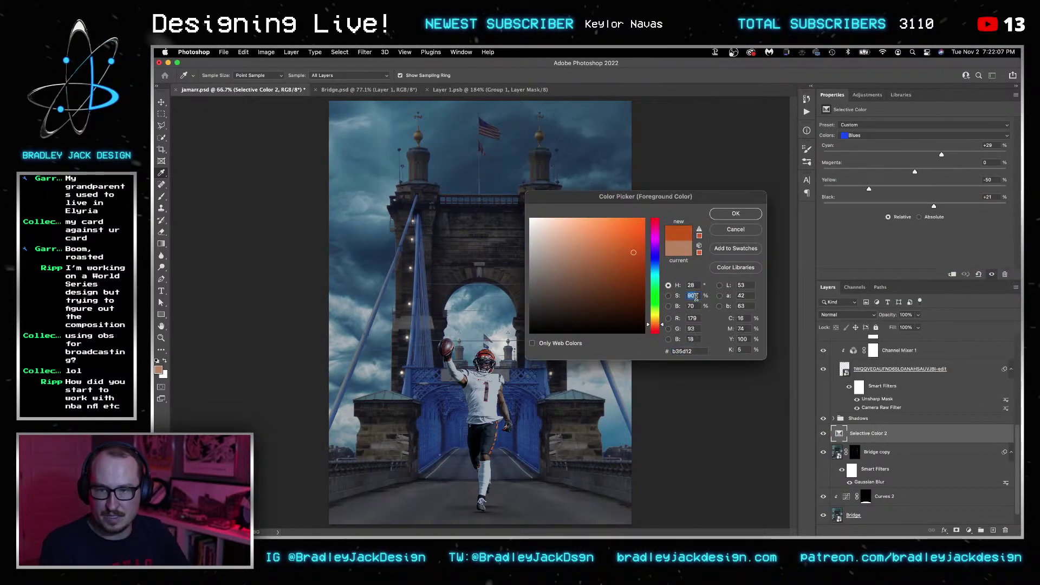
key("Return")
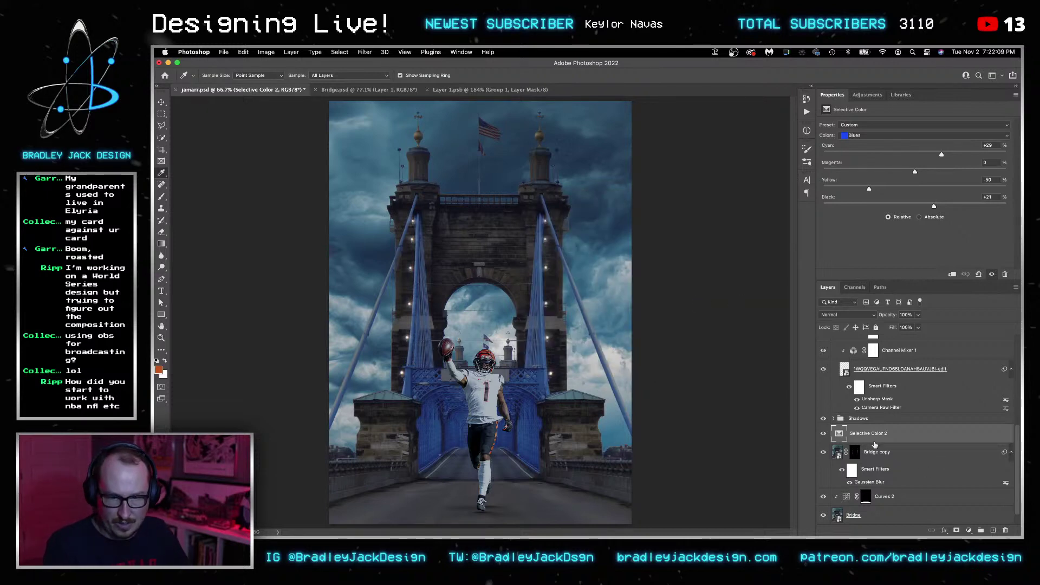
Add a new layer above Selective Color 2, dab orange over the tower's upper-right light, and set its blend mode to Color.
key("super+shift+alt+n")
key("b")
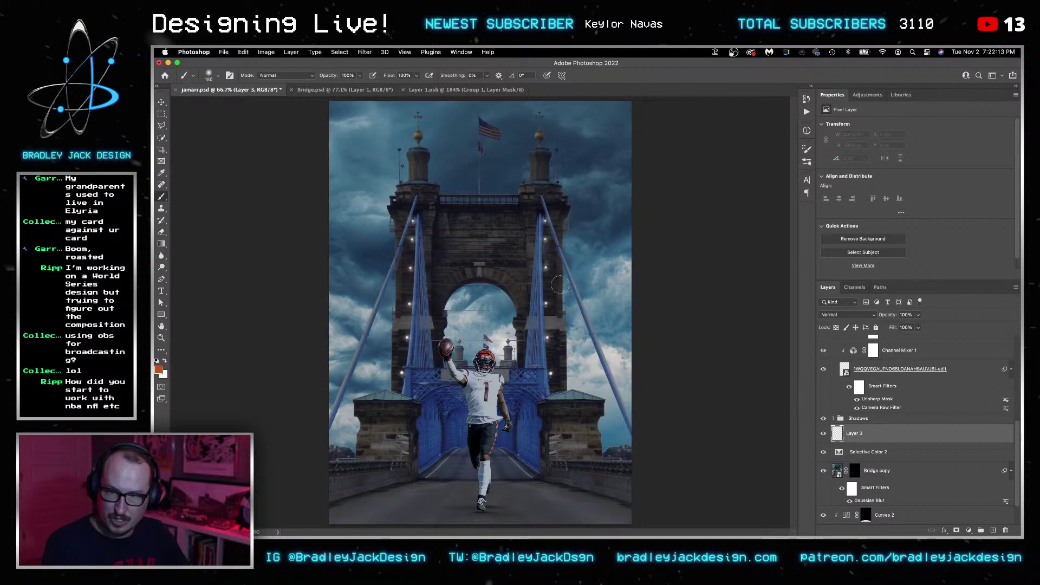
left_click(546, 221)
key("v")
key("shift+alt+c")
key("b")
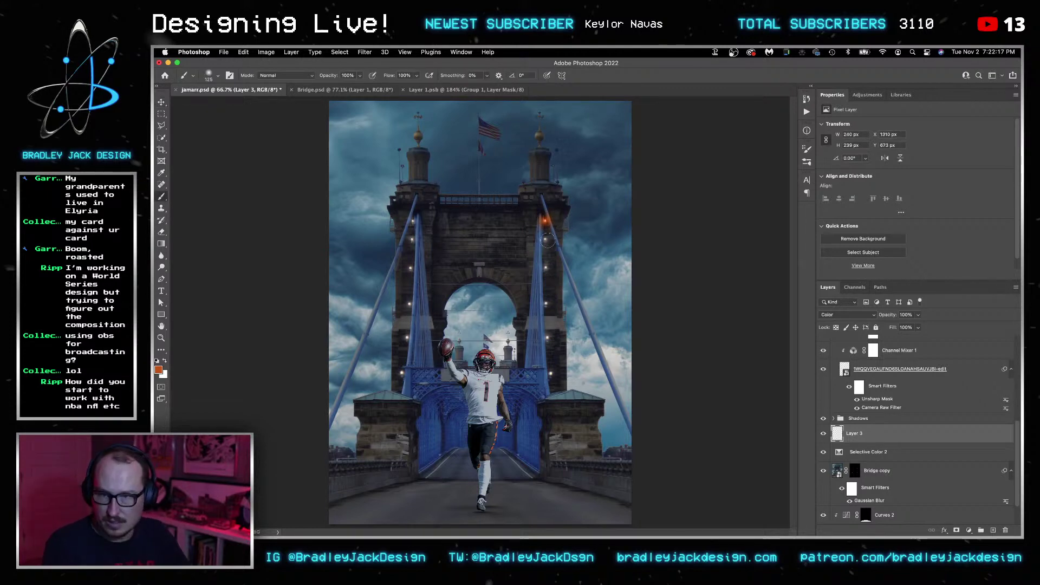
Paint orange over the remaining bridge lights and set the glow layer to Overlay at 40% opacity.
left_click(545, 238)
left_click(546, 268)
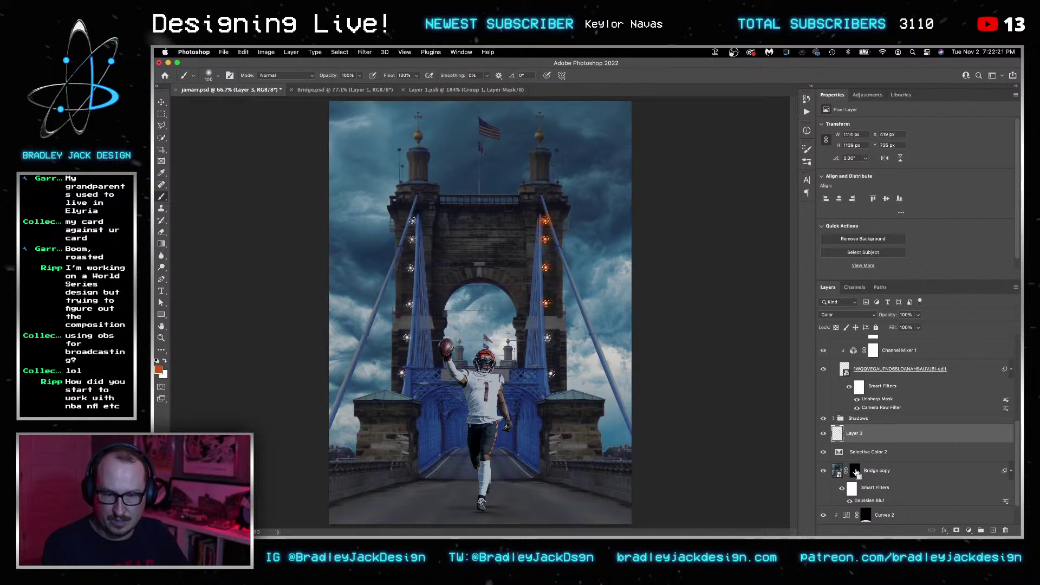
key("g")
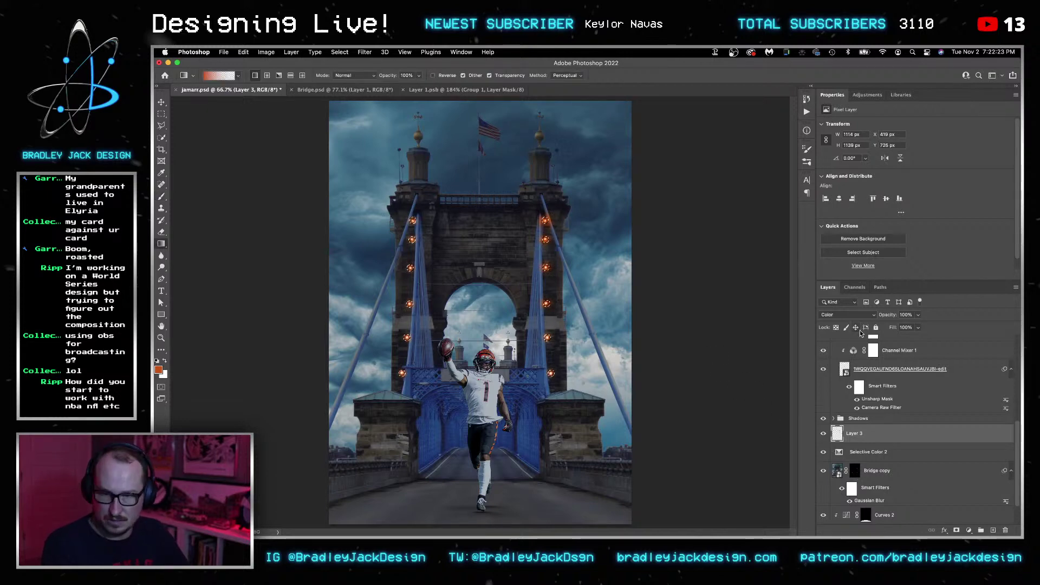
key("v")
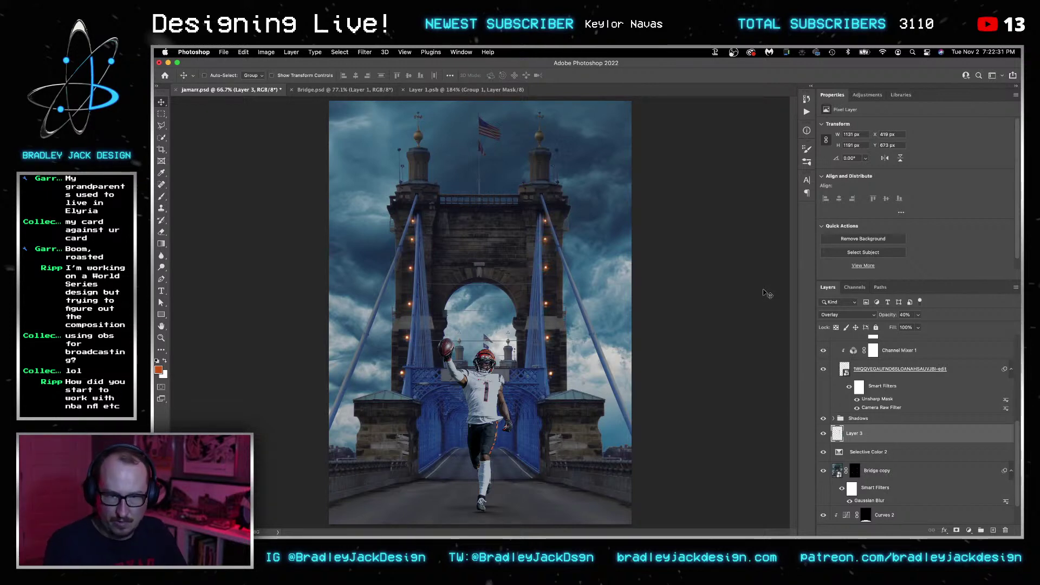
Duplicate the orange glow layer and set the copy to Screen at 50% opacity.
key("super+j")
key("shift+alt+s")
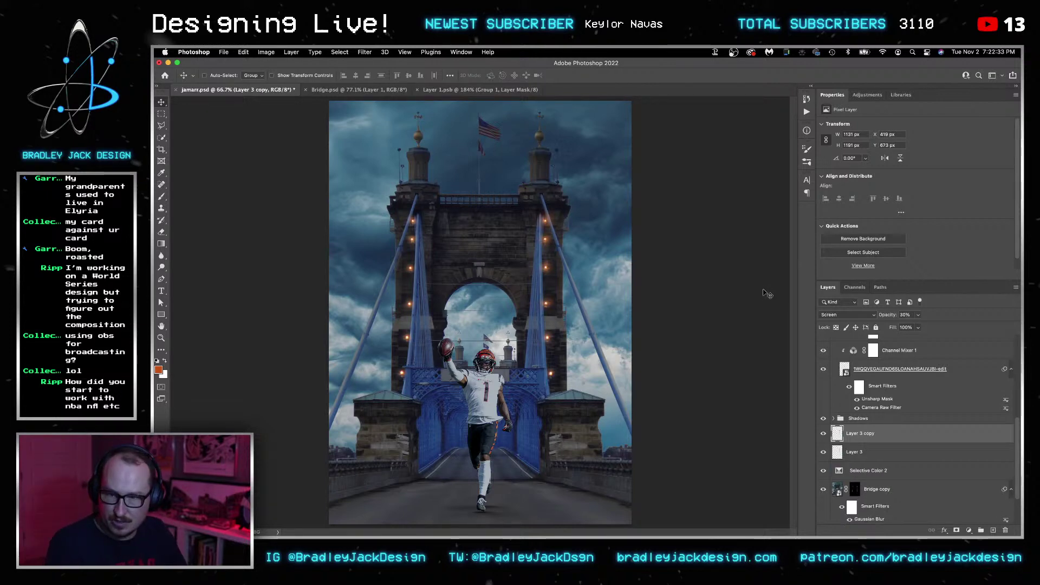
key("4")
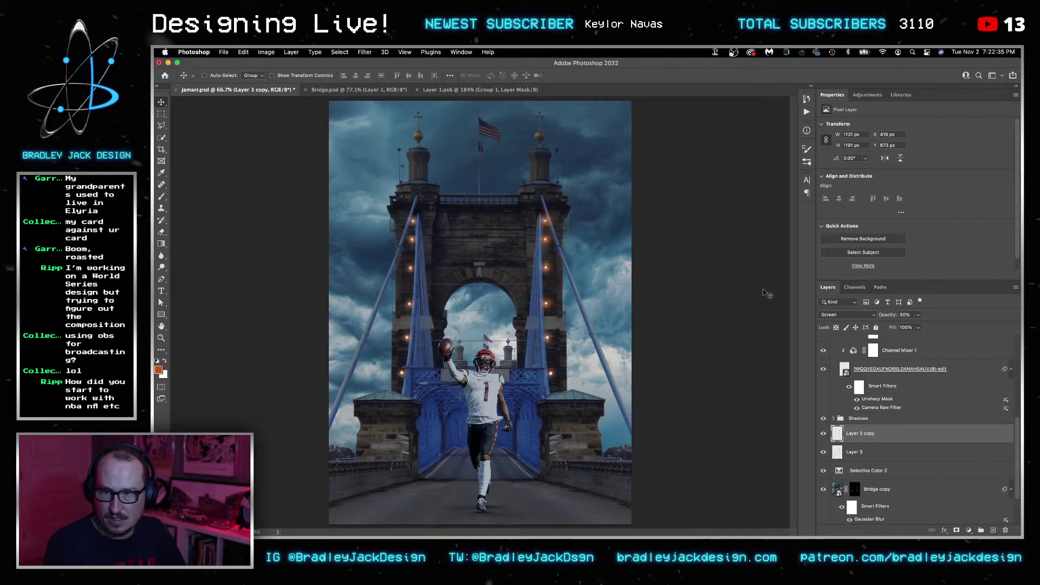
Split the glow copy's Underlying Layer black Blend If slider to 0 / 102 and save the document.
double_click(910, 433)
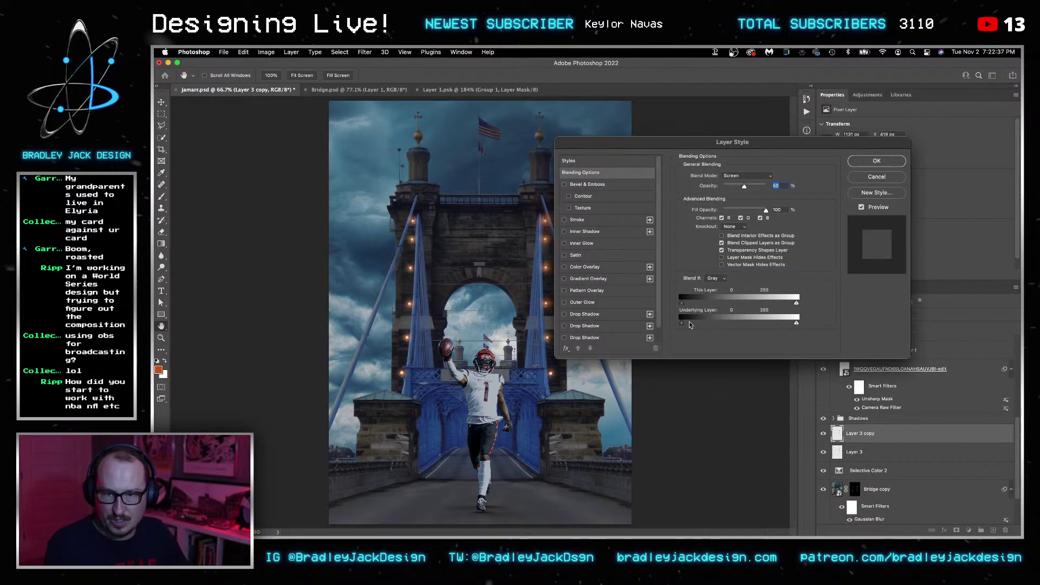
left_click_drag(683, 324, 727, 323)
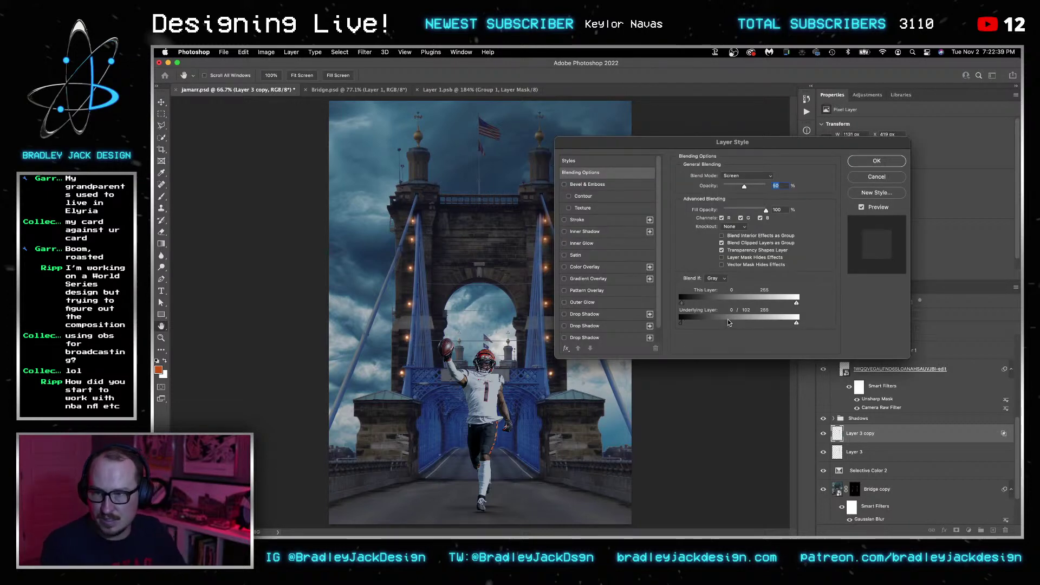
key("Return")
key("ctrl+s")
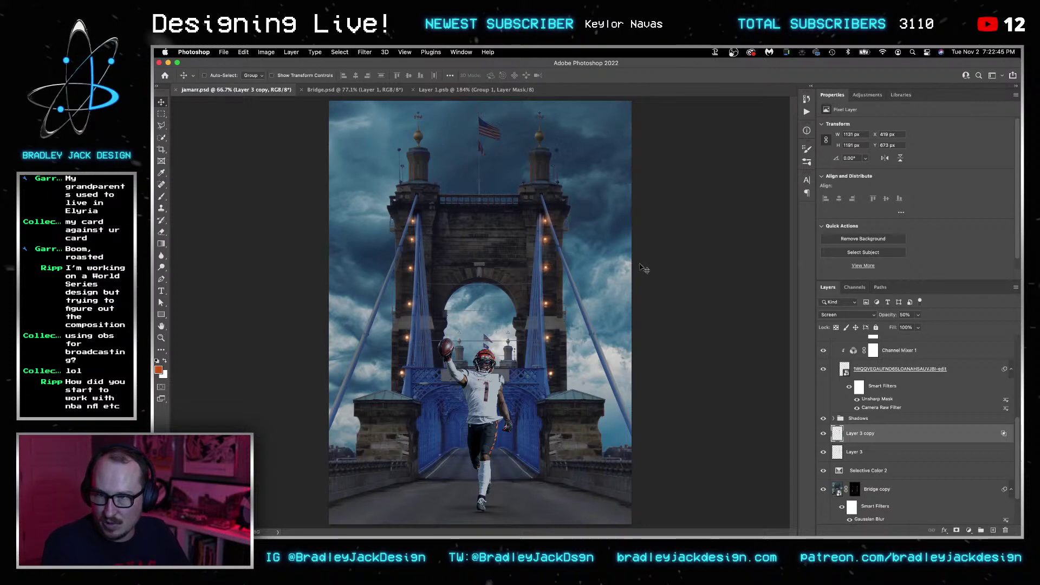
Open the Bridge copy smart object's contents and compare them with the main composition.
scroll(899, 464, "down", 3)
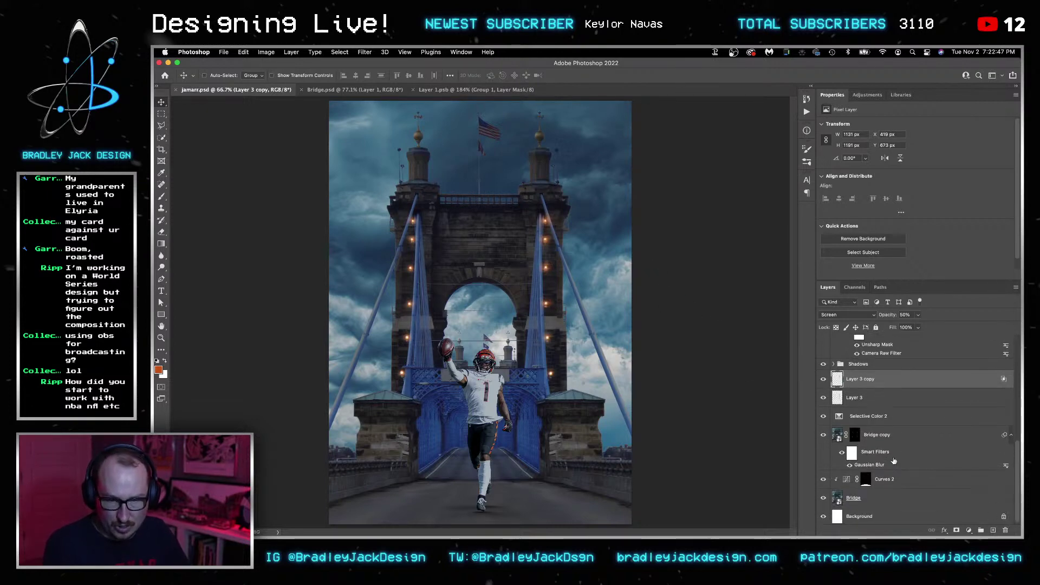
double_click(838, 436)
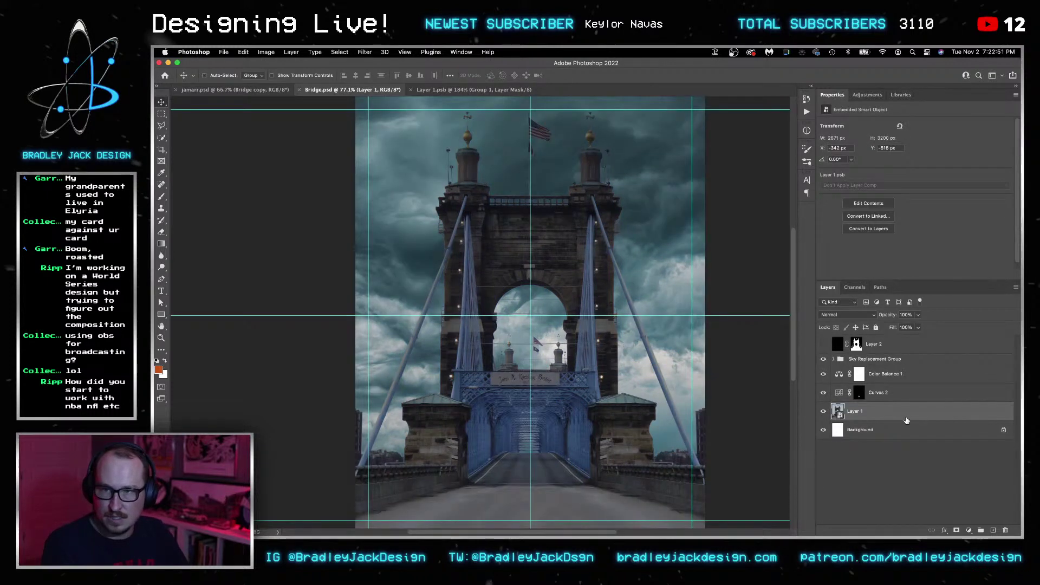
key("ctrl+shift+Tab")
key("ctrl+Tab")
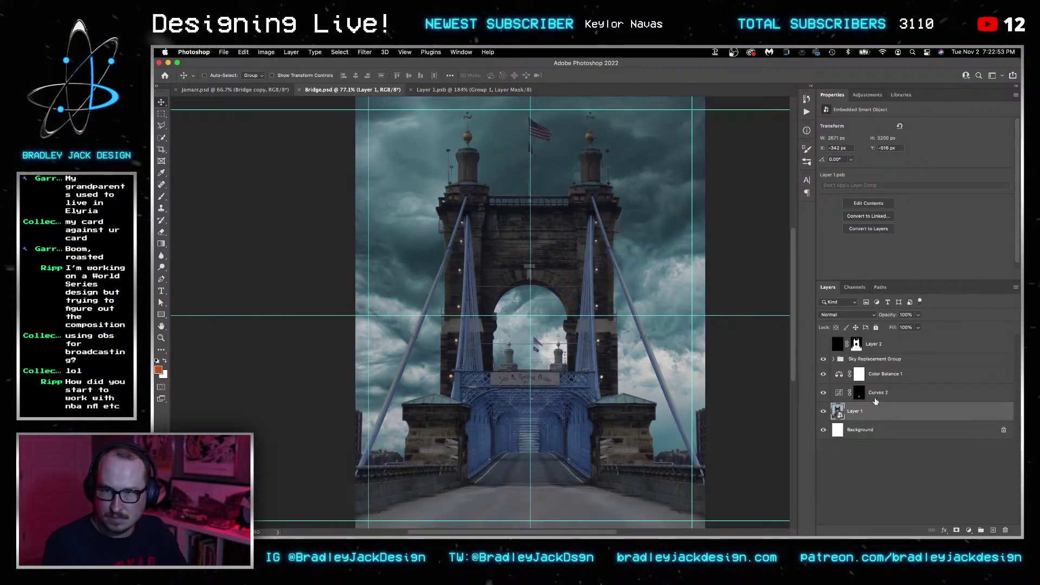
Toggle the Sky Replacement Group and its Sky layer to examine their effect on the bridge.
left_click(823, 360)
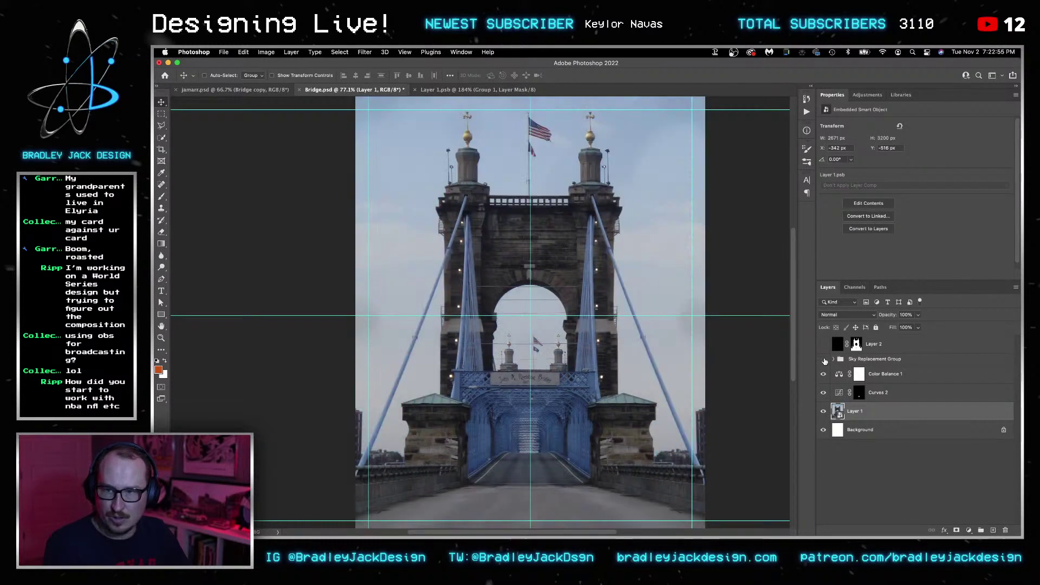
left_click(824, 360)
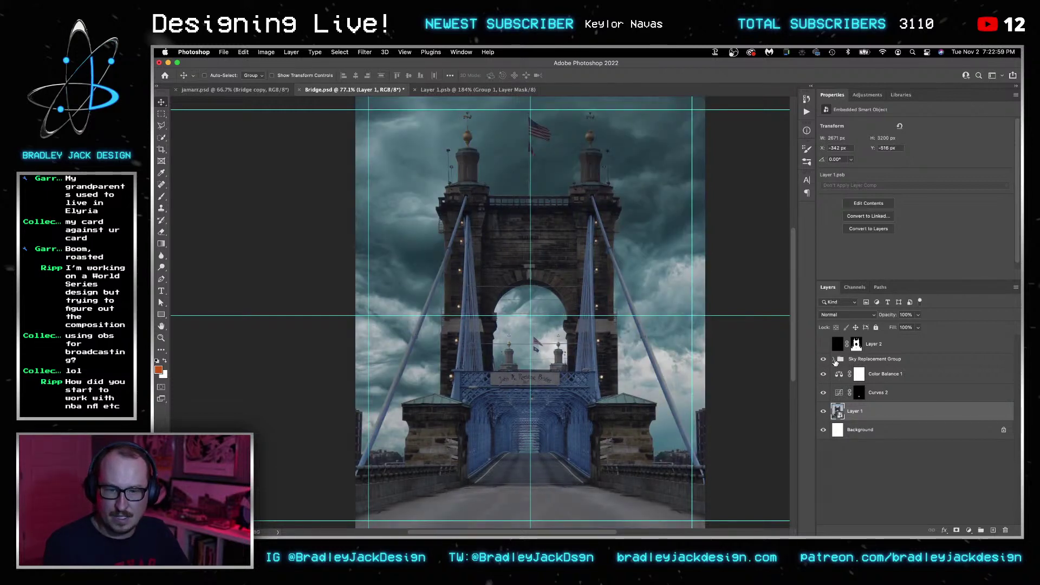
left_click(833, 359)
left_click(823, 393)
left_click(824, 393)
left_click(823, 393)
left_click(824, 392)
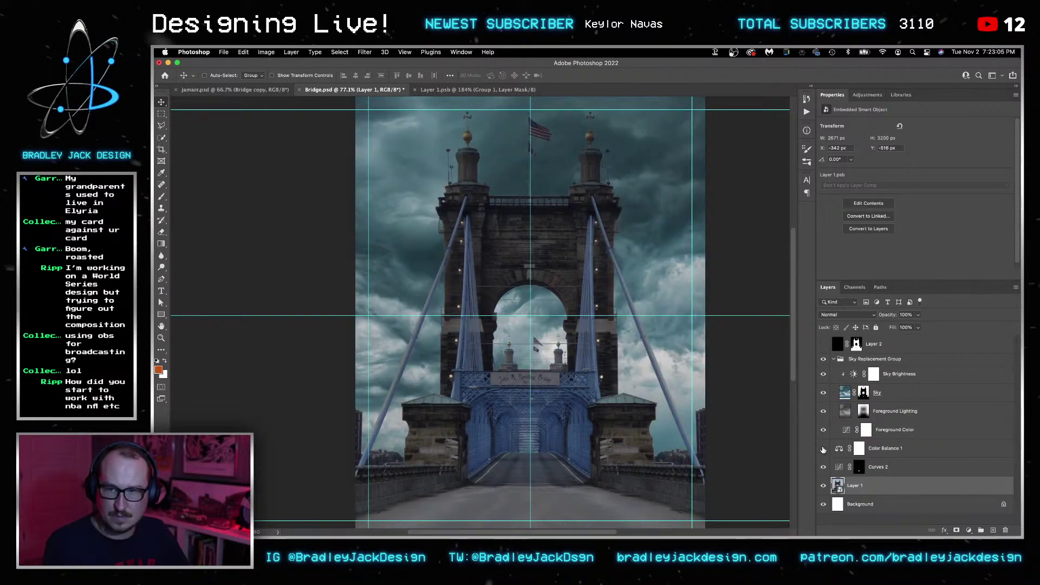
Toggle the sky group's Sky Brightness, Foreground Lighting and Foreground Color layers to examine what each contributes.
left_click(823, 374)
left_click(823, 374)
left_click(823, 375)
left_click(824, 374)
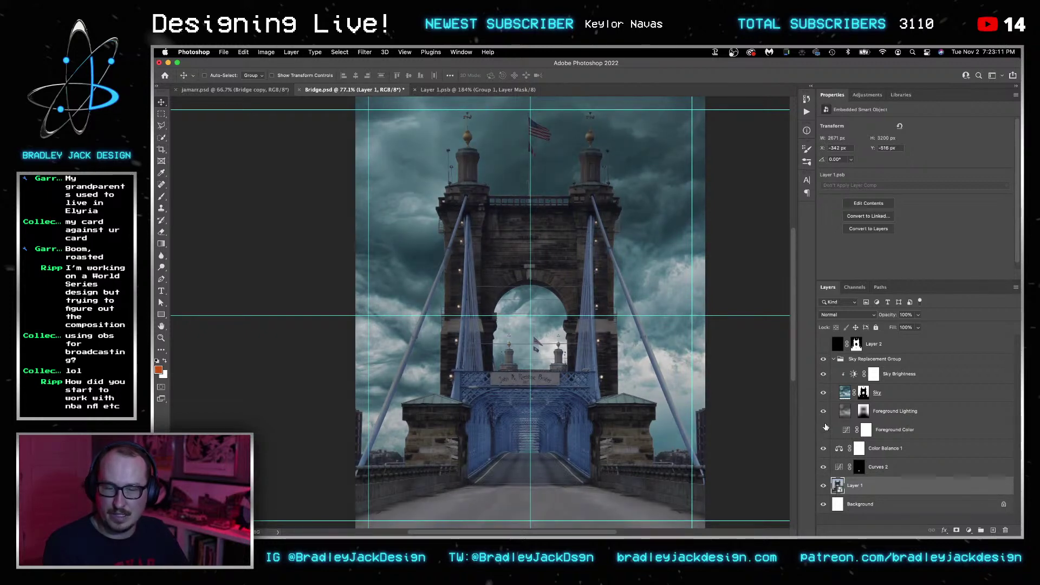
left_click(824, 411)
left_click(823, 393)
left_click(823, 391)
left_click(824, 375)
left_click(822, 430)
left_click(824, 412)
left_click(823, 429)
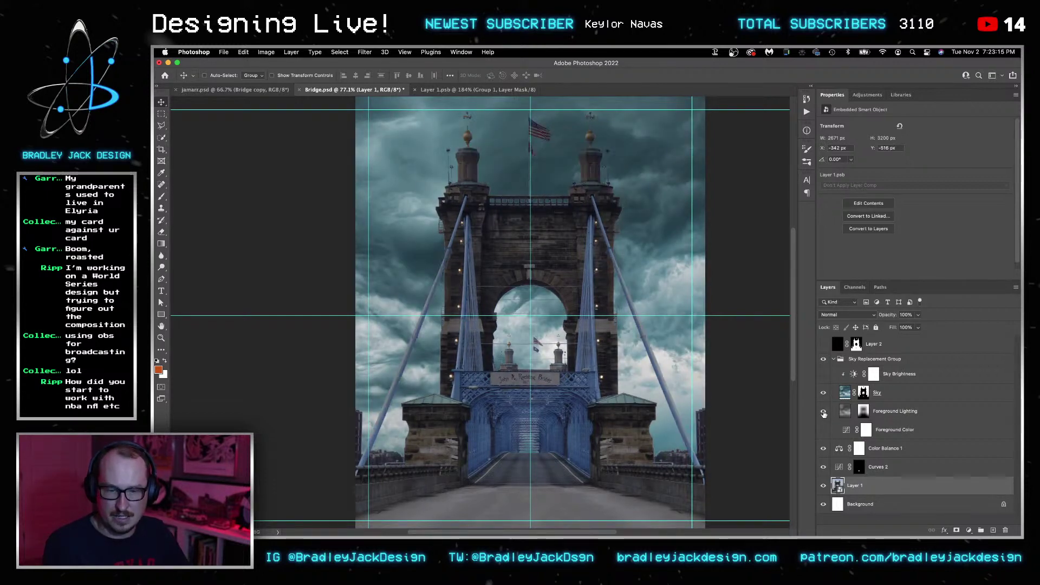
left_click(823, 374)
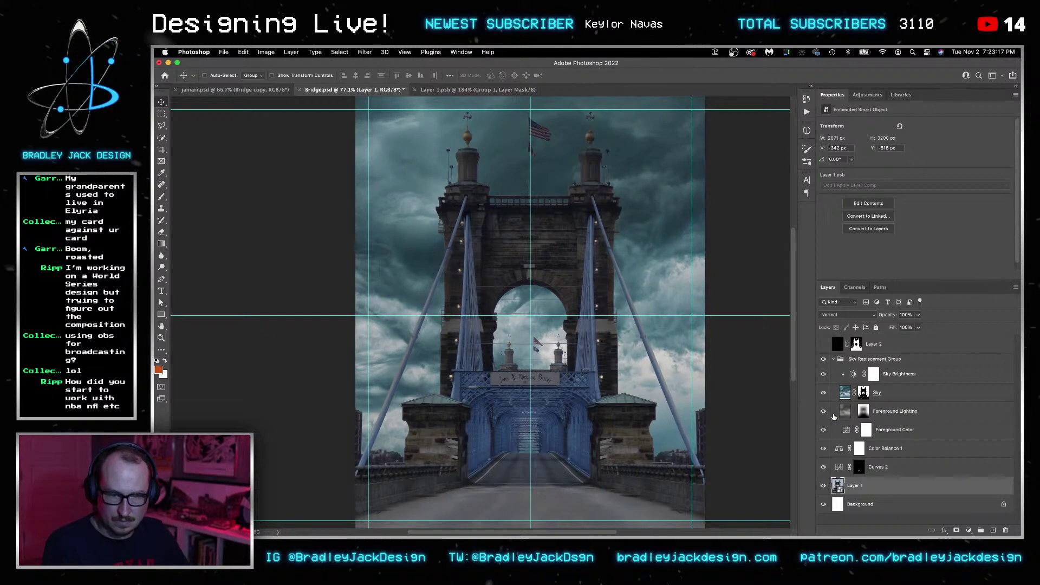
Brush white at 10% opacity on the Foreground Lighting layer around the tower's top, and save the change into jamarr.psd.
left_click(824, 412)
left_click(856, 416)
key("b")
key("x")
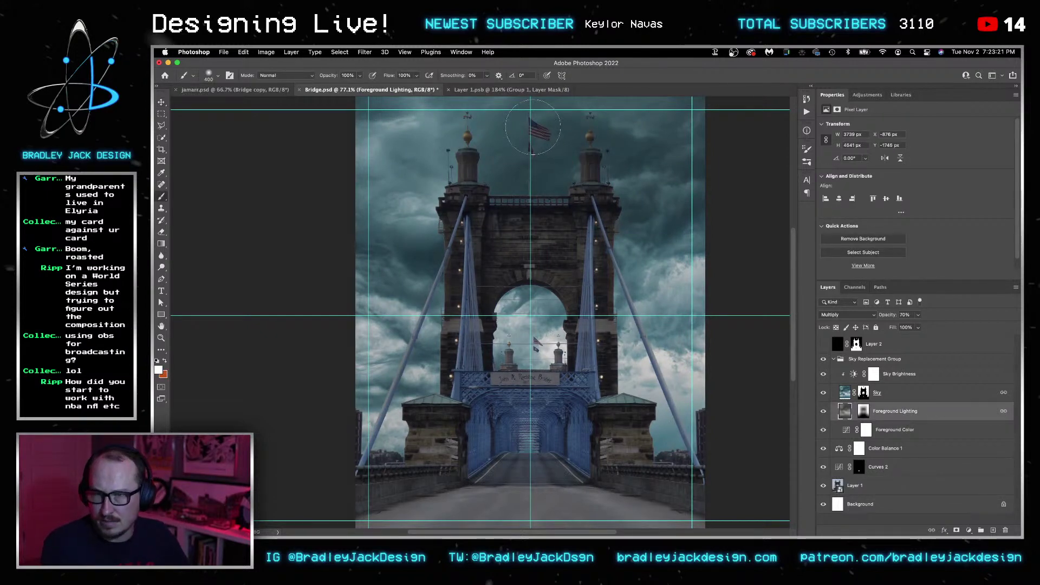
left_click_drag(542, 178, 543, 178)
key("1")
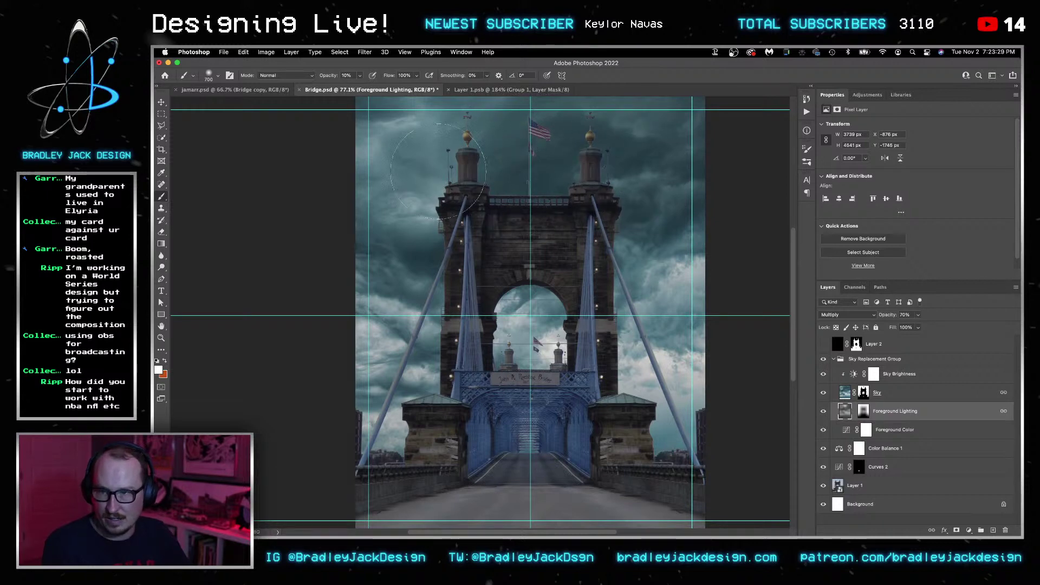
key("ctrl+s")
key("ctrl+shift+Tab")
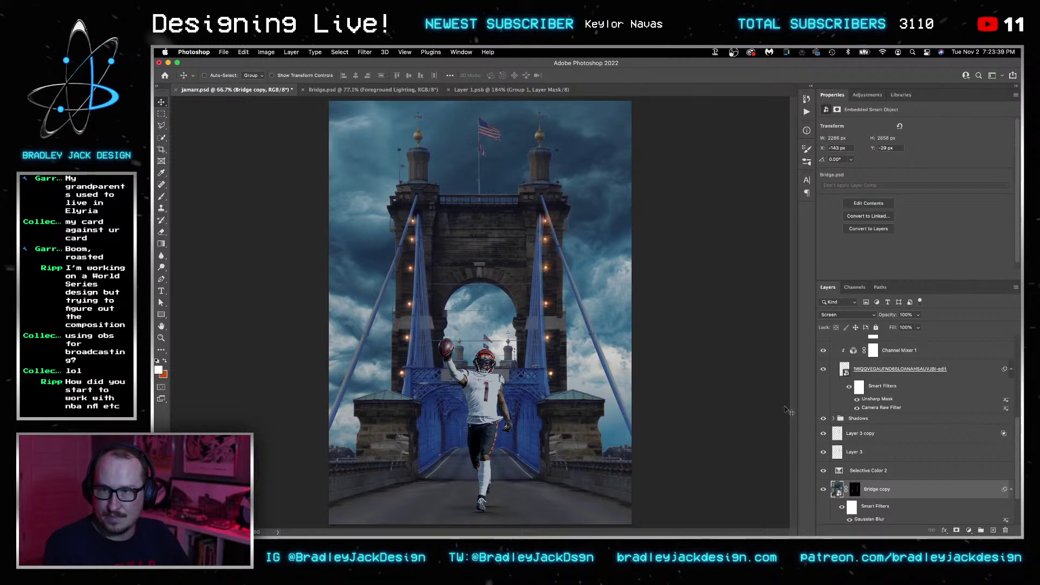
Open the Bridge copy smart object's contents and target the Sky layer's mask with the Brush tool.
double_click(838, 491)
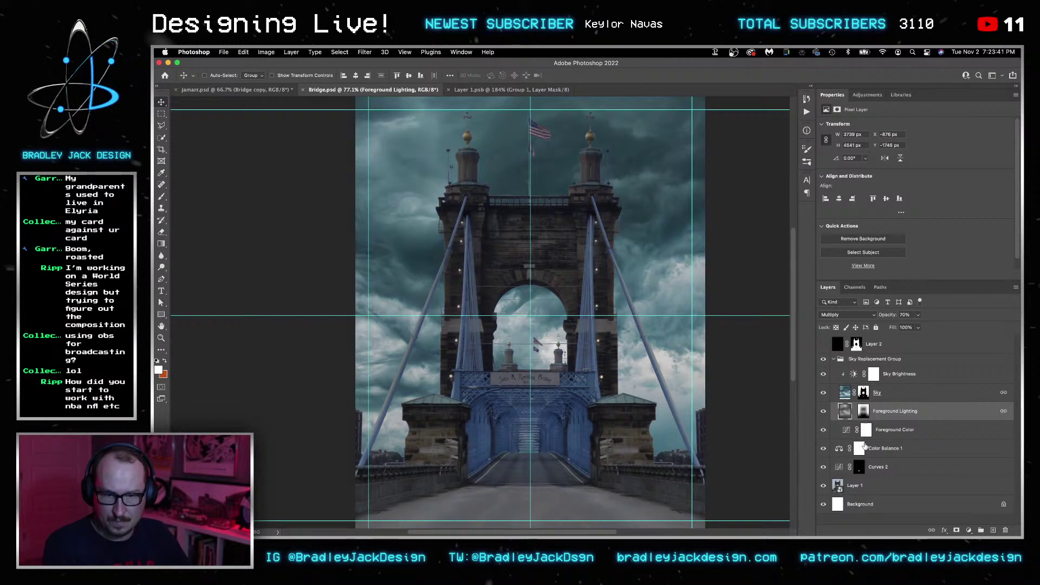
left_click(845, 486)
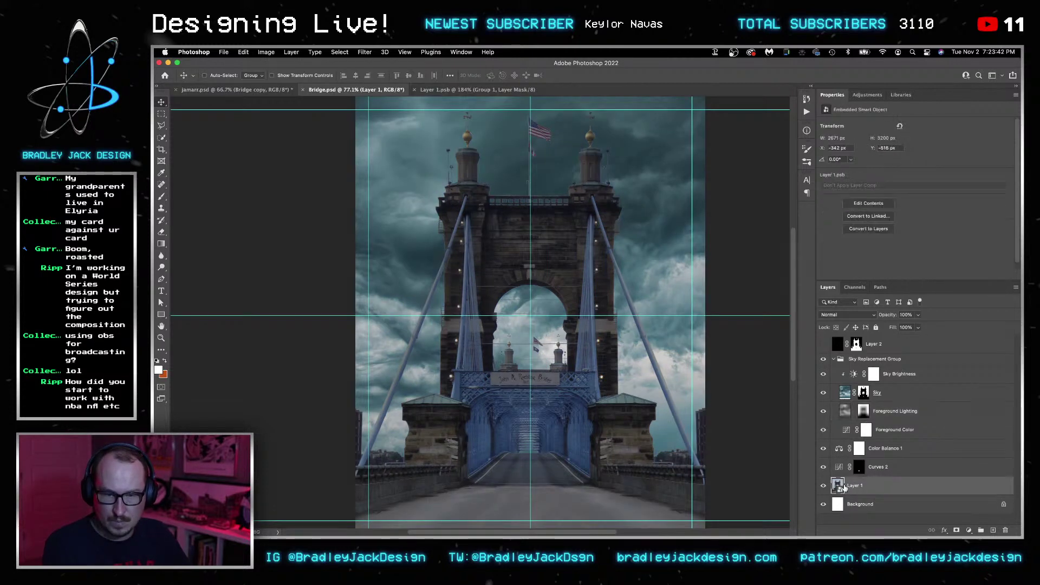
left_click(877, 361)
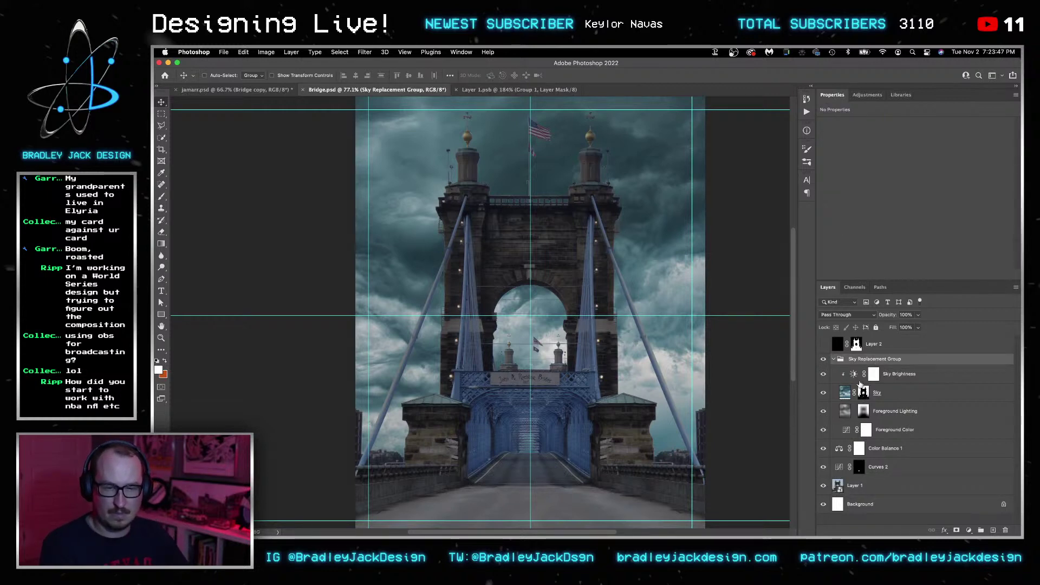
left_click(863, 393)
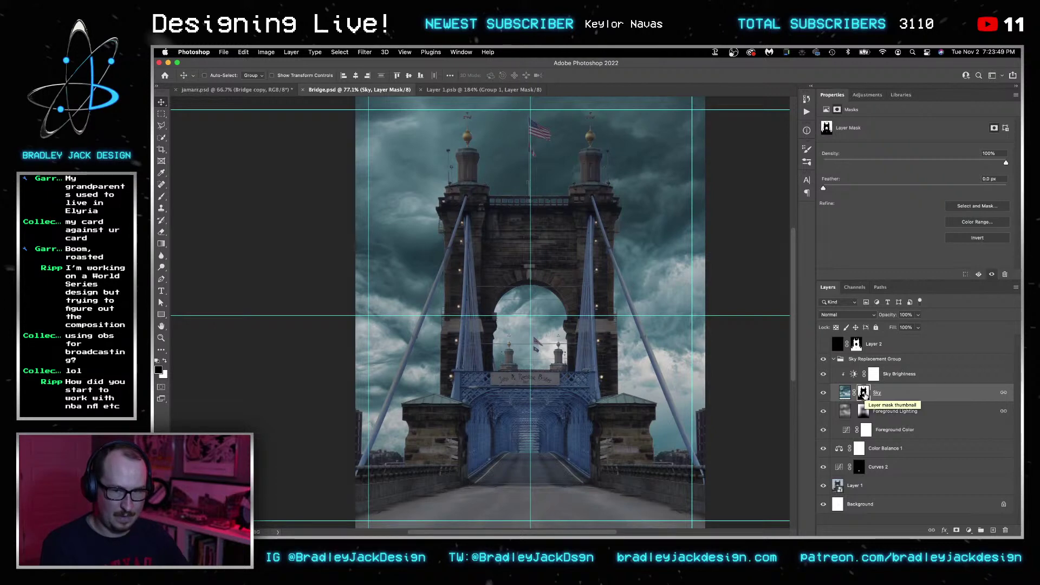
key("b")
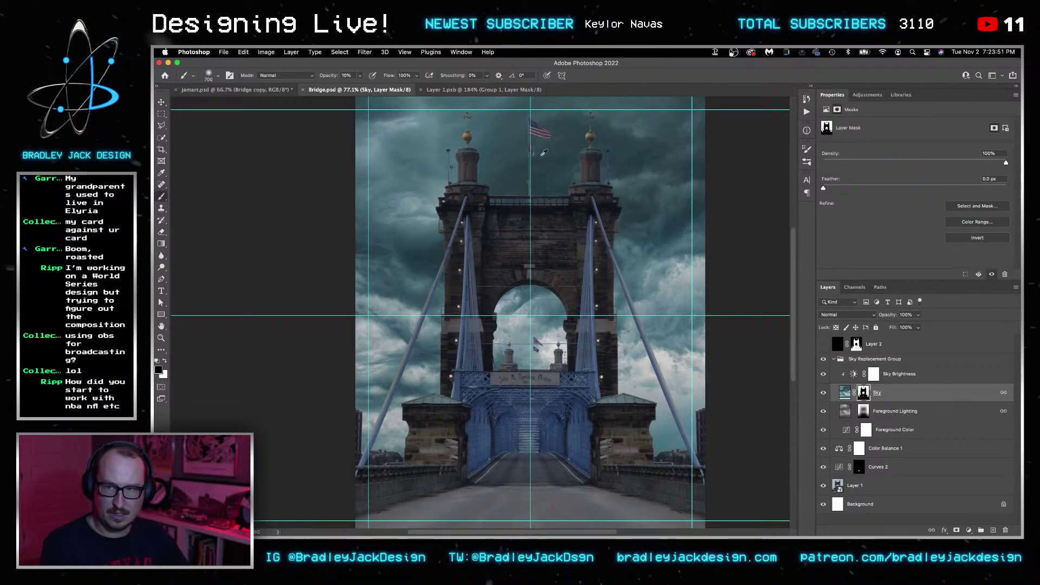
Toggle the Sky layer's visibility to examine its mask edges around the flagpole, turrets and parapet.
scroll(544, 151, "up", 5)
scroll(541, 155, "up", 3)
key("bracketleft")
key("bracketleft")
key("bracketleft")
key("bracketleft")
key("super+comma")
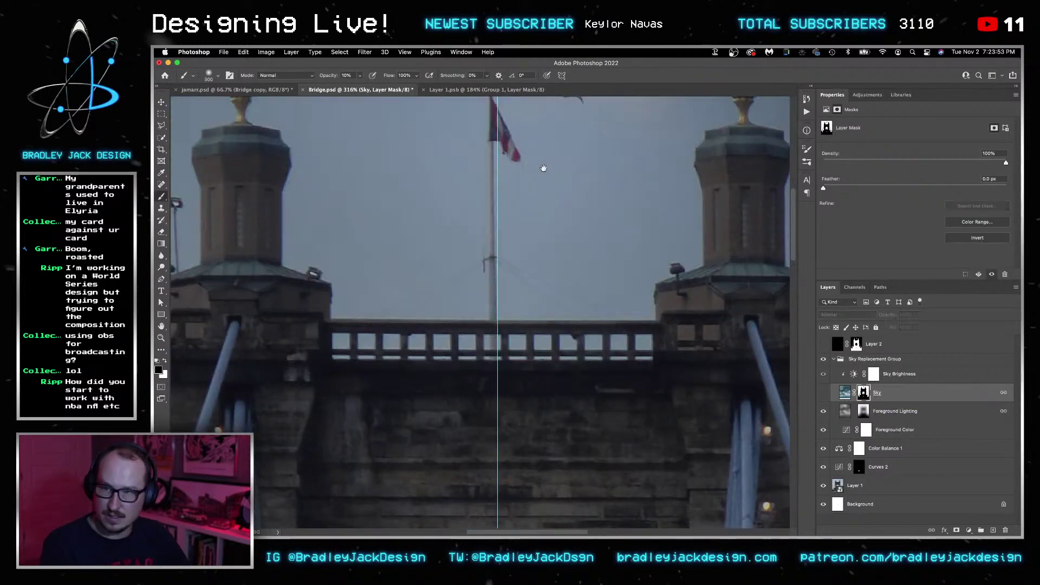
left_click_drag(520, 157, 539, 256)
key("super+comma")
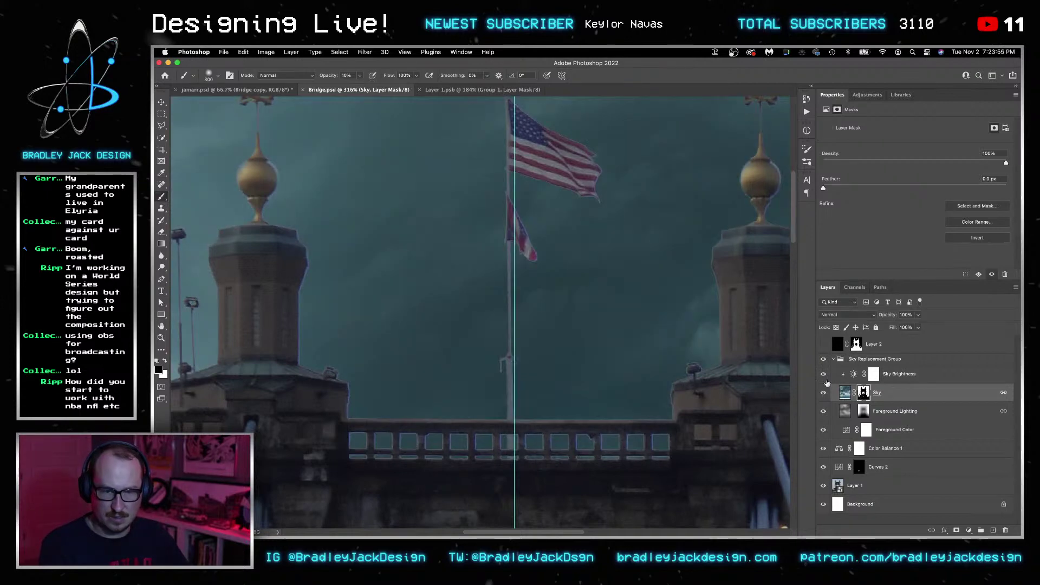
key("super+comma")
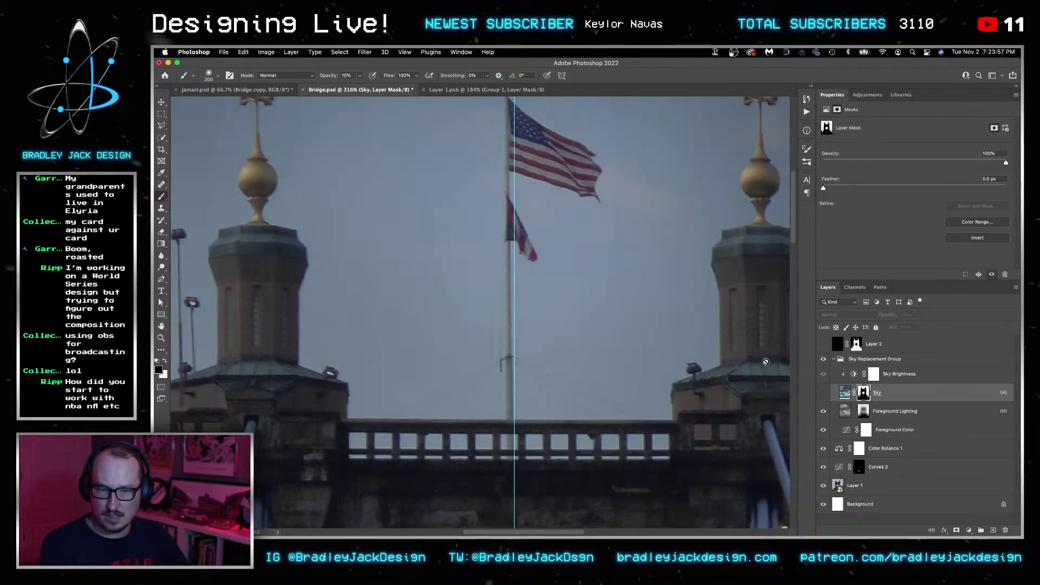
left_click(824, 392)
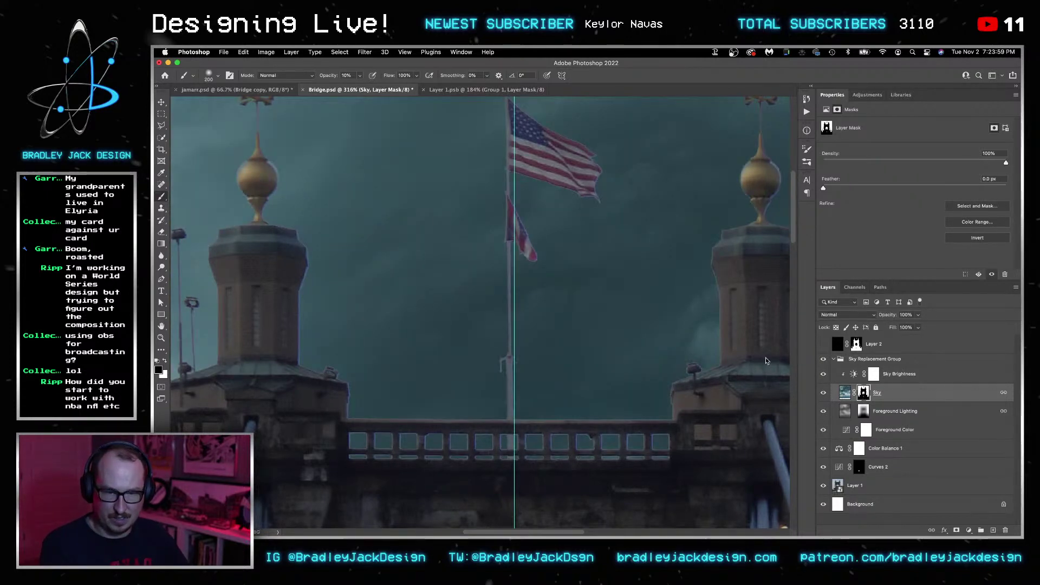
key("super+comma")
key("super+comma")
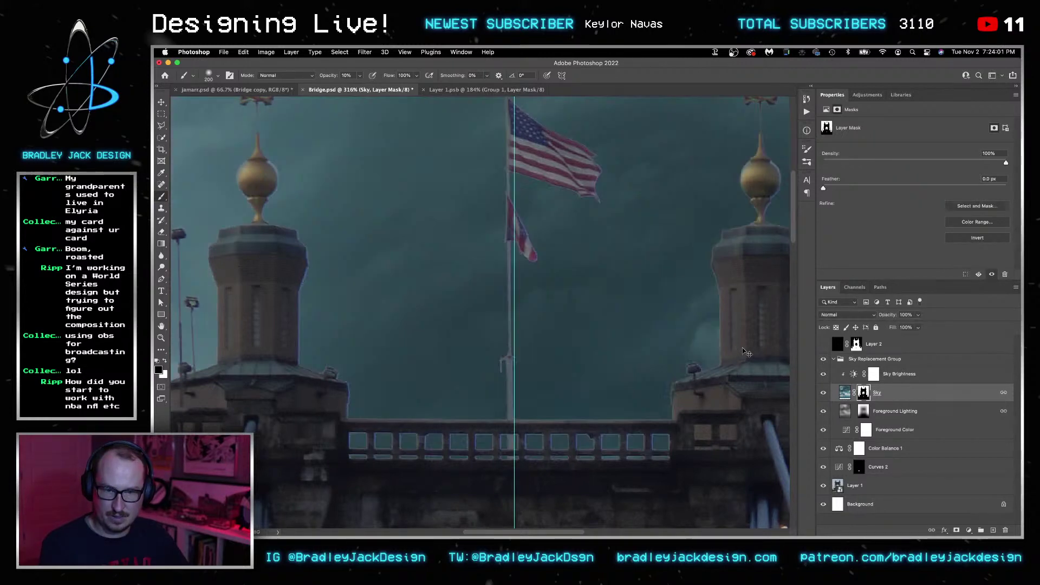
Hide the guides and brush black and white at 100% opacity on the Sky layer's mask around the flag and parapet.
key("super+semicolon")
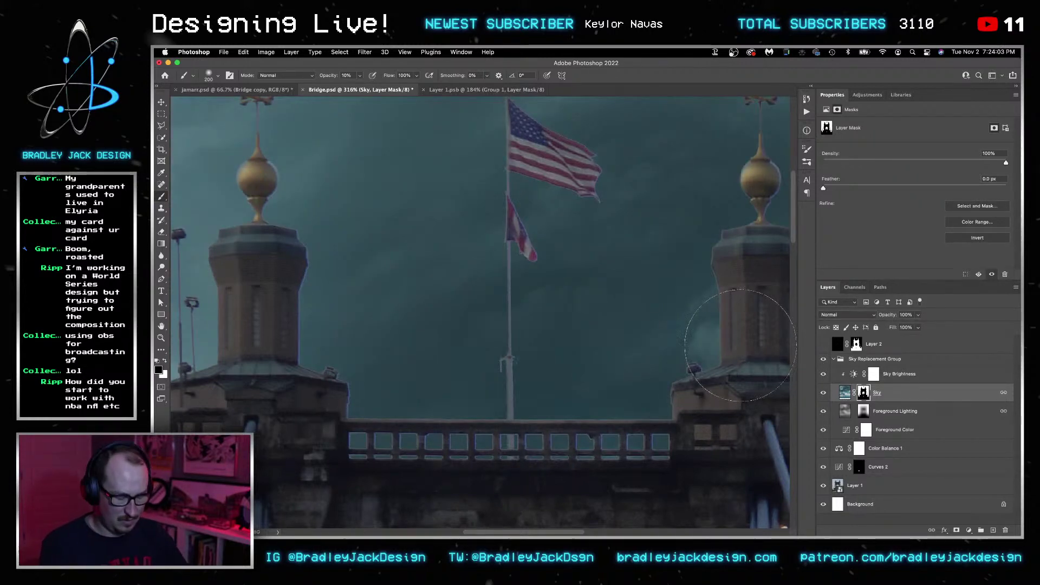
key("0")
mouse_move(483, 259)
left_mouse_down()
mouse_move(534, 229)
mouse_move(487, 254)
mouse_move(434, 244)
mouse_move(564, 163)
left_mouse_up()
key("x")
left_click_drag(573, 235, 577, 295)
mouse_move(507, 372)
left_mouse_down()
mouse_move(513, 400)
mouse_move(529, 214)
mouse_move(524, 262)
left_mouse_up()
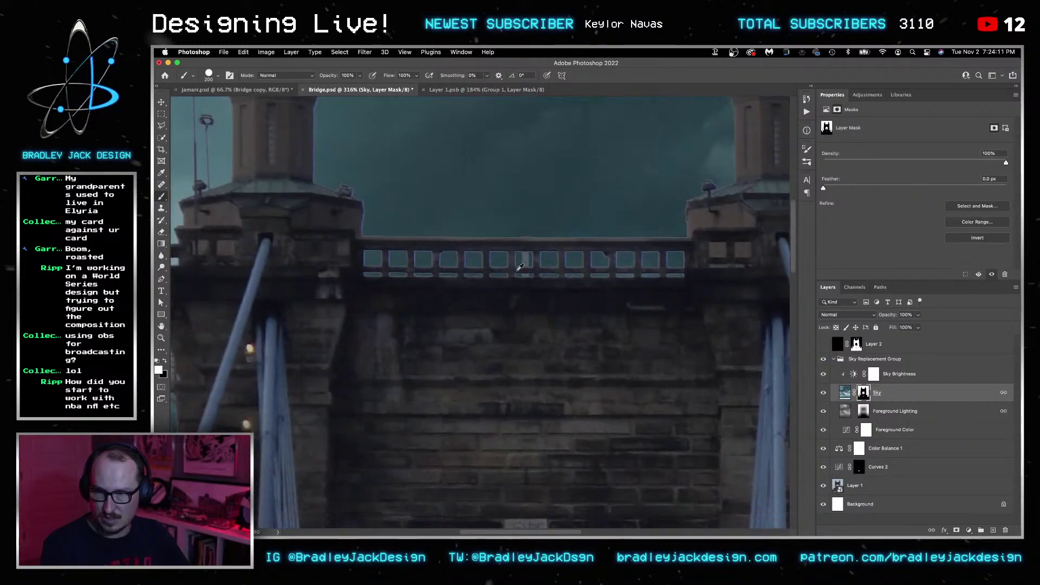
scroll(525, 263, "up", 5)
left_click_drag(553, 176, 537, 246)
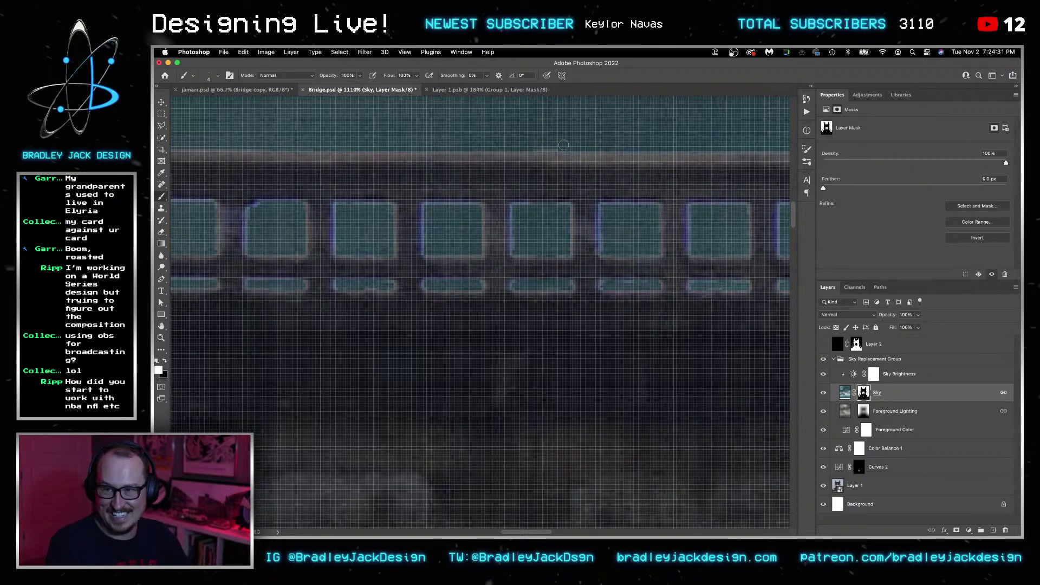
Save the sky mask changes into the bridge smart object and return to jamarr.psd.
key("super+0")
key("v")
key("ctrl+shift+Tab")
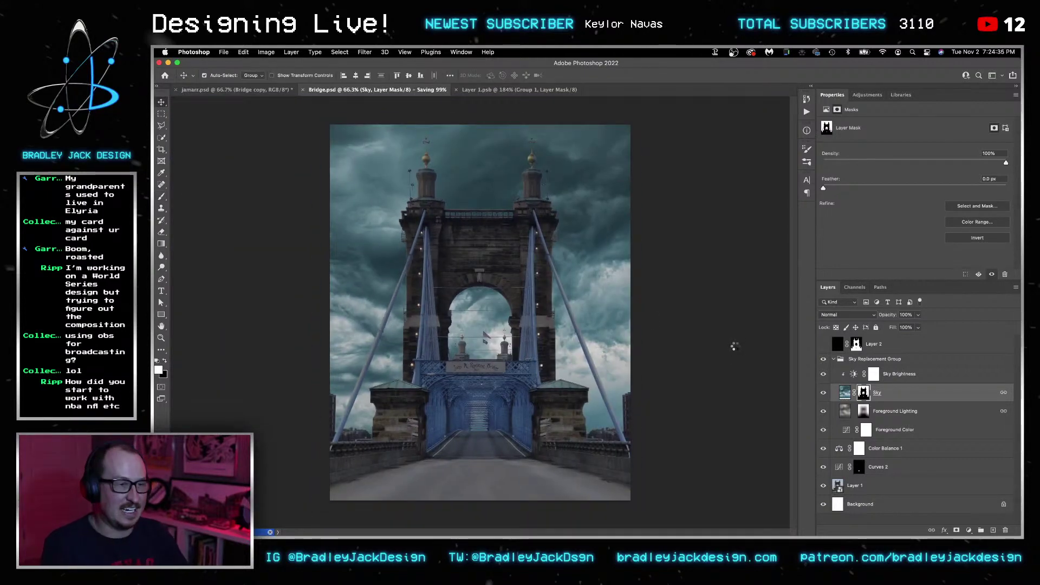
key("ctrl+i")
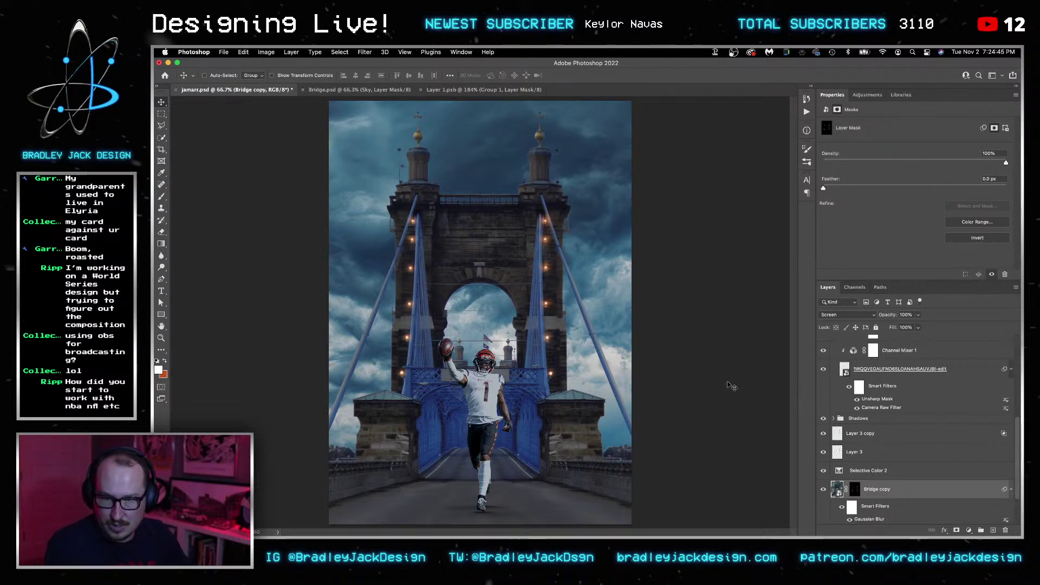
Target the Color Balance 1 layer in the Jamarr group and load the player's outline as a selection.
scroll(870, 433, "up", 8)
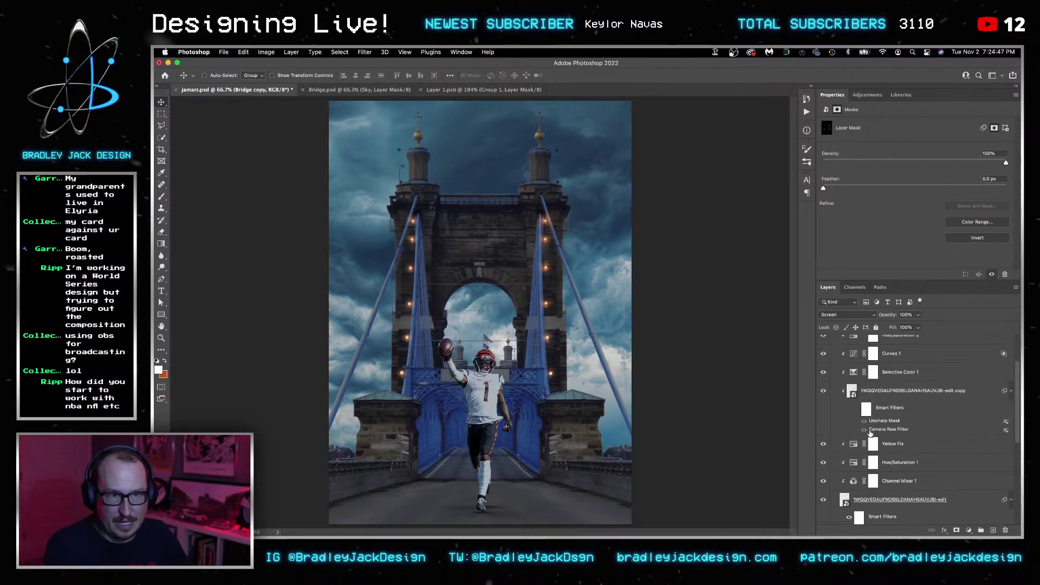
left_click(900, 358)
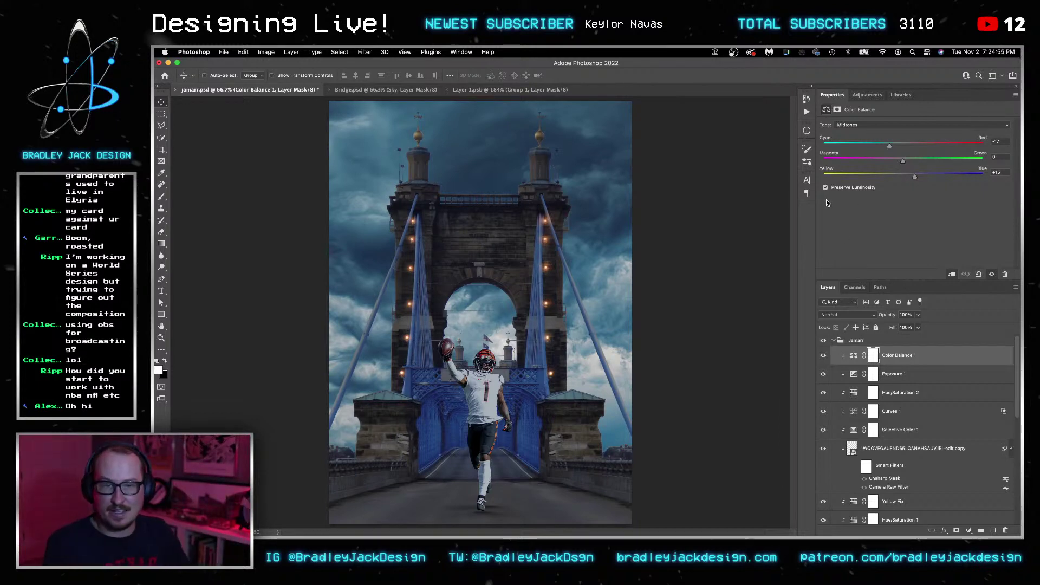
scroll(888, 379, "down", 3)
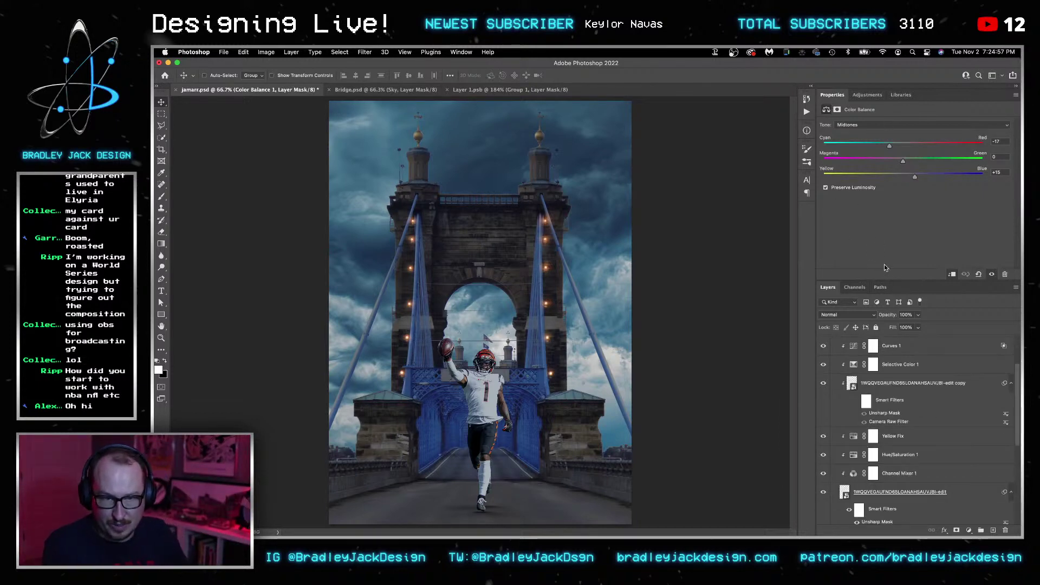
left_click_drag(890, 282, 889, 212)
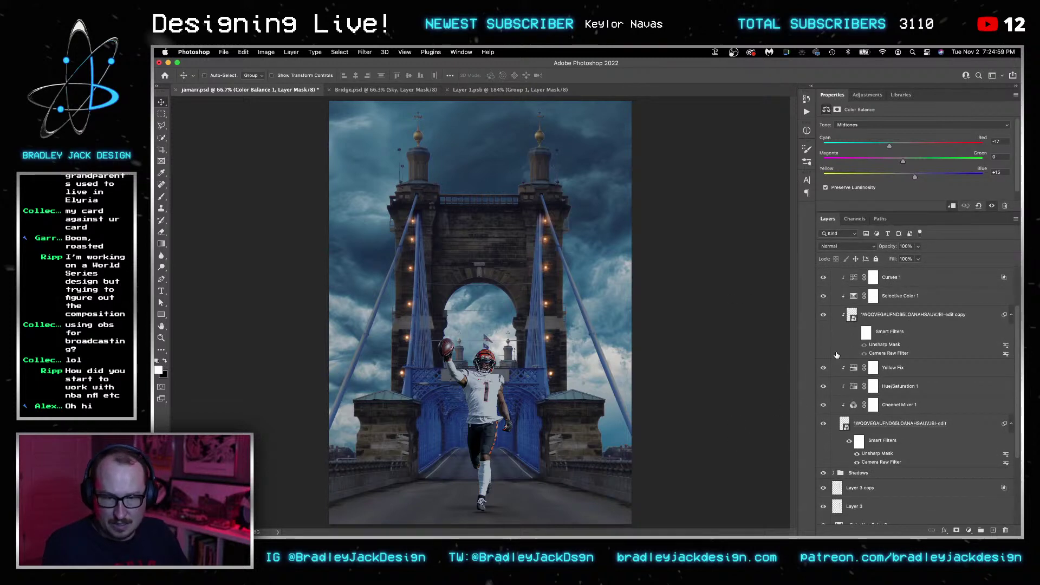
scroll(852, 336, "up", 1)
scroll(873, 340, "up", 2)
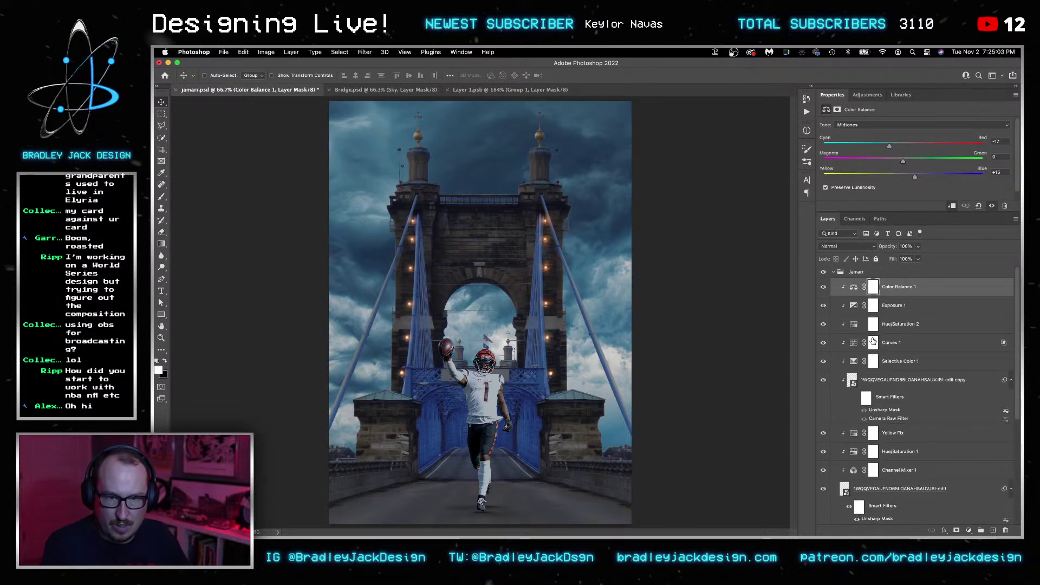
left_click(846, 479, "super")
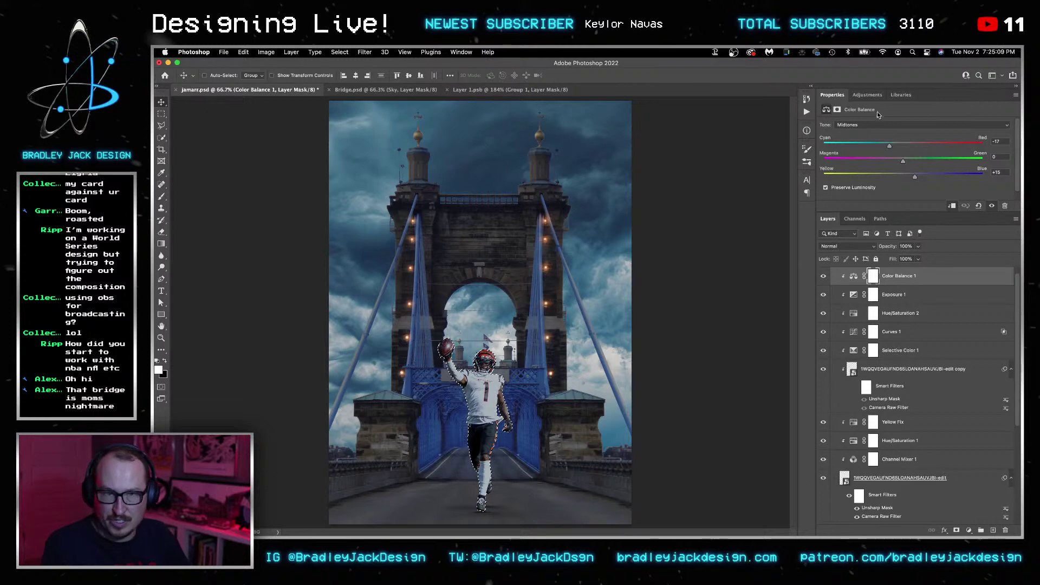
left_click(869, 96)
left_click(339, 52)
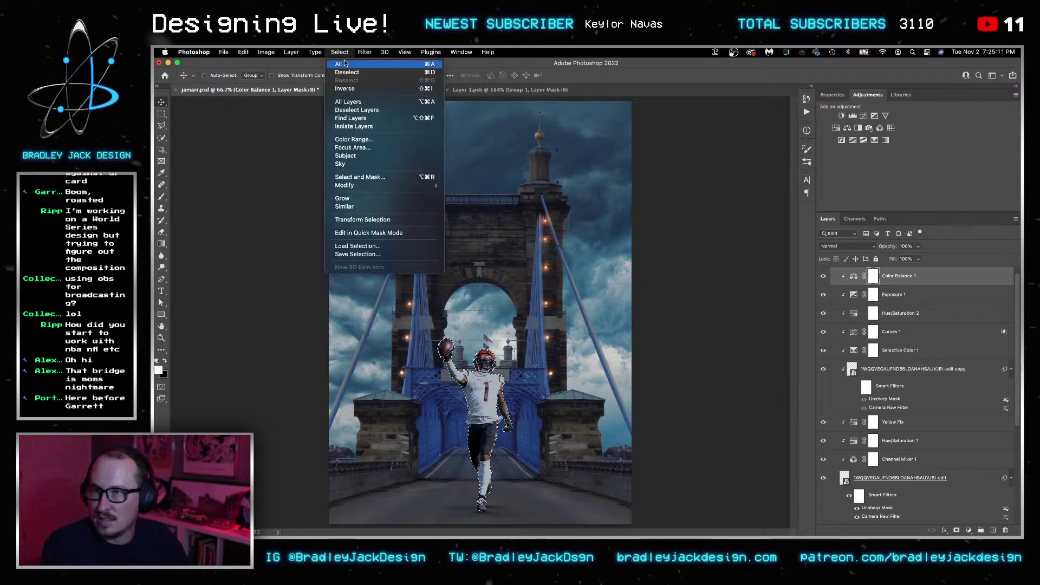
mouse_move(386, 185)
key("Escape")
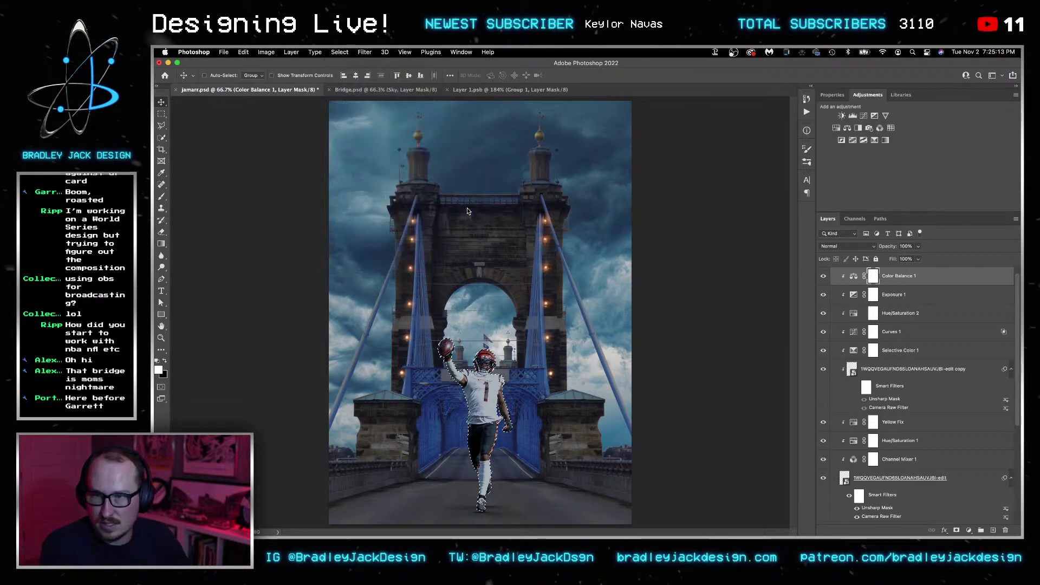
Add a Curves layer with a raised black point, clip it to the player and invert its mask to affect only his outer edges.
left_click(863, 115)
mouse_move(873, 214)
left_mouse_down()
mouse_move(874, 241)
mouse_move(861, 228)
left_mouse_up()
key("super+alt+g")
left_click(872, 352)
key("super+i")
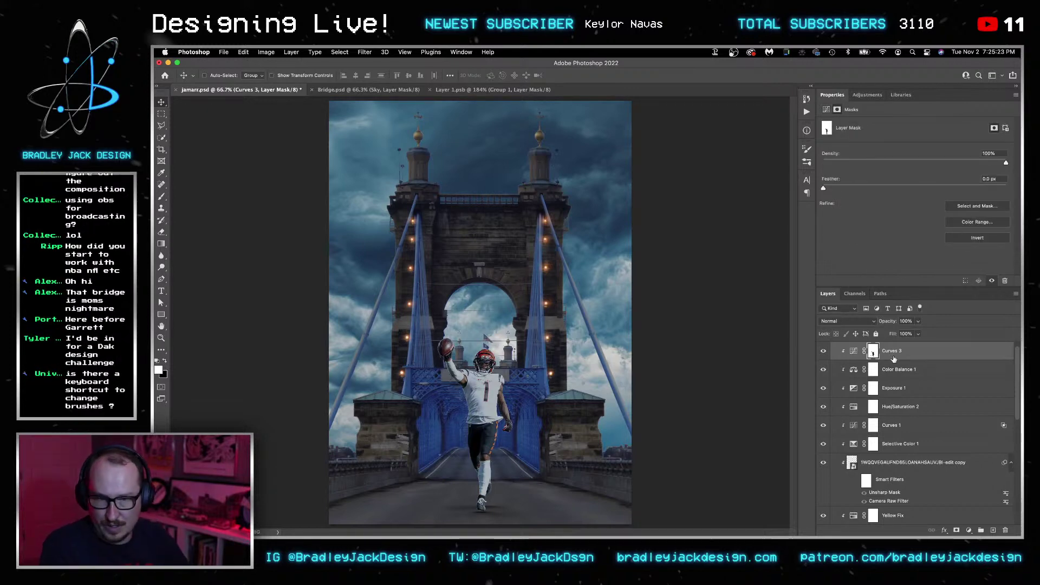
Split the Curves 3 layer's Underlying Layer black Blend If slider to 0 / 79.
double_click(893, 359)
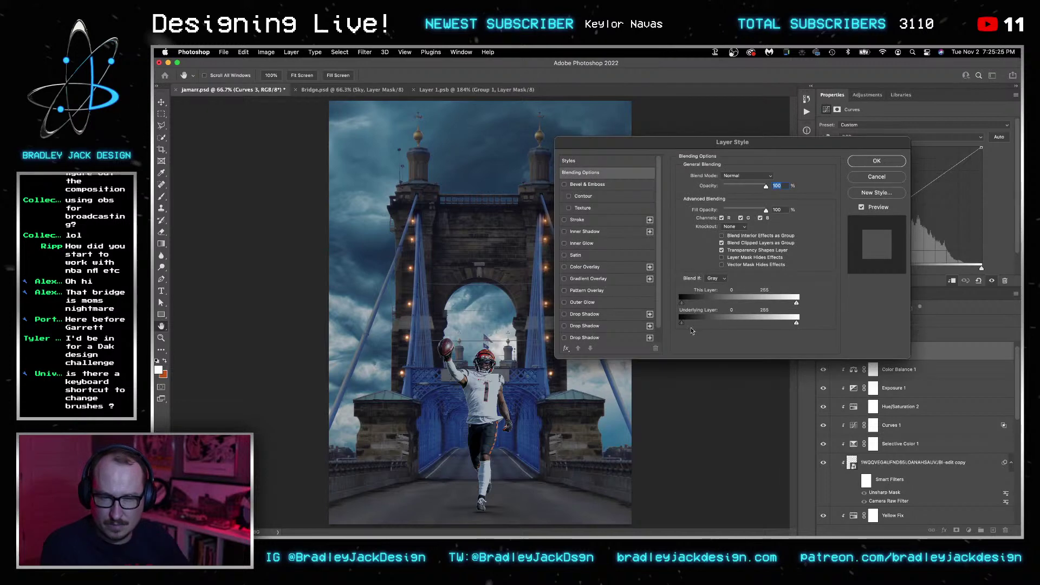
left_click_drag(708, 322, 716, 323)
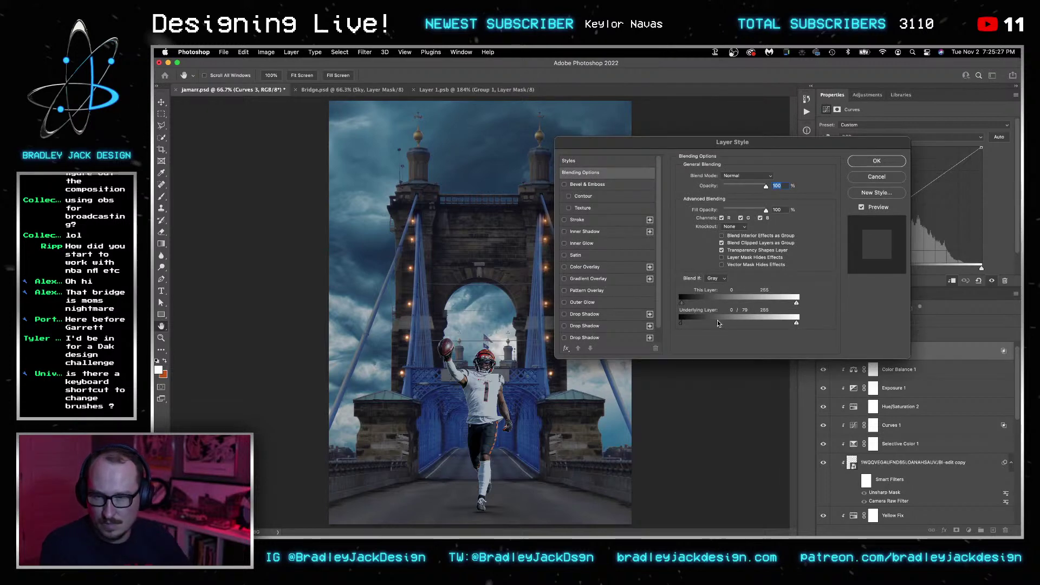
key("Return")
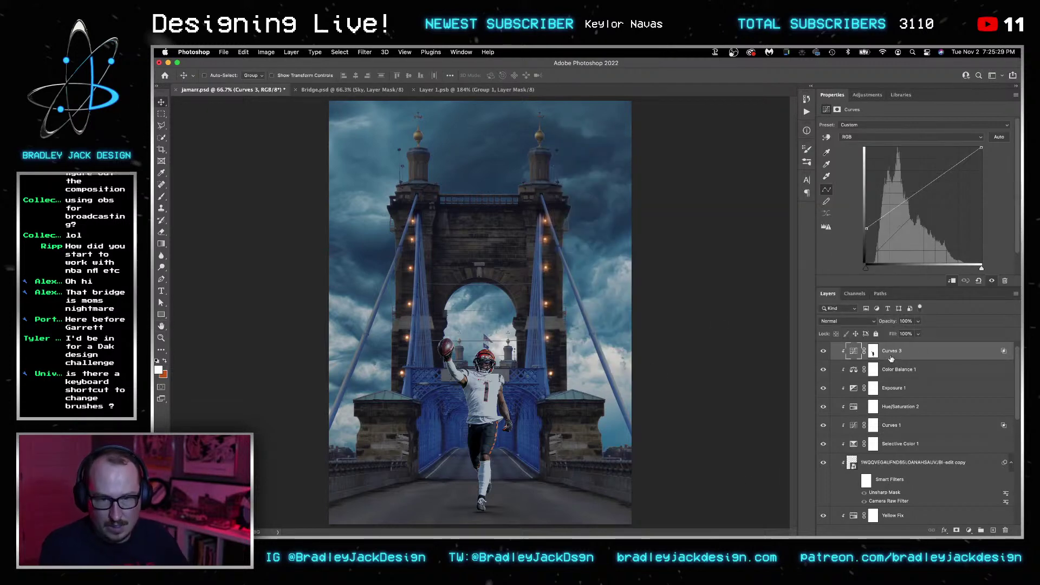
Duplicate the Curves 3 layer and make the duplicate's mask completely black.
key("ctrl+j")
left_click(873, 352)
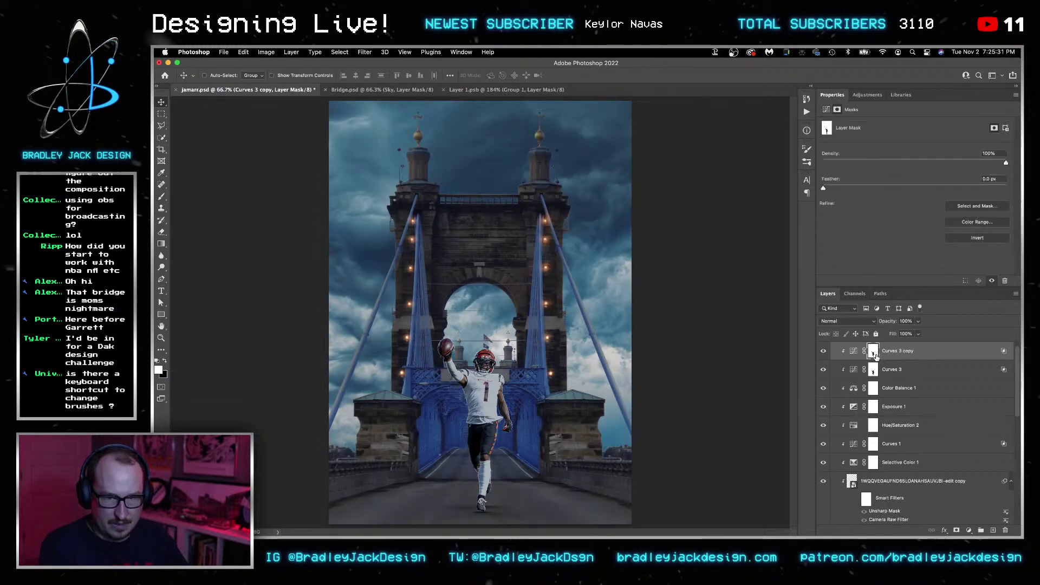
key("ctrl+i")
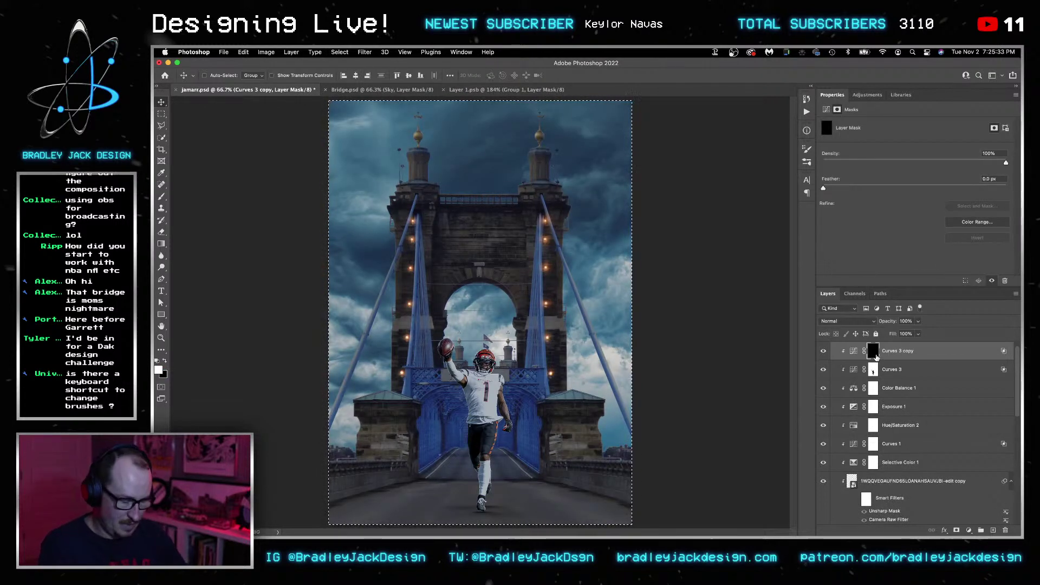
Paint white on the Curves 3 copy mask along the player's shoulder and helmet edges, and set the layer's blend mode to Luminosity.
key("b")
scroll(572, 346, "up", 5)
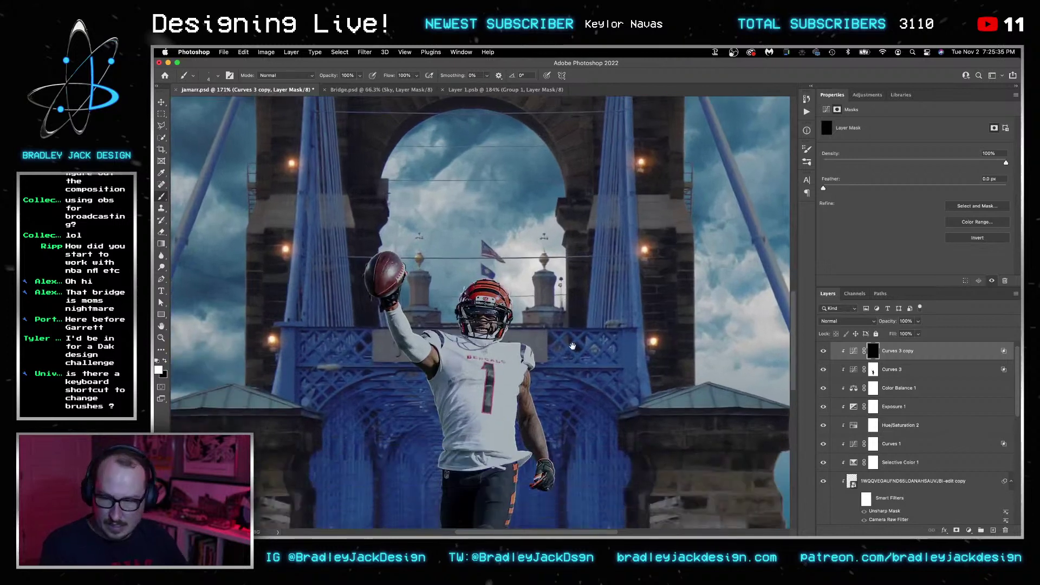
left_click_drag(573, 345, 566, 294)
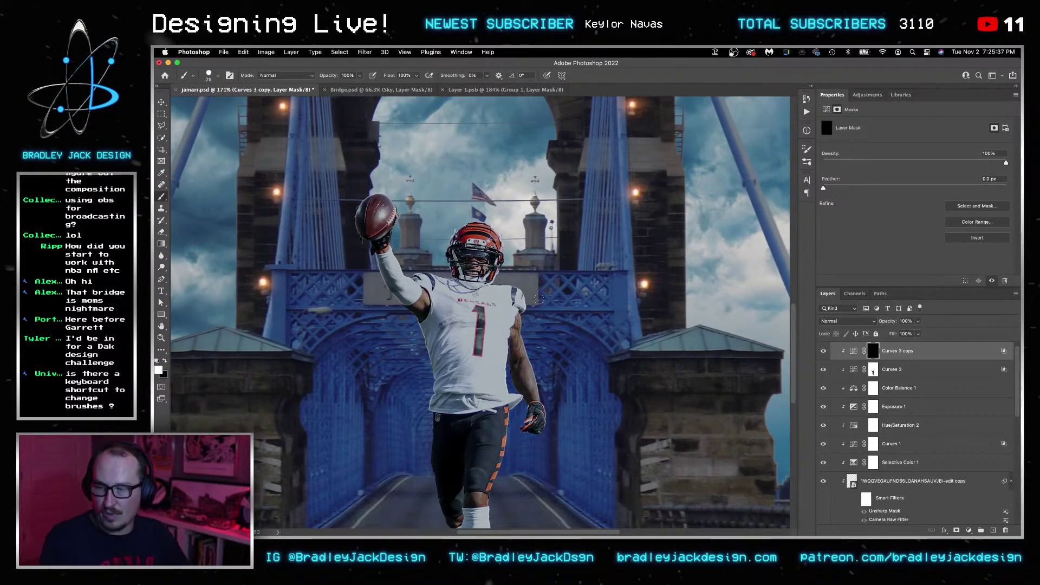
key("bracketright")
key("bracketright")
key("bracketright")
key("bracketright")
key("bracketright")
key("bracketright")
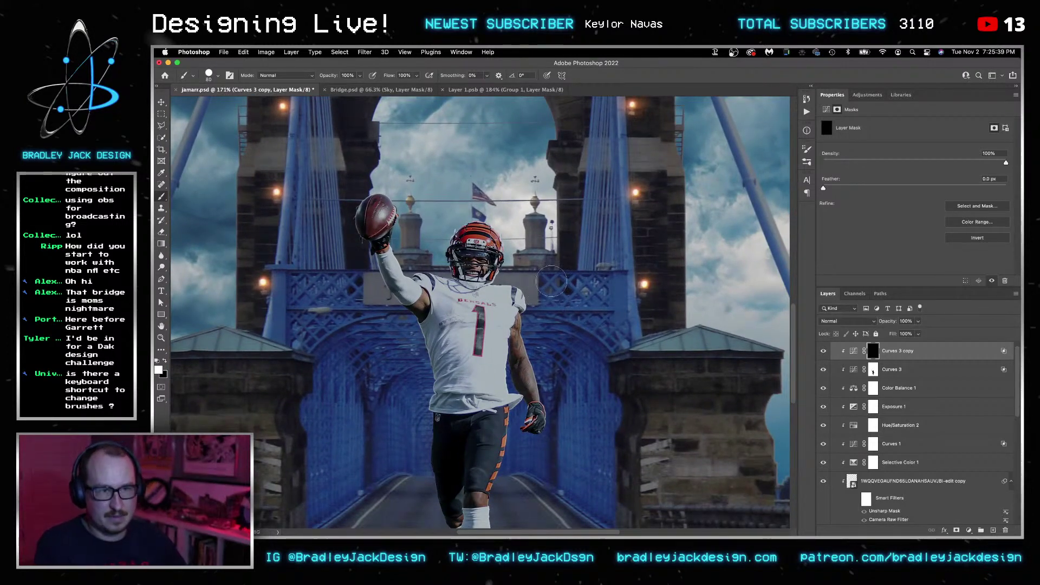
left_click_drag(564, 306, 566, 317)
left_click_drag(600, 275, 602, 279)
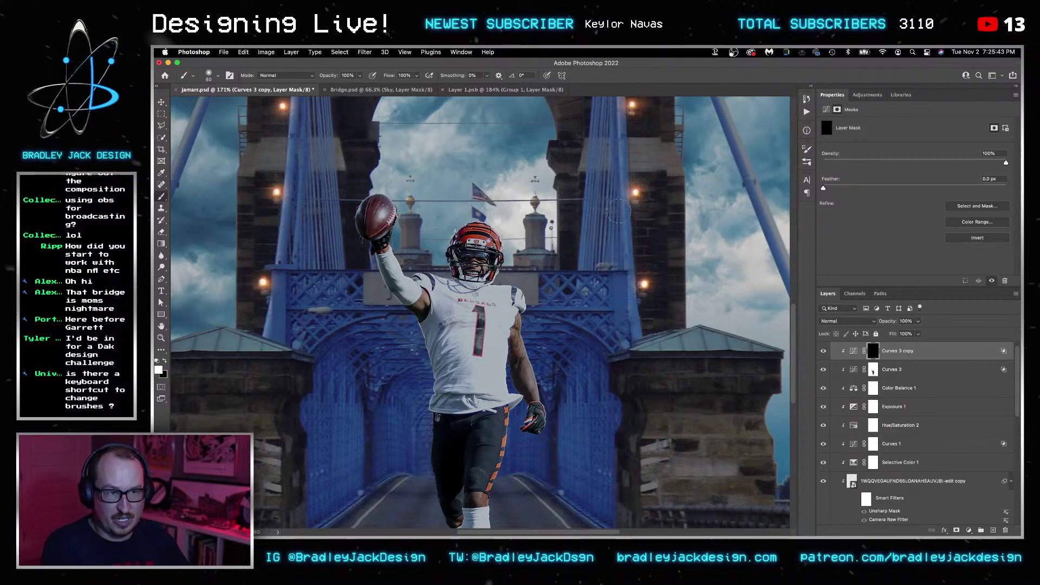
key("bracketright")
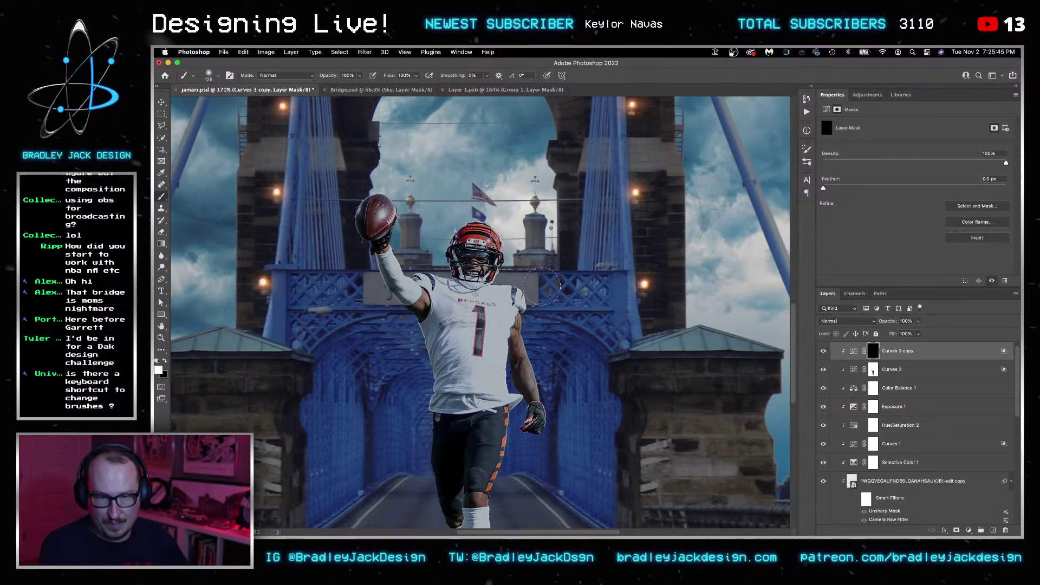
mouse_move(535, 290)
left_mouse_down()
mouse_move(518, 294)
mouse_move(536, 271)
mouse_move(498, 234)
mouse_move(452, 218)
left_mouse_up()
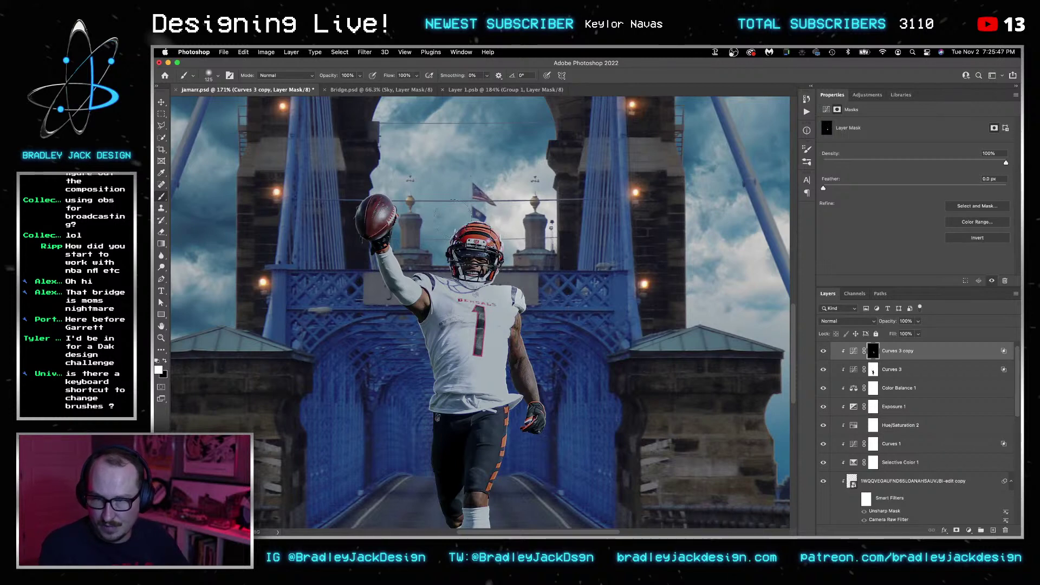
left_click(847, 320)
left_click(845, 527)
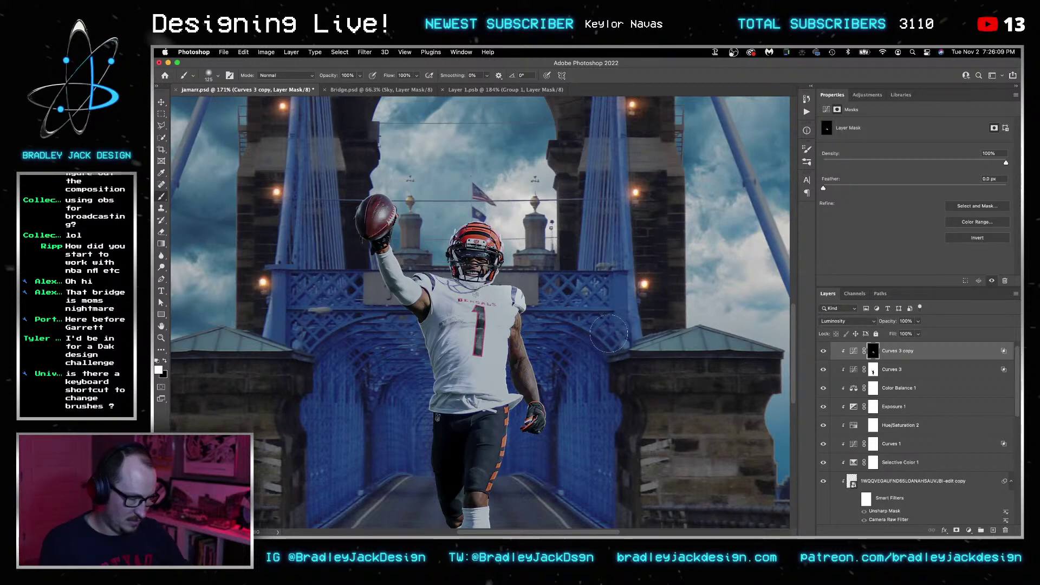
Enlarge the brush to 250 px and cycle through the available brush presets.
key("bracketright")
key("bracketright")
key("bracketright")
key("bracketright")
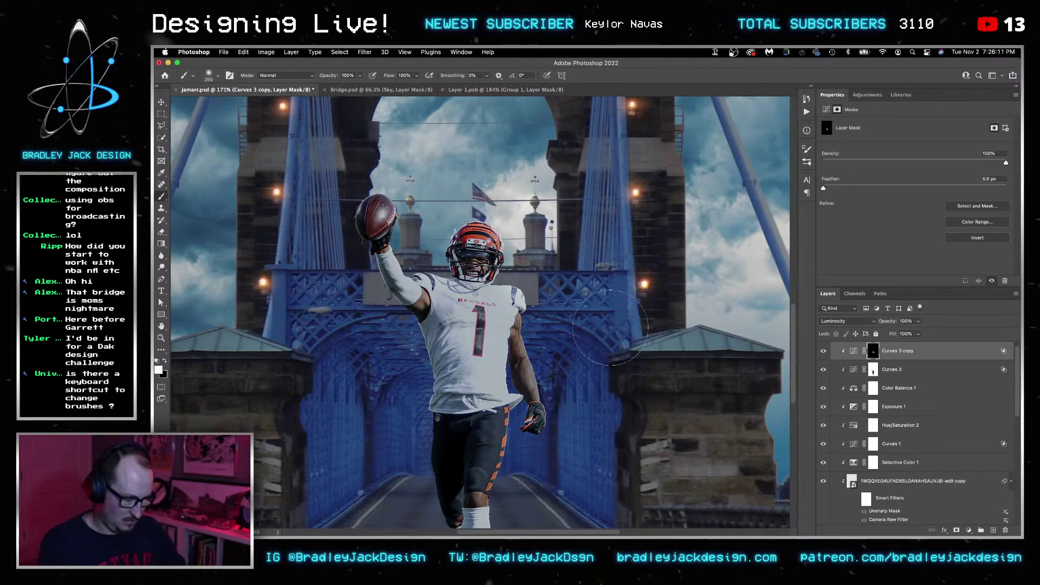
key("period")
key("period")
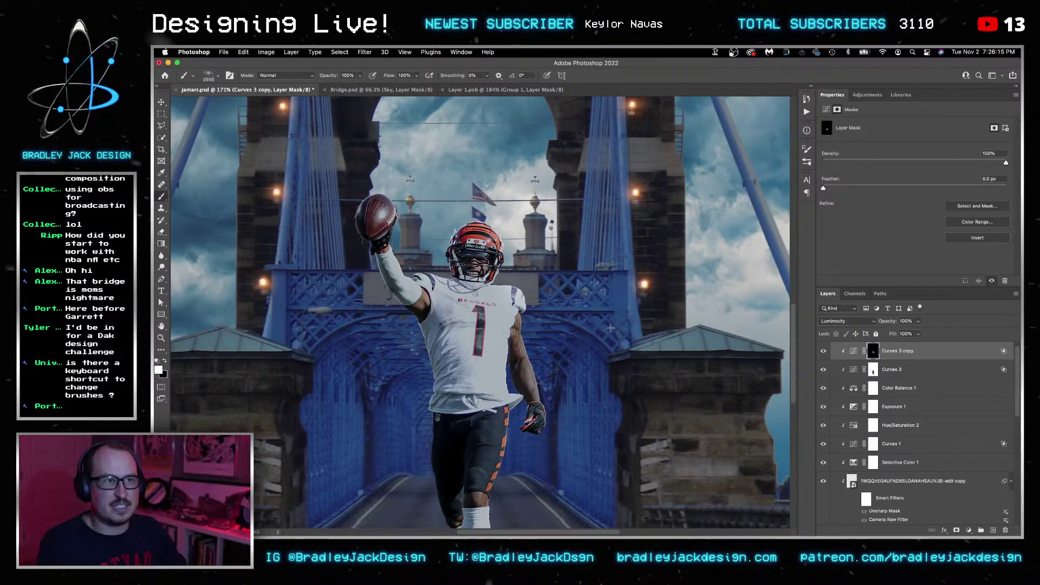
key("period")
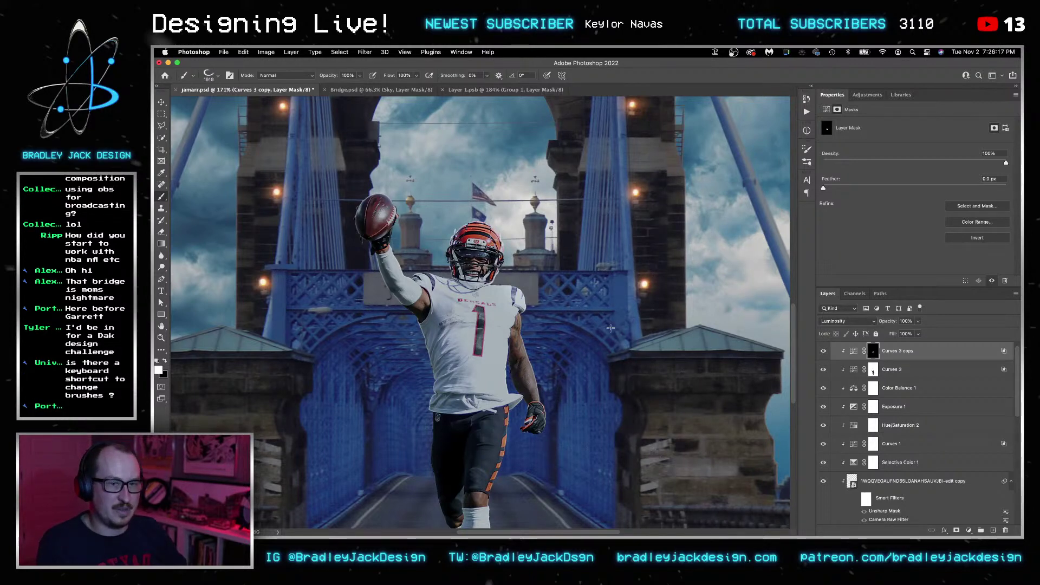
key("period")
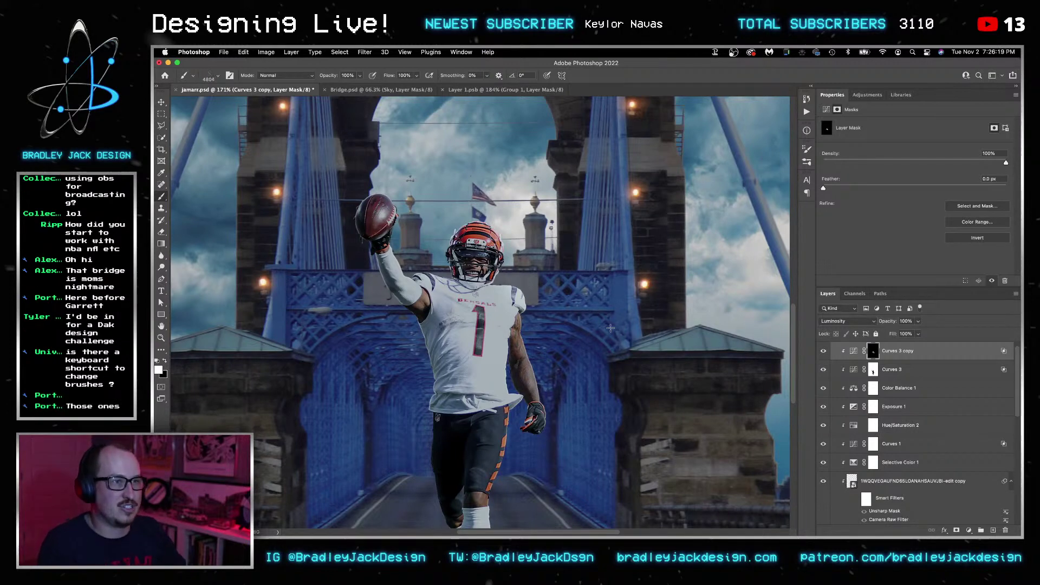
key("period")
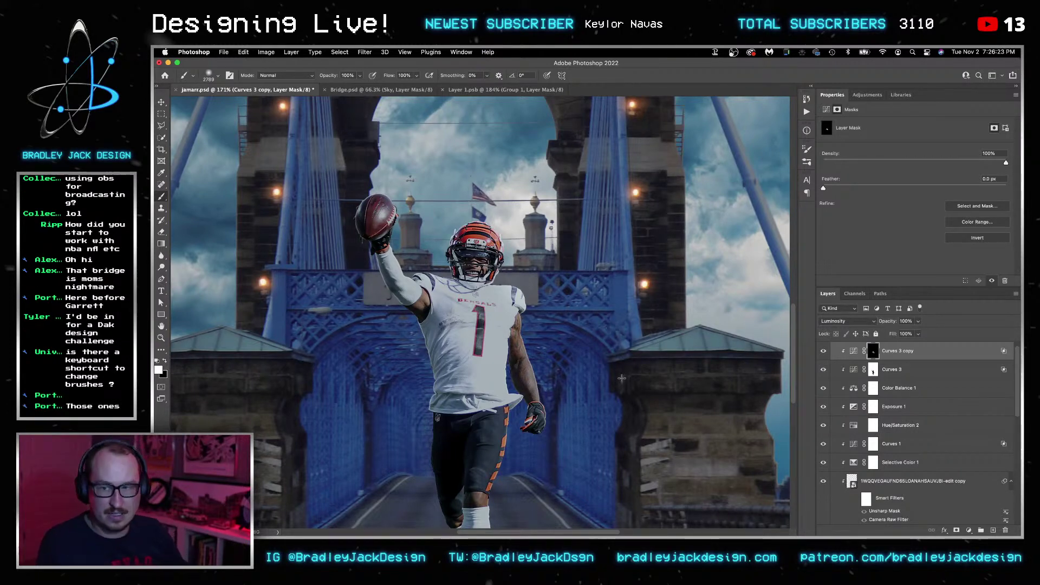
key("period")
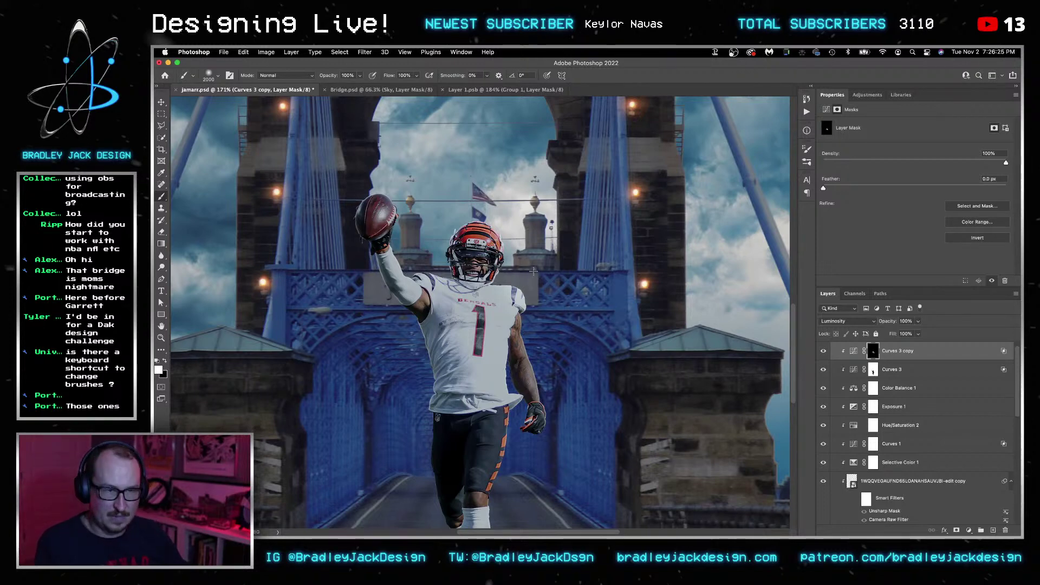
key("period")
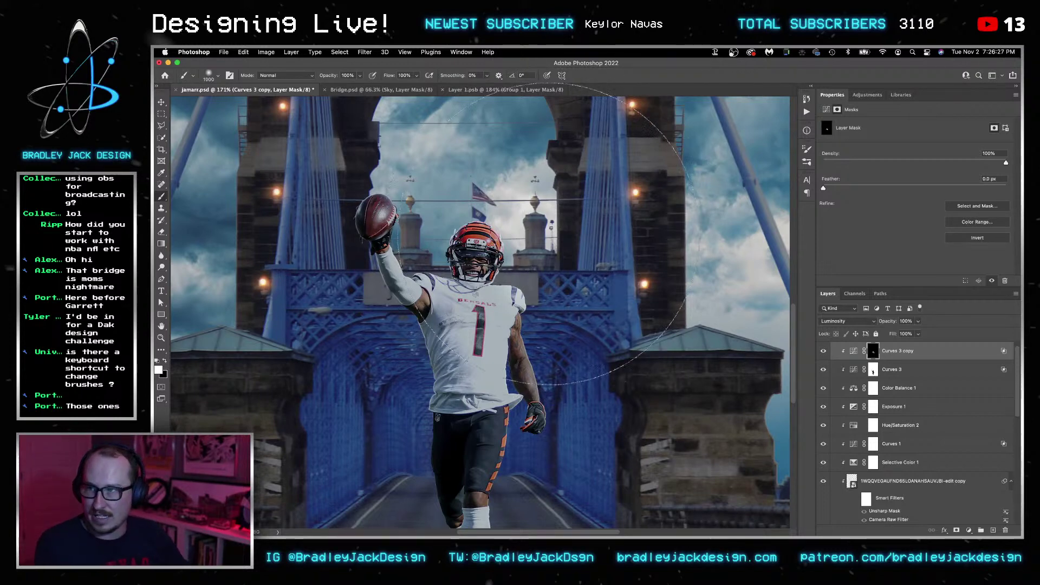
key("period")
key("period")
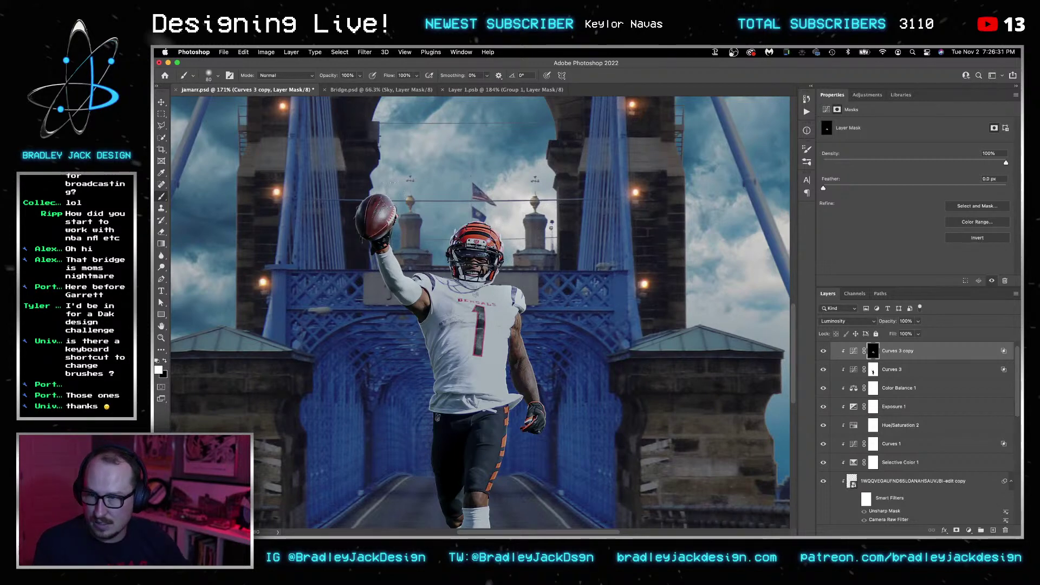
Paint the Curves 3 copy mask further along the player's edges with white at 20% brush opacity.
key("2")
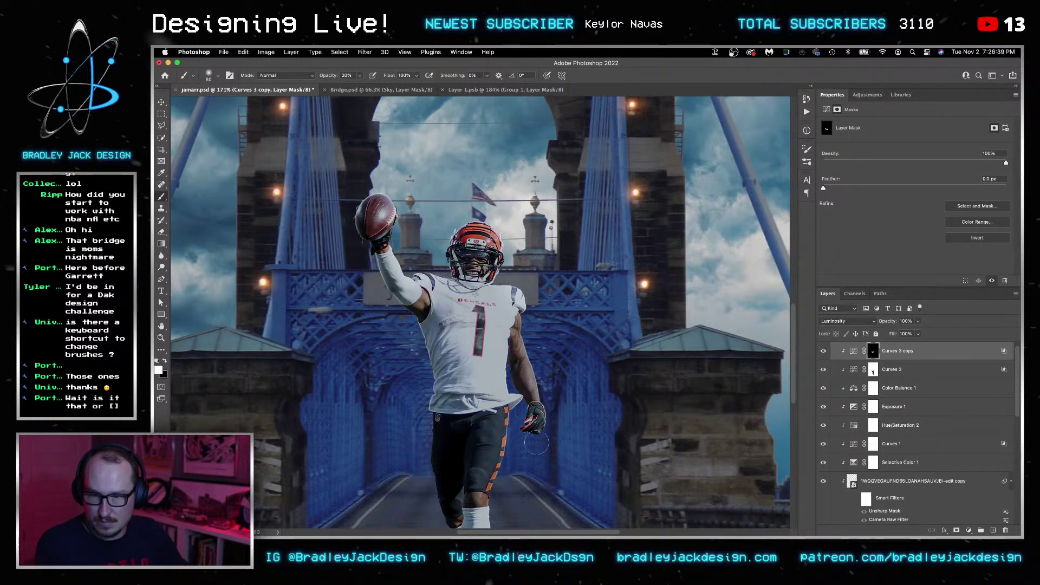
scroll(533, 327, "down", 5)
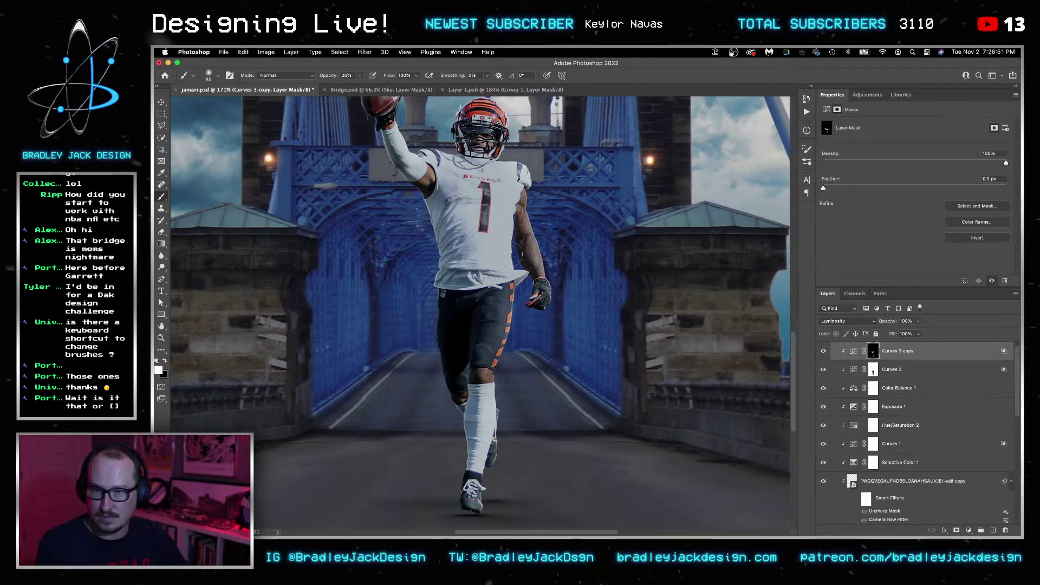
Mask the player inside his smart object using a modified selection of his outline, and save it before returning to jamarr.psd.
double_click(851, 482)
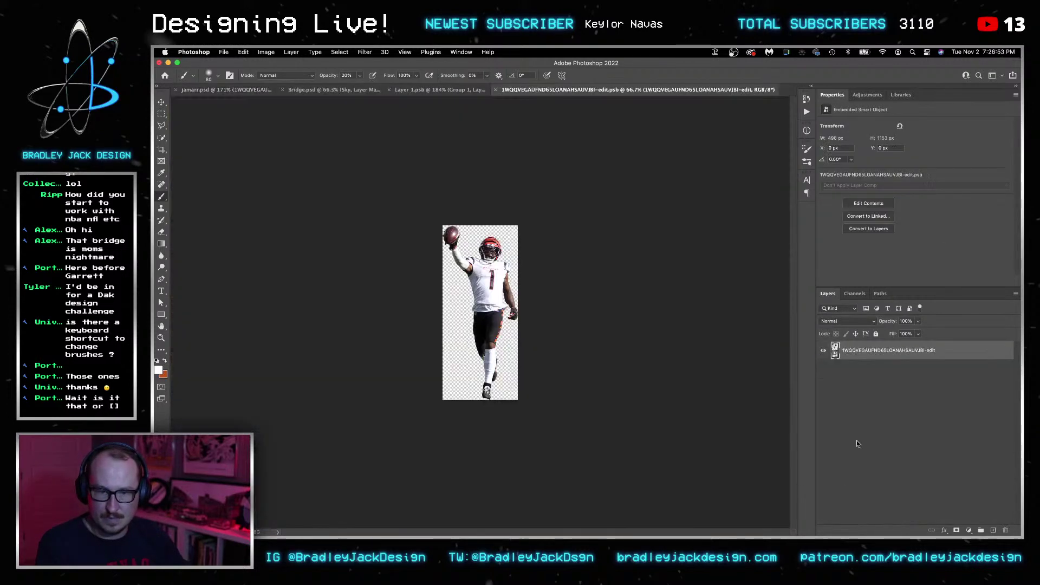
left_click(340, 52)
mouse_move(406, 186)
left_click(513, 234)
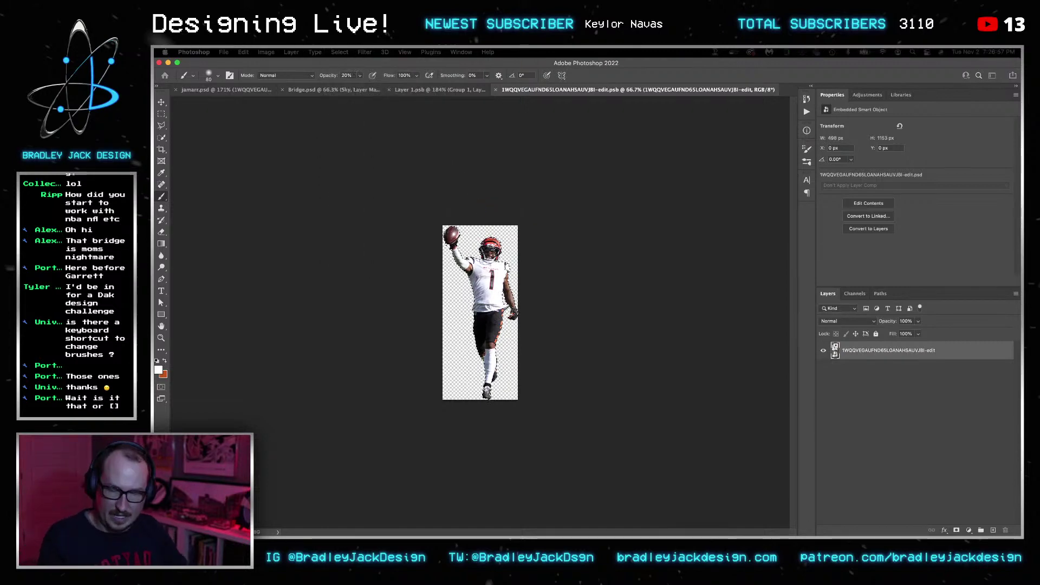
key("super+s")
key("v")
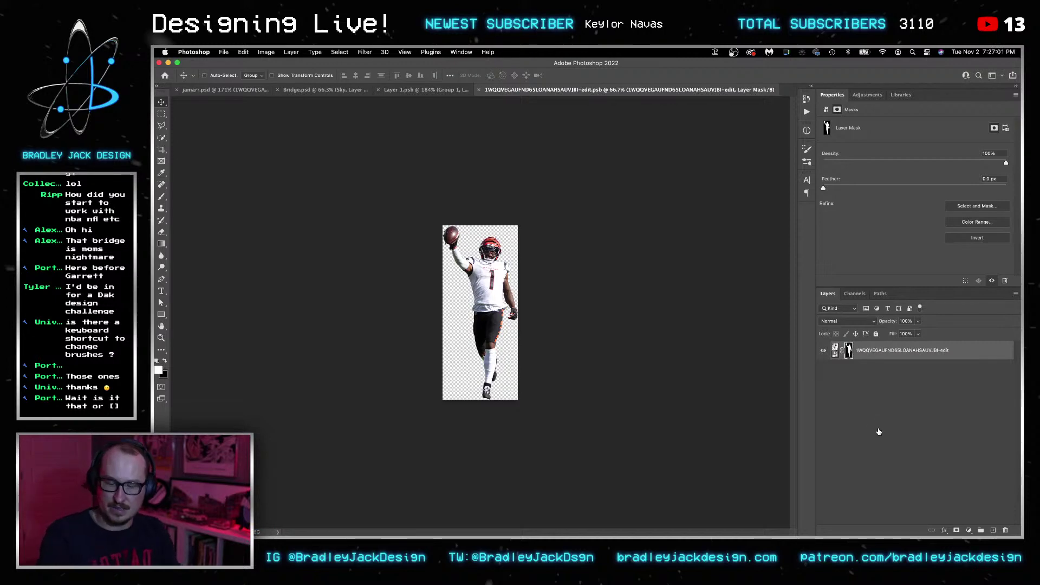
key("ctrl+Tab")
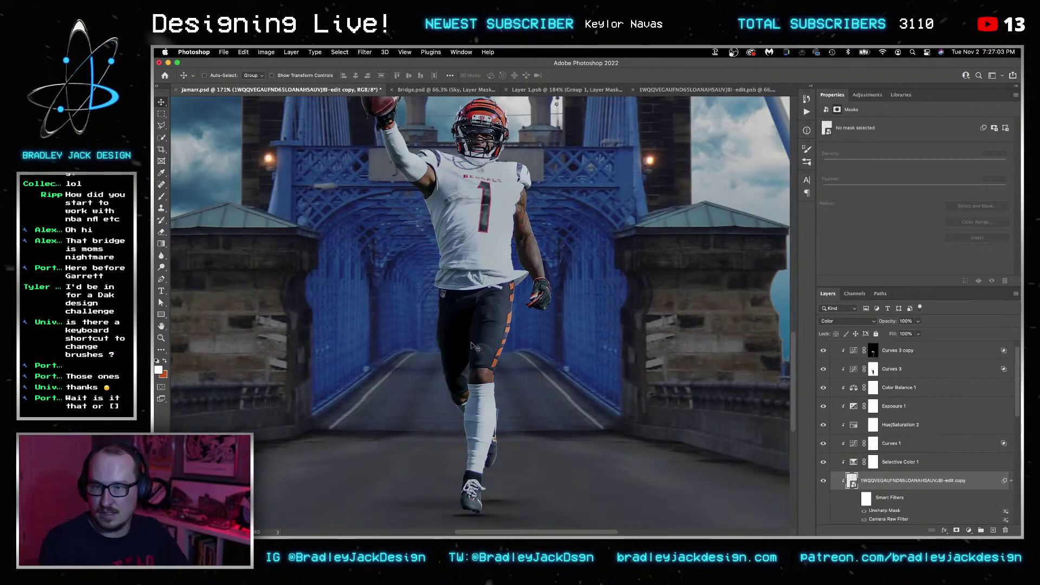
Run the BJD No Color Change action on the Bridge layer.
scroll(507, 382, "down", 3)
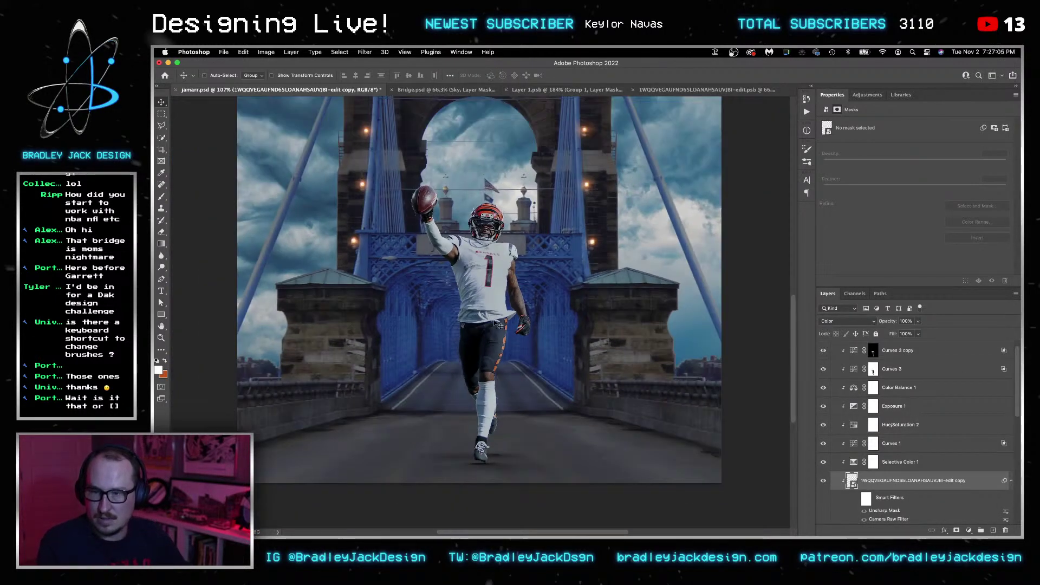
scroll(865, 487, "down", 5)
left_click(872, 502)
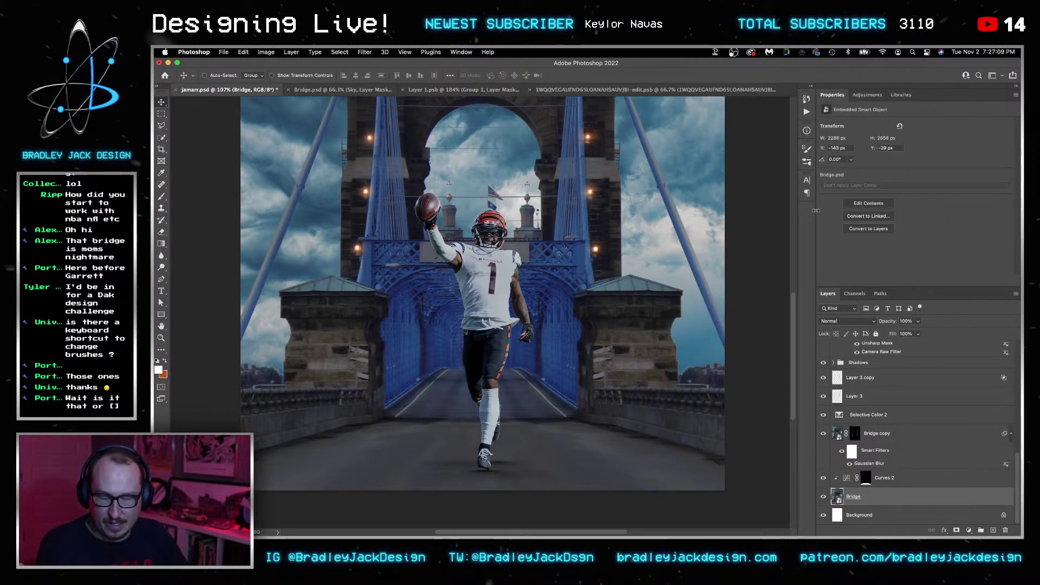
left_click(807, 112)
left_click(754, 279)
left_click(740, 401)
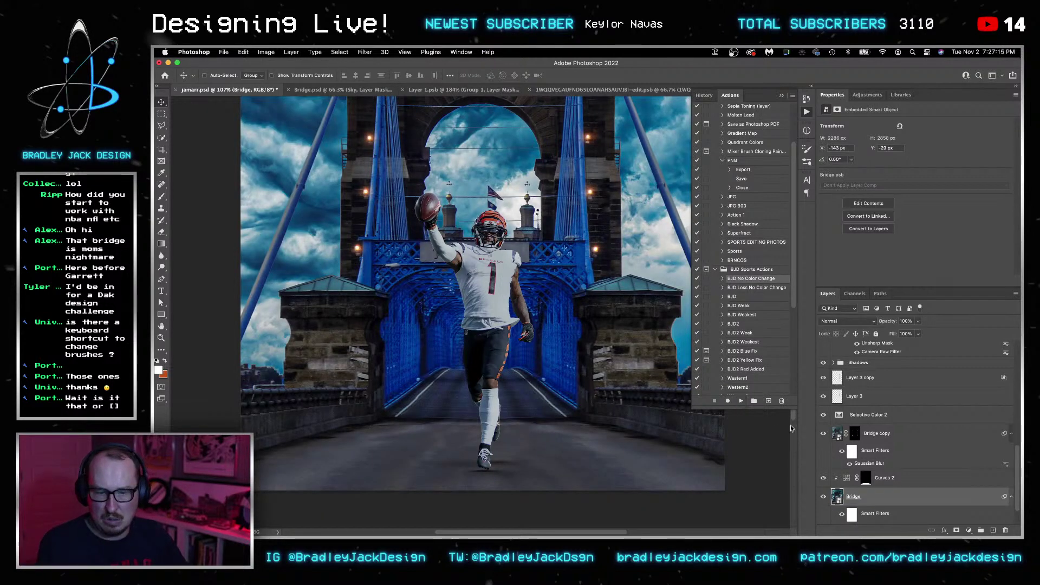
Reopen the Bridge layer's Camera Raw Filter and set Texture to 0.
scroll(844, 459, "down", 2)
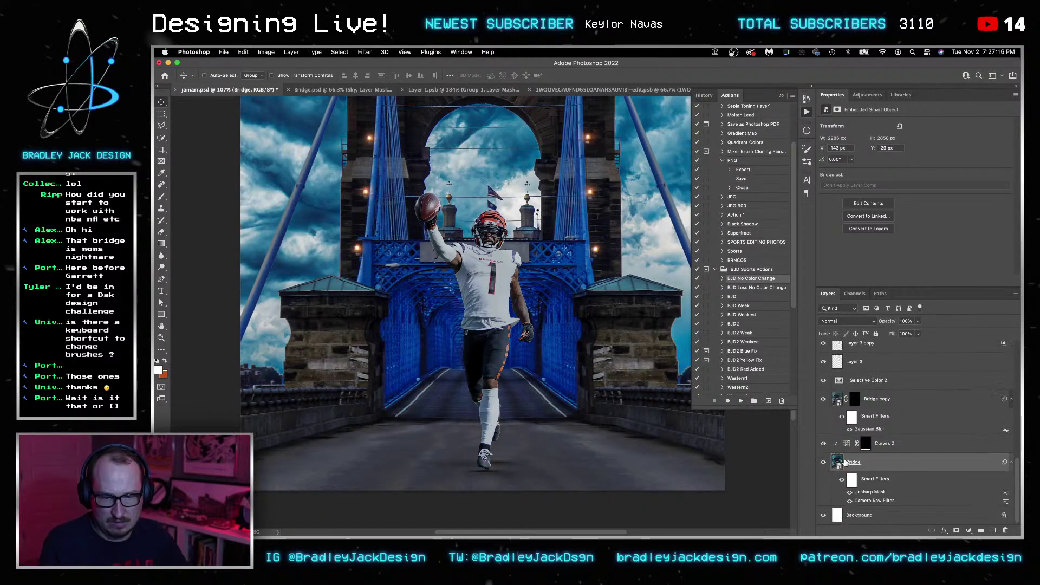
double_click(881, 497)
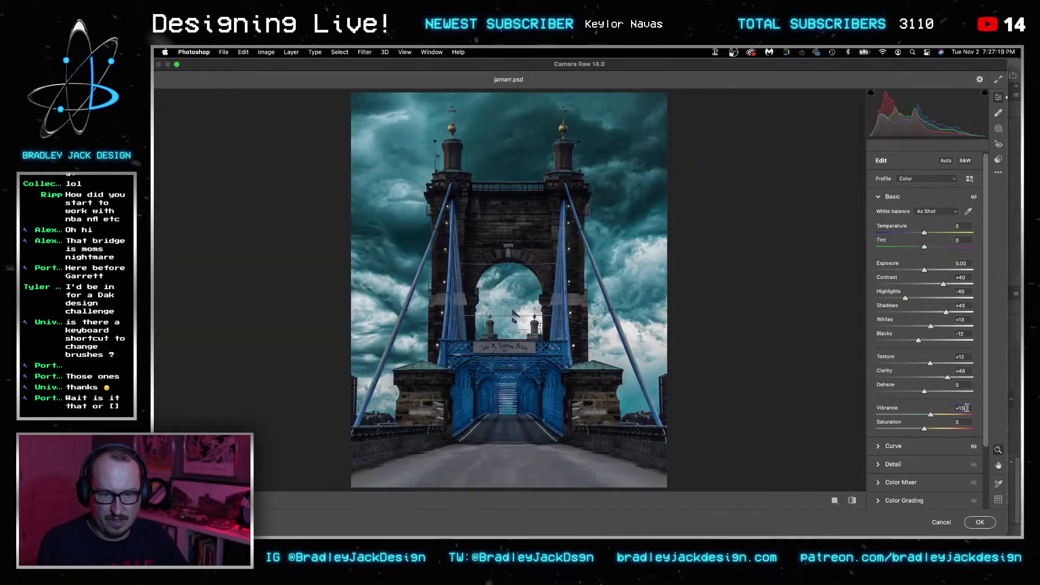
key("Tab")
key("shift+Tab")
key("shift+Tab")
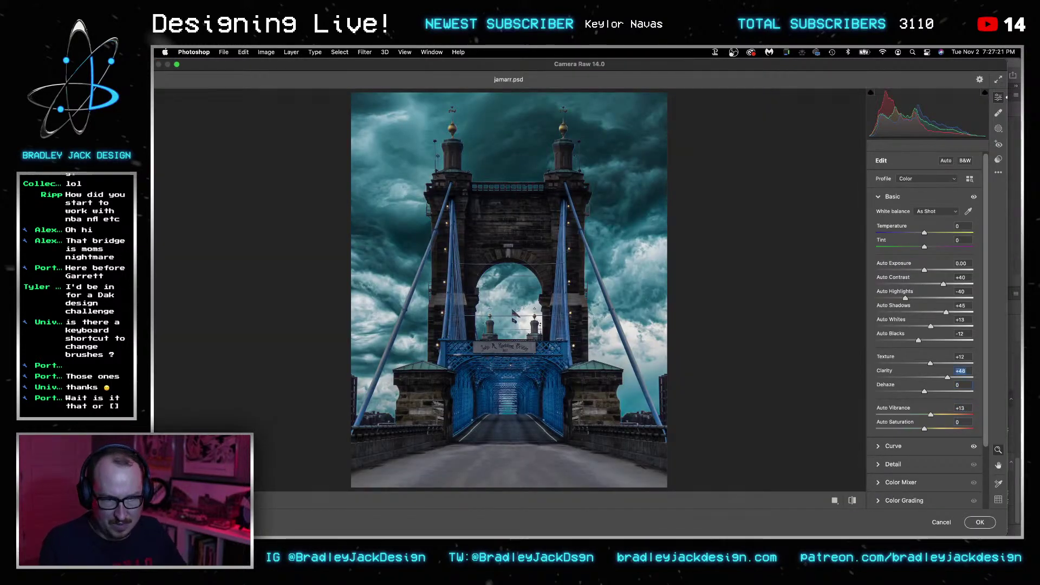
type("0")
Set the Bridge's Camera Raw Contrast to +20, Highlights to -20, Whites and Blacks to 0 and Clarity to +20, and apply the filter.
key("shift+Tab")
key("shift+Tab")
key("shift+Tab")
key("shift+Tab")
key("shift+Tab")
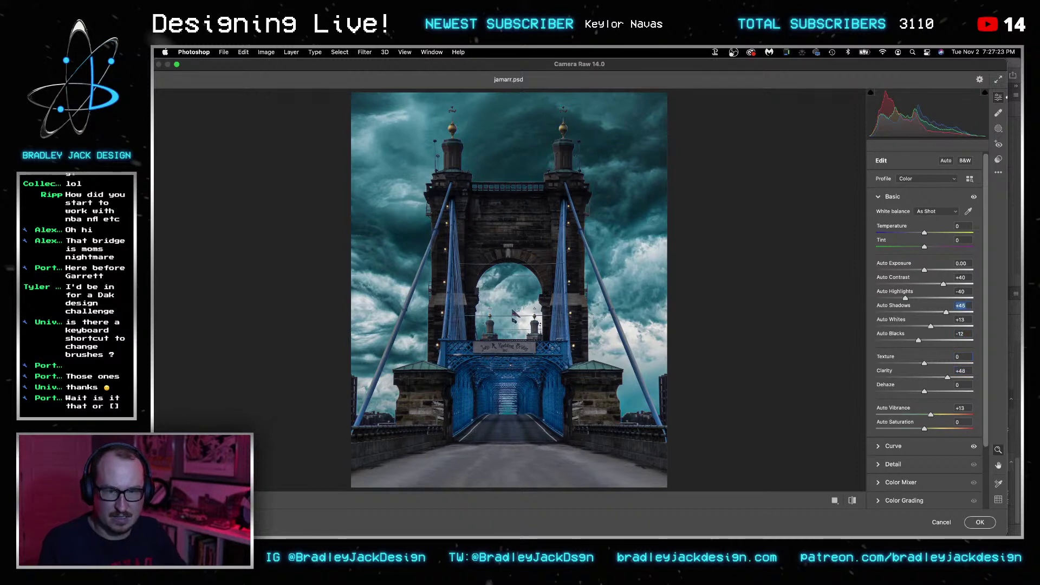
type("20")
key("Tab")
type("-20")
key("Tab")
type("0")
key("Tab")
type("0")
key("Tab")
key("Tab")
key("Return")
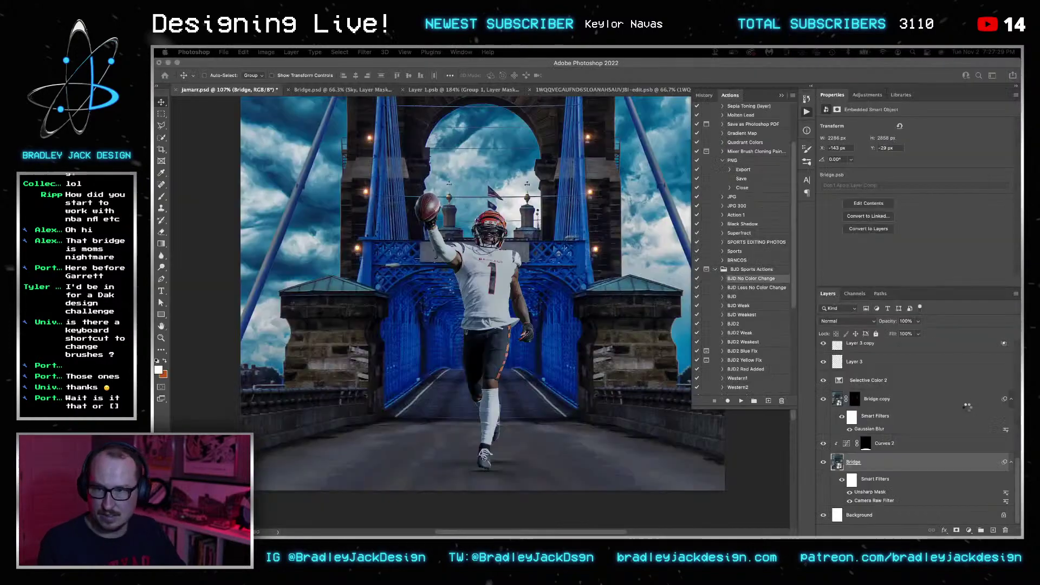
Hide the Bridge layer's Unsharp Mask smart filter and set its Camera Raw Shadows to +20.
key("z")
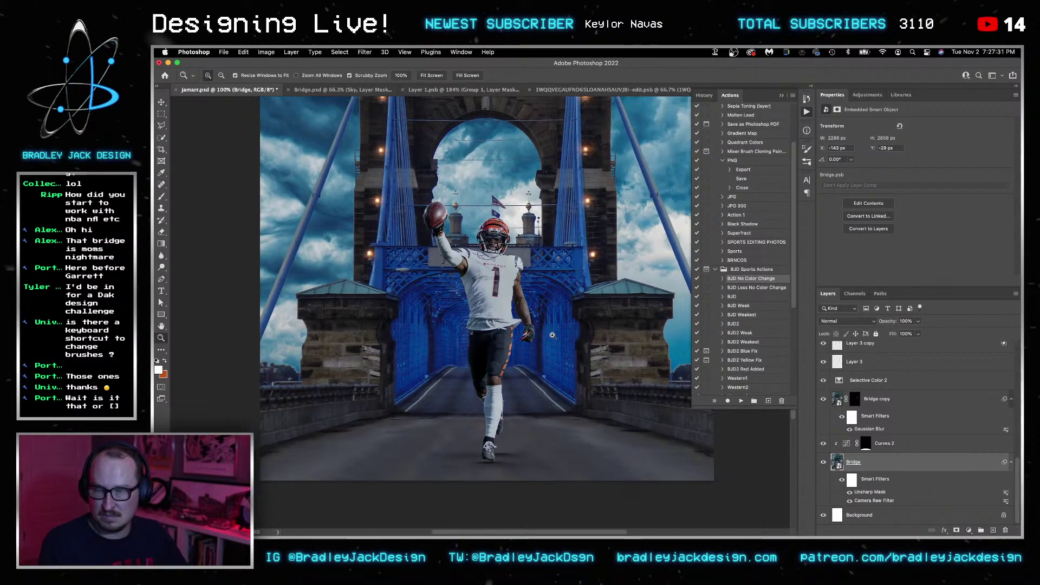
left_click(657, 415, "alt")
key("v")
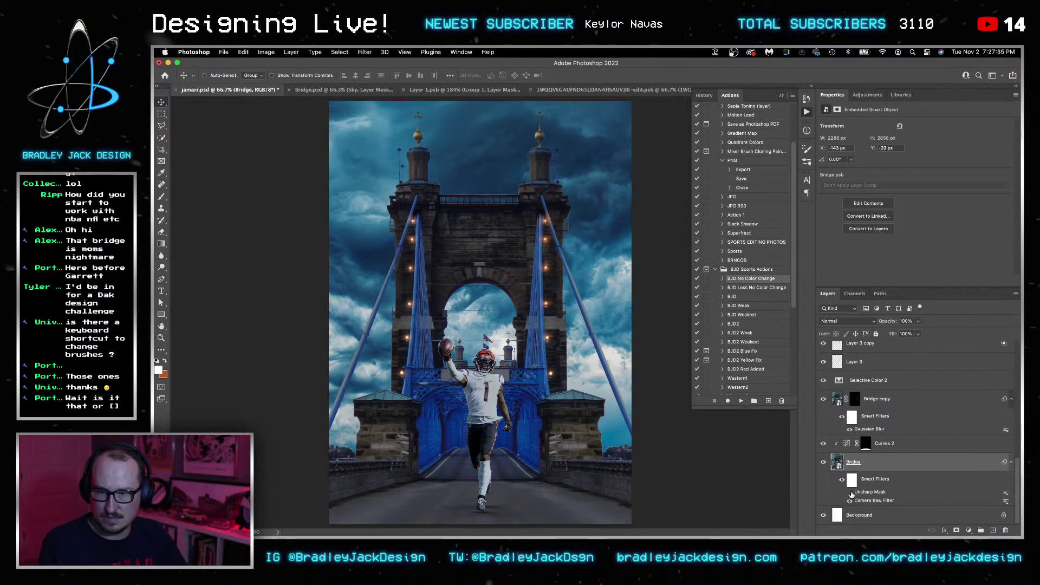
double_click(865, 501)
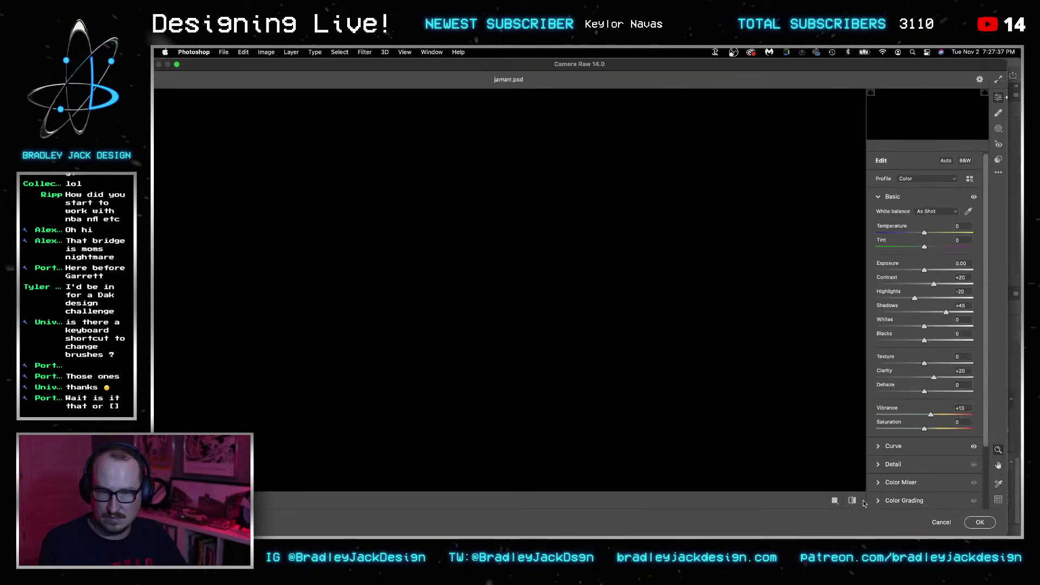
left_click(961, 306)
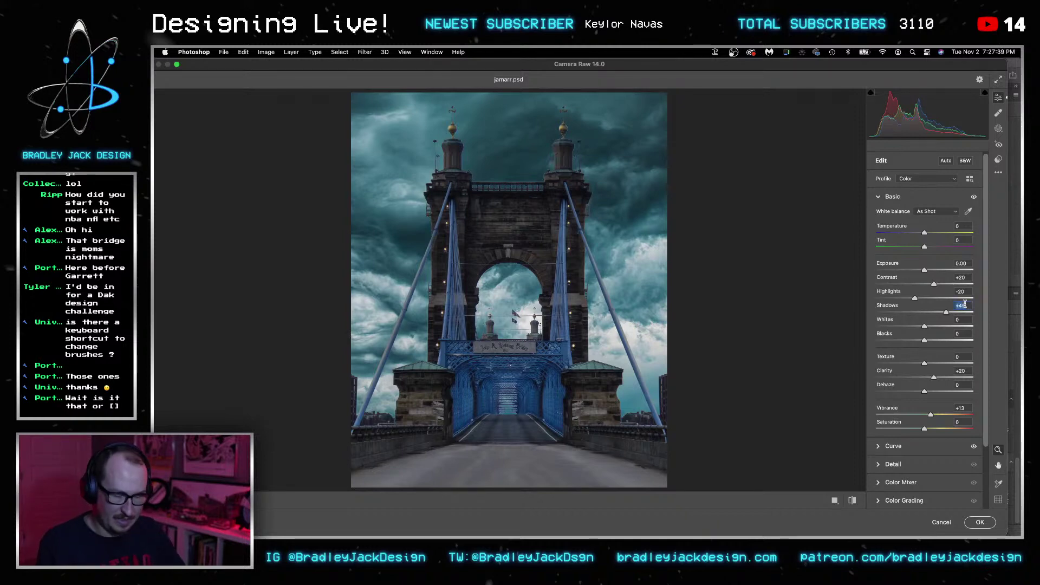
type("20")
key("Return")
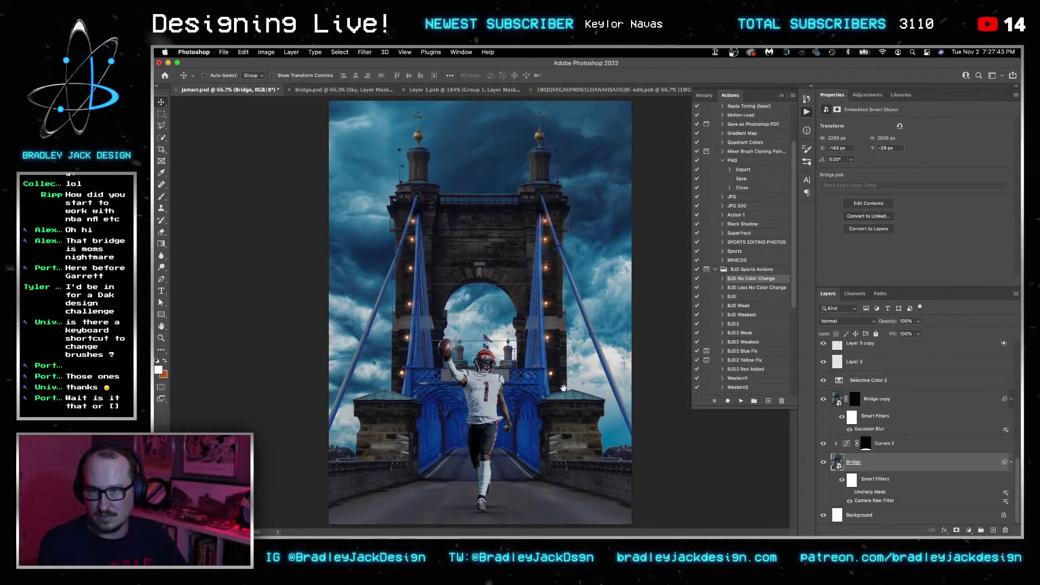
Add a Color Lookup adjustment above Selective Color 2 using the DropBlues.3DL LUT.
left_click(884, 388)
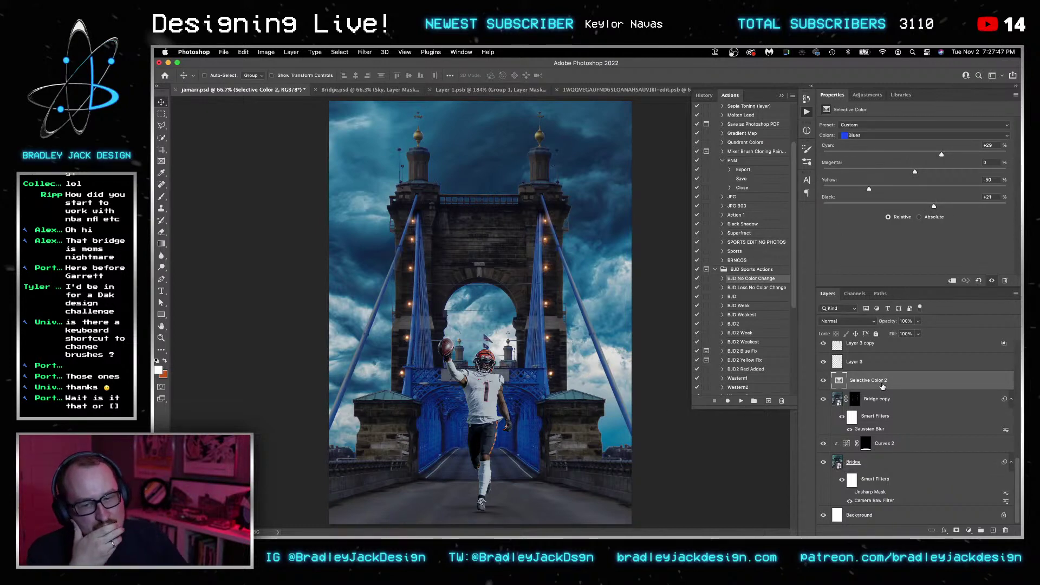
scroll(881, 385, "up", 3)
left_click(871, 96)
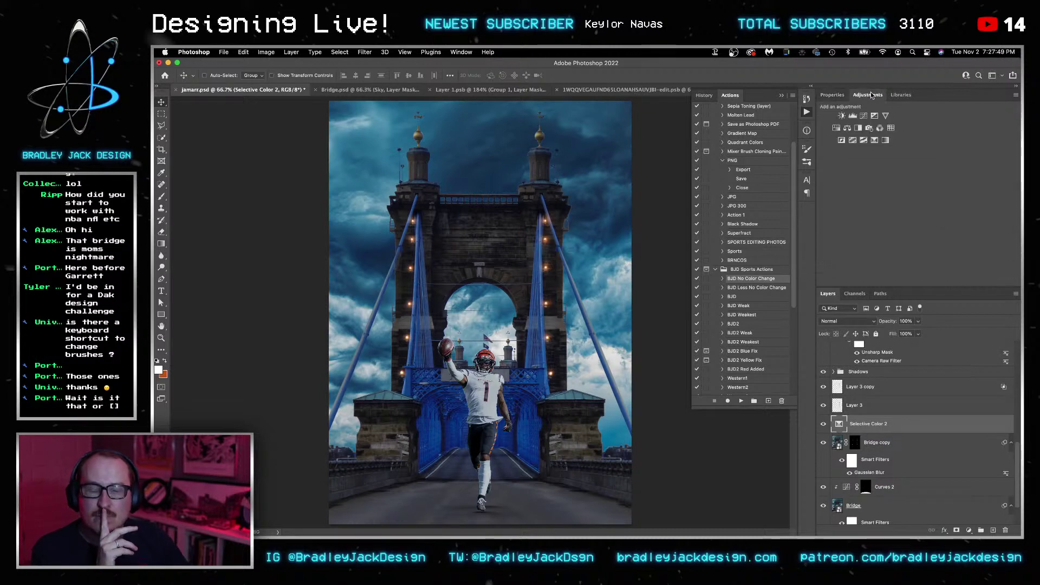
left_click(890, 129)
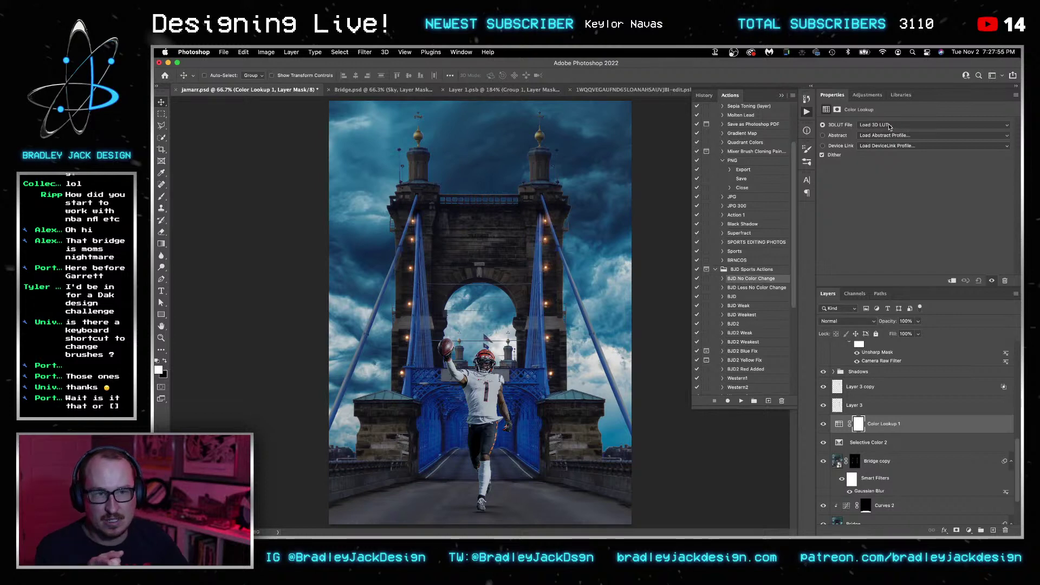
left_click(890, 125)
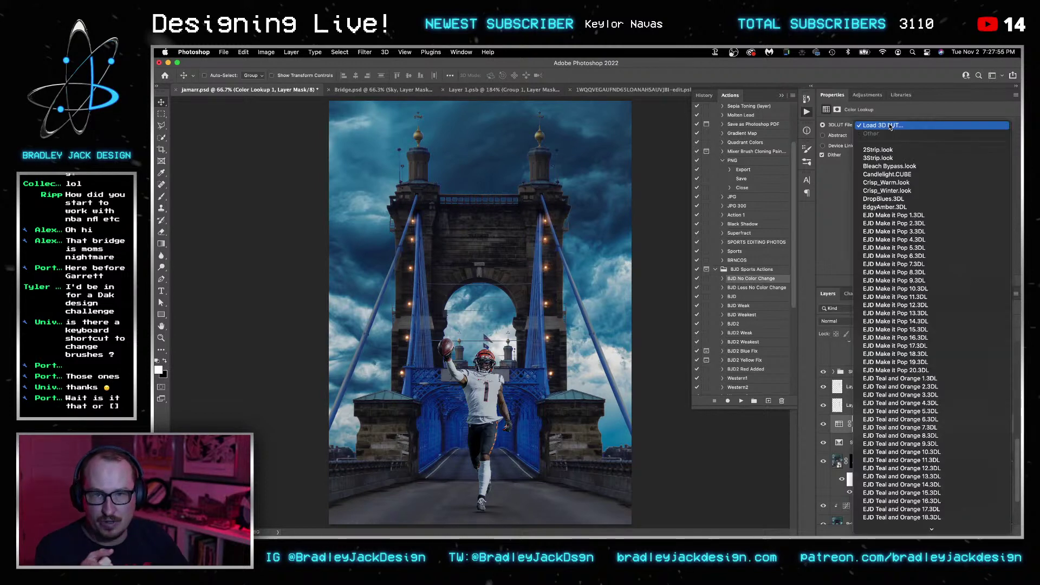
left_click(912, 199)
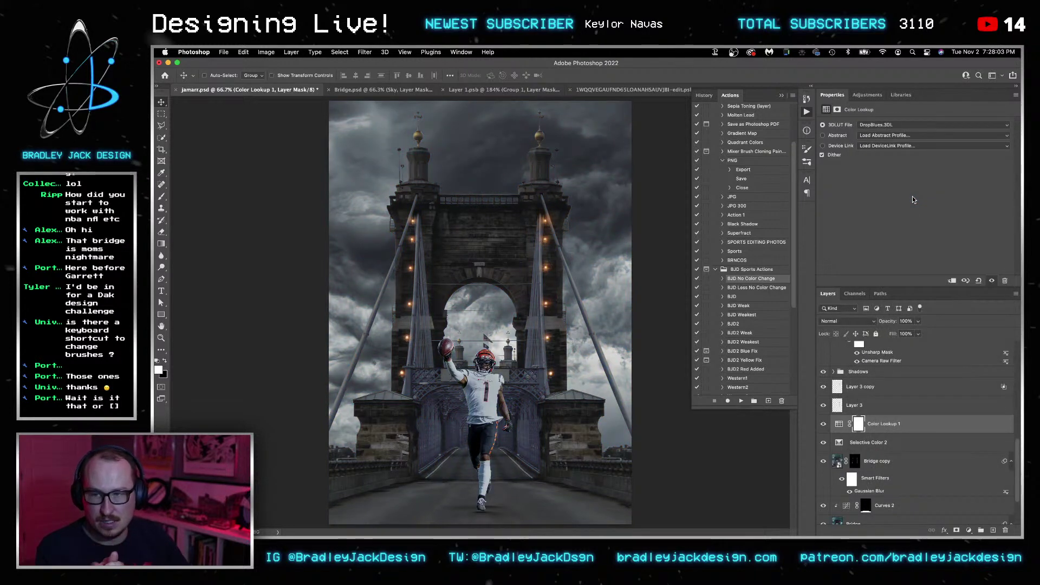
Add a second Color Lookup adjustment with the FoggyNight.3DL LUT and lower its opacity to 20%.
left_click(866, 94)
left_click(891, 129)
left_click(891, 126)
scroll(903, 211, "down", 5)
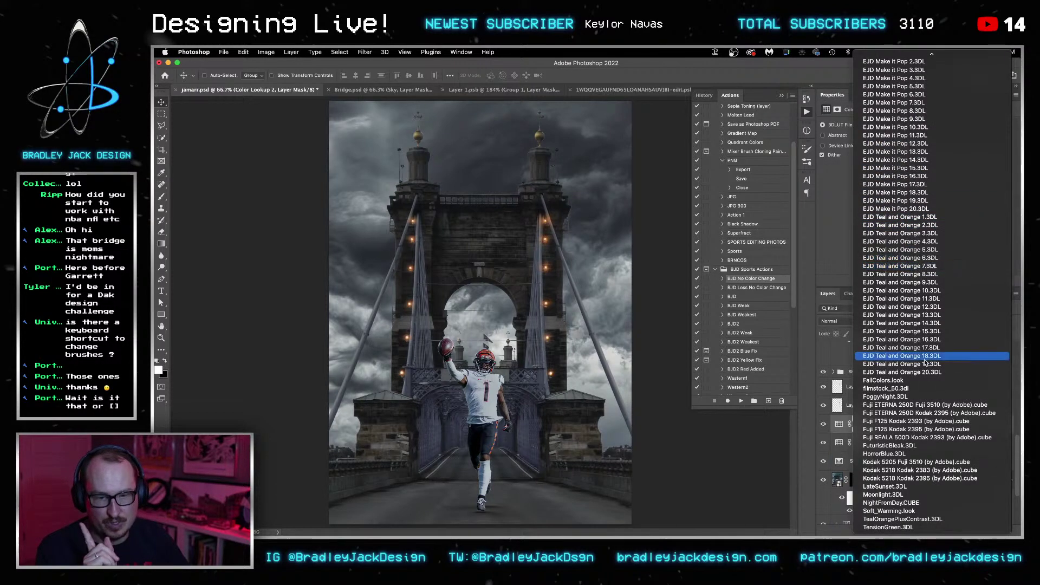
left_click(938, 407)
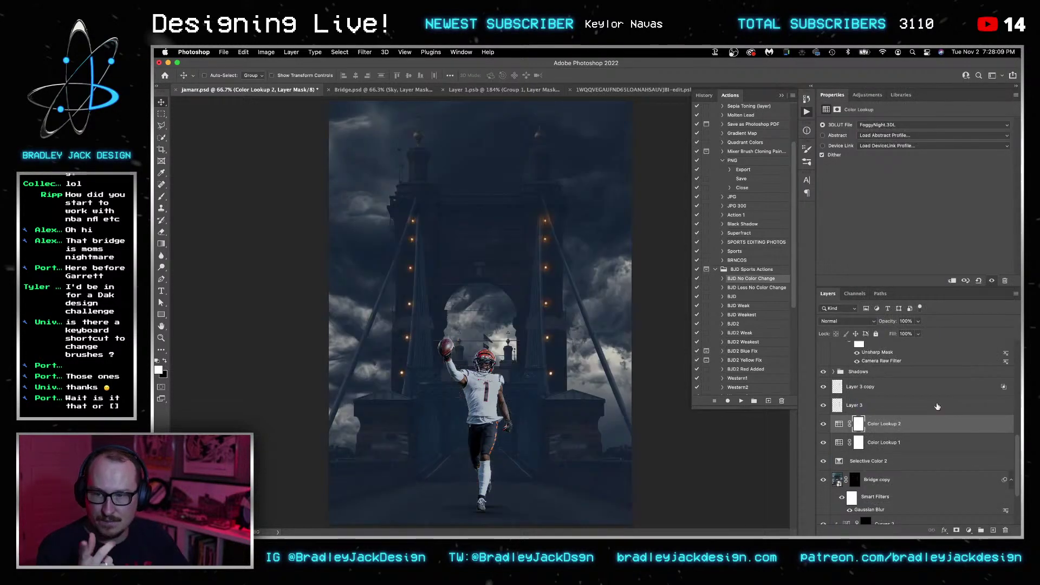
key("2")
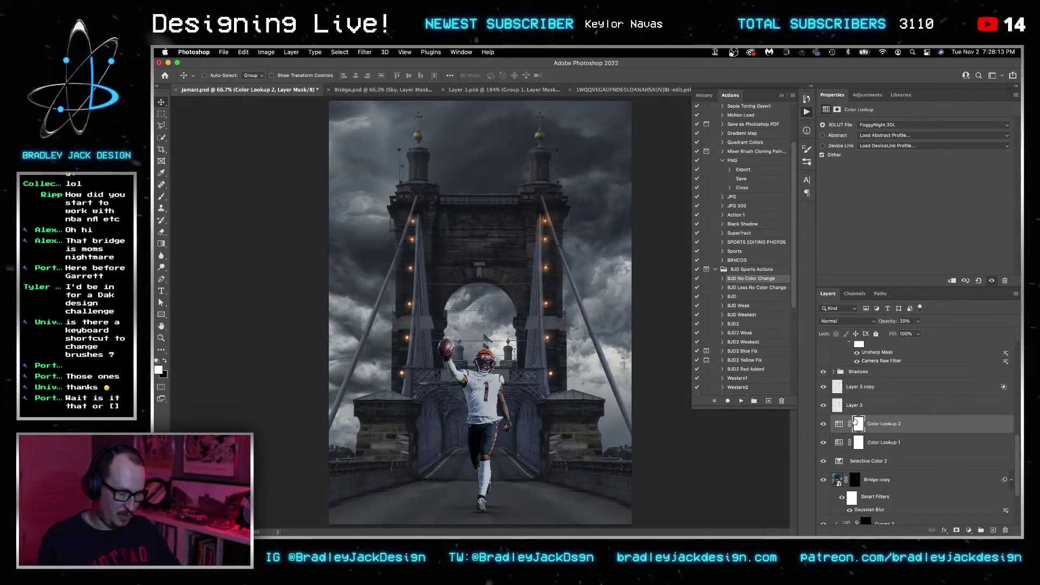
Move both Color Lookup layers to the top of the layer stack, above the player's group.
left_click(874, 443, "shift")
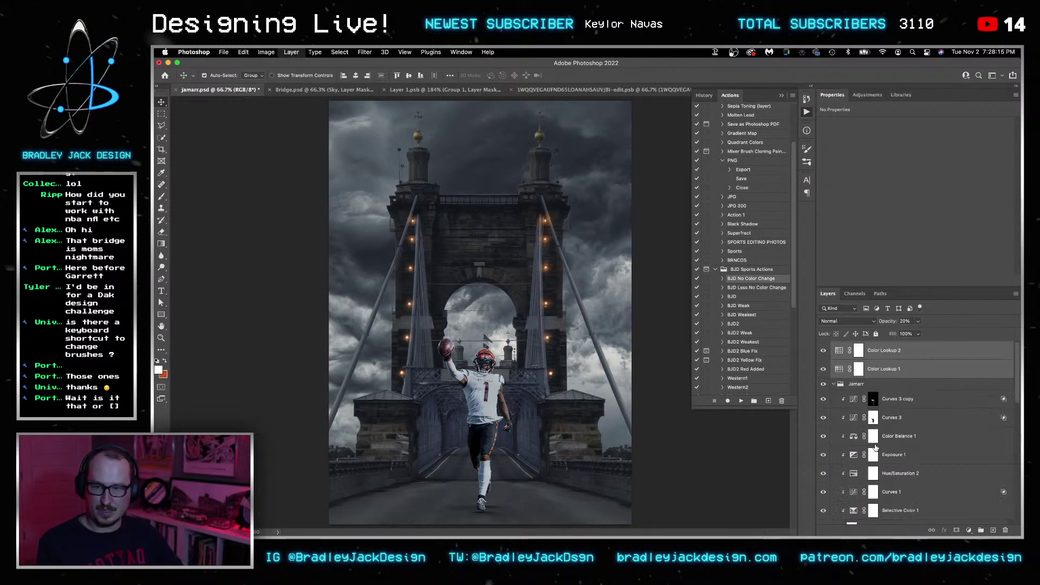
key("super+shift+bracketright")
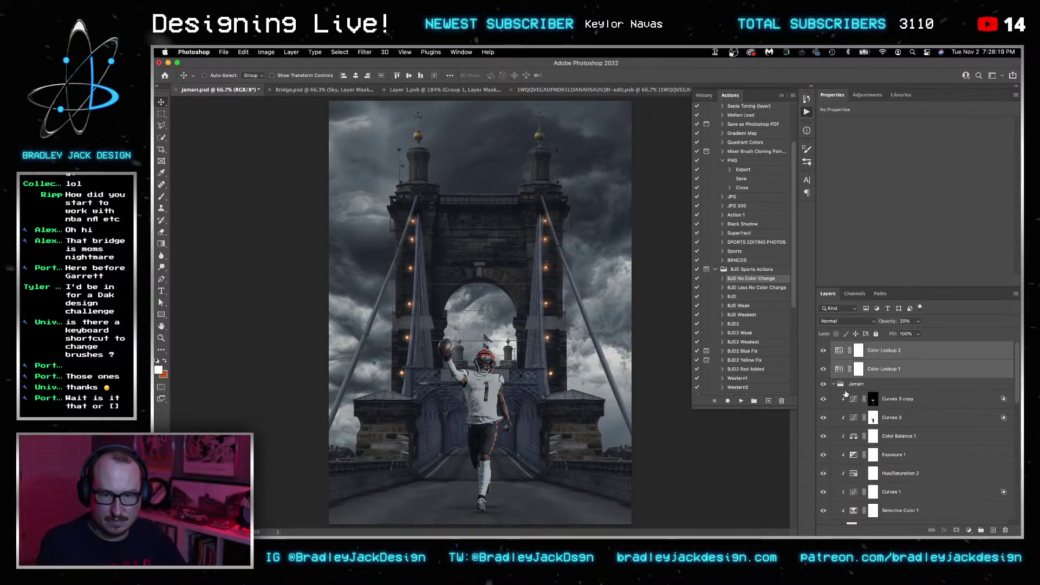
left_click(928, 413)
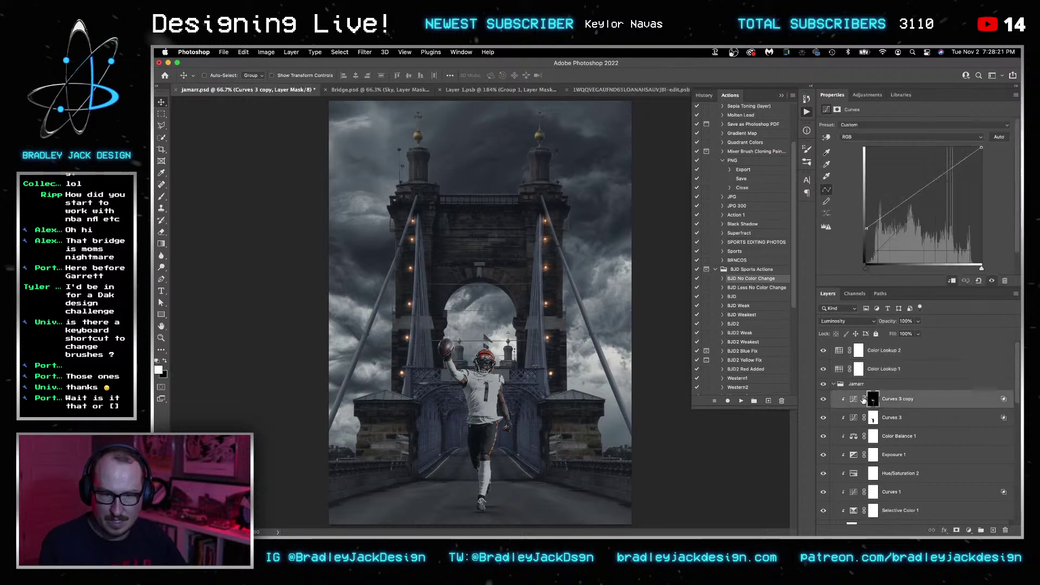
left_click(878, 368)
left_click(877, 350)
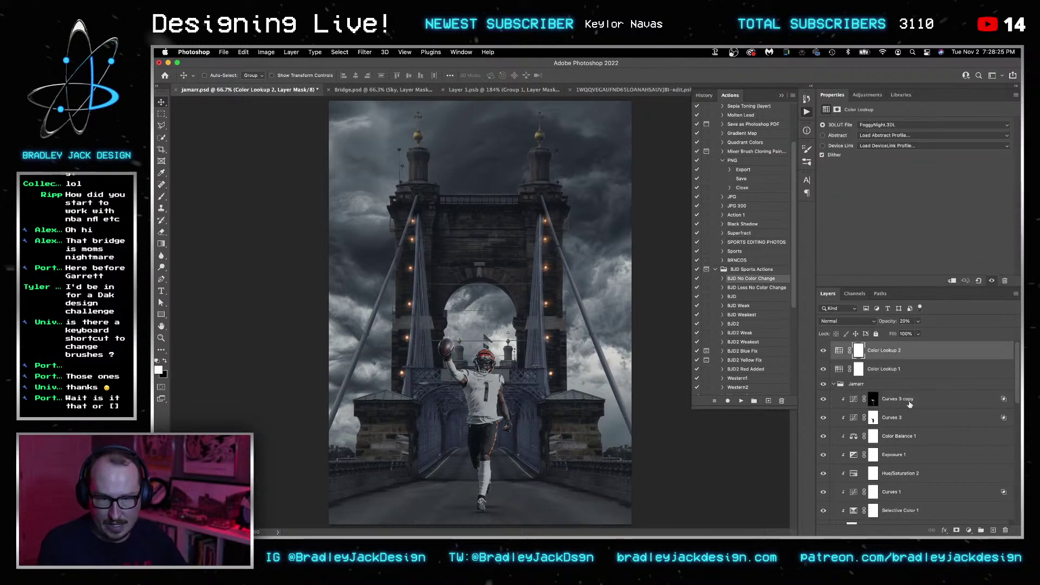
Create a clipped layer above Curves 3, fill it with white and copy the Curves 3 mask onto it.
left_click(899, 418)
key("super+alt+shift+n")
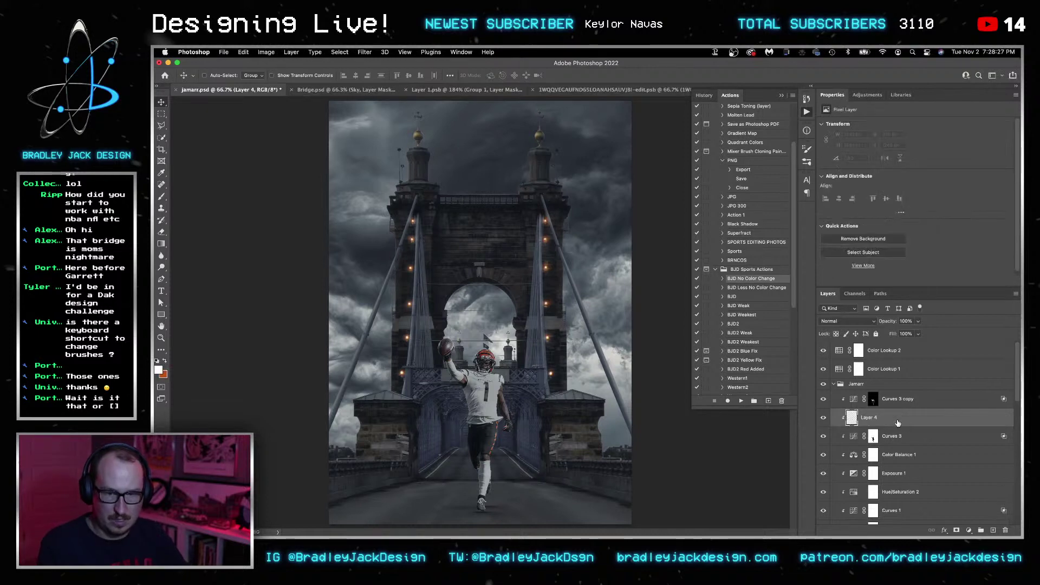
key("g")
key("alt+BackSpace")
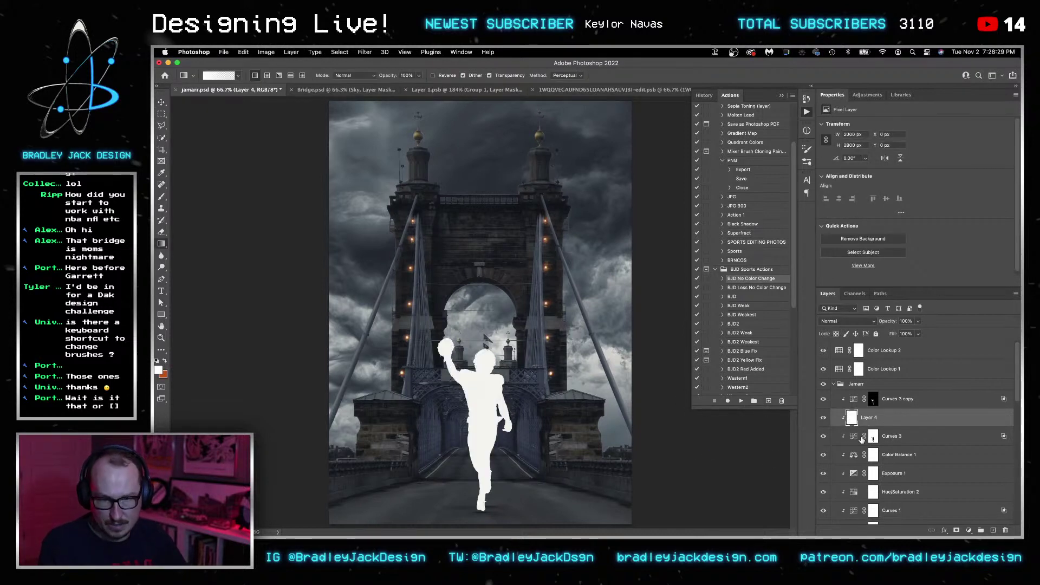
left_click_drag(873, 437, 869, 417)
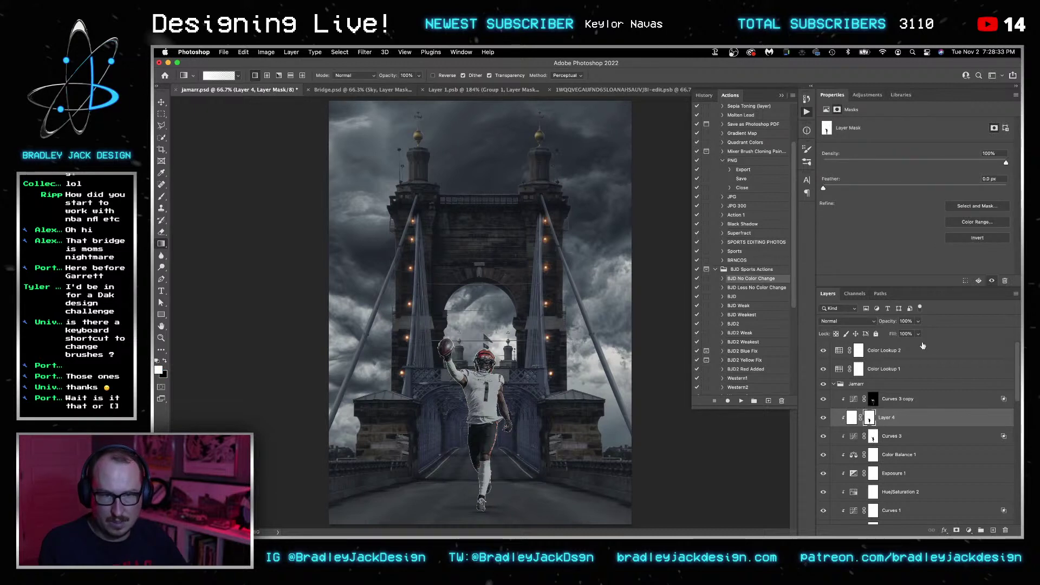
Feather the layer masks of Layer 4 and Curves 3 by 2.5 px.
left_click(993, 179)
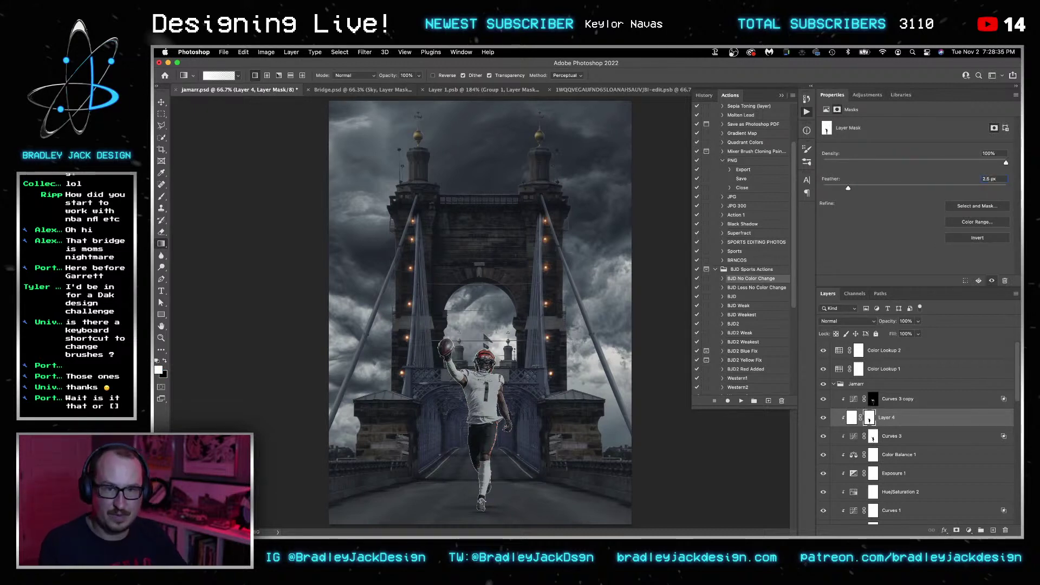
left_click(873, 436)
left_click(991, 179)
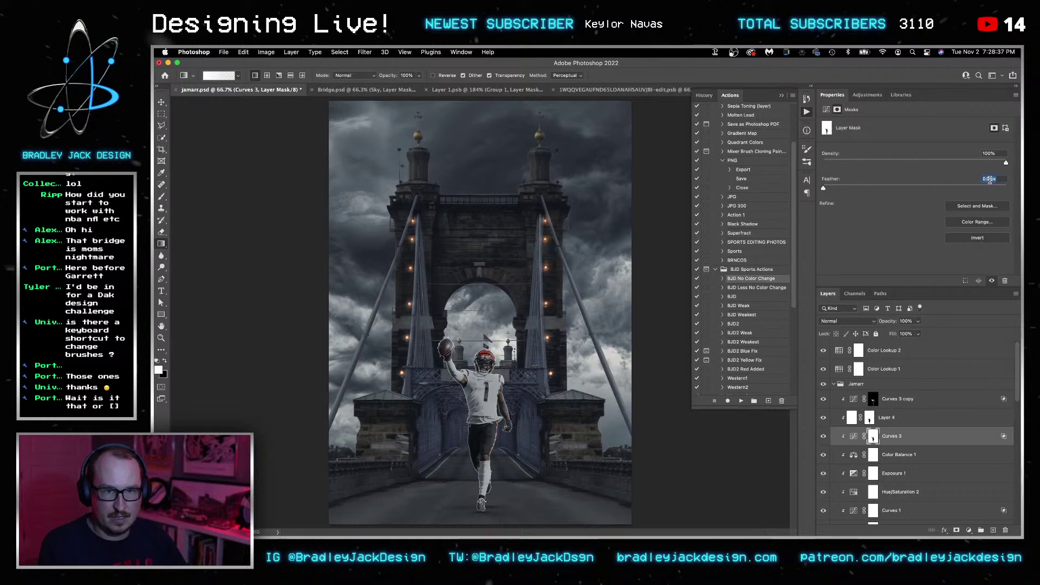
type("2")
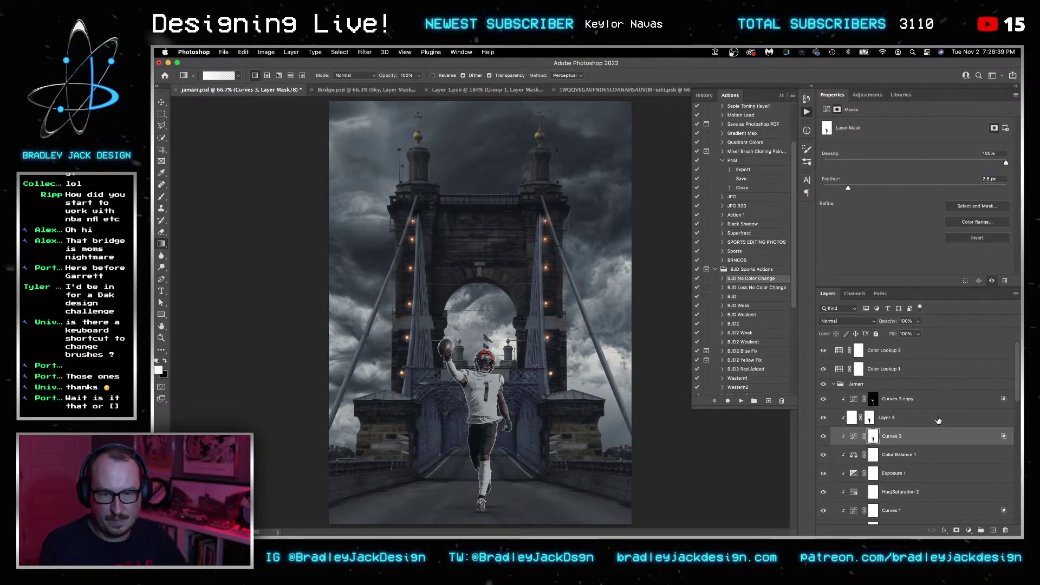
Split Layer 4's Blend If black slider for the underlying layer to 0 / 53 and apply the layer style.
left_click(931, 421)
double_click(931, 420)
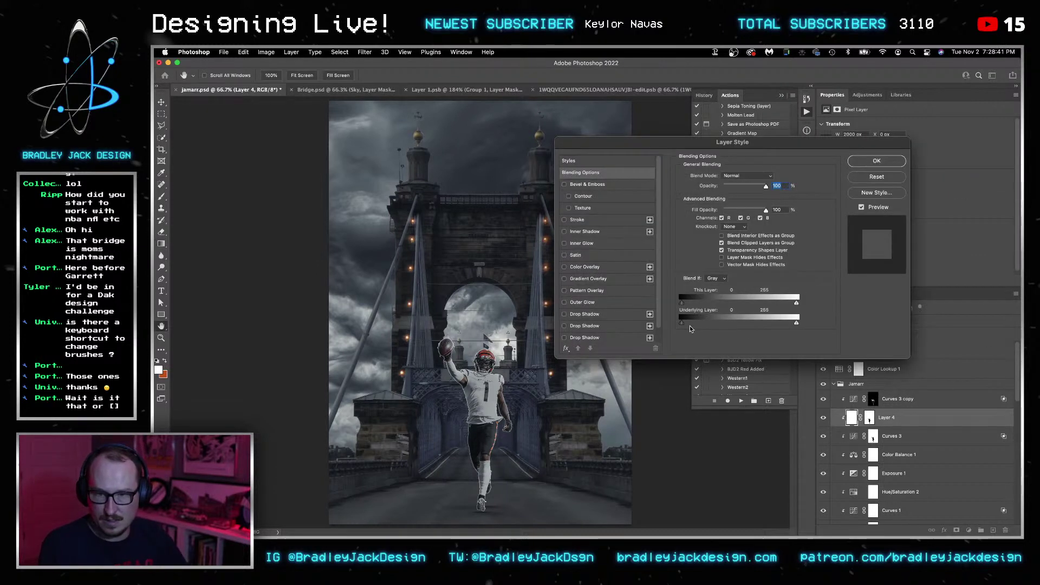
left_click_drag(683, 323, 707, 324)
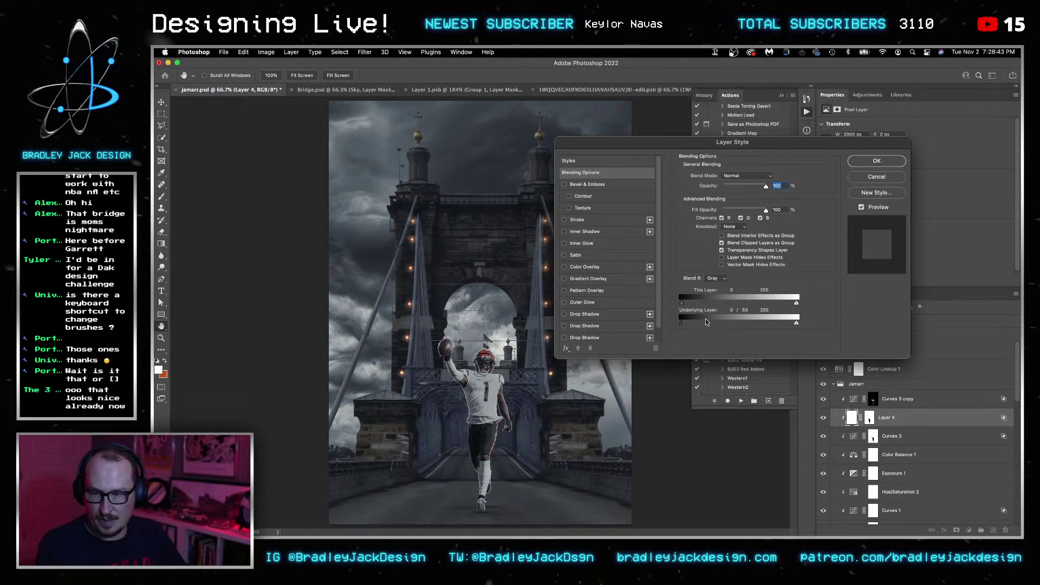
key("Return")
key("Return")
left_click(886, 404)
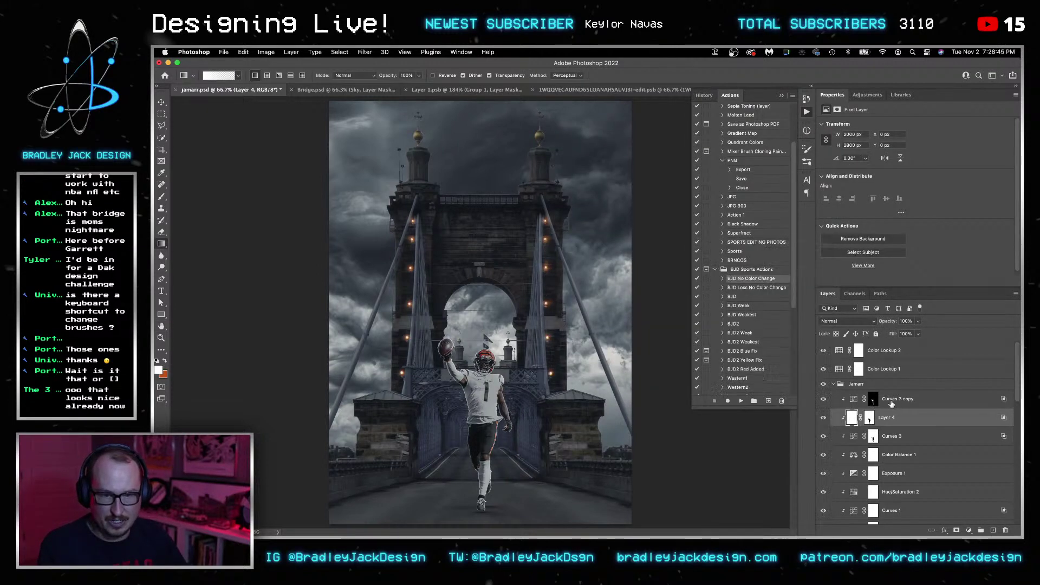
Paint black at 20% opacity on Layer 4's mask to reduce the white rim light around the player's front shoe.
left_click(869, 420)
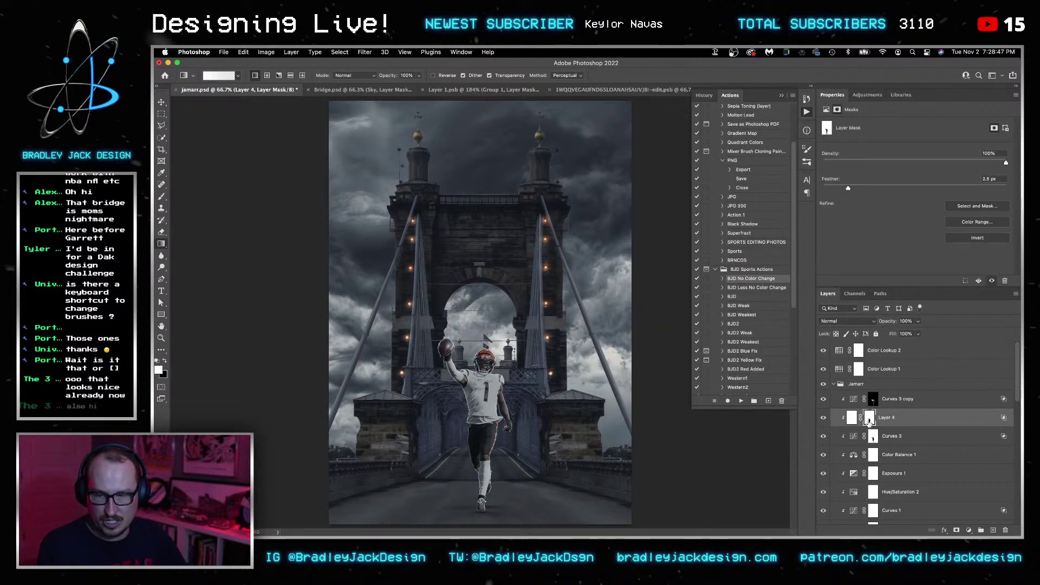
key("b")
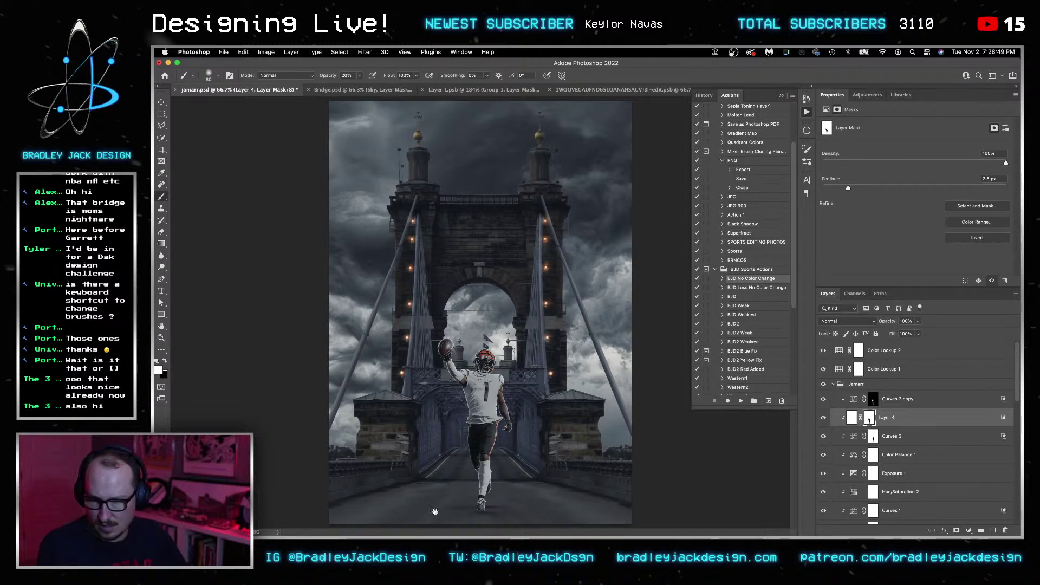
scroll(476, 518, "up", 5)
key("bracketright")
key("bracketright")
key("x")
key("x")
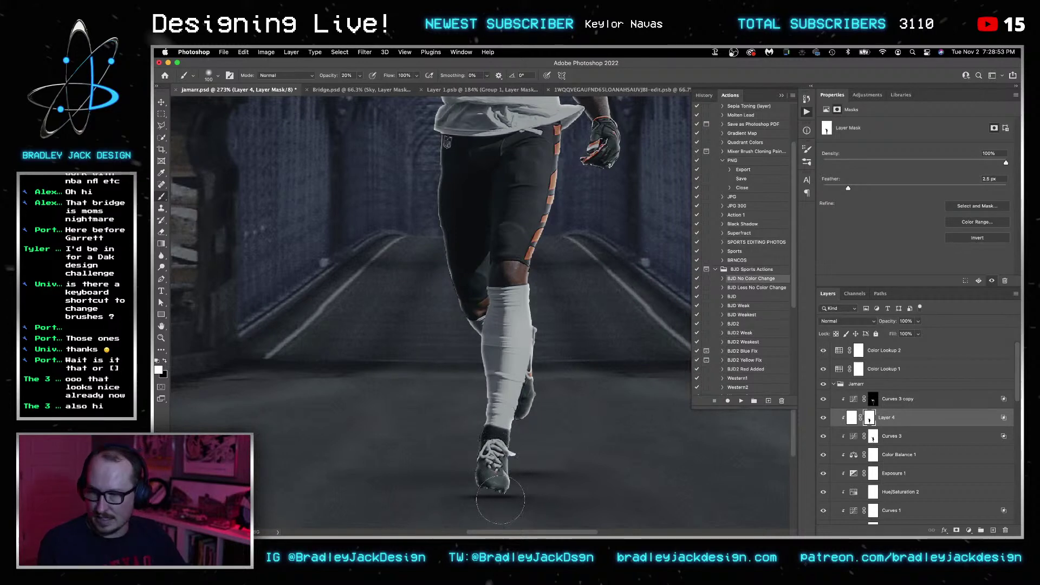
key("bracketright")
key("bracketright")
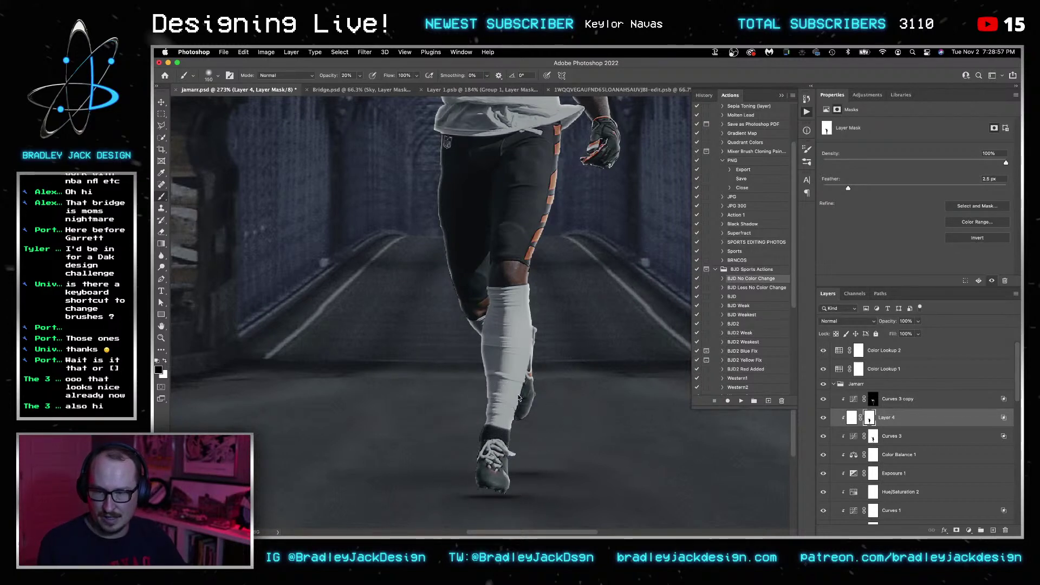
scroll(466, 352, "down", 5)
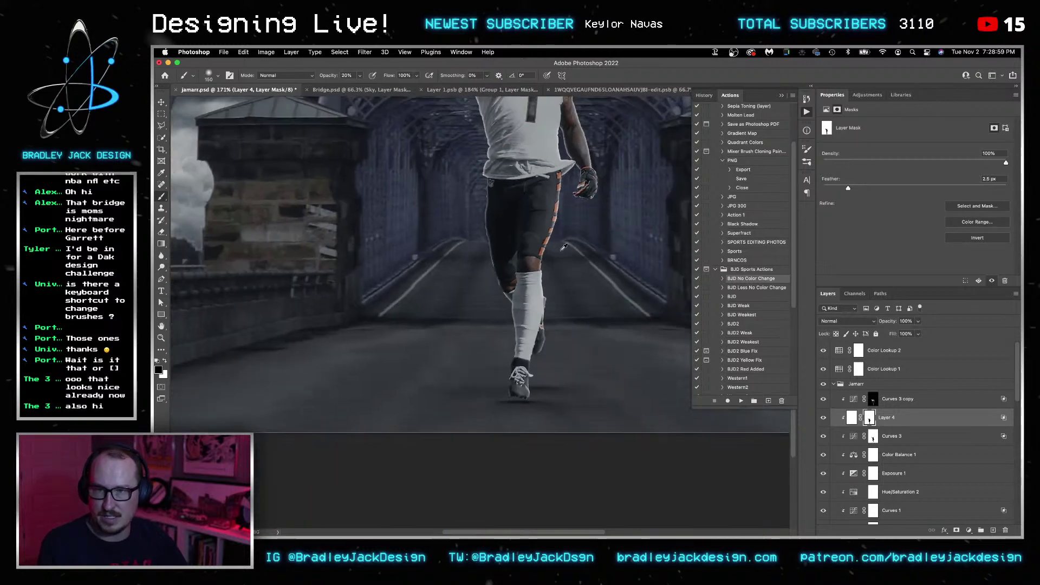
scroll(524, 351, "down", 2)
Try protecting the player's highlights from Exposure 1 by splitting its Underlying Layer white Blend If slider.
key("v")
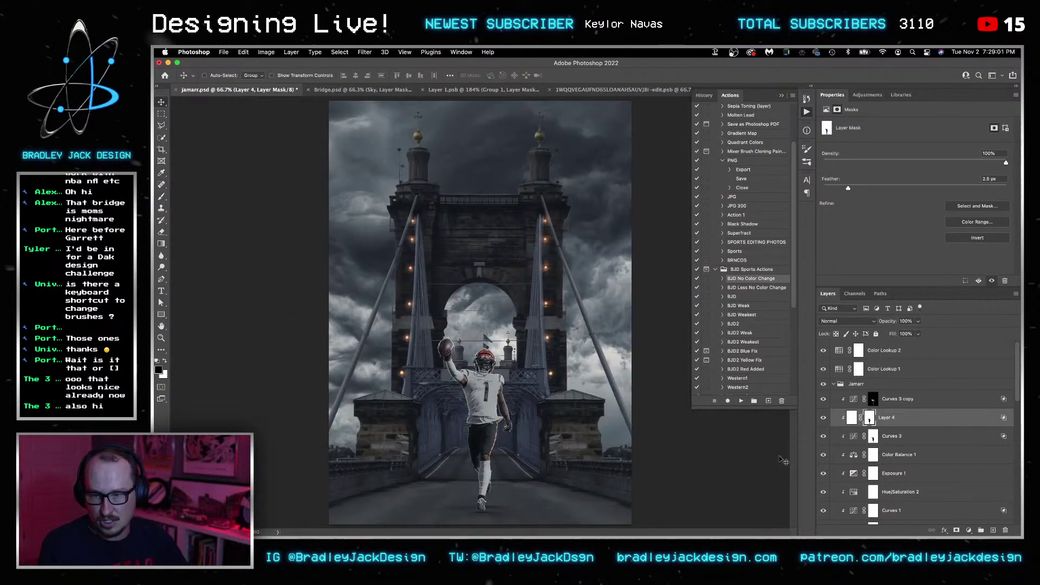
scroll(893, 450, "down", 1)
scroll(907, 459, "down", 1)
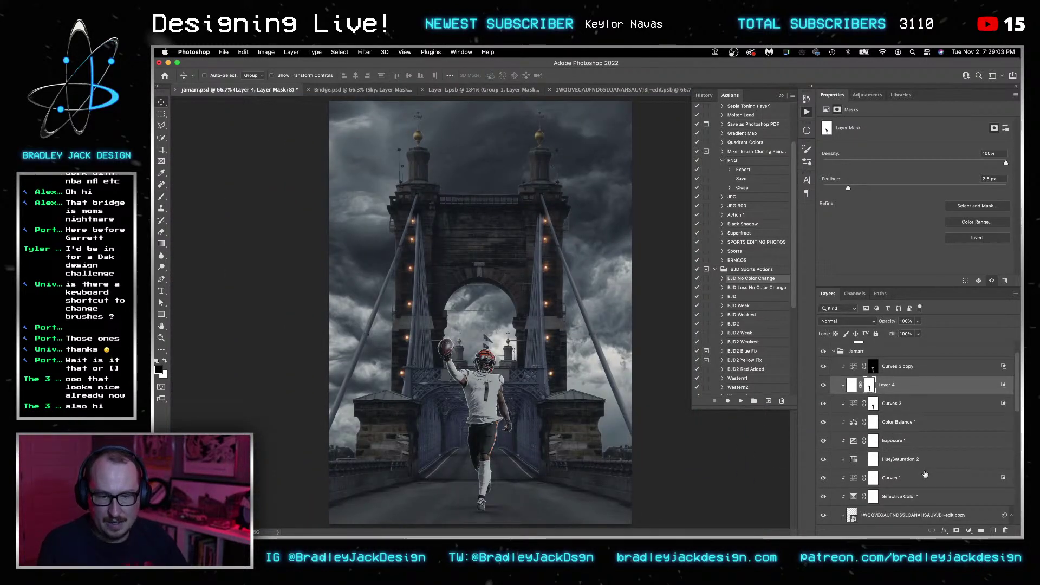
left_click(920, 445)
double_click(937, 446)
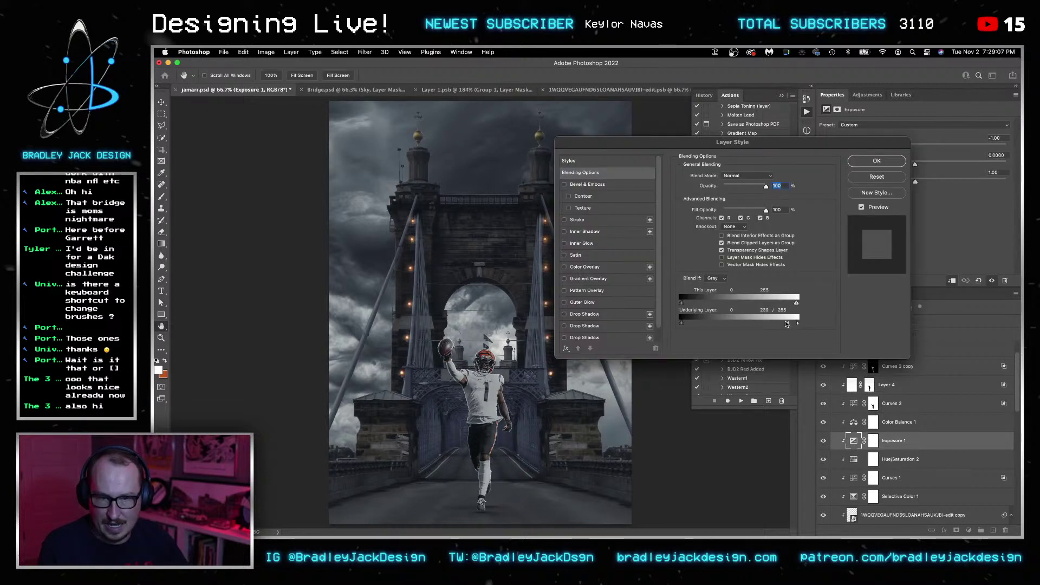
left_click_drag(765, 321, 812, 320)
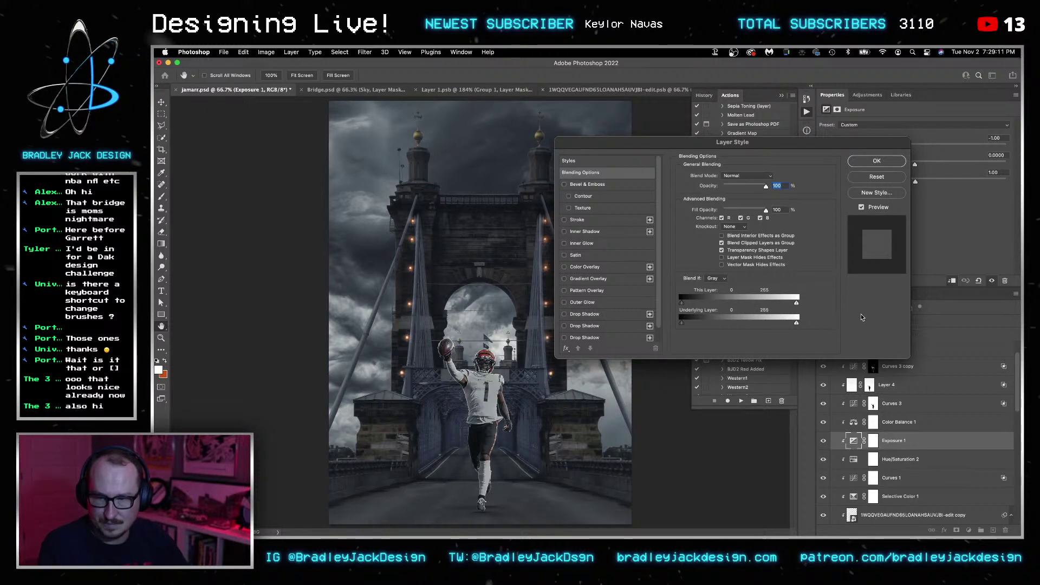
key("Return")
Paint black at 20% opacity on the Exposure 1 mask over the player's jersey to lighten it.
left_click(872, 440)
key("b")
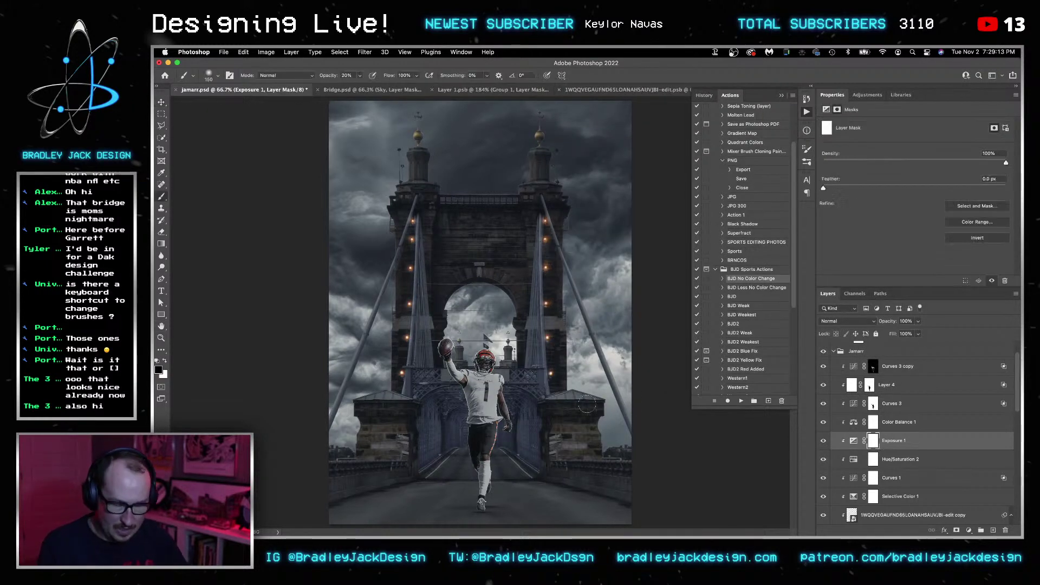
scroll(627, 404, "up", 3)
key("bracketright")
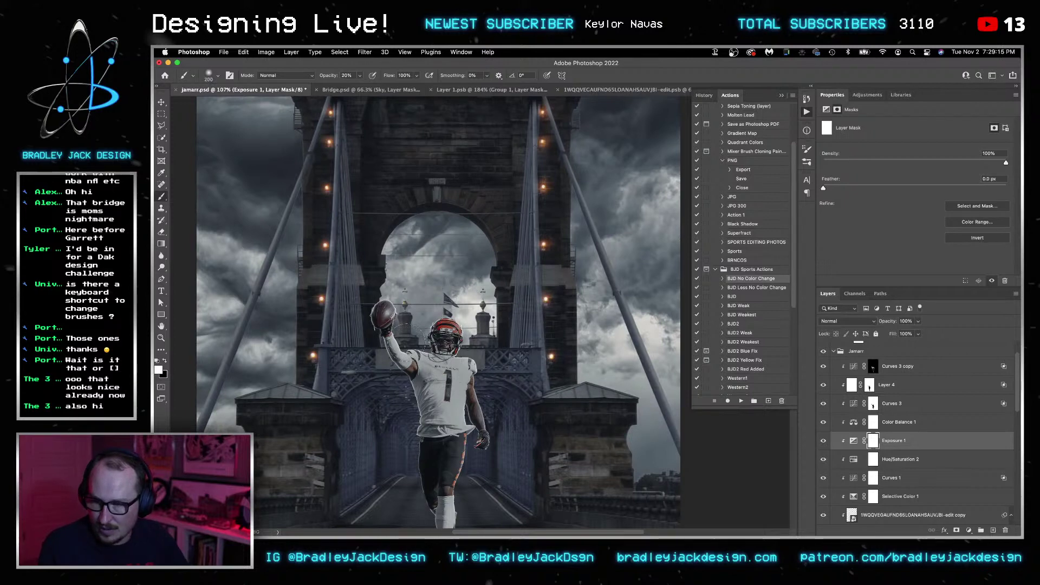
key("x")
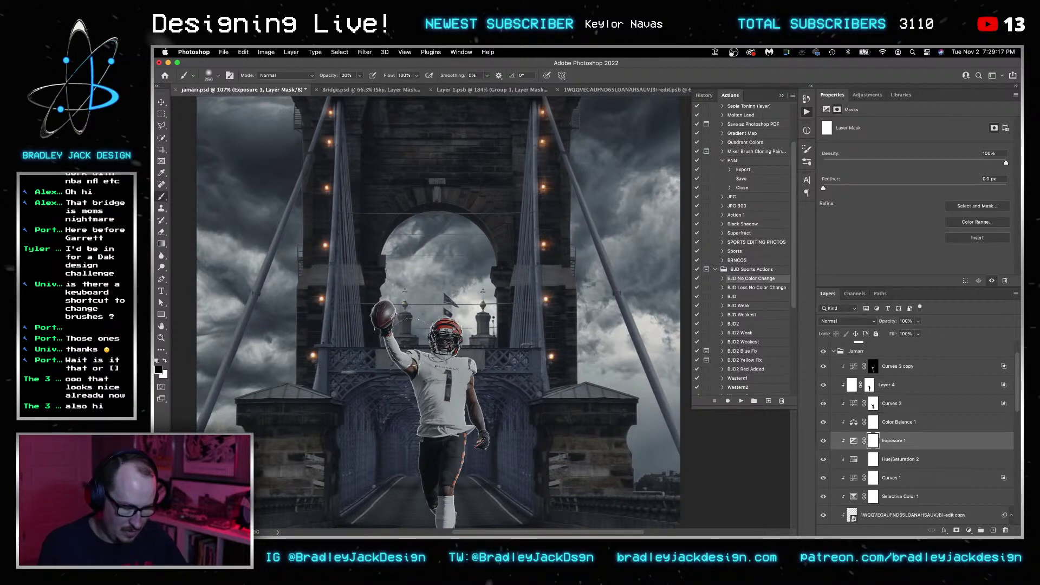
key("bracketleft")
key("bracketleft")
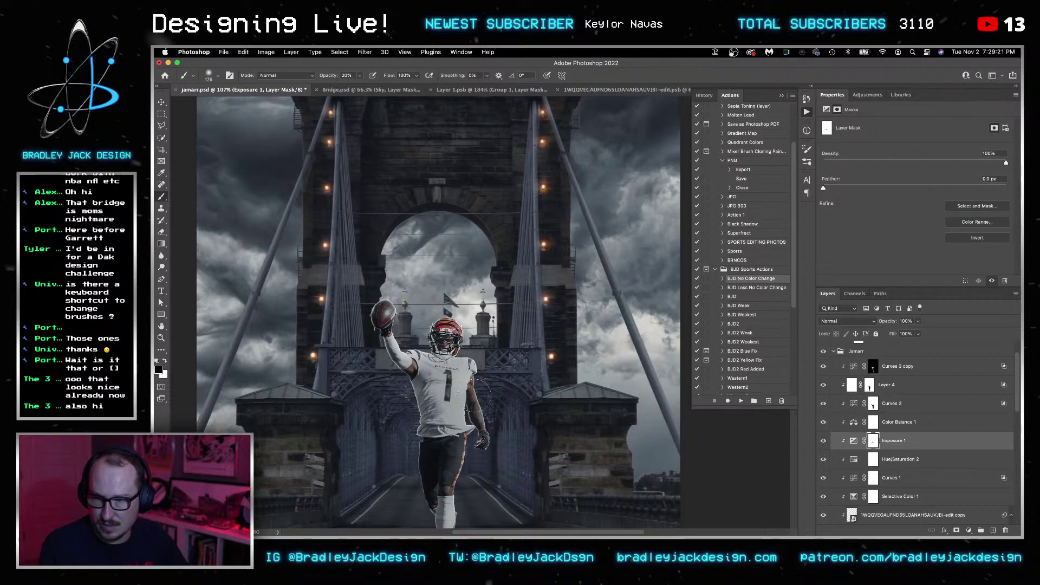
mouse_move(442, 377)
left_mouse_down()
mouse_move(434, 374)
mouse_move(450, 412)
left_mouse_up()
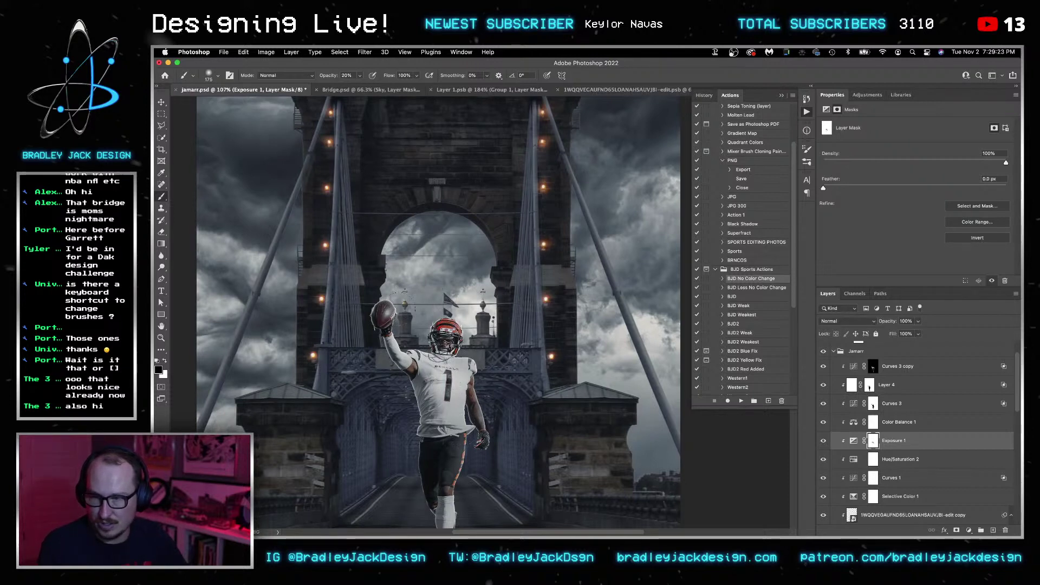
Duplicate the Curves 3 copy layer and reshape the duplicate's curve into a darkening one by dropping its black point to zero and lowering its white output.
key("super+minus")
key("super+minus")
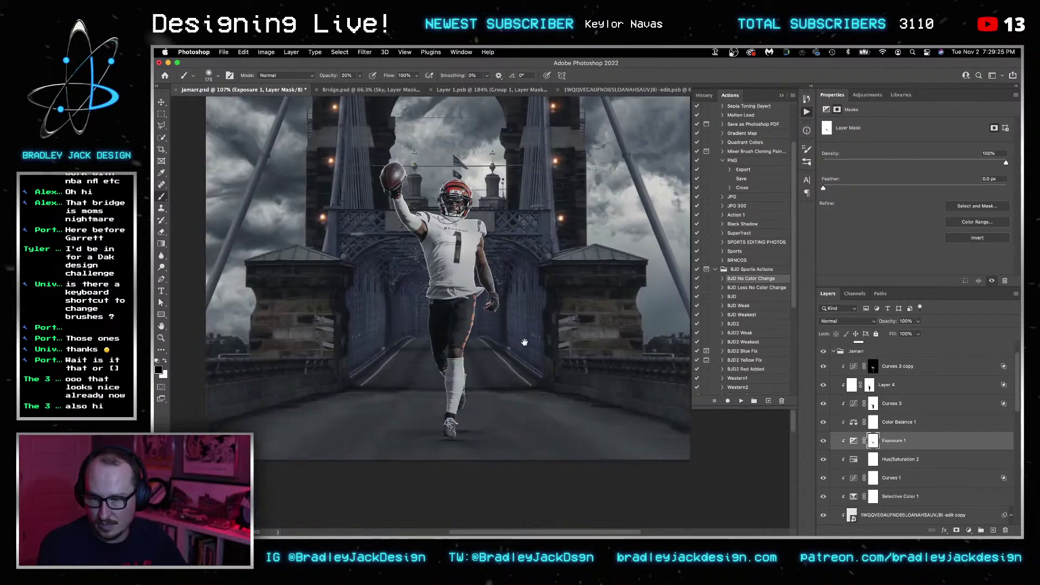
key("v")
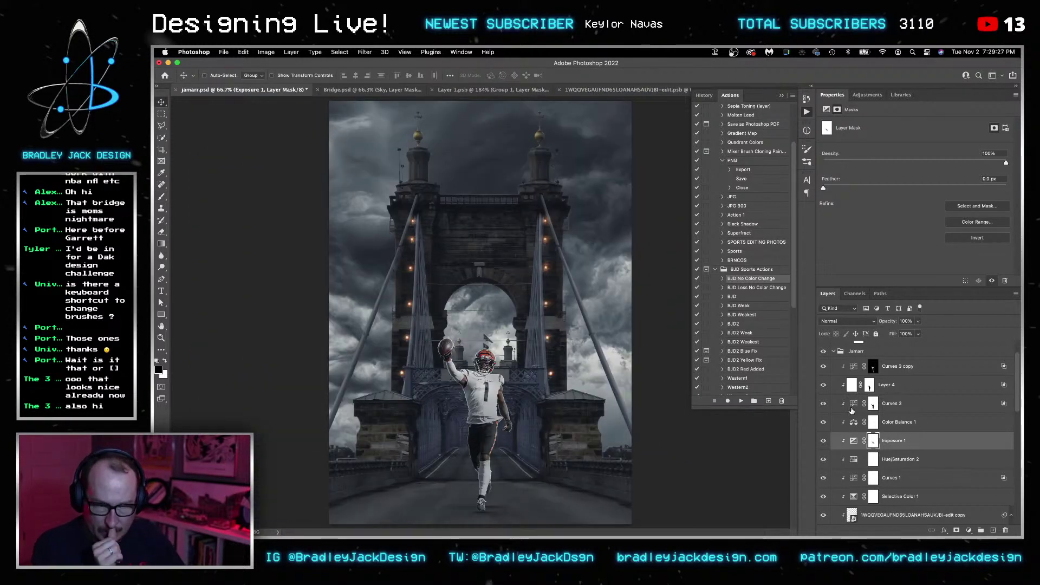
left_click(905, 370)
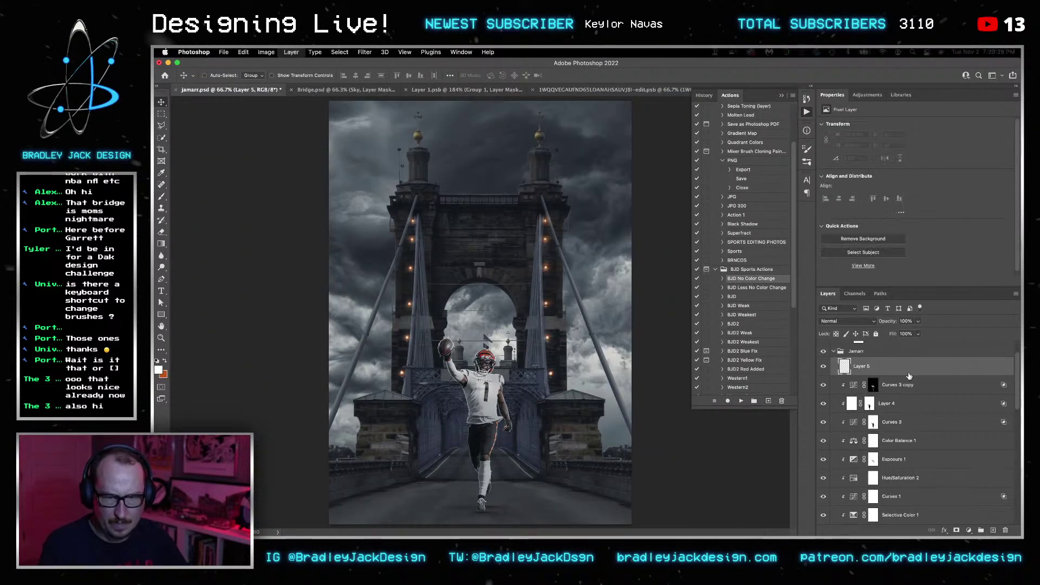
key("super")
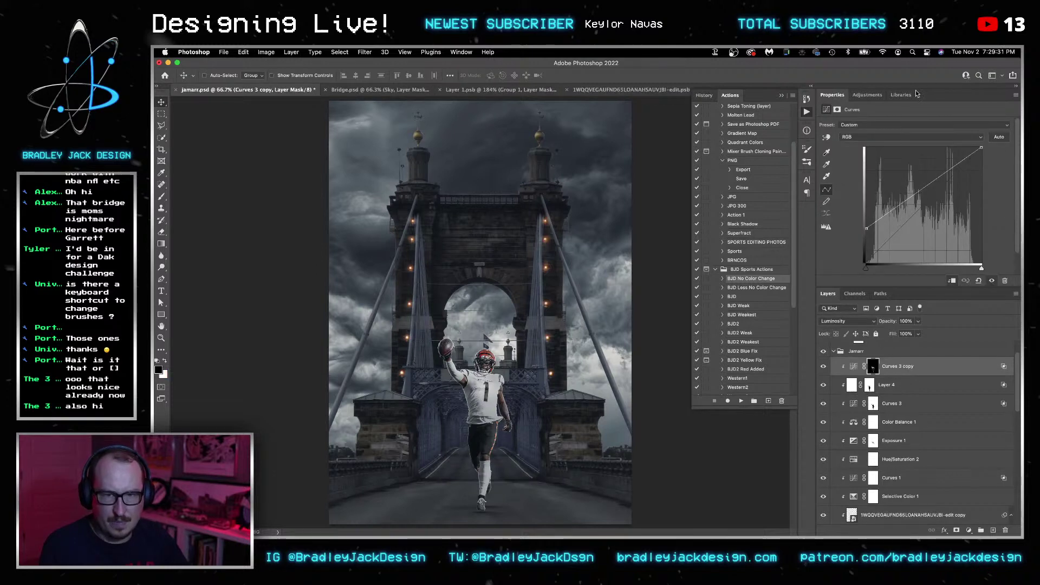
key("super+j")
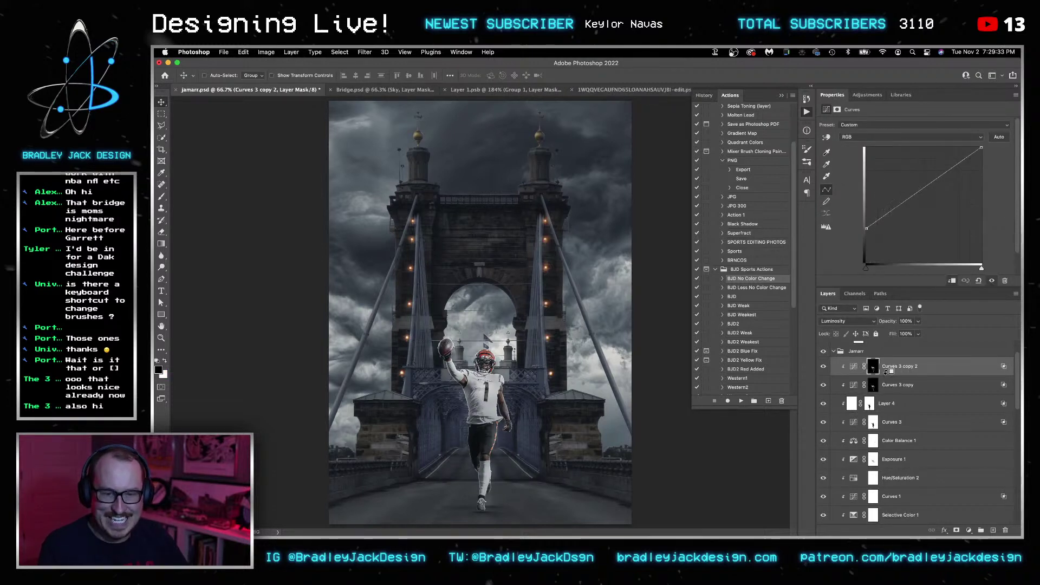
left_click_drag(867, 230, 866, 263)
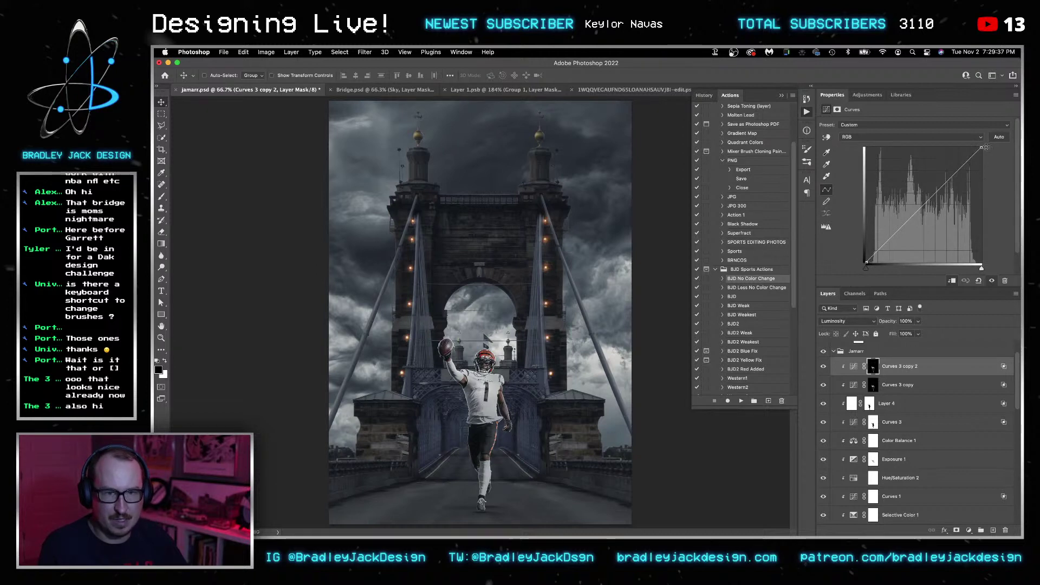
left_click_drag(982, 147, 992, 184)
In Curves 3 copy 2's Blend If, reset the Underlying Layer black slider to 0, split its white slider to 177 / 255, and apply.
double_click(953, 368)
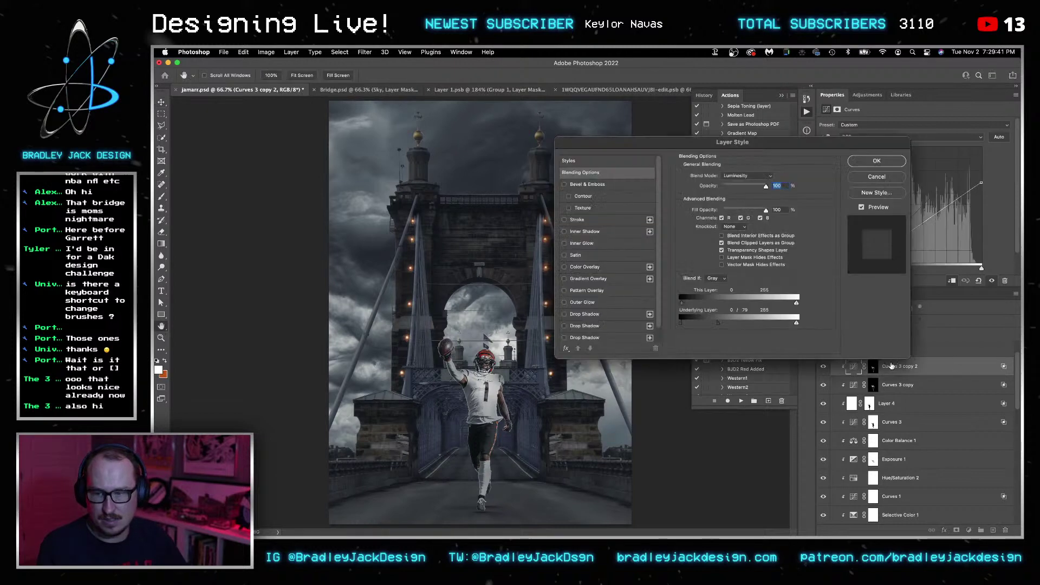
left_click_drag(718, 324, 682, 322)
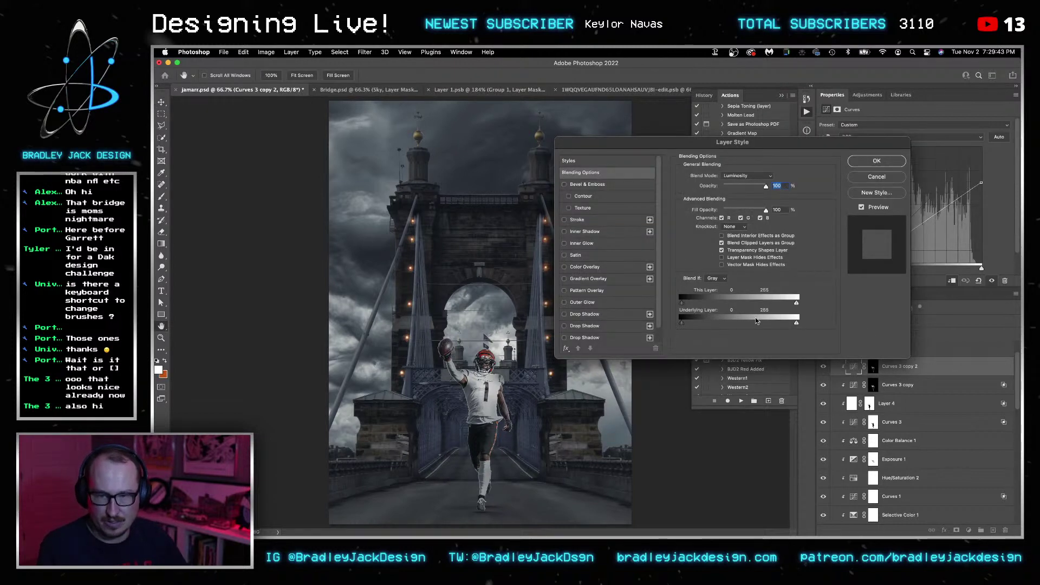
left_click_drag(797, 323, 773, 324)
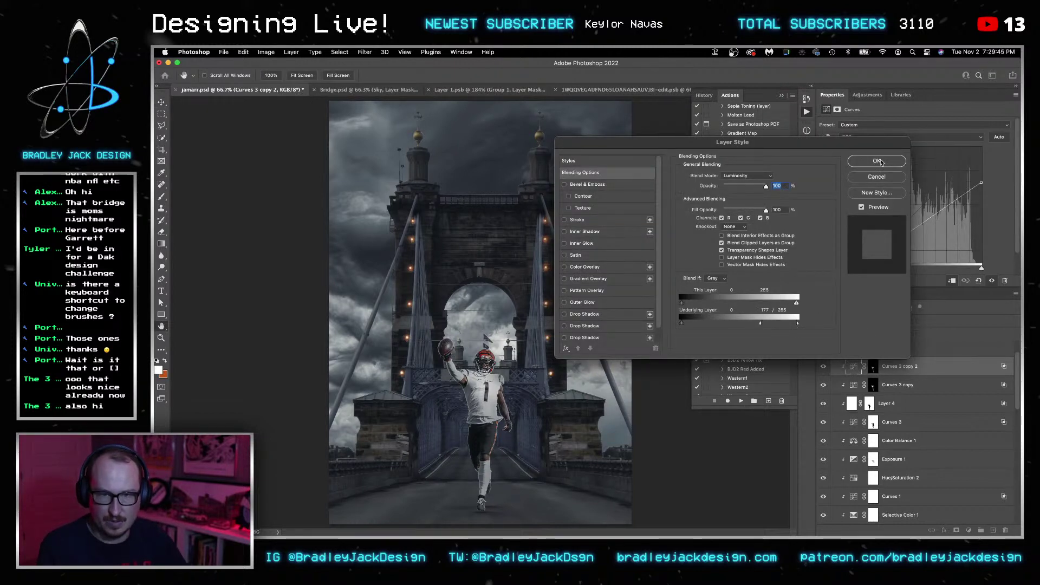
left_click(877, 161)
Delete Curves 3 copy 2's existing layer mask and replace it with a fully black mask.
right_click(874, 369)
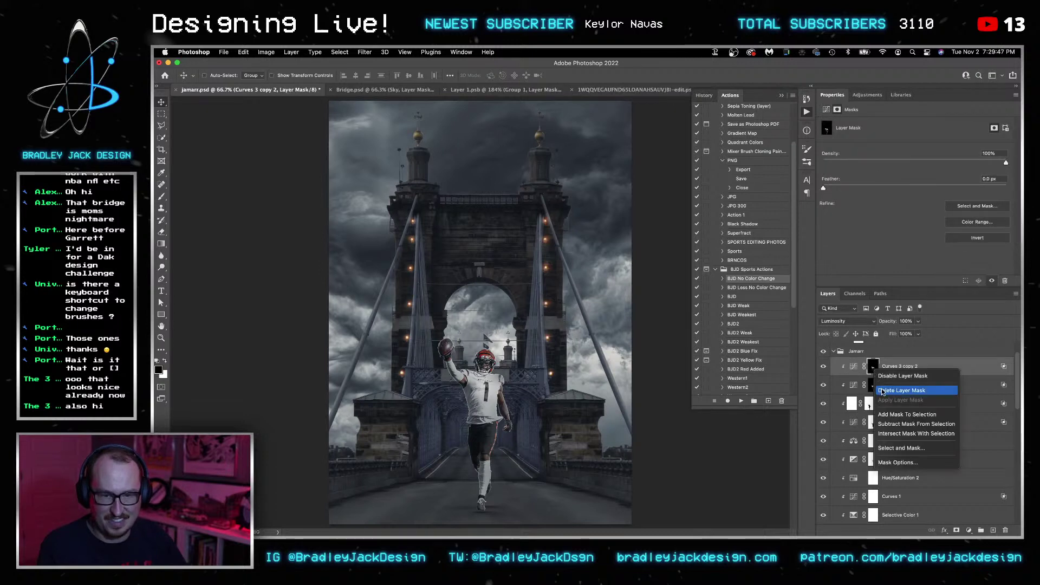
left_click(882, 391)
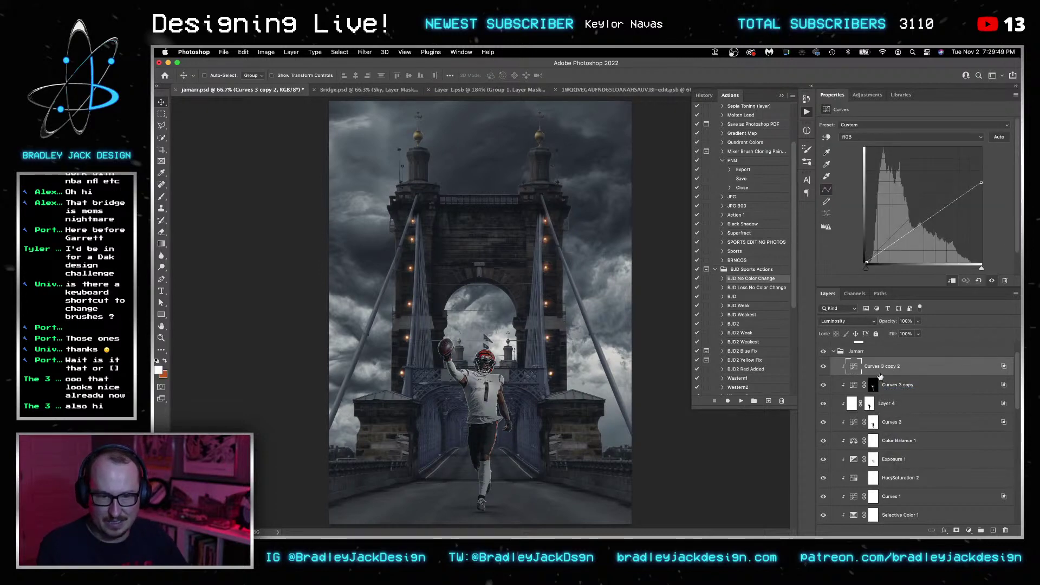
left_click(957, 530, "alt")
Paint white at 50% opacity on Curves 3 copy 2's mask to shade the football and the player's raised arm.
key("z")
left_click_drag(484, 391, 488, 394)
key("b")
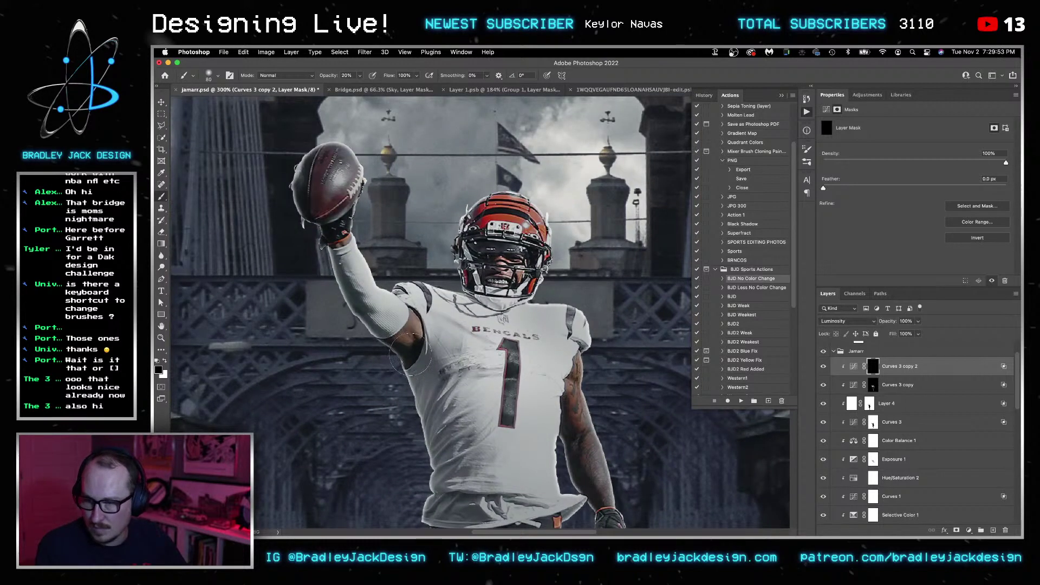
key("x")
key("5")
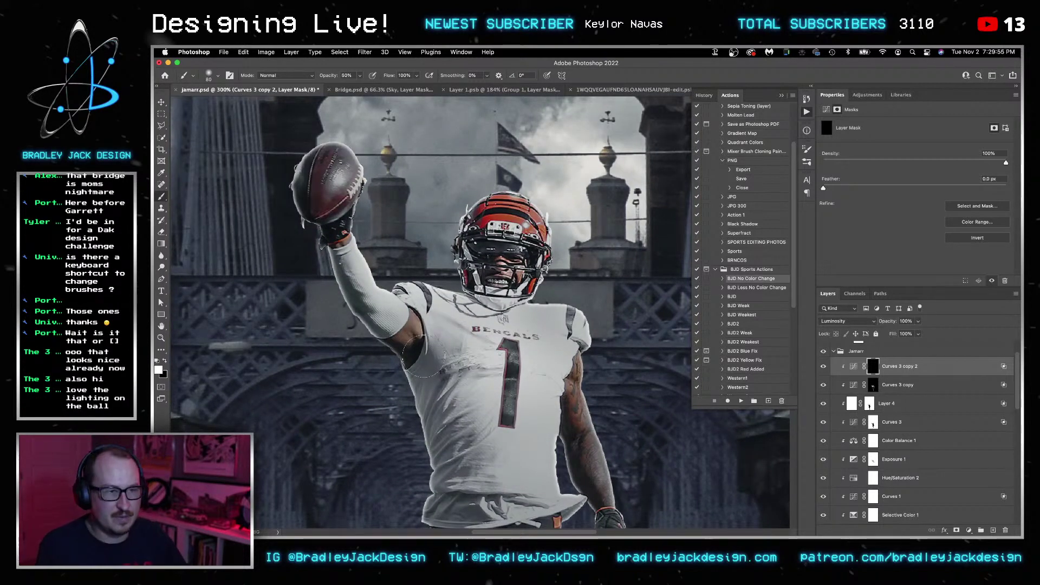
scroll(423, 355, "down", 2)
key("bracketleft")
key("bracketleft")
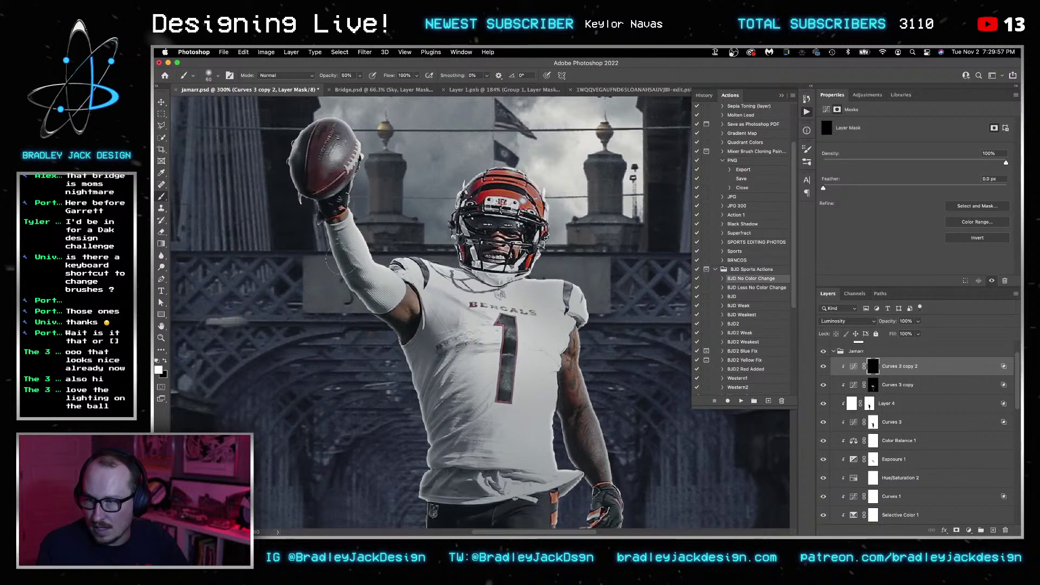
mouse_move(328, 187)
left_mouse_down()
mouse_move(307, 173)
mouse_move(308, 184)
left_mouse_up()
key("bracketleft")
key("bracketleft")
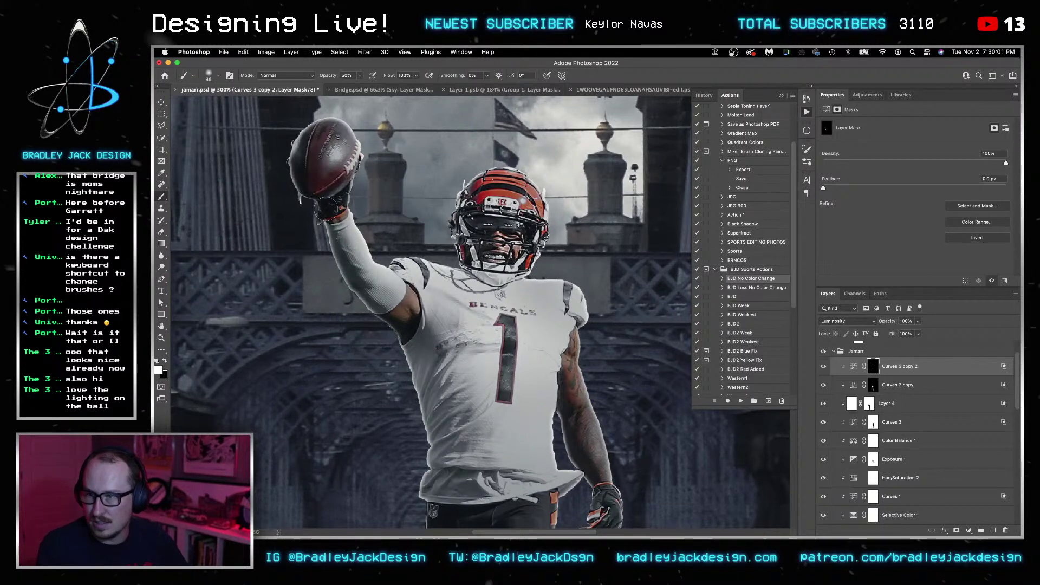
Paint white at 50% opacity on Curves 3 copy 2's mask along the jersey's side from the raised arm's armpit down to the hem.
scroll(354, 278, "up", 5)
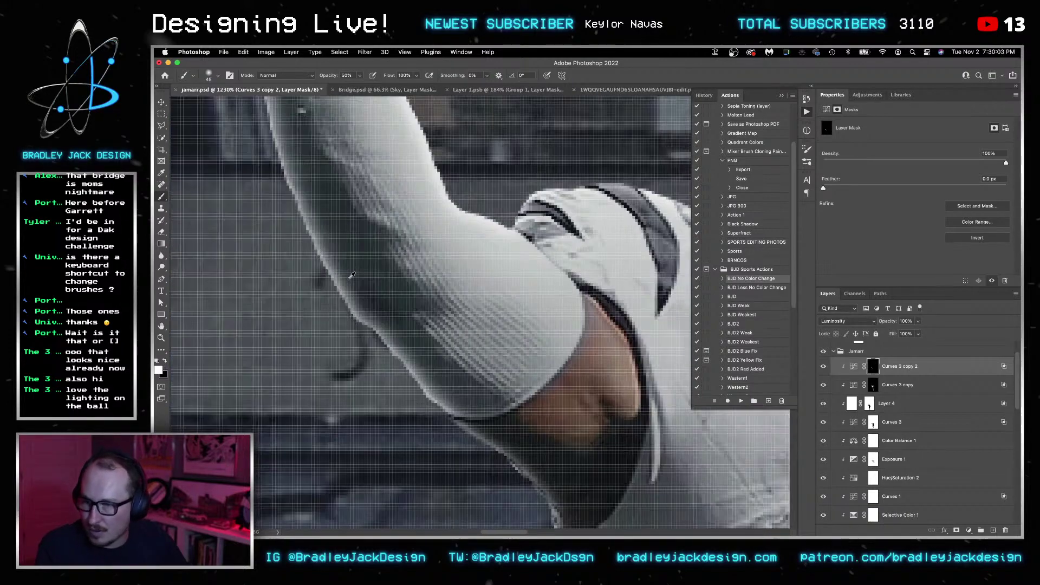
scroll(351, 275, "down", 5)
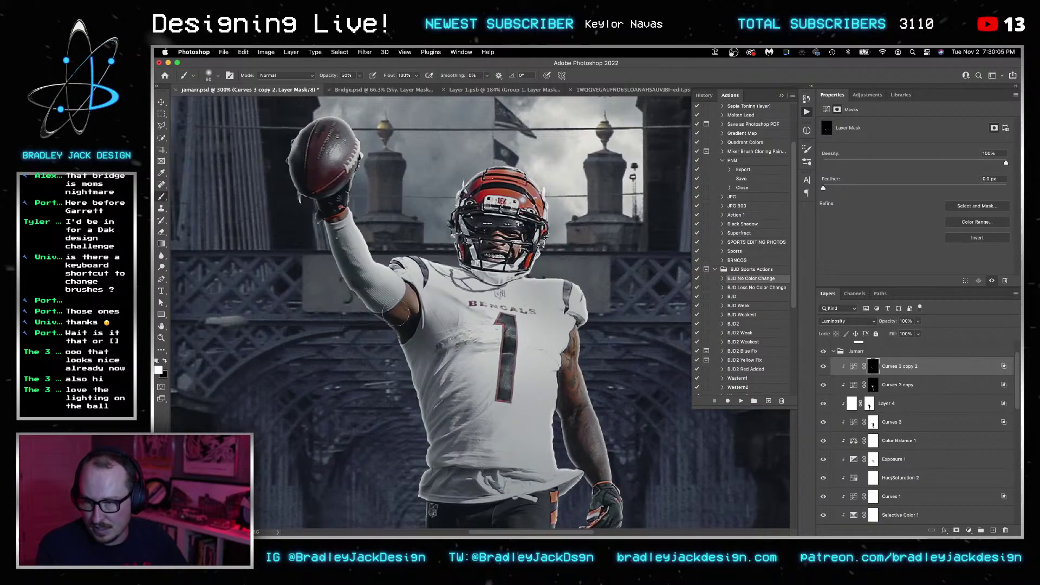
key("bracketright")
mouse_move(428, 342)
left_mouse_down()
mouse_move(454, 456)
mouse_move(441, 477)
mouse_move(464, 490)
left_mouse_up()
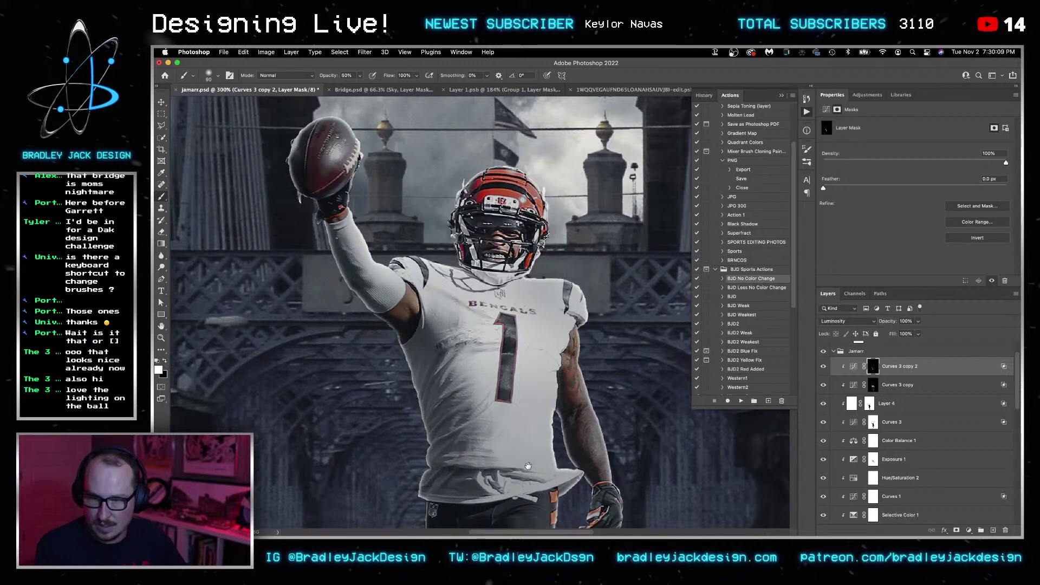
Refine Curves 3 copy 2's mask around the player's lowered arm and glove with white and black at 50% opacity.
scroll(443, 471, "down", 5)
scroll(443, 471, "right", 3)
key("bracketleft")
key("bracketleft")
key("bracketleft")
key("bracketleft")
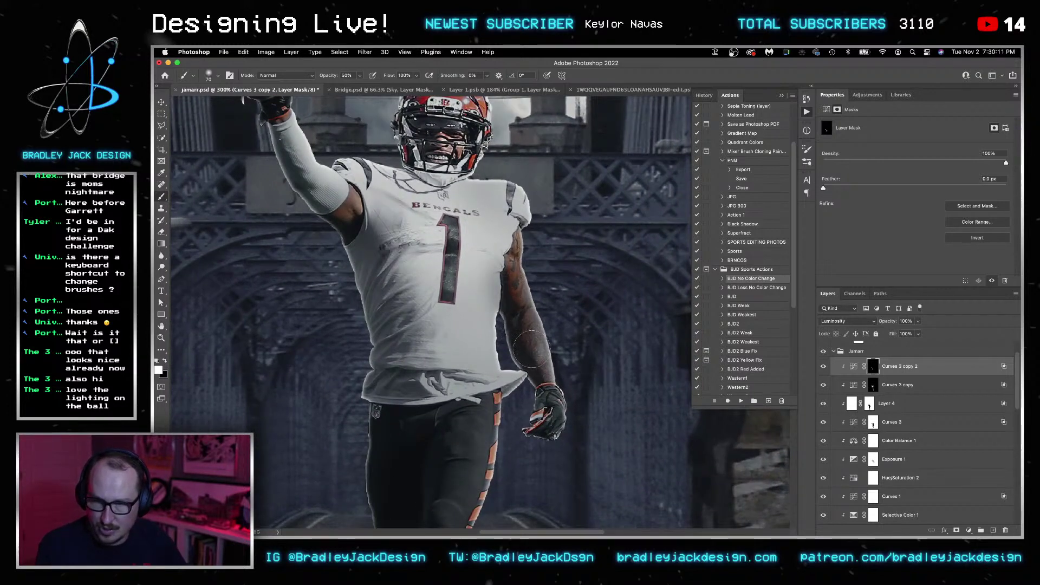
key("x")
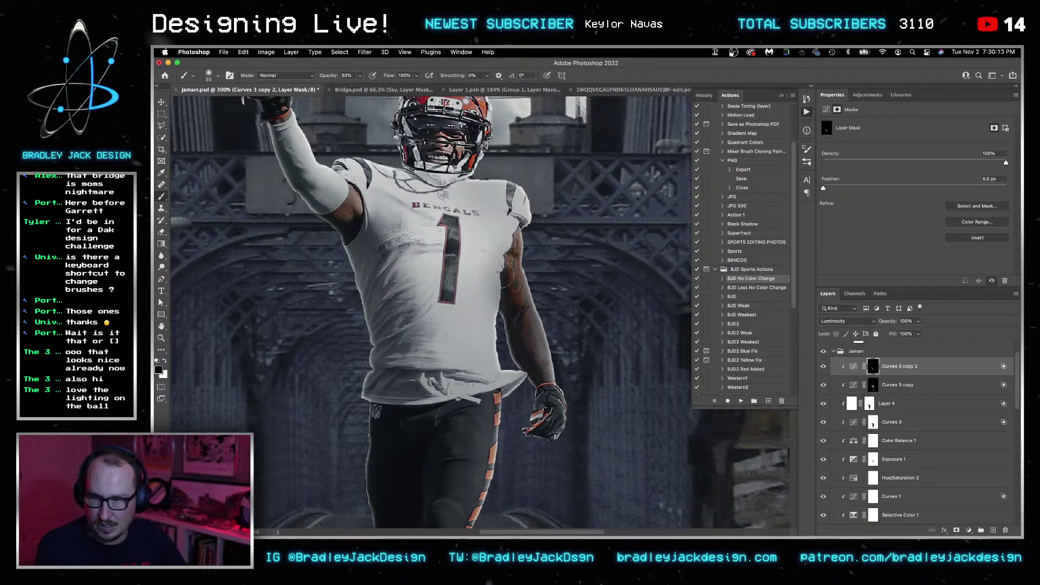
left_click_drag(487, 379, 497, 265)
key("x")
key("bracketright")
key("bracketright")
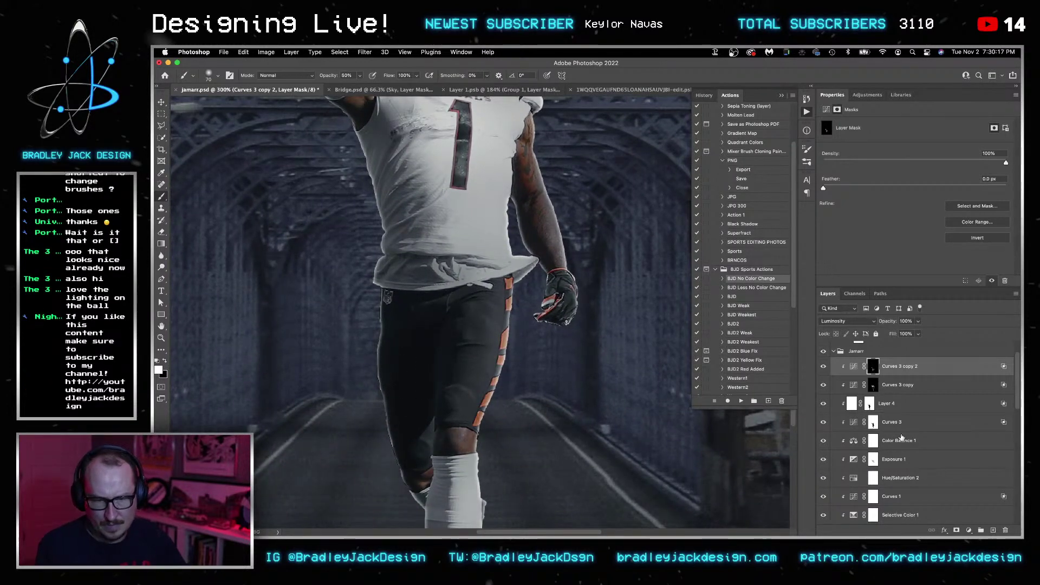
Set Layer 4's Blend If black slider for the underlying layer to 10 / 83 and apply the layer style.
double_click(912, 404)
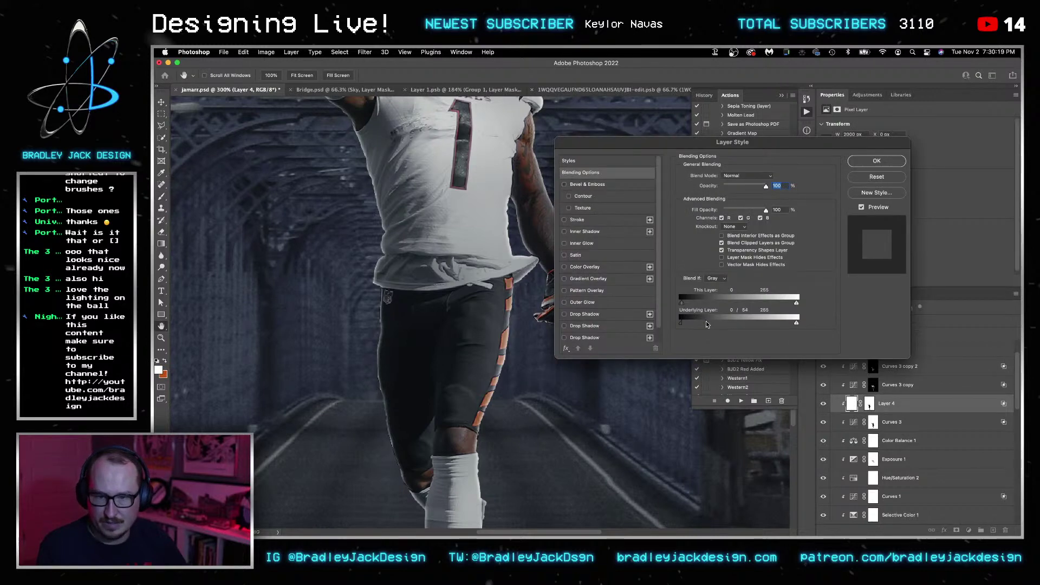
left_click_drag(706, 322, 734, 320)
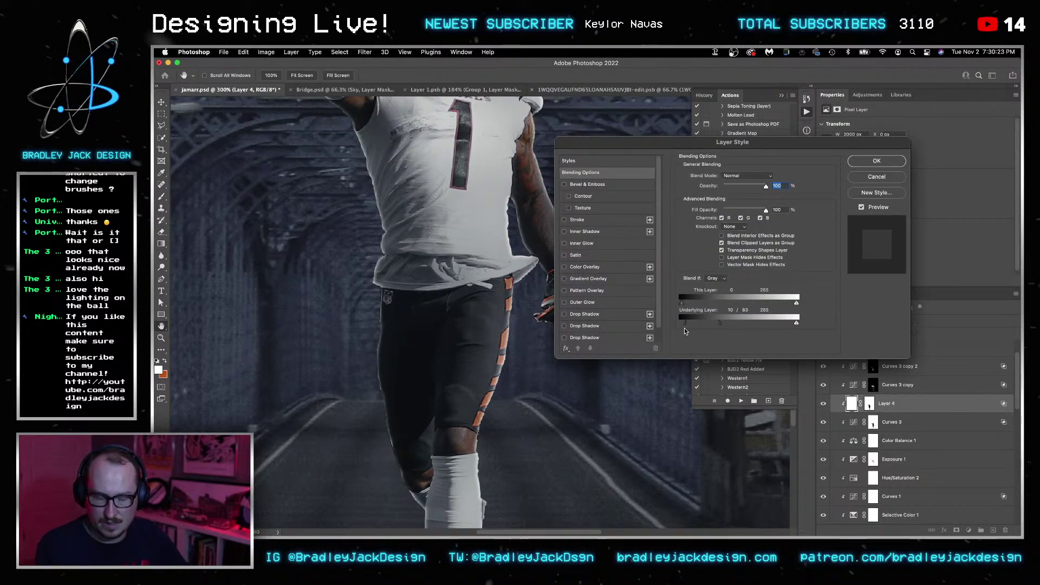
key("Return")
Paint white at 50% opacity on Curves 3 copy 2's mask to shade the player's legs, socks and shoes.
left_click(873, 368)
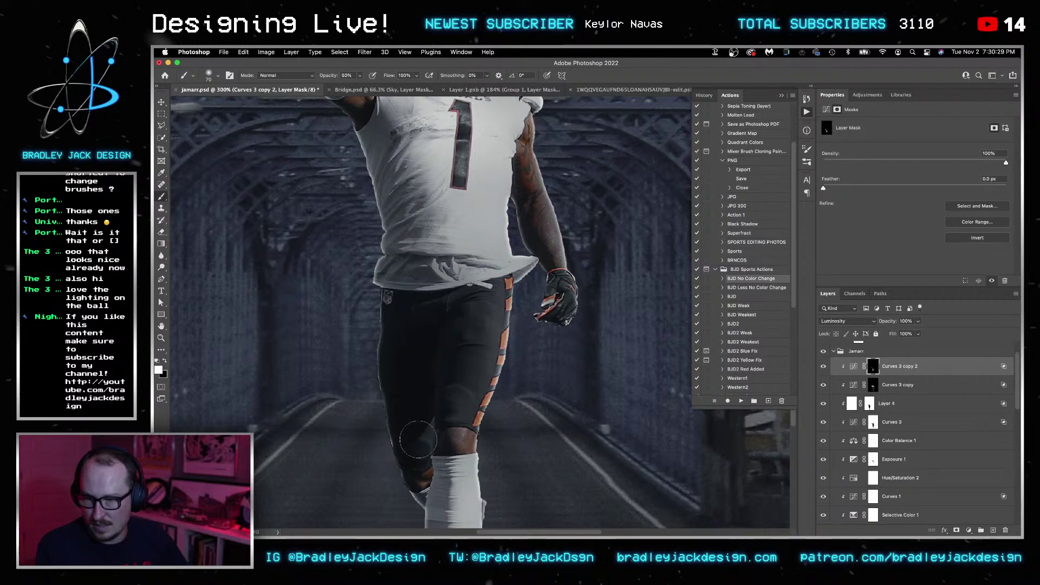
left_click_drag(447, 466, 449, 239)
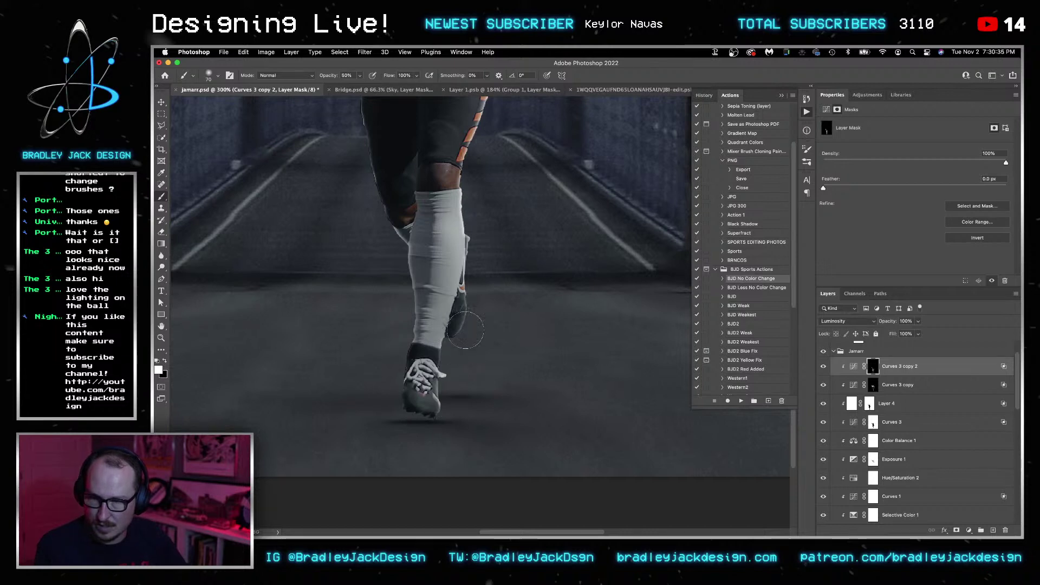
key("bracketleft")
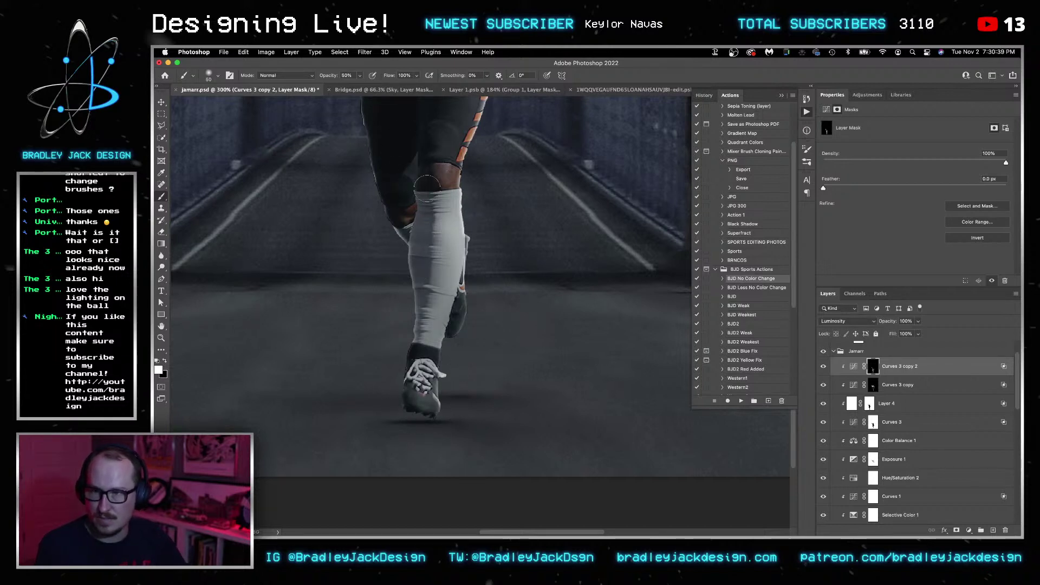
scroll(463, 305, "down", 3)
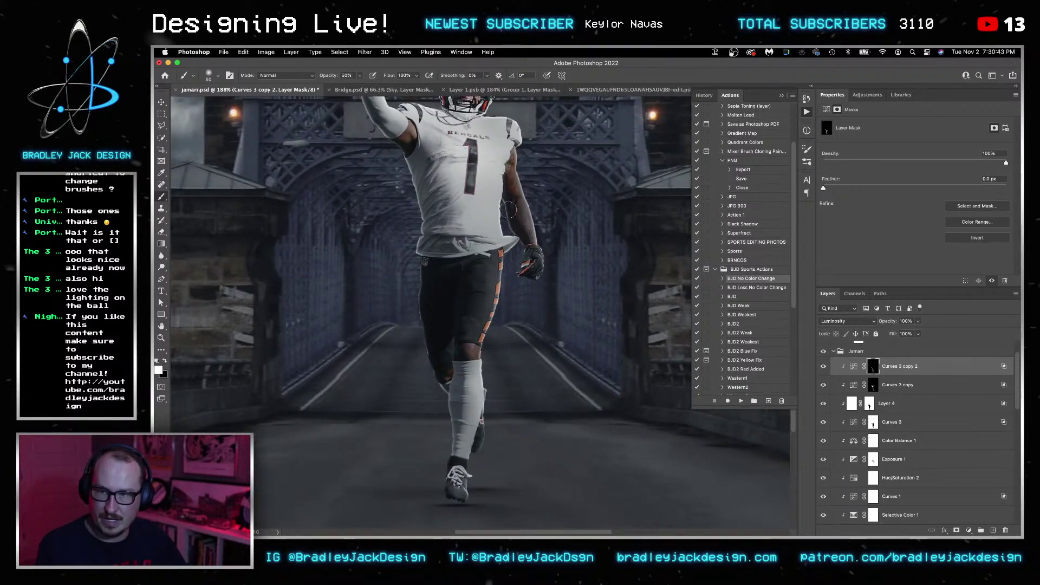
scroll(523, 233, "up", 4)
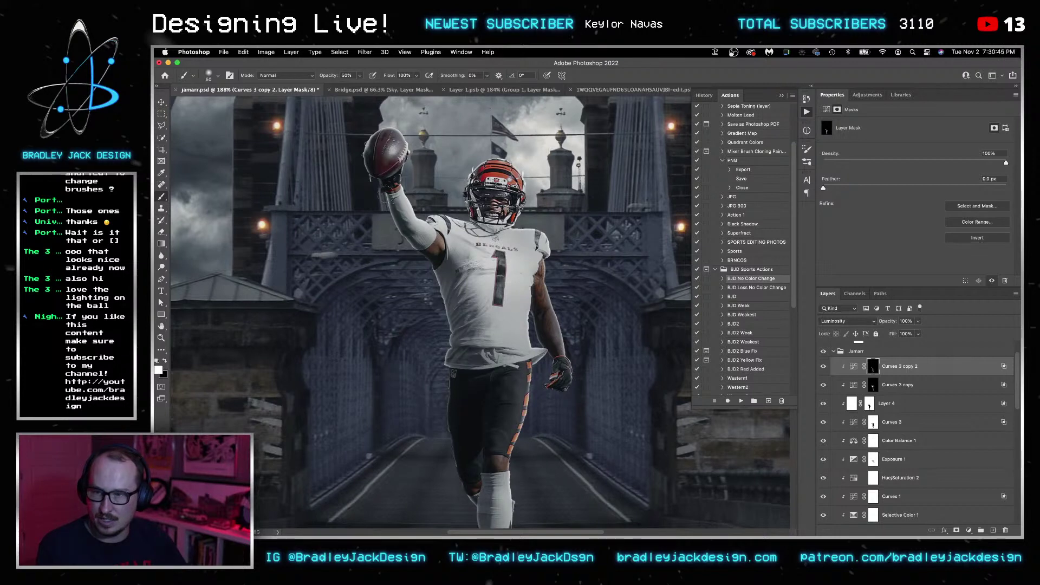
Paint black at 20% opacity on Layer 4's mask to soften the rim light around the player's body, and save the document.
left_click(866, 403)
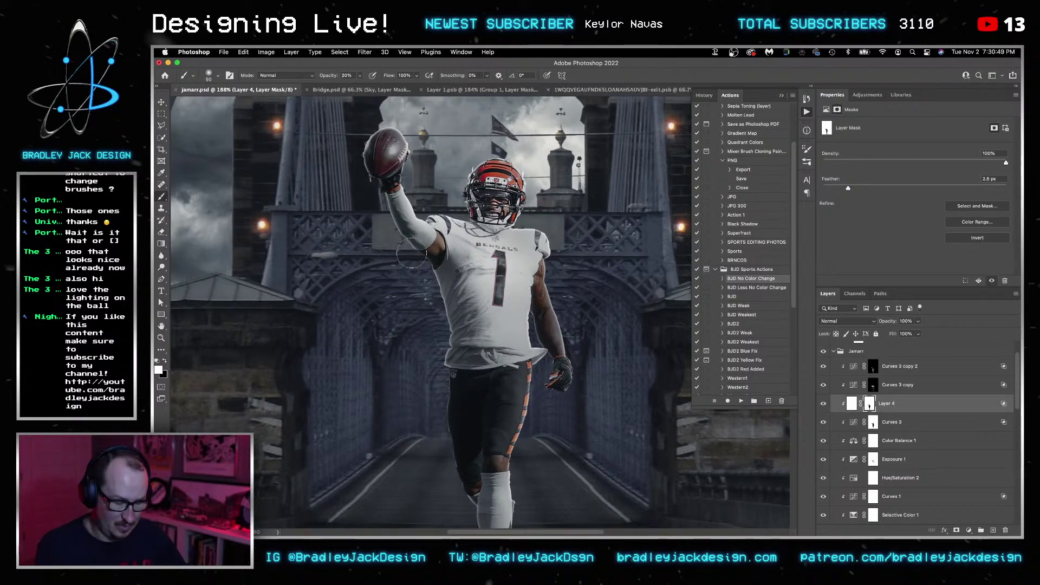
key("x")
key("2")
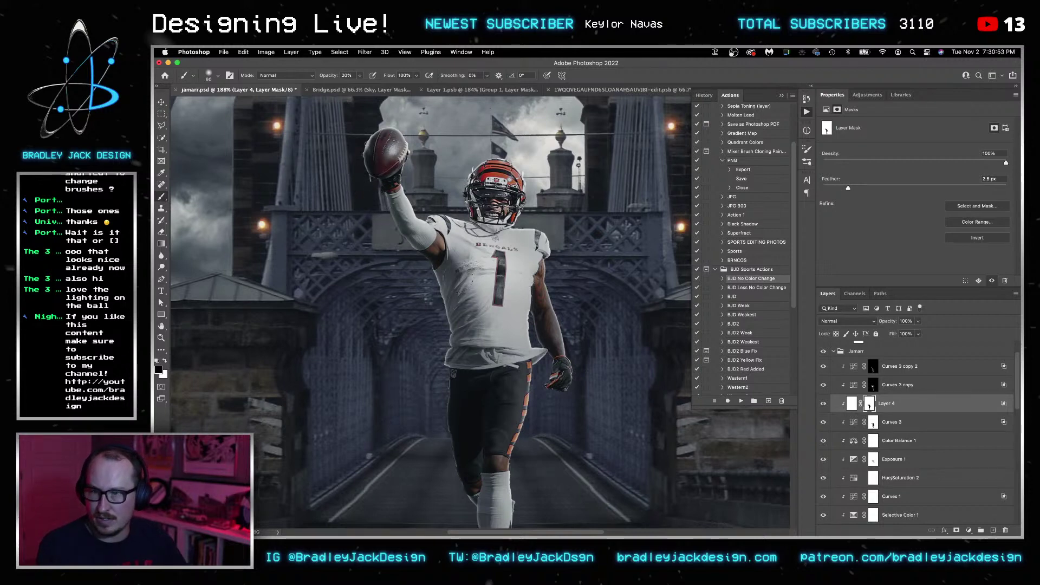
scroll(538, 319, "down", 5)
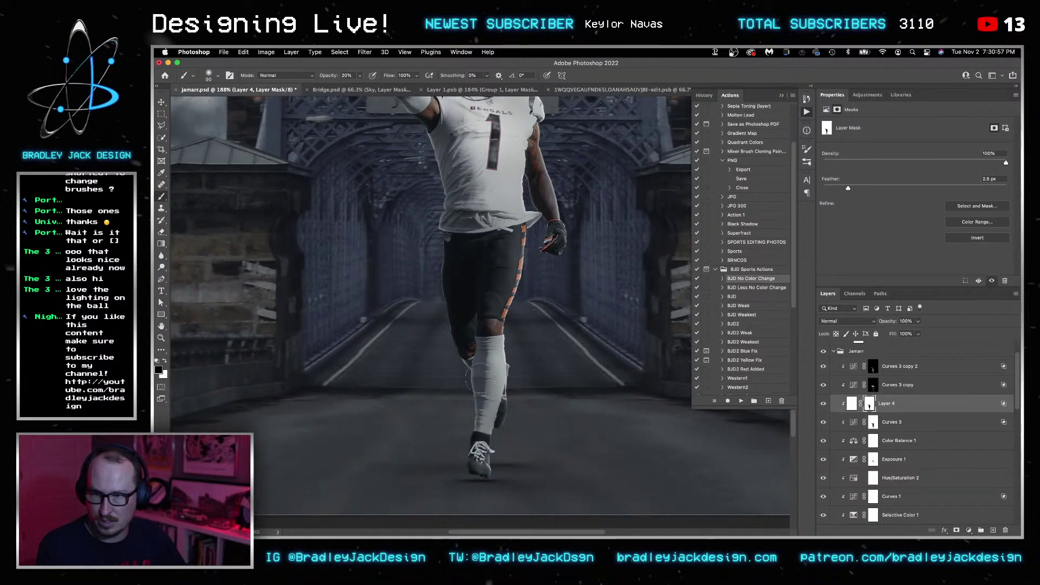
scroll(515, 411, "down", 6)
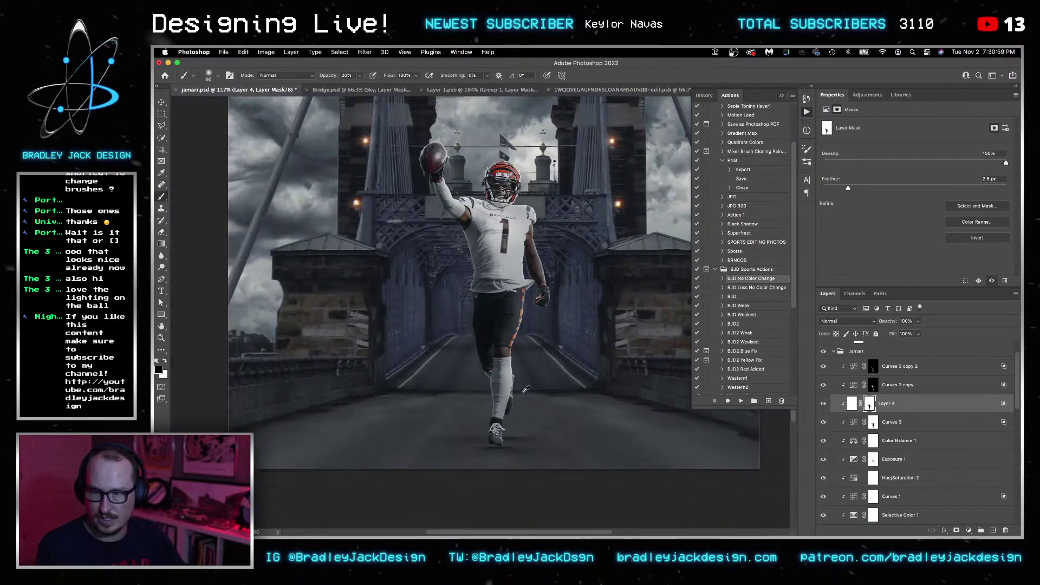
key("super+s")
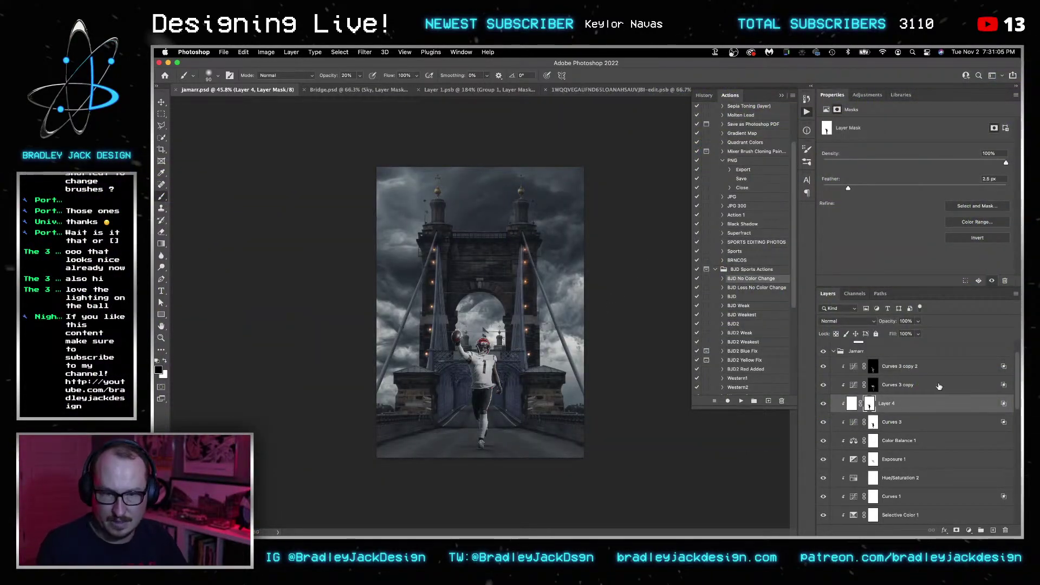
Add a Selective Color adjustment above Color Lookup 2 and set its Reds to -39% cyan and +19% black.
left_click(906, 400)
scroll(908, 401, "up", 1)
left_click(888, 350)
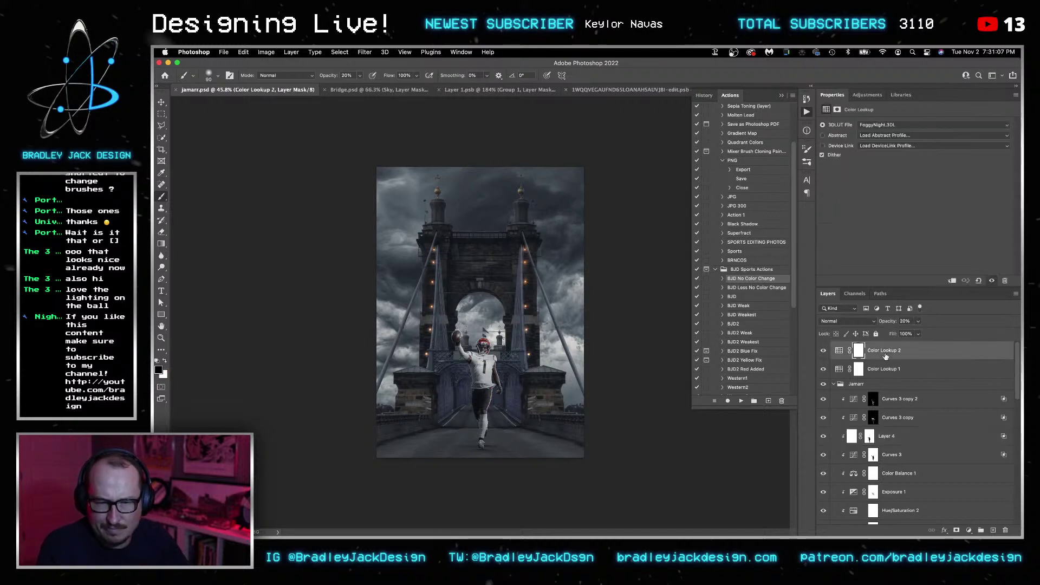
left_click(867, 95)
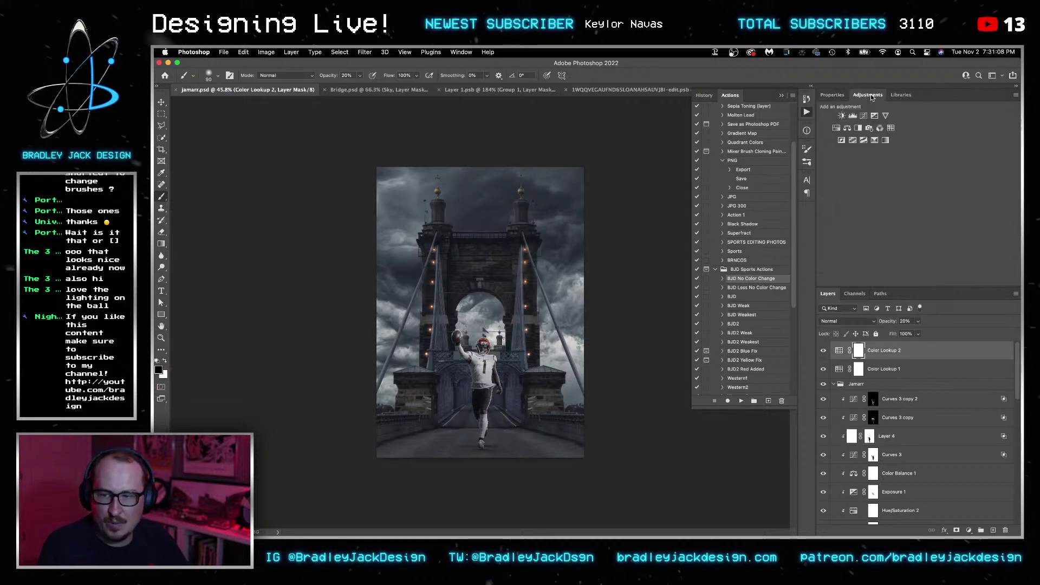
left_click(875, 140)
left_click(877, 135)
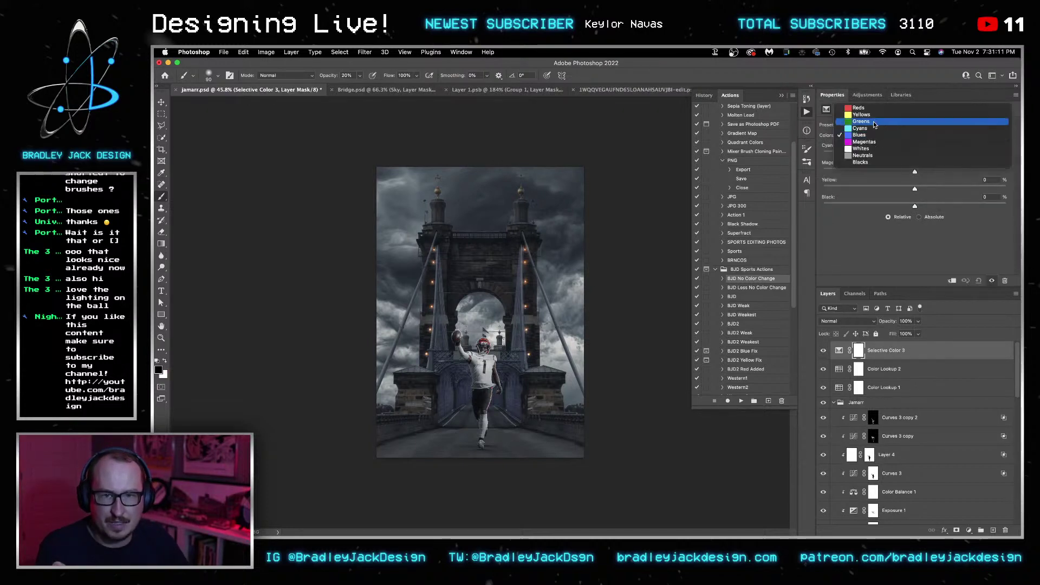
left_click(867, 112)
left_click(879, 155)
left_click(935, 189)
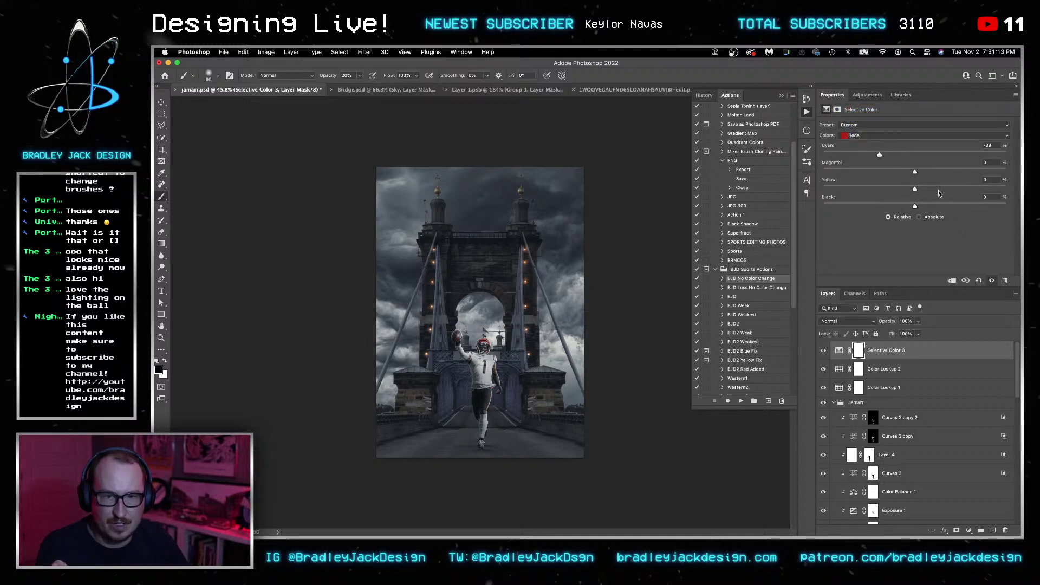
Set the new Selective Color adjustment's Yellows to -41% cyan, +12% yellow and +13% black.
left_click(877, 136)
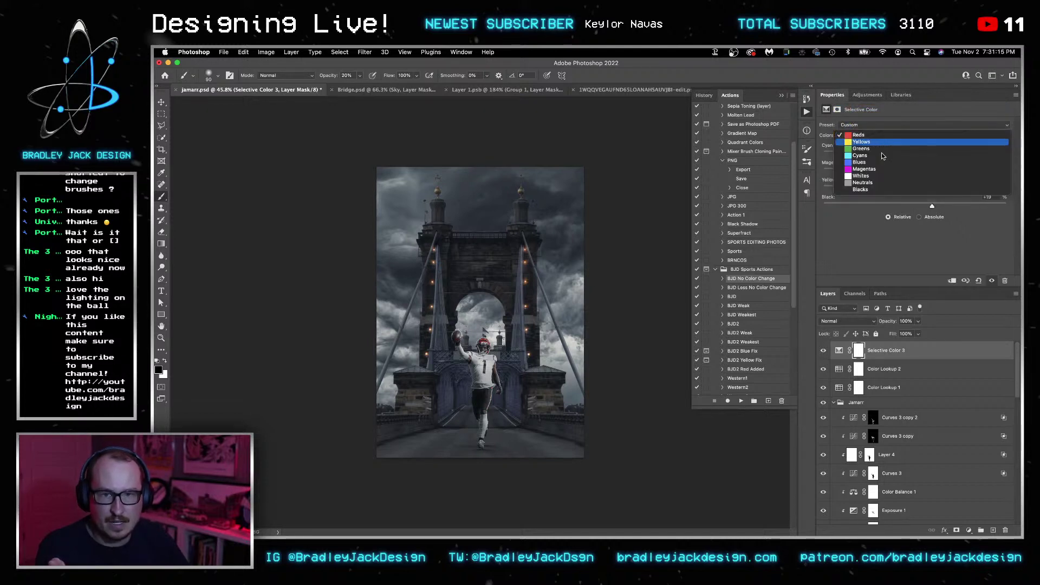
left_click(880, 145)
left_click(928, 205)
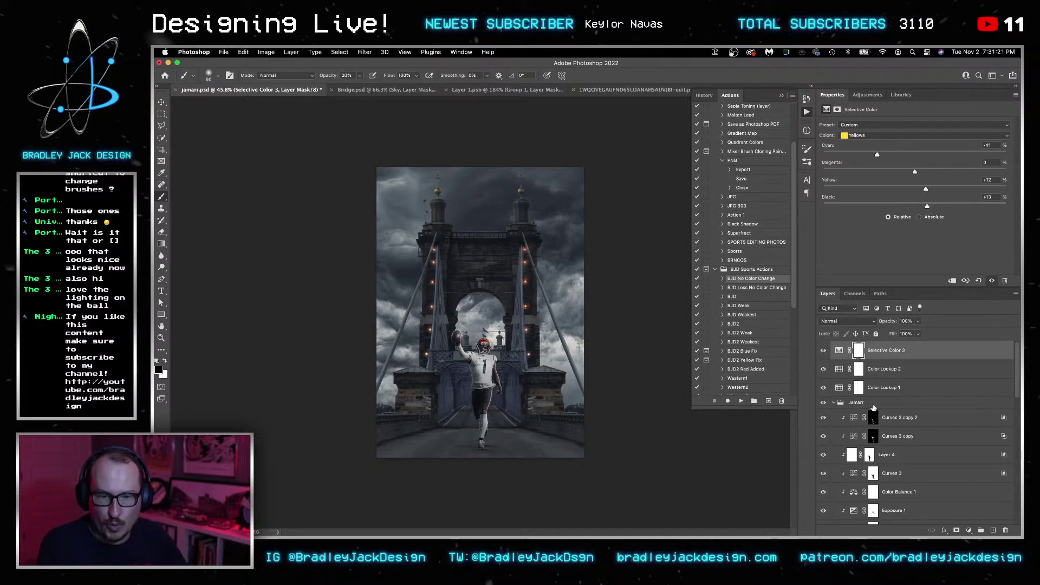
Create a layer above Layer 3 copy and paint soft orange glows at 10% opacity around the bridge lights.
scroll(873, 411, "down", 10)
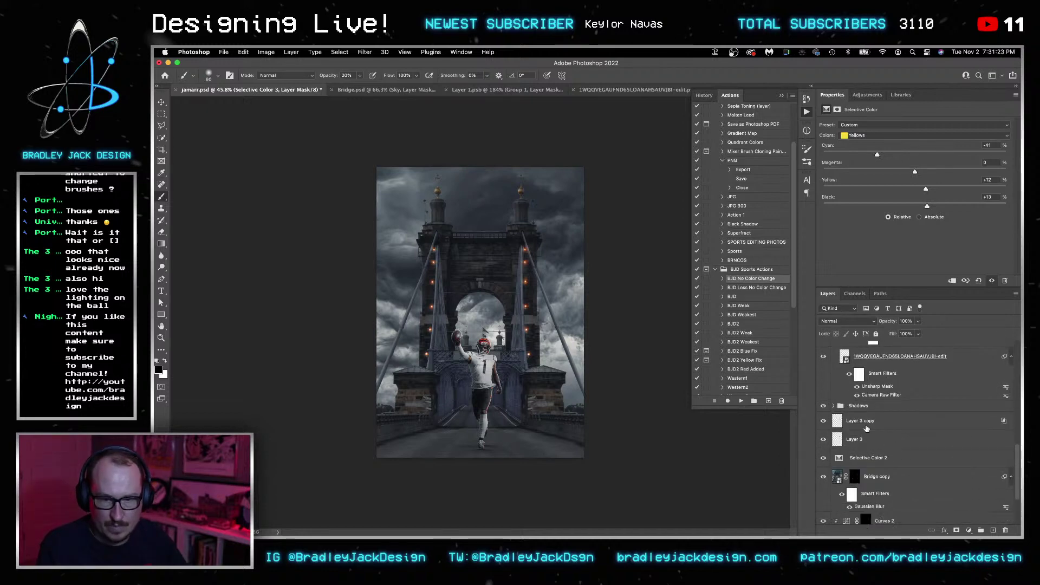
left_click(865, 428)
key("super+shift+alt+n")
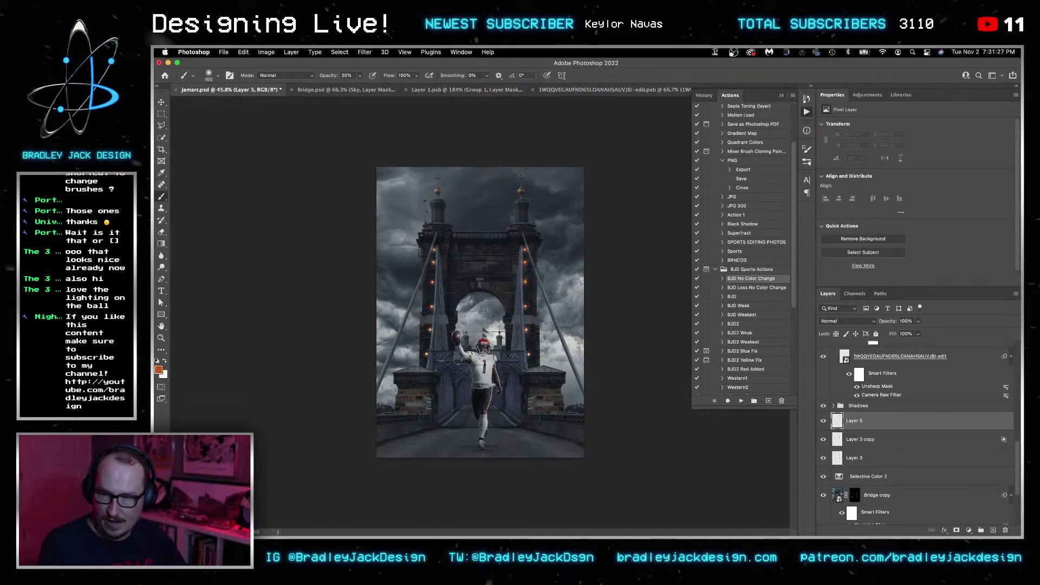
key("bracketright")
key("bracketright")
key("bracketright")
key("bracketright")
key("bracketright")
key("bracketright")
key("bracketright")
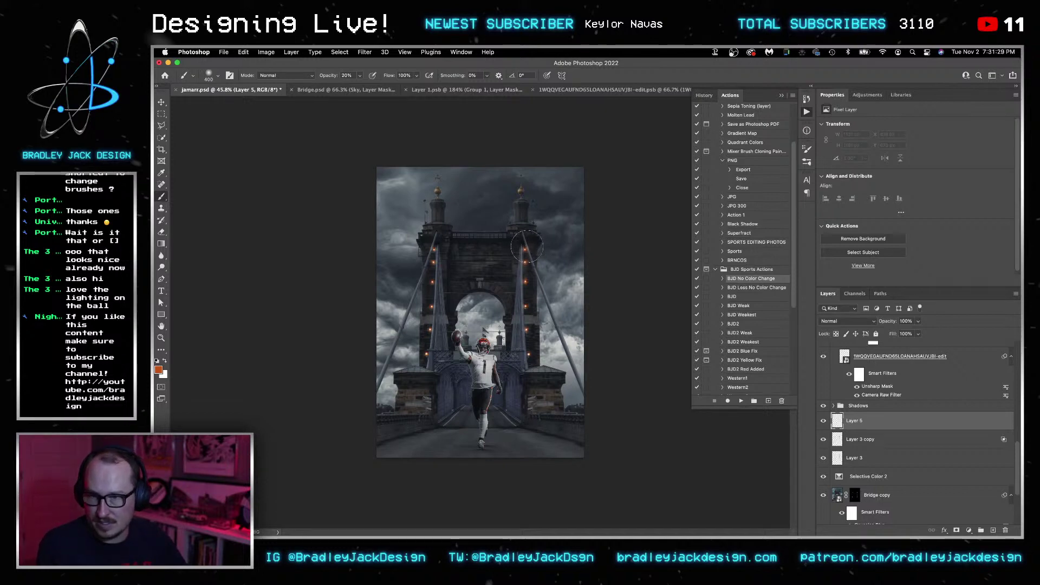
key("bracketleft")
key("bracketleft")
key("1")
left_click(524, 250)
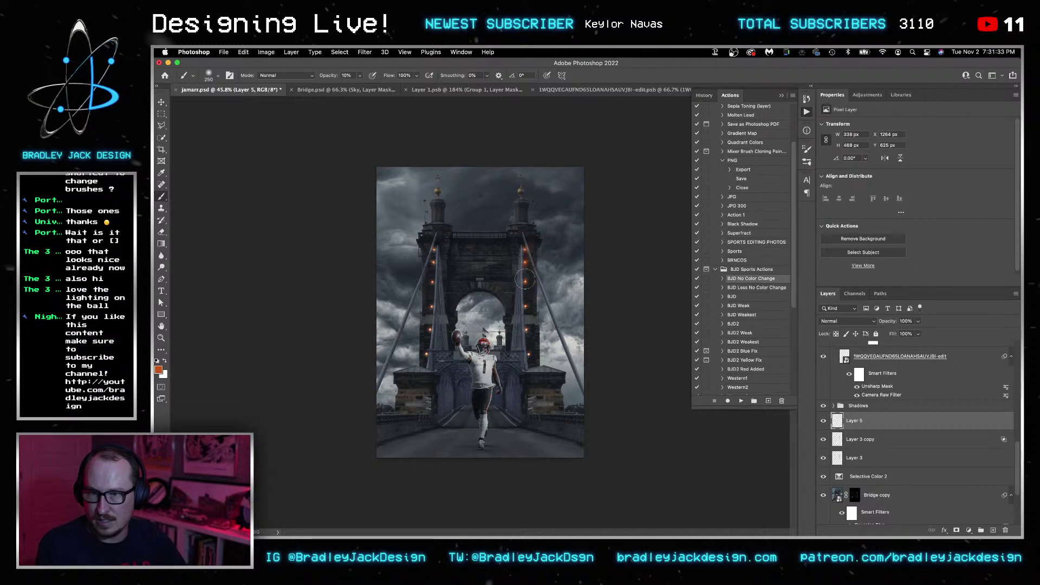
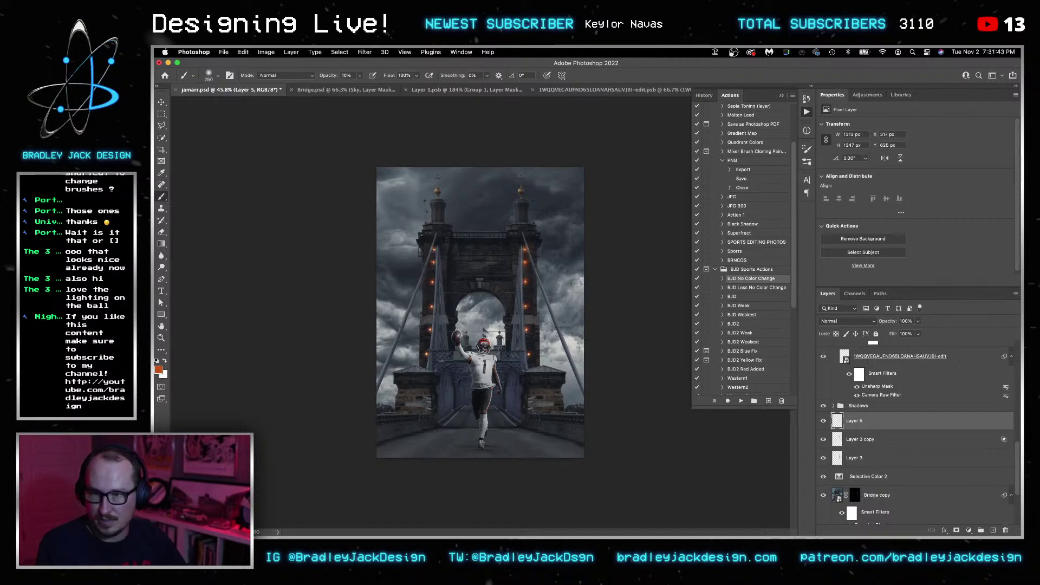
Create a new layer above Curves 3 copy 2 in the Jamarr group and clip it to the player.
scroll(486, 390, "up", 5)
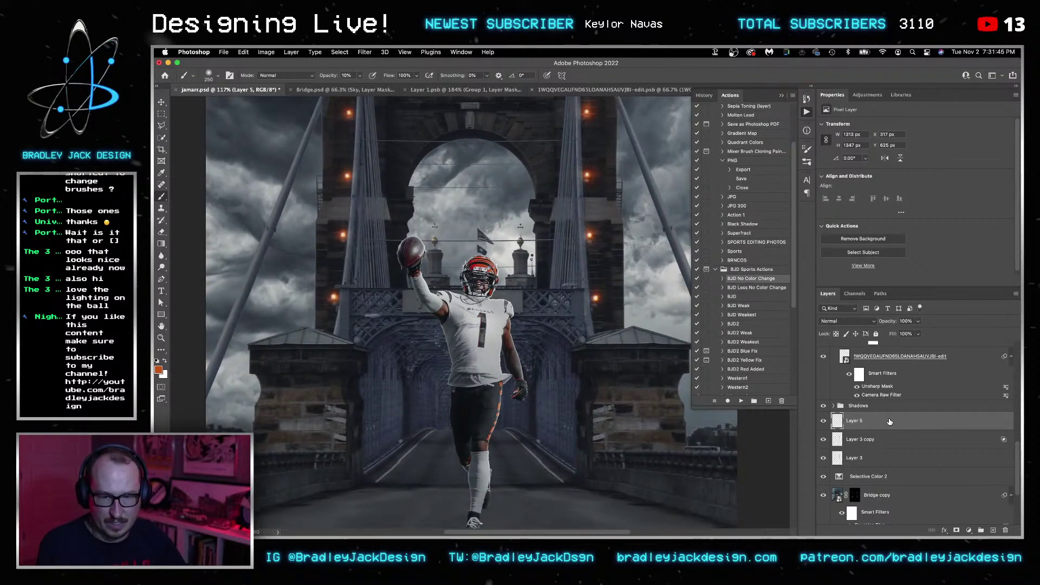
scroll(889, 421, "up", 5)
left_click(891, 420)
key("super+shift+alt+n")
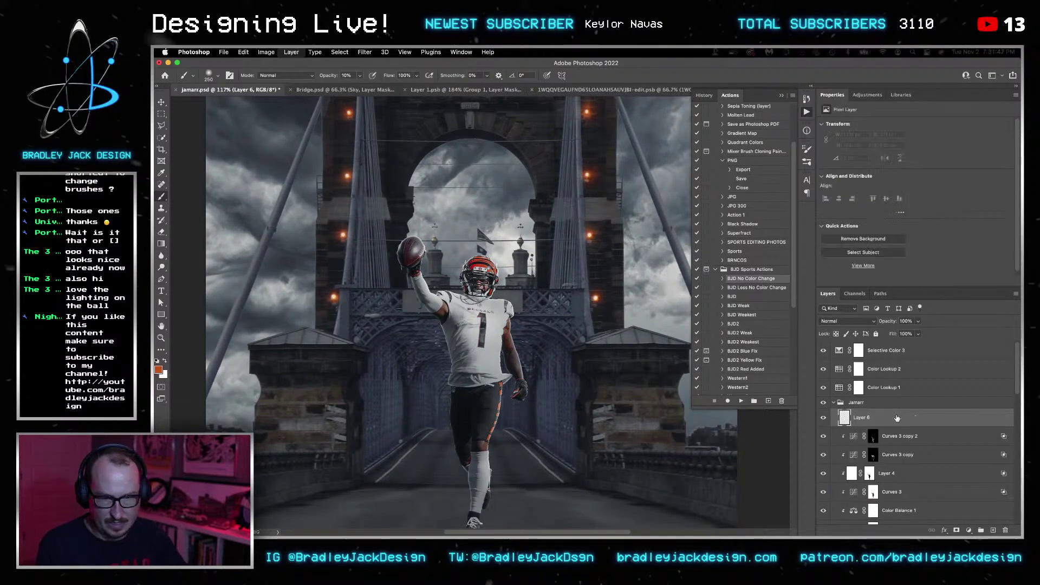
left_click(875, 423, "alt")
Paint orange light at 10% opacity along both sides of the player on Layer 6 and set its blend mode to Overlay.
key("bracketright")
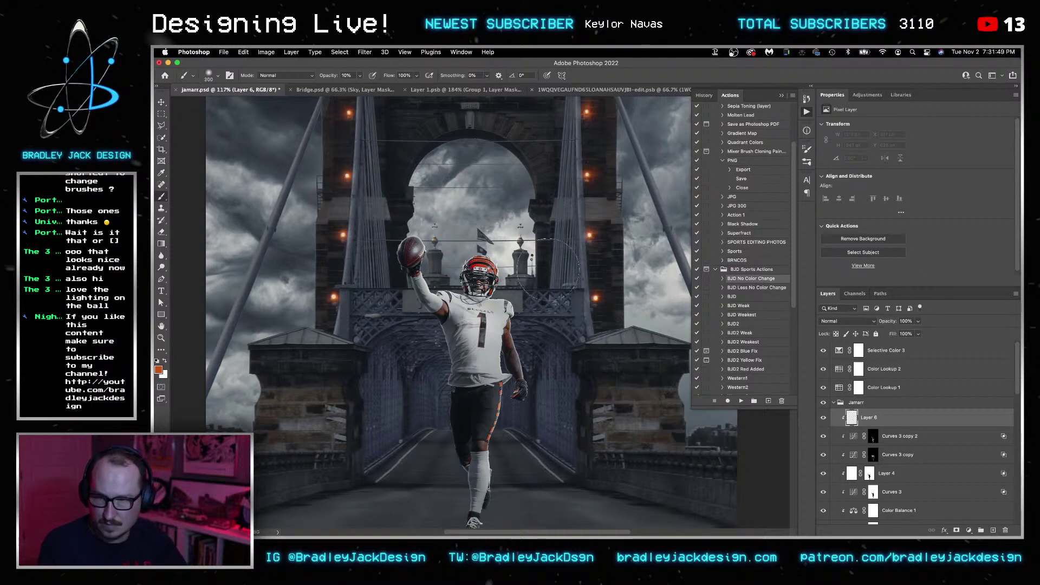
left_click(512, 254)
left_click(533, 303)
left_click(544, 353)
left_click(554, 377)
mouse_move(378, 242)
left_mouse_down()
mouse_move(387, 325)
mouse_move(428, 341)
mouse_move(425, 367)
left_mouse_up()
key("bracketleft")
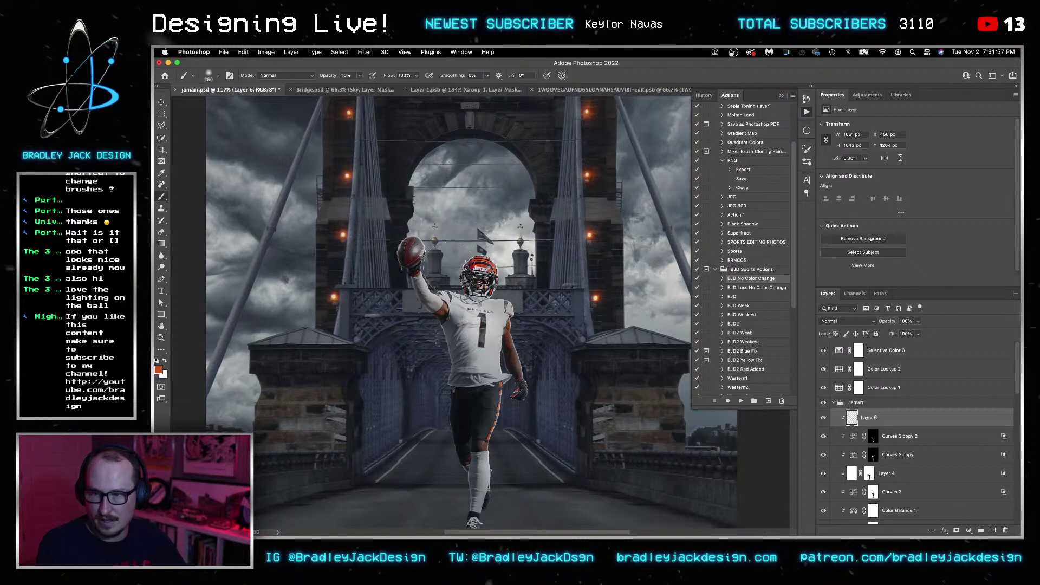
mouse_move(533, 317)
left_mouse_down()
mouse_move(545, 350)
mouse_move(530, 408)
mouse_move(517, 402)
mouse_move(525, 447)
left_mouse_up()
mouse_move(528, 295)
left_mouse_down()
mouse_move(427, 361)
mouse_move(434, 402)
mouse_move(426, 343)
mouse_move(415, 396)
mouse_move(425, 338)
left_mouse_up()
key("v")
key("shift+alt+o")
Duplicate Layer 6, clip the copy to the player, and set it to Screen at 20% opacity.
key("ctrl+j")
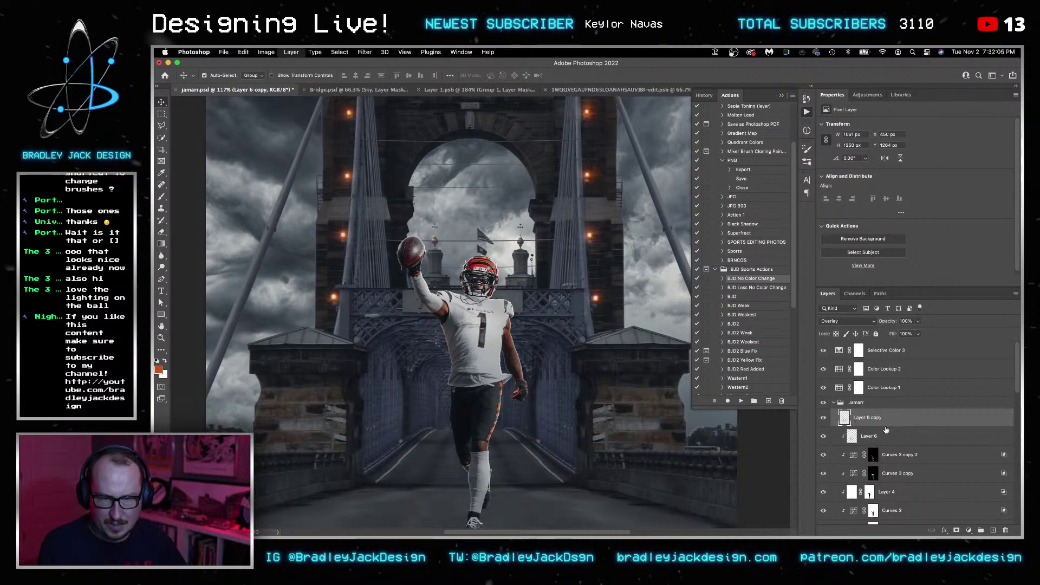
key("shift+alt+s")
key("2")
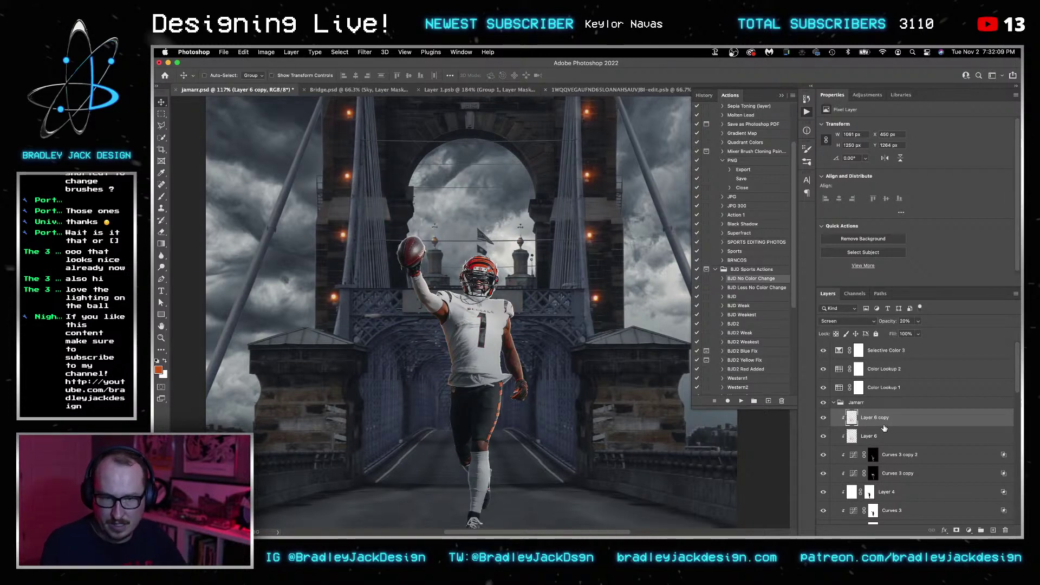
Duplicate Layer 6 copy, move the duplicate beneath Layer 6, and set it to Color at 50% opacity.
key("ctrl+j")
left_click_drag(884, 423, 902, 461)
key("5")
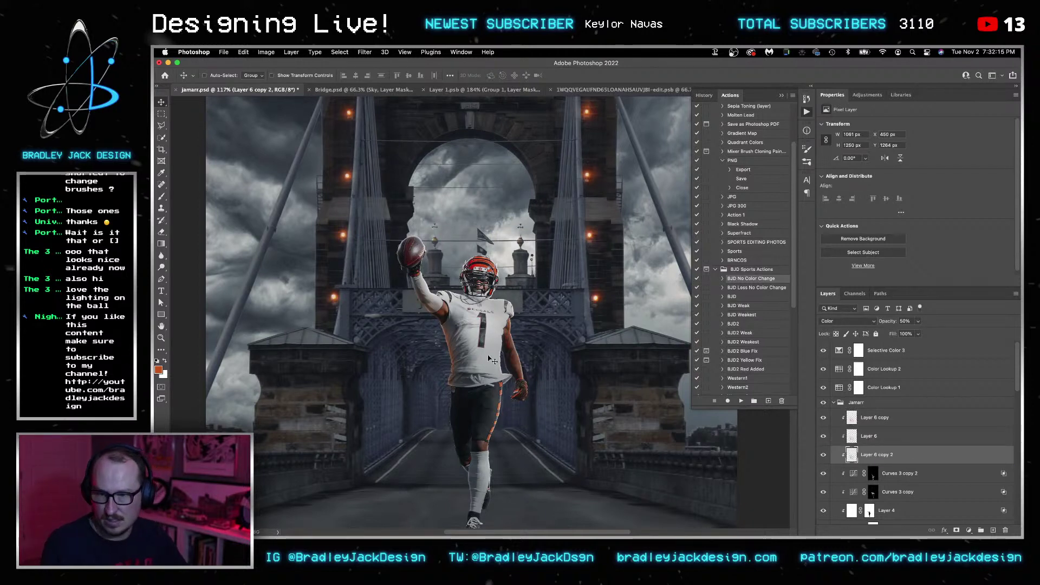
Review the orange light on the player across its layers and save the document.
scroll(455, 357, "down", 3)
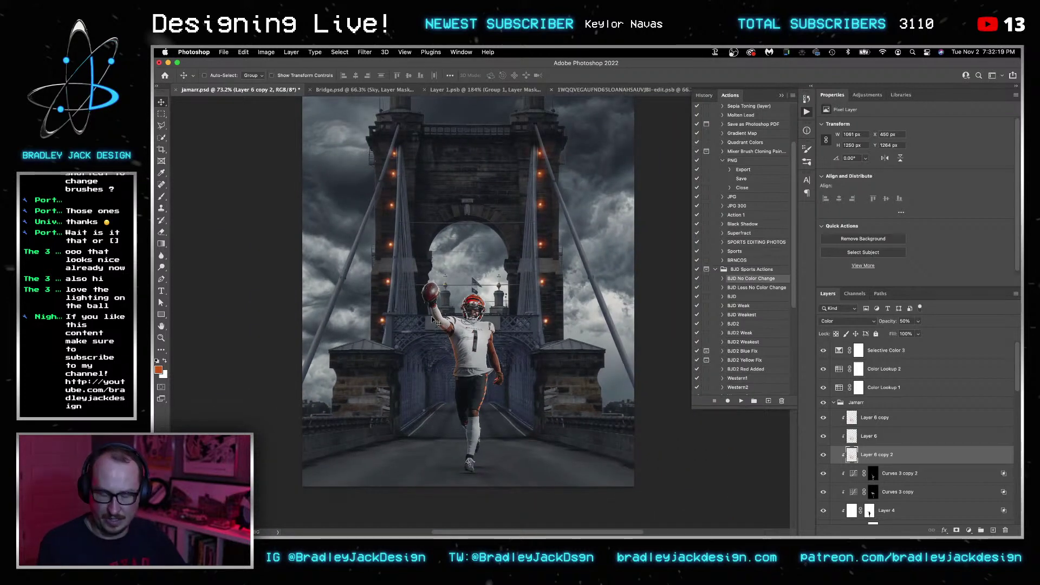
scroll(431, 318, "up", 3)
key("b")
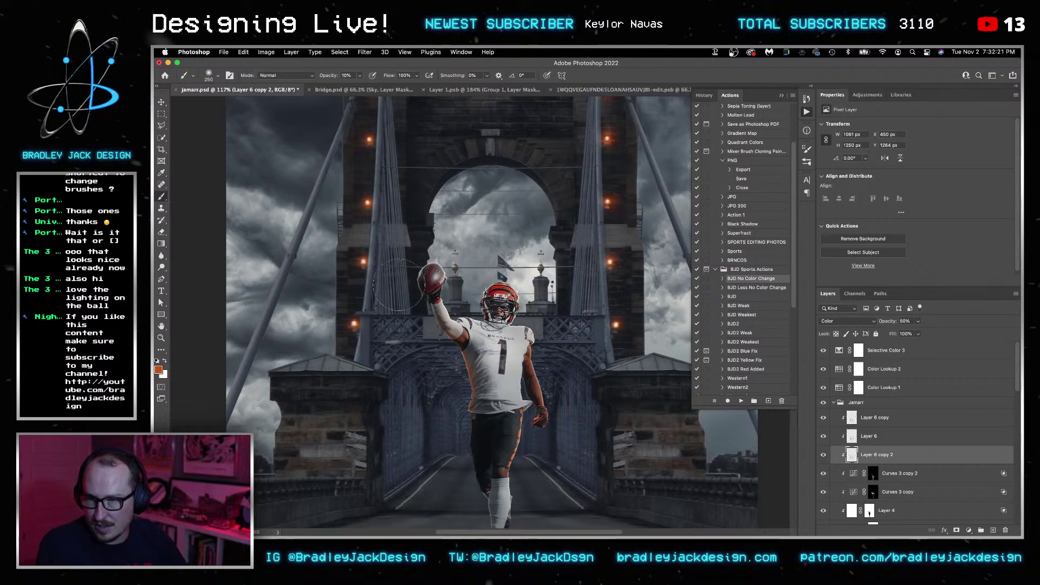
left_click(856, 437)
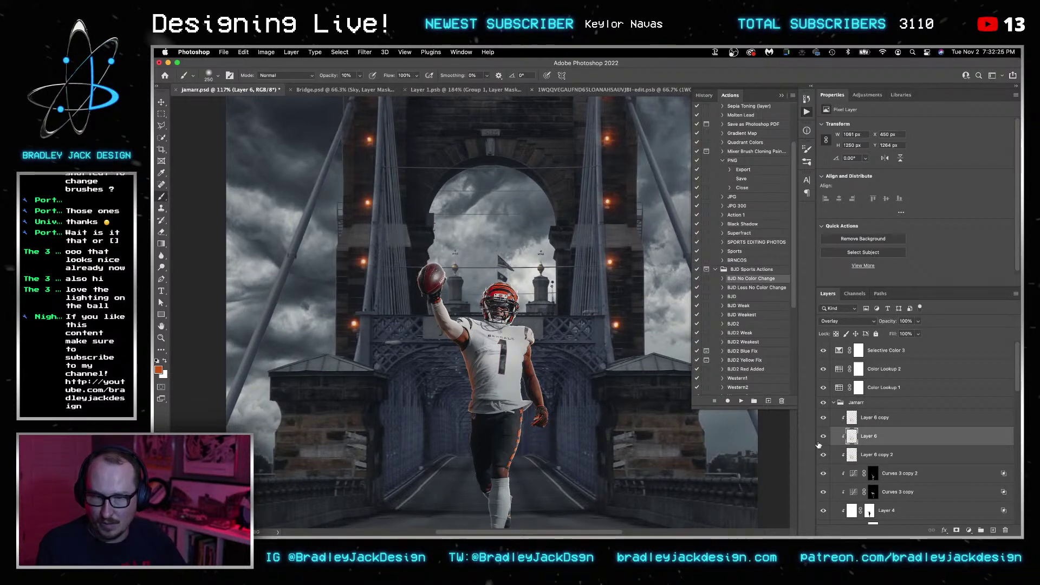
left_click(851, 418)
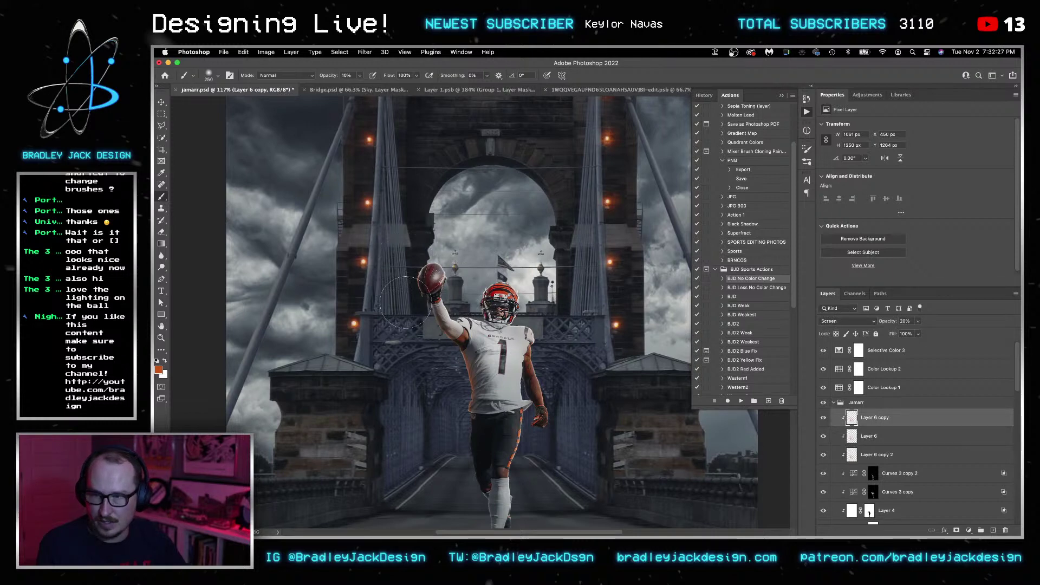
key("super+0")
key("super+s")
Collapse the Jamarr group and place the tiger-walking image above it in the composite.
key("z")
key("super+equal")
key("super+equal")
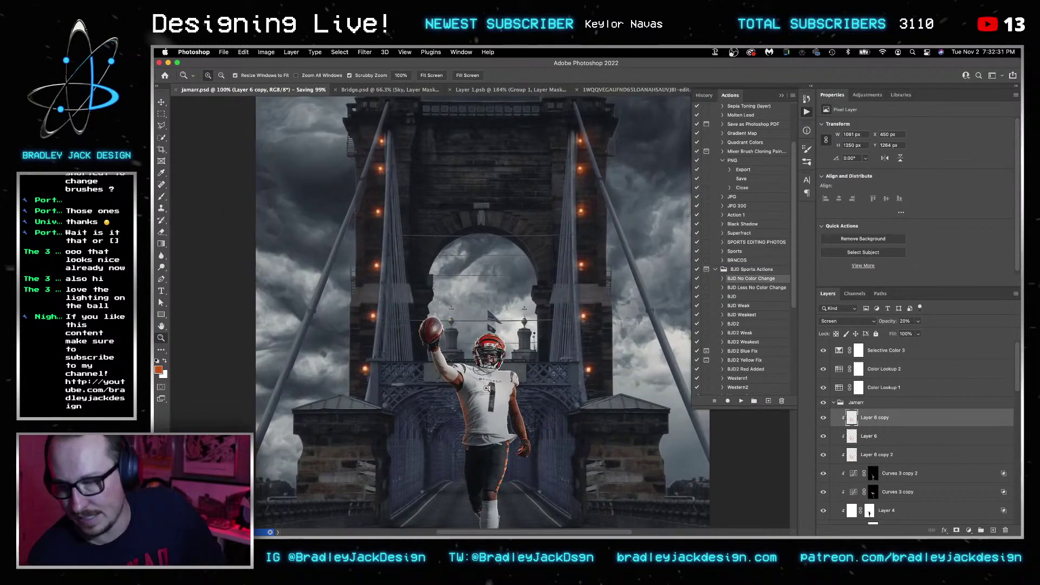
left_click_drag(506, 377, 498, 293)
key("v")
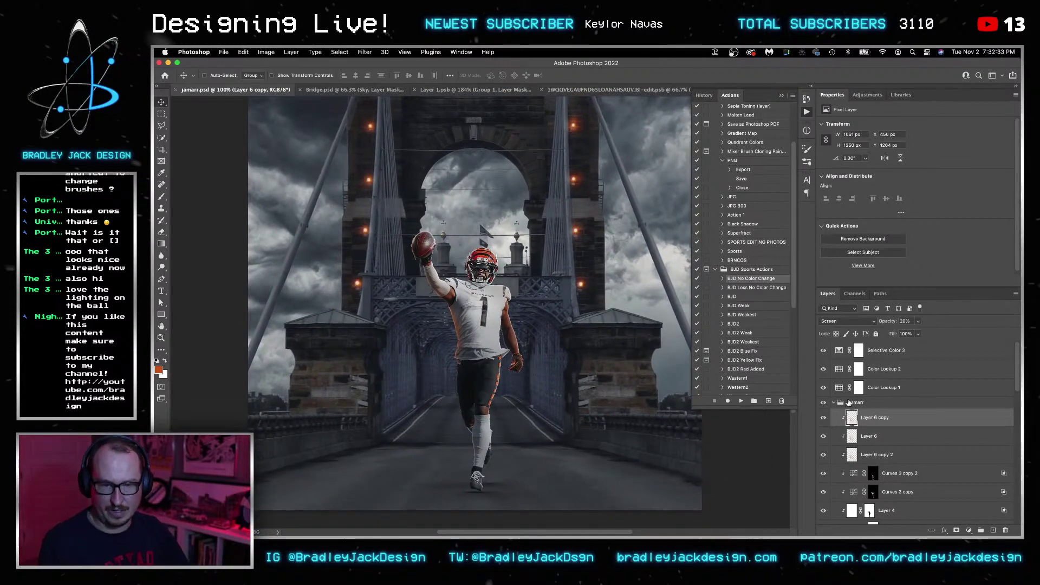
left_click(834, 403)
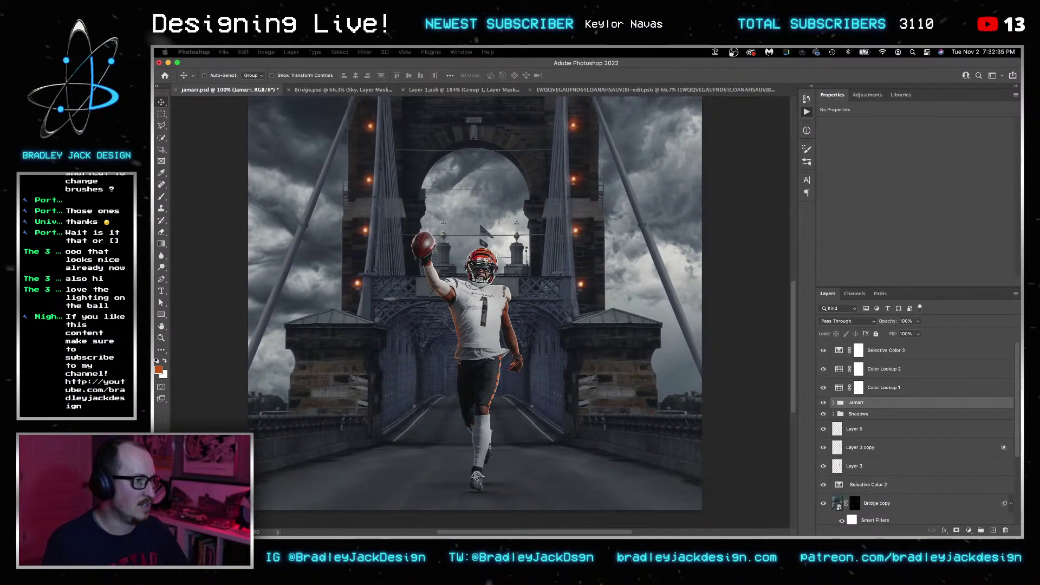
left_click_drag(606, 320, 600, 334)
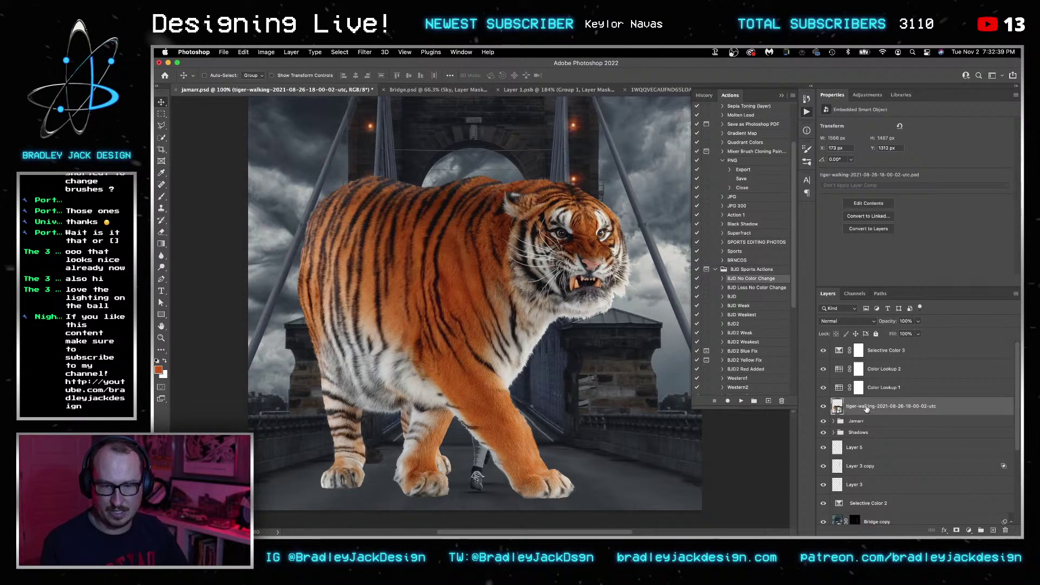
Compare the tiger with the three top color adjustments hidden and shown, shifting it slightly up and to the left.
left_click(824, 350)
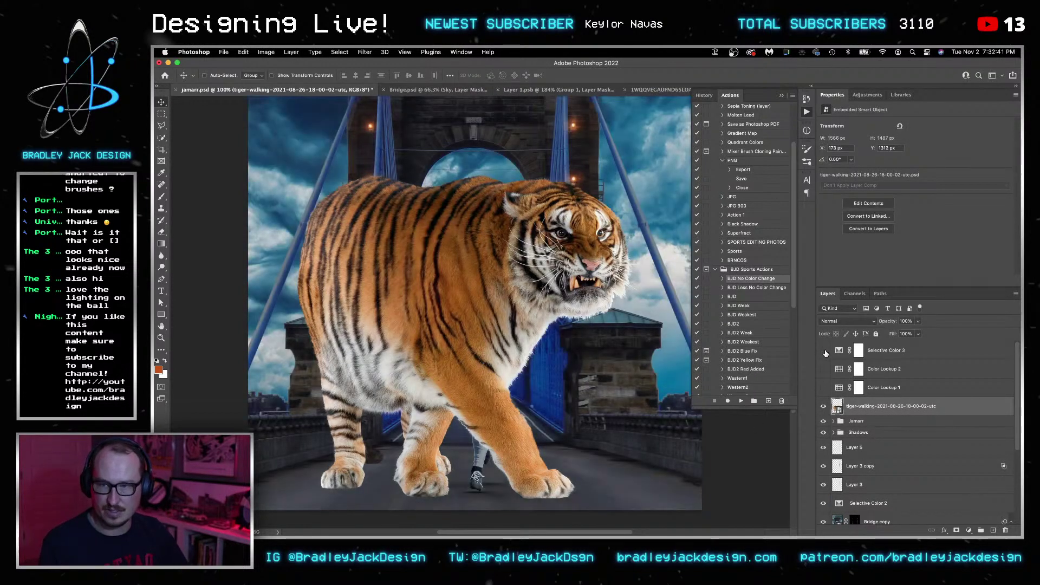
left_click(824, 387)
left_click_drag(824, 388, 823, 351)
key("super+0")
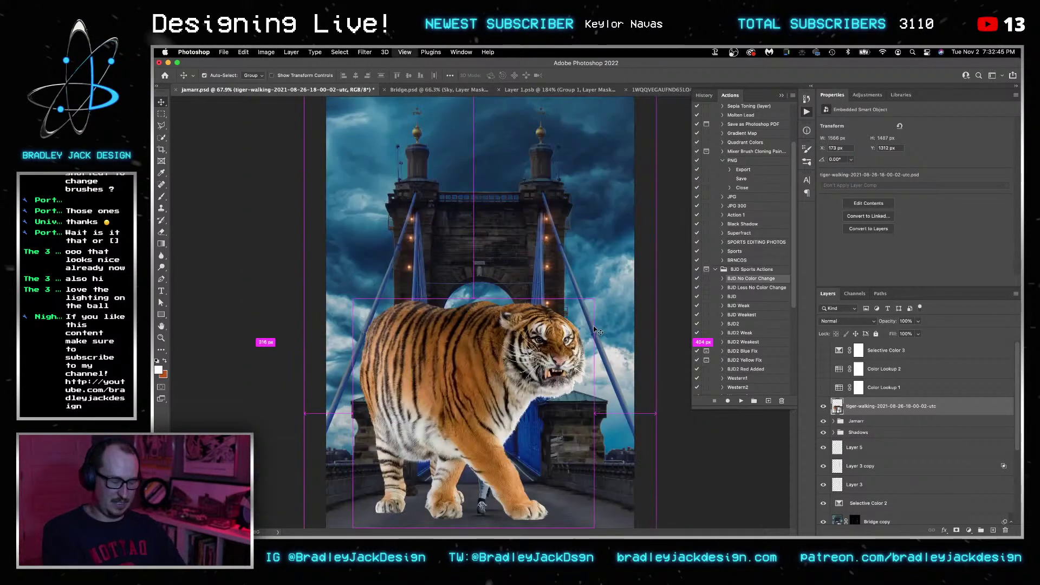
left_click_drag(452, 415, 433, 378)
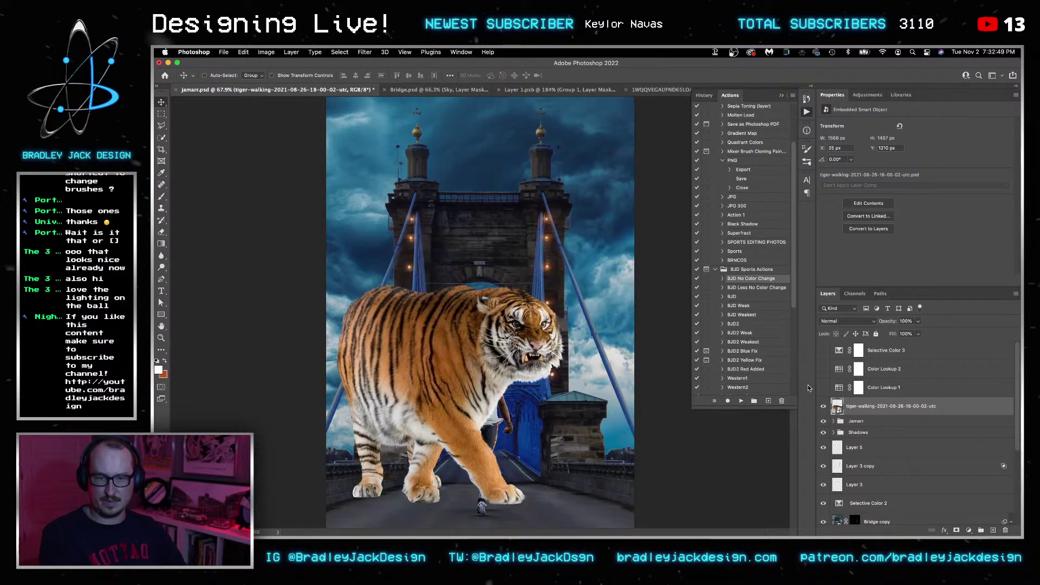
left_click_drag(823, 387, 824, 351)
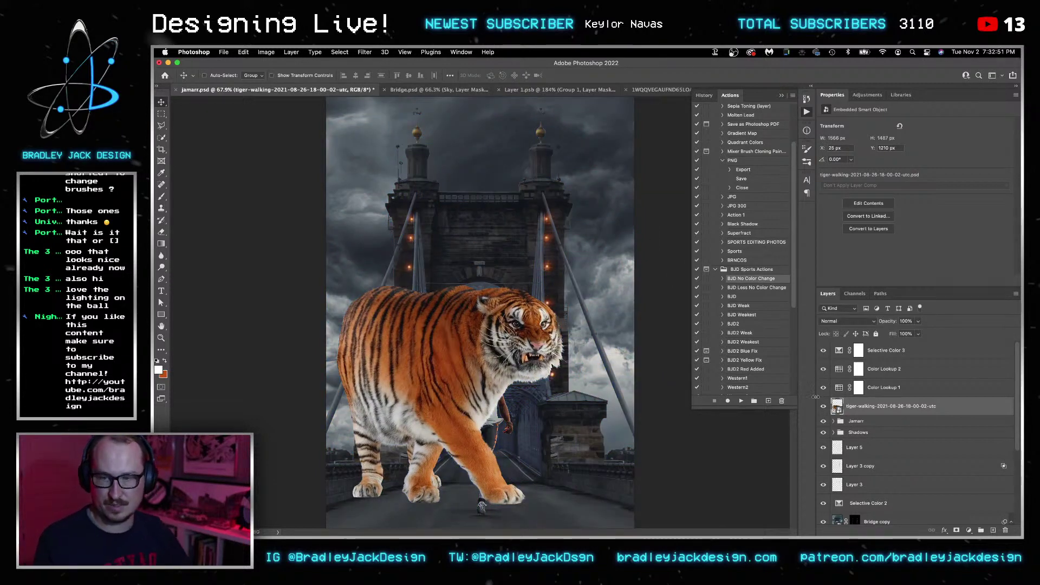
key("ctrl+t")
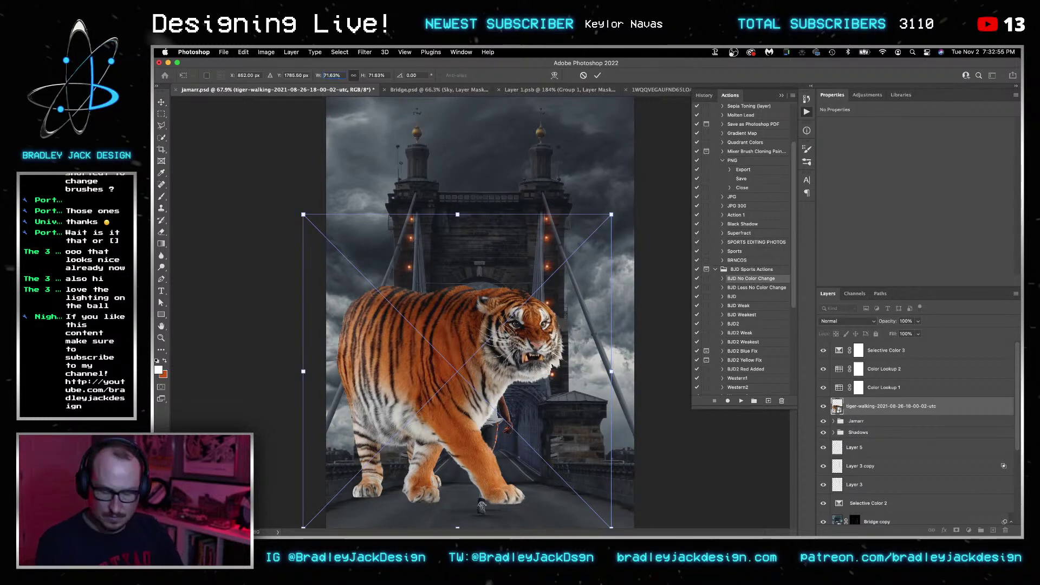
key("Escape")
key("ctrl+z")
Move the tiger layer beneath the Jamarr group, flip it horizontally, and scale it to about 572 × 543 px beside the player.
left_click_drag(862, 407, 868, 427)
key("ctrl+t")
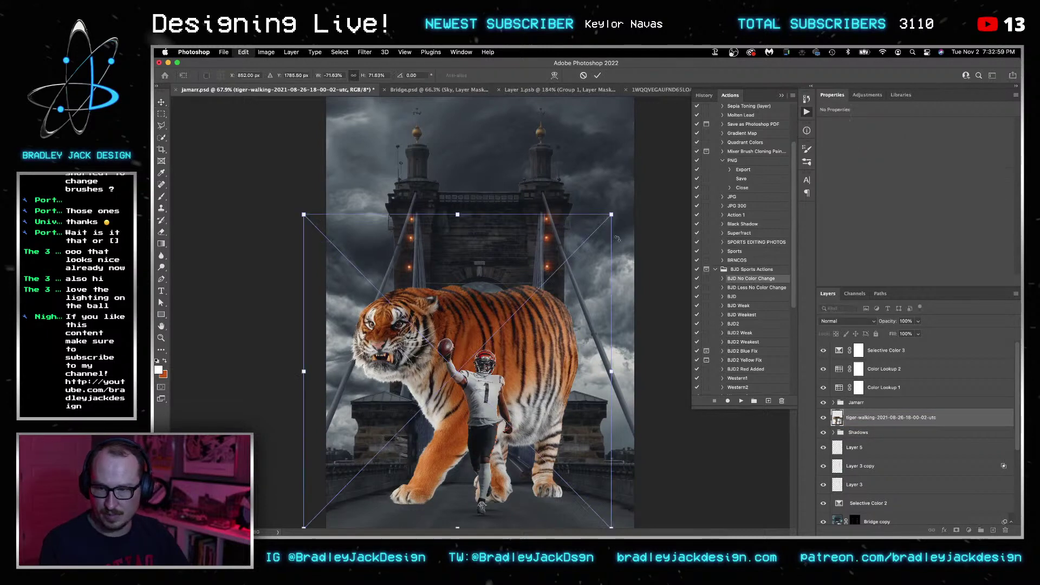
left_click_drag(518, 330, 507, 403)
left_click_drag(487, 363, 469, 381)
key("Return")
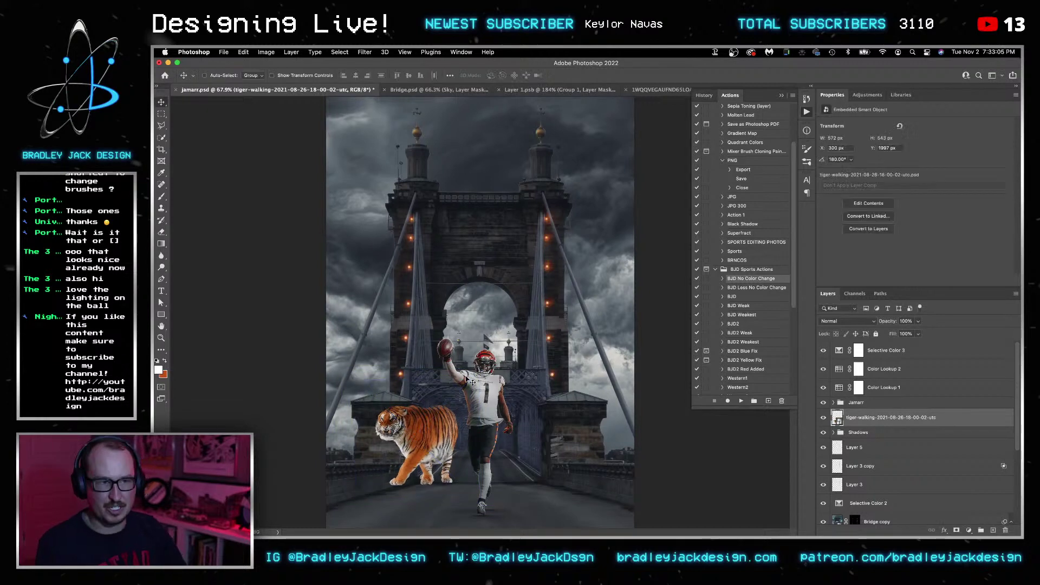
Nudge the tiger down the road to a Y position of 2110 px, keeping it beside the player.
key("shift+Down")
key("shift+Down")
key("shift+Down")
key("shift+Down")
key("shift+Down")
key("shift+Down")
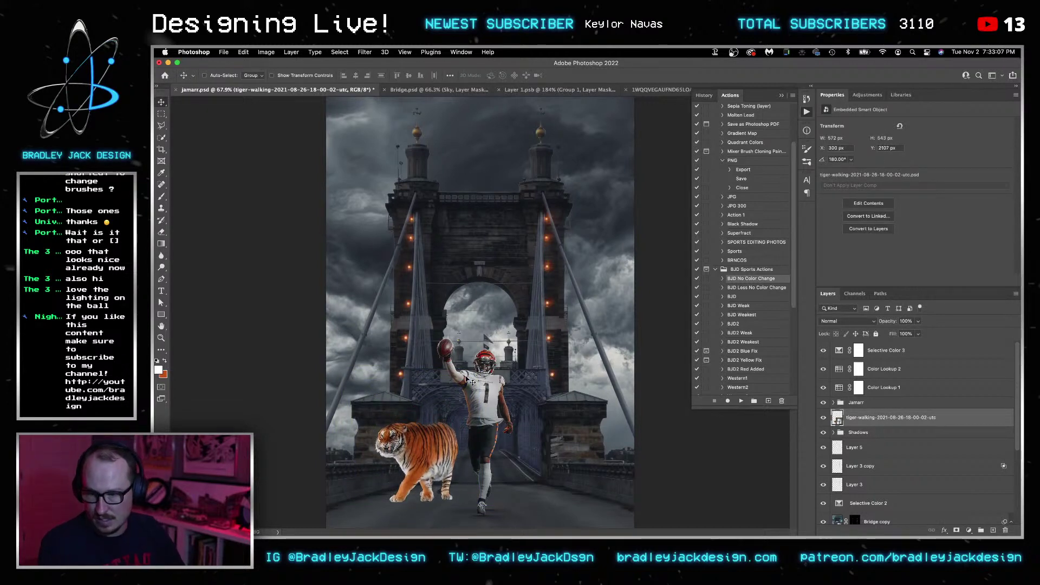
key("Down")
key("Down")
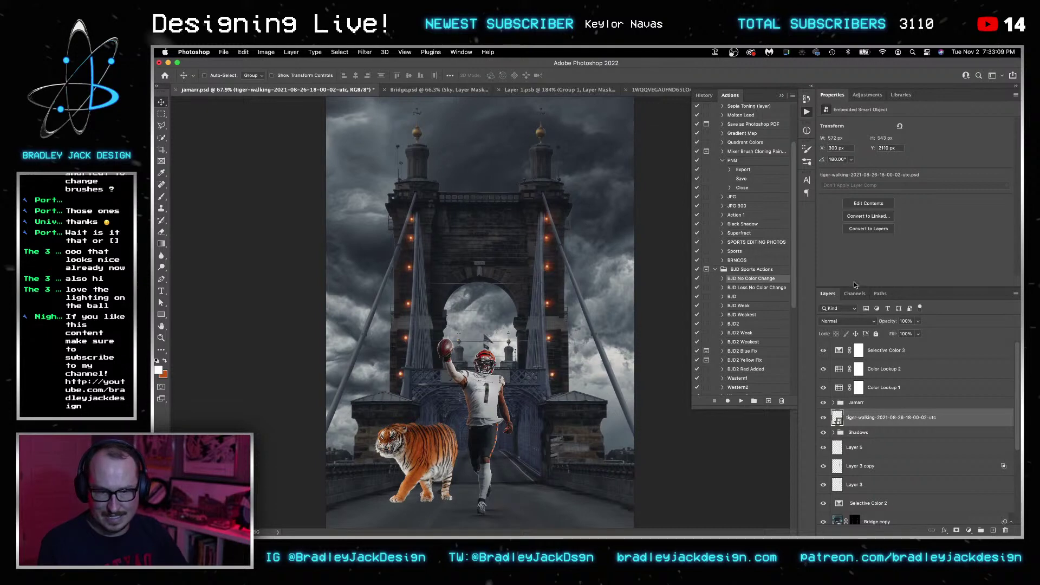
Add an empty layer beneath the tiger, move the Shadows group above it, and group it with Jamarr under the name Jamarr.
left_click(871, 434)
key("super+shift+alt+n")
left_click_drag(870, 450, 863, 410)
left_click(863, 405, "shift")
key("super+g")
double_click(863, 405)
type("Jamarr")
key("Return")
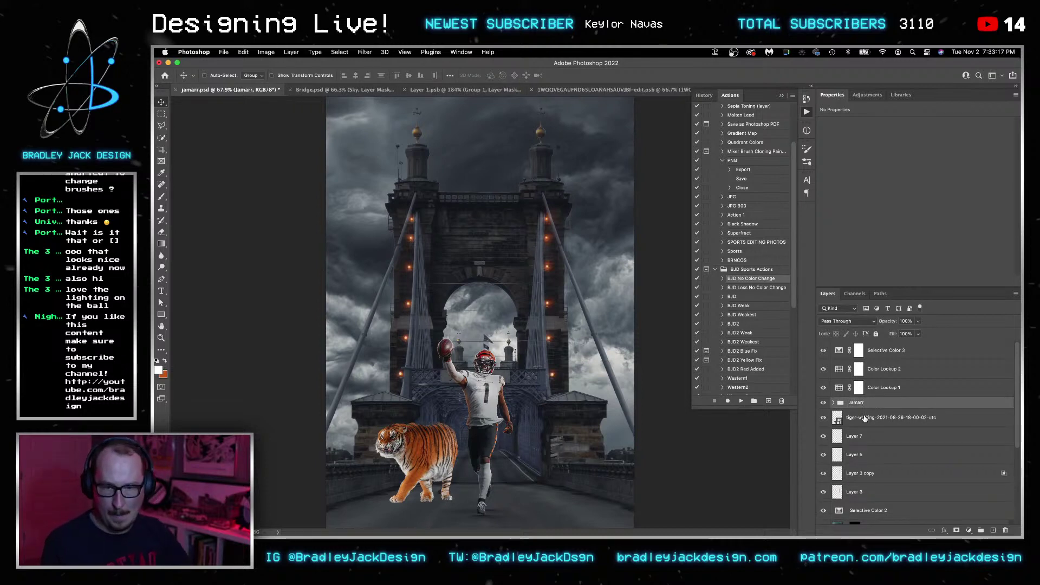
Group Layer 5, Layer 3 copy, and Layer 3 into a folder named lighting.
left_click(869, 442)
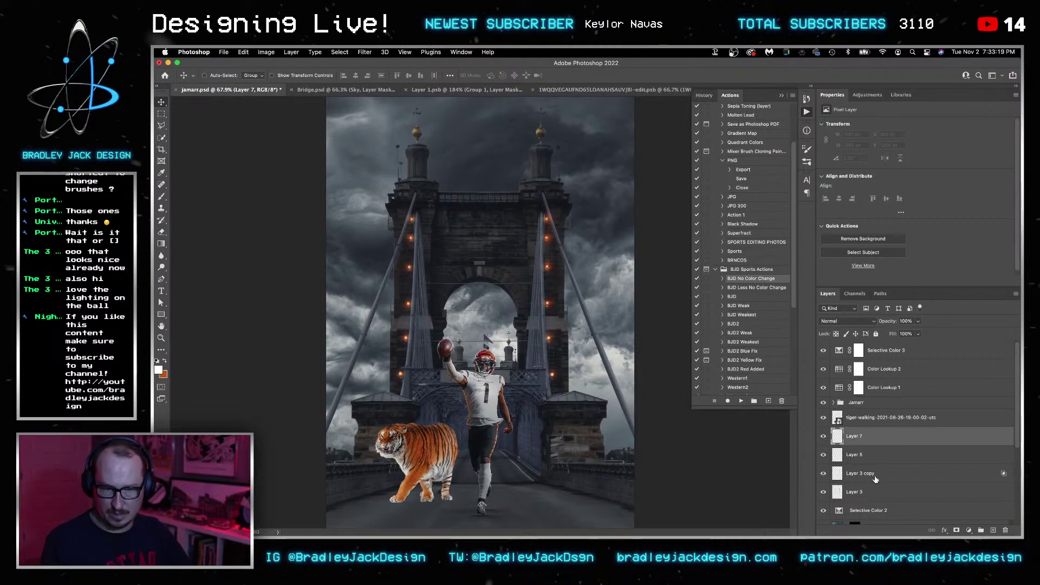
left_click(857, 456)
left_click(855, 492, "shift")
key("super+g")
double_click(856, 451)
type("lighting")
key("Return")
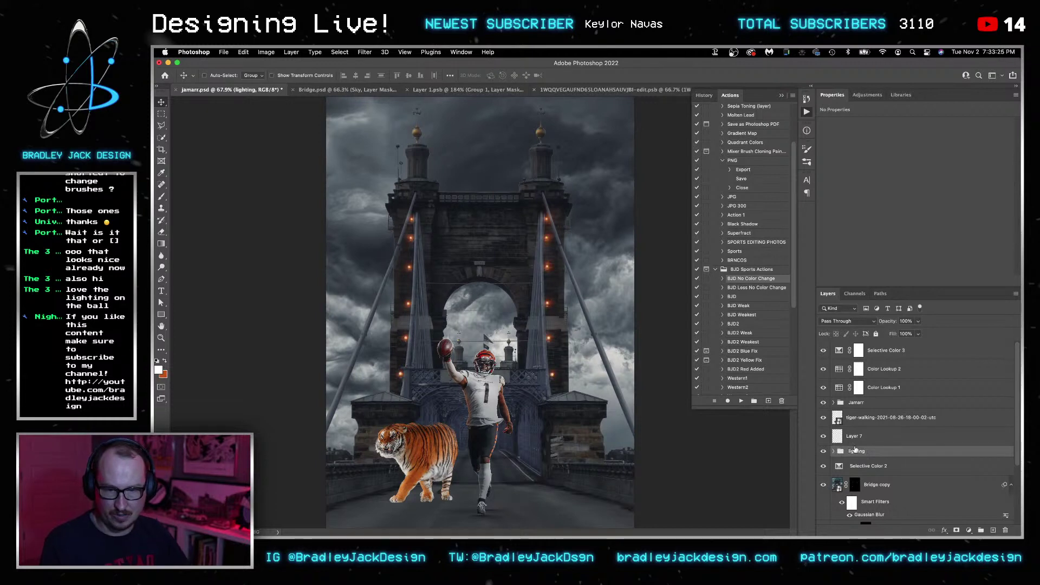
Stamp a black shadow beneath the tiger's front paw on Layer 7 with Foot Shadow 3, scaling it to about 1582 × 193 px.
left_click(855, 442)
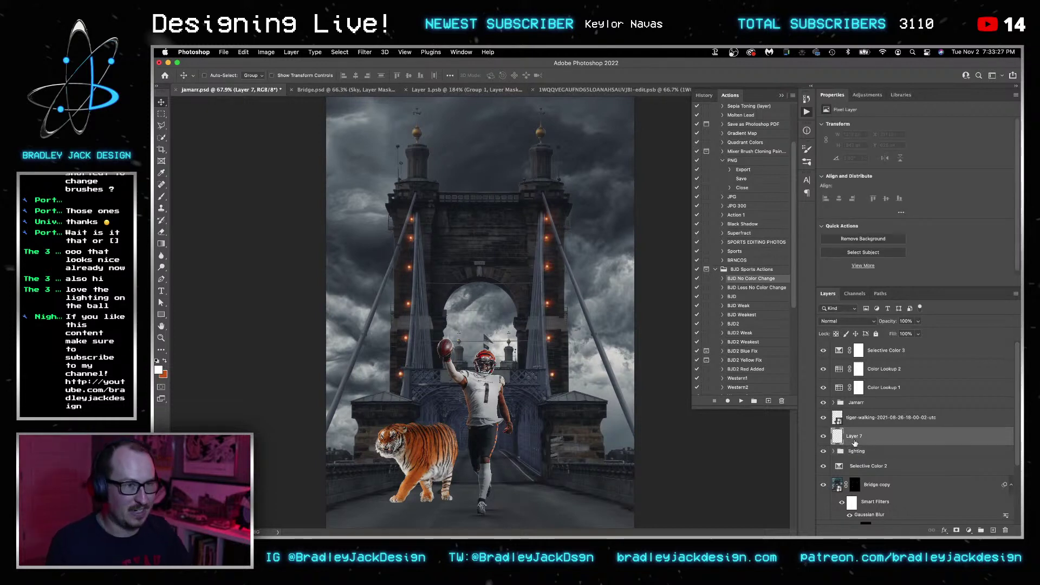
key("b")
key("d")
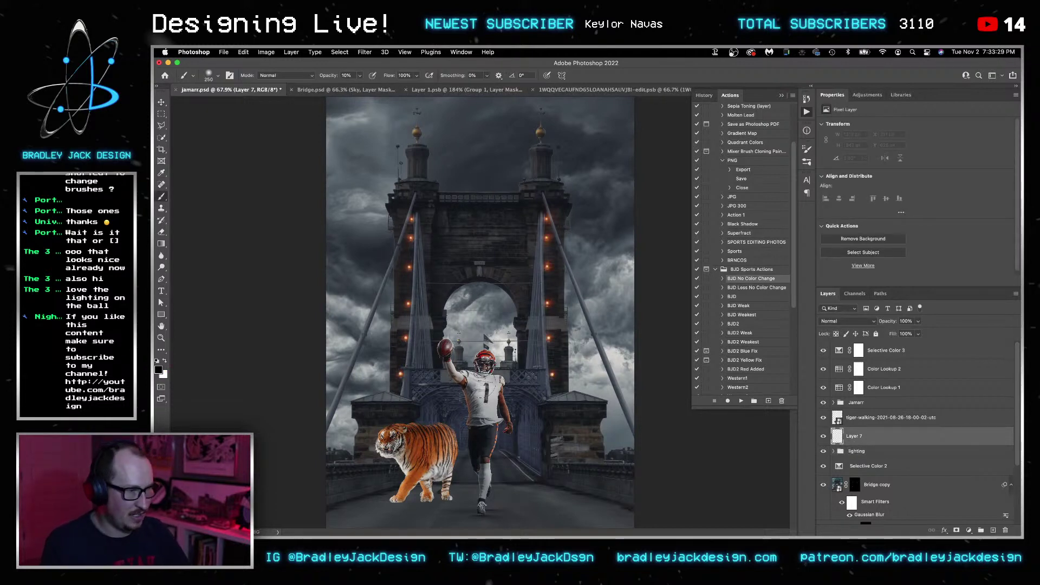
right_click(550, 399)
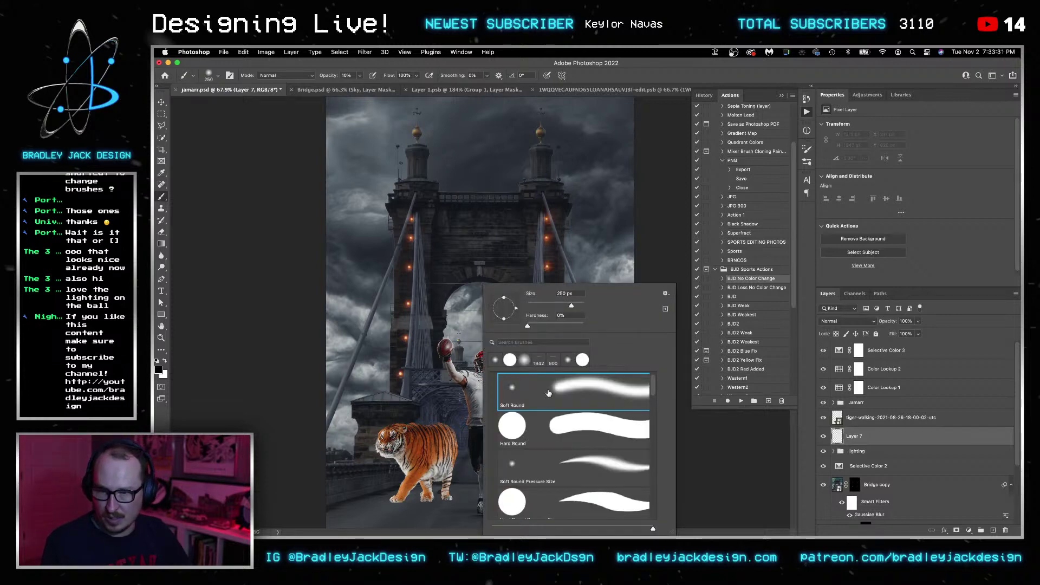
left_click(543, 365)
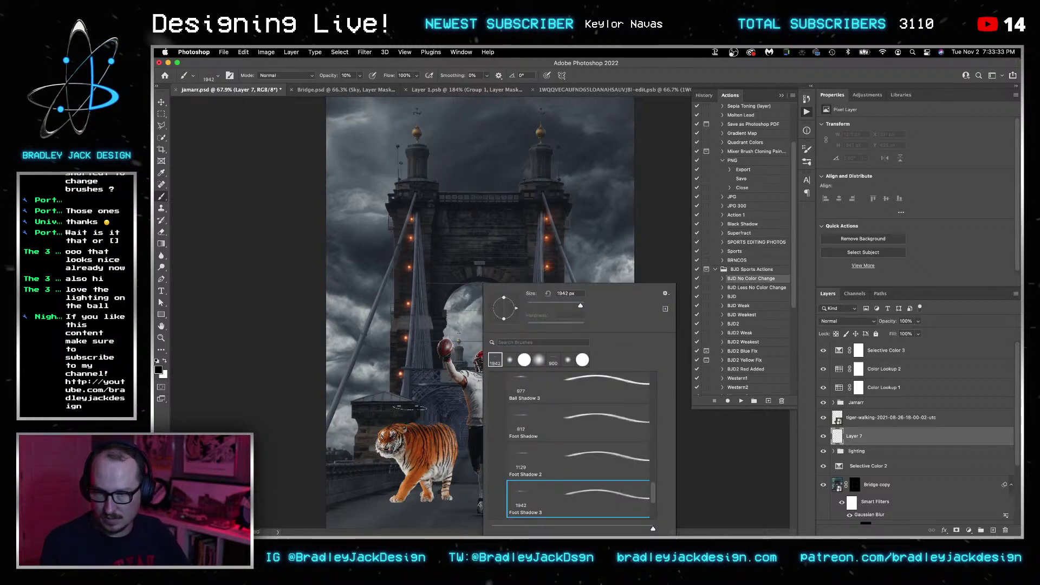
key("Escape")
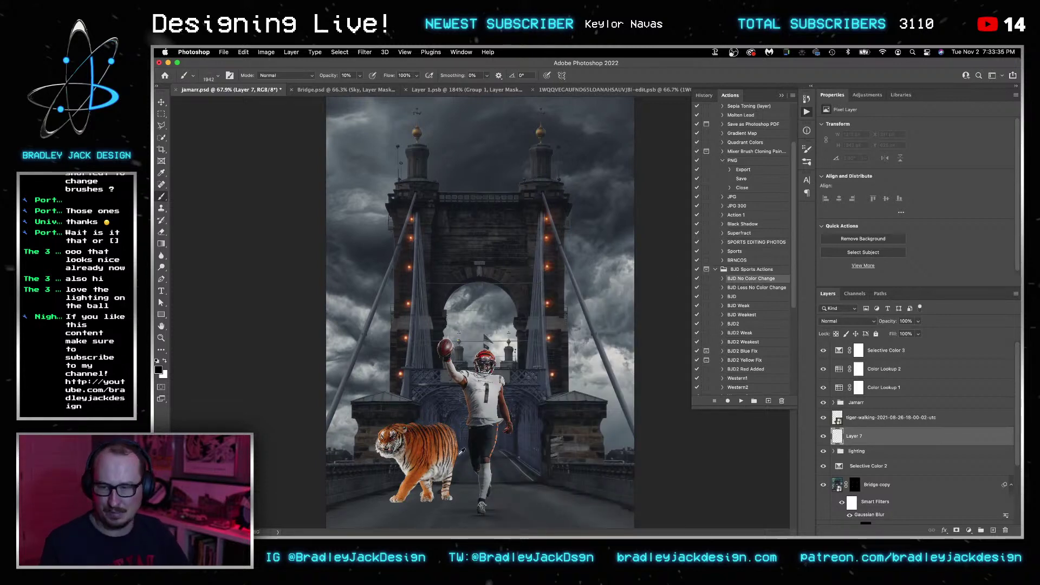
scroll(447, 450, "up", 5)
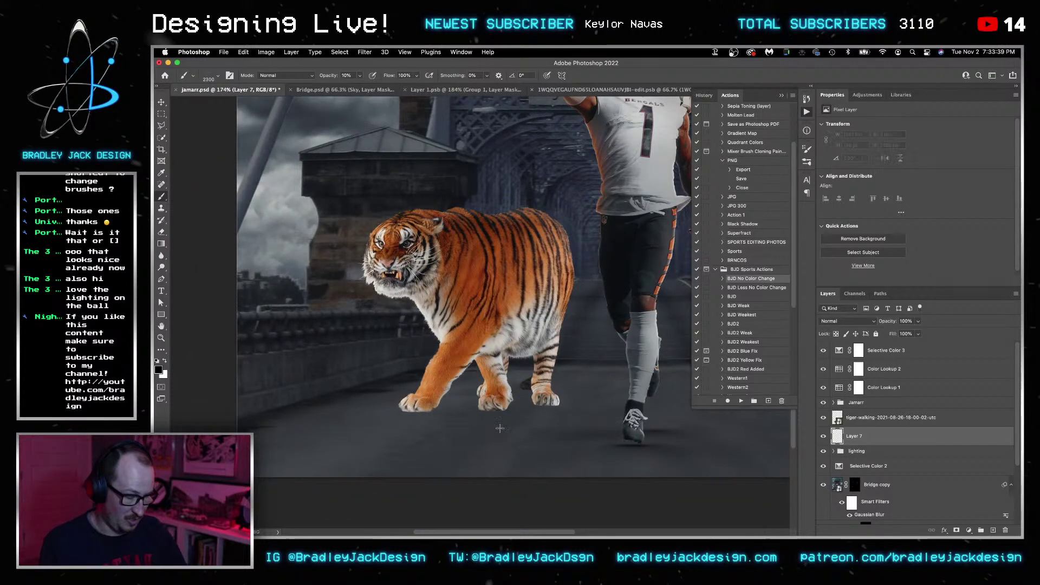
key("ctrl+t")
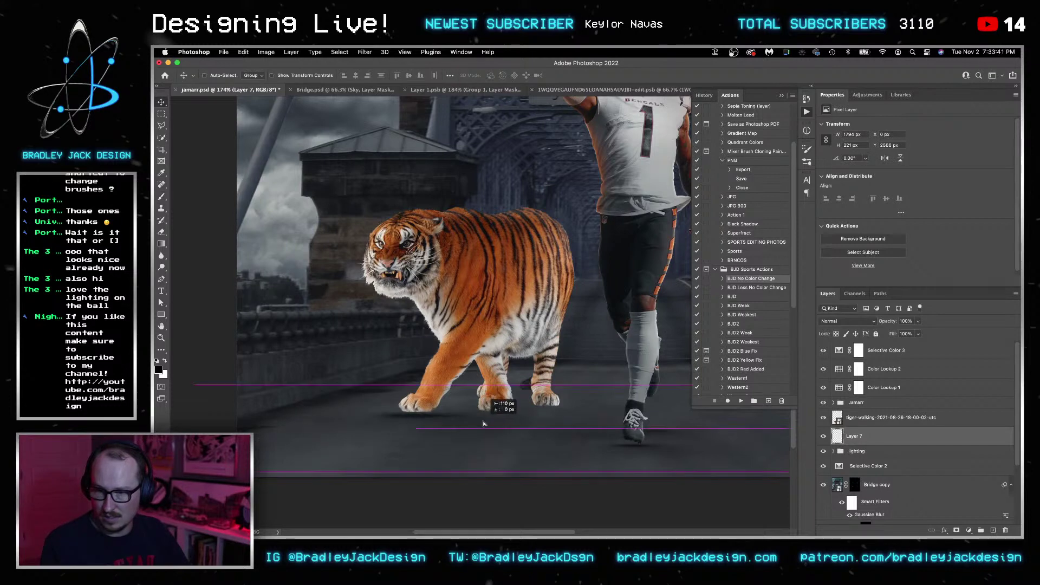
left_click_drag(193, 386, 239, 397)
key("Return")
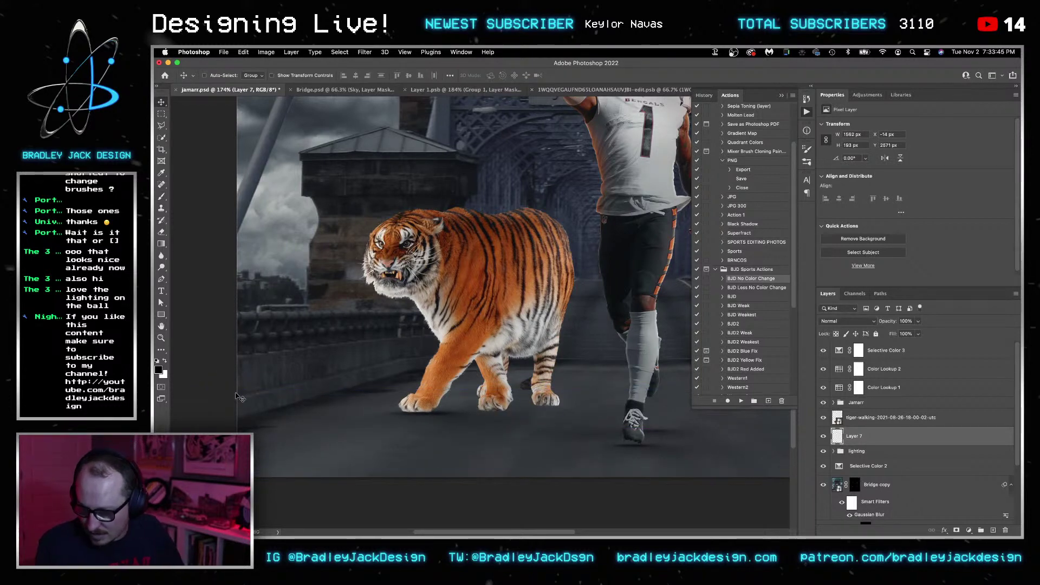
Stamp a 1000 px Foot Shadow on another new layer and move it beneath the tiger's paws at about X 207, Y 2589 px.
key("ctrl+shift+alt+n")
key("b")
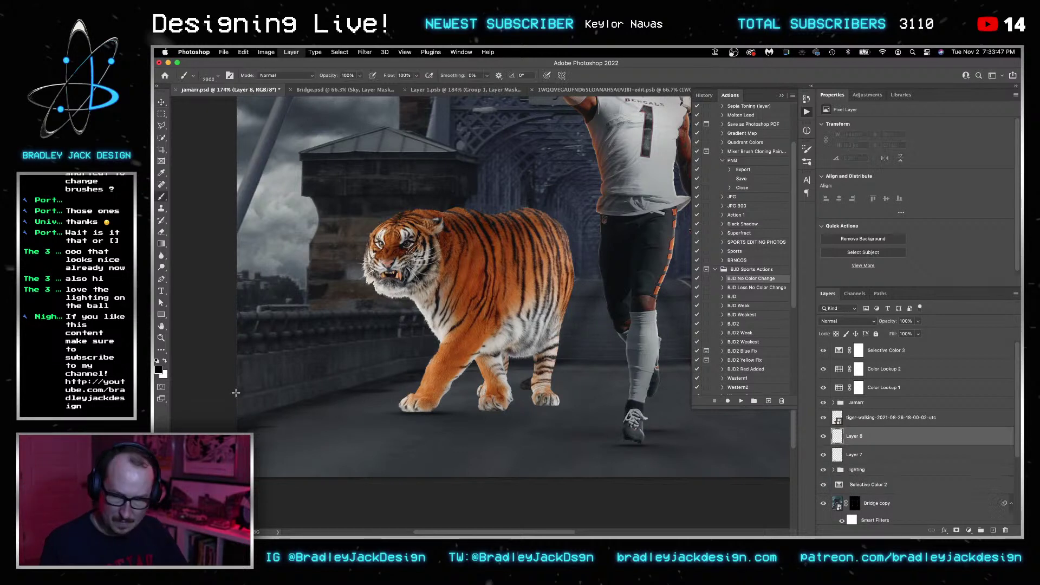
right_click(525, 412)
left_click(624, 442)
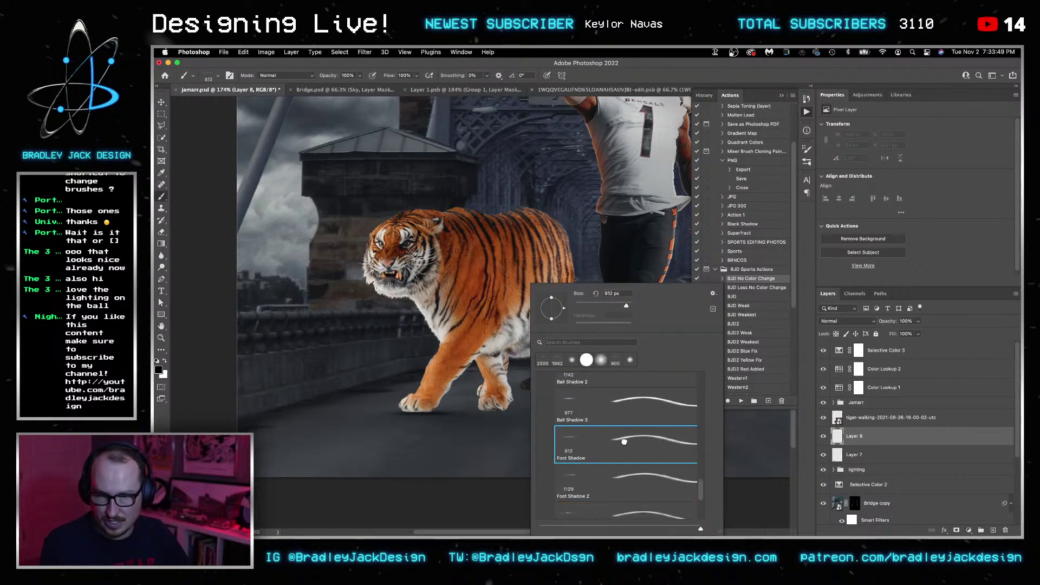
key("Return")
key("v")
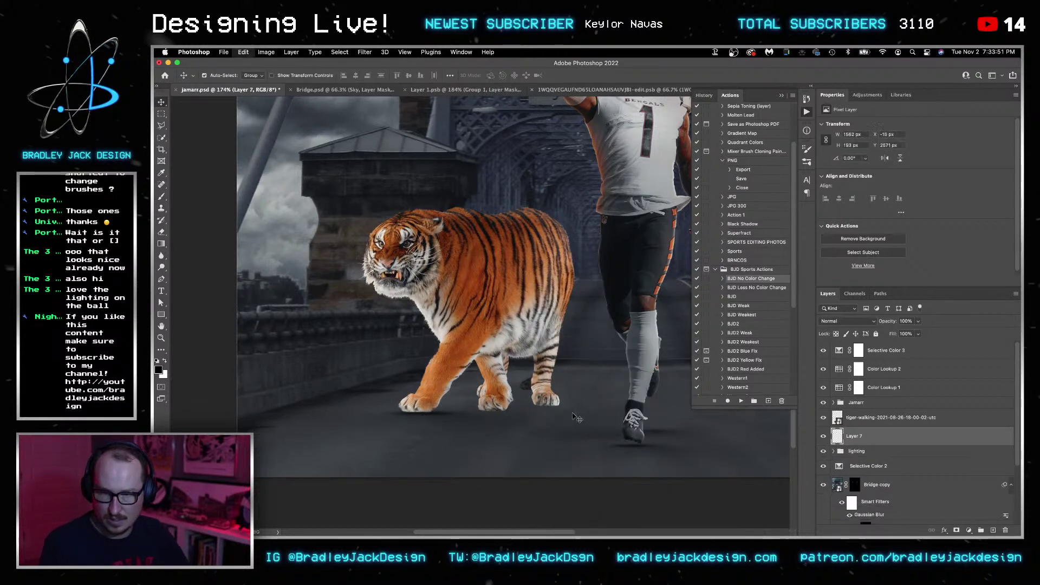
key("b")
left_click(591, 407)
key("bracketright")
key("bracketright")
left_click(585, 414)
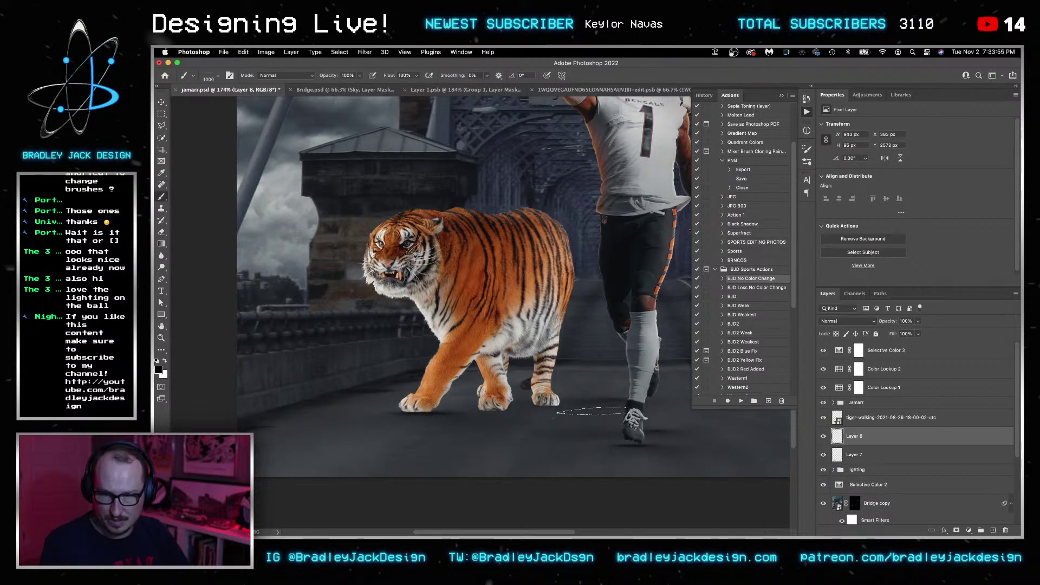
key("super+z")
left_click_drag(580, 412, 543, 414)
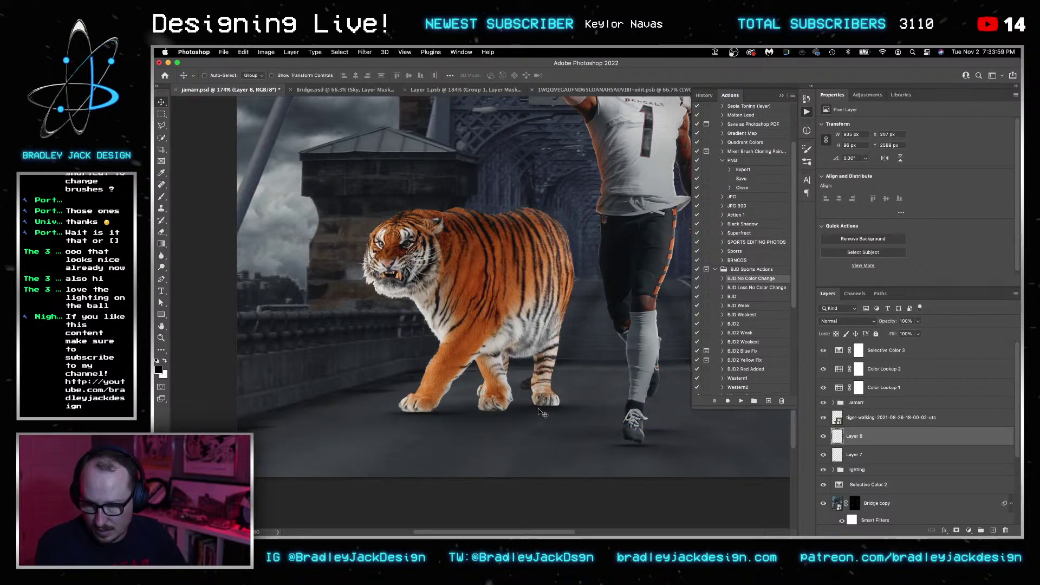
Stamp the Foot Shadow 3 brush on a new layer and position the shadow beneath the tiger's rear paw.
key("ctrl+shift+alt+n")
key("b")
right_click(560, 404)
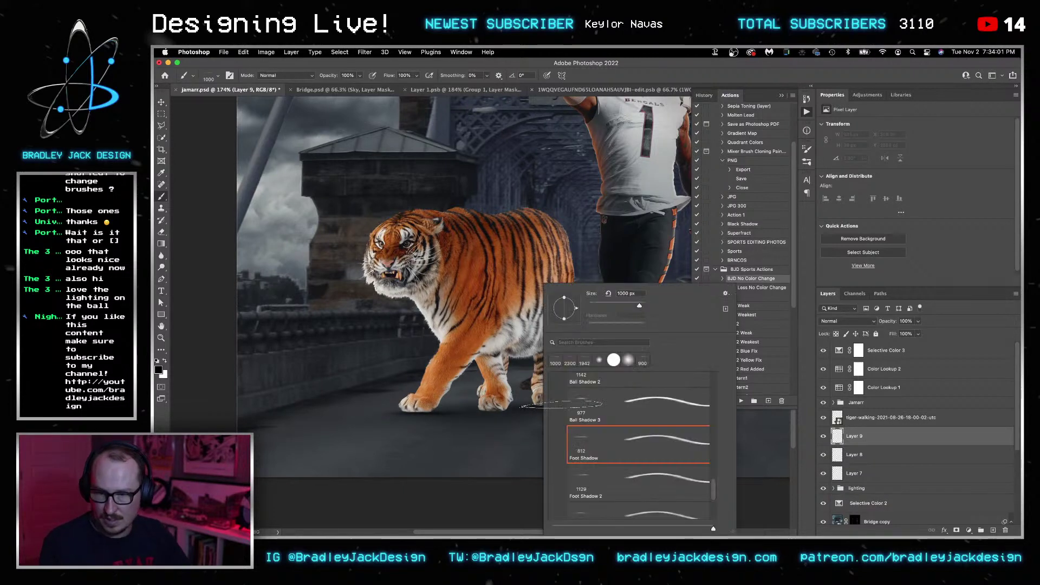
left_click(623, 501)
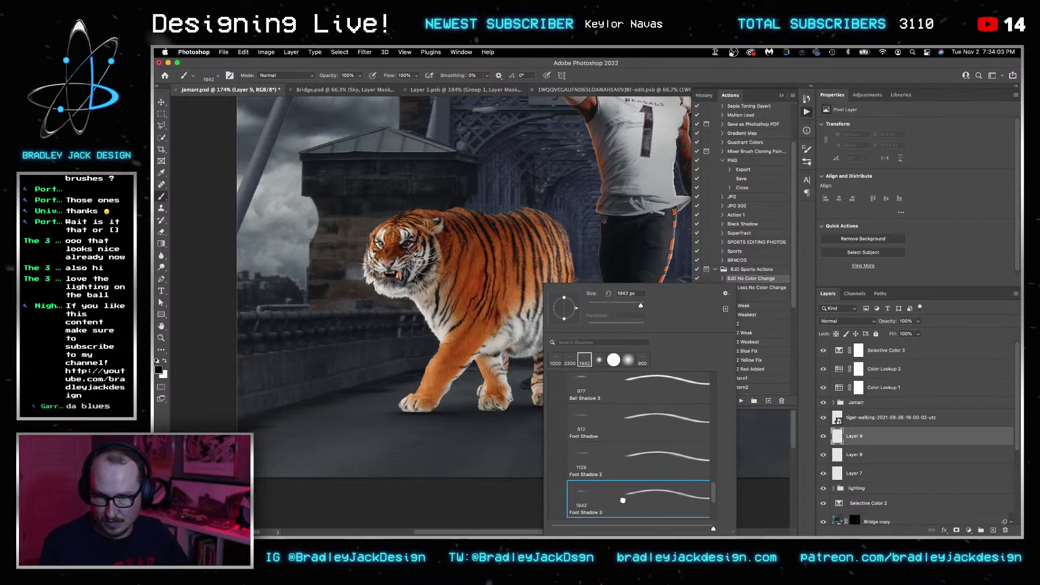
key("Return")
left_click(566, 371)
key("v")
mouse_move(566, 374)
left_mouse_down()
mouse_move(557, 417)
mouse_move(547, 420)
mouse_move(543, 380)
mouse_move(544, 394)
left_mouse_up()
Duplicate the rear-paw shadow layer and transform the copy to about 1767 × 122 px at X -93, Y 2591 px.
key("super+j")
key("super+t")
key("Return")
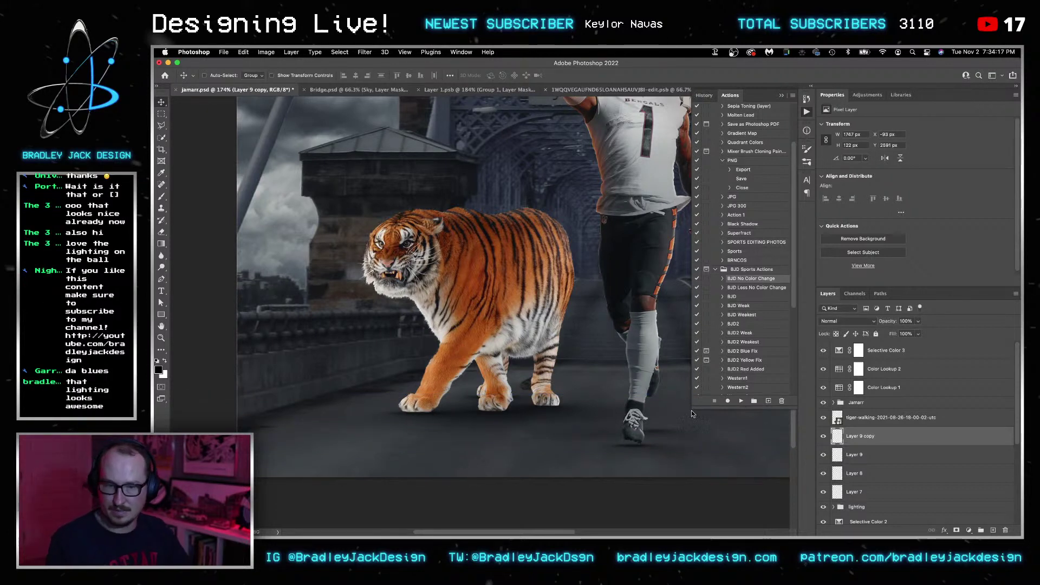
key("z")
key("super+0")
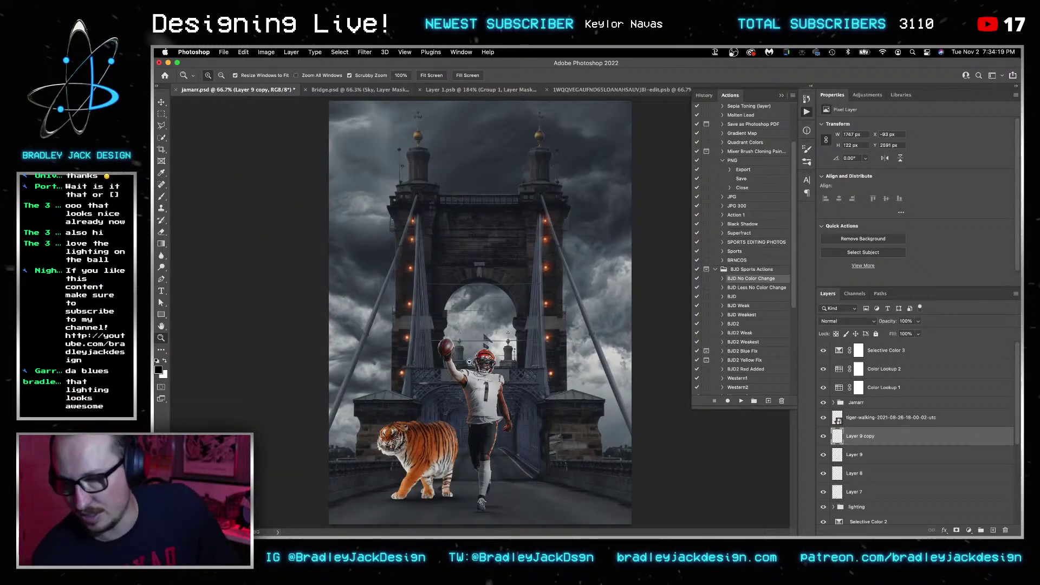
Examine the clipped adjustment layers and smart filters inside the Jamarr group in an enlarged layer list.
left_click(833, 402)
left_click(864, 441)
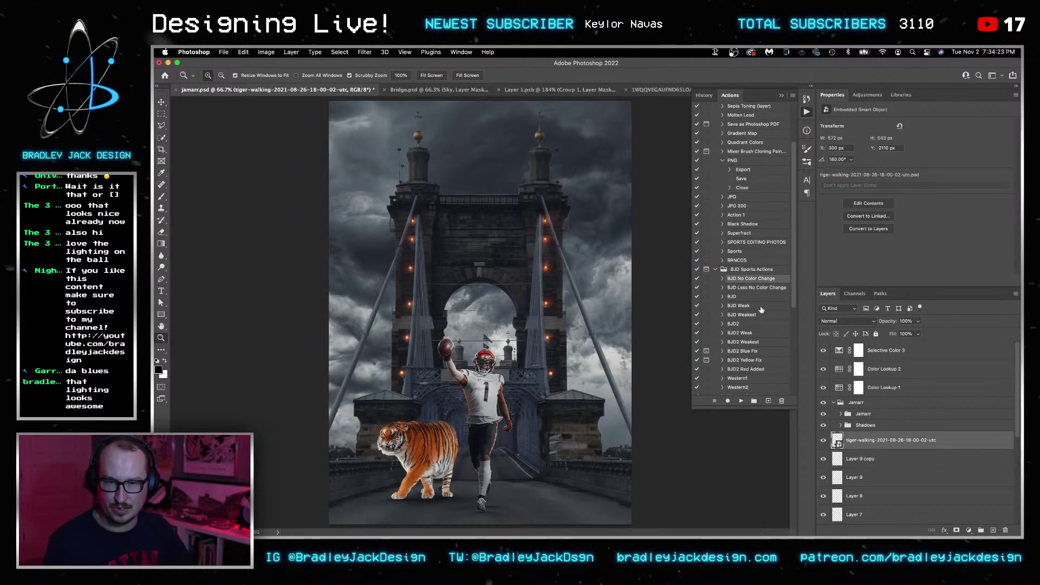
left_click(841, 414)
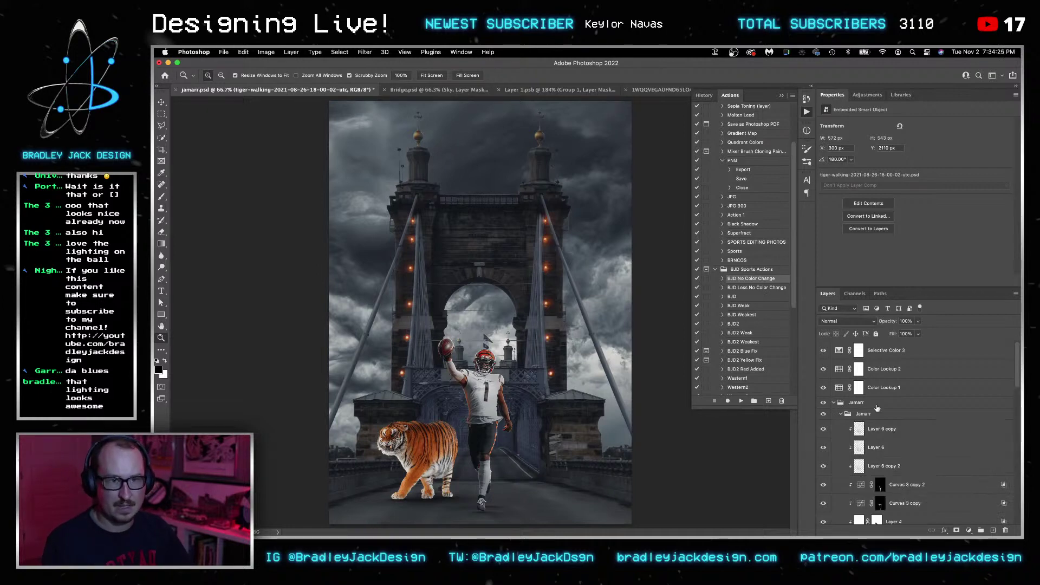
left_click_drag(895, 286, 895, 177)
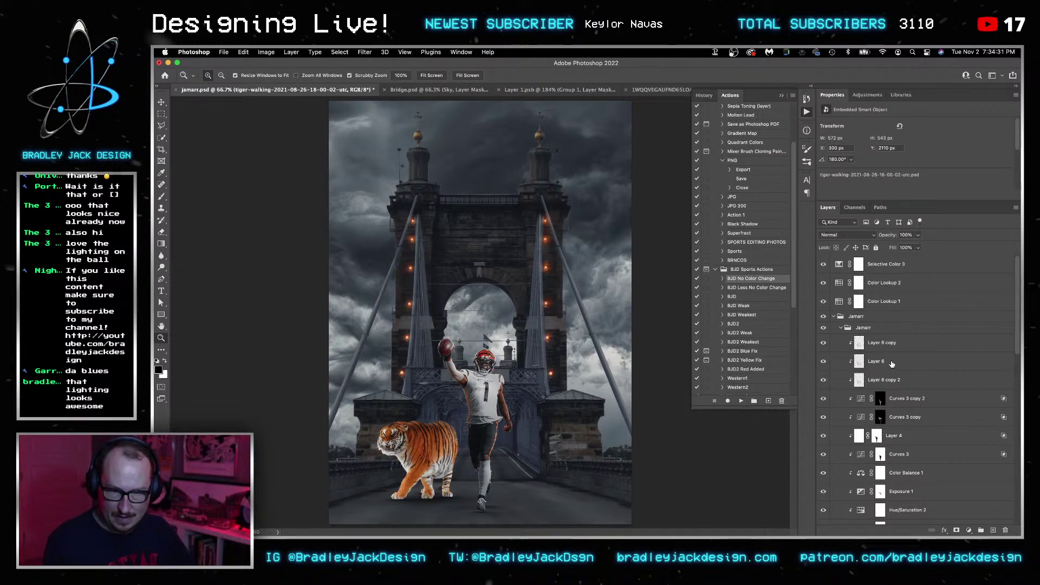
scroll(892, 364, "down", 3)
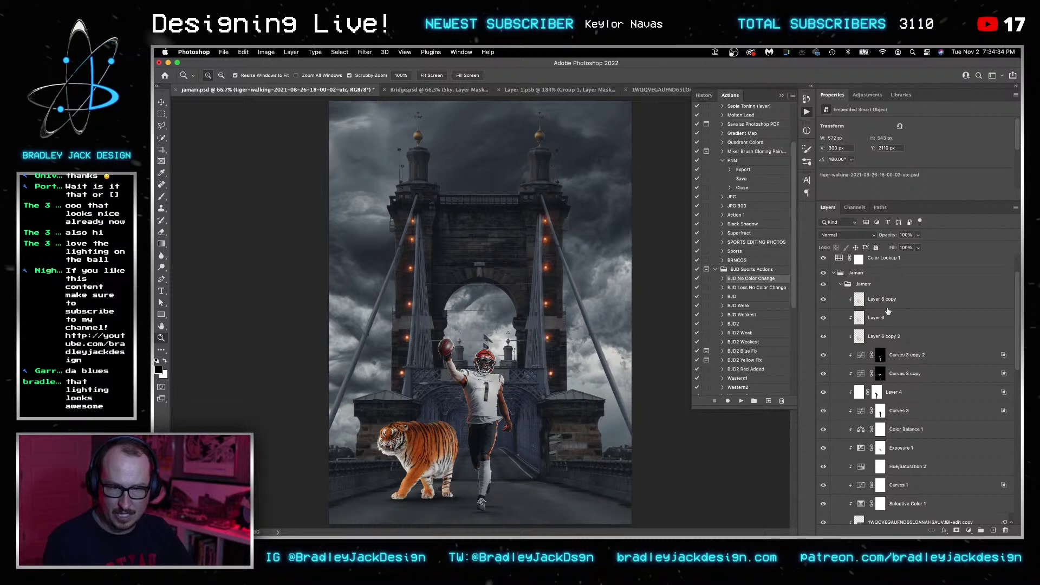
left_click(902, 357)
scroll(904, 366, "down", 2)
left_click(908, 472, "shift")
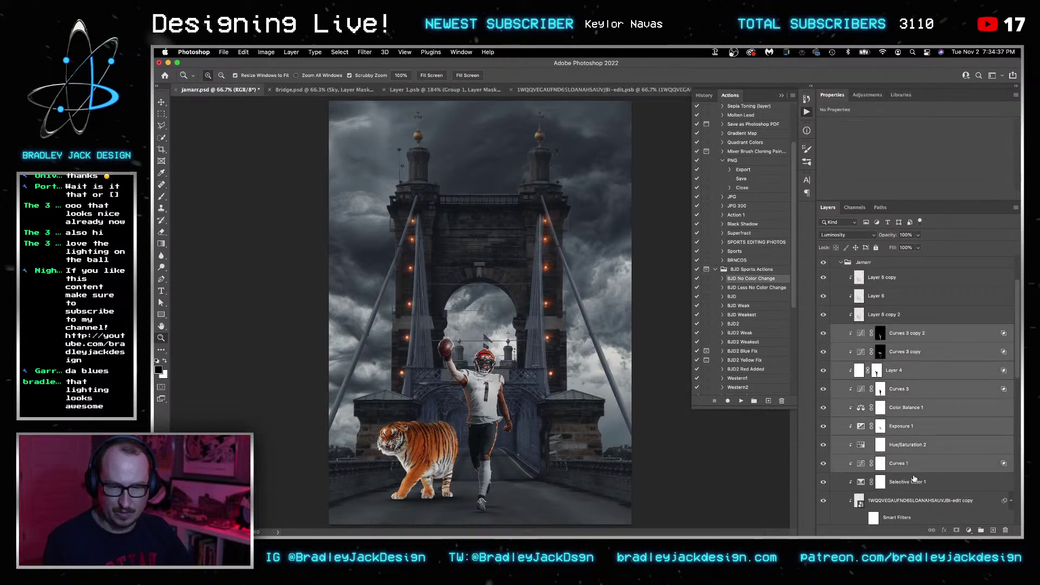
scroll(916, 491, "down", 2)
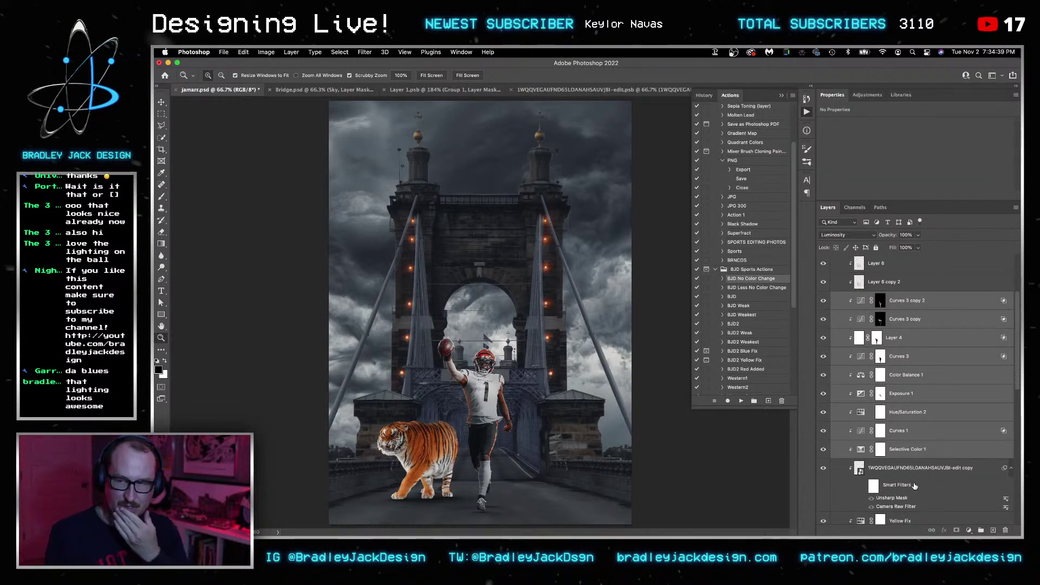
scroll(913, 485, "down", 4)
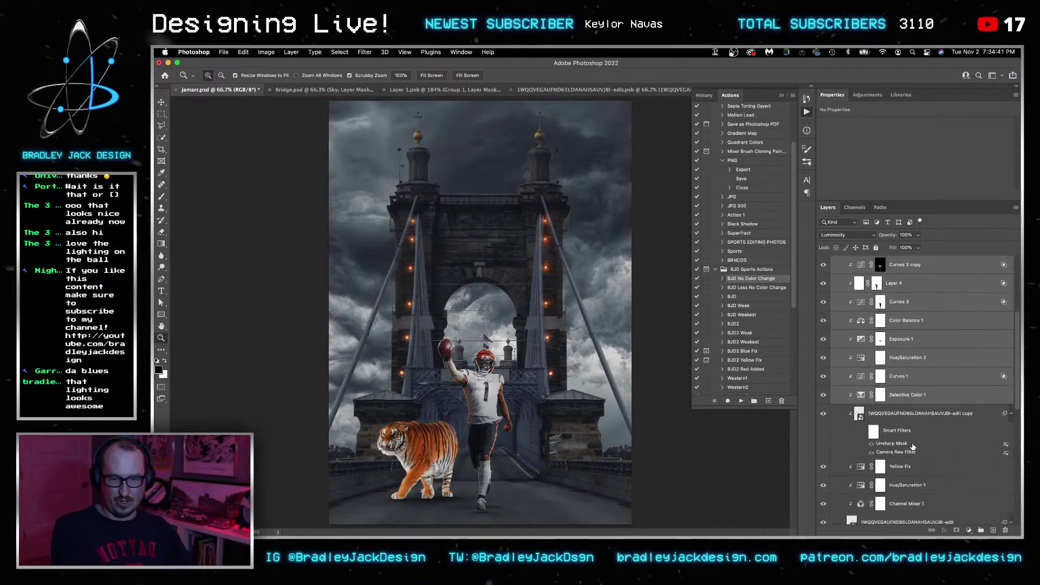
scroll(910, 500, "down", 8)
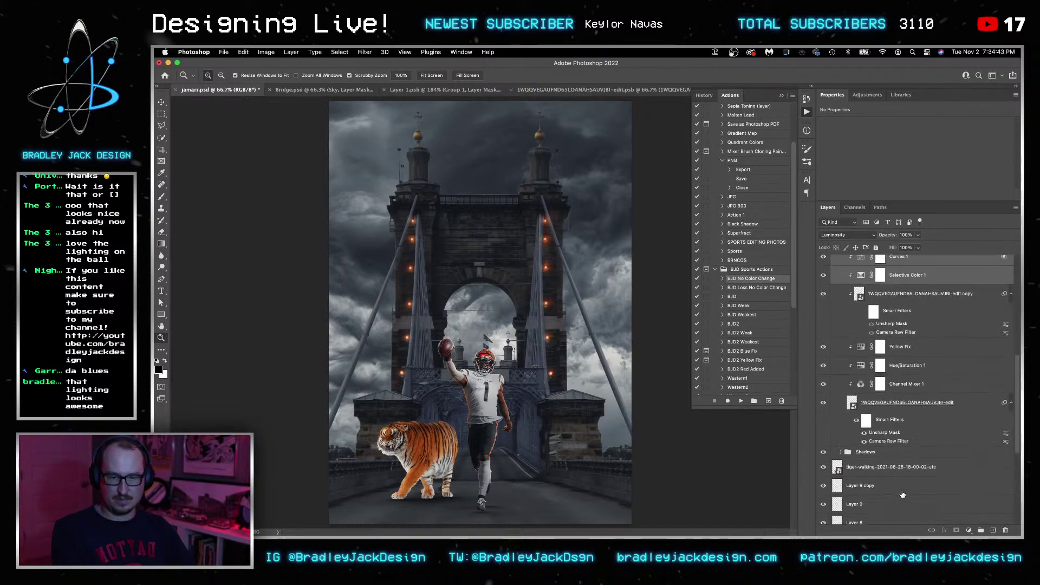
Run the BJD2 Yellow Fix action on the tiger-walking layer.
left_click(881, 472)
left_click(747, 360)
left_click(740, 401)
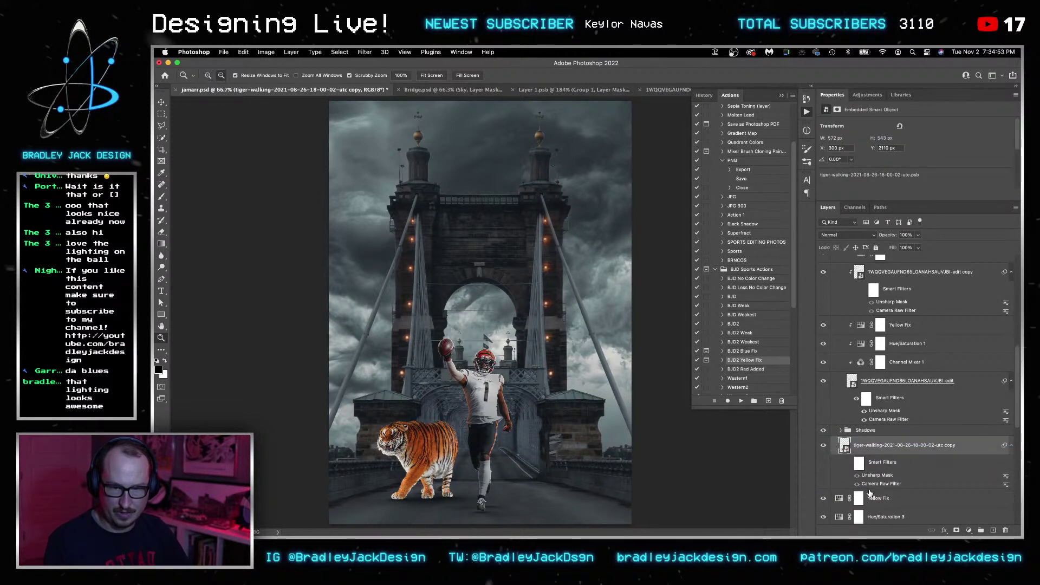
Clip the tiger copy to the layer beneath it and set its blend mode to Color.
key("super+equal")
key("super+bracketleft")
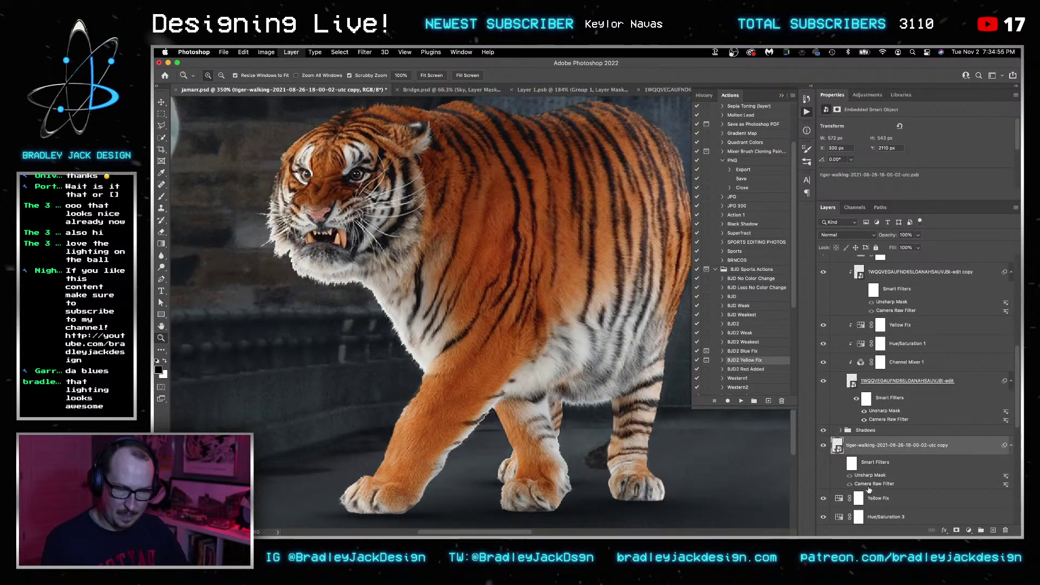
left_click(869, 488, "alt")
key("v")
key("shift+alt+c")
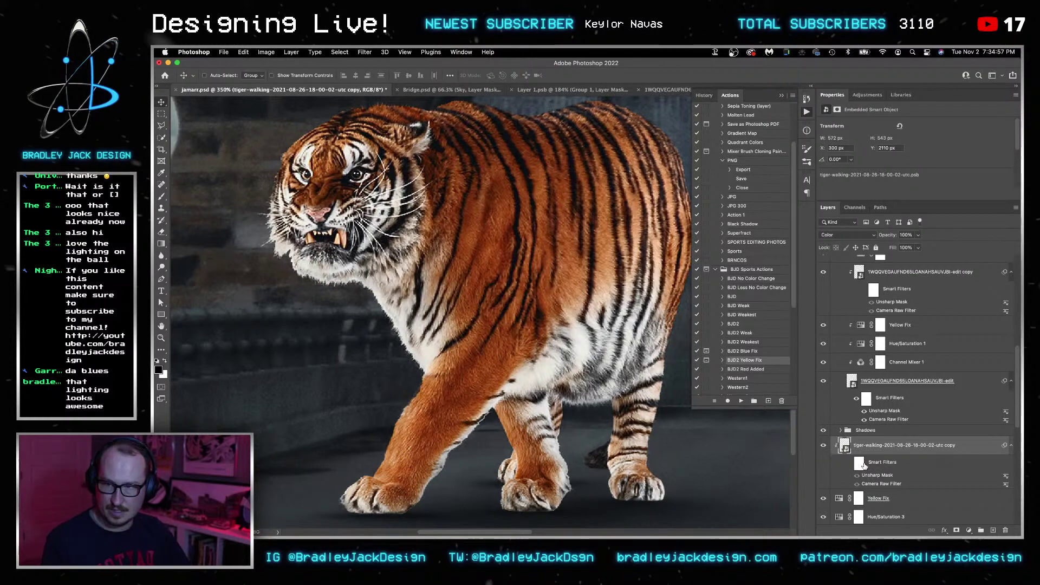
Clip the tiger's Yellow Fix, Hue/Saturation 3, and Channel Mixer 2 adjustments to the original tiger layer together with the tiger copy.
scroll(872, 477, "down", 2)
scroll(874, 491, "down", 1)
left_click(875, 491, "shift")
right_click(874, 491)
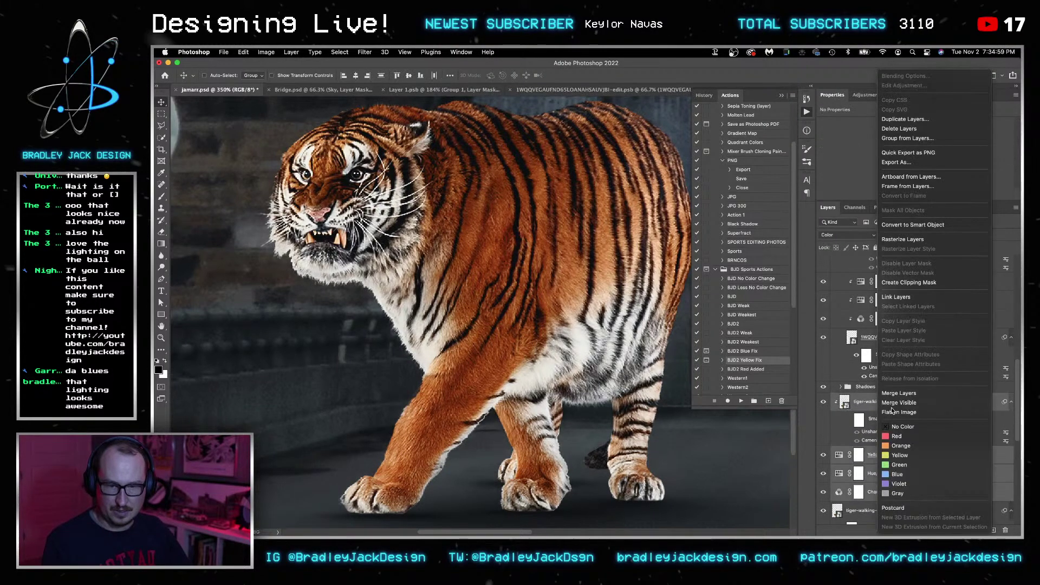
left_click(908, 283)
key("super+0")
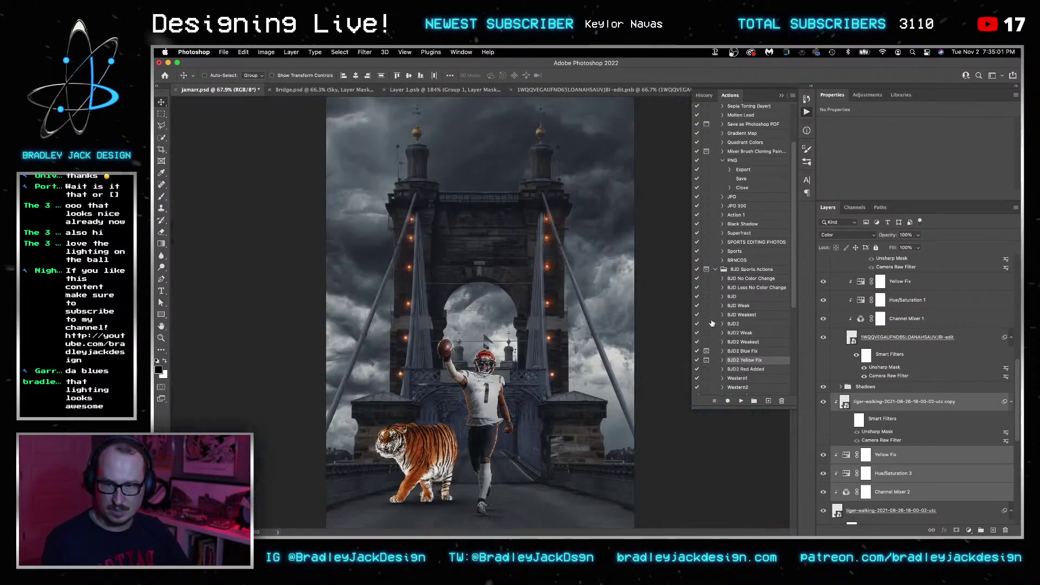
key("z")
left_click_drag(438, 450, 450, 450)
key("v")
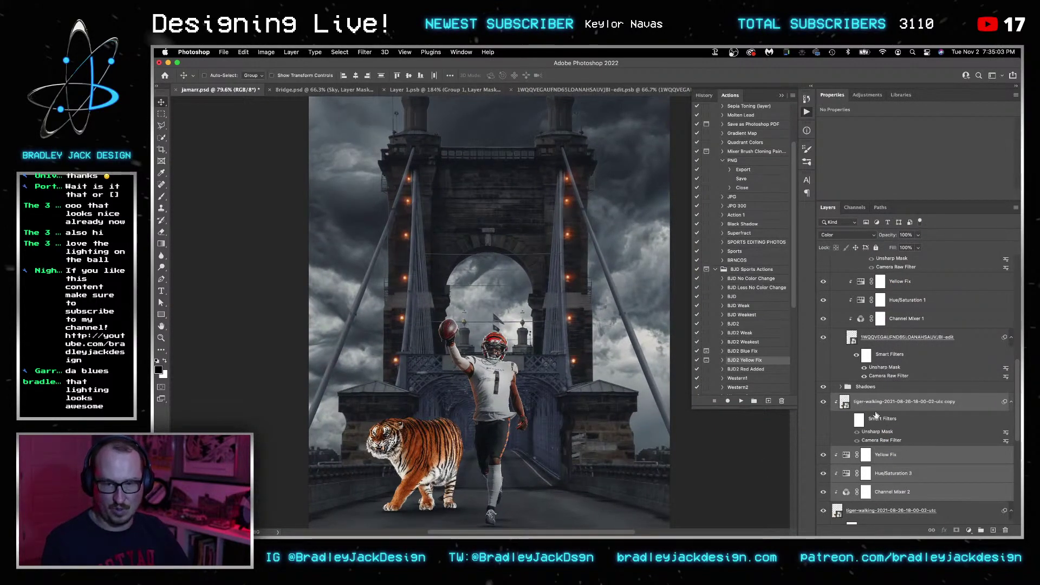
scroll(894, 352, "up", 3)
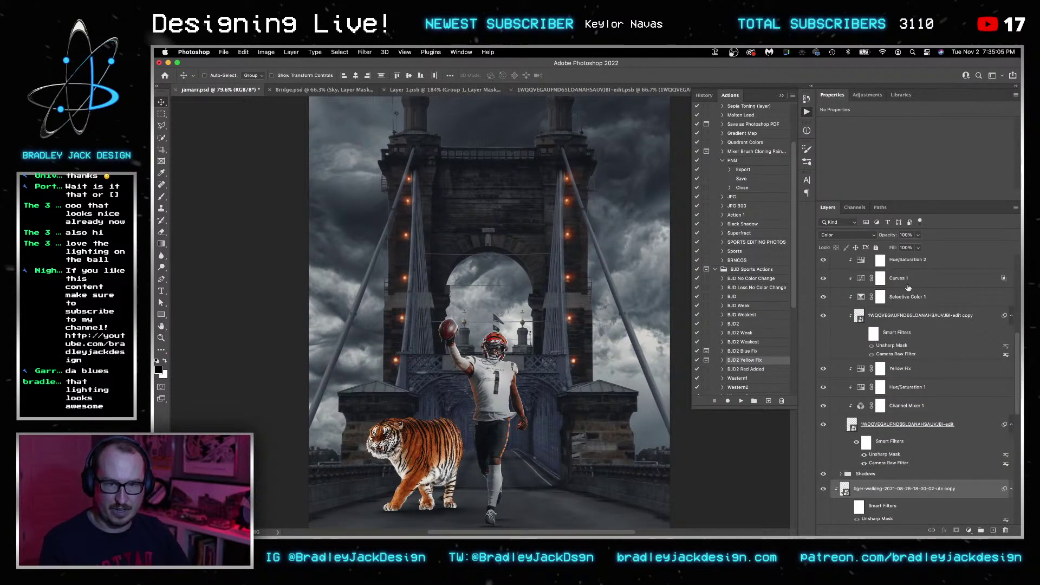
Copy the player's adjustment layers from Selective Color 1 through Curves 3 copy 2 above the tiger copy and clip them to it.
left_click(910, 300)
scroll(911, 300, "up", 3)
left_click(908, 280, "shift")
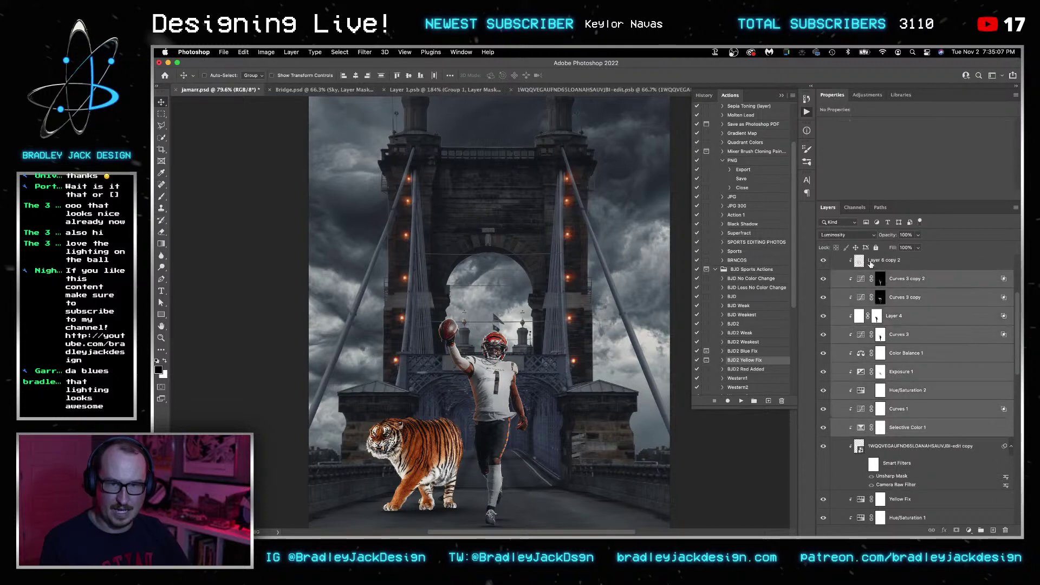
scroll(889, 380, "down", 10)
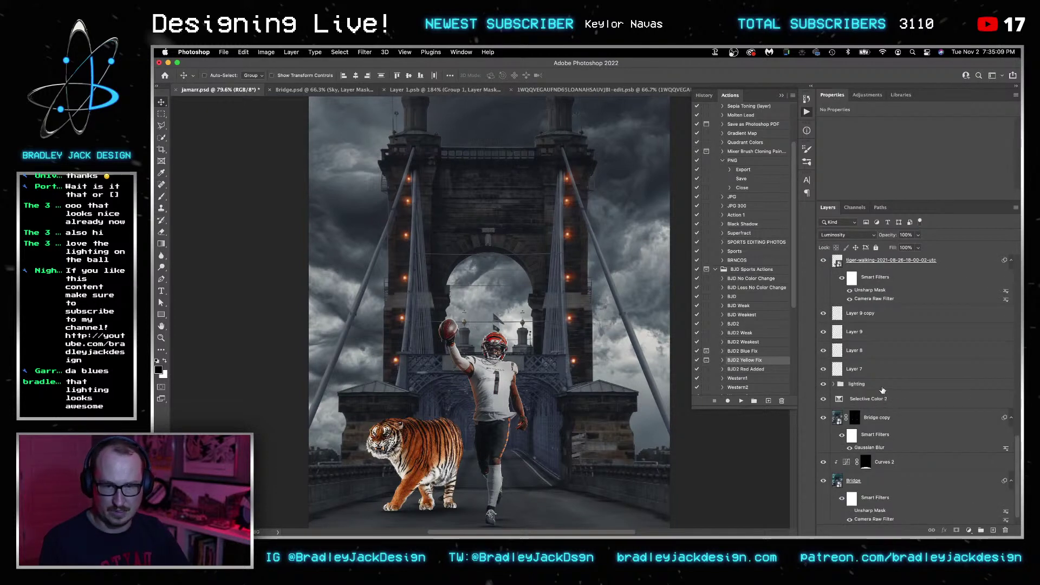
scroll(882, 391, "up", 5)
left_click(880, 362)
key("super+v")
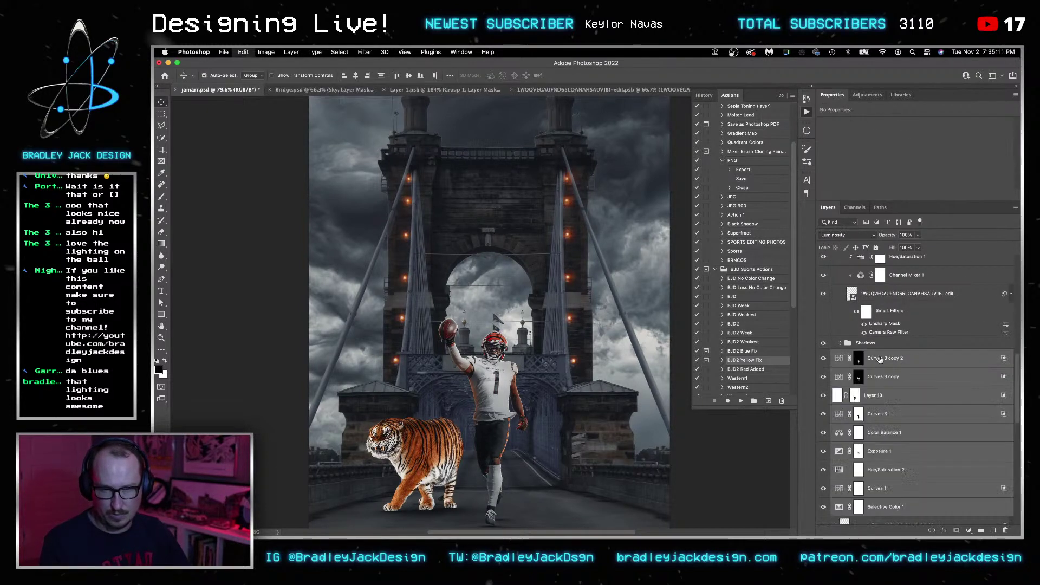
right_click(887, 359)
left_click(919, 282)
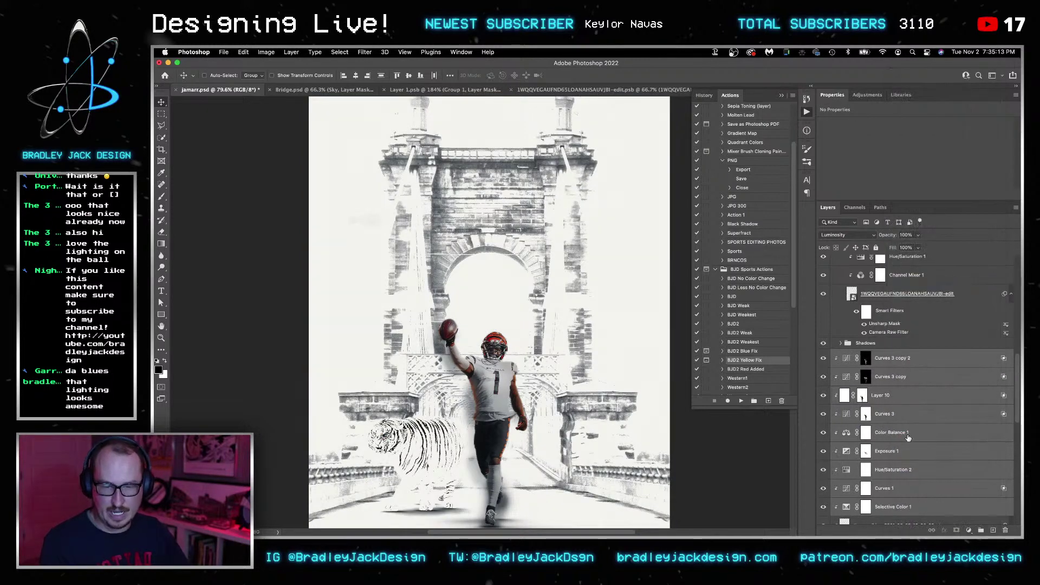
Blacken the masks of Layer 10 and the three Curves 3 adjustments above the tiger, and delete the Exposure 1 mask.
left_click(862, 398)
key("super+a")
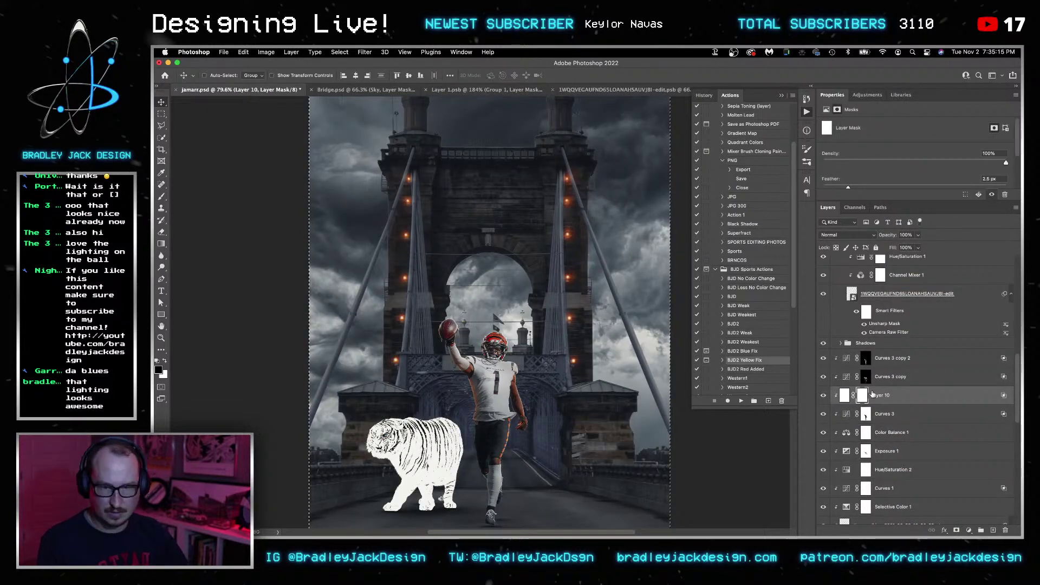
key("alt+BackSpace")
key("super+d")
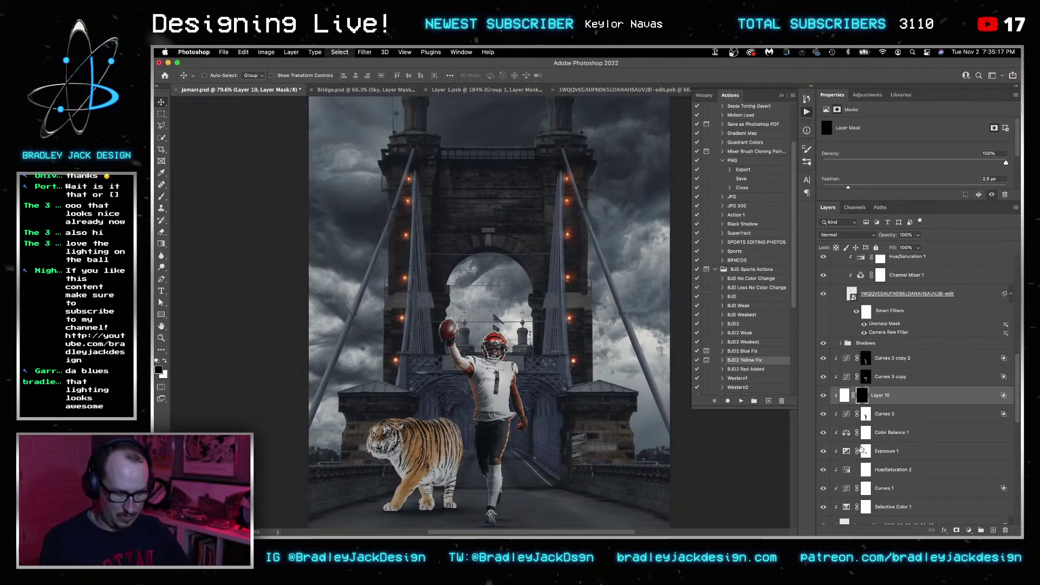
left_click_drag(863, 399, 866, 416)
left_click_drag(867, 455, 646, 475)
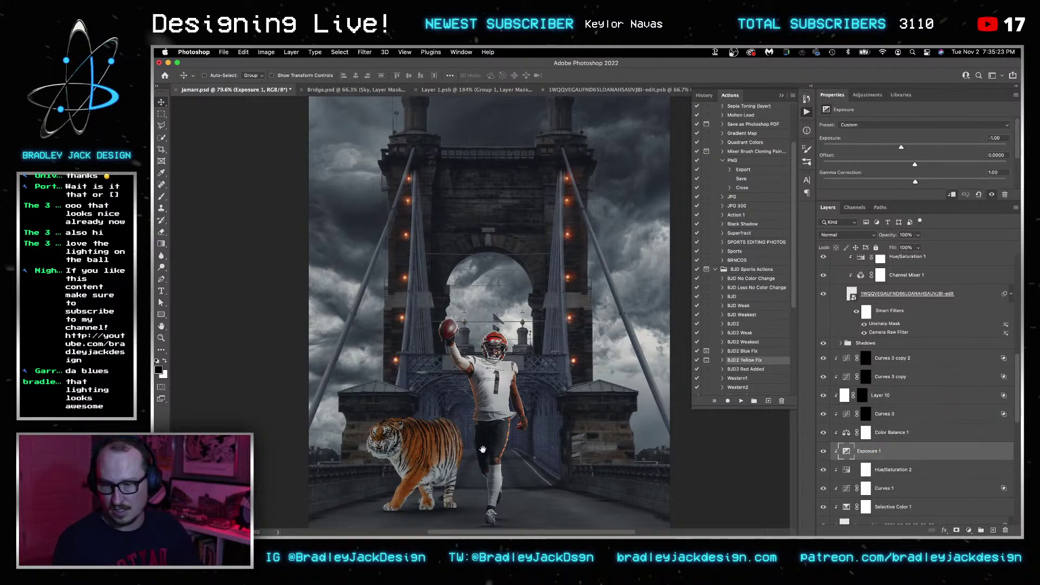
Load the tiger's outline as a selection and target the mask of its Curves 3 adjustment.
left_click_drag(477, 457, 497, 419)
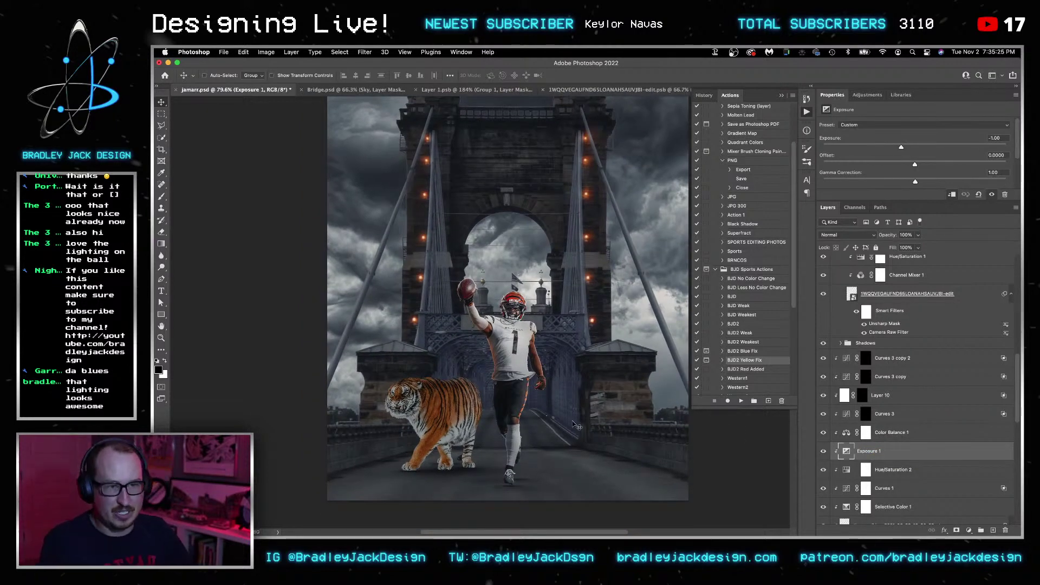
scroll(865, 415, "down", 3)
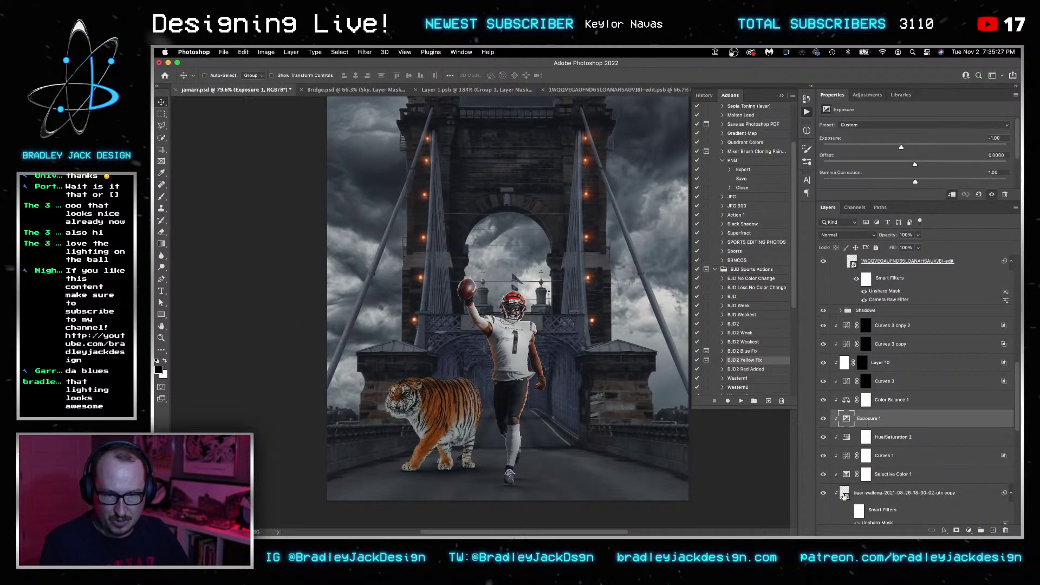
left_click(867, 383, "super")
left_click(867, 382)
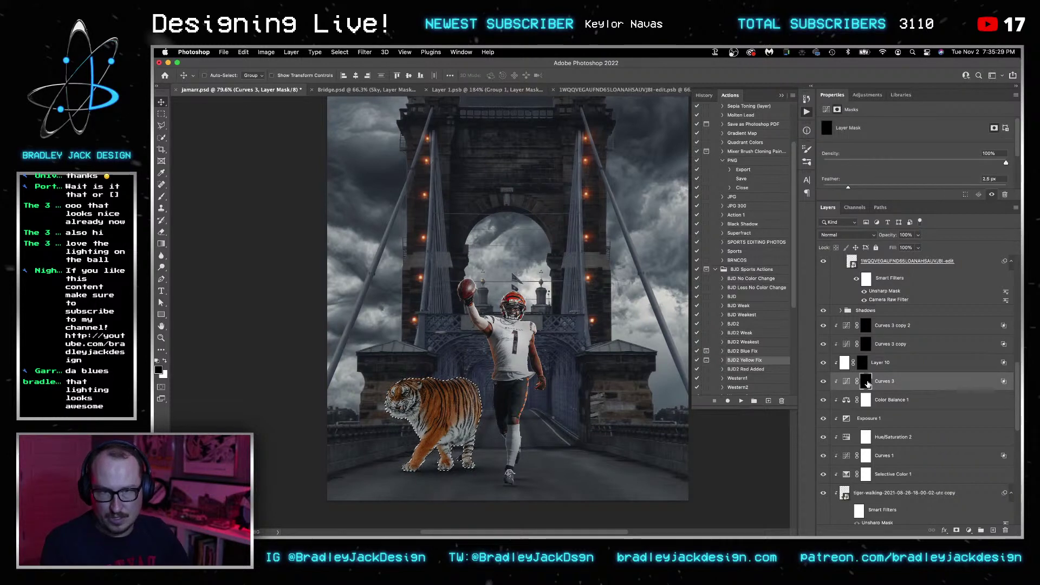
left_click(362, 53)
mouse_move(340, 52)
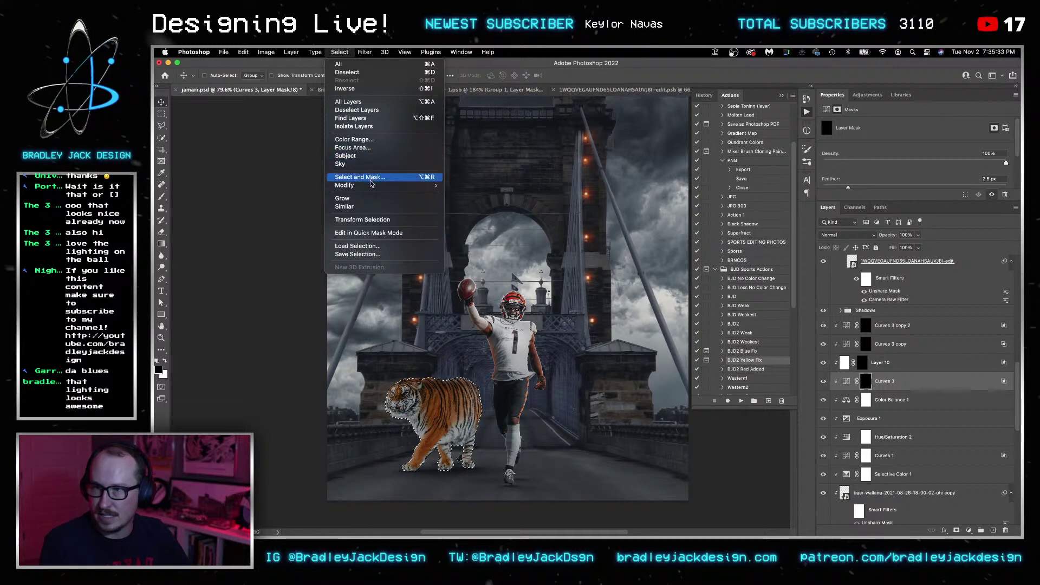
mouse_move(379, 185)
key("Escape")
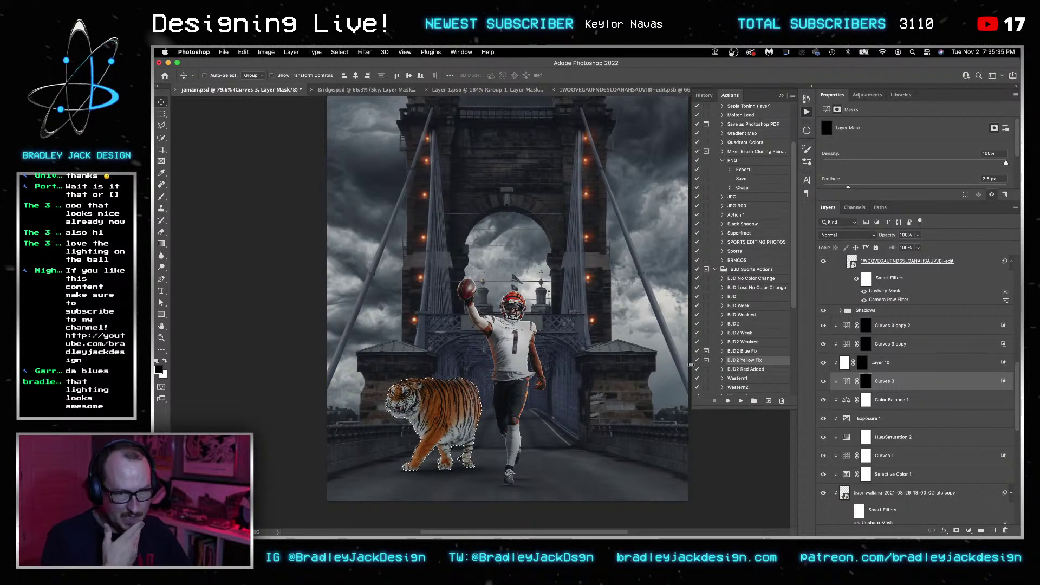
Make the Curves 3 mask white around a black tiger silhouette, deselect, and copy that mask to Layer 10.
key("x")
key("x")
key("Delete")
key("ctrl+d")
key("ctrl+i")
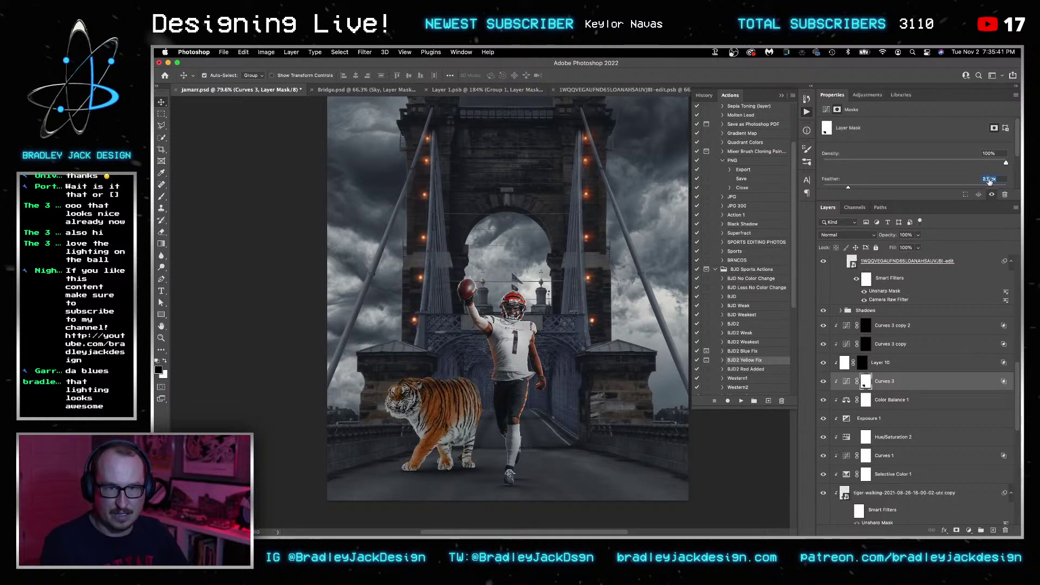
left_click_drag(867, 383, 863, 364)
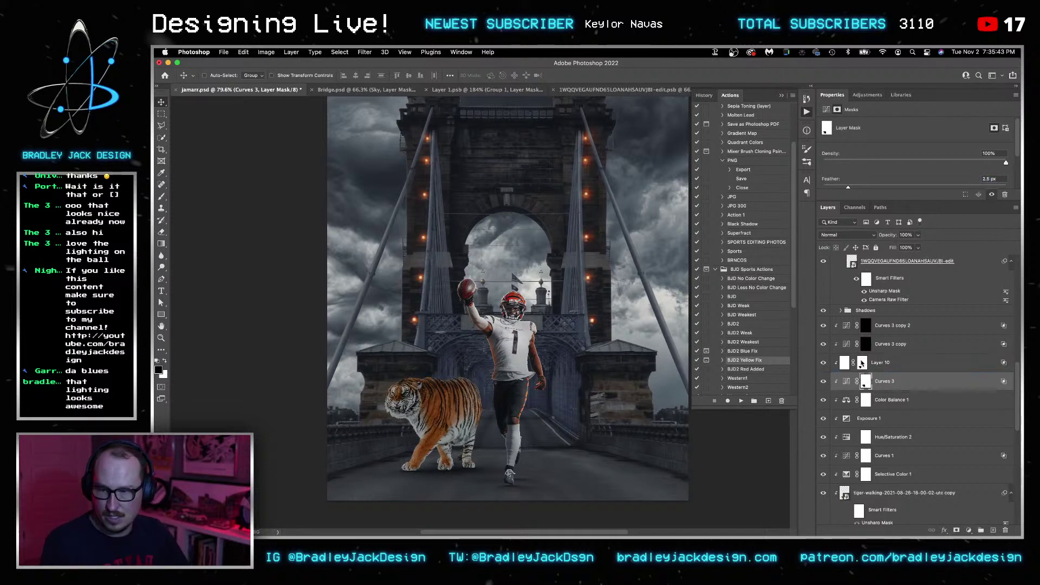
Check the blending options of the tiger's Layer 10 and reduce the brush to 50 px for work on its mask.
double_click(834, 362)
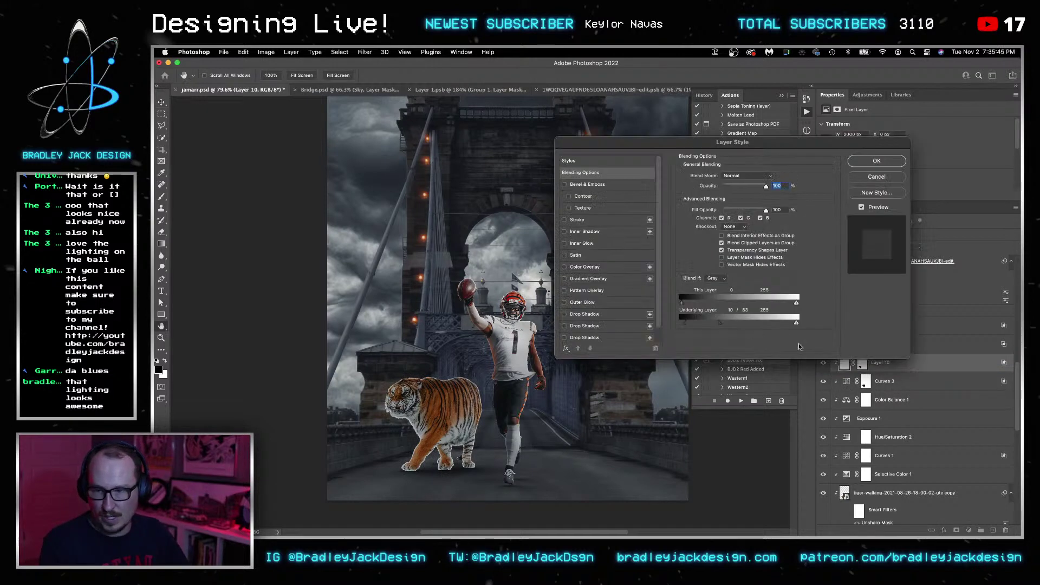
left_click(876, 160)
left_click(861, 362)
key("b")
scroll(460, 461, "up", 5)
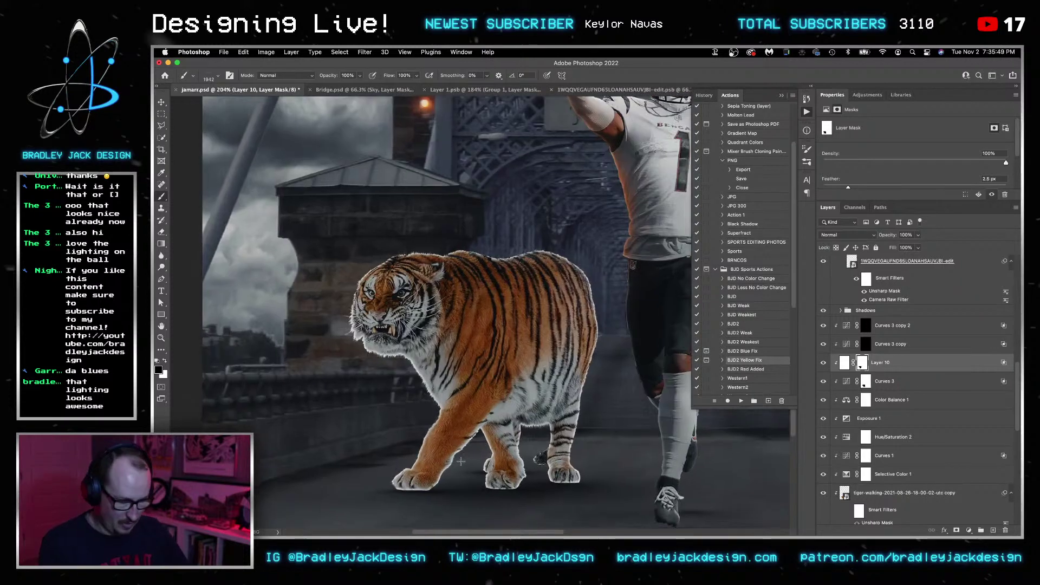
key("[")
key("[")
key("[")
key("[")
key("[")
key("[")
key("[")
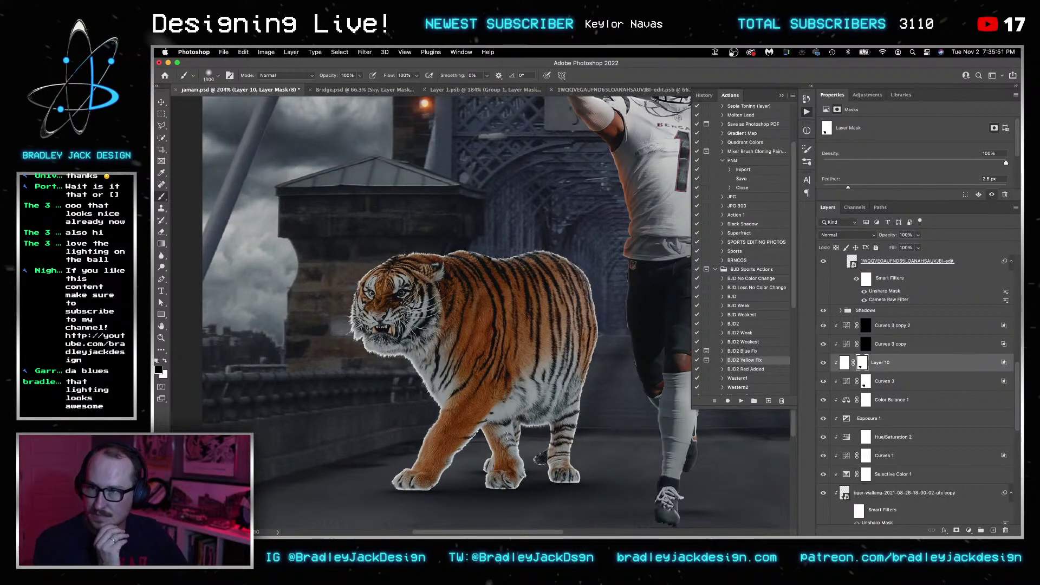
key("[")
key("[")
key("[")
key("[")
key("[")
key("[")
key("[")
key("[")
key("[")
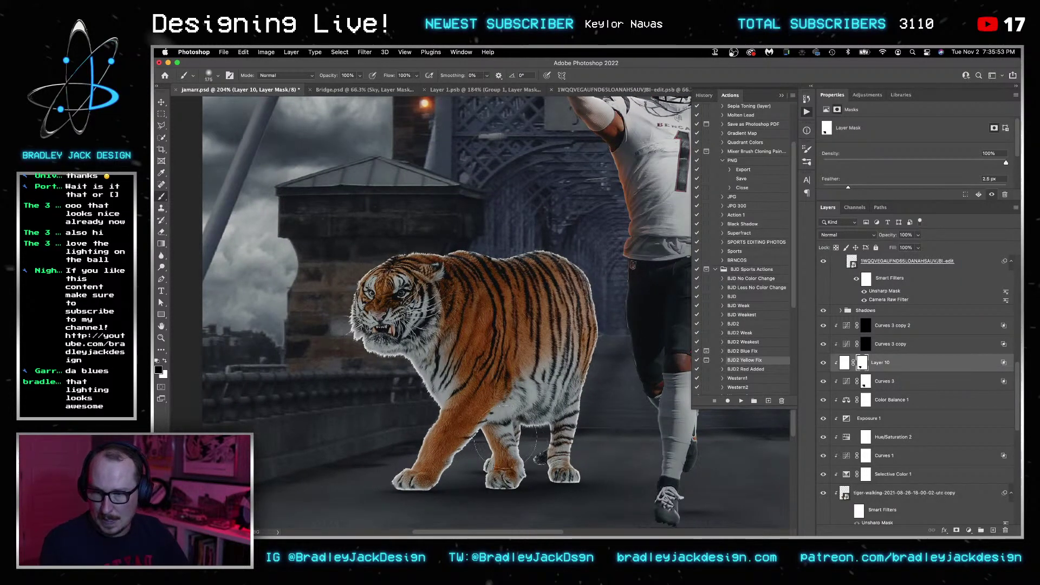
key("[")
key("[")
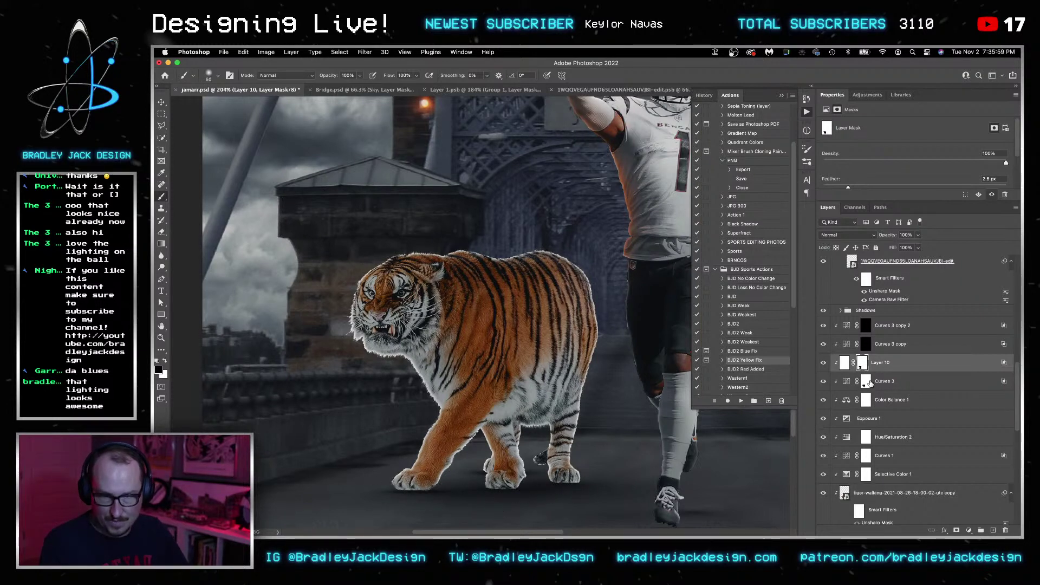
Paint black at 20% opacity with a 100 px brush on the Curves 3 and Layer 10 masks around the tiger's belly and legs.
left_click(866, 383)
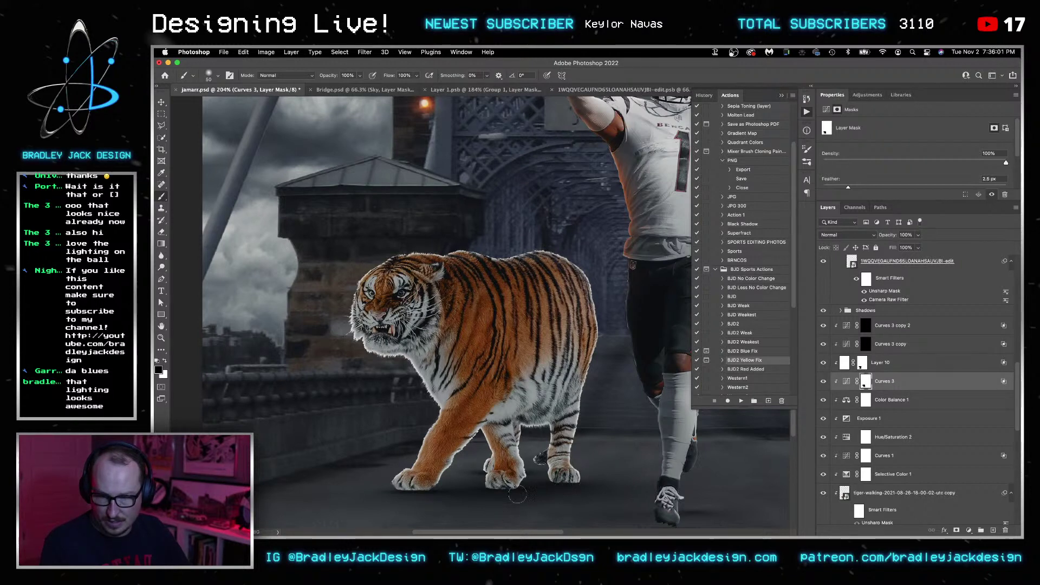
key("2")
key("bracketright")
key("bracketright")
left_click_drag(534, 404, 539, 428)
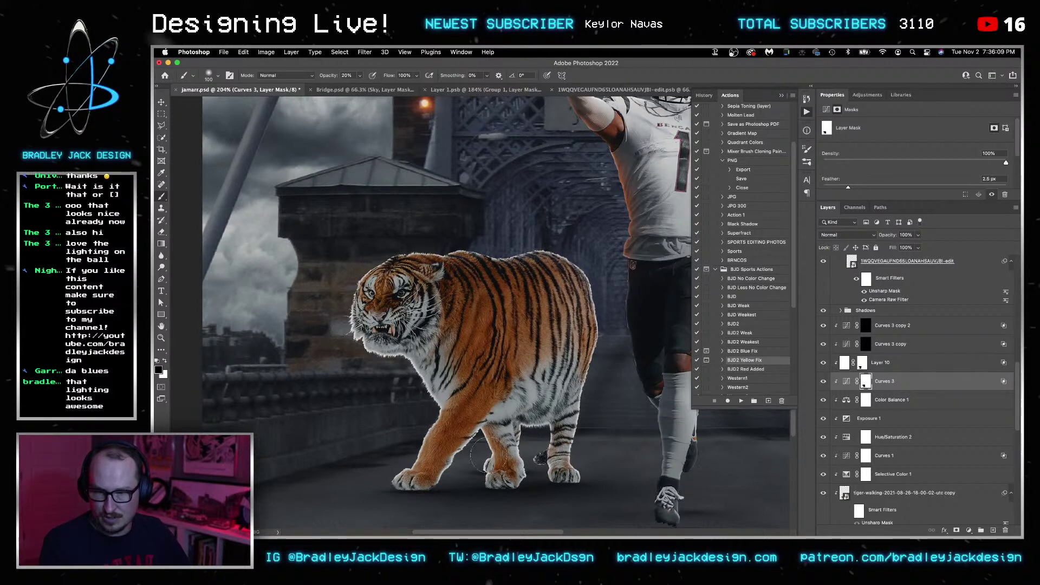
left_click(859, 363)
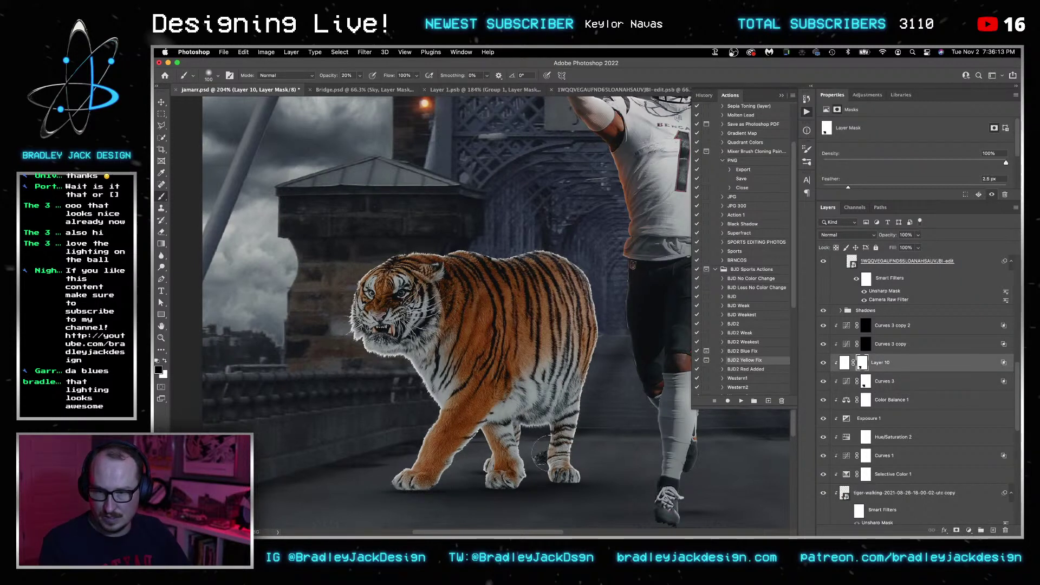
Inspect the Curves 3 copy adjustment and rename the Curves 3 copy 2 layer above it as Shadows.
left_click(865, 346)
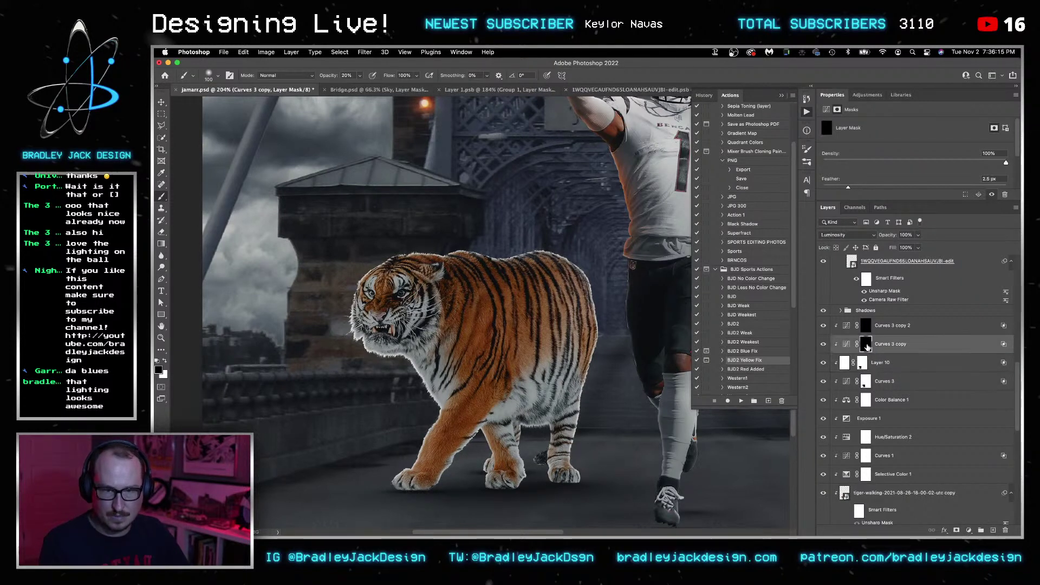
left_click(848, 345)
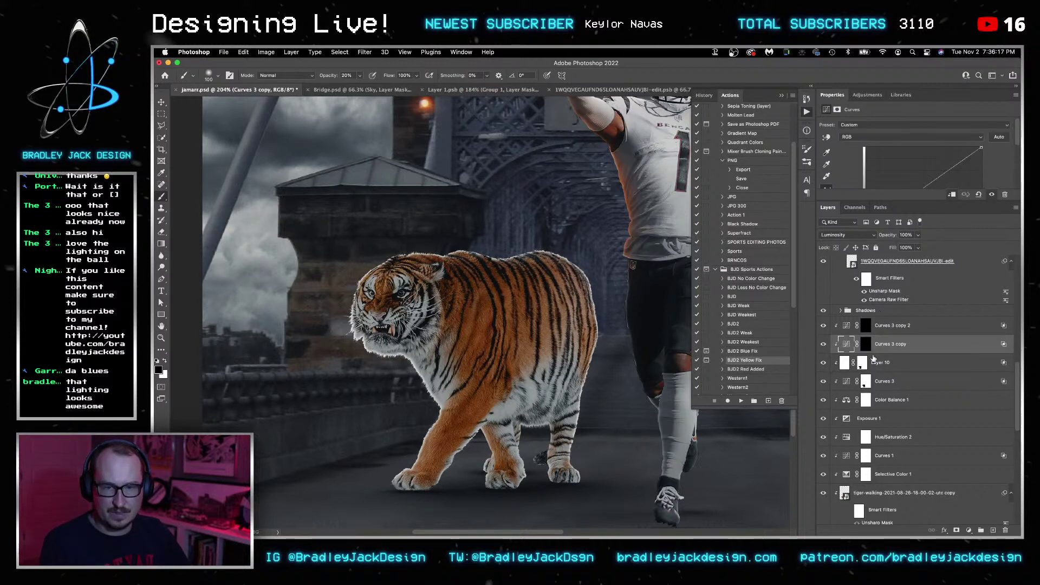
left_click(866, 327)
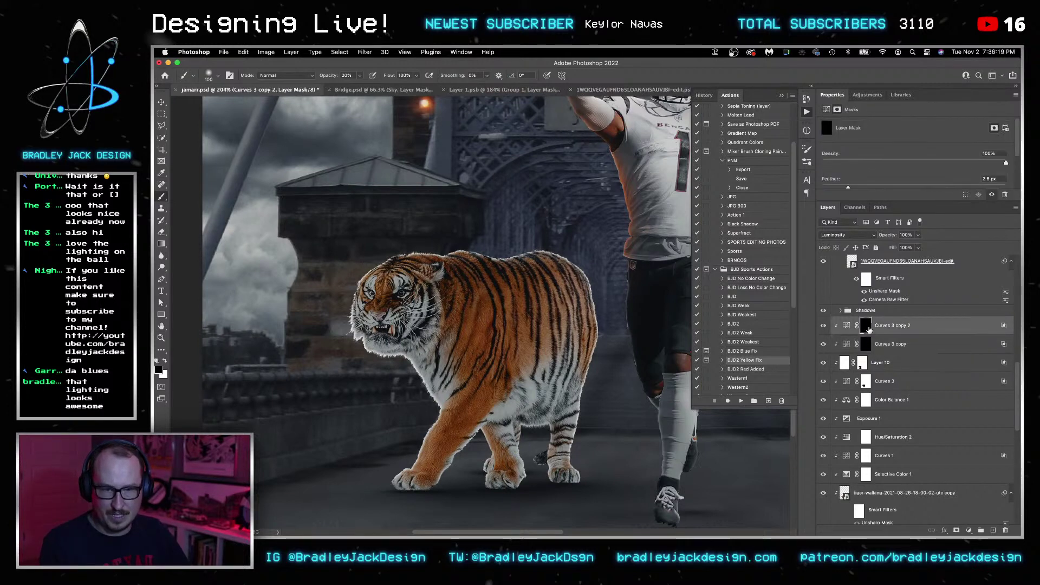
double_click(889, 325)
type("Sho")
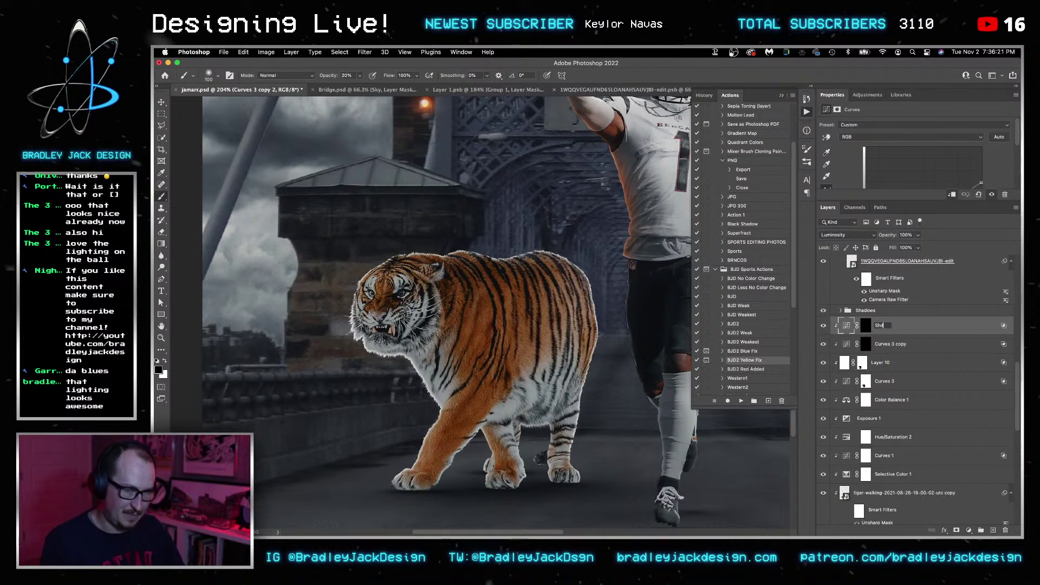
type("dows")
key("Return")
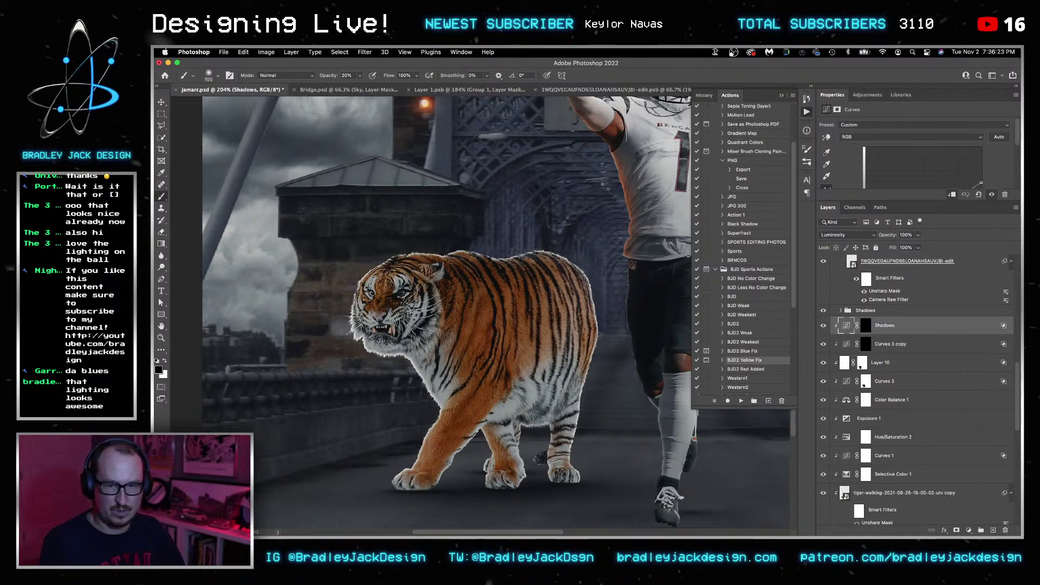
Paint white at 60% opacity on the Shadows mask to darken the tiger's paws and lower legs.
left_click(866, 326)
key("c")
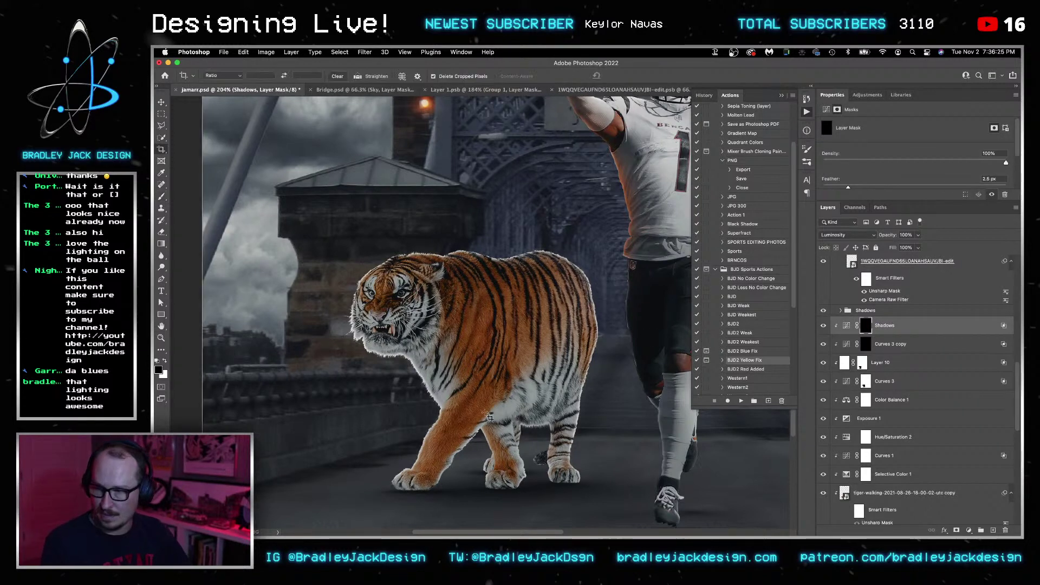
key("b")
key("x")
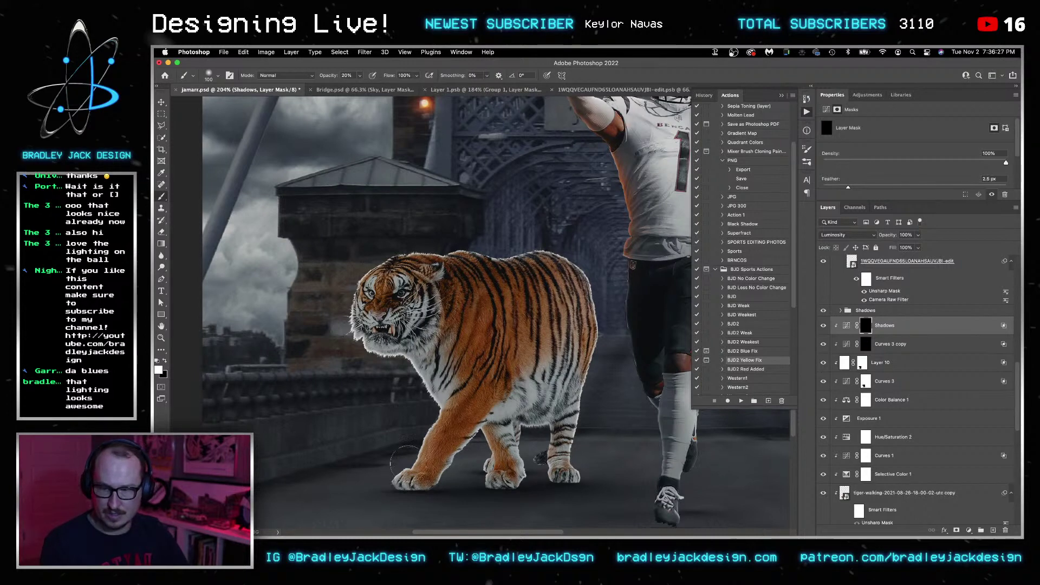
key("bracketleft")
key("bracketleft")
key("bracketleft")
key("bracketleft")
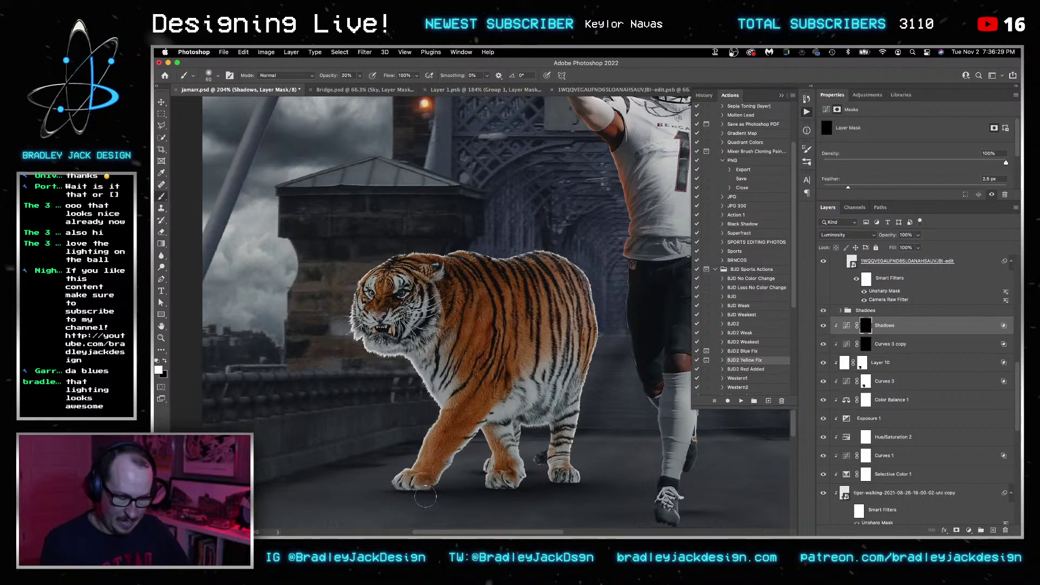
key("6")
left_click_drag(516, 491, 558, 487)
Paint further shadows on the tiger's belly, flank, hindquarters, and face in the Shadows mask with varying brush sizes.
mouse_move(533, 400)
left_mouse_down()
mouse_move(506, 406)
mouse_move(547, 411)
mouse_move(569, 398)
mouse_move(563, 374)
mouse_move(455, 411)
mouse_move(436, 465)
mouse_move(449, 384)
mouse_move(434, 363)
mouse_move(379, 349)
mouse_move(374, 357)
mouse_move(441, 325)
mouse_move(425, 306)
left_mouse_up()
key("bracketleft")
key("bracketleft")
mouse_move(441, 352)
left_mouse_down()
mouse_move(472, 320)
mouse_move(507, 341)
mouse_move(500, 327)
mouse_move(545, 366)
left_mouse_up()
key("bracketright")
key("bracketright")
mouse_move(517, 420)
left_mouse_down()
mouse_move(498, 430)
mouse_move(513, 466)
mouse_move(505, 485)
mouse_move(488, 414)
mouse_move(437, 473)
mouse_move(559, 472)
mouse_move(534, 412)
left_mouse_up()
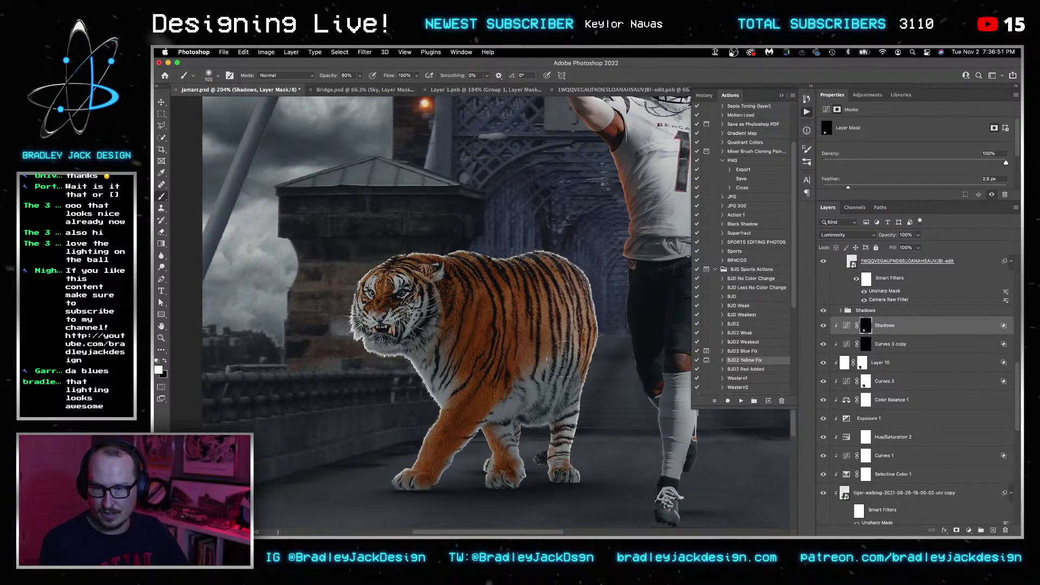
left_click_drag(572, 365, 584, 349)
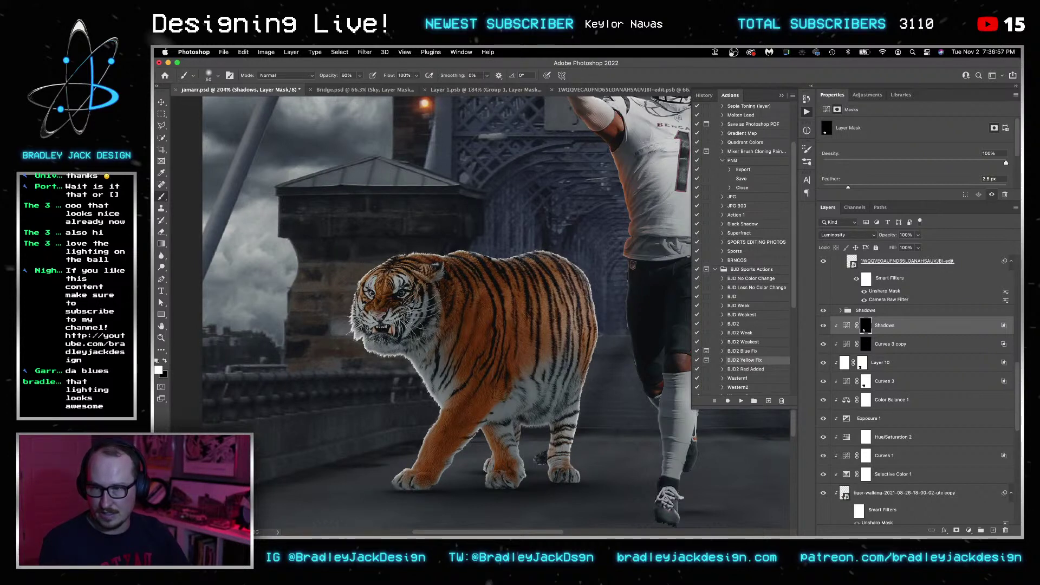
left_click_drag(367, 331, 359, 321)
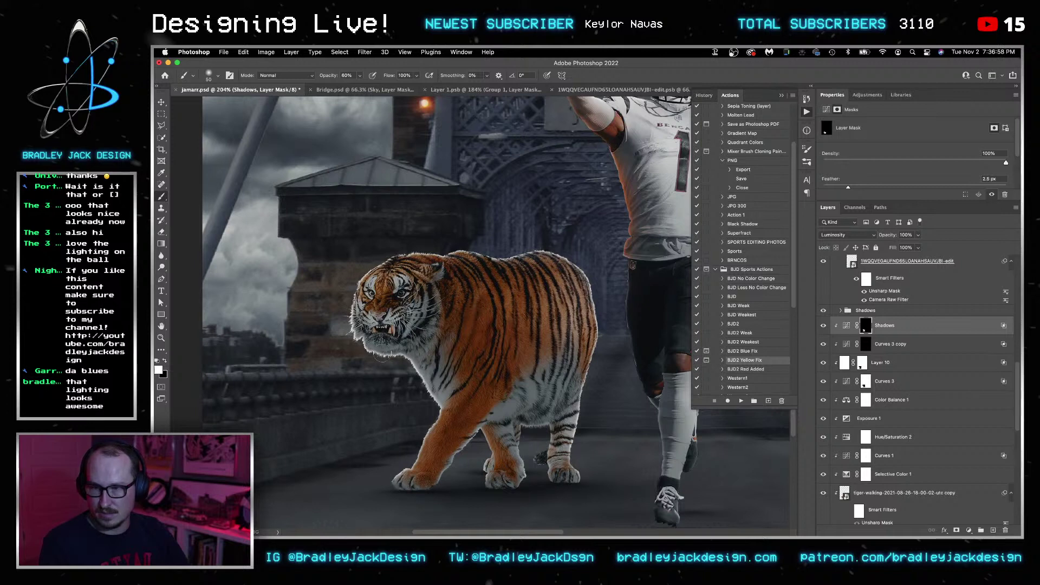
Paint black at 60% opacity on the Layer 10 mask along the tiger's face and chin to soften the rim light.
left_click(866, 381)
key("x")
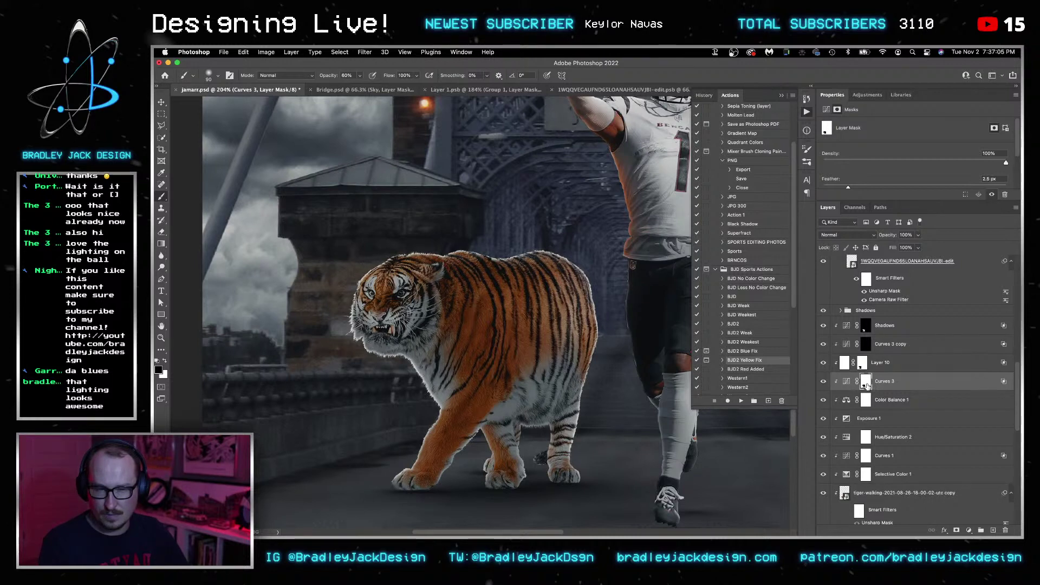
left_click(861, 362)
mouse_move(343, 325)
left_mouse_down()
mouse_move(404, 374)
mouse_move(398, 363)
left_mouse_up()
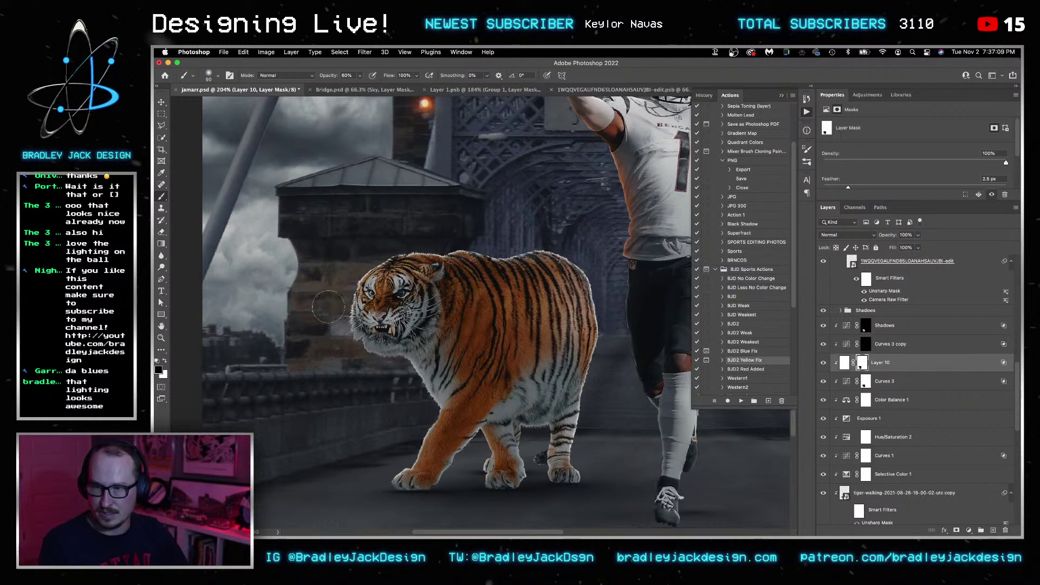
Paint white at 20% opacity on the Curves 3 copy mask along the tiger's back.
left_click(866, 344)
key("bracketright")
key("bracketright")
key("bracketright")
key("bracketright")
key("x")
key("2")
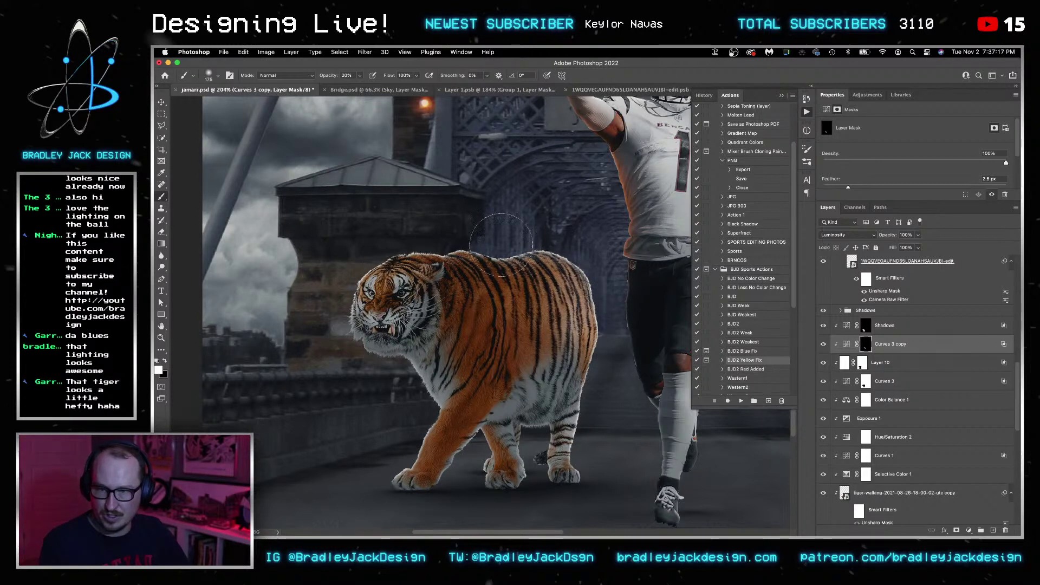
key("bracketleft")
key("bracketleft")
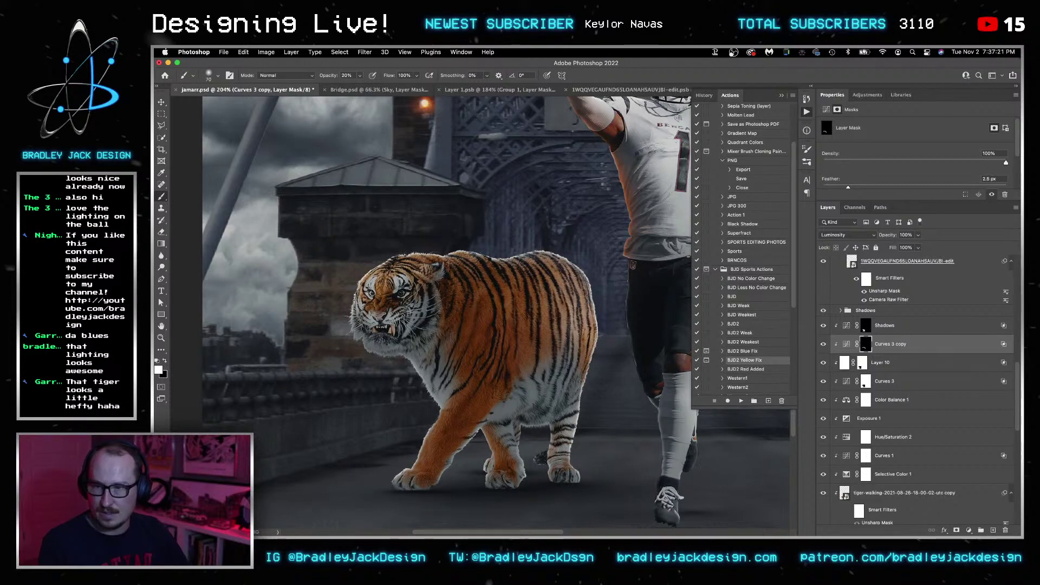
Paint white at 10% and 60% opacity on the Curves 3 copy mask around the tiger's ear and the shoulder behind it.
scroll(458, 264, "up", 8)
key("bracketleft")
key("bracketleft")
key("bracketleft")
key("bracketleft")
scroll(458, 264, "down", 3)
key("bracketright")
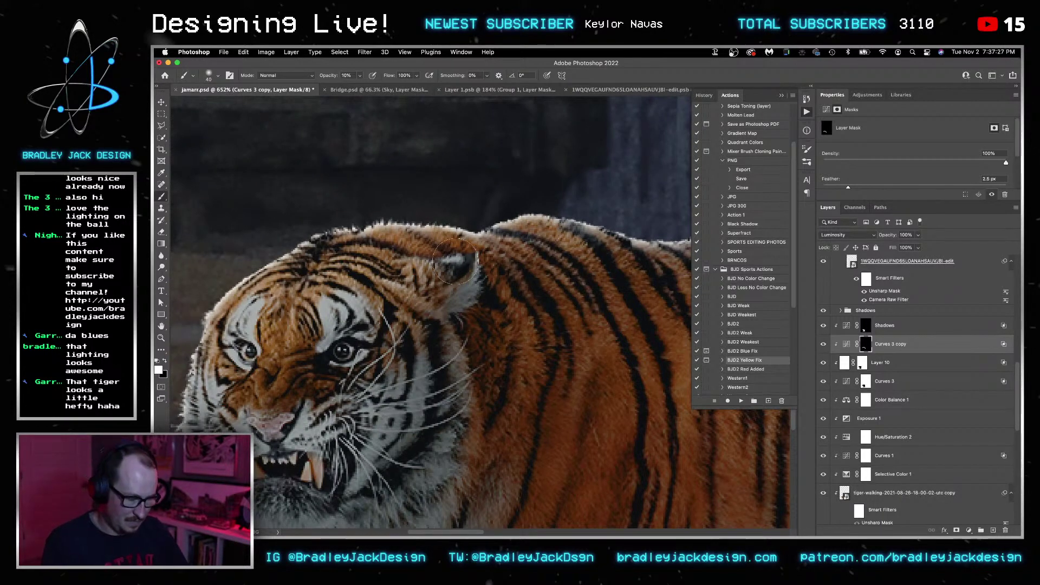
mouse_move(458, 265)
left_mouse_down()
mouse_move(481, 269)
mouse_move(490, 306)
mouse_move(476, 301)
left_mouse_up()
key("bracketright")
key("bracketright")
key("bracketright")
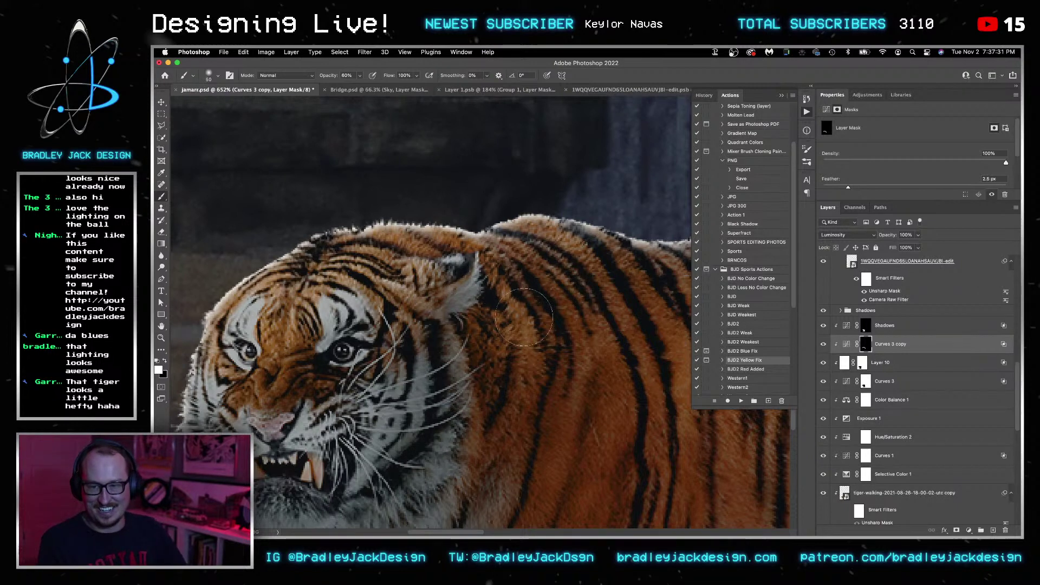
mouse_move(536, 284)
left_mouse_down()
mouse_move(596, 289)
mouse_move(639, 273)
mouse_move(440, 260)
mouse_move(473, 289)
mouse_move(546, 313)
mouse_move(545, 279)
left_mouse_up()
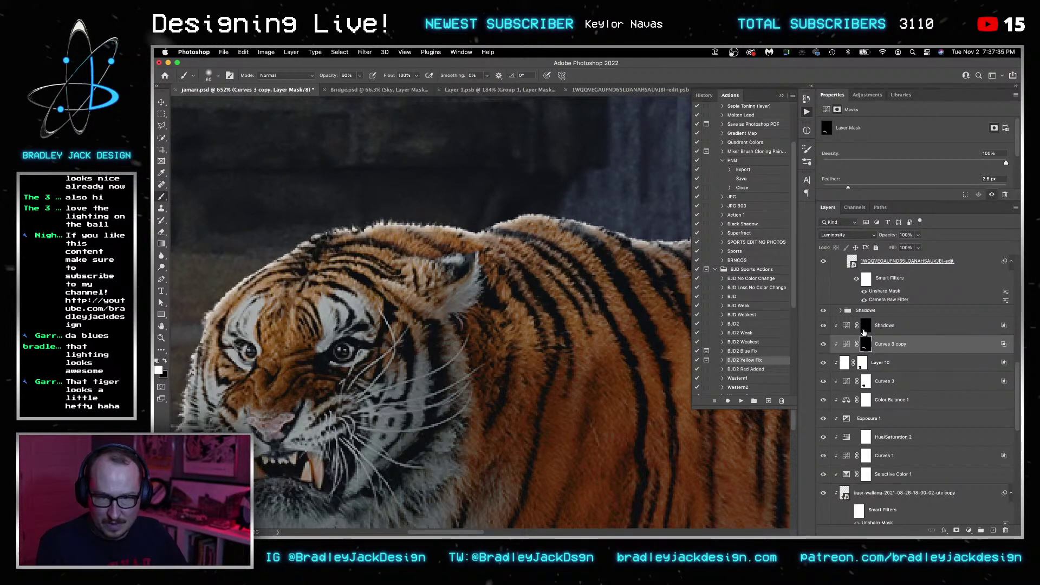
Paint white at 100% opacity on the Shadows mask with a small brush to darken the area around the tiger's ear.
left_click(866, 326)
key("bracketleft")
key("bracketleft")
key("bracketleft")
key("bracketleft")
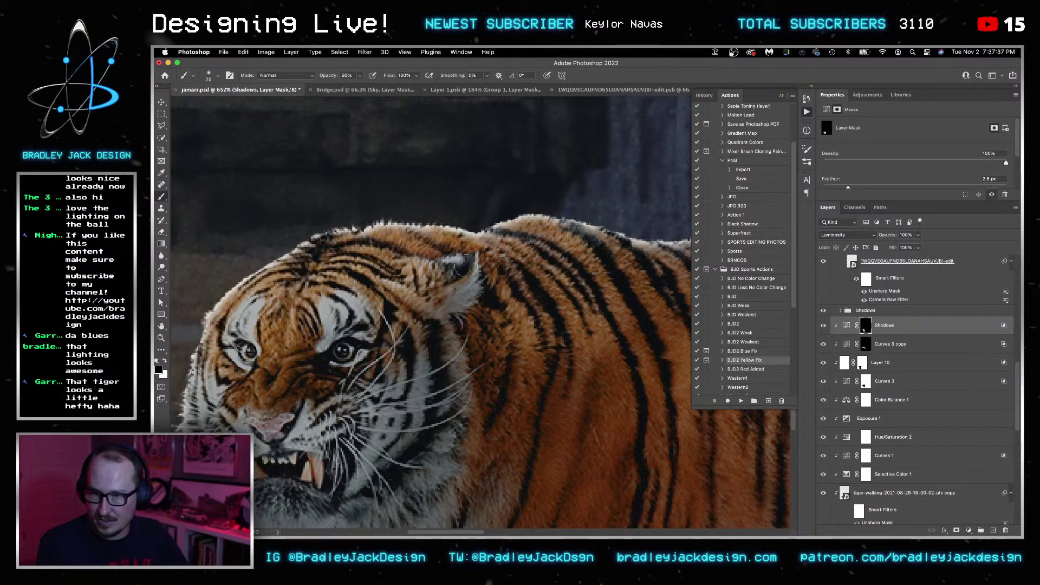
key("x")
key("0")
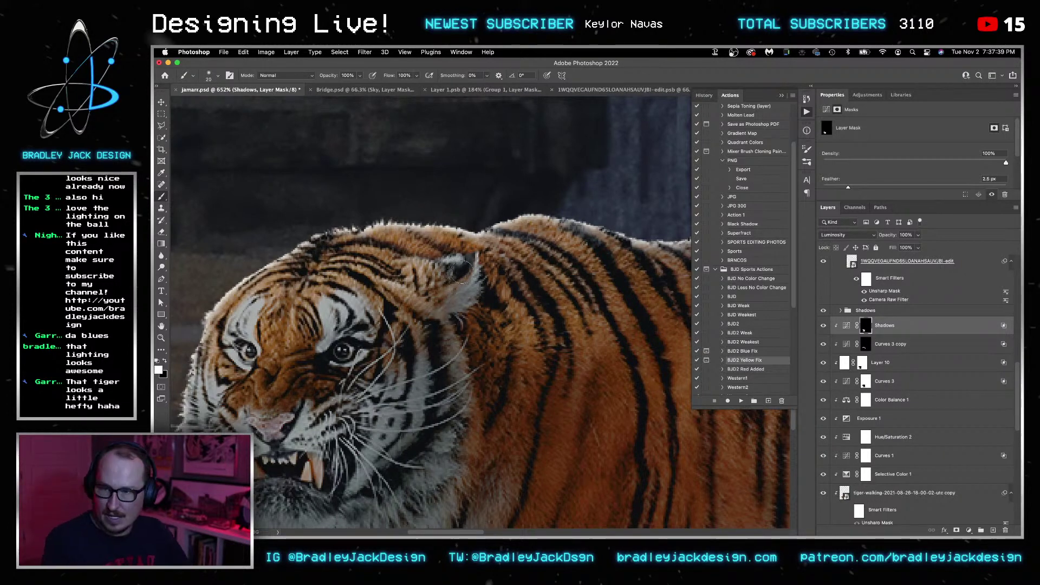
left_click_drag(447, 268, 412, 272)
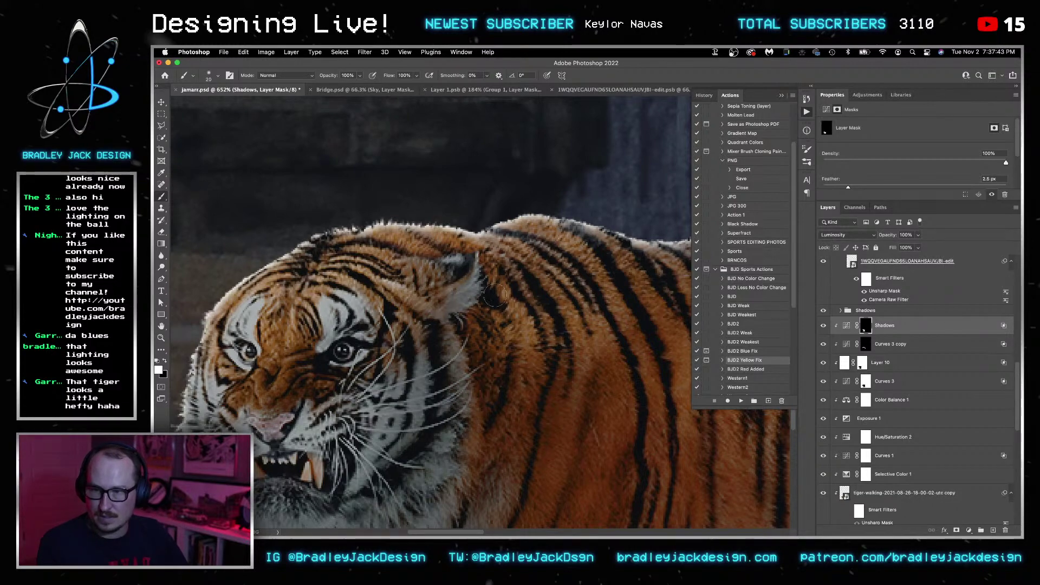
Add a new layer clipped above the tiger's Shadows adjustment and sample orange from the bridge lights as the brush color.
scroll(426, 268, "down", 6)
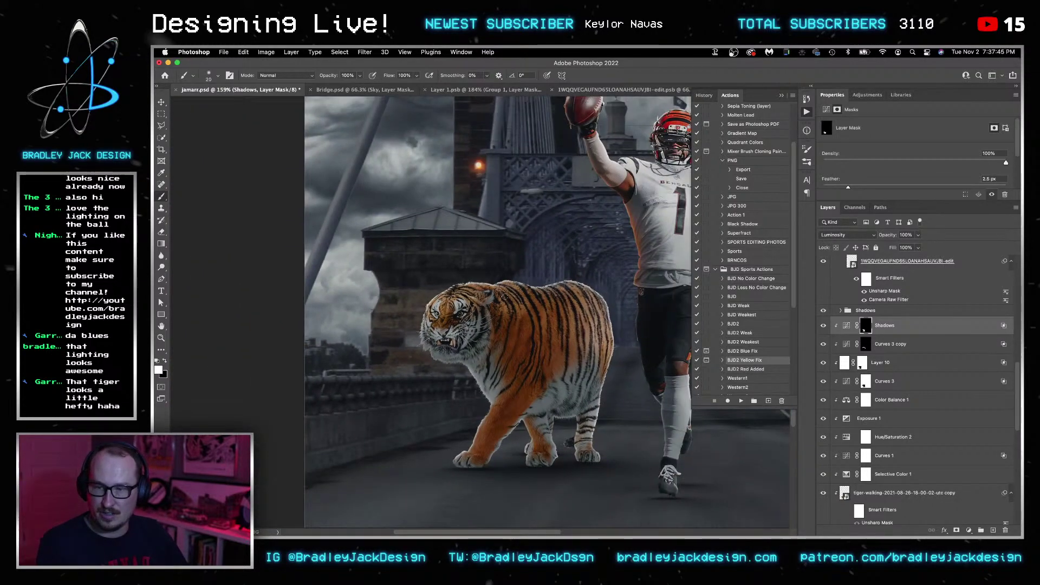
scroll(505, 296, "up", 4)
scroll(520, 306, "down", 3)
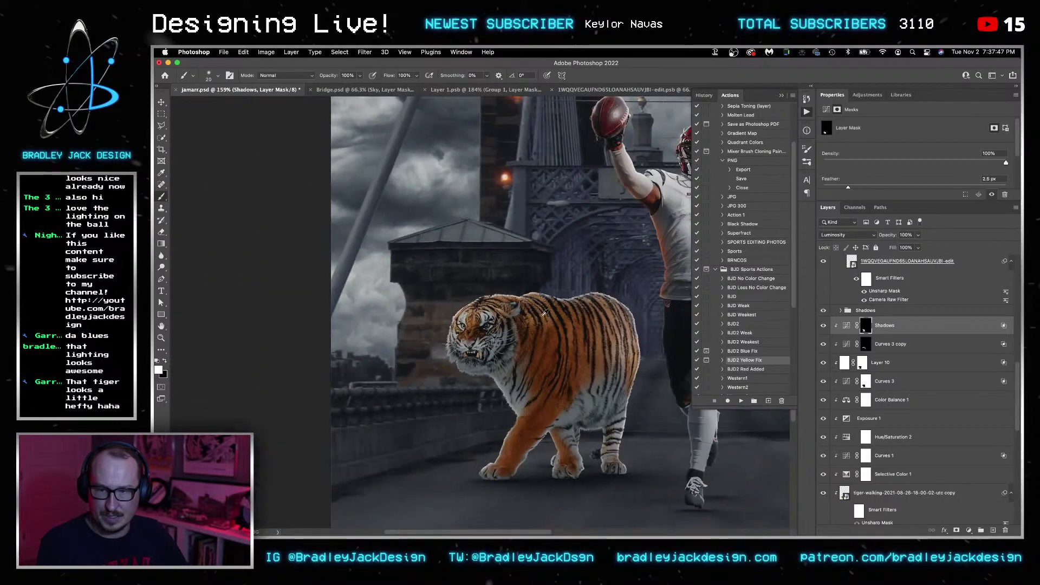
scroll(534, 312, "down", 3)
key("v")
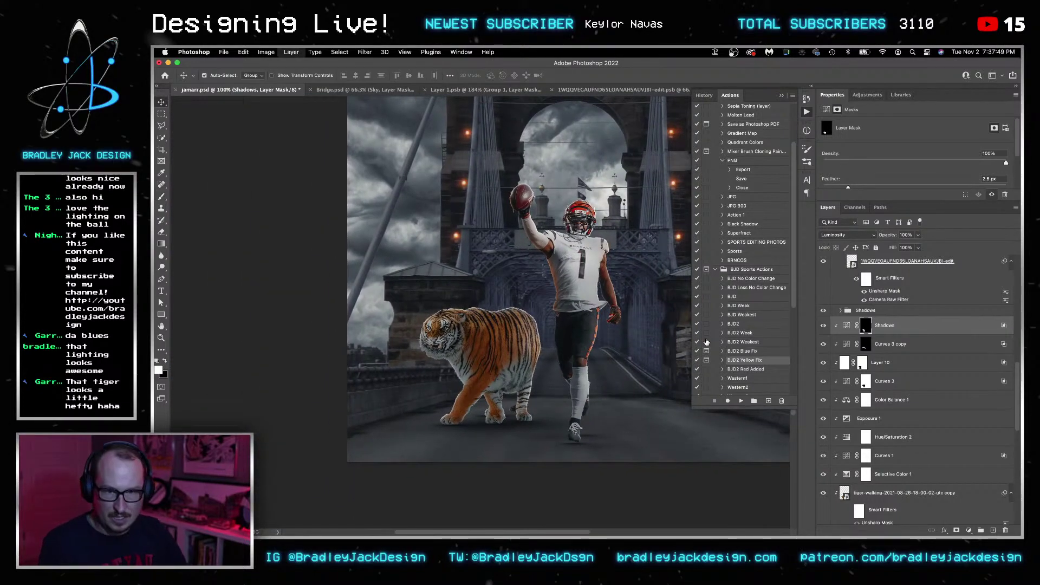
key("super+shift+alt+n")
key("super+minus")
left_click(892, 334, "alt")
left_click(872, 326)
key("b")
mouse_move(570, 229)
left_mouse_down()
mouse_move(542, 225)
mouse_move(549, 234)
left_mouse_up()
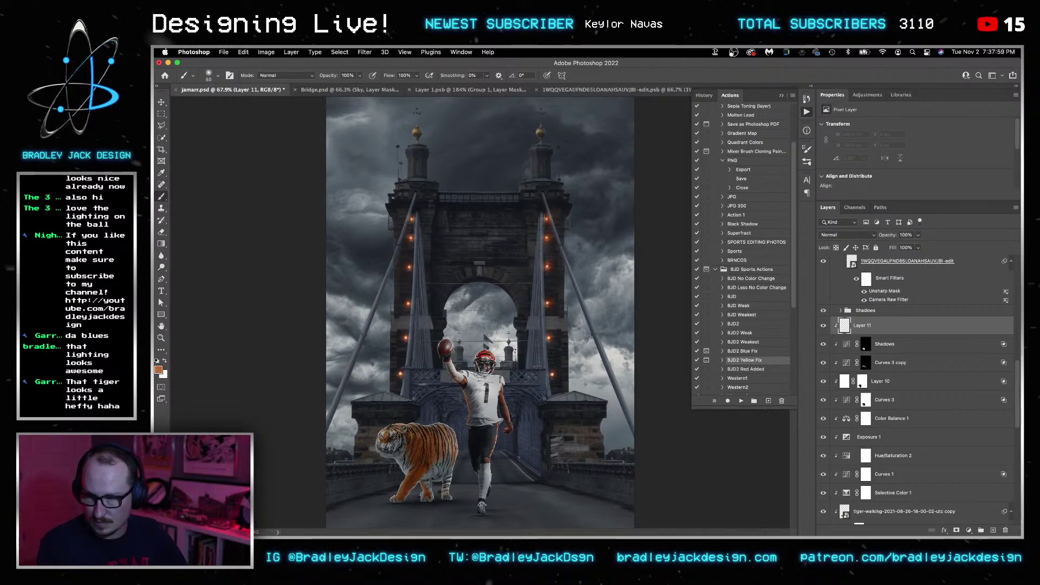
Try painting orange over the tiger's back on Layer 11 with a 250 px brush, using 30% brush and layer opacity.
key("bracketright")
key("bracketright")
key("bracketright")
key("bracketright")
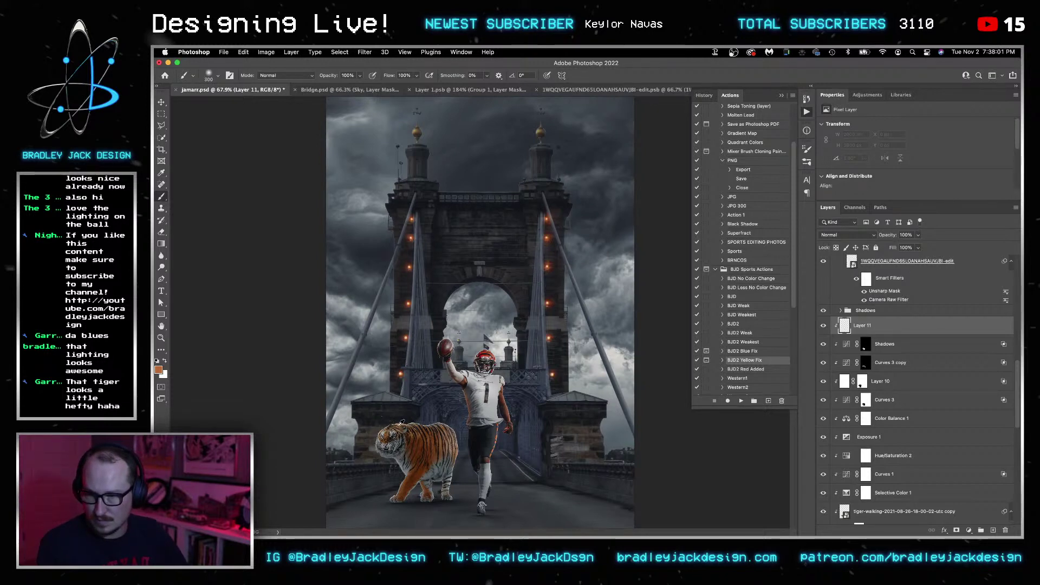
scroll(397, 420, "up", 5)
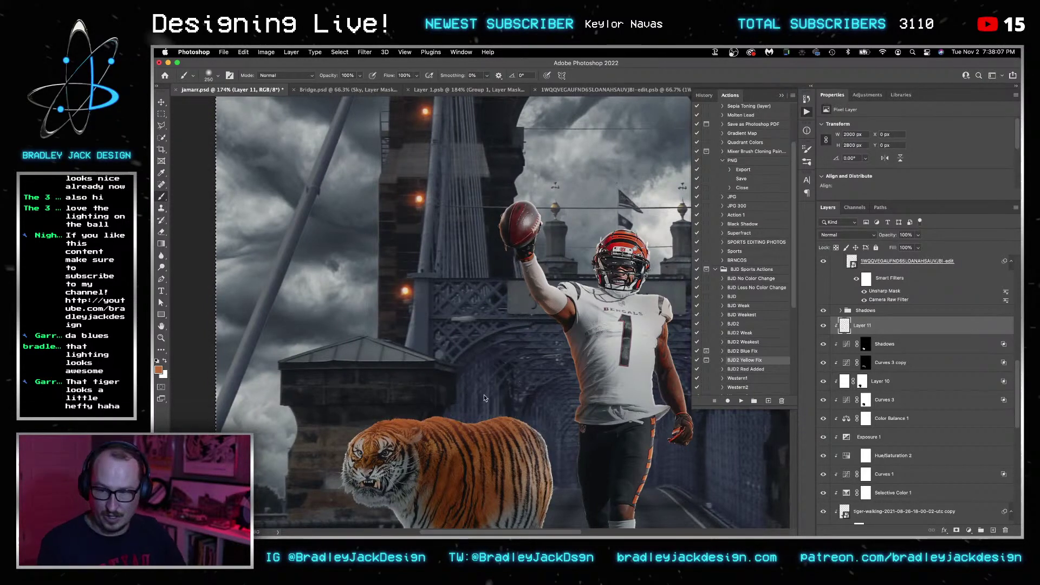
key("3")
key("3")
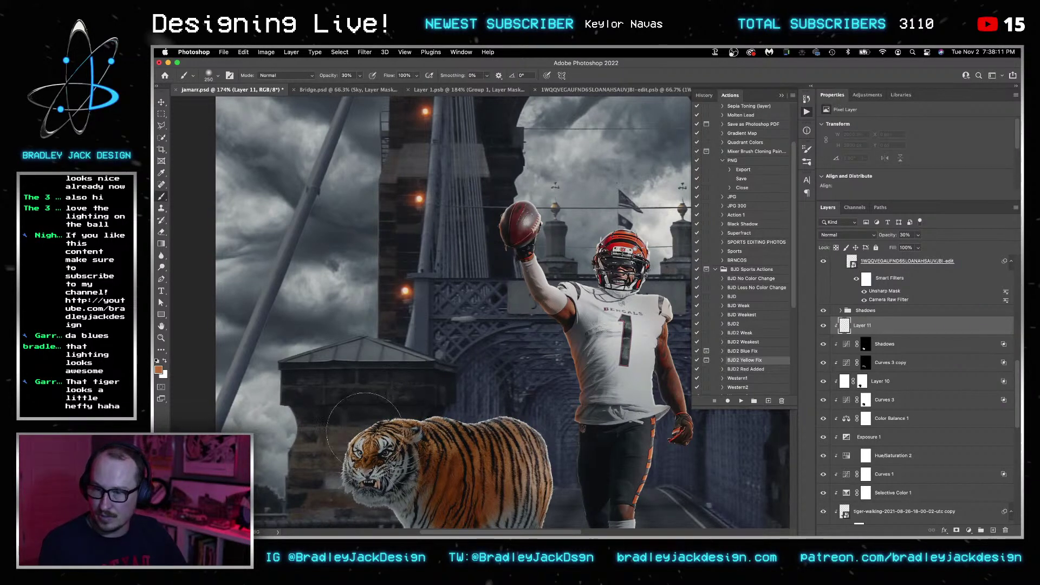
mouse_move(483, 400)
left_mouse_down()
mouse_move(548, 425)
mouse_move(555, 458)
mouse_move(582, 471)
mouse_move(547, 406)
left_mouse_up()
Try adding stronger orange around the tiger's head on Layer 11 with a smaller brush at 60% opacity.
key("bracketleft")
key("6")
key("bracketleft")
key("bracketleft")
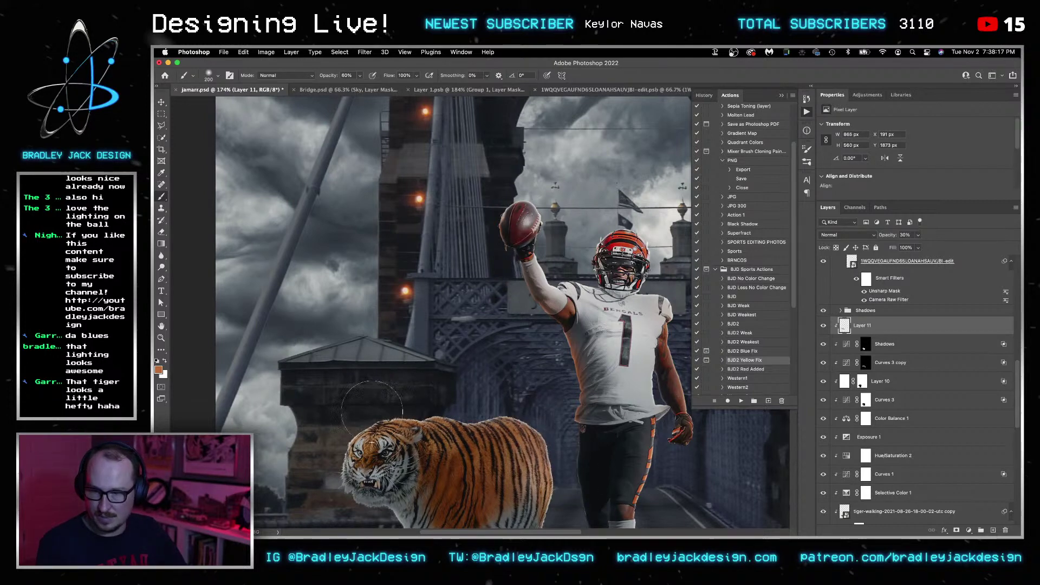
mouse_move(368, 403)
left_mouse_down()
mouse_move(338, 414)
mouse_move(336, 443)
left_mouse_up()
key("v")
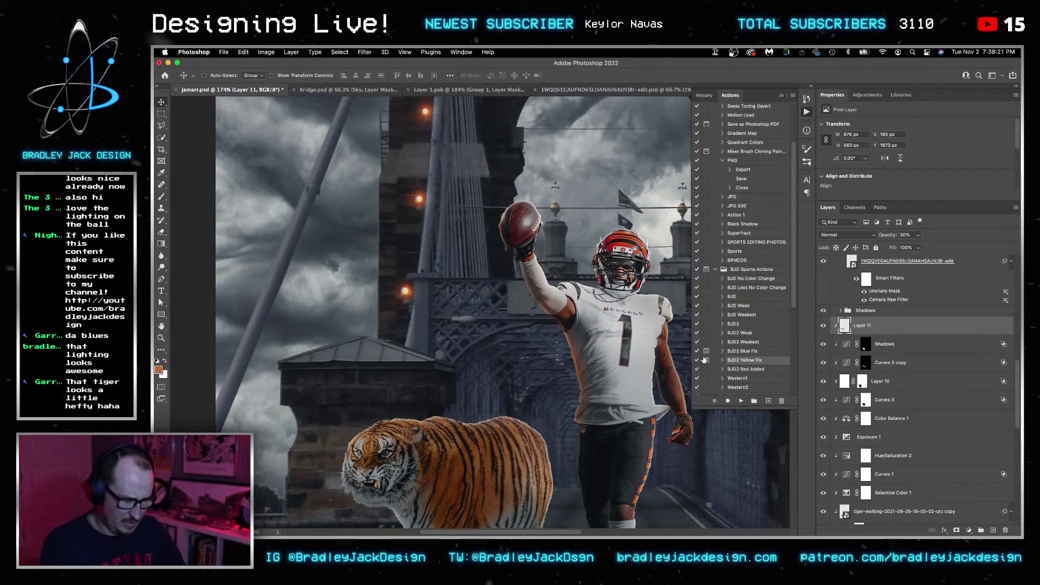
Set Layer 11's opacity to 100% and clear all the orange paint from it.
key("0")
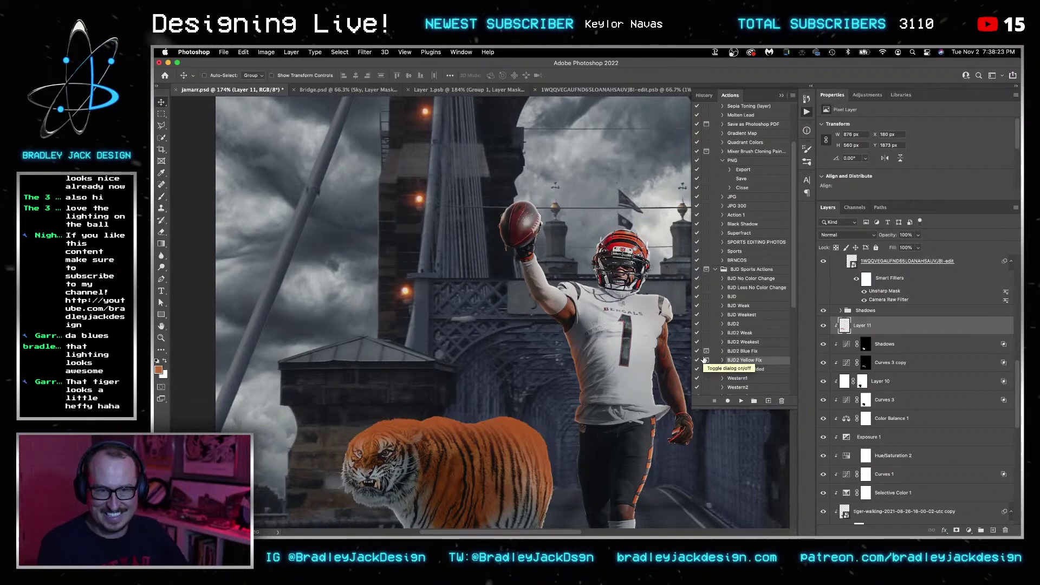
left_click(705, 359)
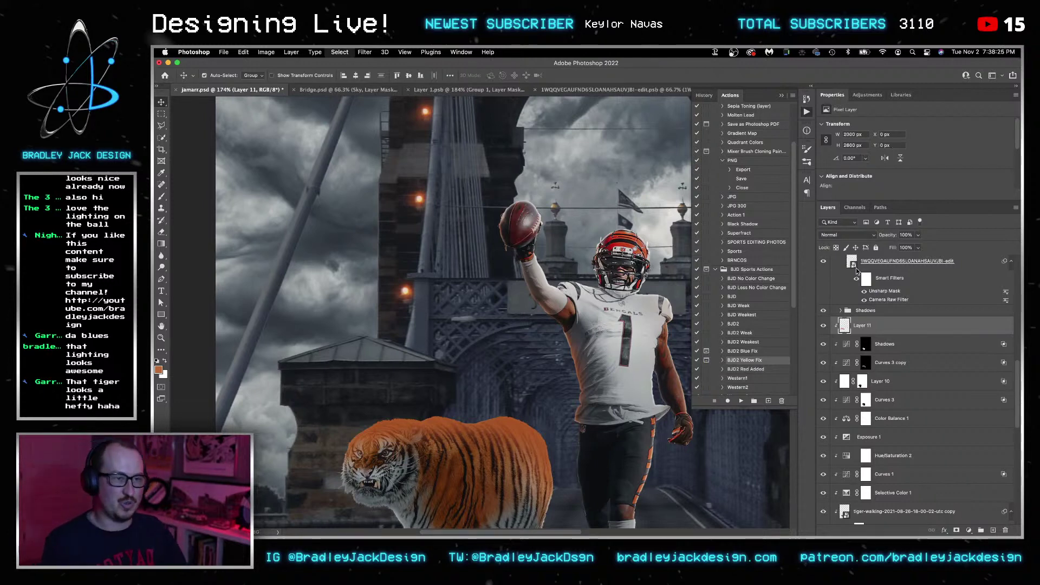
key("super+a")
key("BackSpace")
Paint soft orange at 30% brush opacity along the tiger's back and head on Layer 11, enlarging the brush to 250 px.
key("b")
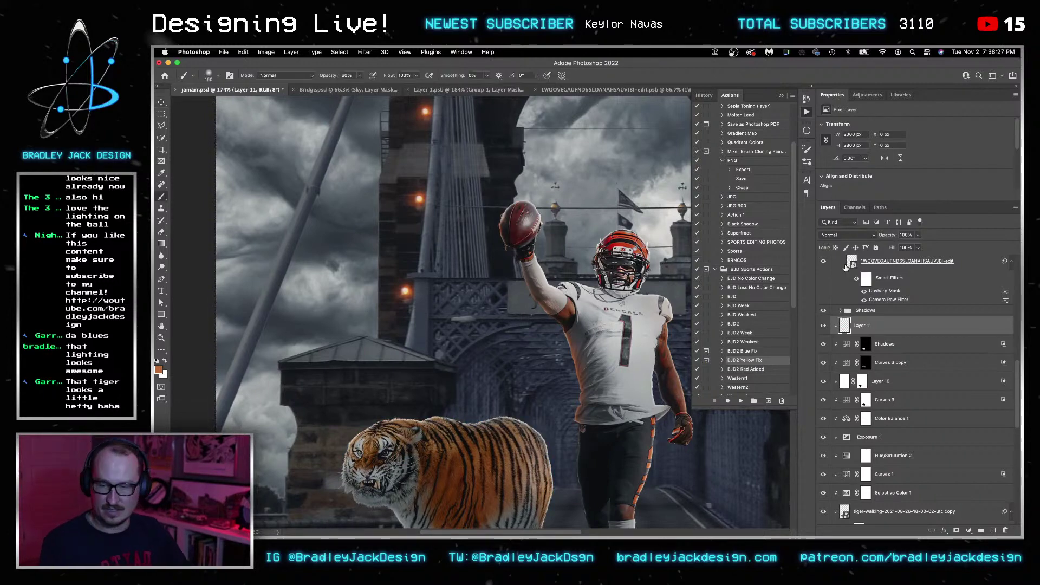
key("bracketright")
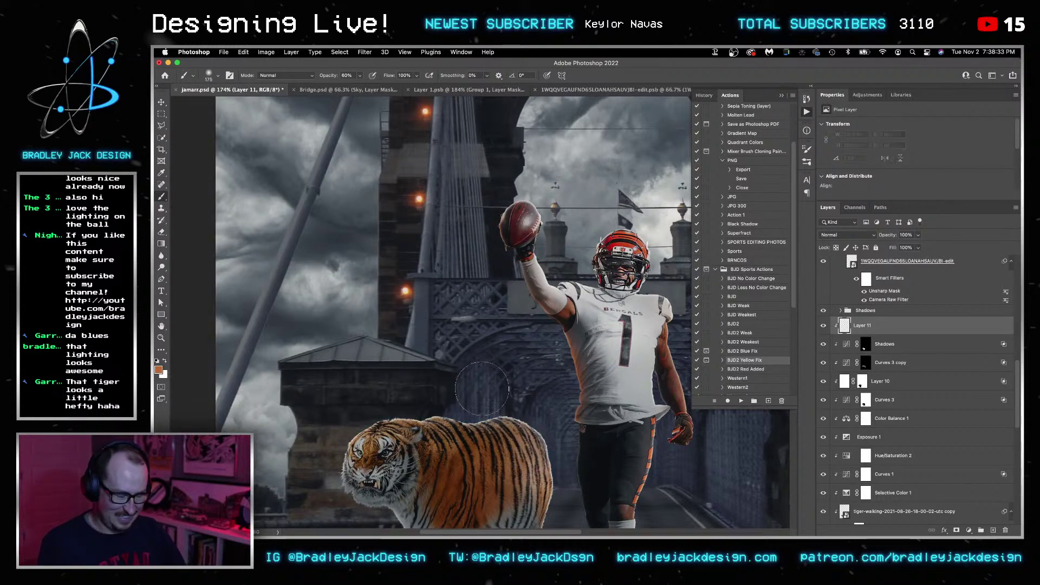
key("3")
left_click_drag(497, 413, 491, 406)
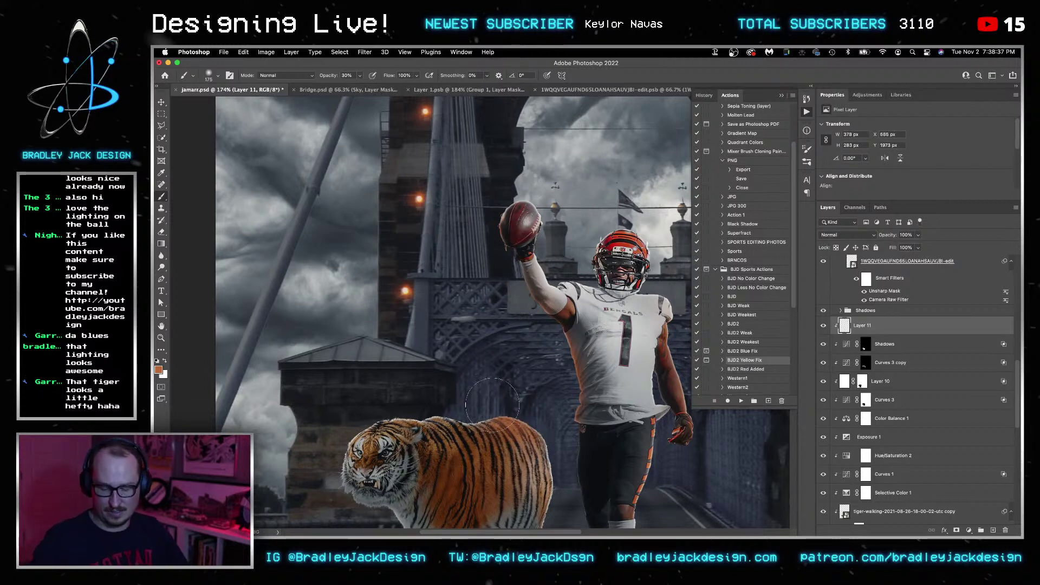
mouse_move(492, 405)
left_mouse_down()
mouse_move(385, 404)
mouse_move(328, 421)
mouse_move(471, 398)
mouse_move(486, 437)
mouse_move(574, 449)
mouse_move(582, 479)
mouse_move(574, 430)
left_mouse_up()
key("bracketright")
key("bracketright")
left_click_drag(379, 404, 346, 417)
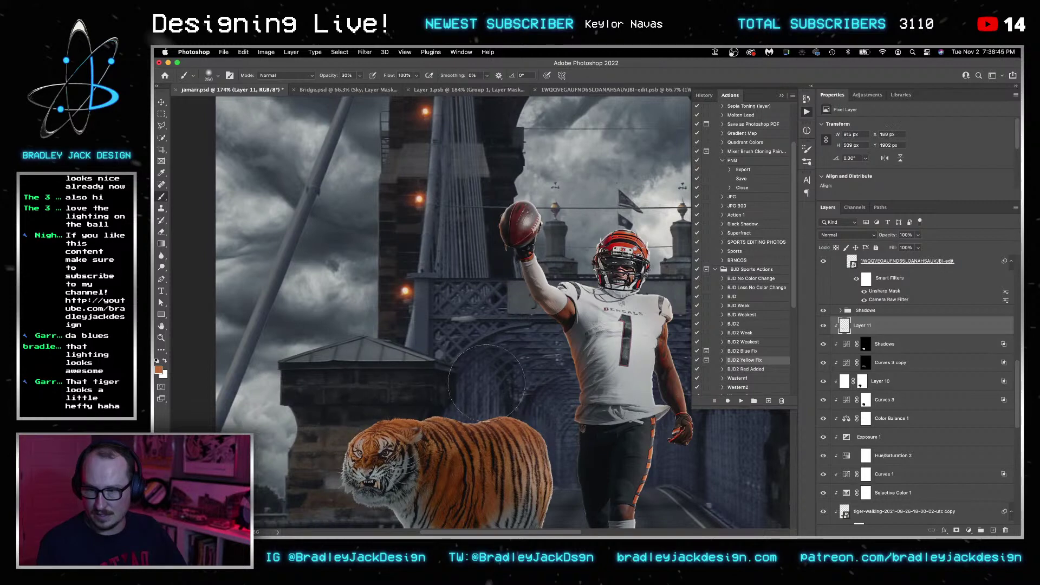
Set Layer 11 to Overlay at 50% opacity and add a clipped duplicate above it in Screen mode at 30%.
key("v")
key("alt+shift+o")
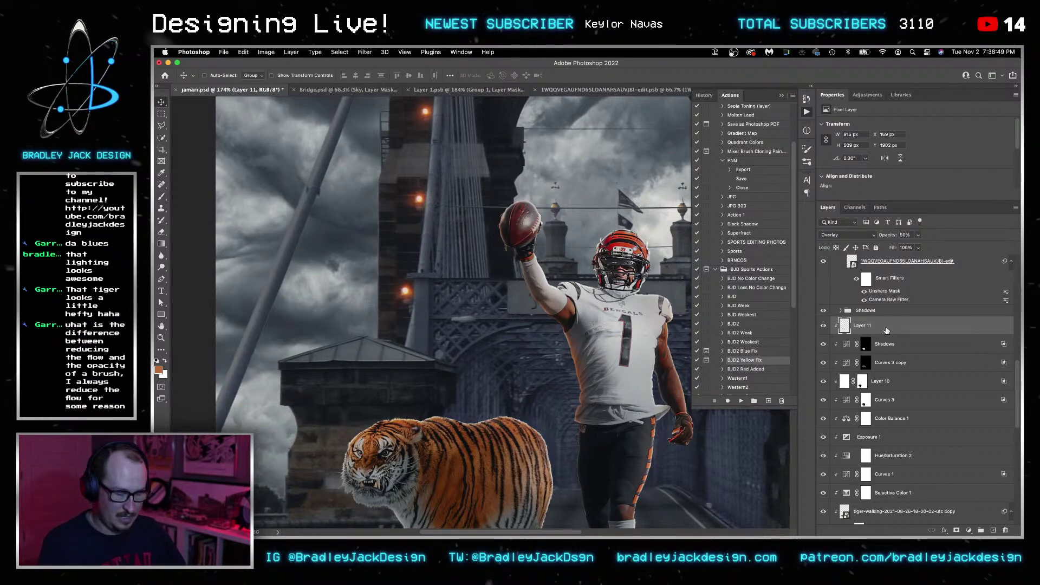
key("super+j")
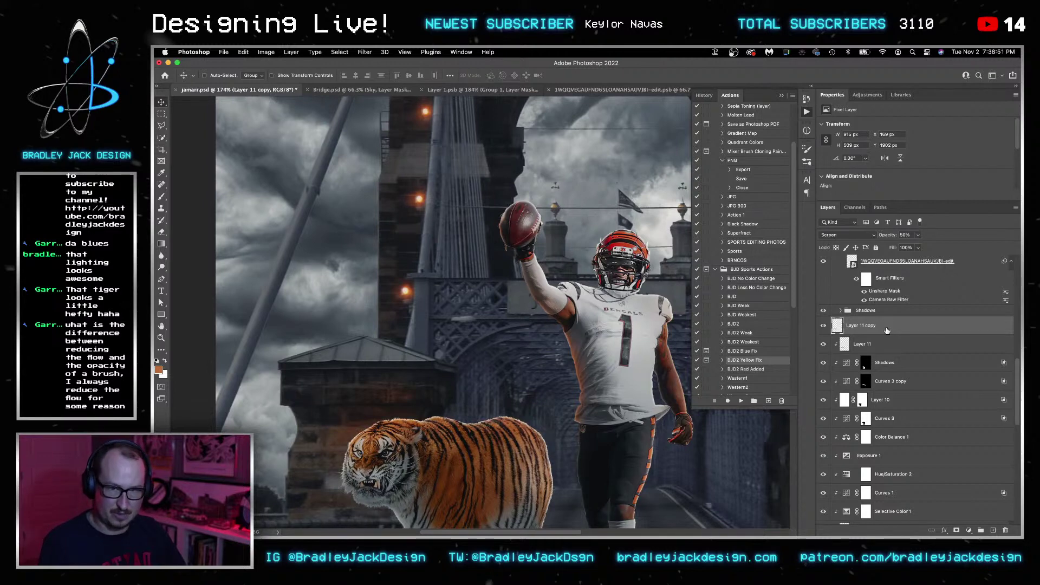
key("3")
left_click(883, 333, "alt")
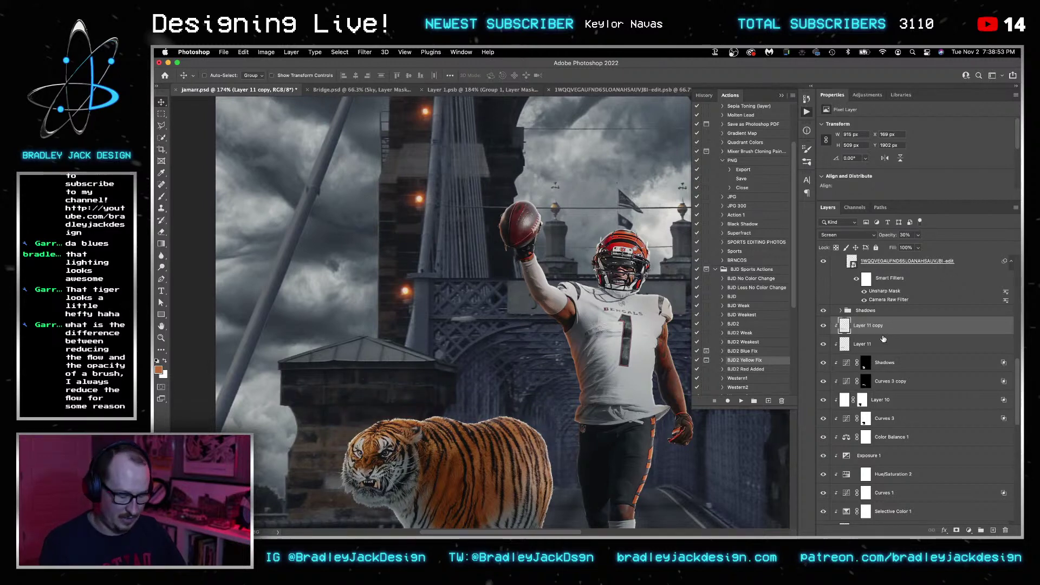
Duplicate the orange light layer again as a clipped Color layer at 50% opacity and place it below Layer 11.
key("super+j")
key("alt+super+g")
key("shift+alt+c")
key("super+bracketleft")
key("super+bracketleft")
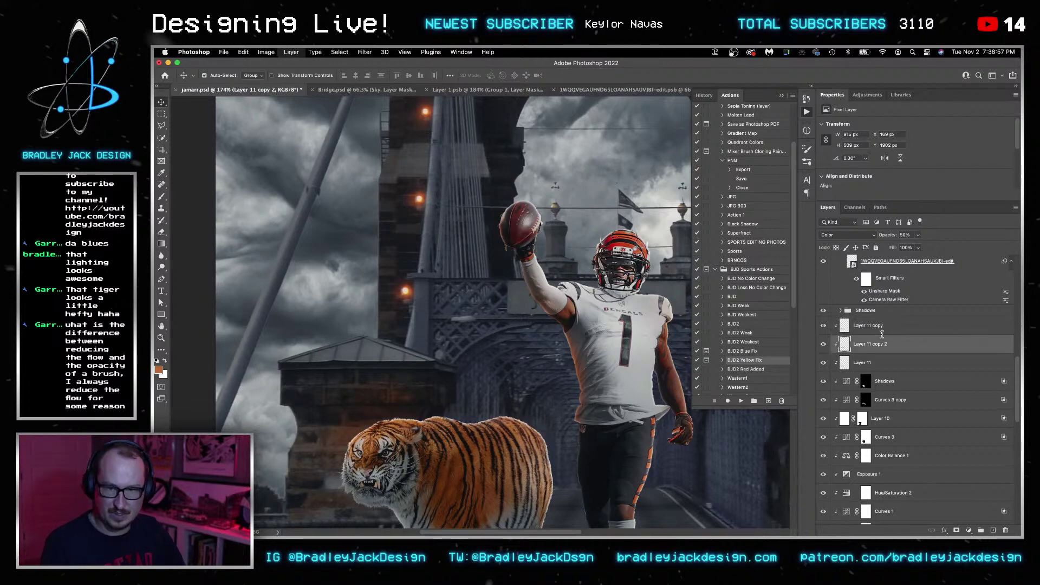
Duplicate the tiger's Shadows adjustment layer and reset the copy's mask to solid black.
key("super+0")
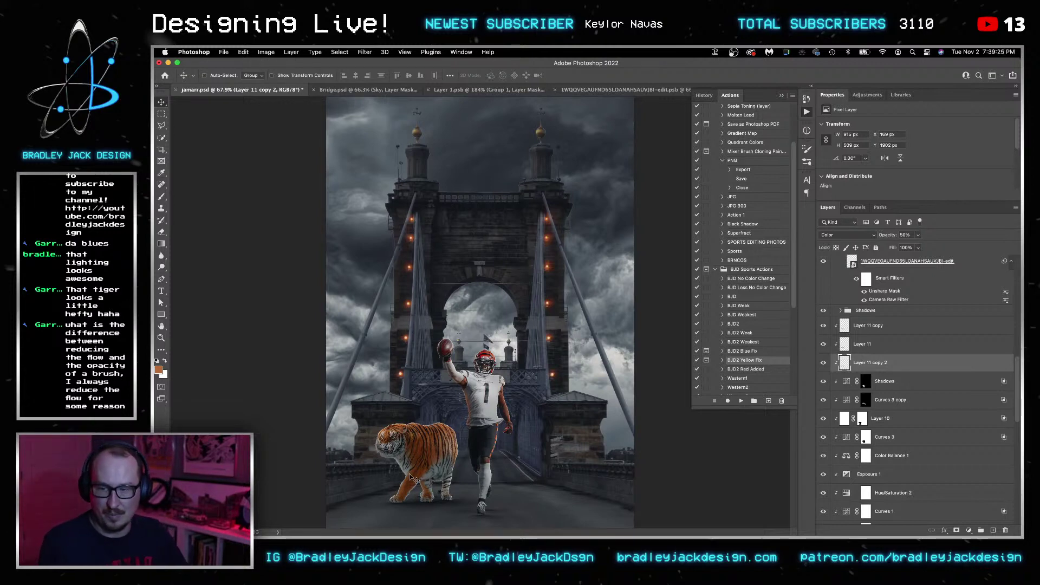
scroll(412, 465, "up", 5)
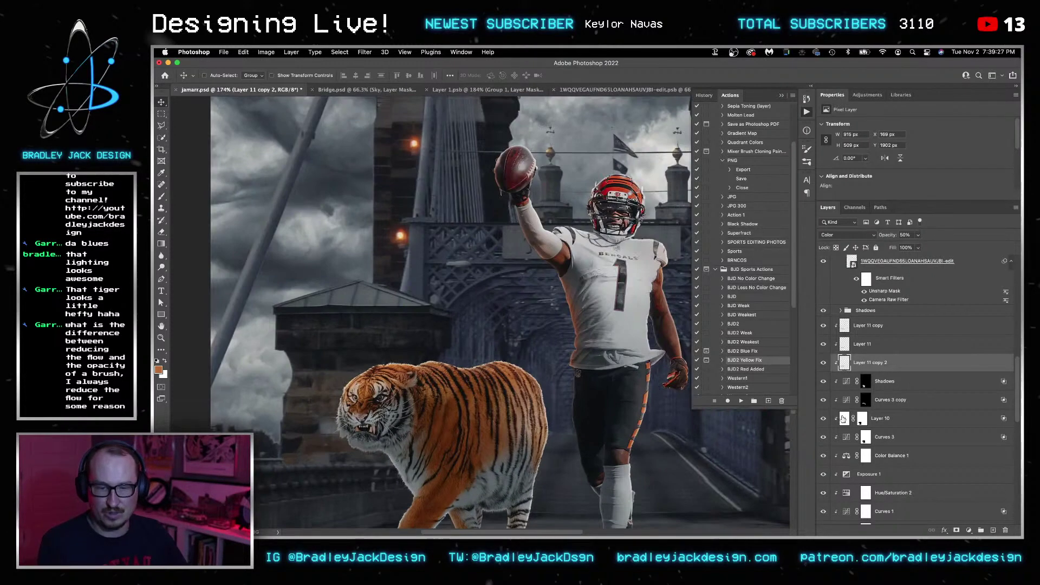
left_click(867, 387)
key("b")
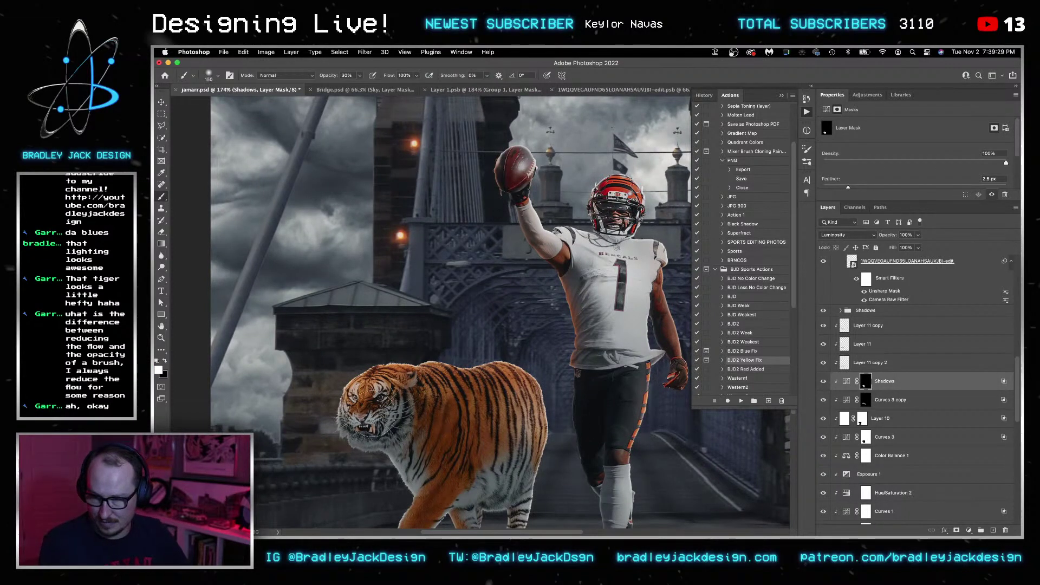
key("x")
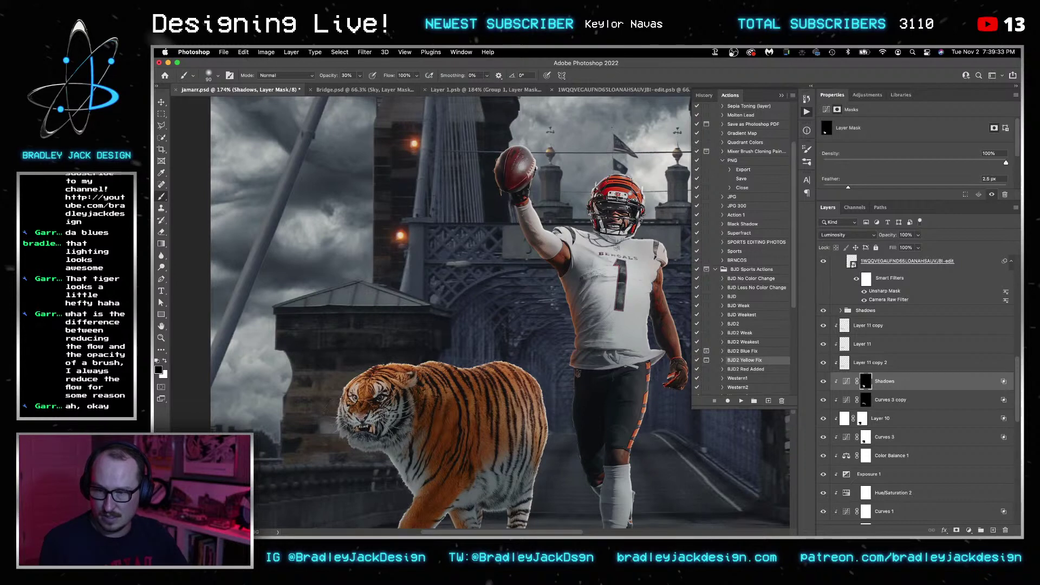
key("ctrl+j")
key("v")
left_click(865, 384)
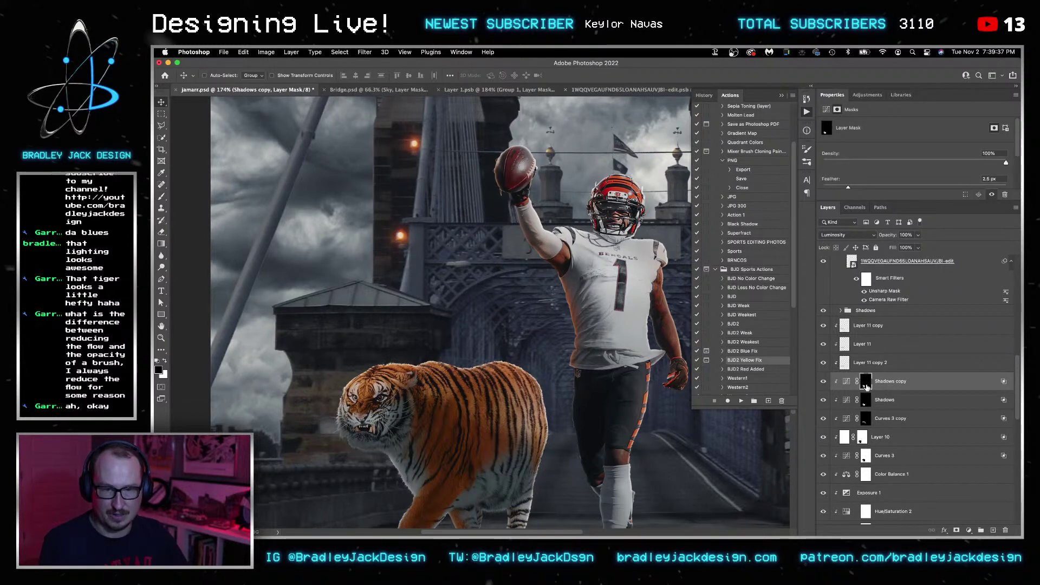
key("ctrl+i")
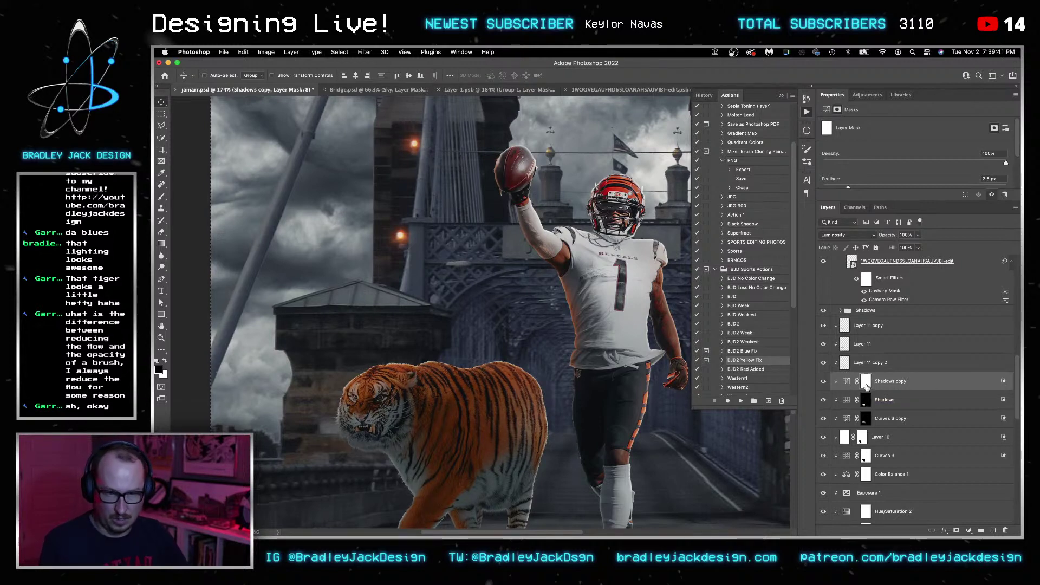
key("ctrl+i")
Paint white at 30% brush opacity on the Shadows copy mask to darken the tiger's underside and legs.
key("b")
scroll(537, 370, "down", 4)
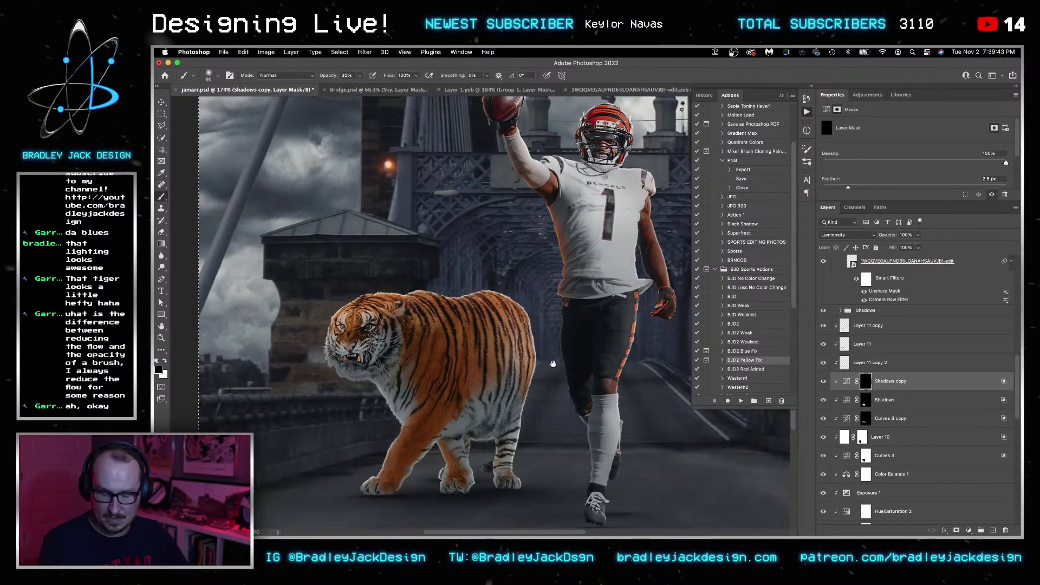
key("bracketleft")
key("x")
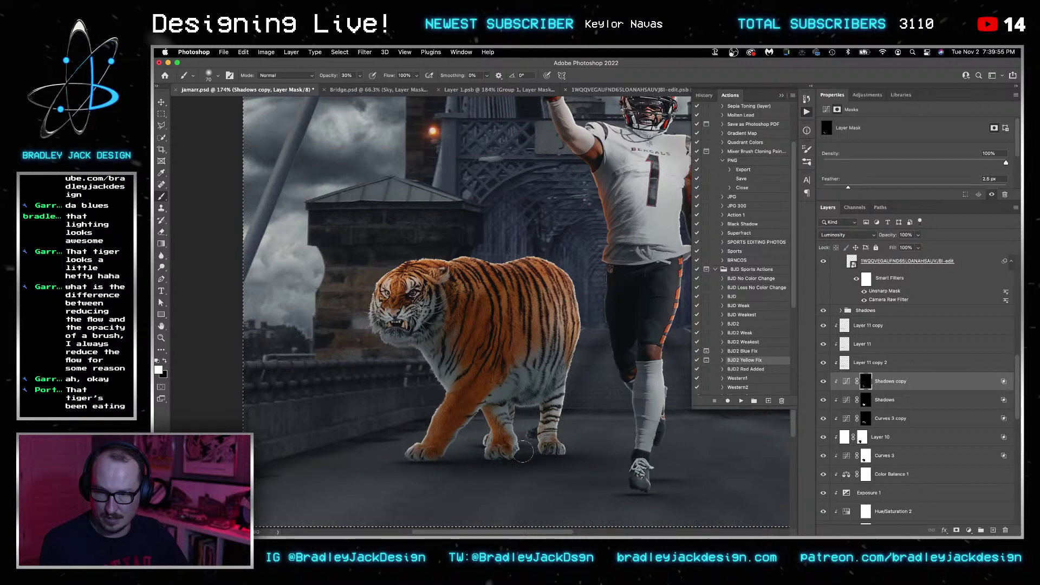
Set the exposure of the tiger's Exposure 1 adjustment layer to -1.5.
scroll(880, 454, "down", 2)
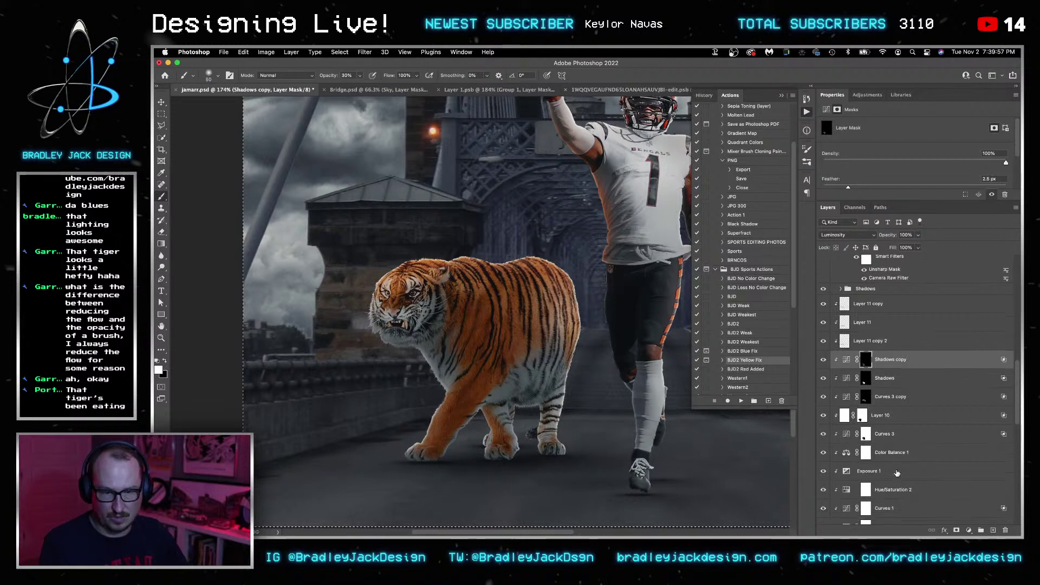
left_click(893, 475)
left_click(997, 144)
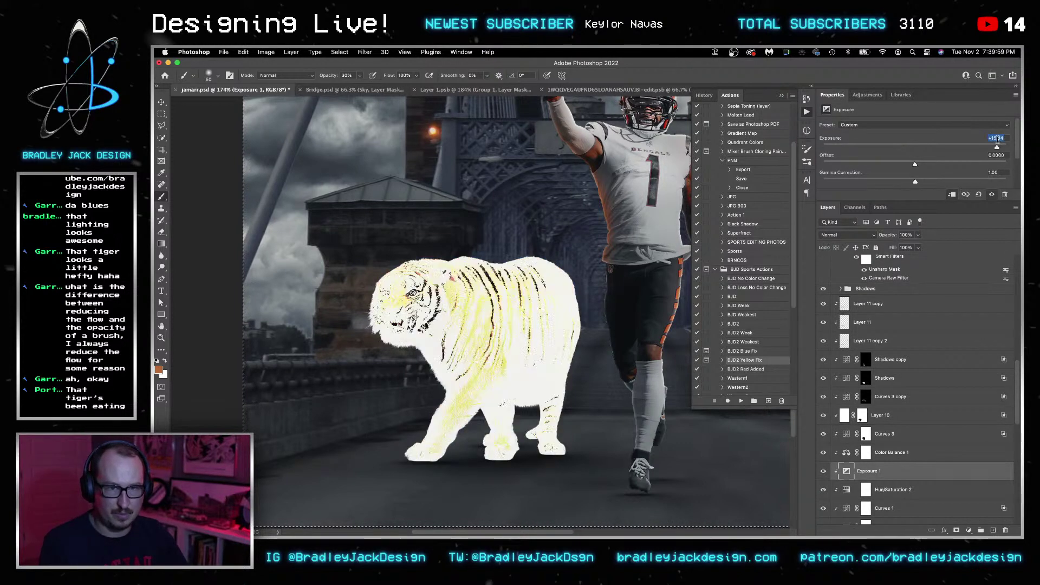
type("-1.5")
key("Return")
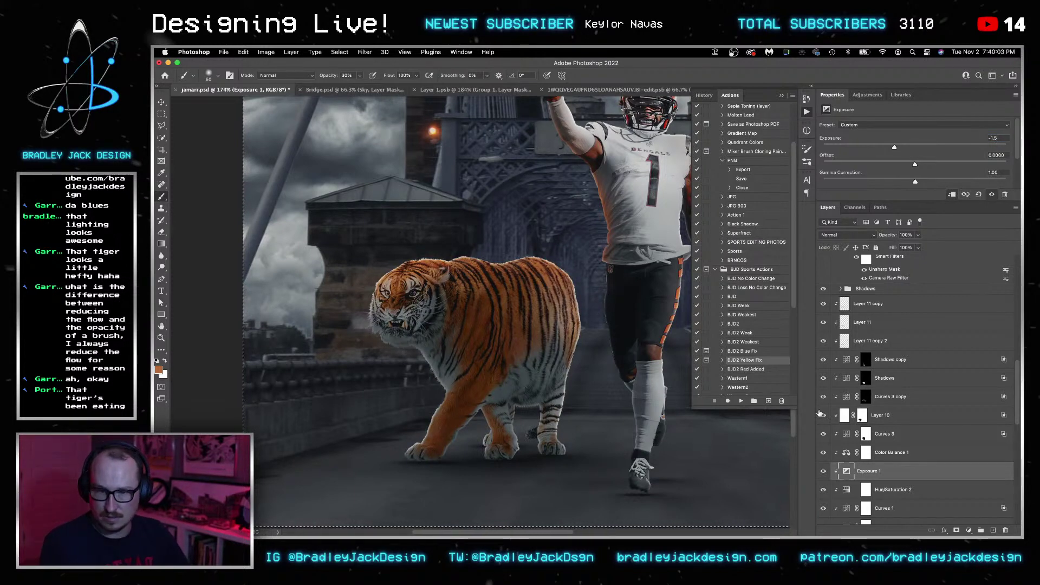
Paint black at full brush opacity on the tiger's Shadows mask over the flank with an enlarged brush, and save the document.
left_click(878, 363)
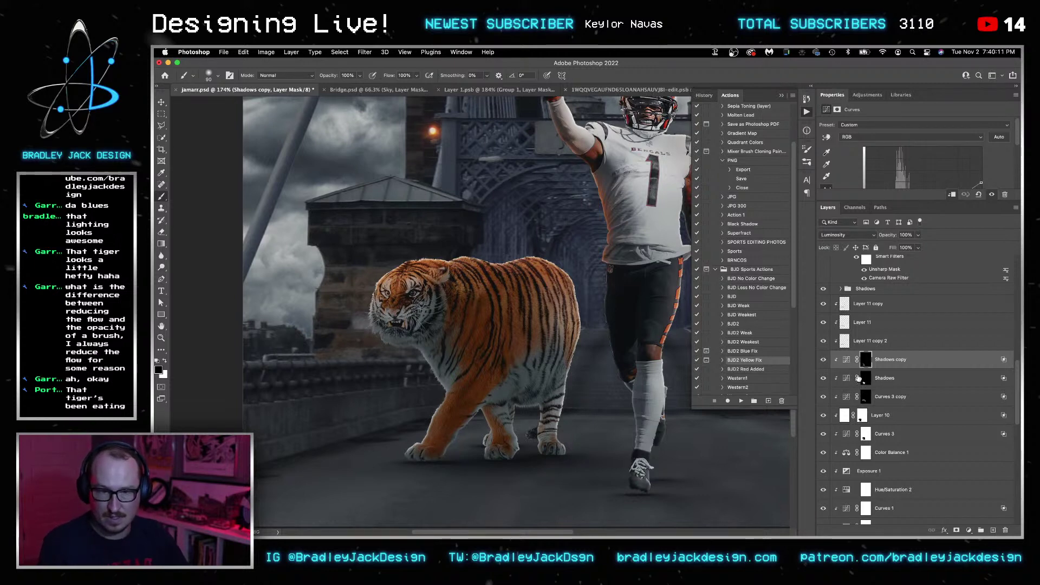
left_click(855, 376)
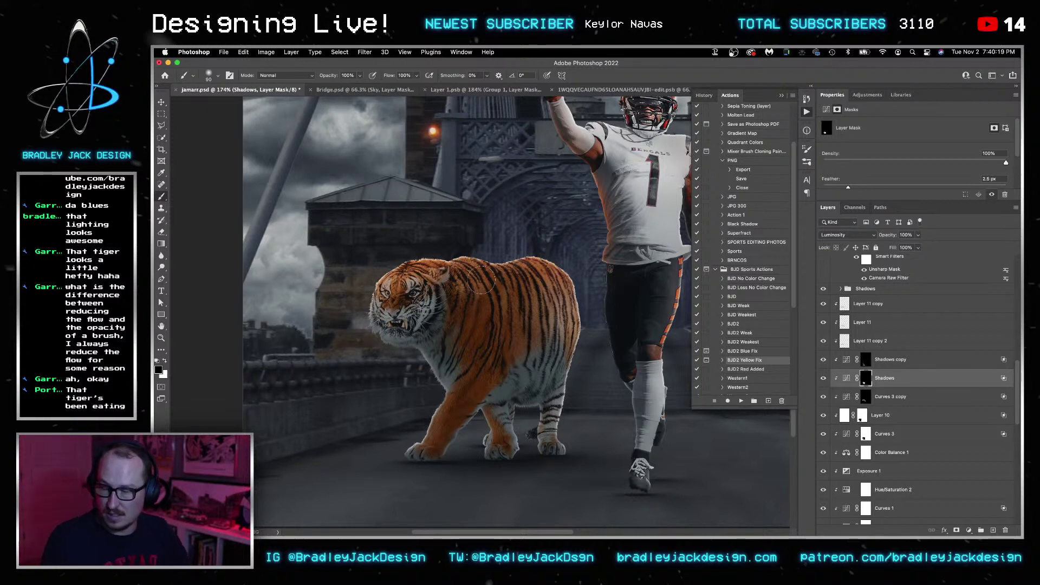
key("bracketright")
key("bracketright")
key("bracketright")
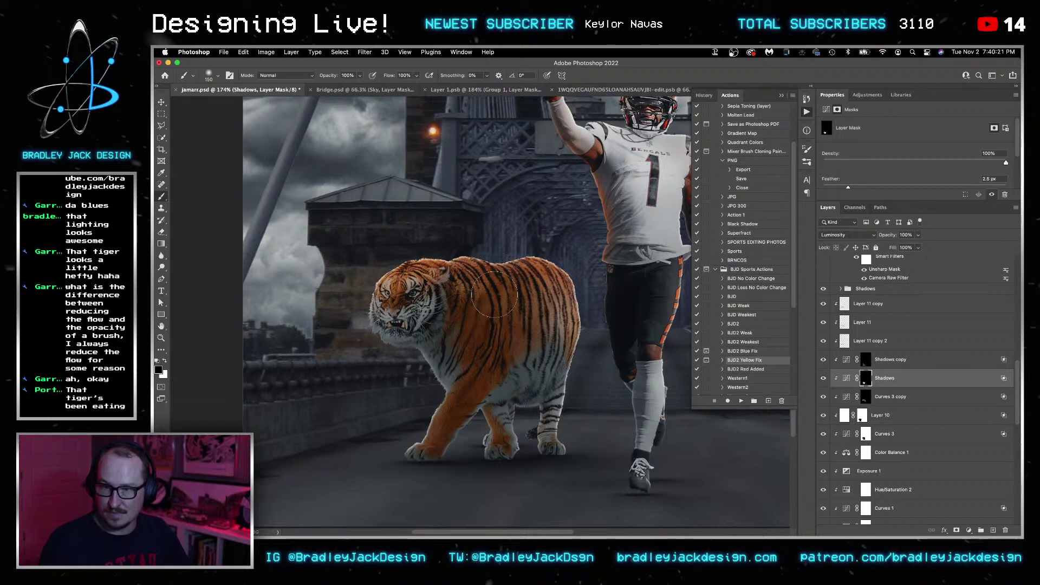
left_click_drag(528, 328, 574, 368)
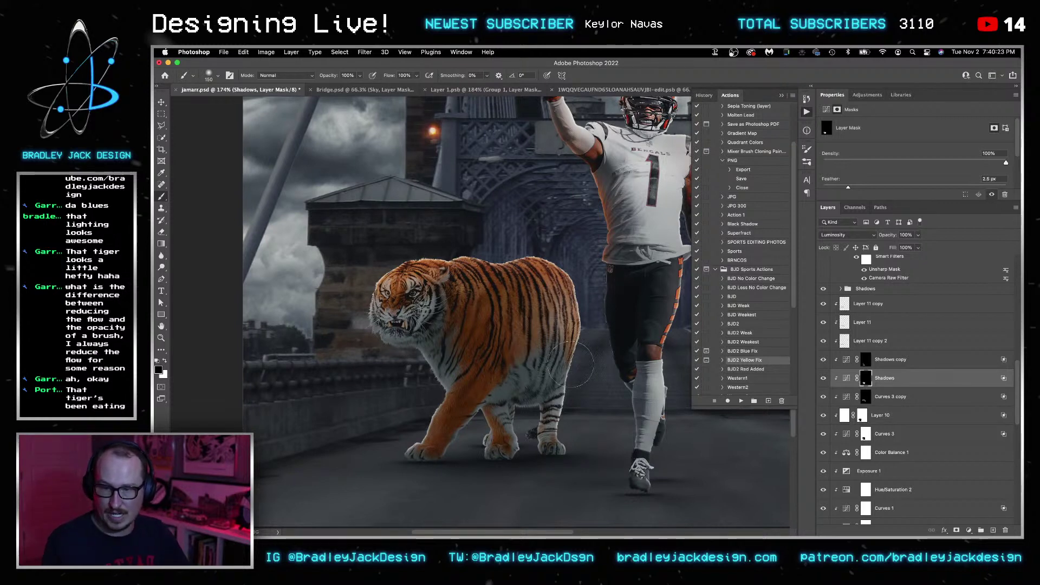
key("super+s")
scroll(573, 352, "down", 1)
key("super+0")
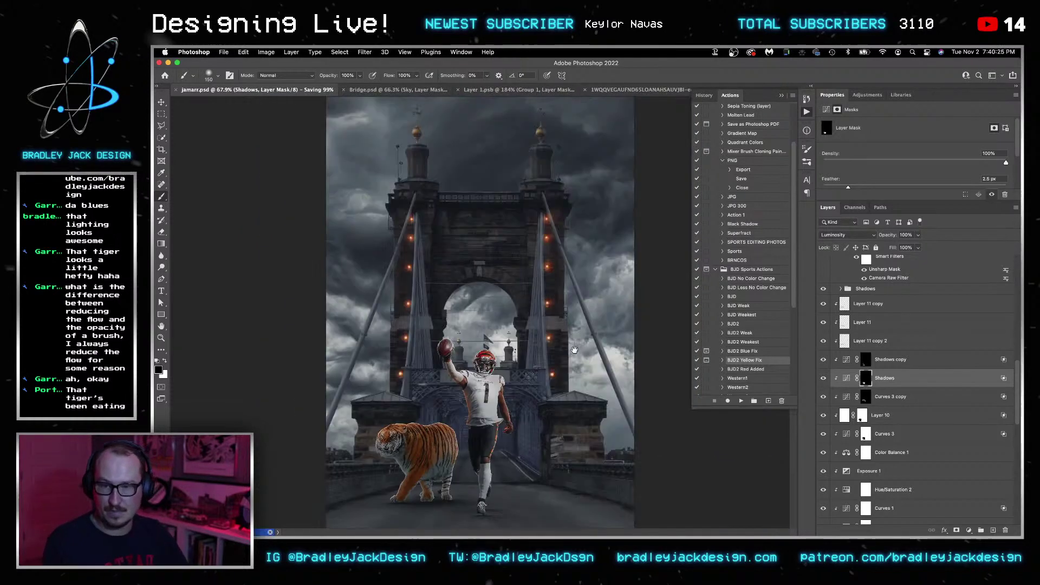
Add a layer mask to Layer 11 copy 2 and paint black on it to remove orange light from the tiger's face.
key("v")
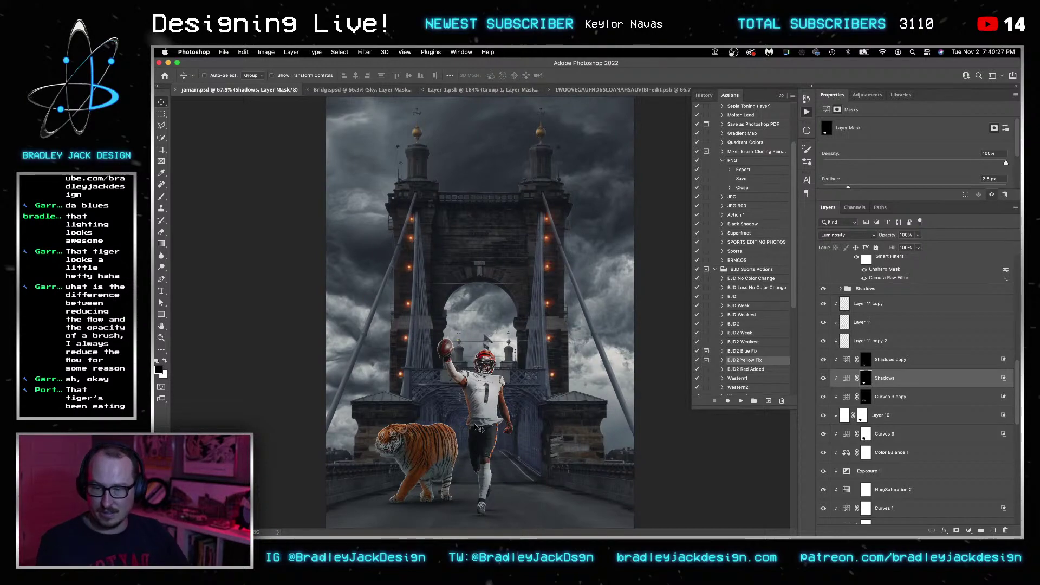
key("z")
left_click_drag(375, 442, 489, 316)
key("v")
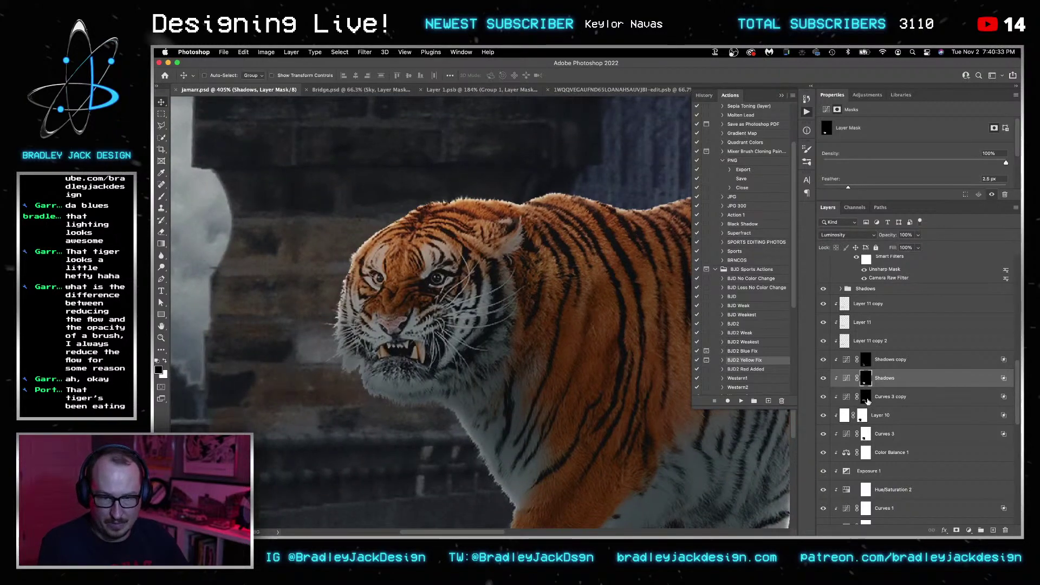
left_click(866, 399)
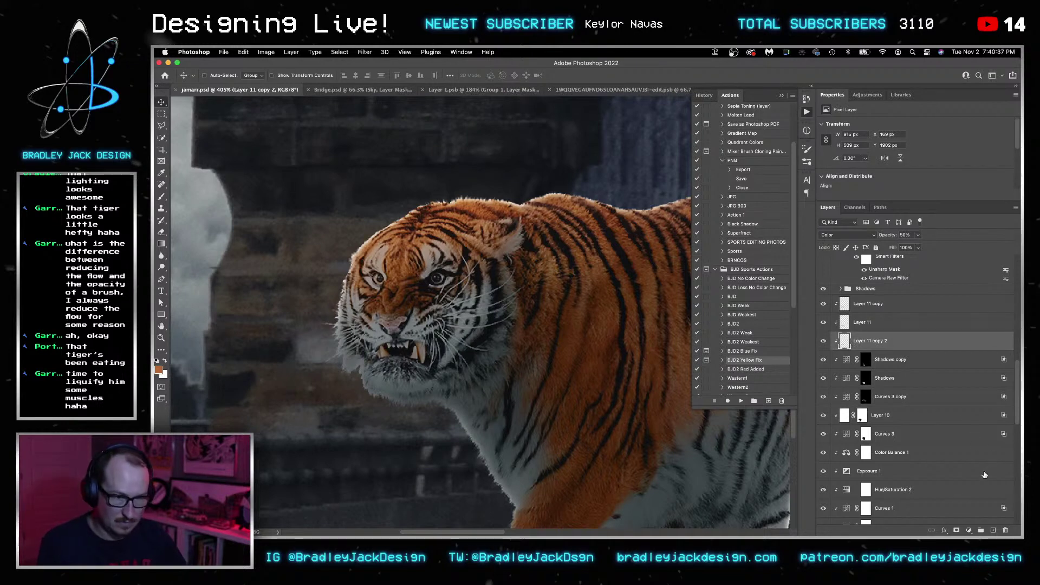
left_click(956, 530)
key("b")
key("d")
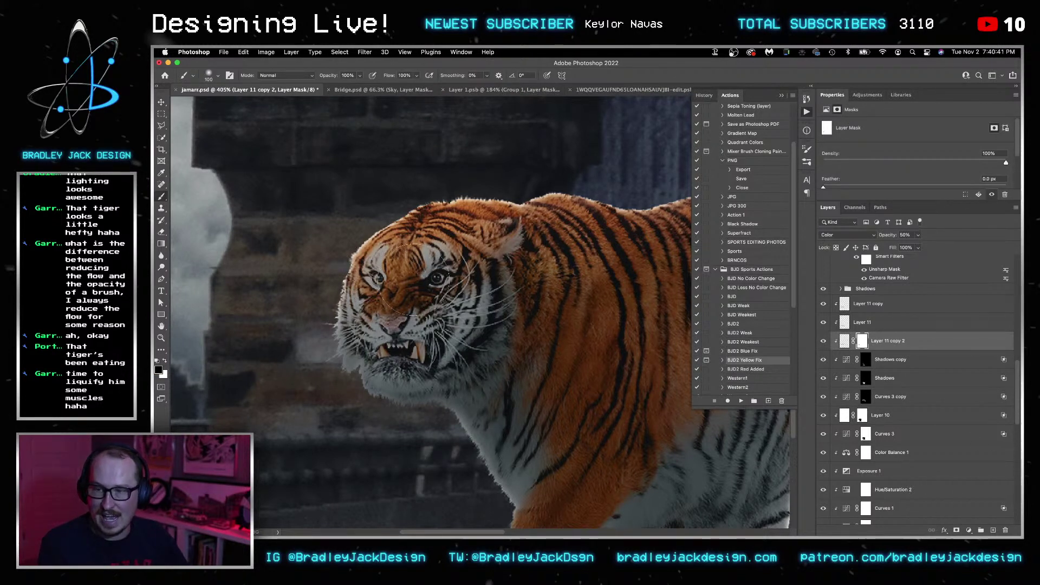
Copy the Layer 11 copy 2 mask onto Layer 11 and Layer 11 copy.
left_click_drag(869, 345, 862, 304)
left_click(845, 340)
left_click(560, 328, "alt")
scroll(560, 328, "down", 5)
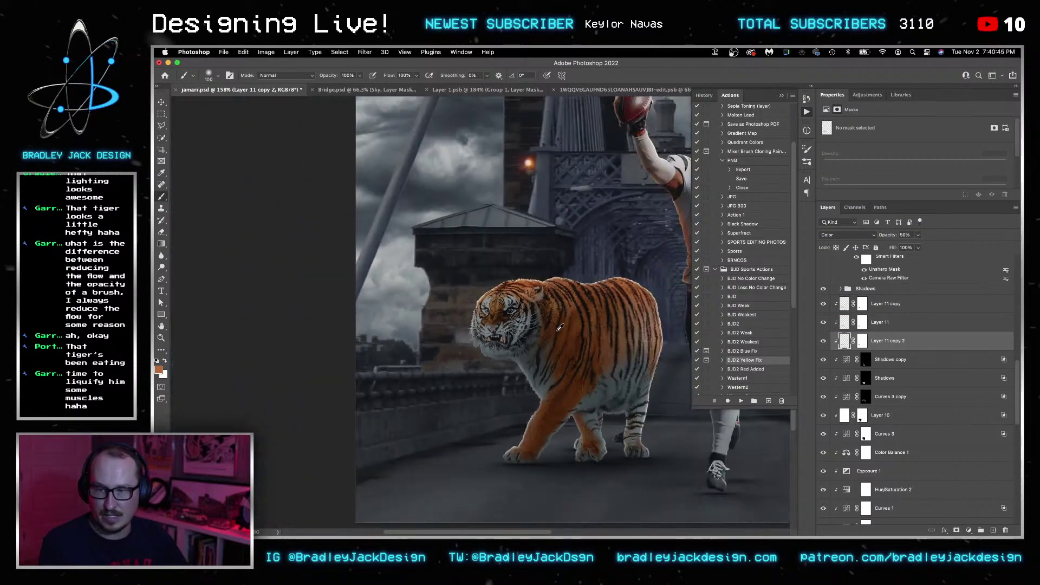
left_click_drag(571, 351, 528, 330)
scroll(451, 311, "up", 5)
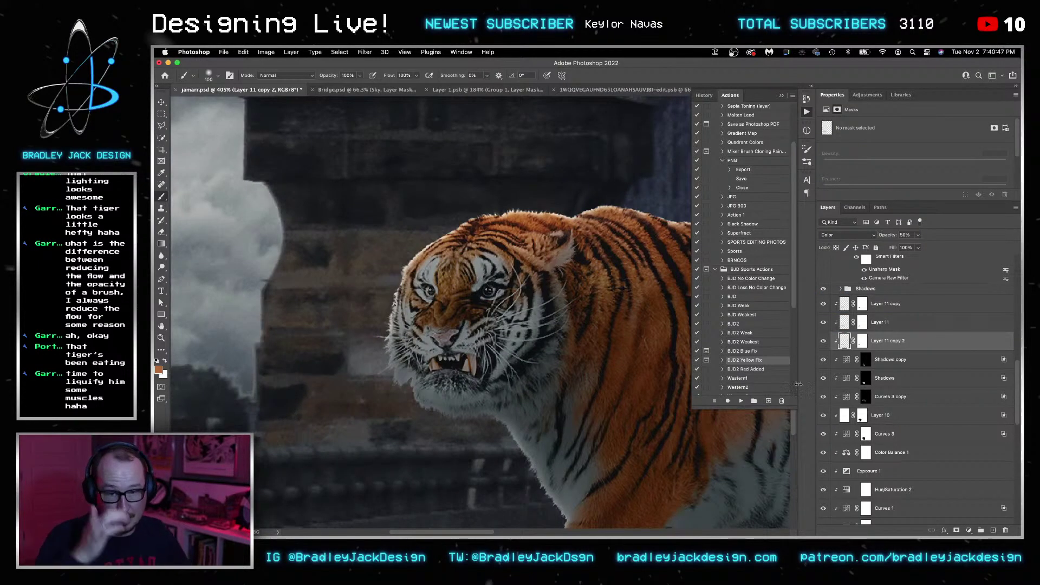
Add a layer mask to Exposure 1 and paint black over the tiger's eyes with a 20 px brush.
left_click(866, 470)
left_click(957, 530)
key("bracketleft")
key("bracketleft")
key("bracketleft")
key("bracketleft")
key("bracketleft")
key("bracketleft")
key("bracketleft")
key("bracketleft")
key("bracketleft")
key("bracketleft")
key("bracketleft")
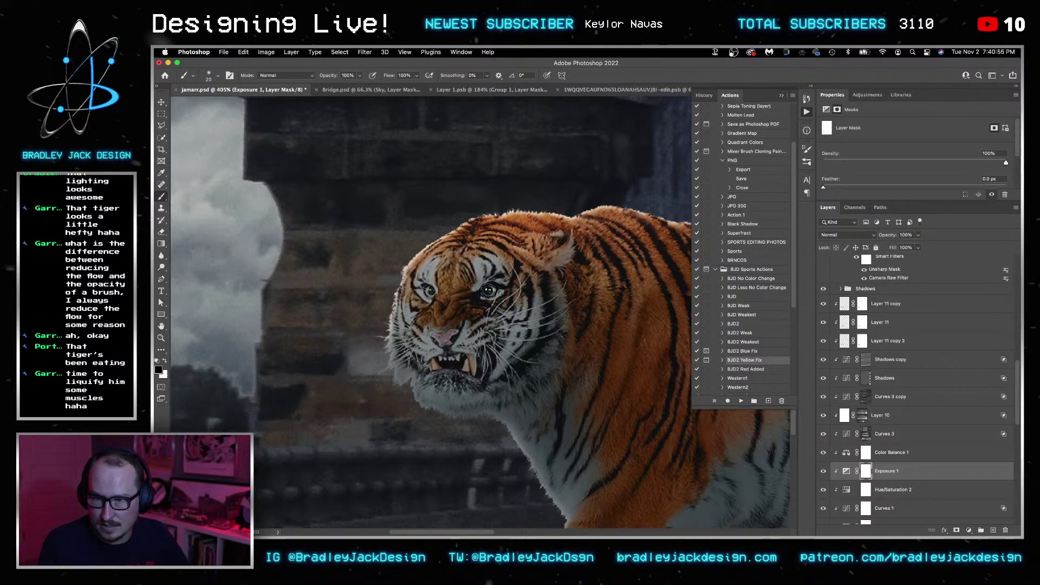
scroll(429, 292, "down", 6)
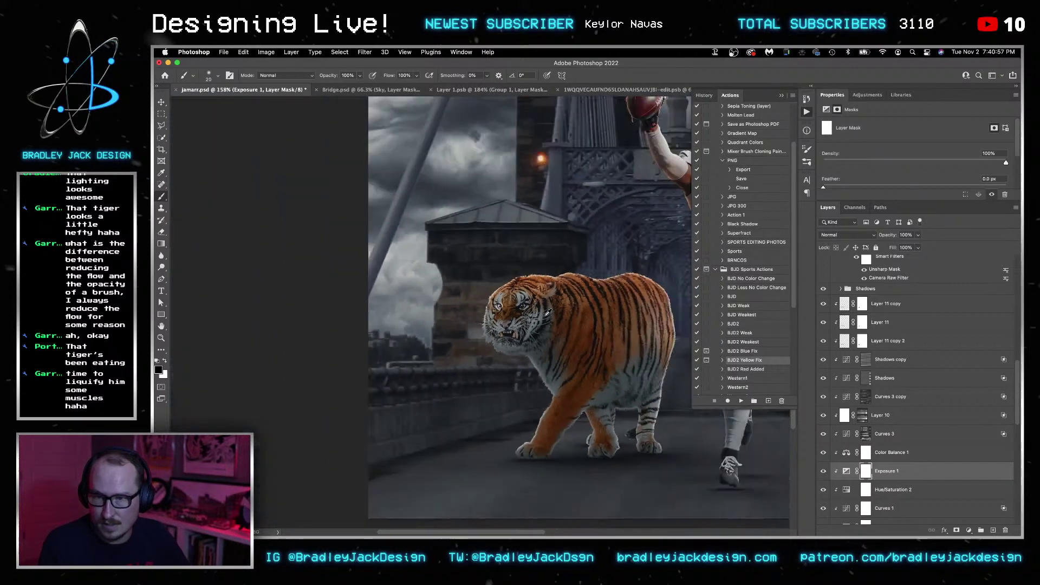
left_click_drag(576, 330, 477, 347)
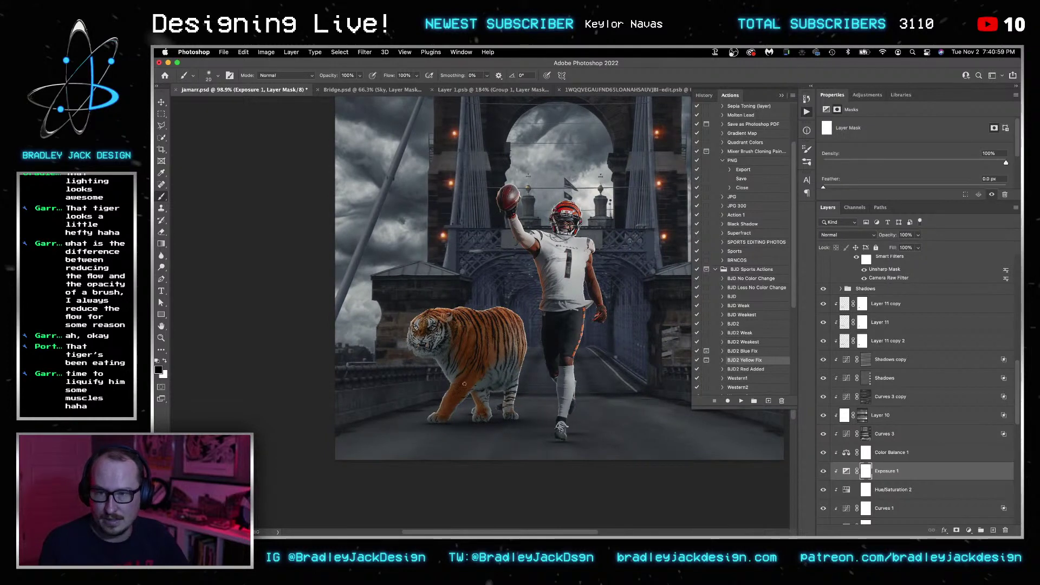
key("v")
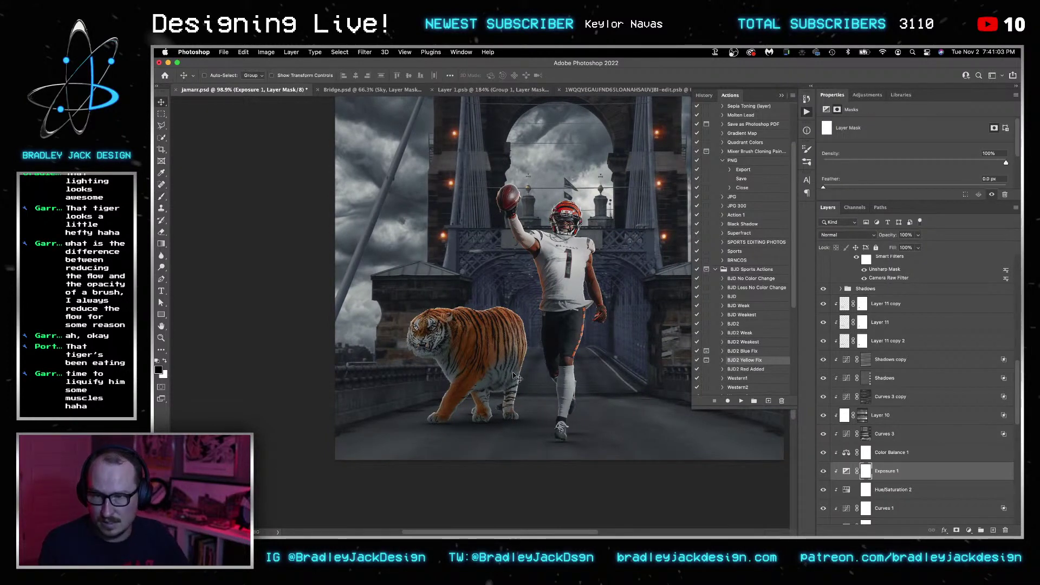
Duplicate the Shadows copy layer, clip it, delete its mask, and lower the curve's highlight endpoint to darken the tiger.
left_click(891, 359)
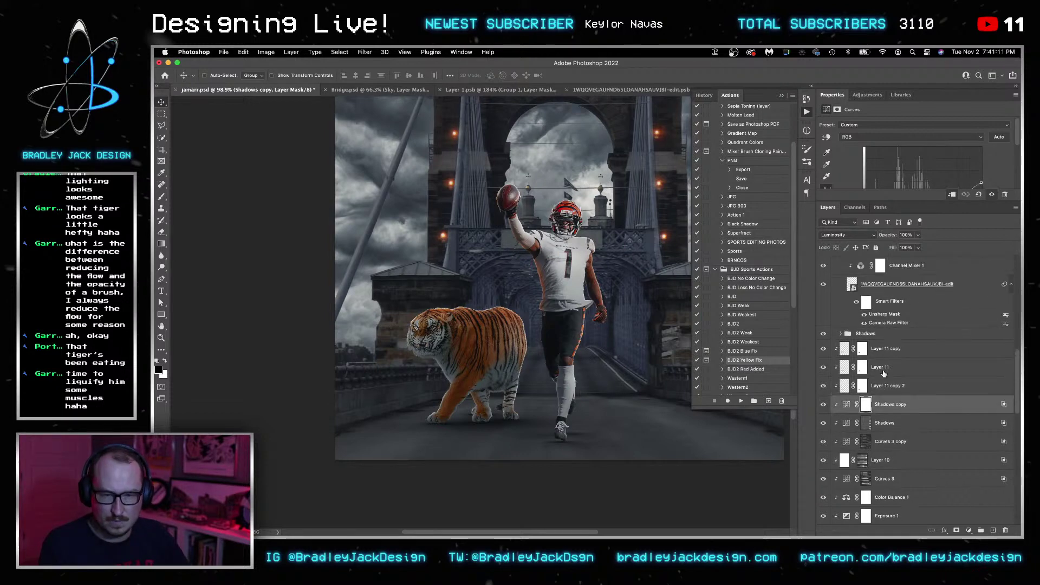
key("super+j")
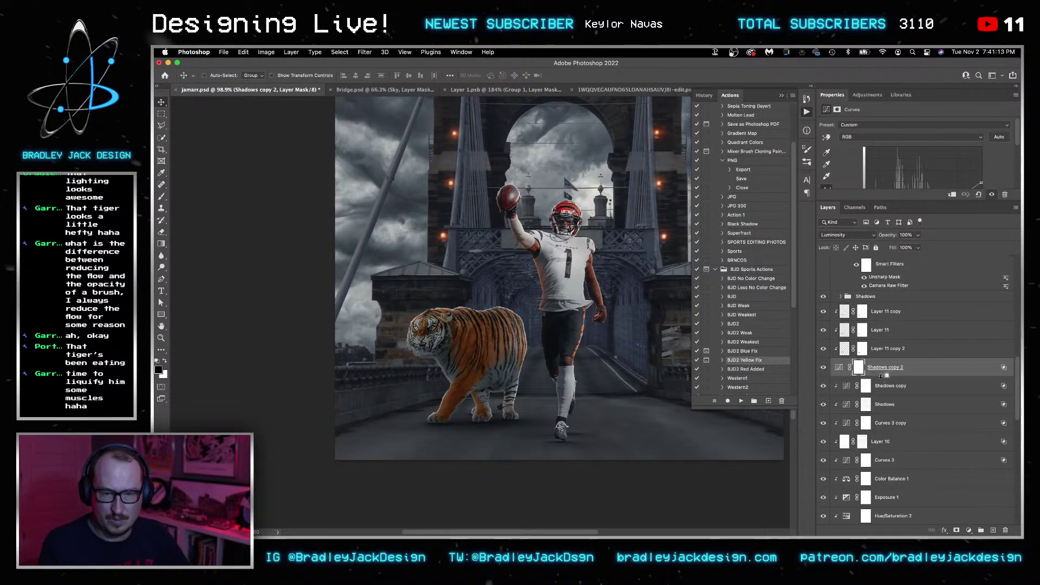
right_click(870, 373)
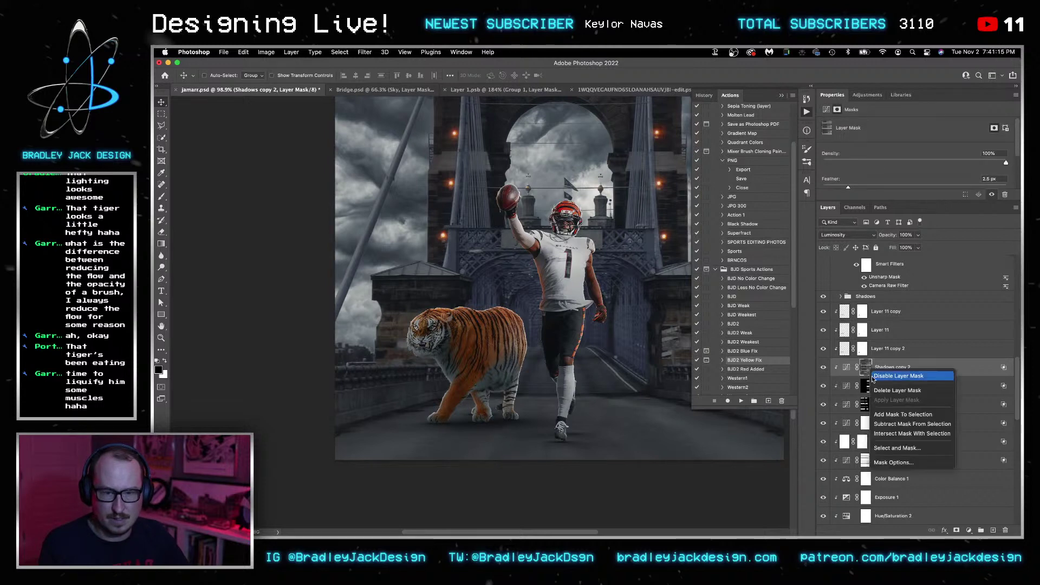
left_click(888, 392)
left_click_drag(914, 202, 921, 253)
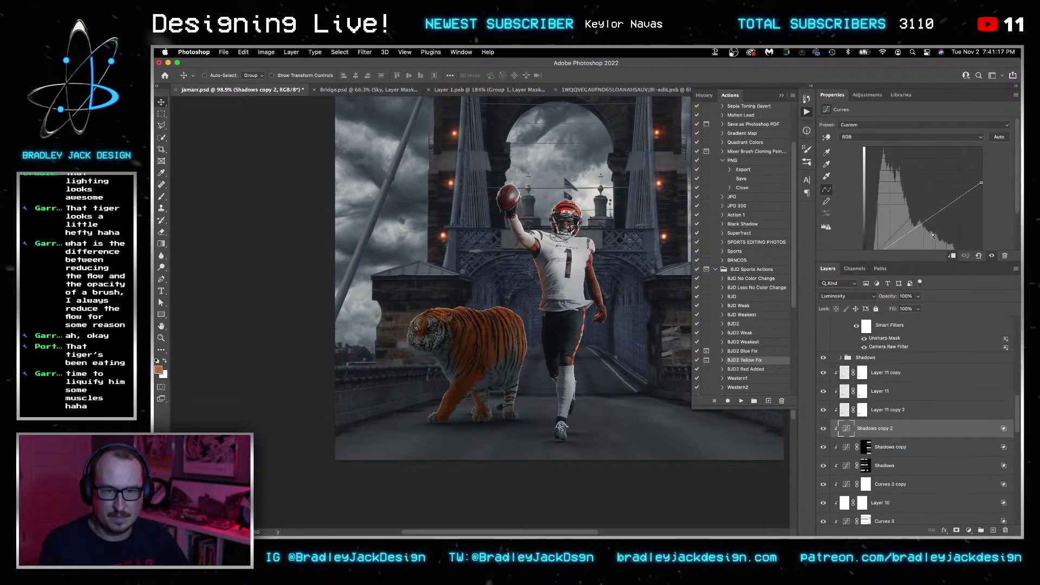
left_click_drag(981, 184, 980, 212)
Add a black mask to Shadows copy 2 and paint white on it over the tiger's belly and legs at 20% brush opacity.
left_click(956, 531, "alt")
key("b")
key("d")
scroll(498, 394, "up", 3)
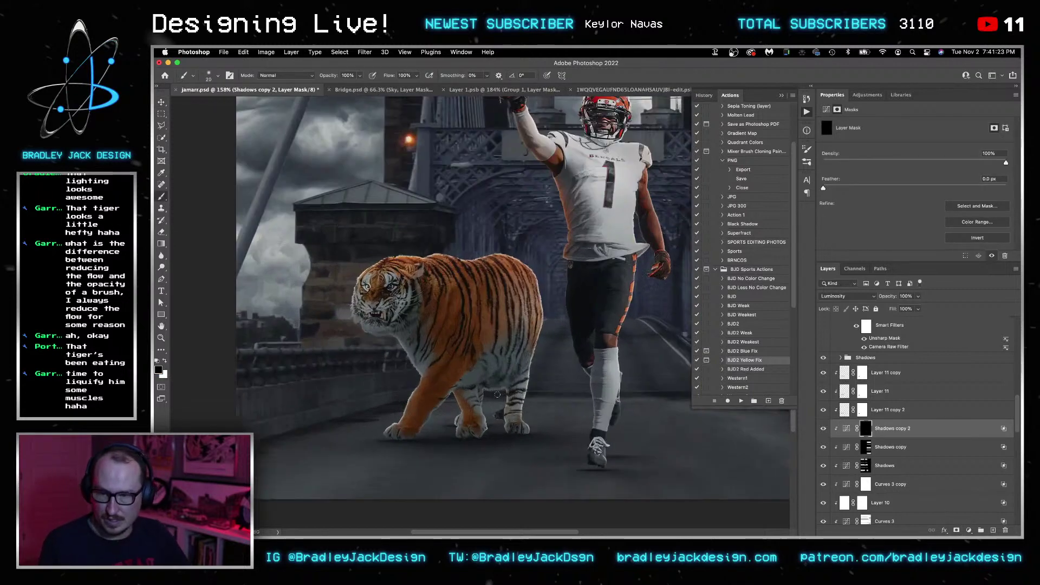
key("x")
key("bracketright")
key("bracketright")
key("bracketright")
key("bracketright")
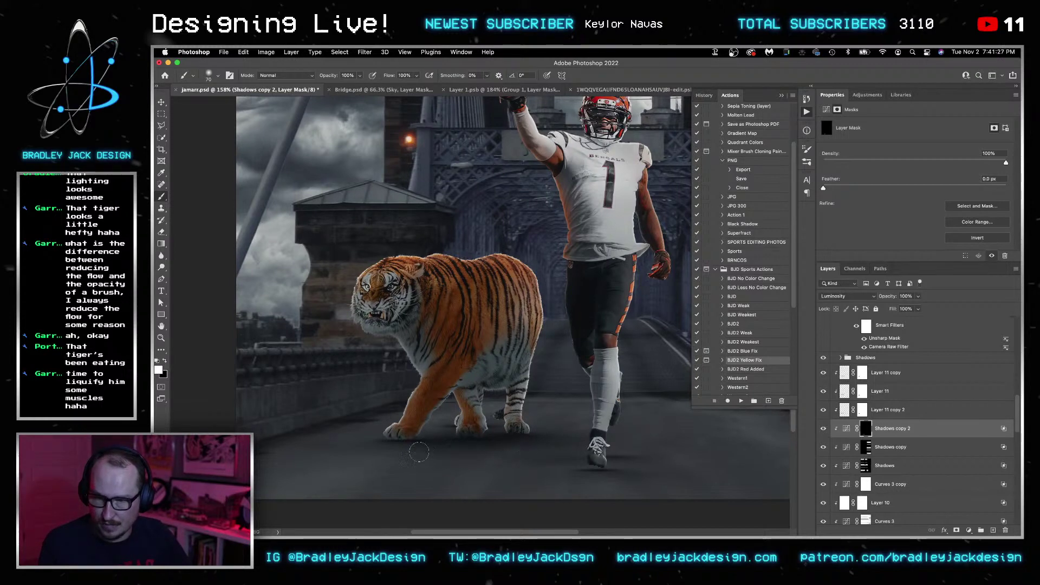
key("bracketright")
key("bracketright")
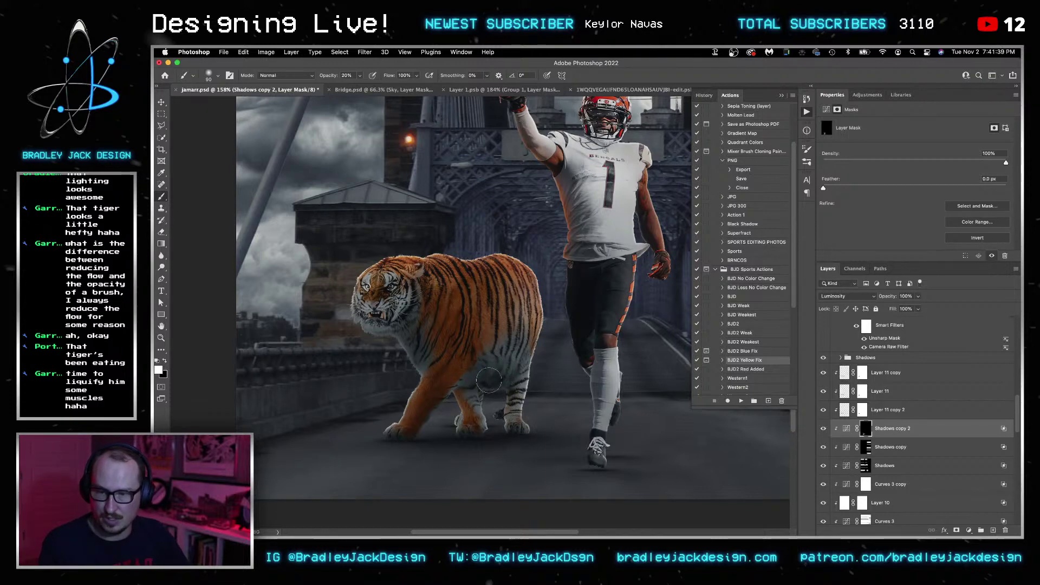
Build up shadow on the tiger's lower legs, shoulder and chest on the Shadows copy 2 mask at 20% brush opacity, then save.
key("bracketleft")
key("bracketleft")
key("bracketleft")
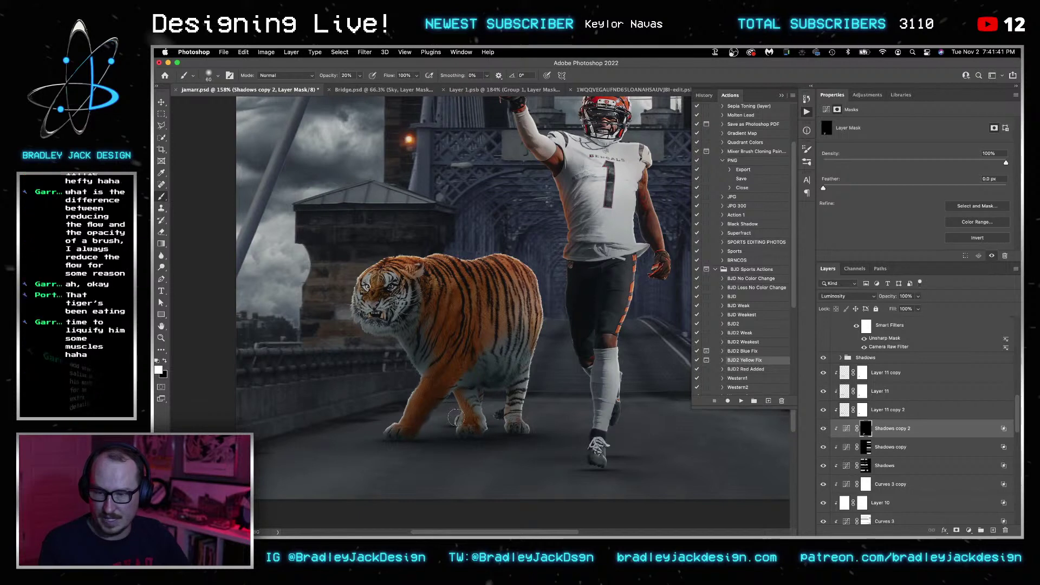
key("bracketright")
key("bracketright")
key("bracketright")
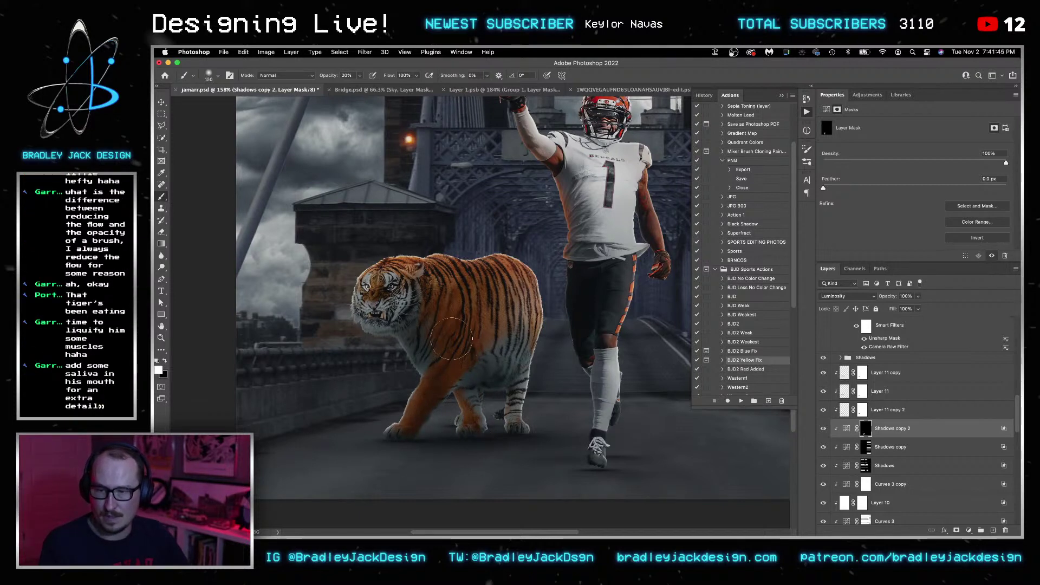
key("bracketright")
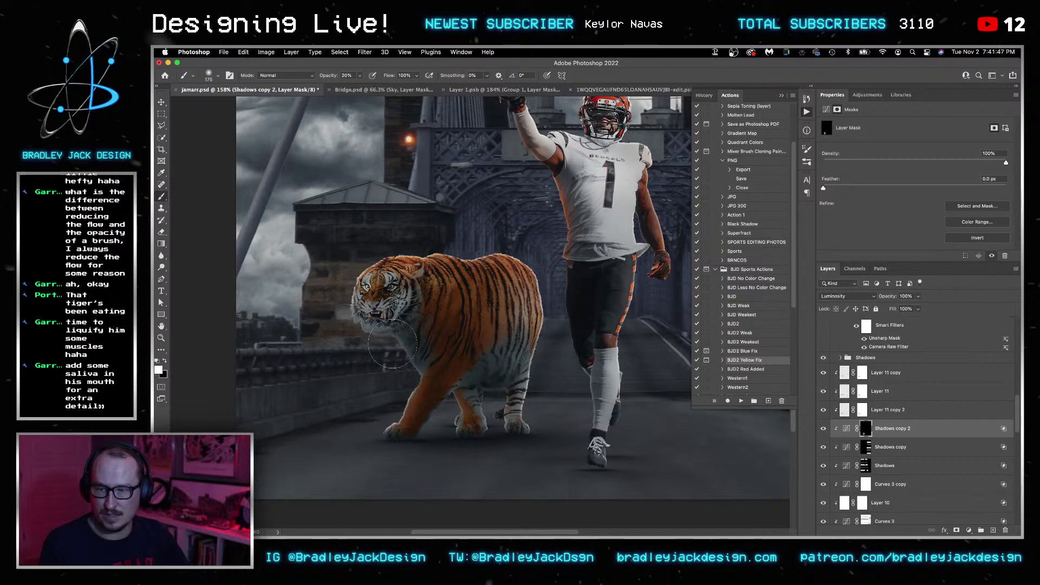
key("v")
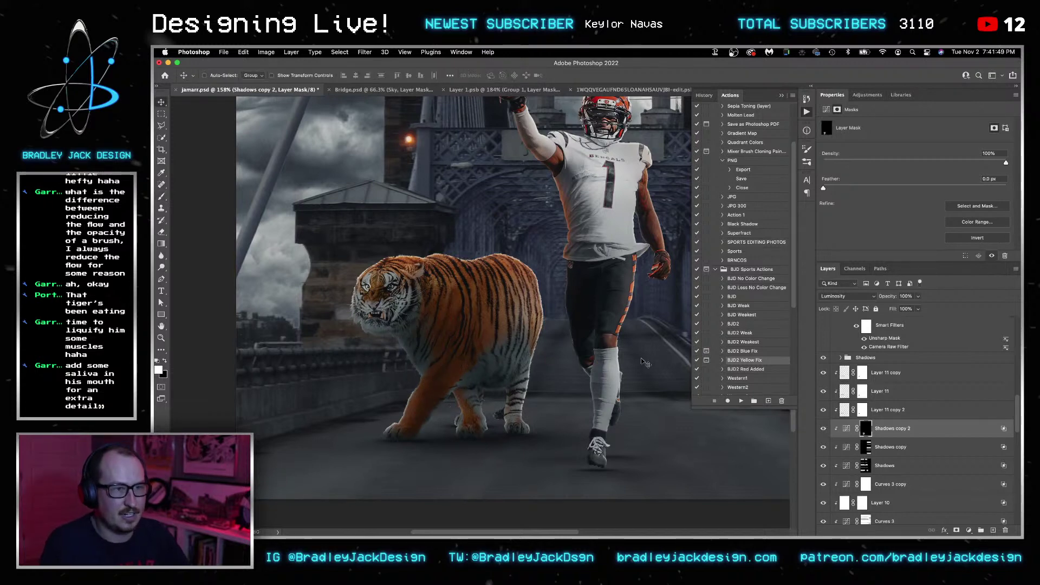
key("super+s")
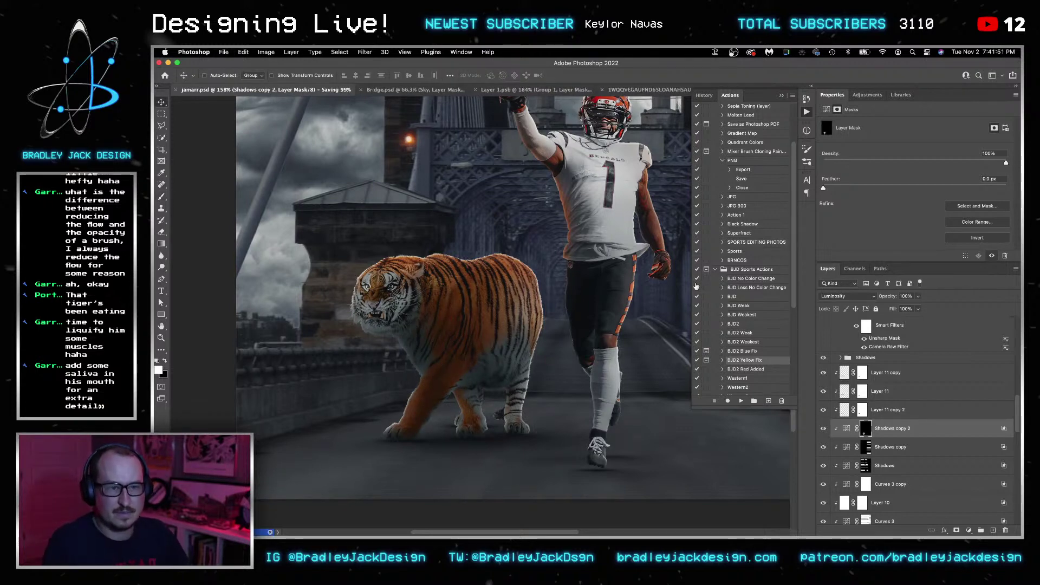
key("z")
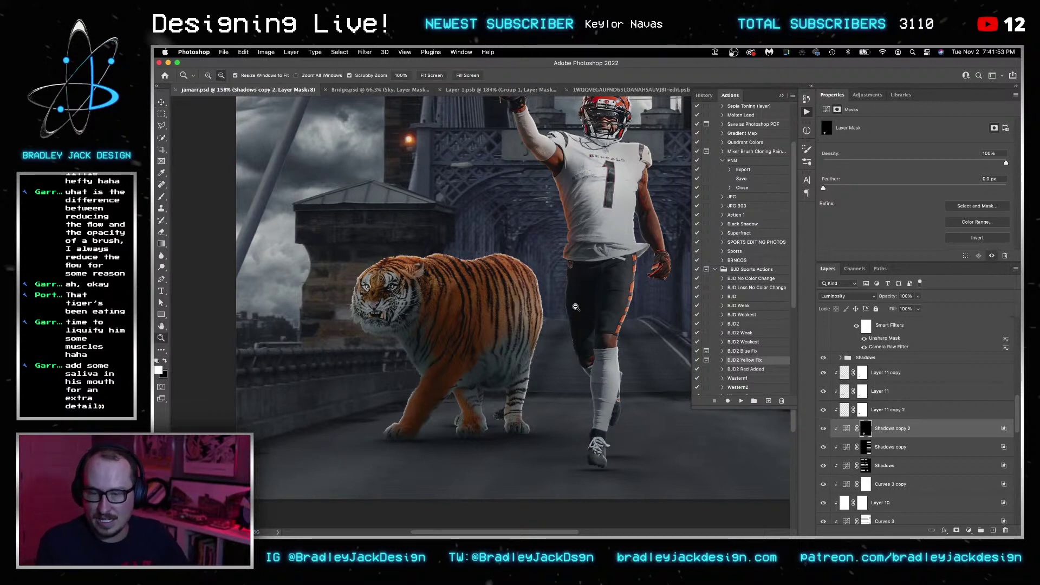
left_click(524, 377, "alt")
left_click(523, 378, "alt")
left_click_drag(454, 470, 534, 462)
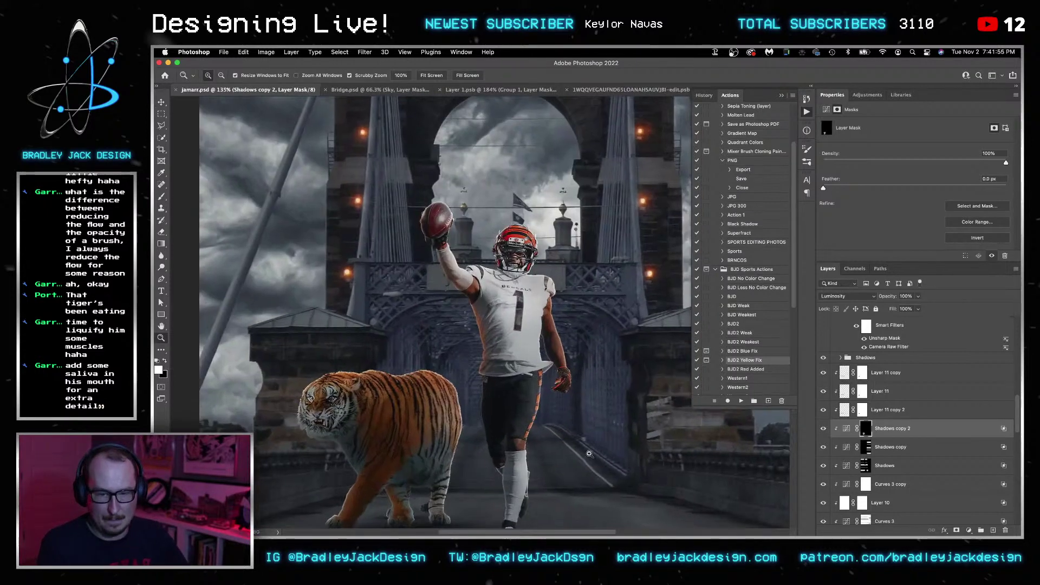
scroll(879, 421, "down", 5)
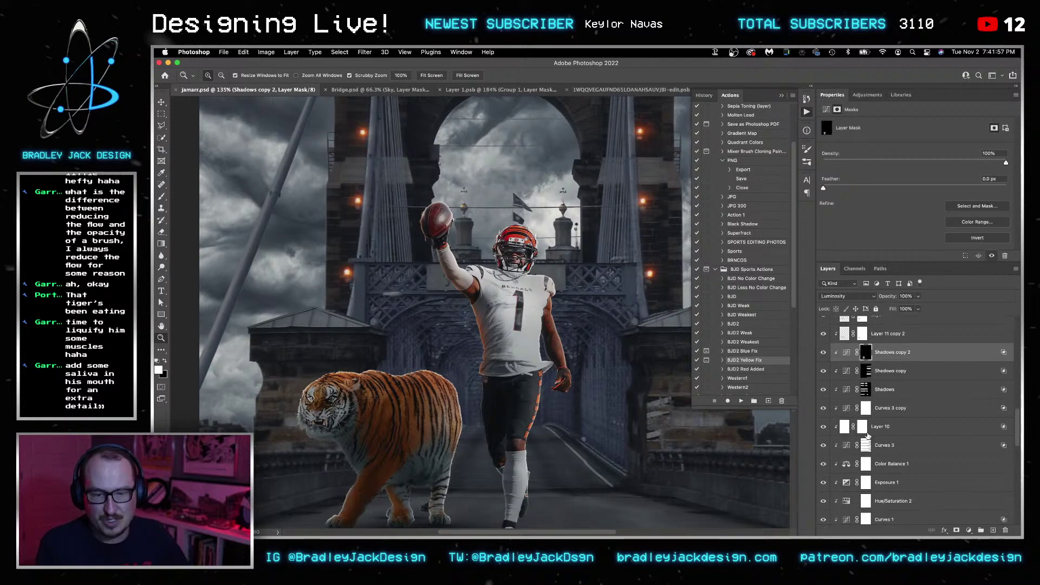
Paint black at 20% brush opacity beside the tiger's hind leg on the Layer 10 and Curves 3 masks, then save.
left_click(862, 425)
key("b")
key("x")
left_click(459, 493)
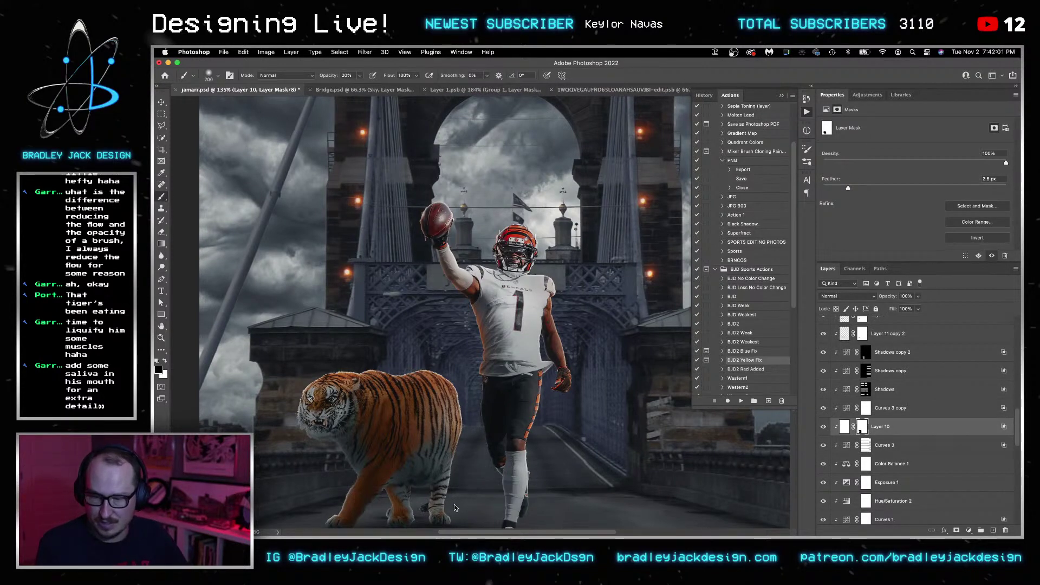
left_click(865, 446)
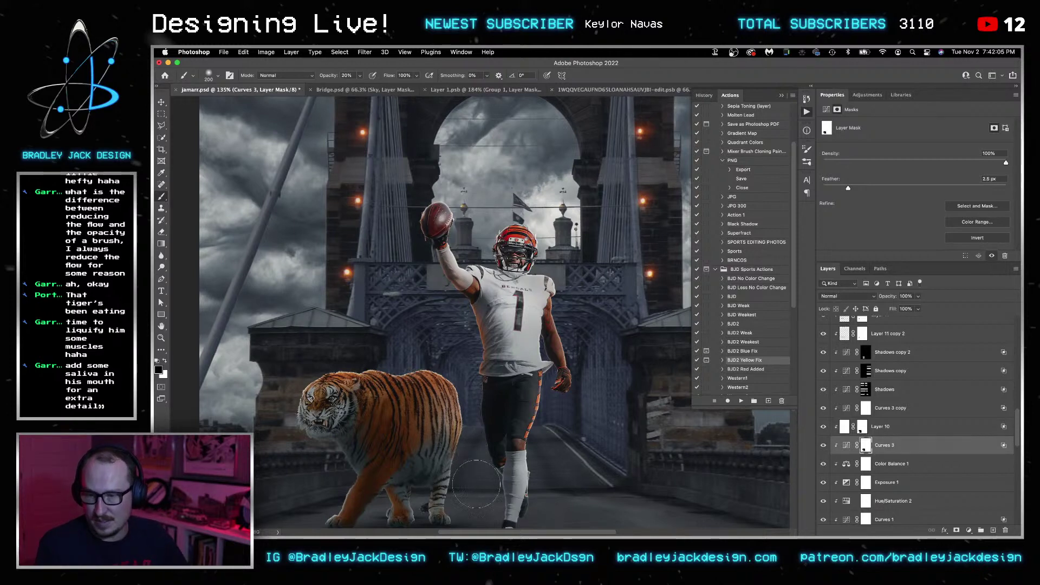
scroll(533, 375, "down", 3)
scroll(533, 375, "right", 3)
key("super+s")
Group all the tiger's layers, from Layer 11 copy down through the Layer 9 layers beneath the tiger image.
left_click(888, 334)
scroll(888, 401, "down", 8)
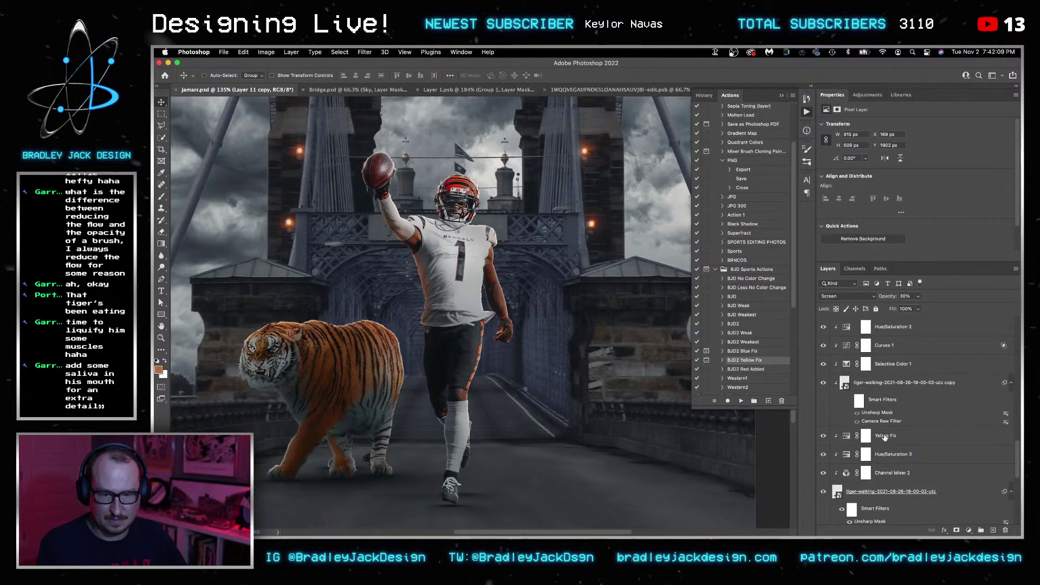
scroll(888, 412, "down", 5)
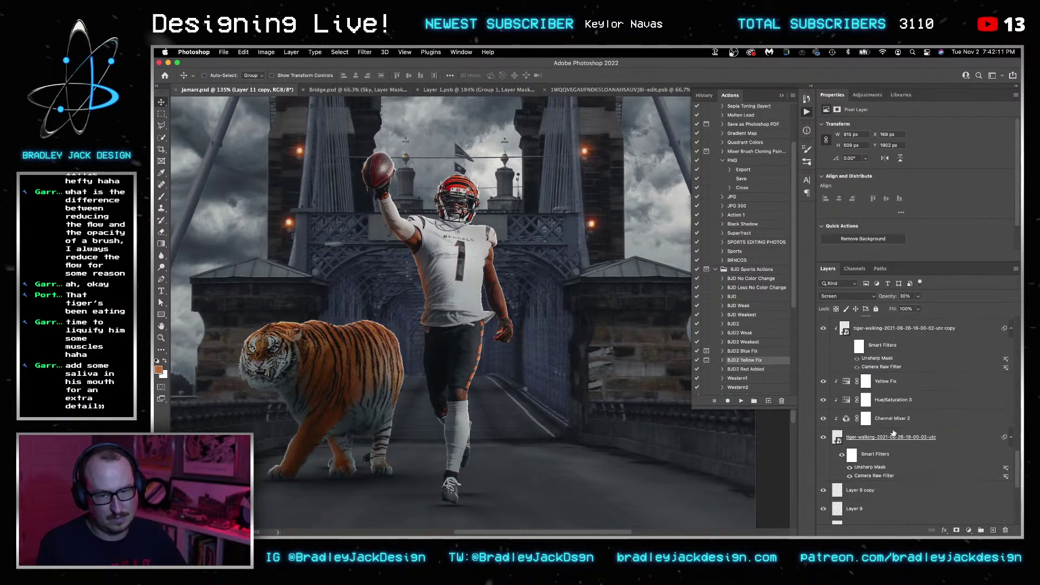
left_click(883, 513, "shift")
key("ctrl+g")
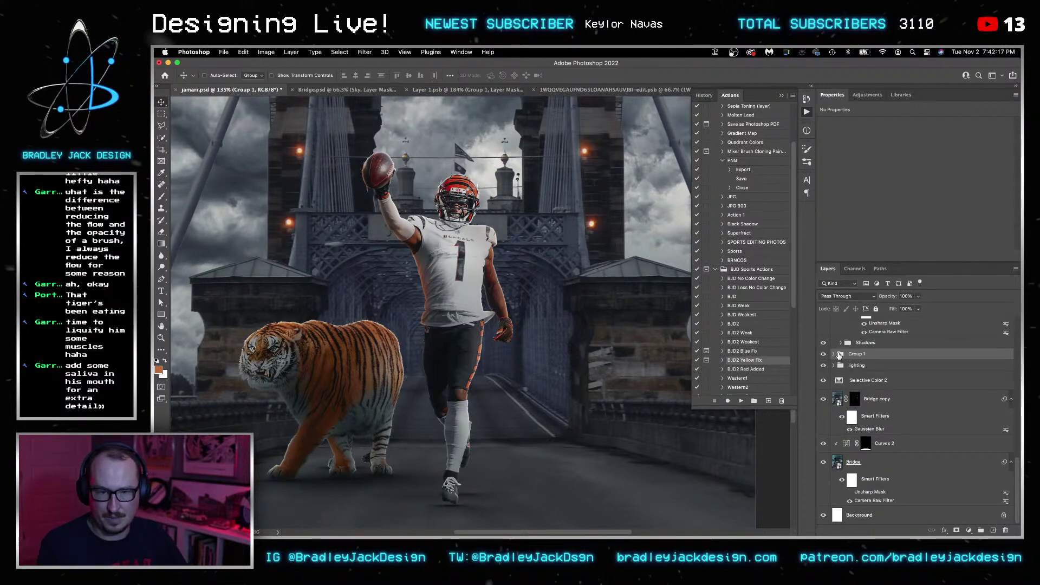
Check the layers inside the new tiger group, rename the group as Left Tiger, collapse it and save the document.
left_click(835, 353)
left_click(883, 374)
left_click(880, 389, "shift")
left_click_drag(880, 389, 879, 389)
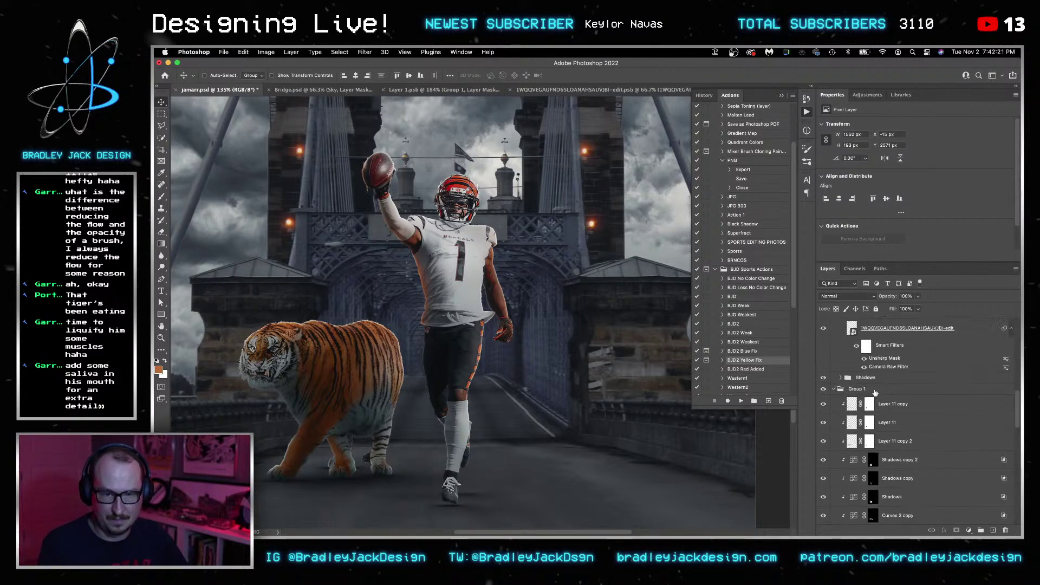
double_click(867, 389)
key("Return")
left_click(833, 388)
key("ctrl+s")
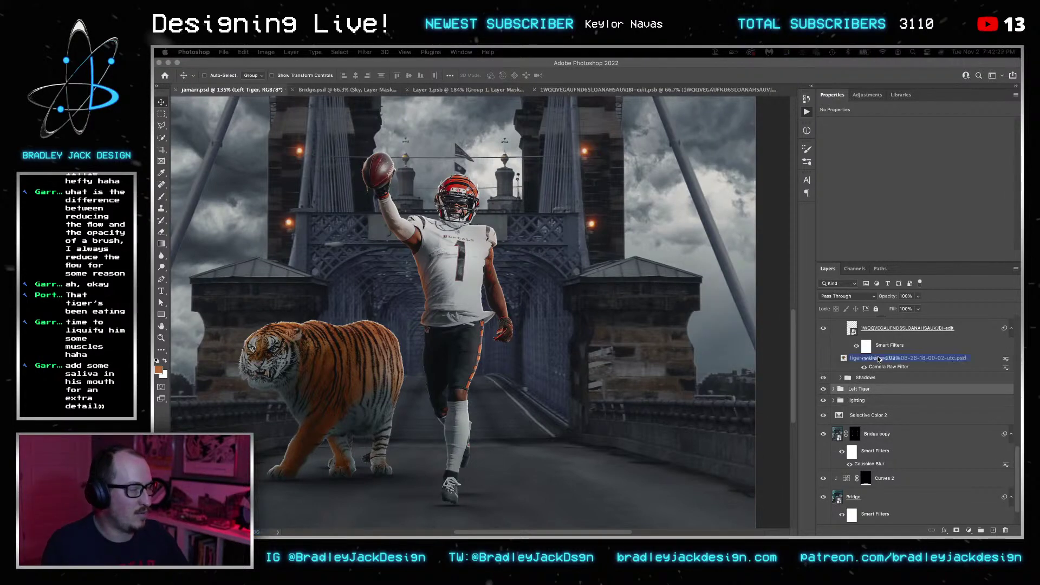
left_click_drag(1029, 379, 653, 383)
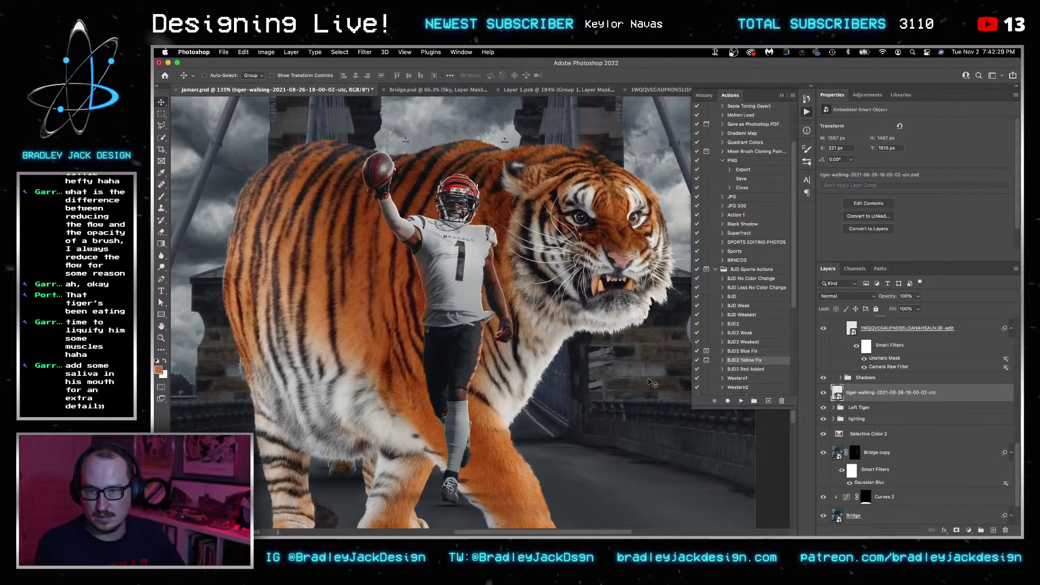
key("ctrl+z")
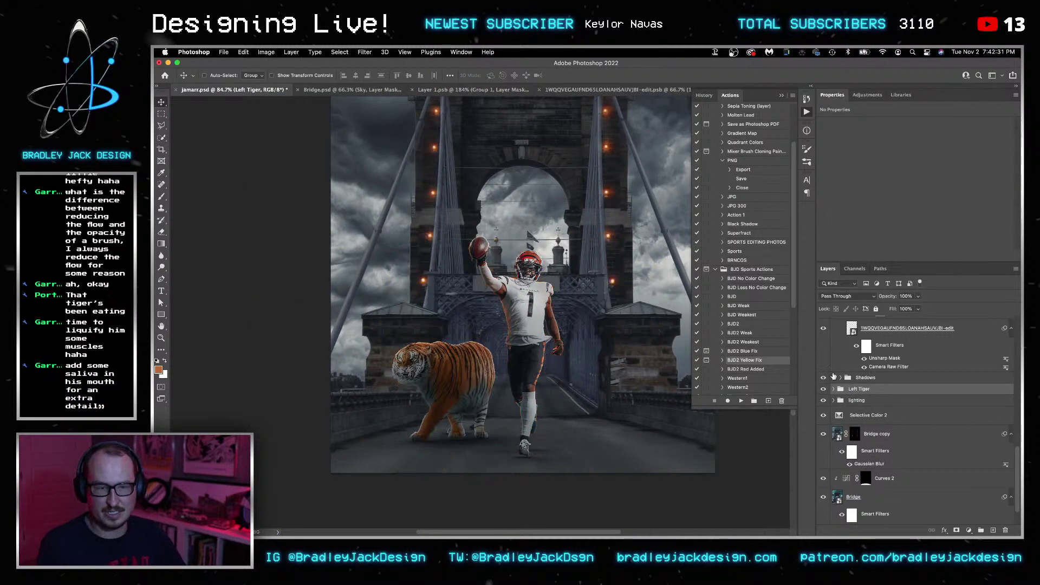
key("super+Tab")
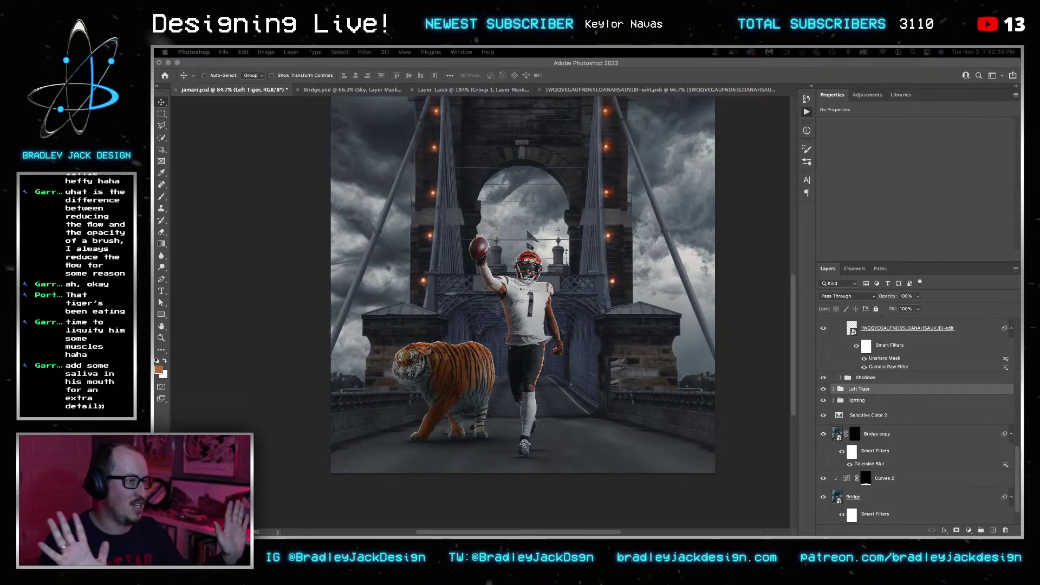
left_click_drag(920, 346, 842, 399)
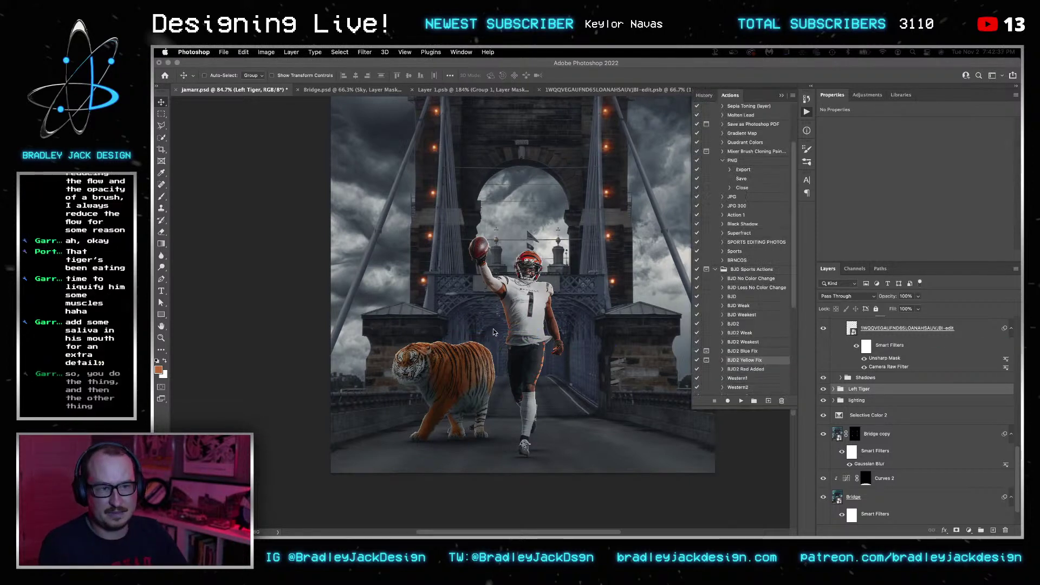
key("ctrl+t")
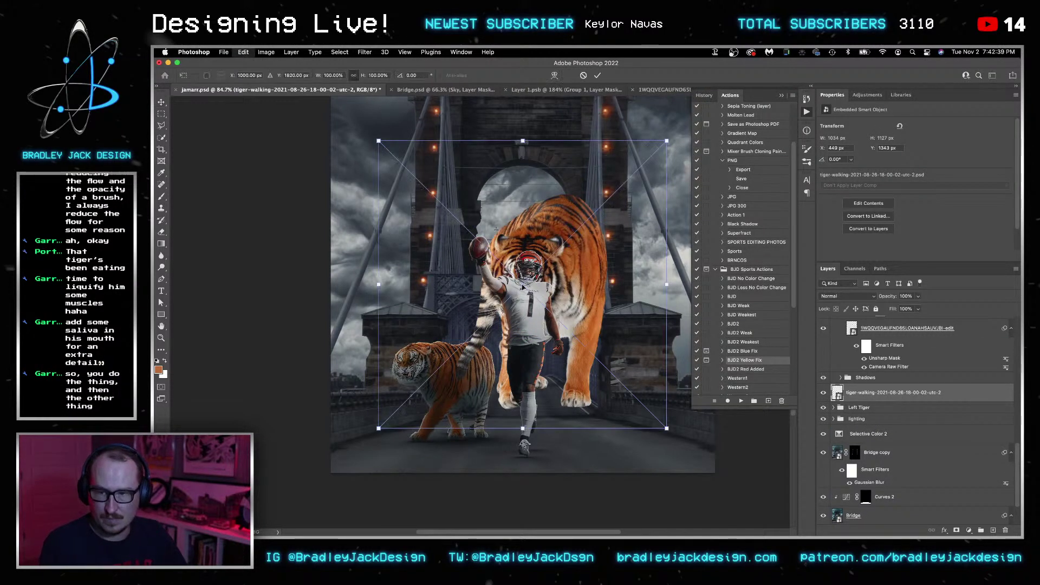
left_click_drag(381, 143, 465, 221)
left_click_drag(553, 295, 553, 299)
left_click_drag(600, 368, 629, 386)
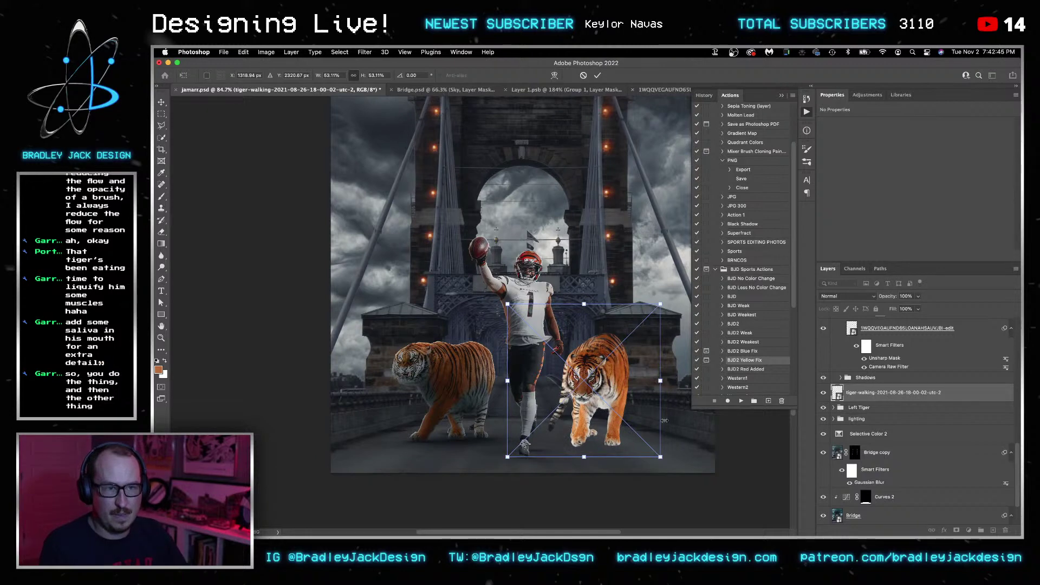
mouse_move(660, 457)
left_mouse_down()
mouse_move(653, 448)
mouse_move(663, 452)
left_mouse_up()
key("Return")
Nudge the newly placed tiger closer to the player, to about X 1018 px, Y 2107 px.
key("shift+Down")
key("shift+Down")
key("shift+Left")
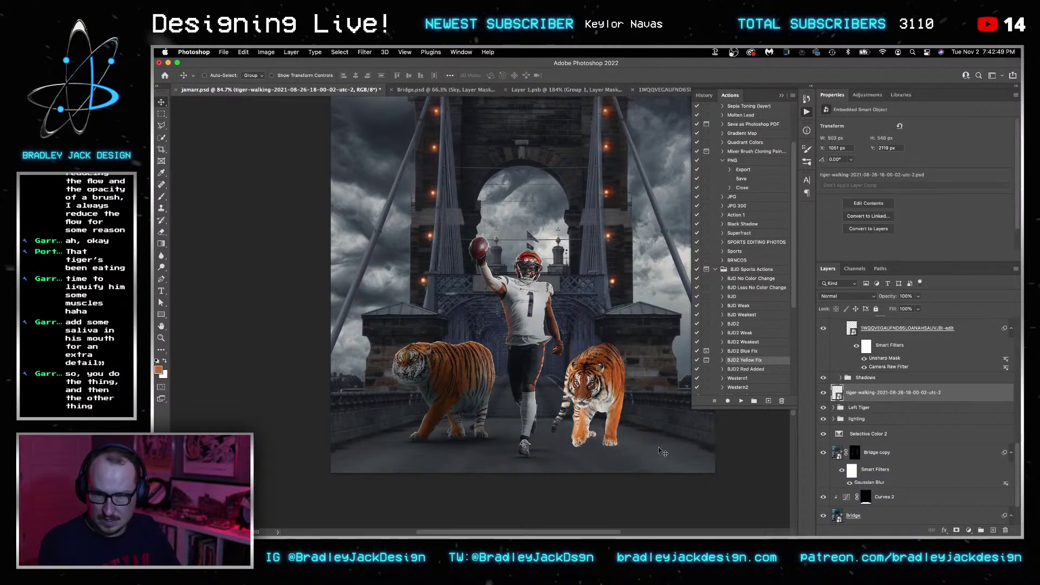
key("shift+Left")
key("shift+Left")
key("Left")
key("Left")
key("Left")
key("Up")
key("Up")
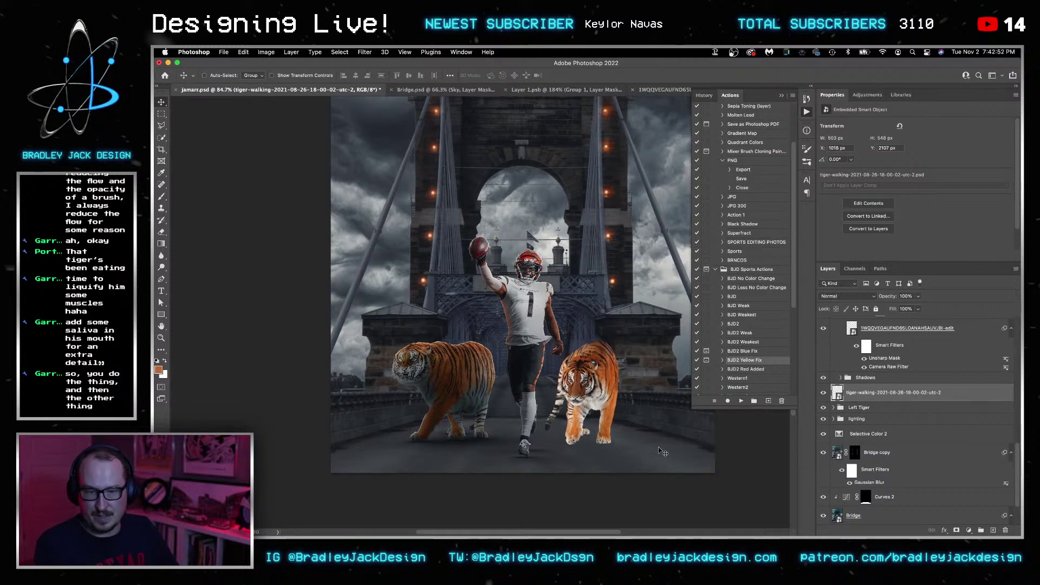
Stamp a black Foot Shadow 3 brush at 2000 px on a new layer beneath the new tiger and position it under the paws.
left_click(868, 405)
key("ctrl+shift+alt+n")
key("b")
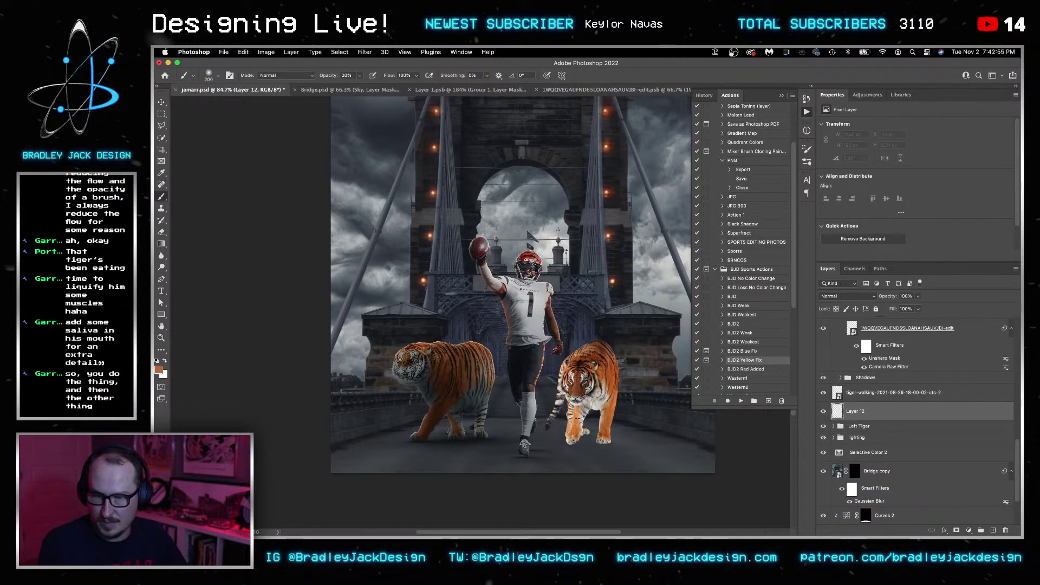
right_click(542, 383)
scroll(592, 449, "down", 10)
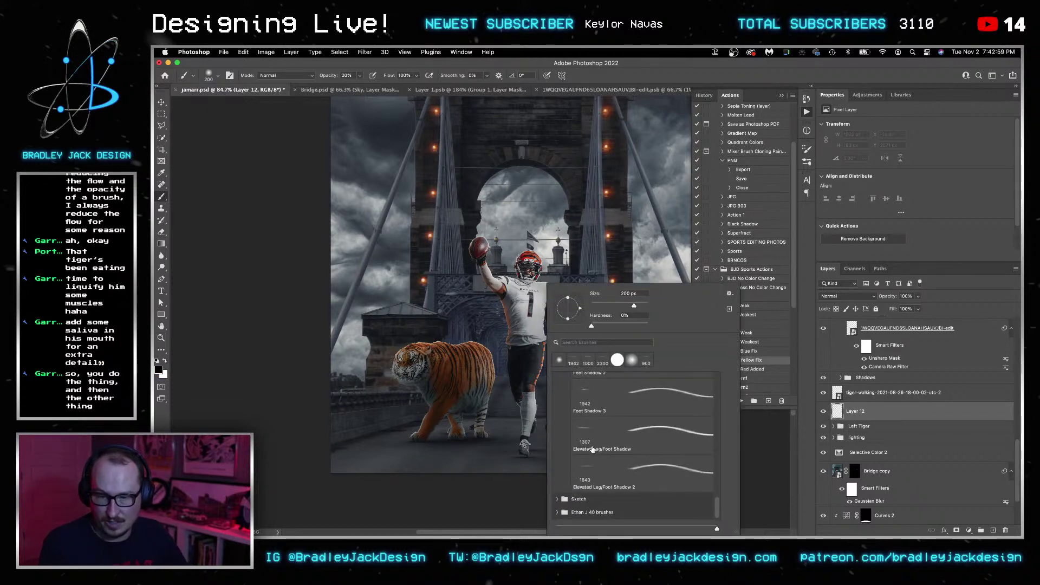
left_click(596, 404)
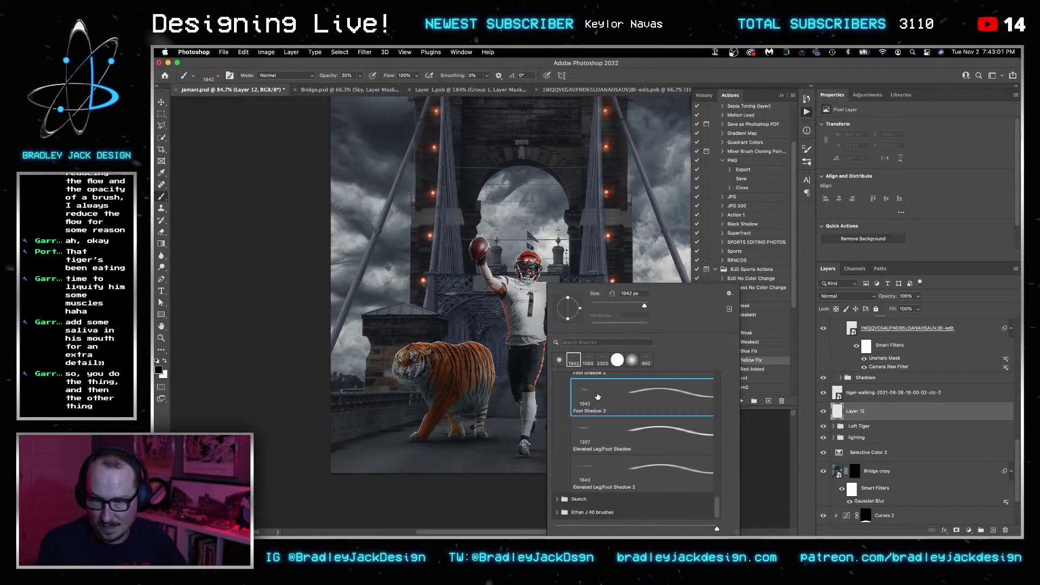
key("Return")
scroll(587, 437, "up", 5)
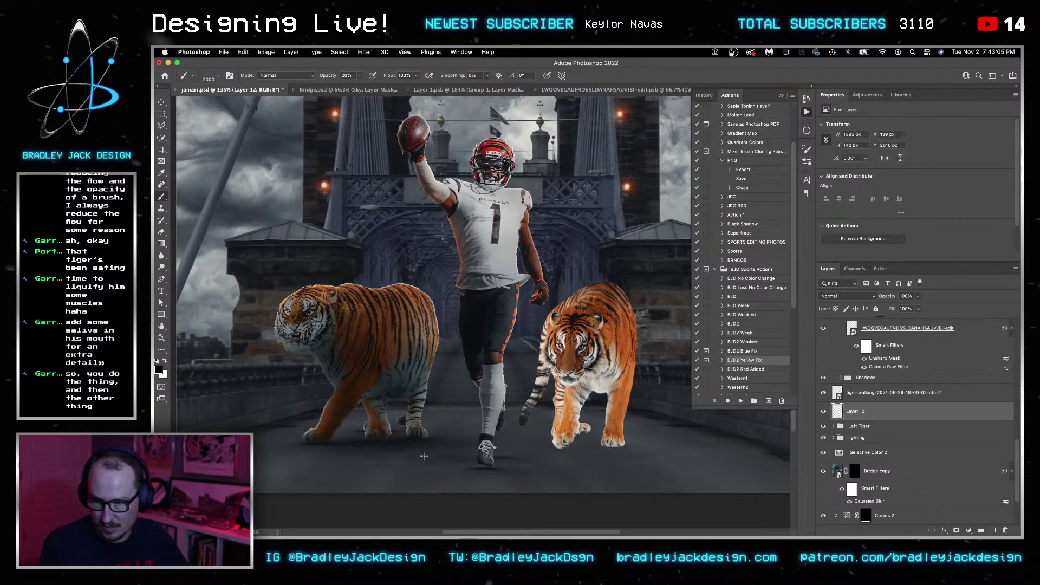
key("v")
left_click_drag(423, 458, 596, 444)
Add another layer with an Elevated Leg/Foot Shadow brush stamp and position it under the new tiger's paws.
key("ctrl+shift+alt+n")
key("b")
right_click(598, 444)
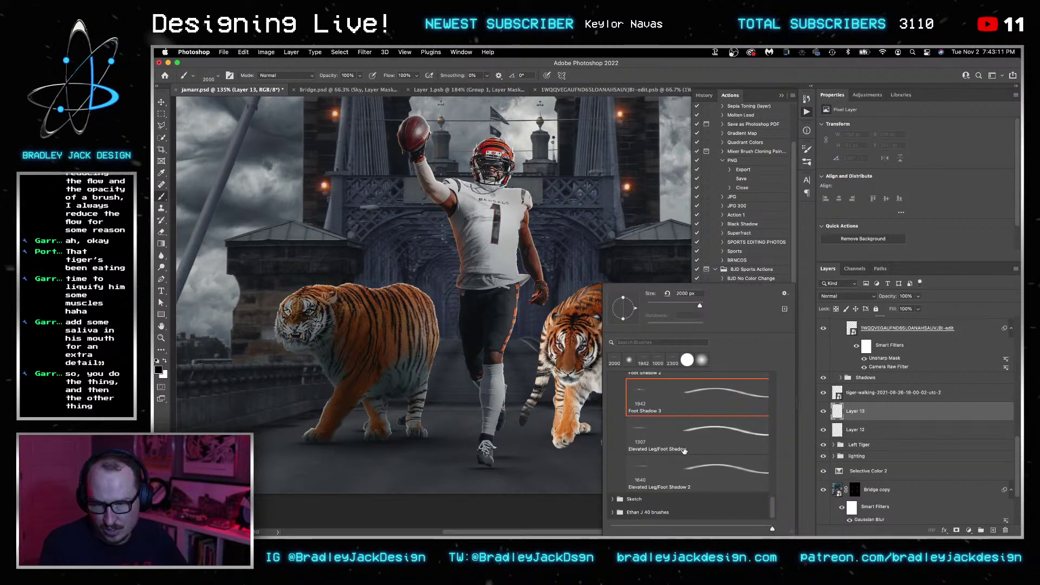
left_click(685, 446)
key("Return")
left_click(608, 457)
key("v")
left_click_drag(676, 462, 677, 465)
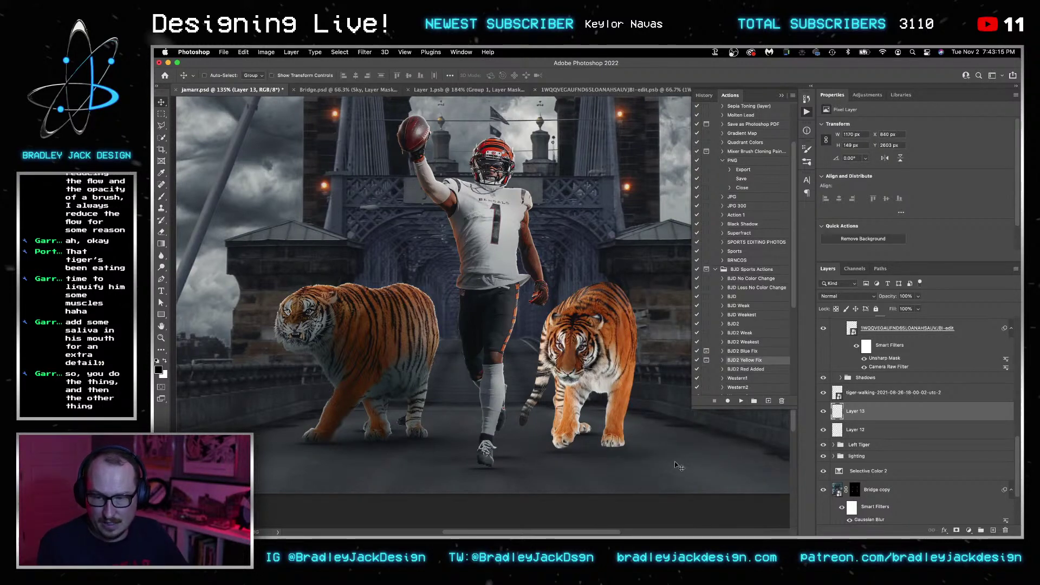
Add a third shadow layer with an Elevated Leg/Foot Shadow 2 brush stamp and fit it beneath the new tiger.
key("ctrl+shift+alt+n")
key("b")
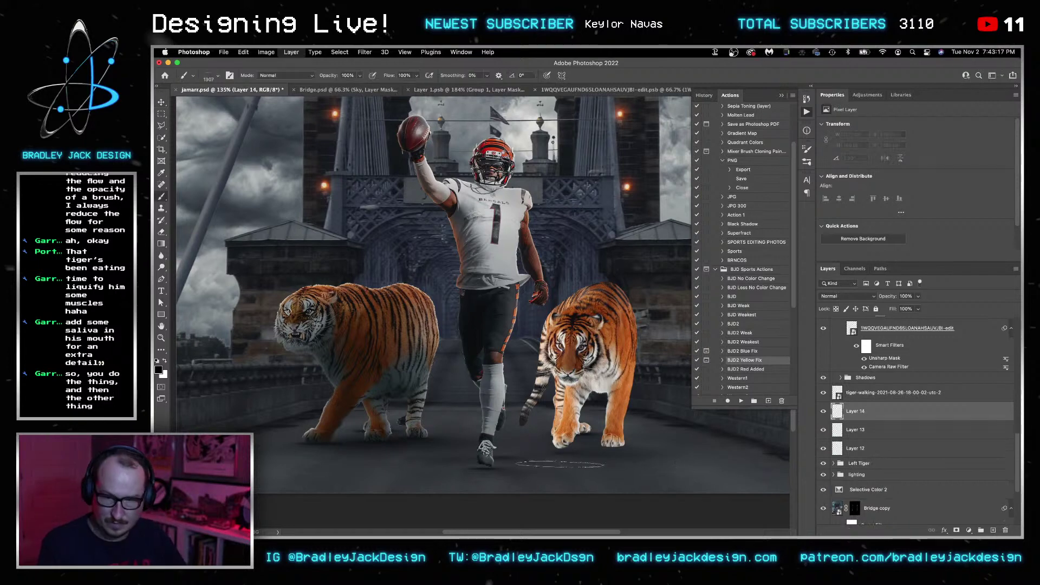
right_click(595, 461)
scroll(681, 454, "down", 2)
left_click(681, 487)
key("Return")
left_click(617, 465)
key("v")
mouse_move(617, 464)
left_mouse_down()
mouse_move(628, 450)
mouse_move(622, 459)
left_mouse_up()
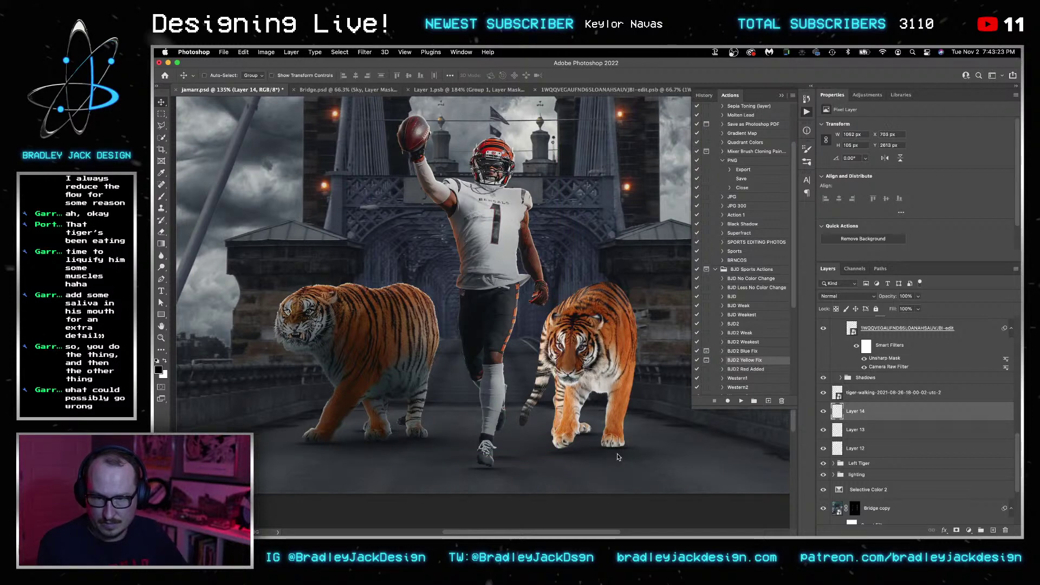
Group the three new tiger shadow layers as "Shadows" and save the document.
left_click(860, 448, "shift")
key("ctrl+g")
key("ctrl+s")
double_click(863, 409)
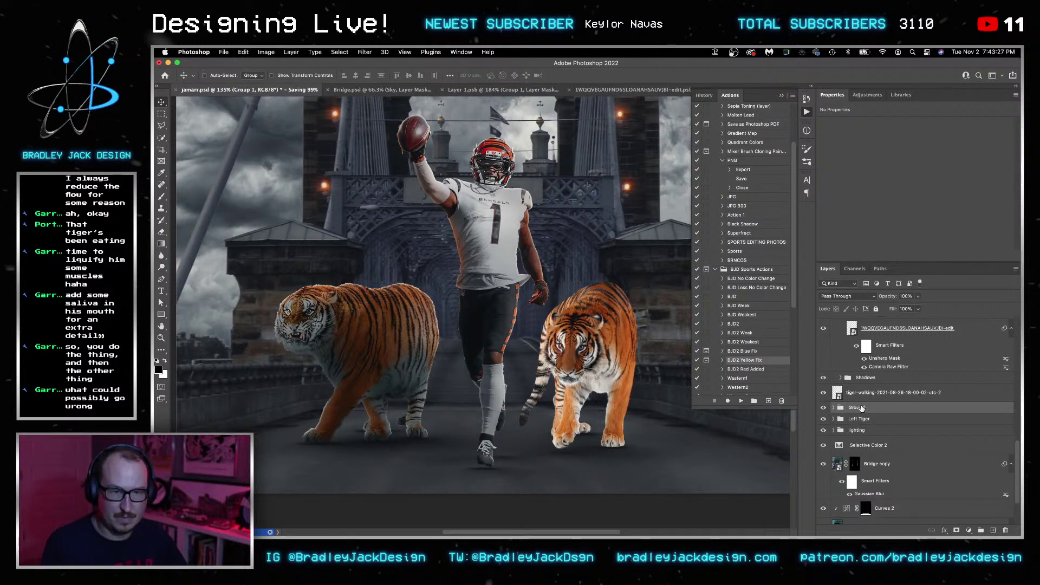
type("Shadows")
key("Return")
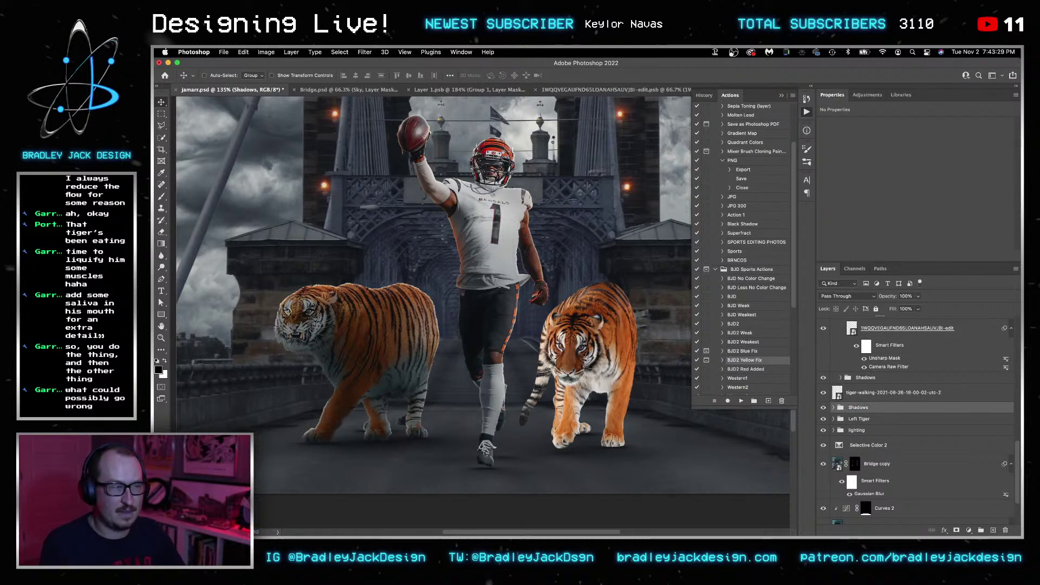
Copy the player layer's Unsharp Mask and Camera Raw smart filters onto the new tiger layer.
left_click(869, 399)
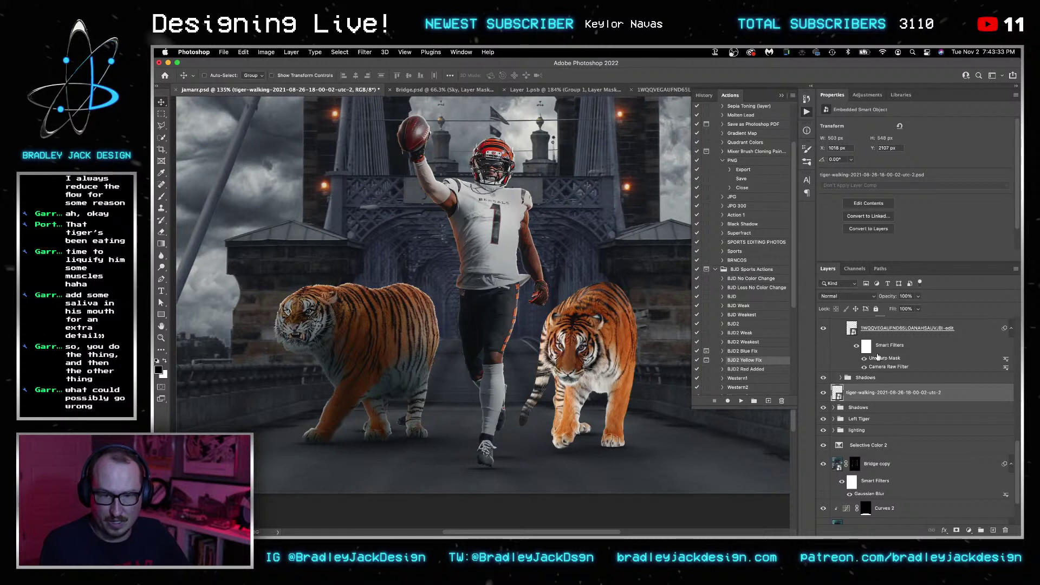
key("alt+bracketright")
key("alt+bracketright")
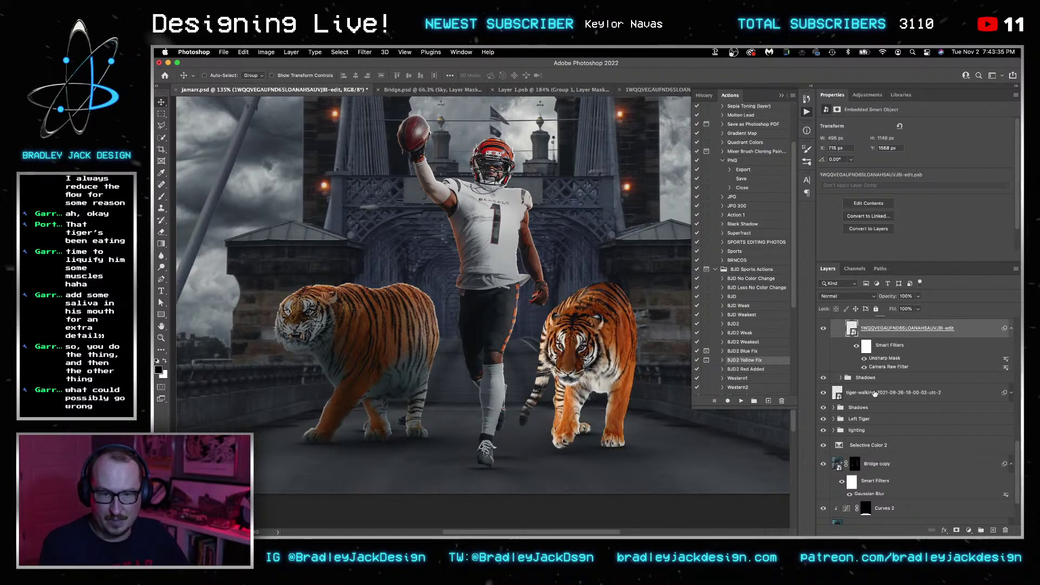
Duplicate the player's clipped layers, from Channel Mixer 1 up to the topmost Curves 3 copy, above the new tiger and clip them to it.
scroll(873, 393, "up", 1)
scroll(875, 394, "up", 3)
key("alt+bracketright")
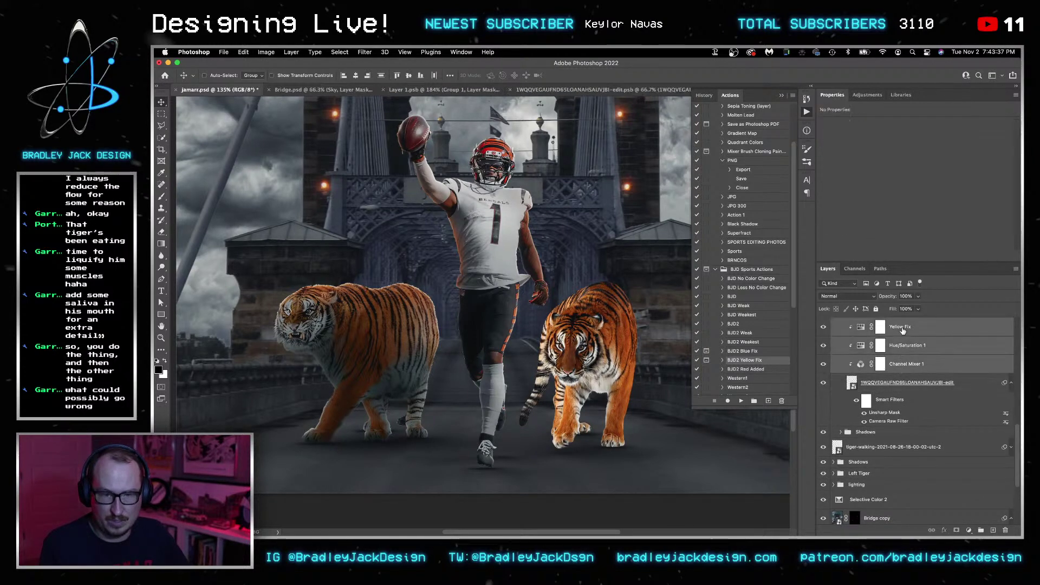
key("alt+bracketright")
scroll(906, 401, "up", 3)
left_click(908, 429)
scroll(908, 428, "up", 6)
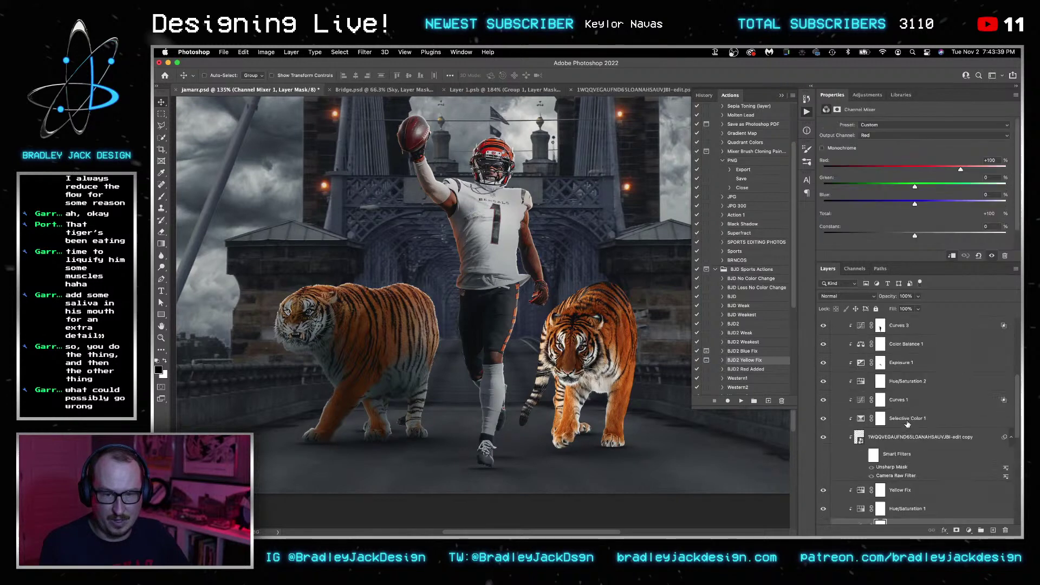
scroll(906, 444, "down", 6)
left_click(906, 440, "shift")
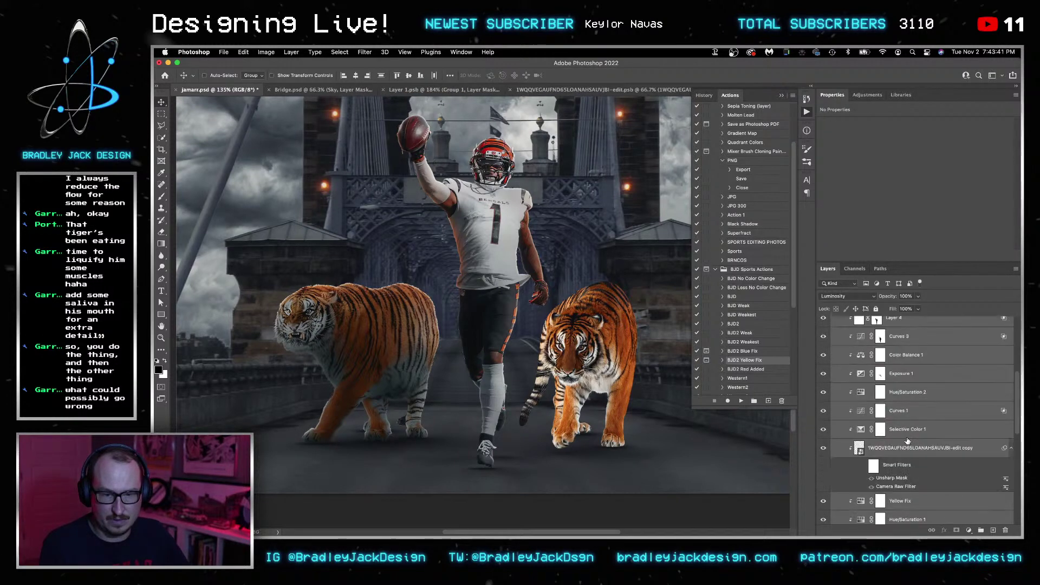
scroll(896, 428, "down", 3)
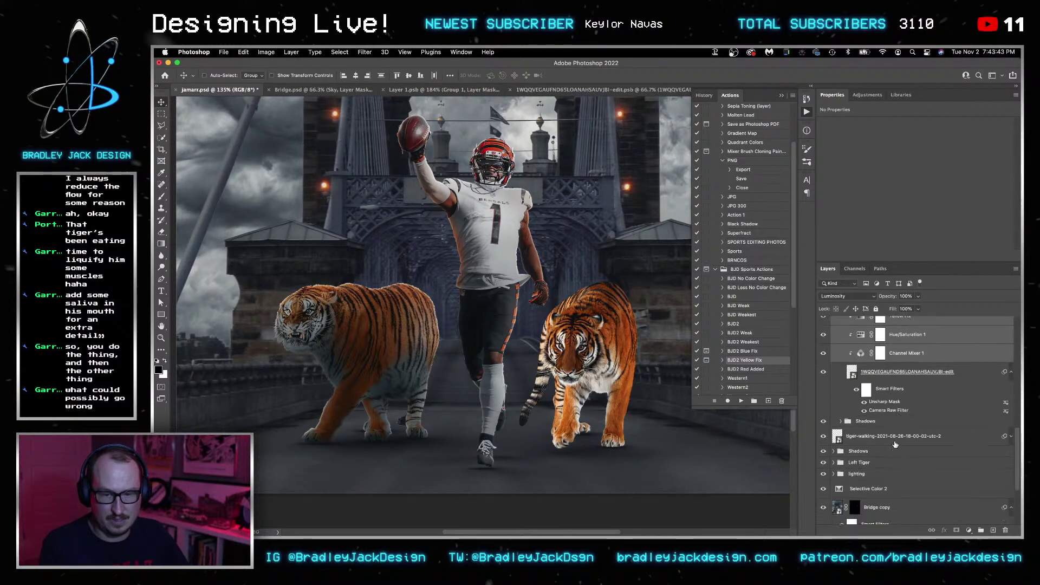
left_click(894, 438)
key("ctrl+v")
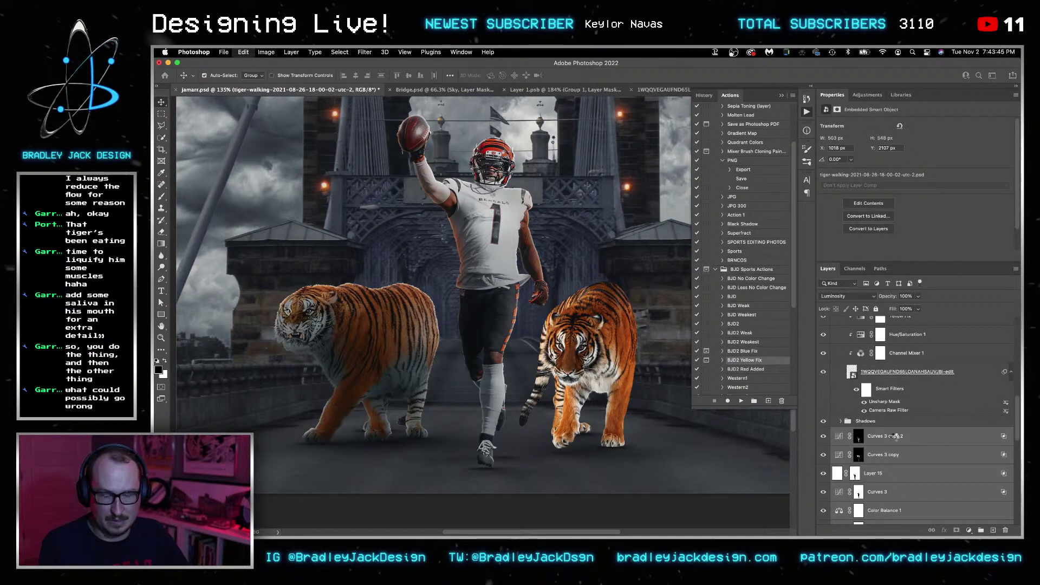
right_click(897, 429)
left_click(920, 282)
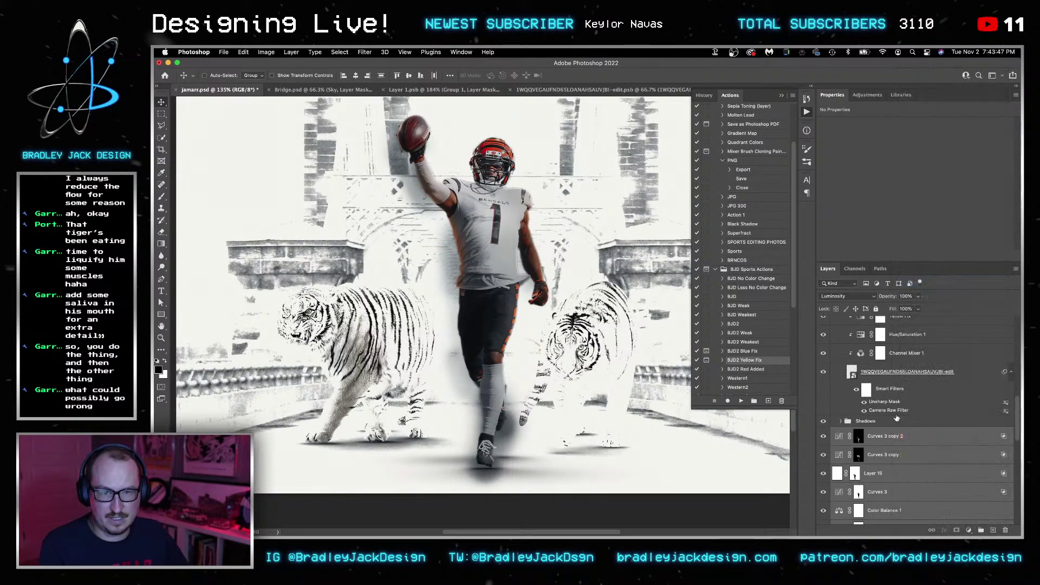
Make the masks of the tiger's three Curves 3 layers and Layer 15 solid black, and delete the Exposure 1 mask.
left_click(865, 394)
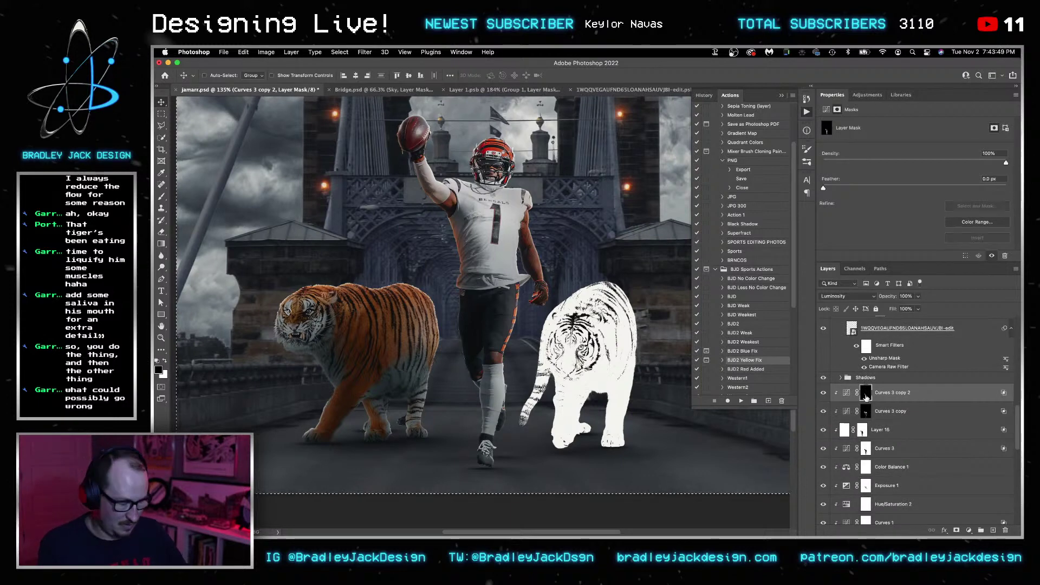
key("ctrl+i")
key("ctrl+i")
left_click_drag(865, 397, 862, 430)
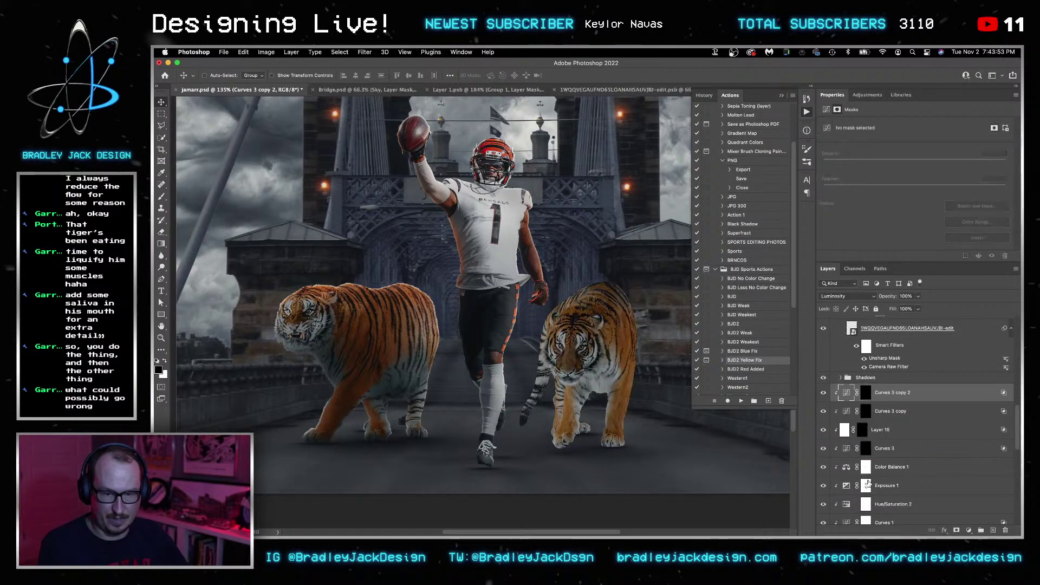
right_click(866, 432)
left_click(886, 461)
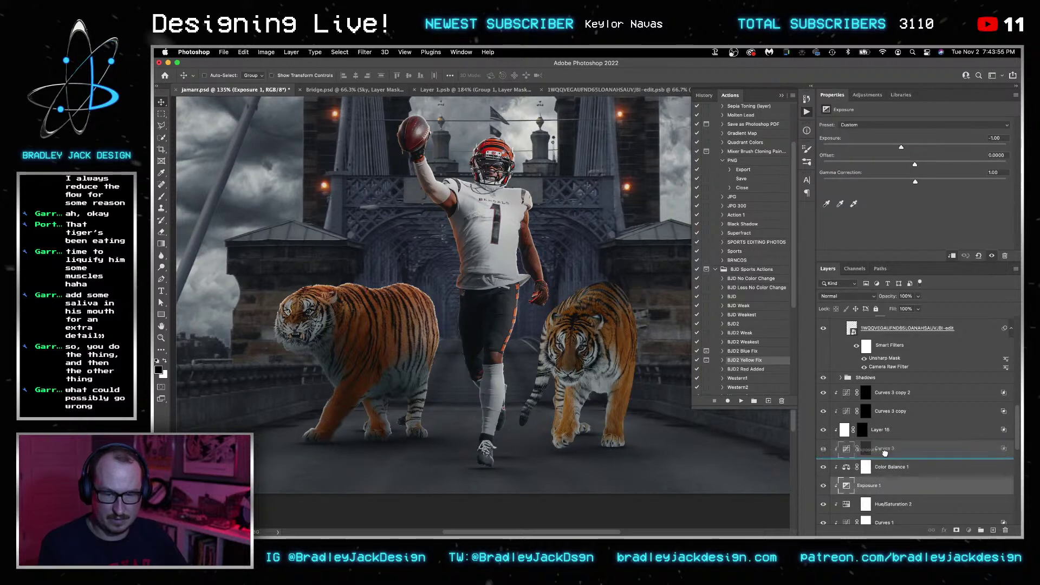
Replace the duplicated player layer in the tiger's stack with a clipped copy of the tiger below Selective Color 1, in Color blend mode.
scroll(889, 473, "down", 3)
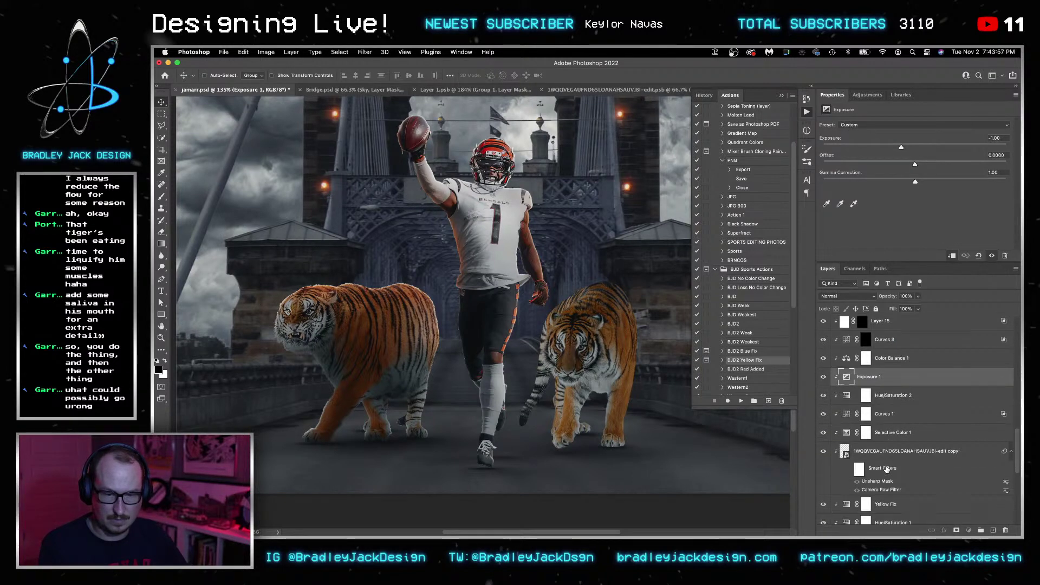
left_click(883, 437)
key("Delete")
left_click_drag(887, 491, 846, 431)
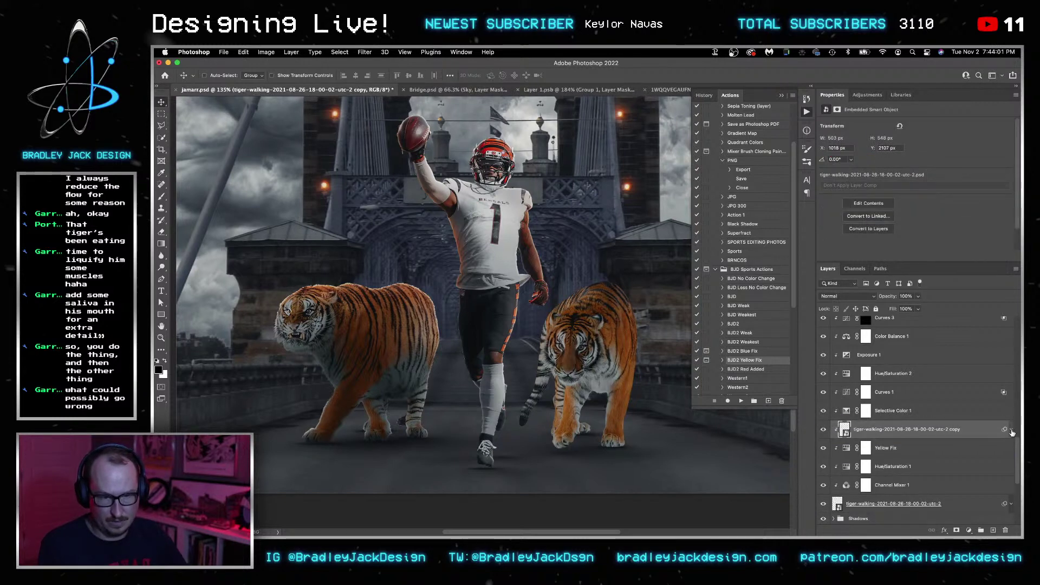
left_click(1011, 429)
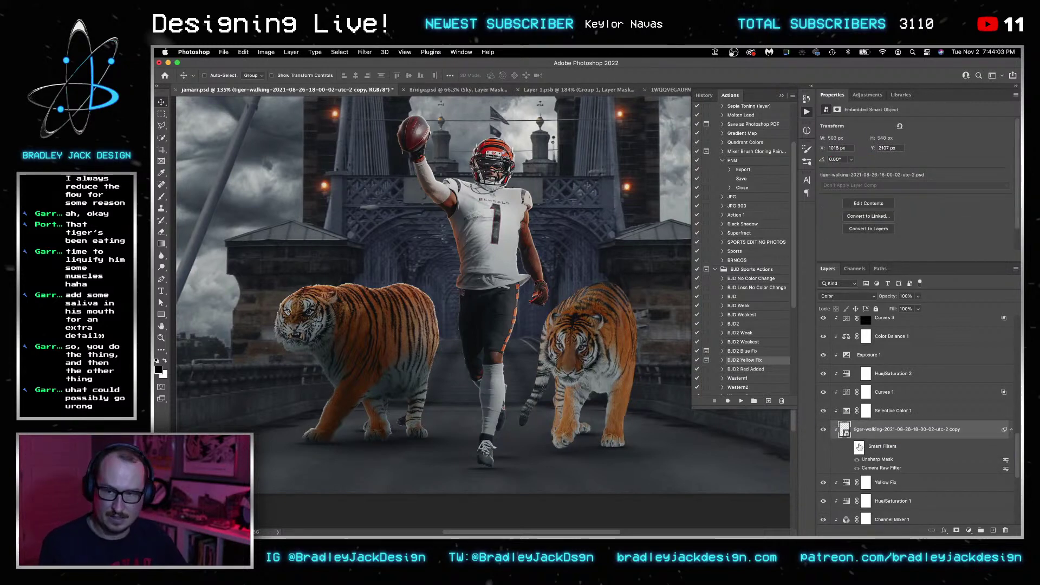
key("alt+shift+c")
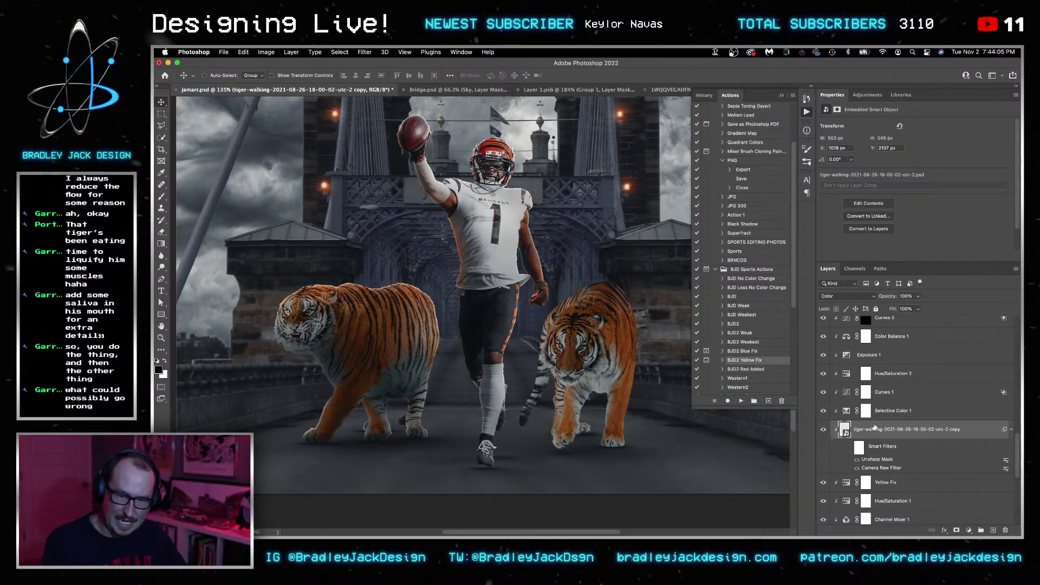
Target the second tiger's Curves 3 mask, load the tiger's outline as a selection and contract it.
scroll(875, 405, "up", 3)
left_click(876, 401)
left_click(865, 361)
scroll(864, 401, "up", 2)
scroll(864, 406, "down", 1)
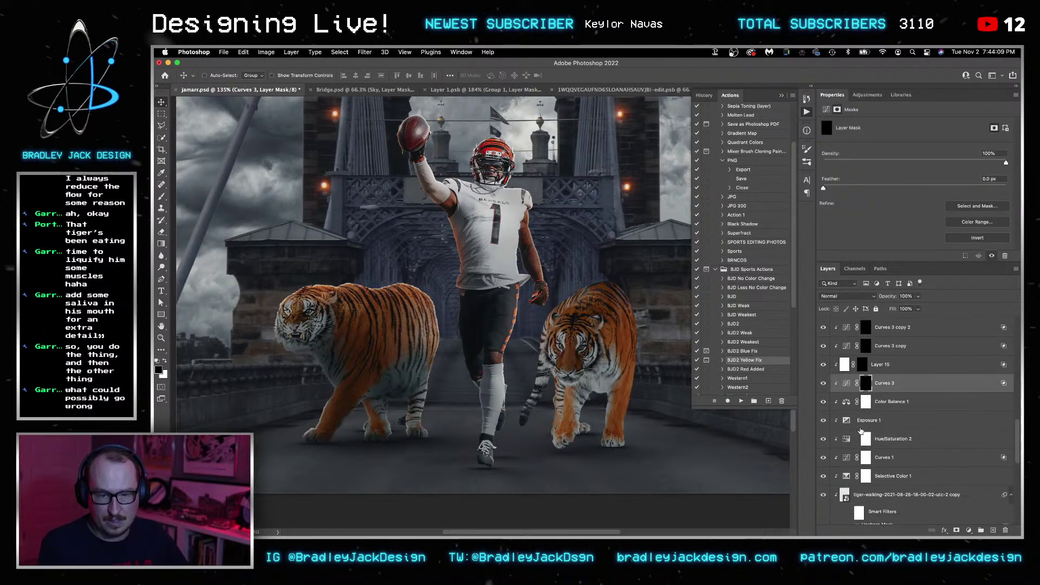
left_click(846, 495, "super")
left_click(339, 52)
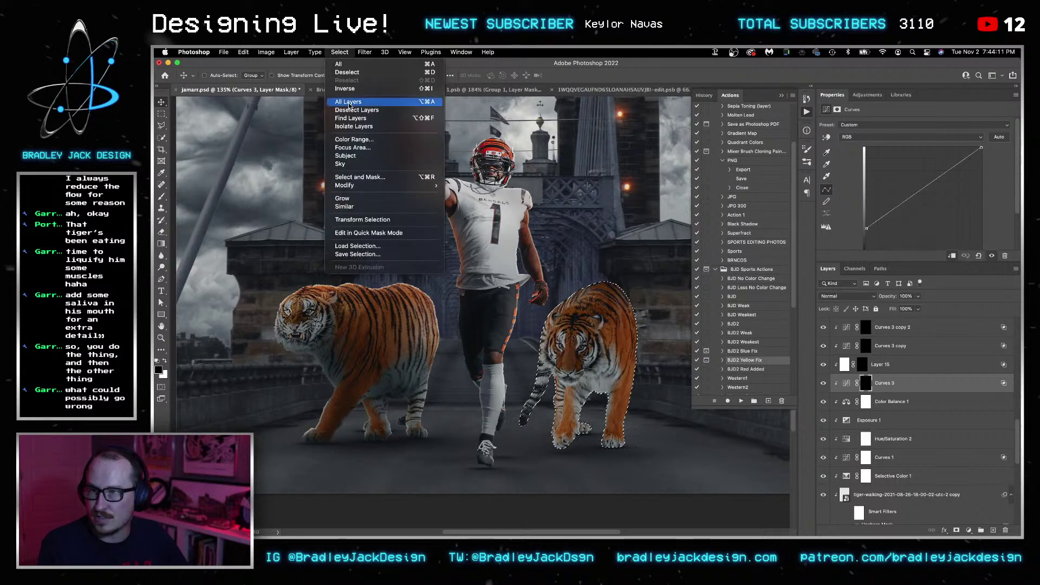
mouse_move(363, 190)
left_click(474, 206)
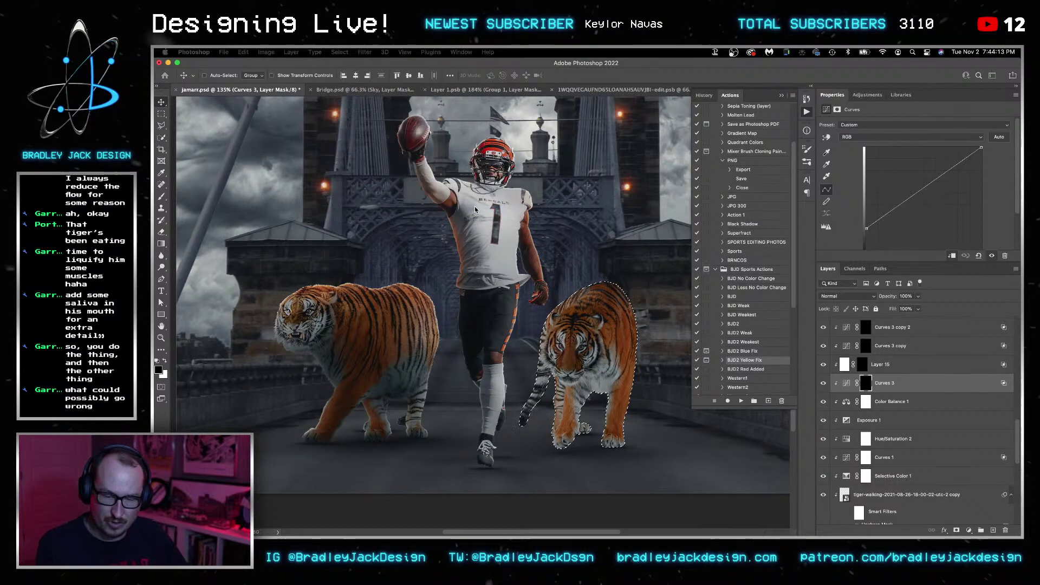
key("Return")
Use the selection to limit the Curves 3 mask to the tiger's thin outer rim, and copy that mask to Layer 15.
key("BackSpace")
key("super+d")
left_click_drag(866, 385, 862, 366)
Switch to a soft round brush and reduce its size to 125 px.
key("b")
right_click(623, 460)
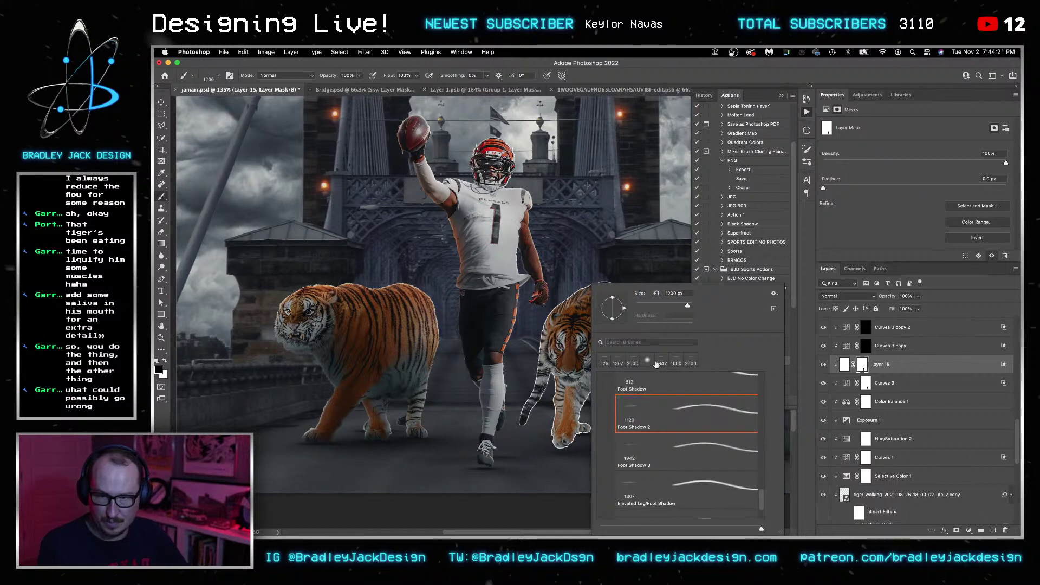
key("Escape")
key("bracketleft")
key("bracketleft")
key("bracketleft")
key("bracketleft")
key("bracketleft")
key("bracketleft")
key("bracketleft")
key("bracketleft")
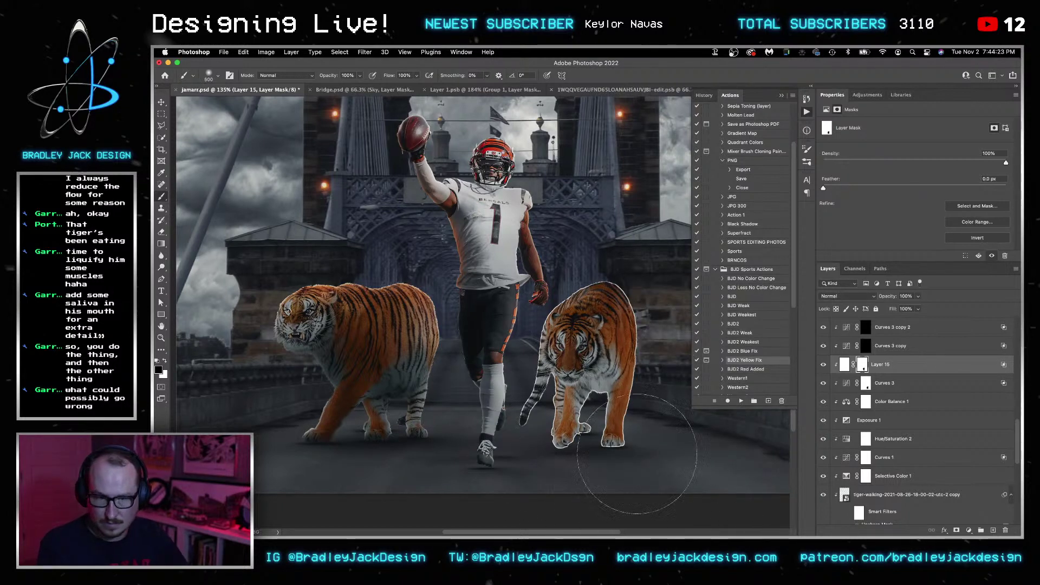
key("bracketleft")
key("bracketleft")
key("bracketleft")
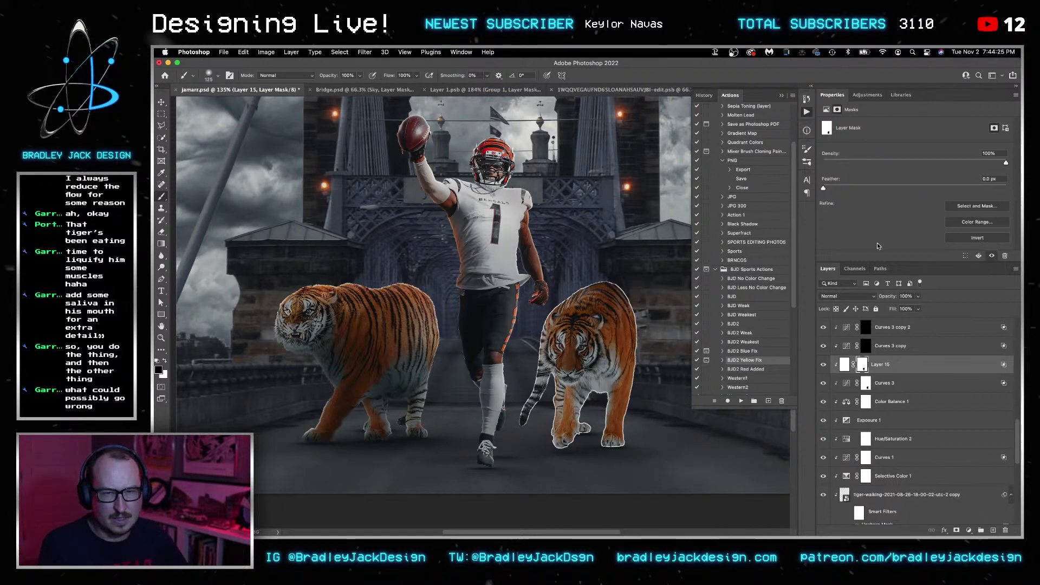
Feather the Layer 15 and Curves 3 masks by 2.5 px and soften Layer 15's rim around the legs with a 20% opacity brush.
left_click(991, 181)
type("2.5")
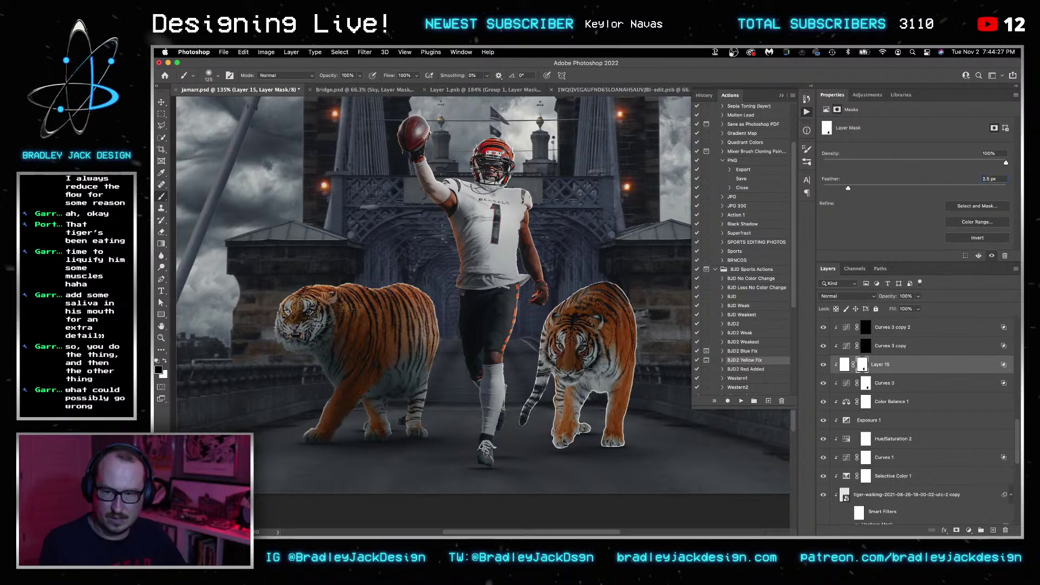
left_click(913, 384)
left_click(865, 384)
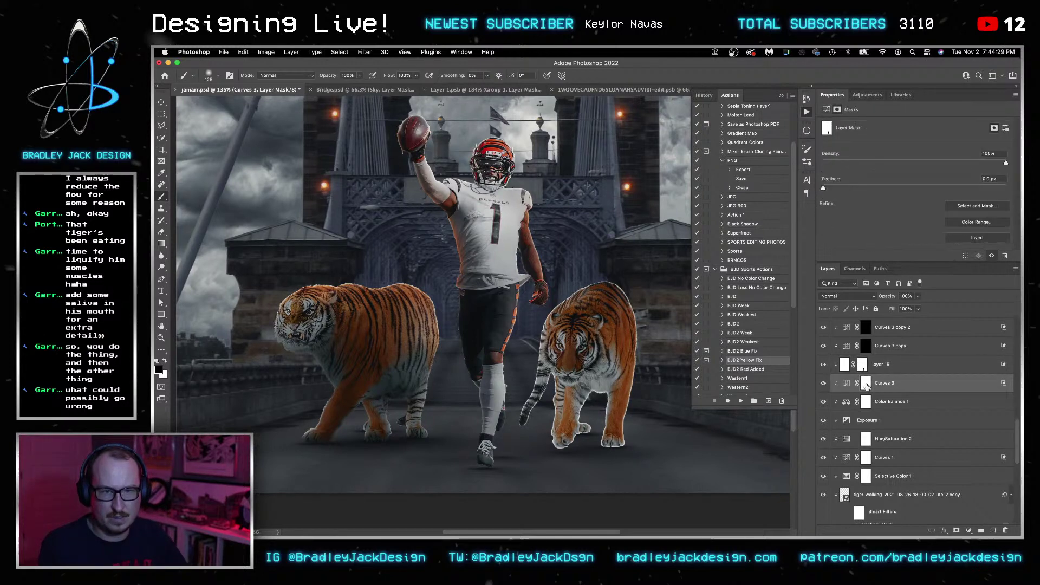
left_click(994, 179)
type("2.5")
key("Return")
left_click(857, 367)
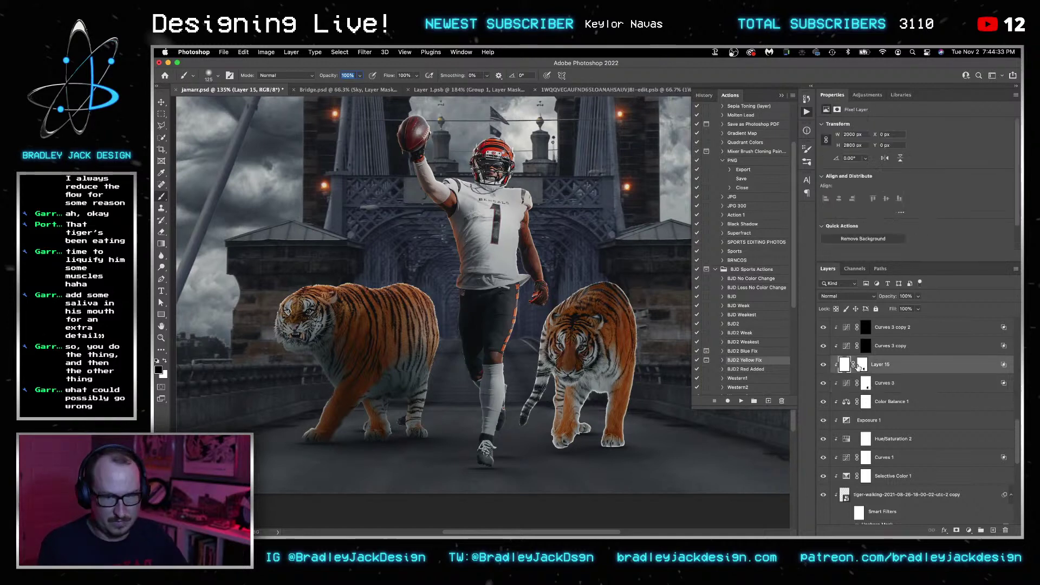
left_click(862, 365)
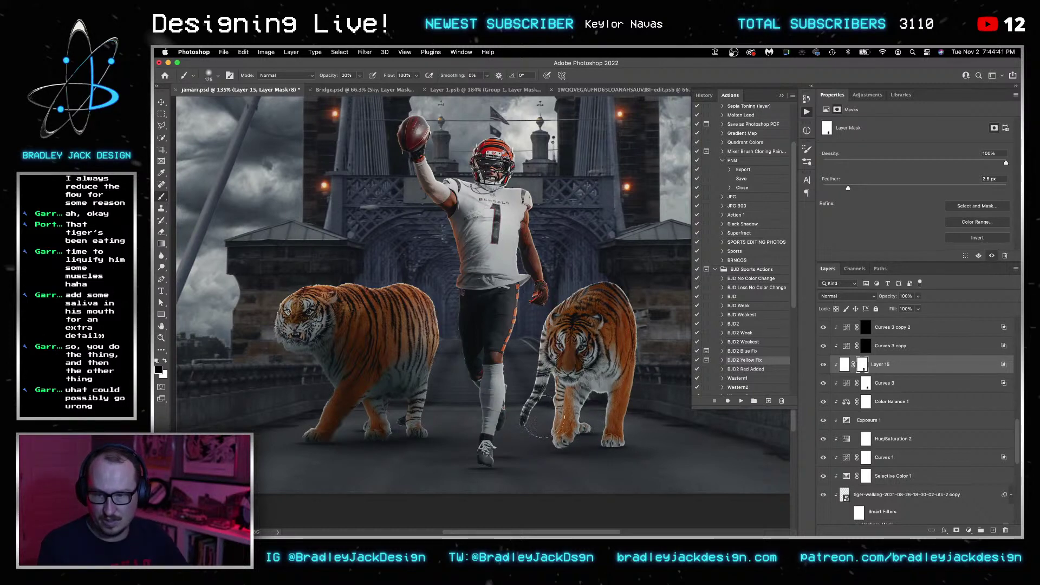
Paint white at 40% opacity on the Curves 3 copy 2 mask to darken the second tiger's paws and legs.
left_click(881, 347)
scroll(879, 357, "up", 2)
left_click(846, 380)
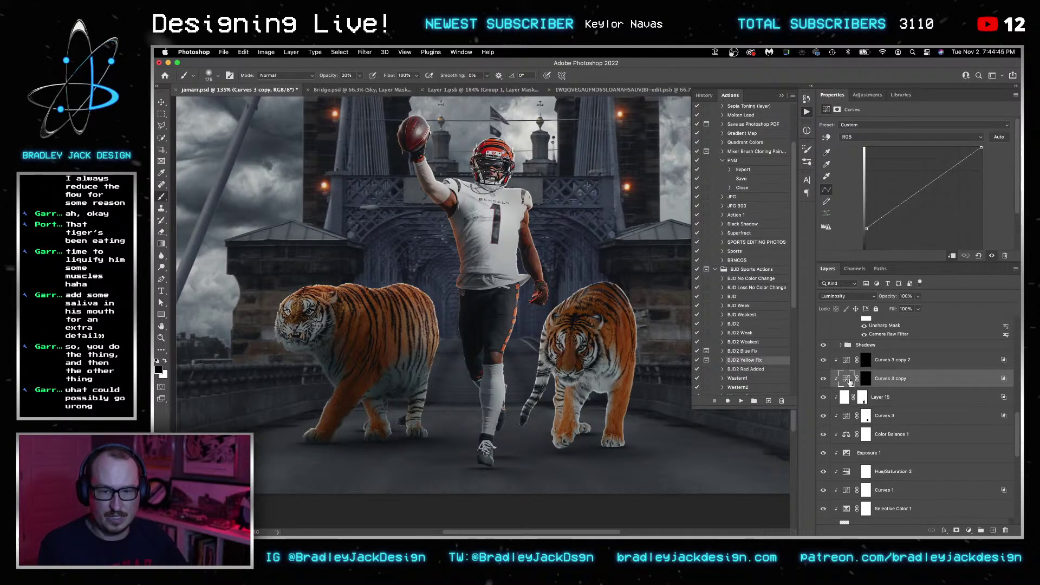
left_click(868, 362)
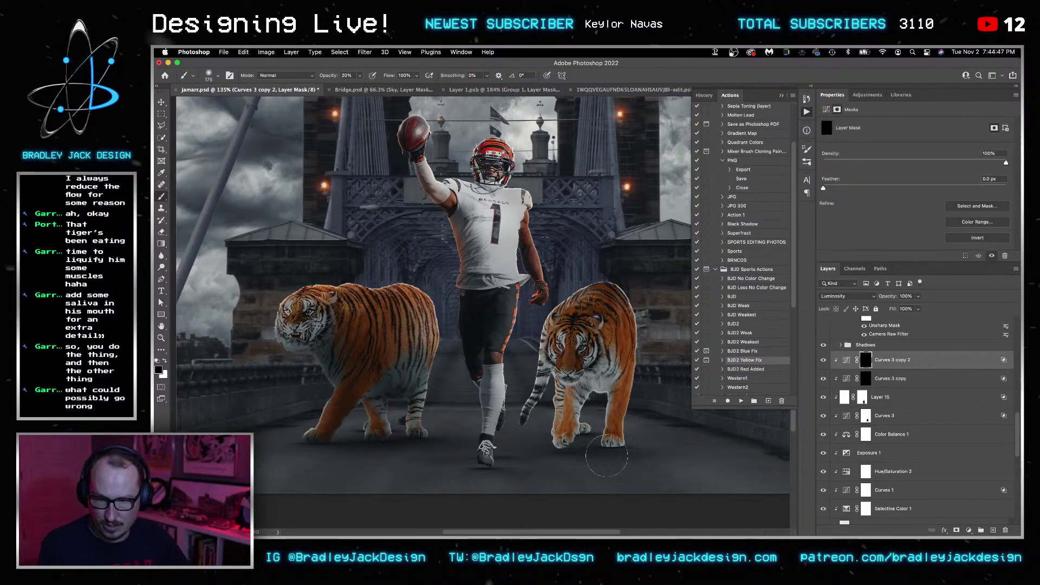
key("bracketleft")
key("x")
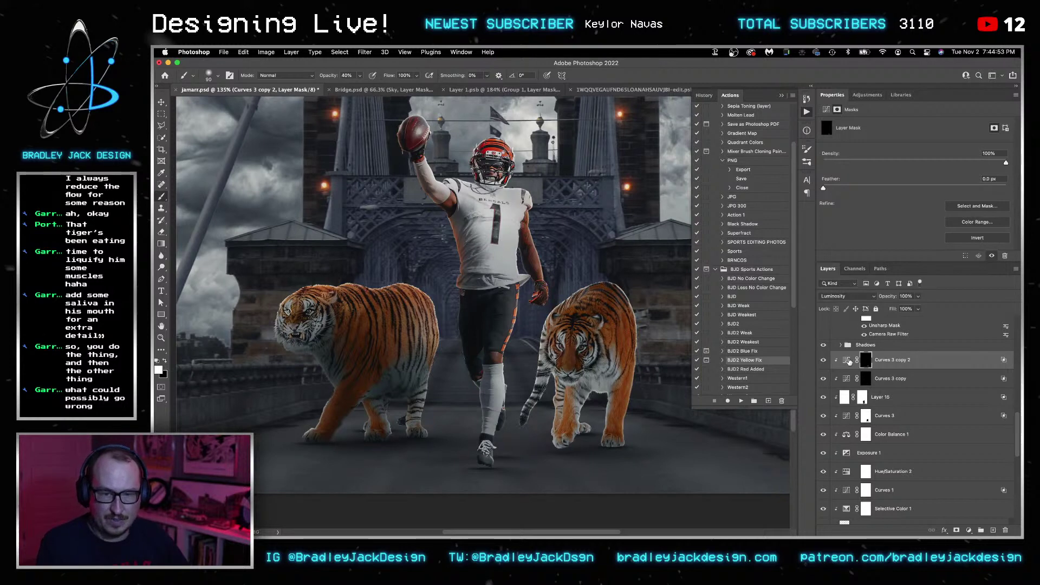
left_click(846, 360)
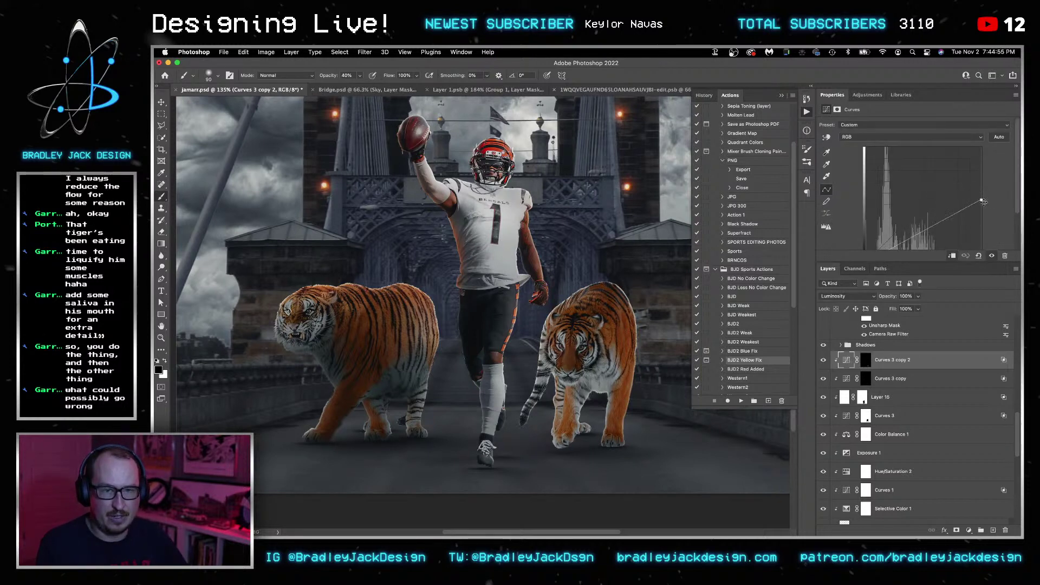
left_click(865, 360)
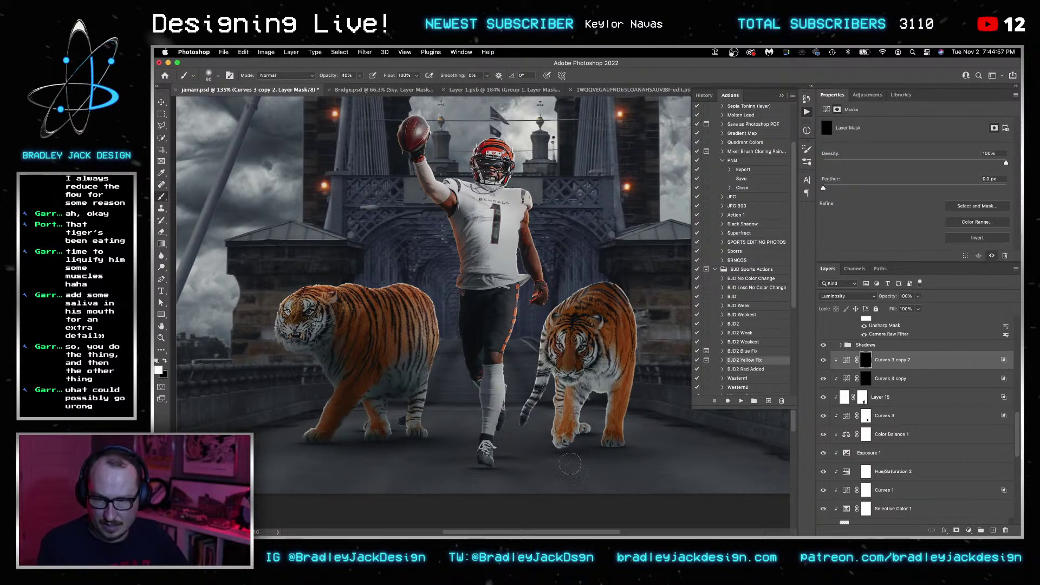
left_click_drag(563, 446, 588, 433)
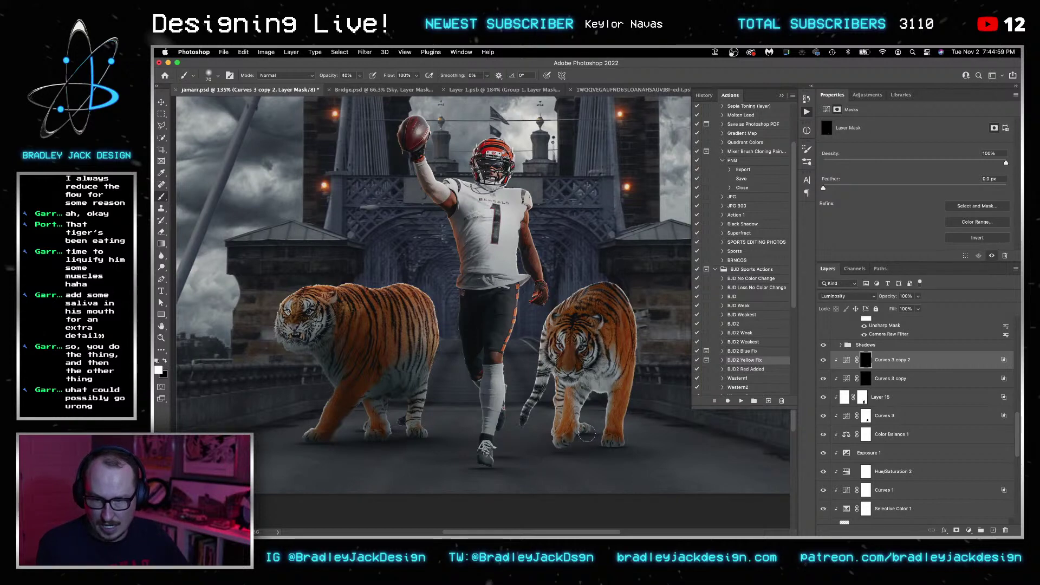
mouse_move(591, 386)
left_mouse_down()
mouse_move(590, 374)
mouse_move(606, 385)
mouse_move(609, 373)
mouse_move(617, 444)
left_mouse_up()
mouse_move(598, 362)
left_mouse_down()
mouse_move(591, 386)
mouse_move(572, 391)
mouse_move(578, 407)
mouse_move(608, 423)
left_mouse_up()
Darken the second tiger's tail down to its tip on the Curves 3 copy 2 mask with a smaller brush.
scroll(592, 413, "up", 6)
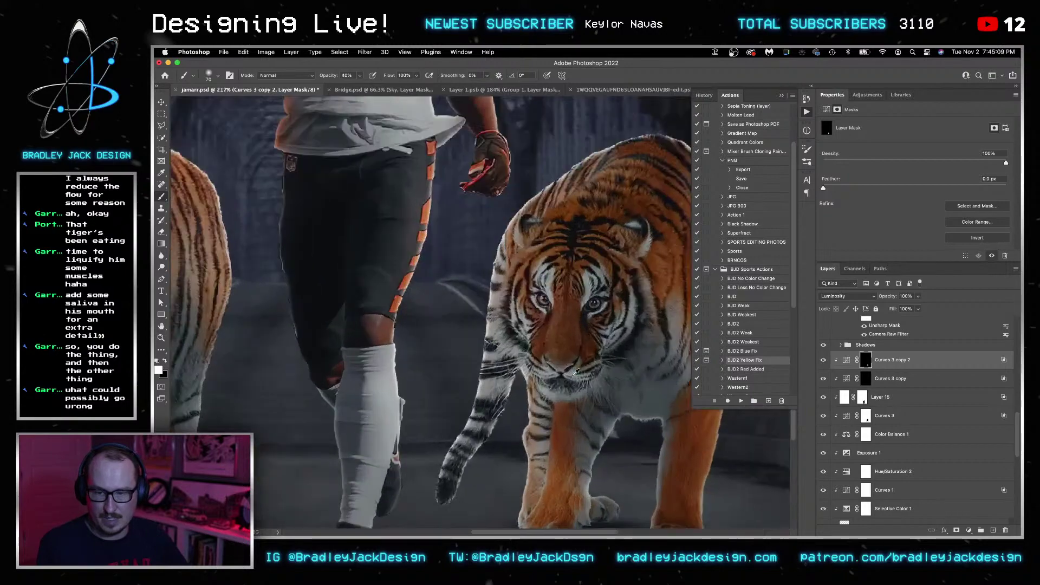
key("bracketleft")
key("bracketleft")
key("bracketleft")
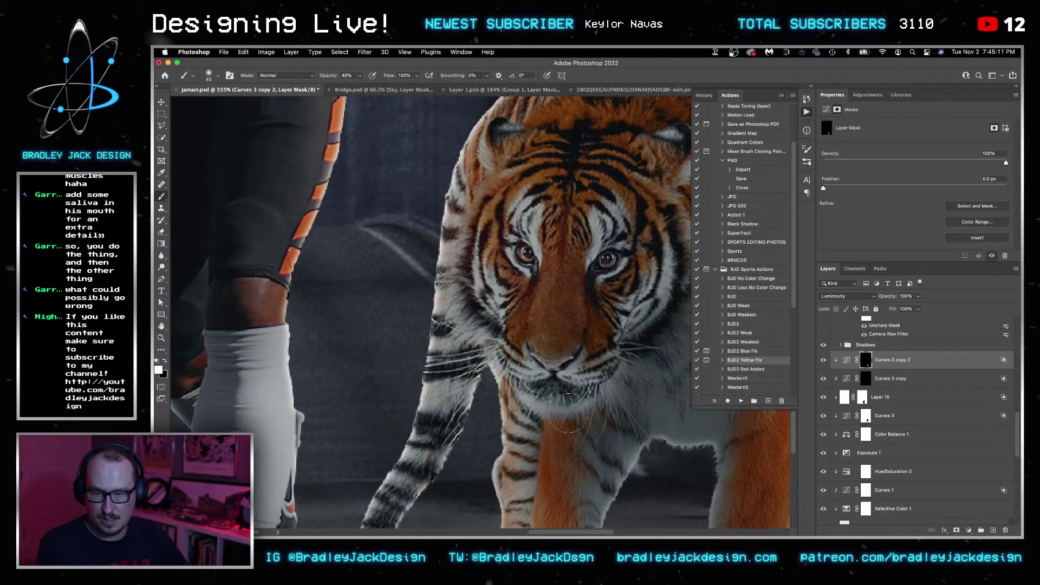
scroll(535, 335, "down", 3)
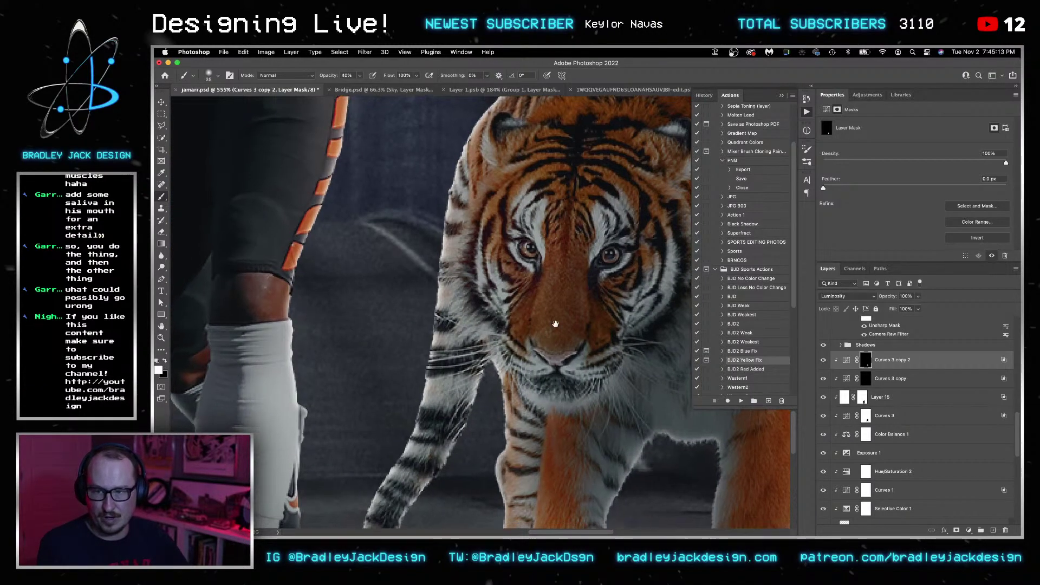
scroll(480, 259, "up", 2)
key("bracketleft")
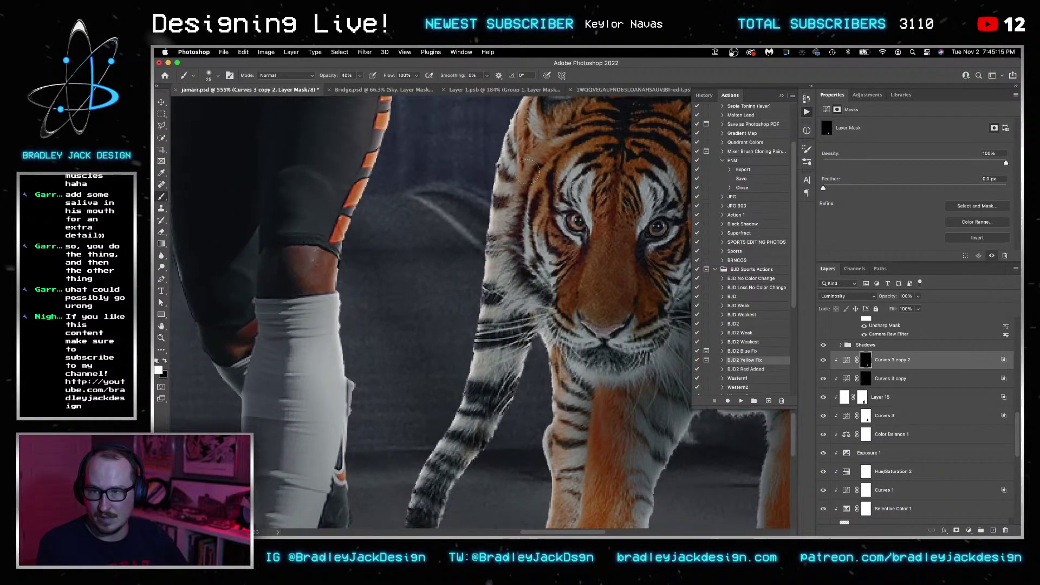
mouse_move(494, 200)
left_mouse_down()
mouse_move(496, 281)
mouse_move(514, 333)
mouse_move(490, 255)
mouse_move(523, 330)
mouse_move(434, 432)
left_mouse_up()
key("bracketright")
scroll(434, 432, "down", 3)
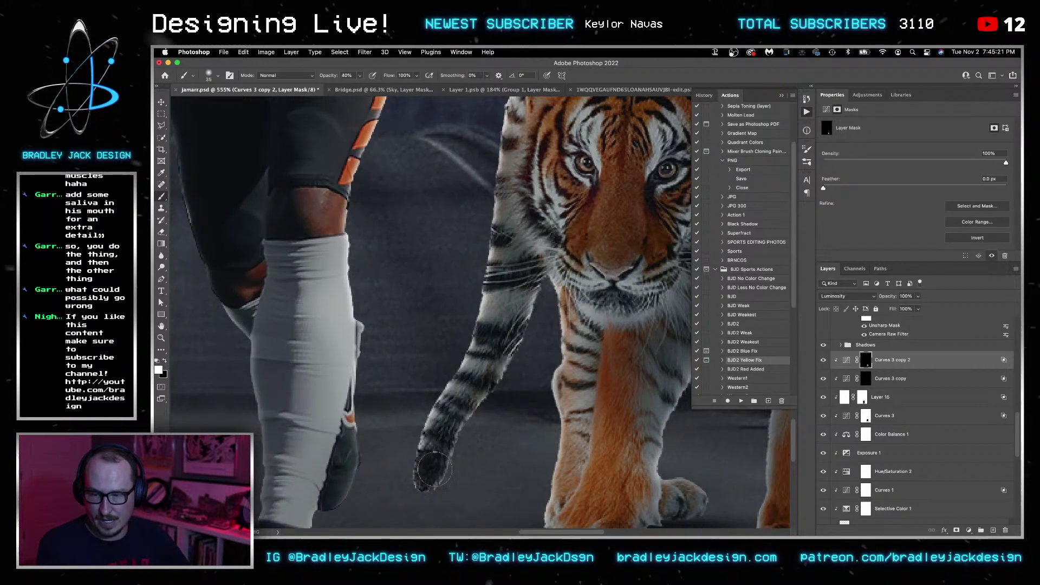
left_click_drag(508, 279, 496, 303)
left_click_drag(501, 214, 506, 190)
key("x")
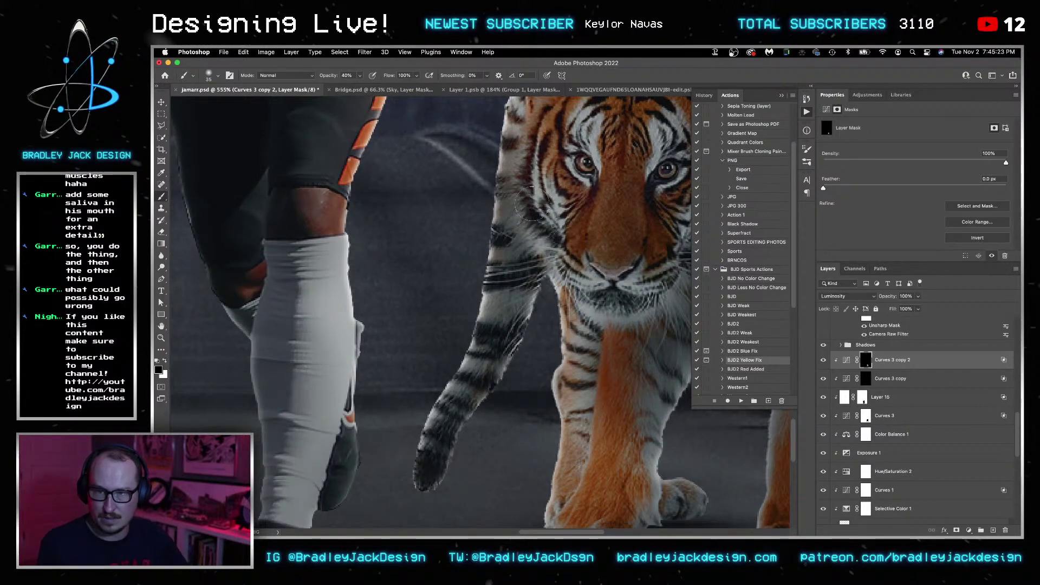
key("x")
Darken the outer edge of the second tiger's front leg down to the paw on the Curves 3 copy 2 mask.
scroll(596, 360, "down", 2)
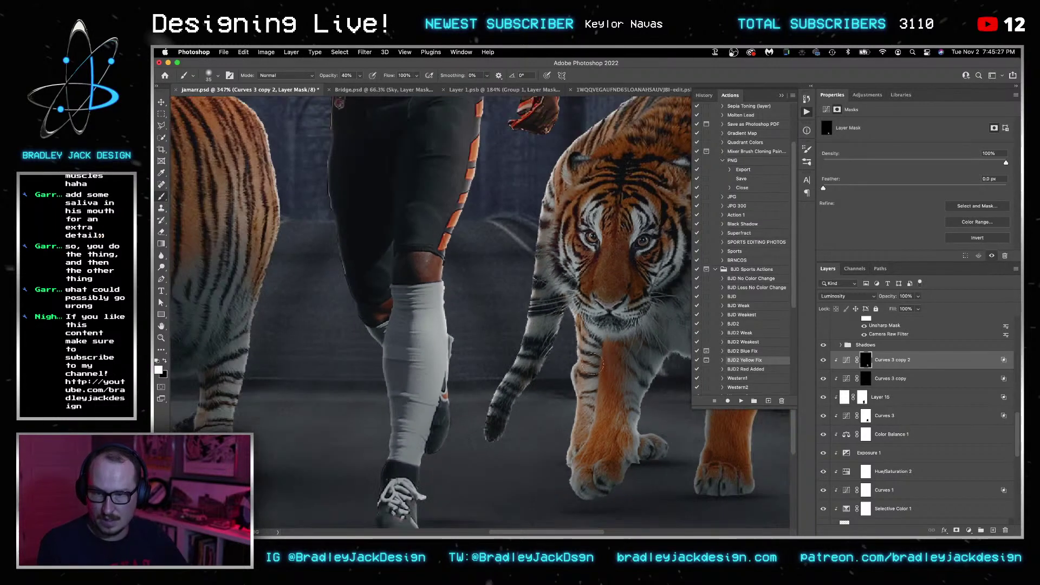
left_click_drag(590, 355, 578, 428)
mouse_move(586, 324)
left_mouse_down()
mouse_move(590, 380)
mouse_move(573, 464)
left_mouse_up()
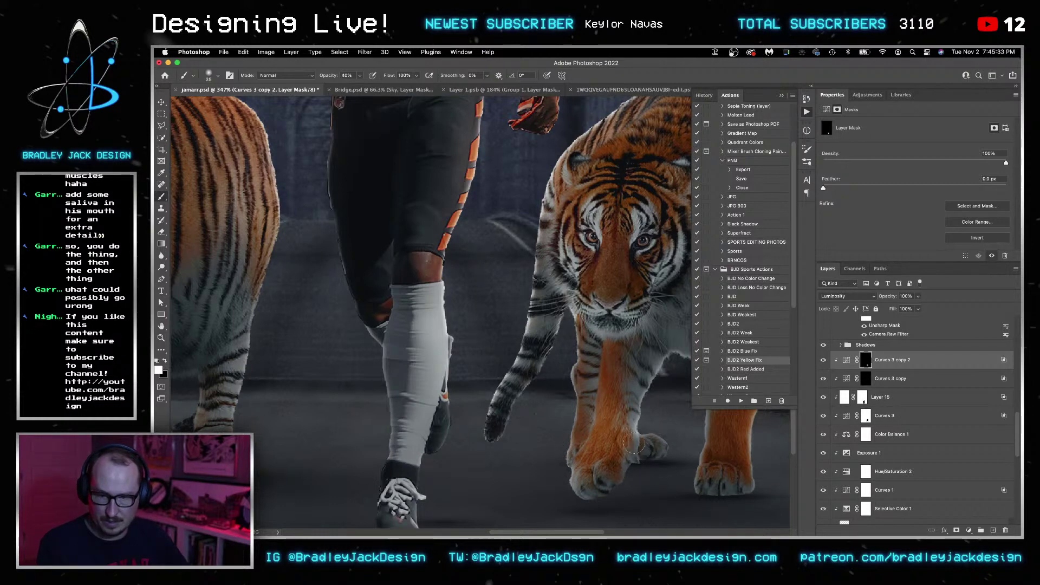
scroll(498, 447, "down", 3)
left_click_drag(497, 446, 492, 446)
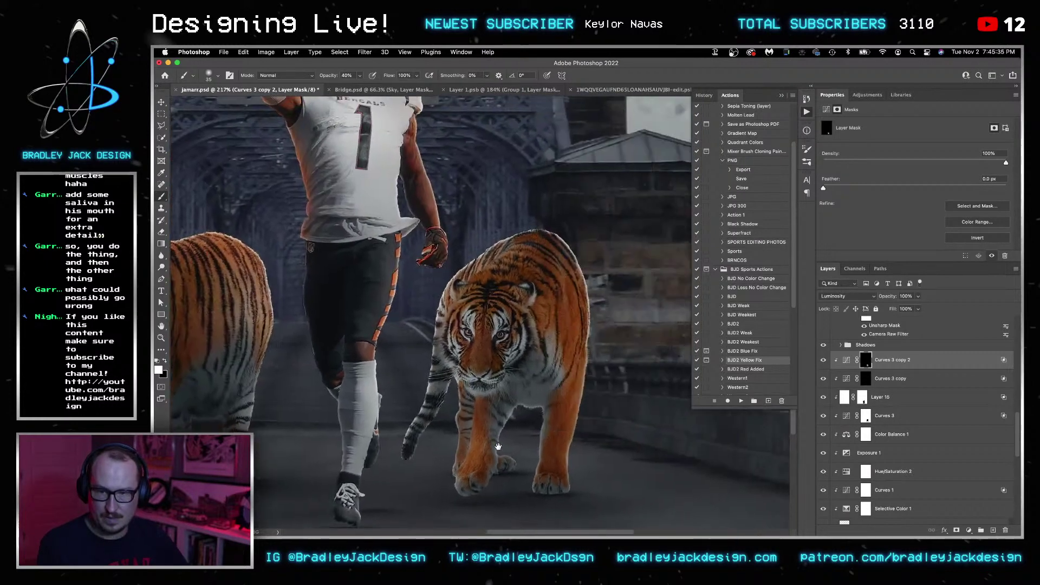
key("bracketright")
key("bracketright")
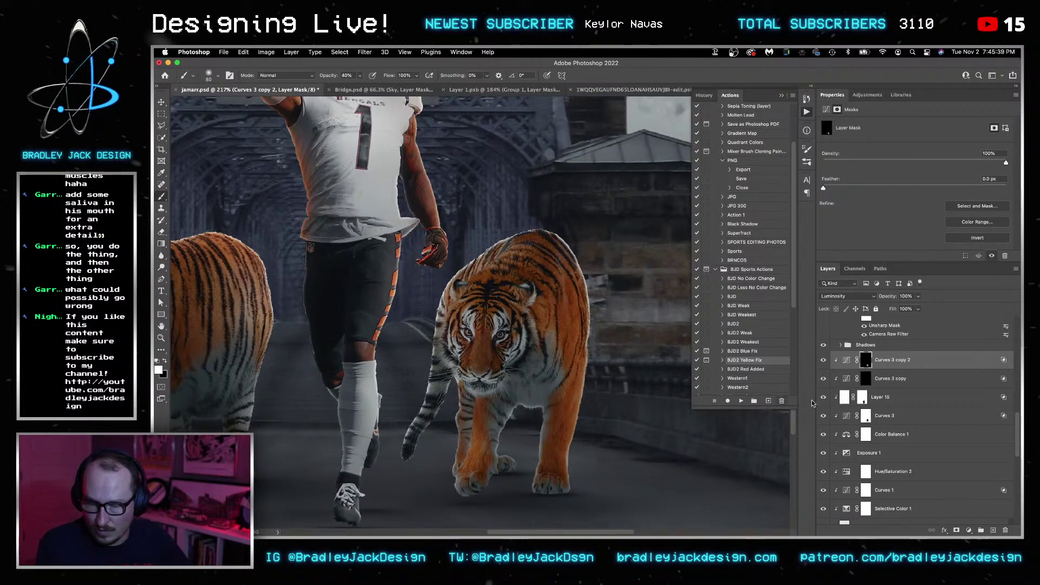
Paint white at 40% opacity on the Curves 3 copy mask to brighten the second tiger's head and back, varying the brush size.
left_click(870, 380)
key("bracketleft")
left_click_drag(522, 291, 483, 285)
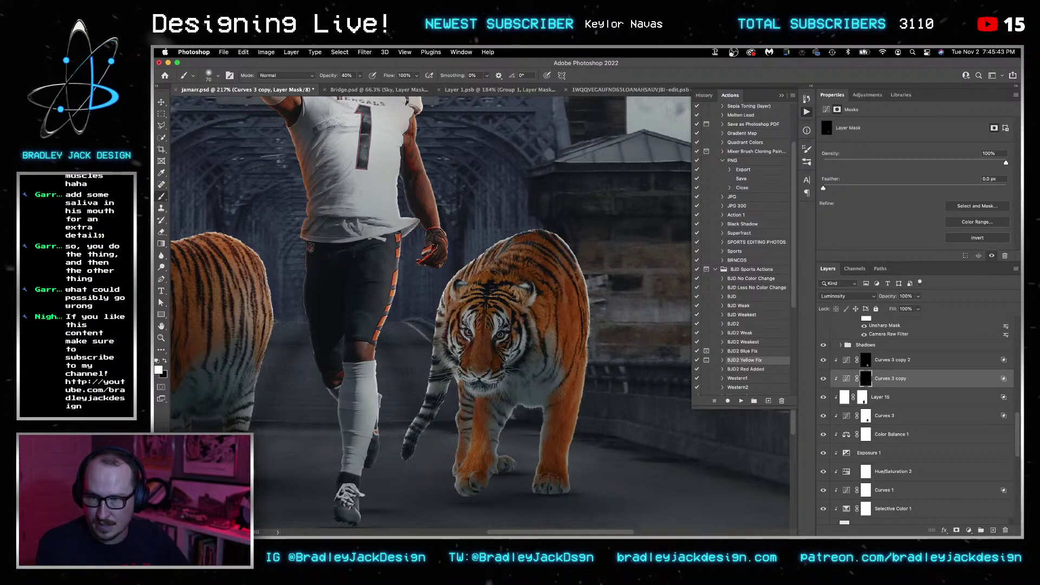
key("bracketright")
key("bracketright")
key("bracketright")
key("bracketleft")
key("bracketleft")
key("bracketleft")
key("bracketleft")
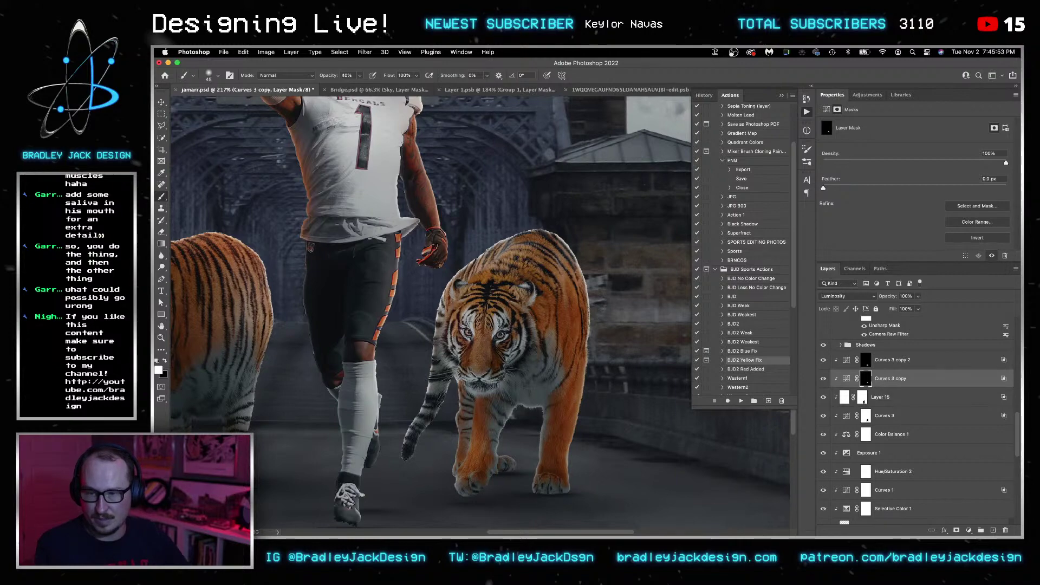
key("super+0")
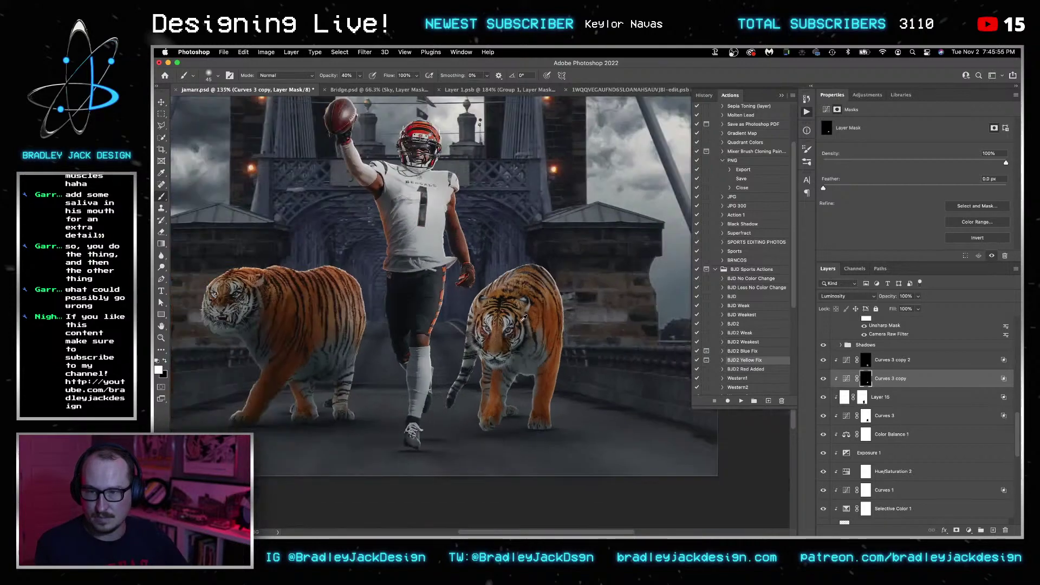
Add a new layer above Curves 3 copy 2 and clip it to the second tiger.
key("v")
left_click(887, 361)
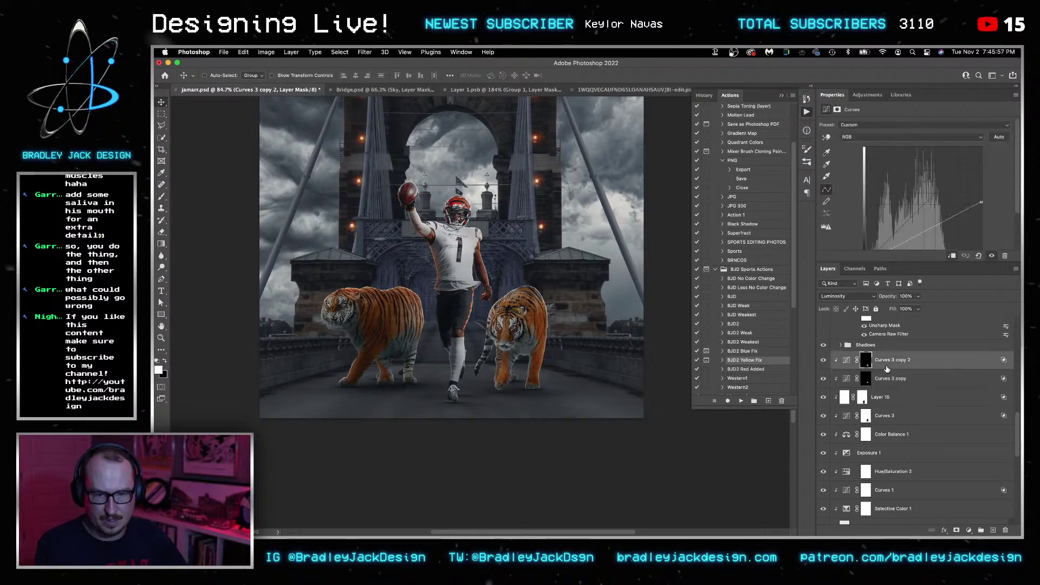
key("super+shift+alt+n")
left_click(888, 367, "alt")
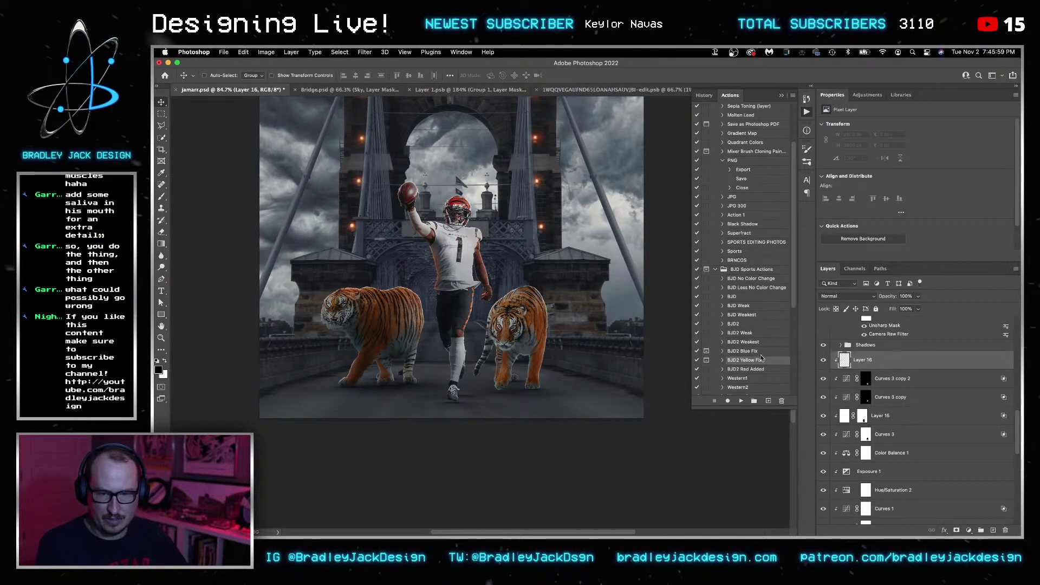
Sample the orange of a bridge lamp and paint it at 30% opacity over the second tiger's upper back with a large soft brush.
key("b")
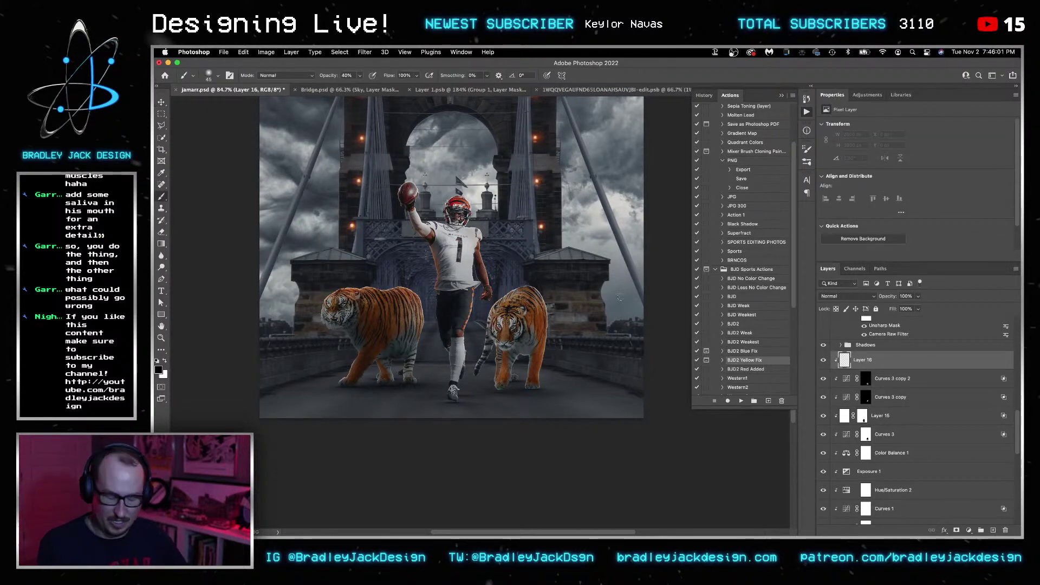
left_click(542, 176, "alt")
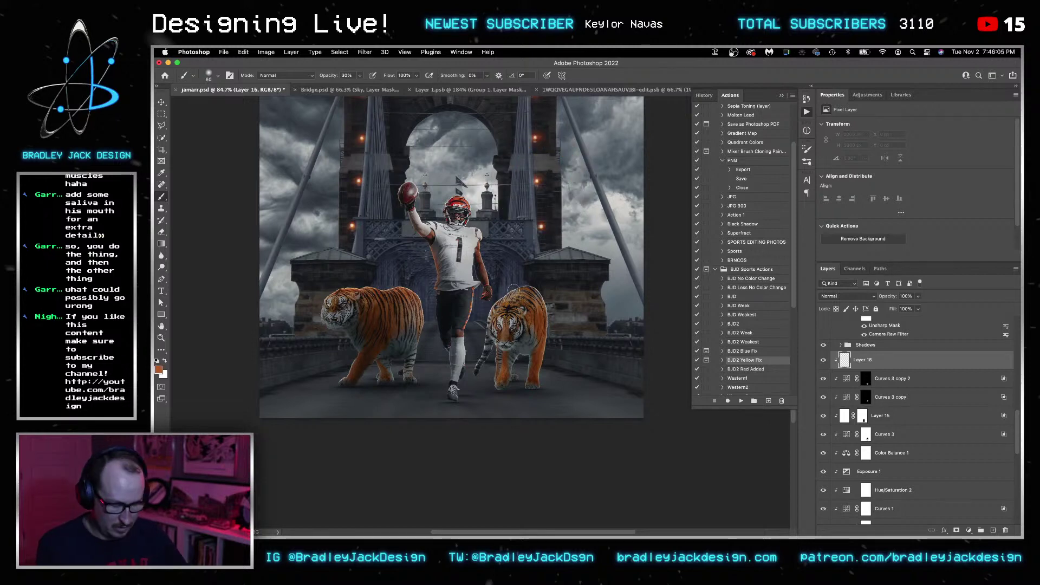
key("bracketright")
key("bracketright")
key("bracketright")
key("bracketright")
key("bracketright")
left_click(560, 287)
Paint the sampled orange at 30% opacity along the second tiger's back edge and down its tail with progressively smaller brushes.
key("bracketleft")
key("bracketleft")
scroll(502, 271, "up", 3)
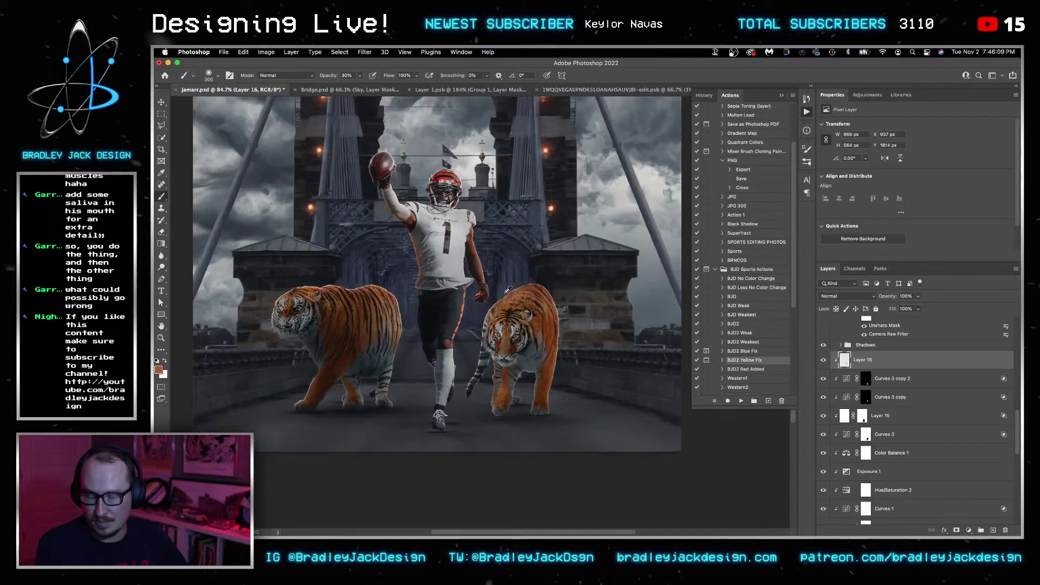
key("bracketleft")
key("bracketleft")
key("bracketleft")
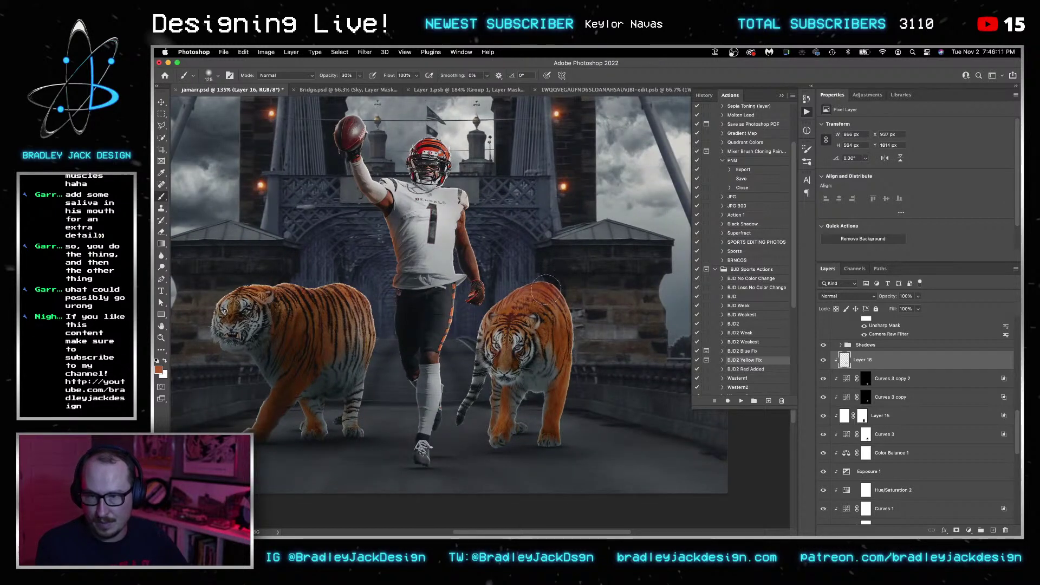
left_click_drag(466, 347, 461, 413)
Set the orange glow layer, Layer 16, to Overlay at 60% opacity and add a clipped duplicate in Screen mode at 30%.
key("v")
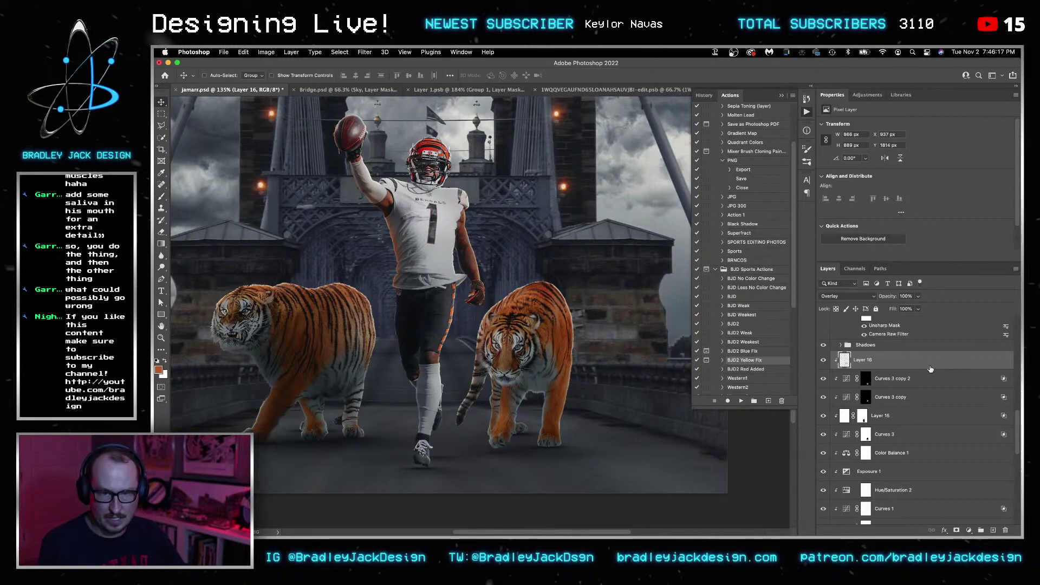
key("3")
key("super+j")
key("shift+alt+s")
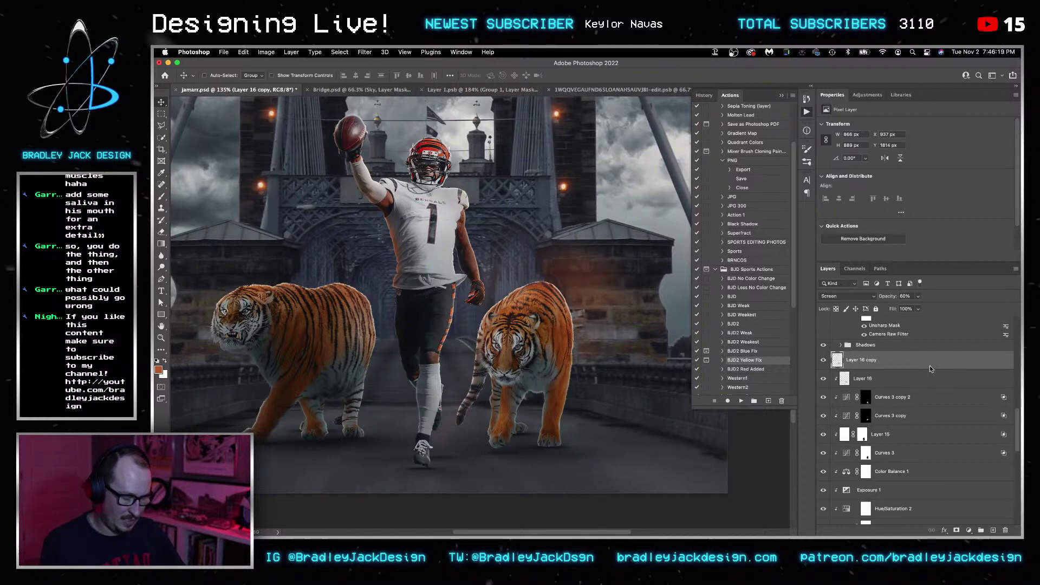
left_click(897, 368, "alt")
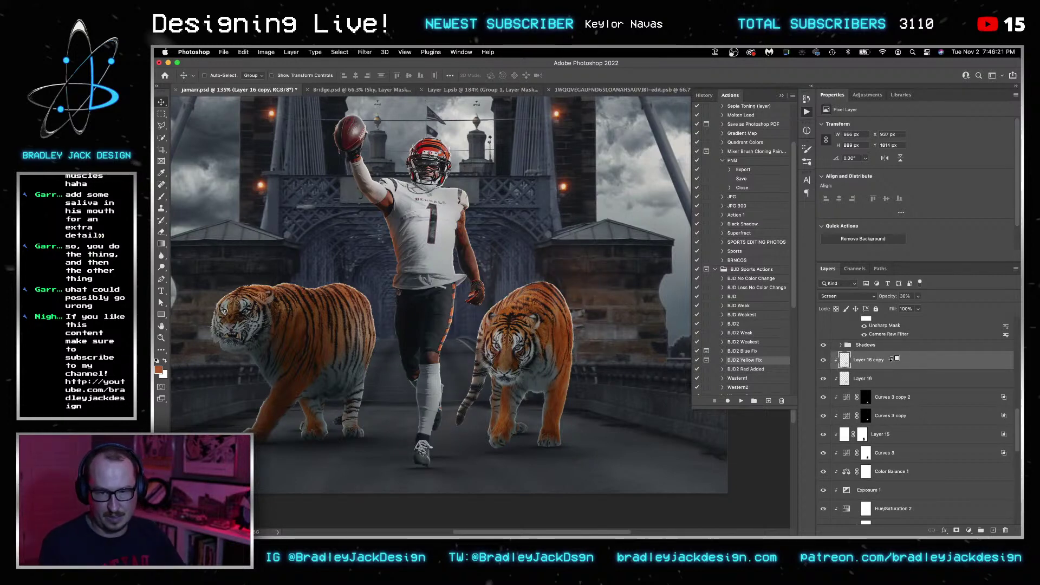
Duplicate the Screen glow layer again, clip the new copy to the second tiger and set its blend mode to Color.
key("super+j")
key("c")
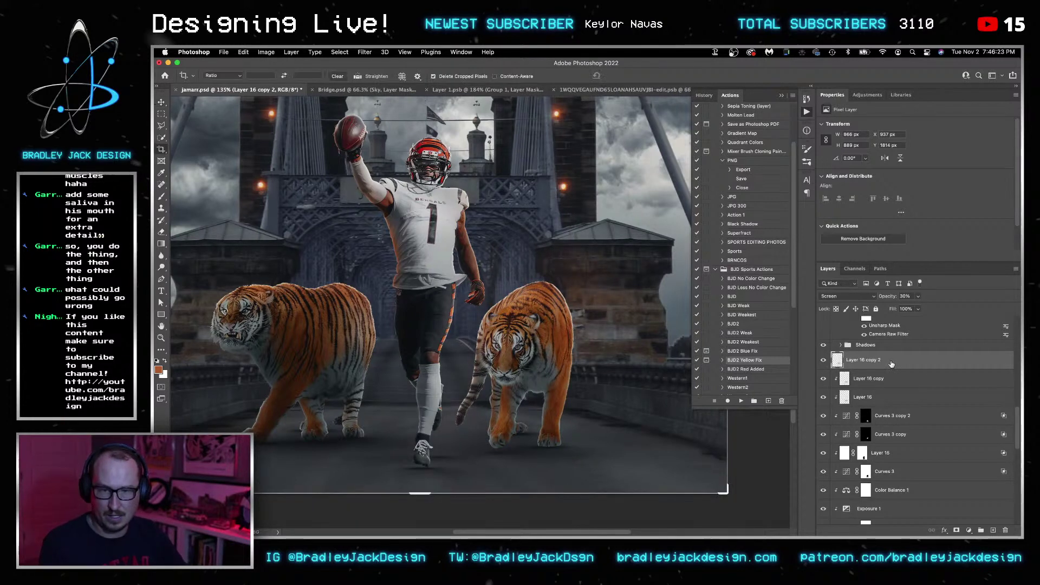
left_click(889, 368, "alt")
key("v")
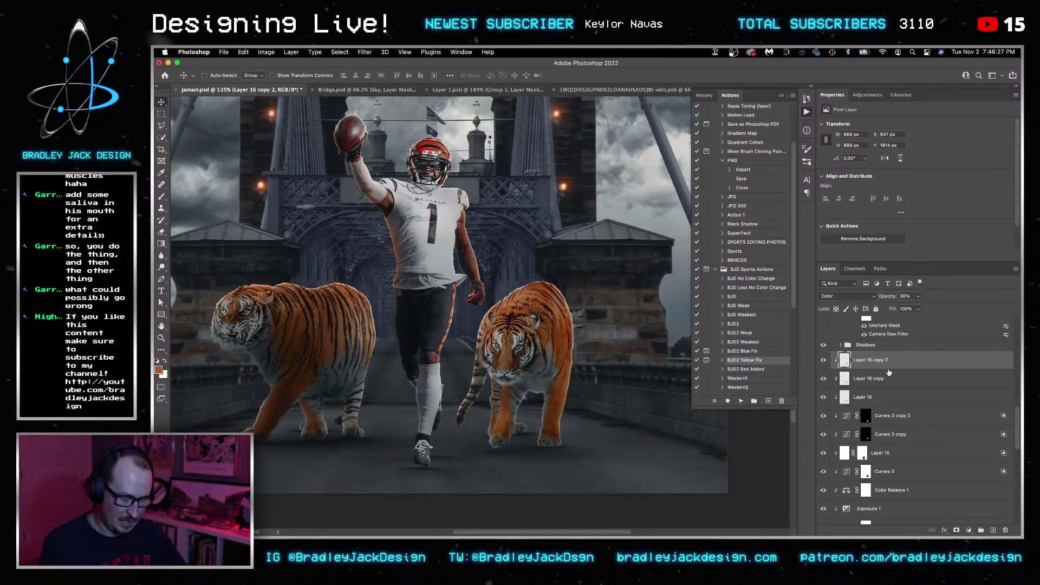
key("alt+shift+s")
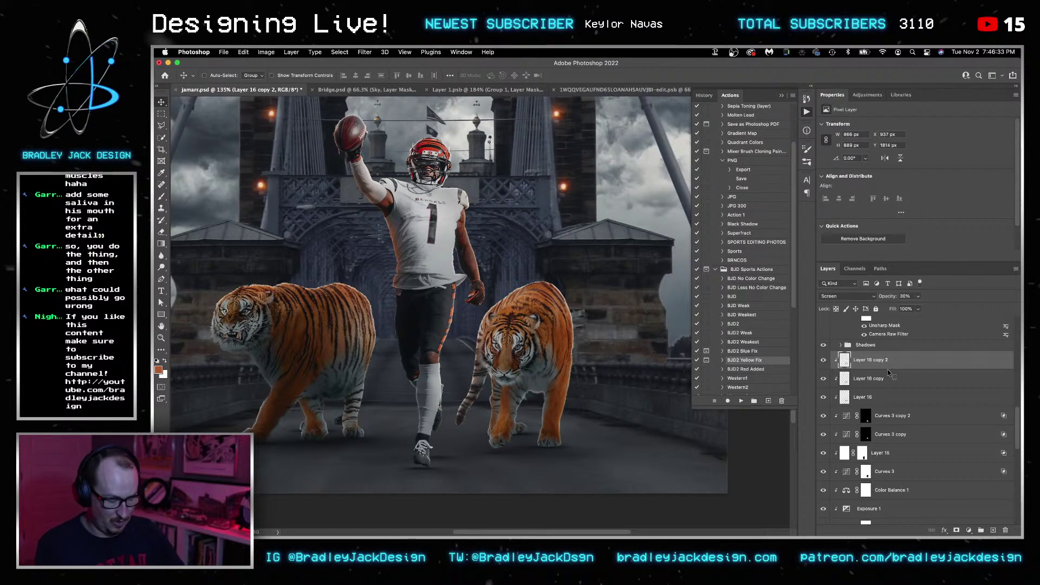
key("c")
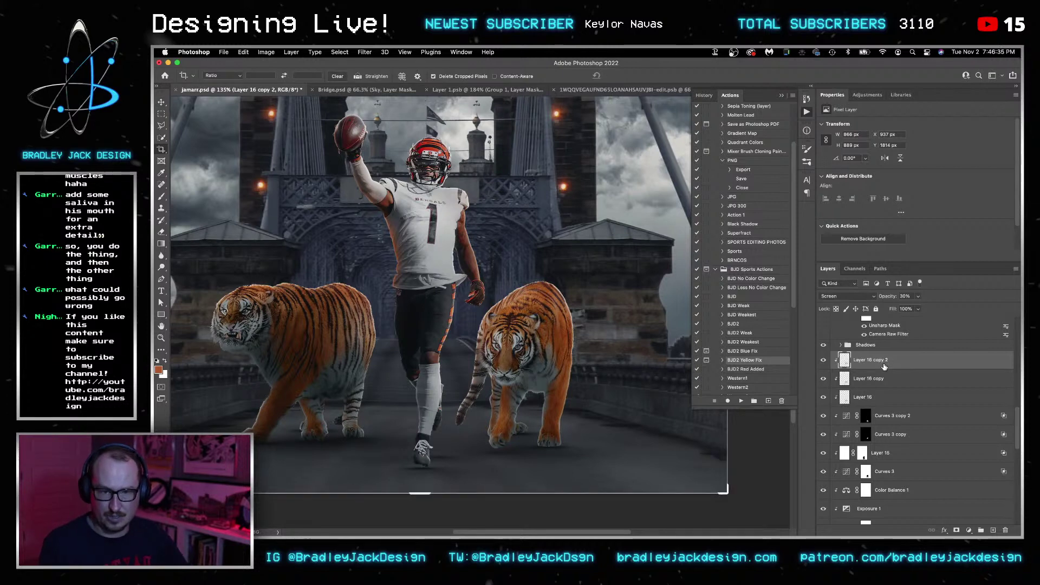
key("v")
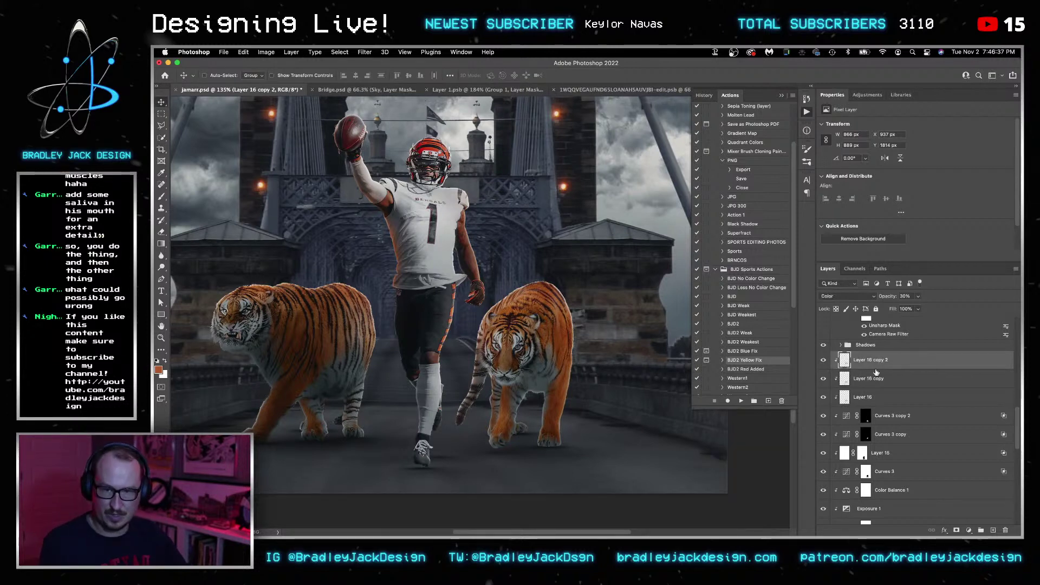
key("alt+shift+c")
Move the Color glow layer below Layer 16 and set its opacity to 50%.
key("super+bracketleft")
key("super+bracketleft")
key("5")
scroll(601, 369, "down", 3)
left_click_drag(601, 375, 595, 394)
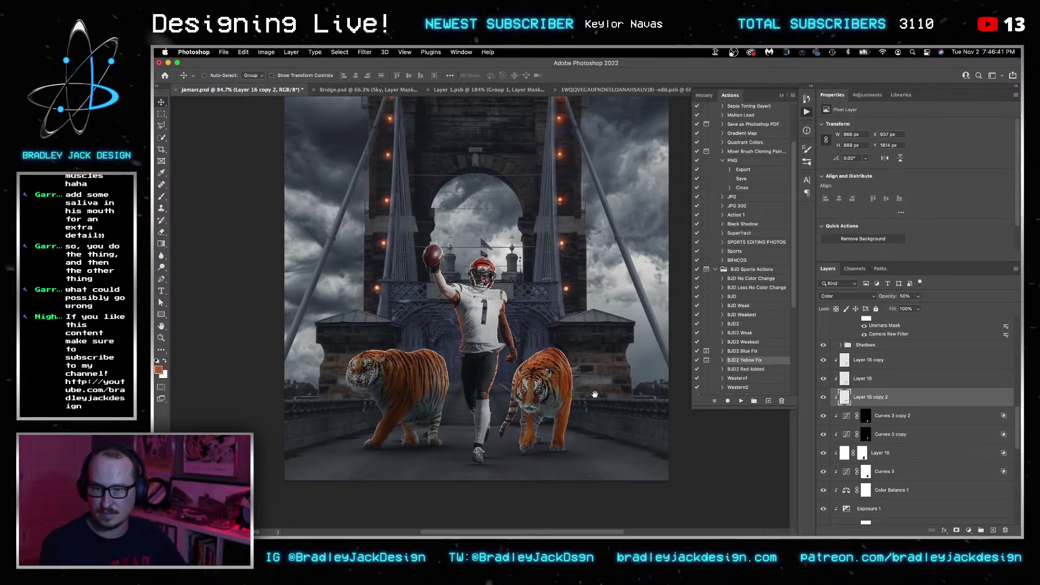
Group all of the second tiger's layers, from Layer 16 copy down to its Shadows group, and name the group Right Tiger.
left_click(869, 360)
scroll(863, 458, "down", 8)
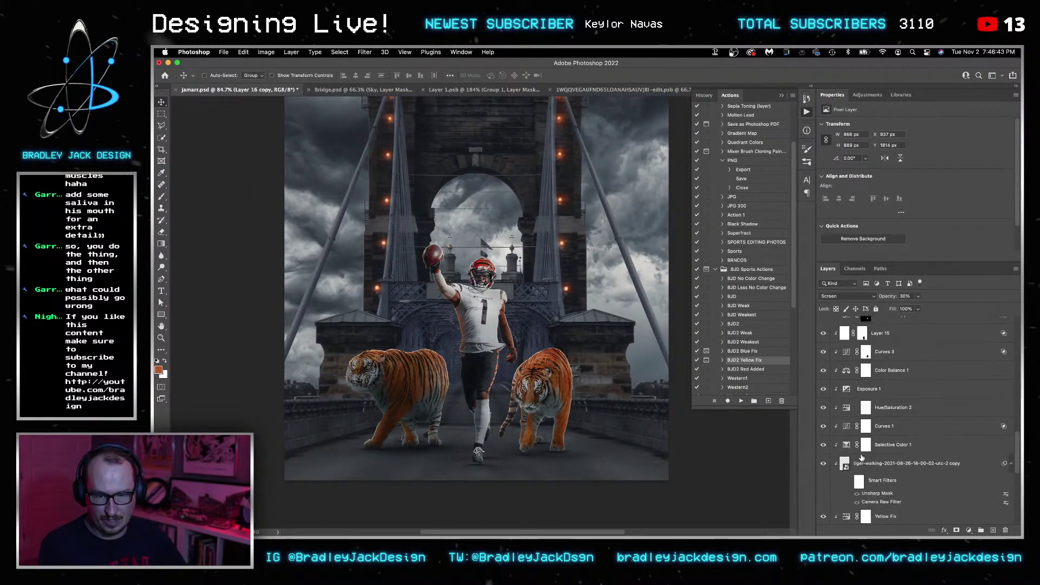
scroll(862, 458, "down", 3)
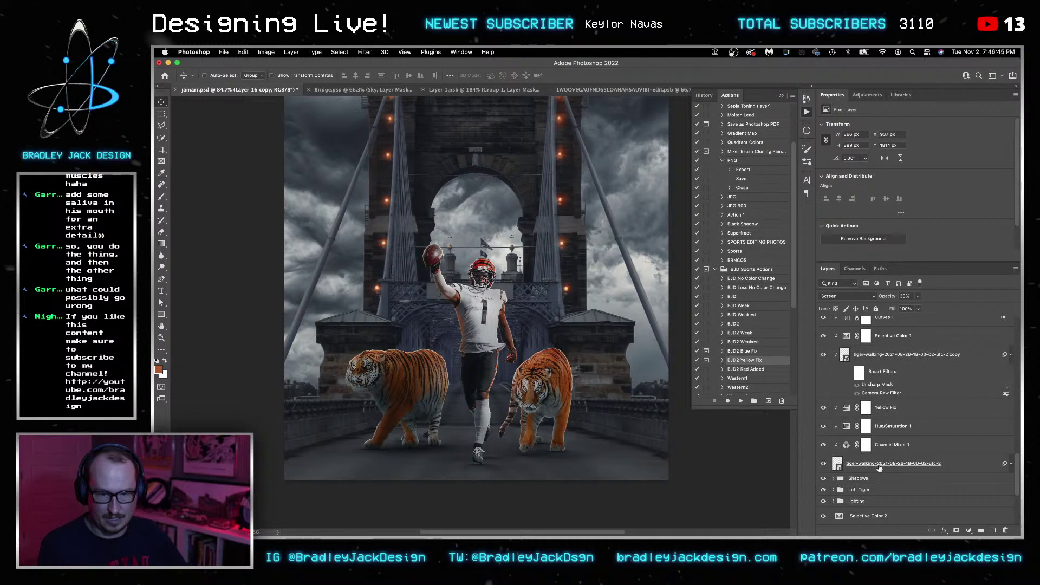
left_click(876, 479)
key("ctrl+g")
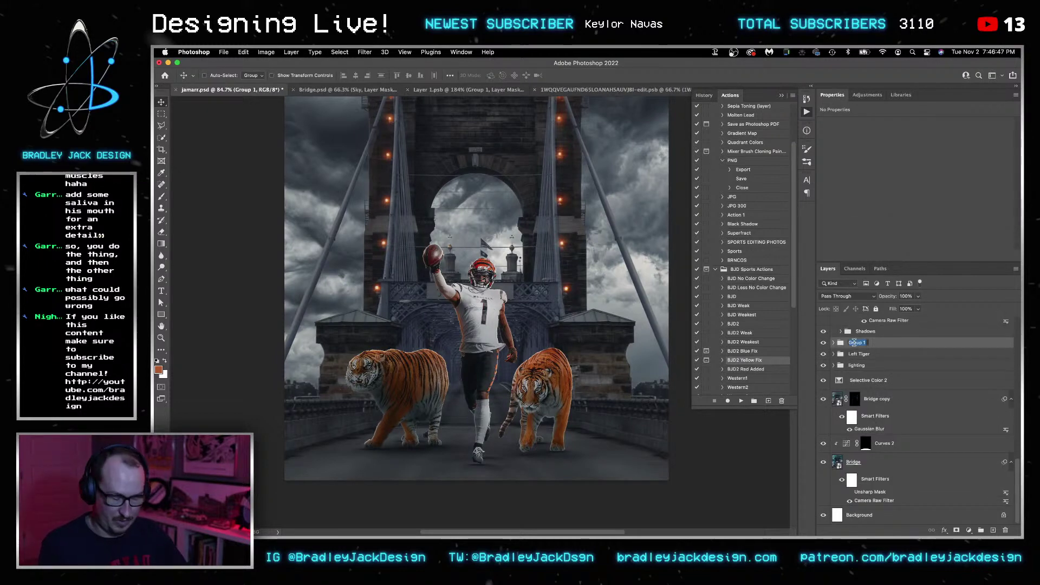
type("R")
key("Return")
Nudge the Right Tiger group about 40 px to the right, away from the player.
key("shift+Right")
key("shift+Right")
key("shift+Right")
key("shift+Left")
key("shift+Right")
key("shift+Left")
Review the glow layers inside the Right Tiger group and lower the Overlay layer, Layer 16, to 40% opacity.
left_click(833, 342)
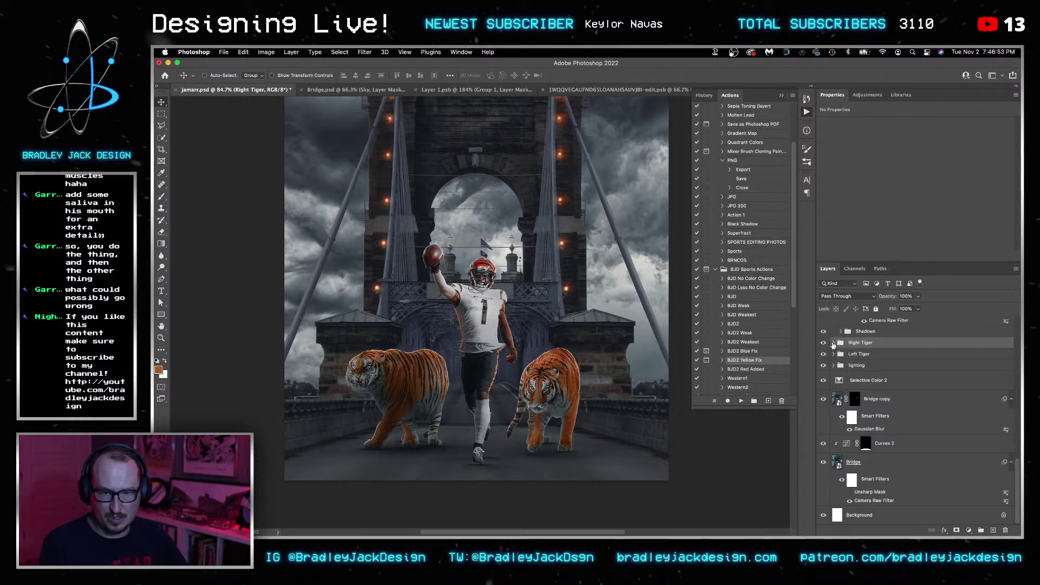
left_click(869, 358)
left_click(872, 378)
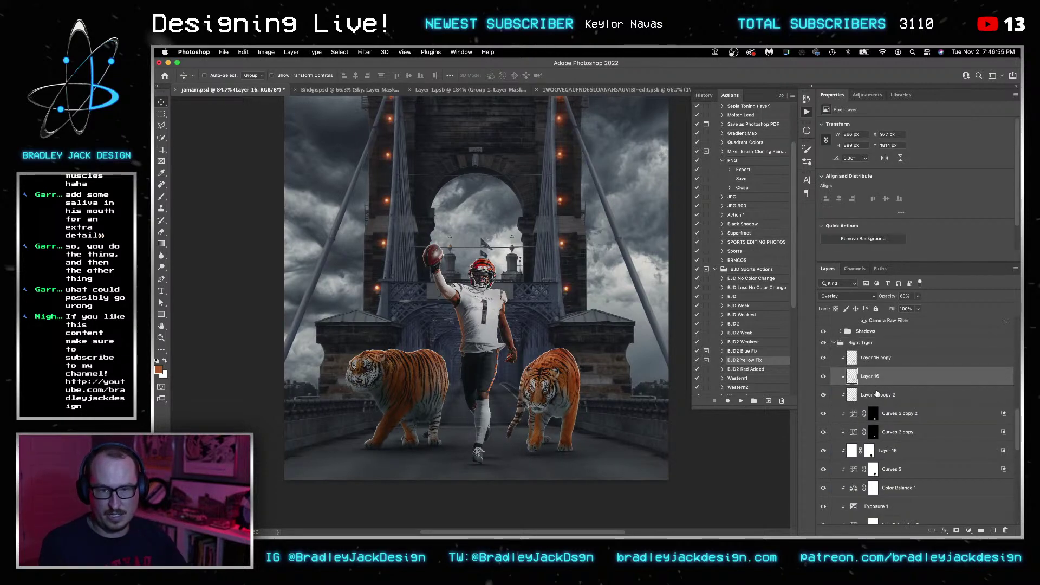
double_click(877, 394)
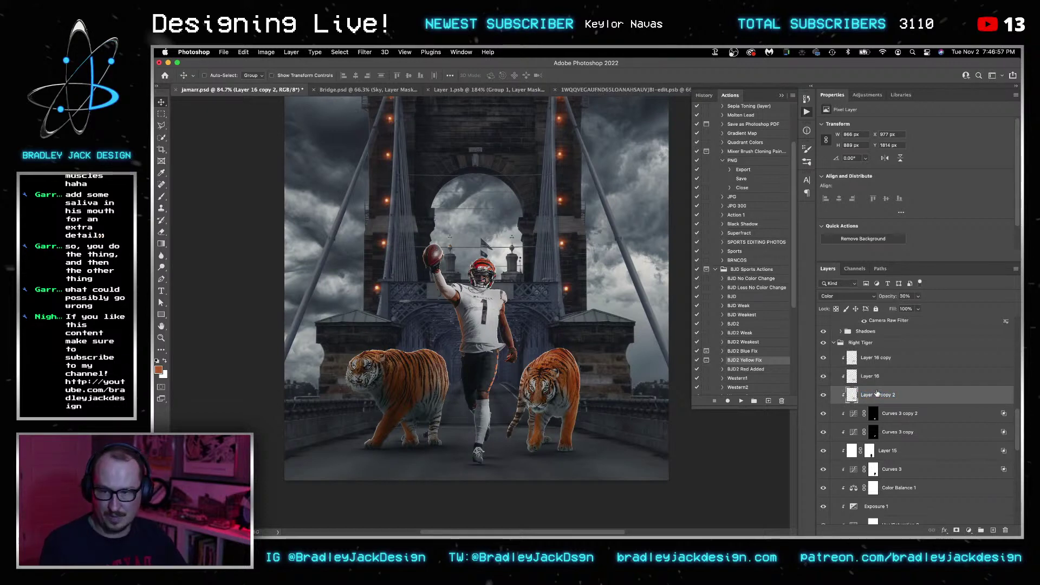
left_click(879, 376)
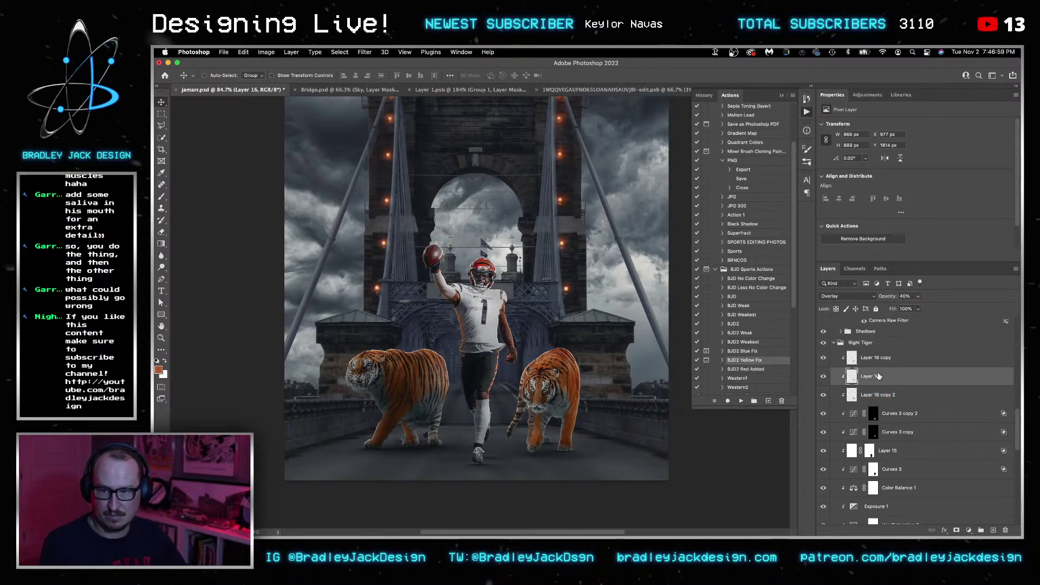
left_click(874, 358)
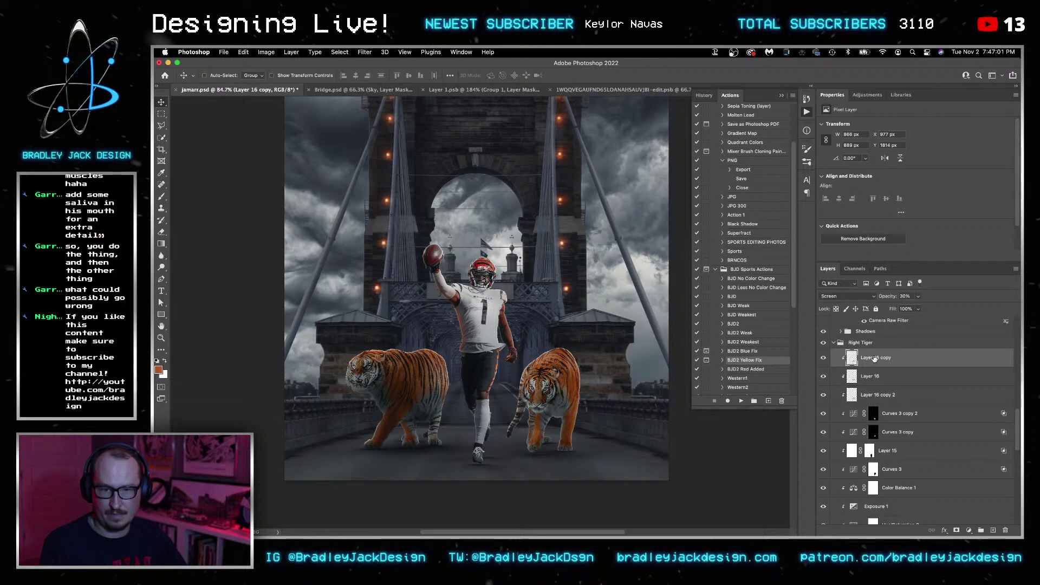
Save the composite and collapse the Right Tiger group.
key("super+s")
key("z")
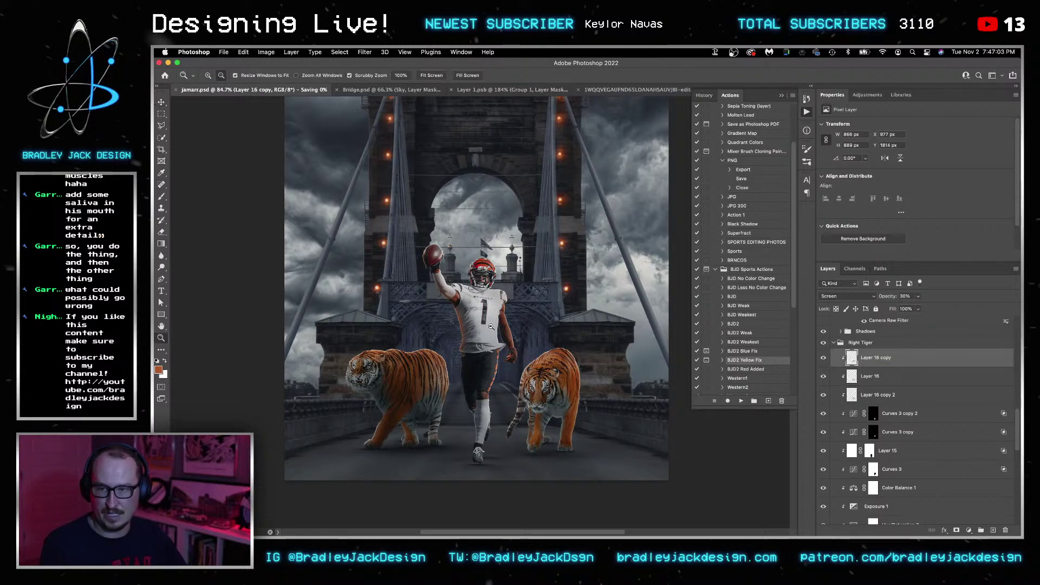
key("super+minus")
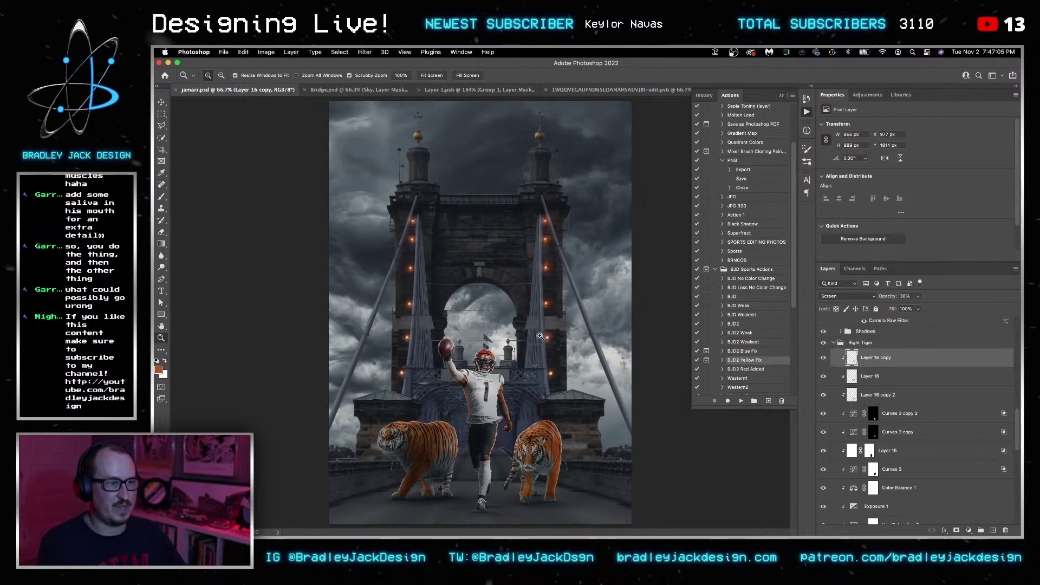
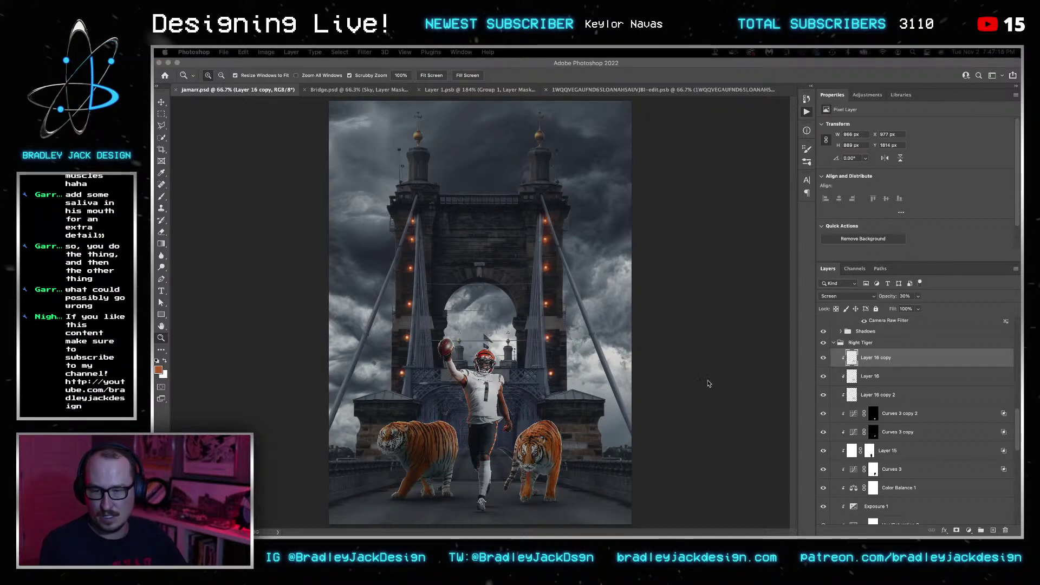
left_click(712, 382)
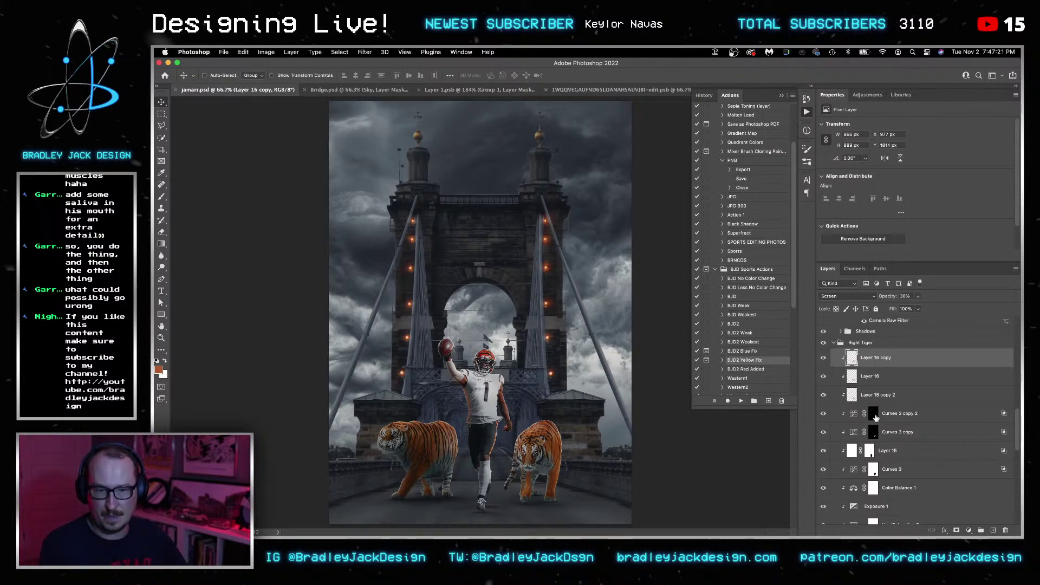
scroll(871, 425, "up", 3)
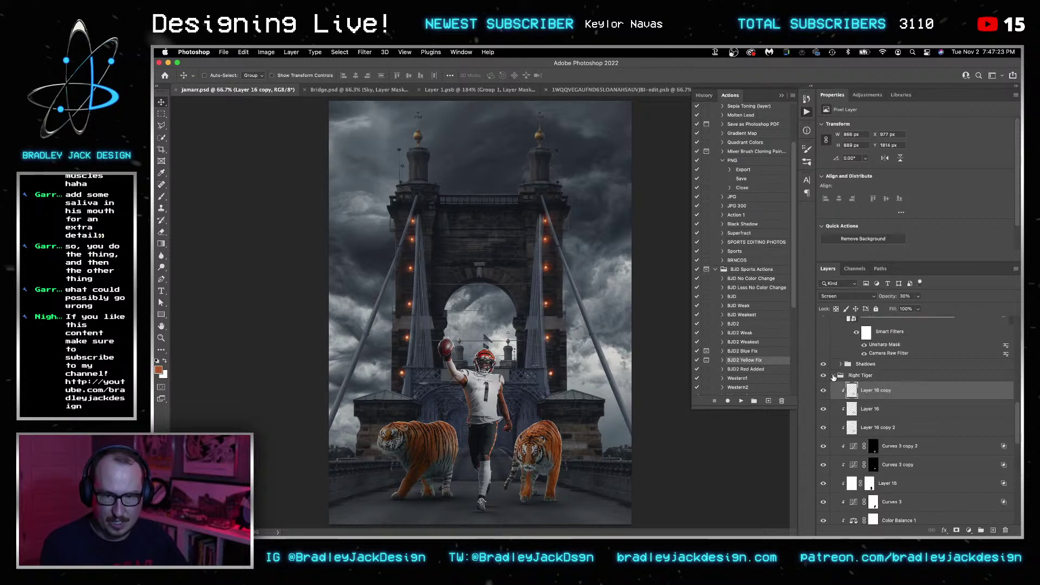
left_click(834, 376)
Make an independent duplicate of the Bridge copy layer with New Smart Object via Copy.
scroll(915, 460, "down", 3)
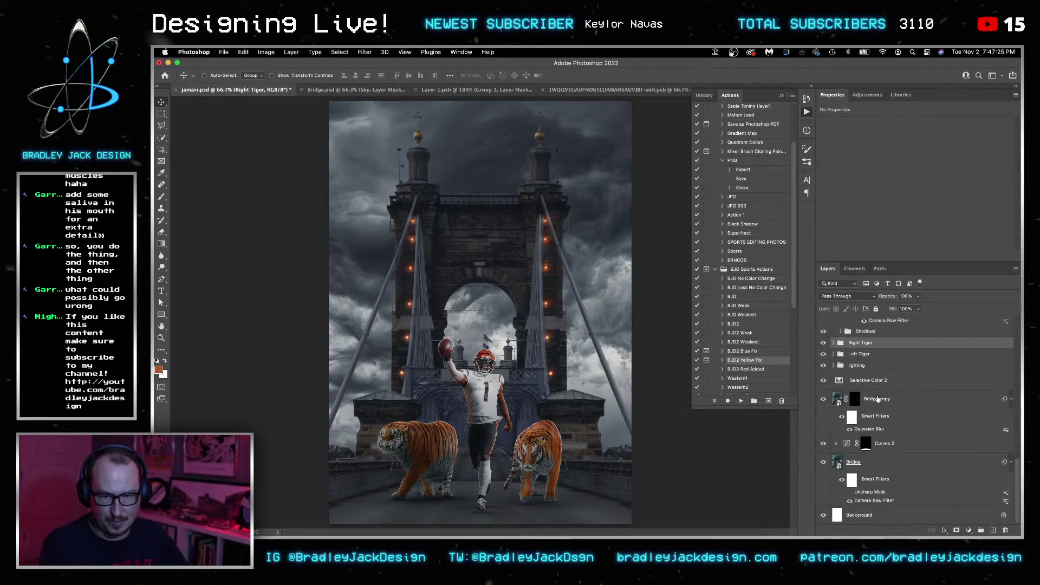
right_click(878, 401)
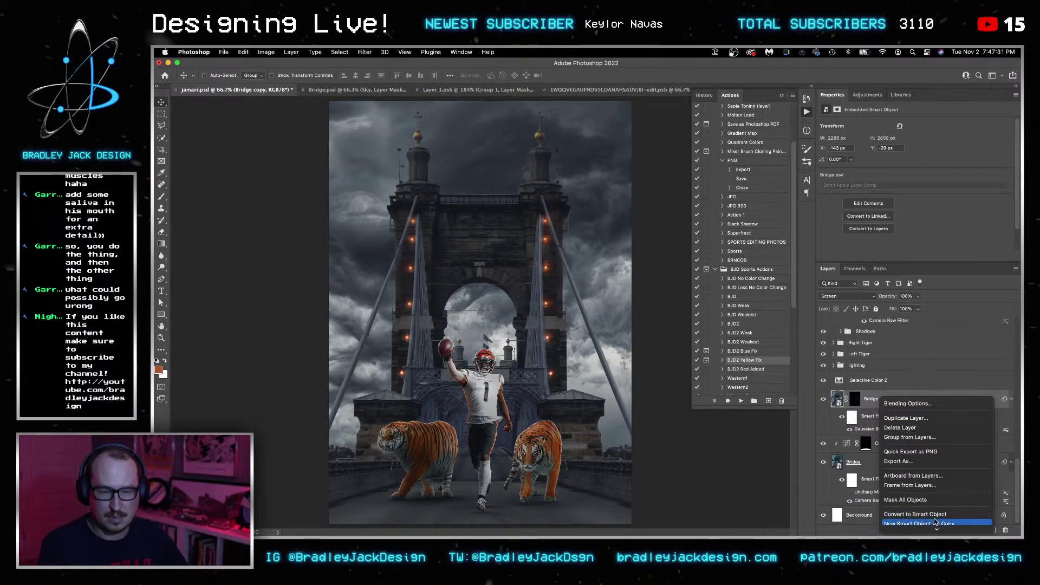
left_click(934, 523)
Delete the layer mask of Bridge copy 2 and turn off its smart filters.
right_click(856, 401)
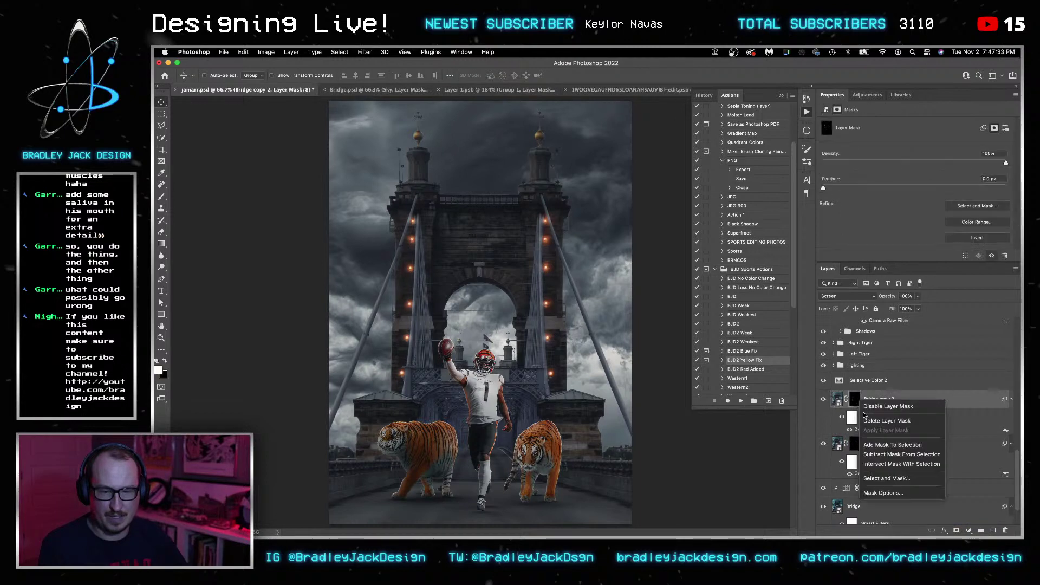
left_click(863, 413)
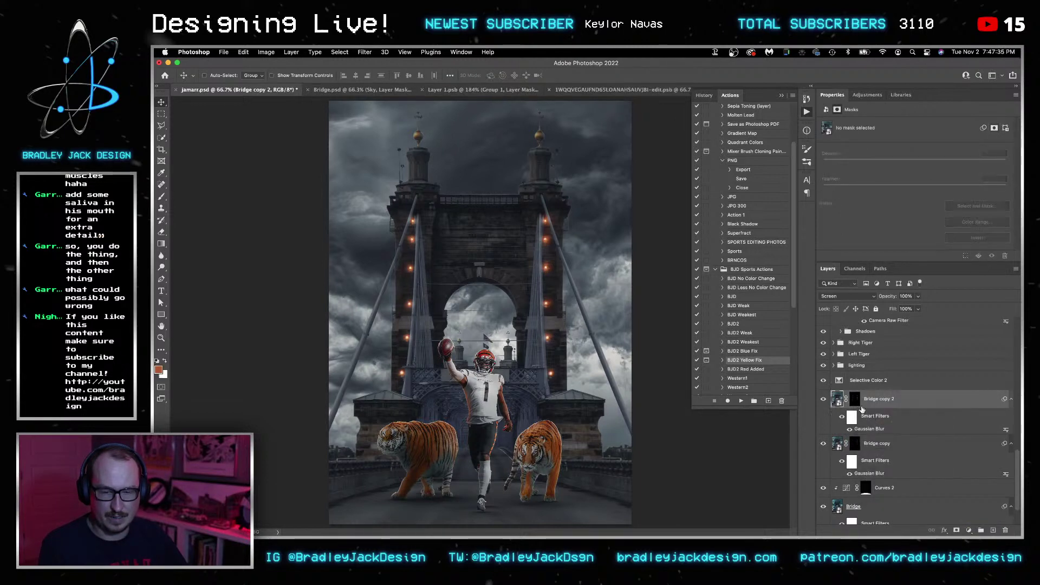
right_click(853, 400)
left_click(872, 420)
left_click(842, 416)
Open the contents of the Bridge copy 2 smart object and leave only the black bridge silhouette, Layer 2, visible.
double_click(920, 399)
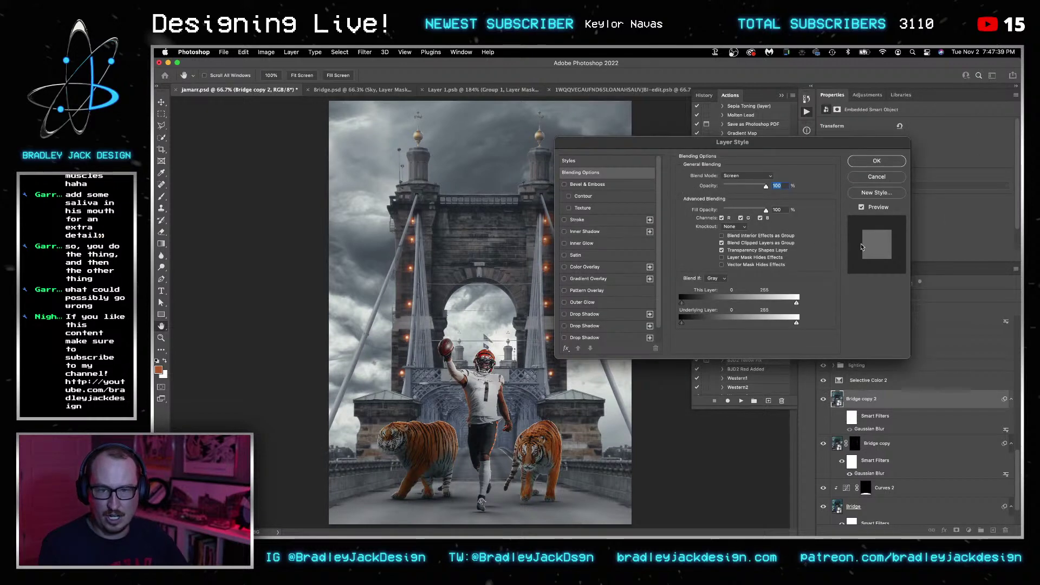
key("Escape")
double_click(838, 399)
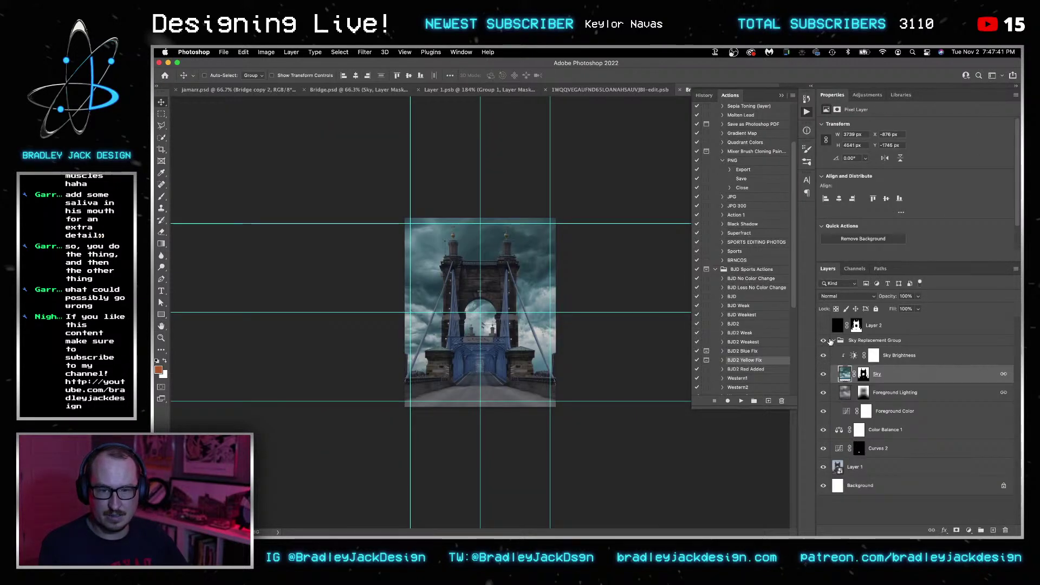
left_click(823, 325)
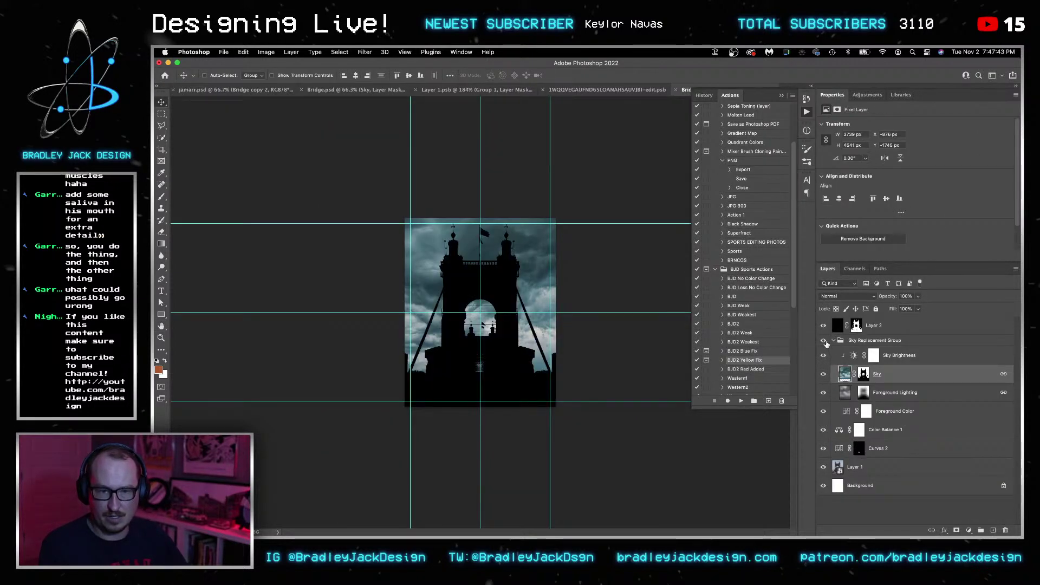
left_click(824, 340)
left_click_drag(823, 467, 823, 355)
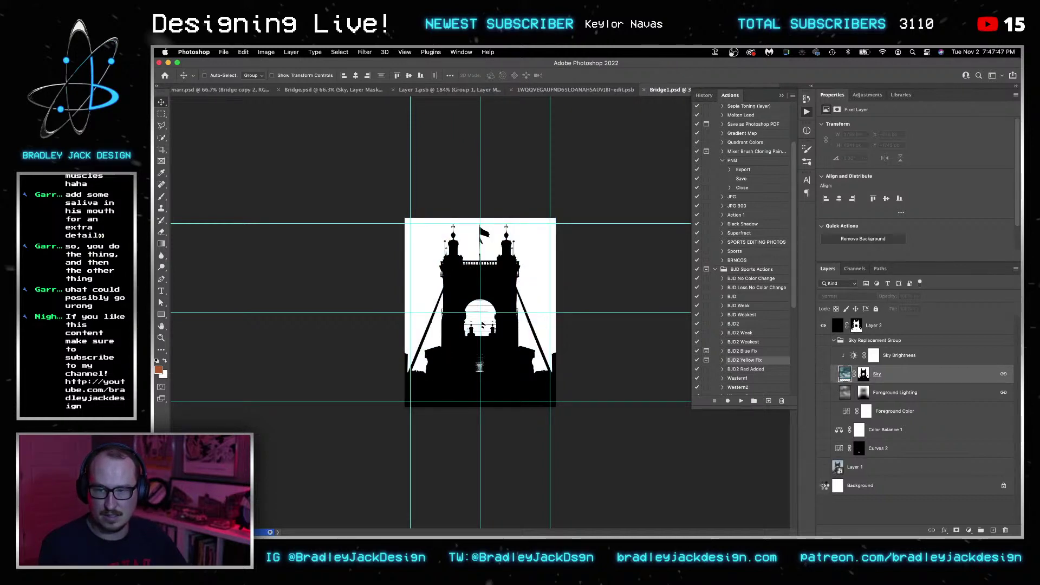
Save and close the smart object contents and return to the jamarr.psd composite.
key("super+w")
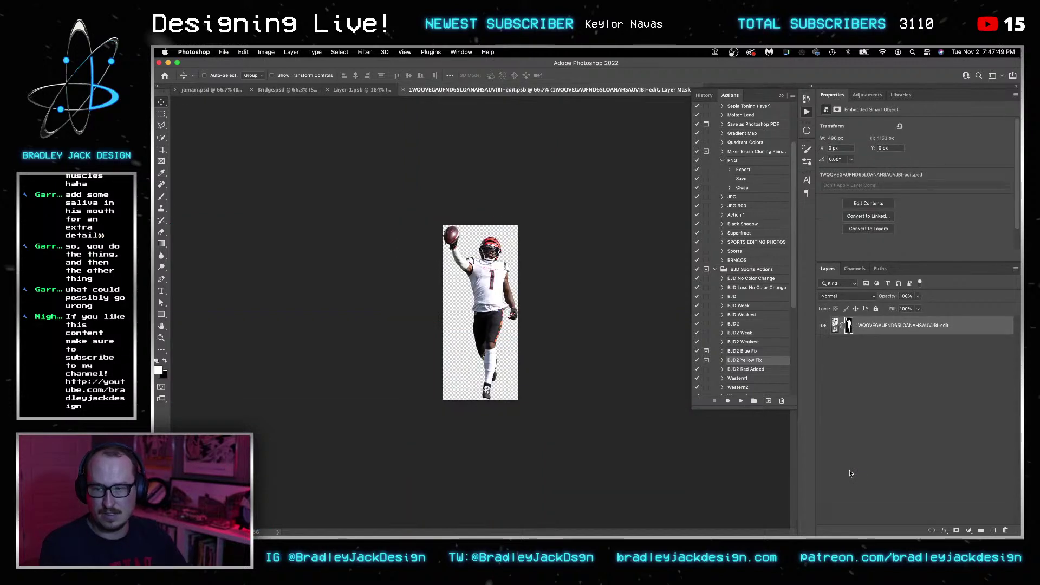
key("ctrl+shift+Tab")
key("ctrl+shift+Tab")
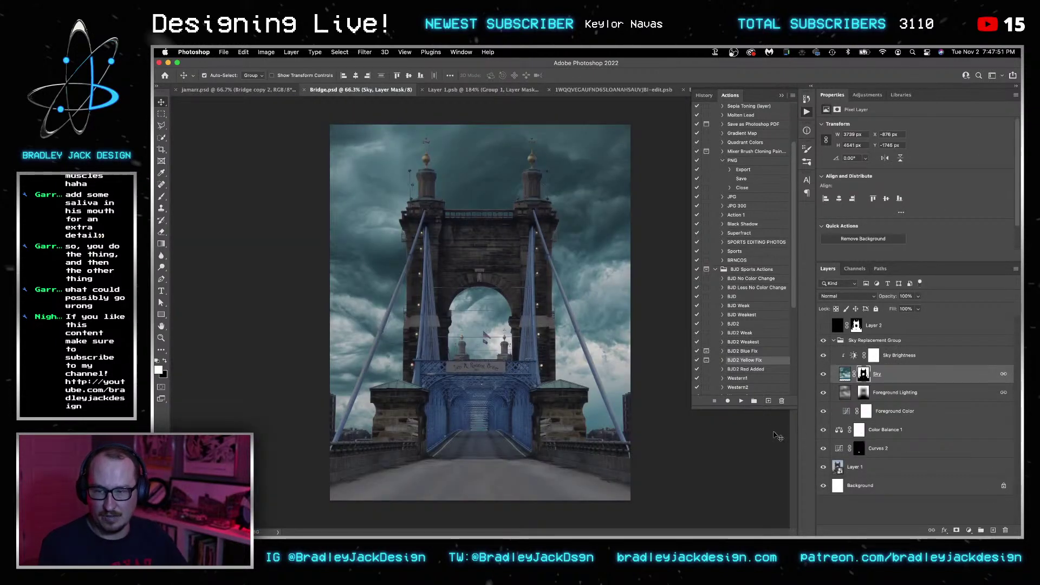
key("ctrl+shift+Tab")
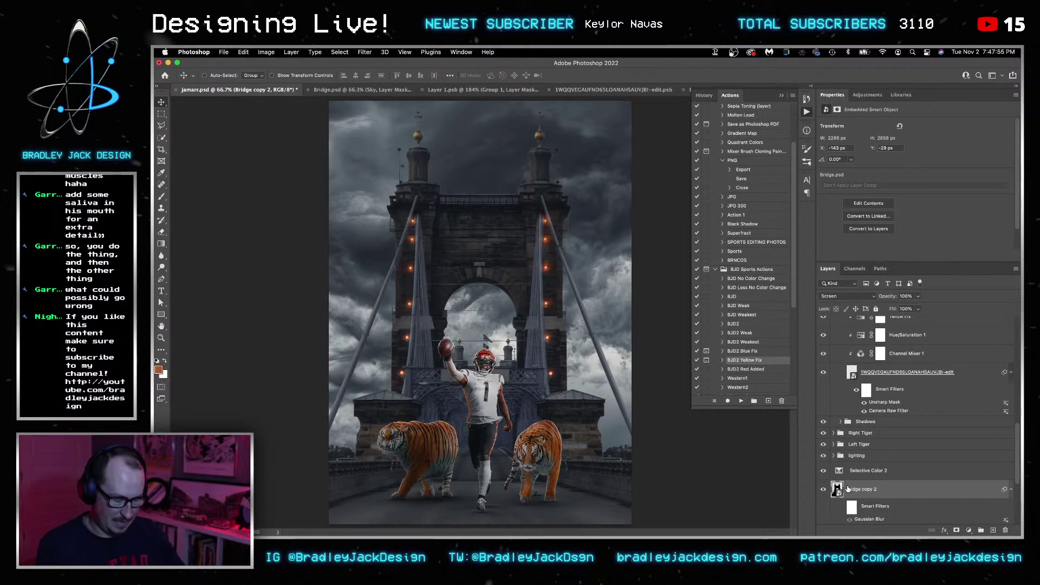
Set Bridge copy 2 to Normal blending and hide it after loading its bridge silhouette as a selection.
key("alt+shift+n")
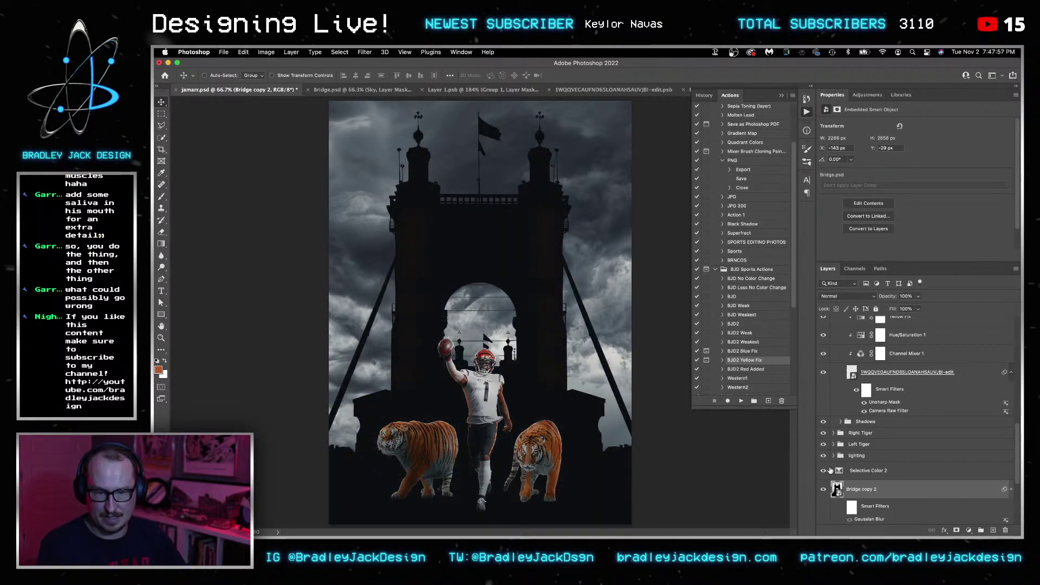
left_click(837, 489, "super")
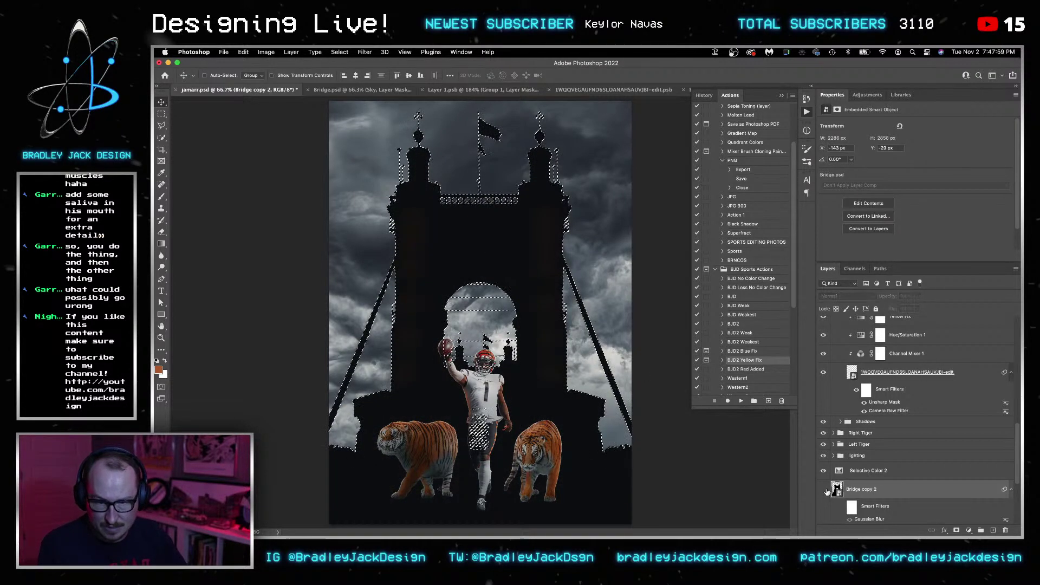
left_click(824, 490)
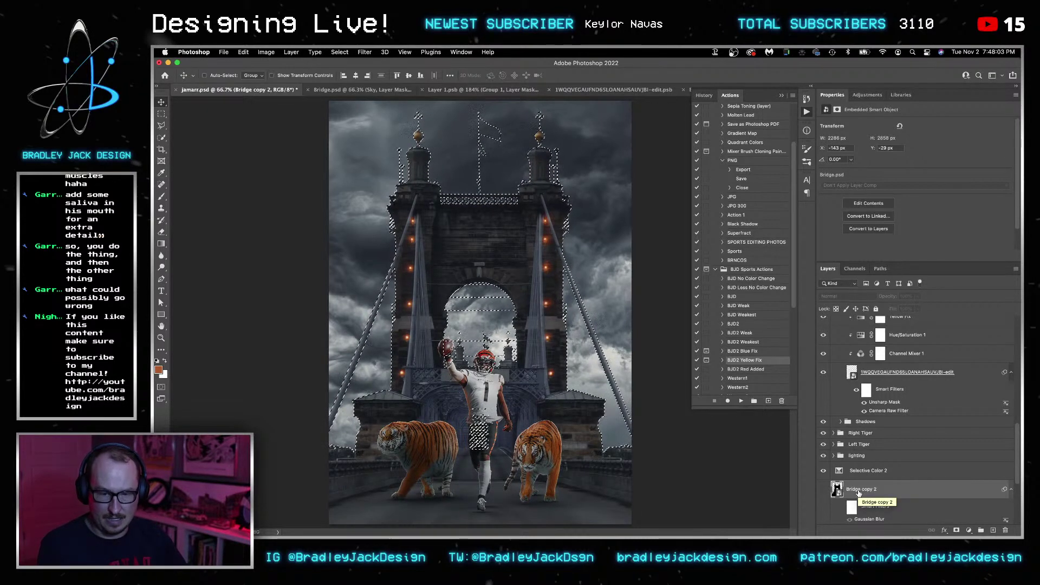
Create a new layer above Bridge copy 2, fill it with white and deselect.
key("super+alt+shift+n")
key("g")
key("d")
key("x")
key("alt+BackSpace")
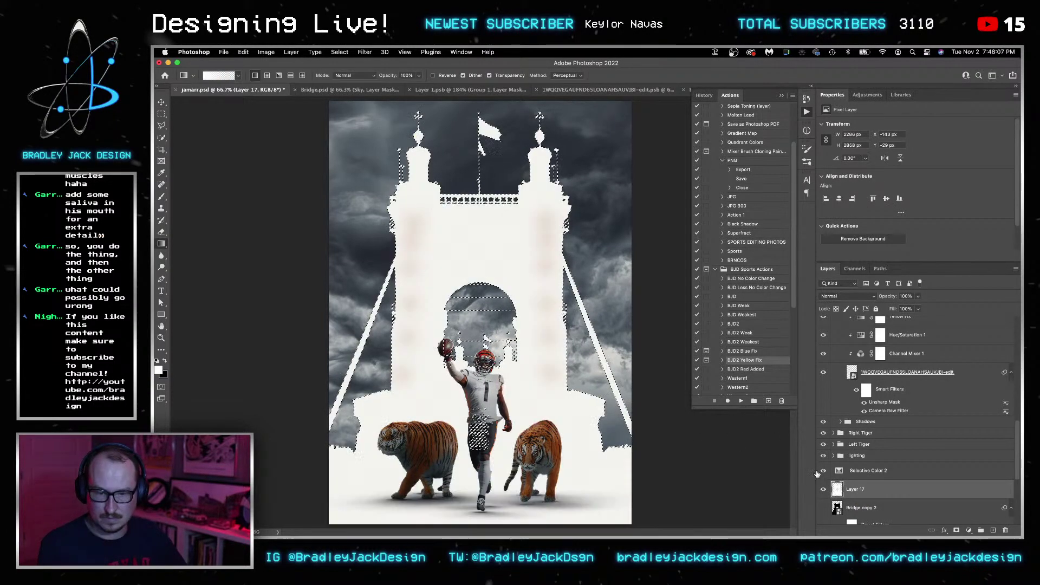
key("super+d")
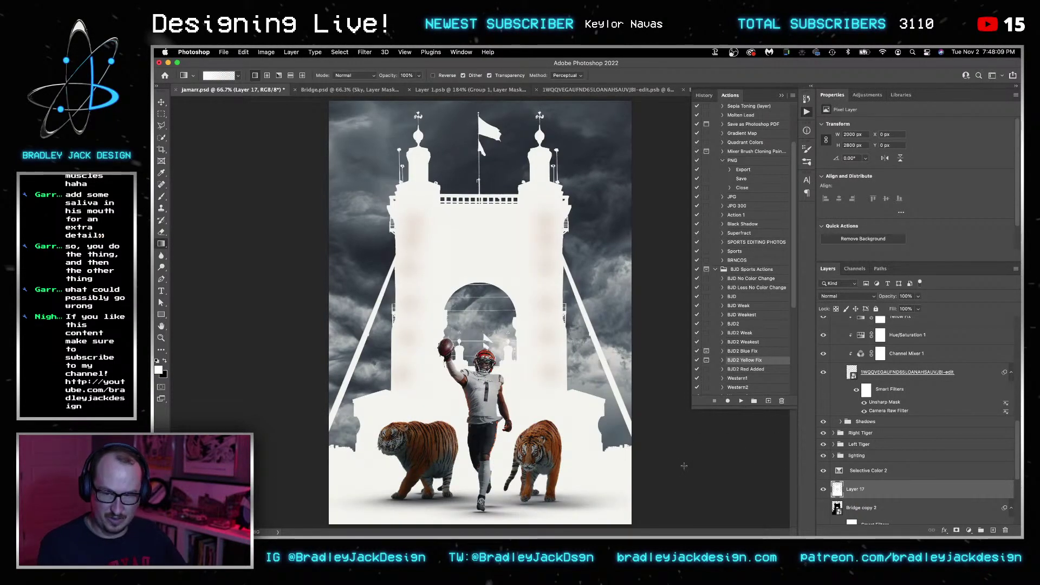
Try masking the white Layer 17 with the inverted Bridge copy 2 silhouette, feathered 2.5 px.
left_click(837, 508, "ctrl")
left_click(956, 530)
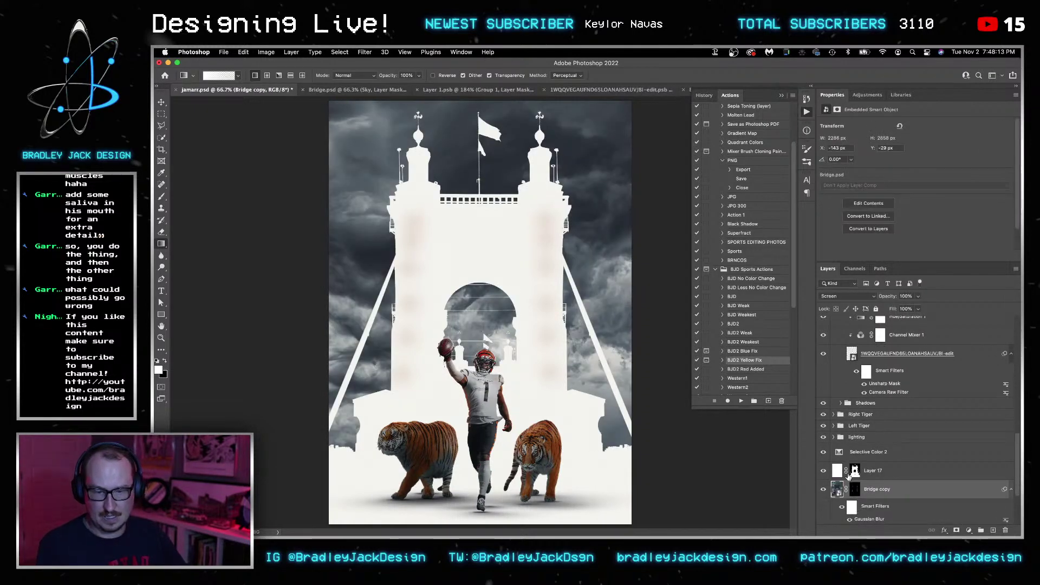
key("v")
key("ctrl+i")
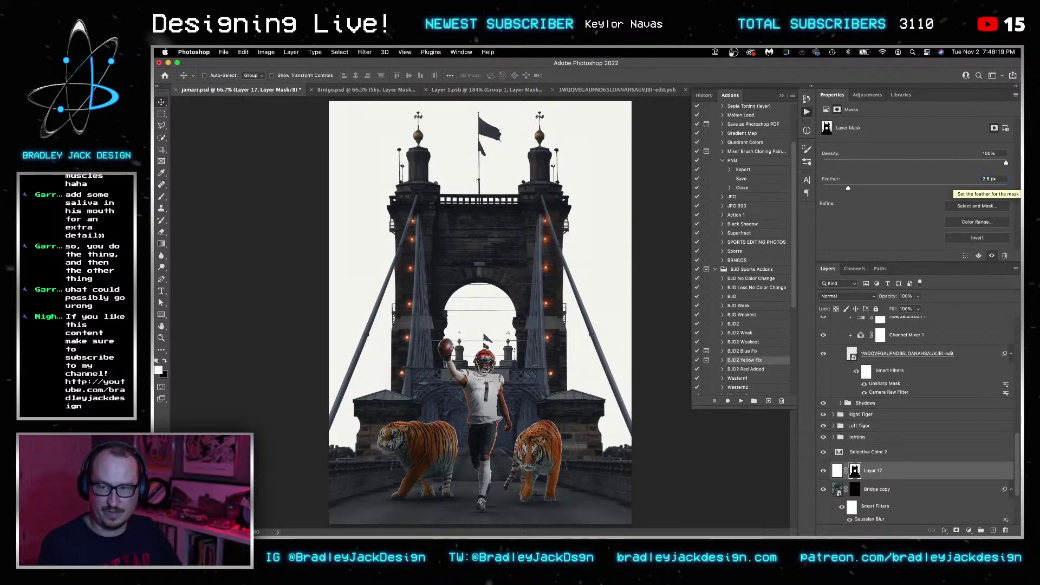
Try setting Layer 17 to Screen blending and placing it in its own group.
key("shift+alt+s")
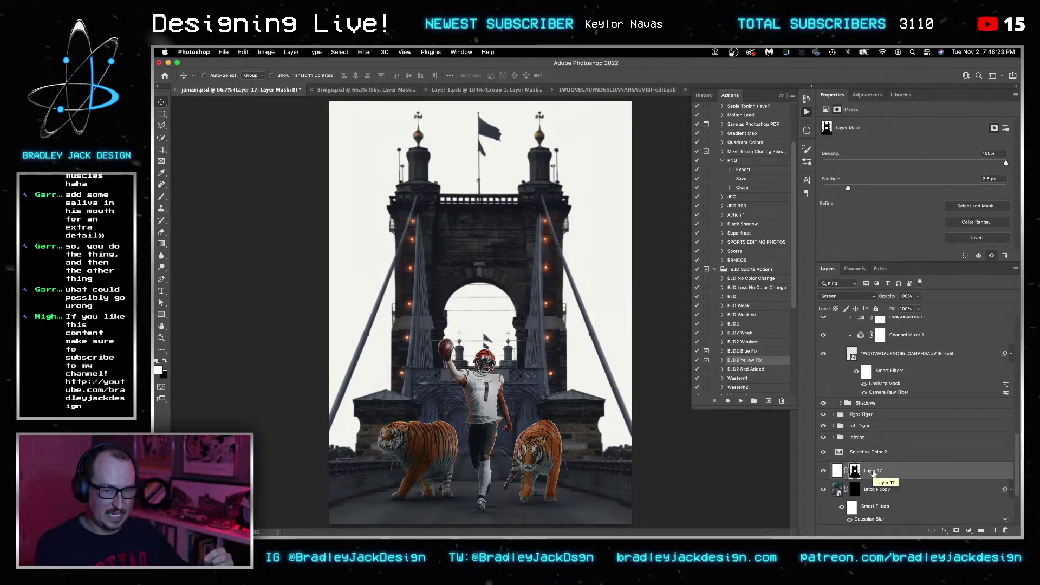
key("super+g")
scroll(873, 471, "down", 4)
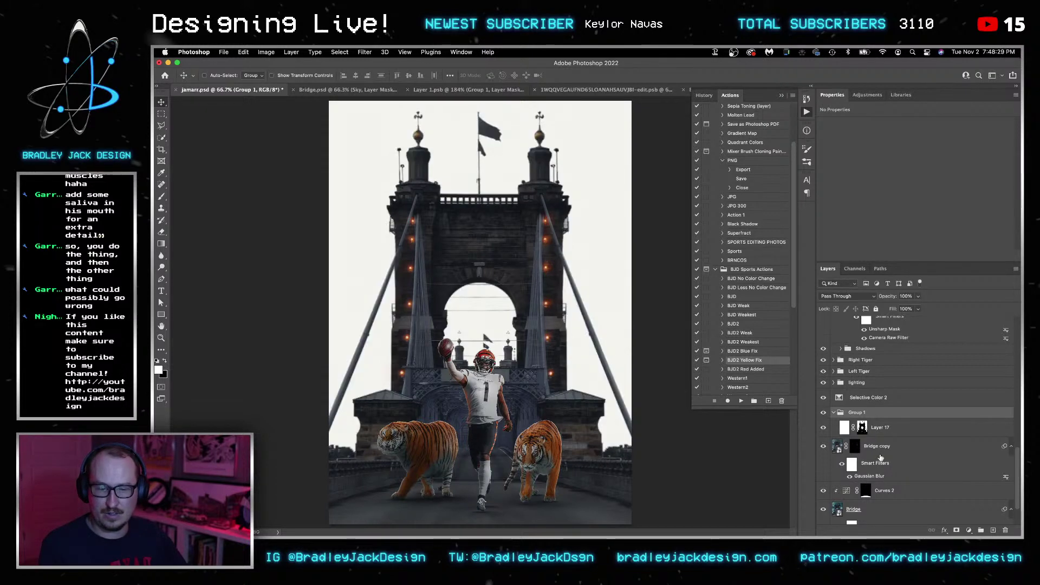
Undo the grouping, Screen mode and mask of Layer 17 and bring back the Bridge copy 2 layer.
key("super+z")
key("super+z")
key("super+z")
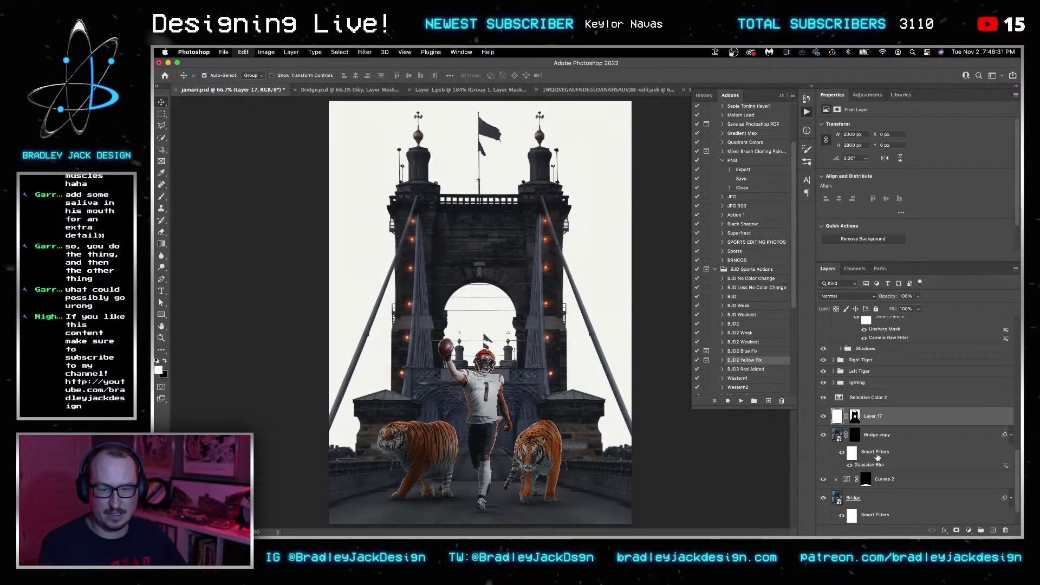
key("super+z")
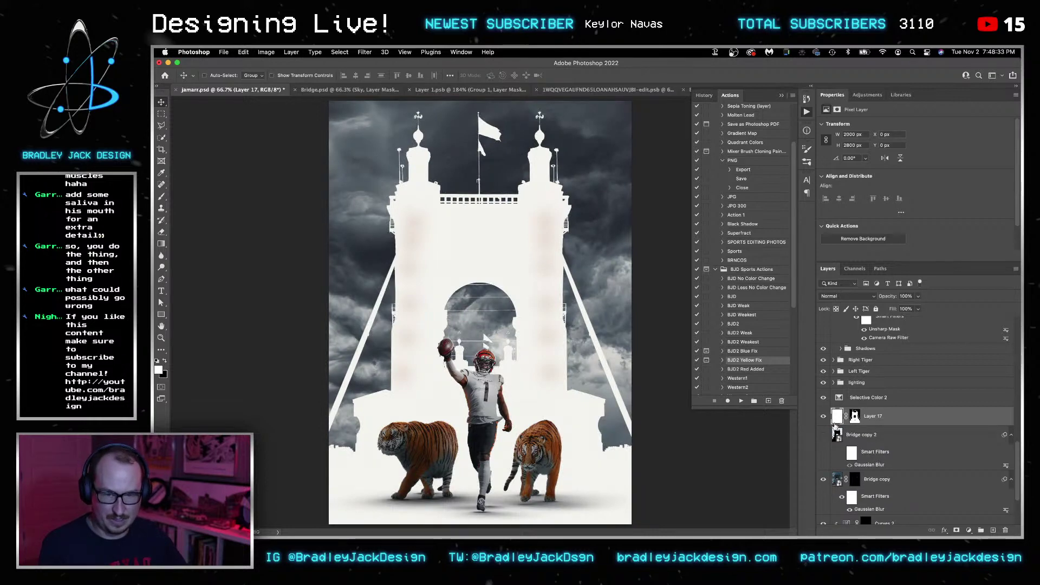
key("super+alt+r")
key("Escape")
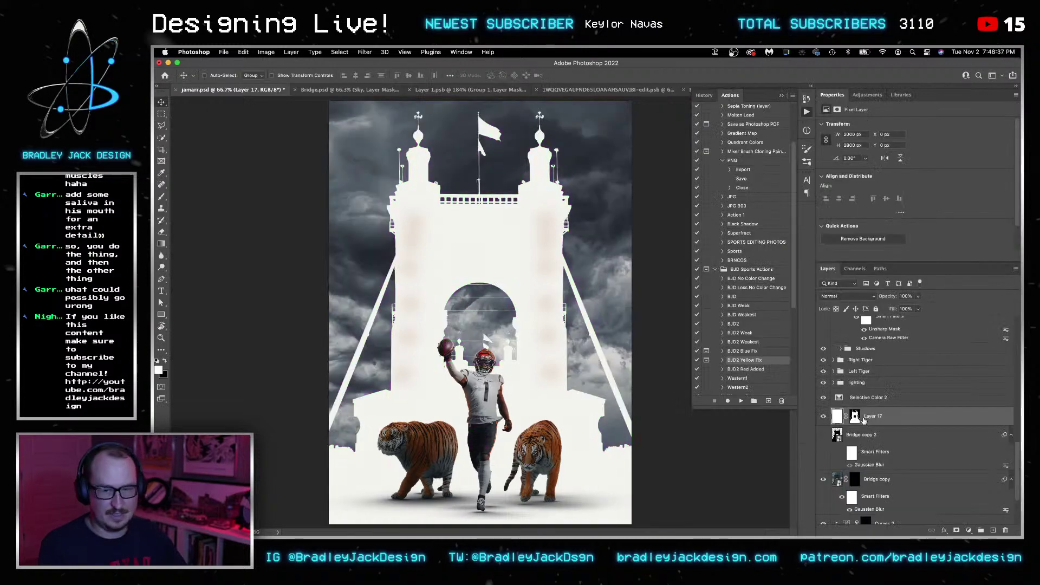
key("super+z")
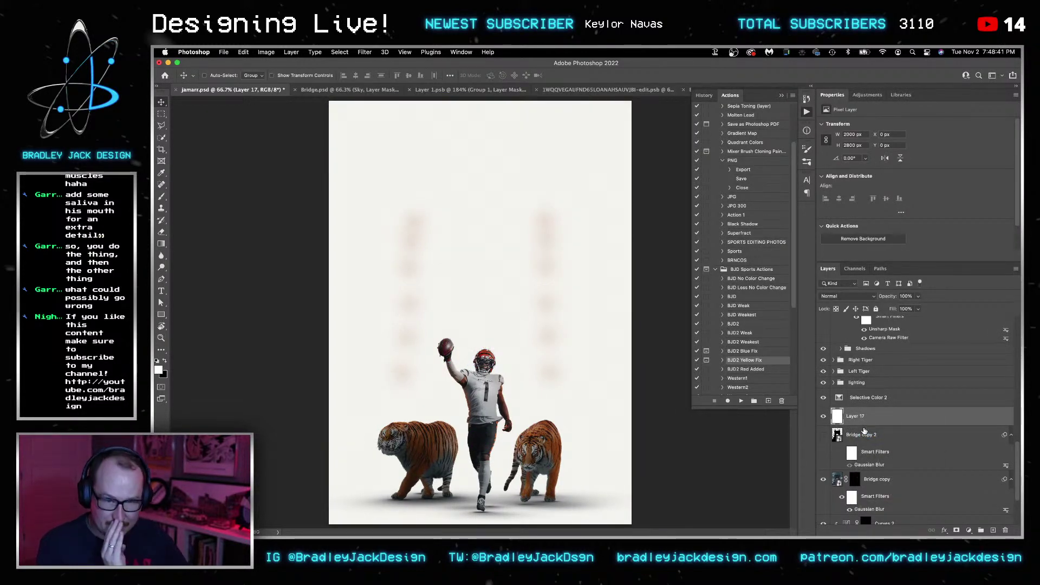
Load the Bridge copy 2 silhouette as a selection and contract it.
left_click(837, 434, "super")
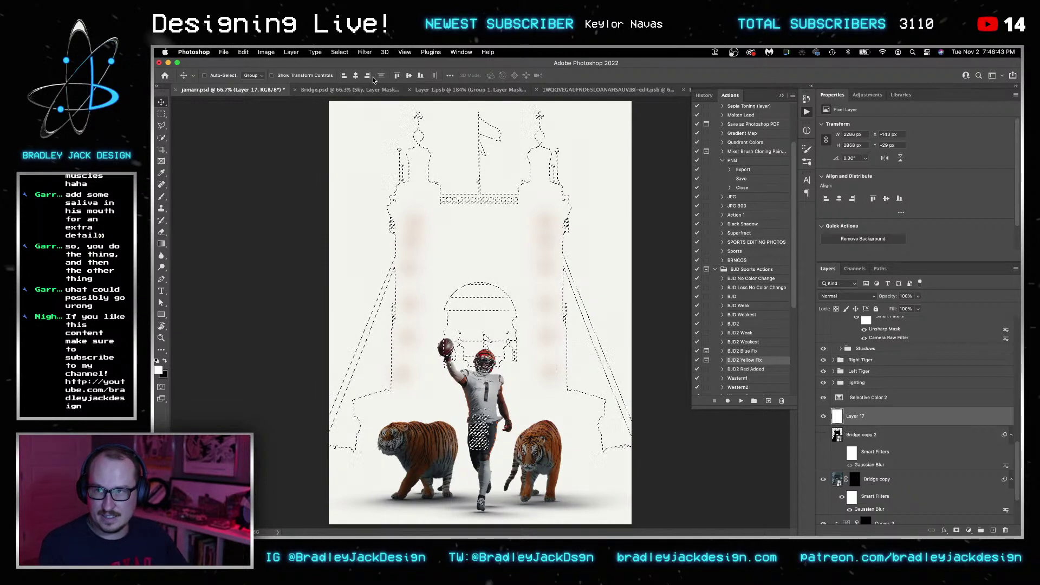
left_click(340, 52)
mouse_move(367, 185)
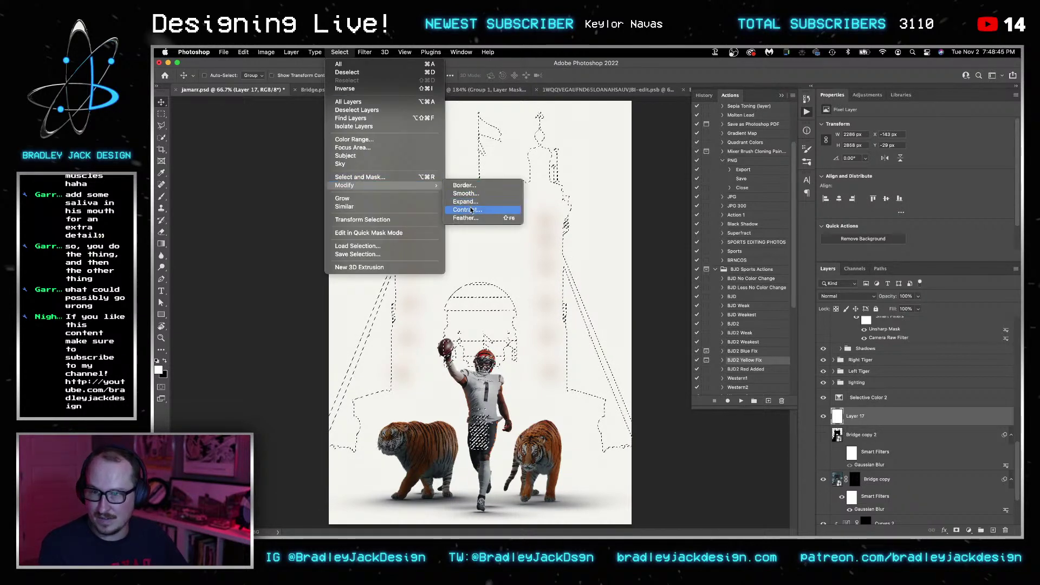
key("Escape")
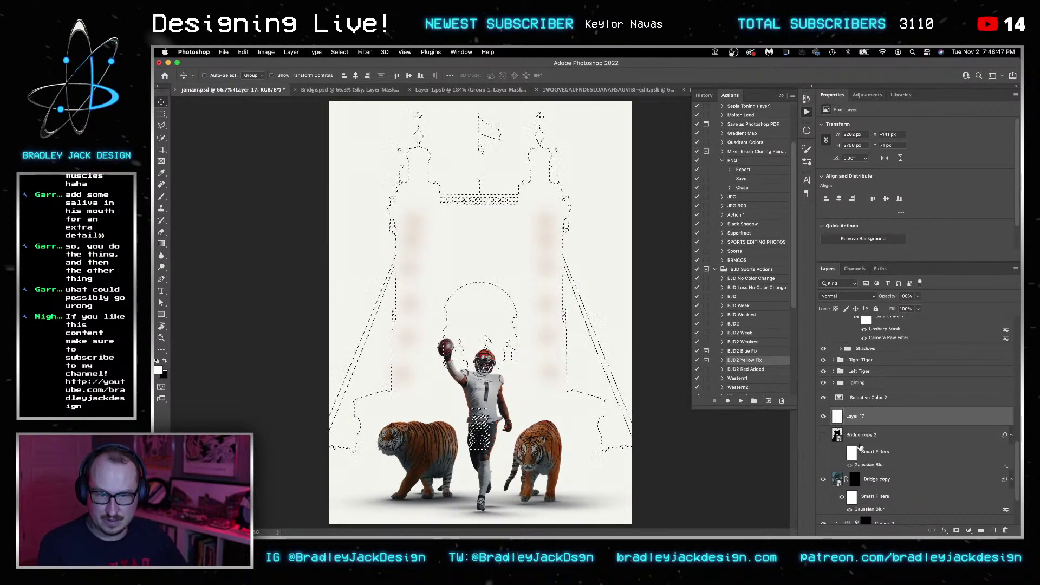
Mask Layer 17 from the contracted bridge selection, invert the mask and feather it 2.5 px.
left_click(957, 530)
left_click(947, 238)
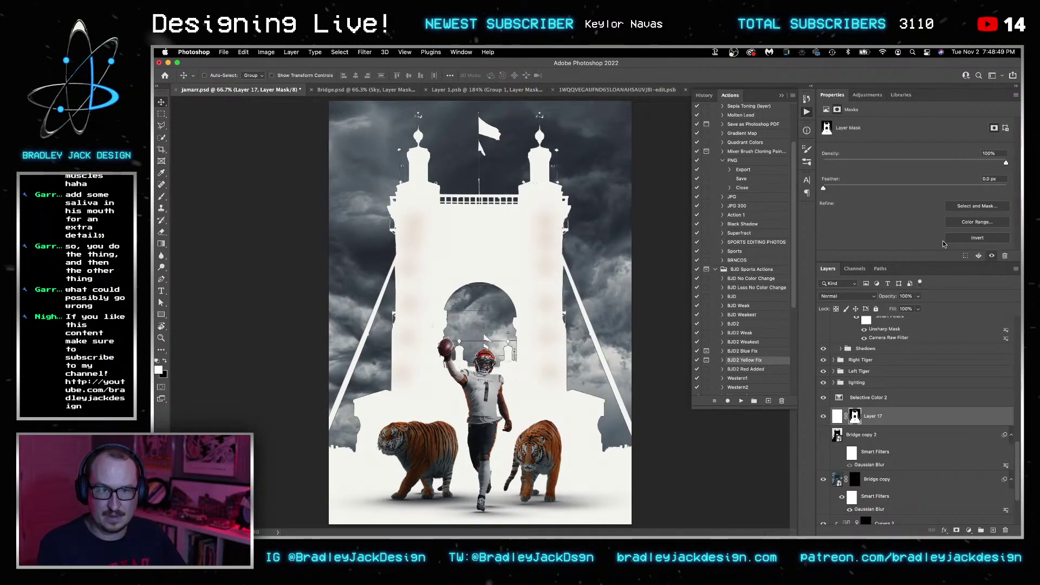
key("super+i")
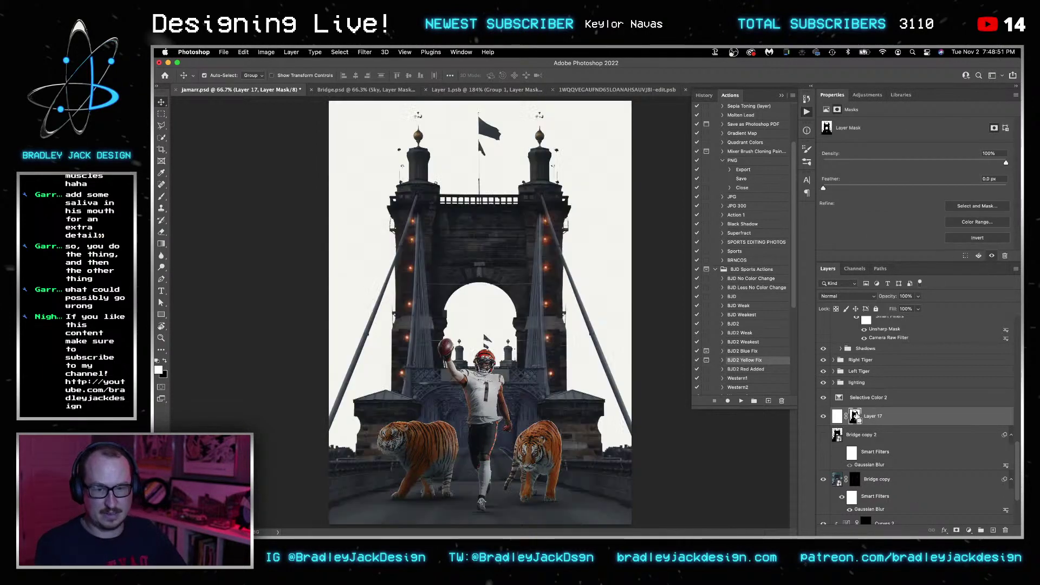
type("2.5")
key("Return")
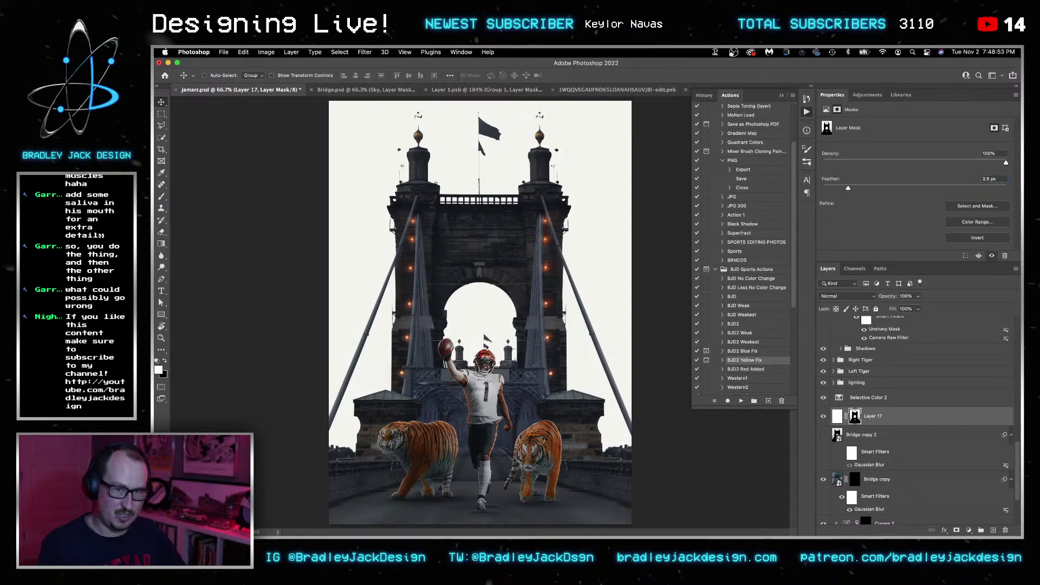
Group Layer 17 as BRIDGE EFFECTS and mask the group with the bridge silhouette.
key("super+g")
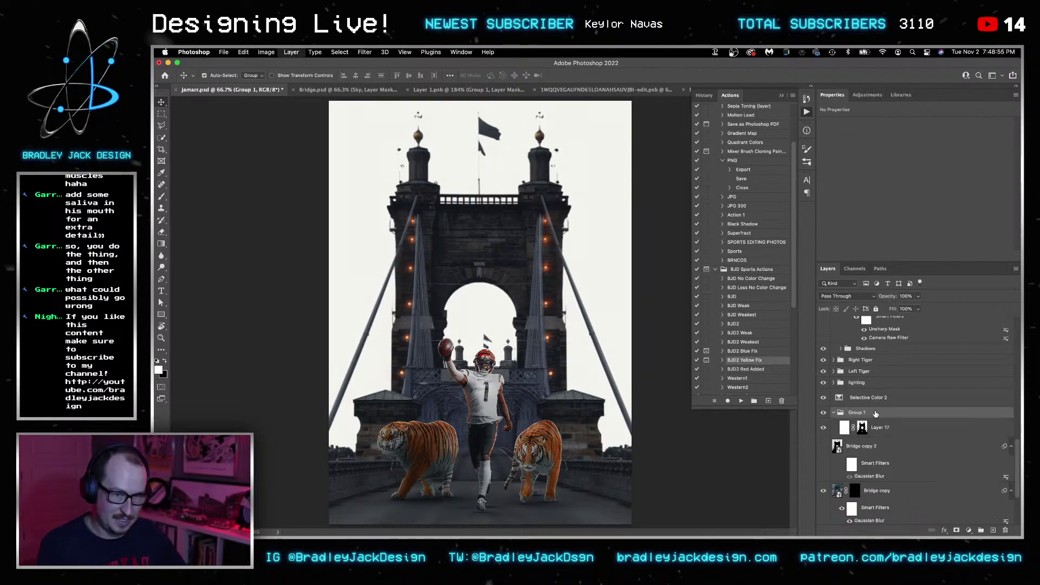
type("BRIDGE EFFECTS")
key("Return")
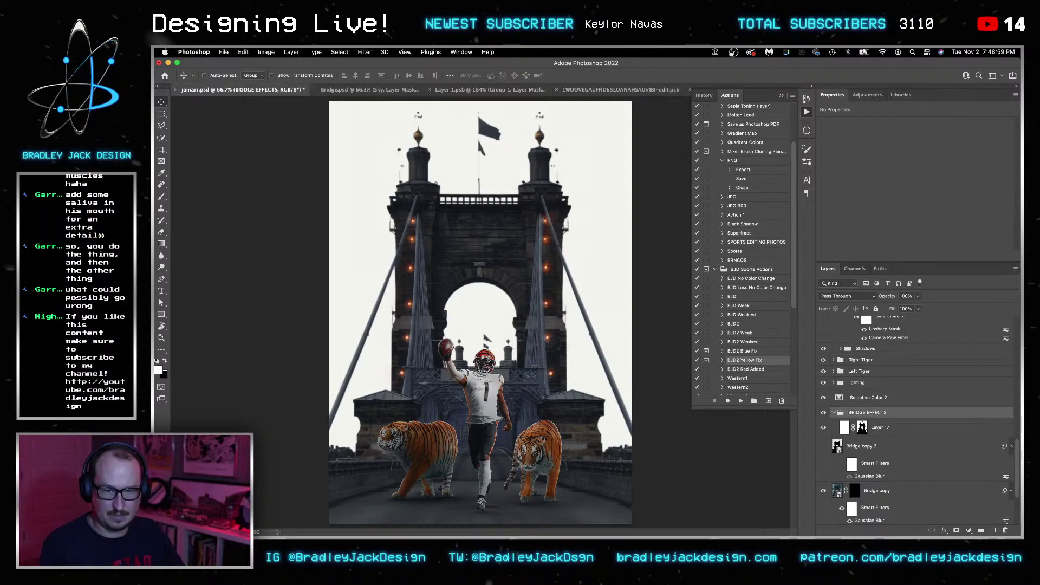
left_click(956, 529)
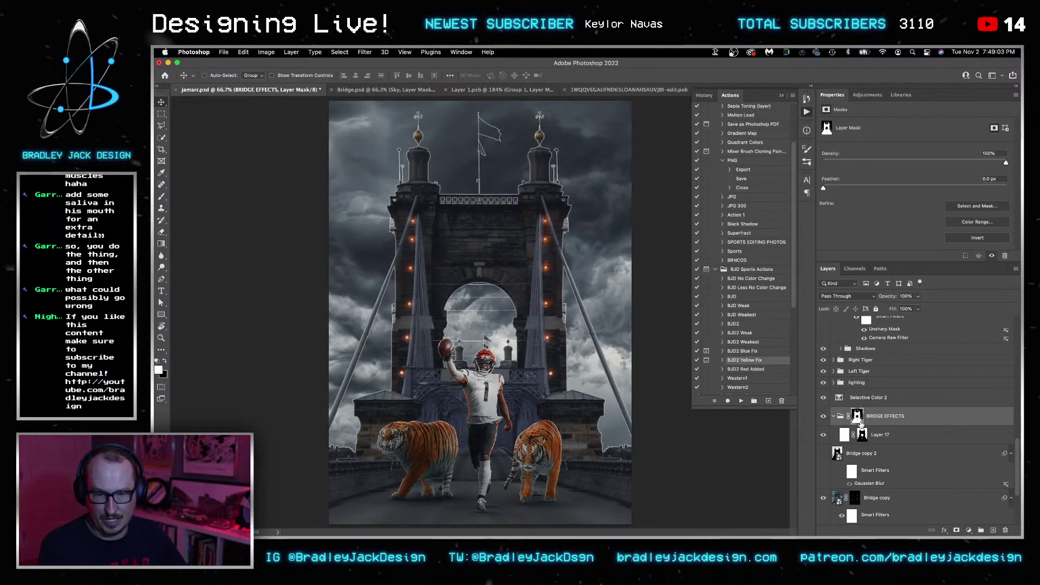
Split Layer 17's underlying-layer Blend If black point to 0 / 83 and set its blend mode to Screen.
left_click(881, 436)
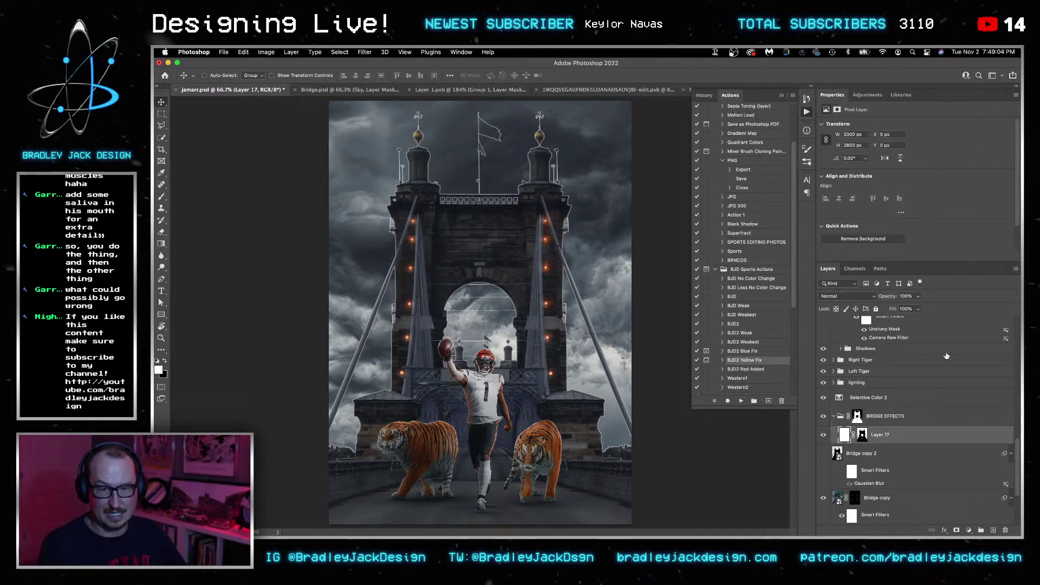
double_click(905, 435)
left_click_drag(682, 323, 720, 323)
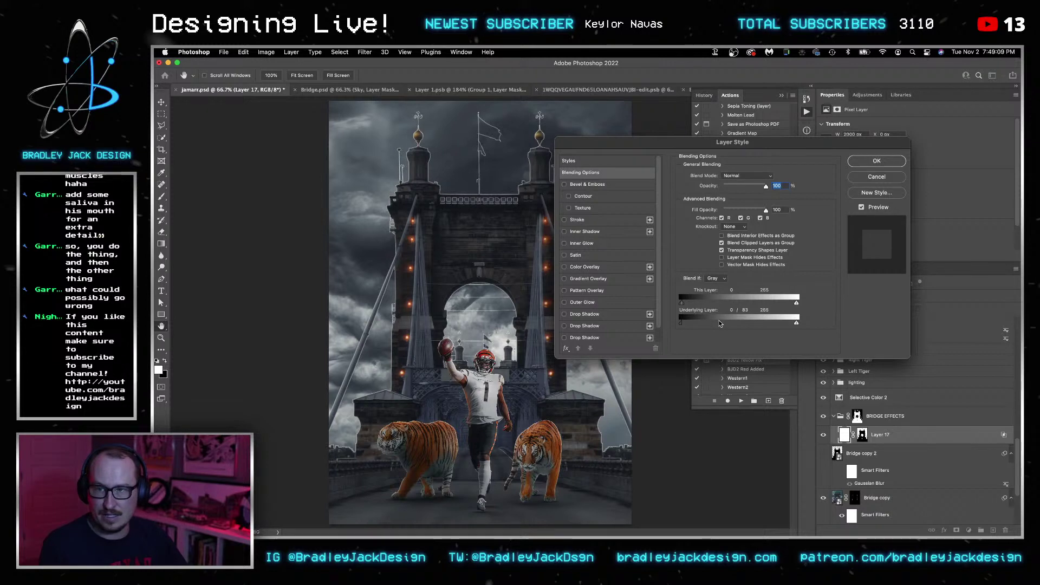
key("Return")
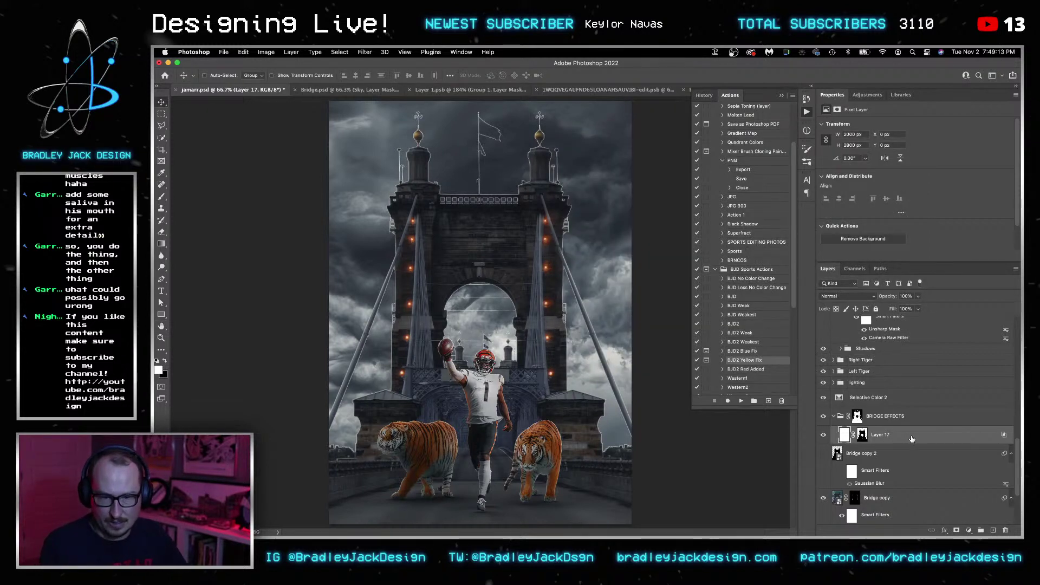
key("alt+shift+s")
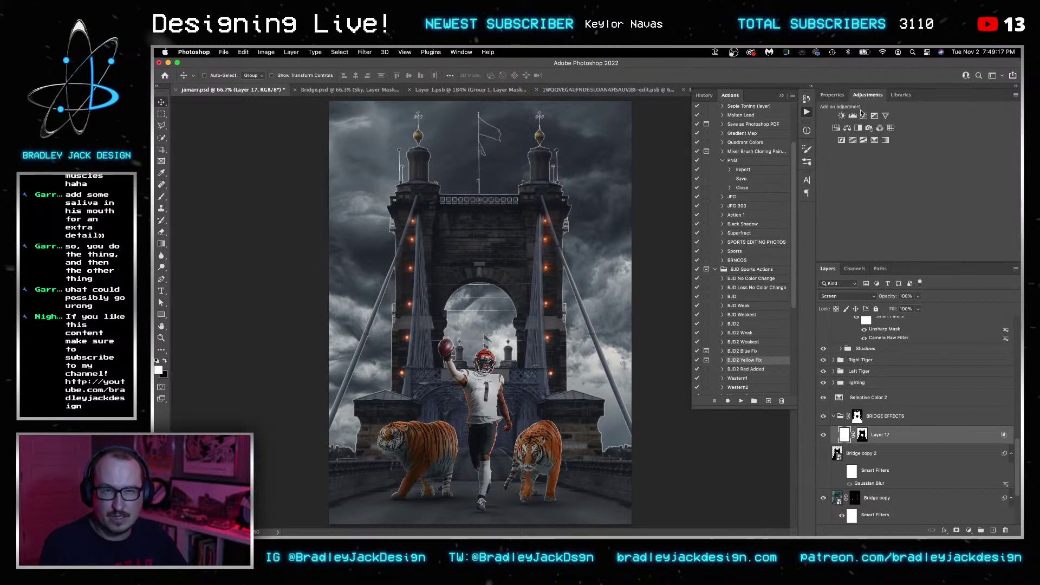
Add a Curves adjustment with a raised black point above Layer 17, give it Layer 17's mask and hide Layer 17.
key("ctrl+m")
left_click_drag(886, 262, 866, 239)
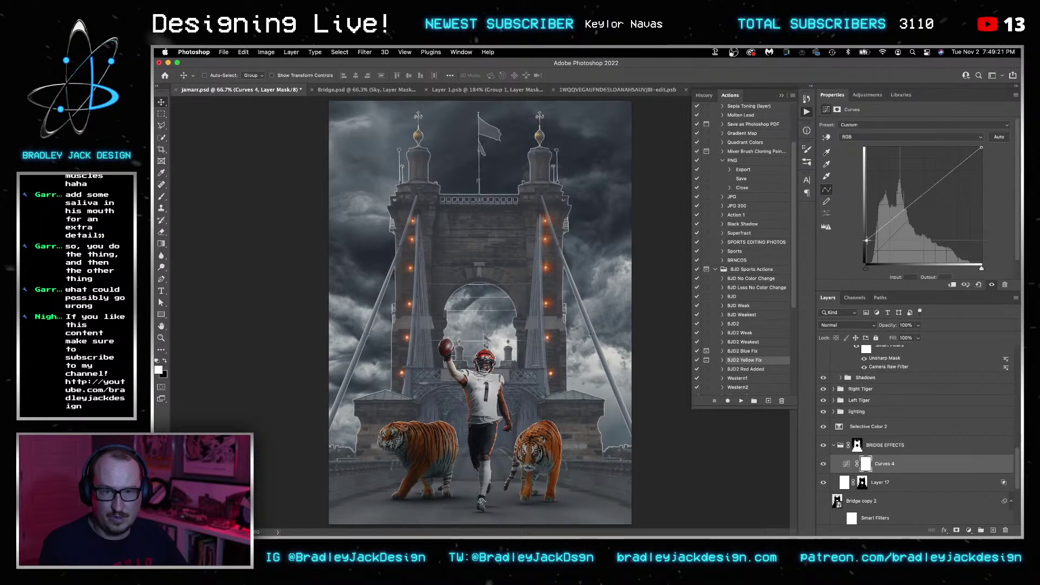
left_click_drag(862, 482, 865, 464)
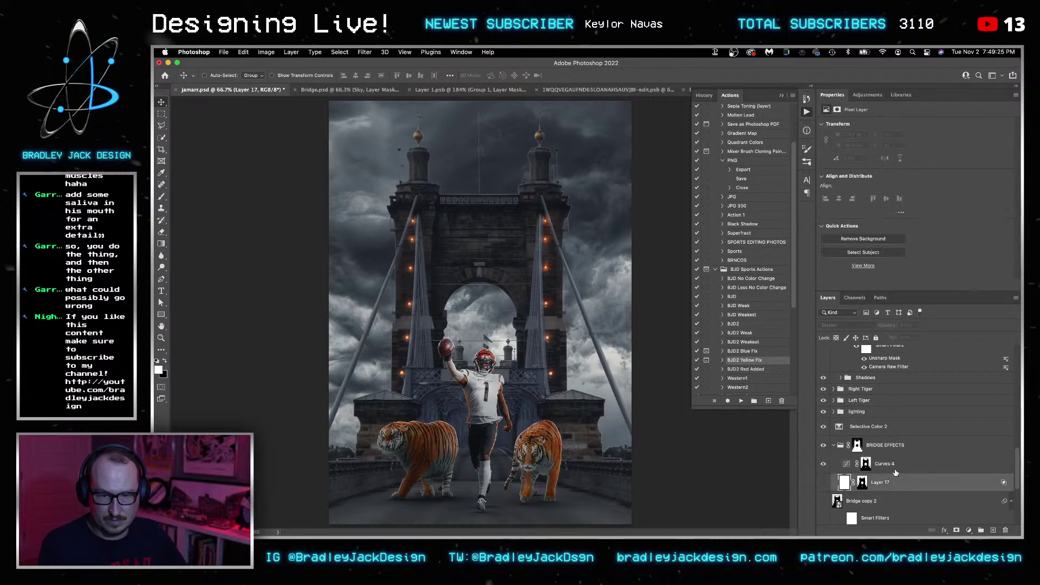
Split the Curves 4 layer's underlying-layer Blend If black point to 0 / 51.
double_click(902, 469)
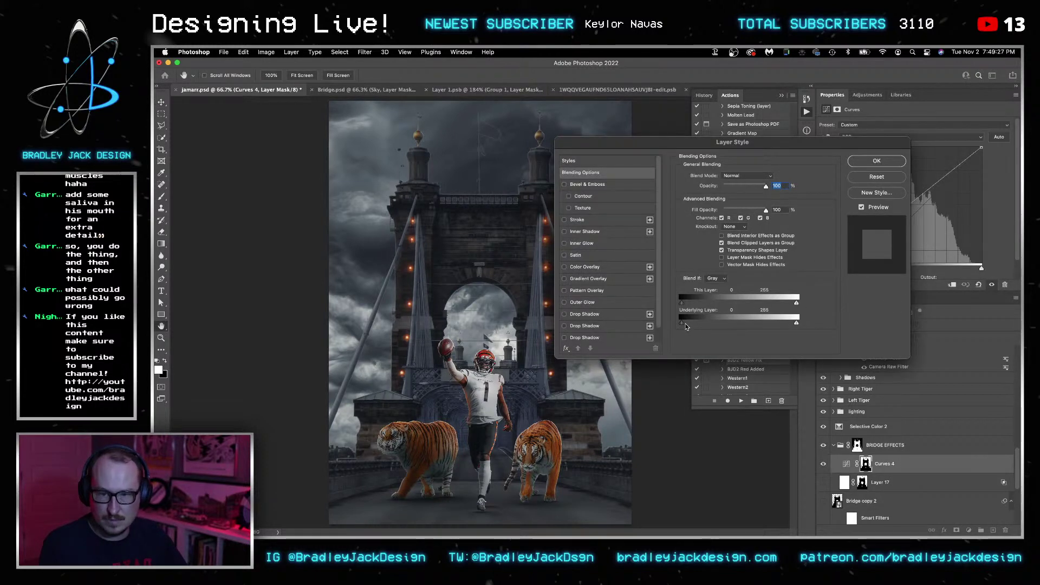
left_click_drag(699, 322, 705, 322)
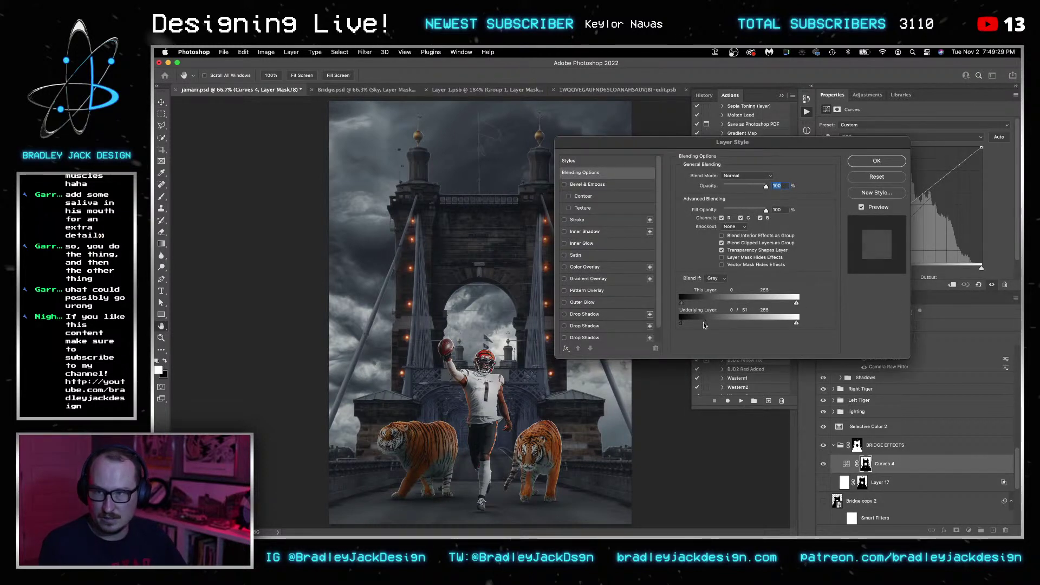
key("Return")
Paint the flagpole remnant above the tower out of the BRIDGE EFFECTS mask with a black brush at 100% opacity.
left_click(866, 464)
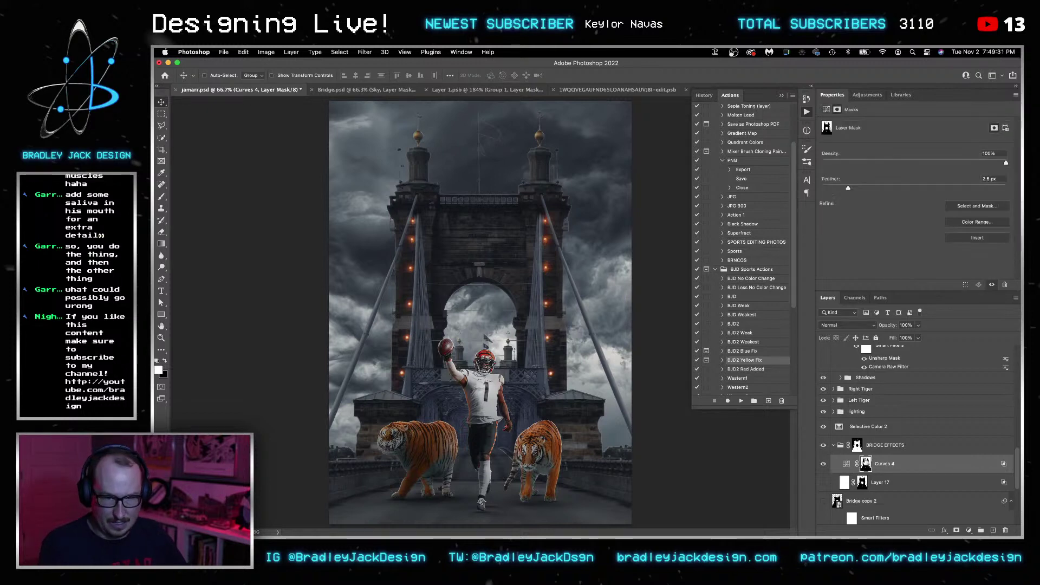
key("b")
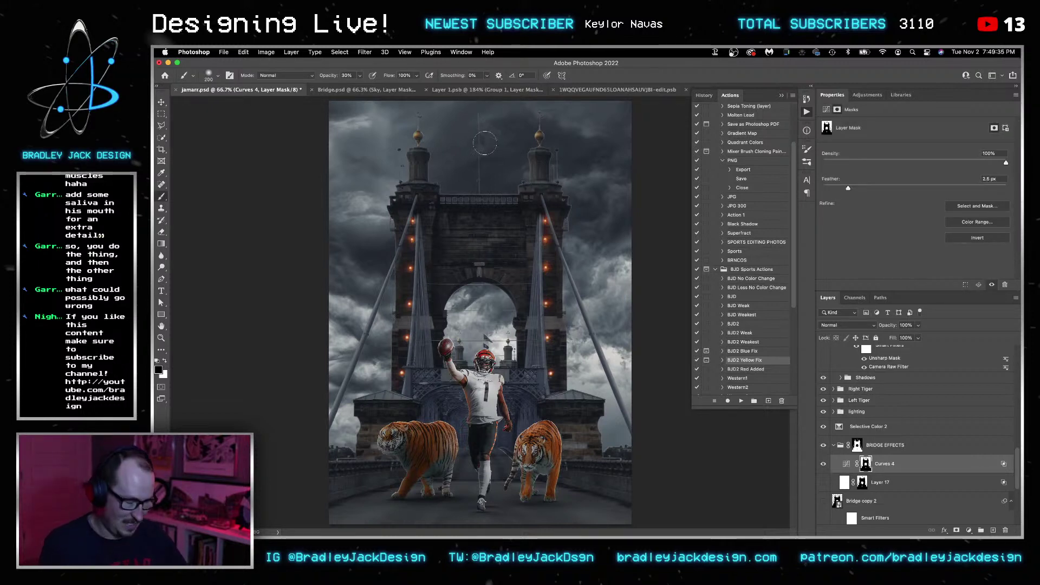
key("0")
key("alt+bracketright")
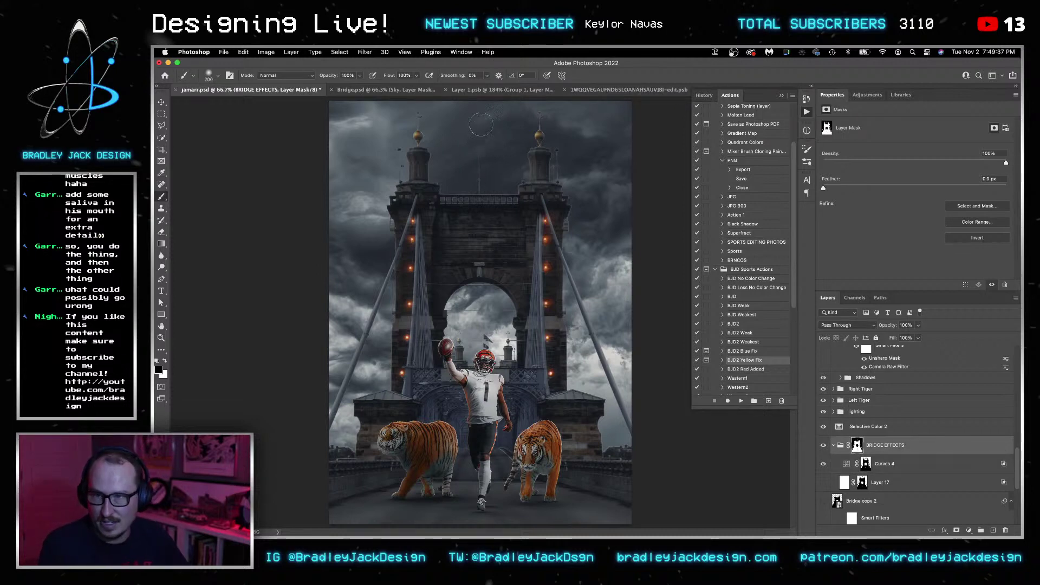
scroll(482, 174, "up", 6)
left_click_drag(476, 186, 479, 219)
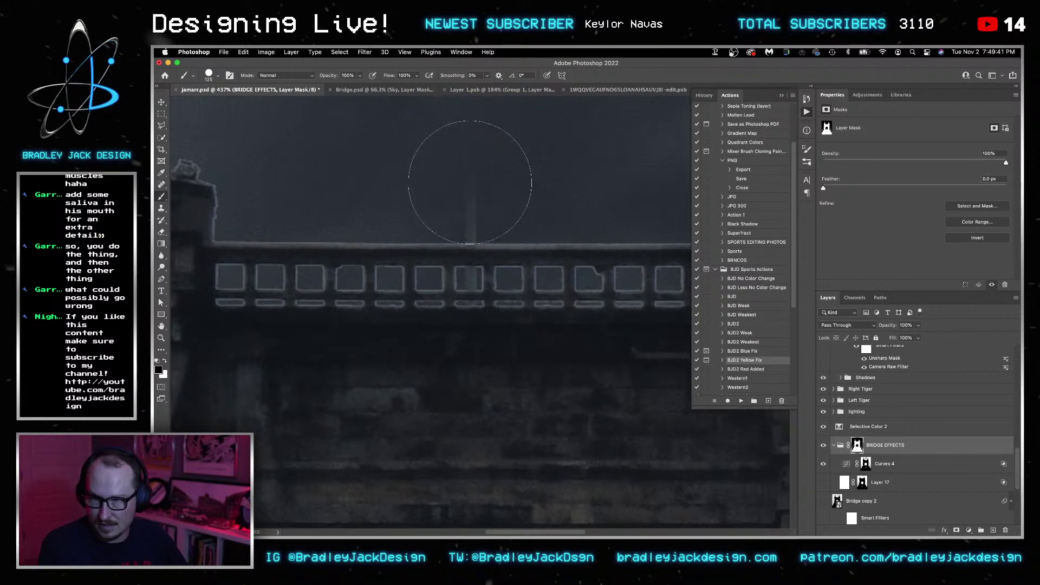
Clean the flagpole remnant out of the tower railing's centre opening on the group mask with a much smaller brush.
key("bracketleft")
key("bracketleft")
key("bracketleft")
key("bracketleft")
key("bracketleft")
key("bracketleft")
key("bracketleft")
key("bracketleft")
key("bracketleft")
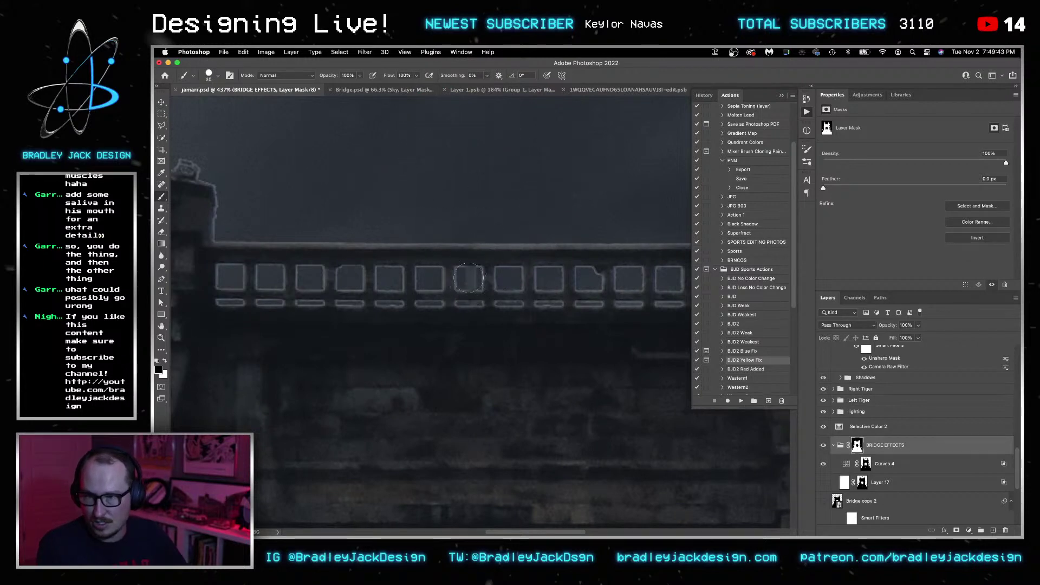
Create a new layer above Curves 4 in the BRIDGE EFFECTS group and sample the orange of the tower lights as brush colour.
scroll(506, 248, "down", 6)
key("v")
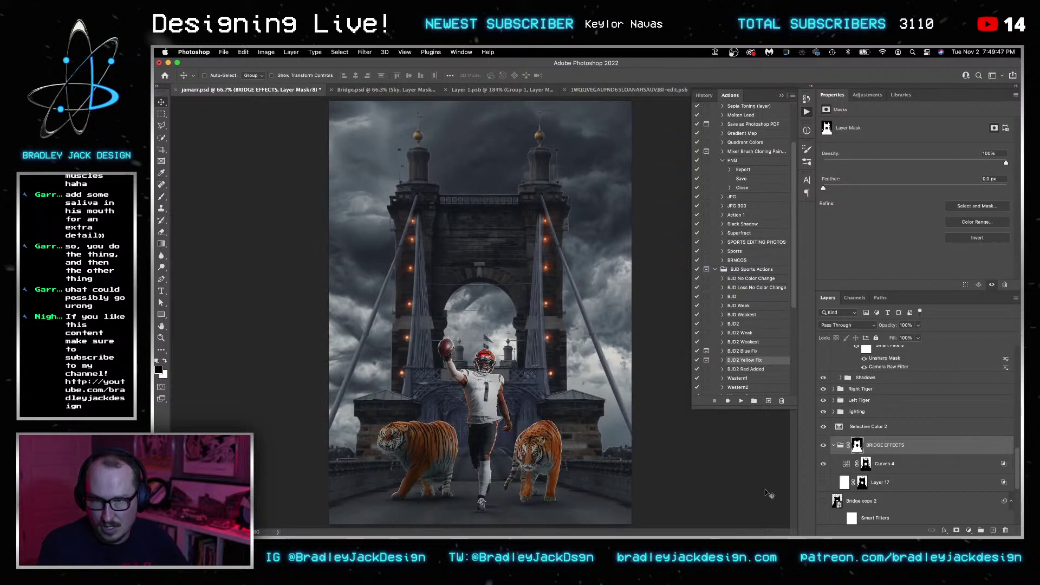
left_click(885, 466)
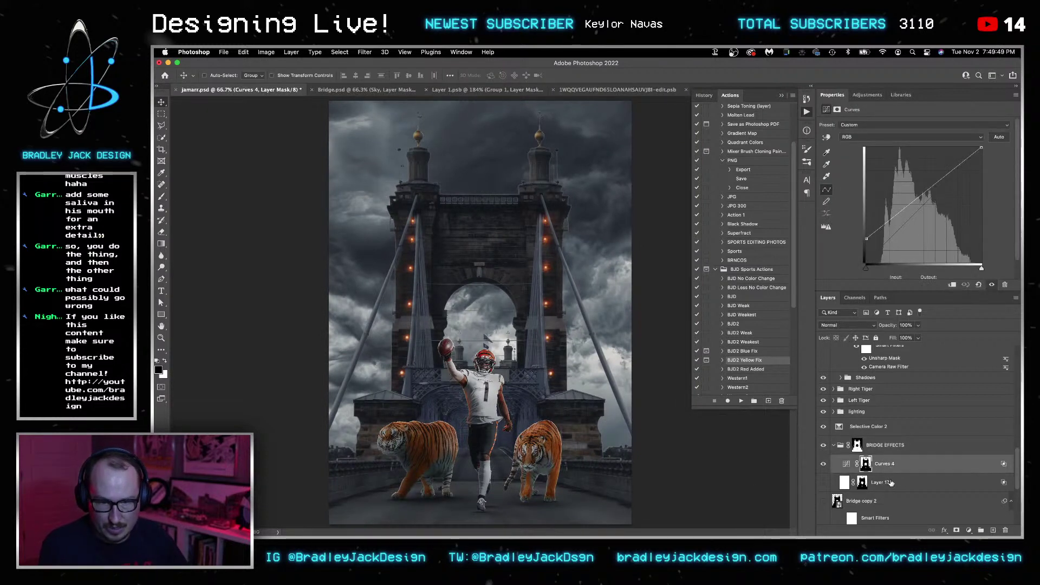
key("shift+alt+super+n")
key("b")
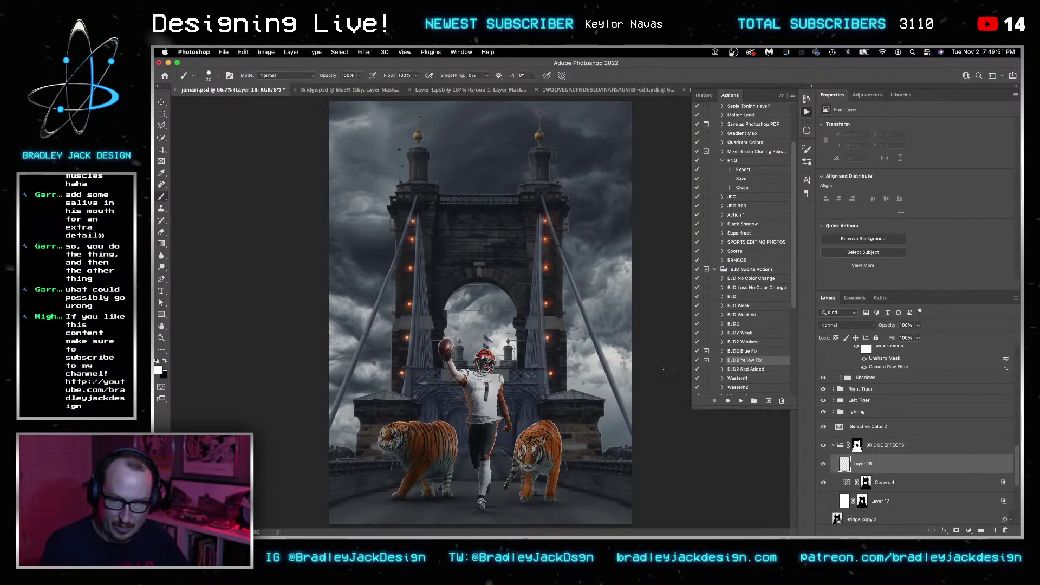
left_click(551, 234, "alt")
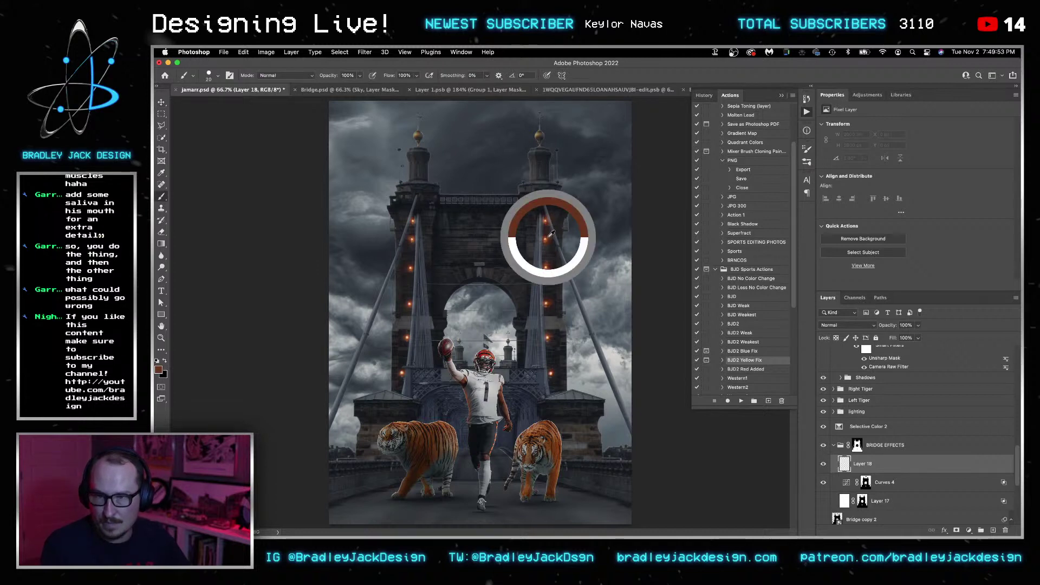
Paint a soft orange glow over the right tower's lowest light at 30% opacity and set Layer 18 to Color blending.
key("bracketright")
key("bracketright")
scroll(595, 380, "up", 5)
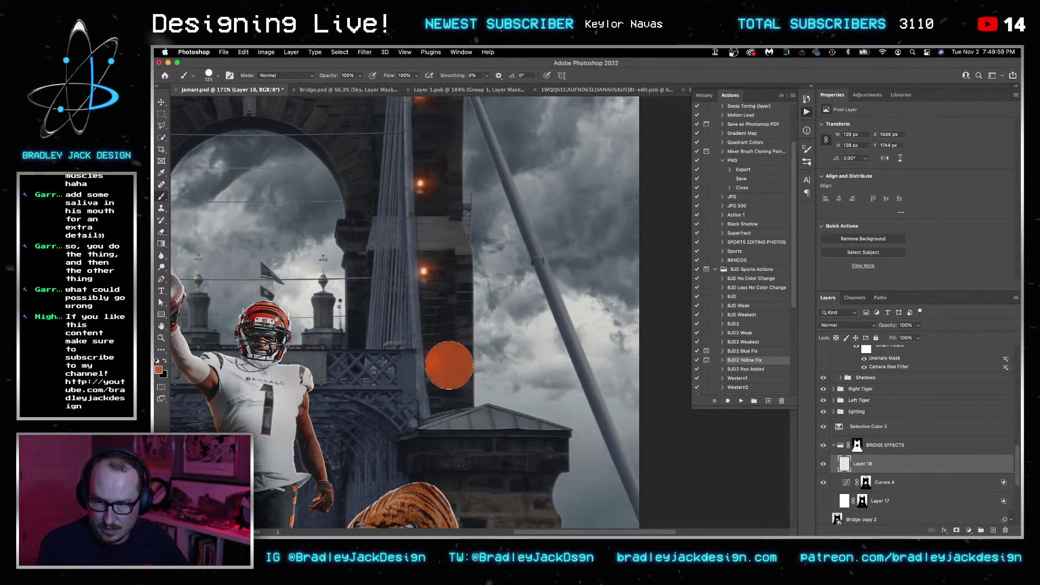
left_click_drag(451, 363, 456, 374)
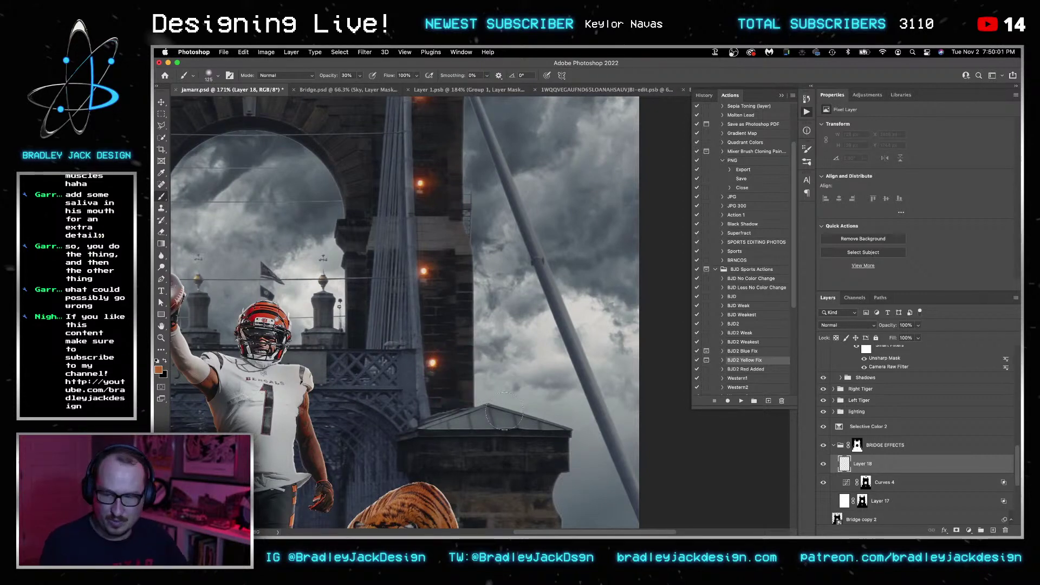
key("bracketright")
key("bracketright")
left_click(441, 360)
key("v")
key("shift+alt+c")
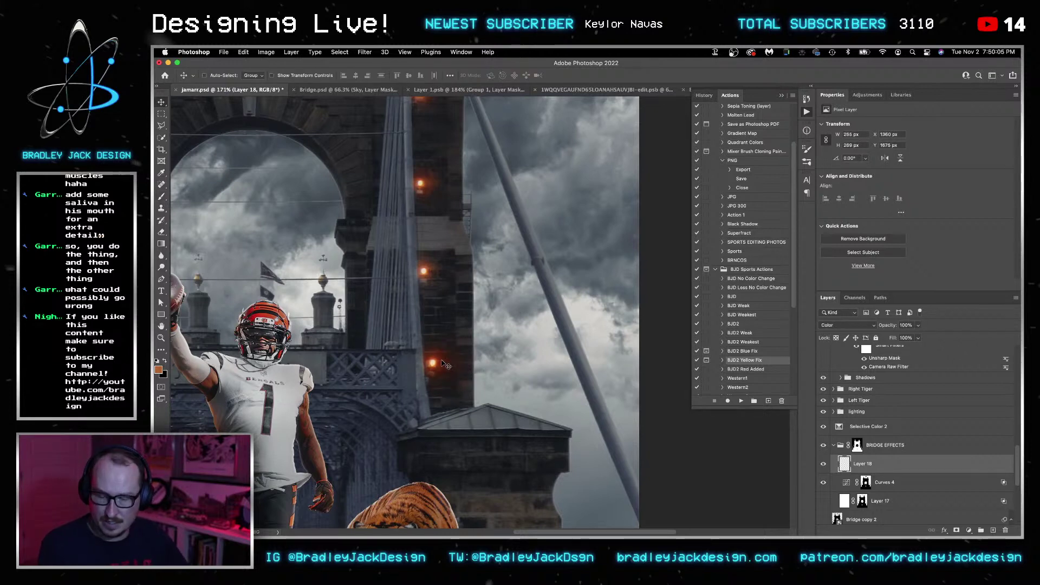
Brush the orange glow around the remaining lights up the right tower on Layer 18 at 30% opacity.
key("b")
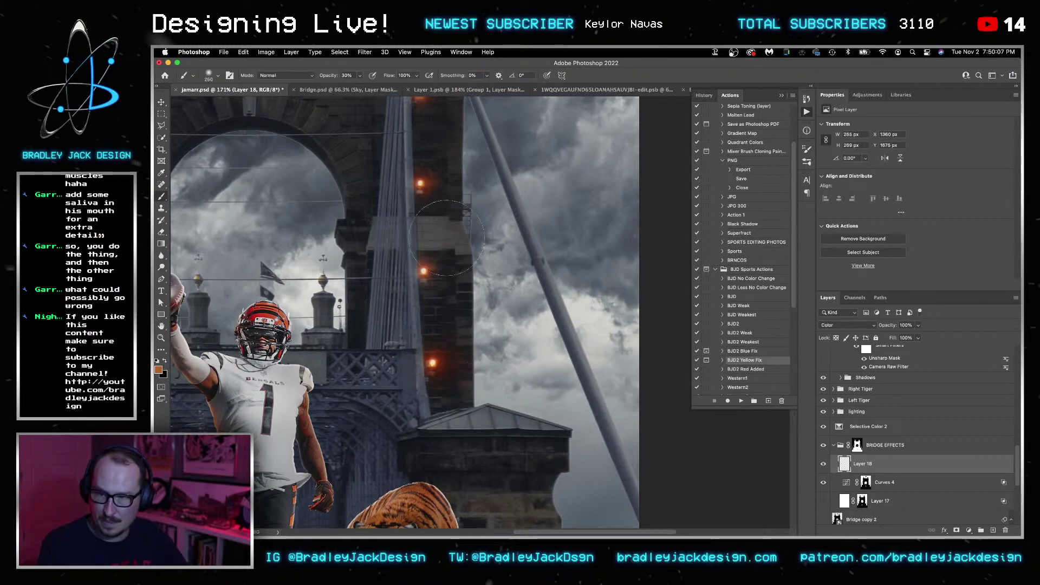
left_click_drag(440, 264, 435, 271)
scroll(442, 194, "up", 5)
left_click_drag(453, 228, 453, 180)
left_click_drag(461, 257, 449, 162)
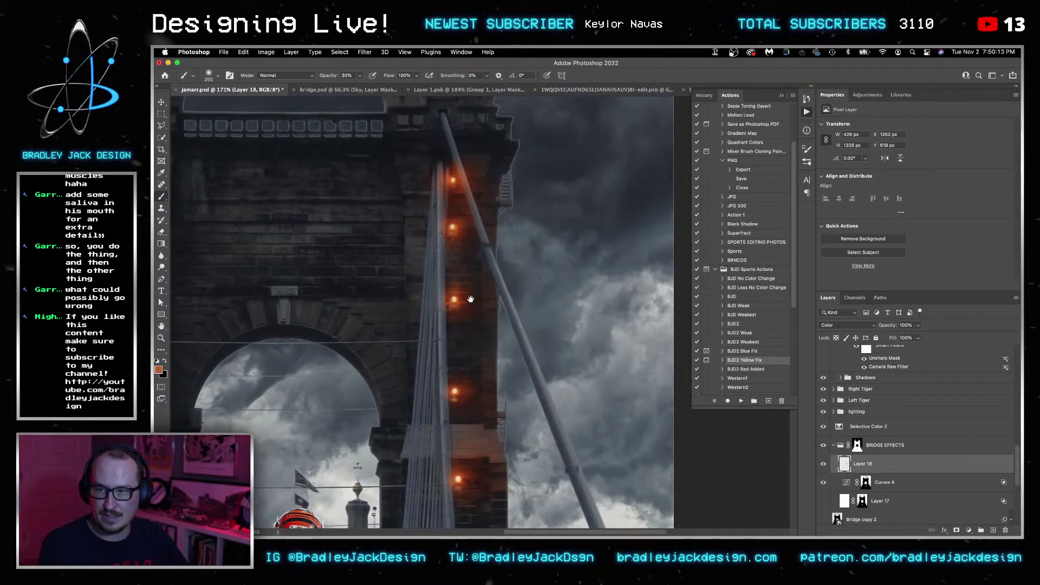
Brush the same orange glow around the column of lights on the left tower.
key("h")
left_click_drag(476, 457, 717, 329)
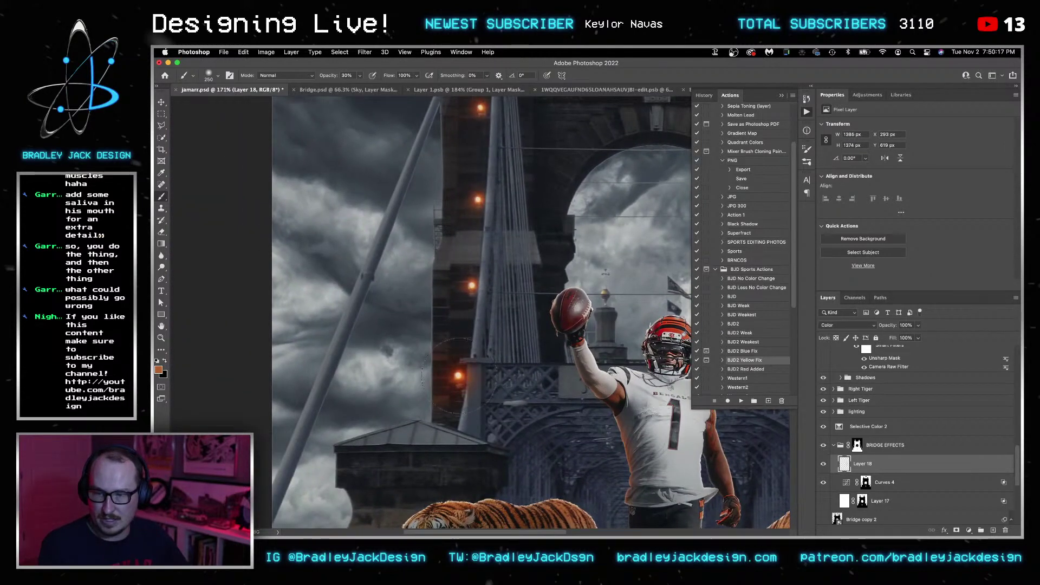
left_click_drag(484, 177, 501, 318)
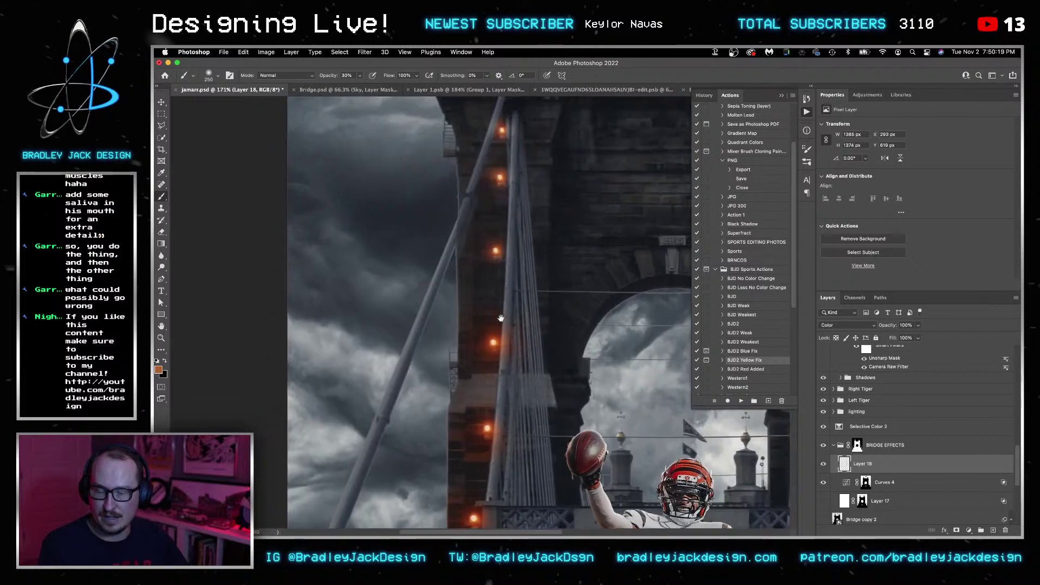
left_click_drag(490, 255, 498, 133)
Add a layer mask to Layer 18 and paint out the glow spill beside the left tower's upper cables with black at 30% opacity.
left_click(957, 530)
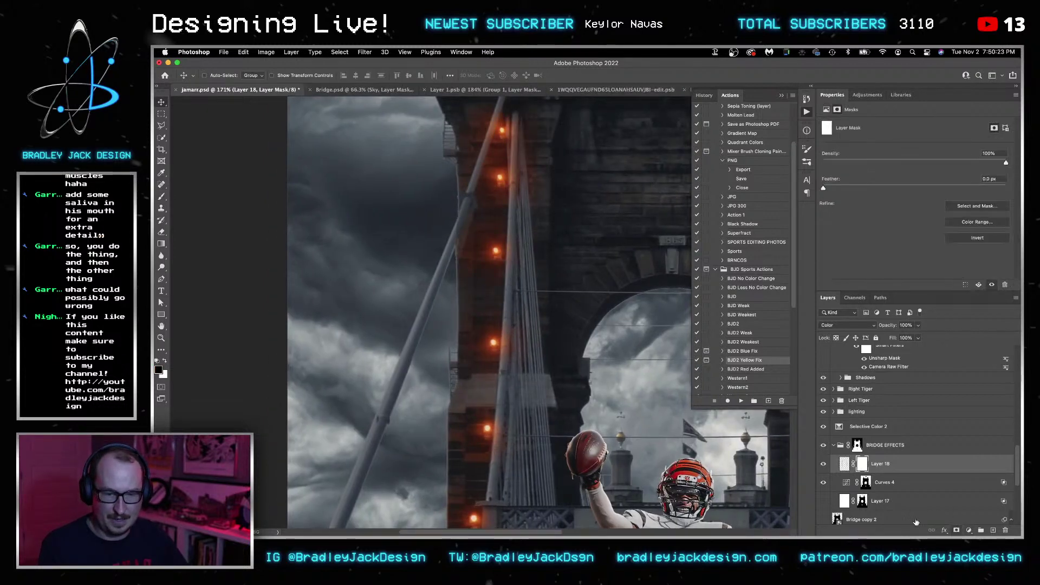
left_click_drag(560, 190, 552, 190)
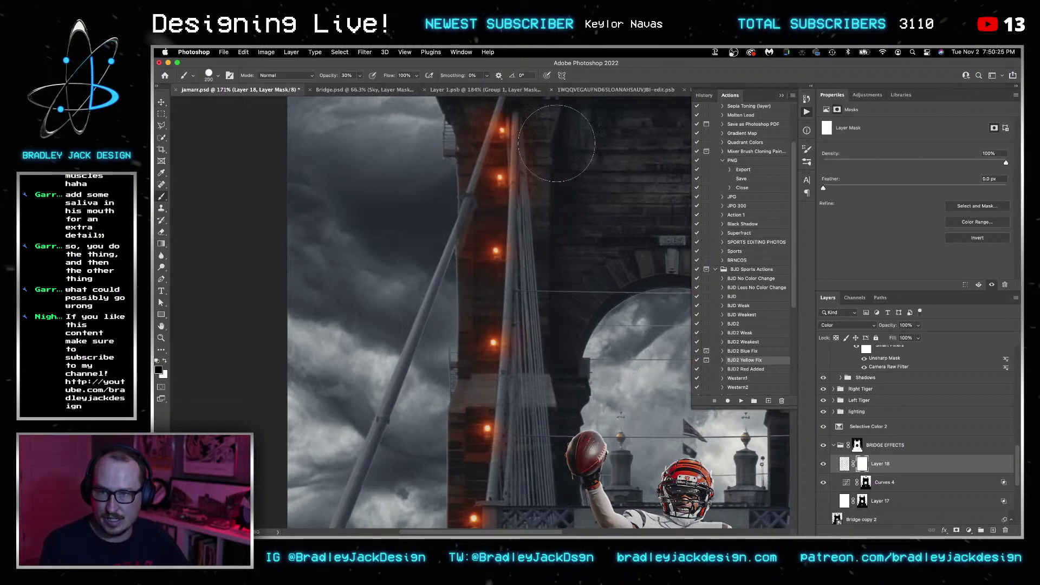
mouse_move(547, 128)
left_mouse_down()
mouse_move(552, 163)
mouse_move(563, 135)
mouse_move(550, 139)
left_mouse_up()
key("super+z")
key("super+z")
key("super+z")
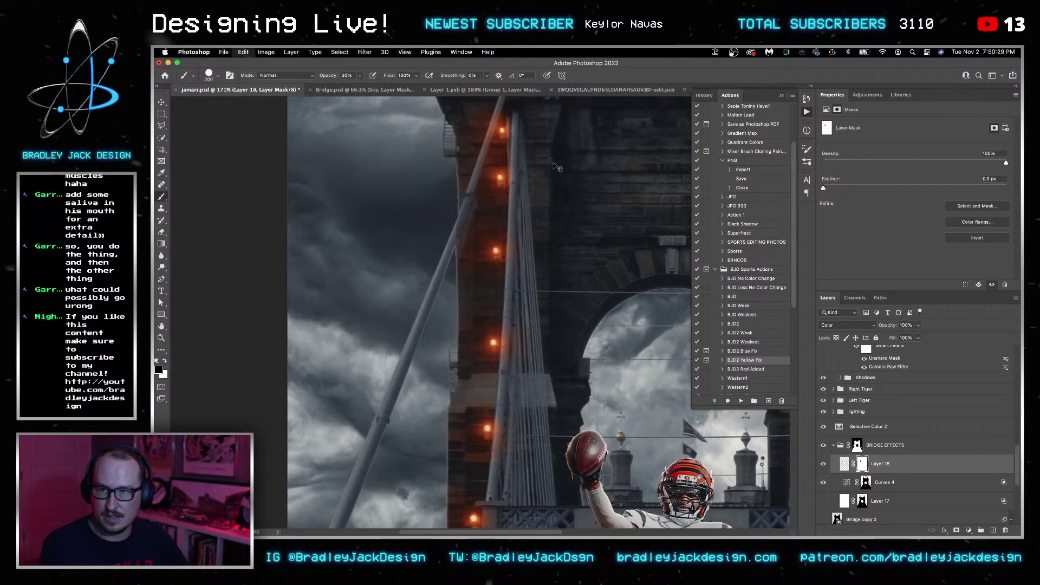
key("super+z")
key("super+z")
key("super+z")
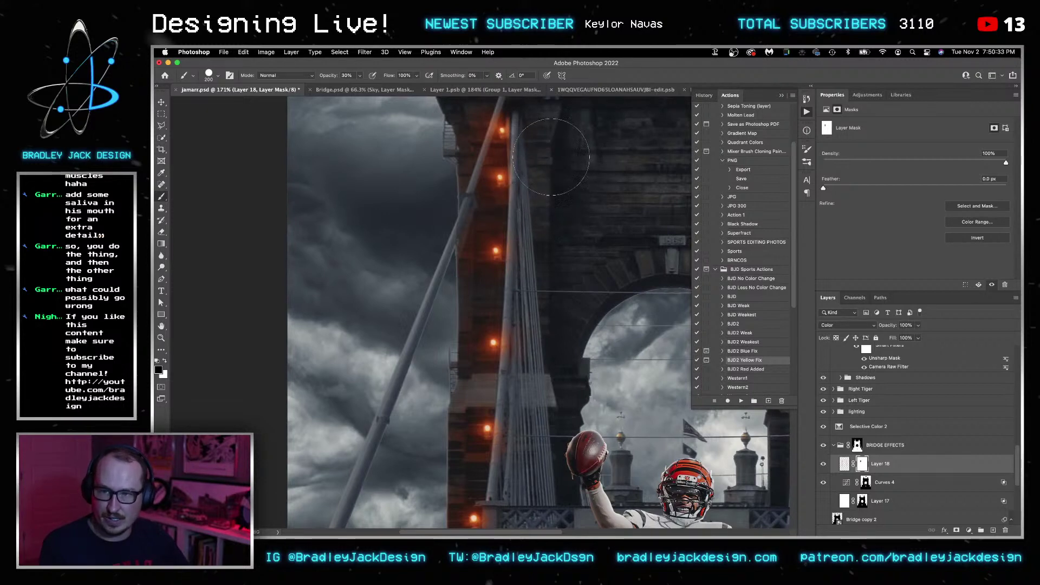
Paint the orange spill off the lower left tower and the right tower's inner cables on Layer 18's mask.
scroll(552, 192, "down", 6)
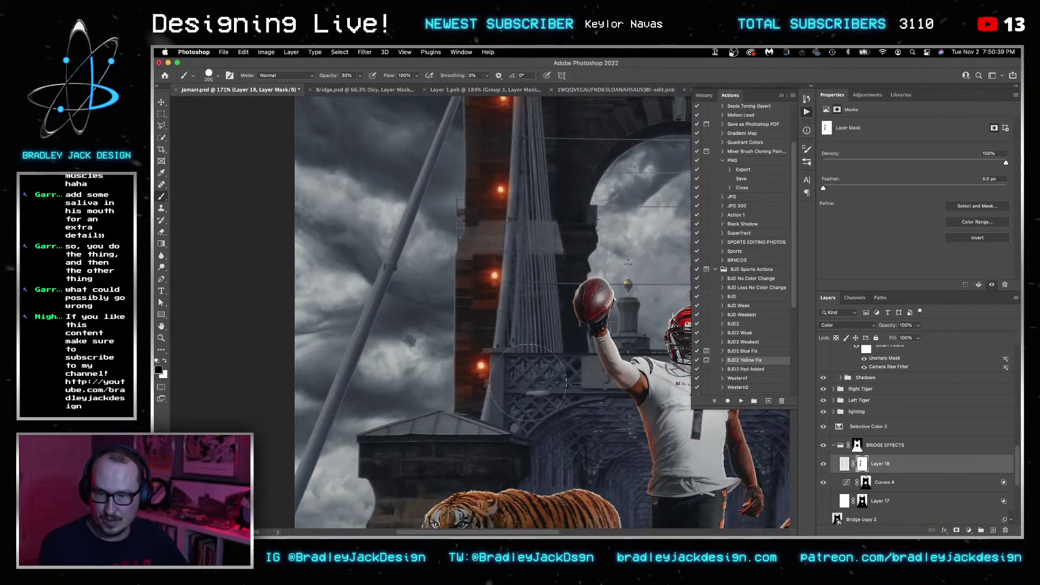
scroll(529, 367, "right", 5)
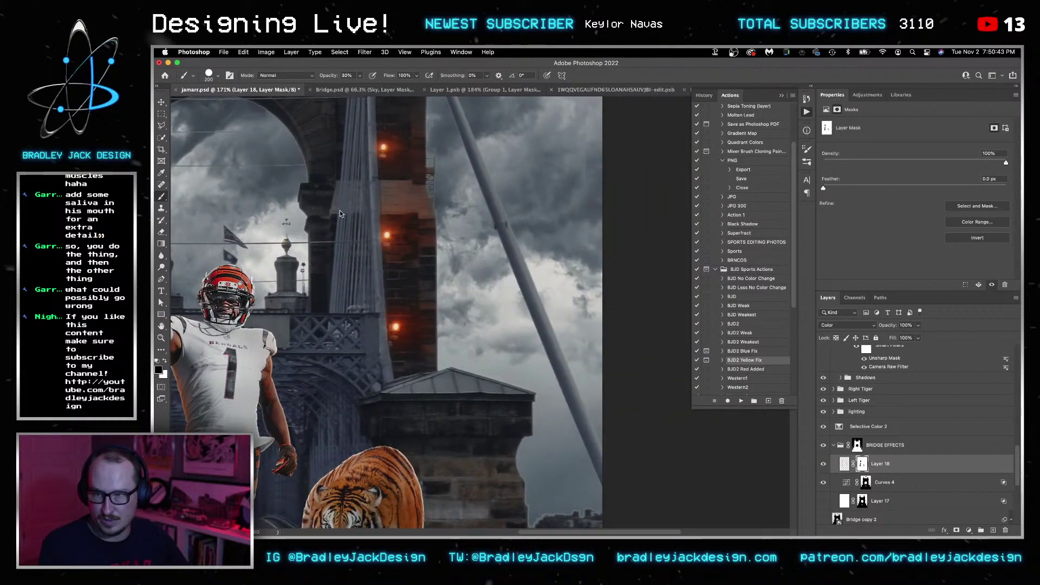
scroll(357, 255, "up", 5)
scroll(358, 255, "left", 2)
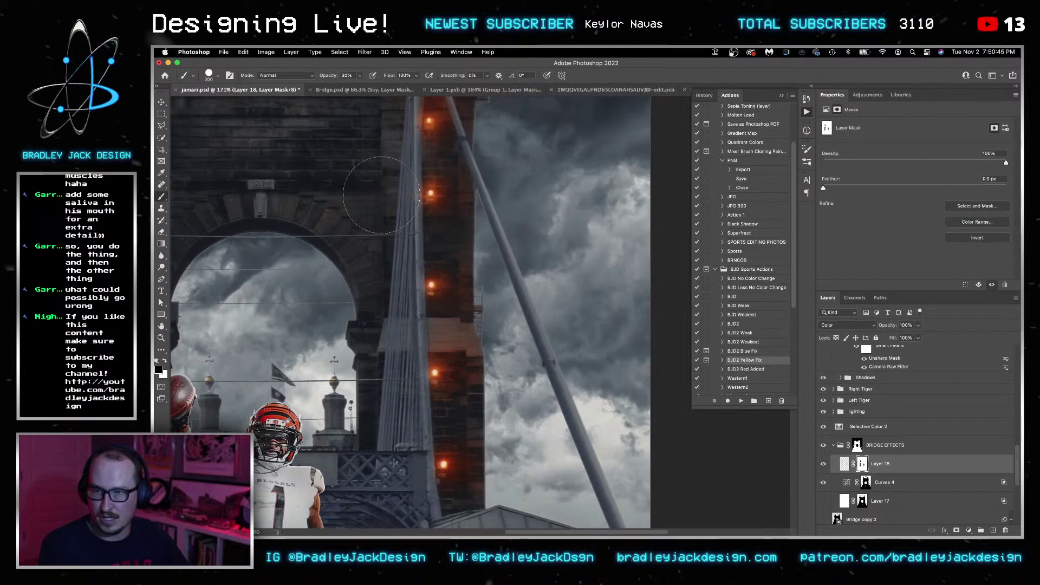
left_click_drag(388, 176, 407, 224)
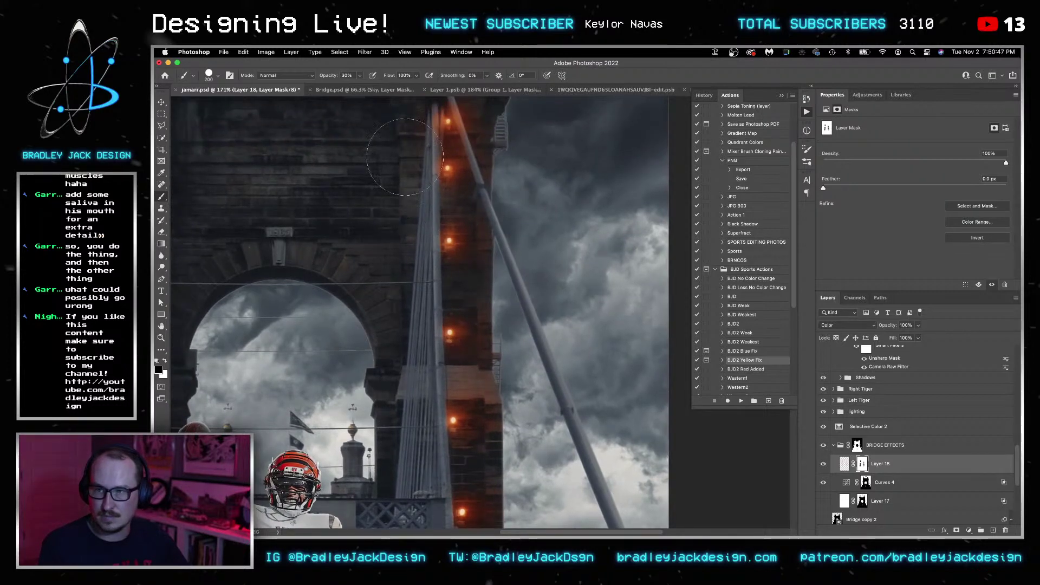
Mask the orange tint off the right tower's upper cables with a much smaller black brush at 40% opacity.
key("bracketleft")
key("bracketleft")
left_click_drag(428, 119, 449, 213)
key("bracketleft")
key("bracketleft")
key("bracketleft")
key("bracketleft")
key("bracketleft")
key("bracketleft")
key("bracketleft")
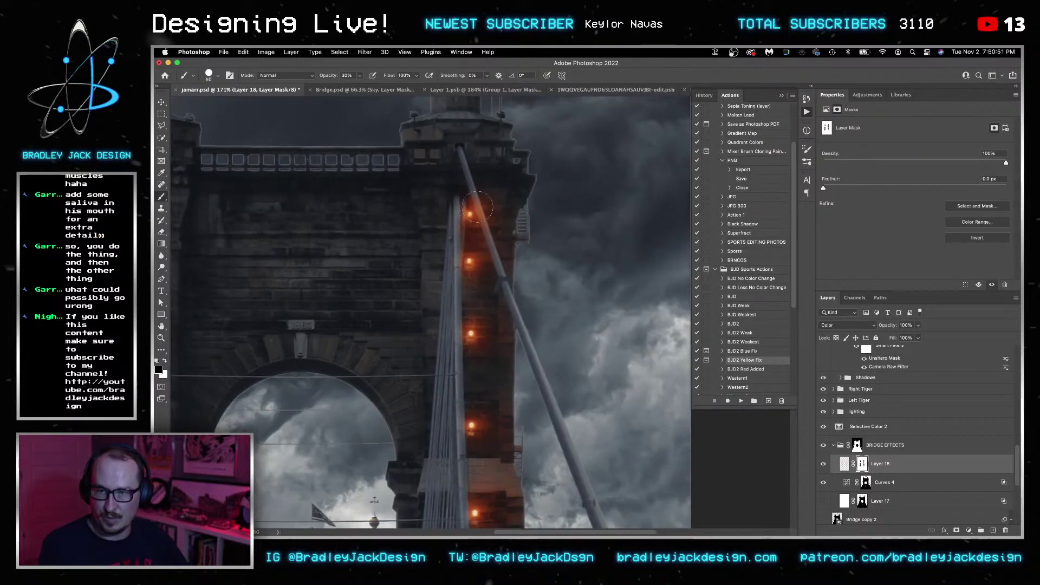
key("bracketleft")
key("bracketleft")
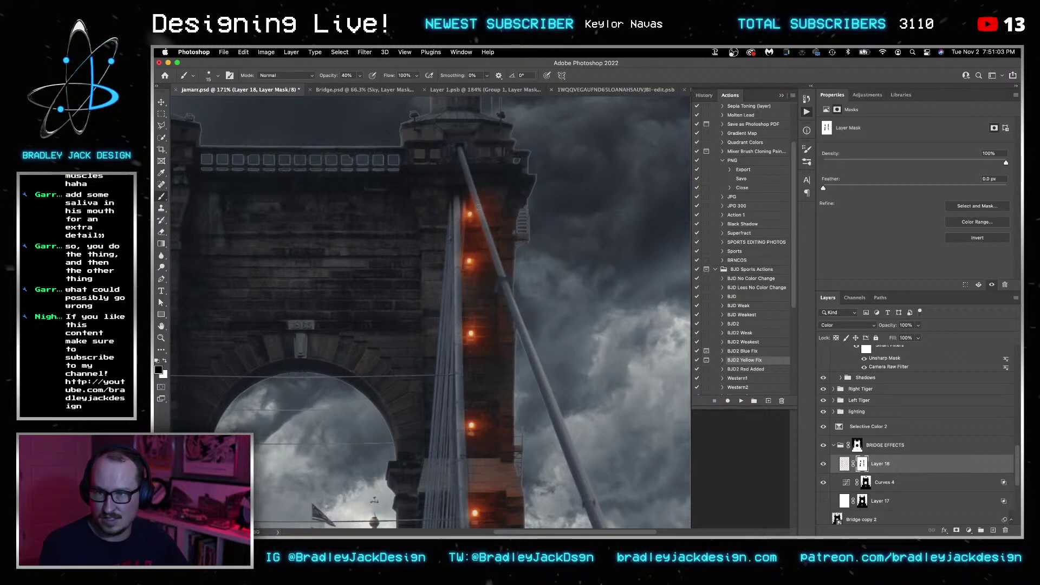
Fit the whole composition in view and save the document.
key("ctrl+0")
key("v")
key("ctrl+s")
Examine the light glow on the towers and the player and tigers, both close up and in the full composition.
scroll(402, 239, "up", 5)
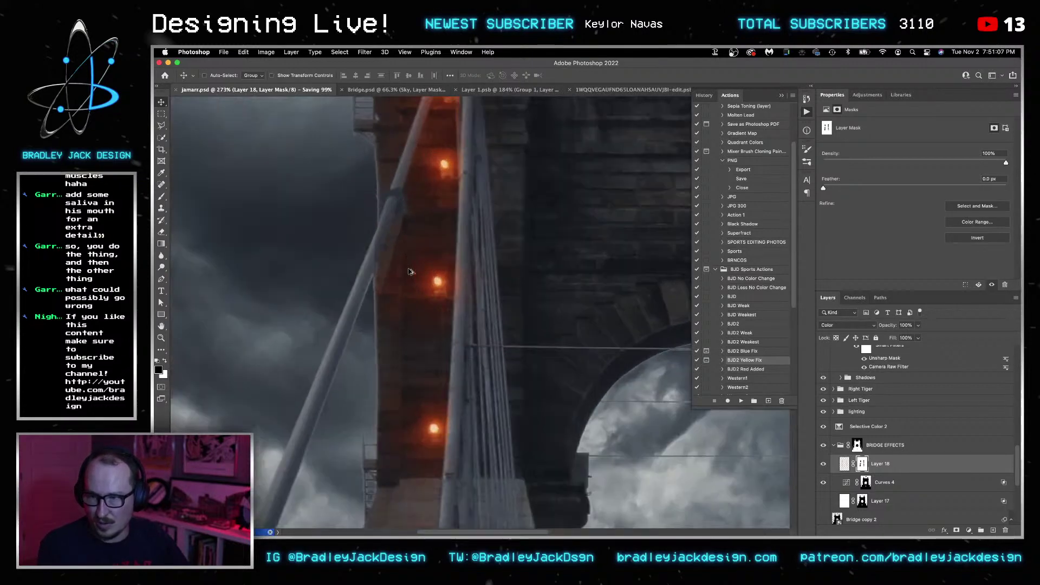
scroll(393, 272, "down", 10)
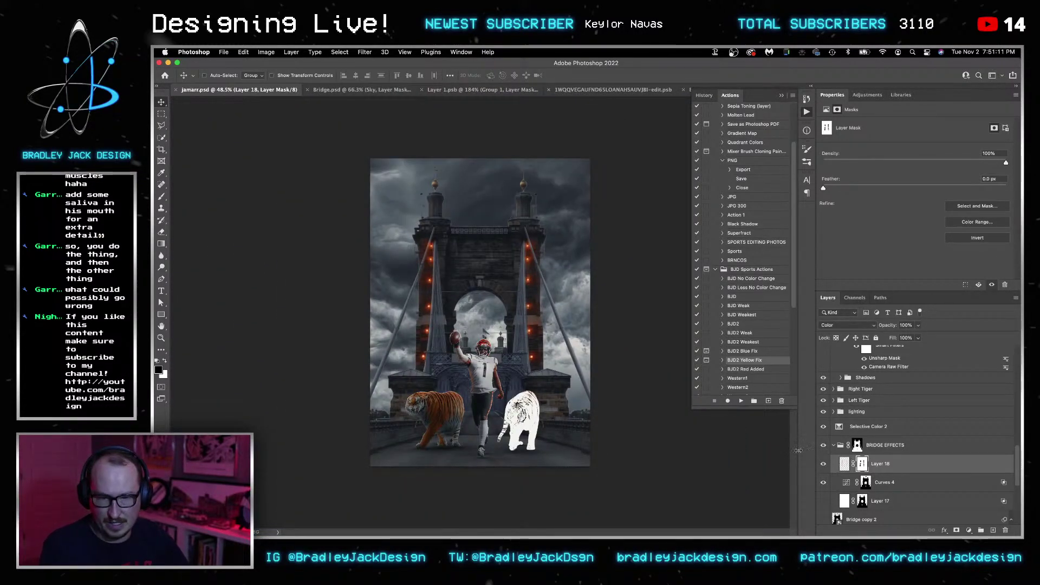
scroll(921, 433, "up", 3)
key("x")
key("z")
left_click_drag(514, 421, 591, 399)
key("b")
key("v")
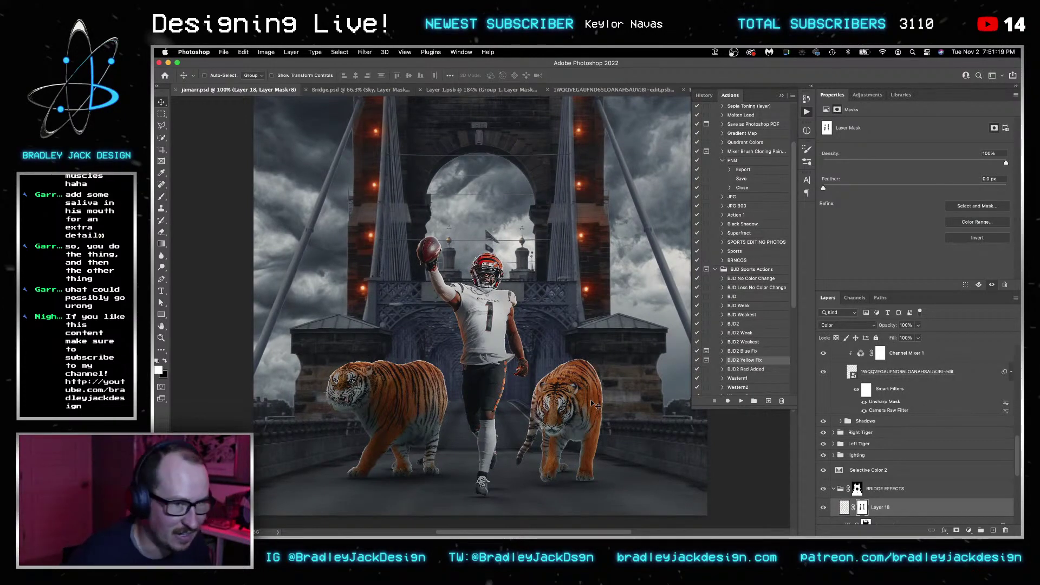
key("z")
left_click(592, 371, "alt")
key("v")
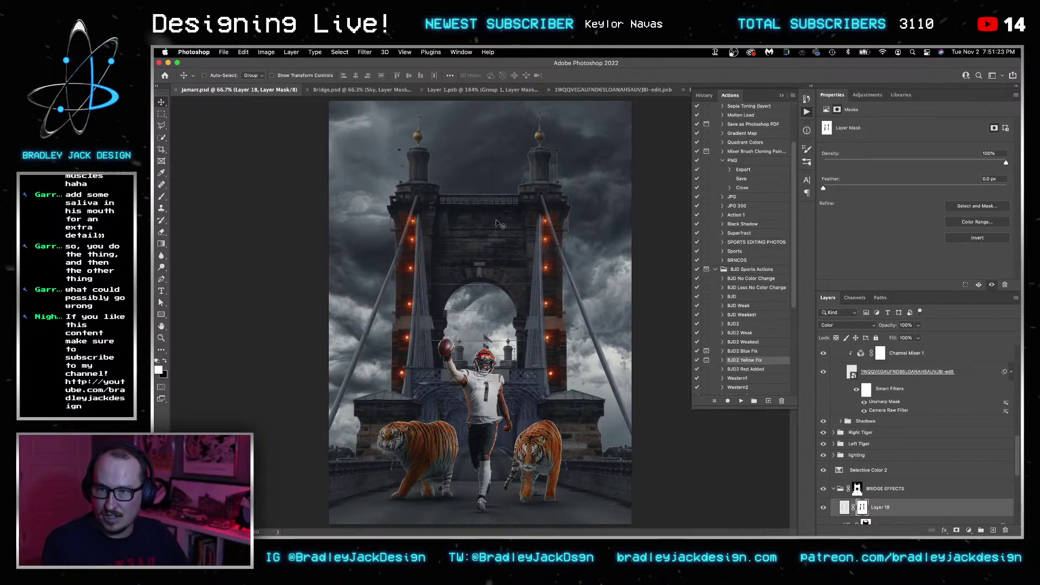
Paint on the Curves 4 mask over the railing between the towers with a larger black brush at 100% opacity.
scroll(895, 487, "down", 3)
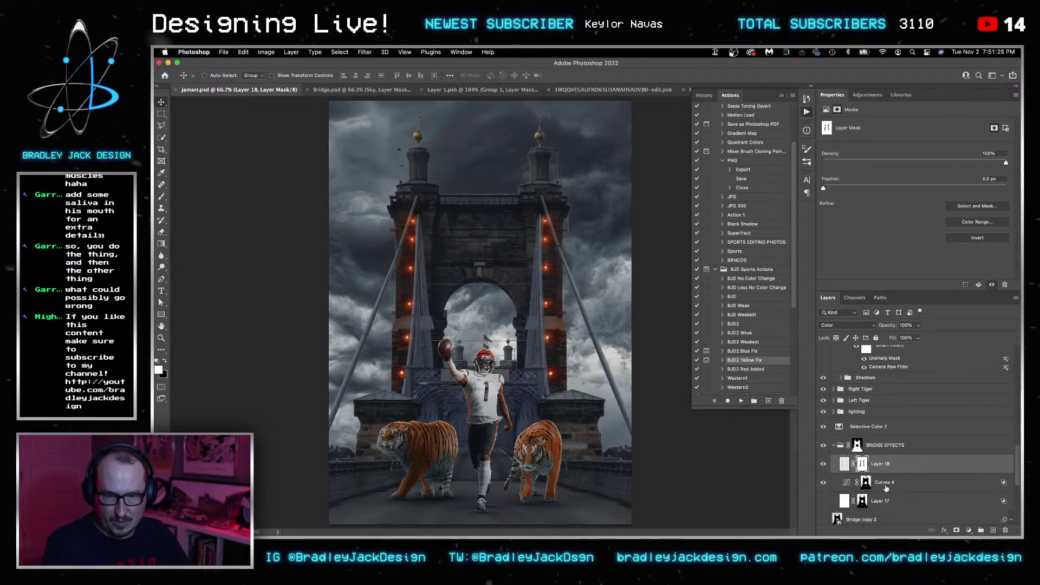
left_click(886, 483)
left_click(867, 94)
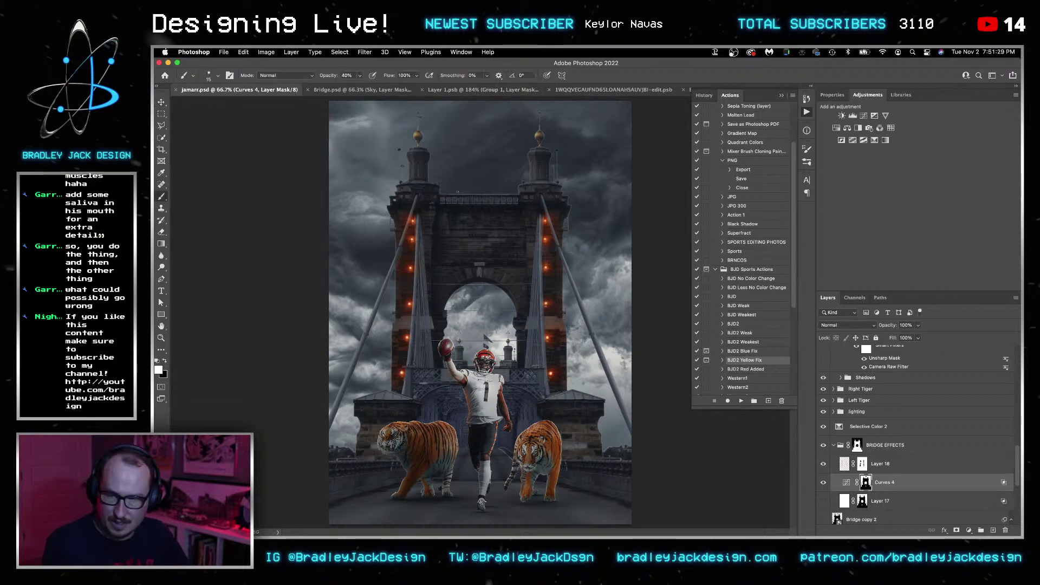
key("b")
scroll(457, 192, "up", 5)
key("bracketright")
key("bracketright")
key("bracketright")
key("x")
left_click(423, 231)
key("0")
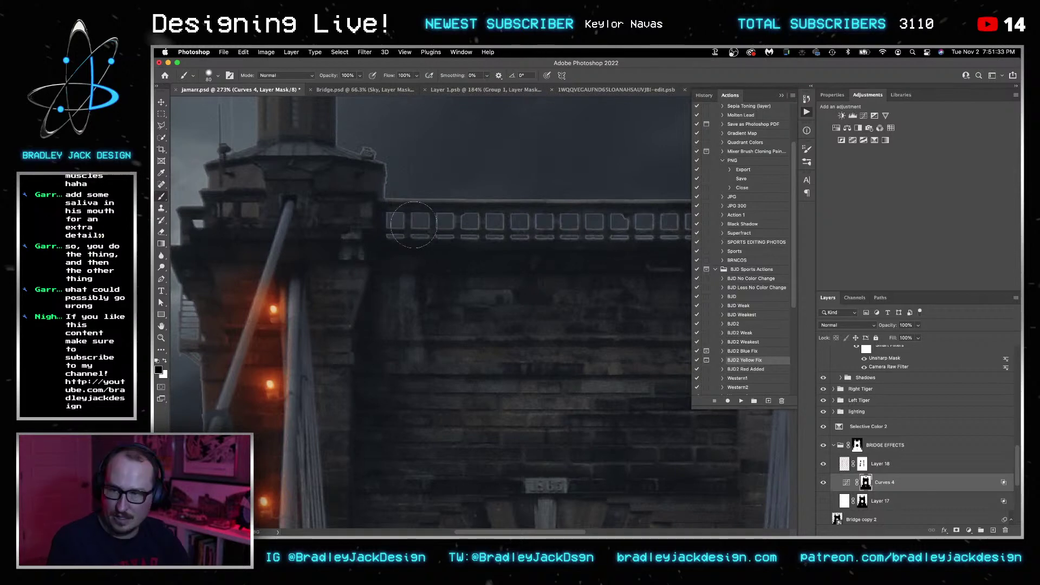
scroll(620, 237, "right", 10)
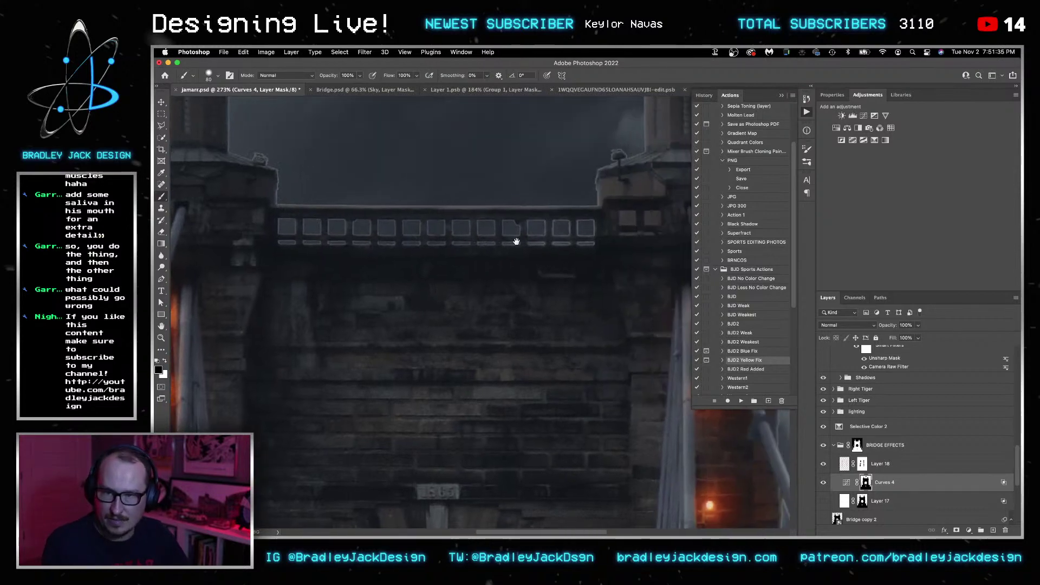
scroll(476, 340, "down", 10)
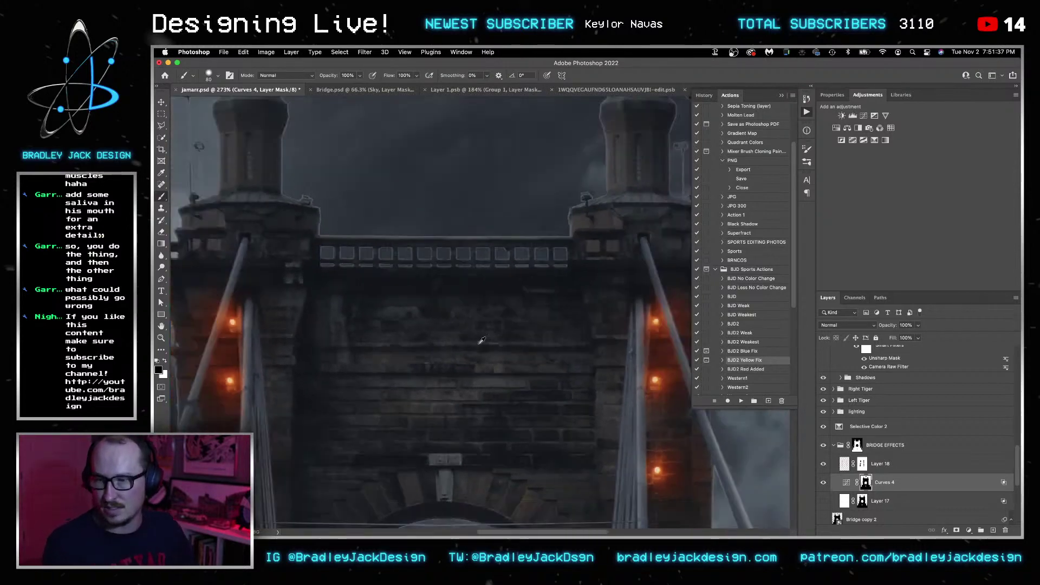
left_click_drag(456, 262, 482, 221)
key("v")
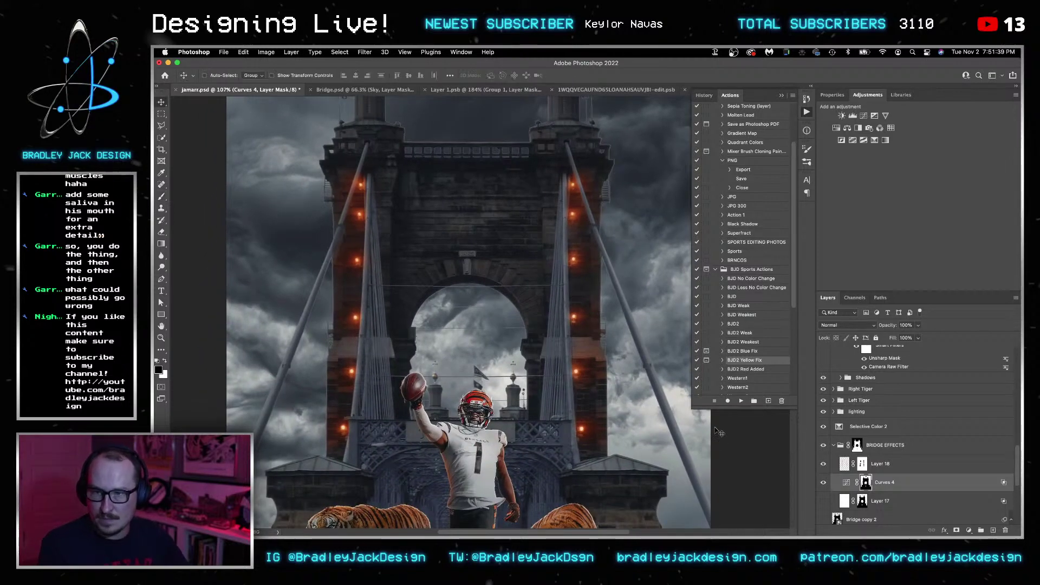
Add a Curves adjustment above Layer 18, pull its midtones down to darken the bridge, and invert its mask to black.
left_click(888, 464)
left_click(865, 116)
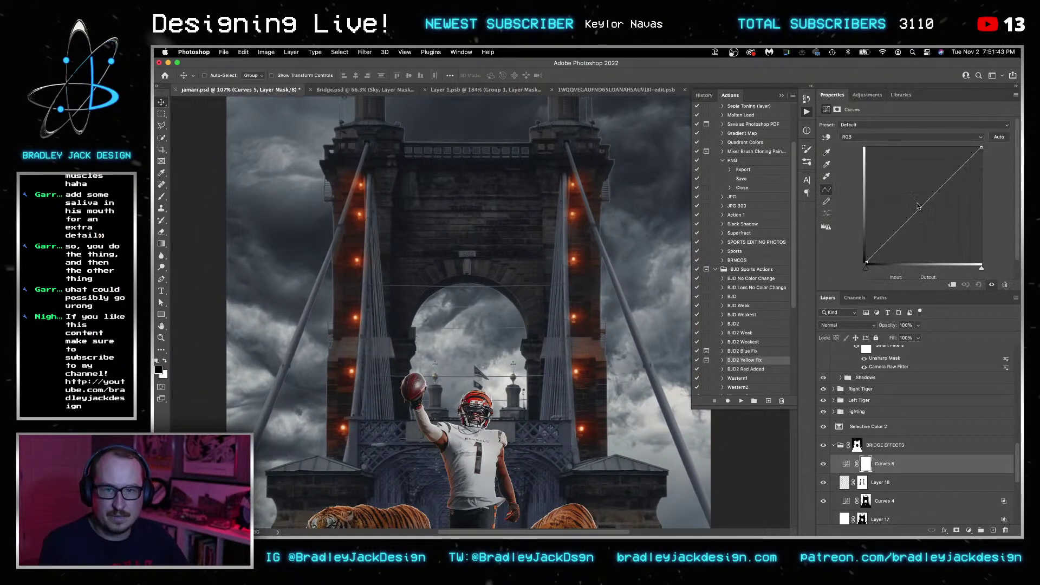
left_click(926, 216)
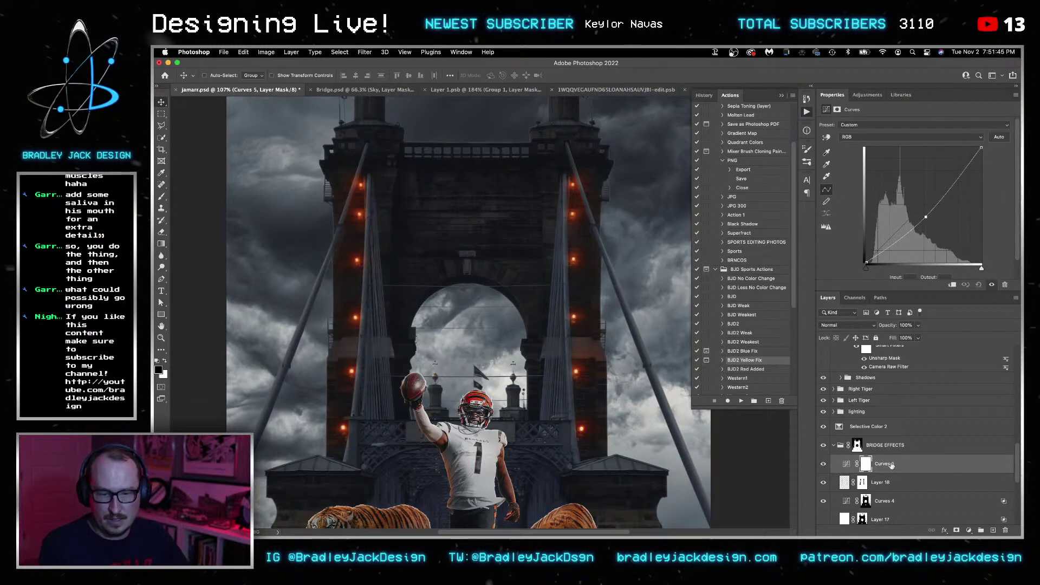
left_click(866, 465)
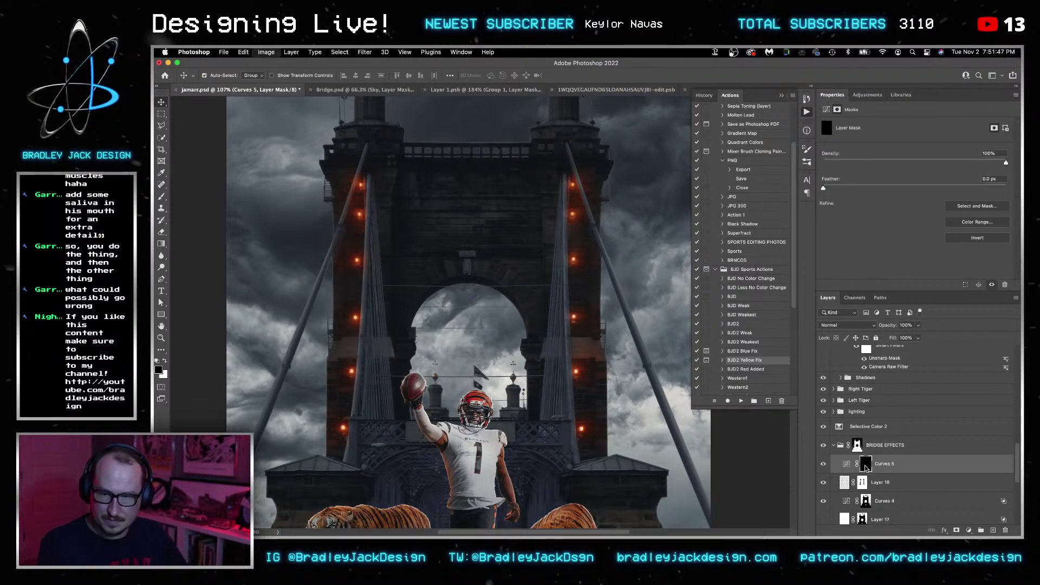
key("super+i")
Paint white on the Curves 5 mask over the wall and arch between the towers, and clean up the cable edge in black.
key("b")
left_click_drag(427, 180, 434, 181)
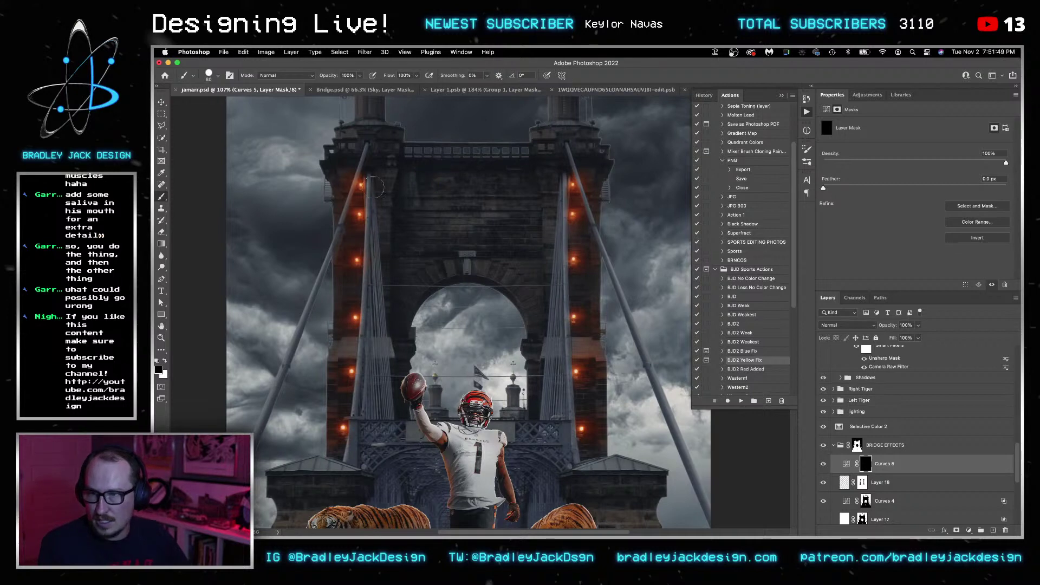
left_click_drag(418, 228, 438, 228)
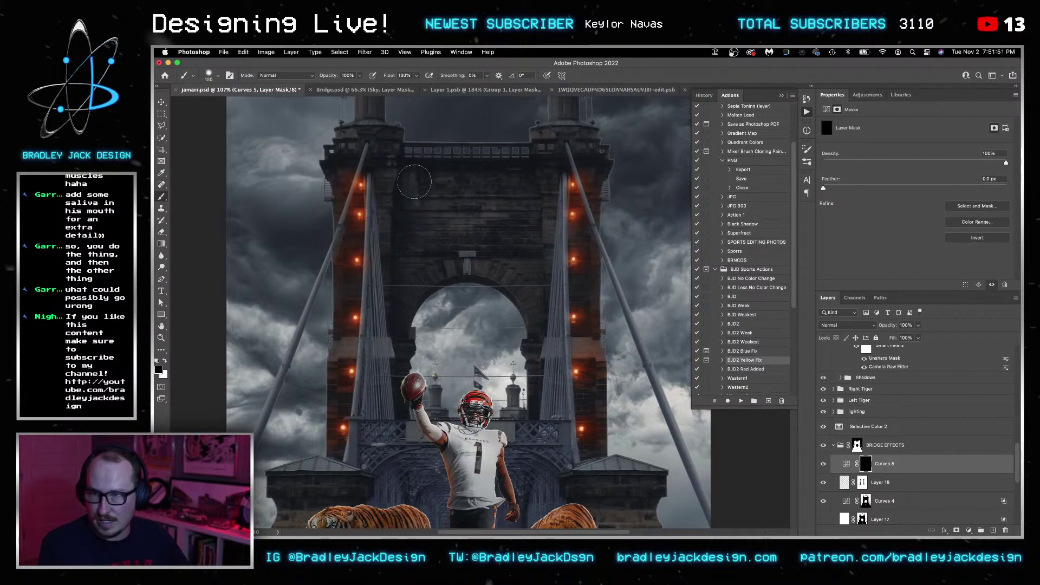
key("x")
mouse_move(413, 186)
left_mouse_down()
mouse_move(411, 221)
mouse_move(448, 180)
mouse_move(500, 179)
mouse_move(520, 191)
mouse_move(527, 230)
mouse_move(516, 293)
mouse_move(492, 291)
mouse_move(466, 263)
mouse_move(436, 276)
mouse_move(414, 299)
mouse_move(413, 342)
mouse_move(440, 253)
mouse_move(480, 270)
left_mouse_up()
left_click_drag(517, 353, 518, 404)
mouse_move(524, 329)
left_mouse_down()
mouse_move(492, 326)
mouse_move(466, 375)
mouse_move(433, 391)
left_mouse_up()
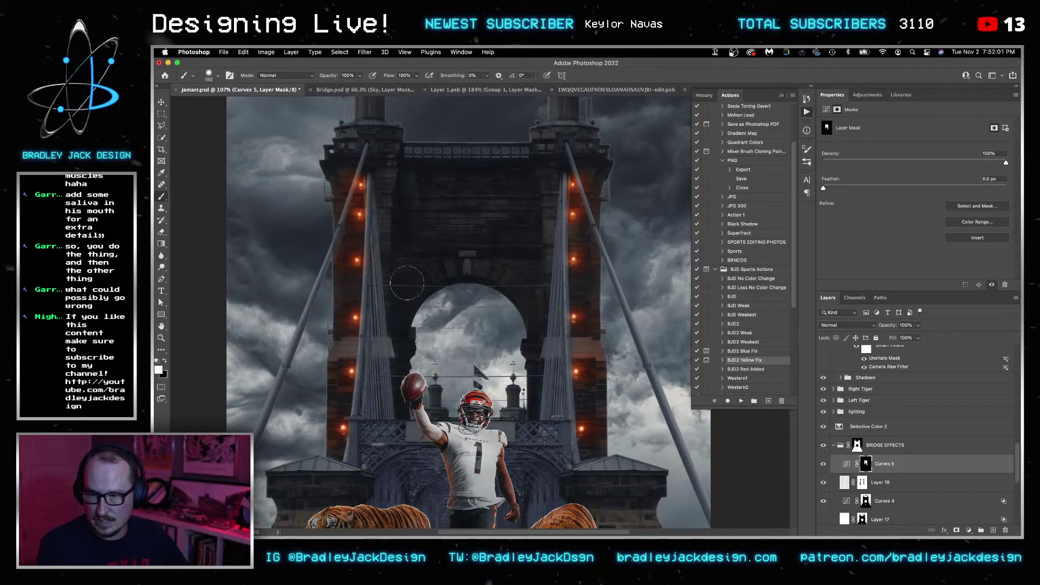
key("x")
mouse_move(369, 194)
left_mouse_down()
mouse_move(371, 307)
mouse_move(367, 207)
mouse_move(372, 275)
mouse_move(381, 233)
left_mouse_up()
Paint white on the Curves 5 mask to darken the stone blocks on both sides behind the tigers.
mouse_move(474, 350)
left_mouse_down()
mouse_move(473, 255)
mouse_move(447, 227)
left_mouse_up()
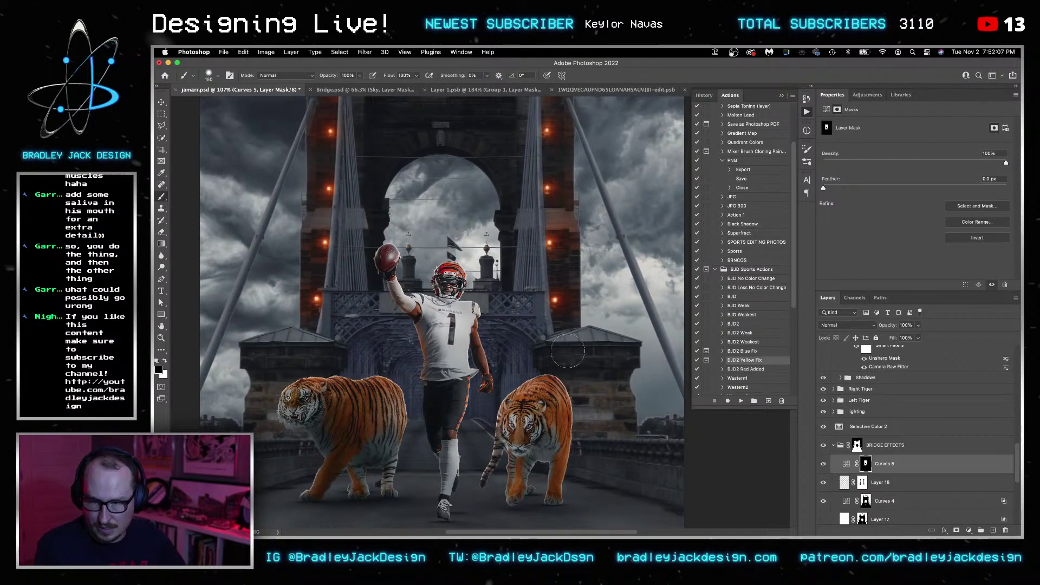
mouse_move(568, 353)
left_mouse_down()
mouse_move(611, 355)
mouse_move(582, 379)
mouse_move(608, 408)
mouse_move(592, 425)
mouse_move(641, 409)
left_mouse_up()
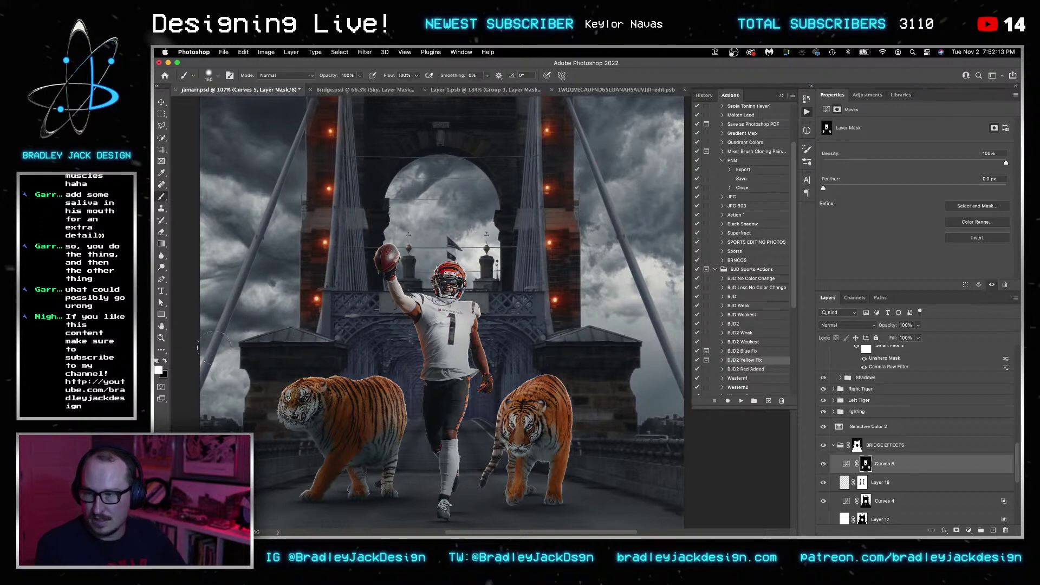
key("bracketleft")
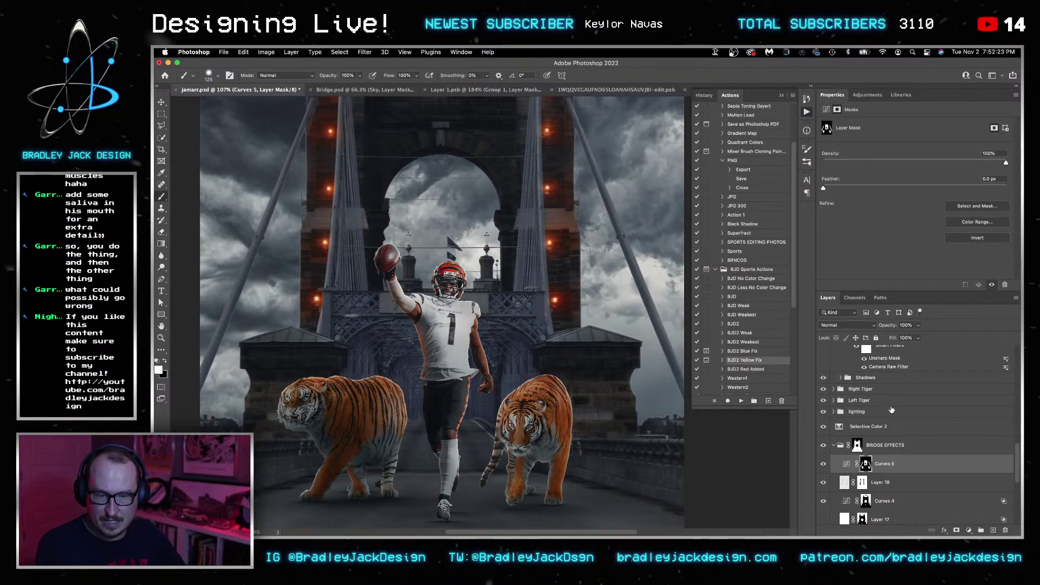
Paint orange sampled from a tower light onto the stone block roofs at 20% opacity on a new layer, undoing the stroke on the left cable.
key("super+shift+alt+n")
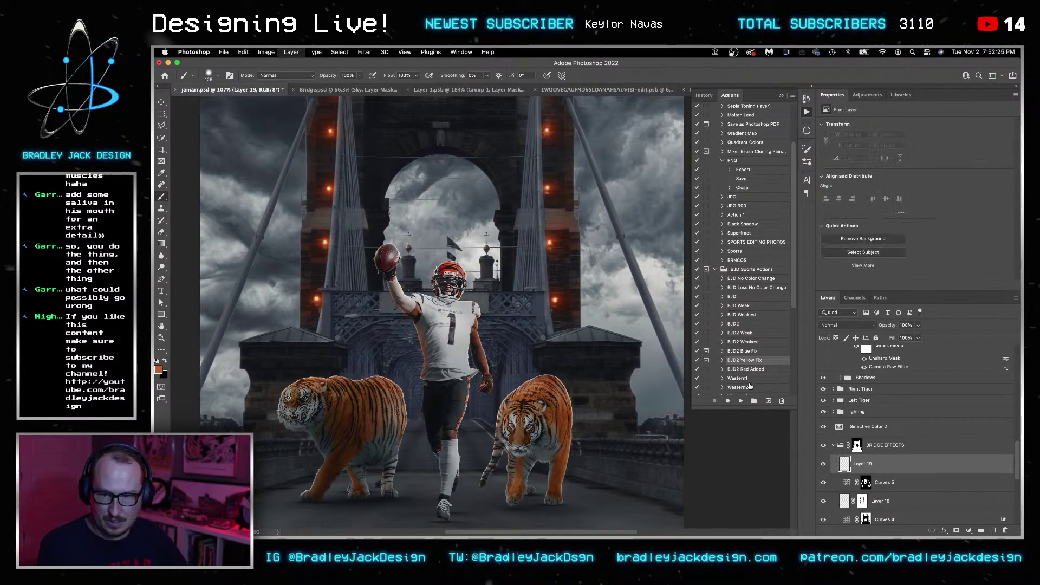
left_click(550, 187, "alt")
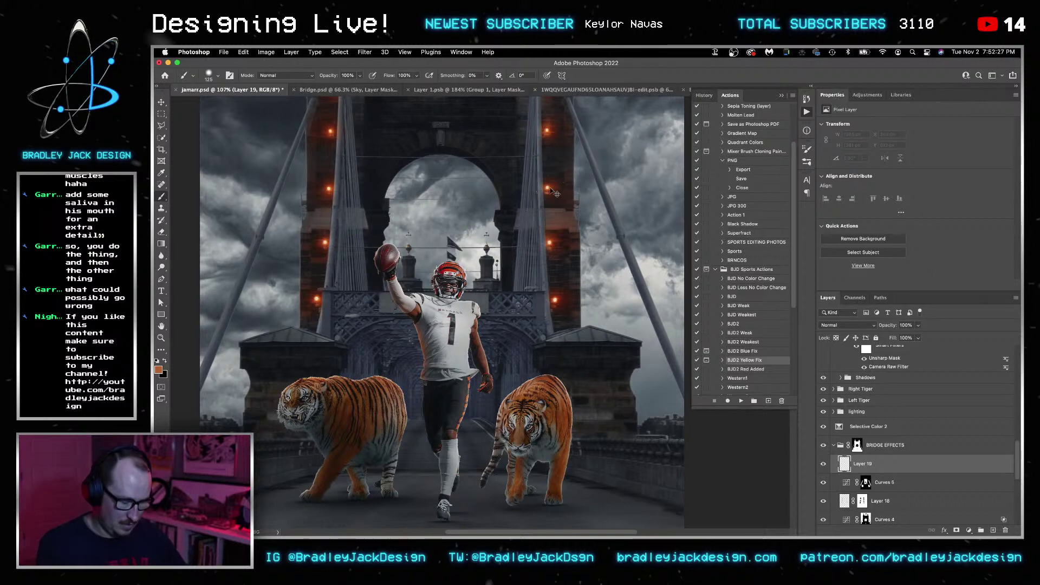
left_click(588, 326)
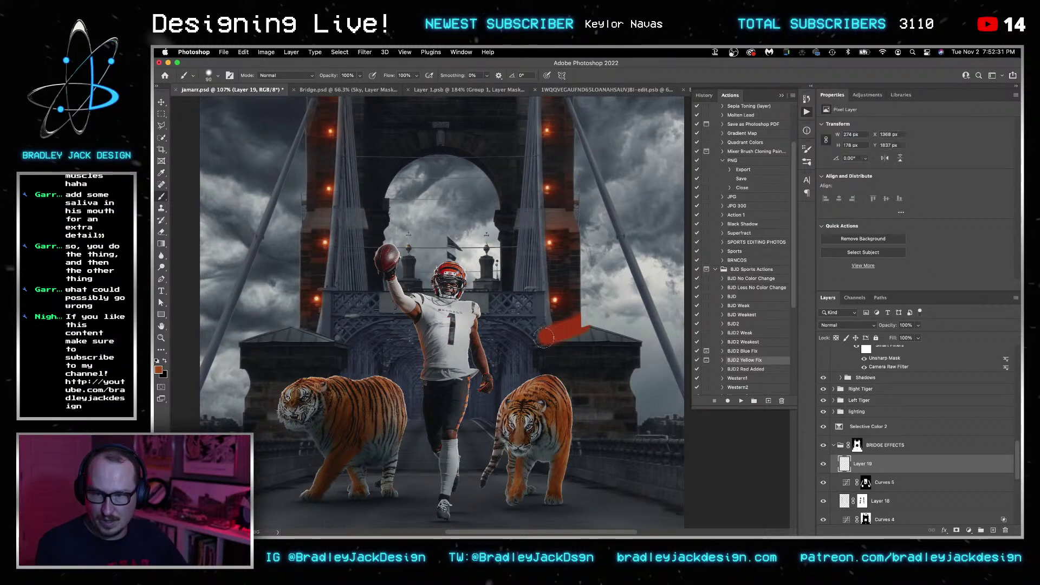
key("2")
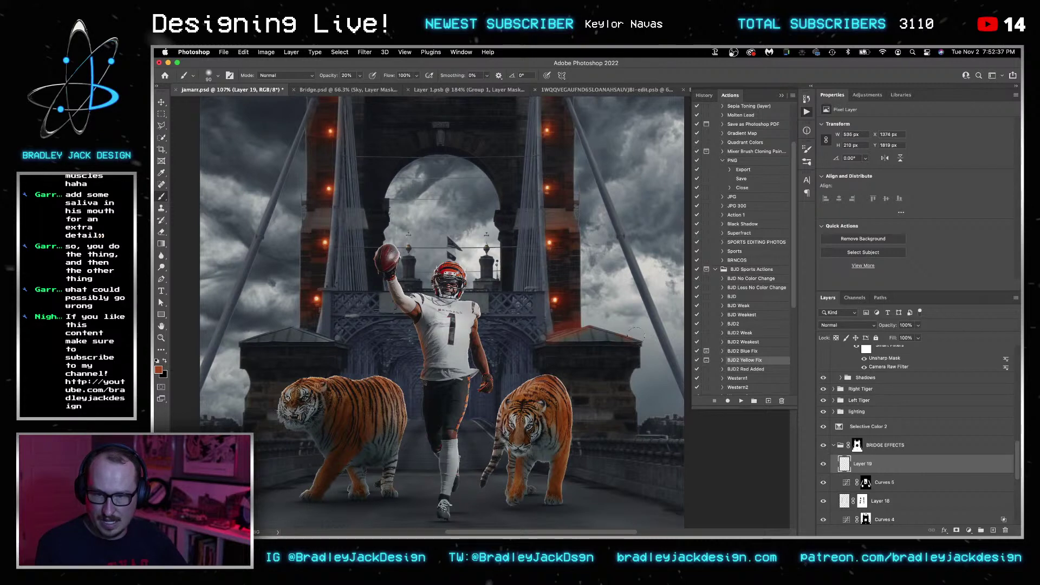
mouse_move(305, 323)
left_mouse_down()
mouse_move(336, 335)
mouse_move(258, 329)
left_mouse_up()
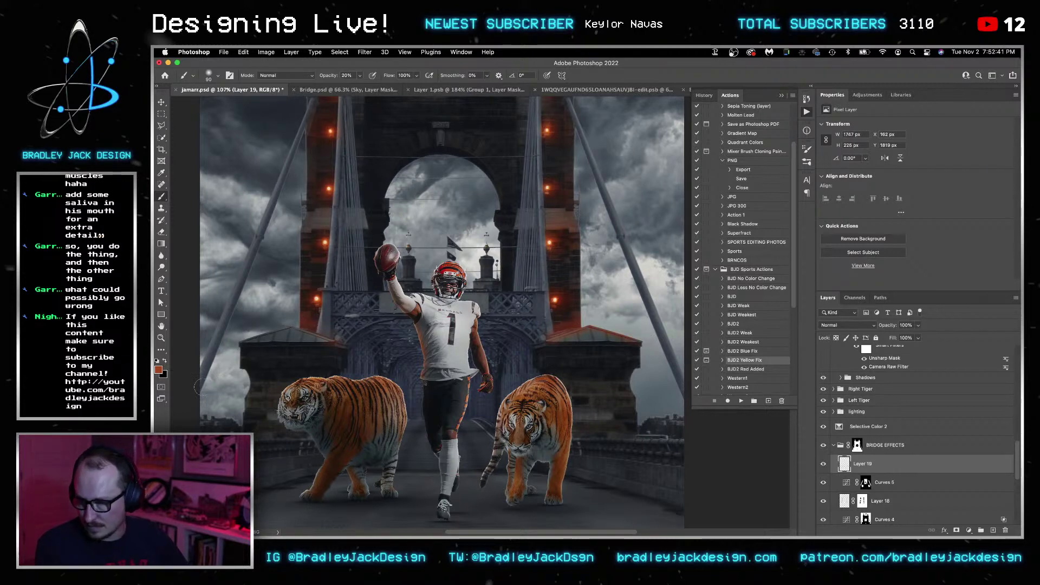
left_click_drag(217, 356, 221, 350)
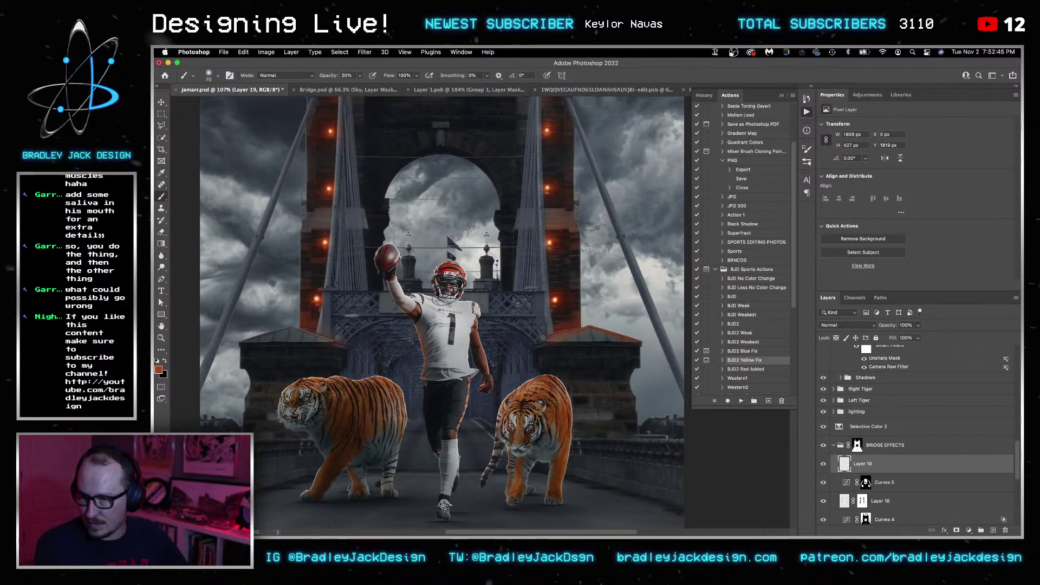
key("super+z")
Refine the Layer 18 mask on the towers with a 25 px black brush at 60% opacity.
scroll(233, 342, "up", 5)
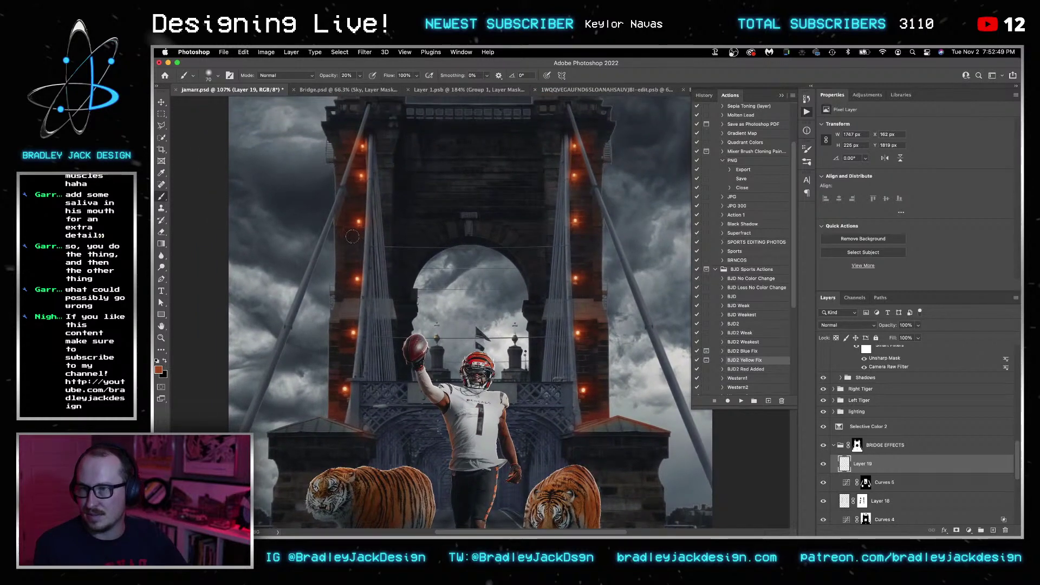
left_click(862, 500)
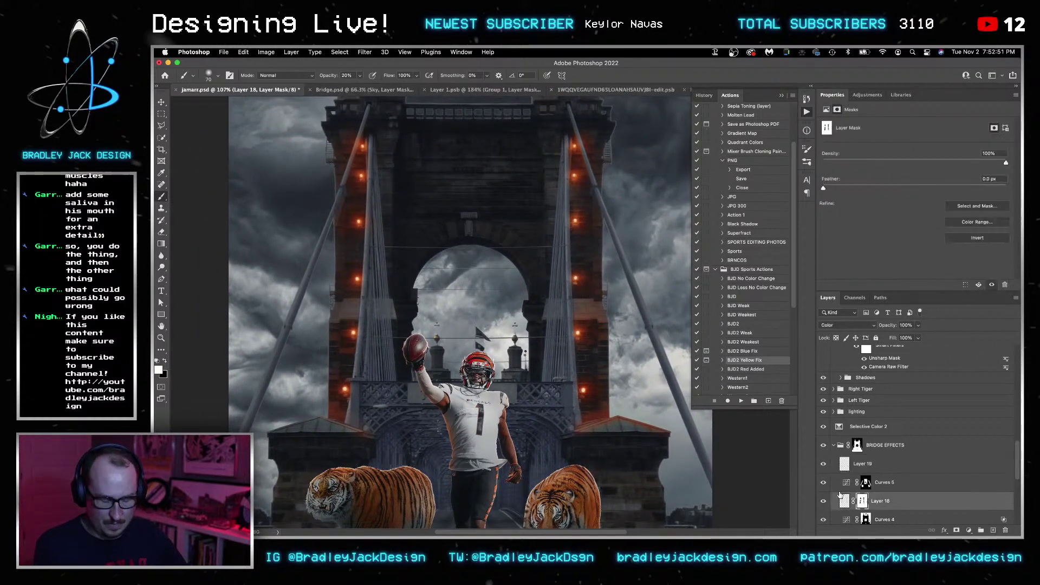
key("bracketleft")
key("bracketleft")
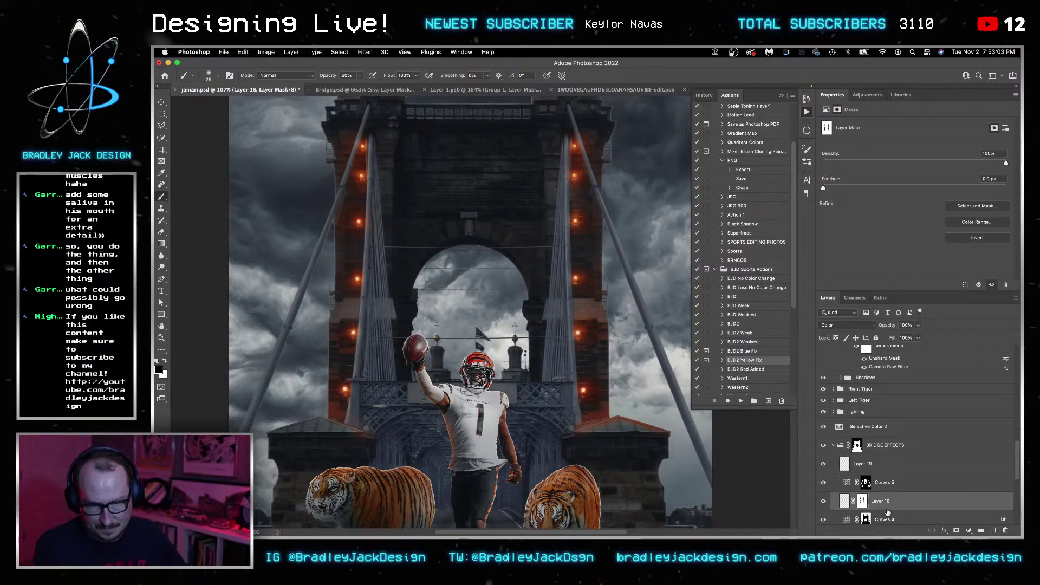
Add a new layer above Layer 19 and outline the left main cable with a Polygonal Lasso selection feathered 5 px.
left_click(873, 463)
key("super+shift+alt+n")
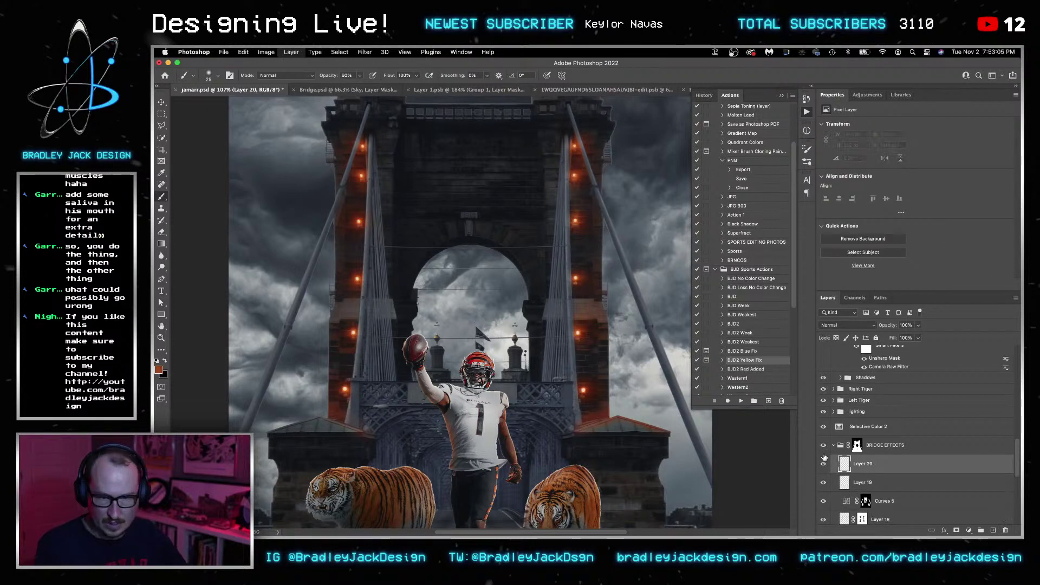
left_click(161, 125)
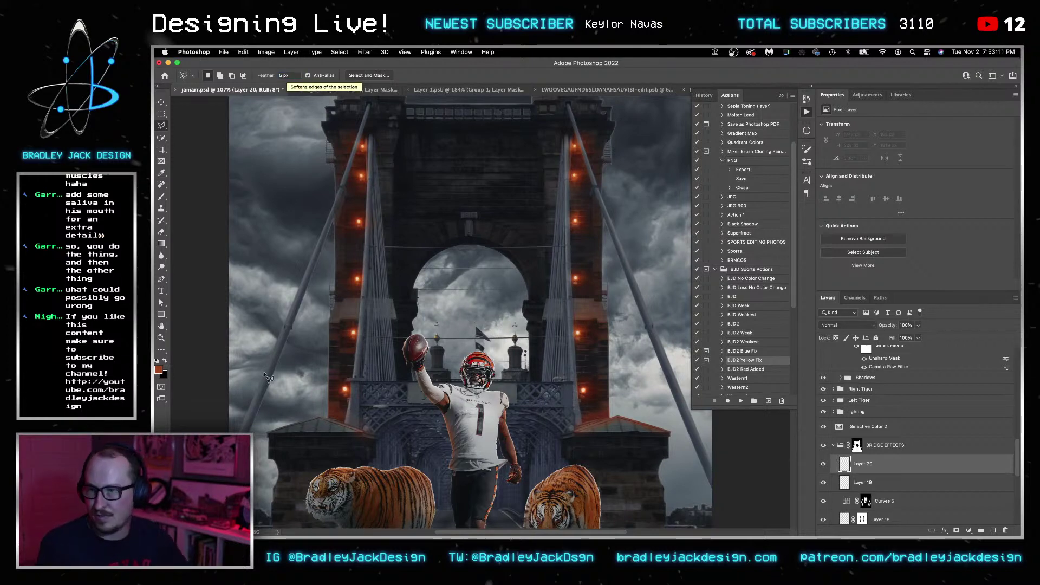
left_click(246, 433)
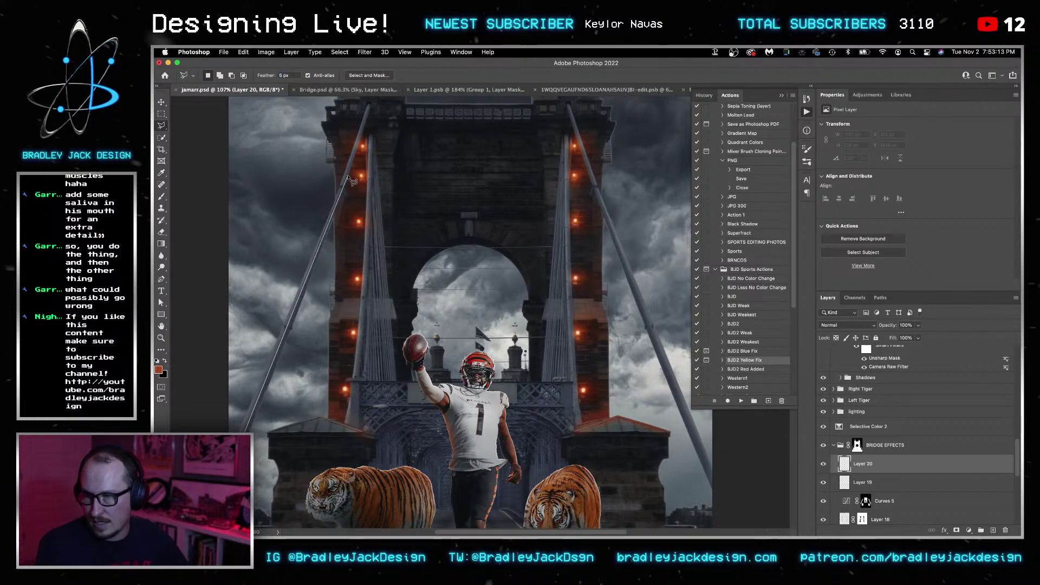
left_click(368, 107)
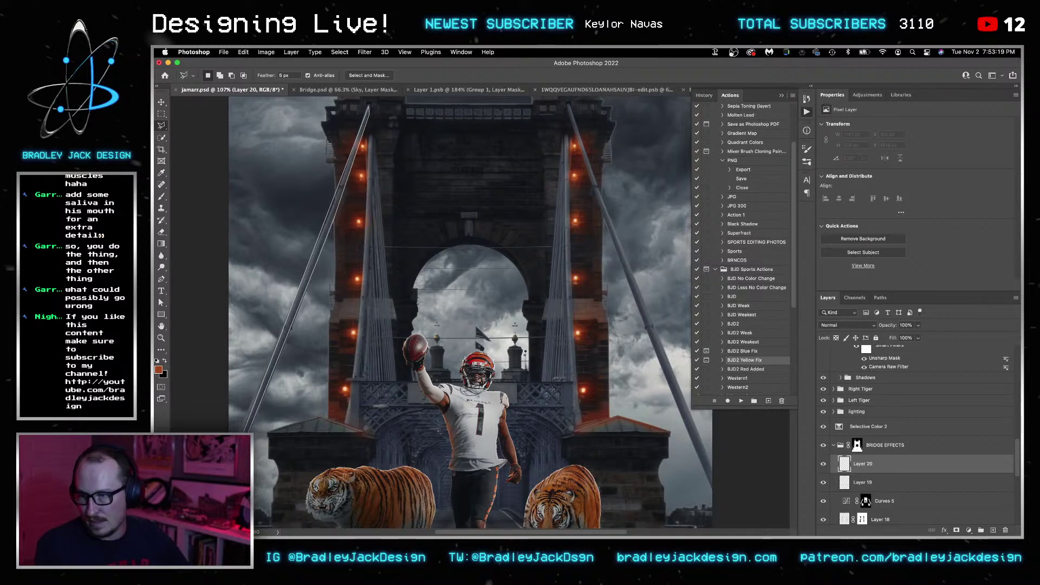
key("Return")
key("g")
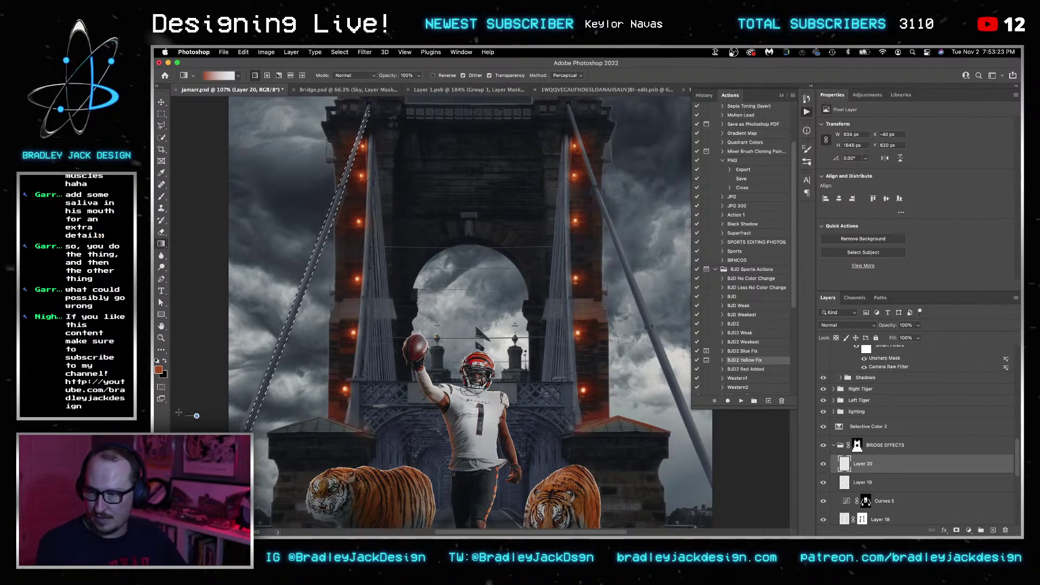
key("v")
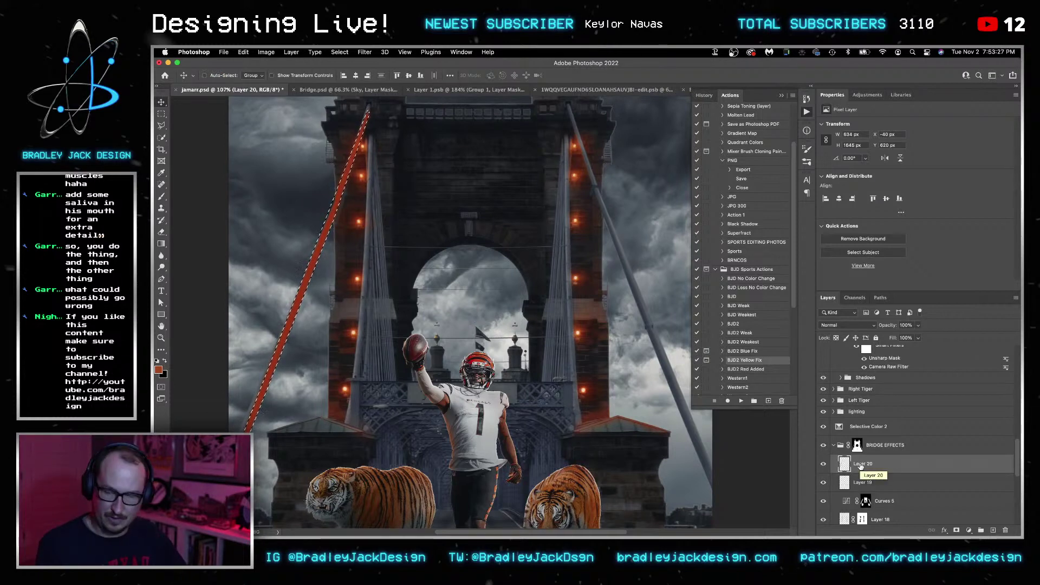
key("Delete")
Fill the left cable selection with an orange gradient at 30% opacity, and deselect it.
key("g")
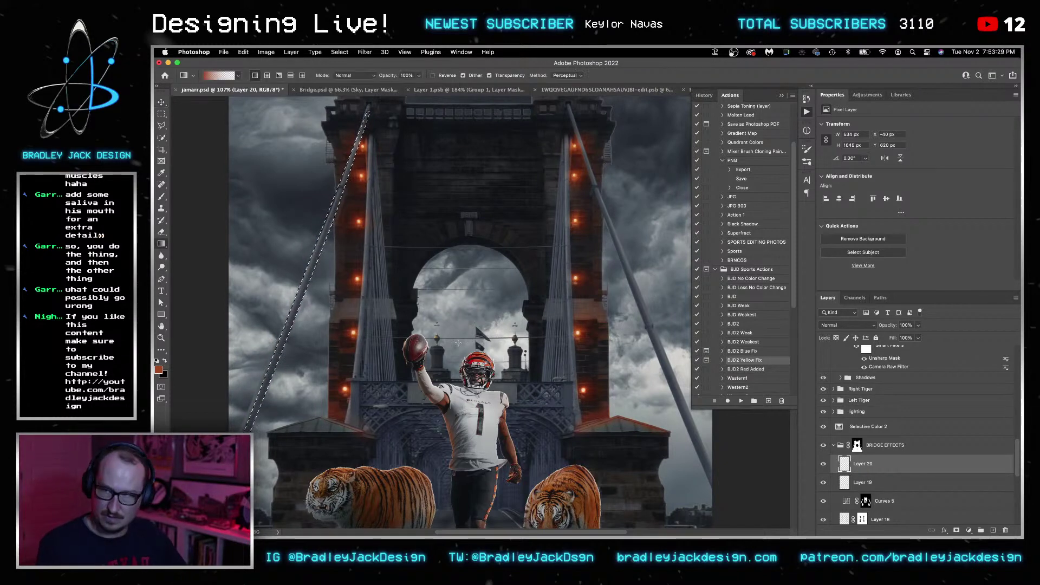
type("30")
key("Return")
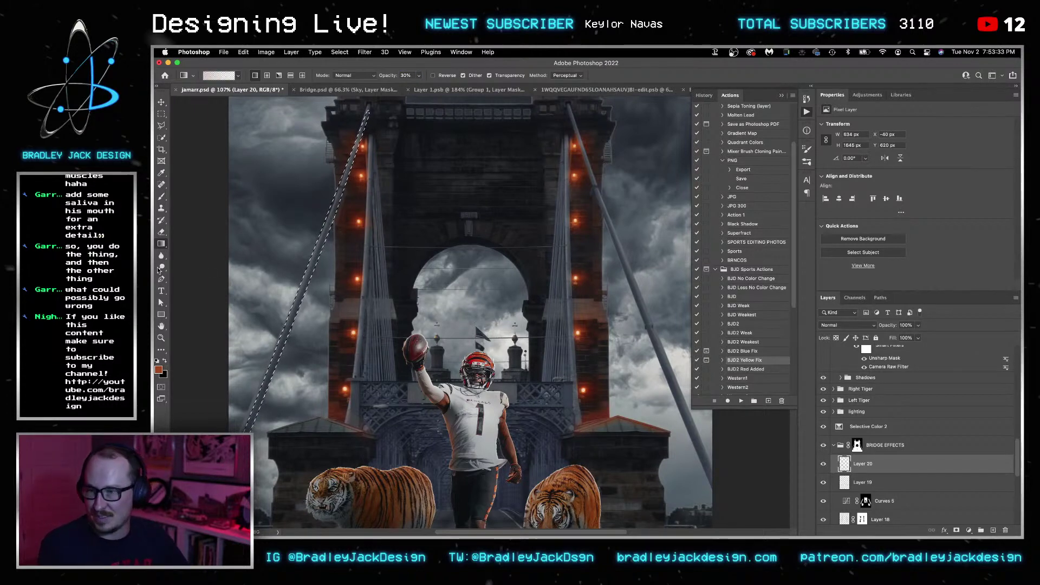
left_click_drag(266, 223, 296, 312)
key("ctrl+d")
key("v")
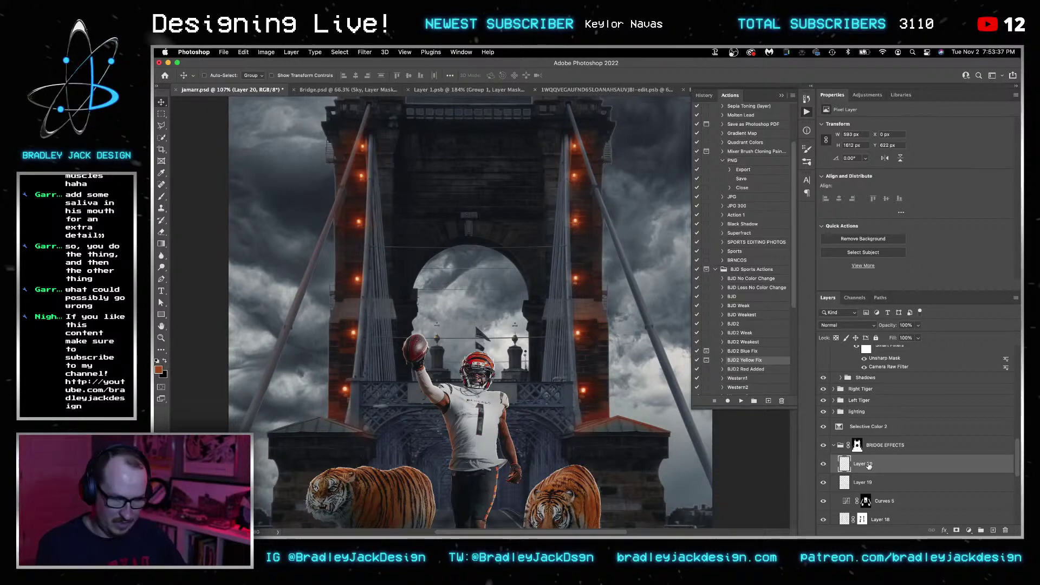
Set the orange cable layer to Overlay and stack two duplicates of it, one in Color and one in Screen mode.
key("shift+alt+o")
key("ctrl+j")
key("shift+alt+c")
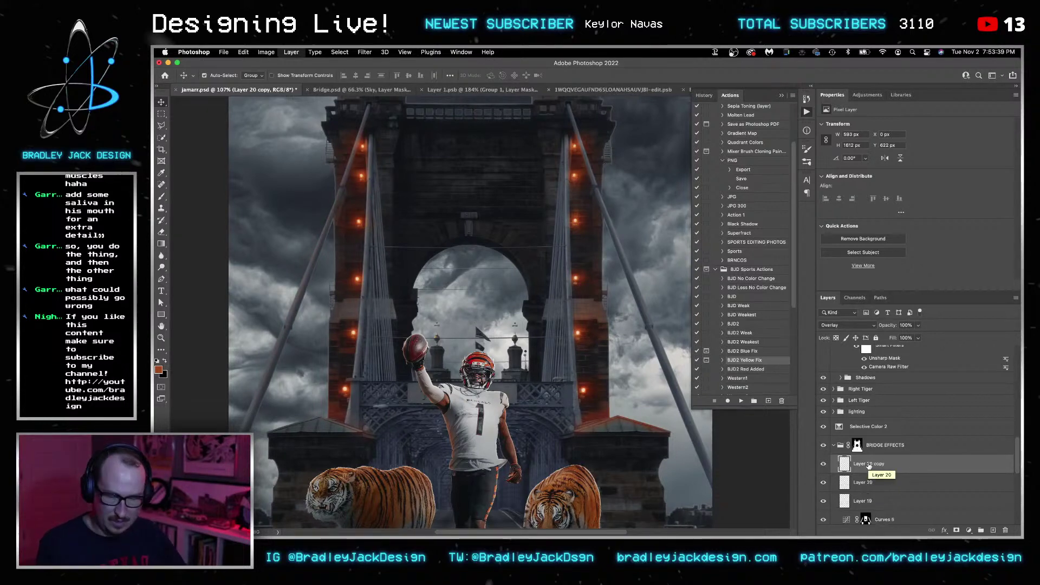
key("ctrl+j")
key("shift+alt+s")
Group the three orange cable layers and add a layer mask to the group.
left_click(868, 504, "shift")
key("ctrl+g")
left_click(954, 530)
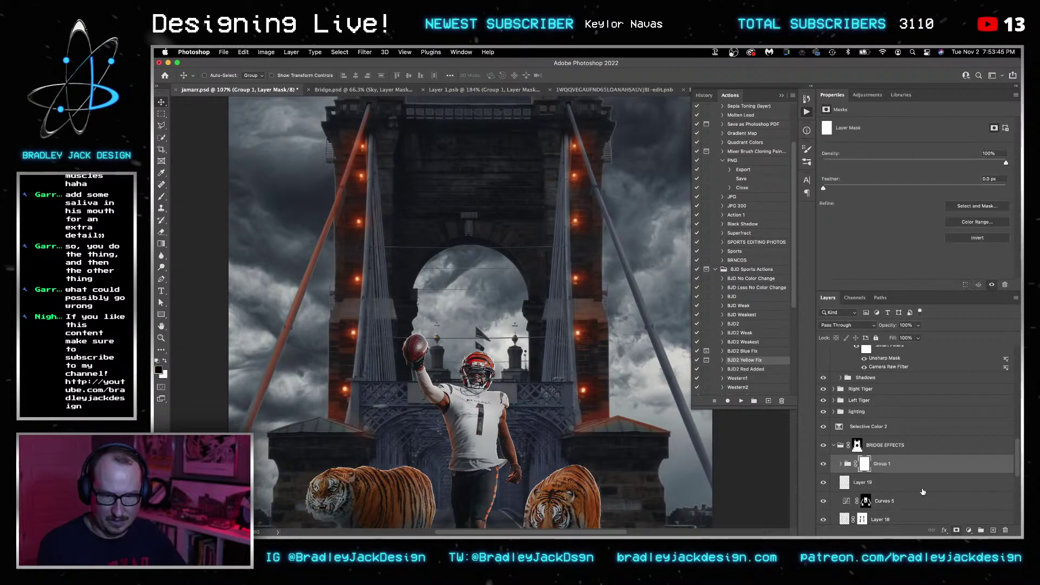
Soften the orange on the left cable between the lights by painting the Group 1 mask with a 100 px black brush at 60% opacity.
key("b")
key("bracketright")
key("bracketright")
key("bracketright")
key("bracketright")
key("bracketright")
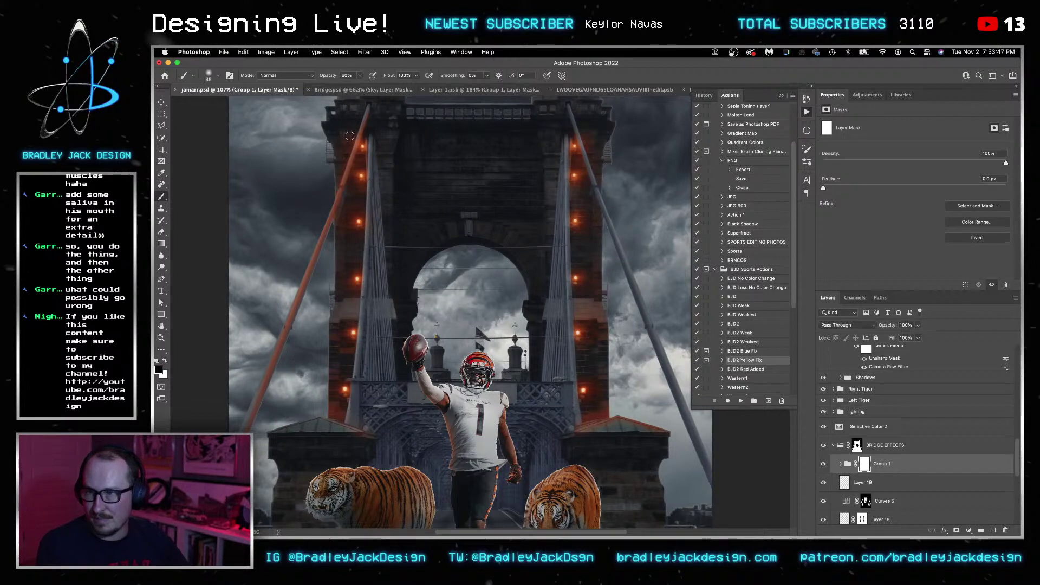
left_click_drag(273, 261, 292, 261)
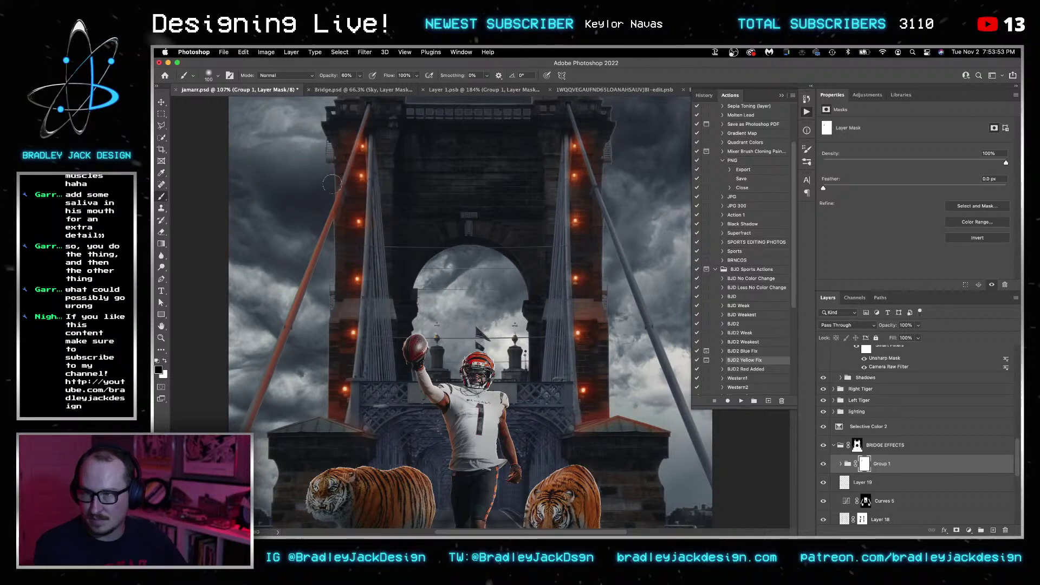
left_click_drag(305, 240, 277, 313)
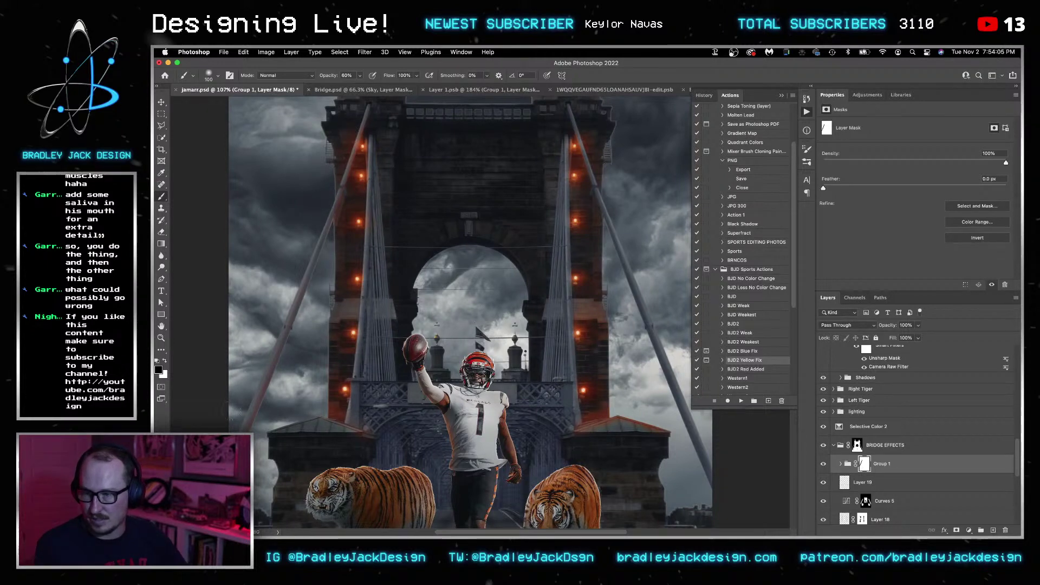
Duplicate Group 1, mirror the copy with a width of -100% onto the right main cable, and save the document.
key("ctrl+j")
key("ctrl+t")
left_click(320, 75)
type("-100.00")
key("Return")
left_click_drag(363, 328, 692, 315)
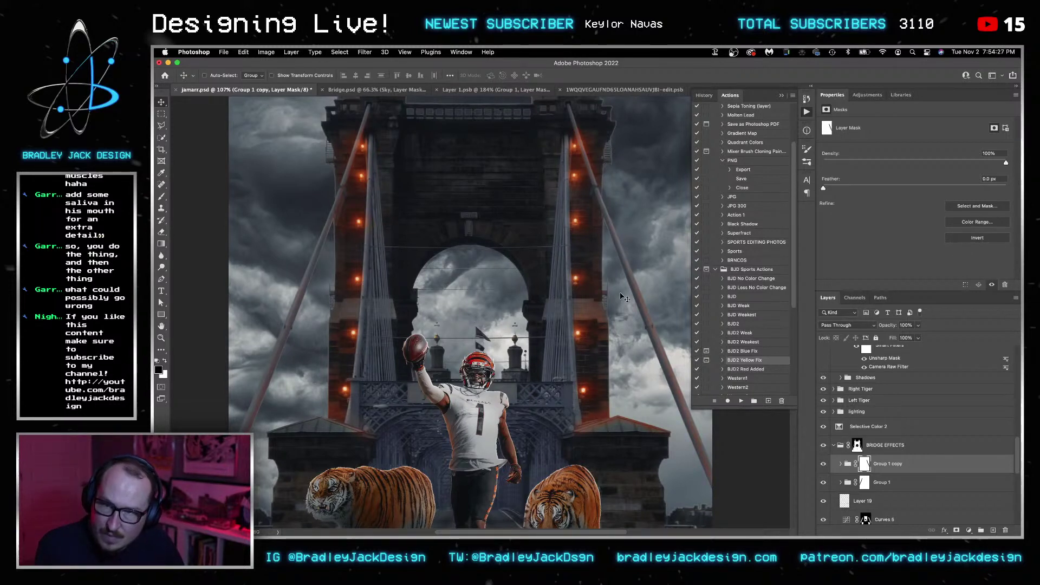
key("super+0")
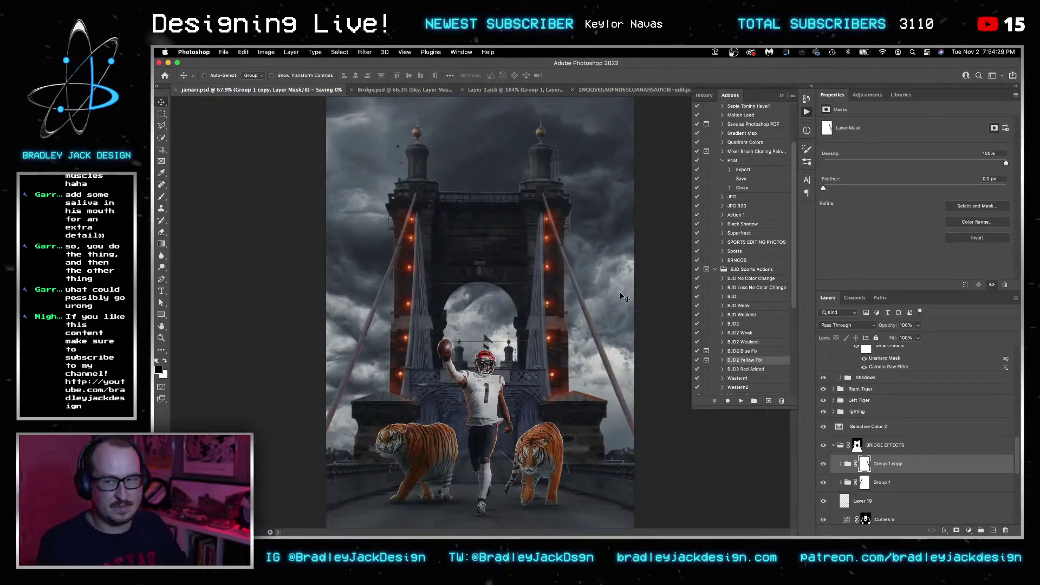
key("super+s")
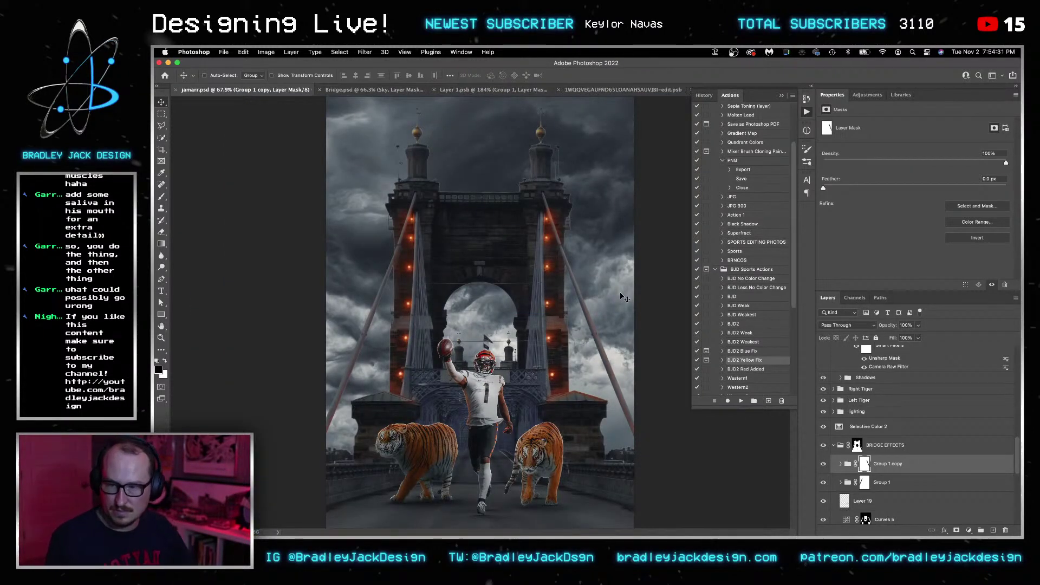
Delete Group 1 and its mirrored copy, set Layer 19 to Overlay, and save the document.
left_click(884, 481, "shift")
key("Delete")
key("super+s")
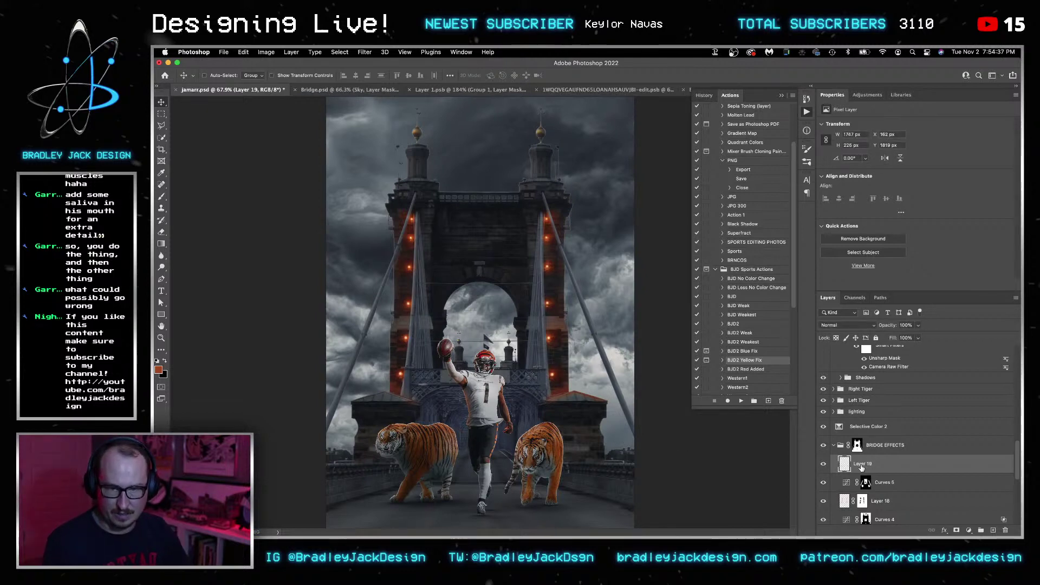
key("shift+alt+o")
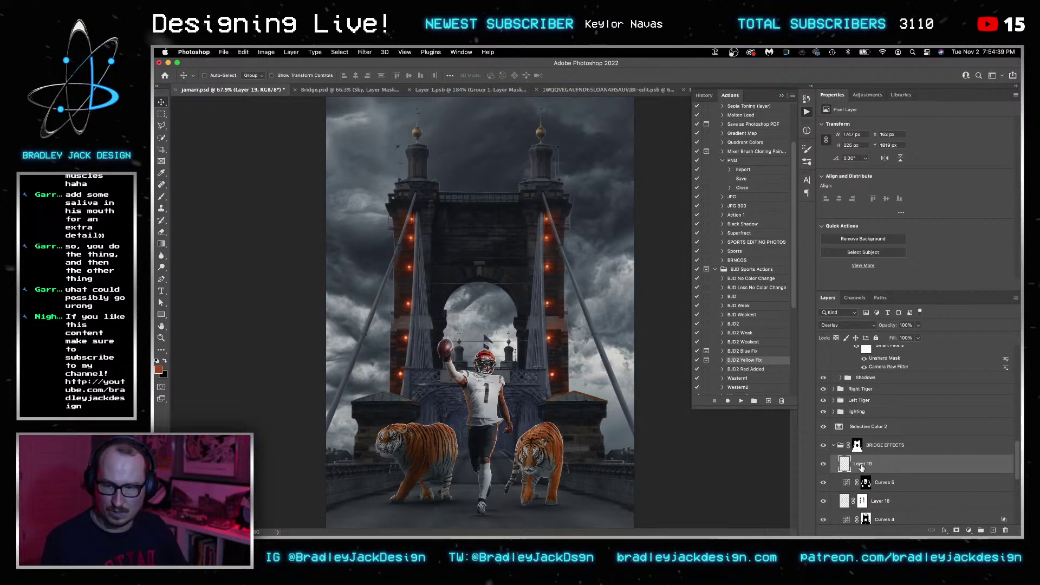
key("super+s")
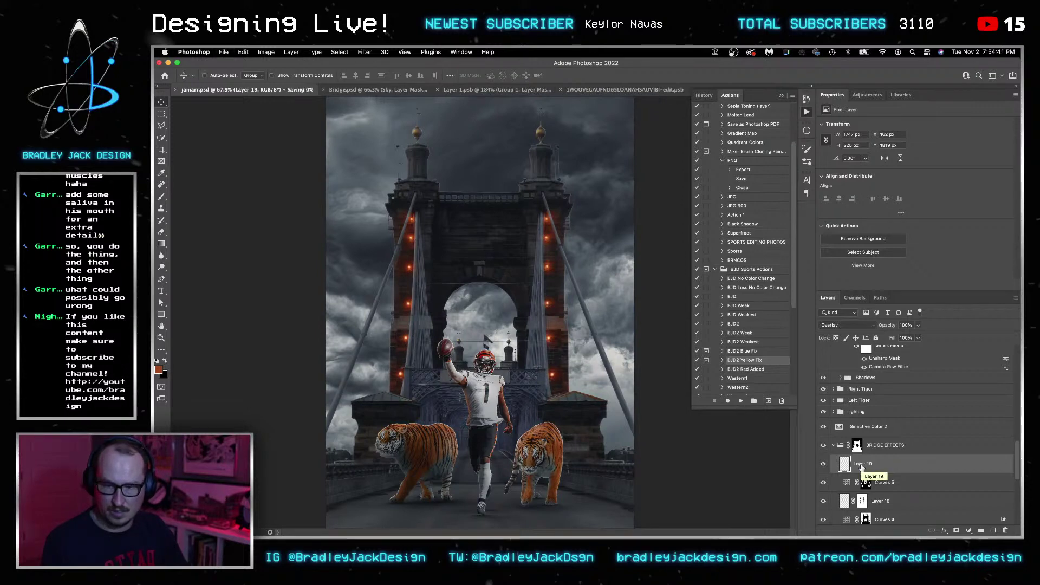
Paint an orange glow along the bridge railings on both sides on a new layer, using a smaller brush at 20% opacity.
key("super+shift+alt+n")
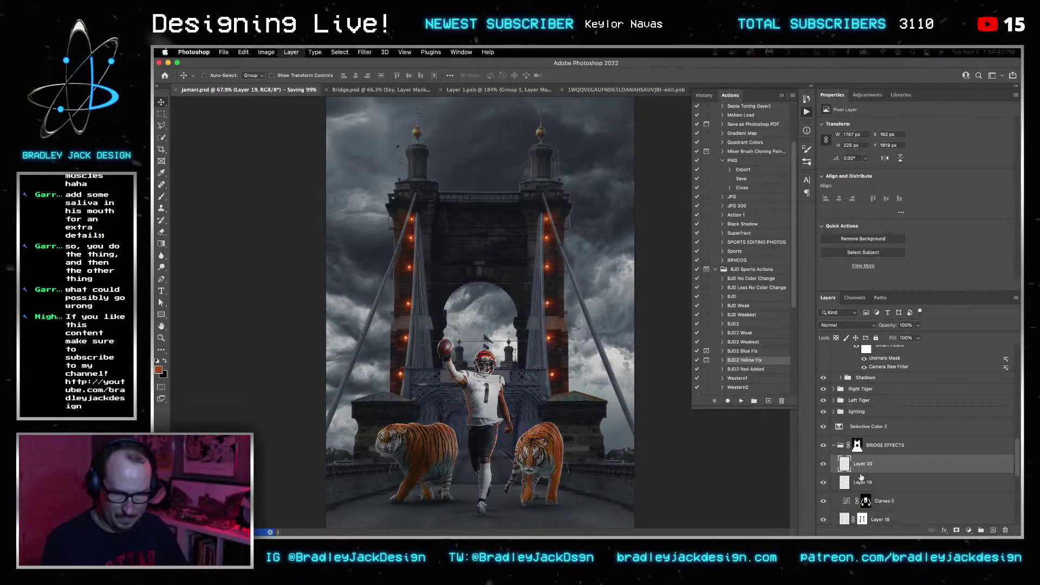
key("b")
scroll(628, 472, "up", 3)
scroll(628, 472, "down", 5)
scroll(628, 472, "right", 2)
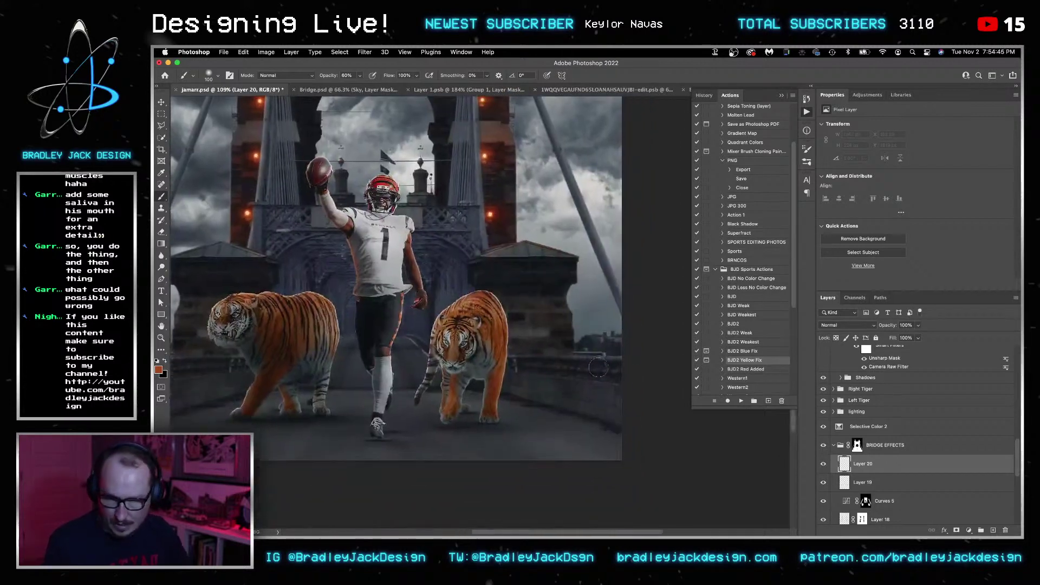
key("bracketleft")
key("bracketleft")
key("bracketleft")
key("bracketleft")
key("bracketleft")
key("bracketleft")
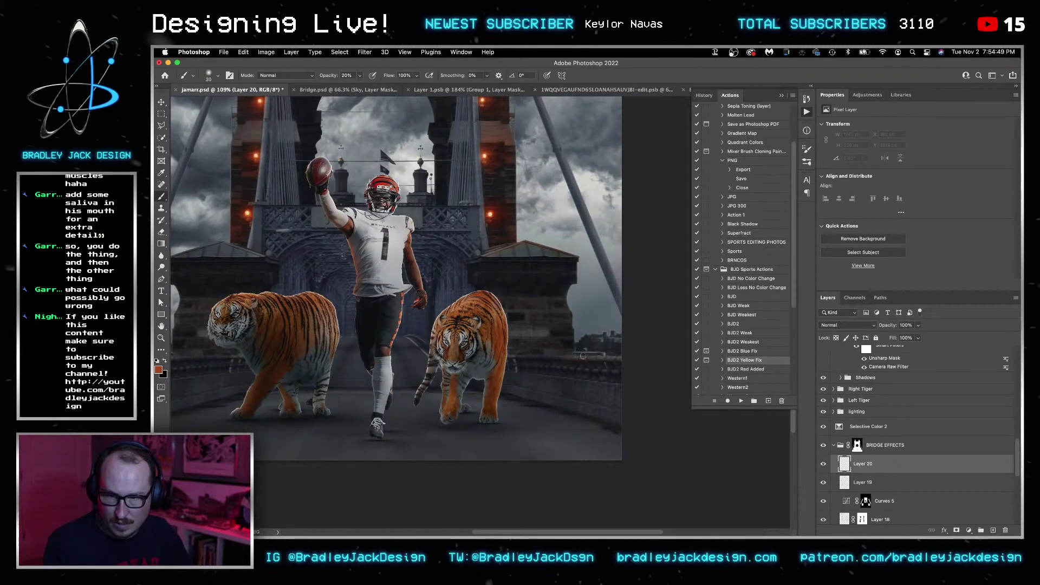
scroll(557, 356, "left", 8)
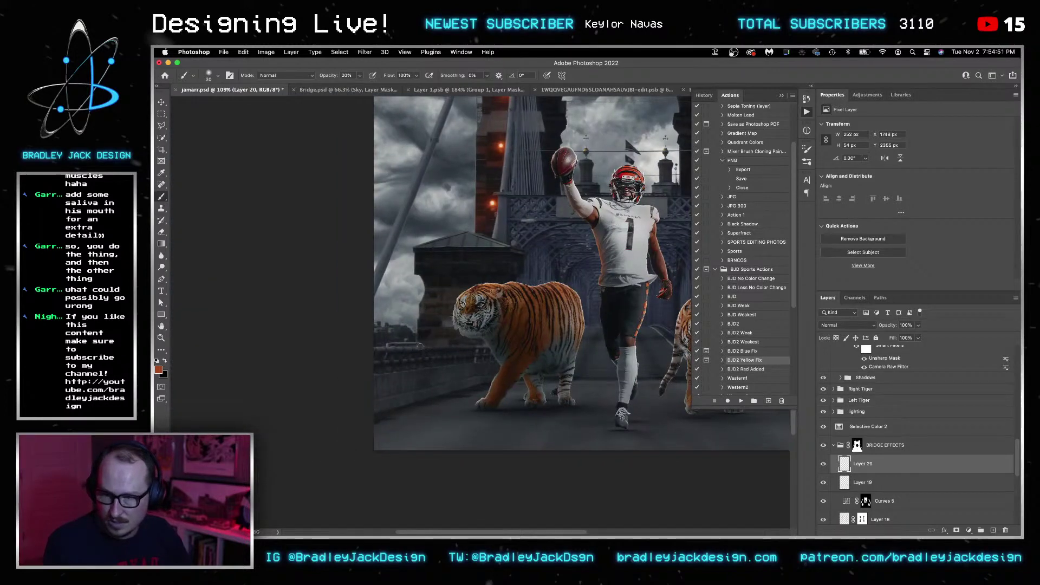
Set the railing glow layer to Overlay at 40% opacity and stack a duplicate of it in Color mode.
key("v")
key("shift+alt+o")
key("4")
key("0")
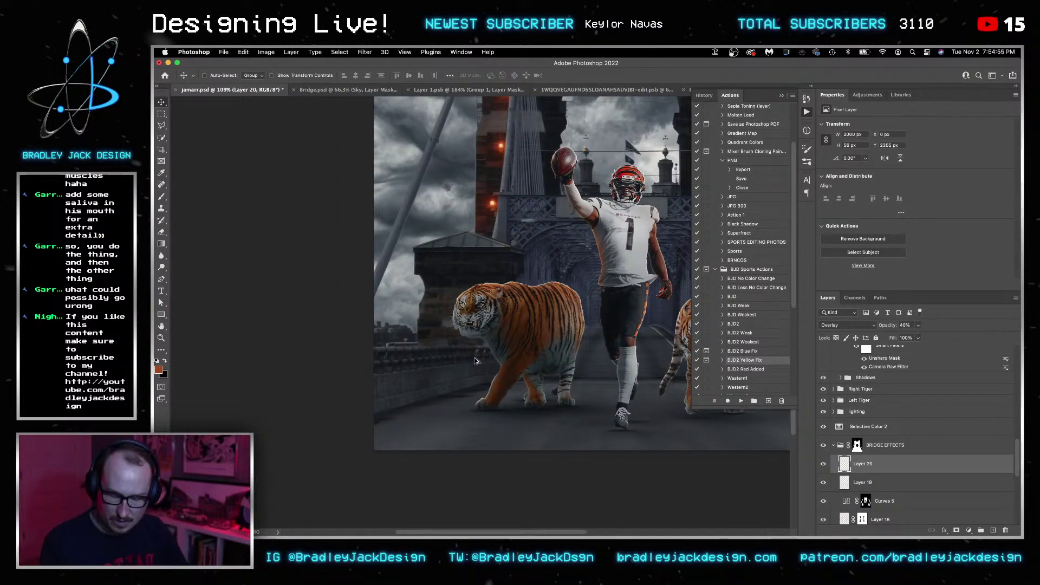
key("ctrl+j")
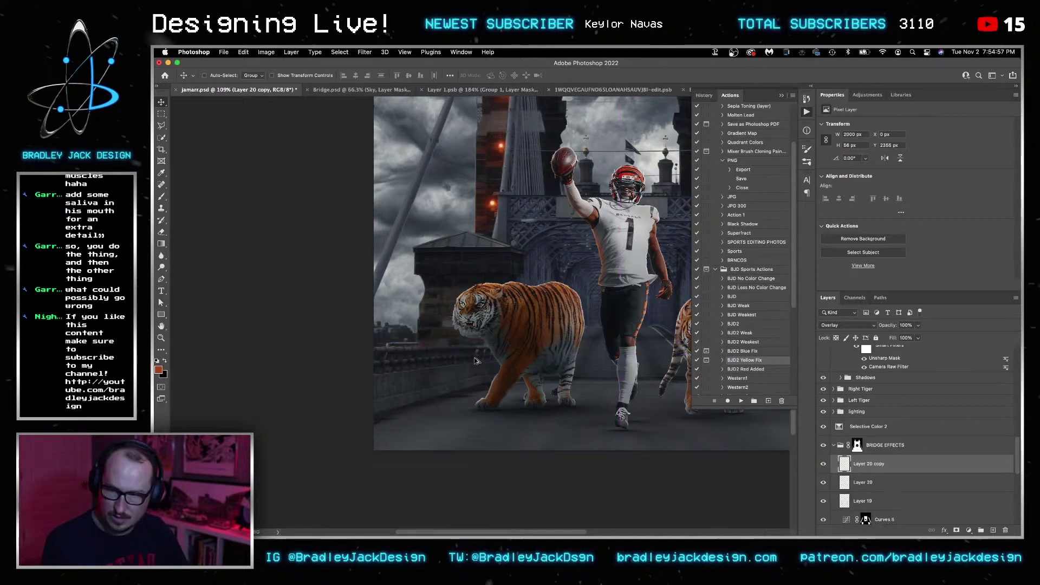
scroll(474, 360, "right", 5)
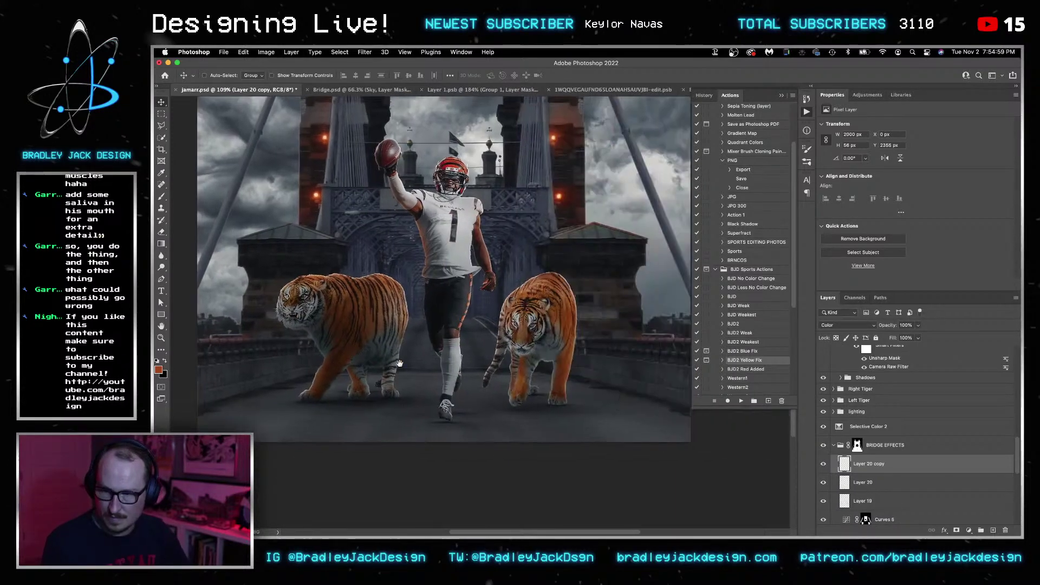
Extend the orange on the Color copy along the railings and add a layer mask, with the brush set to 100% opacity.
key("b")
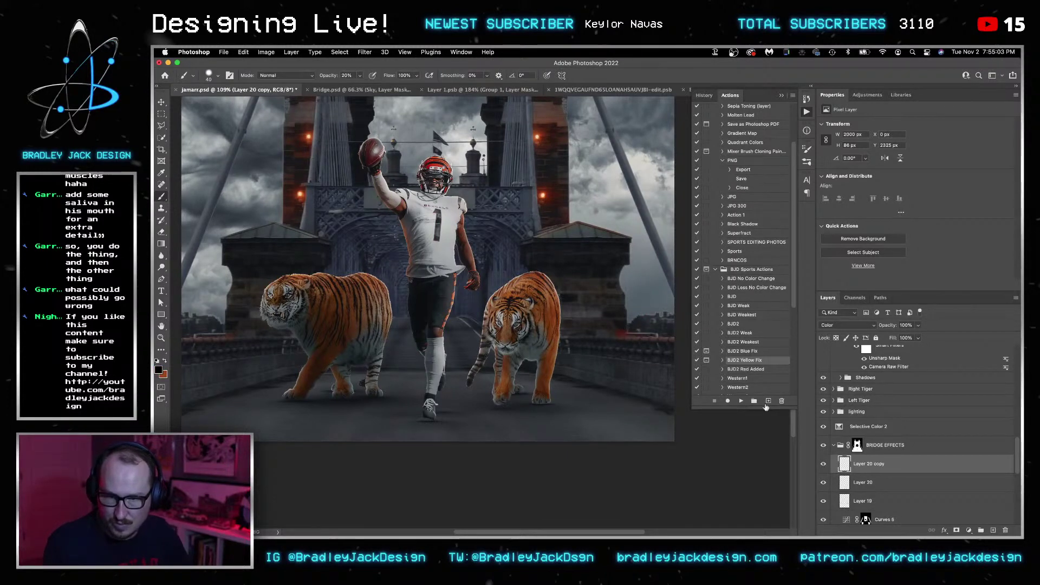
left_click(956, 530)
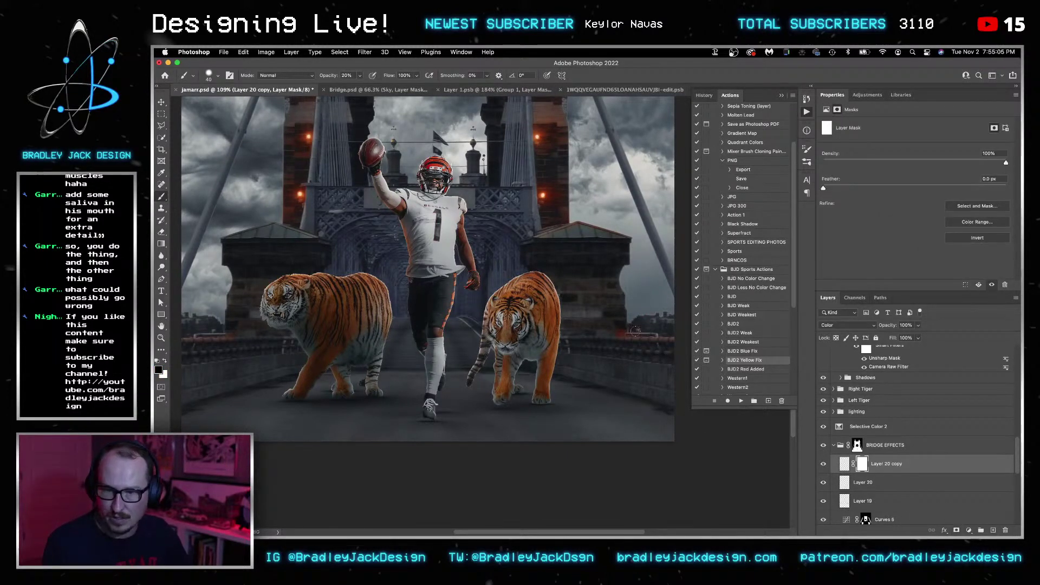
key("0")
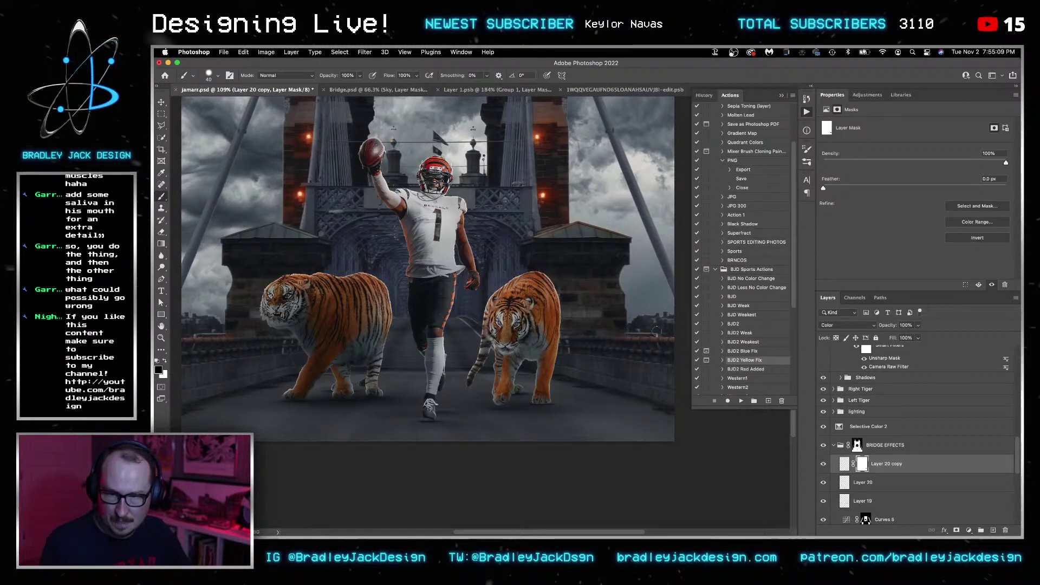
scroll(411, 328, "left", 5)
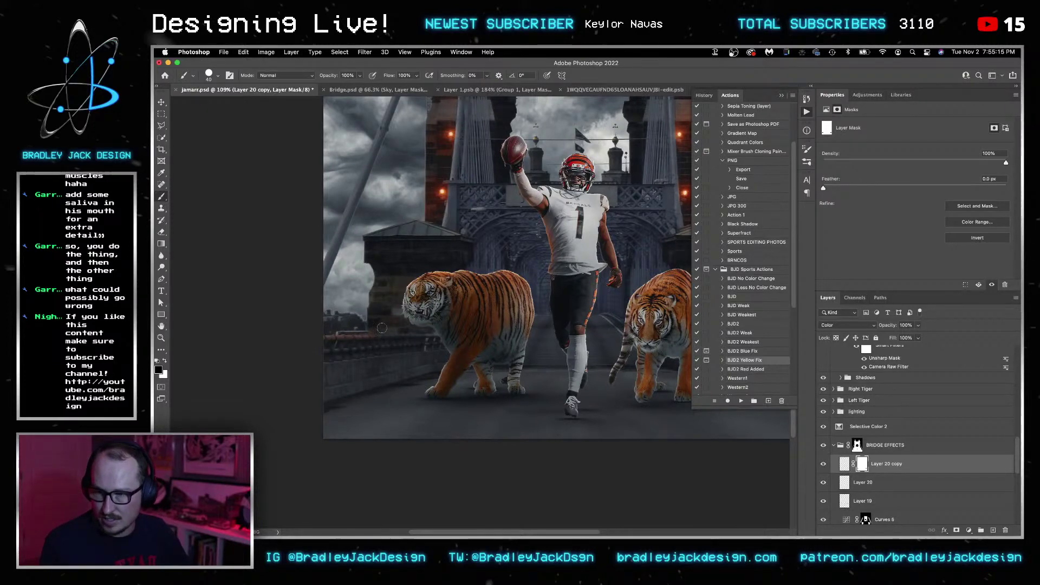
key("super+0")
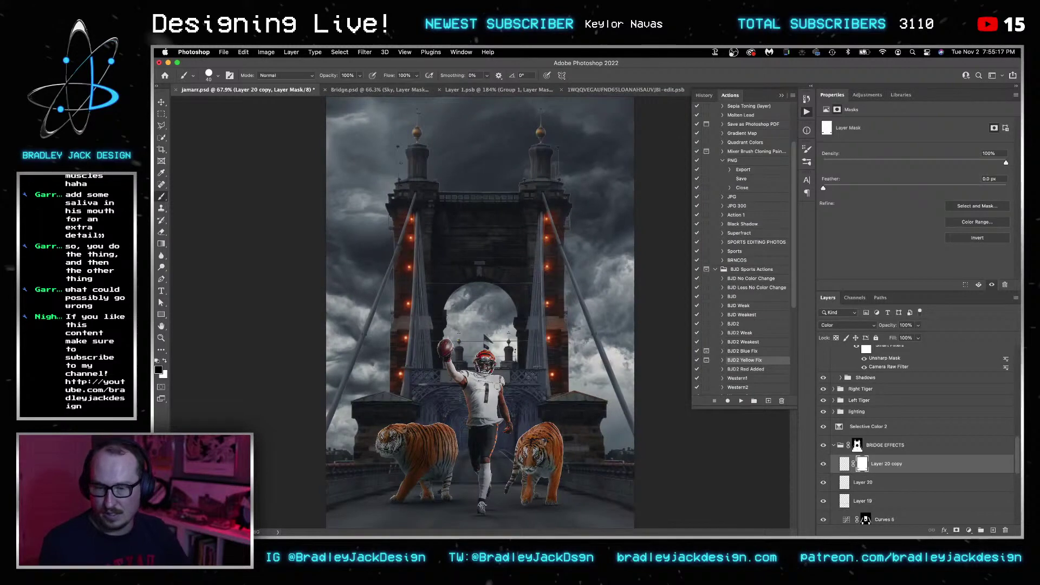
key("v")
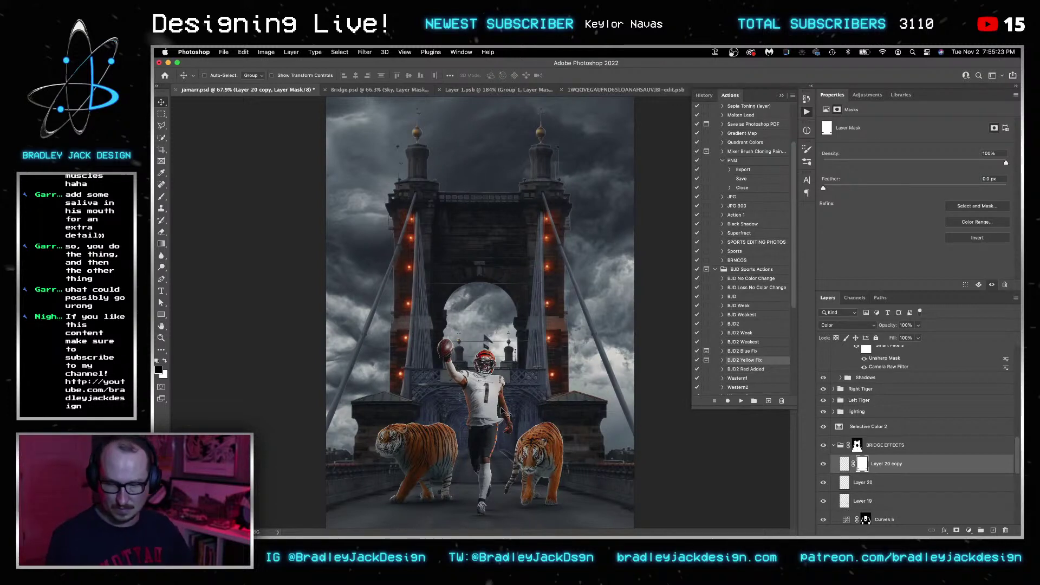
Compare the bridge with Curves 5 off and on, and hide the Curves 4 adjustment in the BRIDGE EFFECTS group.
key("f")
mouse_move(514, 325)
left_mouse_down()
mouse_move(577, 324)
mouse_move(513, 320)
left_mouse_up()
key("z")
left_click_drag(504, 168, 504, 168)
key("super+0")
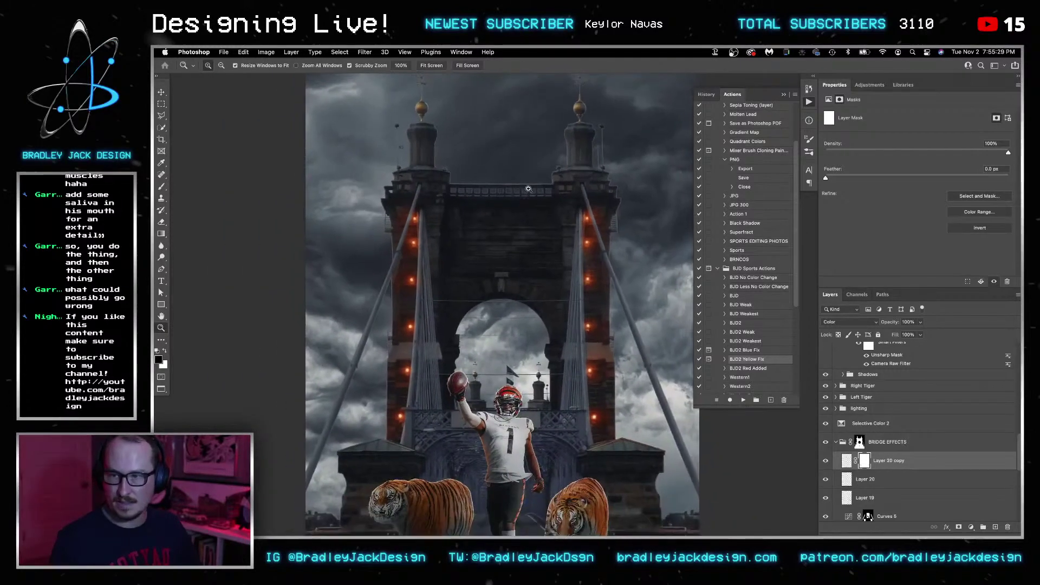
key("v")
left_click(888, 441)
scroll(880, 485, "down", 1)
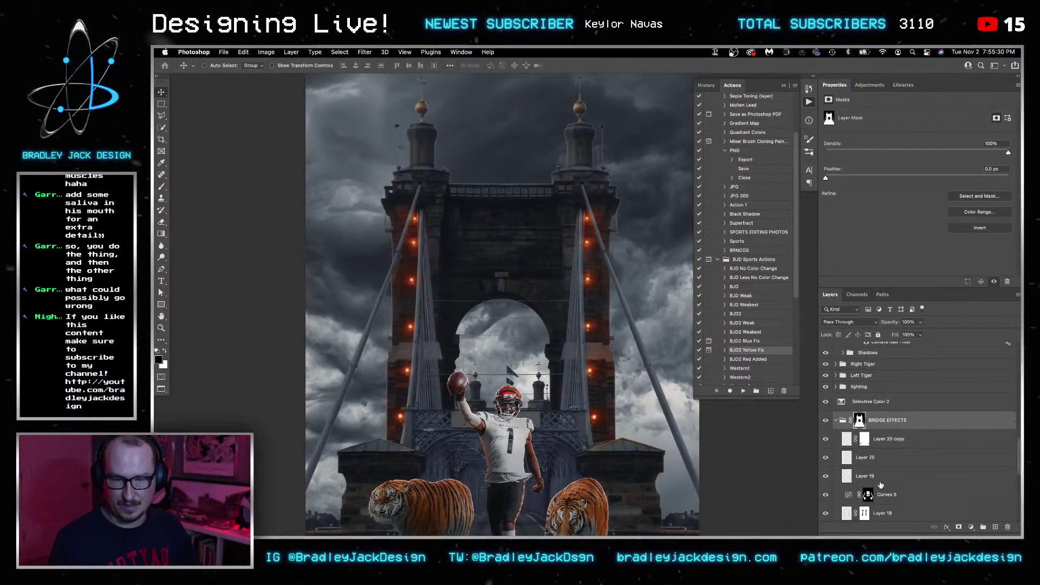
left_click(826, 494)
left_click(826, 494)
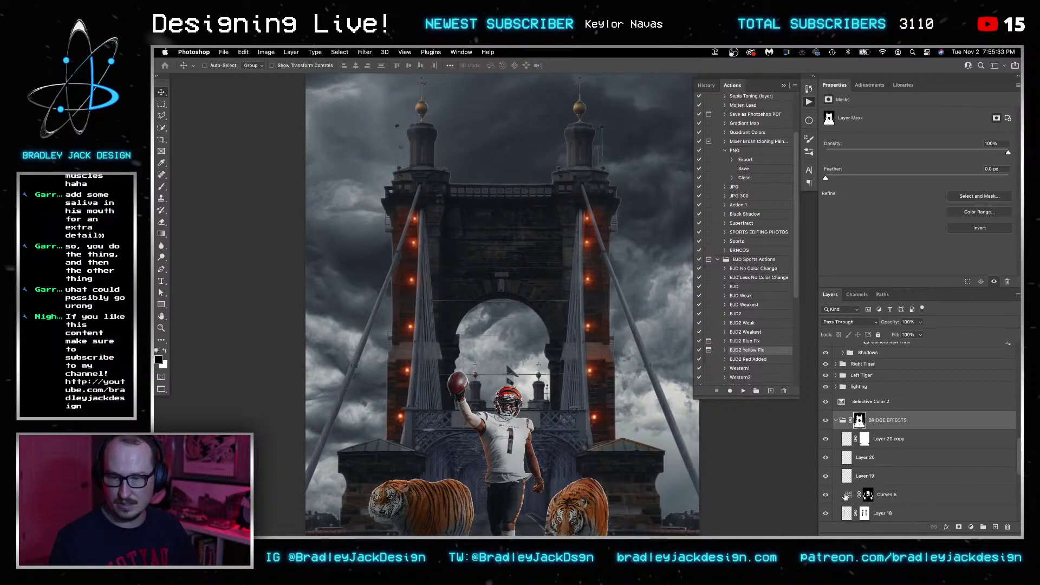
scroll(829, 498, "down", 1)
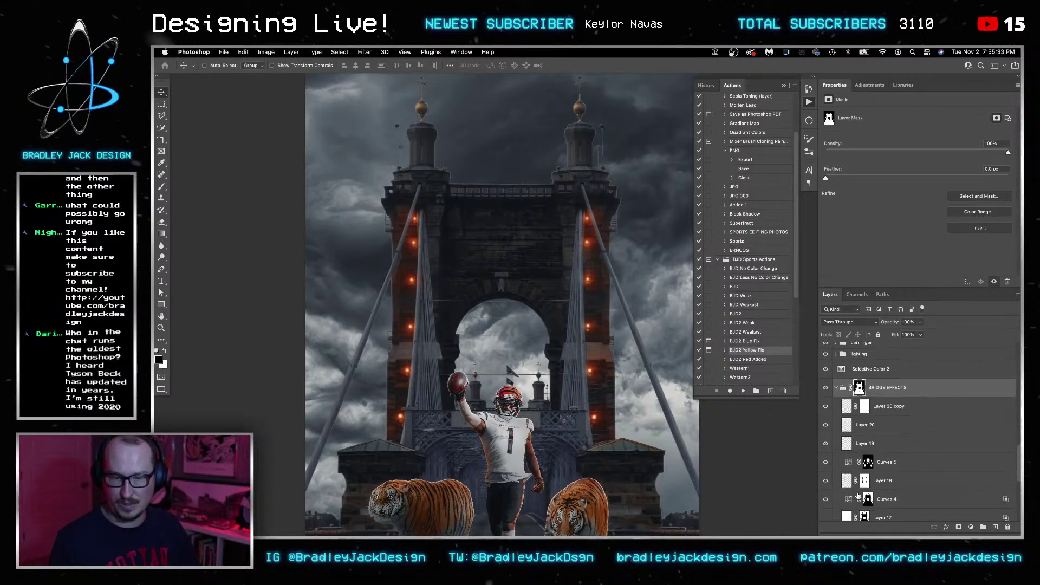
left_click(826, 499)
left_click(879, 502)
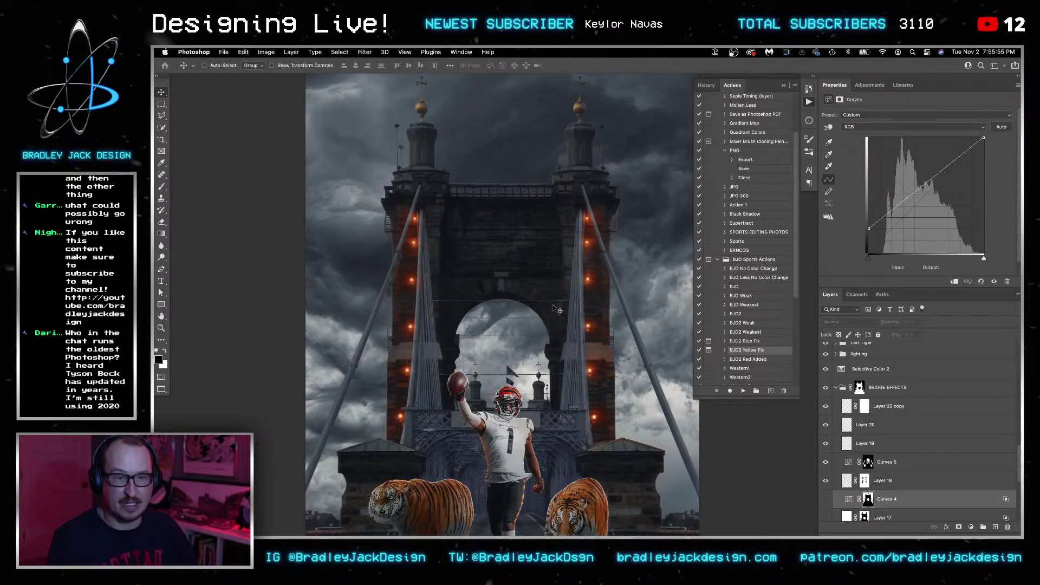
scroll(555, 308, "down", 3)
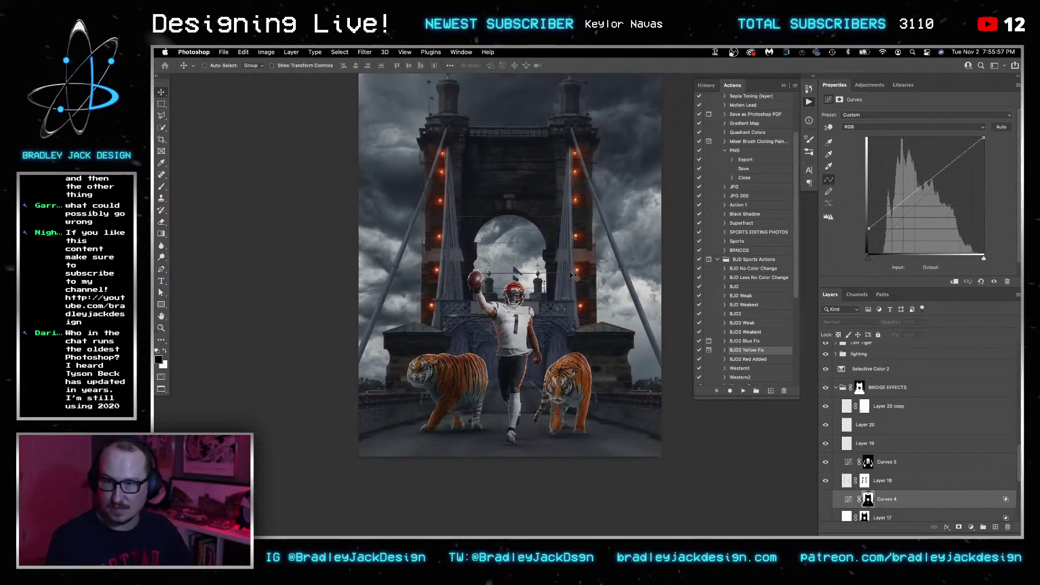
scroll(567, 279, "up", 1)
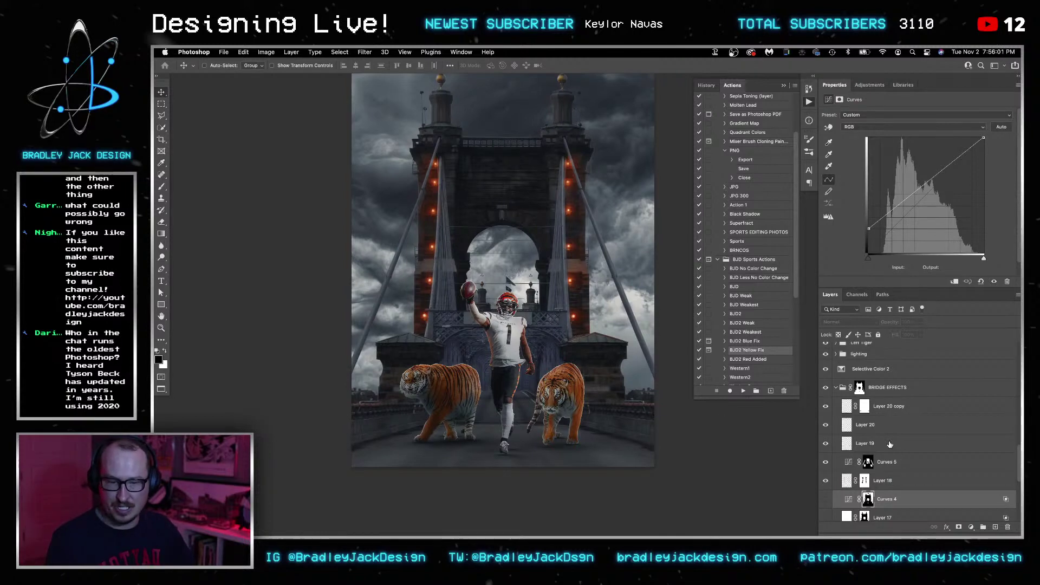
scroll(893, 449, "up", 10)
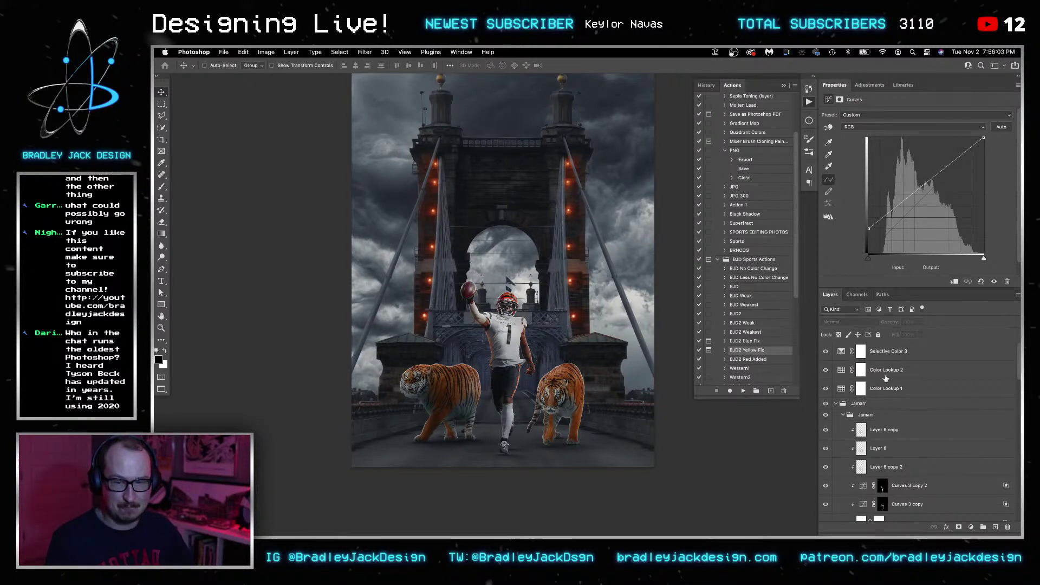
left_click(880, 405)
left_click_drag(825, 351, 825, 388)
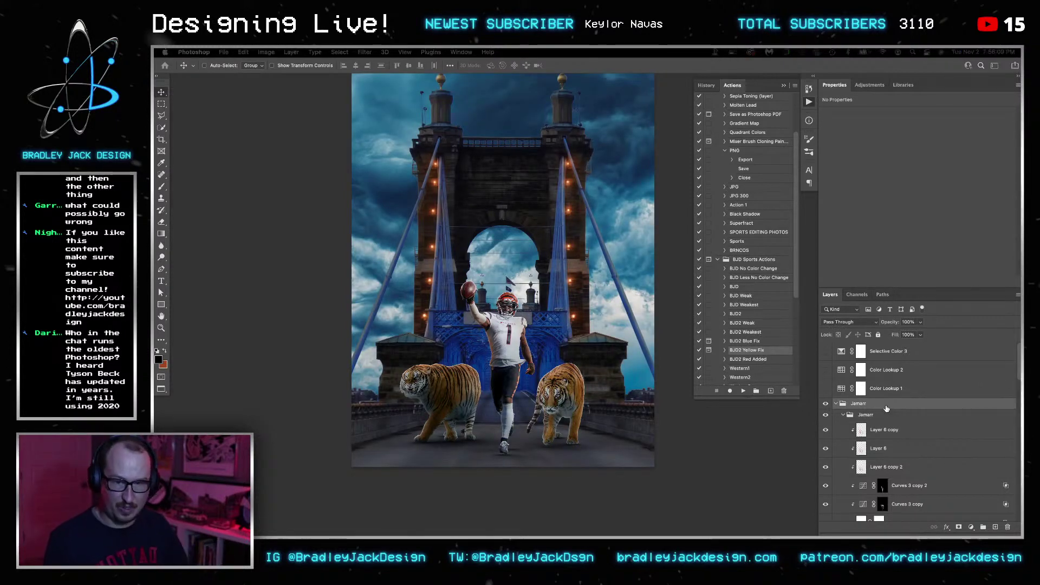
key("ctrl+shift+alt+n")
key("ctrl+shift+alt+e")
right_click(886, 408)
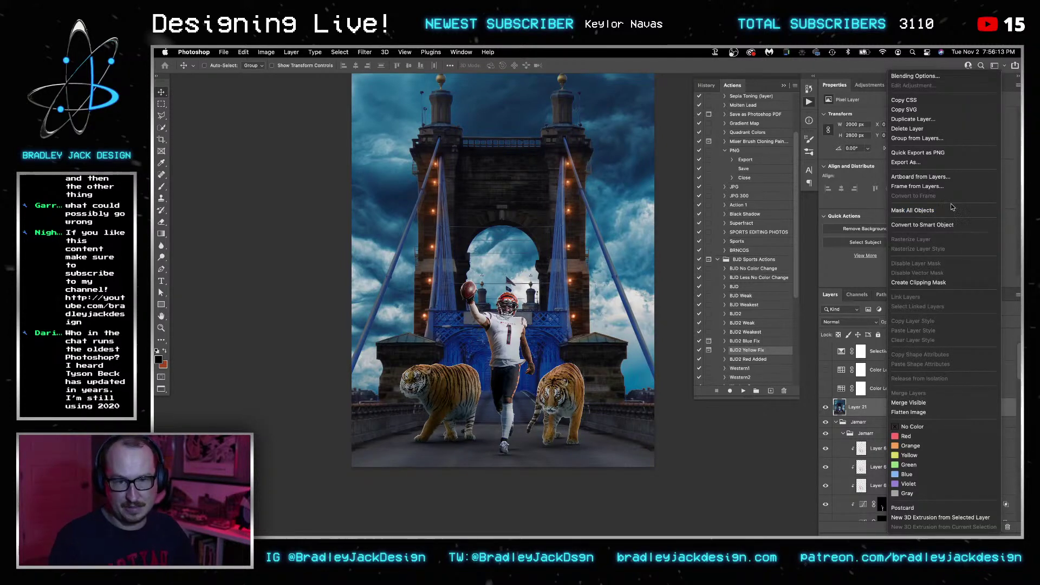
key("Escape")
left_click(825, 407)
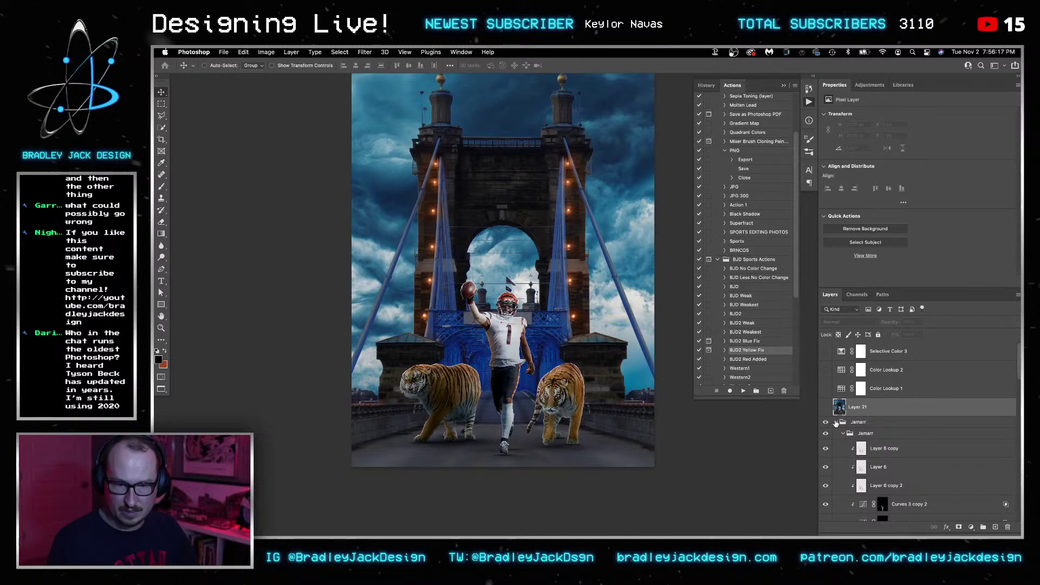
key("BackSpace")
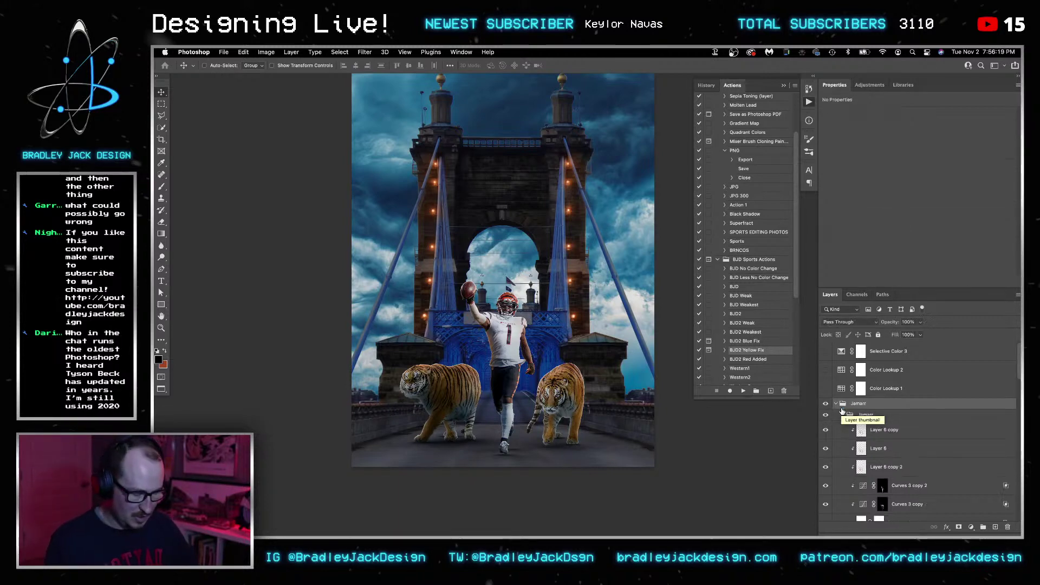
left_click_drag(826, 351, 826, 388)
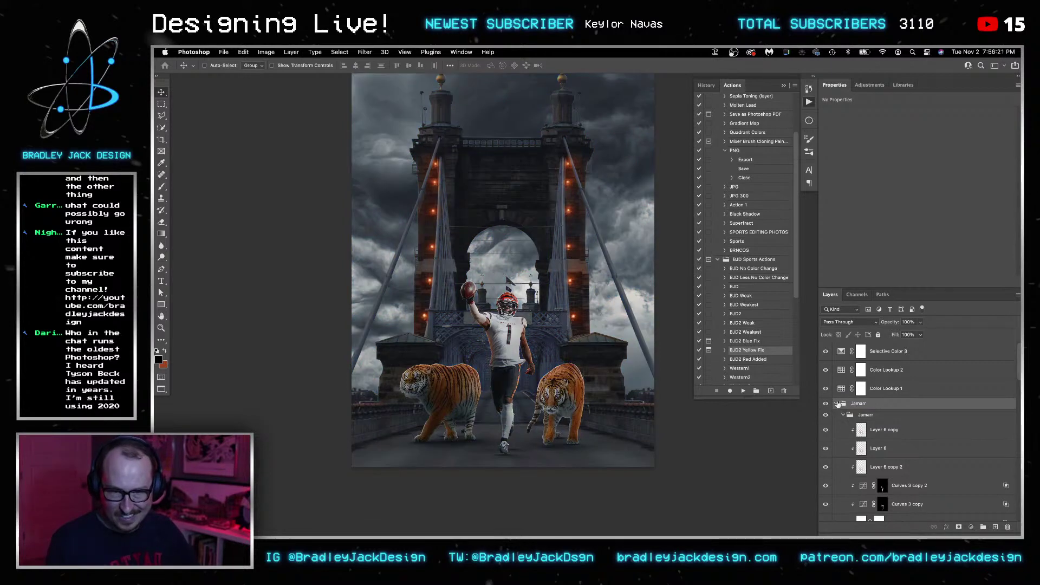
Group the layers from Selective Color 2 down through all the bridge layers and name the group Bridge.
left_click(835, 403)
scroll(839, 423, "down", 2)
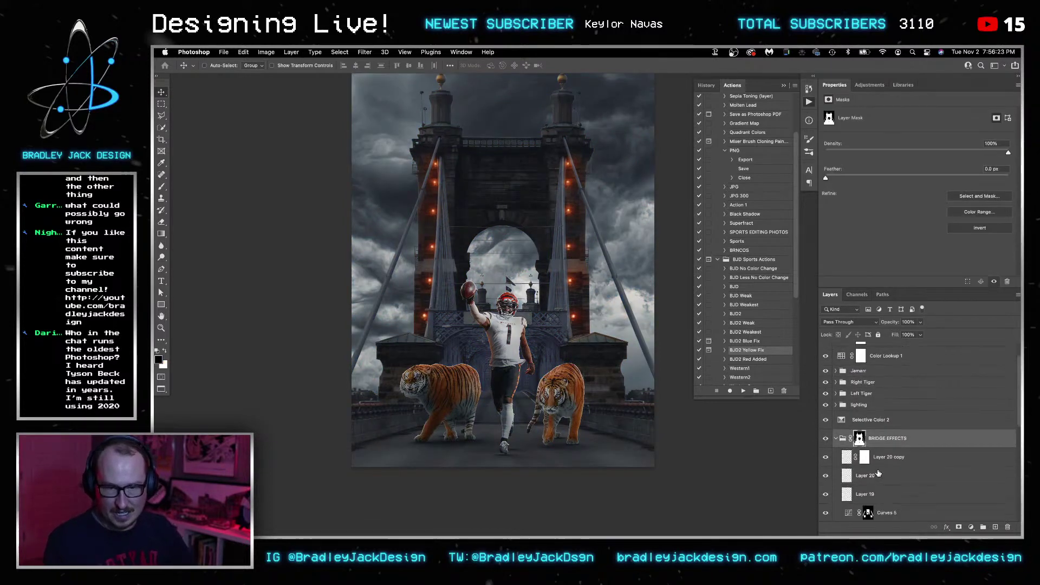
left_click(839, 430)
left_click(836, 428)
left_click(863, 455)
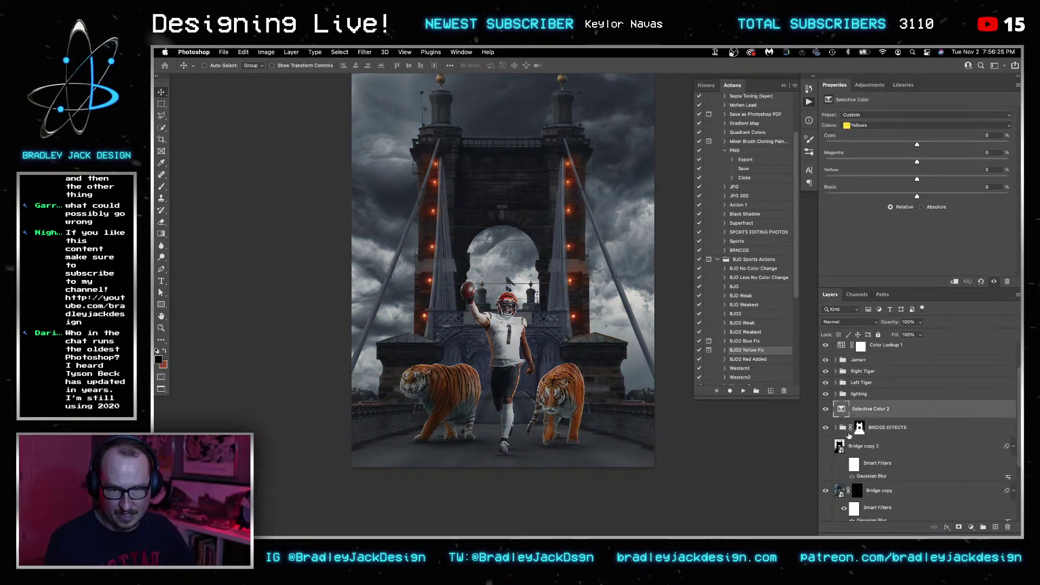
left_click(867, 409)
scroll(867, 412, "down", 3)
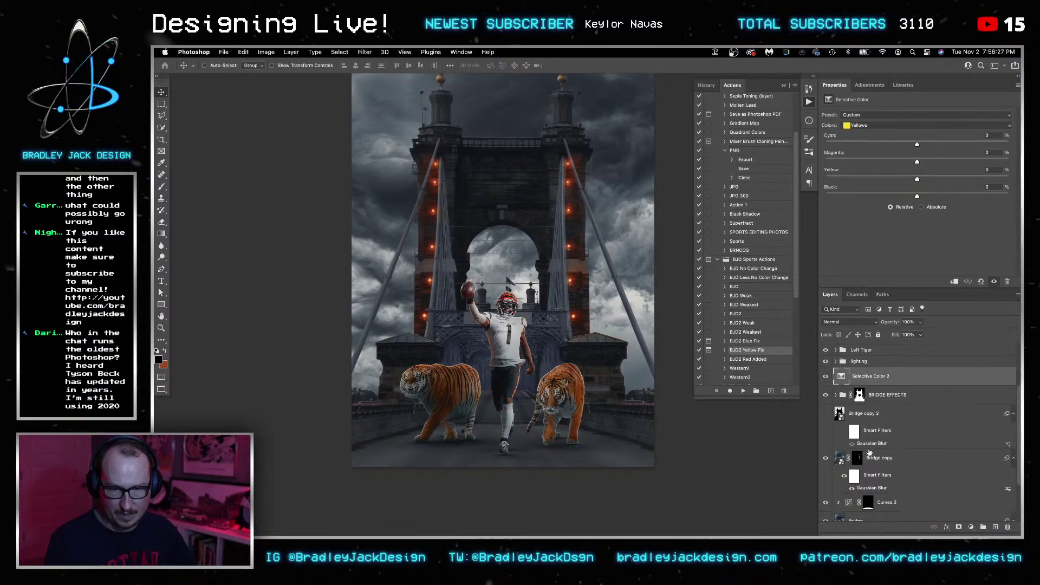
scroll(877, 477, "down", 1)
left_click(842, 432)
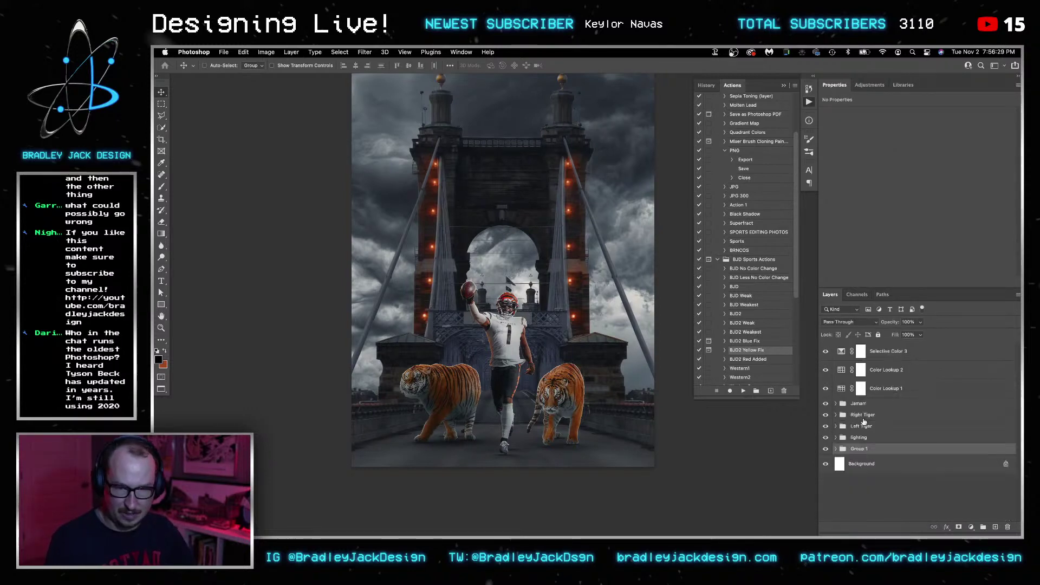
double_click(860, 449)
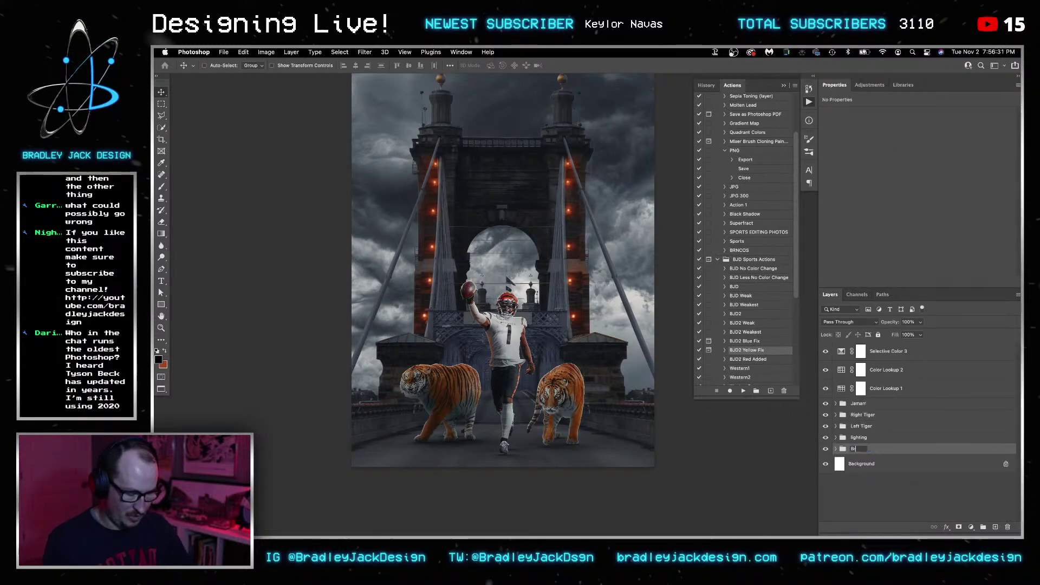
key("Return")
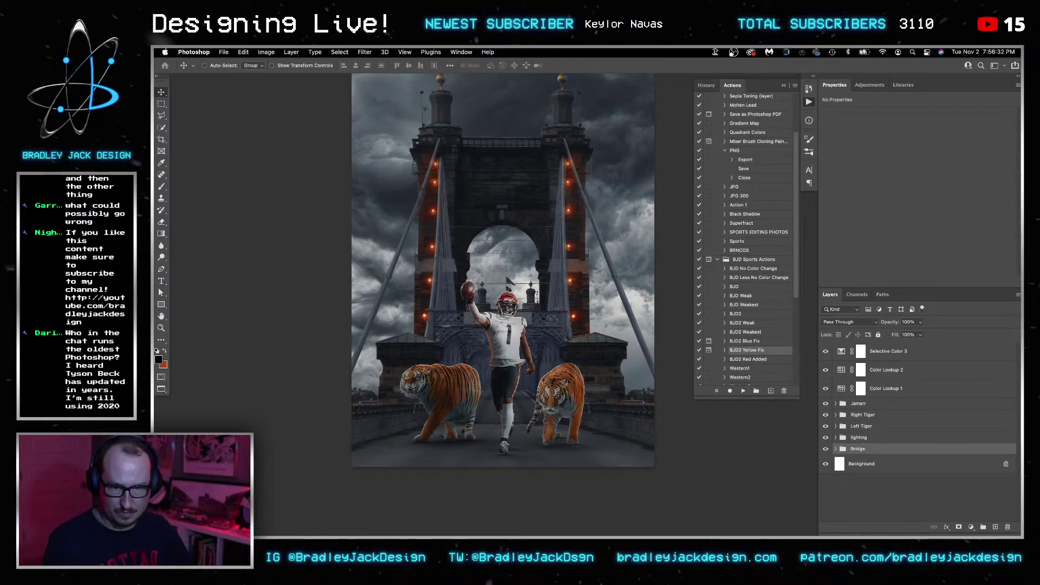
Duplicate the Bridge group and convert the duplicate to a smart object.
right_click(861, 451)
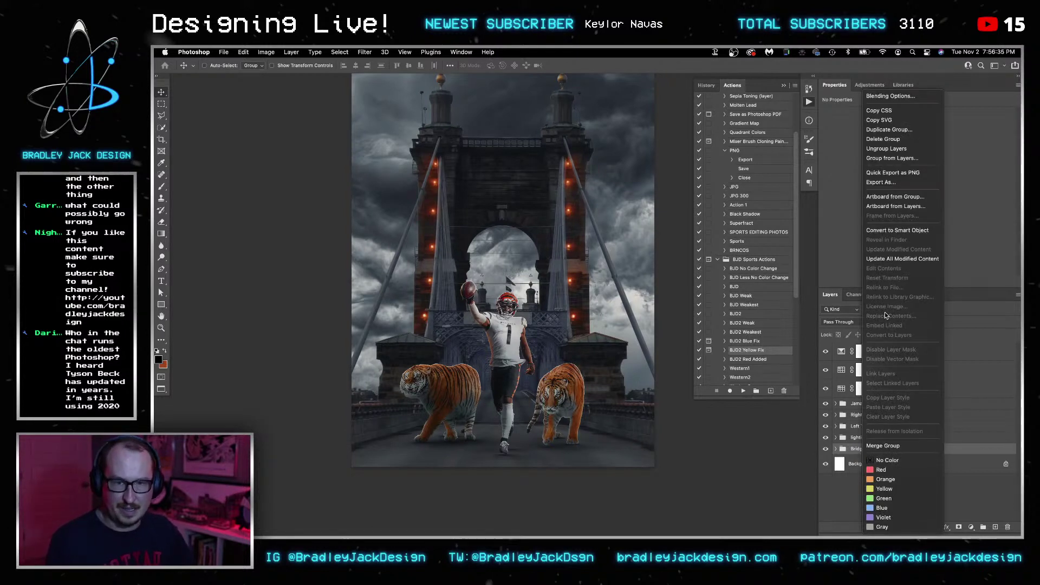
left_click(897, 232)
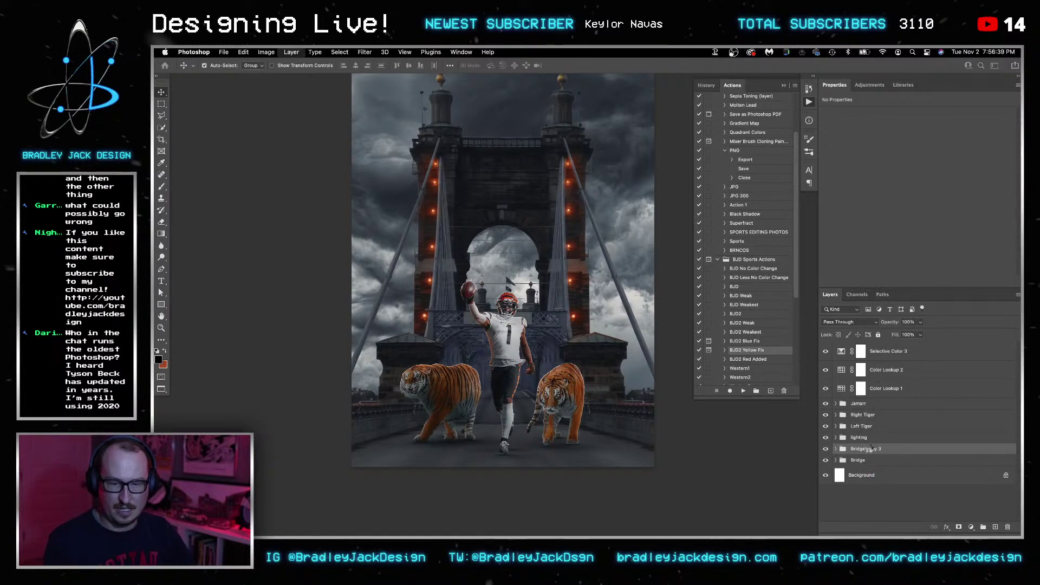
right_click(869, 448)
left_click(891, 236)
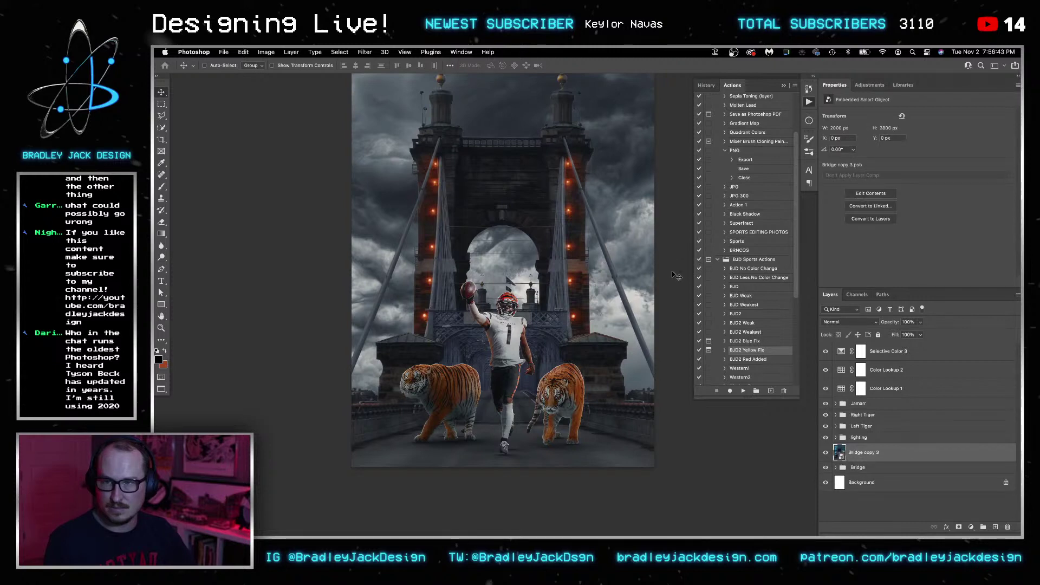
Flip the bridge smart object vertically with a height of -100% and move it down over the lower part of the canvas.
scroll(662, 323, "down", 2)
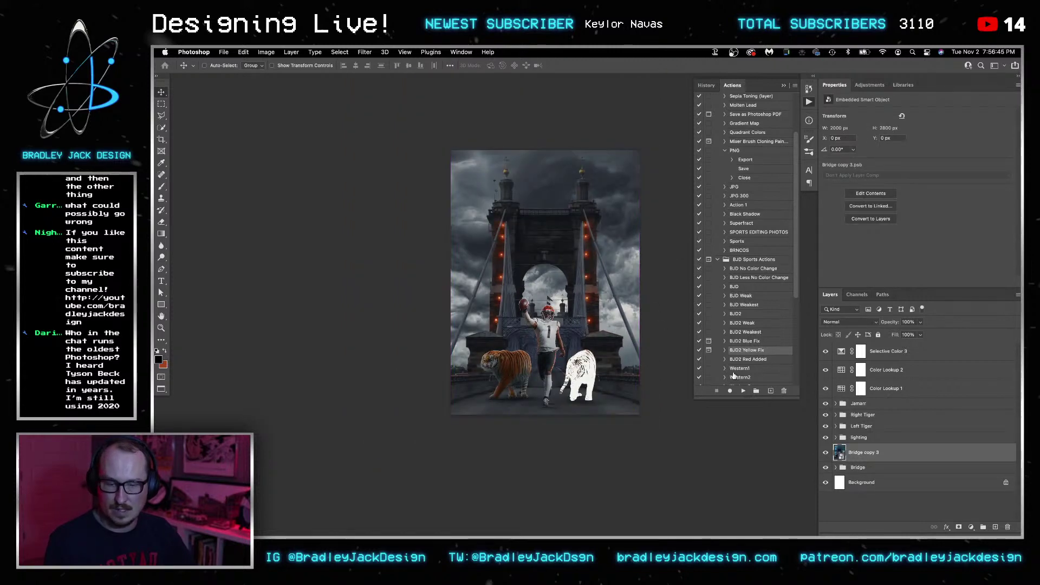
key("super+t")
left_click(371, 65)
type("-100")
key("Return")
key("Return")
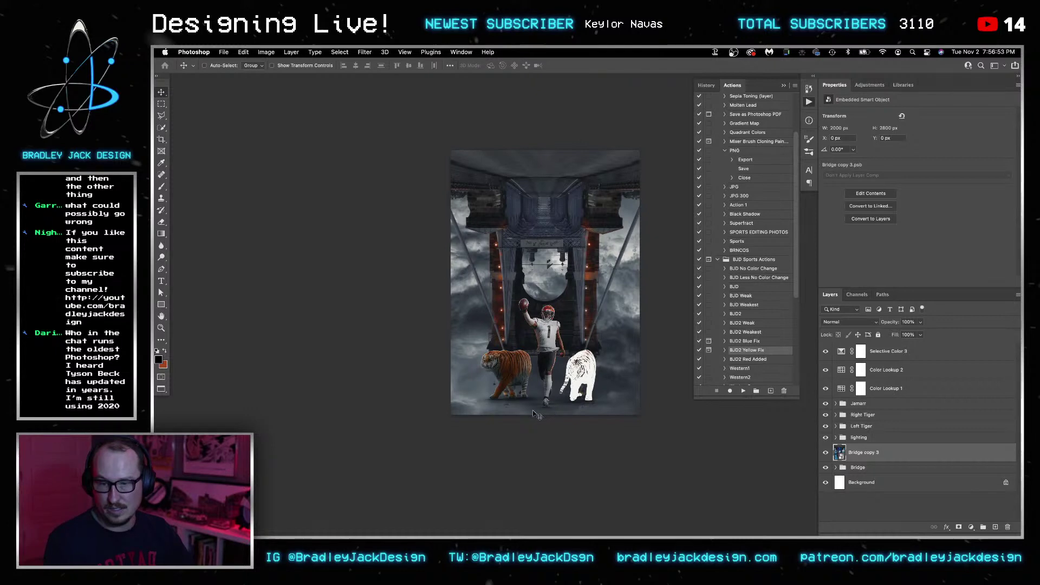
scroll(534, 414, "up", 8)
scroll(499, 410, "down", 10)
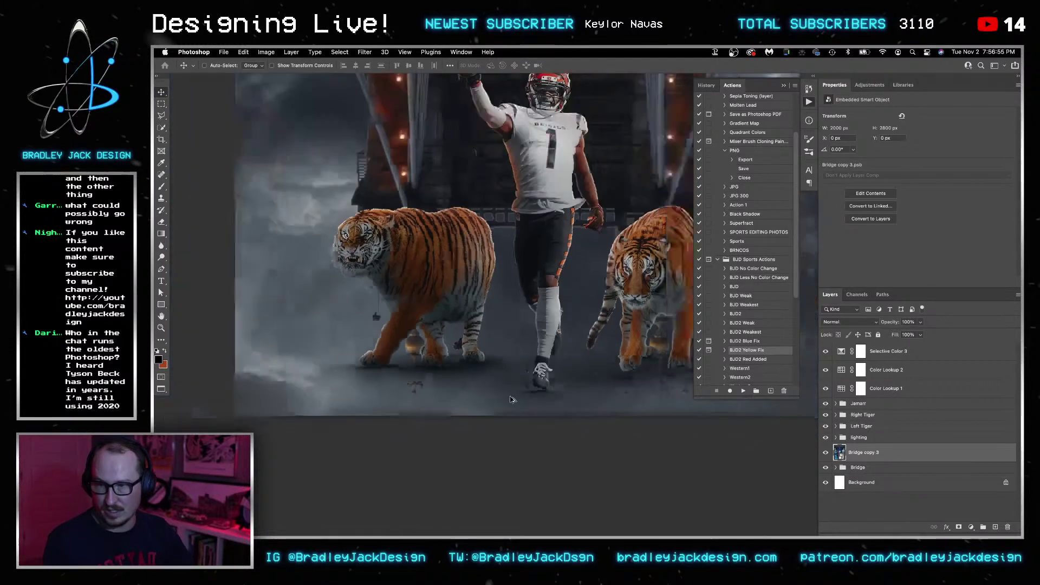
left_click_drag(546, 175, 547, 347)
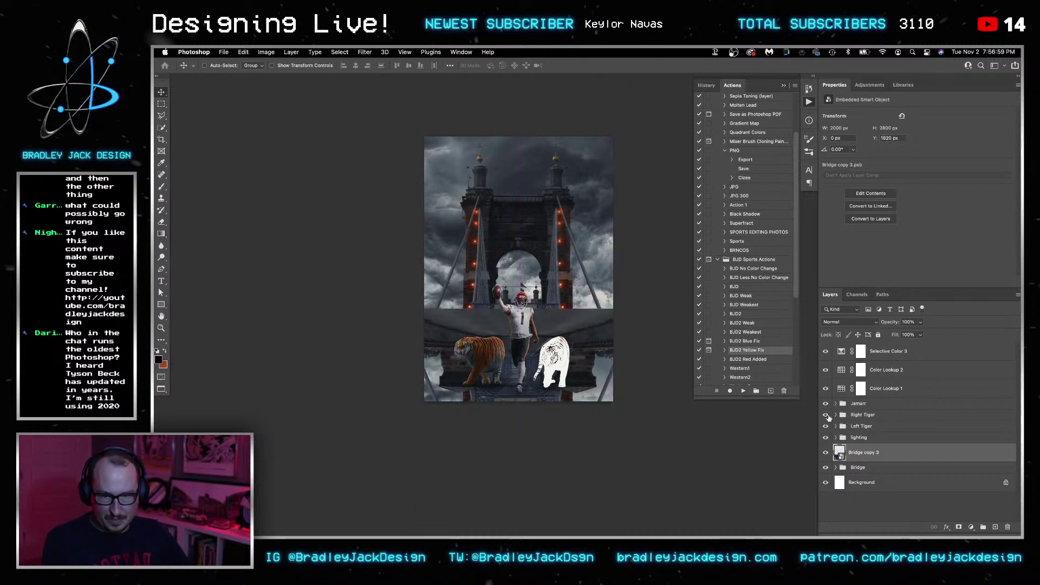
Hide the player and both tiger groups, and lower the flipped bridge copy to 50% opacity.
left_click_drag(827, 427, 825, 403)
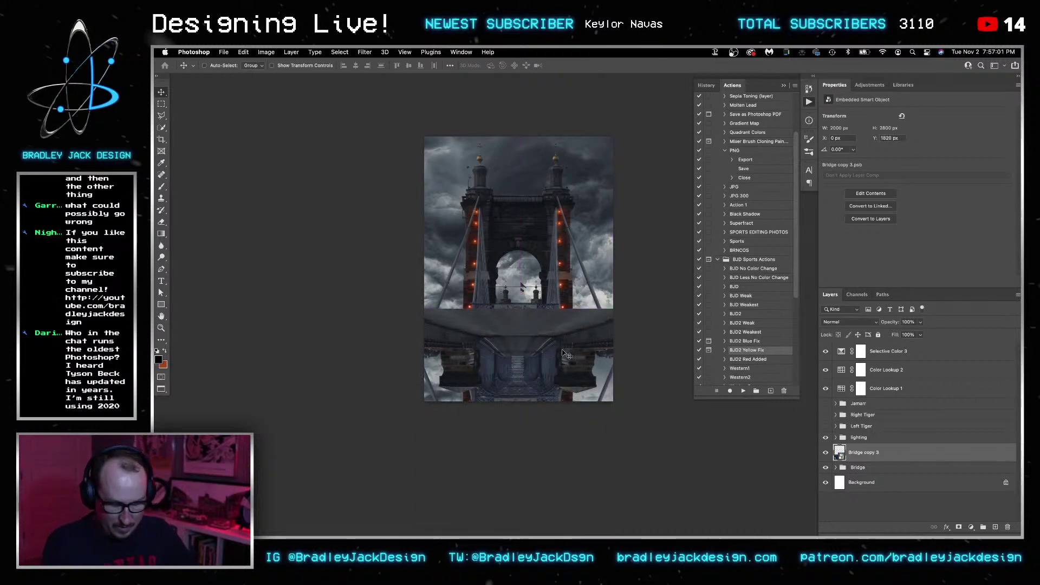
key("5")
mouse_move(563, 380)
left_mouse_down()
mouse_move(559, 414)
mouse_move(557, 373)
left_mouse_up()
Taper the flipped bridge copy toward its bottom edge, compress its height to about -62%, and position it beneath the bridge.
scroll(569, 423, "down", 2)
key("ctrl+t")
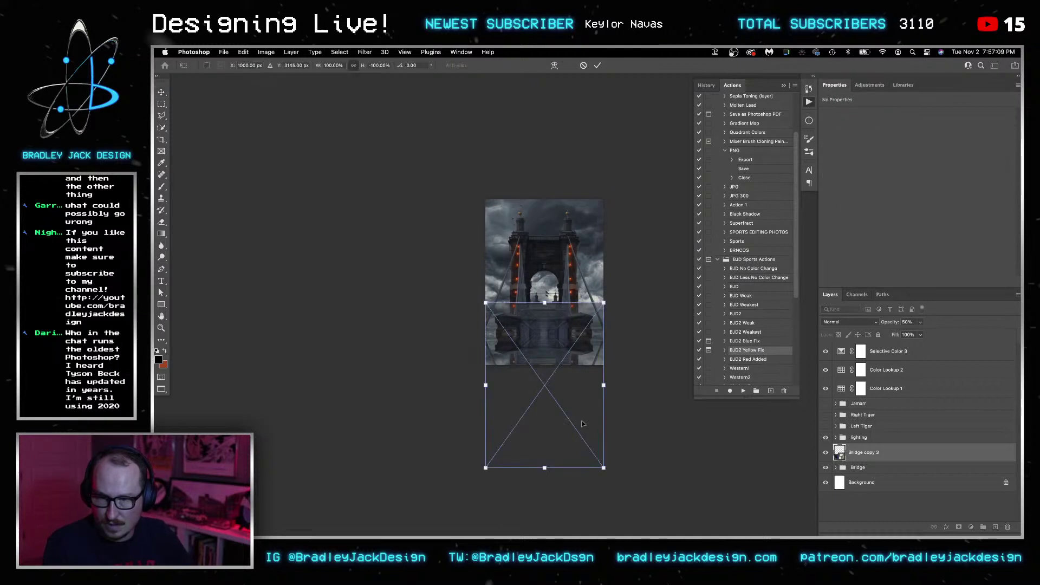
left_click_drag(604, 468, 577, 467)
left_click_drag(485, 468, 546, 402)
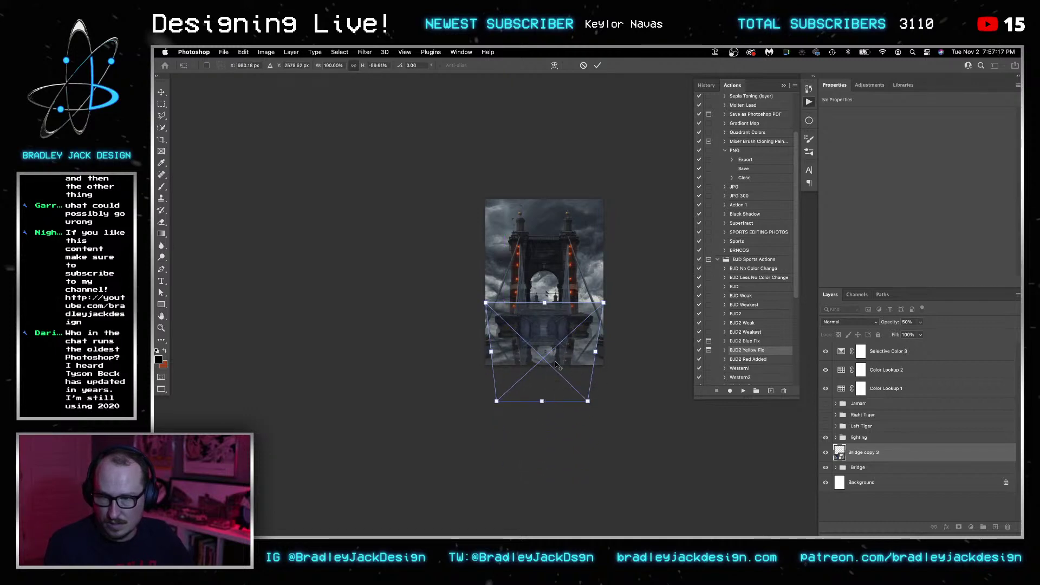
scroll(555, 364, "up", 2)
scroll(574, 382, "left", 2)
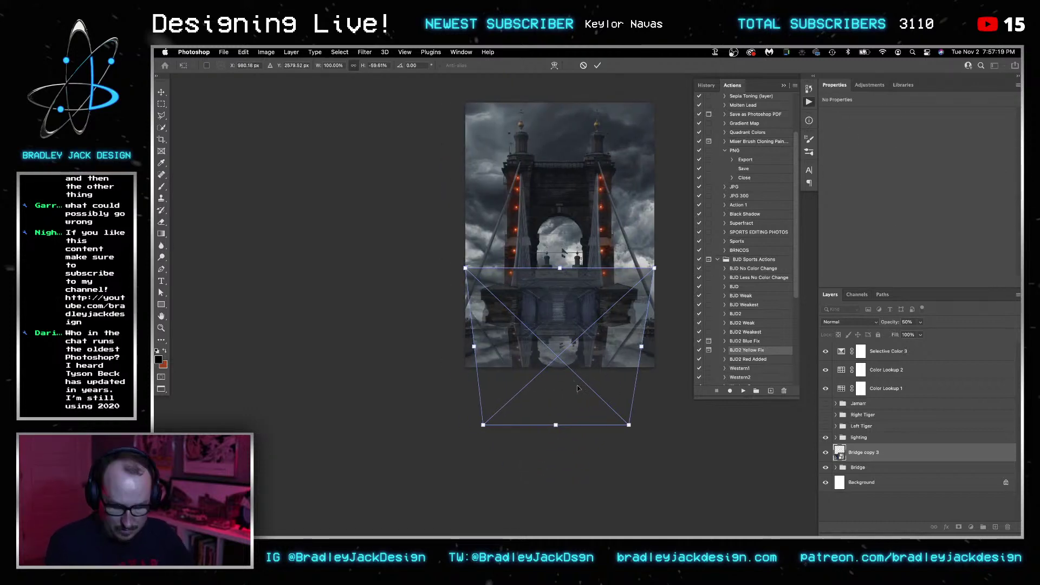
scroll(578, 388, "up", 3)
left_click_drag(527, 281, 530, 319)
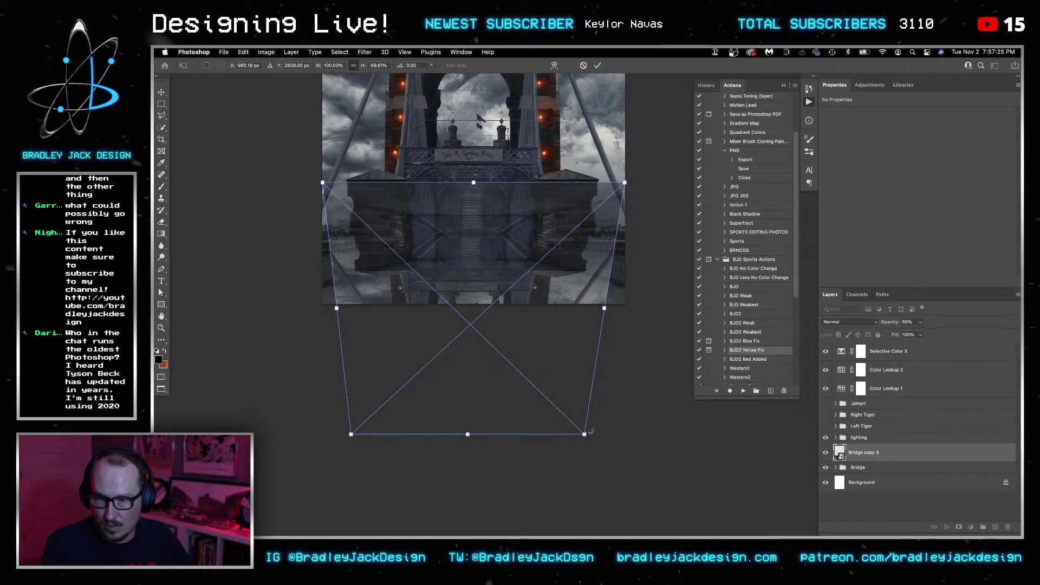
left_click_drag(468, 434, 495, 443)
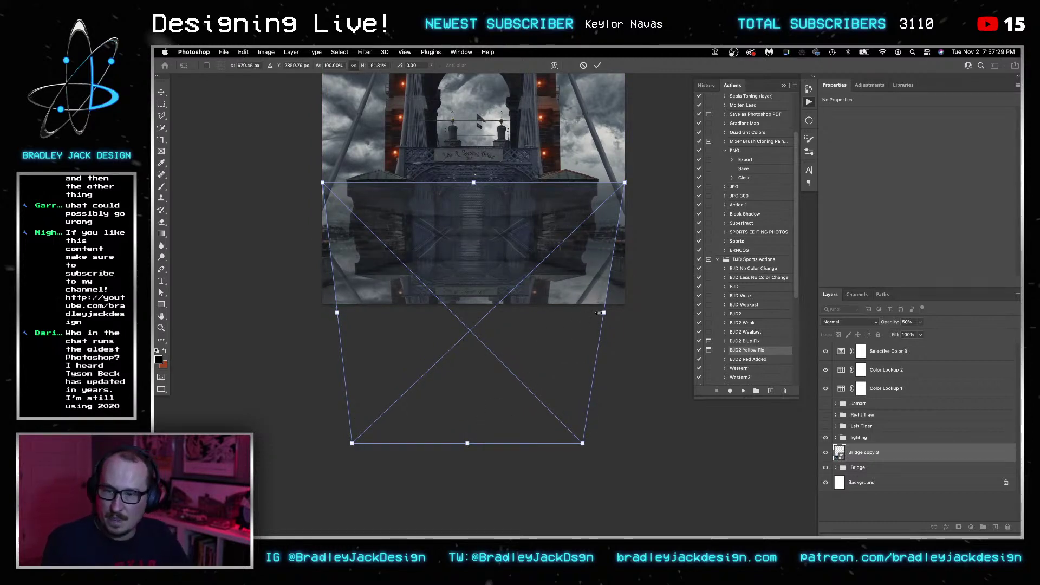
key("Return")
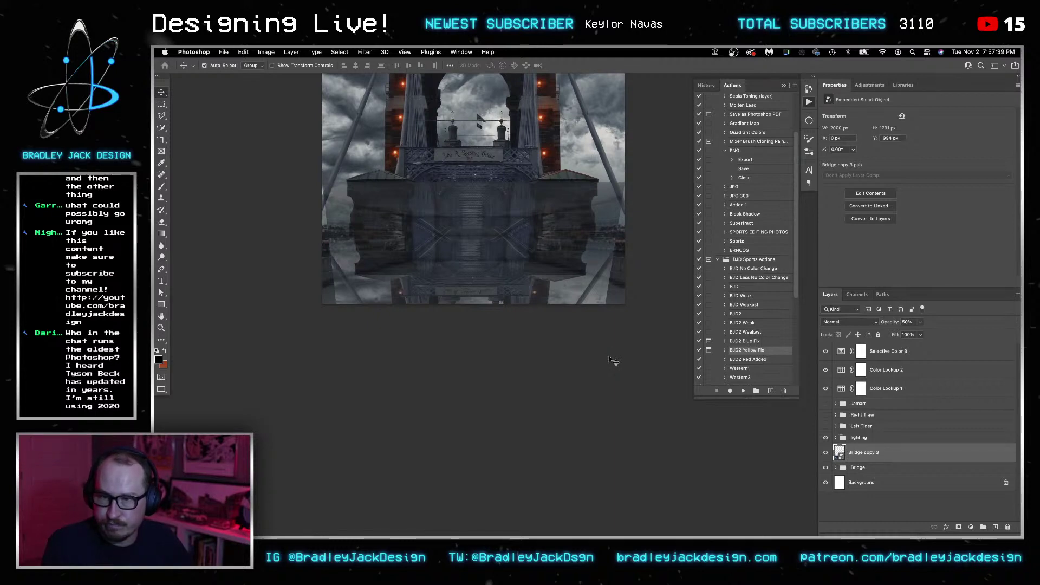
Widen the bridge reflection to about 2217 px and shift it down to line up under the bridge piers.
mouse_move(584, 297)
left_mouse_down()
mouse_move(583, 316)
mouse_move(582, 300)
left_mouse_up()
key("super+t")
left_click_drag(582, 446, 601, 446)
key("Return")
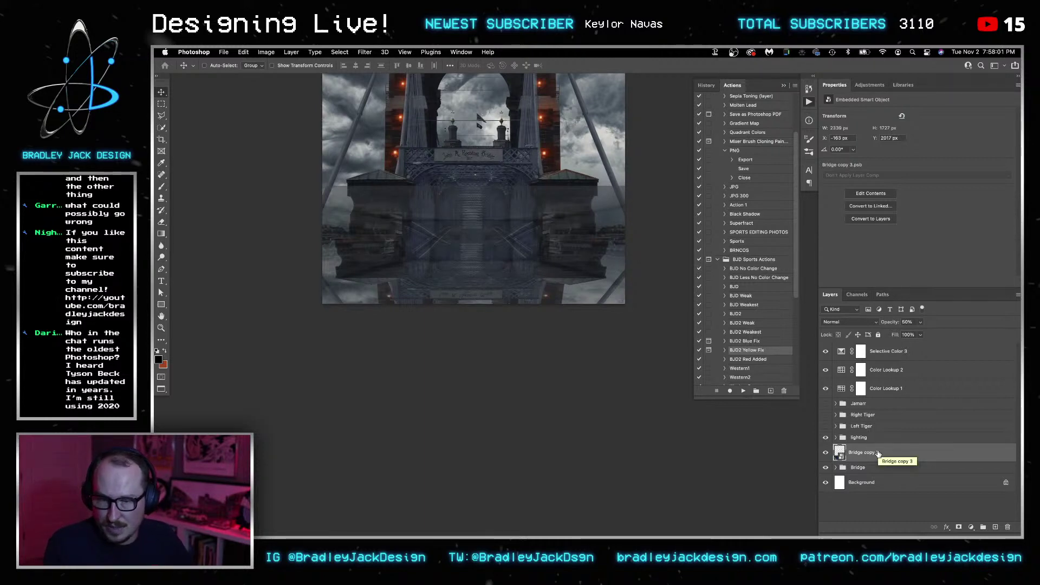
left_click_drag(573, 324, 626, 330)
key("ctrl+t")
key("Return")
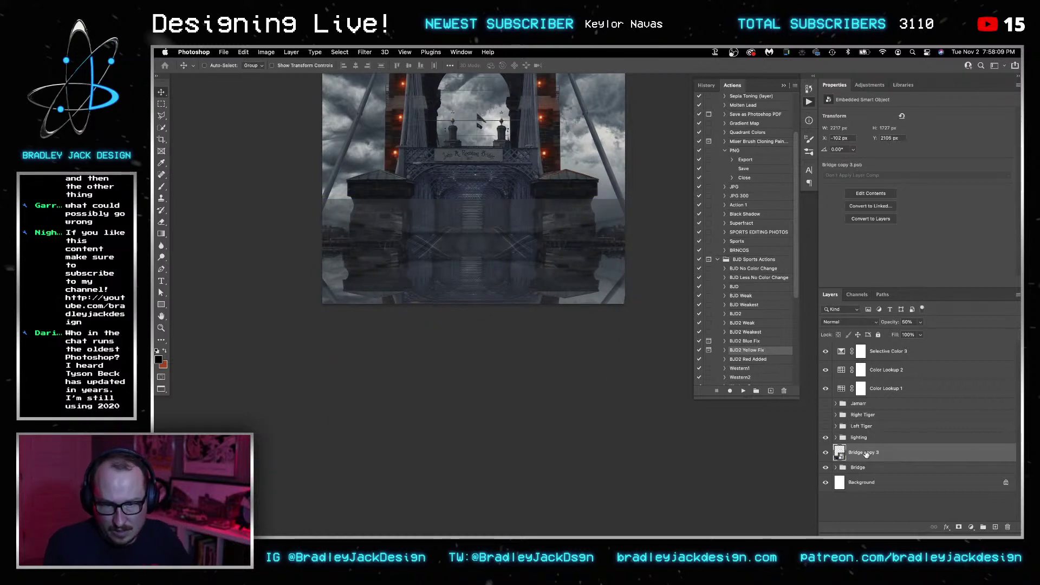
Set the bridge reflection to 100% opacity and start a Tilt-Shift blur with a narrowed focus band centred on the reflection.
key("0")
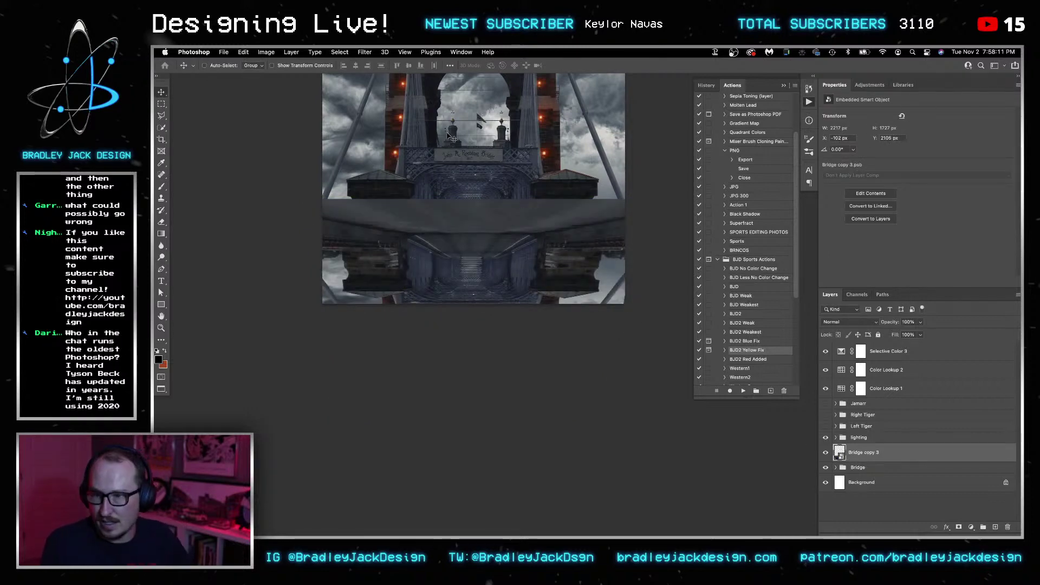
left_click(363, 54)
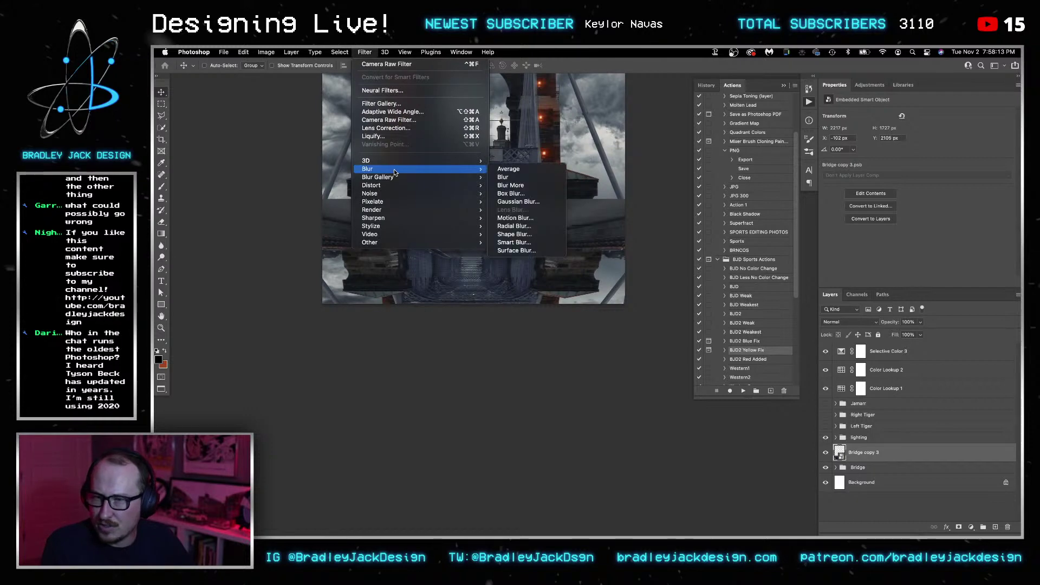
mouse_move(450, 180)
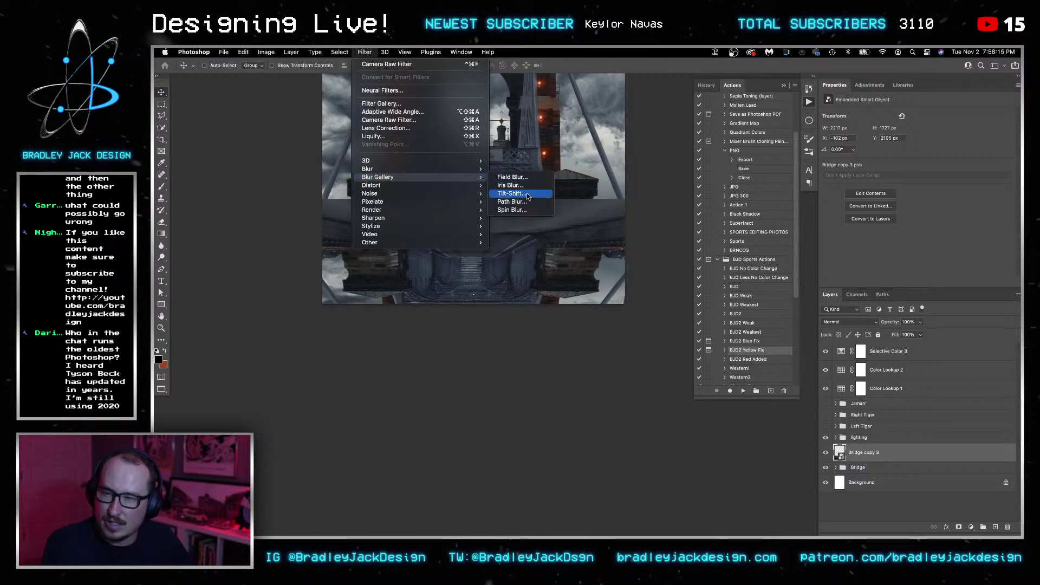
left_click(520, 193)
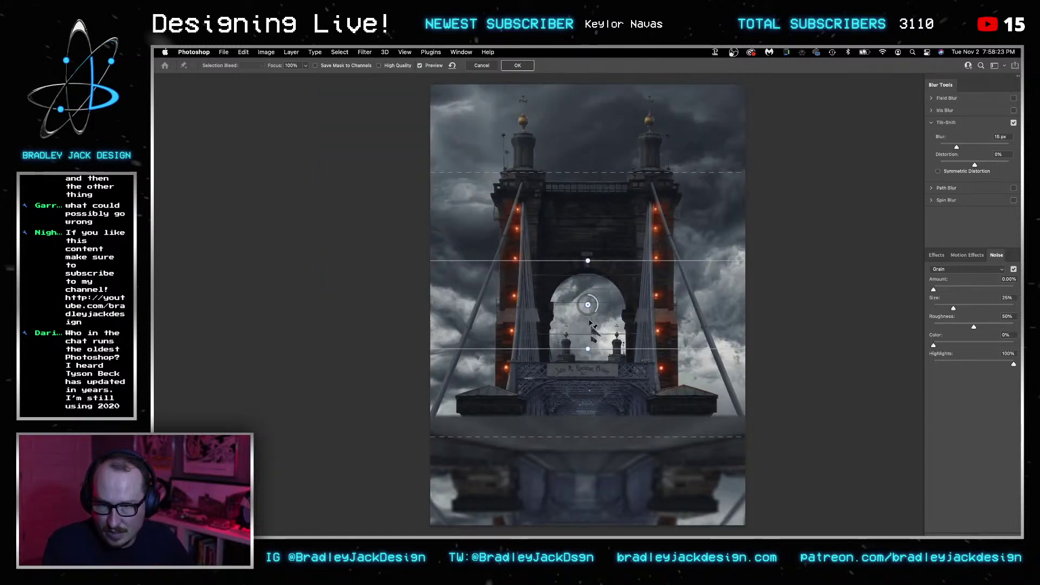
left_click(592, 456)
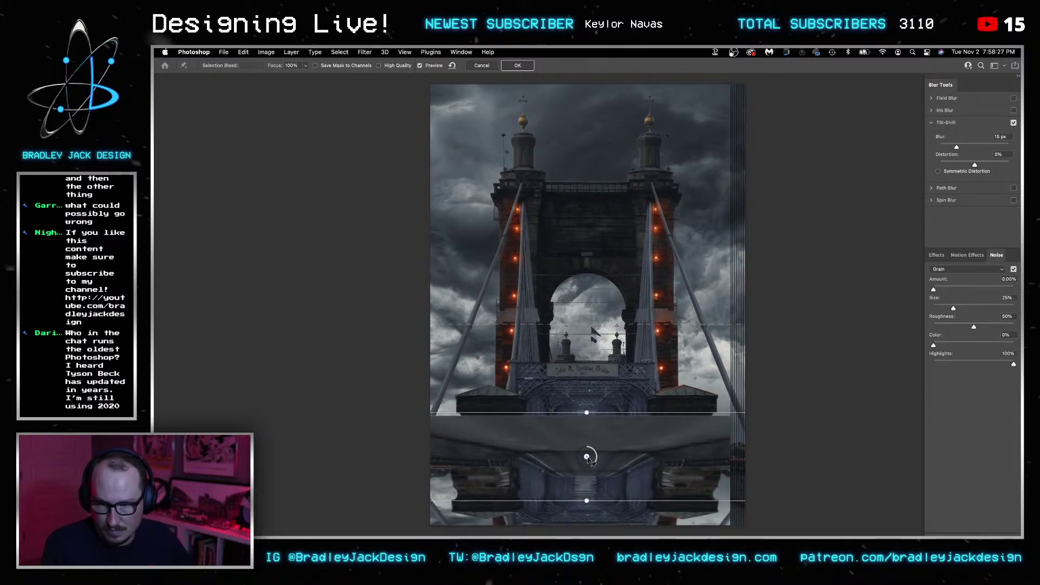
mouse_move(589, 462)
left_mouse_down()
mouse_move(589, 453)
mouse_move(602, 485)
mouse_move(601, 473)
left_mouse_up()
left_click_drag(596, 352, 603, 388)
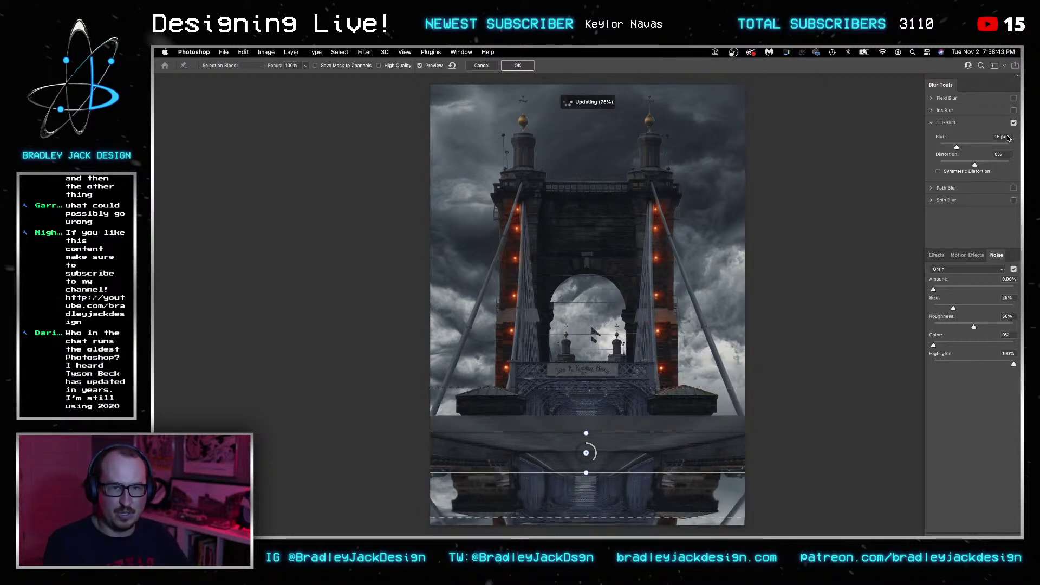
Set the Tilt-Shift blur amount to 5 px and apply the filter.
left_click(1005, 137)
type("5")
key("Return")
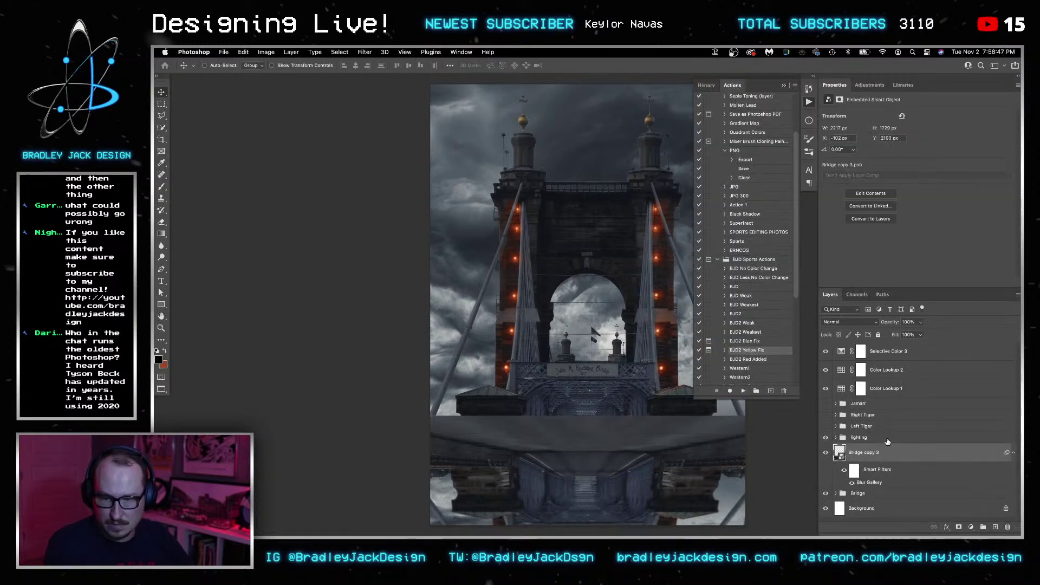
With the bridge reflection hidden and the player group shown, duplicate the player group and convert the duplicate to a smart object.
left_click(825, 452)
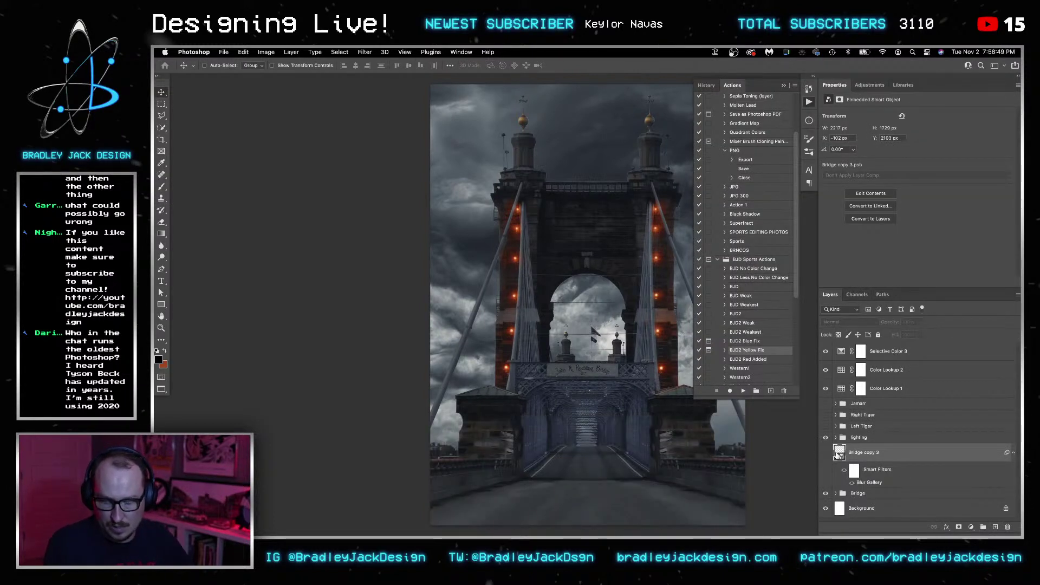
left_click(826, 403)
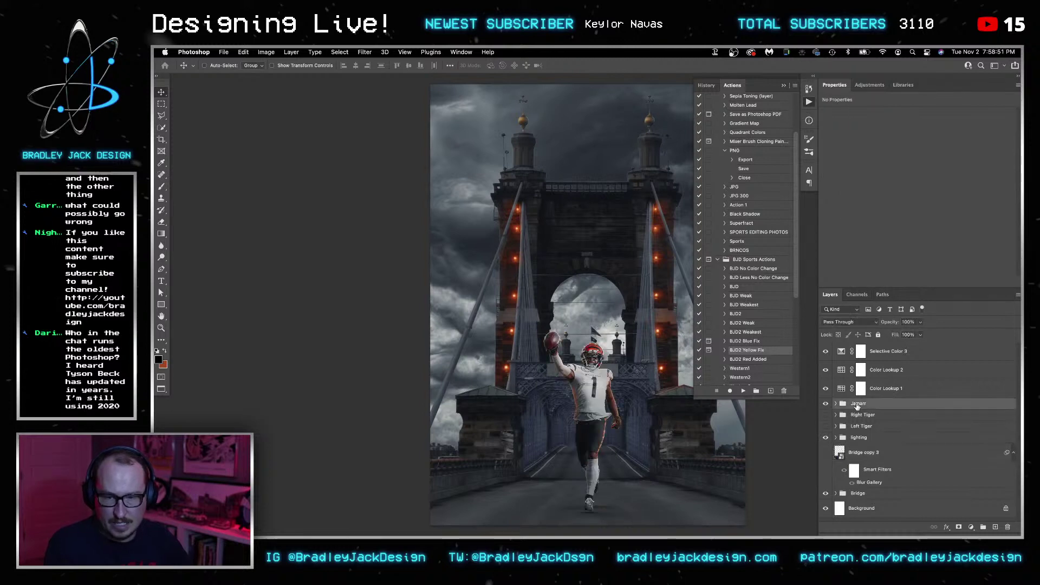
right_click(856, 406)
key("Escape")
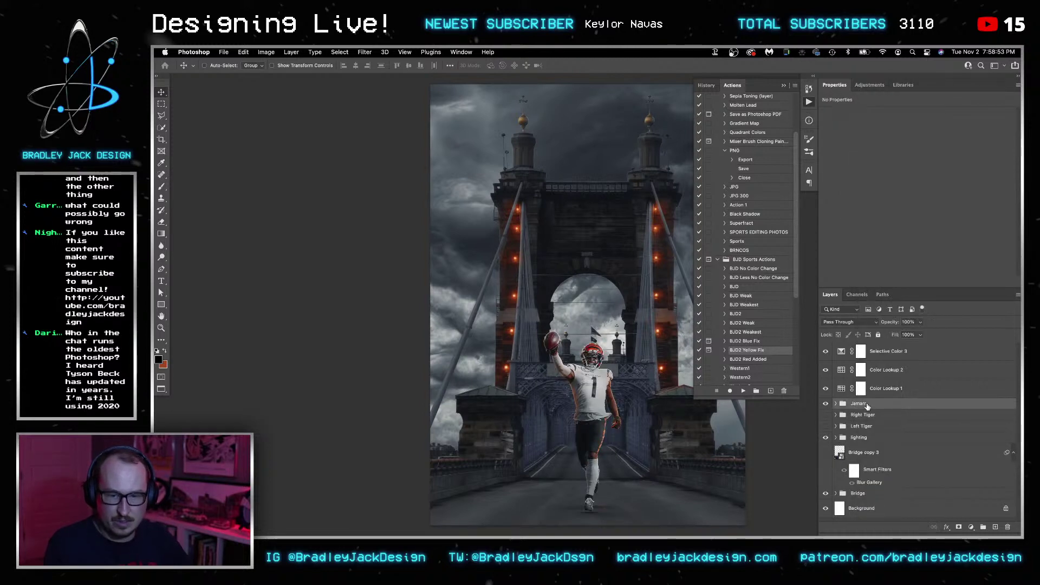
key("super+j")
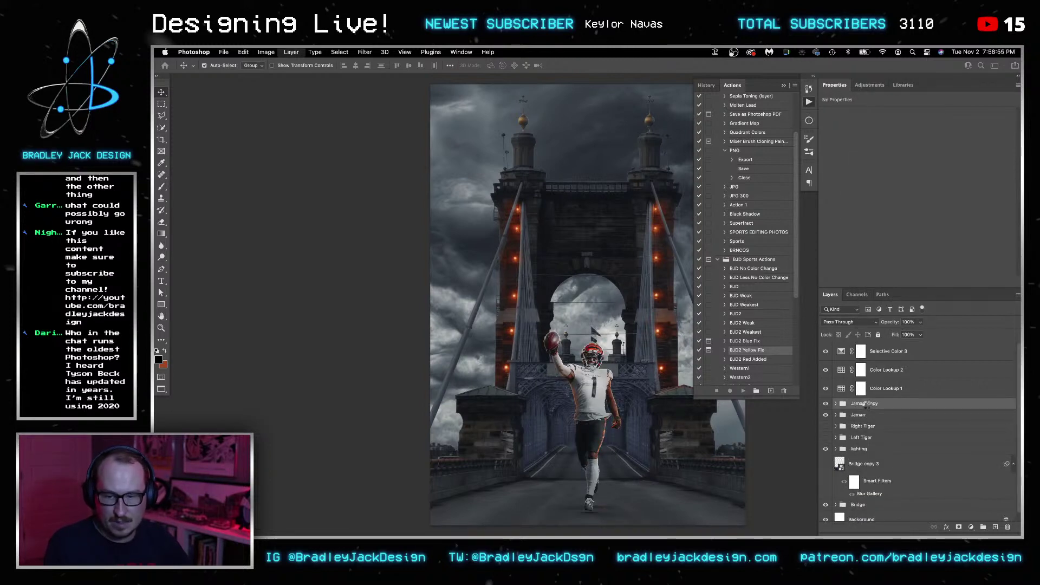
right_click(865, 404)
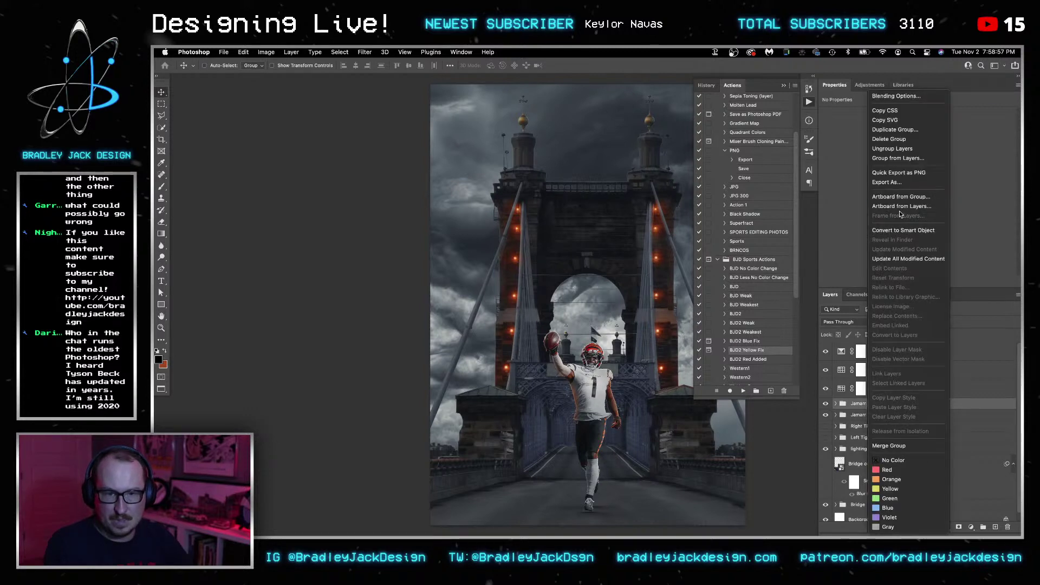
left_click(914, 236)
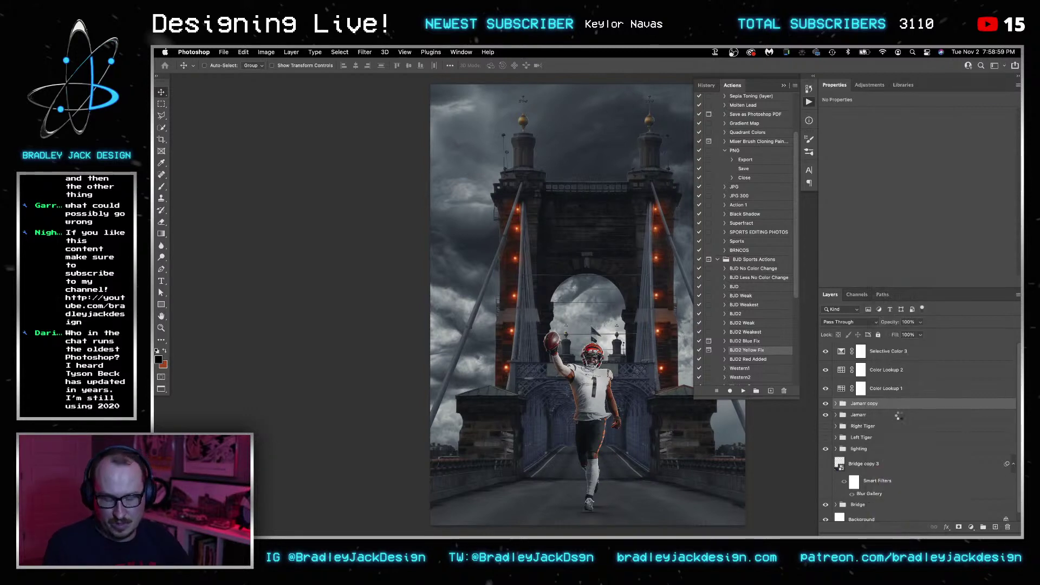
Flip the player copy vertically and move it down so its feet meet those of the original player.
key("ctrl+t")
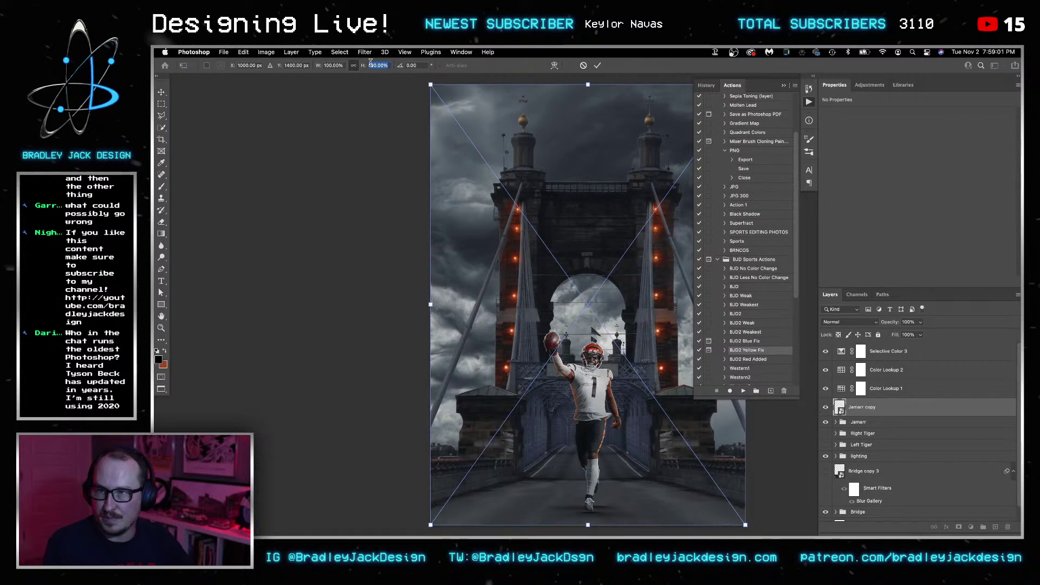
type("-")
key("Return")
key("Return")
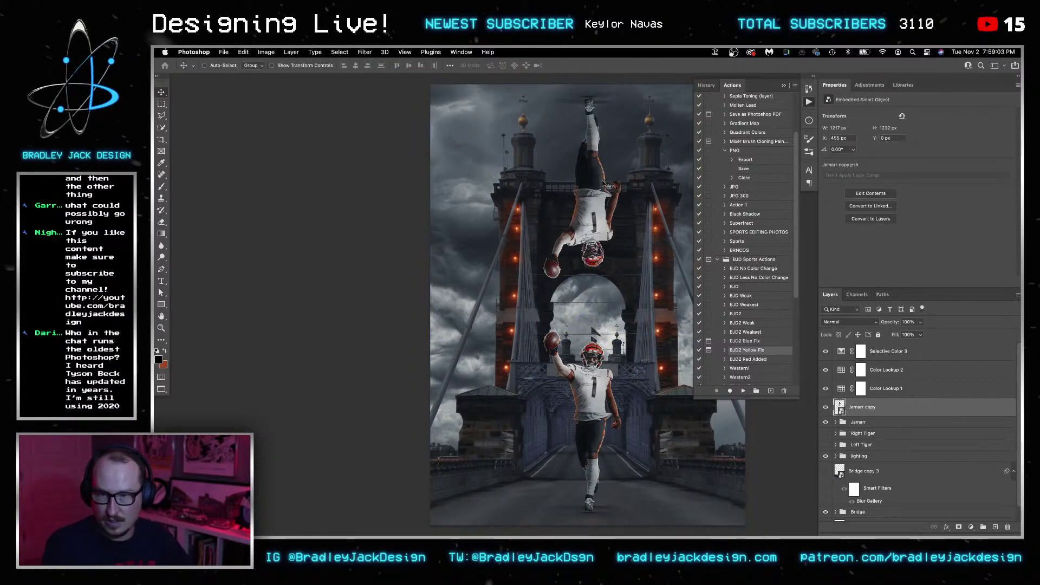
left_click_drag(594, 119, 595, 444)
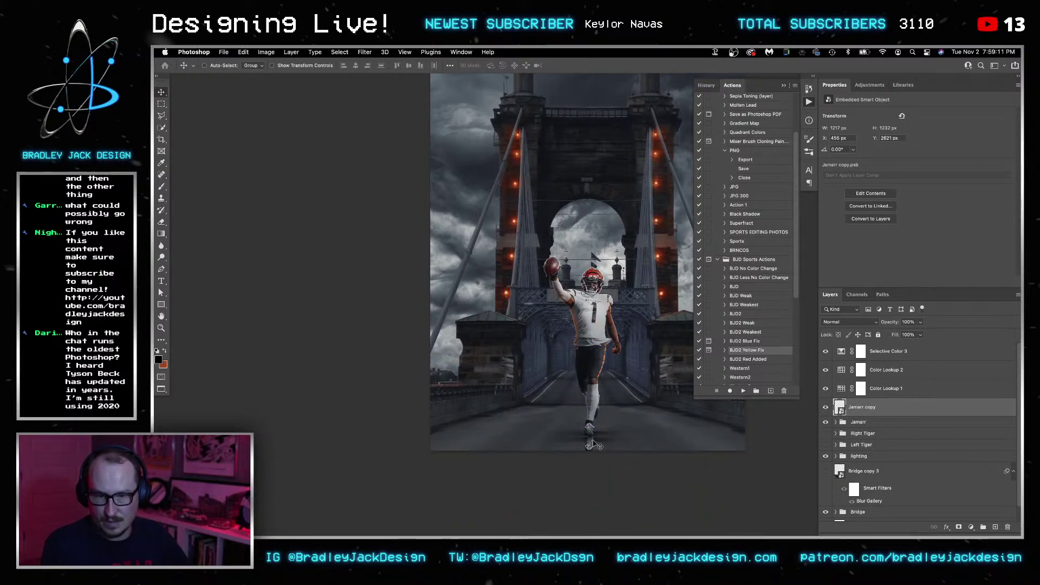
Open the player copy's smart object contents, hide the Shadows group inside, and save.
double_click(840, 407)
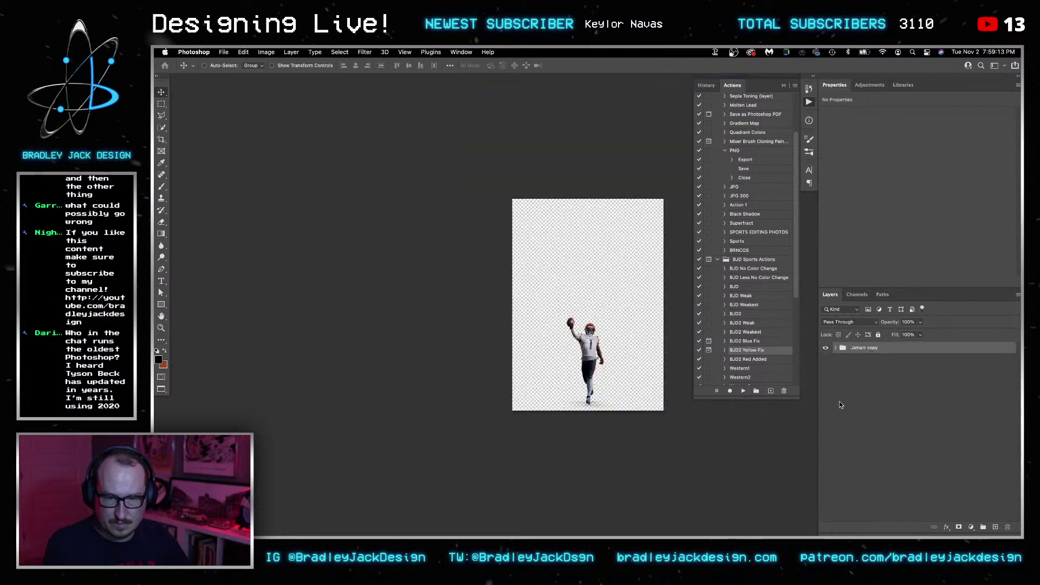
left_click(835, 347)
scroll(866, 423, "down", 5)
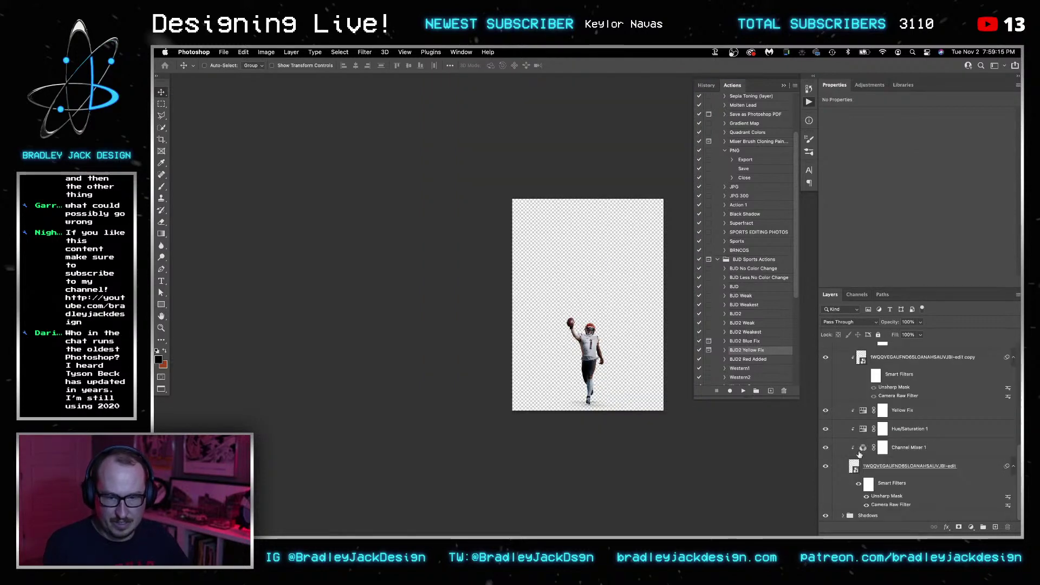
key("super+s")
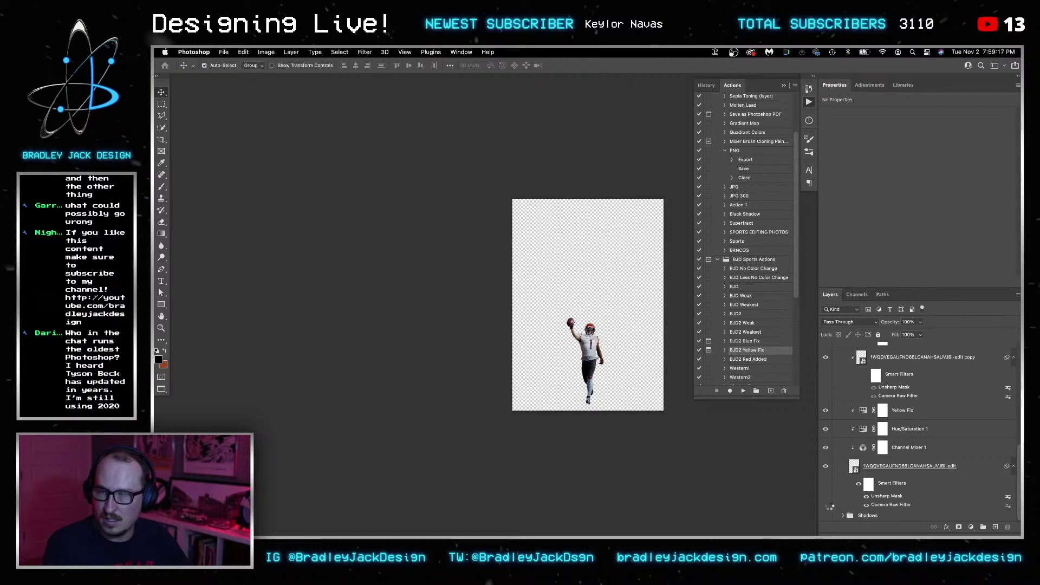
Close the open smart object contents and return to the main poster composite.
key("super+w")
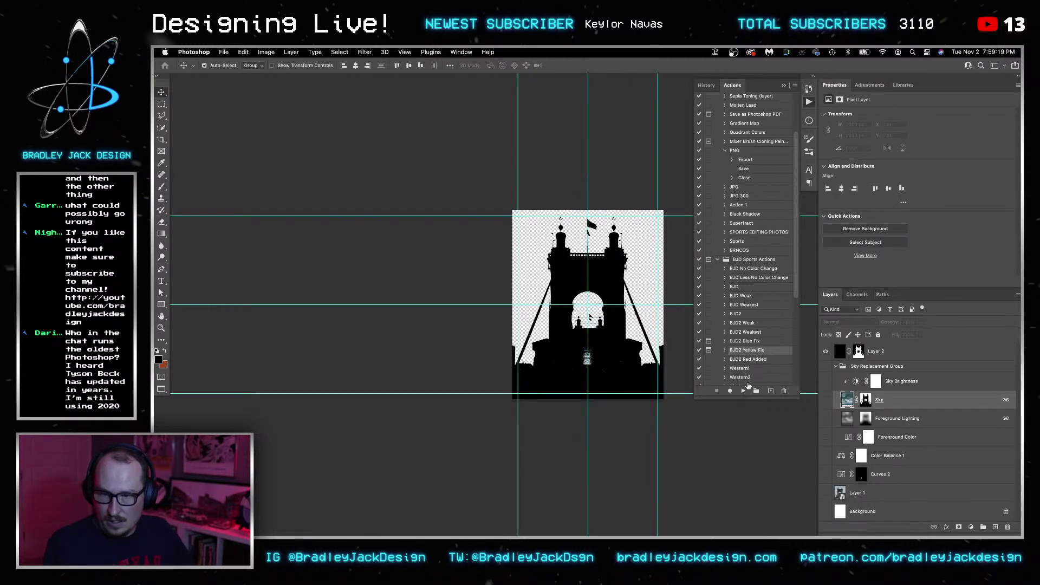
key("super+w")
key("super+w")
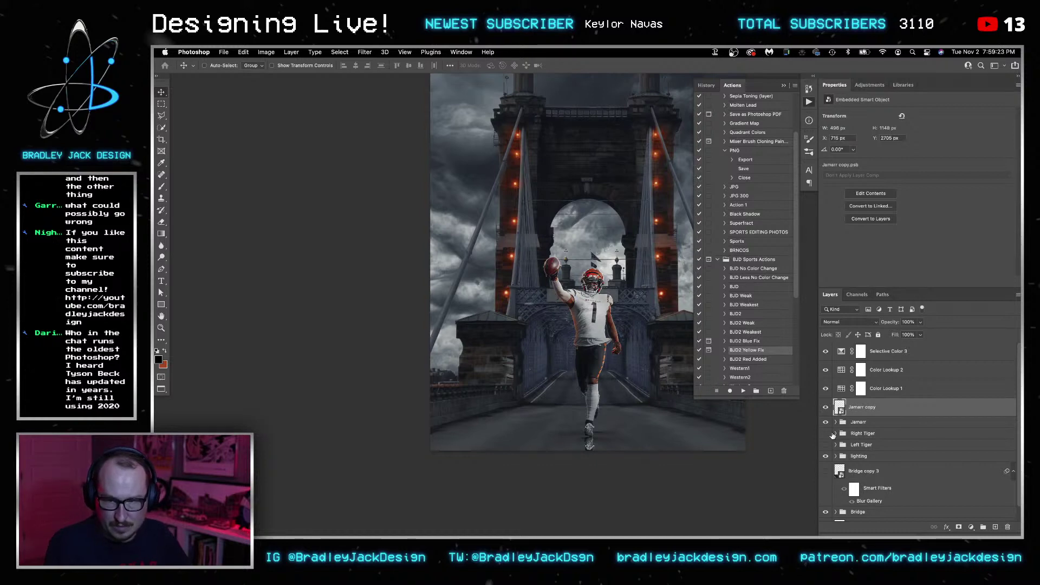
Move the player copy below the lighting group, hide it and the player group, and show the Right Tiger group.
left_click(825, 422)
left_click_drag(860, 411, 858, 465)
left_click(826, 453)
left_click(825, 404)
left_click(825, 415)
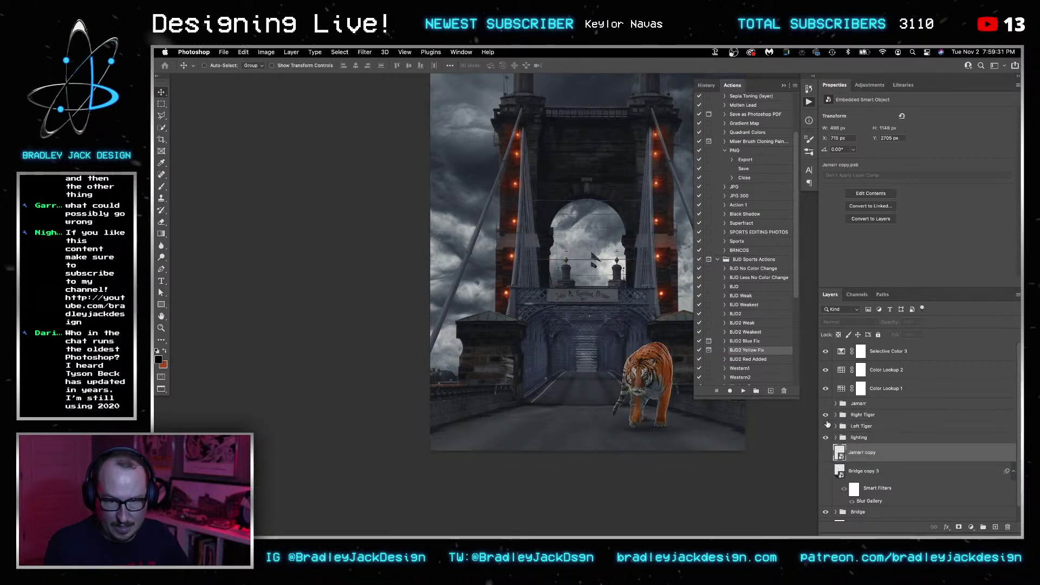
Duplicate the Right Tiger group and convert the duplicate to a smart object.
left_click(865, 415)
right_click(877, 416)
left_click(871, 416)
key("super+j")
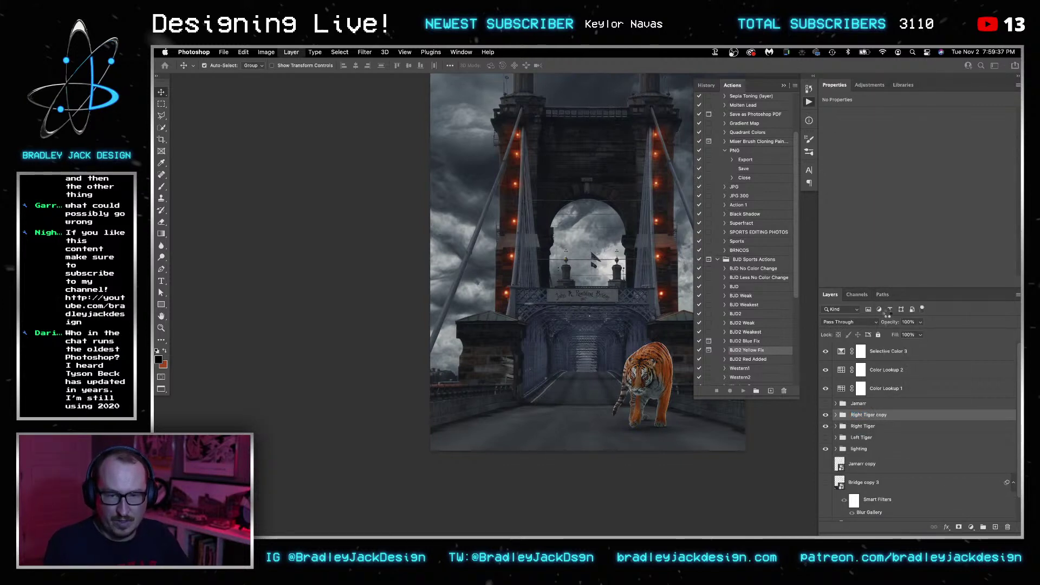
right_click(869, 415)
left_click(905, 235)
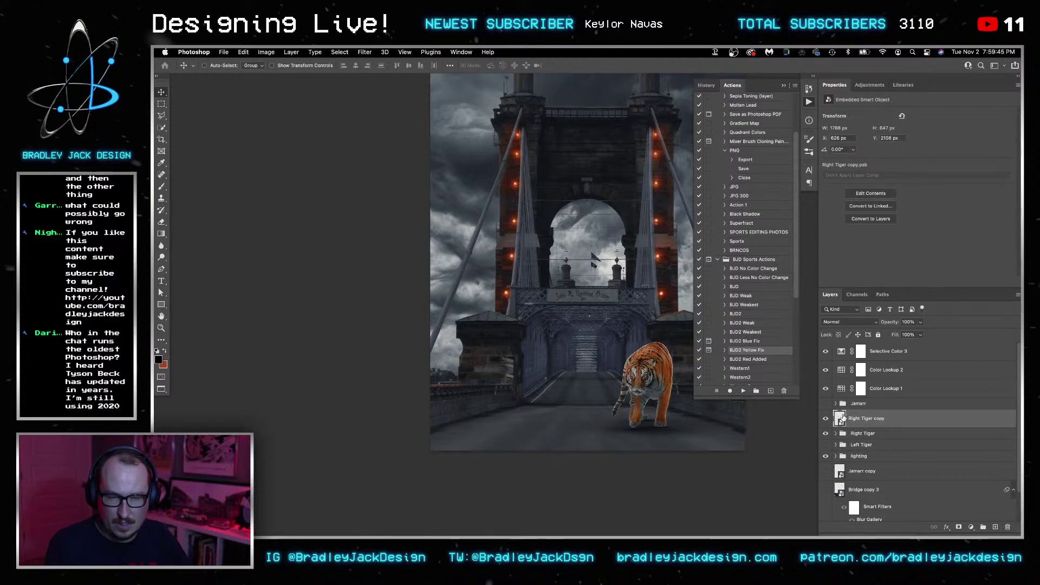
Open the Right Tiger copy's smart object contents, hide the Shadows group inside, then save and close it.
double_click(840, 417)
left_click(837, 348)
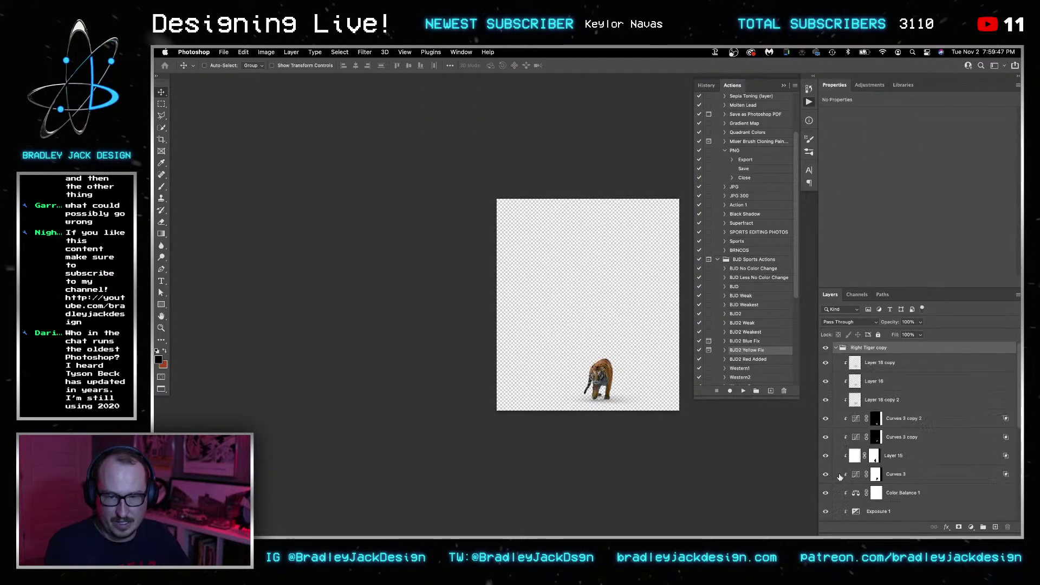
scroll(841, 488, "down", 1)
key("super+s")
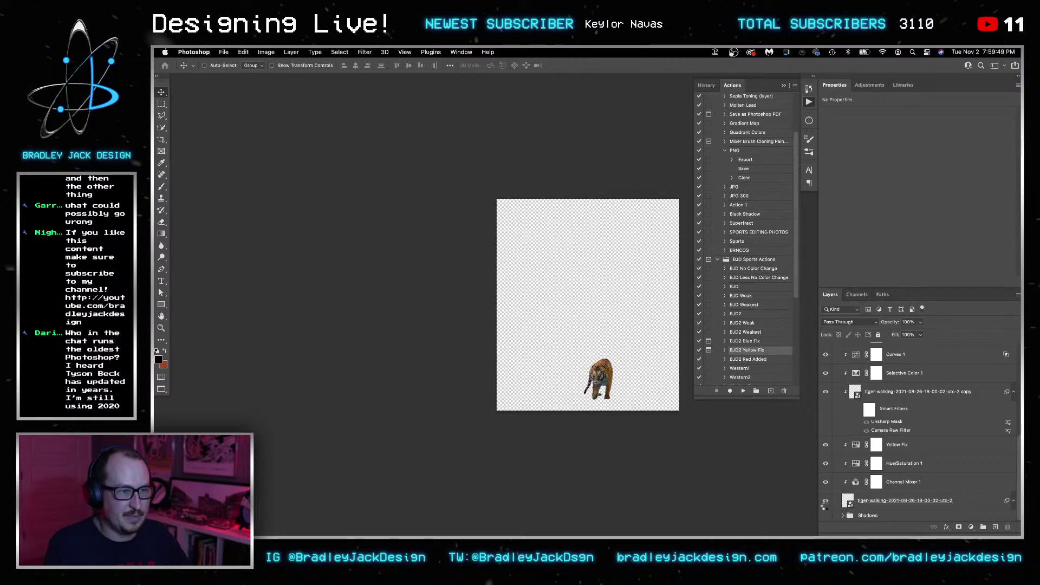
key("super+w")
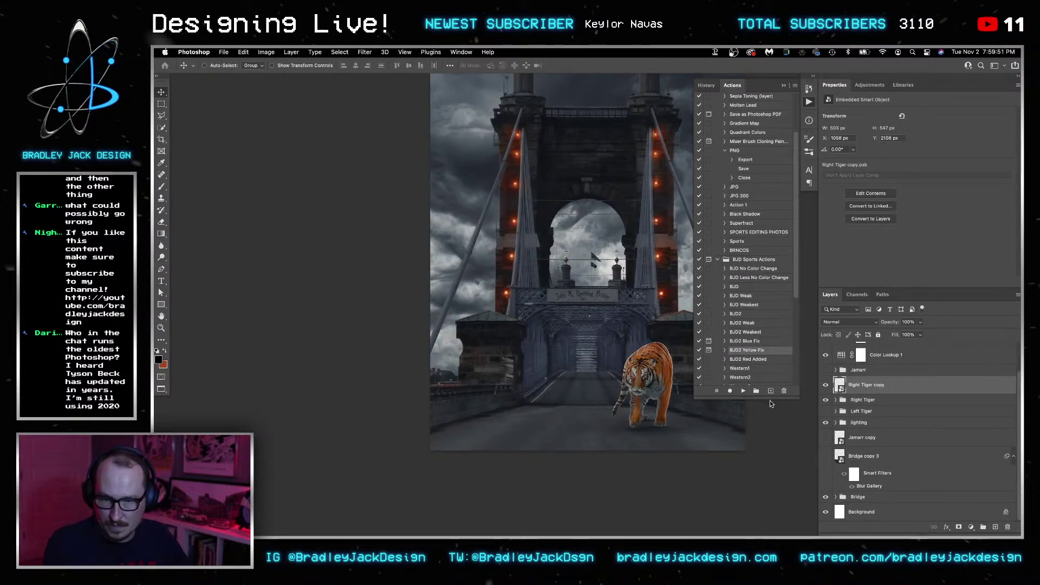
Flip the Right Tiger copy vertically with a height of -100% and move it down beneath the original tiger.
key("super+t")
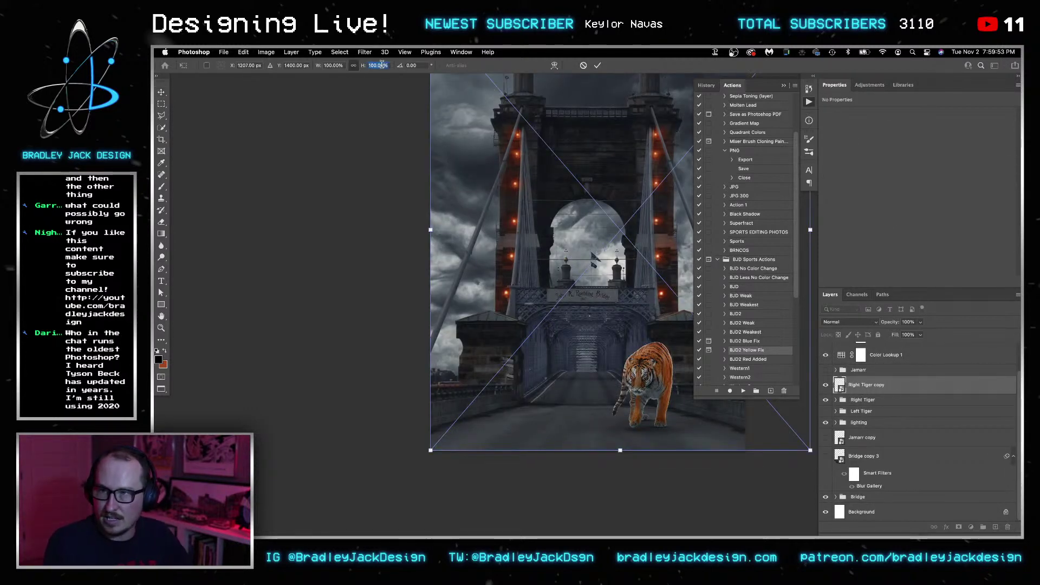
type("-")
key("Return")
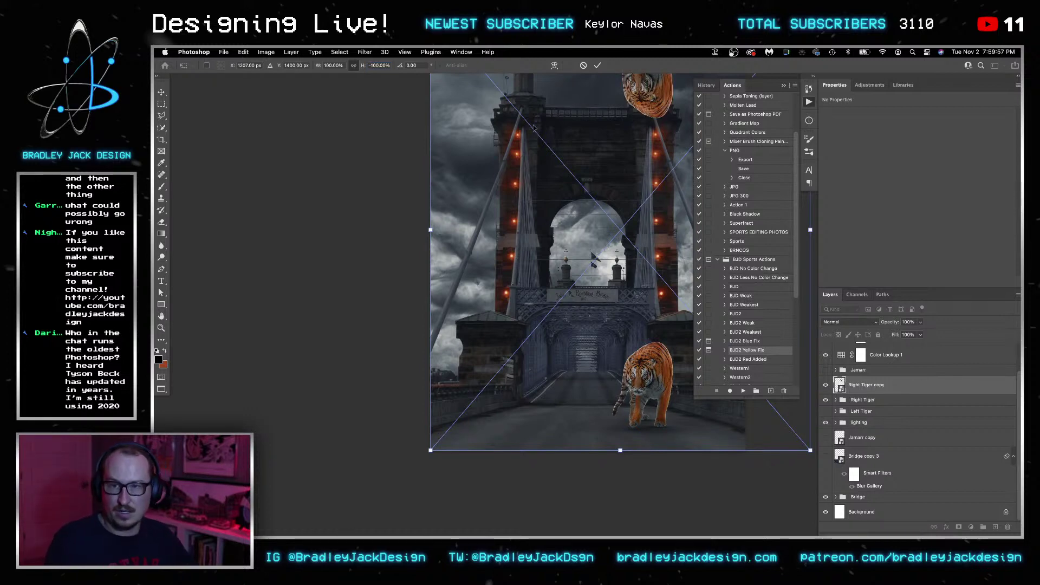
left_click_drag(642, 102, 657, 464)
key("Return")
Place the Right Tiger copy below the lighting group and nudge it down to about Y 2844 px, beneath the original's paws.
left_click_drag(867, 385, 869, 437)
key("shift+Down")
key("shift+Down")
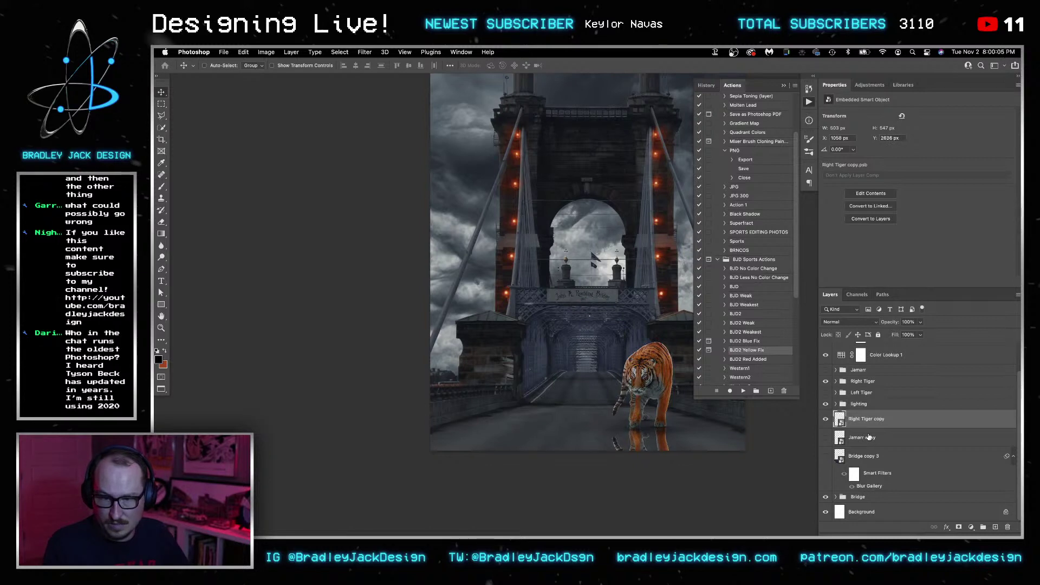
key("Down")
key("Down")
key("Down")
key("Down")
key("Down")
key("Down")
key("Down")
key("Down")
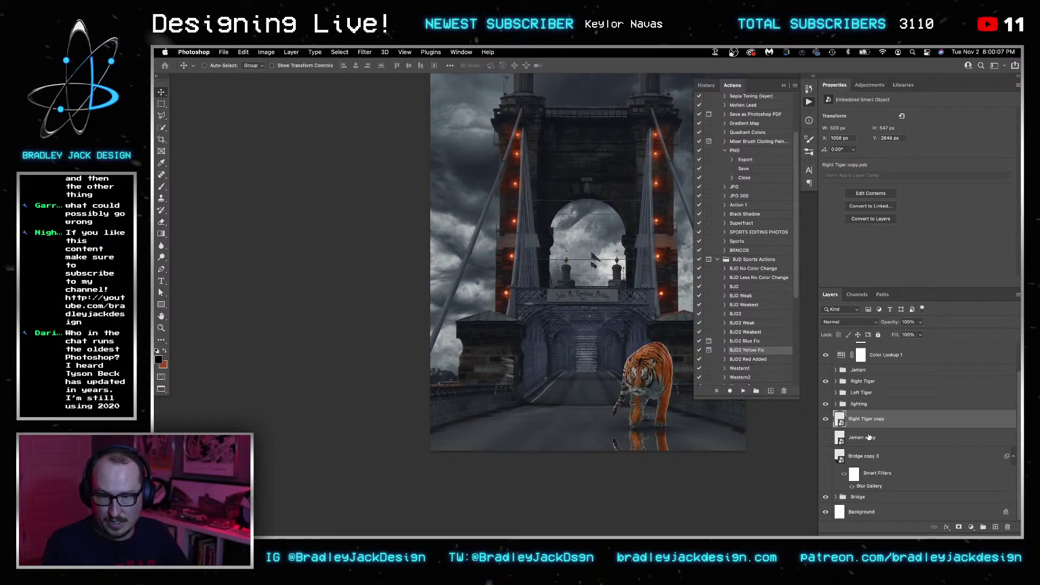
Hide the Right Tiger group and its copy, then show and duplicate the Left Tiger group.
left_click(825, 420)
left_click(825, 381)
left_click(826, 393)
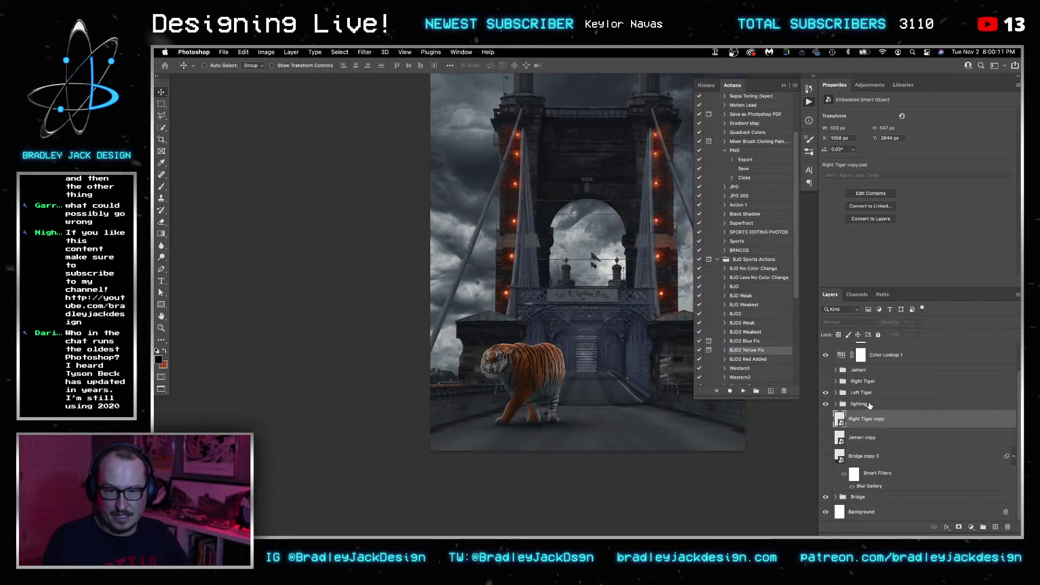
left_click(861, 397)
key("super+j")
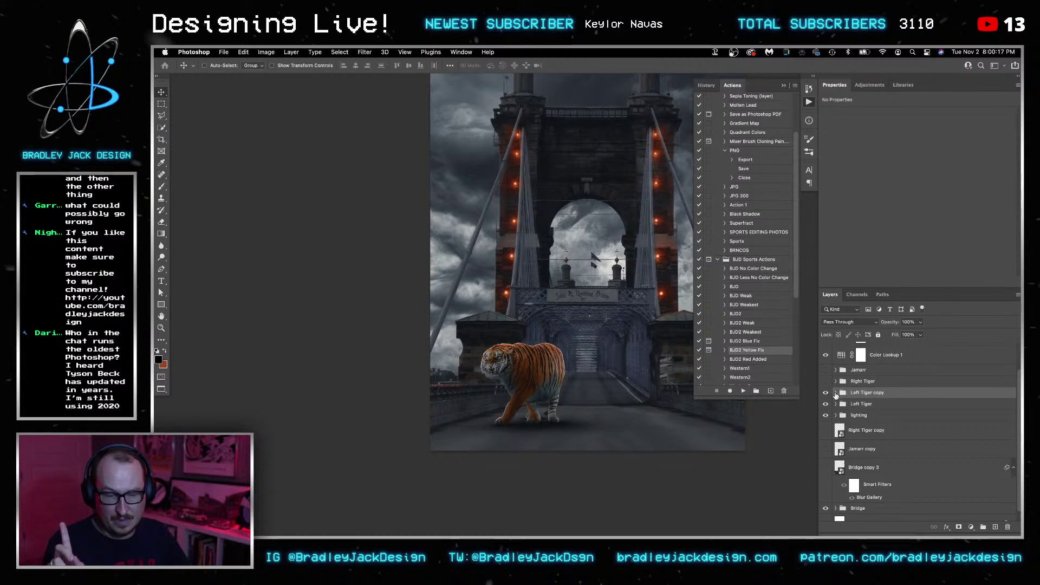
Hide the shadow layers inside the Left Tiger copy group and convert the group to a smart object.
left_click(836, 393)
scroll(839, 399, "down", 10)
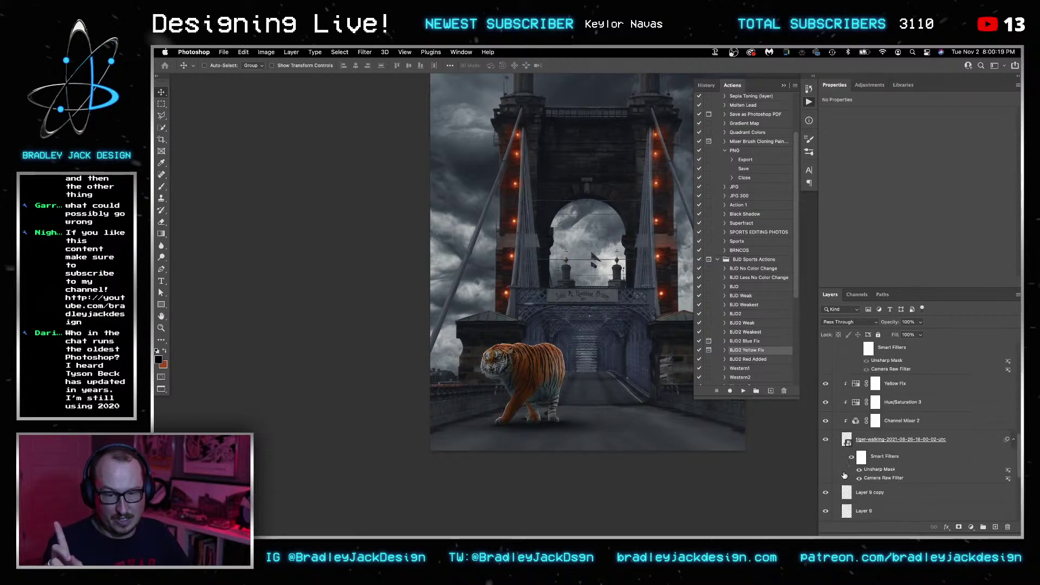
left_click(825, 507)
scroll(834, 476, "down", 6)
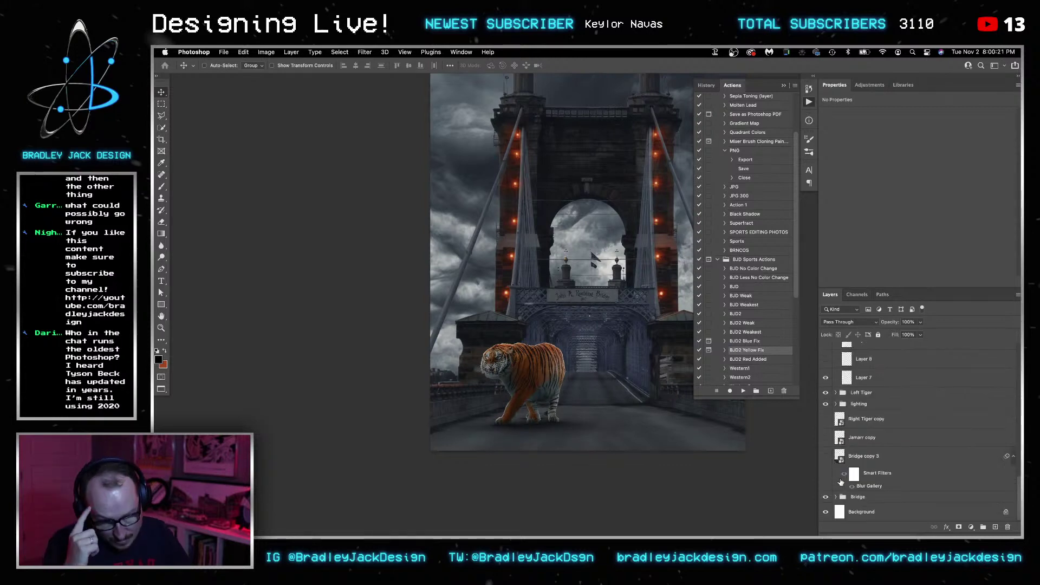
scroll(832, 433, "up", 1)
scroll(871, 414, "up", 5)
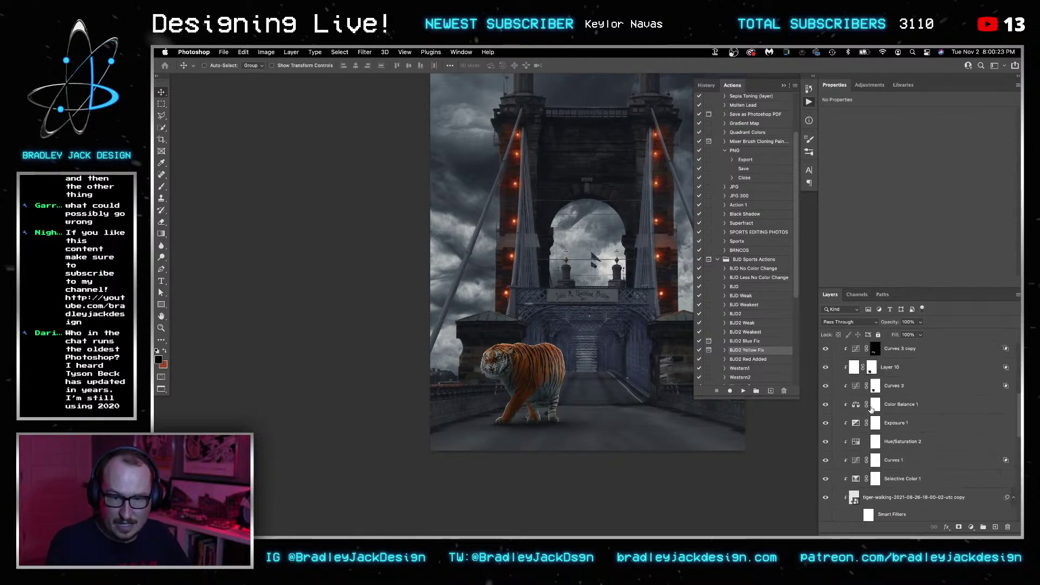
right_click(869, 425)
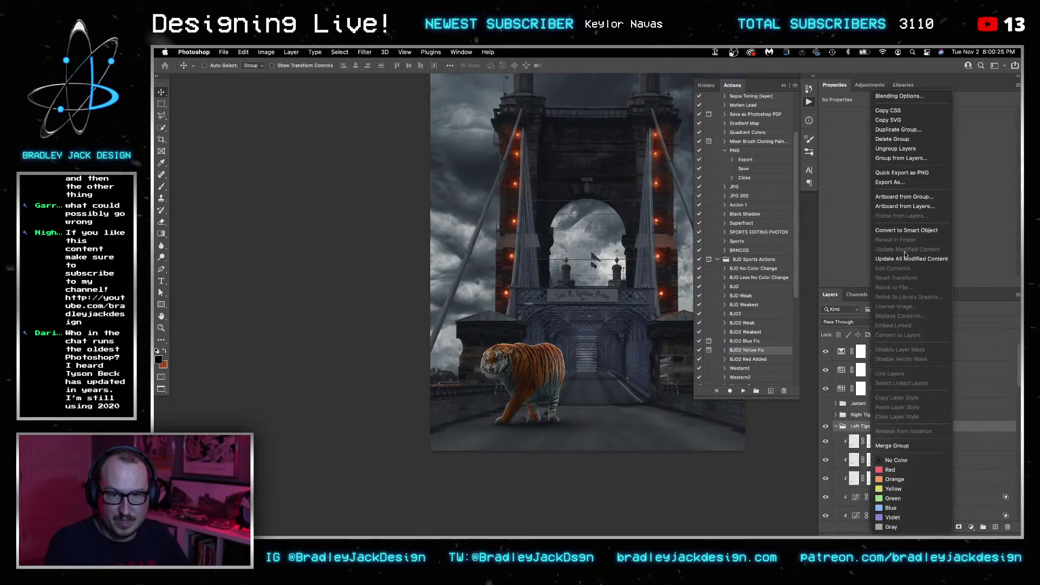
left_click(906, 230)
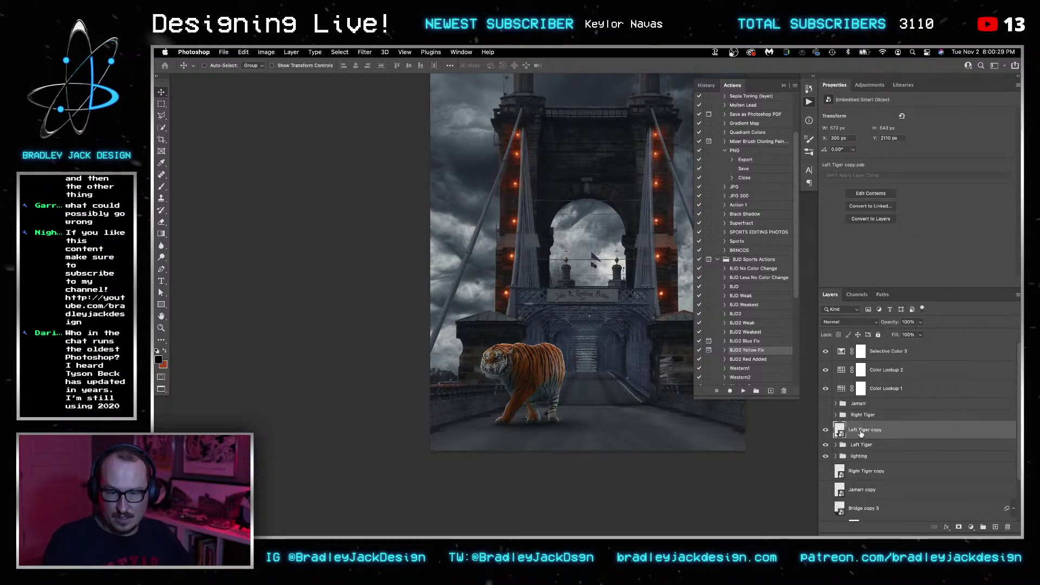
Flip the Left Tiger copy vertically with a height of -100% and move it down beneath the original tiger.
right_click(858, 431)
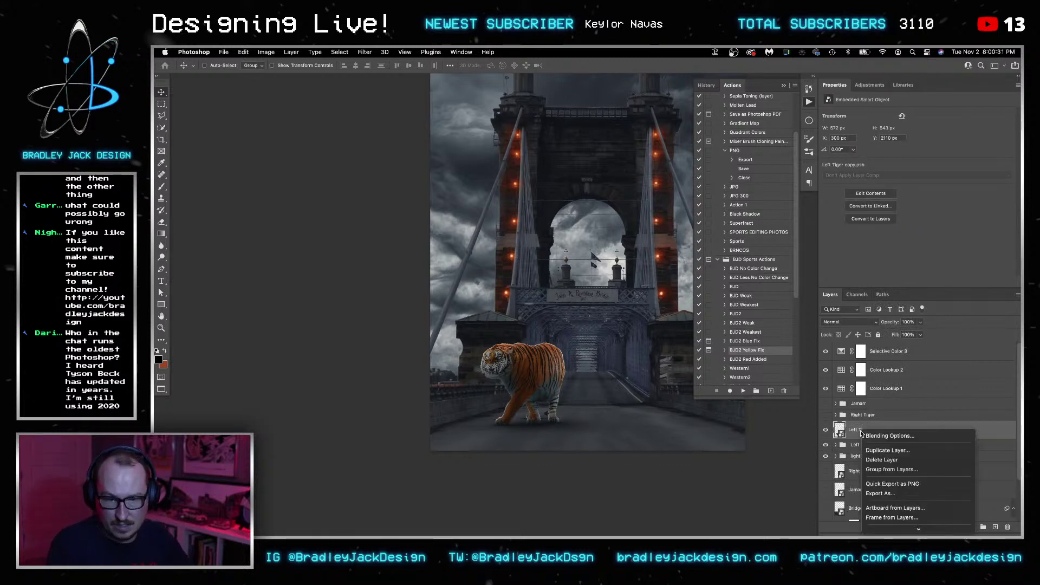
key("Escape")
key("super+t")
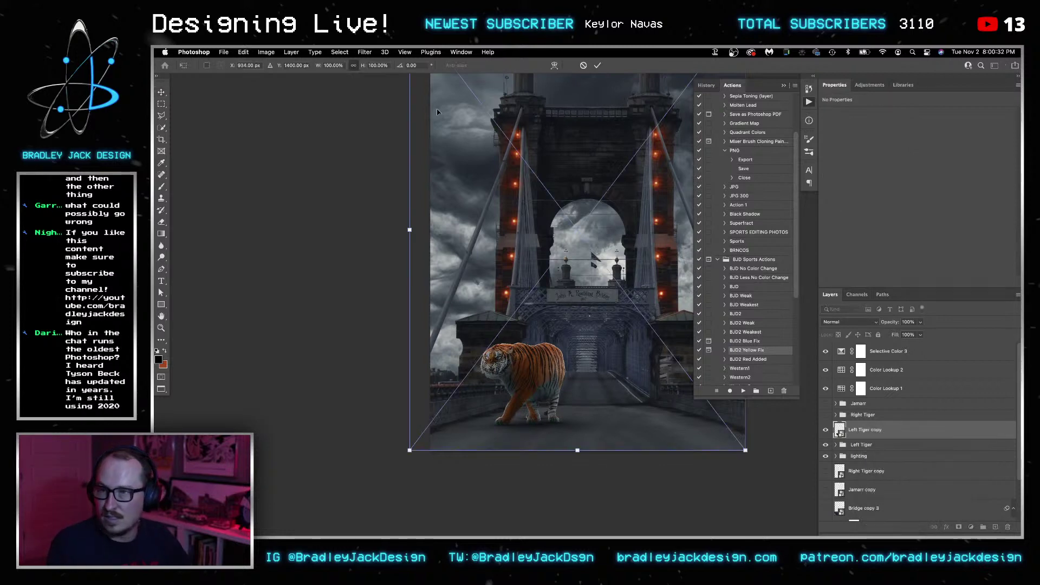
left_click(370, 65)
type("-")
key("Return")
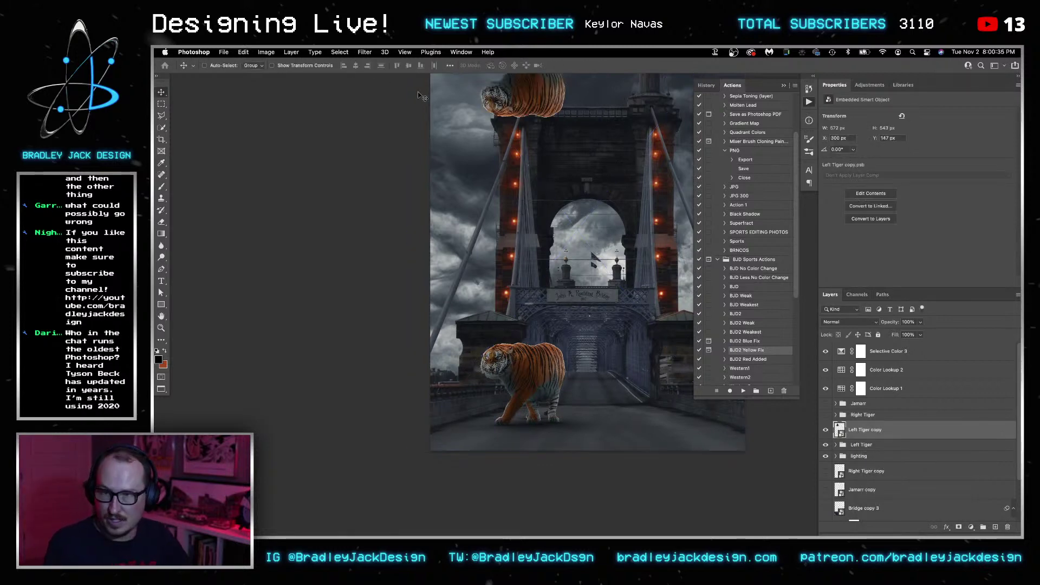
left_click_drag(533, 104, 534, 395)
left_click_drag(538, 470, 538, 470)
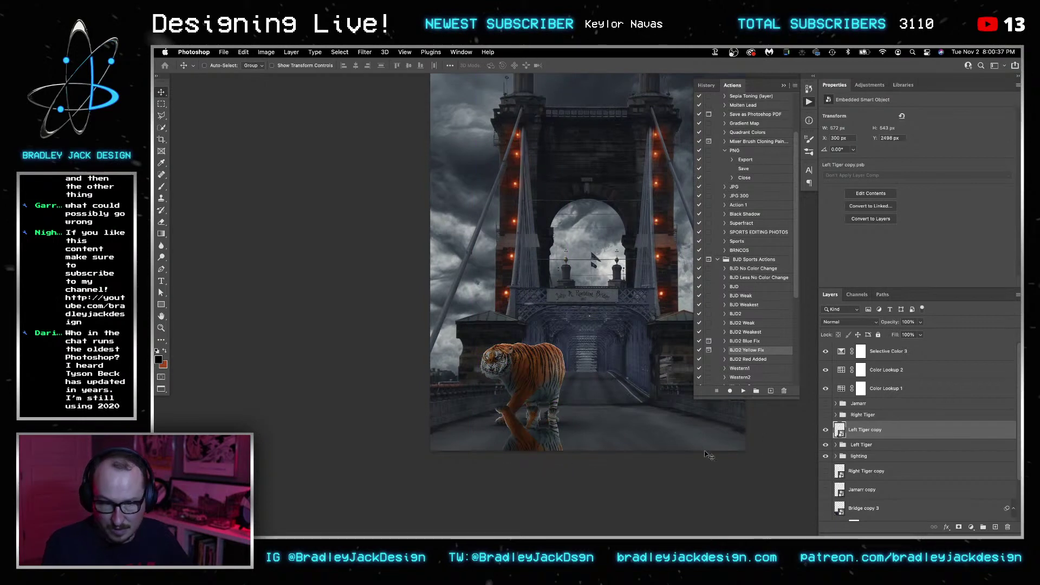
Place the Left Tiger copy below the Right Tiger copy in the layer order and lower it to about Y 2624 px.
left_click_drag(860, 436, 861, 478)
left_click_drag(560, 426, 560, 438)
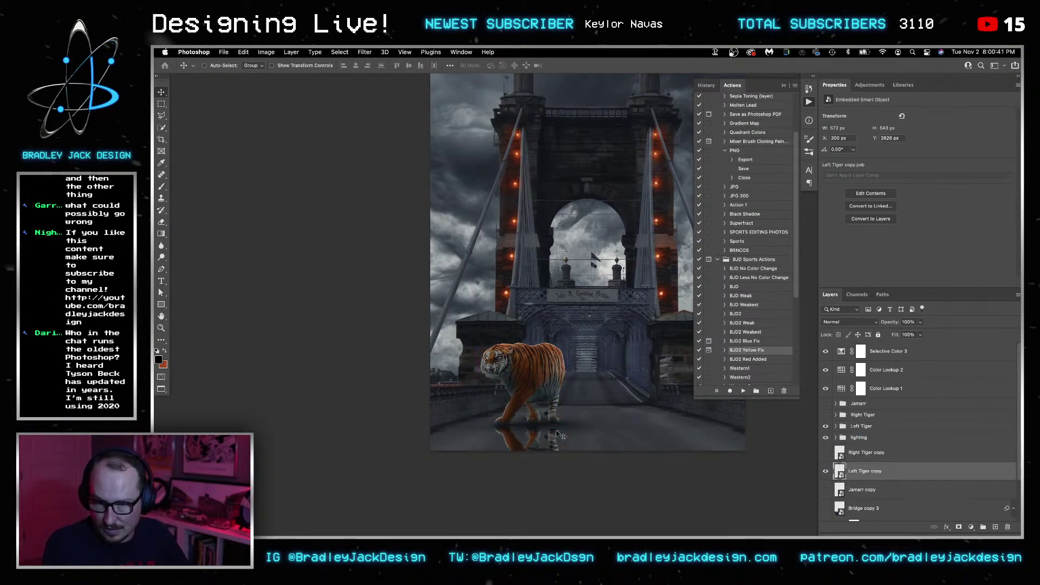
key("shift+Down")
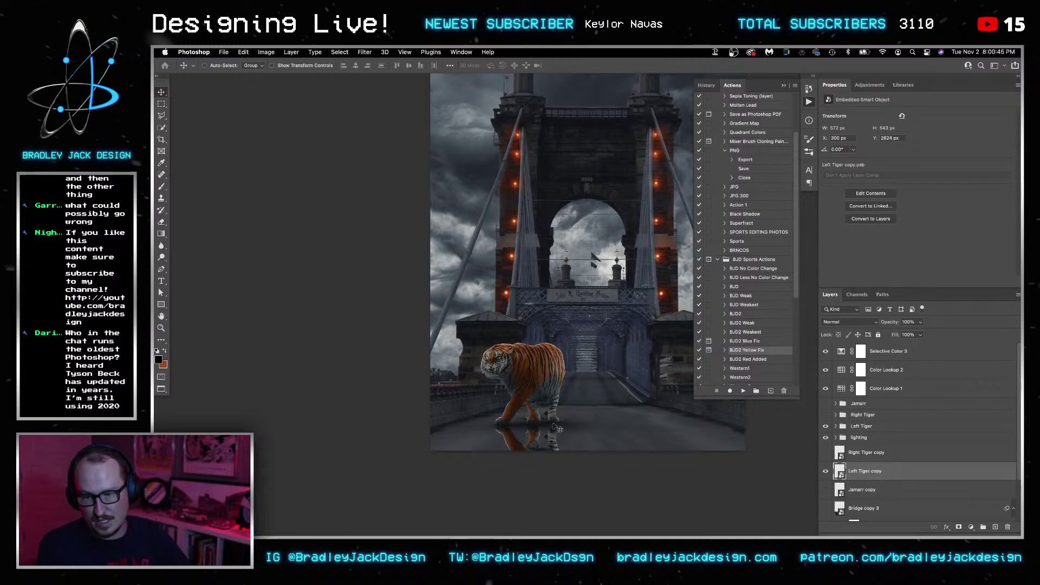
key("Up")
key("Up")
Rotate the Left Tiger copy to about -5.79° and raise it so the reflected paws meet the original's.
key("ctrl+t")
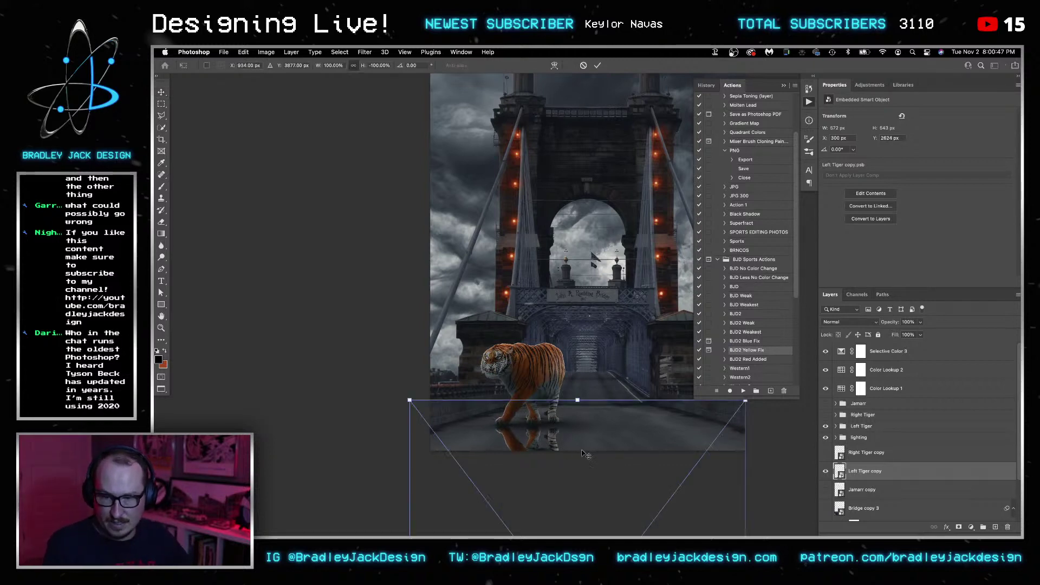
left_click_drag(747, 414, 736, 396)
left_click_drag(407, 437, 411, 448)
key("Return")
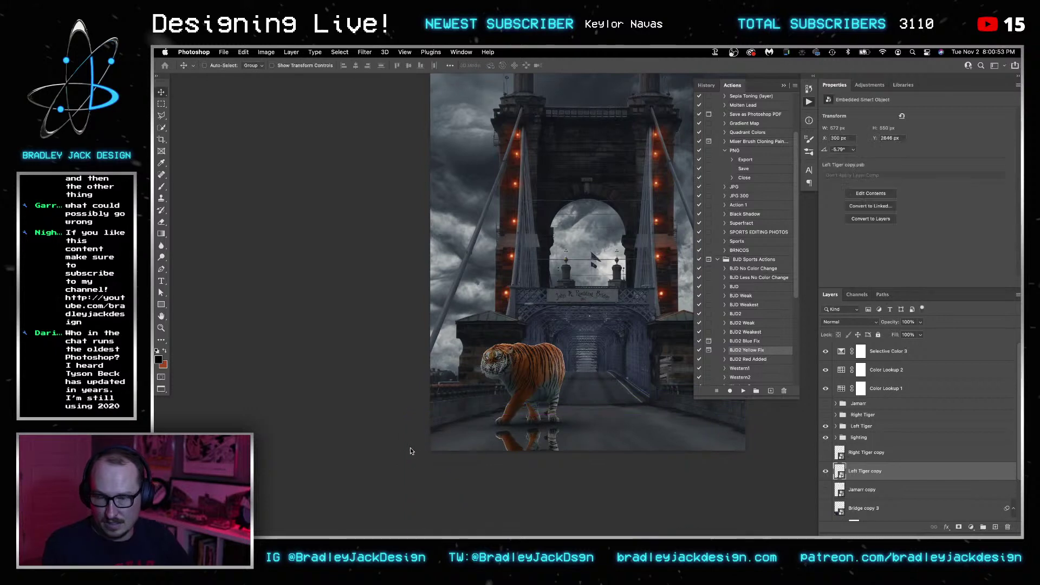
key("shift+Up")
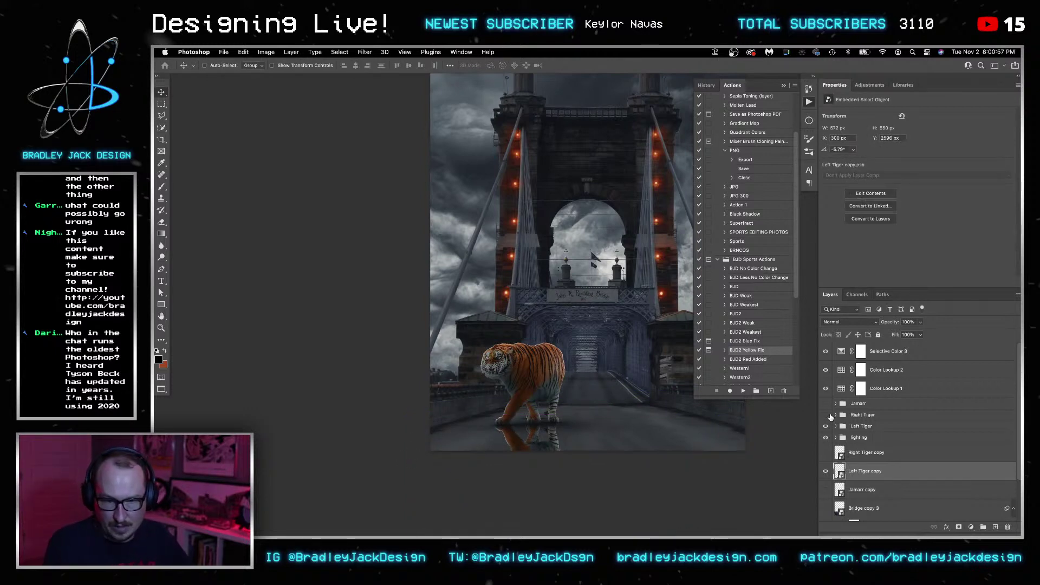
Show all the tiger, player and bridge reflection copies and hide the Left Tiger group.
left_click_drag(827, 455, 830, 502)
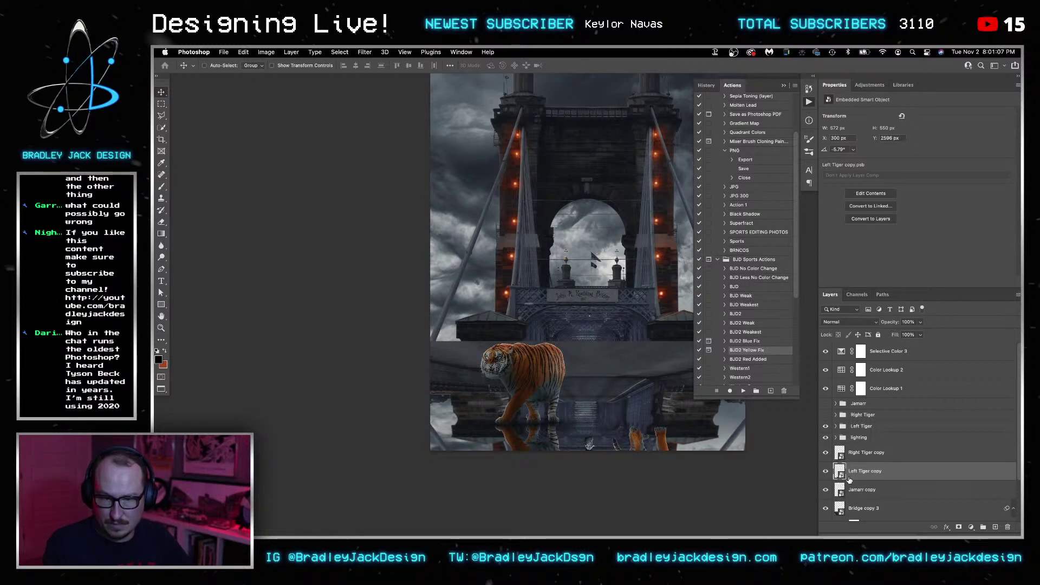
left_click(856, 459)
scroll(855, 458, "down", 2)
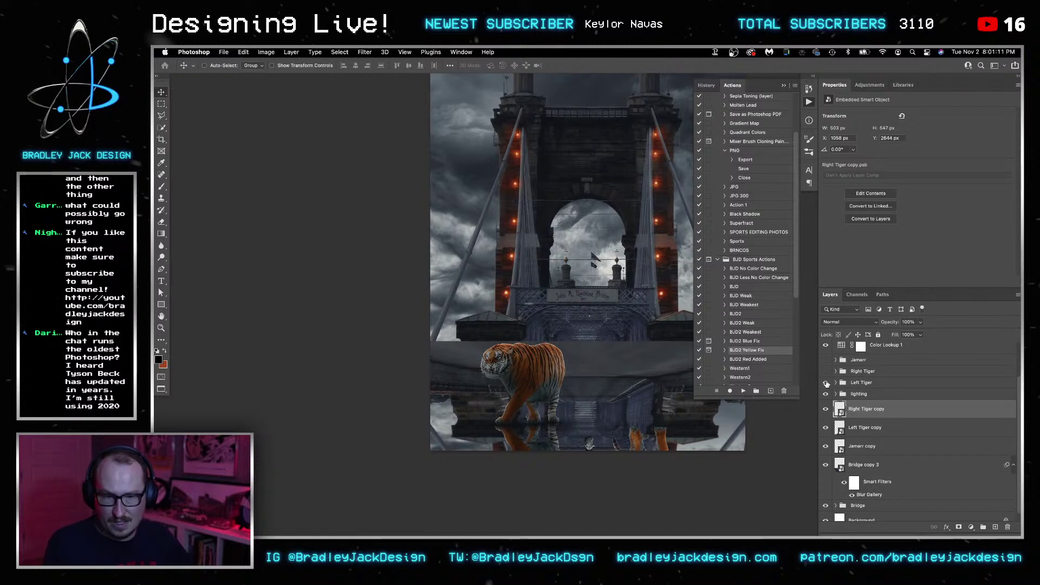
left_click(826, 383)
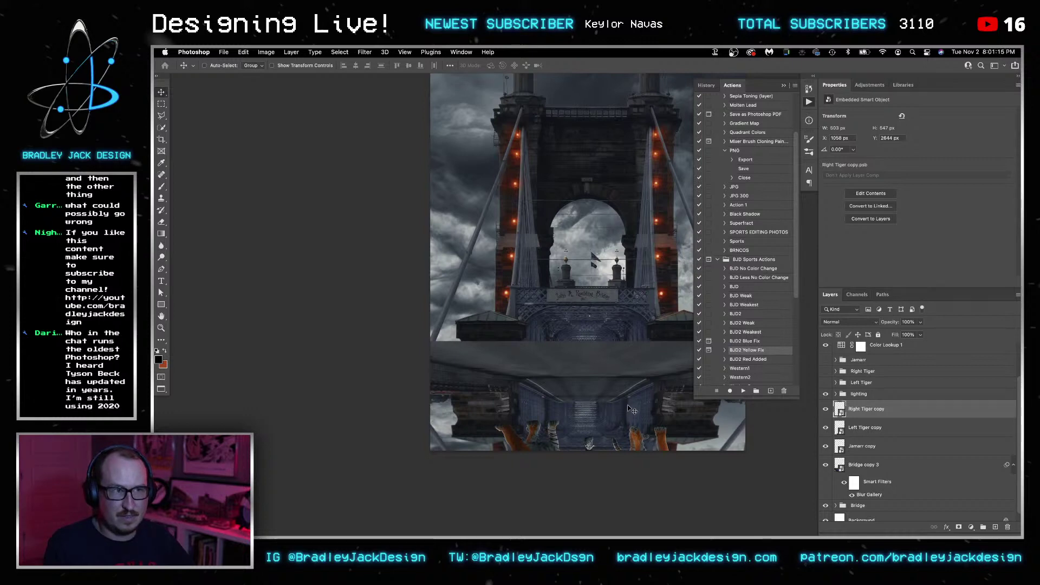
Move the bridge reflection, Bridge copy 3, up to about Y 1822 px.
left_click(875, 471, "shift")
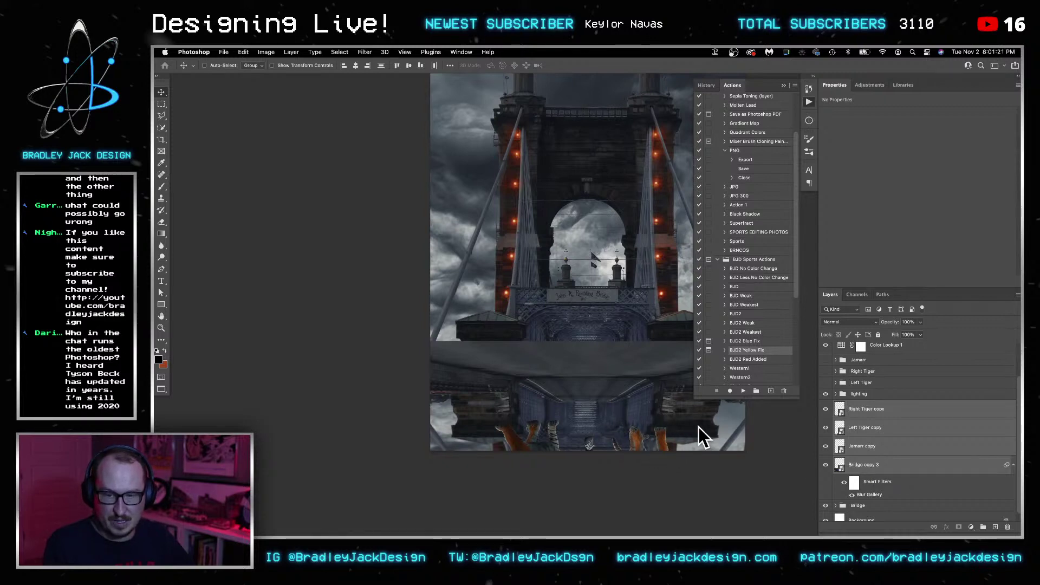
left_click(895, 469)
key("super+t")
left_click_drag(589, 338, 586, 291)
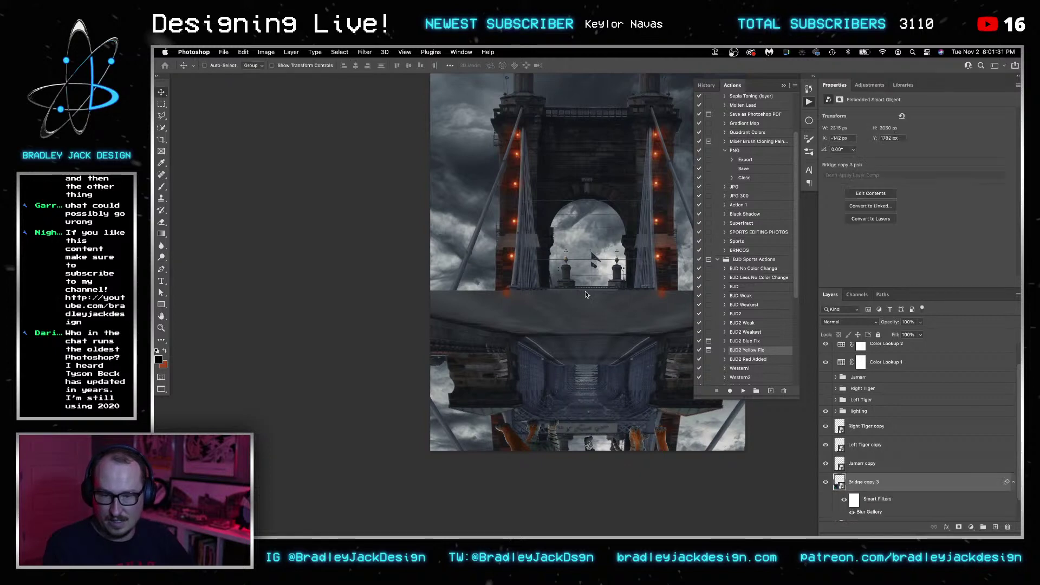
key("shift+Down")
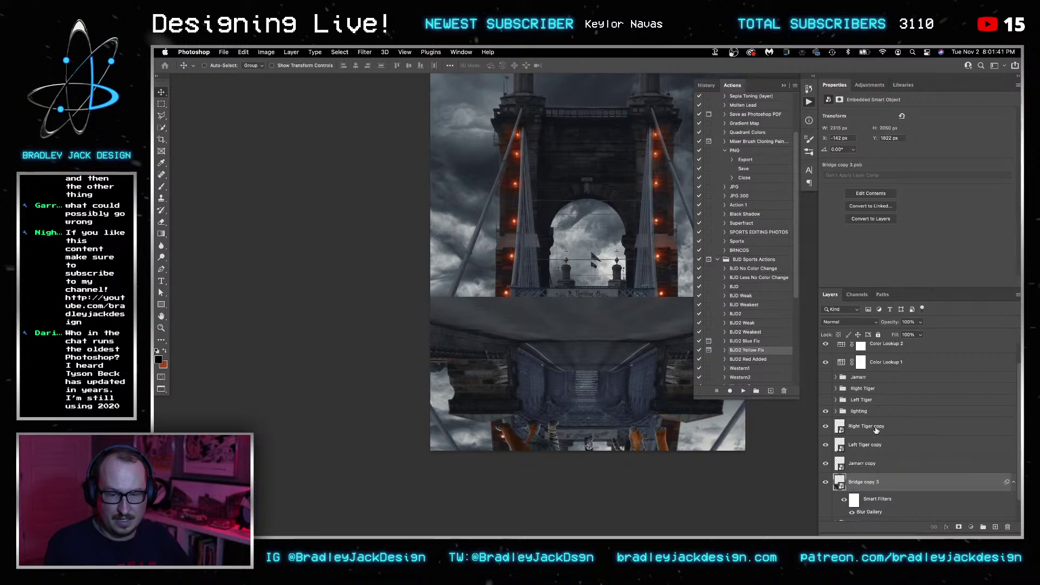
Group the two tiger copies, the player copy and Bridge copy 3 together.
left_click(877, 428, "shift")
key("ctrl+g")
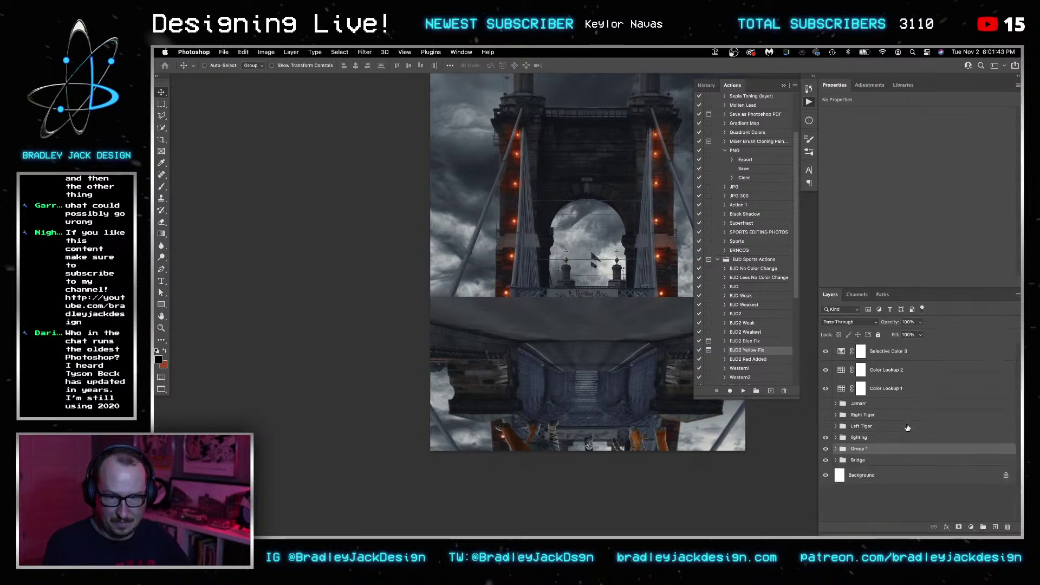
Rename the group of flipped copies as Reflection and show the Left Tiger, Right Tiger and player groups.
double_click(862, 449)
type("Reflection")
key("Return")
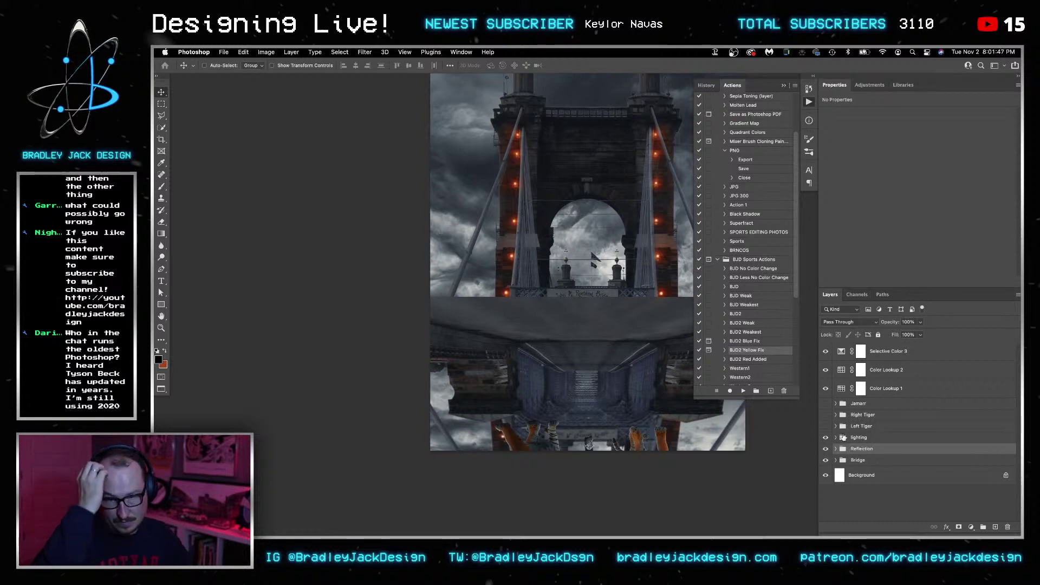
left_click_drag(825, 428, 825, 410)
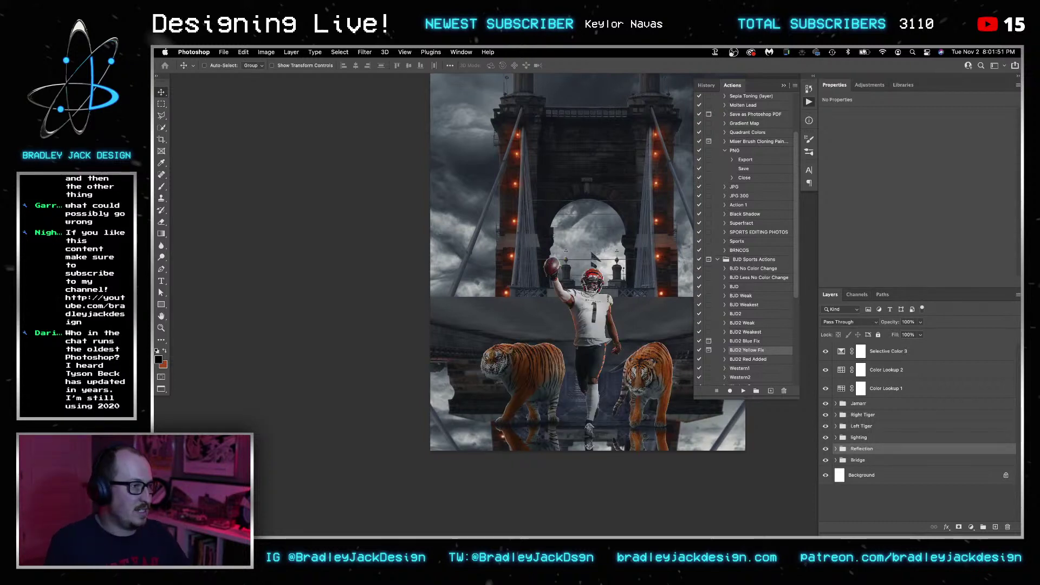
key("Tab")
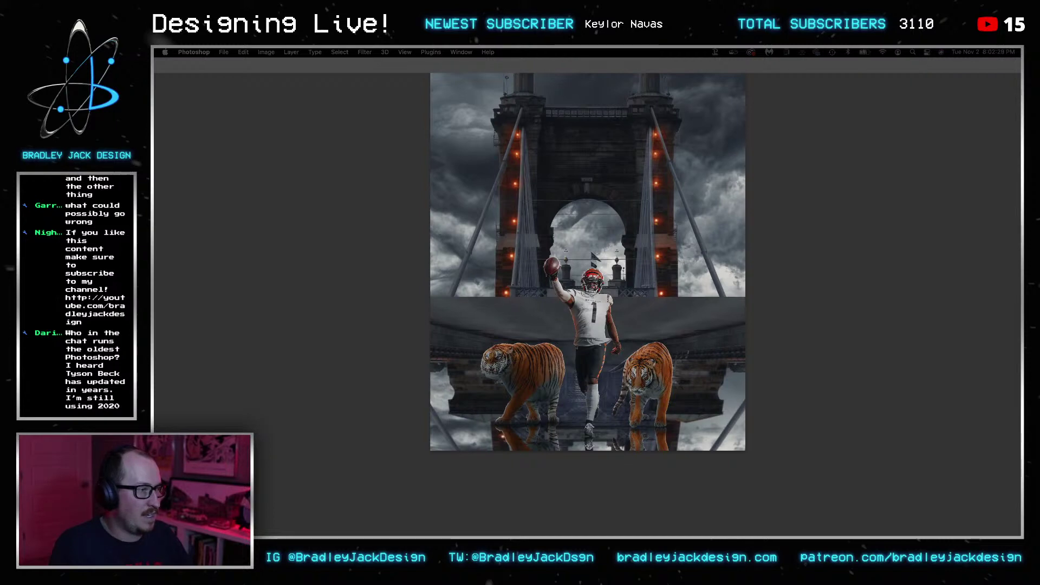
key("Tab")
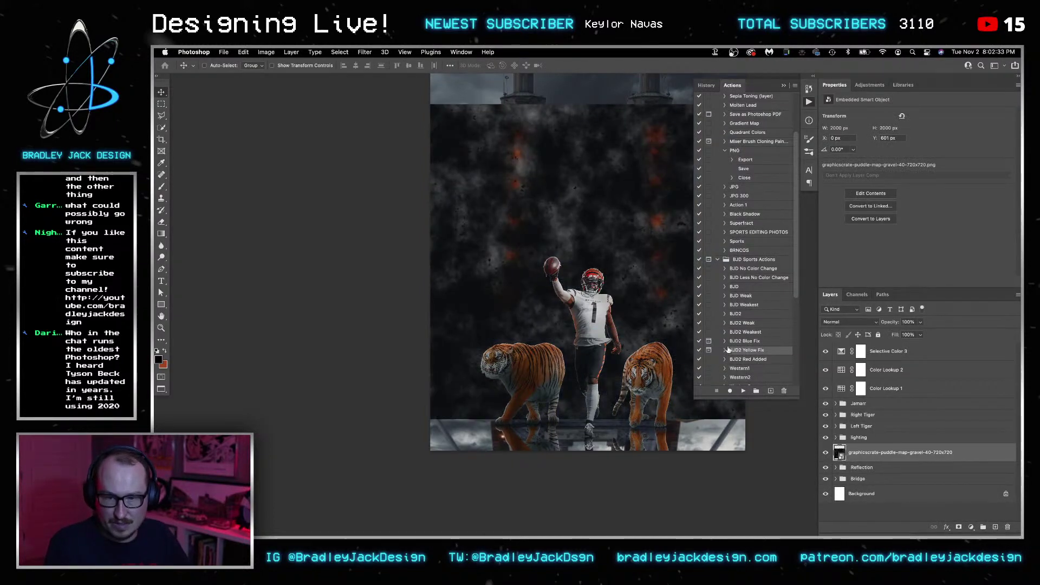
Hide the Reflection group and lower the puddle-map gravel texture onto the ground beneath the player and tigers.
left_click(826, 467)
left_click(784, 86)
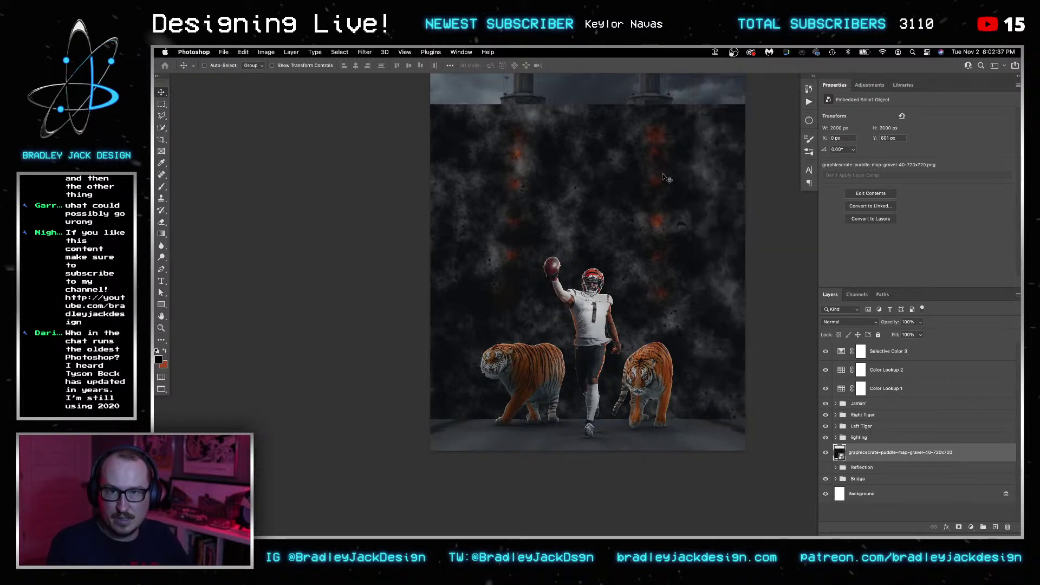
key("ctrl+t")
left_click_drag(590, 107, 590, 410)
key("Return")
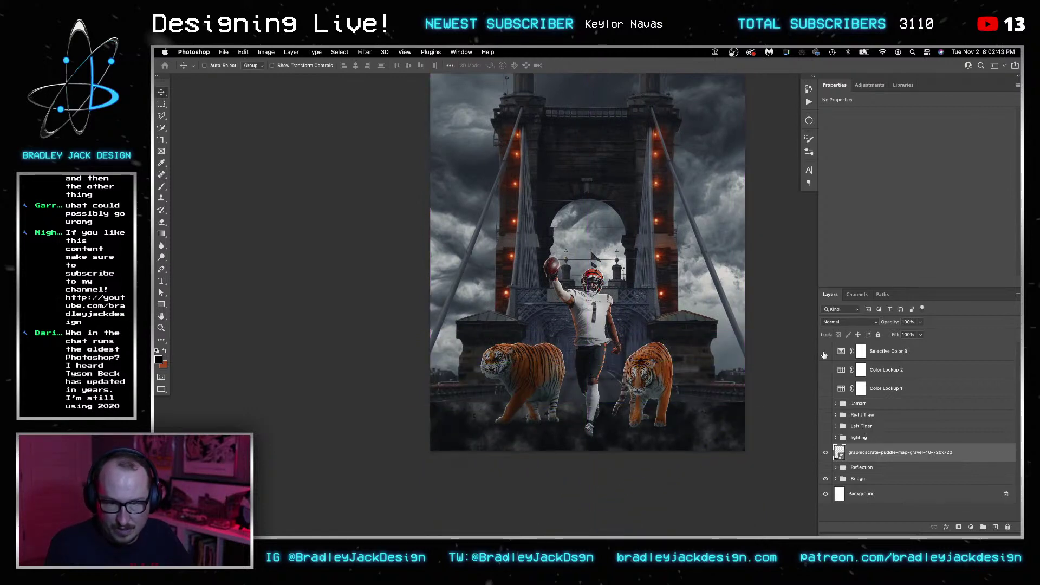
With the figure and lighting groups hidden, scale the puddle-map texture to about 54.17% wide and 14.13% high over the road.
left_click(825, 452, "alt")
left_click_drag(826, 351, 825, 388)
key("ctrl+t")
left_click_drag(487, 402, 592, 429)
scroll(592, 428, "up", 6)
mouse_move(579, 386)
left_mouse_down()
mouse_move(584, 444)
mouse_move(580, 397)
left_mouse_up()
scroll(580, 397, "down", 6)
left_click_drag(670, 432, 602, 262)
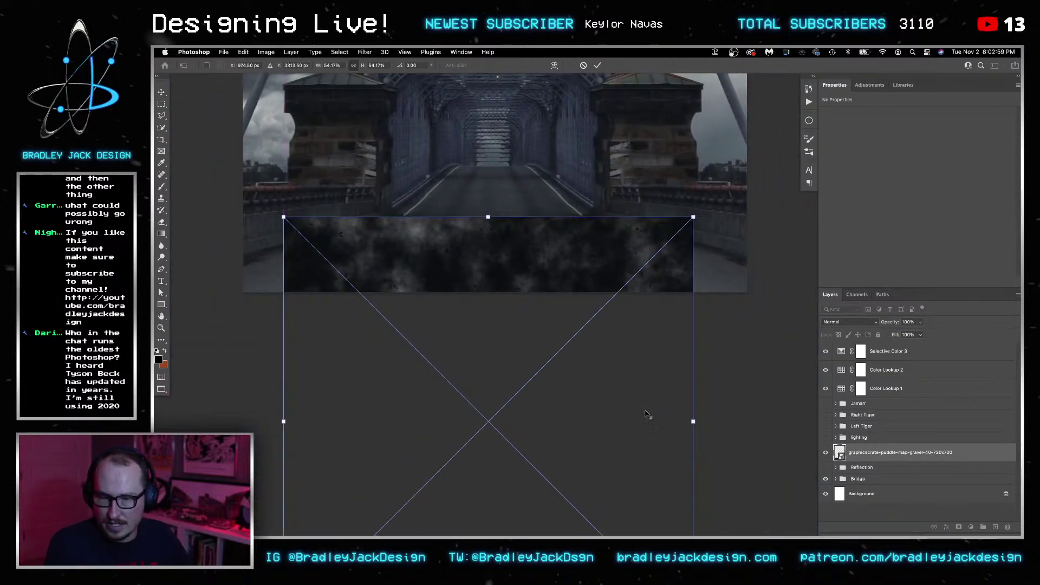
scroll(648, 416, "down", 3)
left_click_drag(526, 500, 525, 312)
scroll(592, 311, "up", 2)
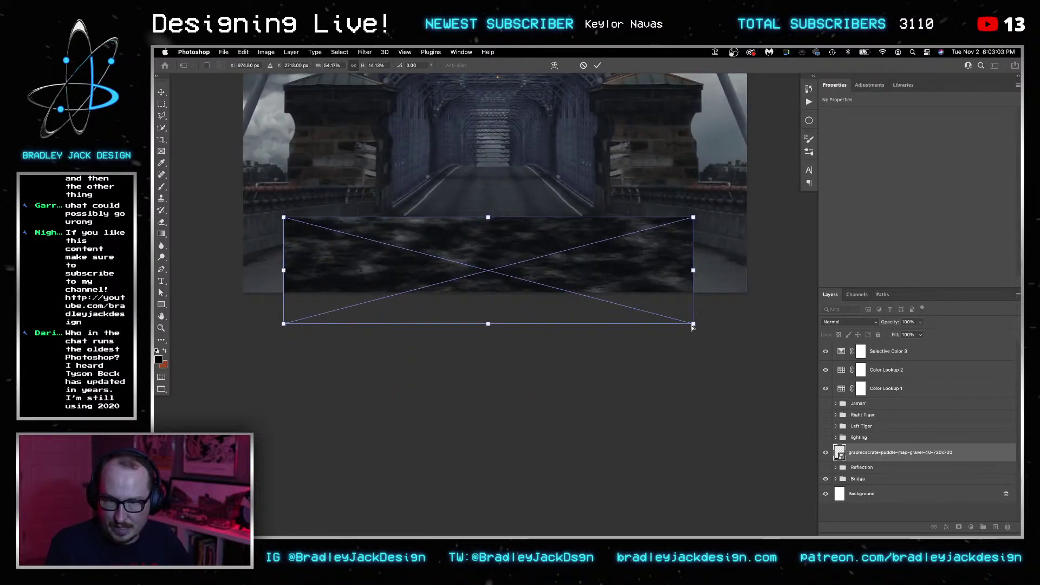
Distort the right side of the puddle-map texture into perspective, pulling its near corner outward and its far corner inward.
left_click_drag(694, 323, 831, 295)
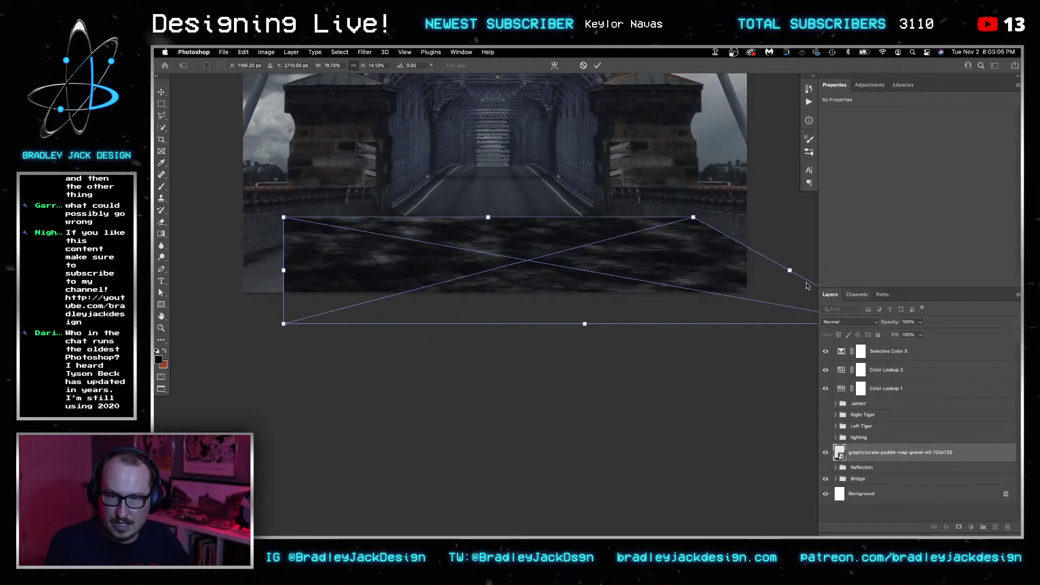
left_click_drag(696, 213, 632, 233)
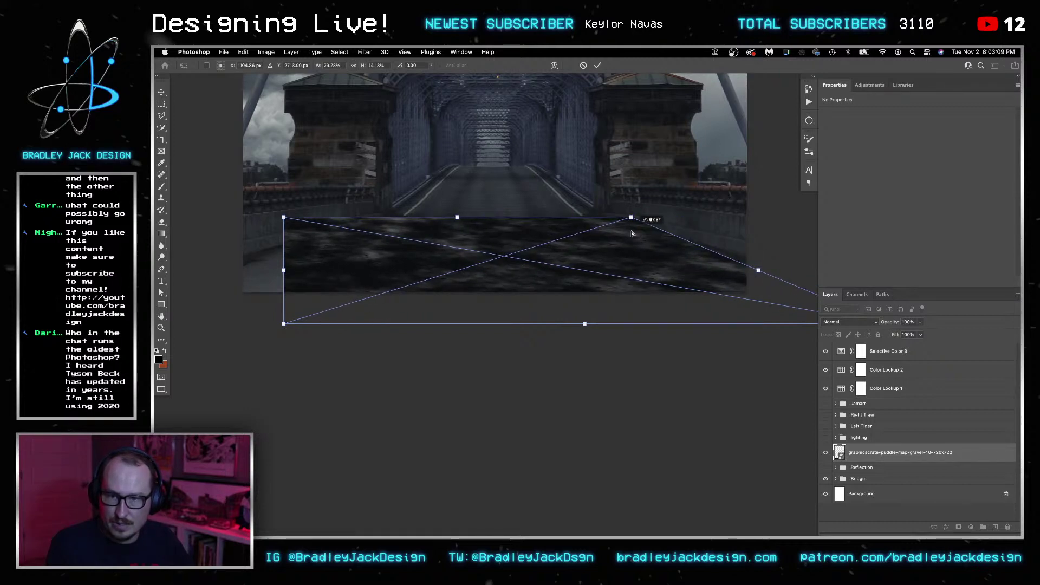
scroll(630, 234, "right", 5)
left_click_drag(709, 312, 776, 301)
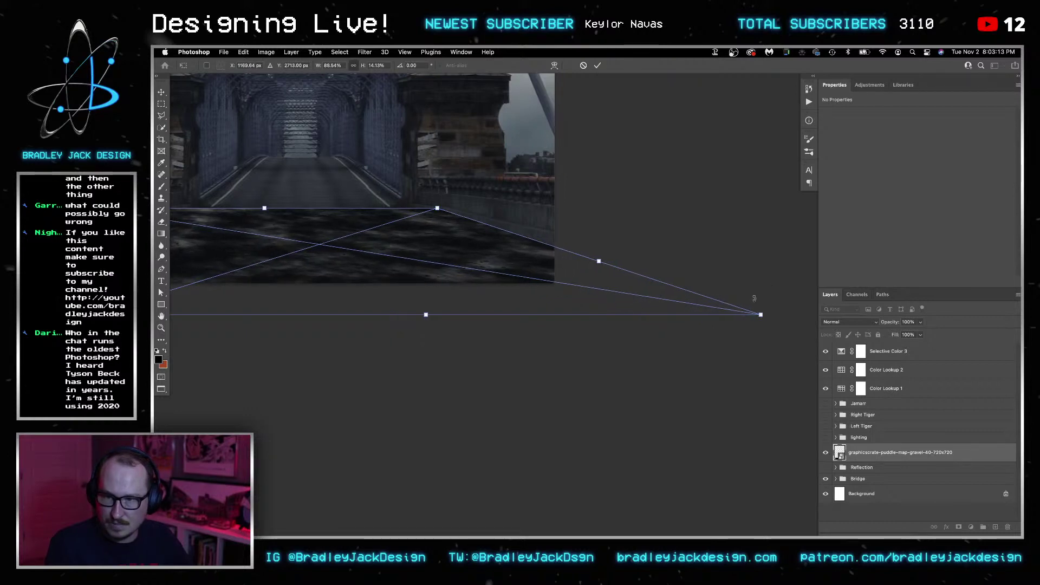
left_click_drag(388, 289, 595, 283)
scroll(595, 283, "left", 4)
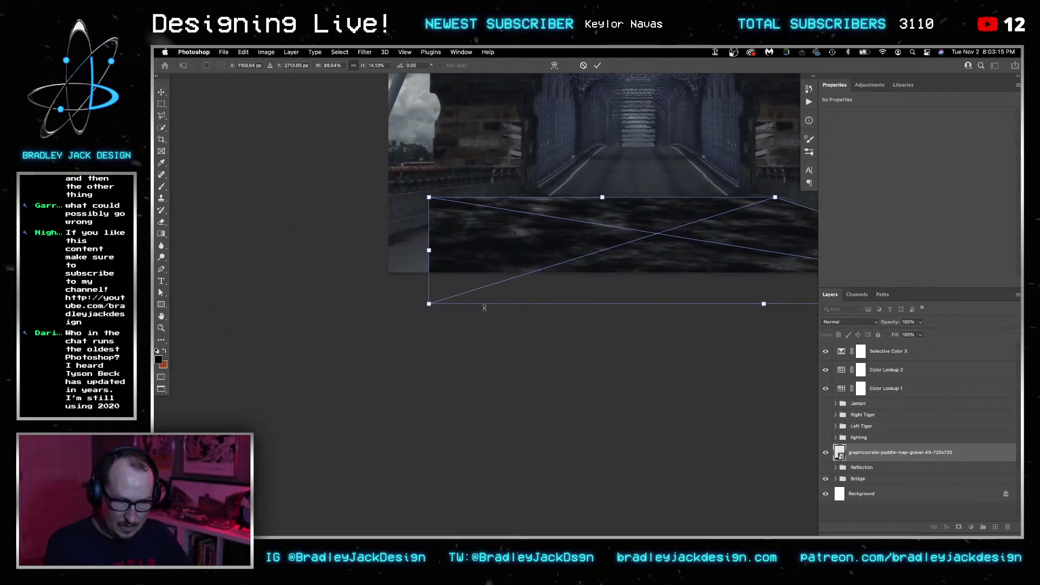
Distort the left side of the puddle-map texture to match the road's perspective and apply the transform.
left_click_drag(429, 304, 244, 299)
left_click_drag(430, 200, 513, 208)
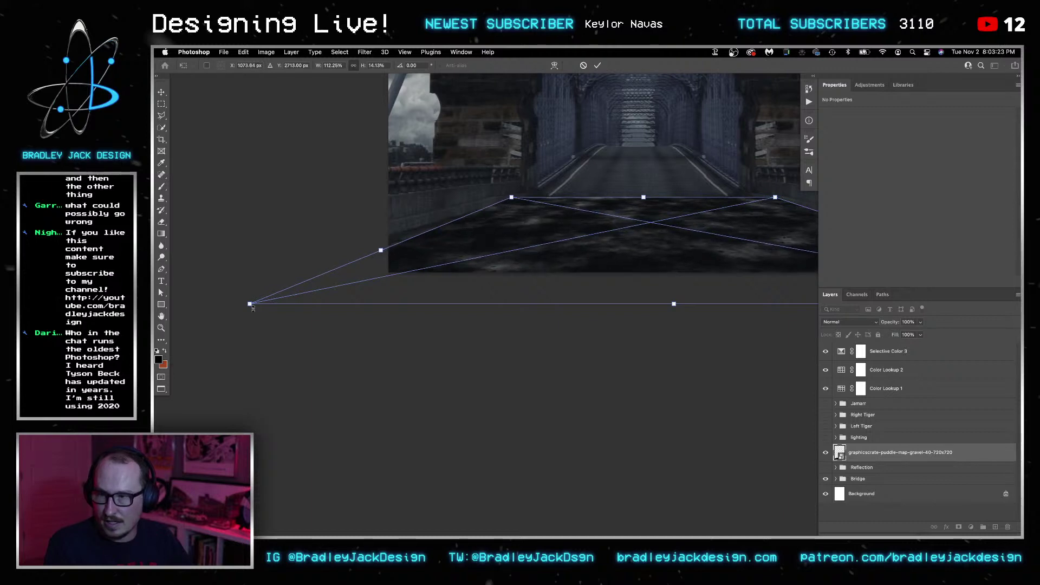
left_click_drag(250, 305, 315, 304)
key("Return")
key("ctrl+0")
scroll(645, 360, "up", 2)
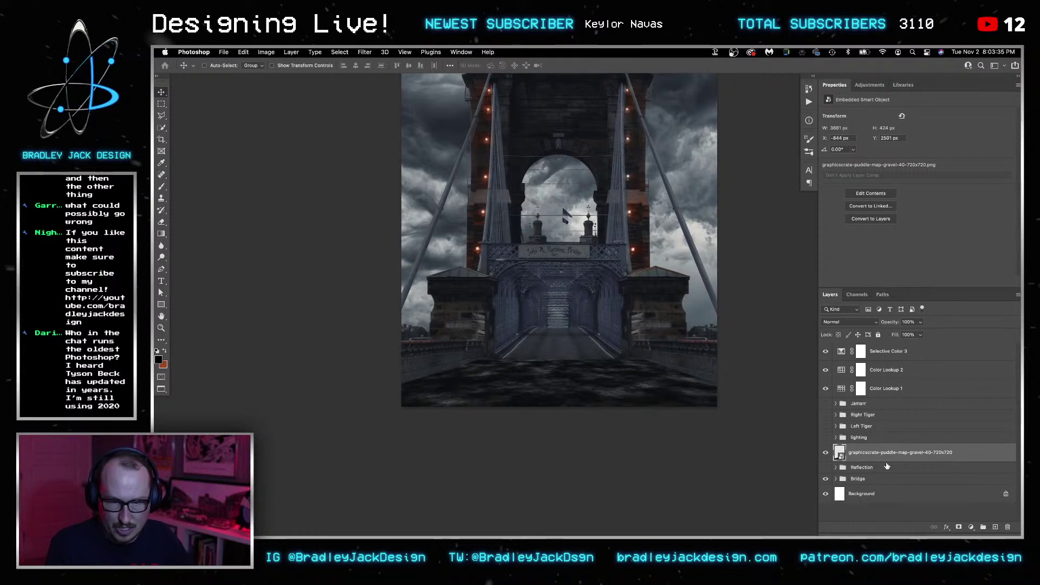
Add a layer mask to the puddle-map texture and invert it to white.
left_click(945, 525, "alt")
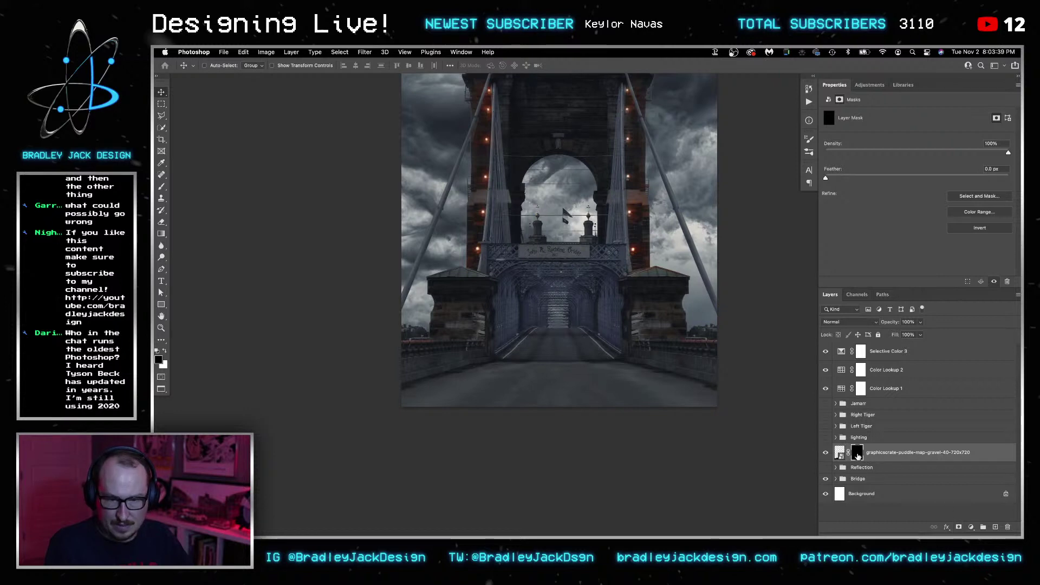
key("z")
left_click(642, 363)
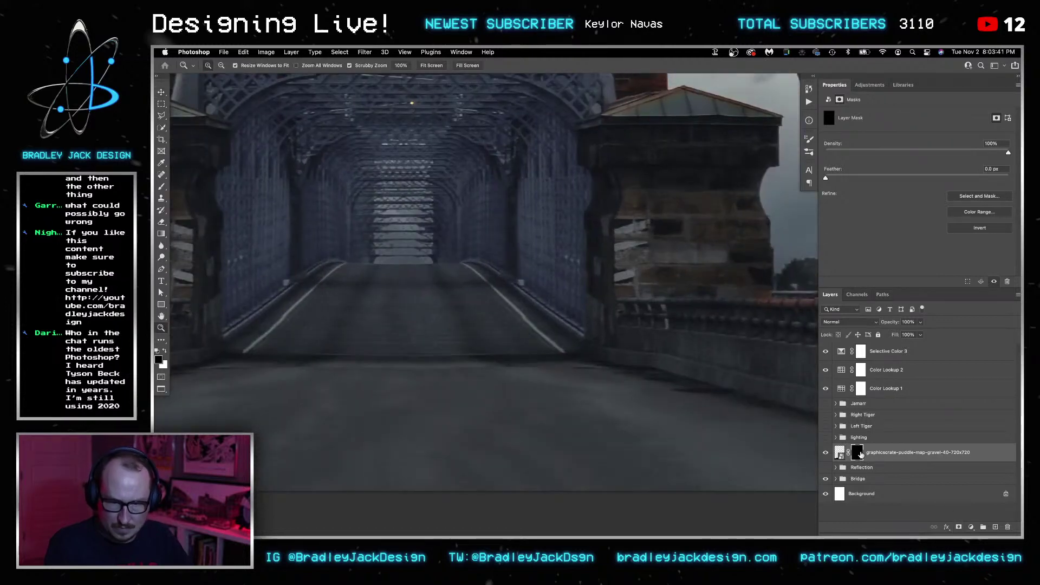
key("super+i")
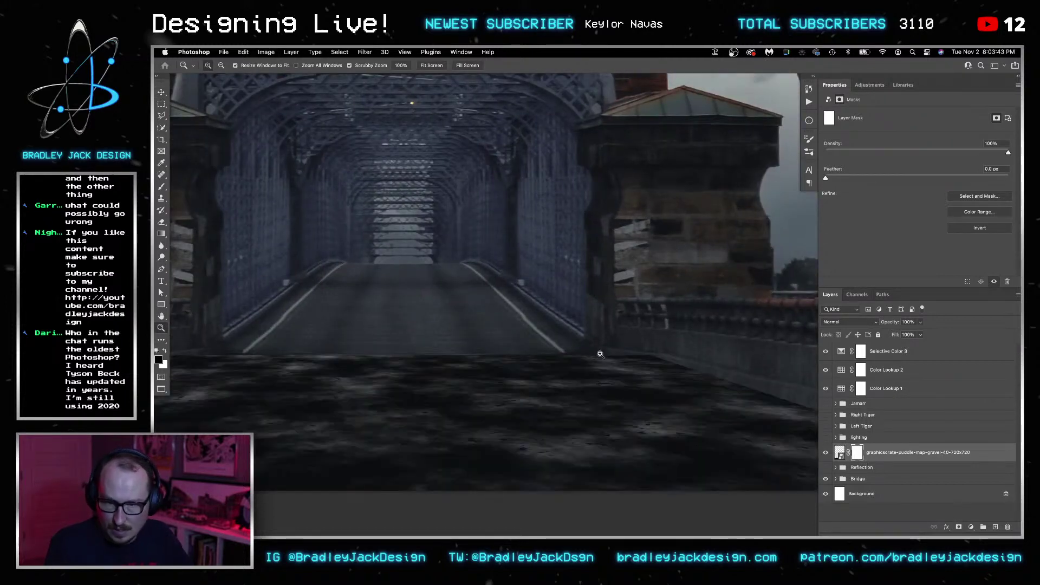
Brush the puddle texture's mask along the base of the right bridge wall so the texture covers only the road.
key("b")
key("bracketright")
key("bracketright")
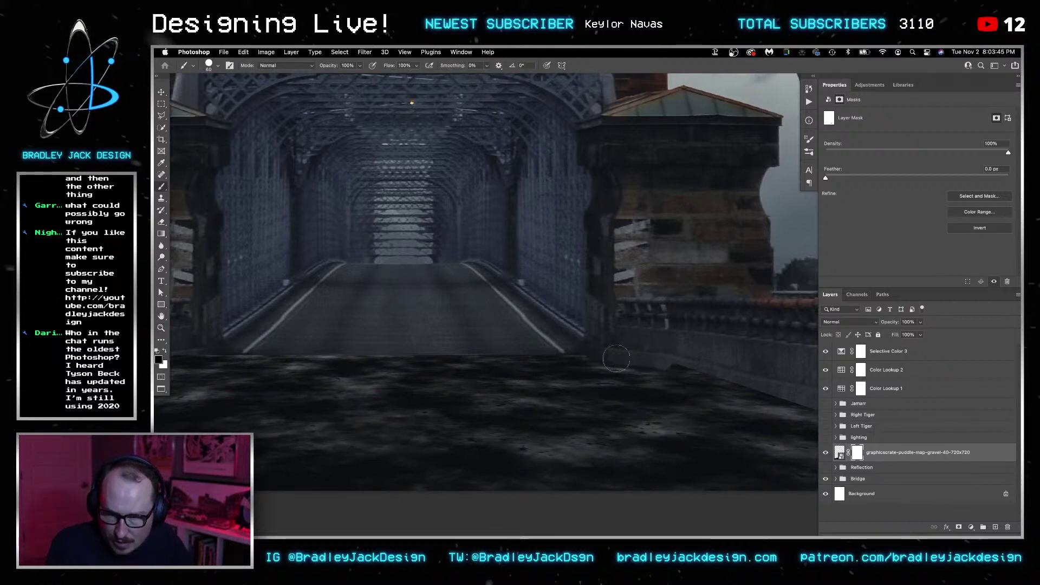
scroll(599, 385, "down", 3)
scroll(599, 385, "right", 3)
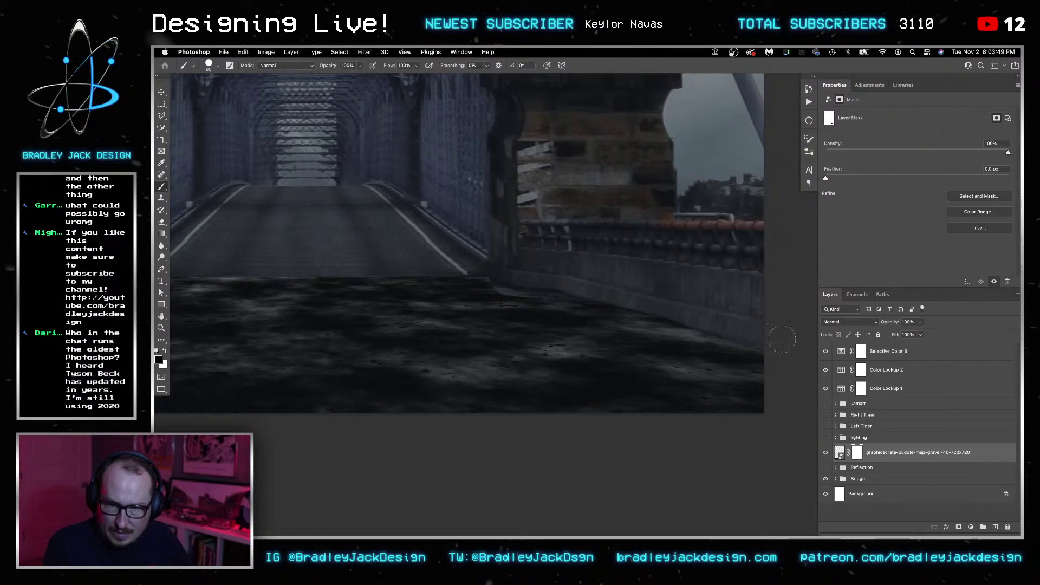
key("x")
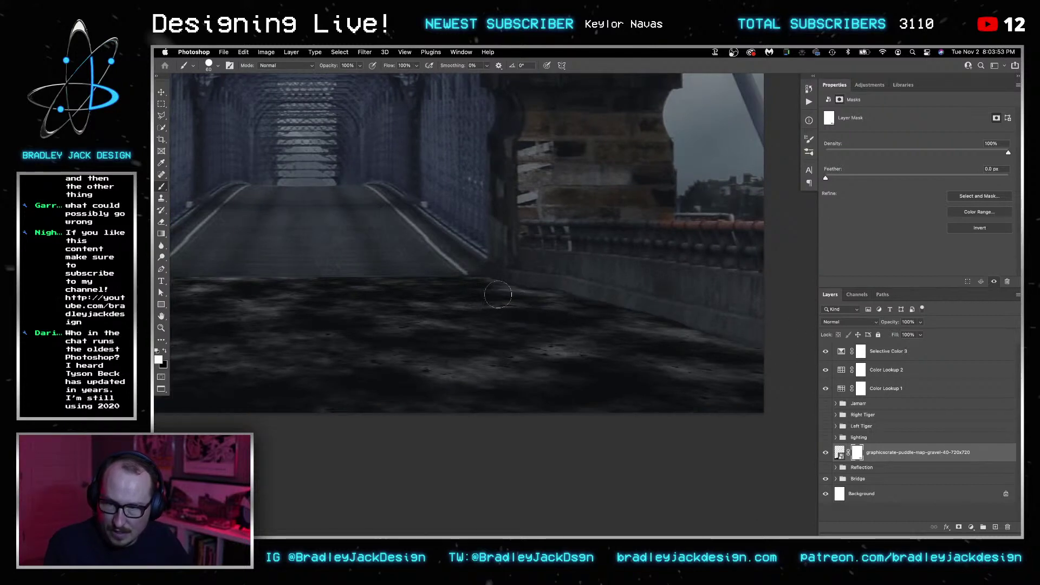
key("ctrl+shift+h")
Brush the puddle texture's mask along the base of the left bridge wall to confine the texture to the road.
key("x")
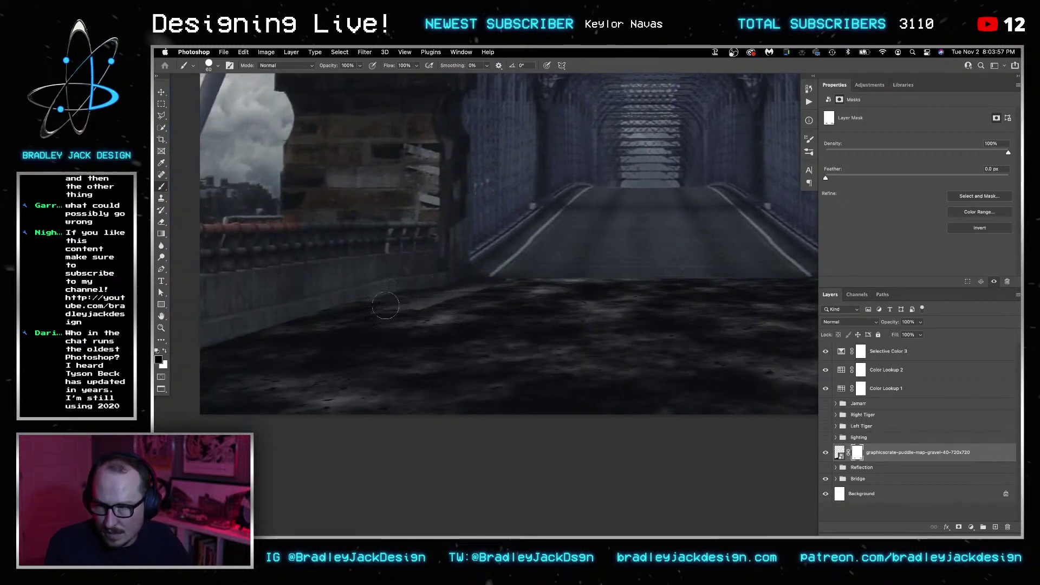
key("x")
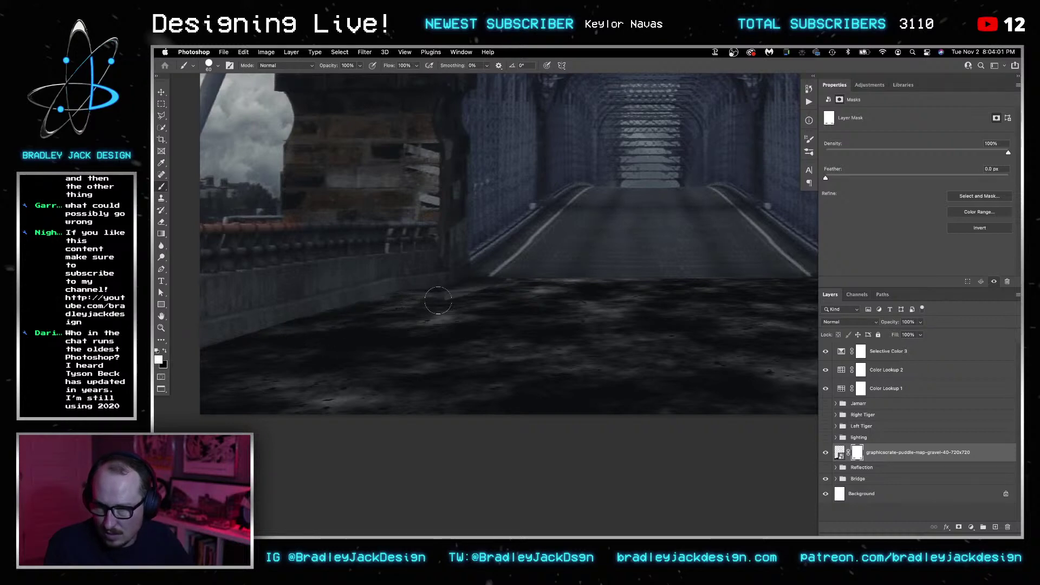
key("v")
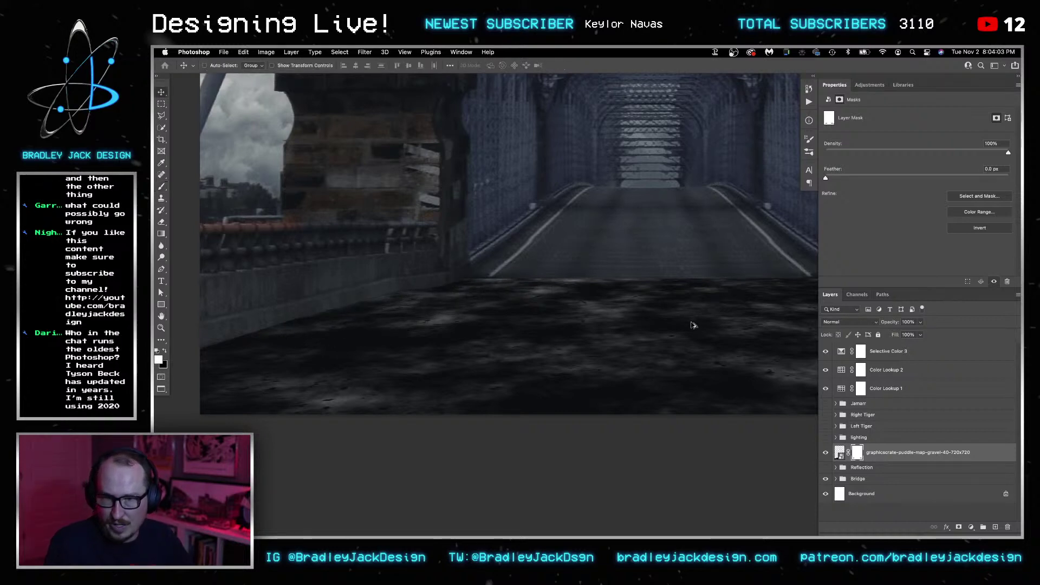
key("super+minus")
key("super+minus")
key("super+minus")
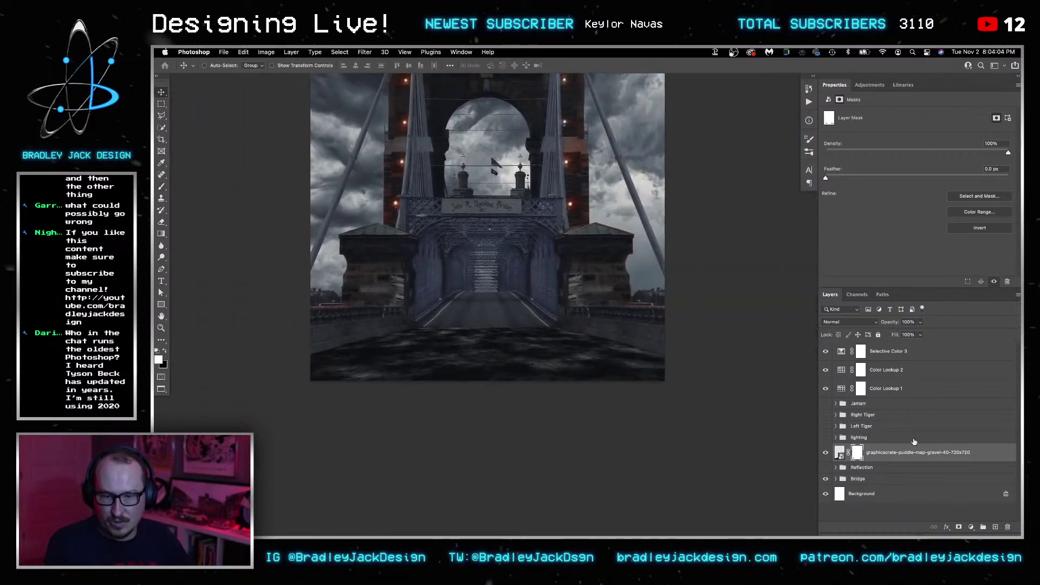
Convert the masked puddle-map texture layer to a smart object.
left_click(873, 457)
left_click(870, 85)
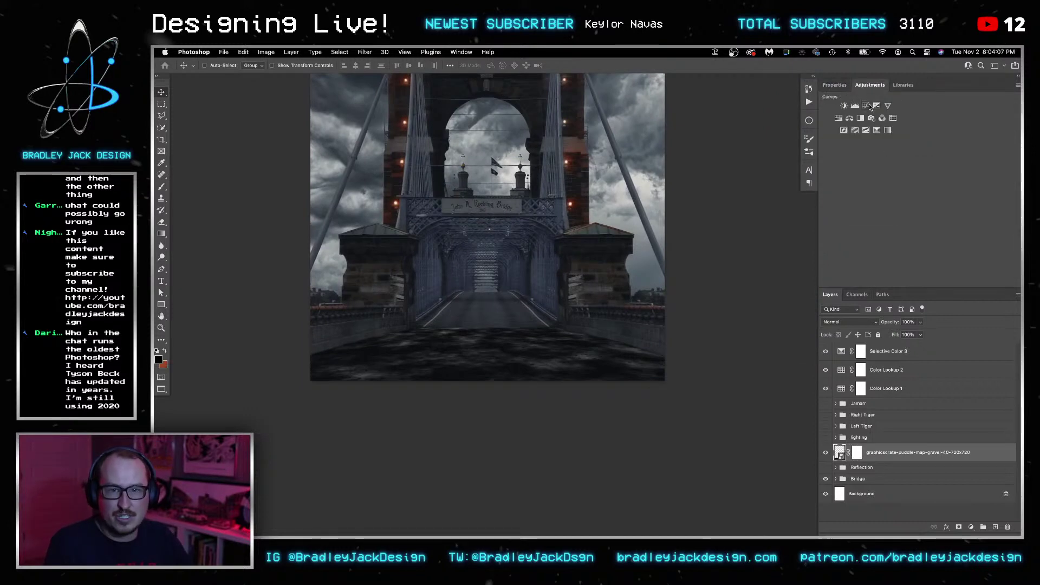
right_click(875, 456)
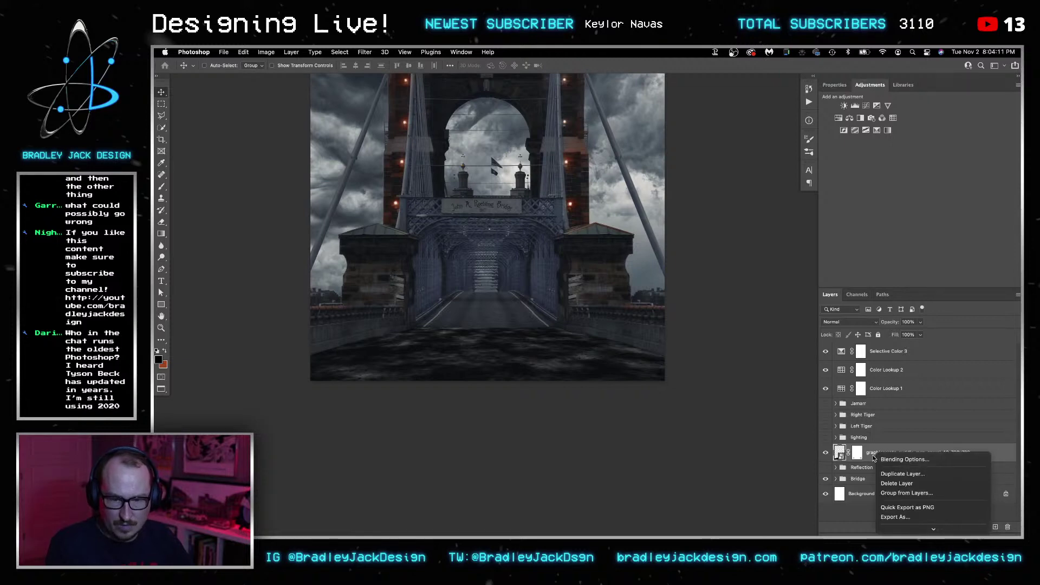
scroll(910, 471, "down", 5)
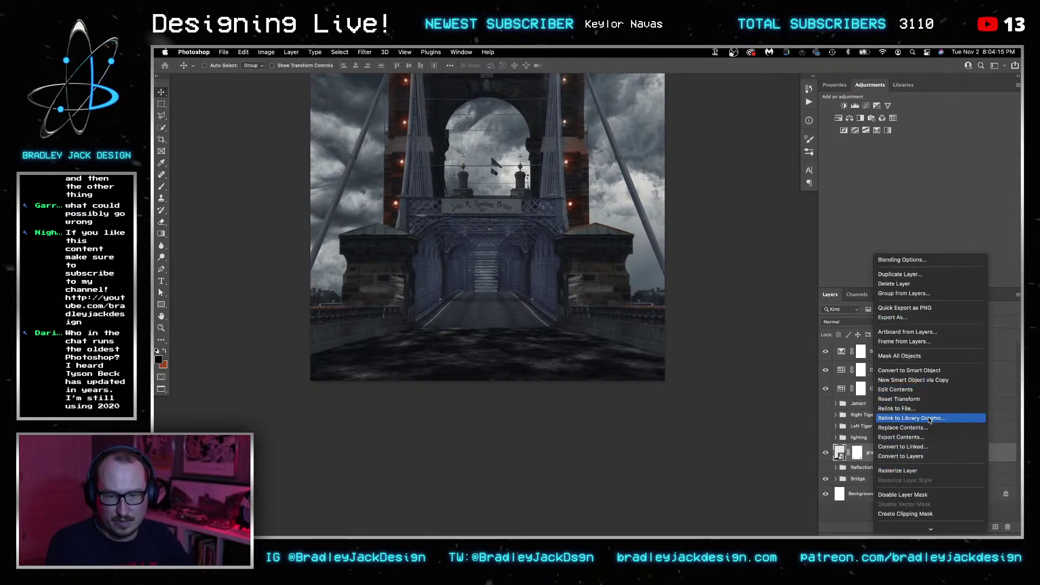
left_click(917, 371)
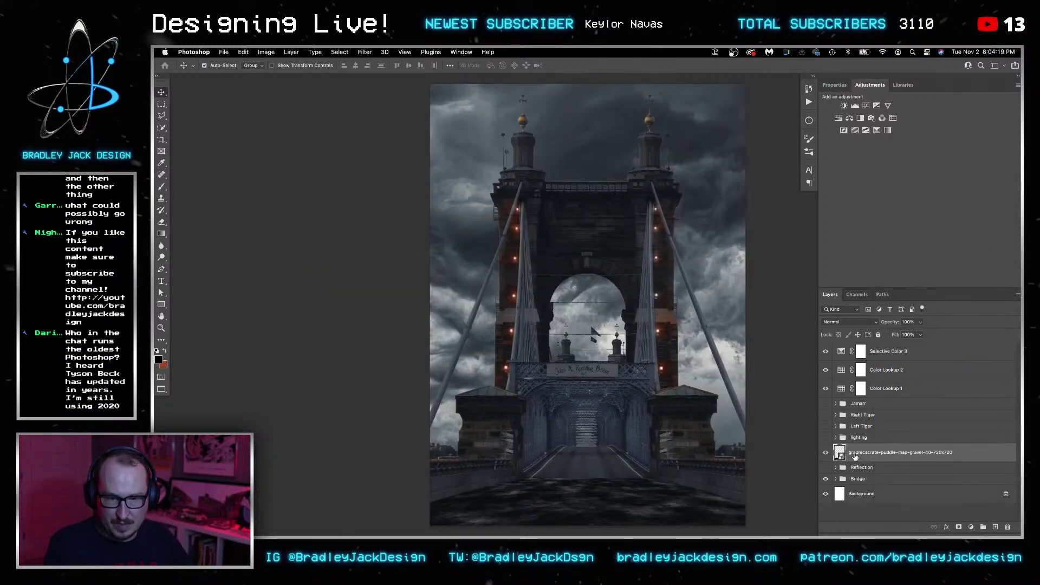
Copy the whole puddle-map texture layer and paste it into a new alpha channel.
key("super+a")
left_click(857, 294)
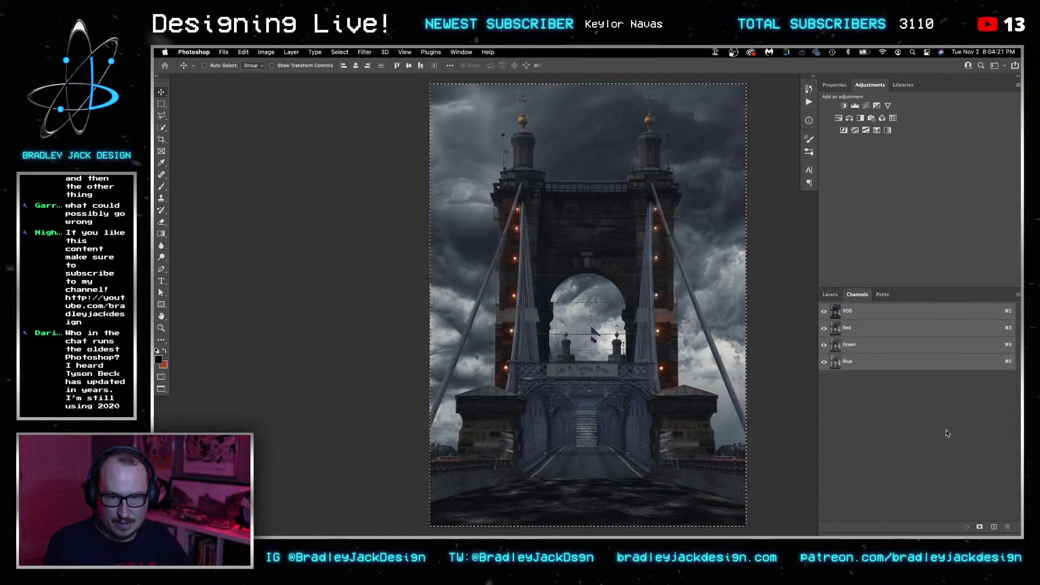
left_click(993, 527)
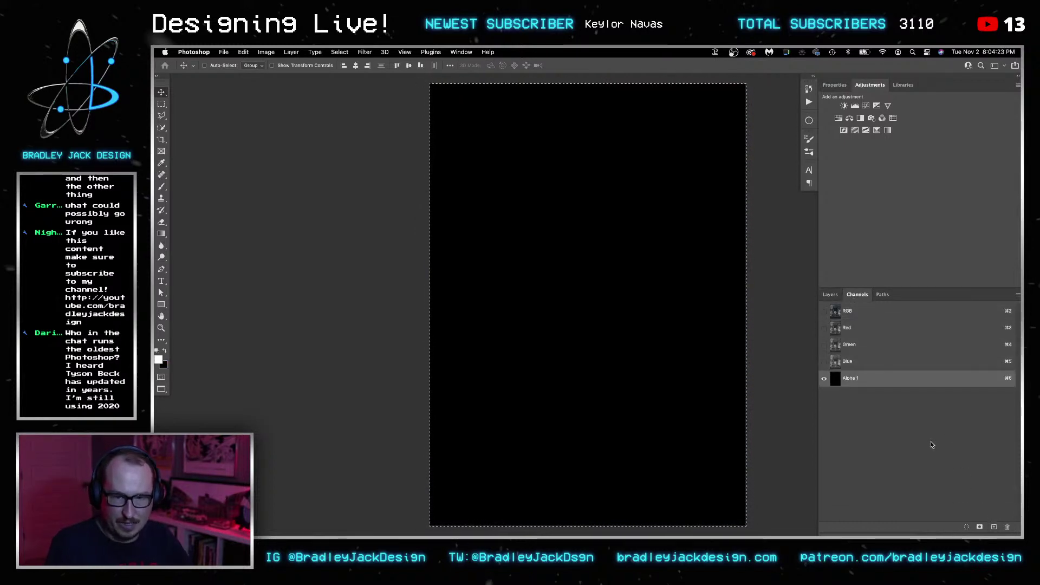
key("super+v")
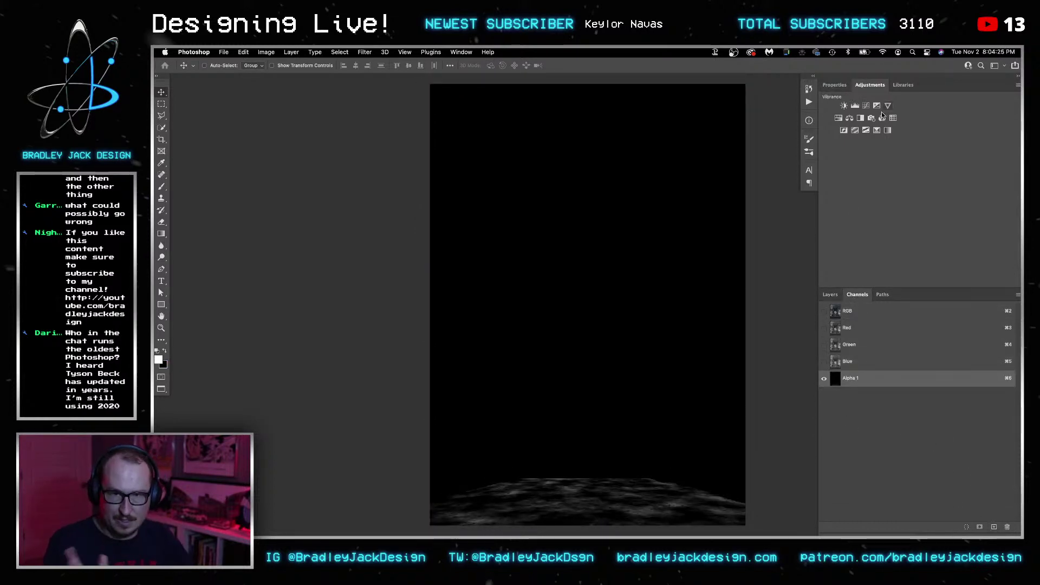
Brighten the puddle texture in the Alpha 1 channel with Levels, setting the white input level to 76.
left_click(266, 52)
mouse_move(304, 77)
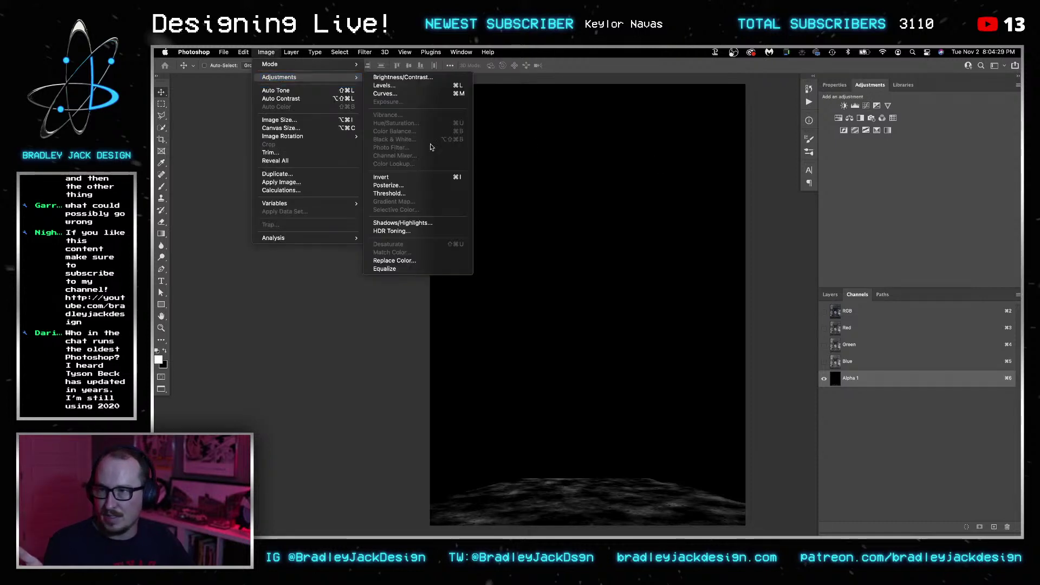
left_click(415, 85)
left_click_drag(695, 251, 614, 242)
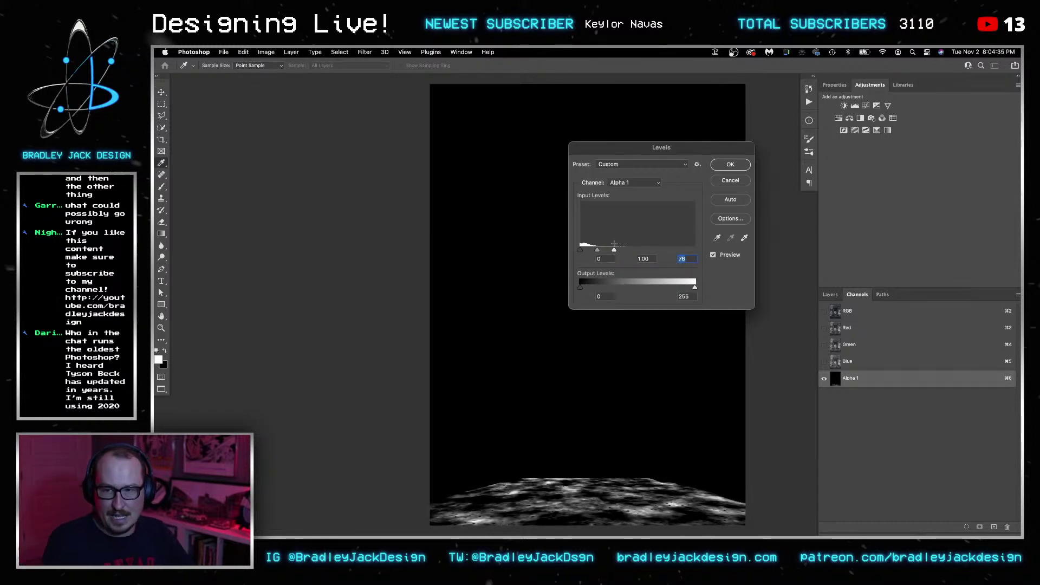
key("Return")
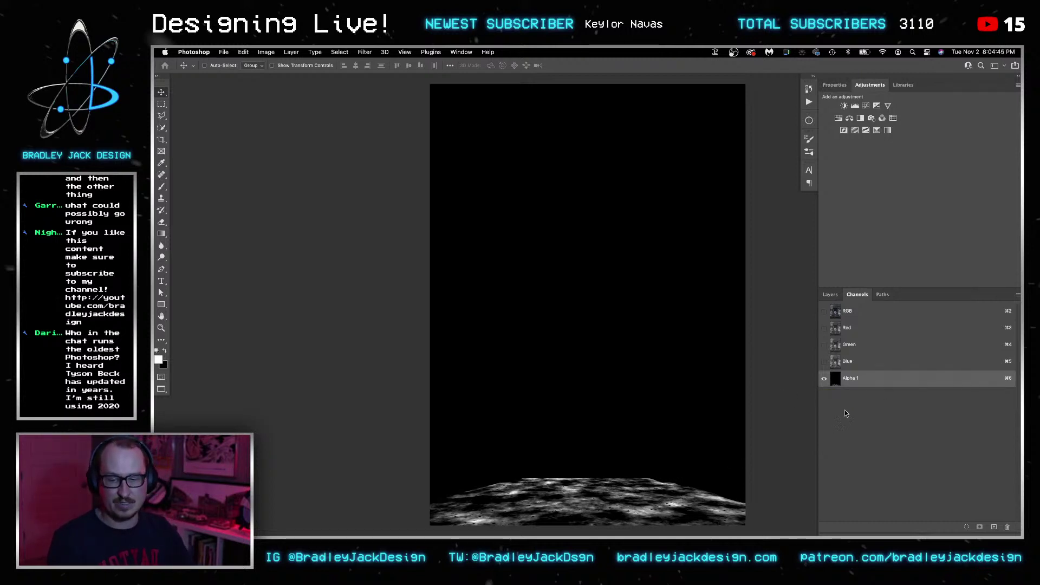
Load the Alpha 1 channel as a selection and apply it as a layer mask on the Reflection group.
left_click(837, 381, "super")
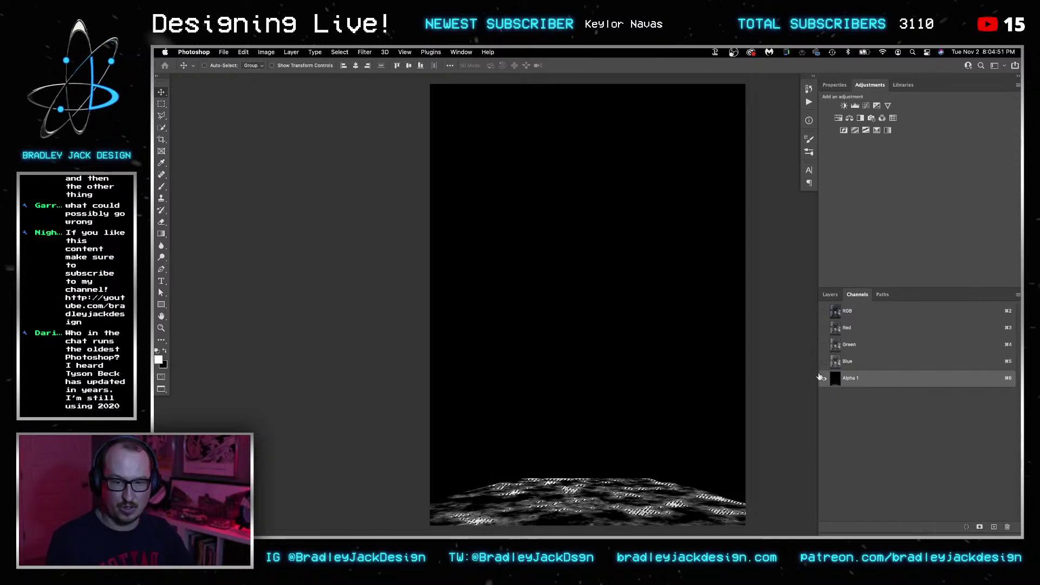
left_click(837, 313)
left_click(830, 294)
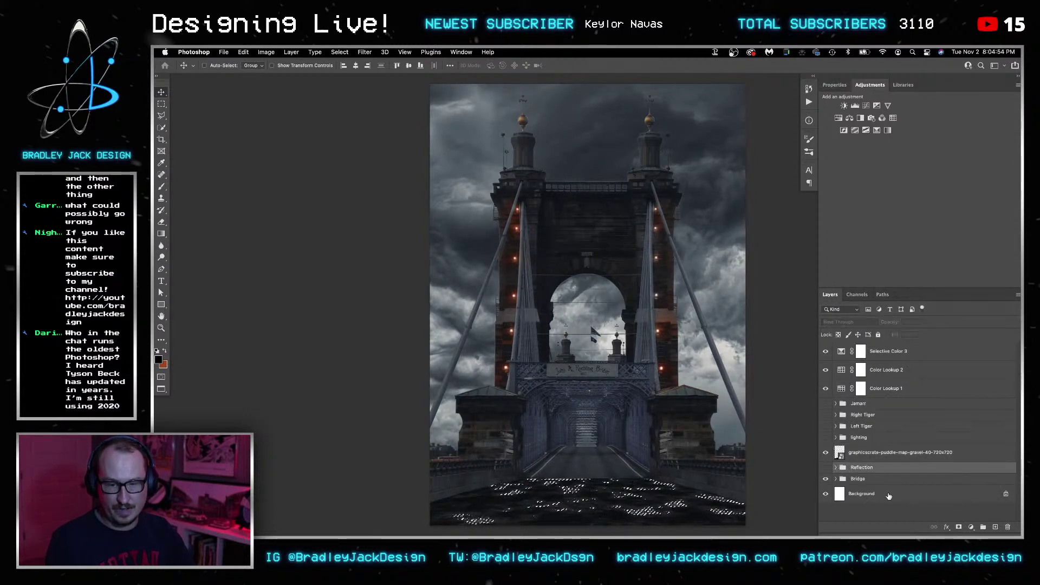
left_click(958, 526)
Hide the puddle-map texture layer and show the Reflection, lighting, tiger and player groups.
left_click(842, 456)
left_click(826, 453)
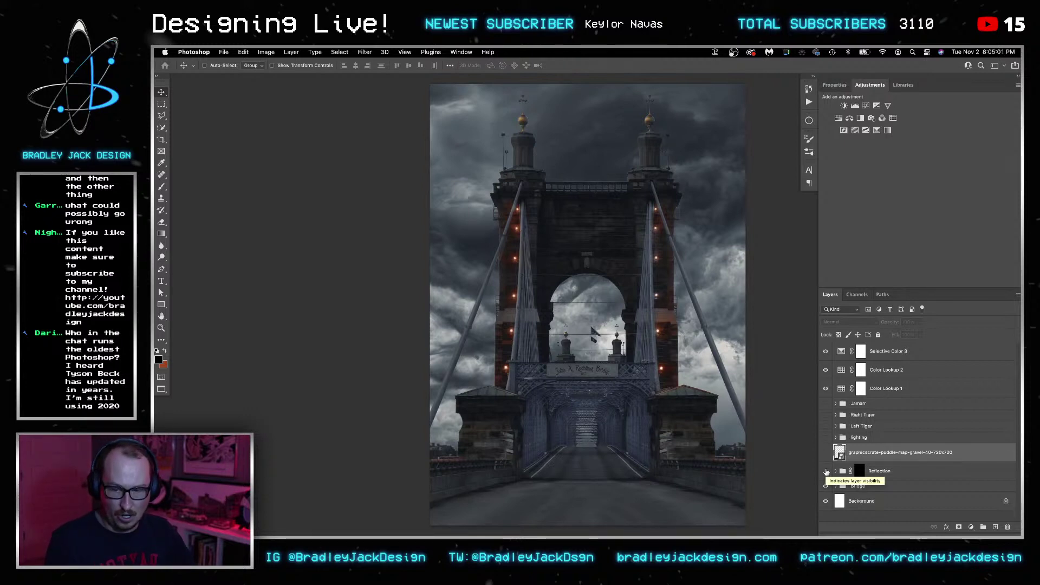
left_click(825, 471)
left_click_drag(826, 437, 825, 403)
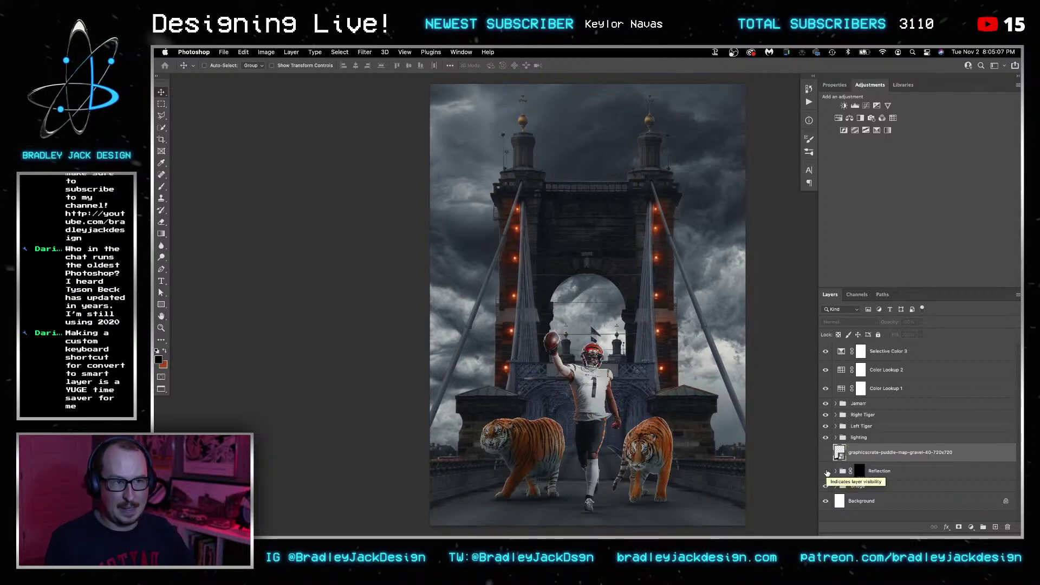
Turn on the Reflection group and check how the road reads beneath the player and tigers.
left_click(827, 472)
key("z")
left_click_drag(650, 507, 601, 399)
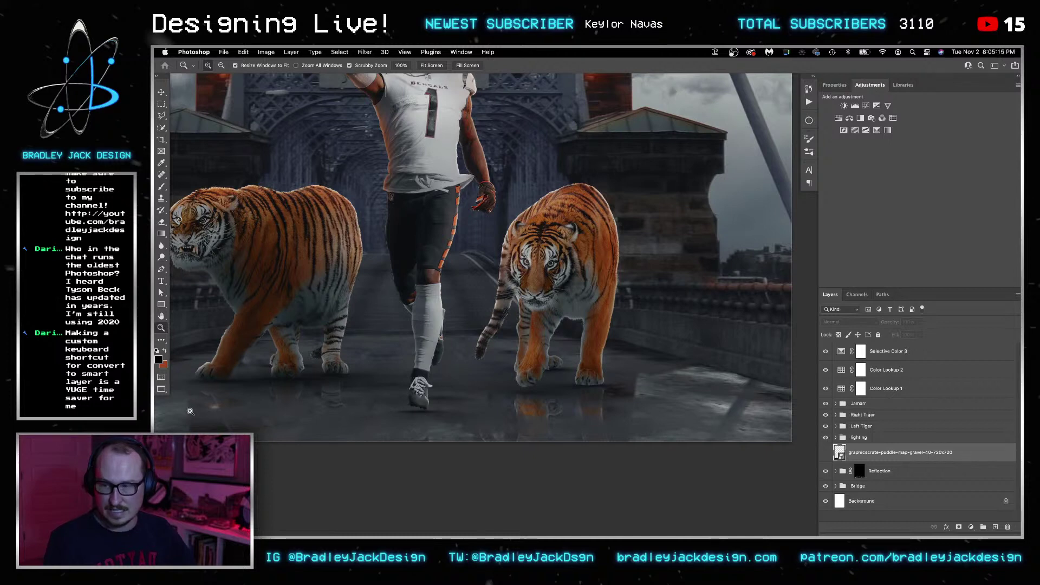
key("super+0")
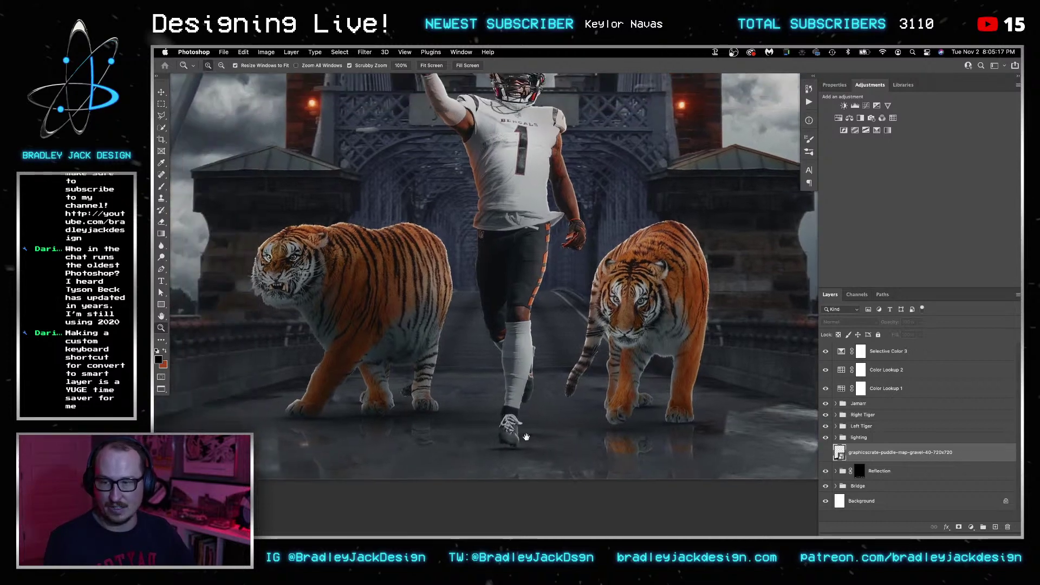
key("super+plus")
key("super+0")
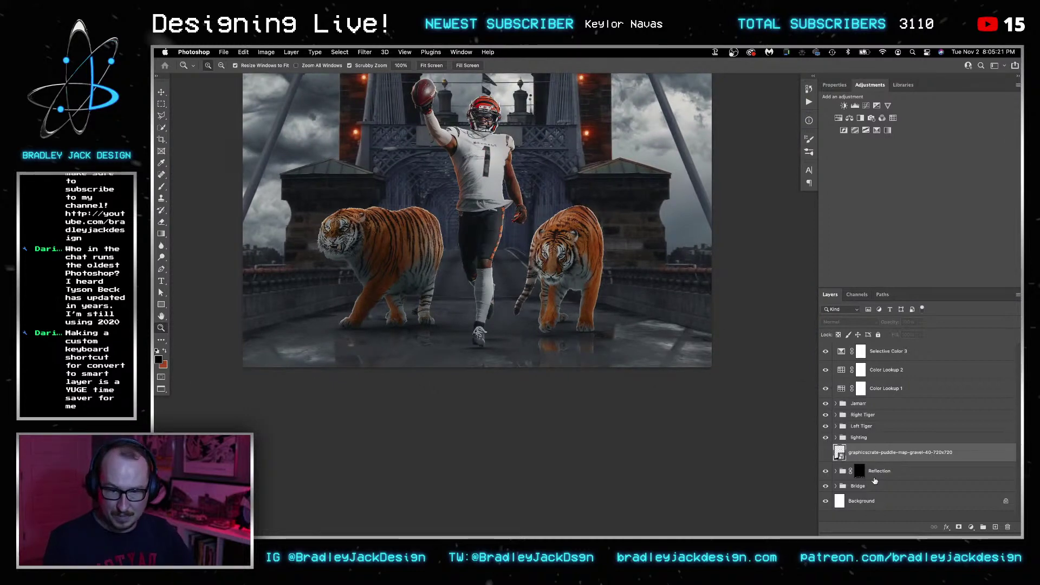
Paint white on the Reflection group's mask with a 600 px soft Overlay brush at 20% opacity, bringing out puddle reflections across the road.
left_click(858, 472)
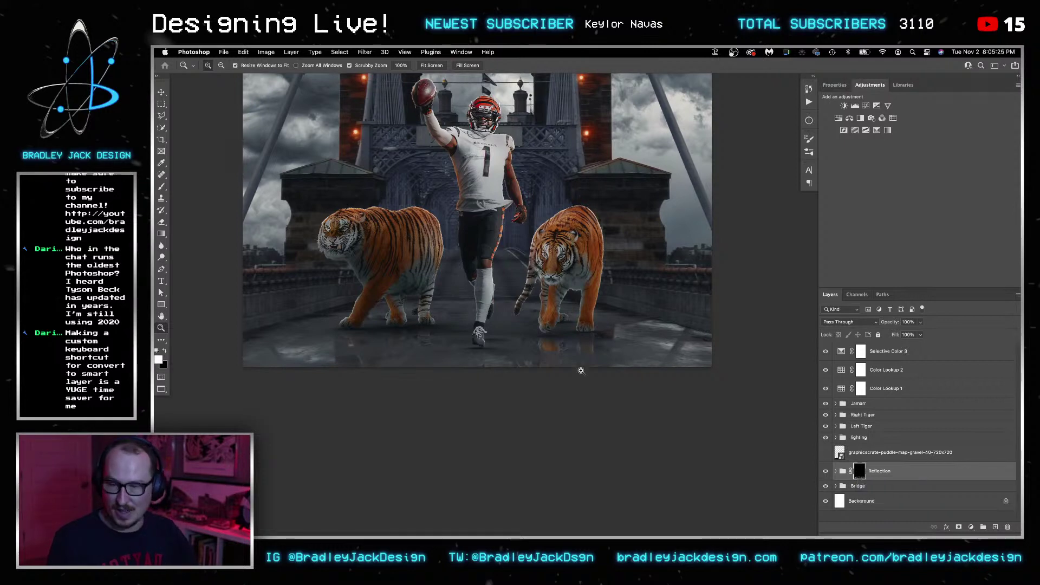
left_click(785, 435)
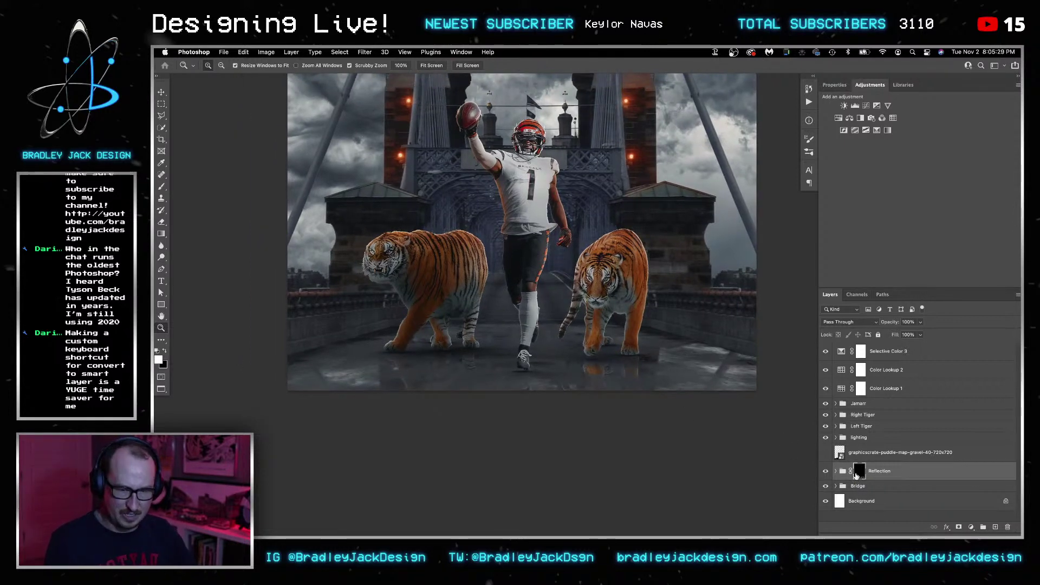
key("b")
key("bracketright")
key("bracketright")
key("bracketright")
key("bracketright")
key("bracketright")
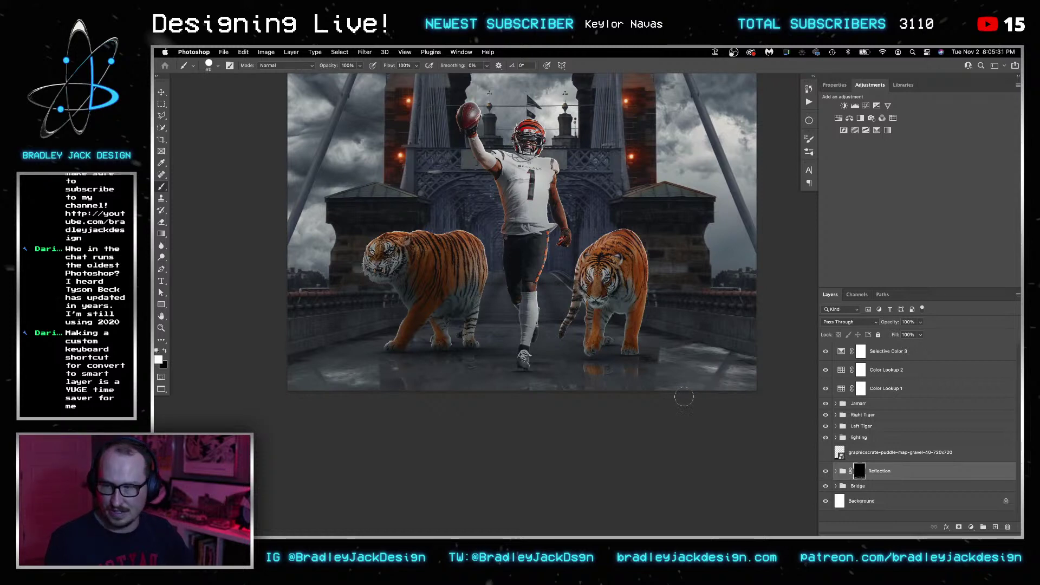
key("bracketright")
key("bracketright")
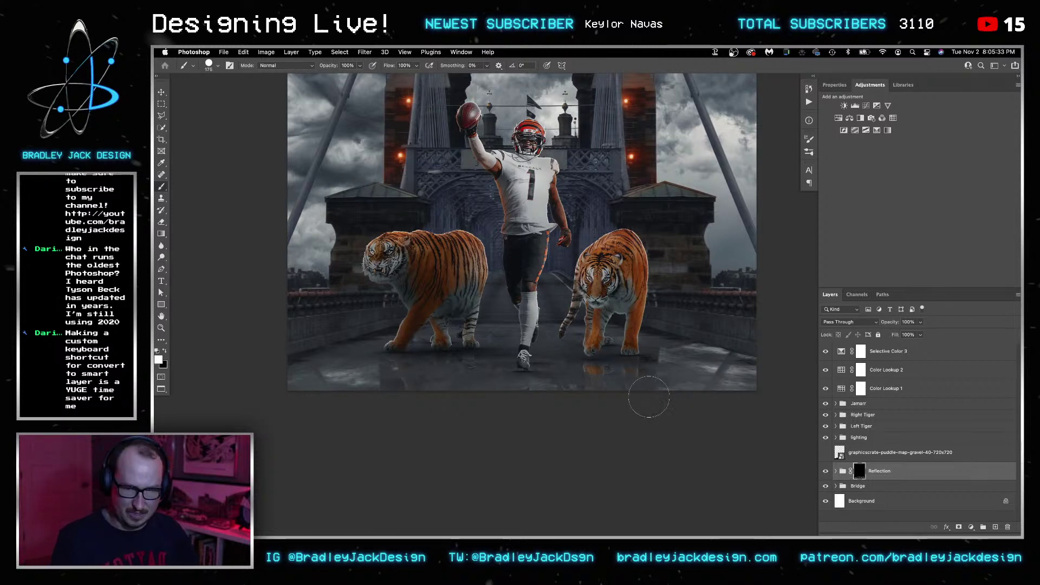
key("bracketright")
key("bracketright")
key("bracketright")
key("bracketright")
key("bracketright")
key("bracketright")
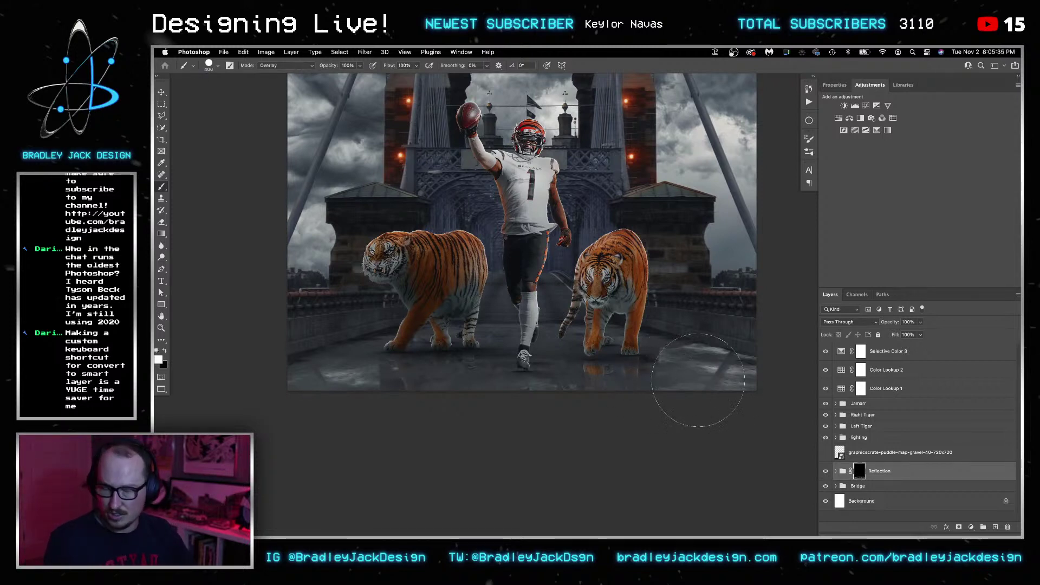
key("2")
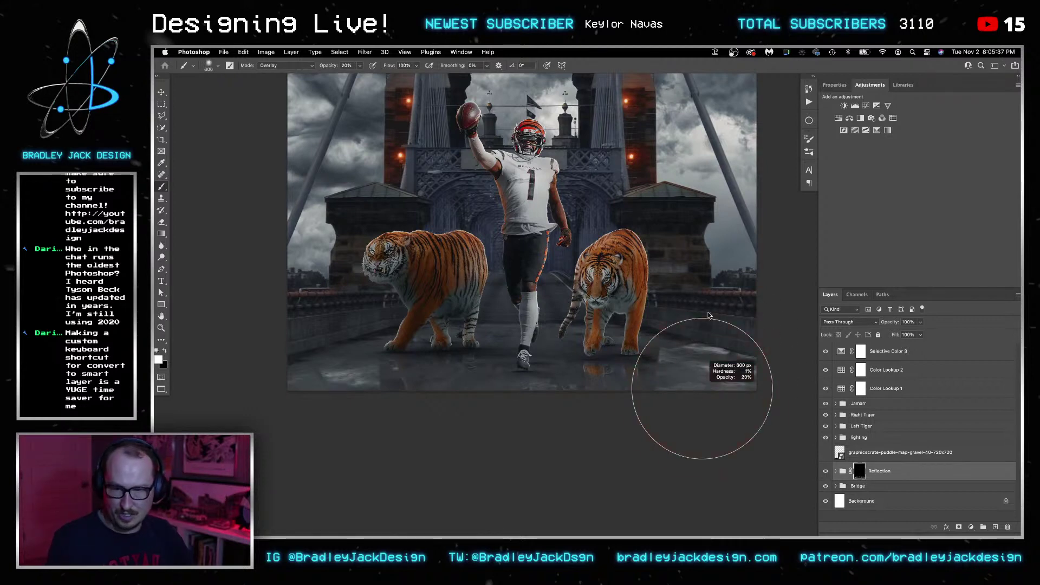
mouse_move(616, 381)
left_mouse_down()
mouse_move(321, 382)
mouse_move(451, 343)
left_mouse_up()
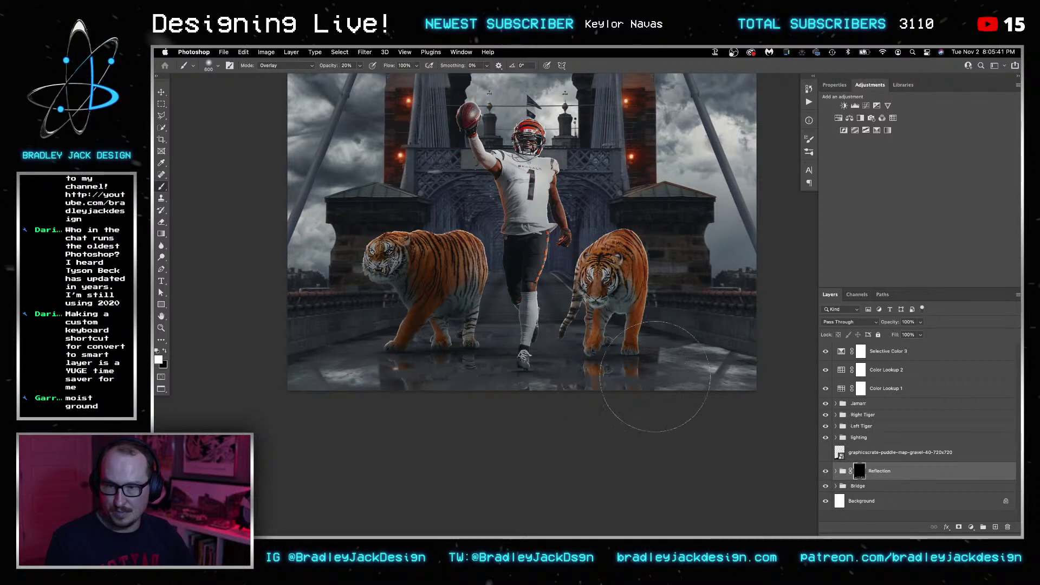
key("v")
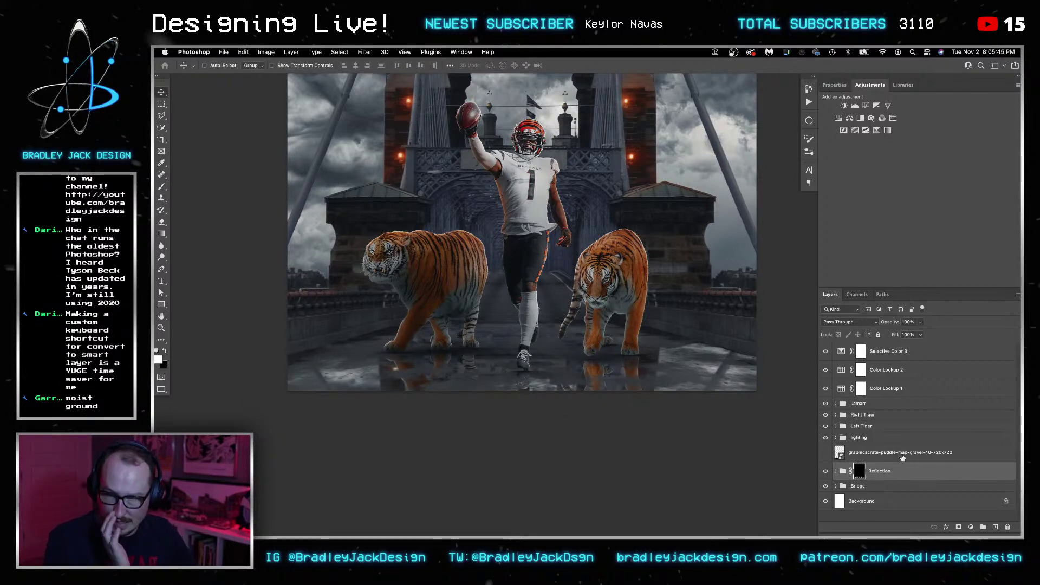
Add an Outer Bevel to the Reflection group with 1 px size, 20% highlight opacity and 25% shadow opacity.
left_click(941, 530)
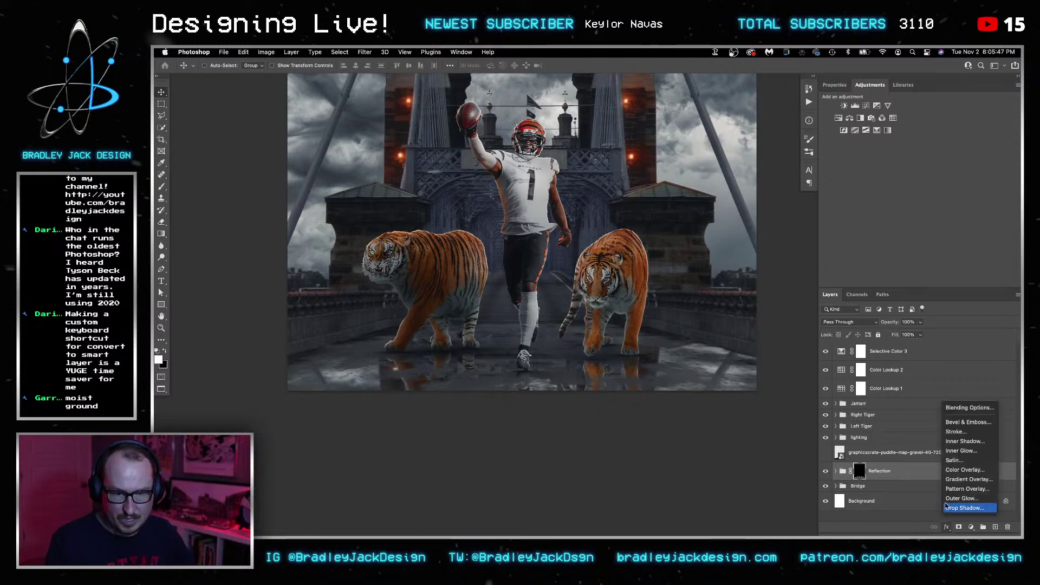
left_click(961, 420)
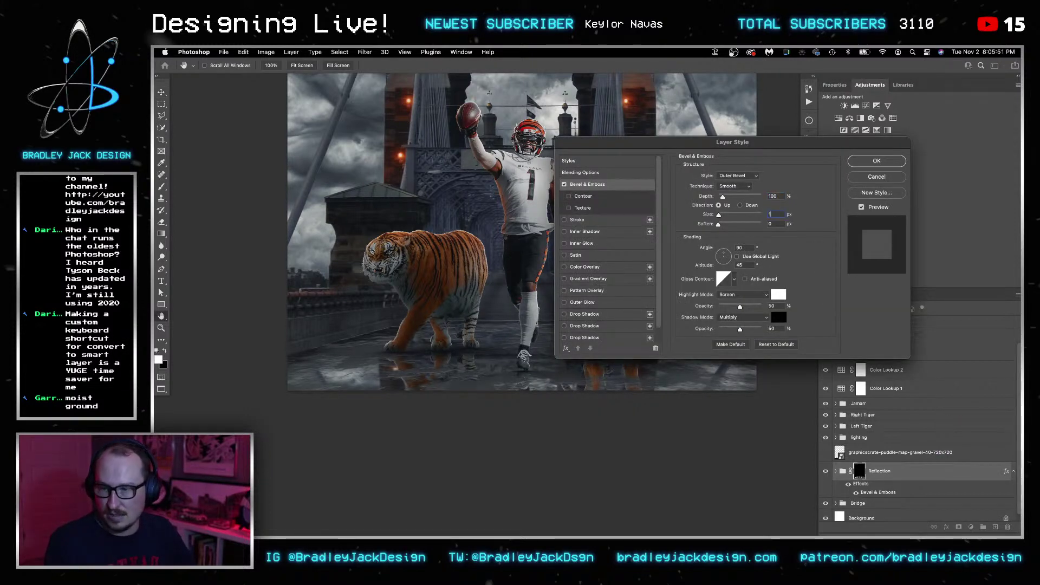
key("Tab")
key("Tab")
key("Tab")
key("Tab")
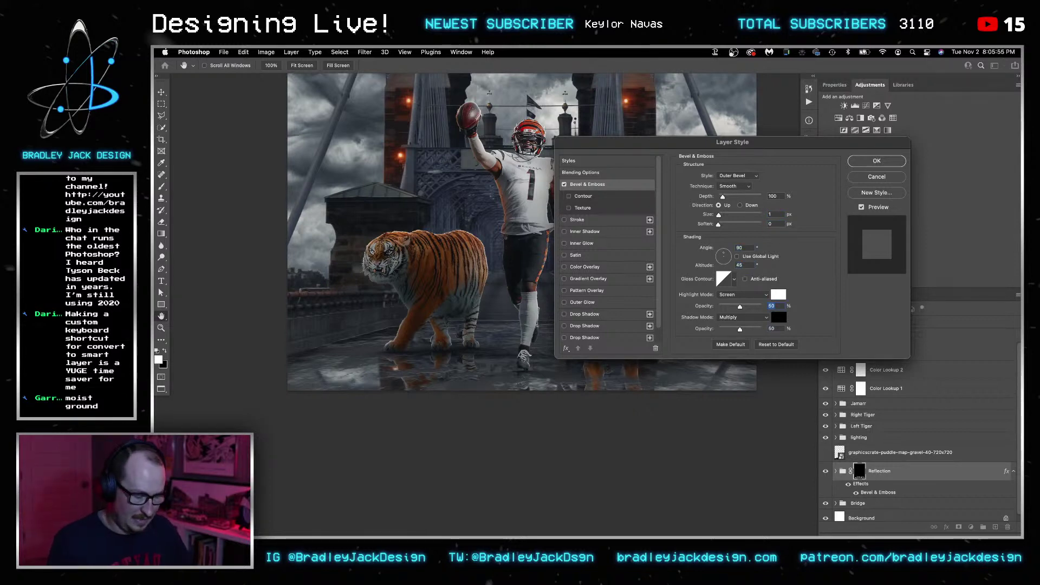
type("20")
key("Tab")
key("Tab")
key("shift+Tab")
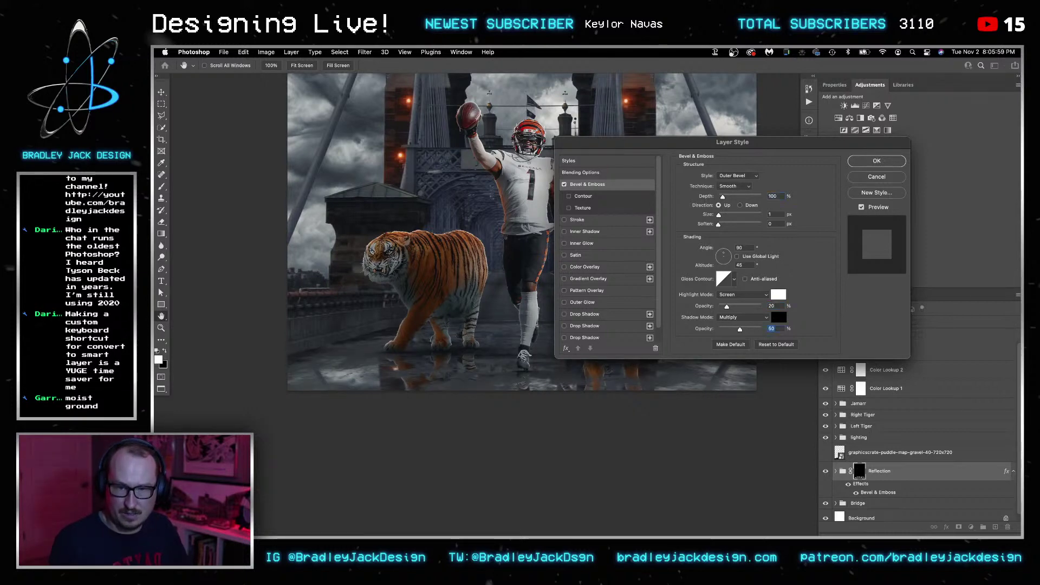
type("25")
key("Return")
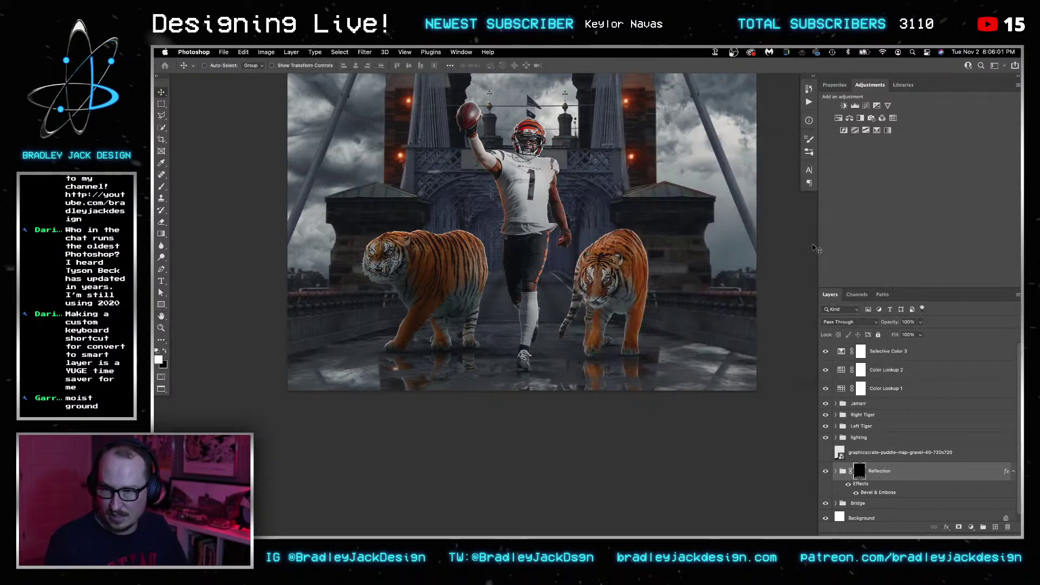
Examine the puddle reflections under the player's foot and the tigers up close and within the whole composition.
key("z")
left_click(531, 372)
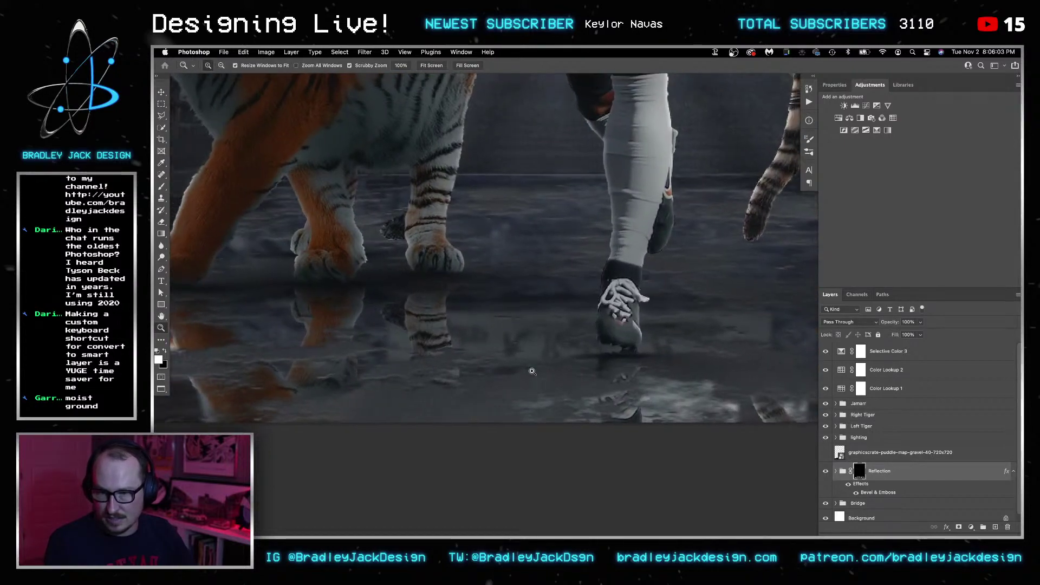
left_click(598, 354, "alt")
left_click(598, 354, "alt")
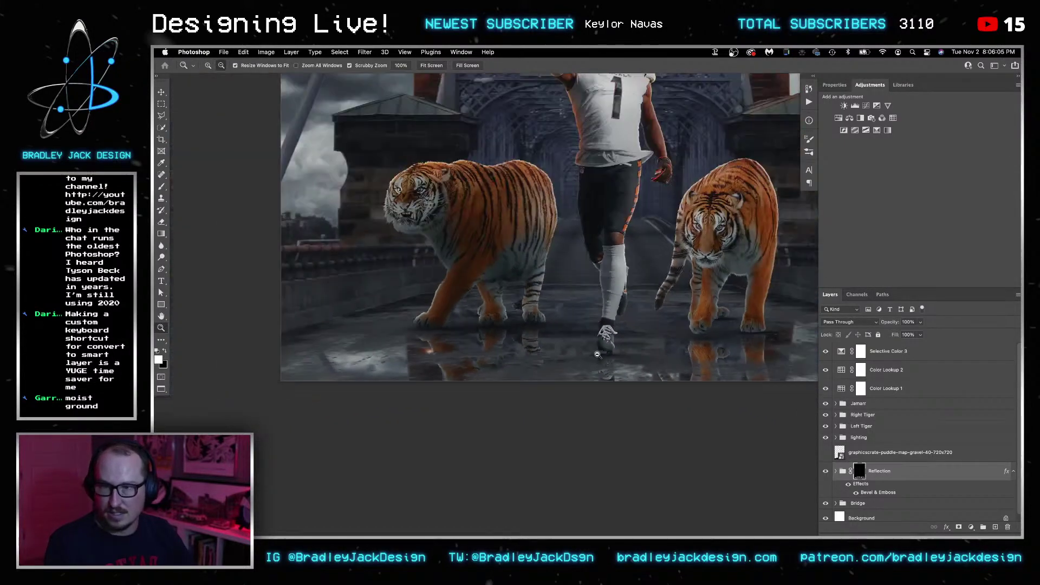
left_click(597, 354, "alt")
left_click(598, 354, "alt")
key("v")
key("super+equal")
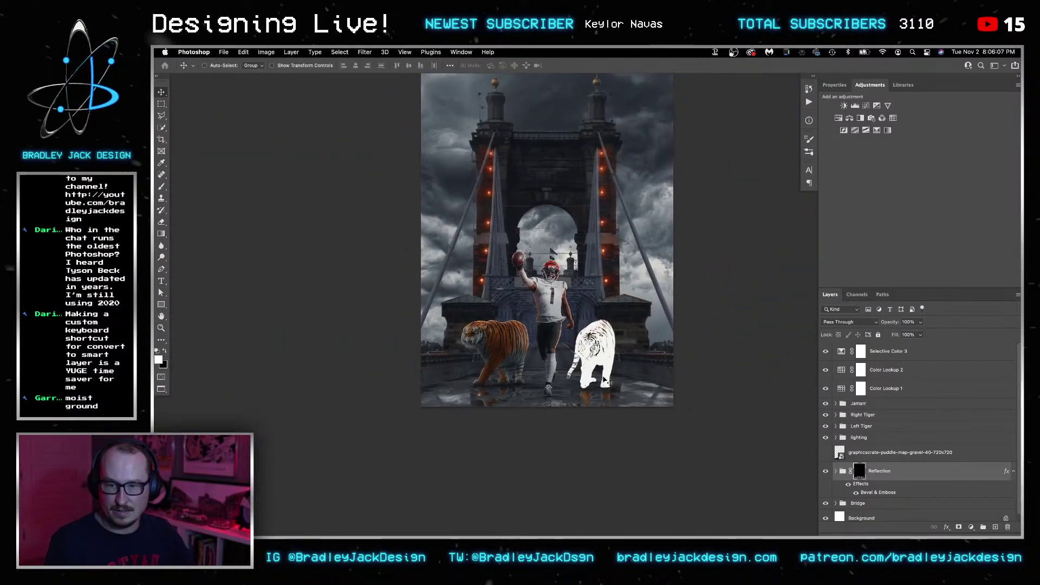
key("super+equal")
key("super+minus")
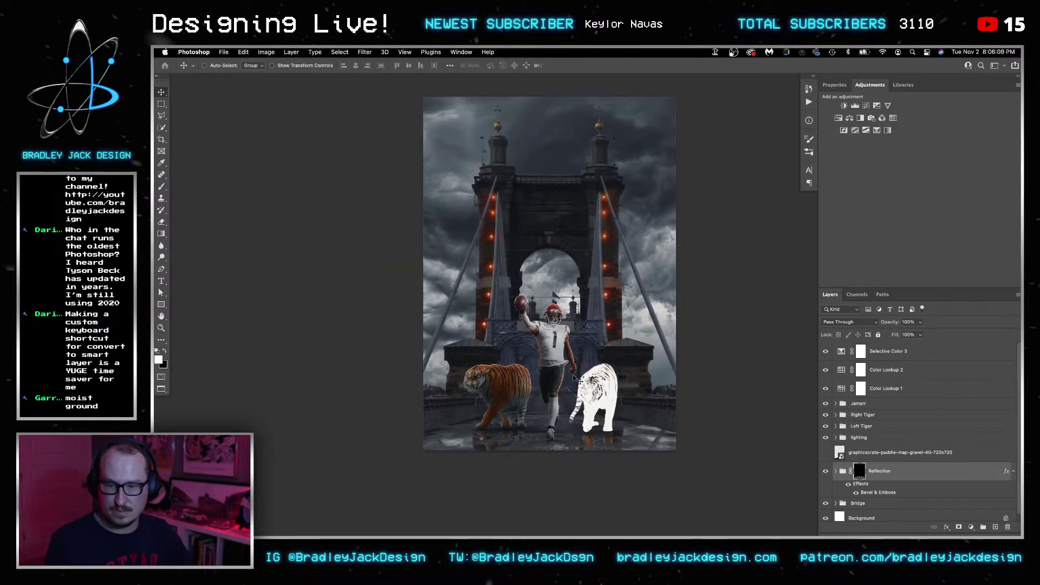
key("super+equal")
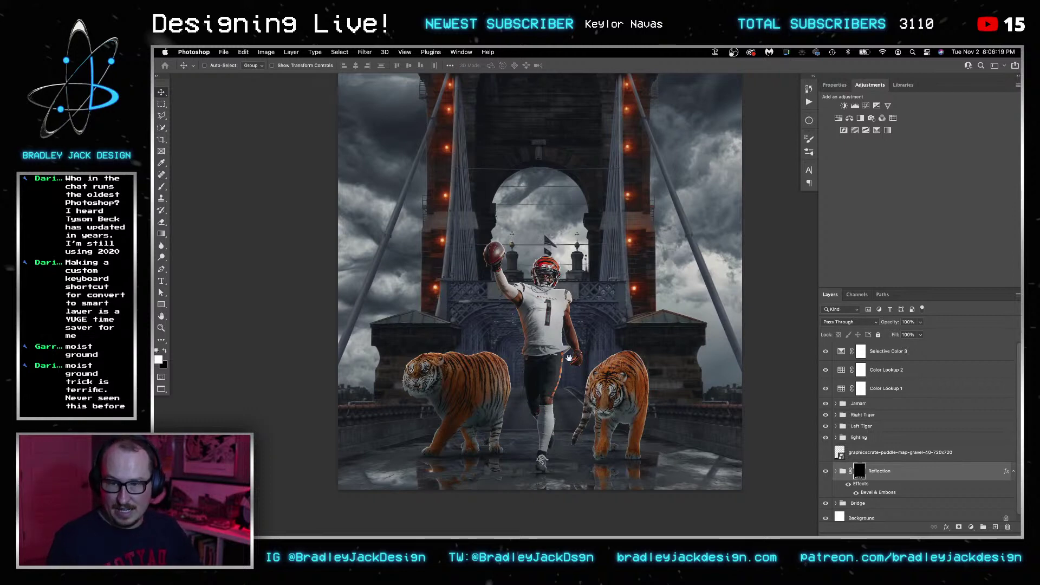
scroll(589, 439, "down", 4)
scroll(594, 383, "up", 4)
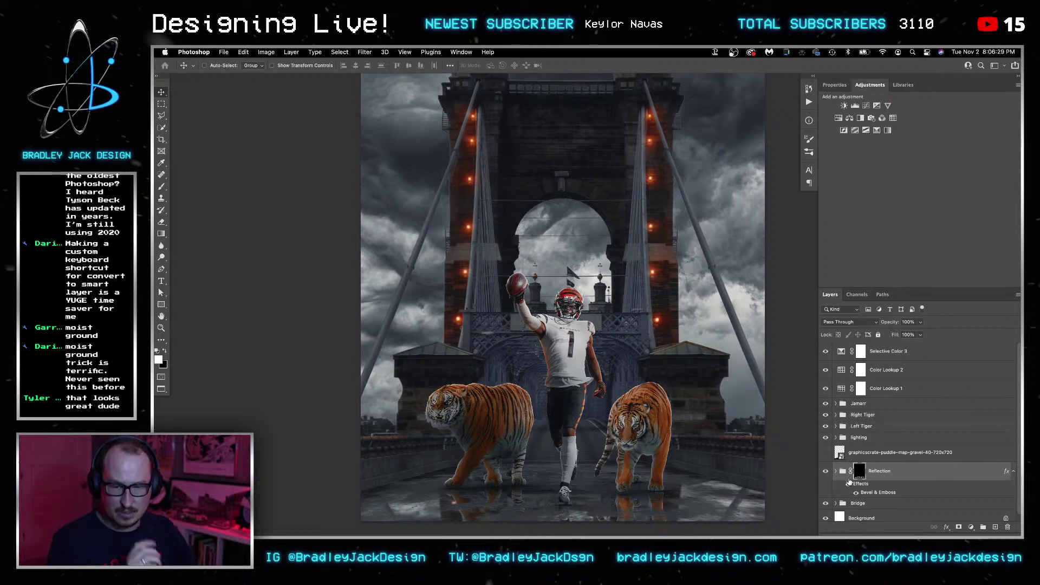
Duplicate the Bridge group and convert the copy to a smart object.
left_click(864, 508)
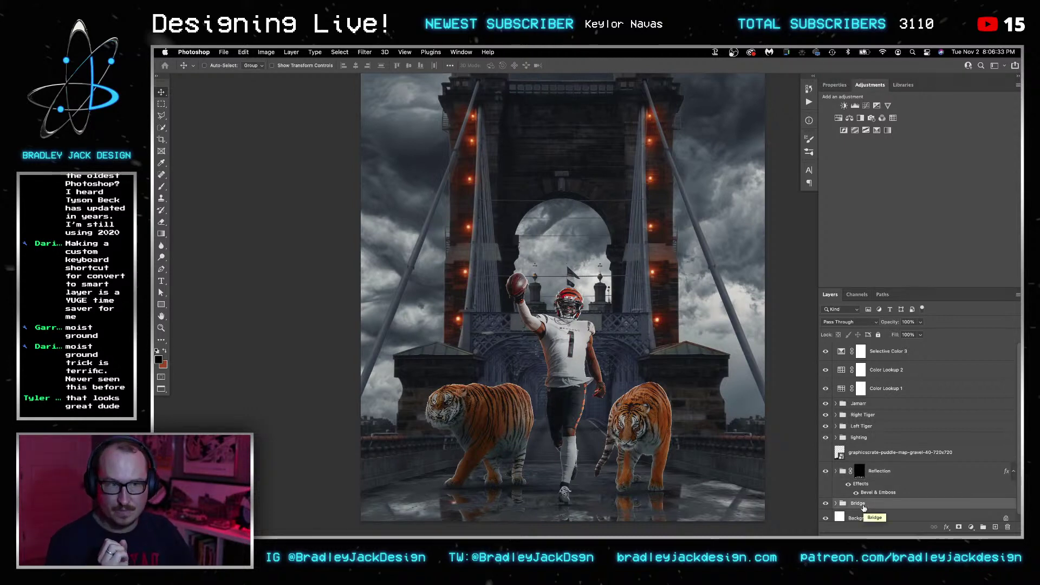
right_click(864, 505)
left_click(867, 499)
key("super+j")
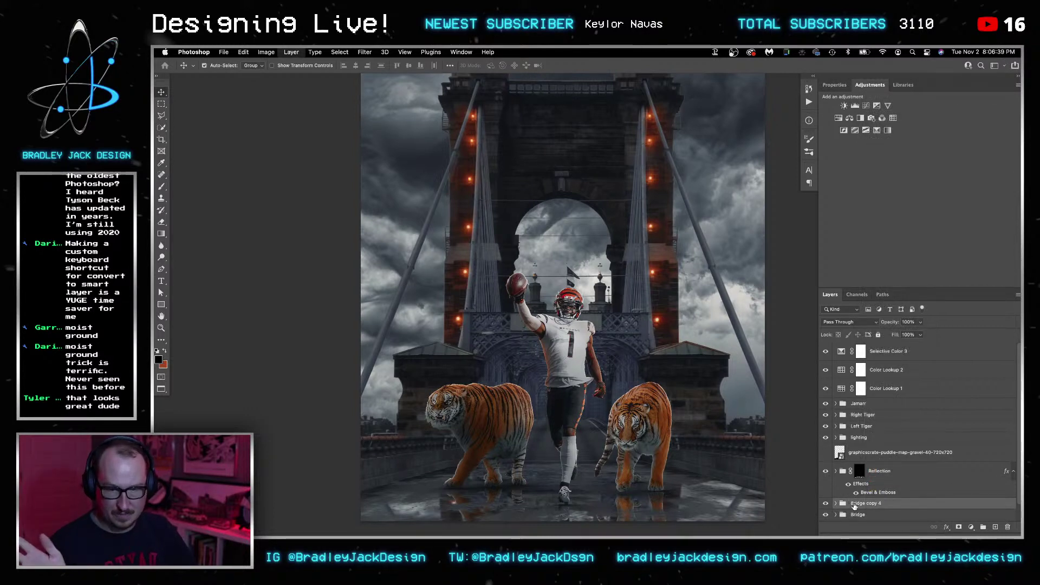
right_click(854, 504)
left_click(890, 230)
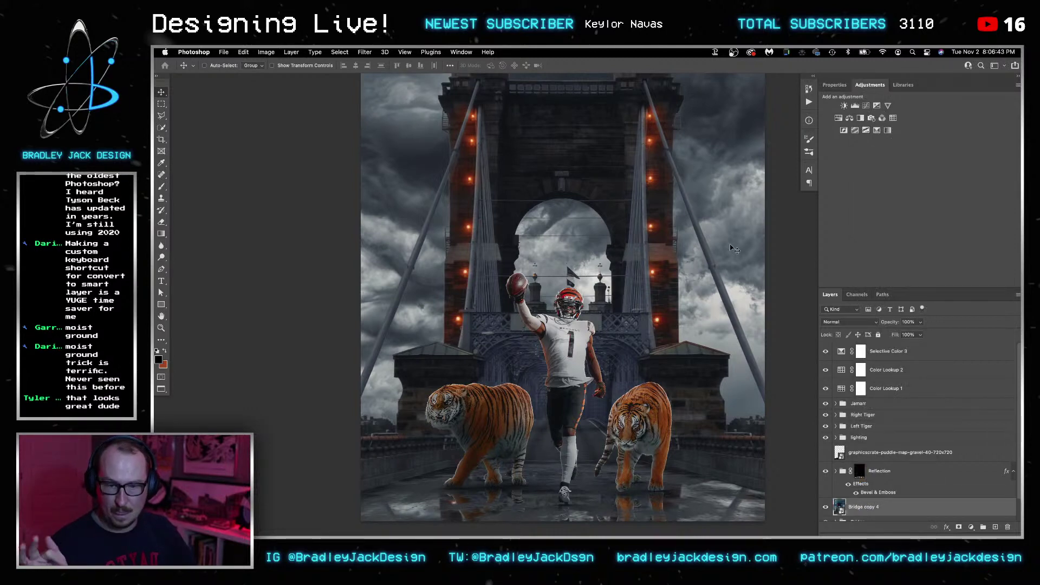
Apply a Gaussian Blur with a 3.0 px radius to the Bridge copy.
left_click(362, 52)
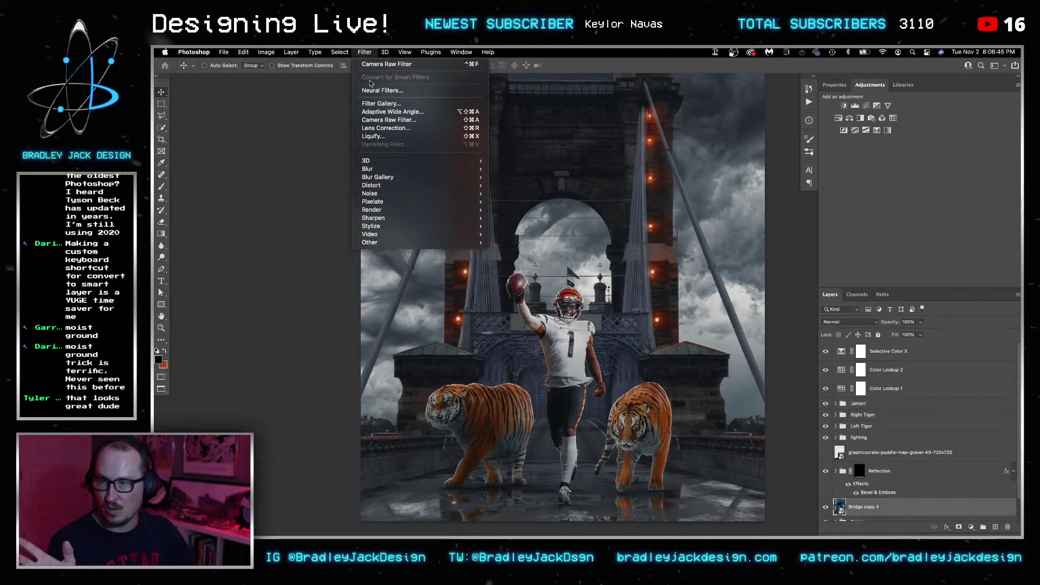
mouse_move(390, 169)
left_click(501, 203)
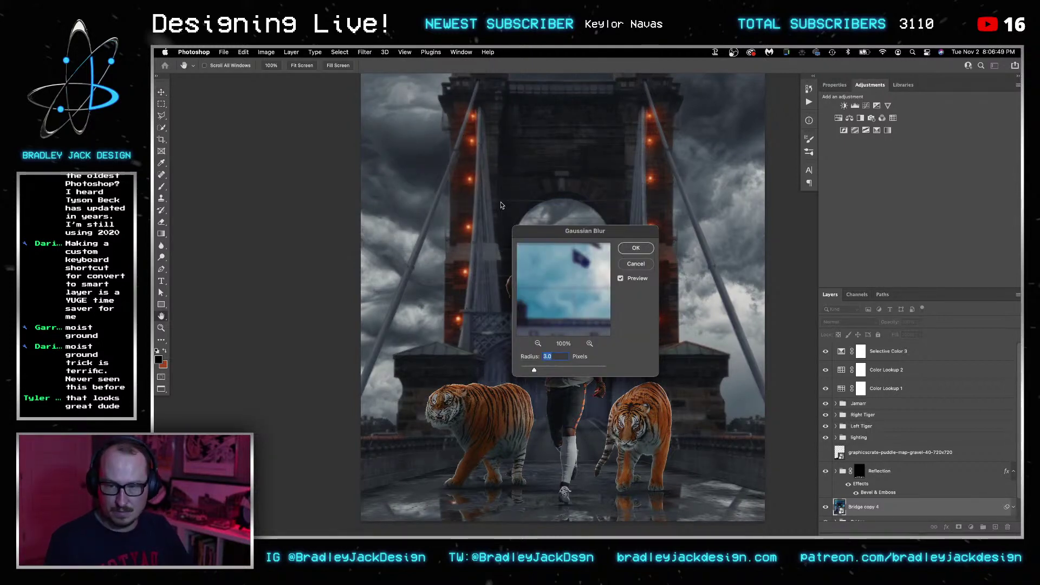
key("Escape")
Add 15% monochromatic noise with Gaussian distribution to the blurred Bridge copy.
left_click(361, 52)
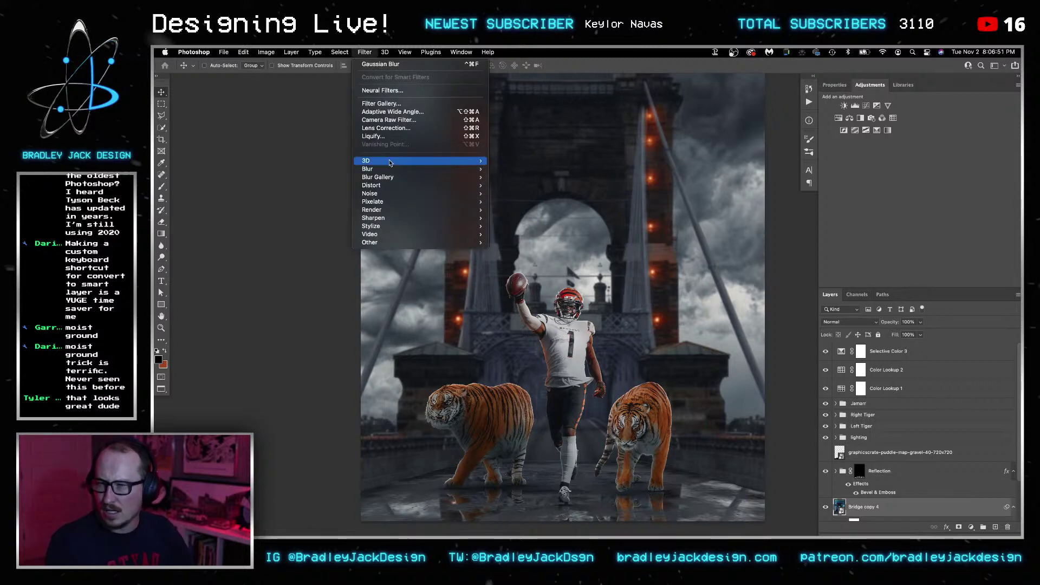
mouse_move(401, 194)
left_click(518, 193)
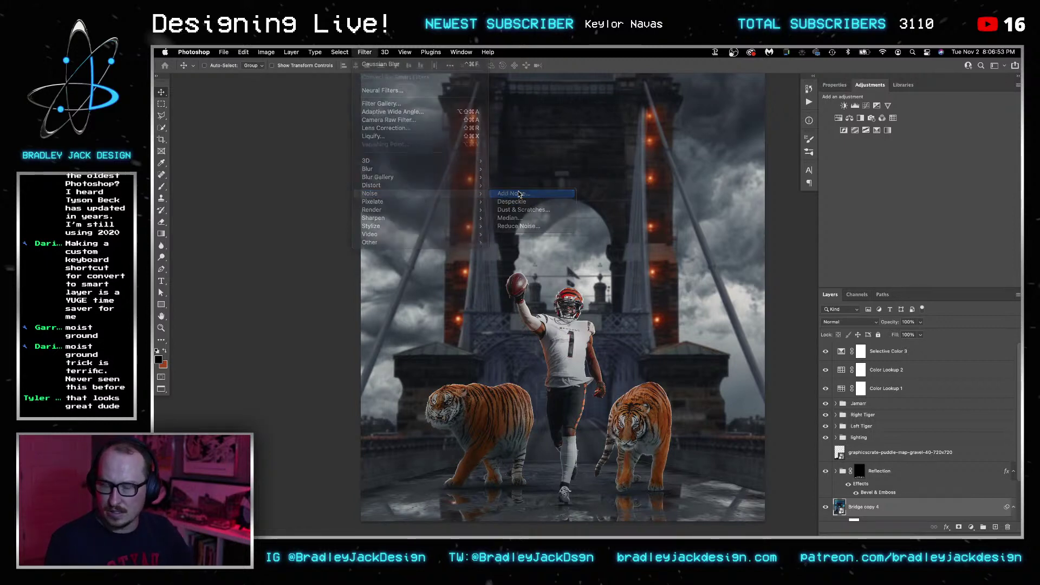
type("25")
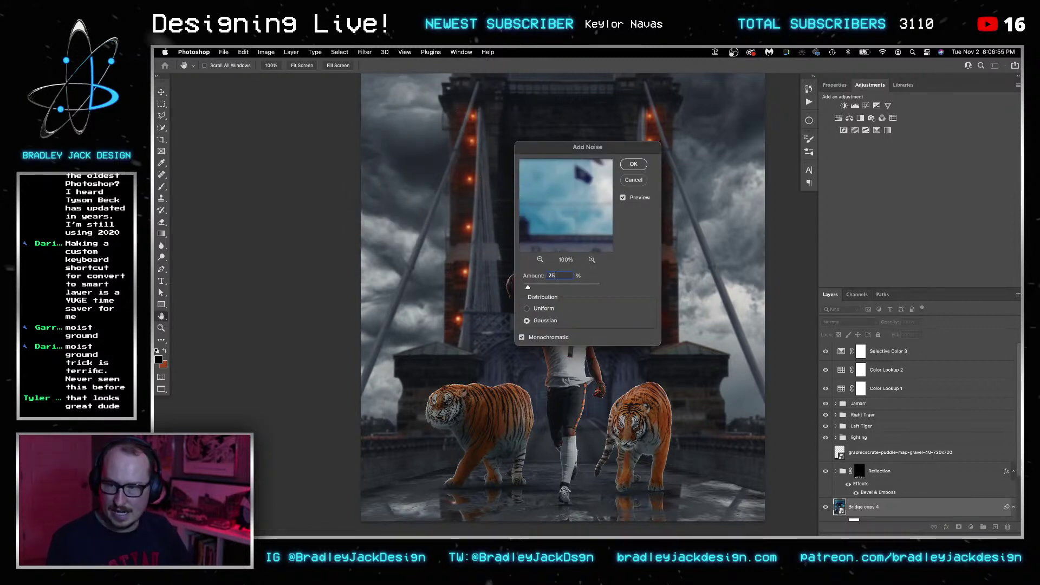
key("shift+Down")
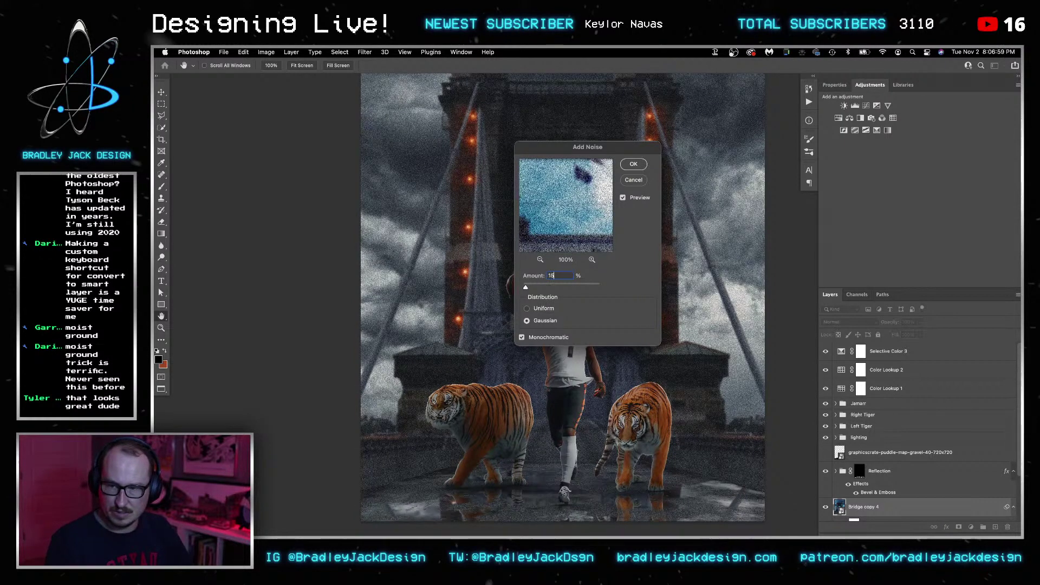
key("Return")
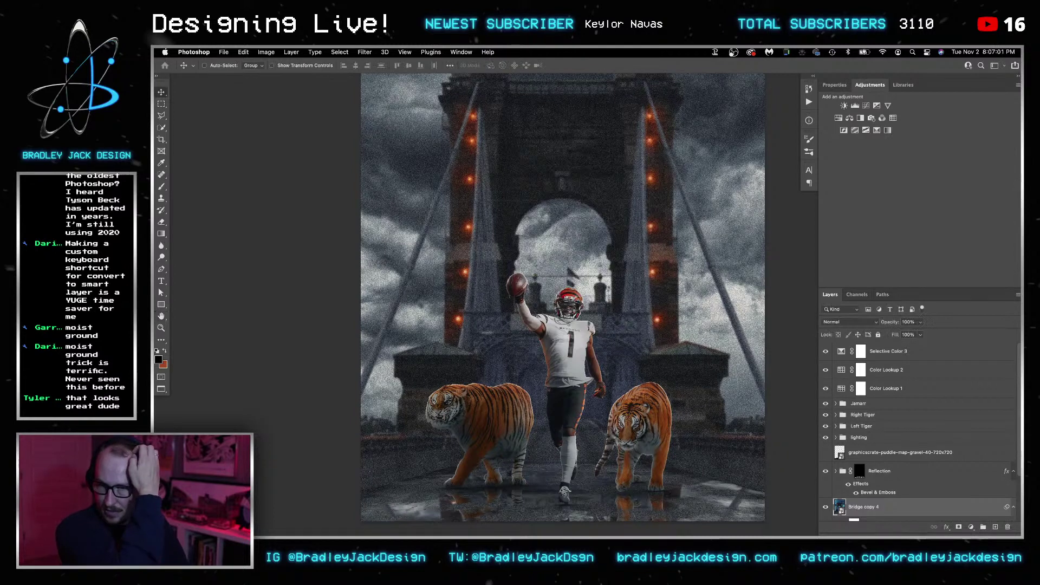
Apply a Motion Blur with a 90° angle and 10-pixel distance to Bridge copy 4 and view the composition without panels.
left_click(366, 54)
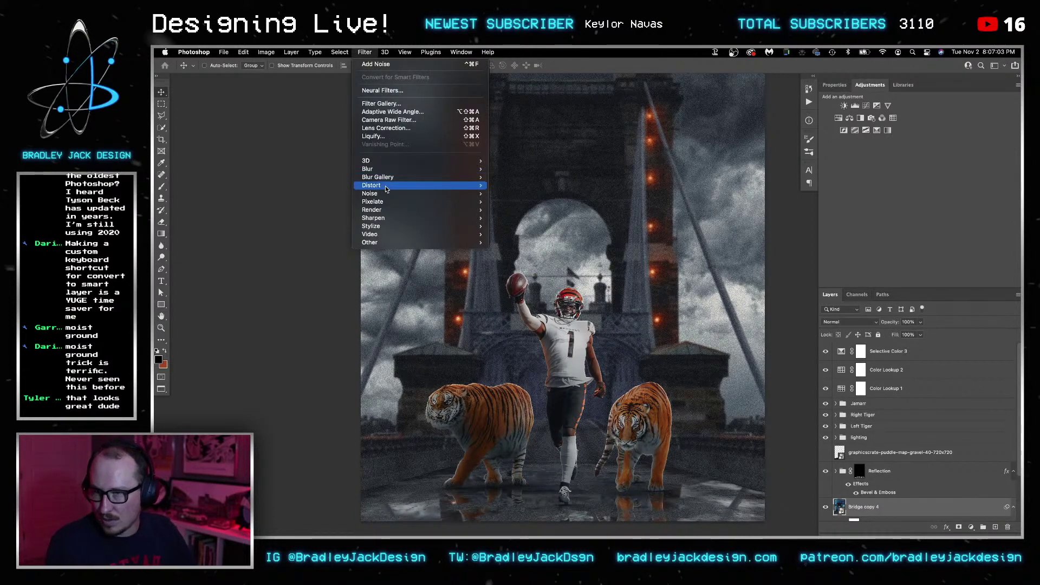
mouse_move(385, 191)
mouse_move(415, 168)
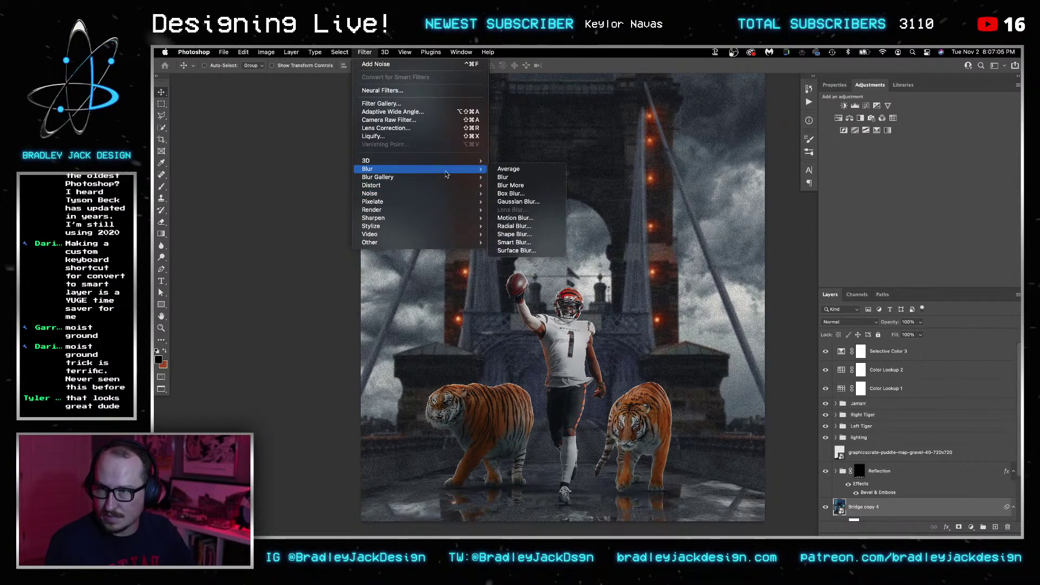
left_click(540, 219)
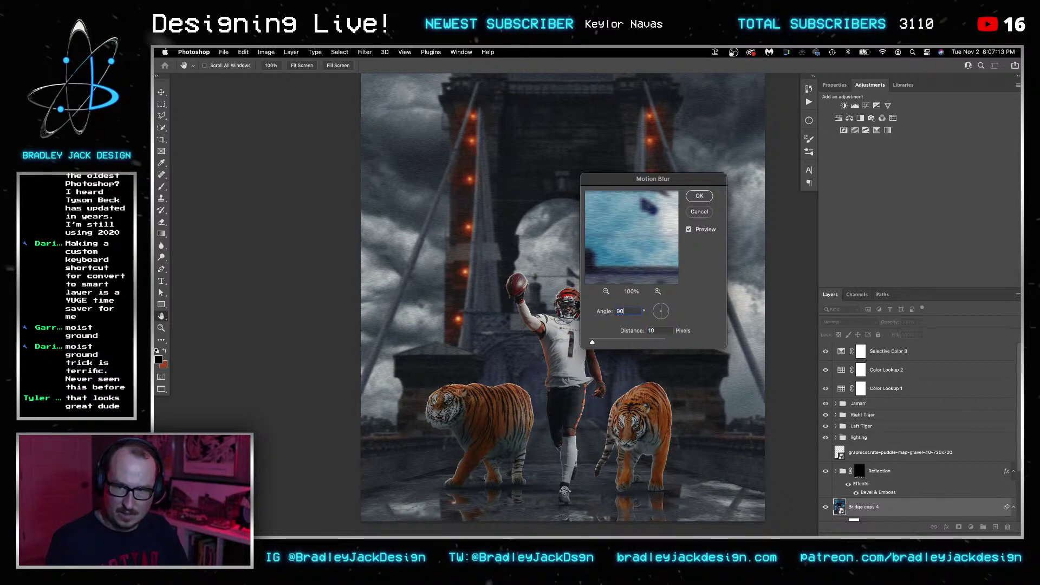
key("Return")
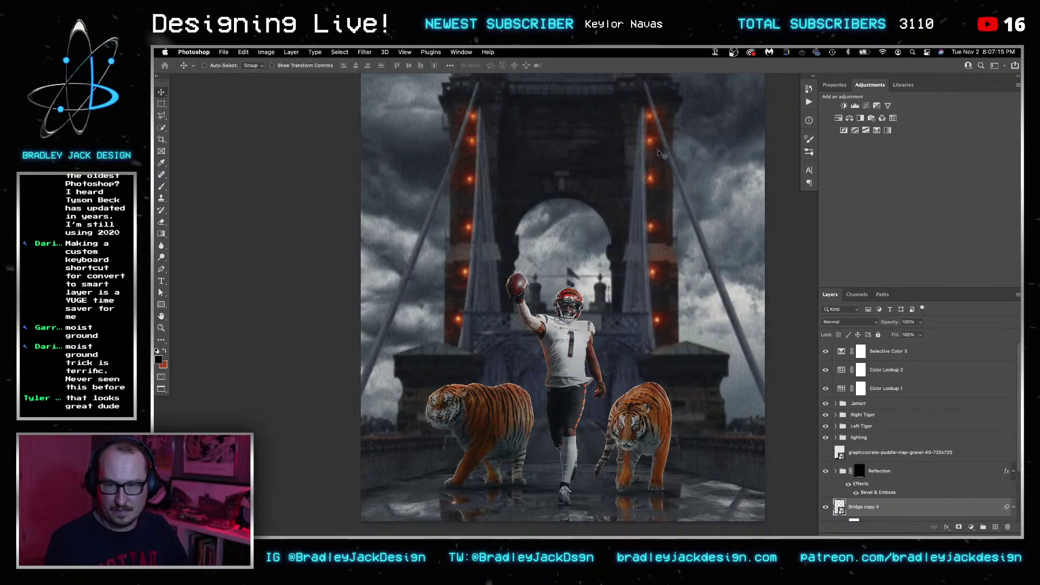
key("Tab")
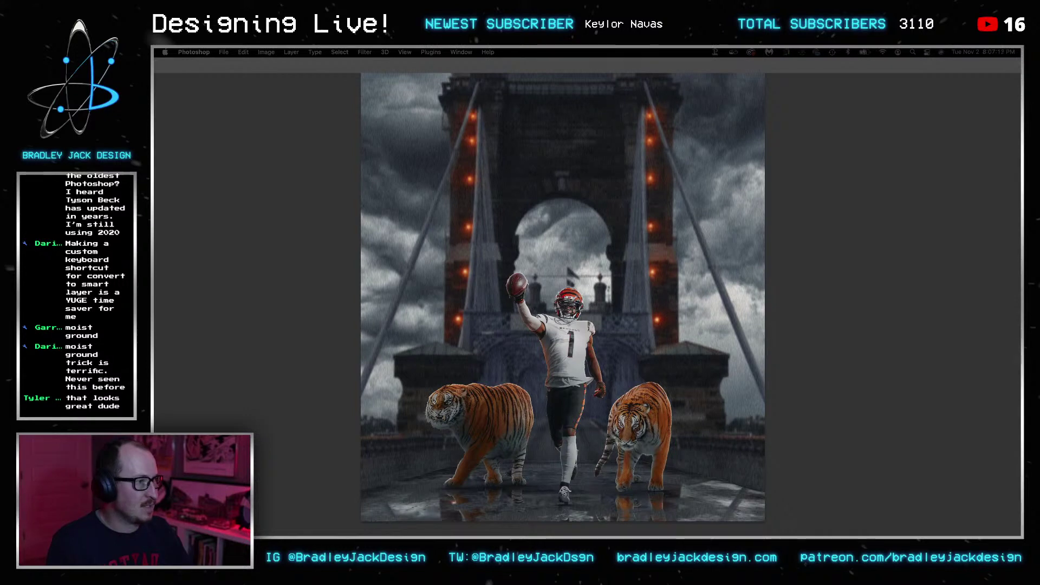
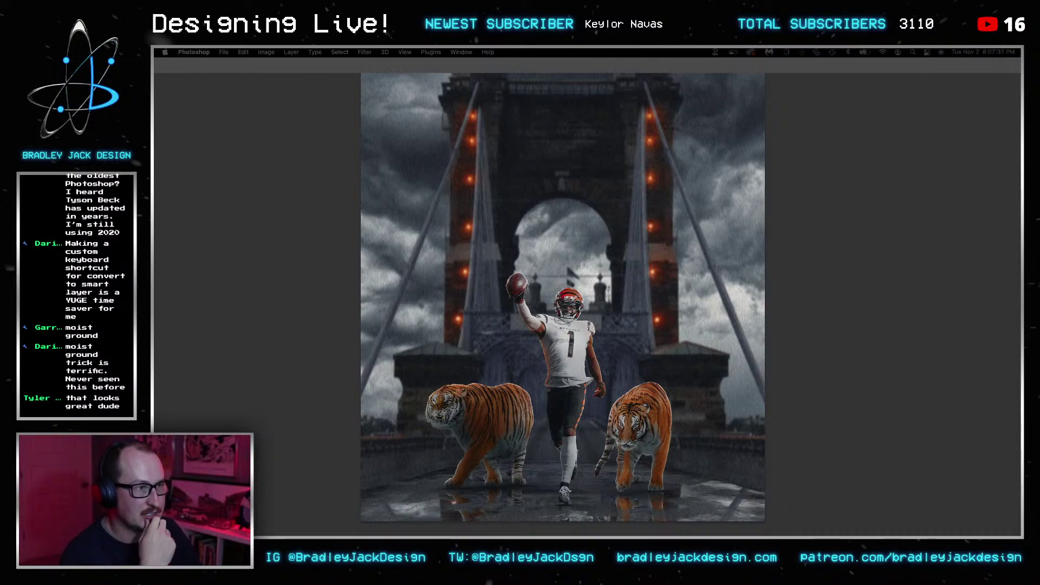
Switch to Adobe Bridge, browse the 50 Rain Overlays folder, and place 44.jpg into the Photoshop composite.
key("super+Tab")
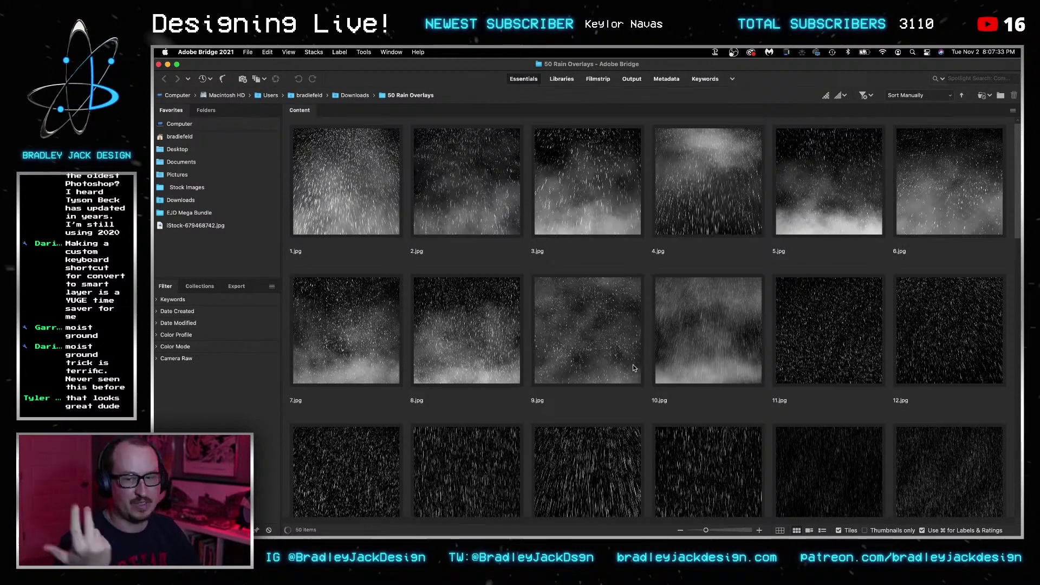
left_click(681, 337)
scroll(685, 352, "down", 10)
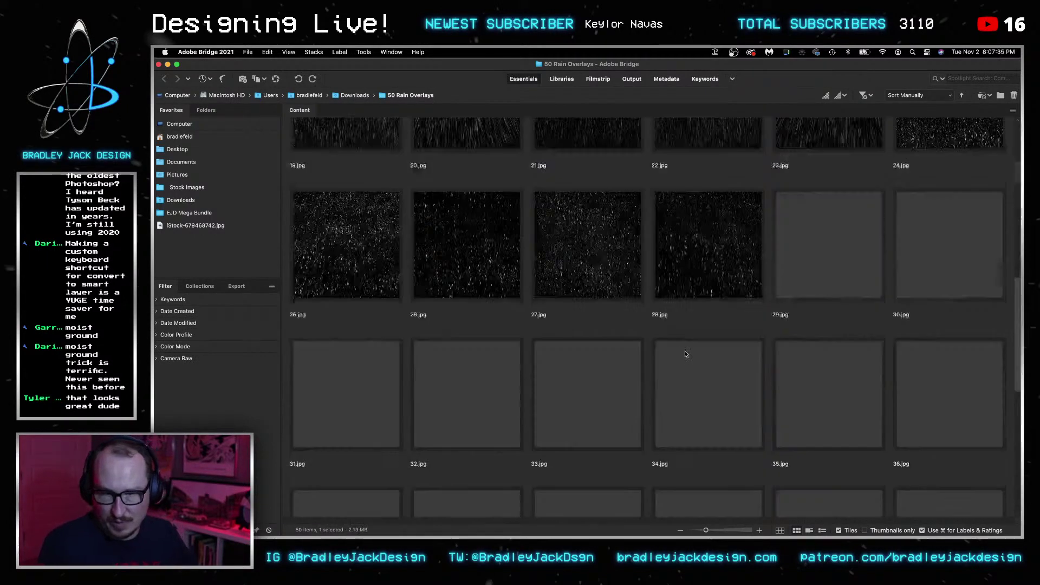
scroll(685, 352, "down", 6)
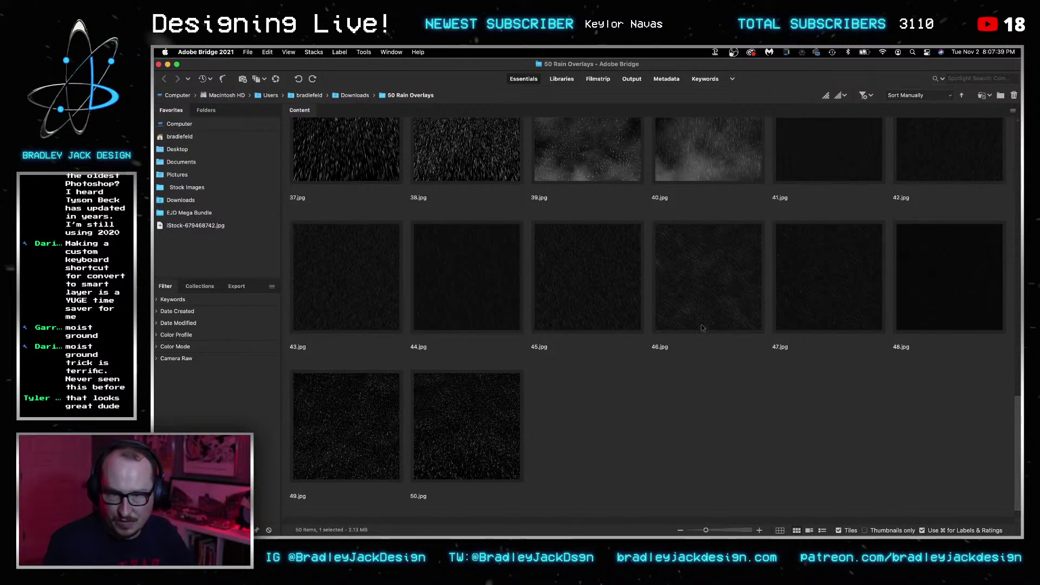
scroll(758, 284, "up", 3)
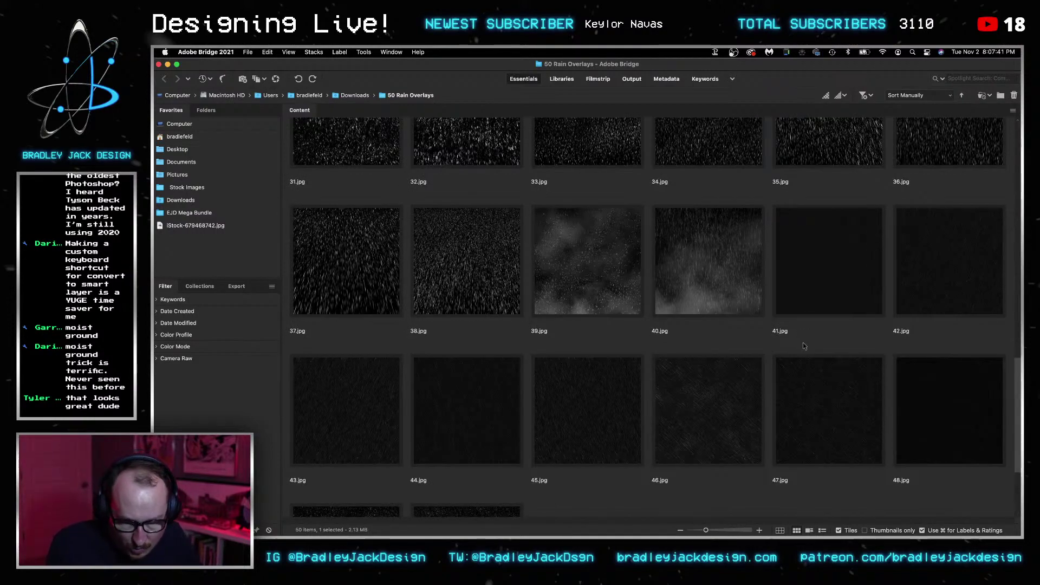
scroll(763, 333, "up", 5)
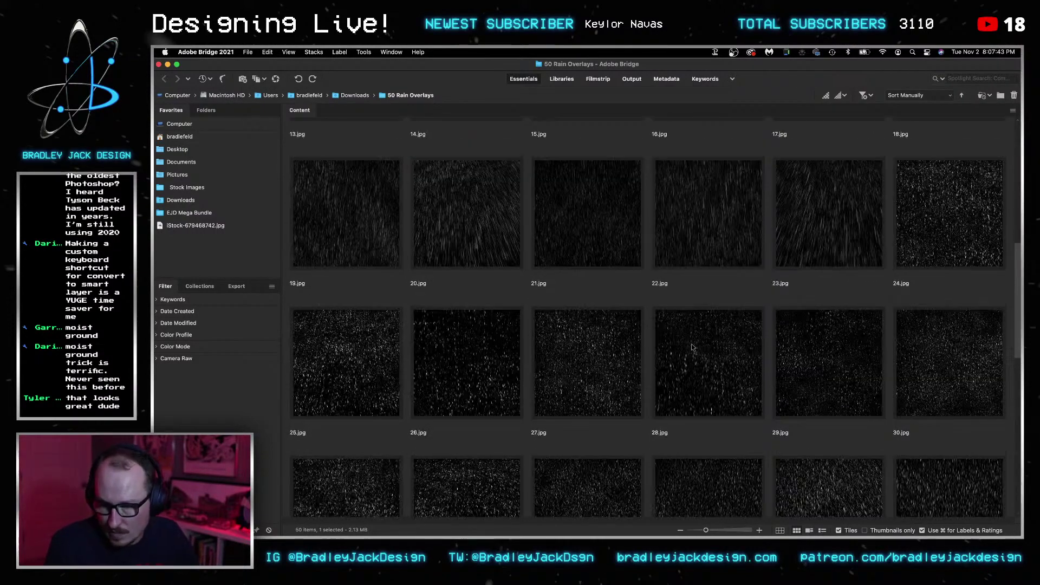
scroll(704, 363, "up", 5)
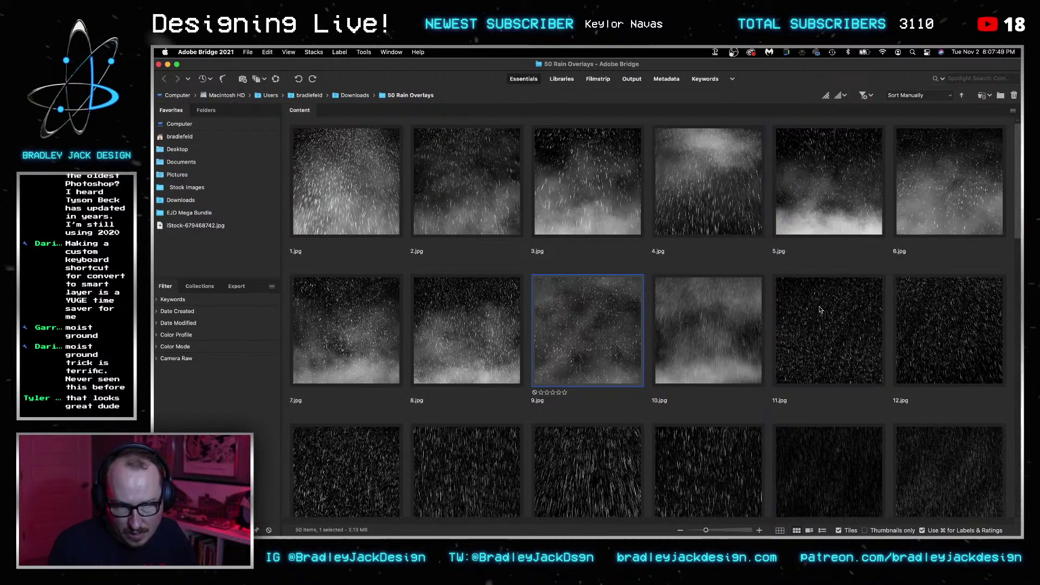
scroll(821, 309, "down", 3)
scroll(820, 310, "down", 10)
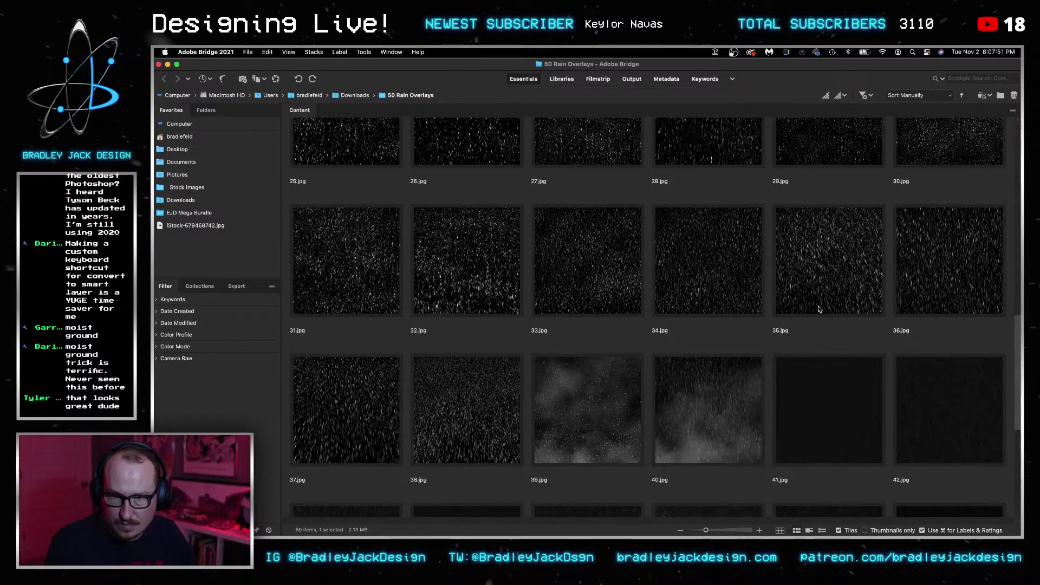
scroll(820, 310, "down", 3)
left_click_drag(448, 299, 540, 288)
key("super+Tab")
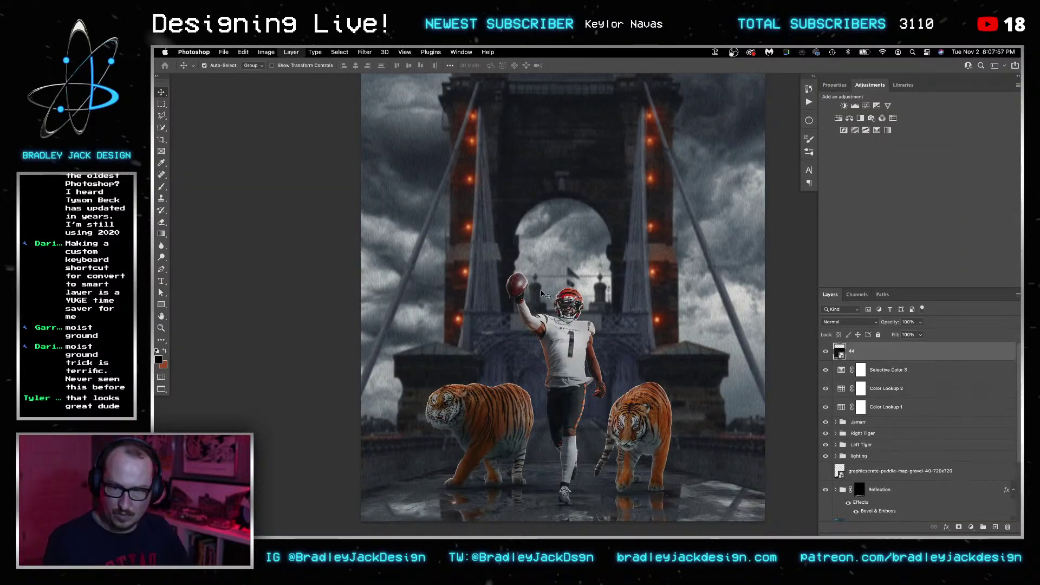
Transform the rain overlay to cover the whole canvas and set its blend mode to Screen.
left_click_drag(684, 157, 744, 100)
left_click_drag(474, 106, 382, 151)
left_click_drag(560, 485, 561, 503)
key("Return")
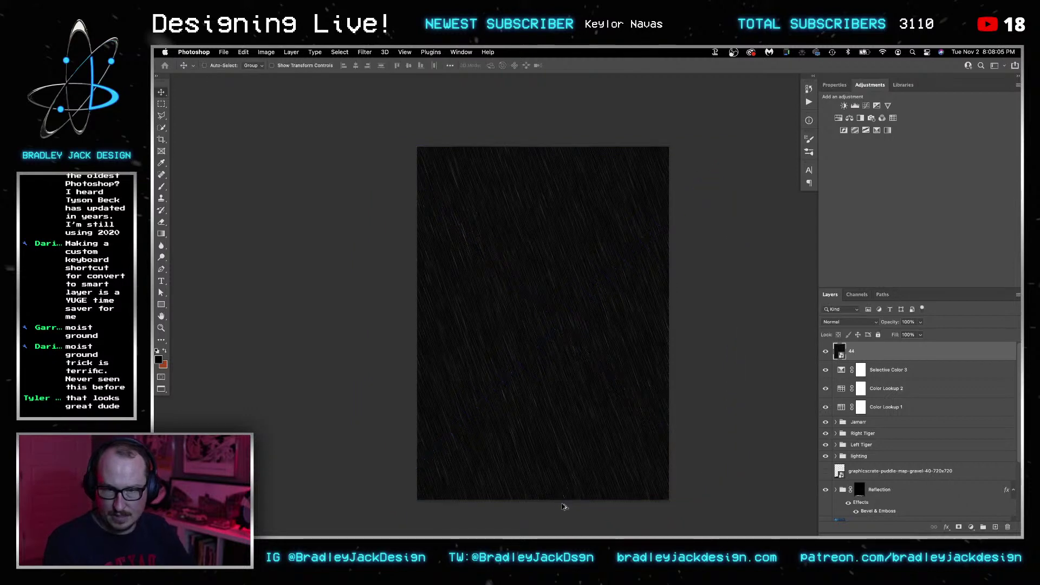
key("alt+shift+s")
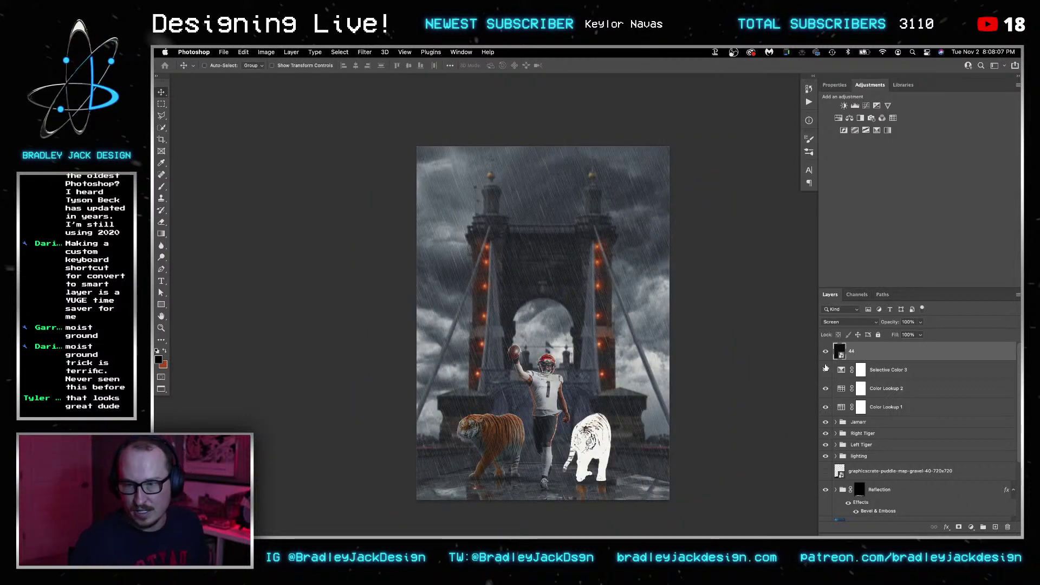
Clip a Curves adjustment to the rain layer and darken its midtones, mapping input 139 to output 95.
left_click(865, 105)
left_click(880, 361, "alt")
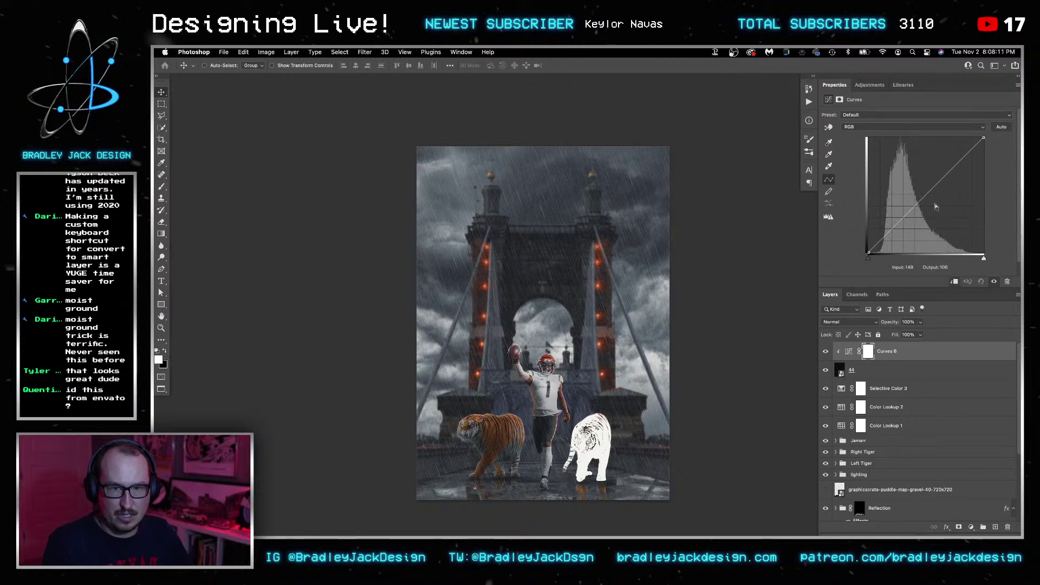
left_click_drag(928, 206, 932, 209)
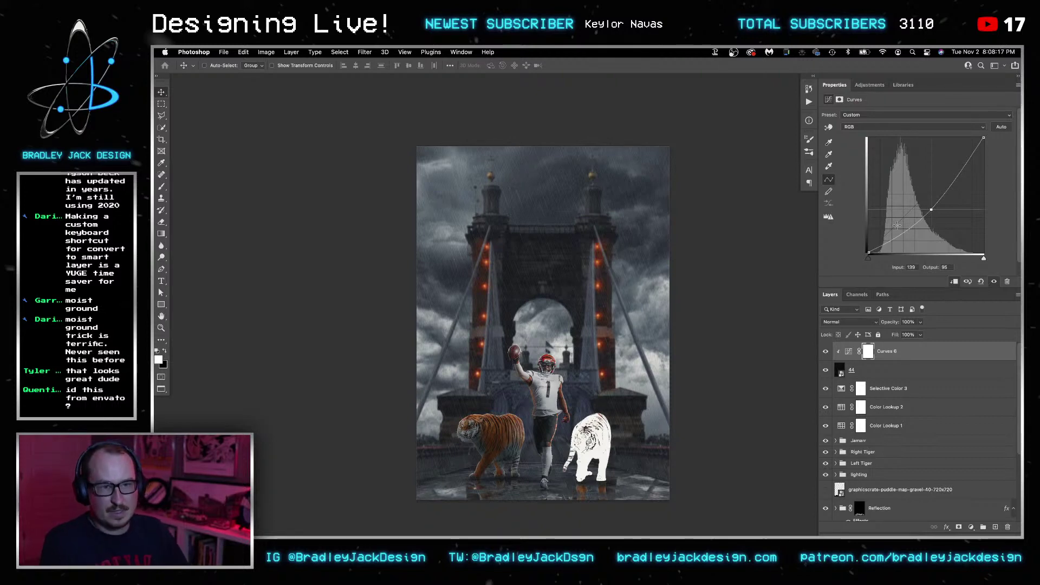
key("z")
left_click_drag(574, 344, 618, 244)
key("v")
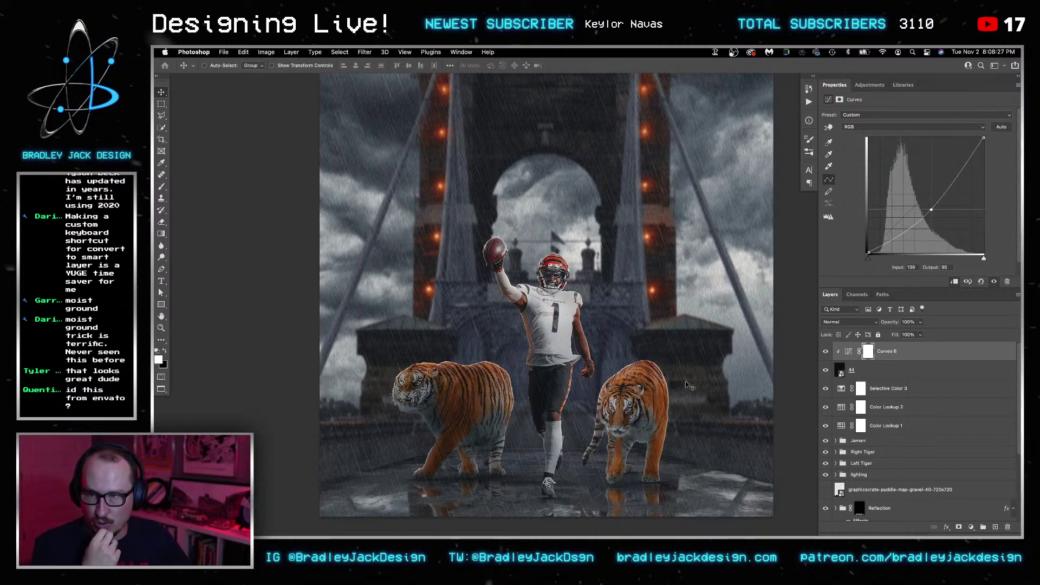
Compare the scene without Bridge copy 4, and set that layer's Motion Blur angle to -61° to follow the rain.
scroll(893, 455, "down", 1)
scroll(894, 455, "down", 2)
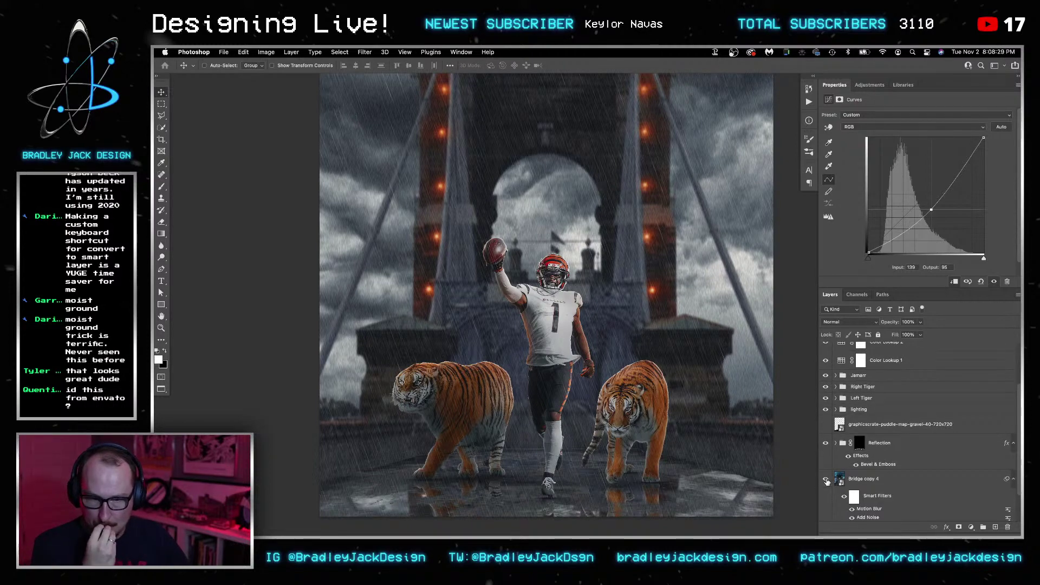
left_click(826, 479)
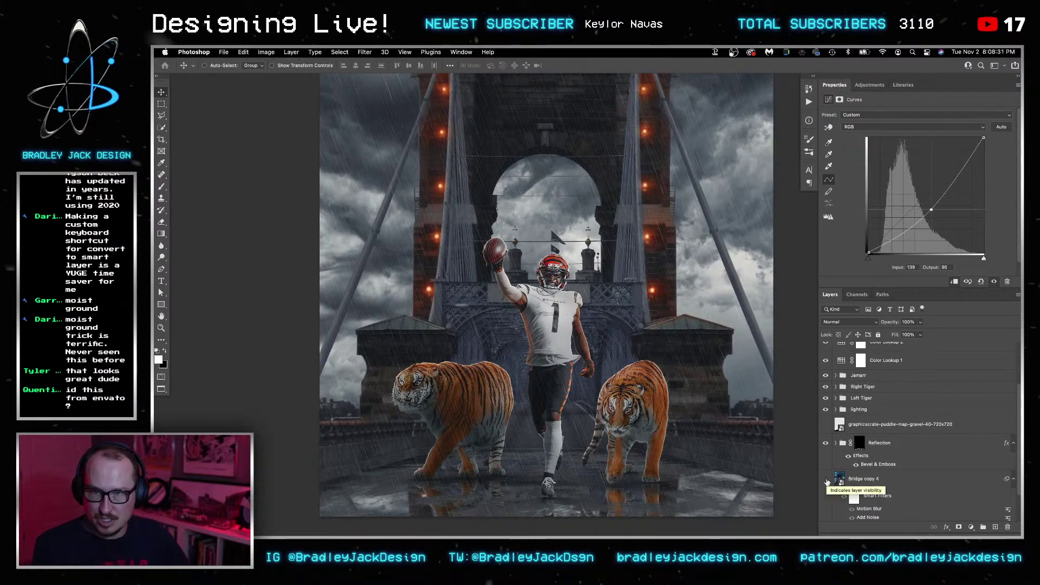
left_click(867, 481)
scroll(866, 485, "down", 2)
scroll(867, 484, "down", 1)
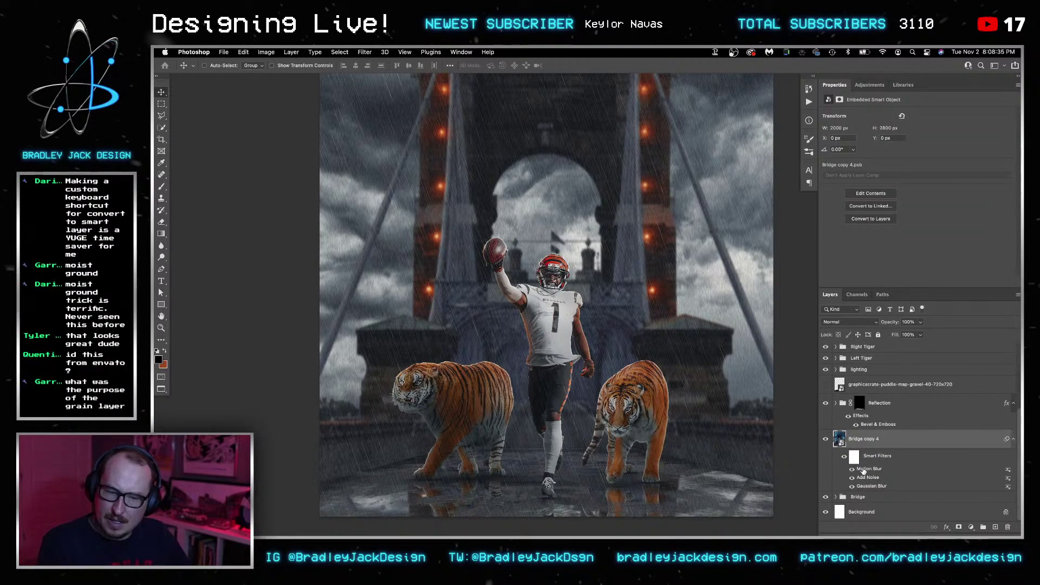
double_click(870, 469)
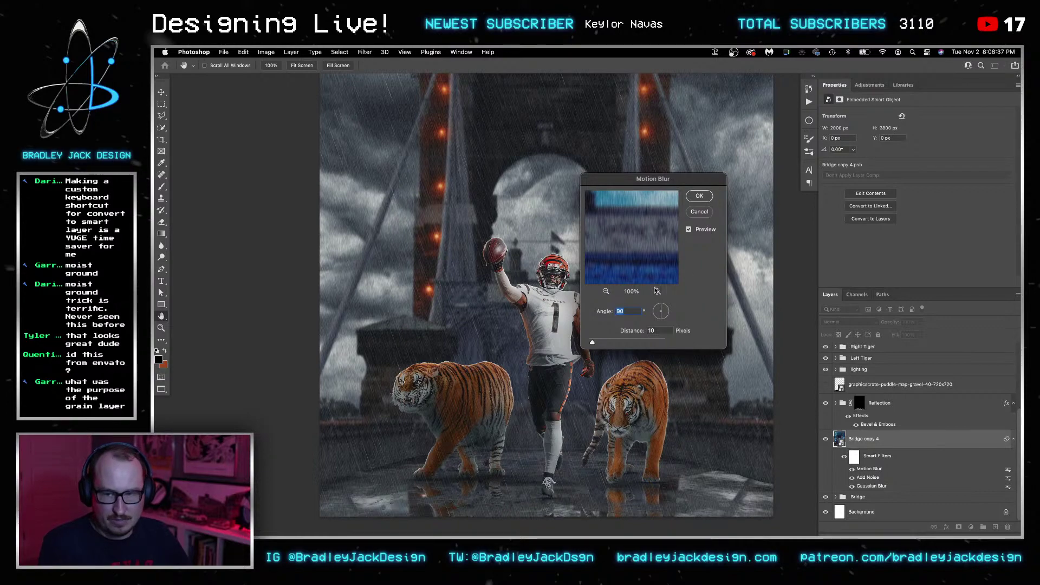
left_click_drag(661, 307, 654, 299)
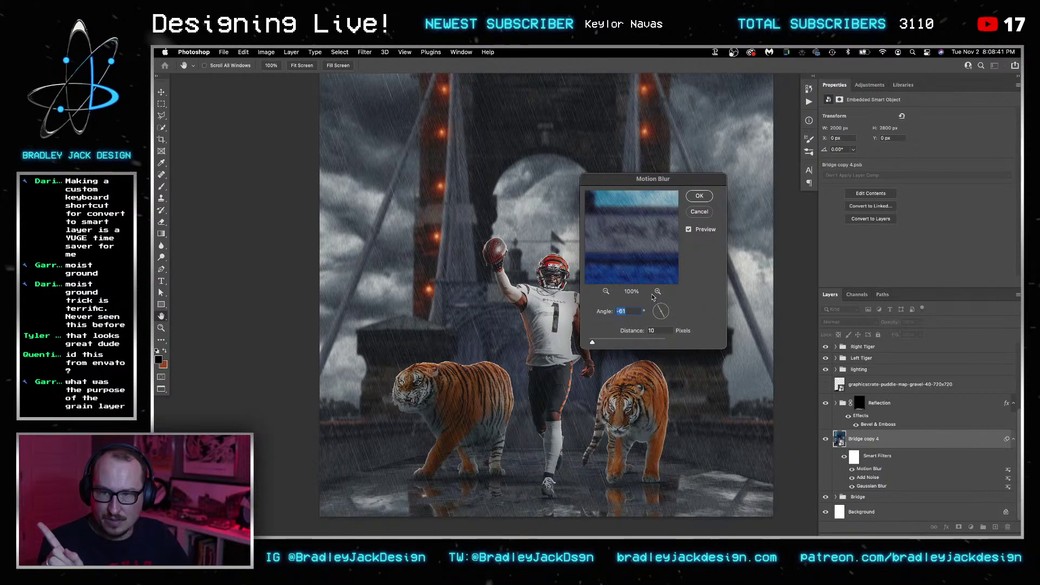
key("Return")
Set Bridge copy 4 to the Screen blend mode and hide it with a black layer mask.
key("shift+alt+s")
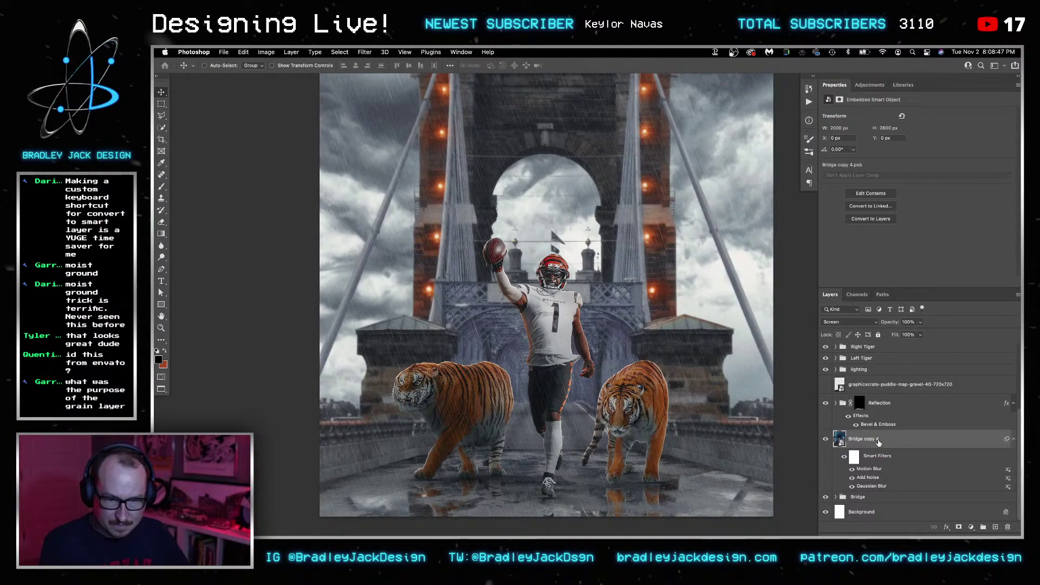
left_click(958, 527, "alt")
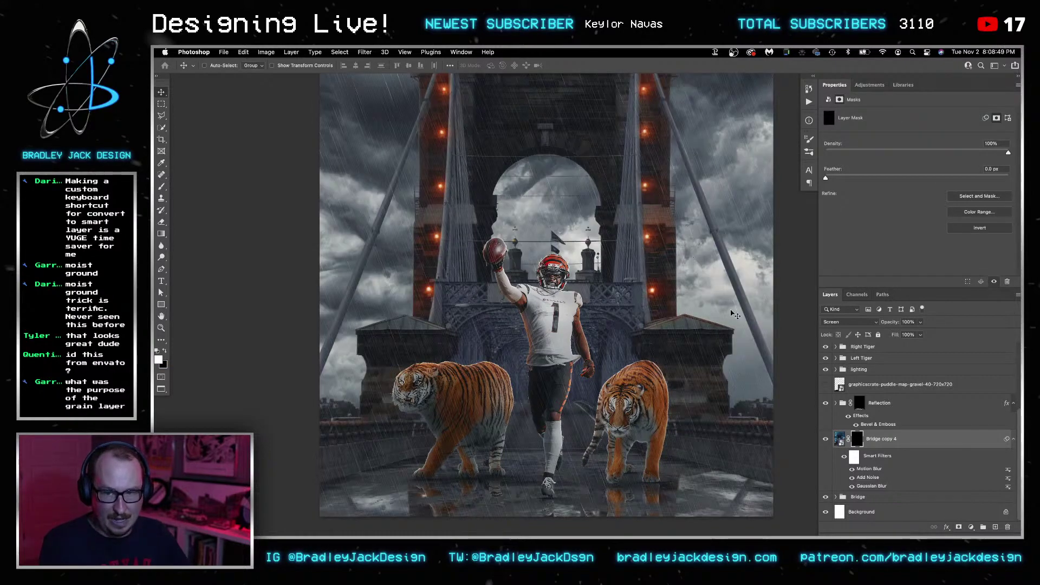
Ready the Brush tool for the layer mask and reduce its size to 40 px.
key("b")
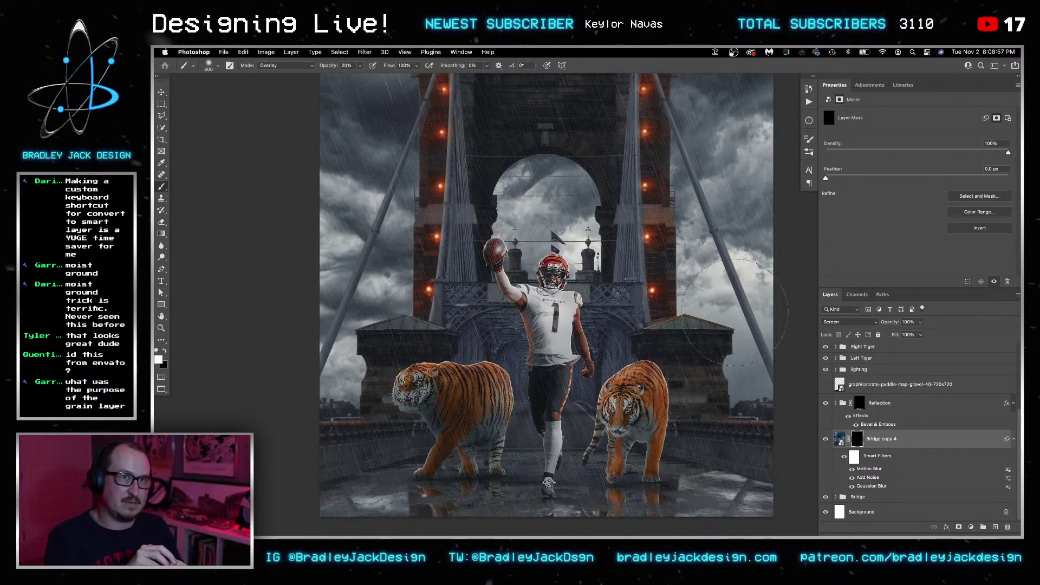
key("bracketleft")
key("bracketleft")
key("bracketleft")
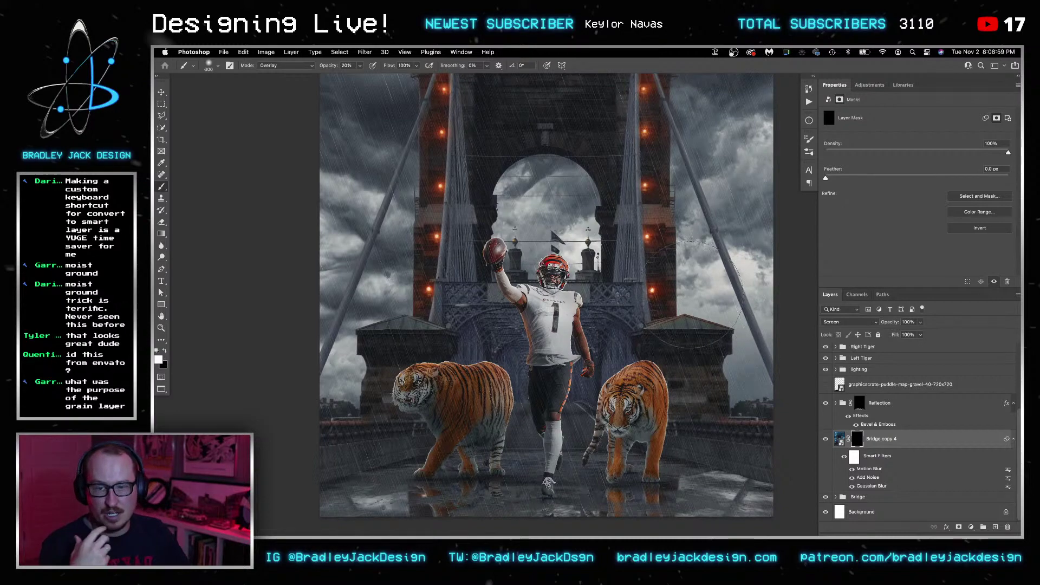
key("bracketleft")
key("bracketleft")
key("bracketleft")
key("bracketleft")
key("bracketleft")
key("bracketleft")
key("bracketleft")
key("bracketleft")
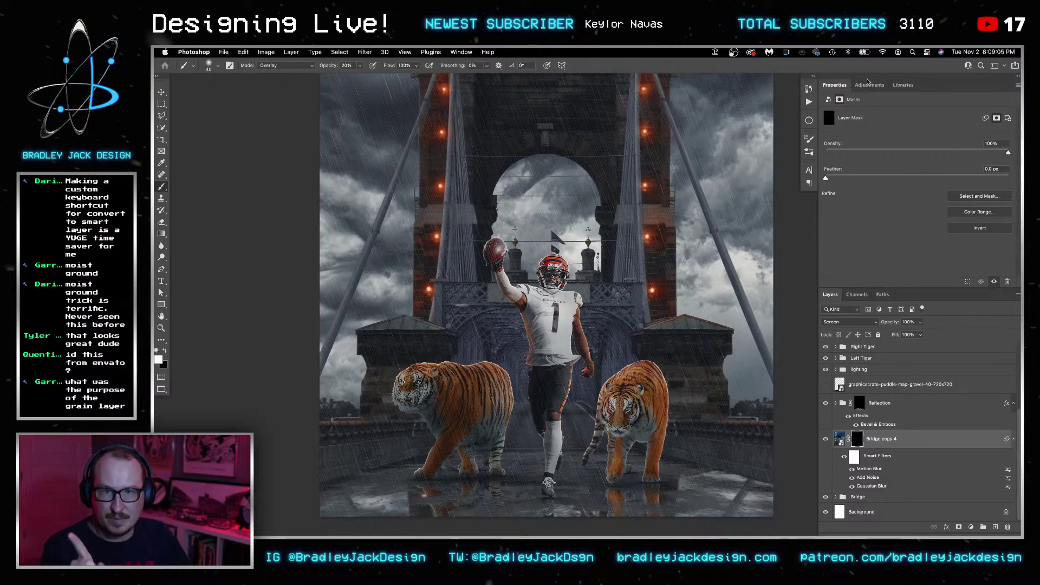
left_click(362, 52)
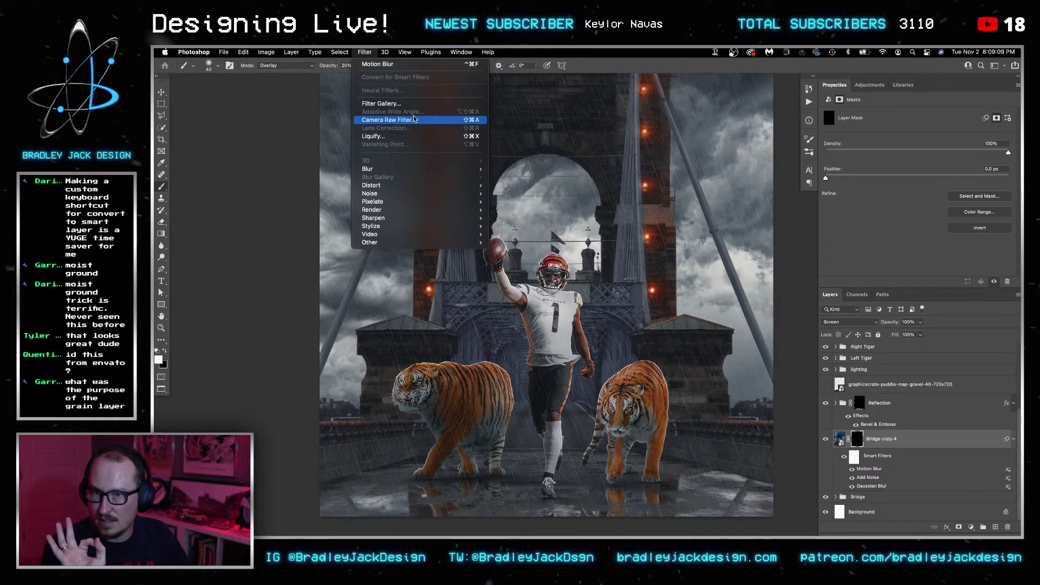
key("Escape")
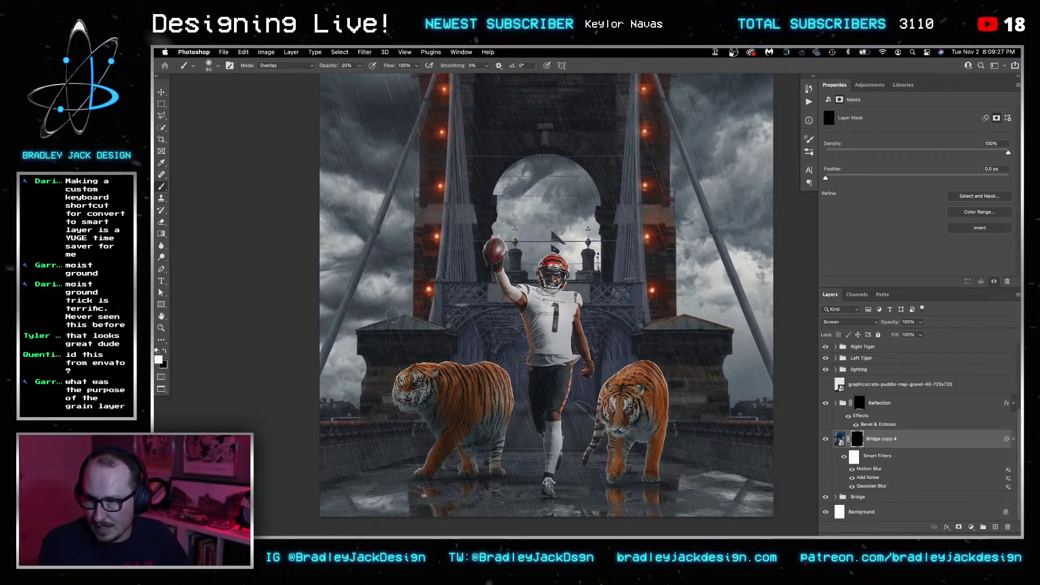
Set the brush mode to Normal and paint Bridge copy 4's mask with a smaller white brush along the left pillar's roof edges.
key("alt+shift+n")
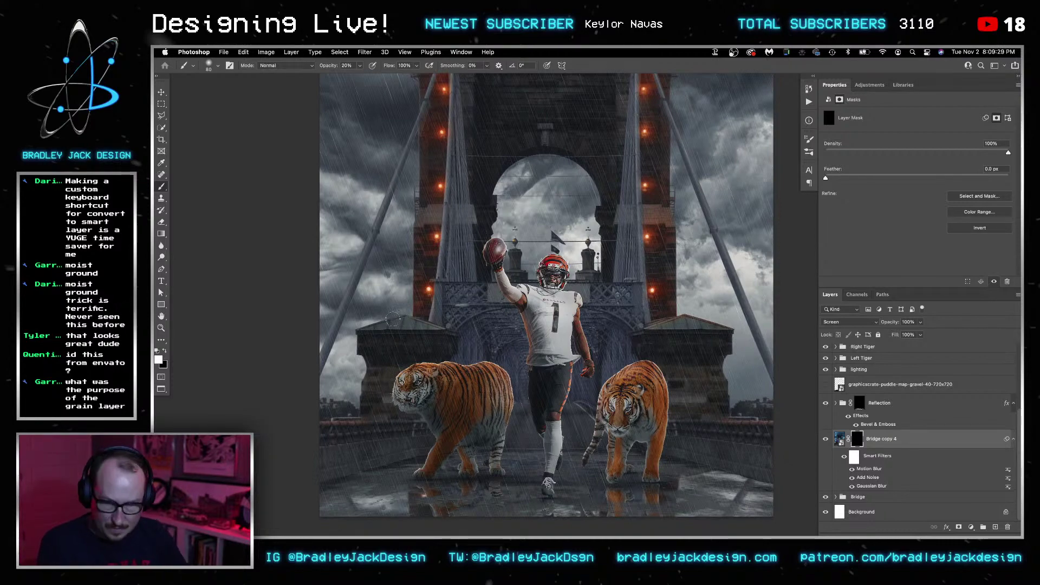
scroll(402, 314, "up", 5)
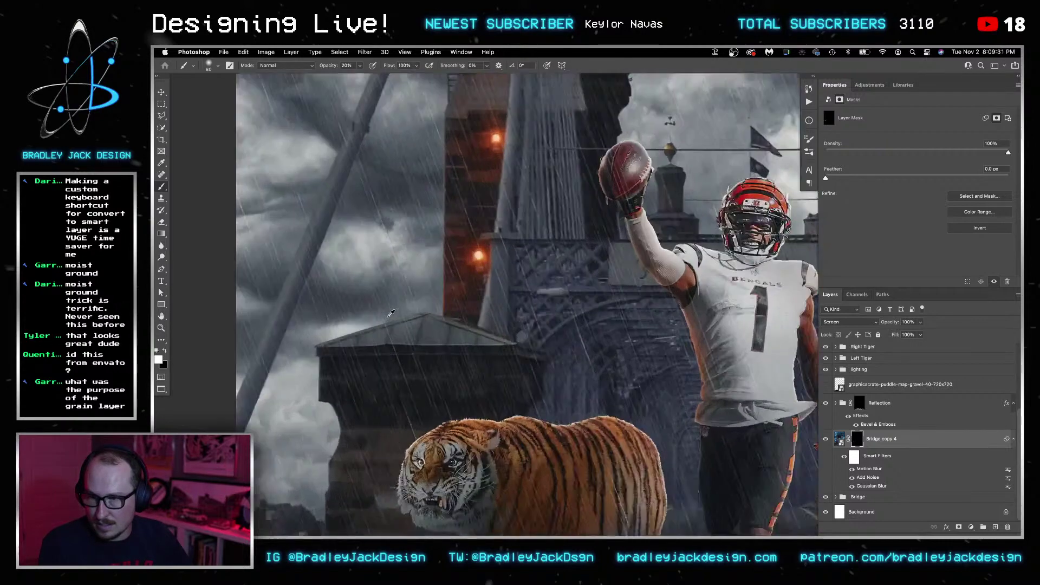
key("bracketleft")
key("bracketleft")
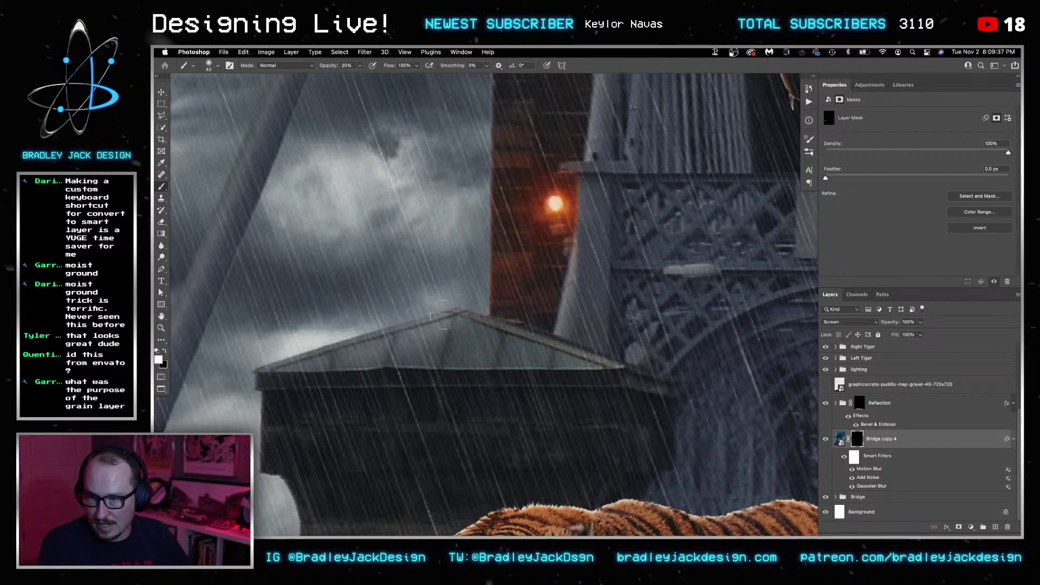
key("bracketleft")
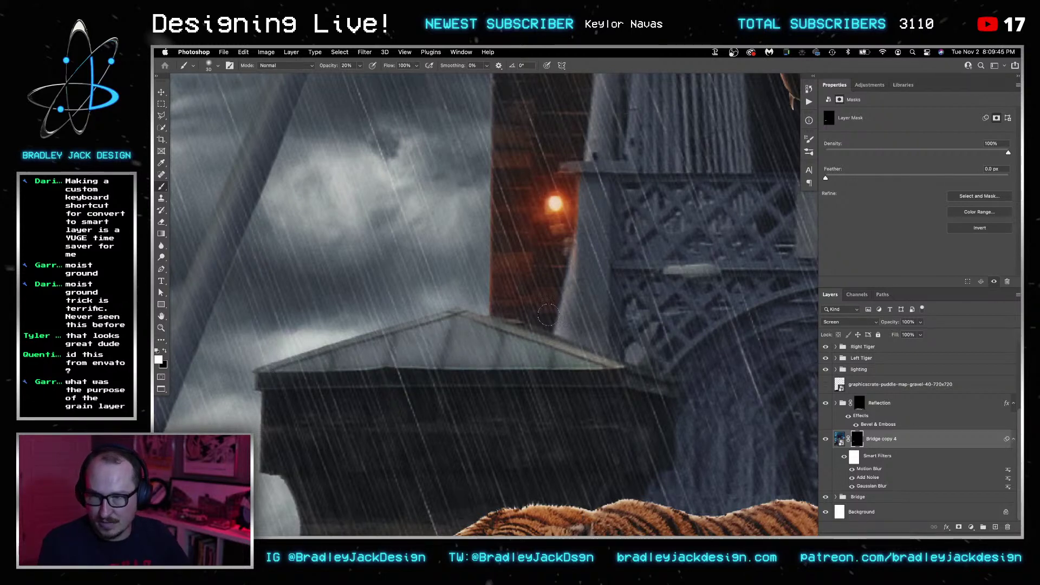
left_click_drag(569, 333, 262, 349)
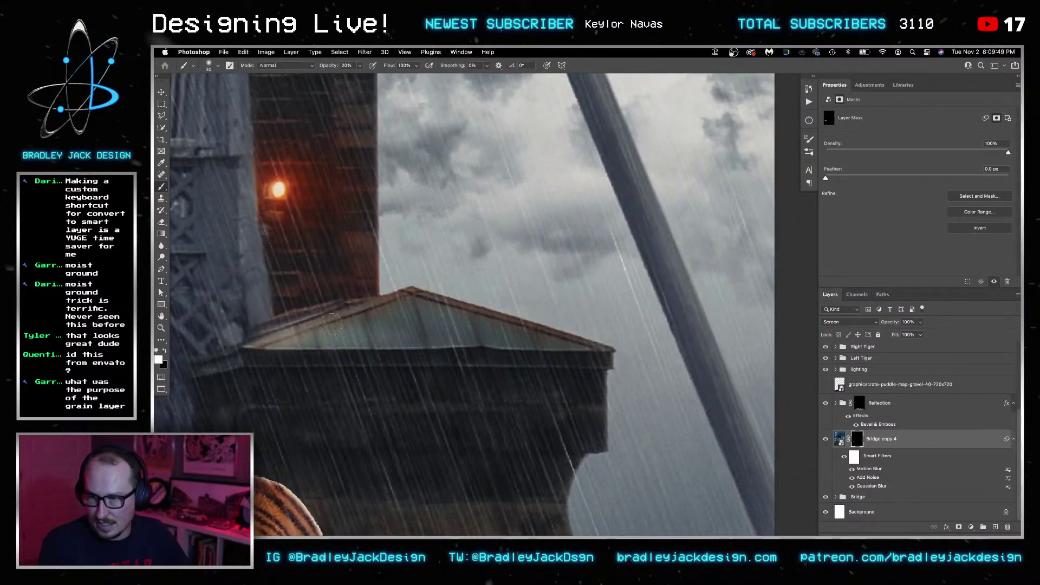
Reveal rain splashes along the right pillar's roof, clean up overspill in black, and touch up the left roof's slope in white.
mouse_move(394, 301)
left_mouse_down()
mouse_move(428, 292)
mouse_move(482, 323)
mouse_move(472, 334)
mouse_move(480, 319)
mouse_move(467, 306)
mouse_move(439, 309)
mouse_move(581, 346)
mouse_move(555, 336)
left_mouse_up()
key("x")
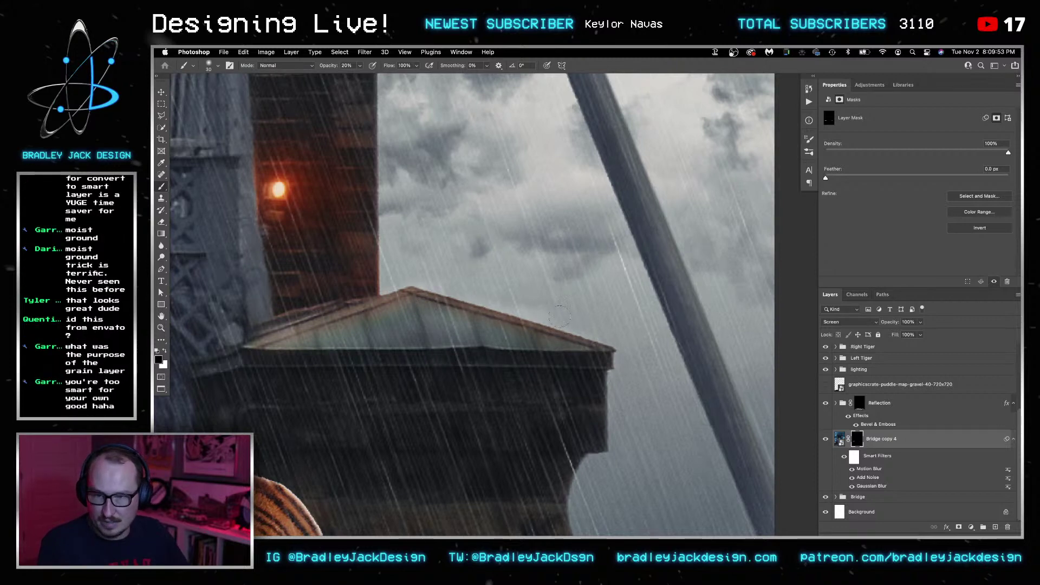
mouse_move(265, 327)
left_mouse_down()
mouse_move(395, 375)
mouse_move(368, 394)
mouse_move(470, 359)
left_mouse_up()
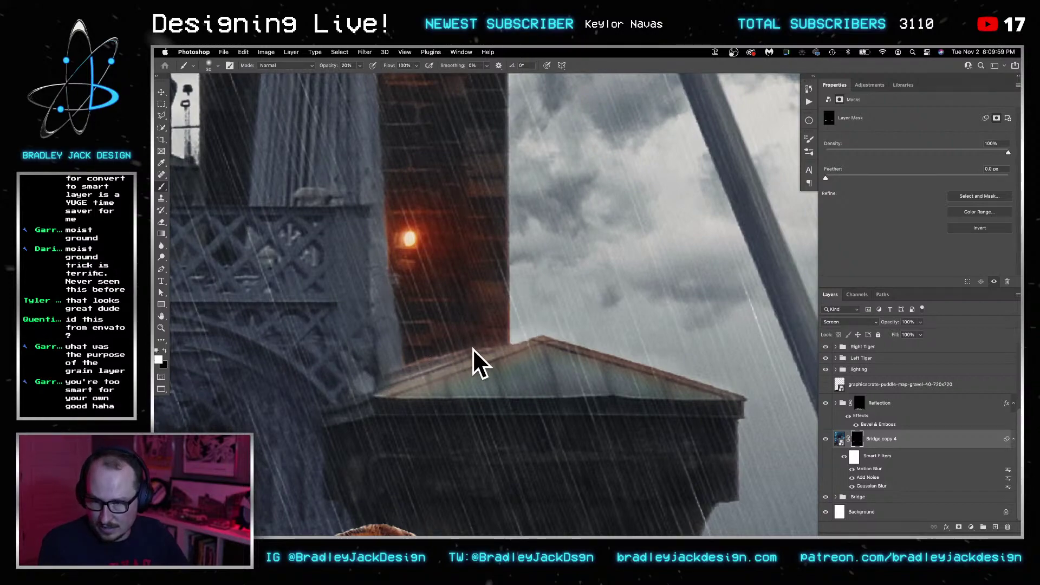
mouse_move(450, 357)
left_mouse_down()
mouse_move(342, 333)
mouse_move(754, 341)
left_mouse_up()
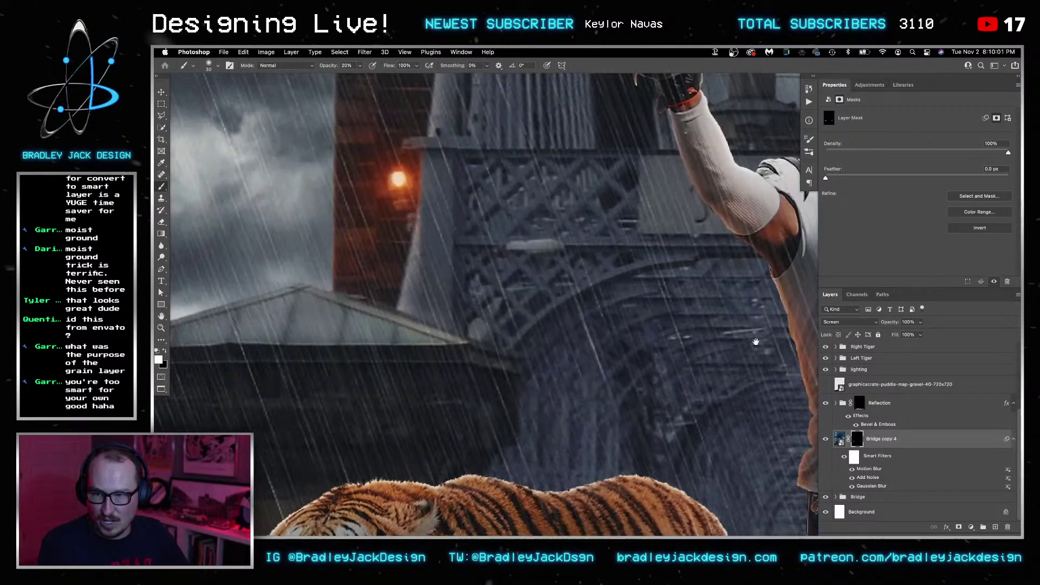
left_click_drag(343, 297, 488, 339)
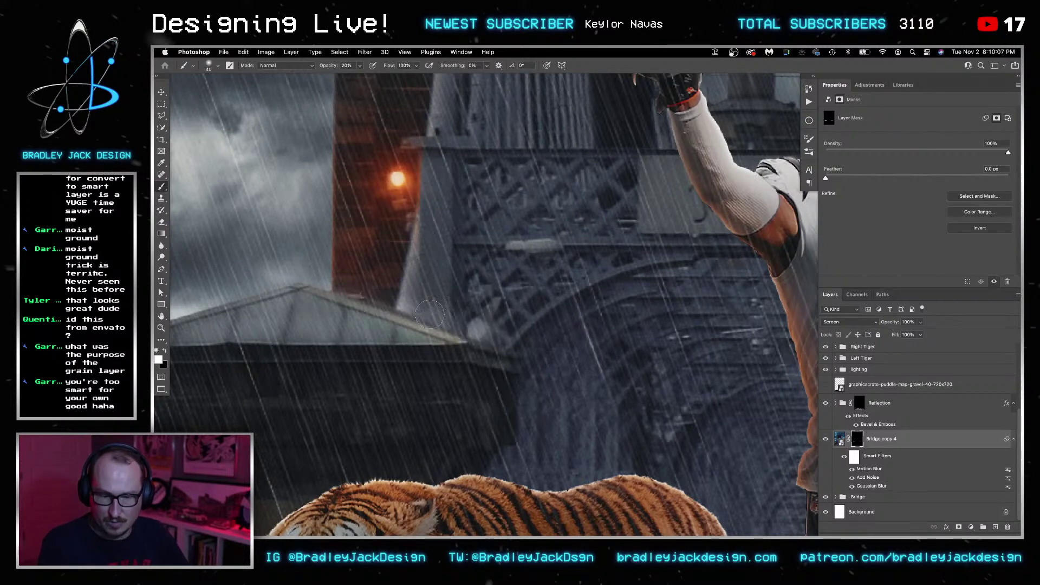
Enlarge the brush to 250 px and paint splash highlights on the wet ground around the tigers and the player.
scroll(466, 257, "down", 10)
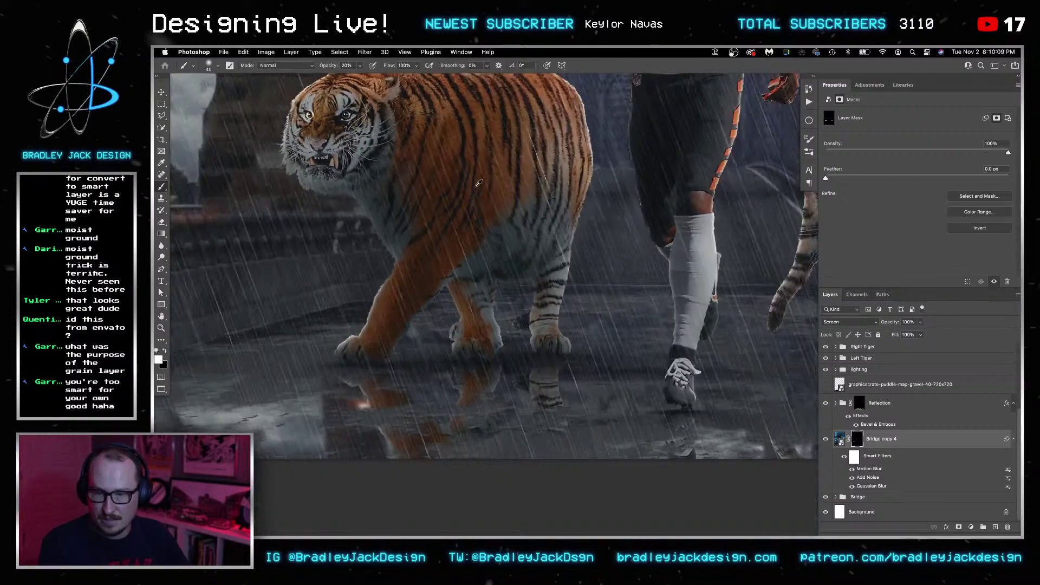
key("bracketright")
key("bracketright")
key("bracketright")
key("bracketright")
key("bracketright")
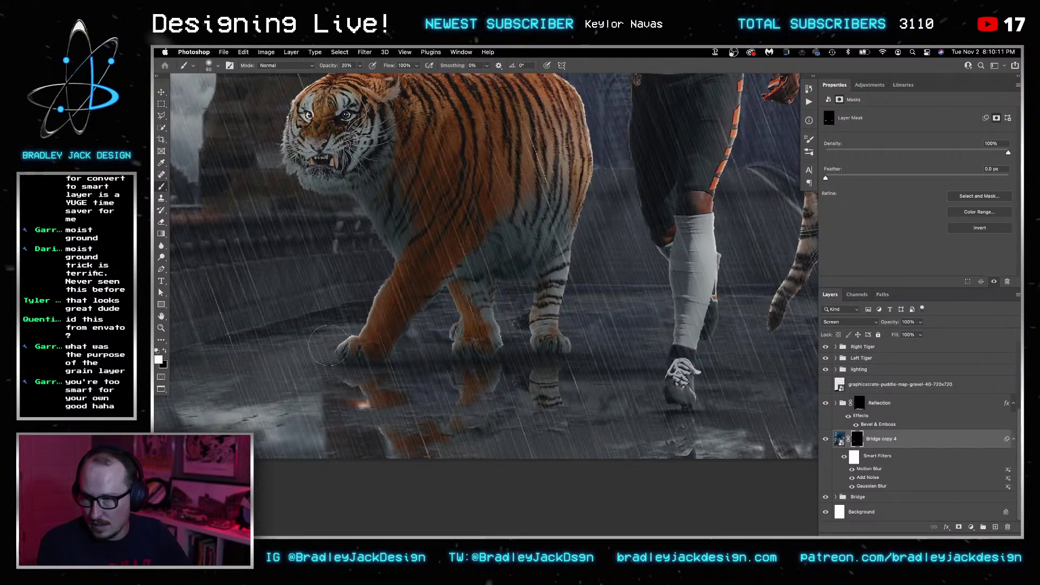
scroll(262, 357, "left", 5)
scroll(262, 357, "down", 3)
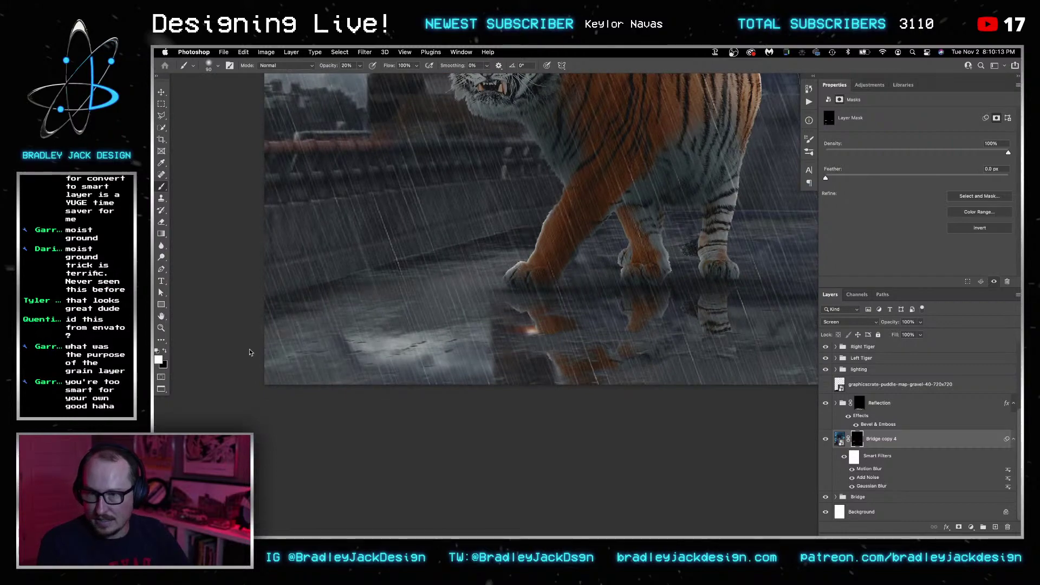
key("bracketright")
key("bracketright")
key("bracketright")
key("bracketright")
key("bracketright")
key("bracketright")
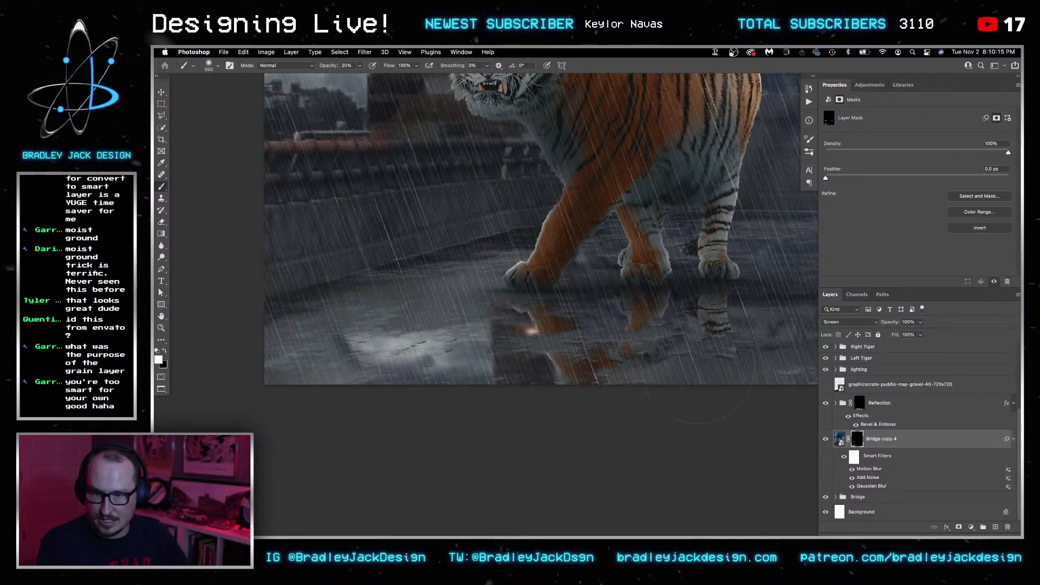
scroll(566, 348, "right", 8)
scroll(704, 390, "right", 5)
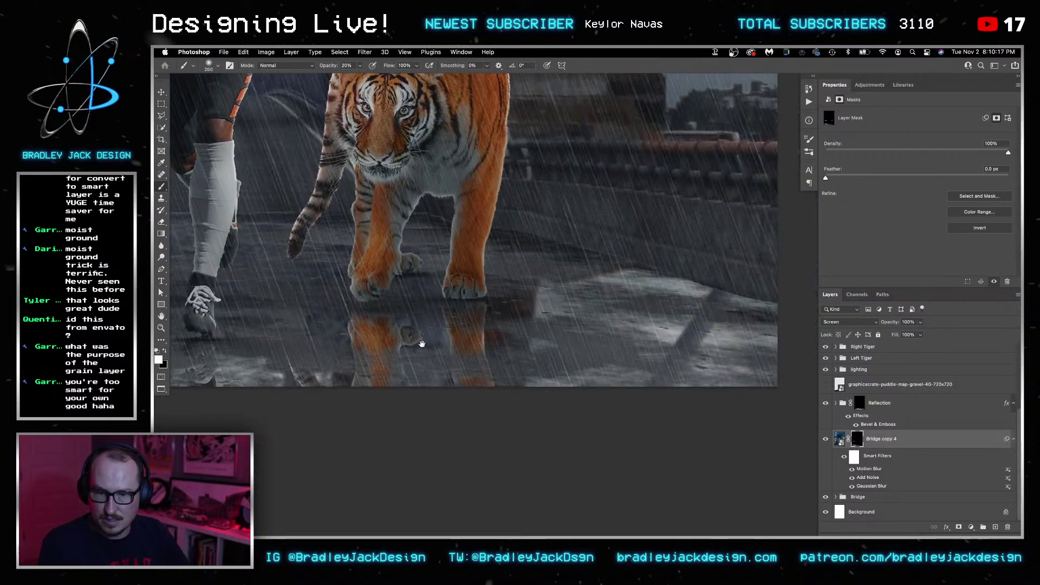
Move Bridge copy 4 above the Reflection group and paint its mask in white with a 300 px brush over the wet ground.
left_click_drag(877, 439, 877, 395)
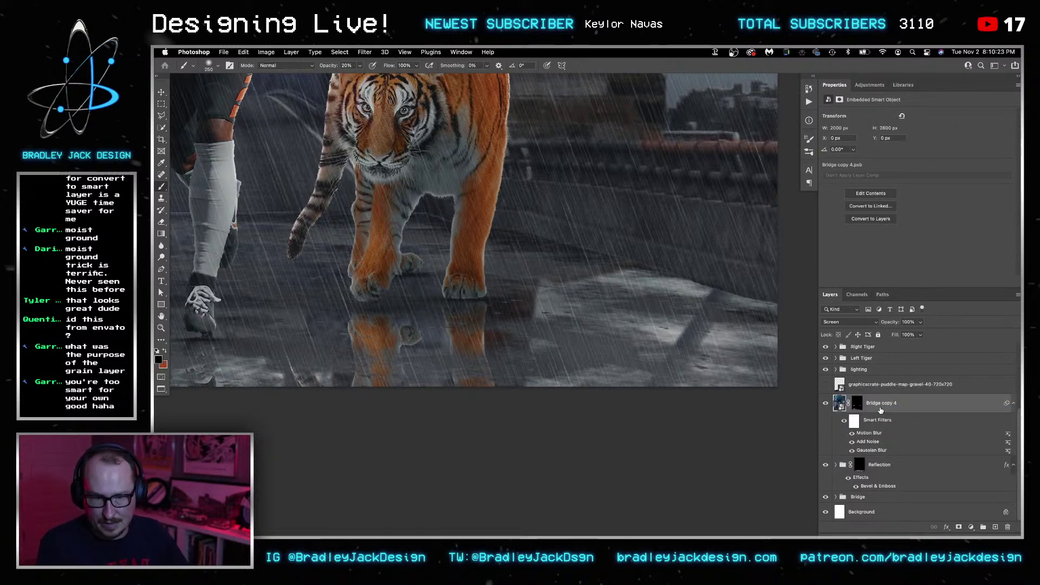
left_click(856, 404)
key("d")
key("bracketright")
mouse_move(551, 430)
left_mouse_down()
mouse_move(616, 395)
mouse_move(472, 335)
left_mouse_up()
scroll(471, 335, "down", 3)
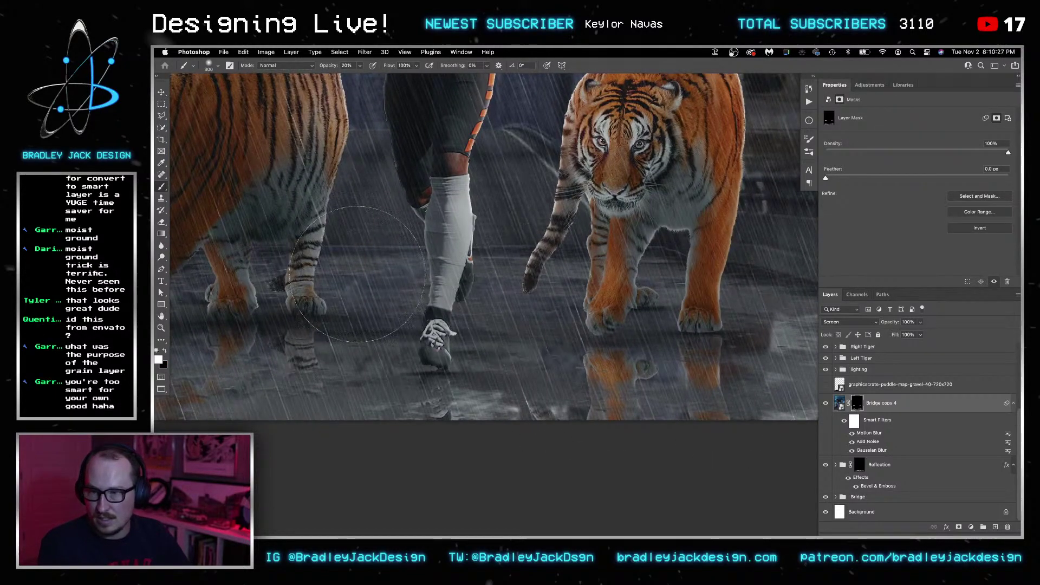
Reduce the brush to 40 px and paint splash highlights up the left suspension cable to the tower.
scroll(559, 292, "up", 3)
scroll(559, 292, "right", 5)
key("bracketleft")
key("bracketleft")
key("bracketleft")
key("bracketleft")
key("bracketleft")
scroll(468, 251, "left", 5)
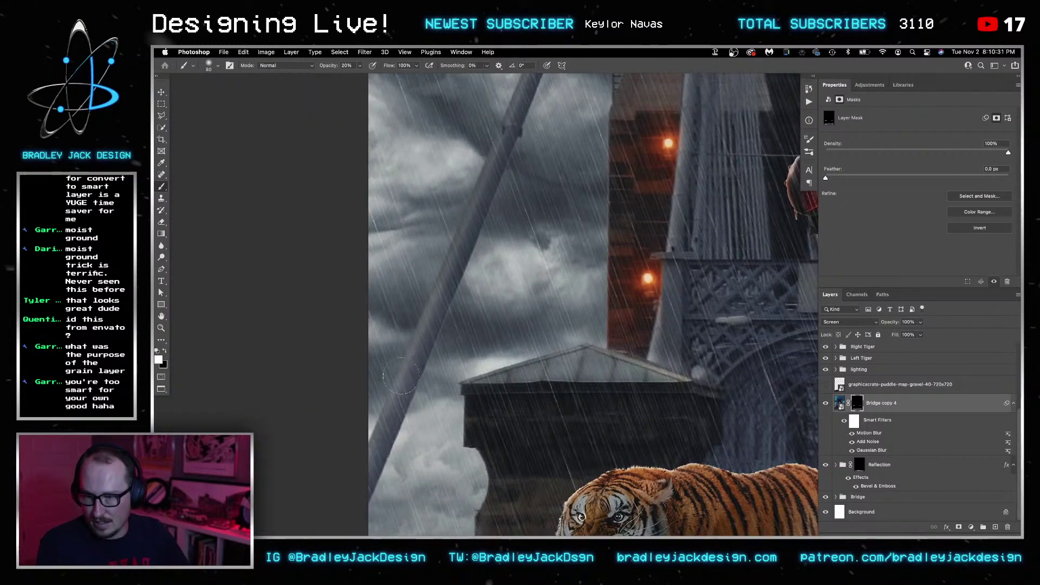
key("bracketleft")
key("bracketleft")
key("bracketleft")
scroll(466, 255, "down", 5)
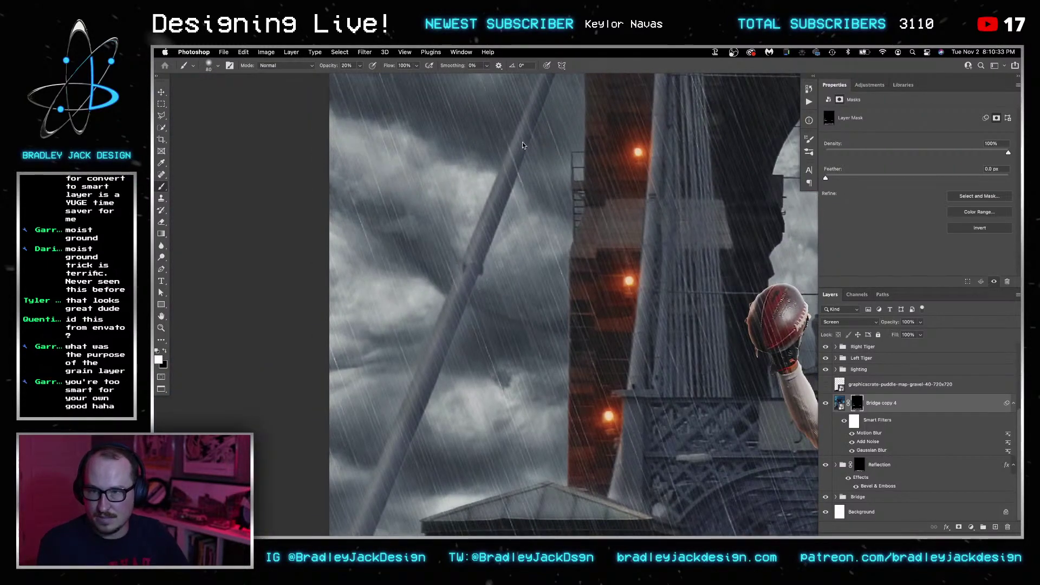
scroll(475, 298, "right", 3)
scroll(487, 260, "up", 4)
scroll(487, 260, "right", 2)
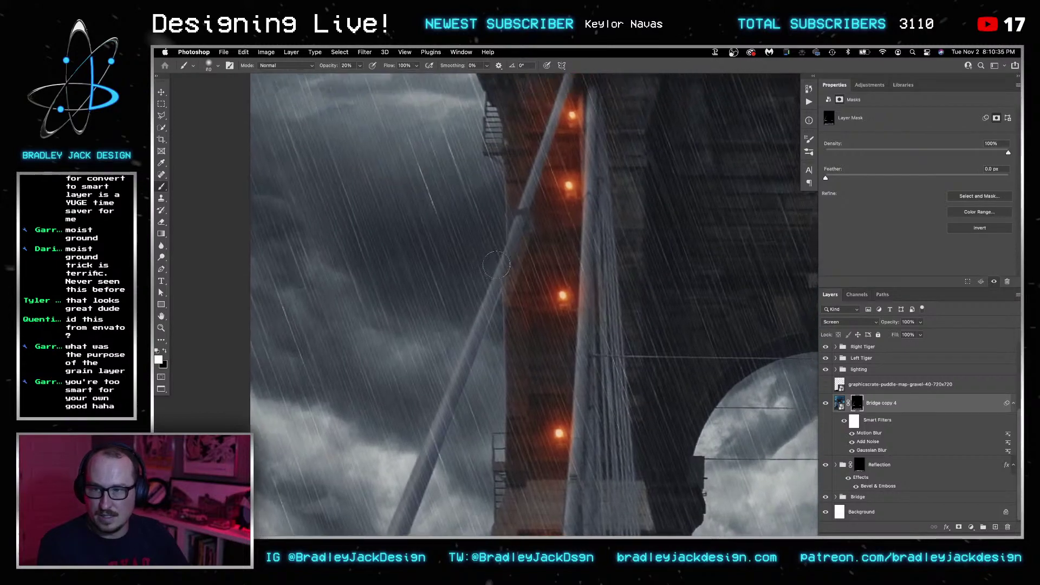
key("bracketleft")
key("bracketleft")
left_click_drag(537, 202, 533, 217)
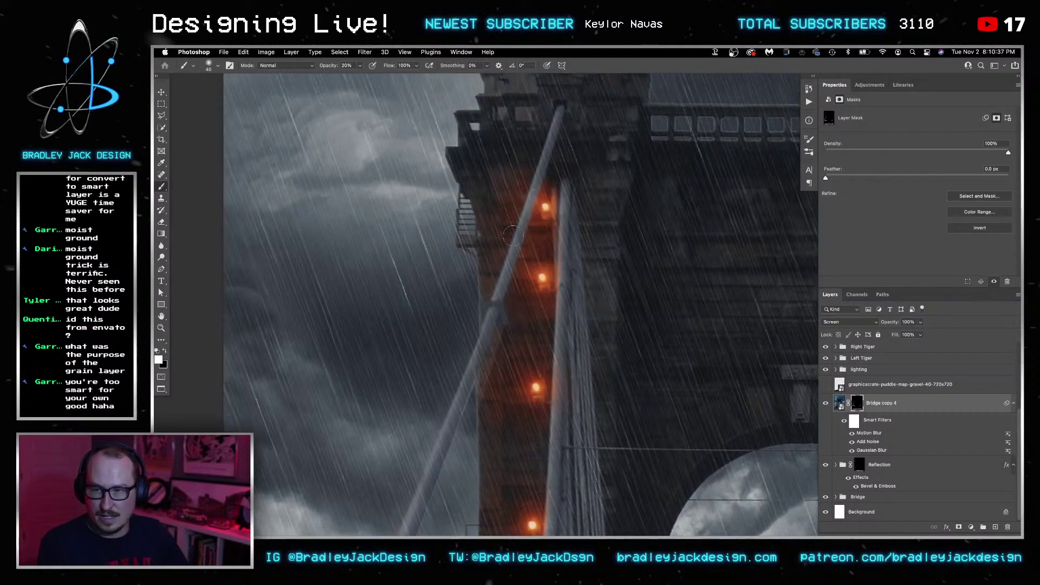
Paint splash highlights along the bridge's upper parapet and around the turrets on top of the towers.
left_click_drag(624, 117, 376, 297)
key("bracketright")
key("bracketright")
key("bracketright")
key("bracketright")
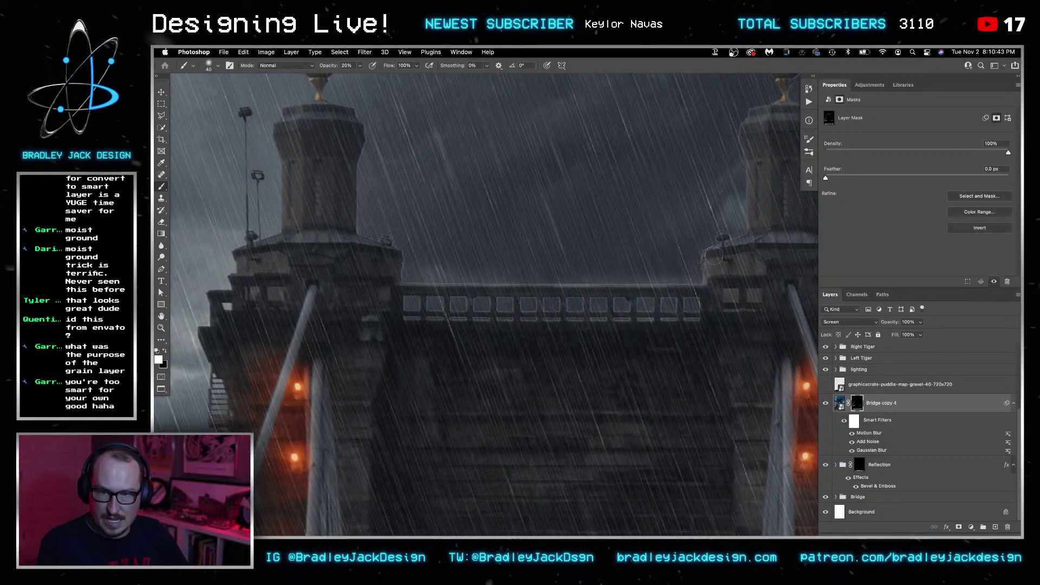
left_click_drag(741, 127, 636, 208)
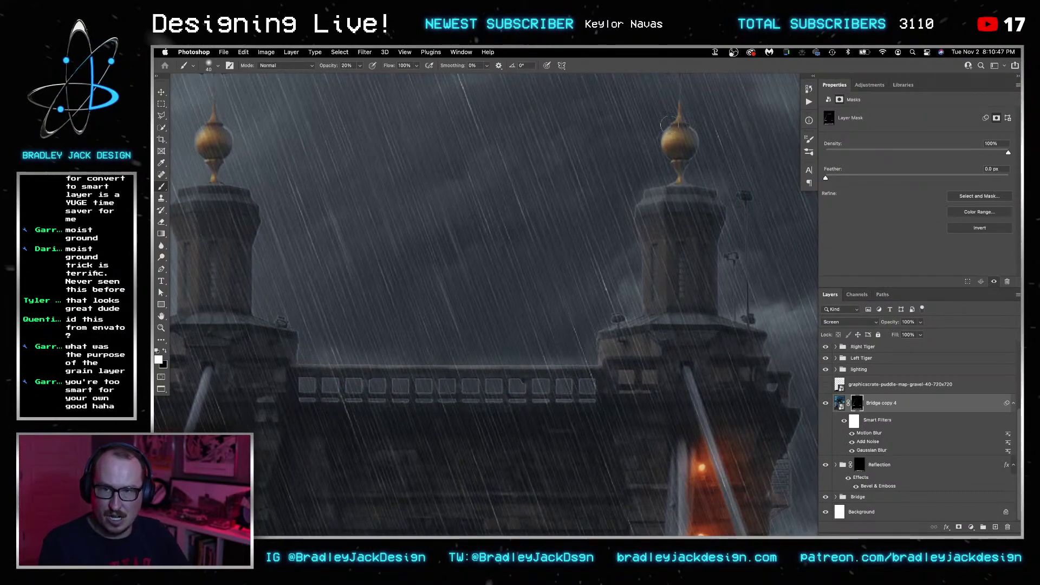
Set the brush opacity to 20% and build up the splashes around both tower turrets and their stone ledges.
key("ctrl+shift+h")
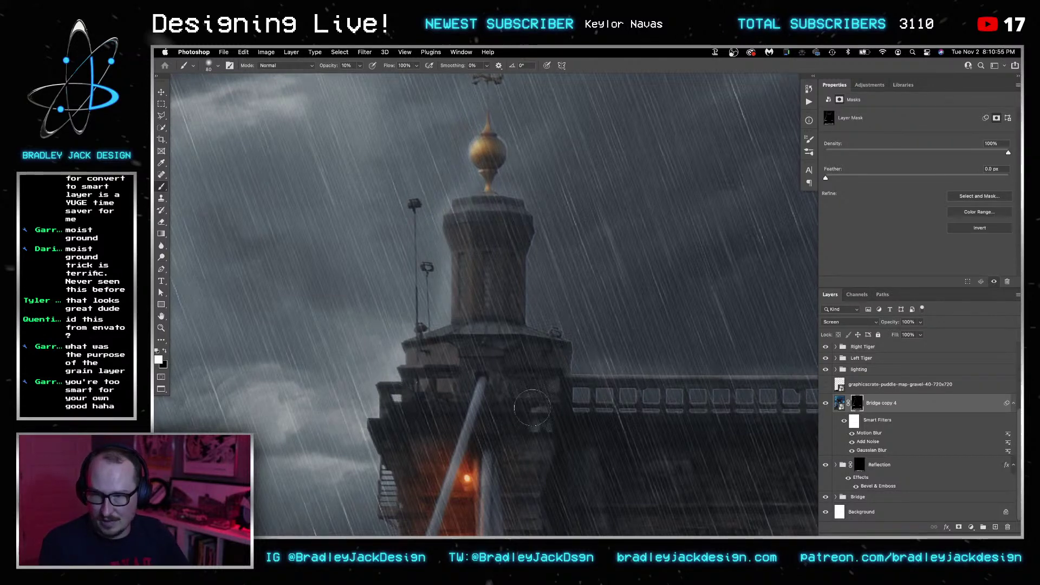
key("2")
scroll(555, 320, "right", 15)
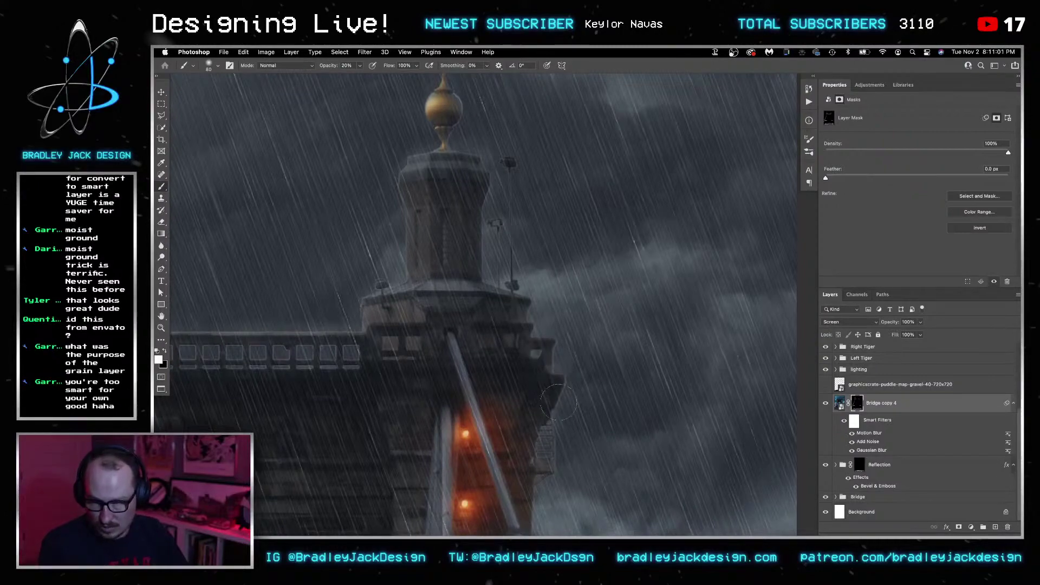
Reduce the brush to 40 px and paint splash highlights down the right suspension cable.
scroll(481, 175, "down", 8)
key("bracketleft")
key("bracketleft")
key("bracketleft")
key("bracketleft")
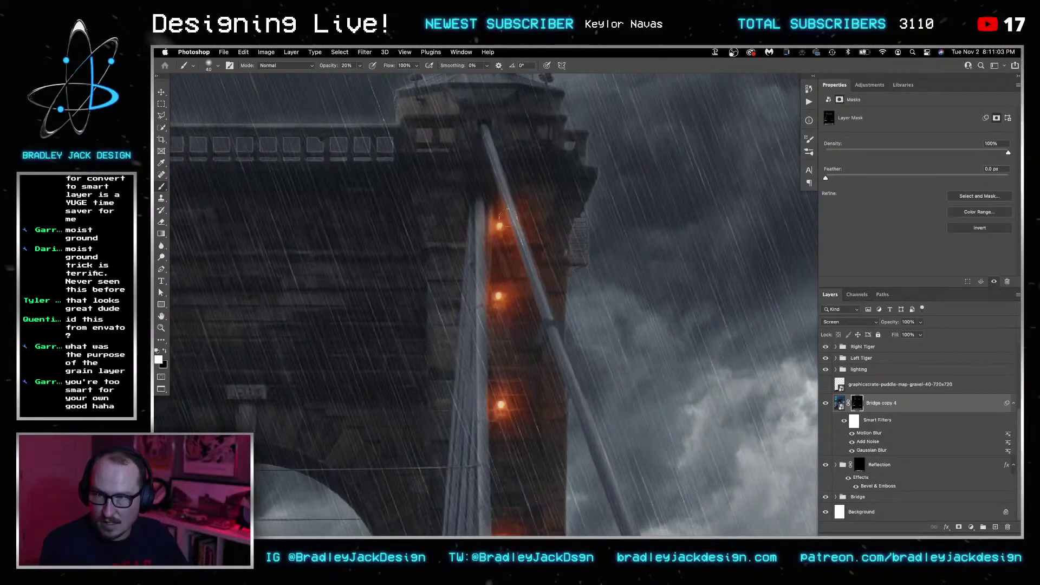
scroll(612, 467, "up", 3)
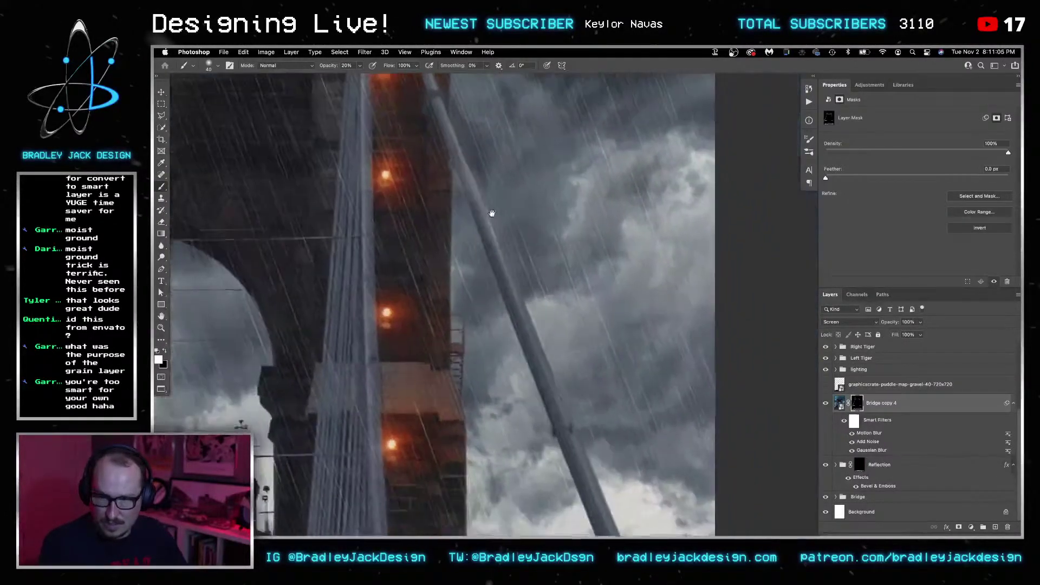
scroll(554, 417, "down", 3)
scroll(553, 417, "right", 3)
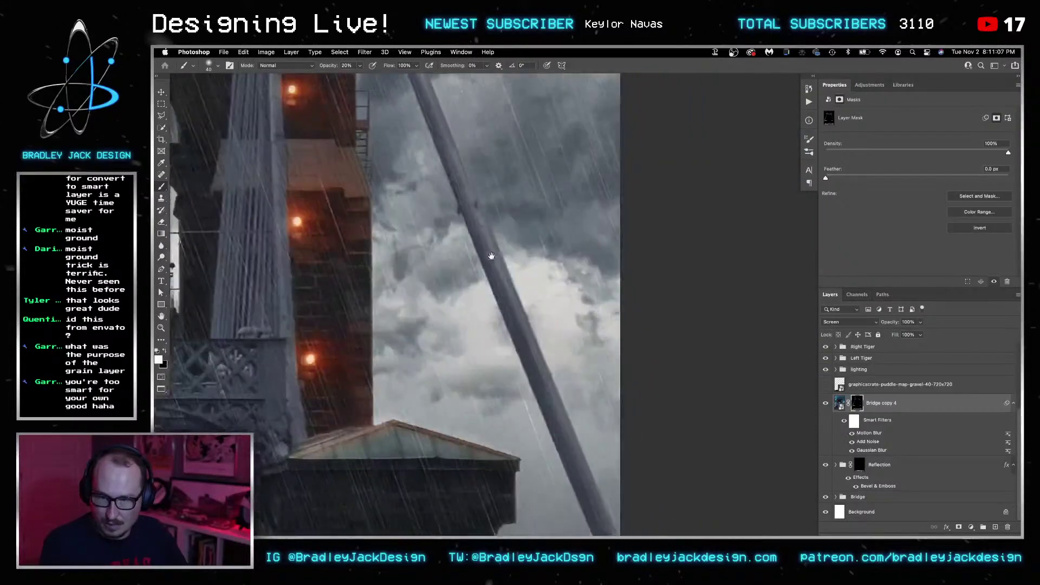
Paint splash highlights along the bridge railings and walls behind the right and left tigers.
left_click_drag(603, 514, 561, 248)
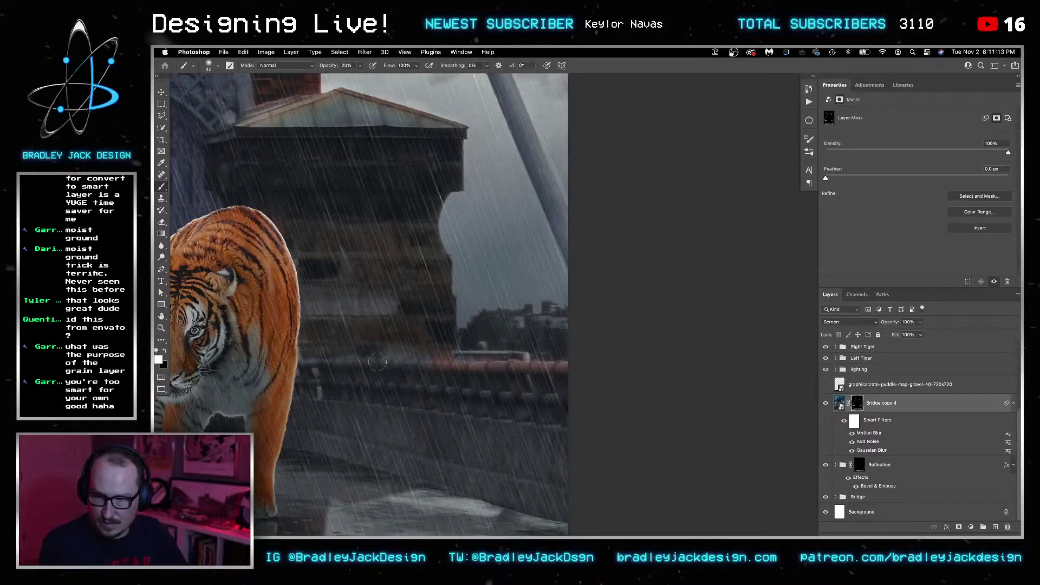
left_click_drag(288, 402, 594, 319)
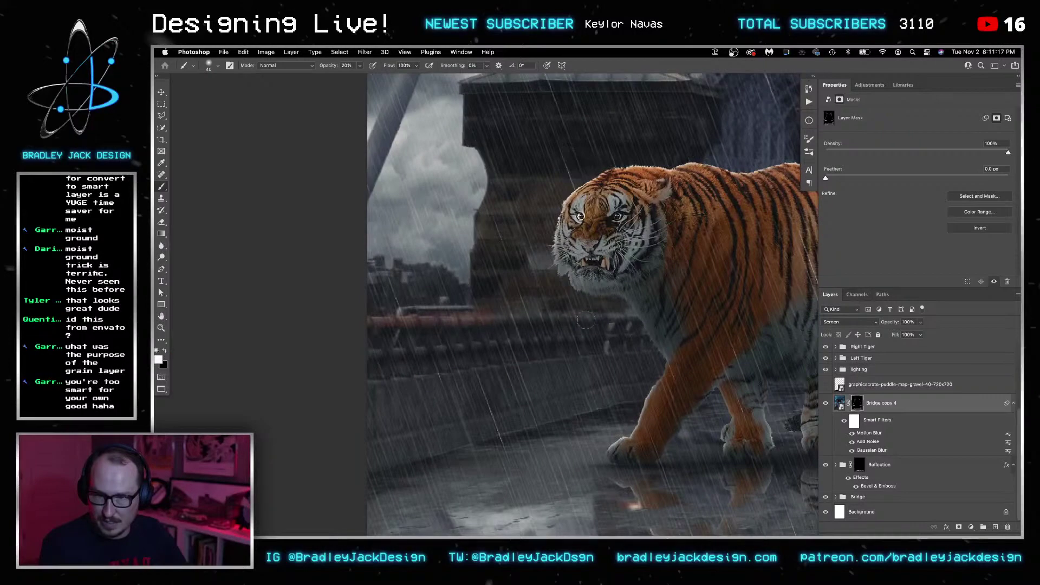
mouse_move(344, 314)
left_mouse_down()
mouse_move(461, 394)
mouse_move(519, 265)
mouse_move(442, 287)
left_mouse_up()
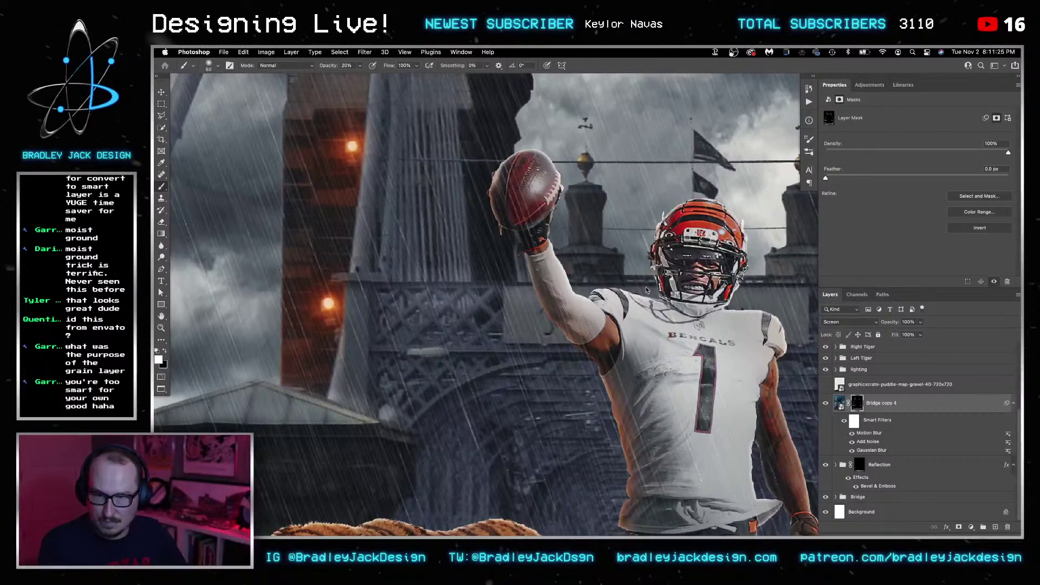
Raise the brush opacity to 50% and paint splash highlights on the bridge deck and distant turrets behind the player.
scroll(522, 320, "right", 5)
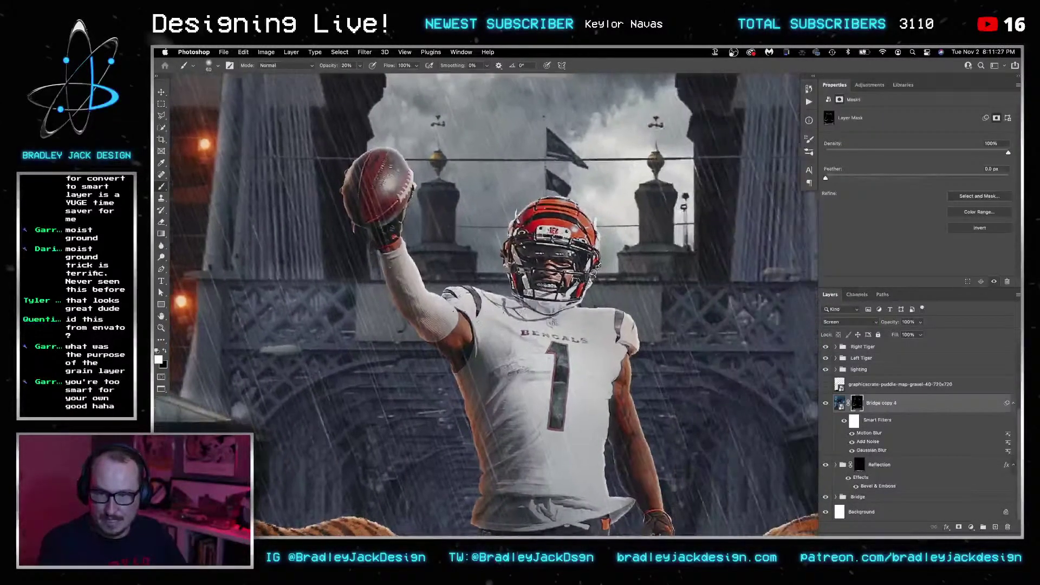
left_click_drag(769, 325, 615, 330)
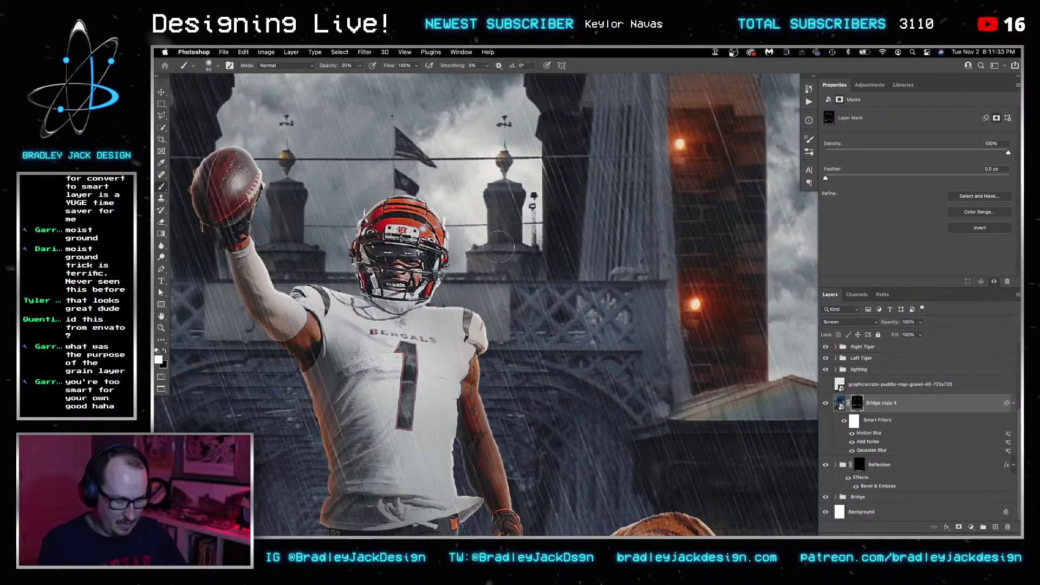
key("5")
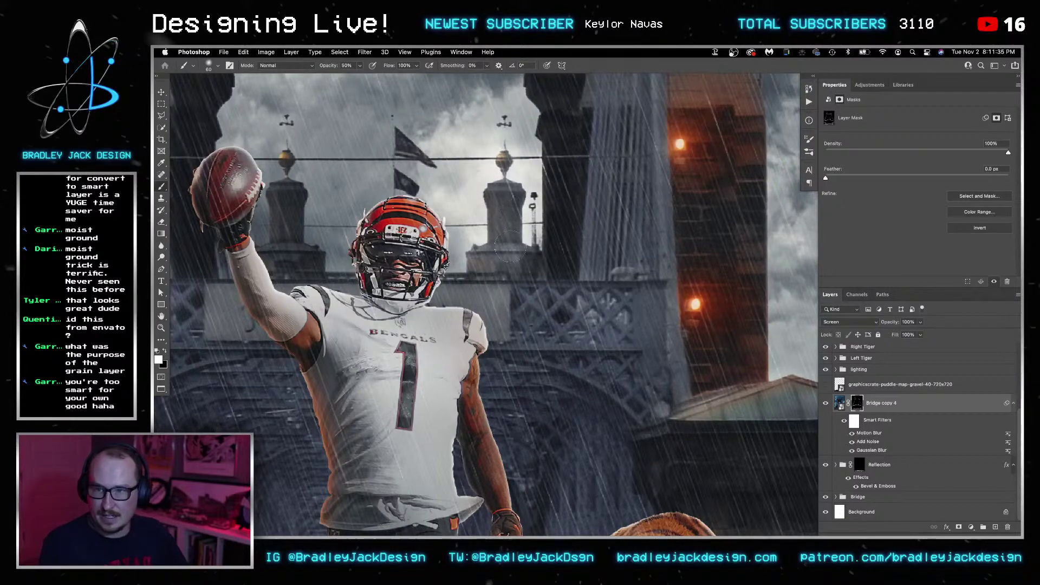
scroll(469, 234, "left", 5)
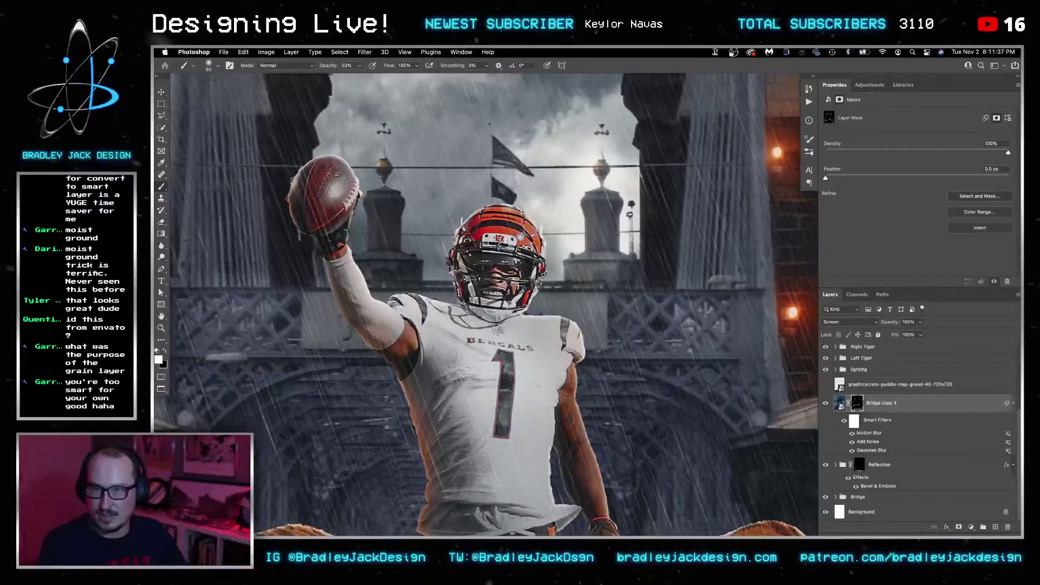
mouse_move(396, 259)
left_mouse_down()
mouse_move(379, 261)
mouse_move(393, 230)
mouse_move(382, 135)
mouse_move(371, 259)
mouse_move(412, 179)
mouse_move(455, 151)
left_mouse_up()
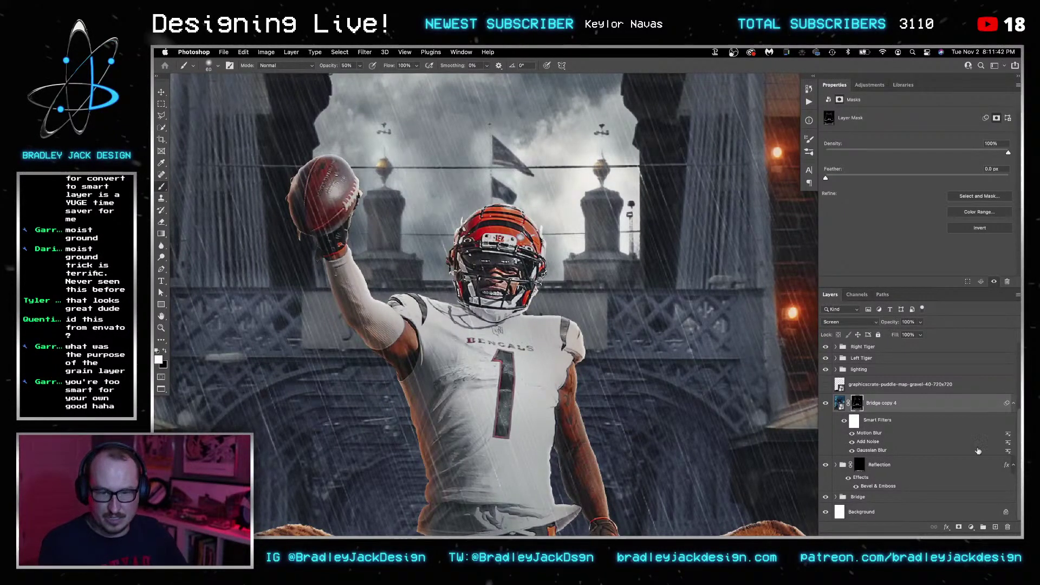
In the Bridge copy 4 layer's Blend If options, split the Underlying Layer highlight slider to about 108/255.
double_click(928, 403)
left_click_drag(796, 323, 773, 324)
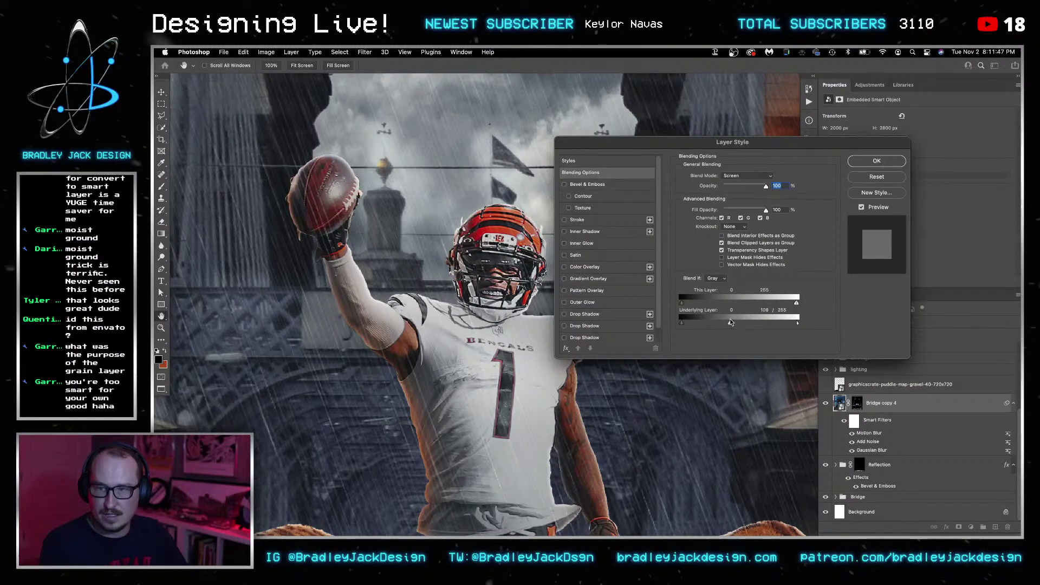
key("Return")
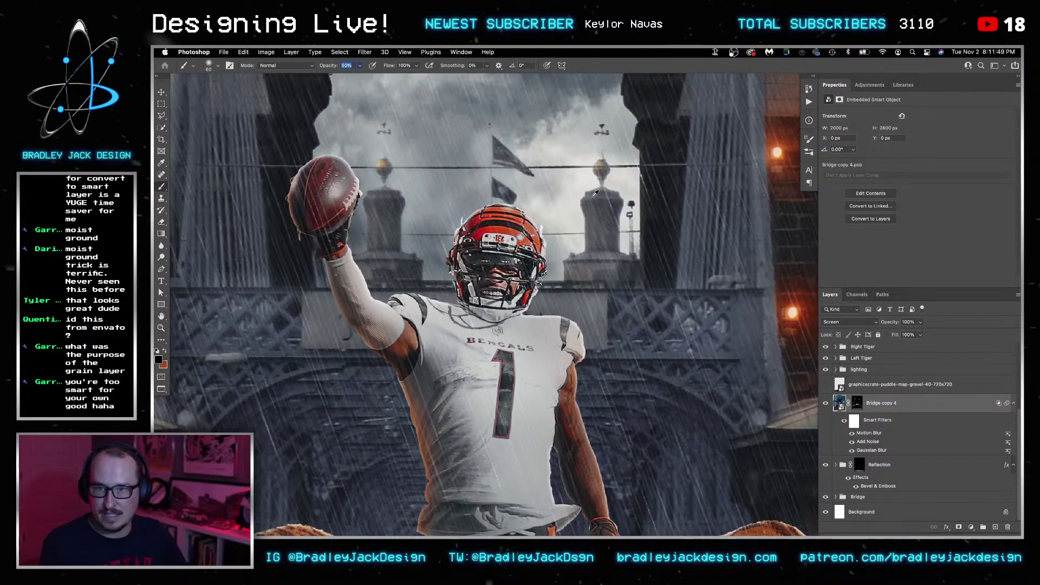
Compare the full composite with the Bridge copy 4 splash layer hidden and shown.
key("super+minus")
key("super+minus")
left_click_drag(589, 269, 582, 297)
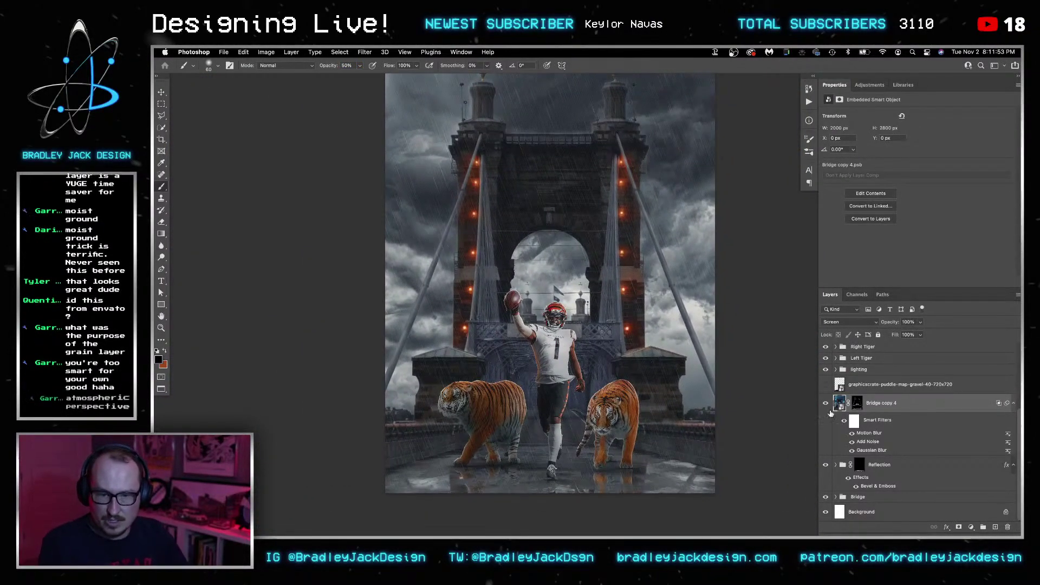
left_click(825, 403)
key("super+0")
left_click(825, 405)
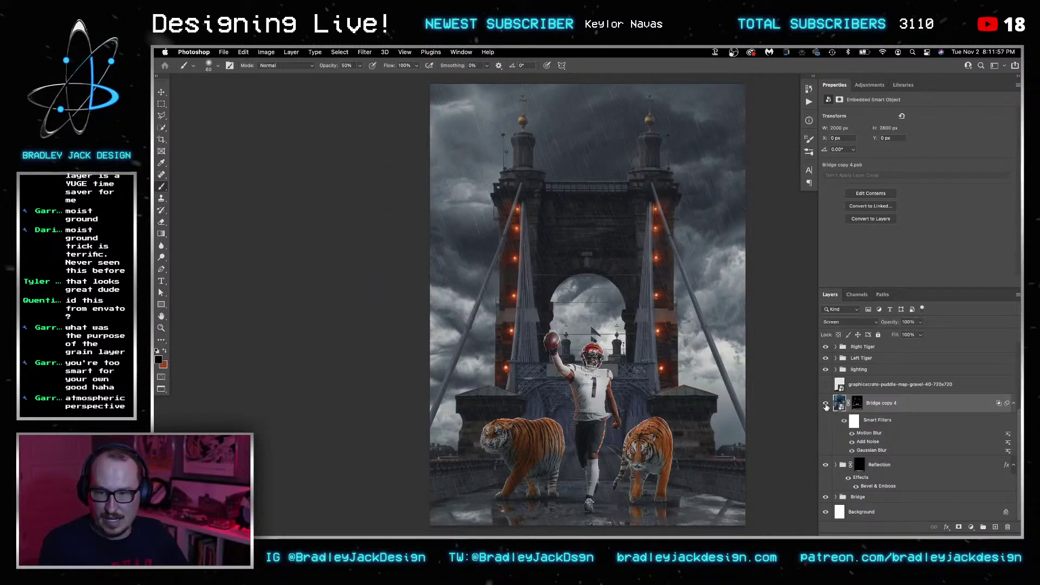
left_click(825, 403)
left_click(826, 403)
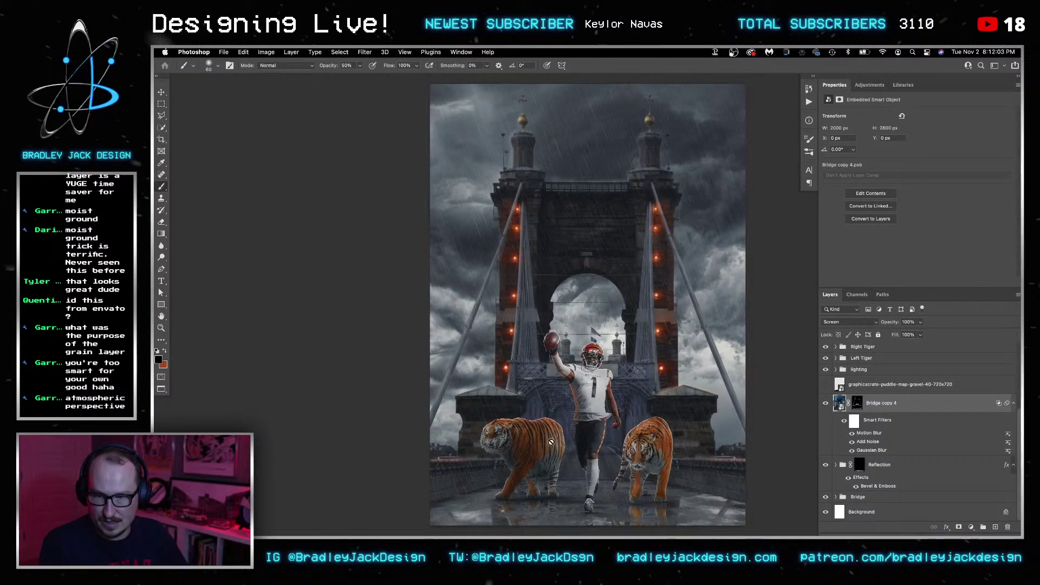
Duplicate the player, Right Tiger and Left Tiger groups and convert the copies into a single smart object.
scroll(869, 396, "up", 3)
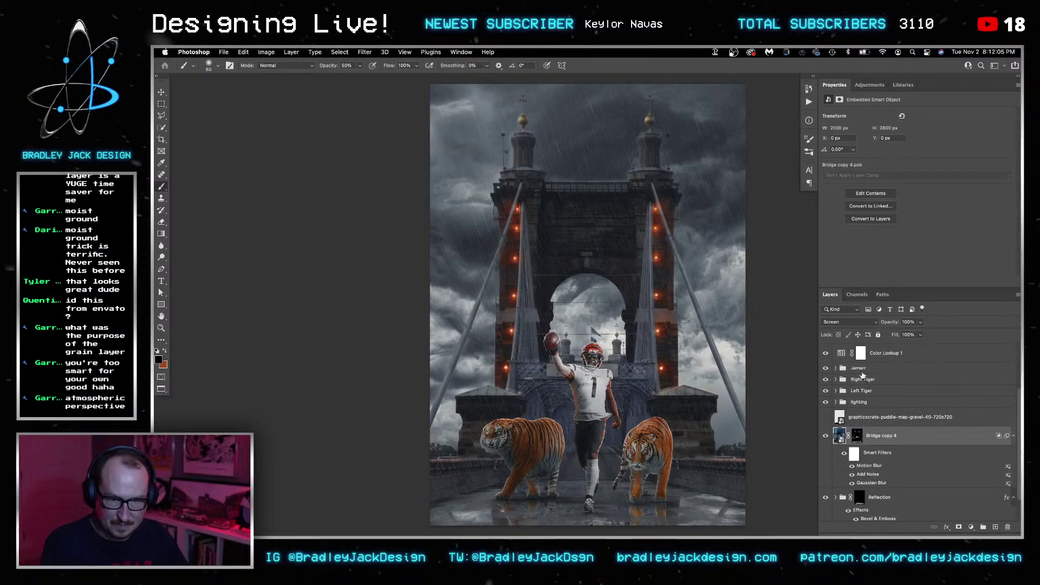
right_click(862, 372)
left_click(881, 369)
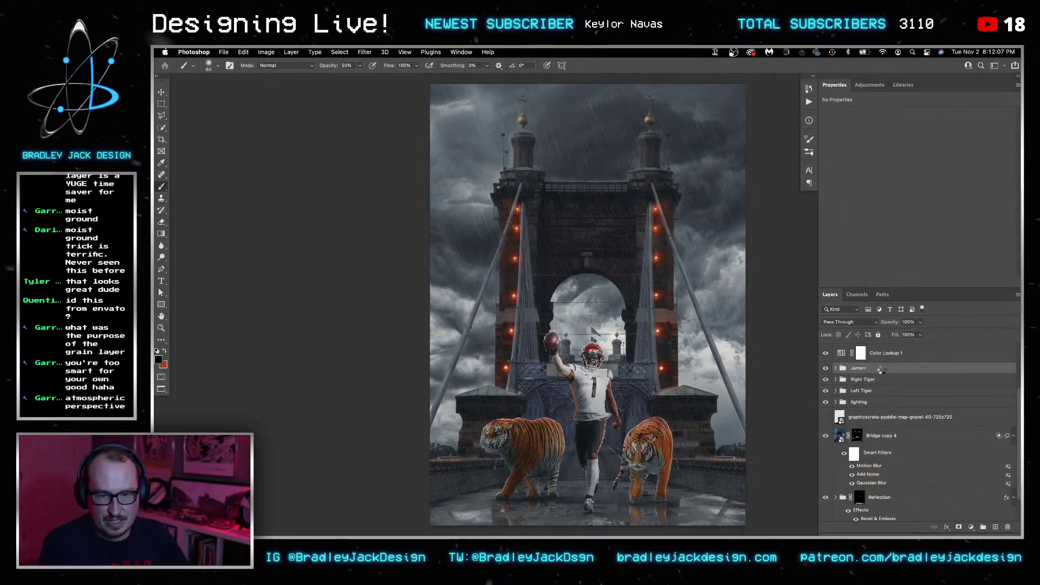
right_click(867, 370)
left_click(869, 375)
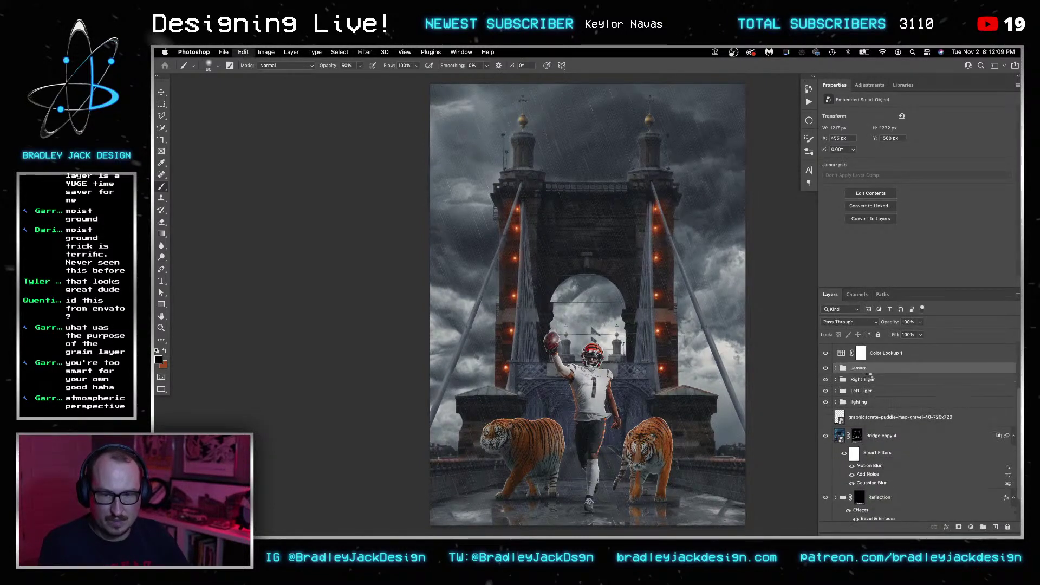
left_click(870, 390, "shift")
key("super+j")
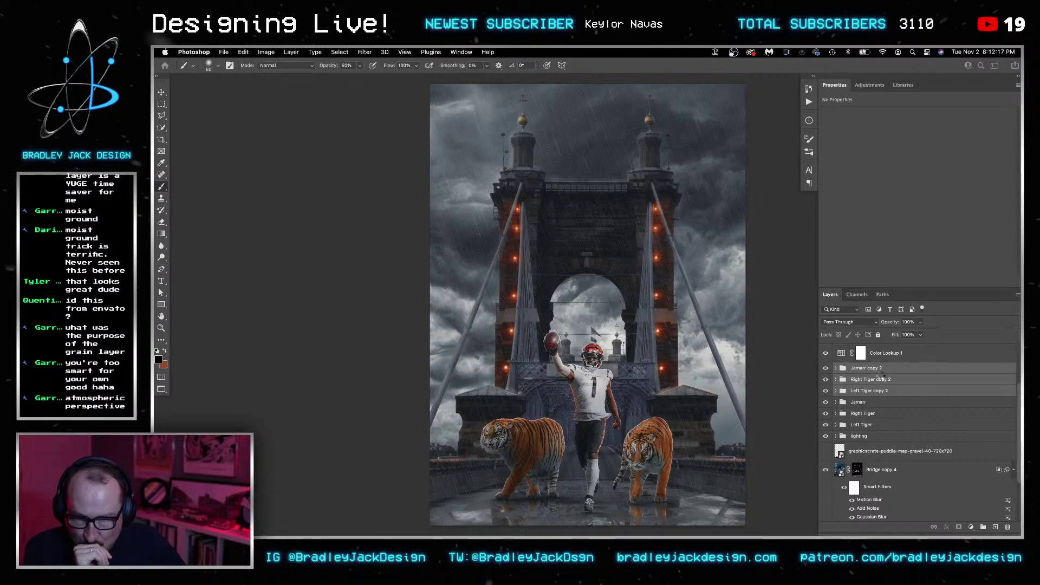
right_click(882, 377)
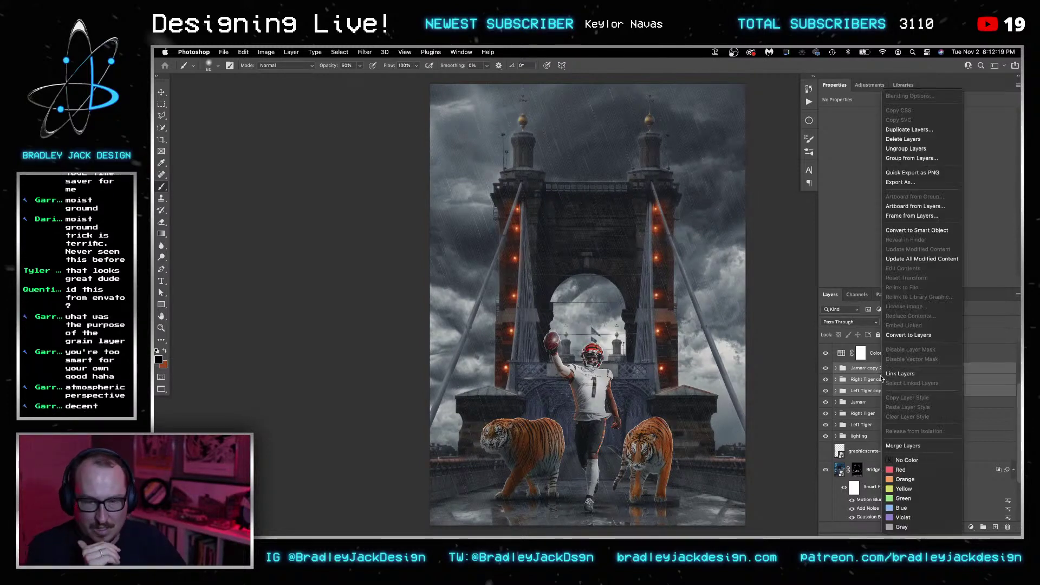
left_click(910, 231)
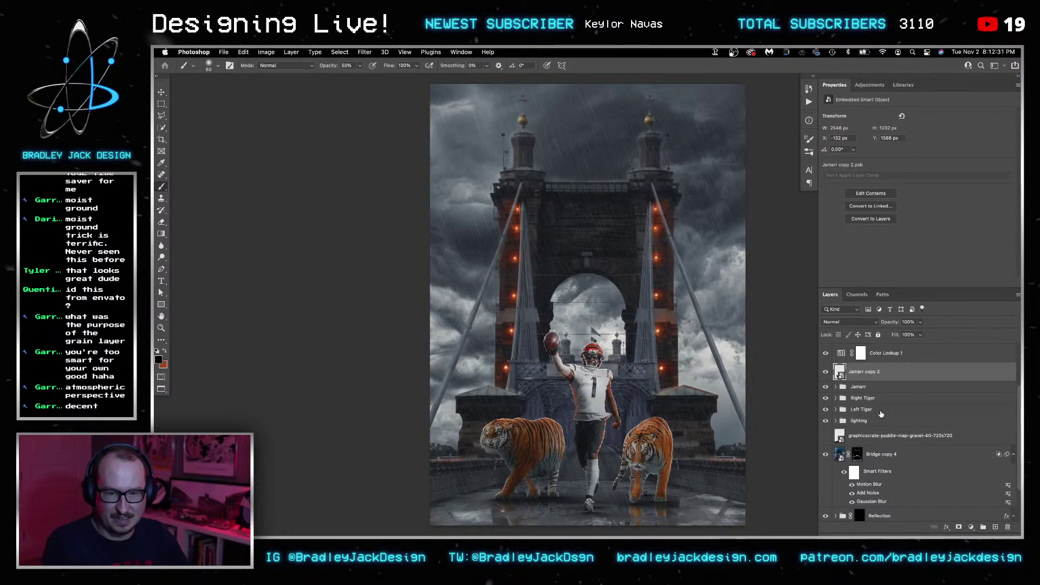
Set the combined player-and-tigers smart object to Screen blending and copy the smart filters from Bridge copy 4 onto it.
key("v")
mouse_move(862, 376)
left_mouse_down()
mouse_move(865, 442)
mouse_move(864, 382)
left_mouse_up()
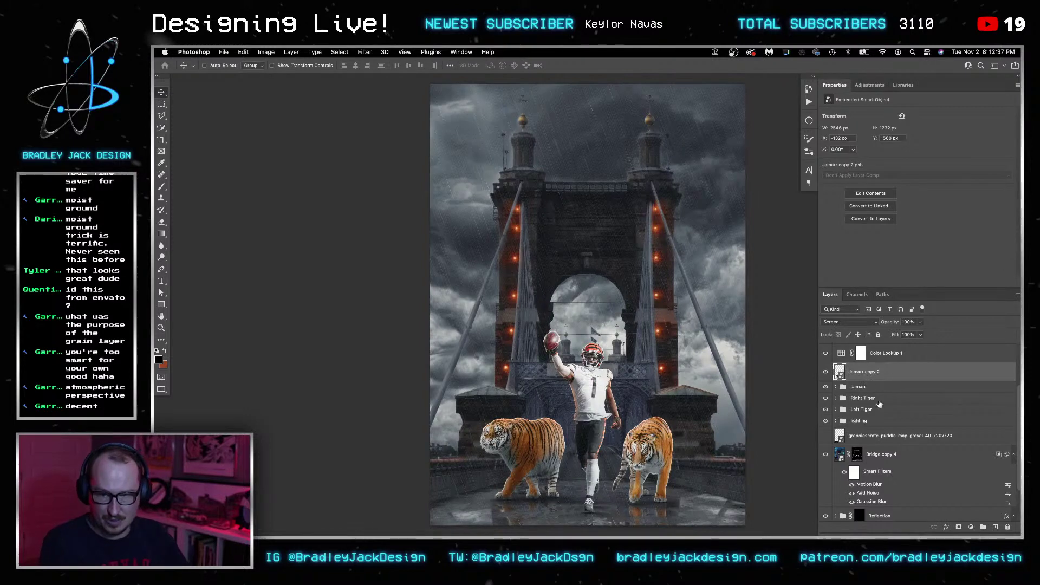
key("ctrl+z")
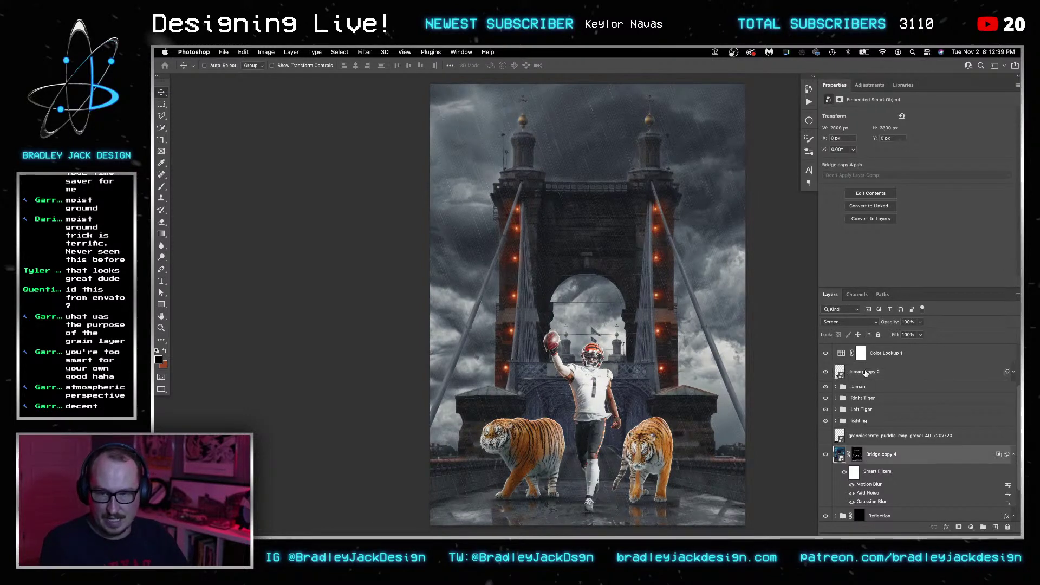
In the combined smart object's Blend If options, split the Underlying Layer highlight slider to about 180/255.
double_click(894, 372)
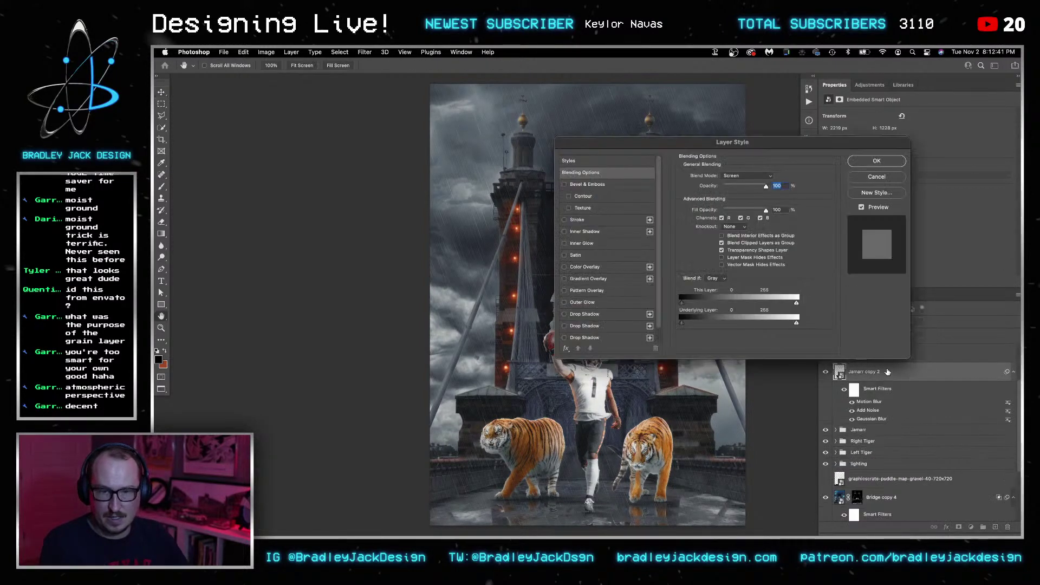
left_click_drag(765, 321, 762, 320)
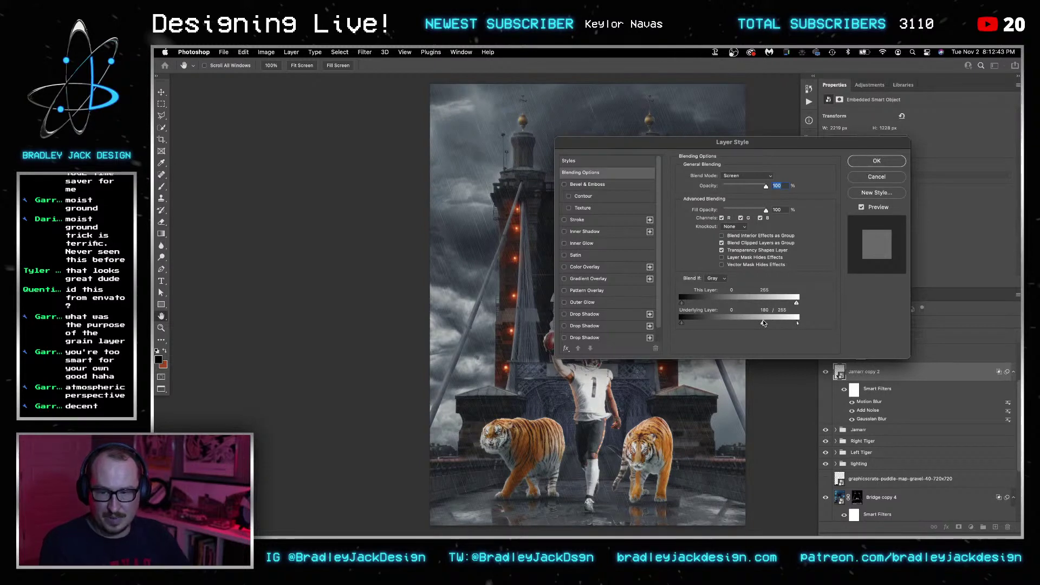
key("Return")
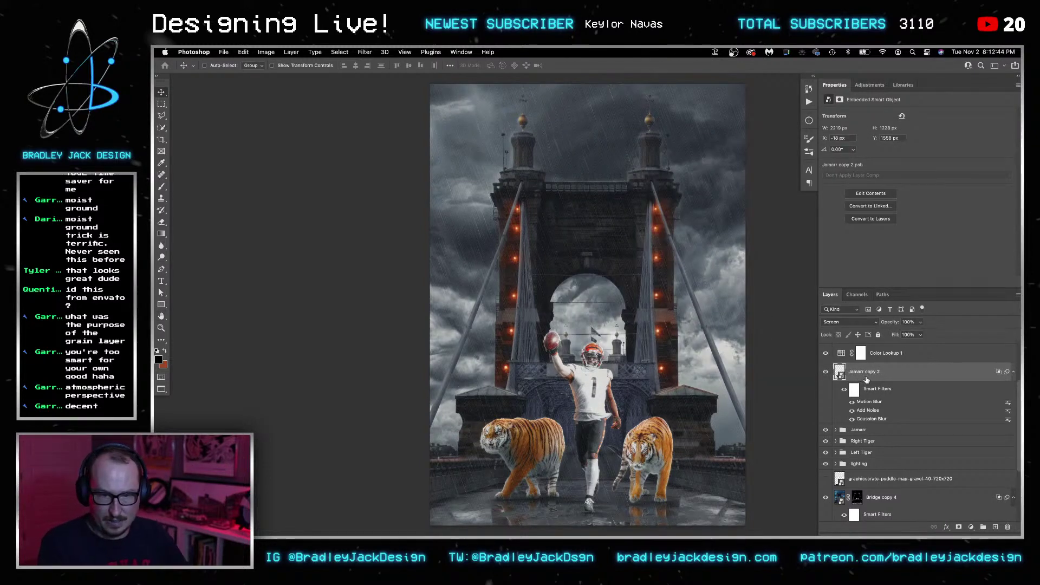
Add a black layer mask to the combined smart object and ready the Brush tool with white as the foreground color.
left_click(959, 527)
key("ctrl+i")
key("d")
key("b")
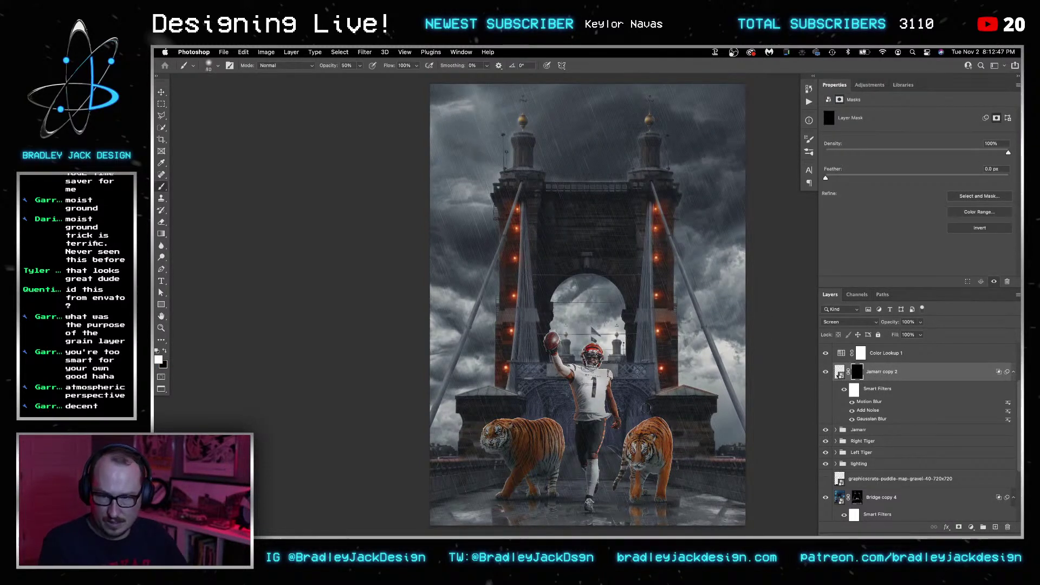
Paint splash highlights on the mask over the right tiger's back and around the player's helmet at 50% brush opacity.
scroll(684, 437, "up", 4)
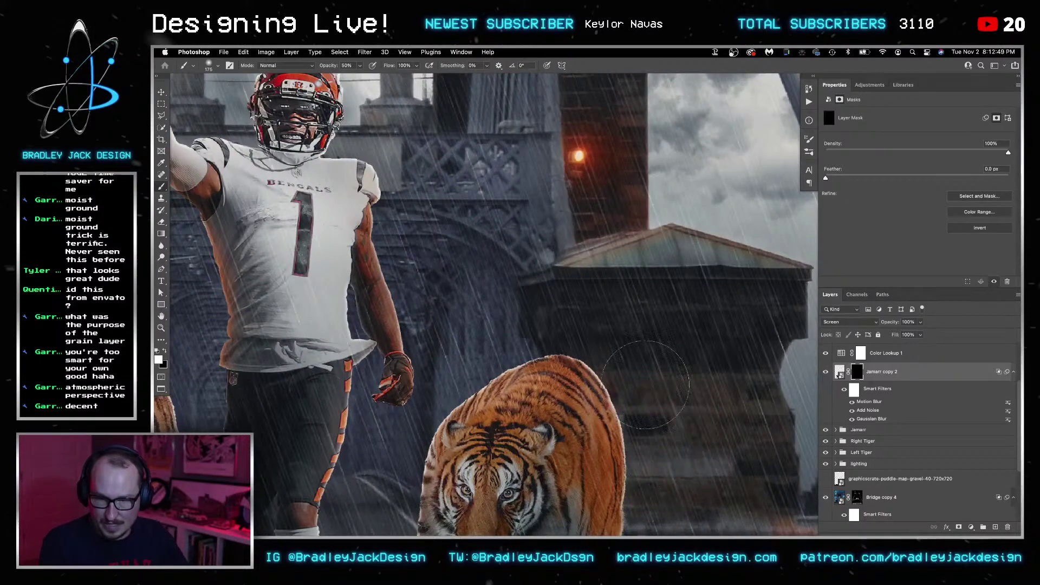
mouse_move(606, 434)
left_mouse_down()
mouse_move(547, 368)
mouse_move(520, 363)
mouse_move(464, 397)
mouse_move(563, 395)
mouse_move(644, 415)
left_mouse_up()
key("bracketleft")
key("bracketleft")
scroll(645, 414, "down", 4)
left_click_drag(499, 125, 595, 258)
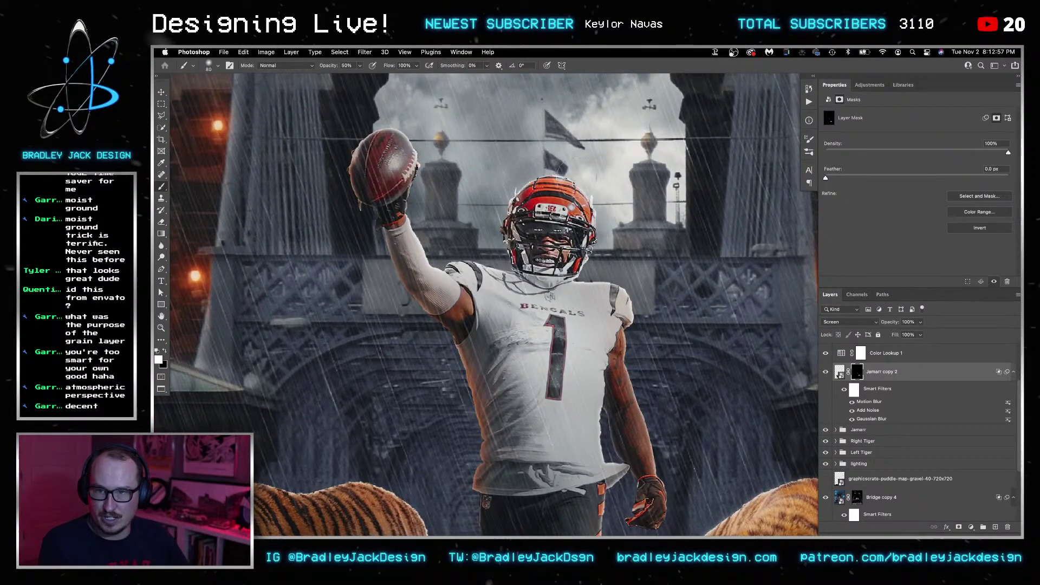
Paint splash highlights around the raised football with a smaller brush.
key("bracketleft")
key("bracketleft")
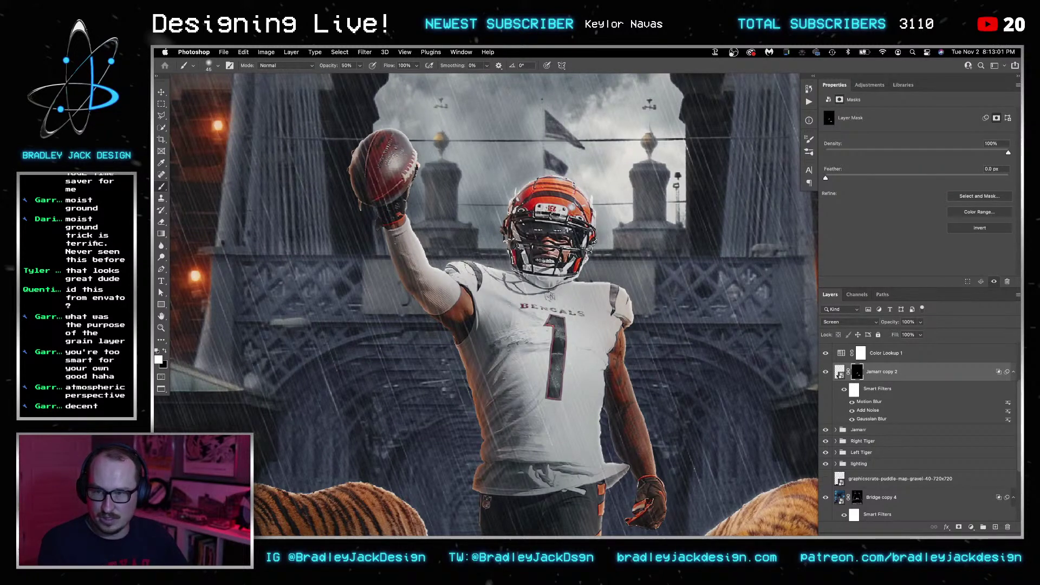
key("bracketright")
left_click_drag(405, 163, 382, 138)
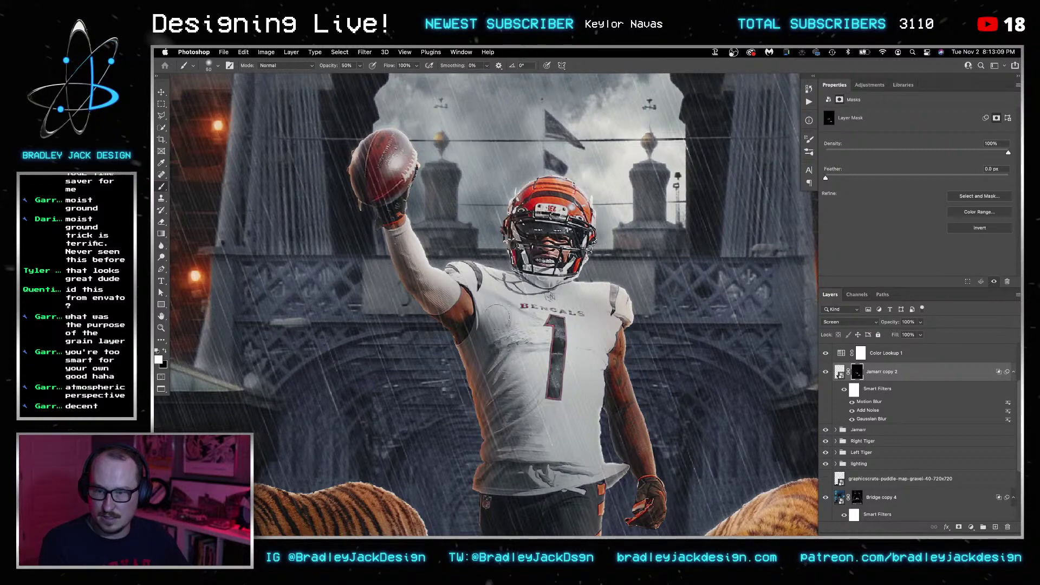
Paint splash highlights along the left tiger's rump, chest and head.
scroll(494, 304, "down", 5)
mouse_move(661, 268)
left_mouse_down()
mouse_move(691, 342)
mouse_move(668, 288)
mouse_move(701, 394)
mouse_move(698, 439)
left_mouse_up()
mouse_move(473, 466)
left_mouse_down()
mouse_move(682, 330)
mouse_move(696, 260)
mouse_move(588, 239)
mouse_move(412, 249)
mouse_move(379, 271)
left_mouse_up()
mouse_move(482, 233)
left_mouse_down()
mouse_move(393, 255)
mouse_move(389, 311)
left_mouse_up()
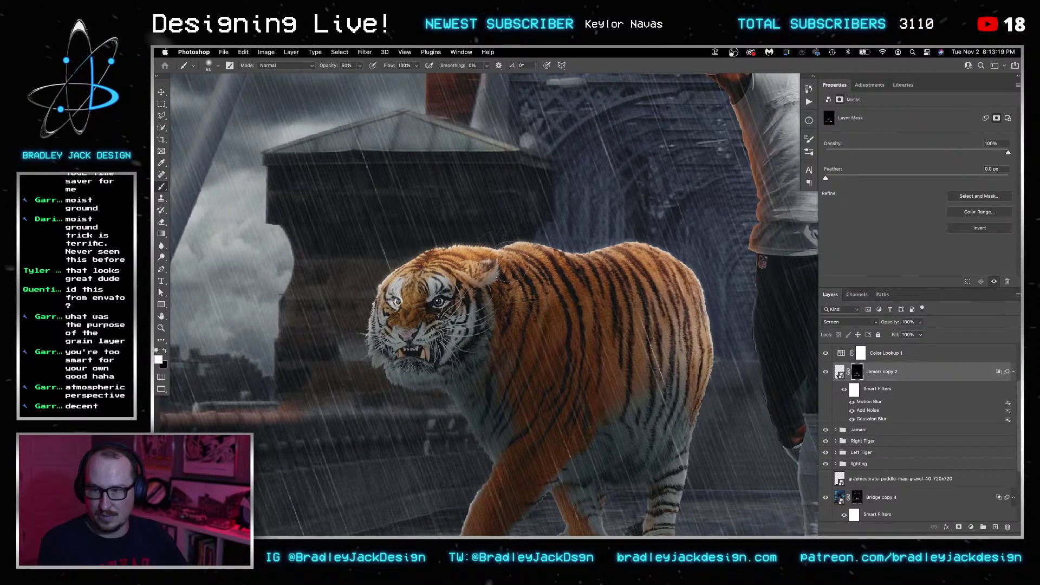
Set the brush opacity to 10% and resize the brush for lighter splash painting on the tigers.
key("bracketright")
key("bracketright")
key("1")
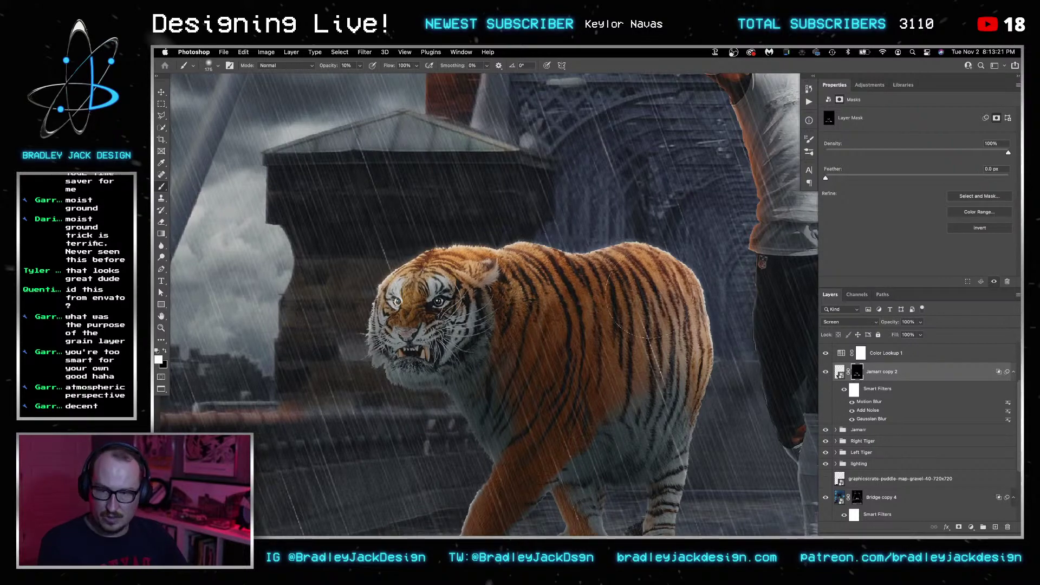
key("super+minus")
key("super+minus")
key("bracketleft")
key("bracketleft")
key("bracketleft")
key("bracketleft")
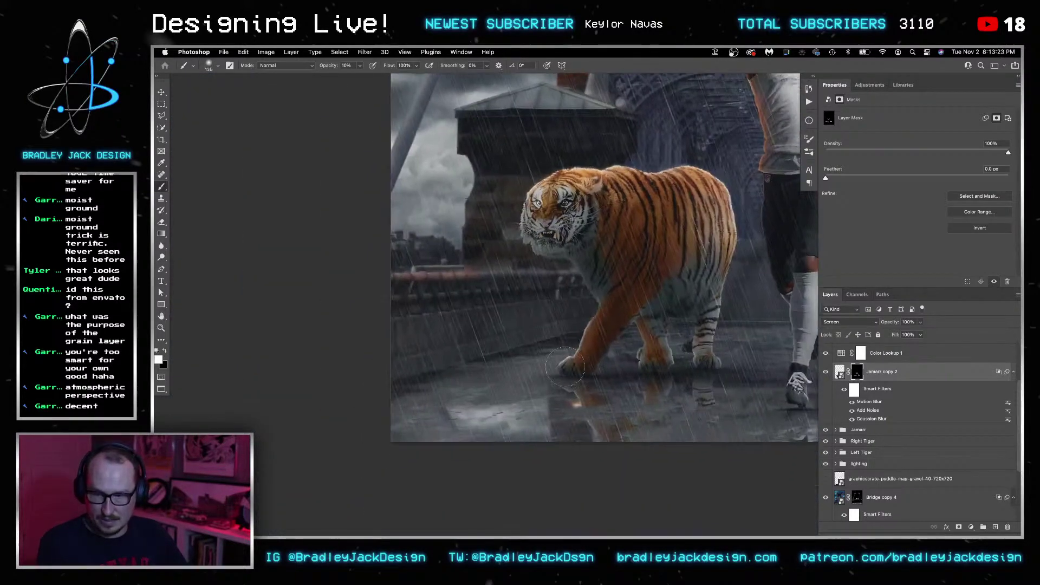
key("super+minus")
key("super+minus")
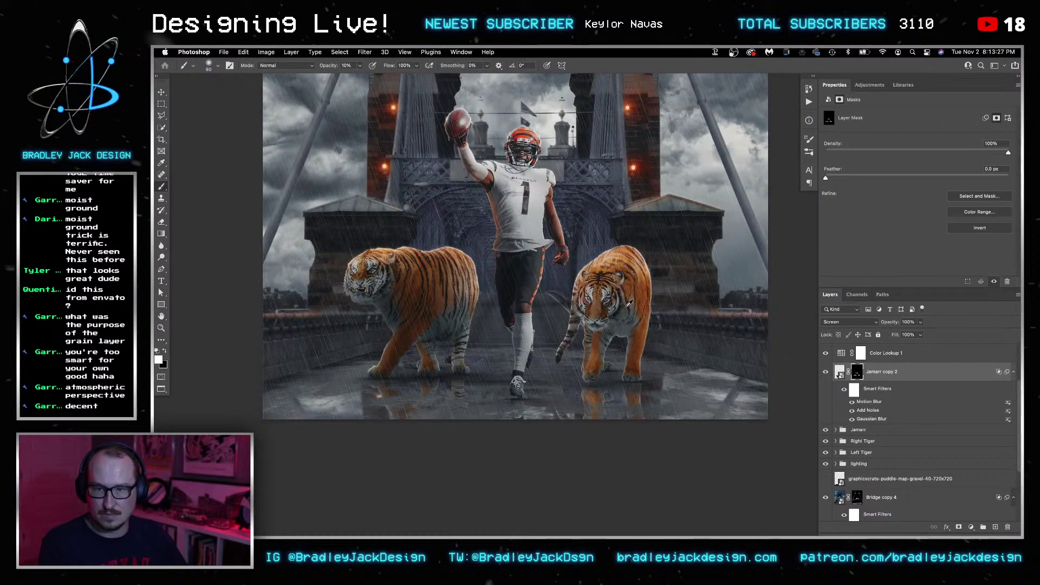
Try the player-and-tigers splash layer at 40% opacity.
key("super+minus")
key("super+minus")
key("super+minus")
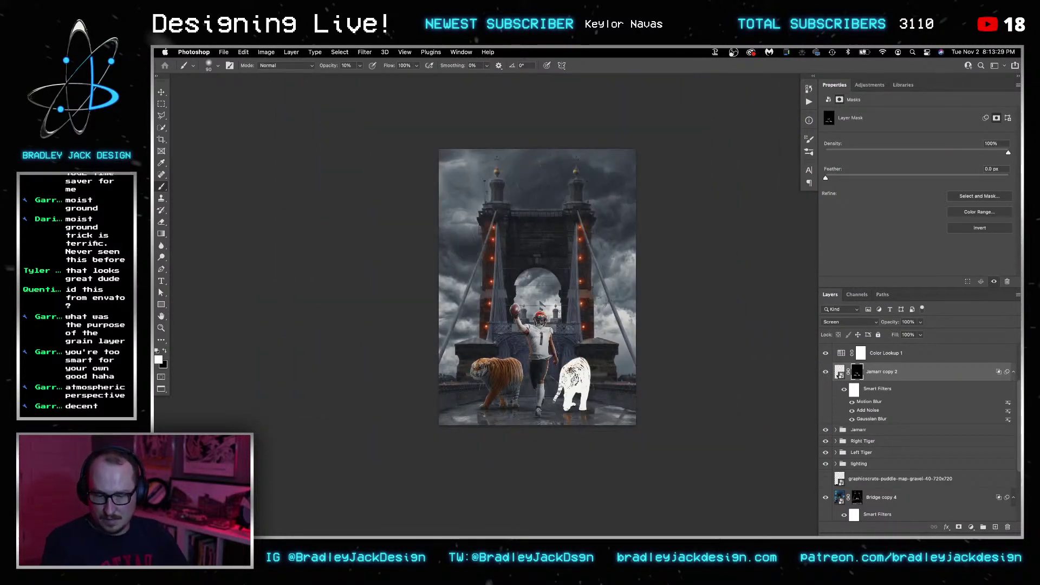
key("super+0")
key("v")
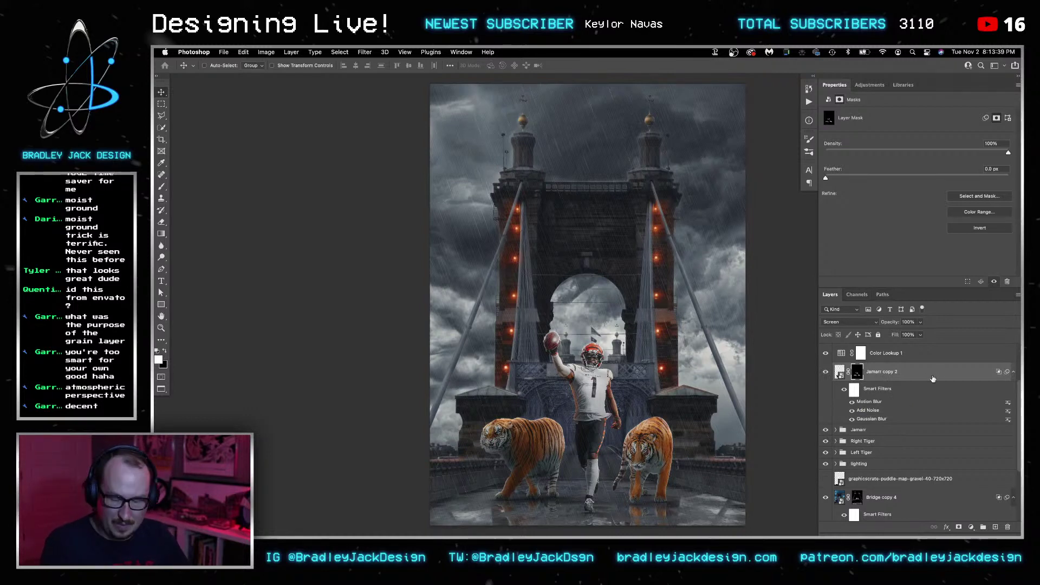
key("4")
key("super+z")
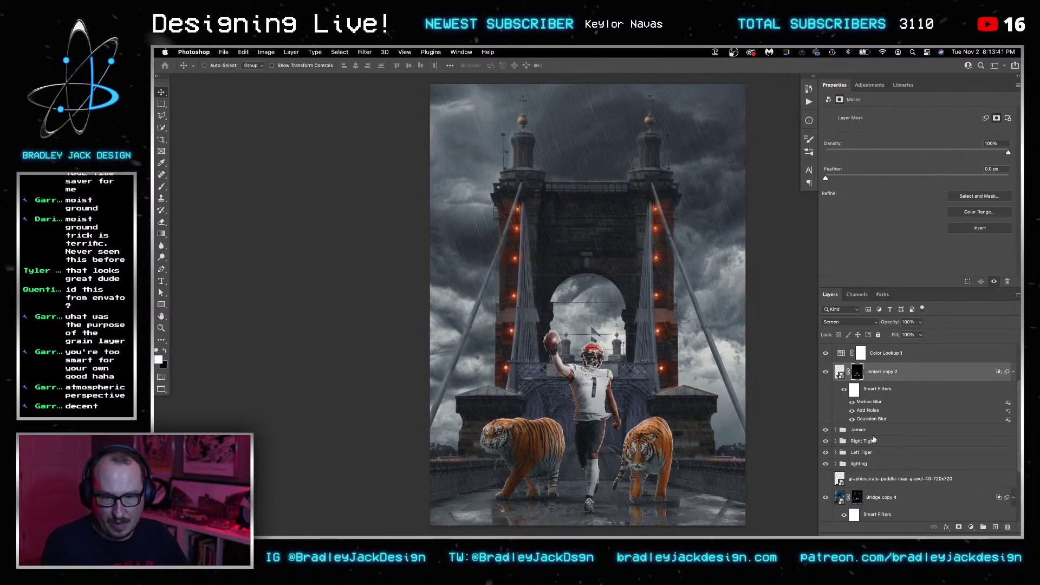
Expand the Right Tiger group and set its Exposure 1 adjustment's exposure to -1.5.
left_click(870, 442)
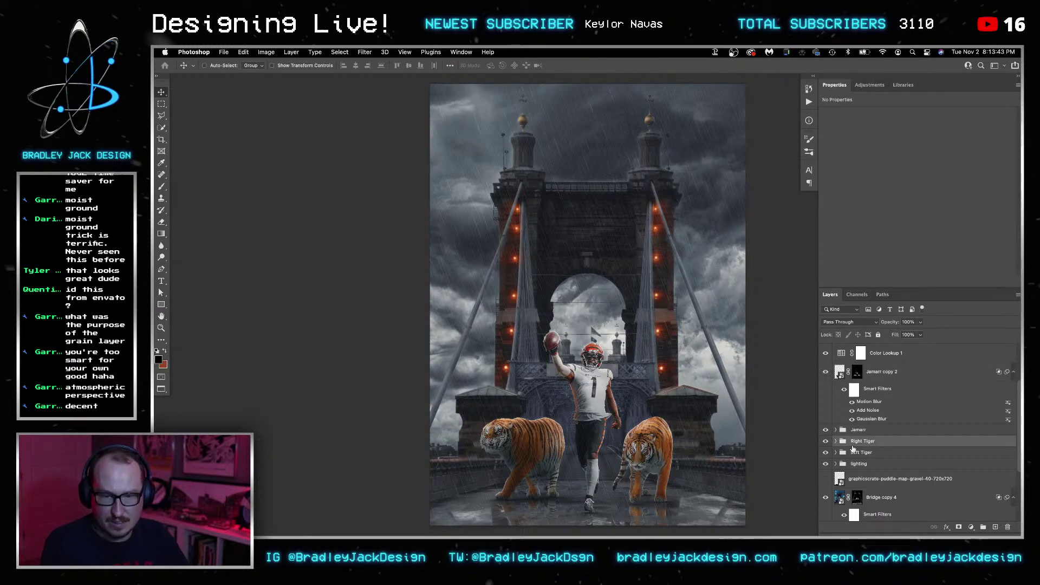
left_click(835, 442)
scroll(899, 477, "down", 5)
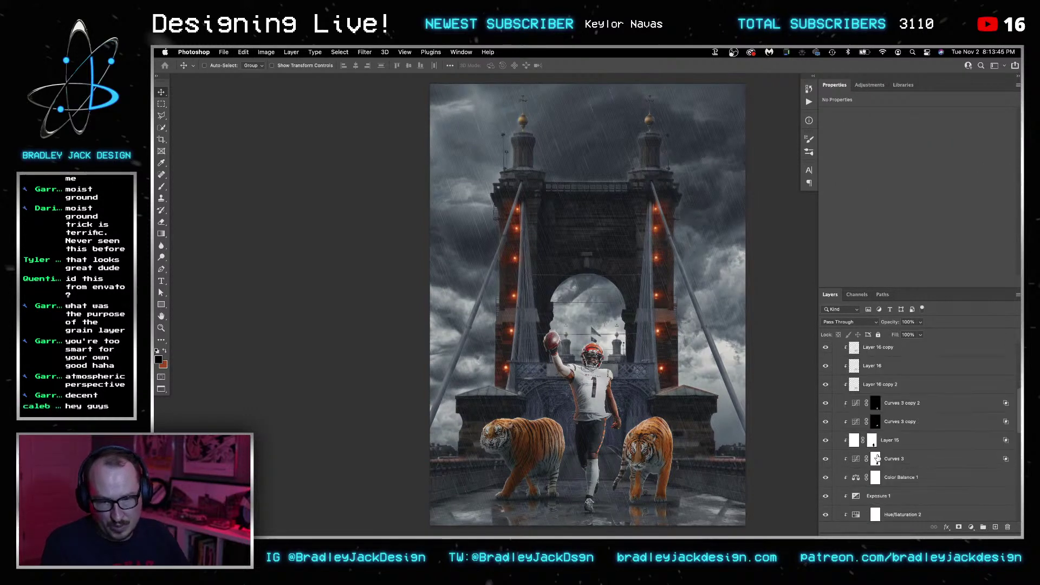
left_click(902, 480)
left_click(1002, 129)
type("-1.5")
key("Return")
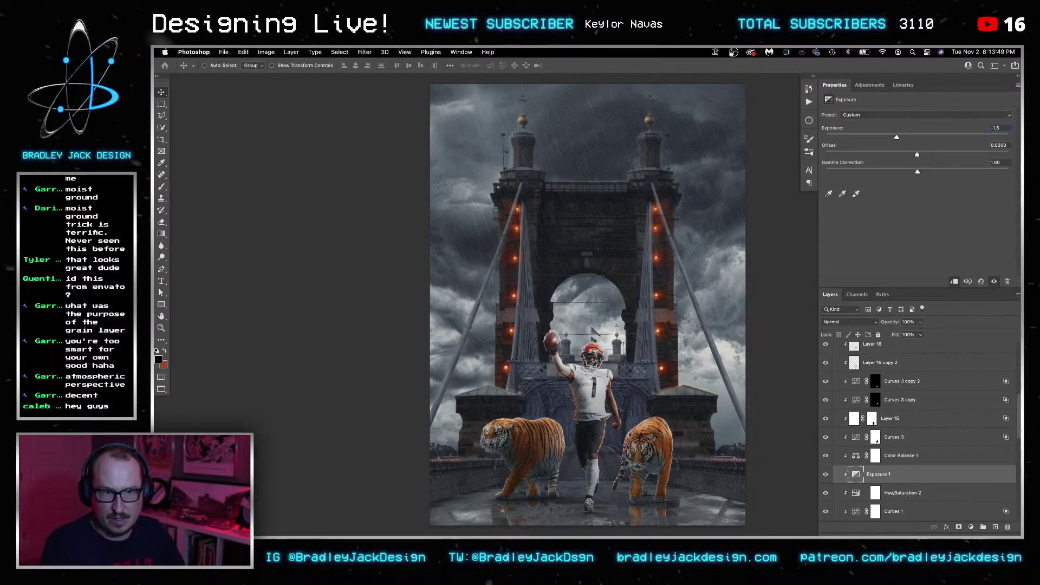
Try an exposure of -2 on the Exposure 1 adjustment inside the Left Tiger group.
right_click(541, 450)
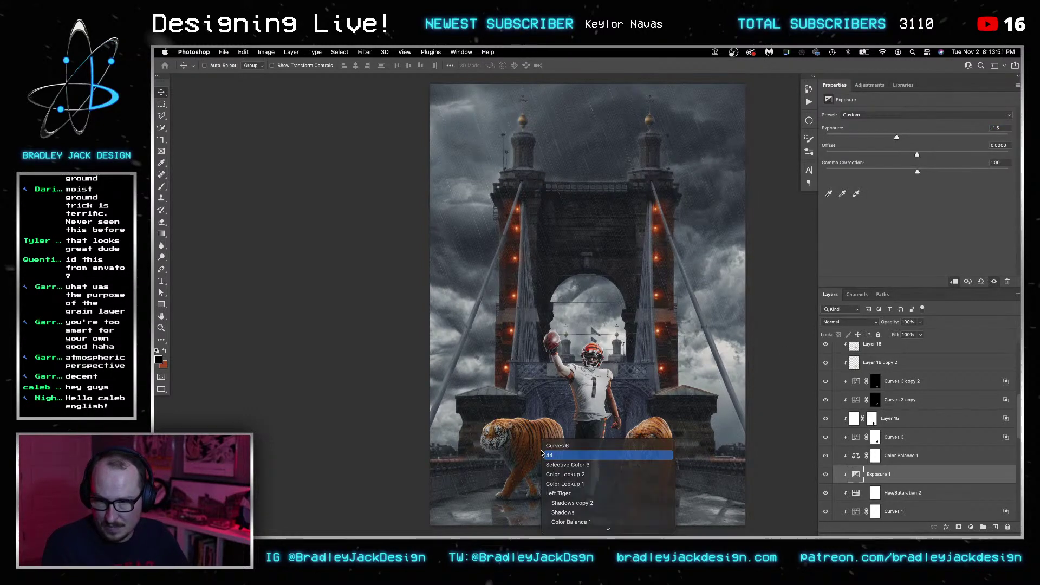
left_click(544, 460)
right_click(544, 460)
left_click(558, 492)
scroll(863, 435, "down", 1)
scroll(856, 444, "down", 5)
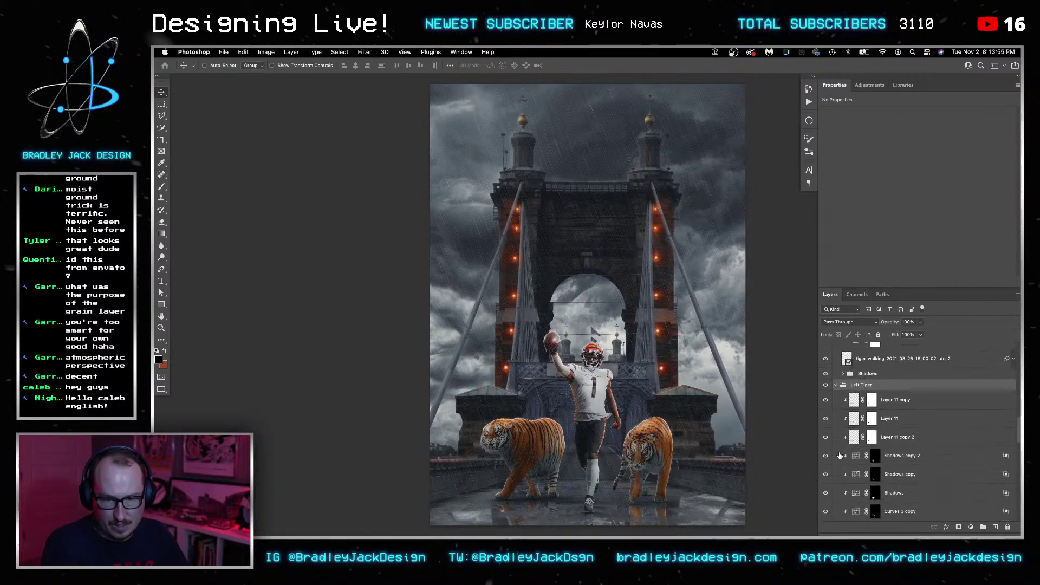
scroll(855, 456, "down", 5)
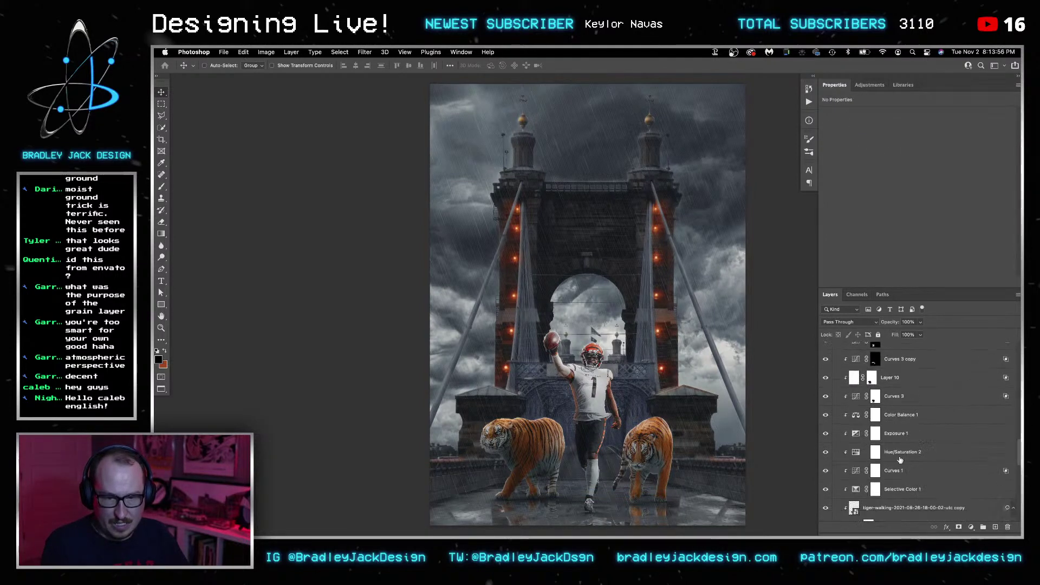
left_click(914, 434)
left_click(999, 128)
type("-2")
key("Tab")
key("super+z")
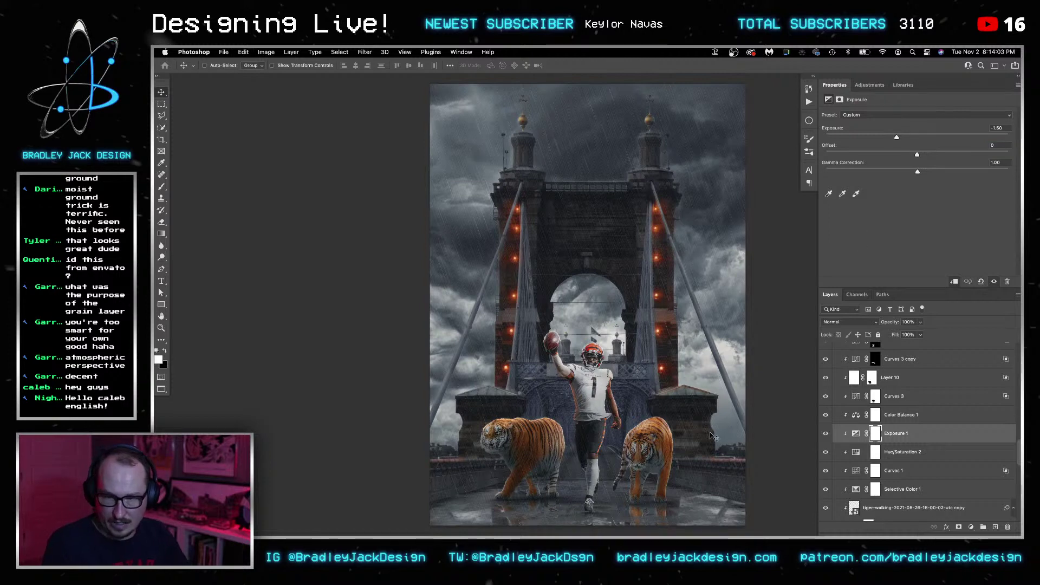
Place the CIN.svg Bengals logo directly above the Jamarr copy 2 layer.
scroll(883, 422, "up", 3)
key("z")
left_click_drag(654, 415, 648, 414)
key("v")
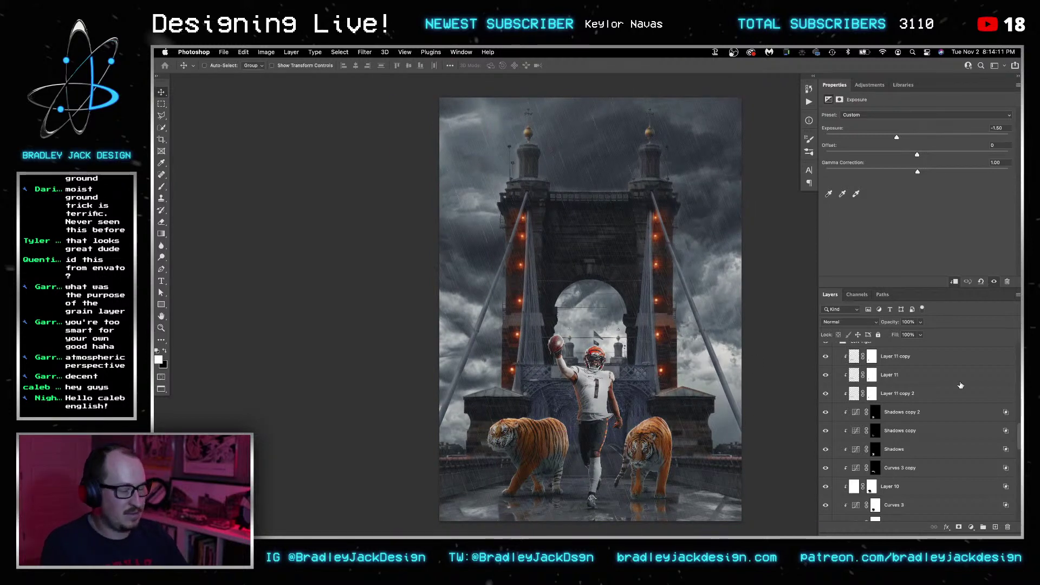
scroll(878, 401, "up", 5)
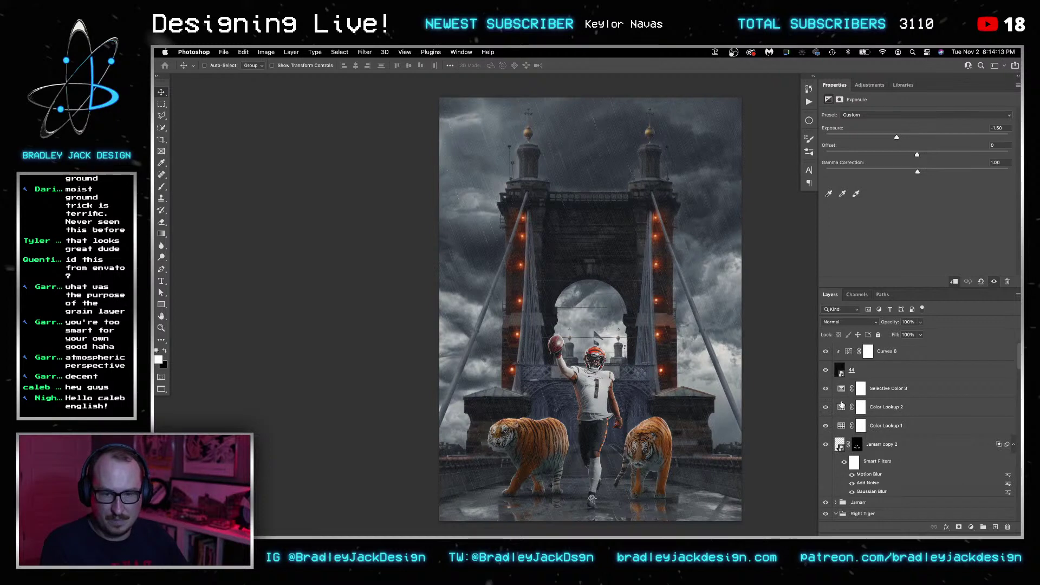
left_click(860, 392)
left_click(886, 445)
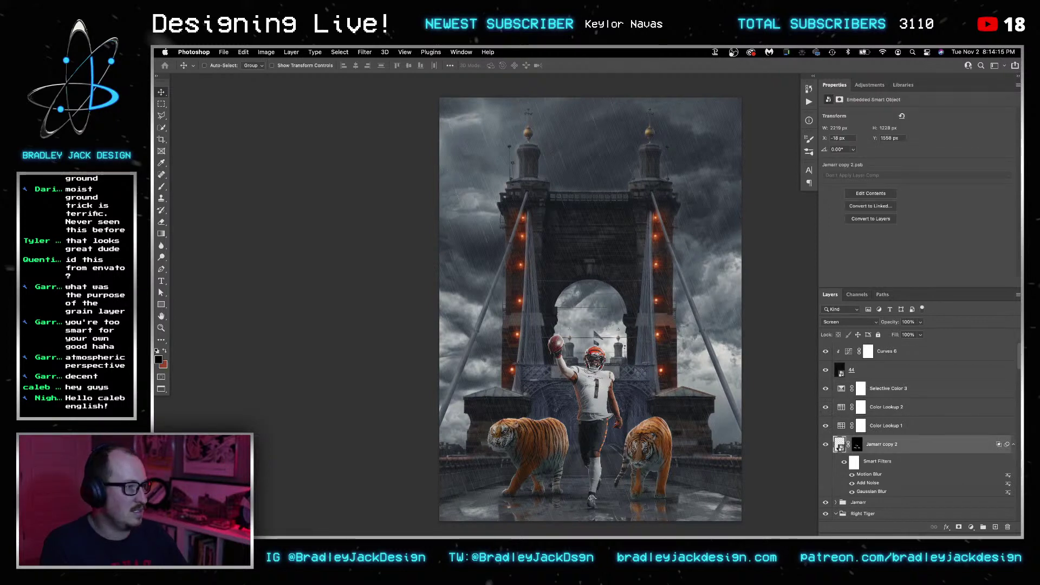
key("Tab")
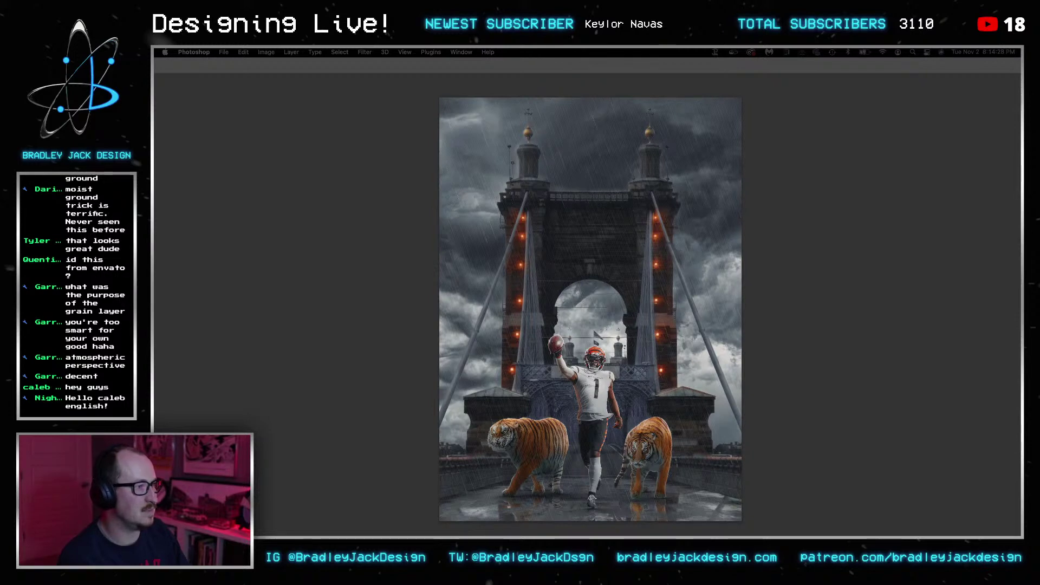
left_click_drag(585, 350, 561, 274)
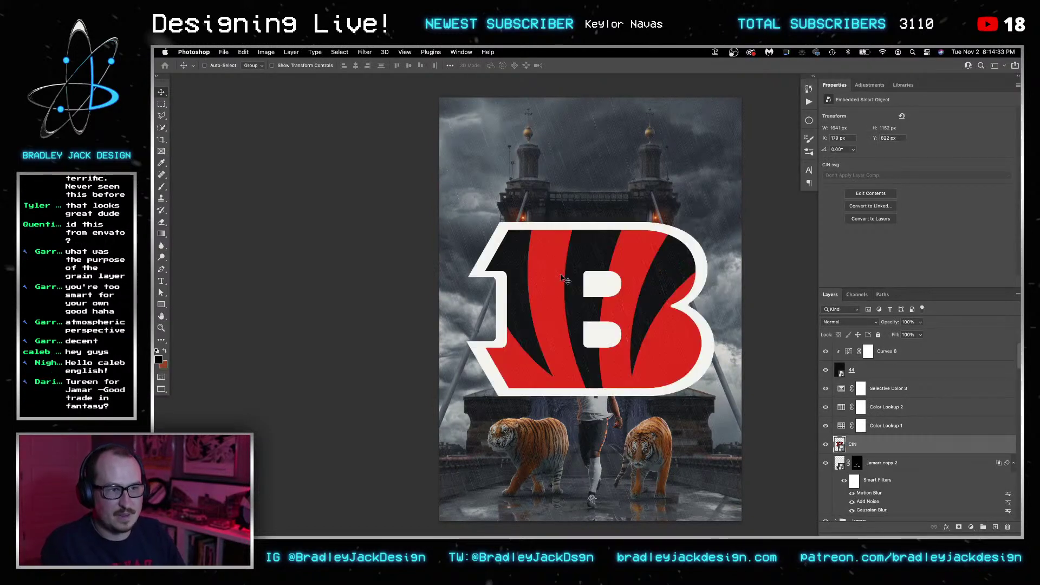
Scale the Bengals logo down to about 378 px wide and move it into the sky centred above the bridge.
key("super+t")
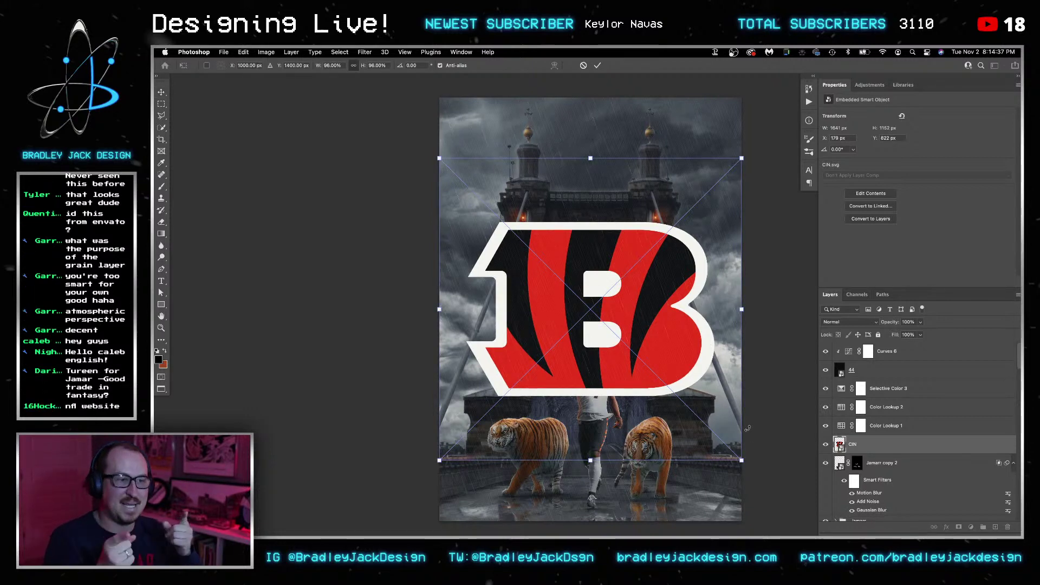
left_click_drag(741, 460, 611, 363)
key("Return")
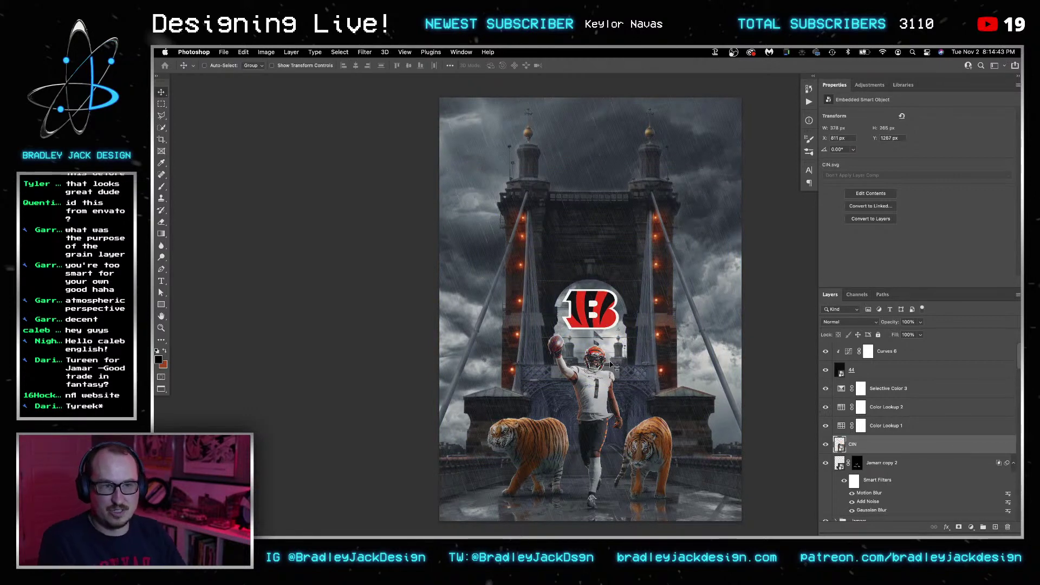
left_click_drag(615, 322, 605, 158)
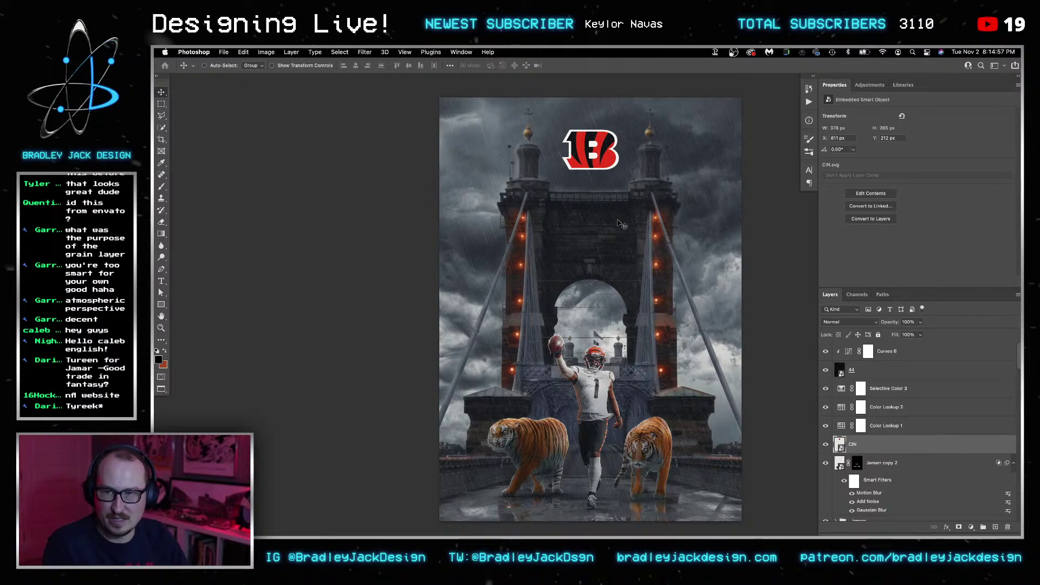
left_click_drag(600, 158, 601, 151)
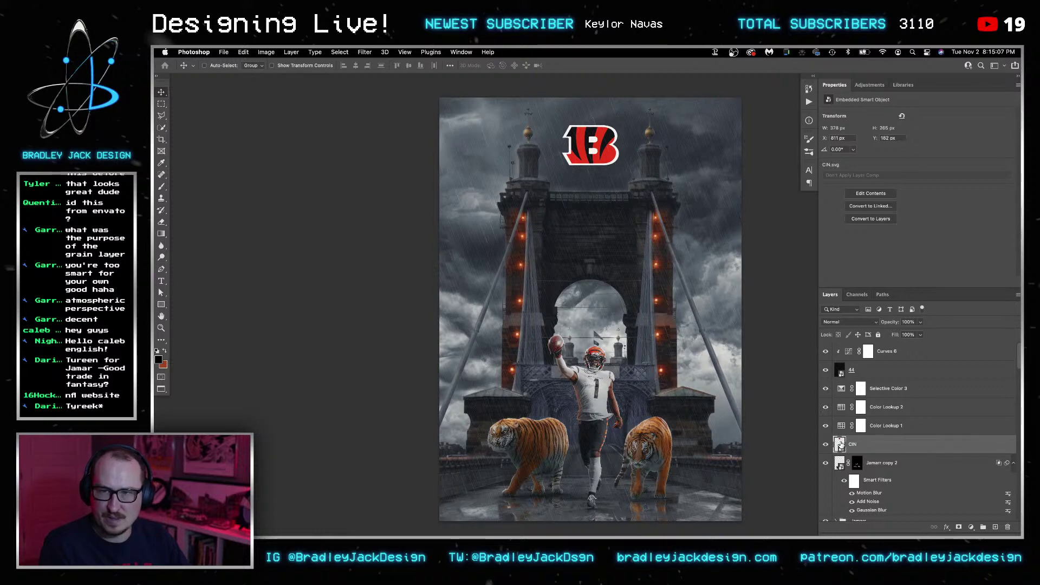
Switch to Illustrator with the CIN logo's contents and recolour its red B shape to white.
key("Tab")
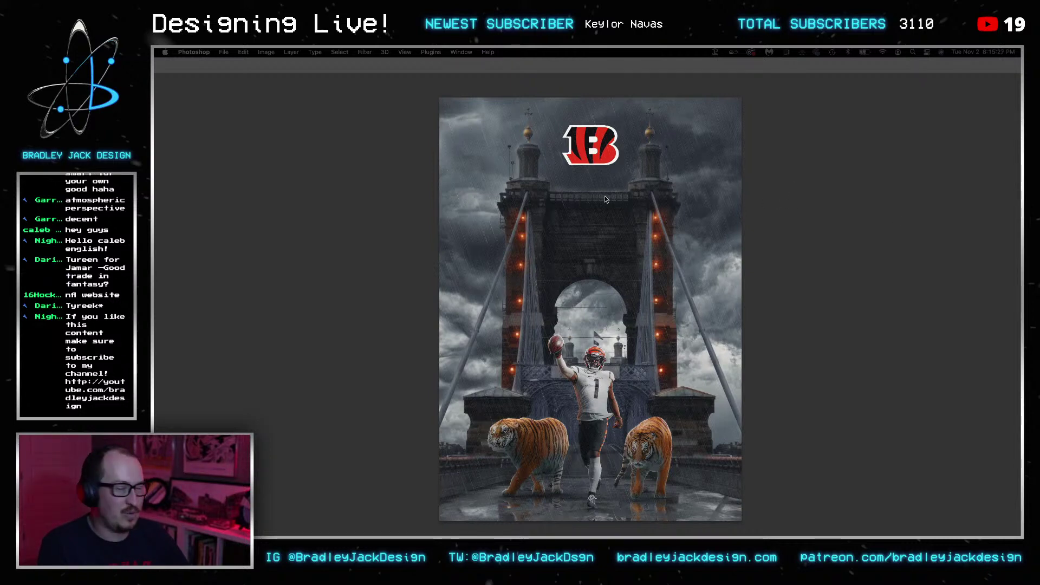
key("Tab")
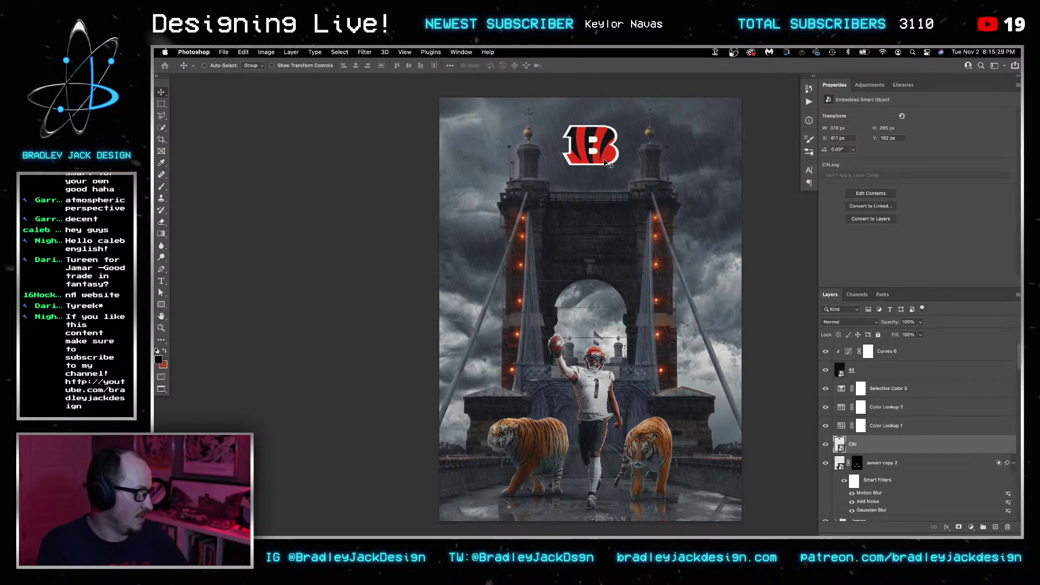
key("Tab")
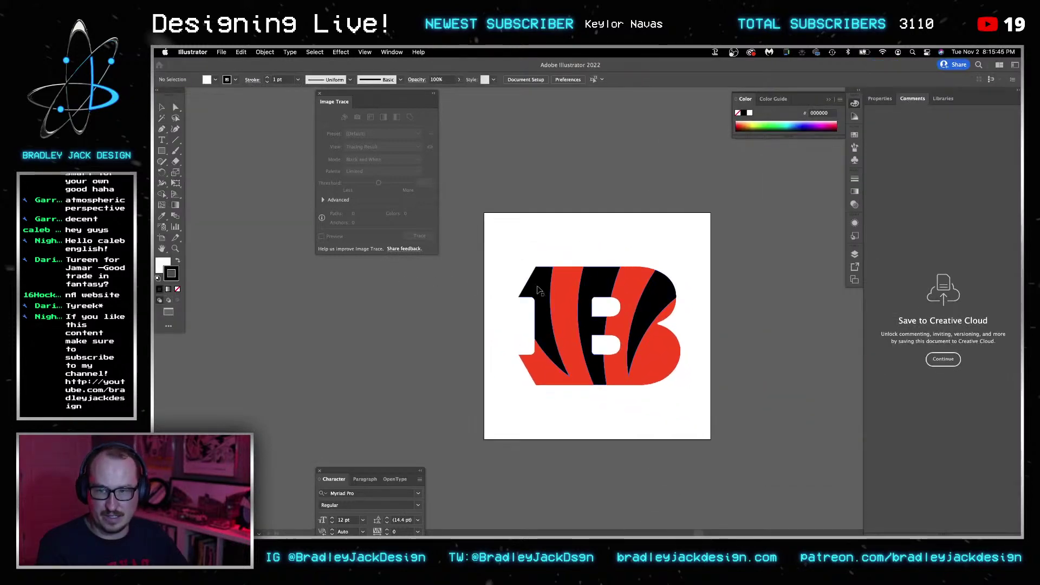
key("a")
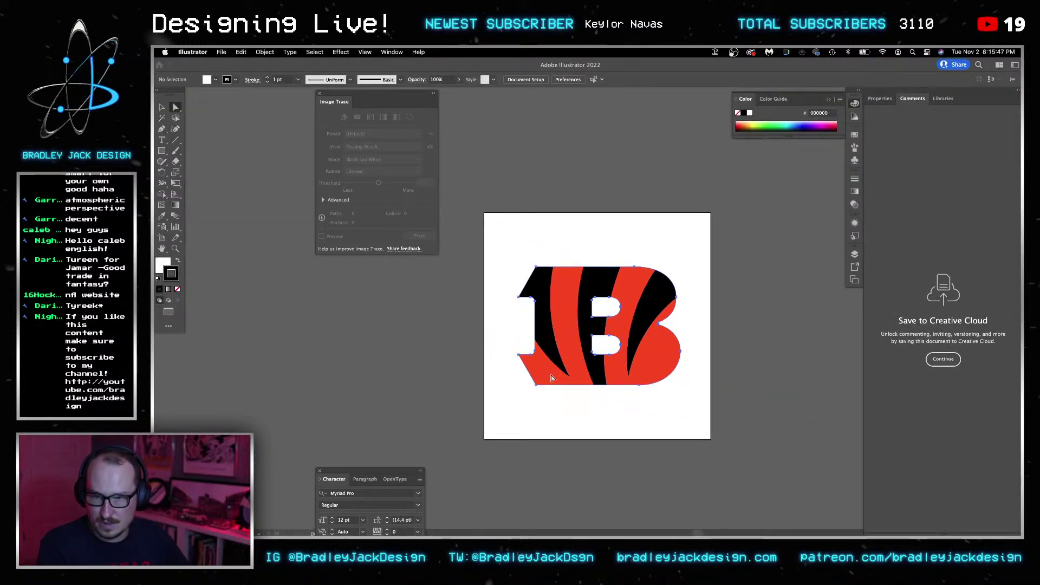
left_click(551, 378)
key("i")
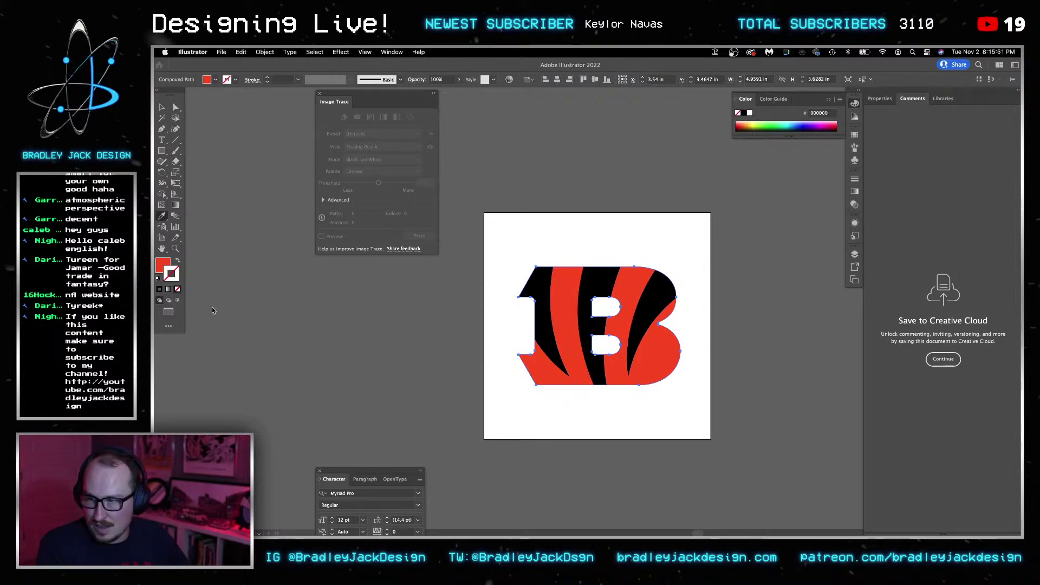
left_click(523, 284)
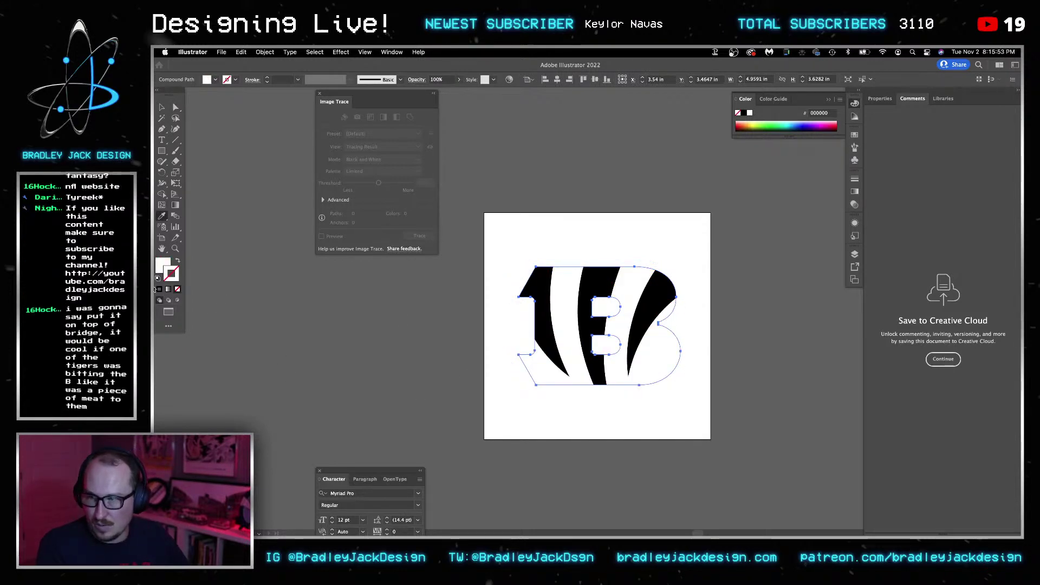
Add a 3 pt black stroke to the white B shape, save the logo and return to Photoshop.
left_click(158, 278)
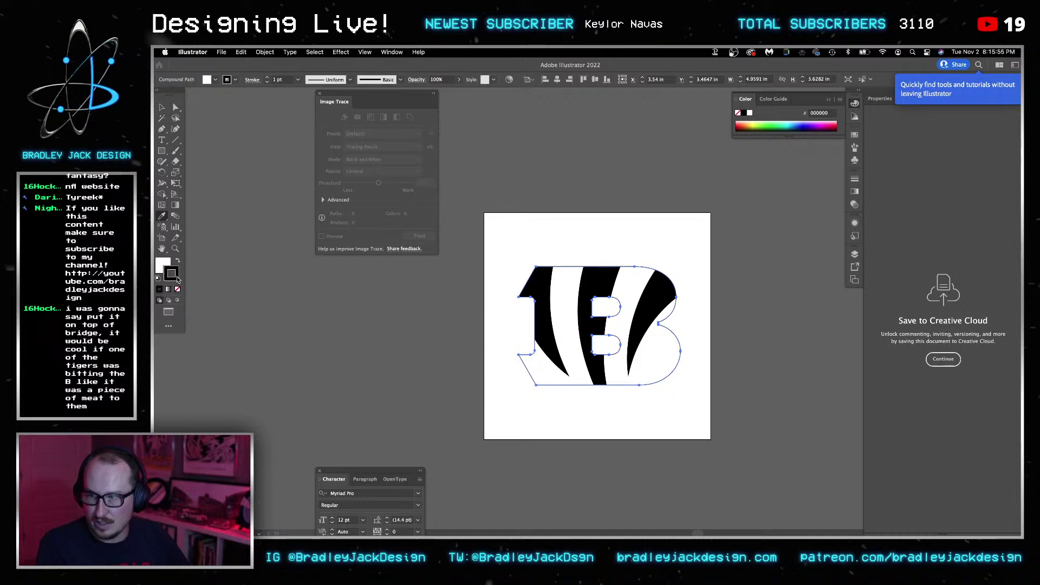
left_click(880, 98)
left_click(954, 210)
left_click(955, 210)
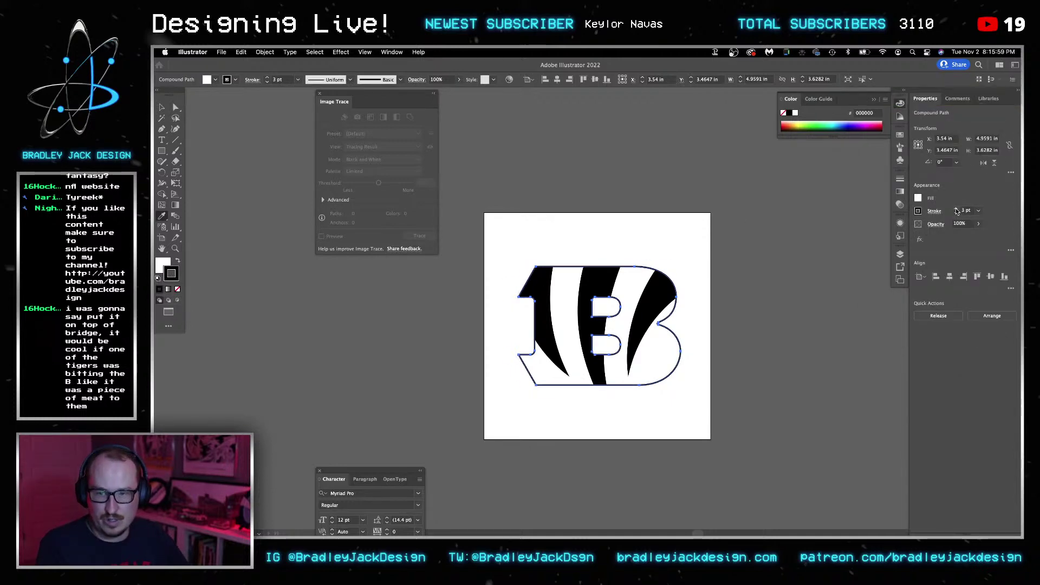
left_click(637, 239)
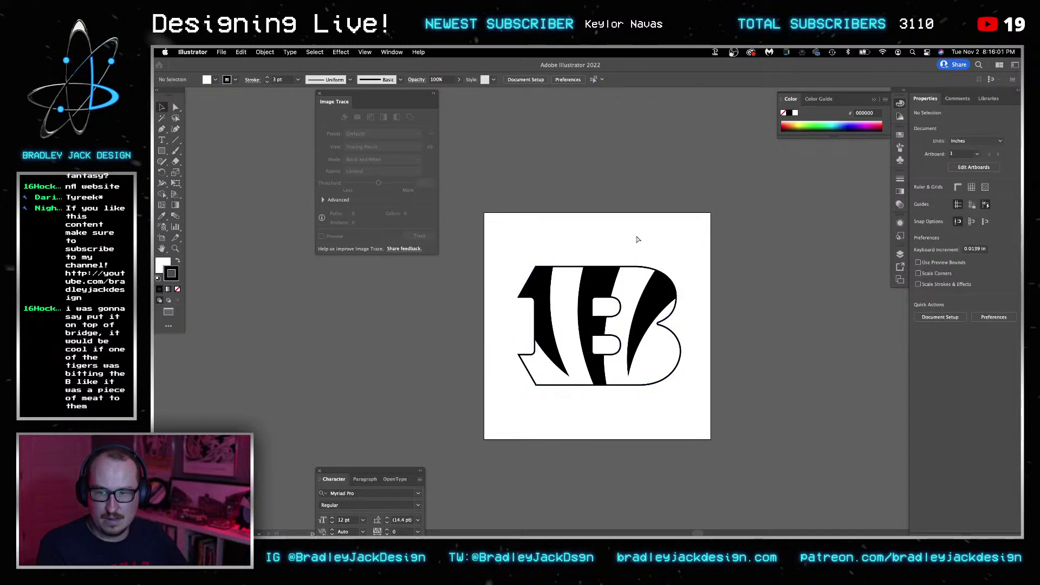
key("super+Tab")
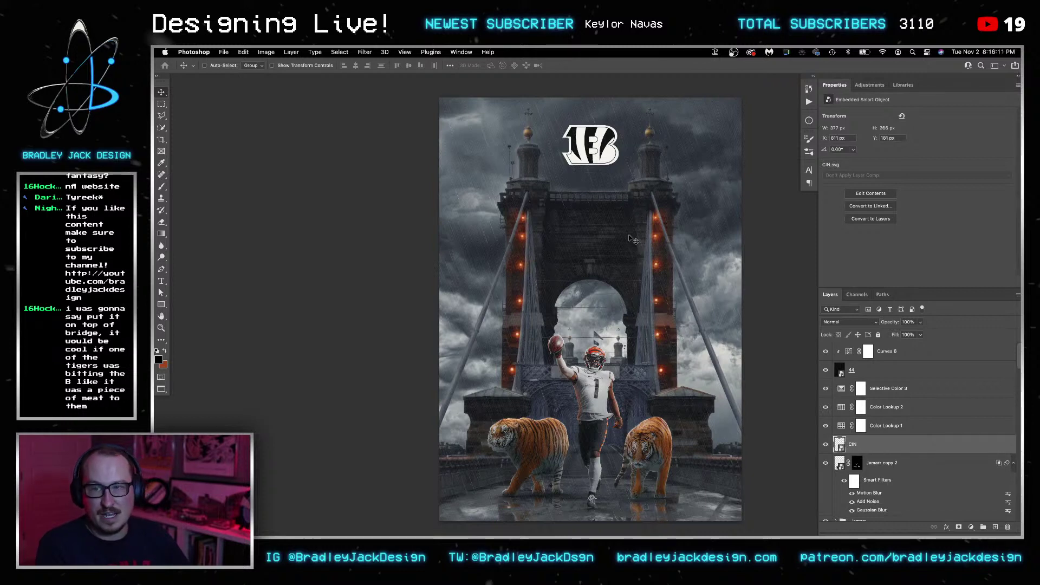
Set the CIN logo layer's blend mode to Screen and scale it to about 271 px wide near the poster's upper edge.
key("shift+alt+s")
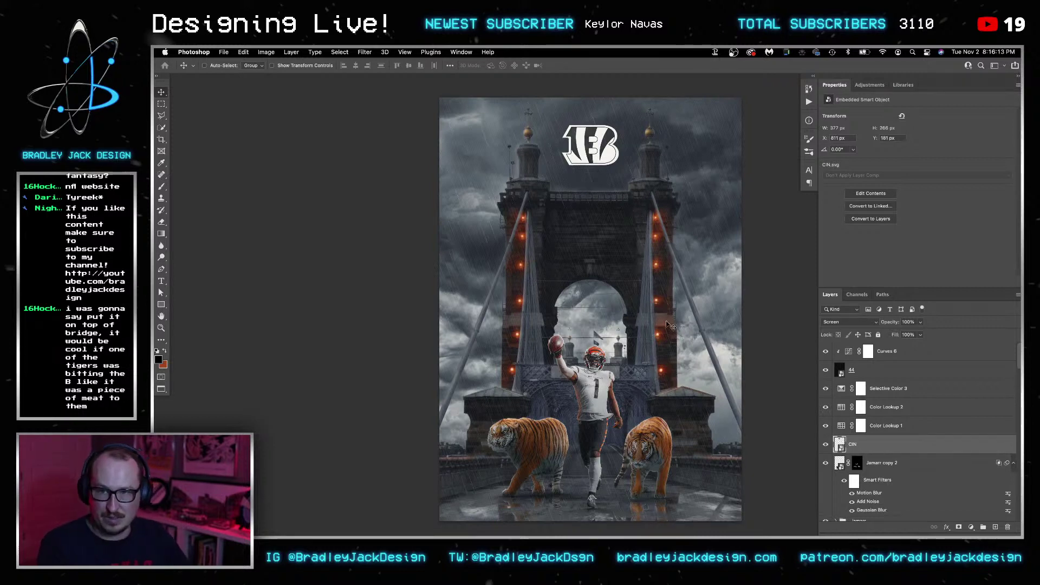
key("ctrl+t")
left_click_drag(619, 172, 596, 130)
key("Return")
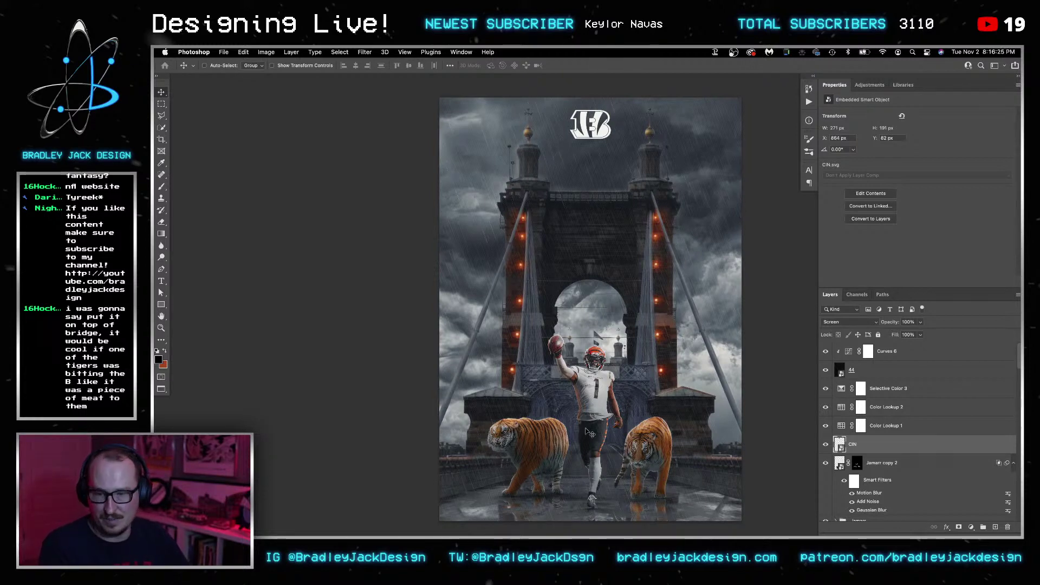
Shrink the logo to about 153 px wide and nudge it slightly down at the top of the sky.
key("super+t")
left_click_drag(616, 148, 600, 124)
key("Return")
key("shift+Down")
key("shift+Down")
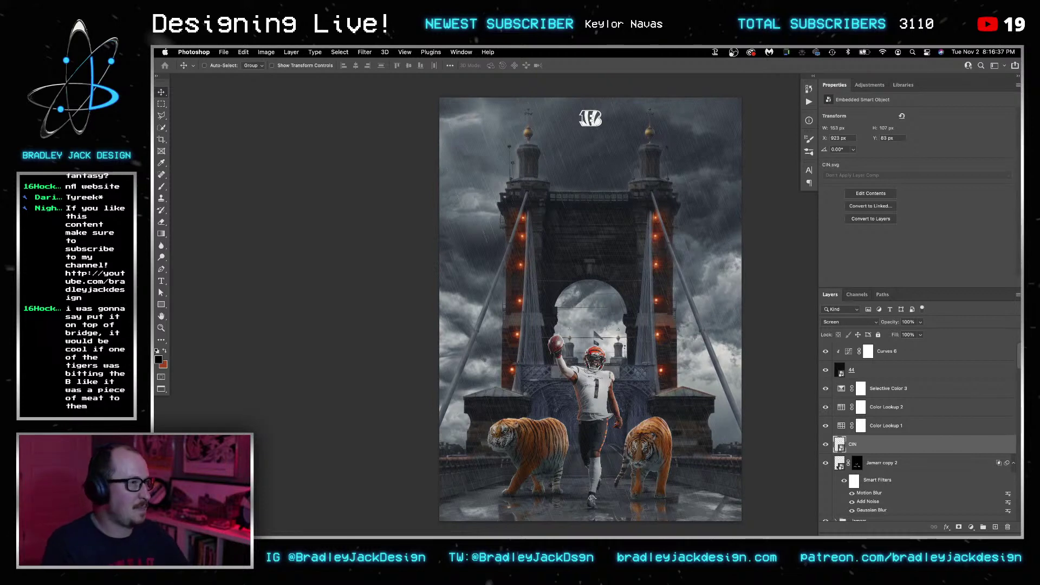
key("Tab")
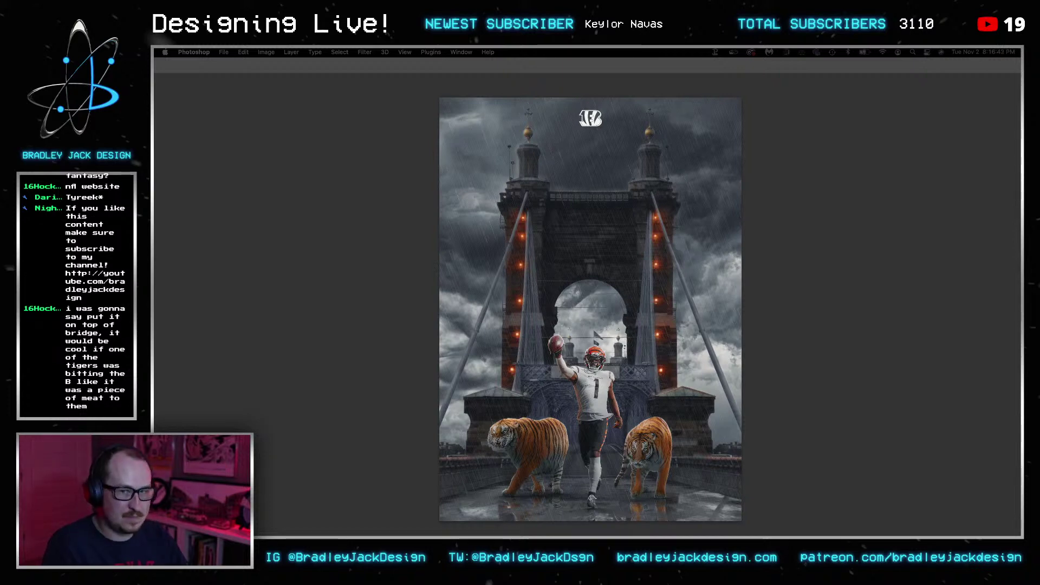
key("Tab")
Expand the Bridge group and open the contents of its Bridge smart object.
scroll(865, 488, "down", 3)
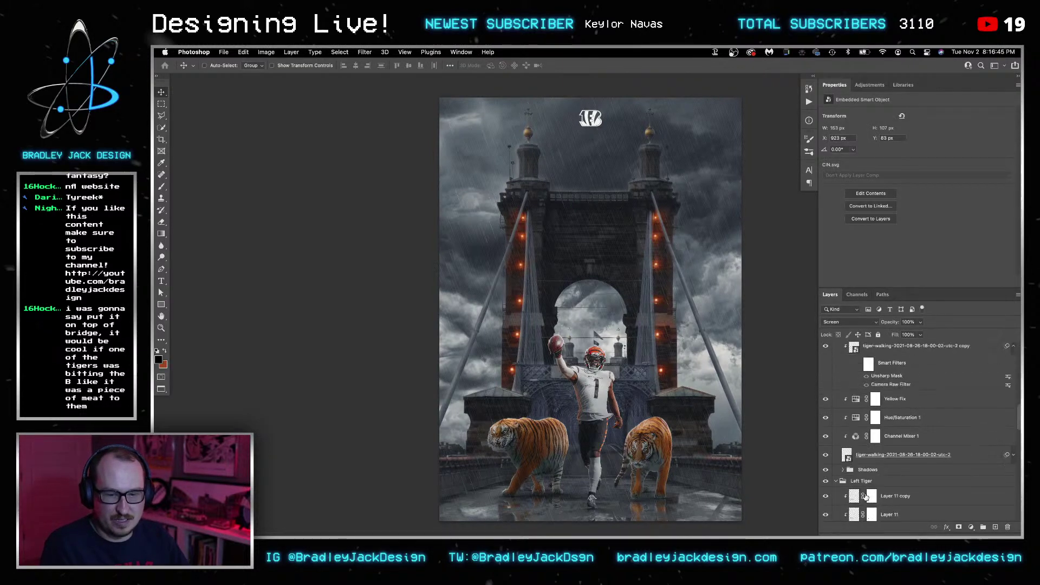
left_click(842, 448)
scroll(842, 449, "down", 2)
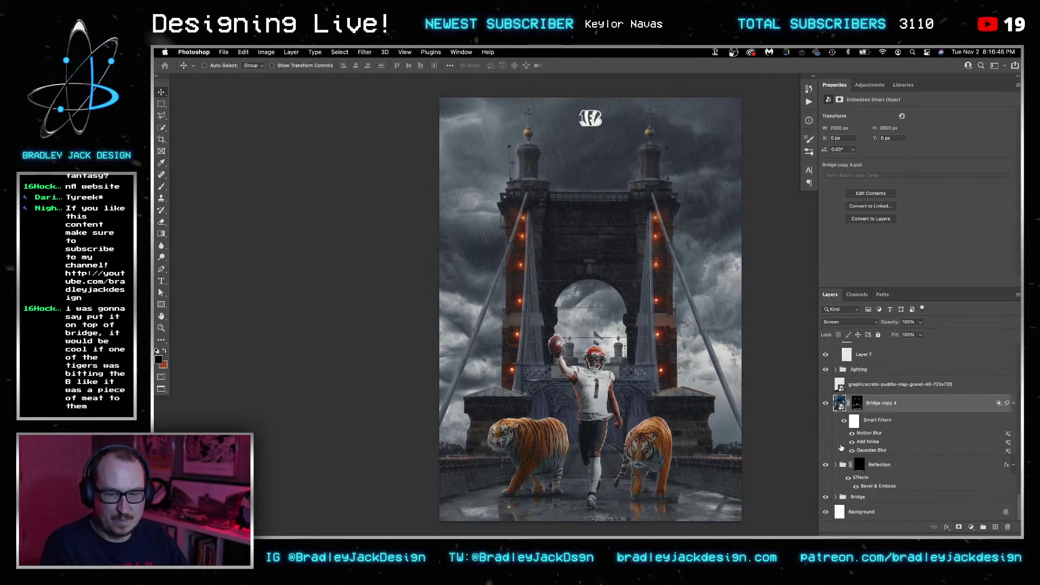
left_click(835, 498)
scroll(839, 466, "down", 5)
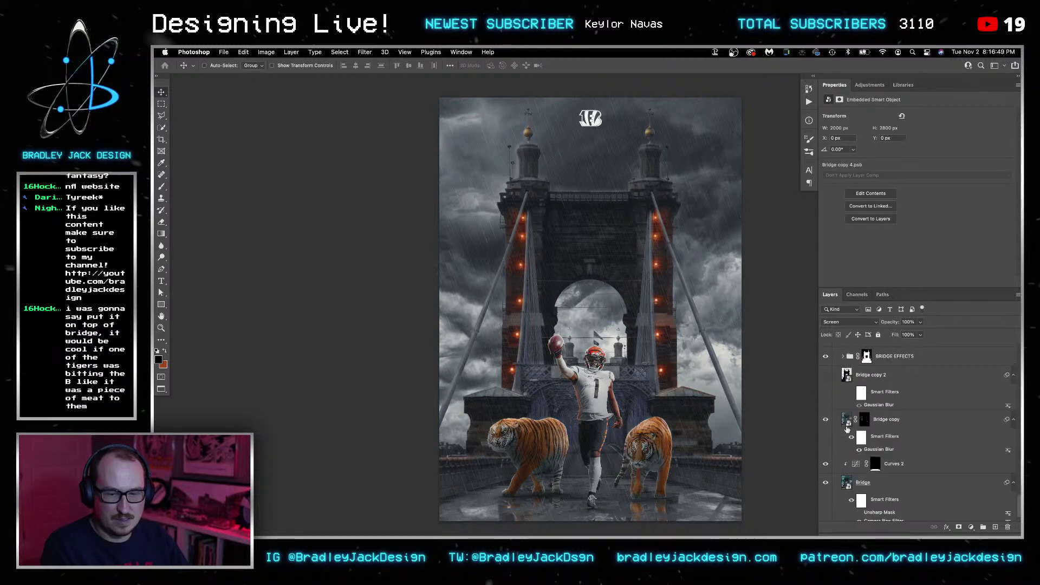
double_click(846, 481)
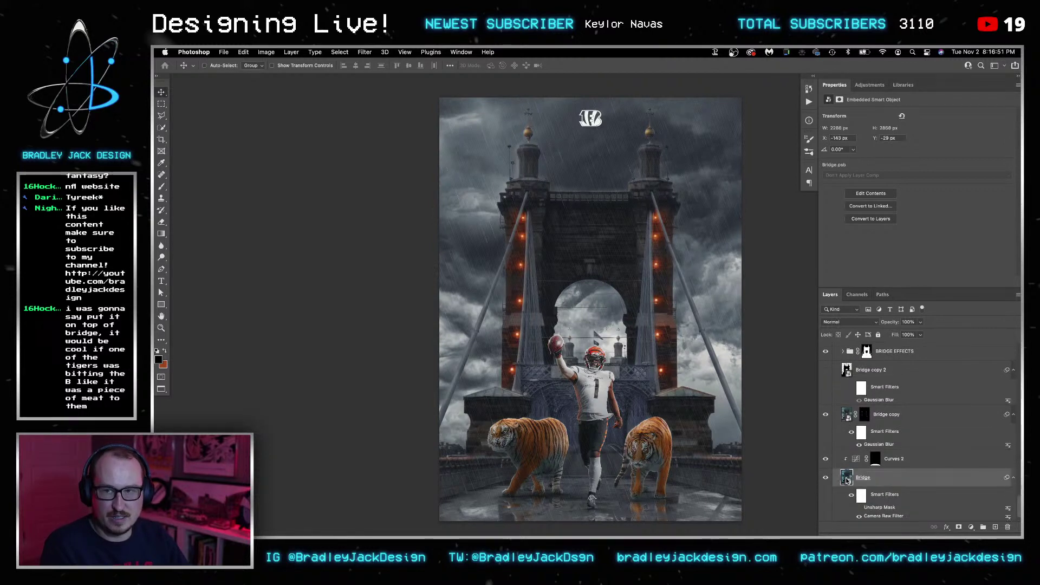
key("super+w")
key("Tab")
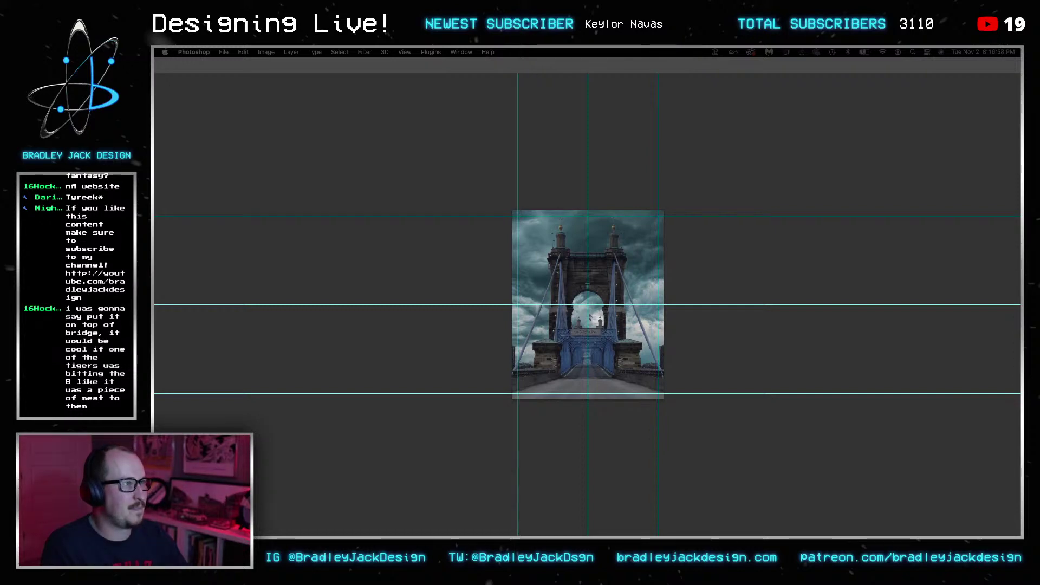
Switch to Safari, search Envato Elements for "flag" and browse to the 3D results.
key("super+Tab")
type("fl")
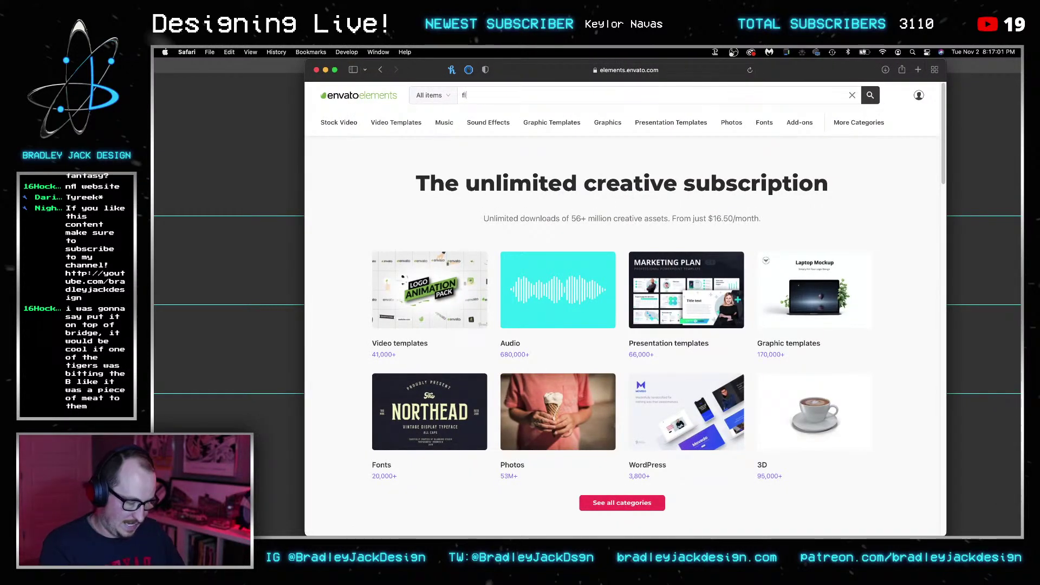
key("Return")
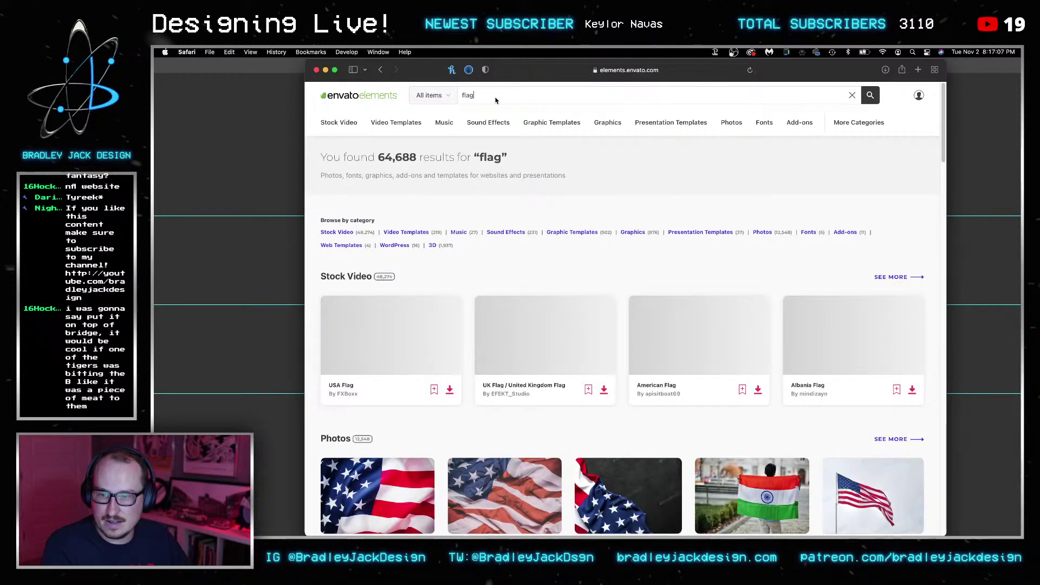
scroll(395, 307, "down", 6)
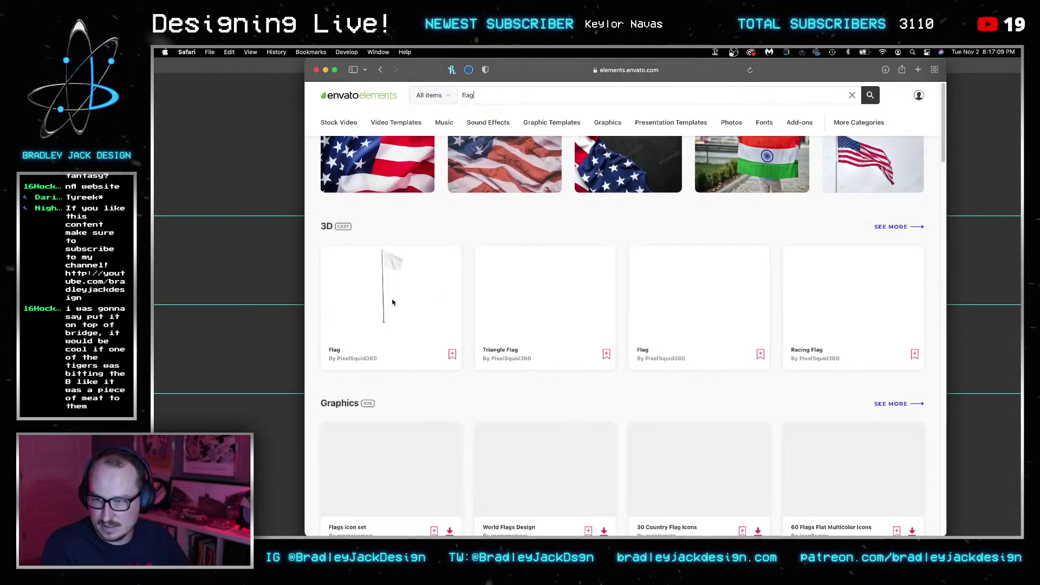
Open the 3D results' plain white Flag on a pole and rotate its 360 render to find a suitable angle.
key("super+a")
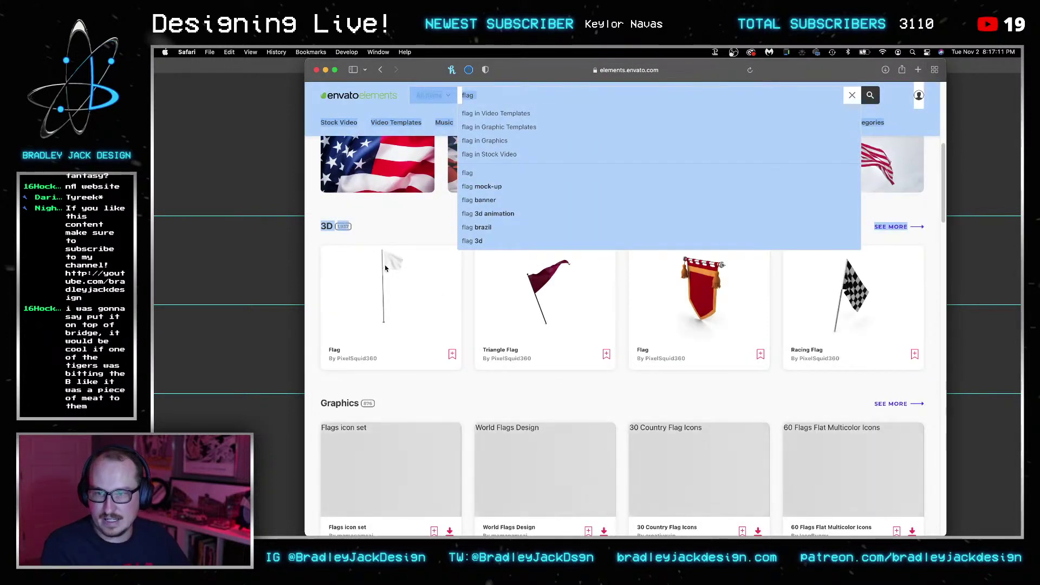
left_click(385, 264)
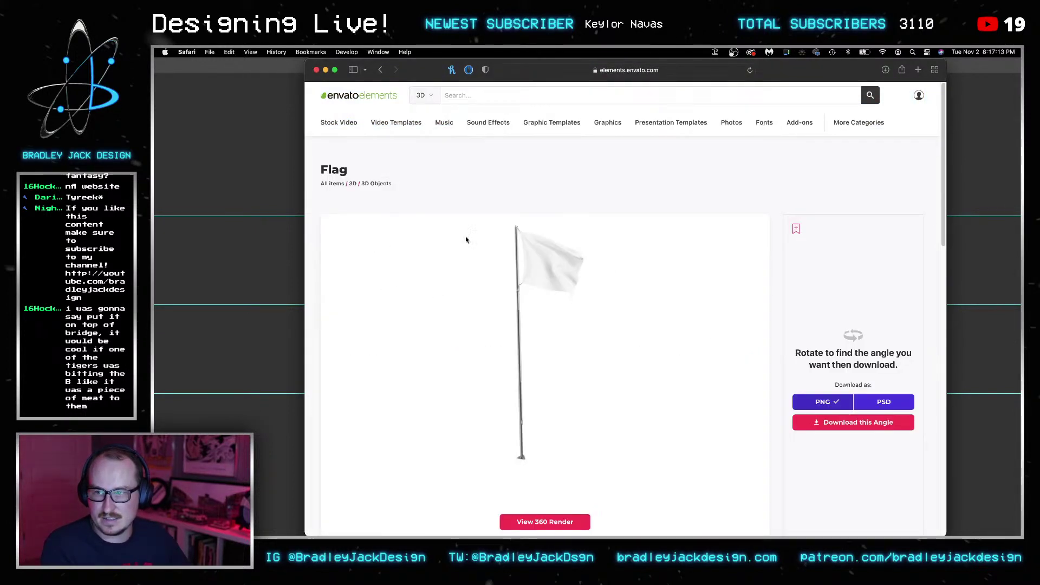
scroll(561, 281, "down", 1)
left_click(576, 495)
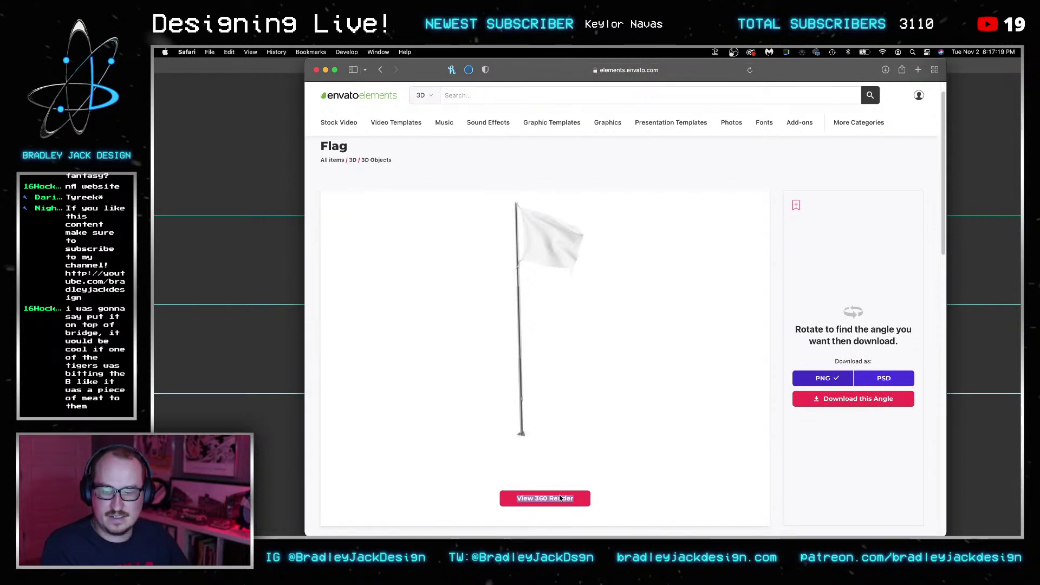
key("super+Tab")
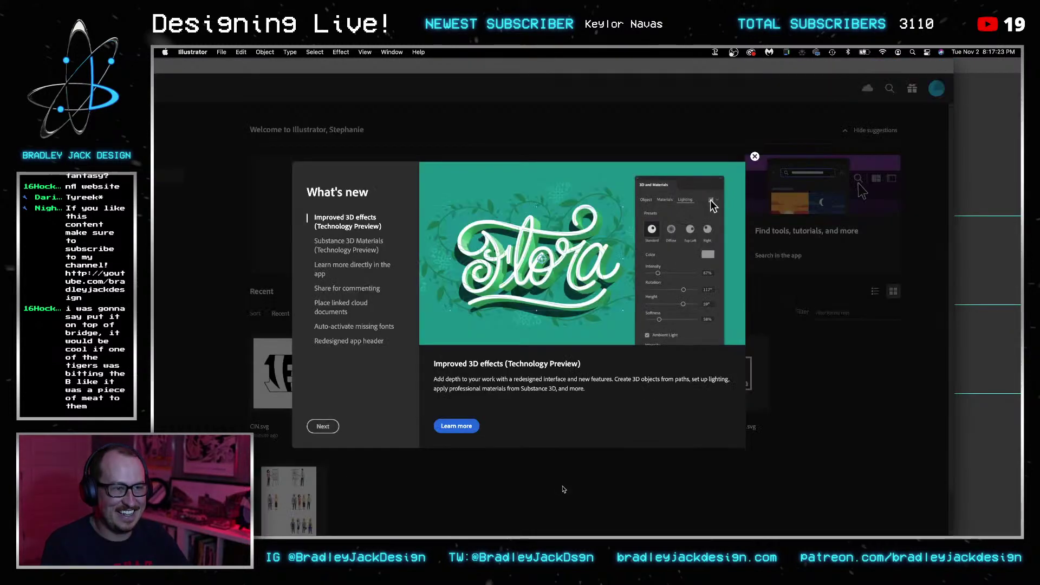
key("super+Tab")
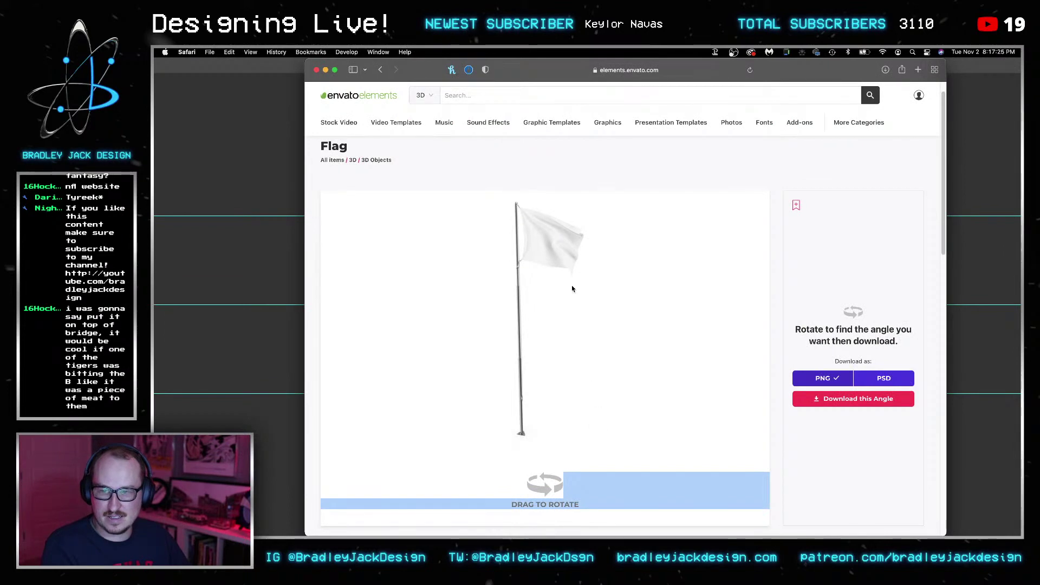
left_click_drag(551, 489, 556, 298)
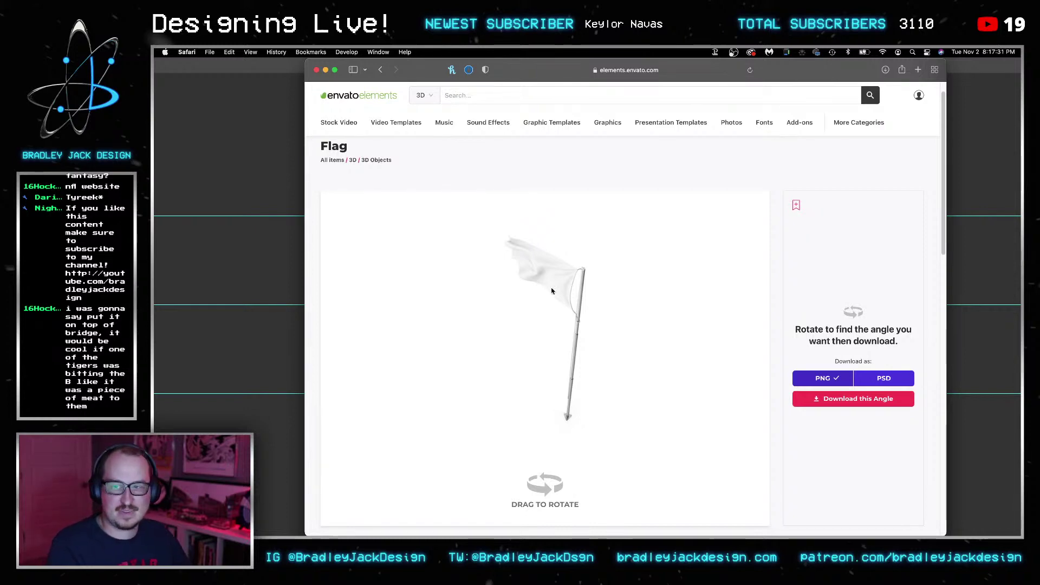
left_click(301, 247)
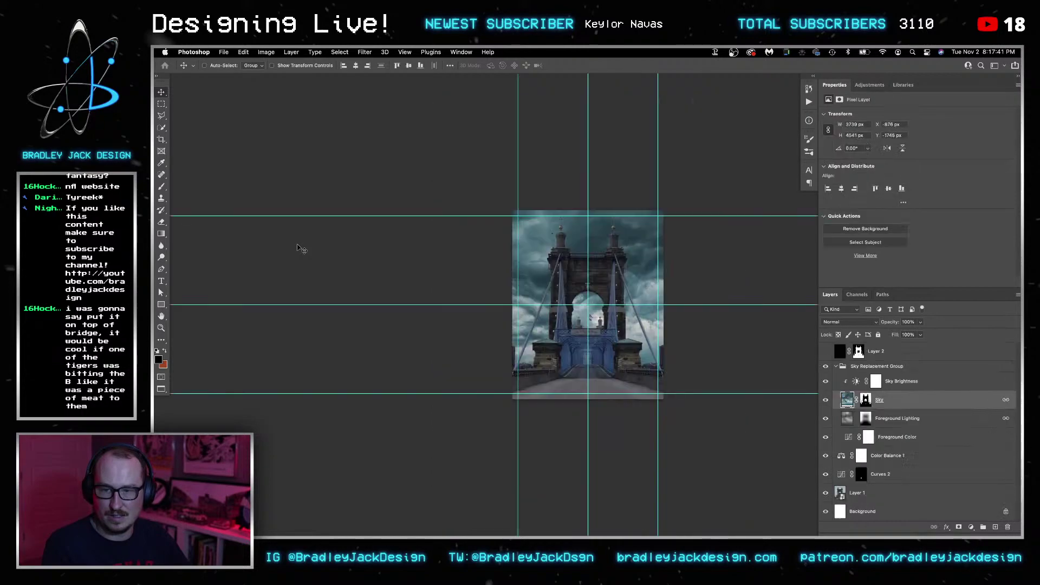
key("super+Tab")
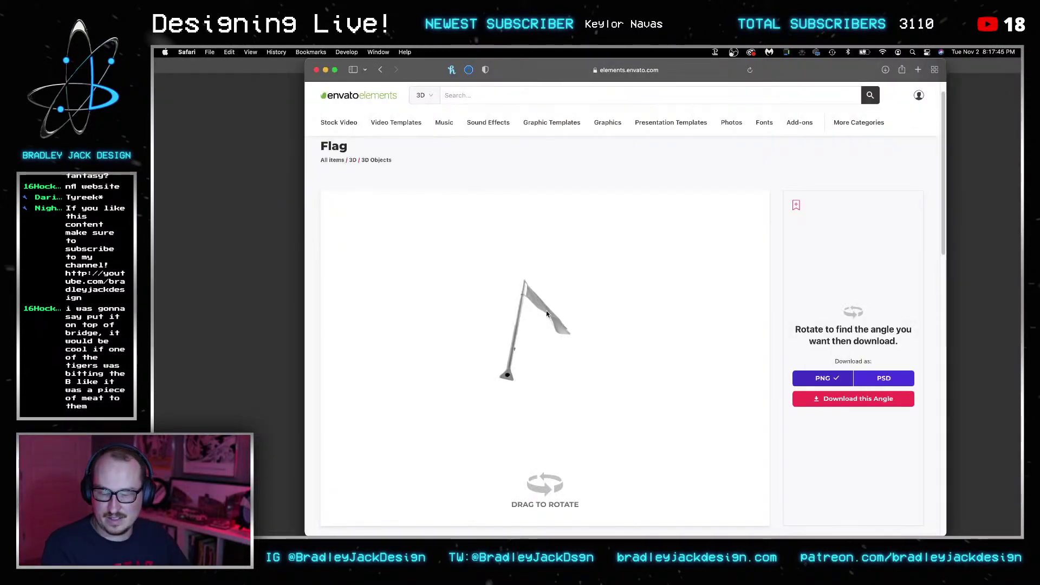
Return to Photoshop, open the nested Bridge smart object's contents and select the Sky Replacement Group.
key("super+Tab")
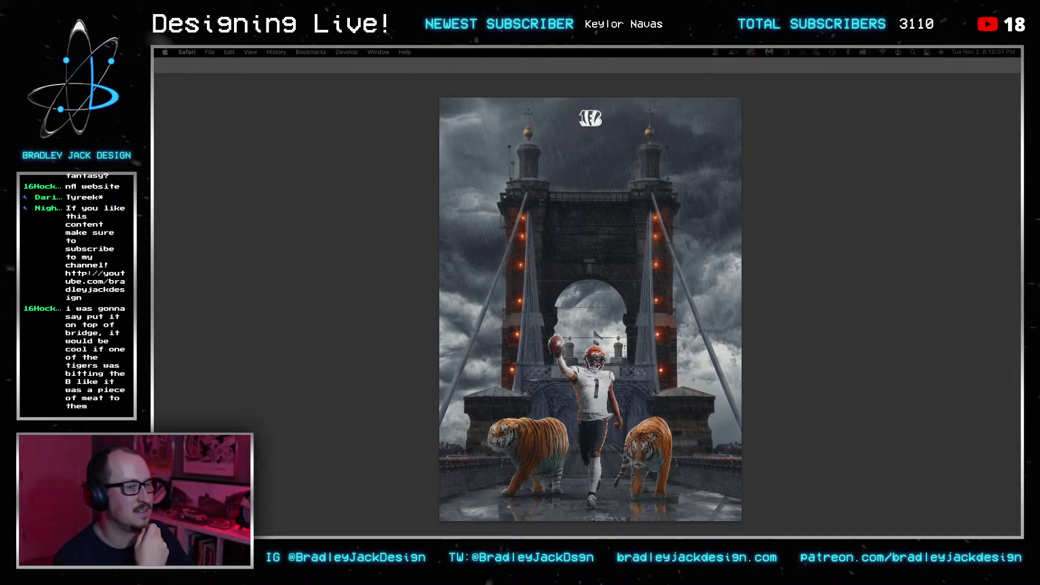
left_click(809, 336)
double_click(847, 477)
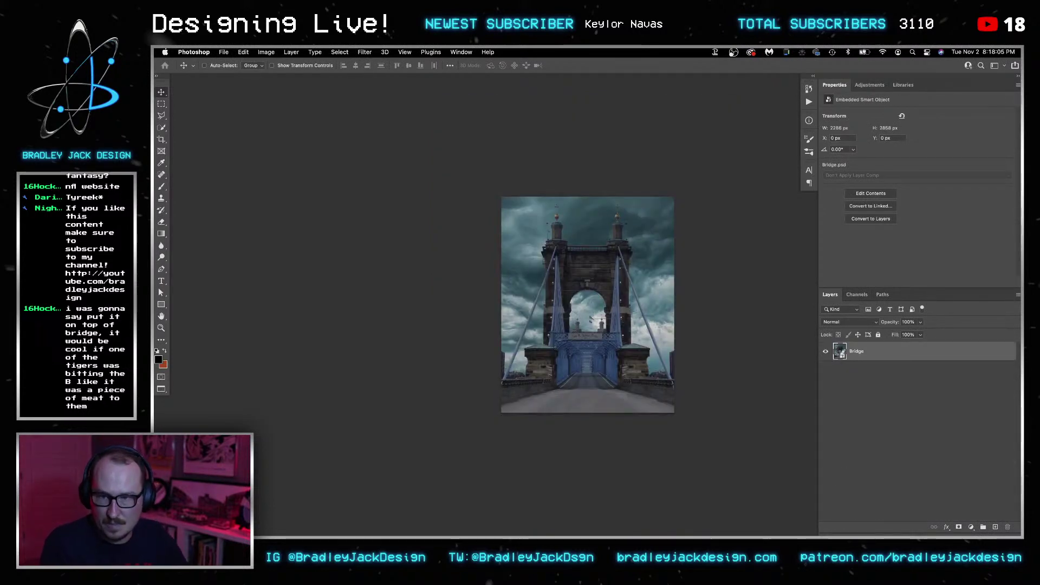
key("super+w")
left_click(878, 501)
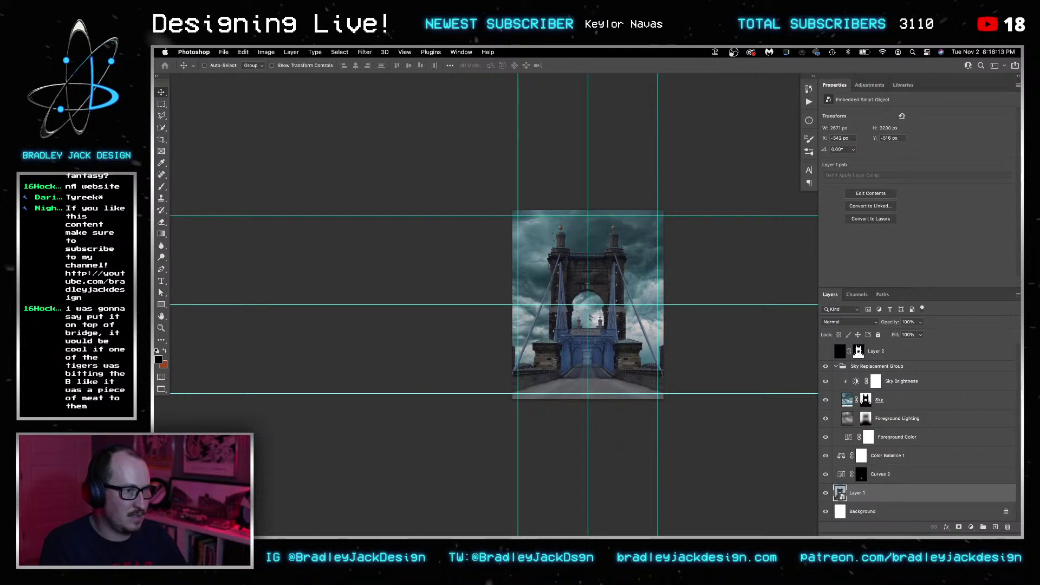
left_click(889, 366)
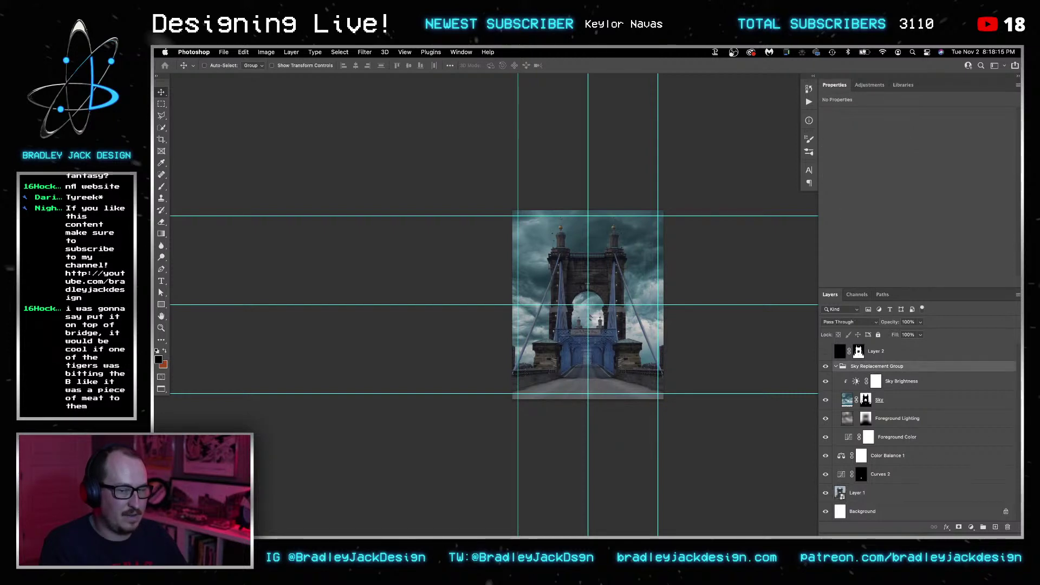
Place Flag_01.H02 above the Sky Replacement Group and open its contents, hiding the white Background layer.
key("Tab")
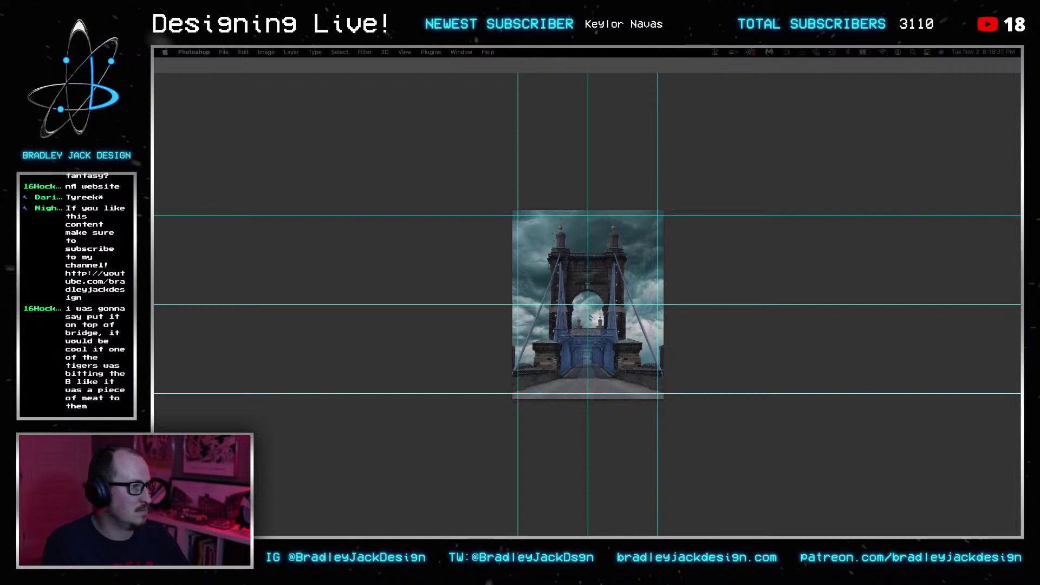
key("Tab")
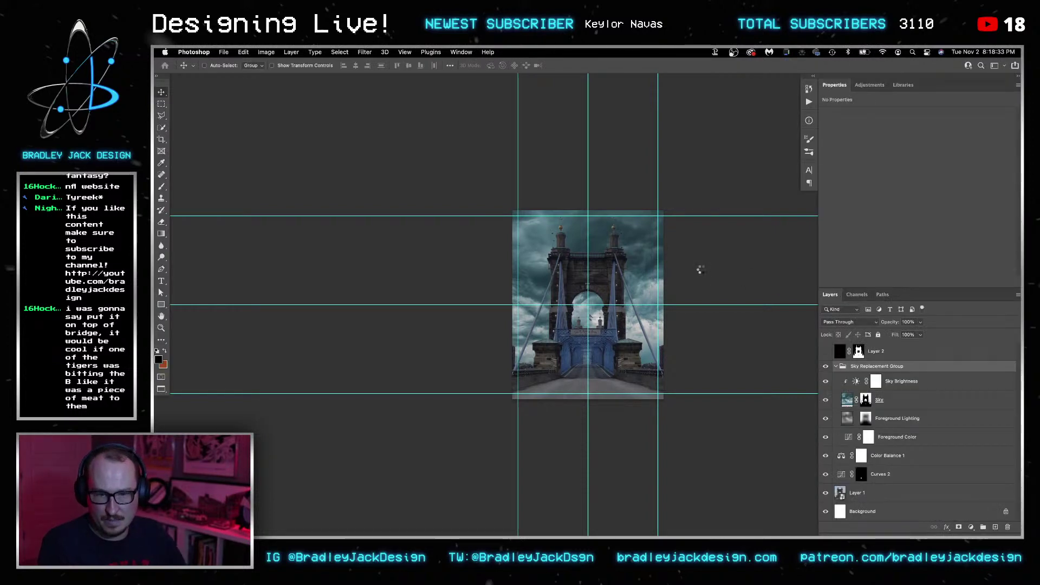
double_click(839, 371)
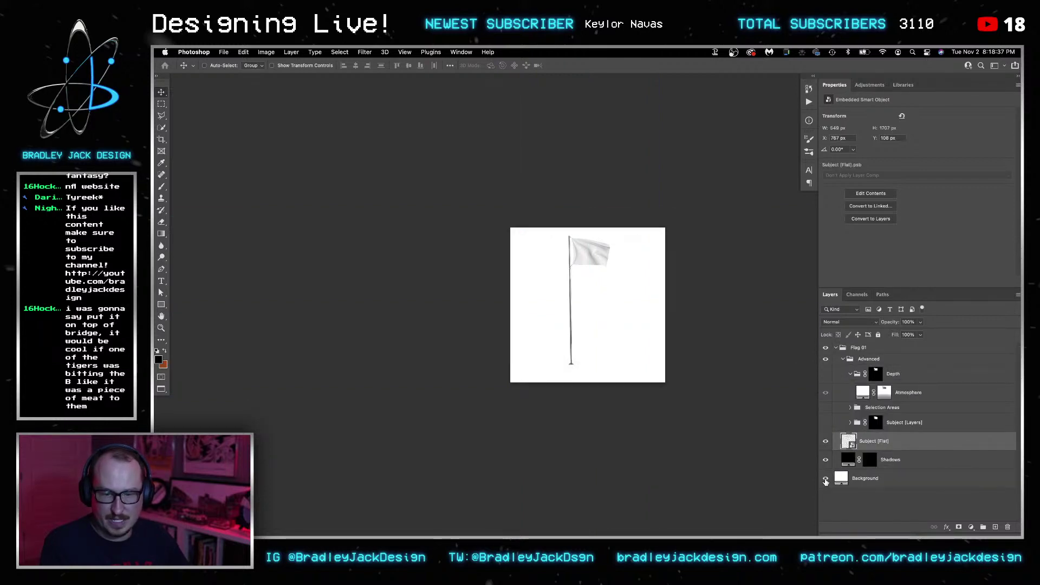
left_click(826, 480)
left_click_drag(600, 283, 649, 237)
Expand the Selection Areas group, then show and select its Select by Part layer.
left_click(849, 408)
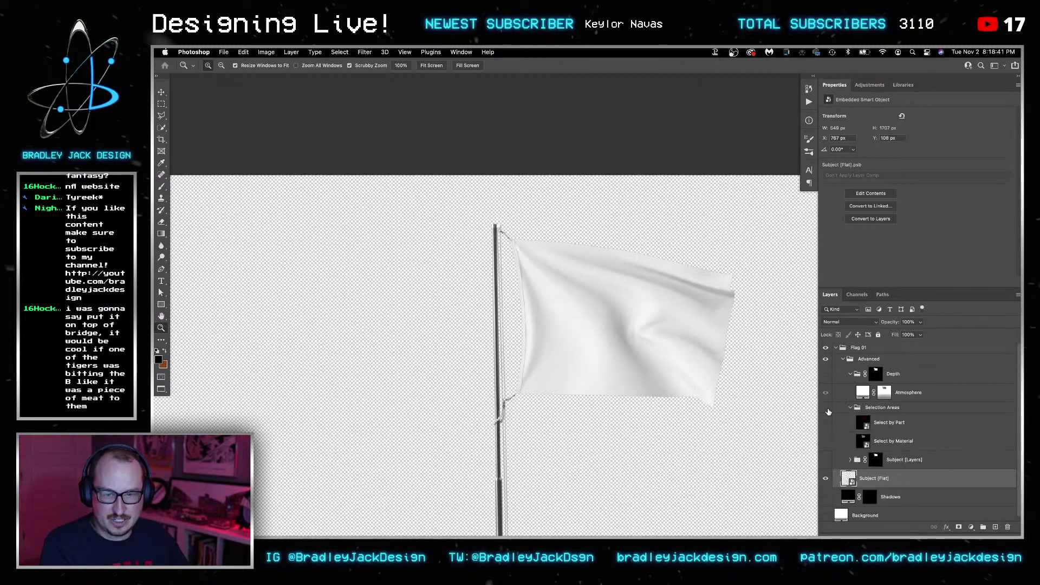
left_click(826, 422)
left_click(826, 422)
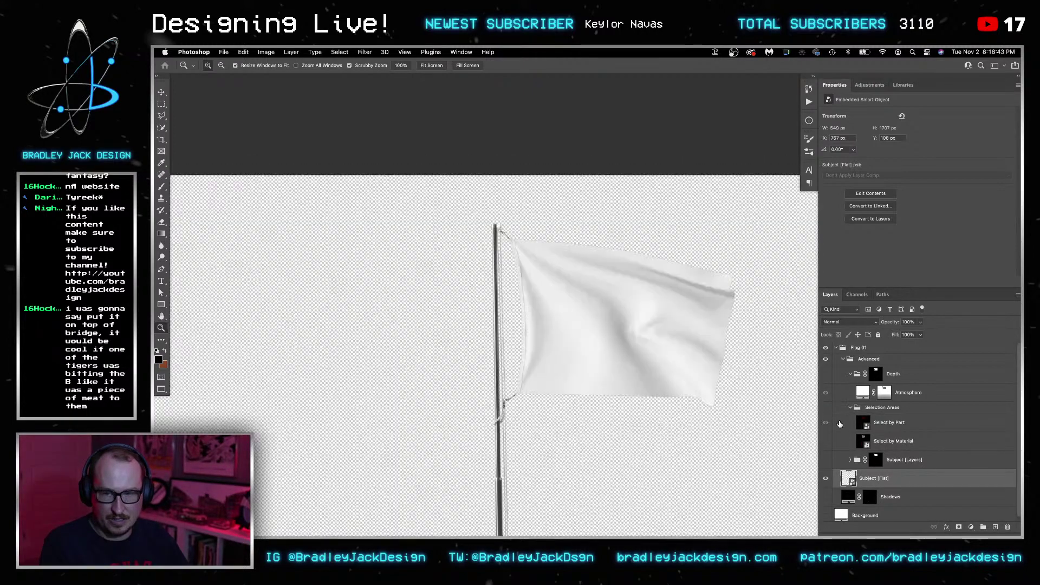
left_click(826, 423)
left_click(866, 426)
Select the dark red flag cloth, without the pole, using the Magic Wand tool.
key("w")
key("bracketleft")
key("bracketleft")
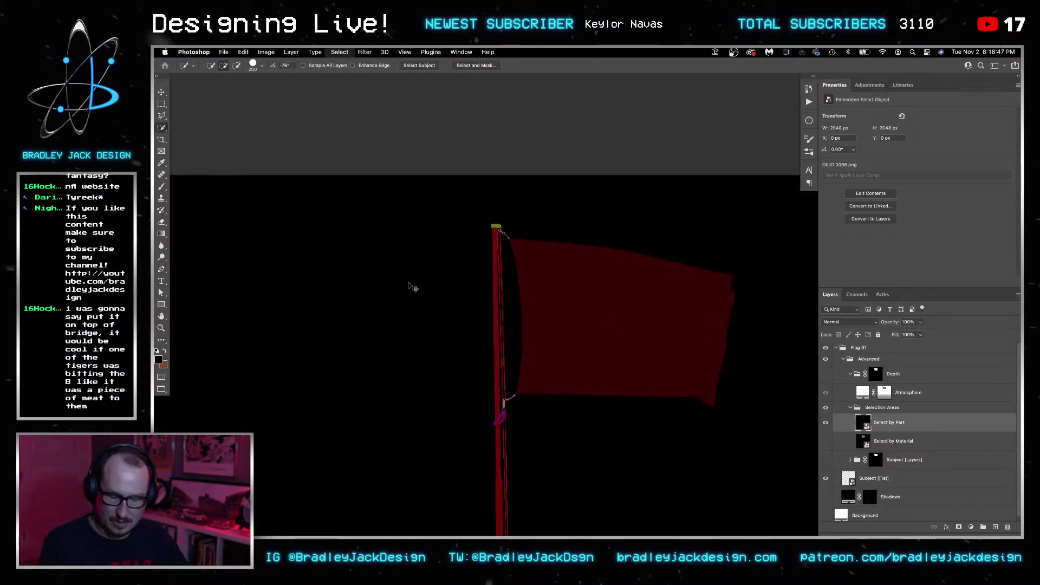
right_click(161, 129)
left_click(198, 145)
left_click(617, 320)
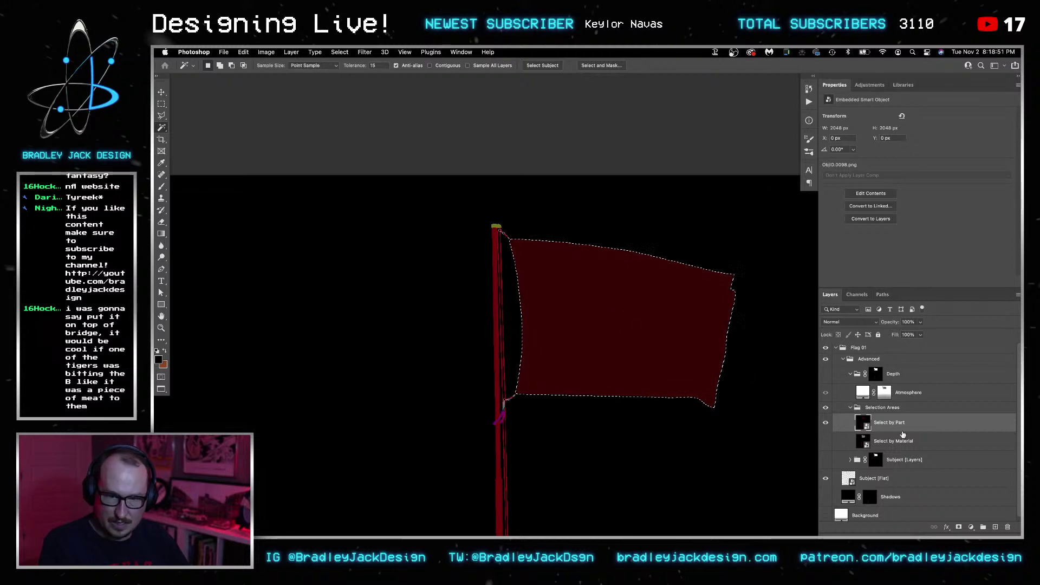
Add a new layer above Subject [Flat] and activate the Gradient tool.
left_click(891, 480)
key("super+alt+shift+n")
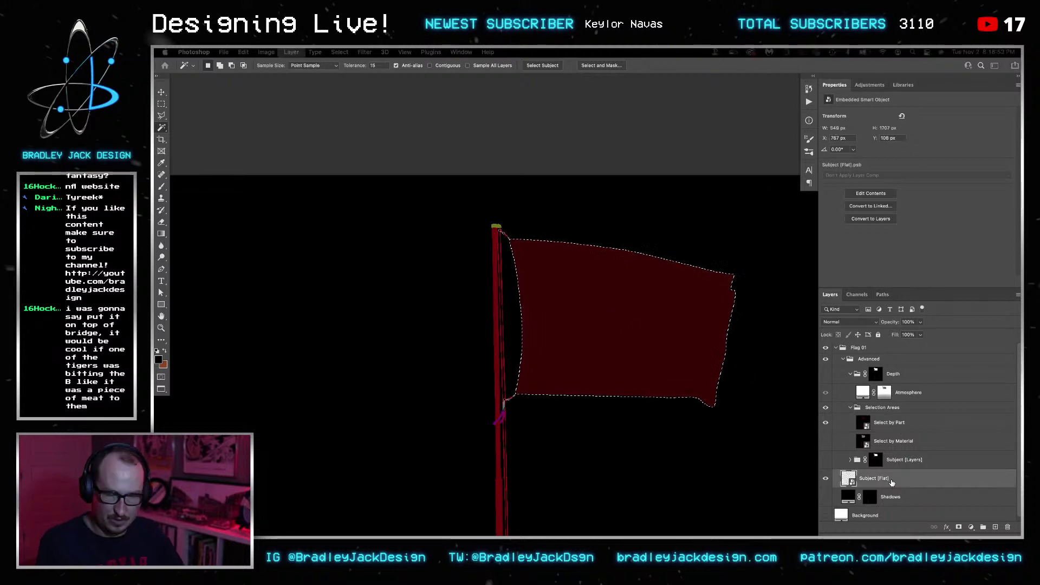
key("g")
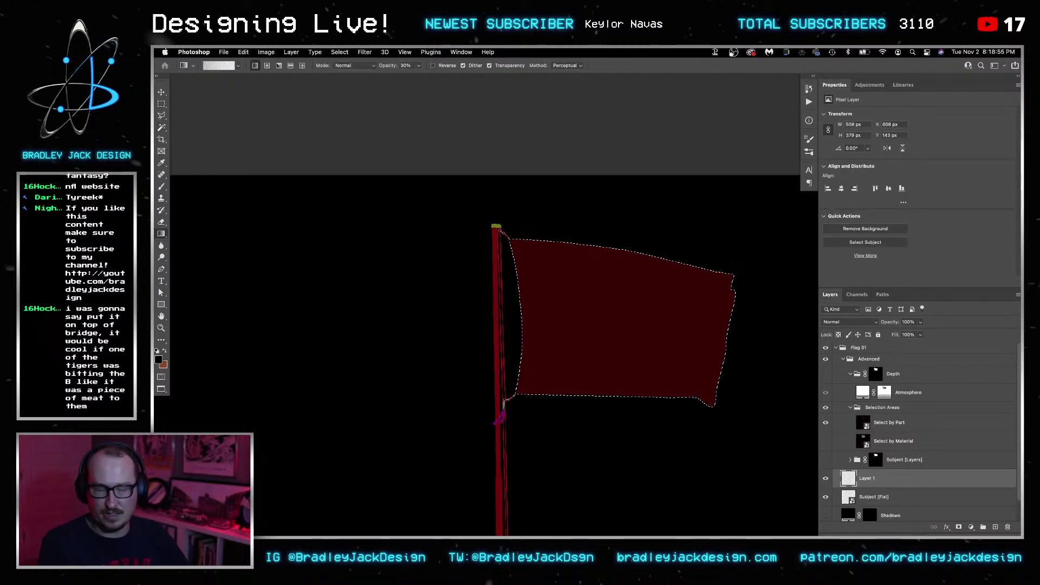
Set the foreground color to bright red, apply the gradient to the flag selection and hide the Selection Areas group.
key("Tab")
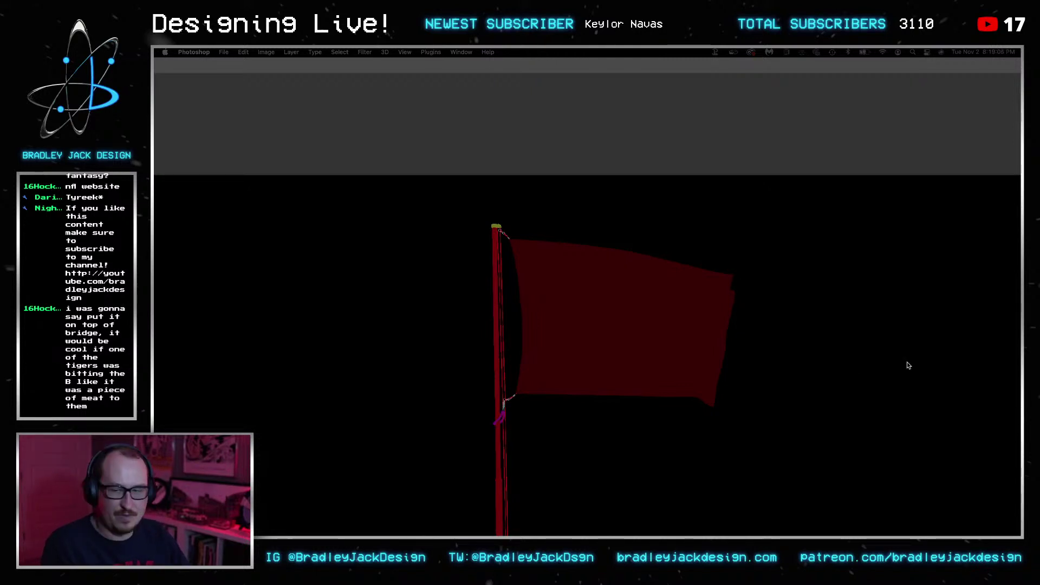
key("Tab")
left_click(159, 360)
left_click(634, 227)
key("Return")
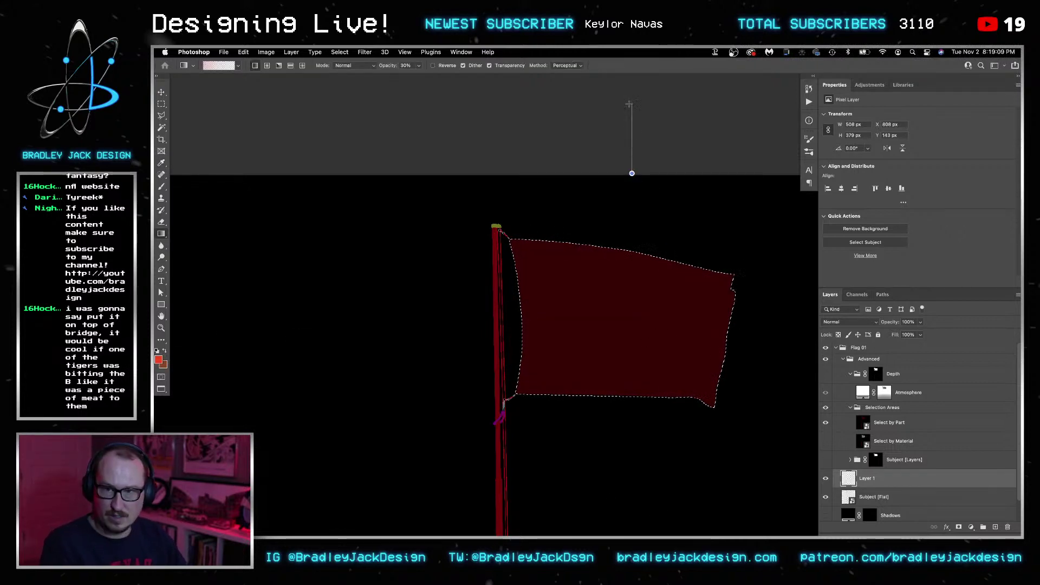
left_click(825, 408)
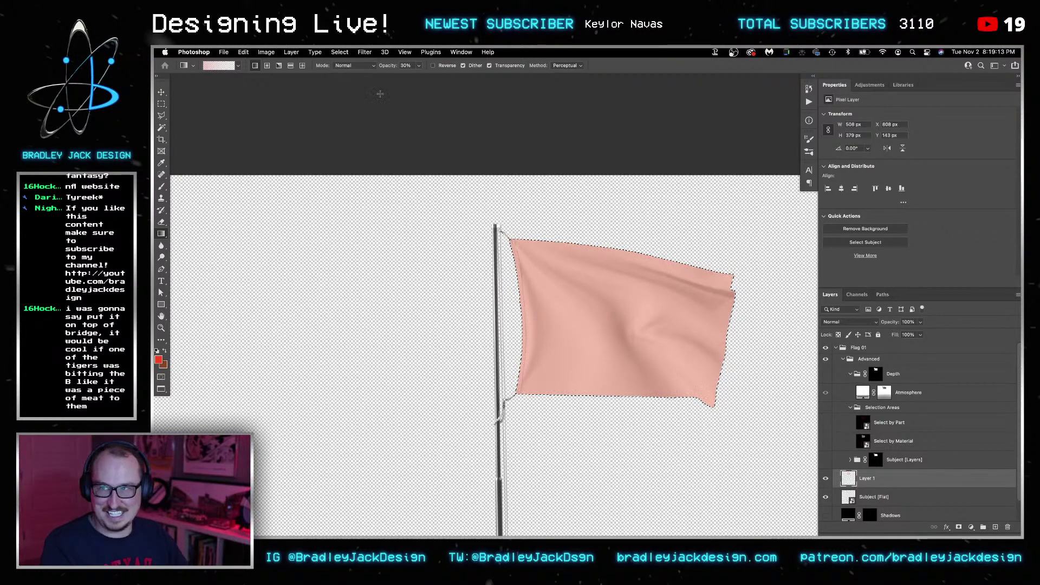
Set the gradient opacity to 100% and fill the flag selection with solid red.
left_click(407, 66)
type("100")
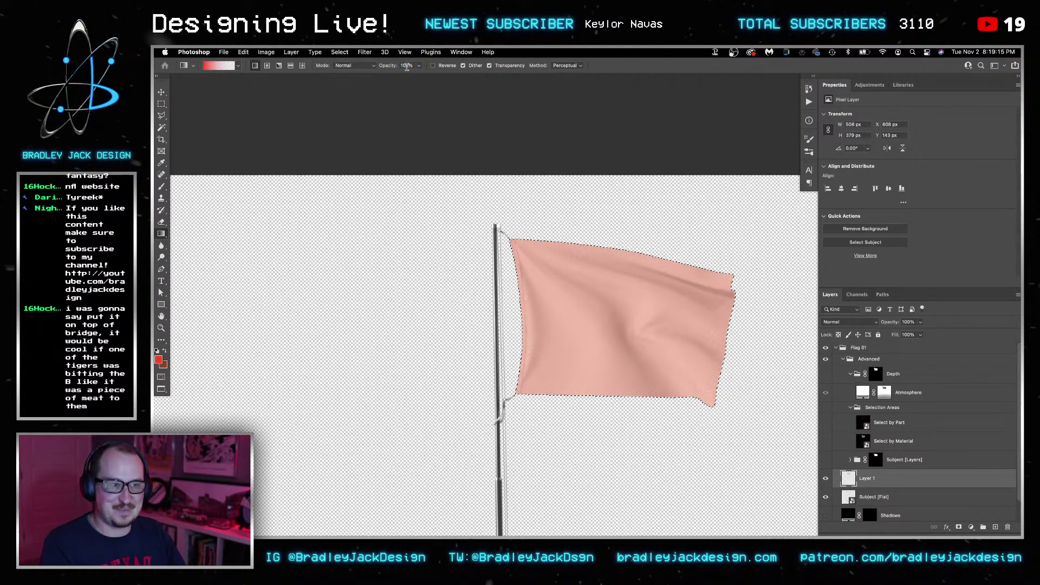
left_click_drag(629, 199, 628, 103)
key("v")
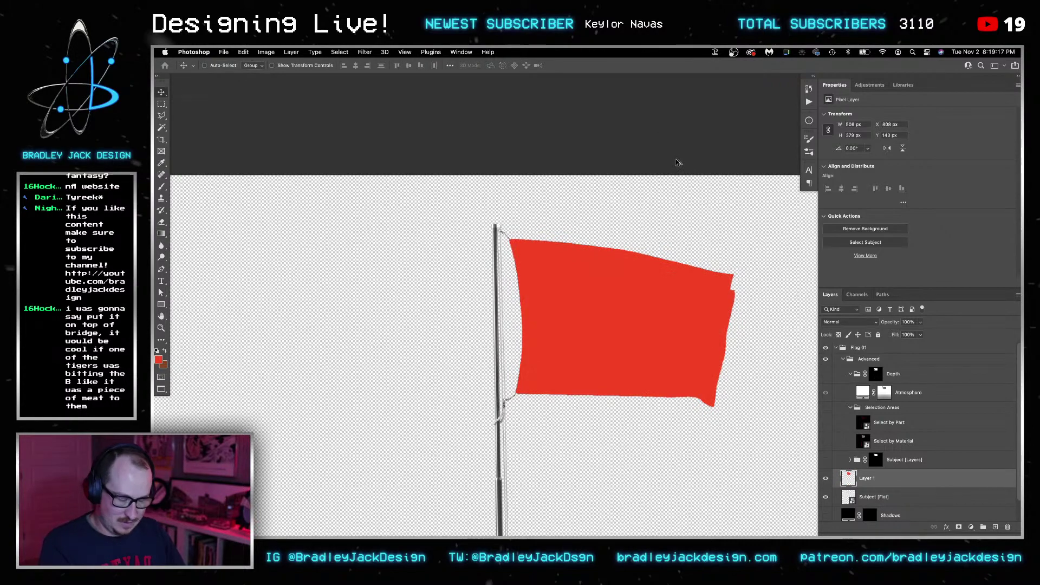
Deselect, set the red layer's blend mode to Multiply, and save and close the flag document.
key("super+d")
key("shift+alt+m")
key("super+s")
key("super+w")
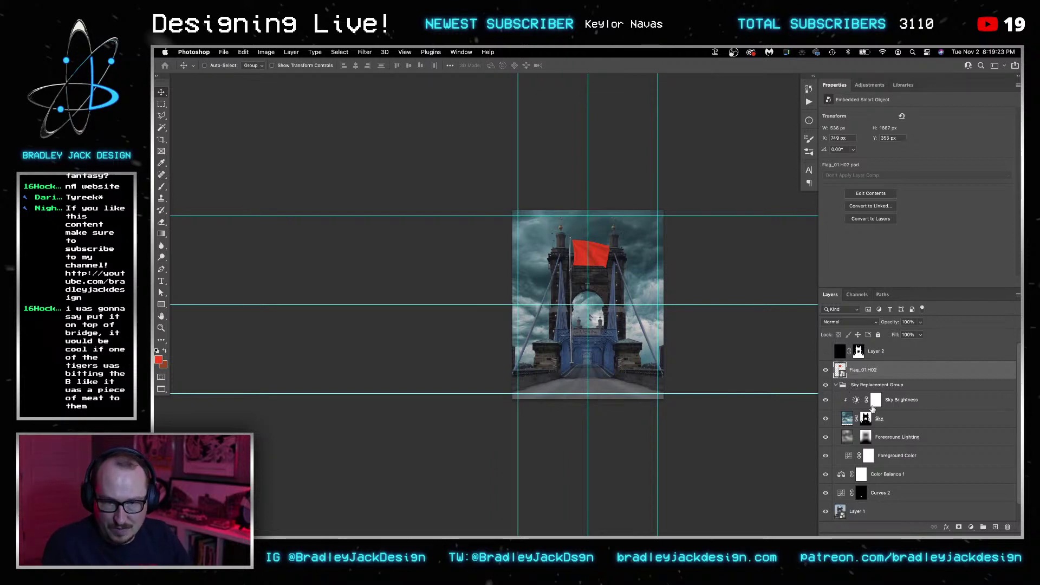
Copy Layer 2's mask onto the flag layer, then group the flag and move the mask to the group.
mouse_move(848, 370)
left_mouse_down()
mouse_move(857, 389)
mouse_move(858, 372)
left_mouse_up()
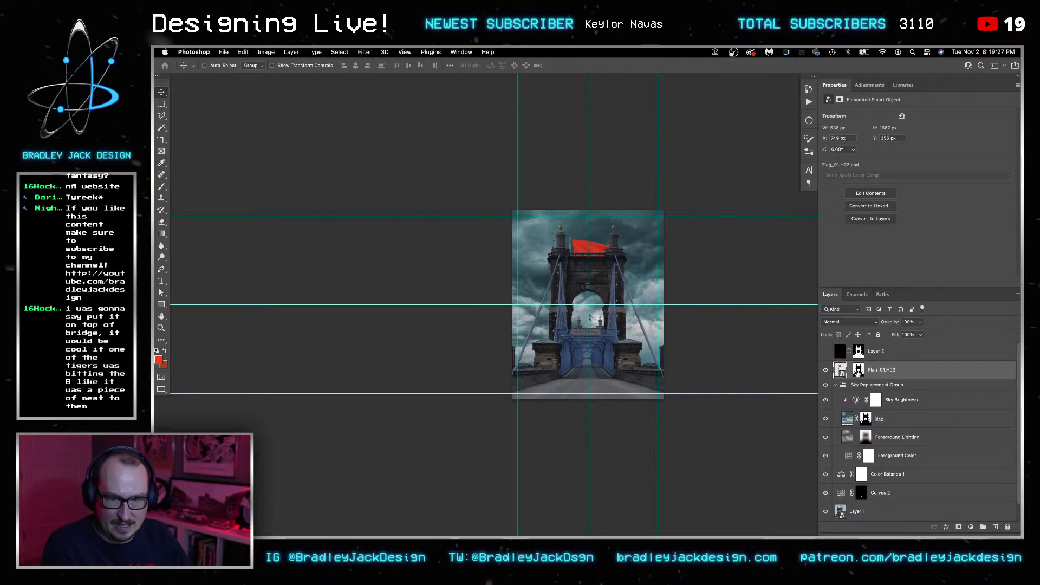
key("super+g")
left_click_drag(863, 380, 860, 369)
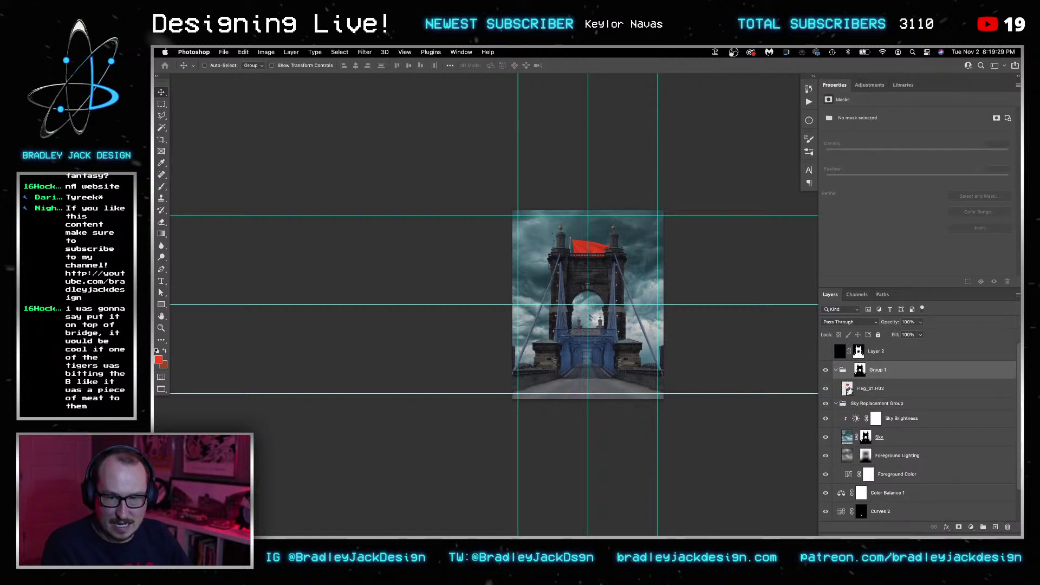
Scale the flag to about 303 px wide and position it above the bridge tower between the two turrets.
left_click(872, 388)
key("super+t")
left_click_drag(663, 381, 609, 290)
key("Return")
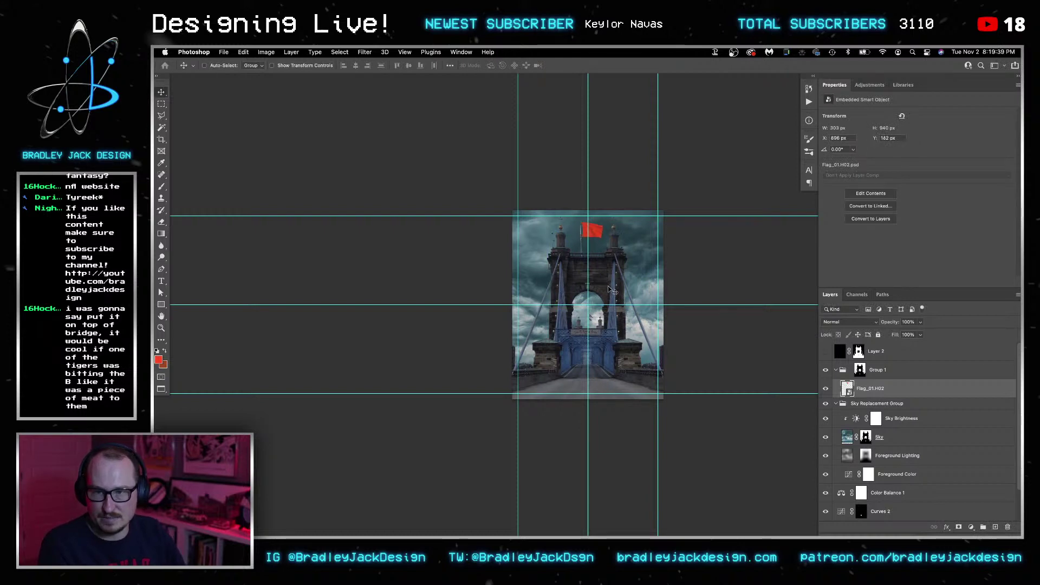
scroll(609, 290, "up", 5)
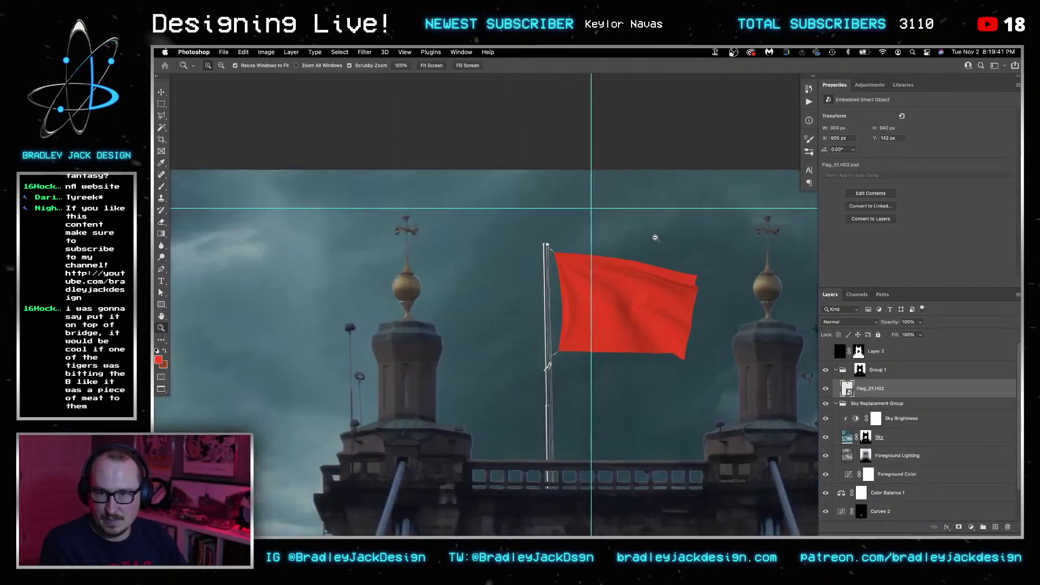
scroll(622, 282, "down", 1)
left_click_drag(646, 288, 602, 237)
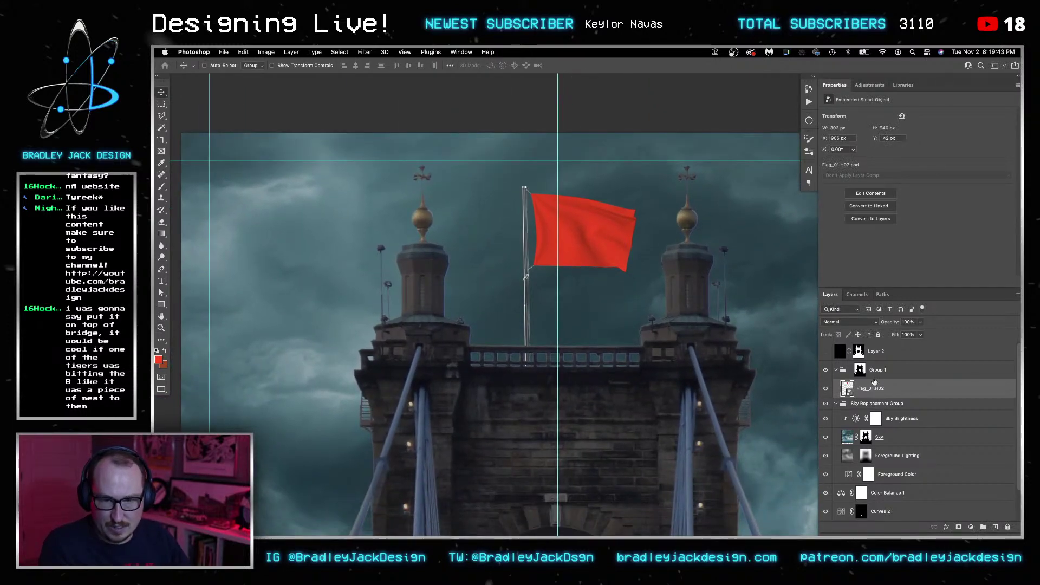
Add an Exposure adjustment layer above the flag in its group with the exposure set to -1.
left_click(870, 85)
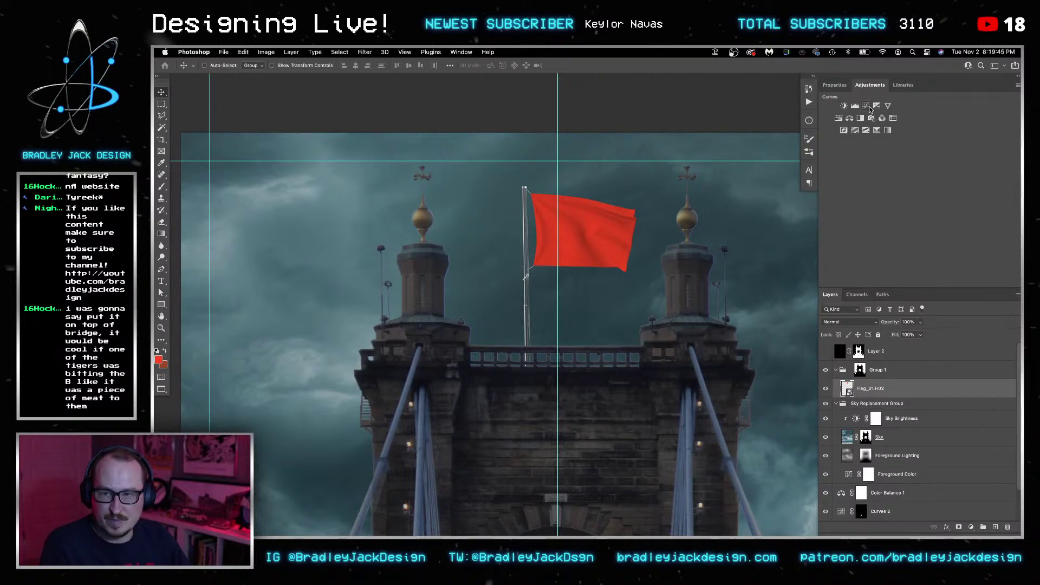
left_click(877, 105)
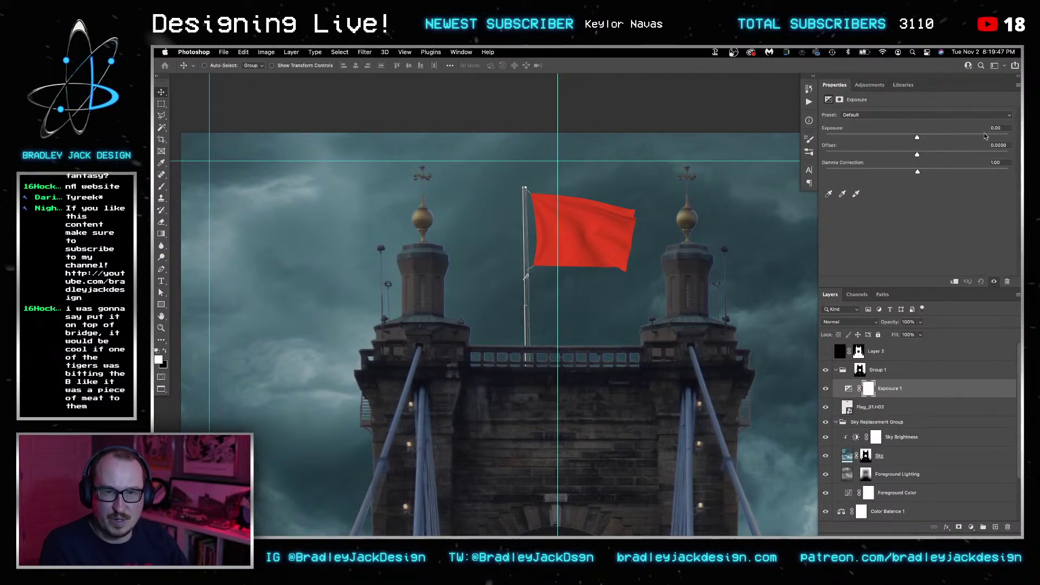
key("BackSpace")
type("-1")
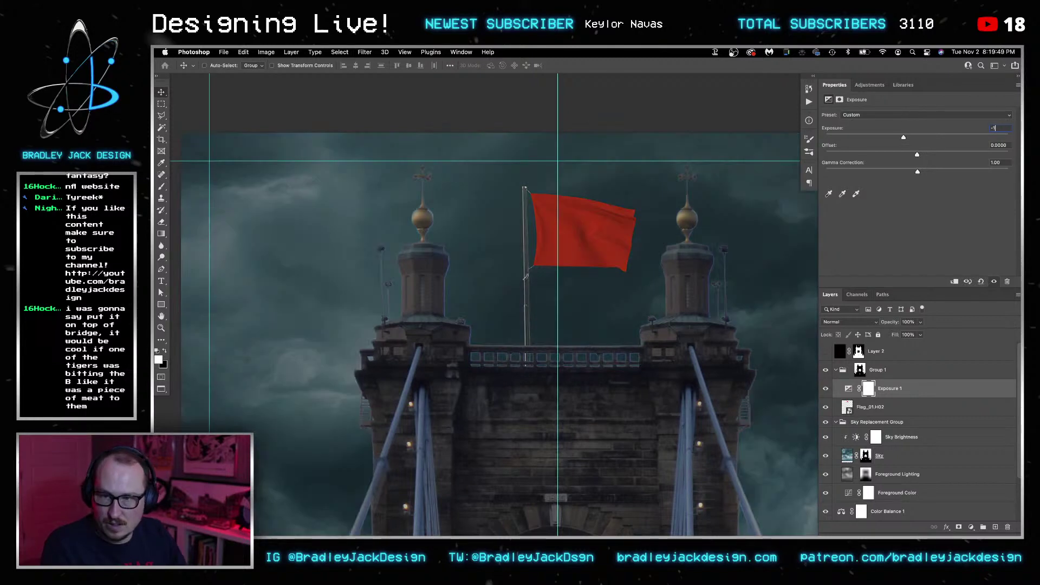
Clip the Exposure adjustment to the flag and add a clipped Color Balance with midtones Cyan-Red -14 and Yellow-Blue +11.
left_click(899, 398, "alt")
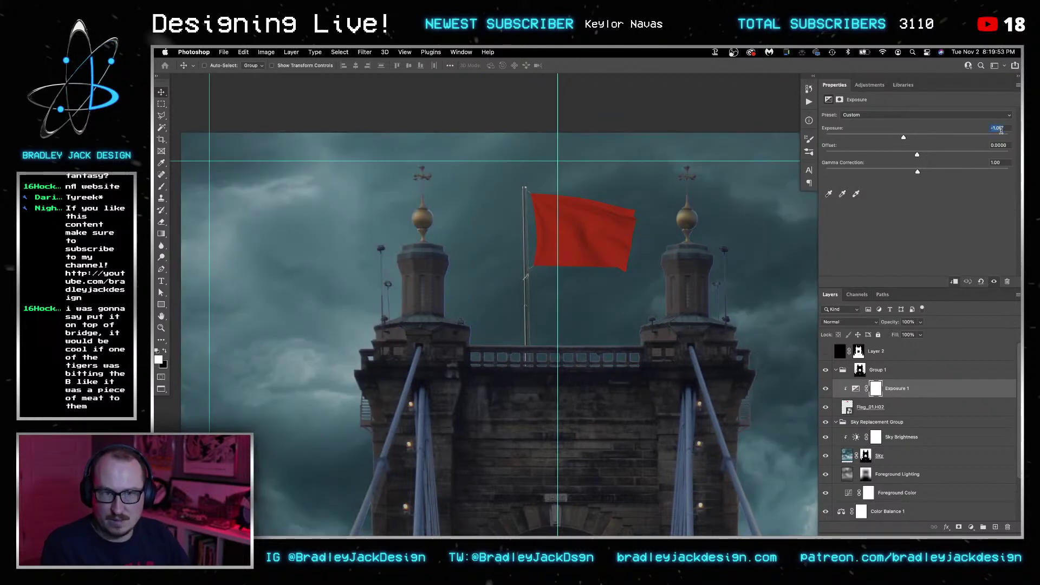
type("-1")
left_click(870, 84)
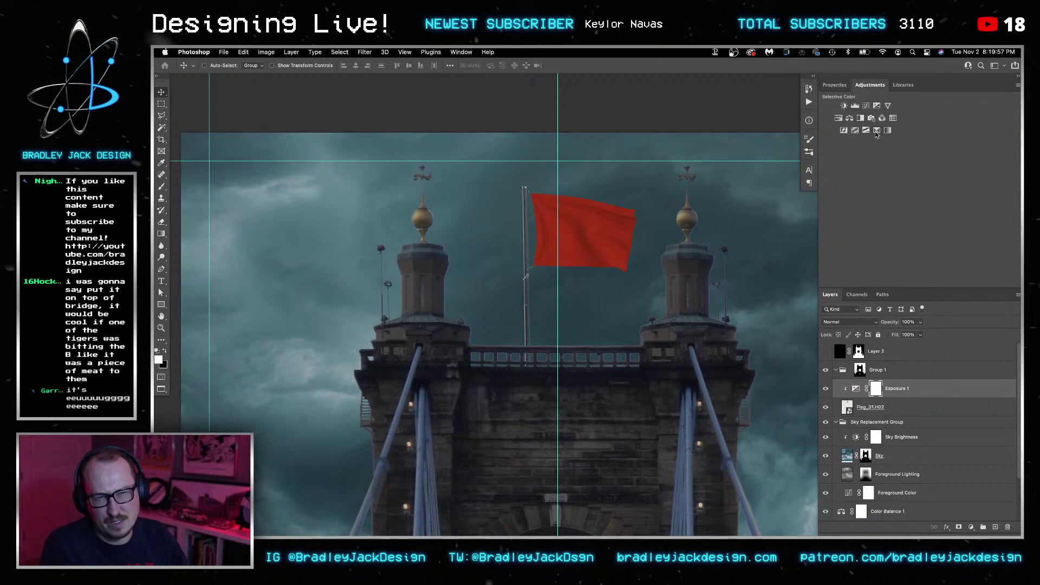
left_click(849, 118)
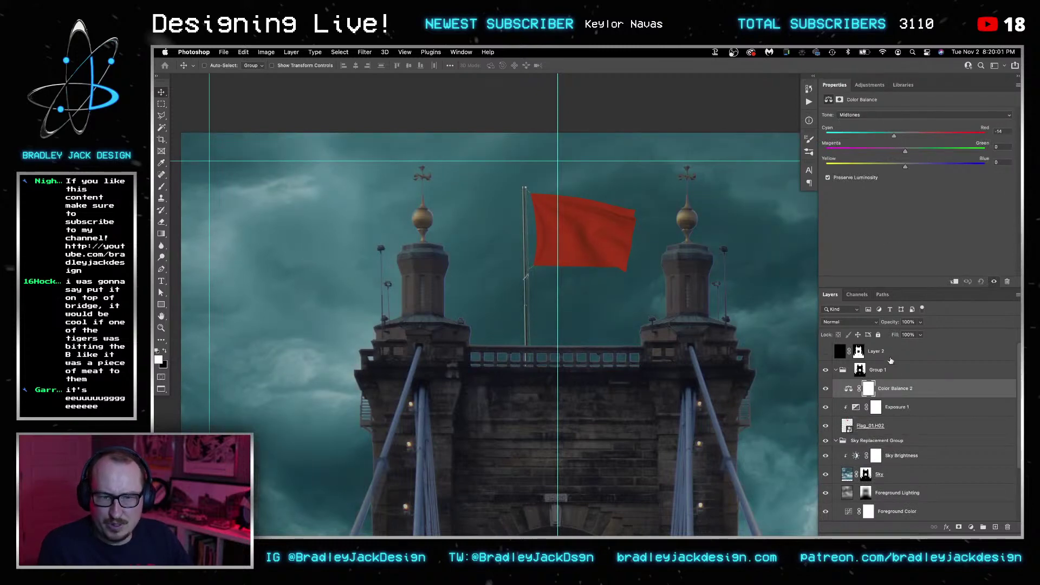
left_click(901, 397, "alt")
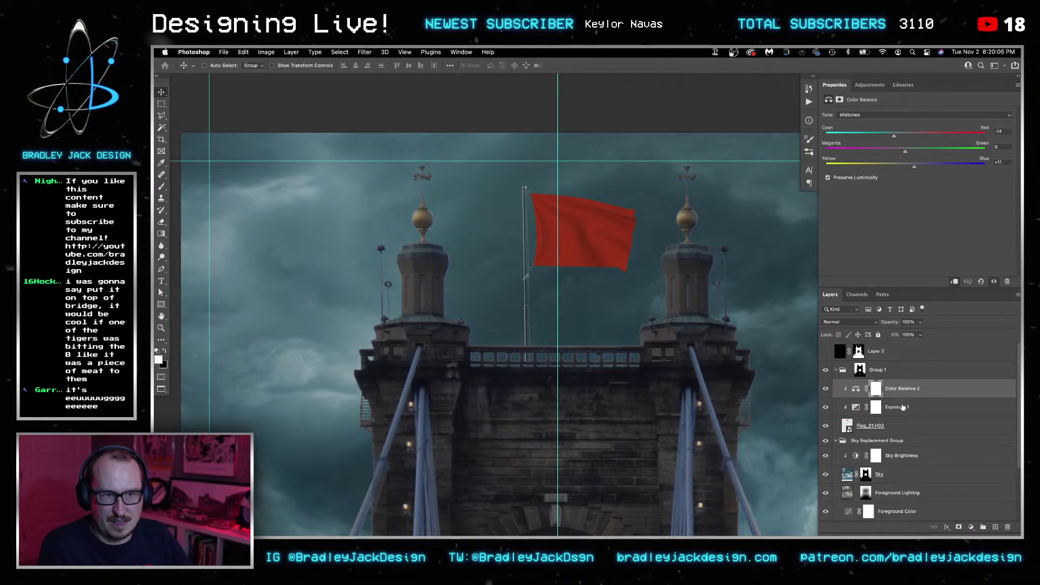
Place the CIN.svg Bengals logo as a smart object above the flag's Color Balance adjustment.
key("ctrl+Tab")
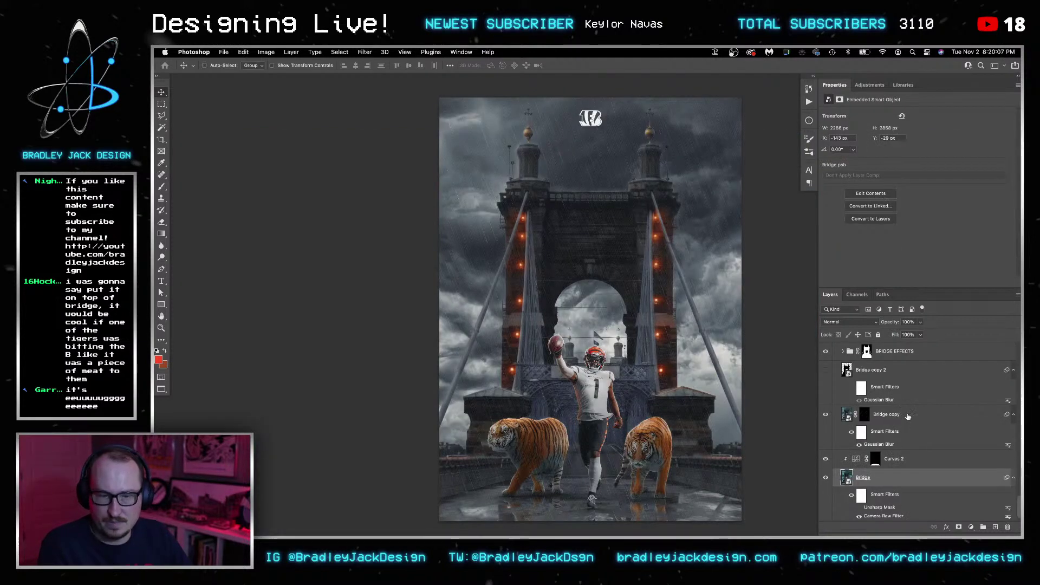
key("ctrl+Tab")
key("ctrl+Tab")
key("z")
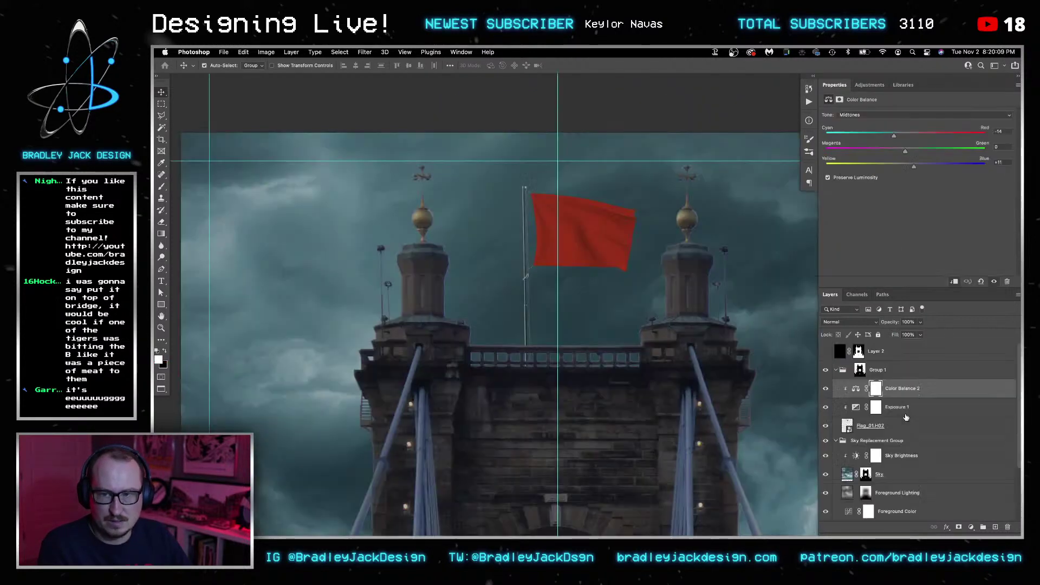
key("f")
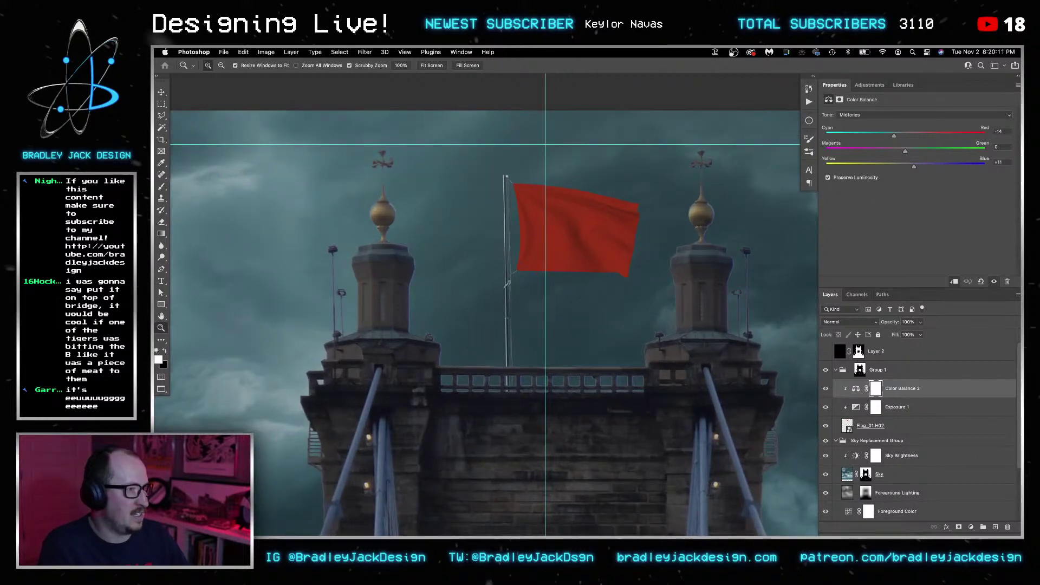
key("Tab")
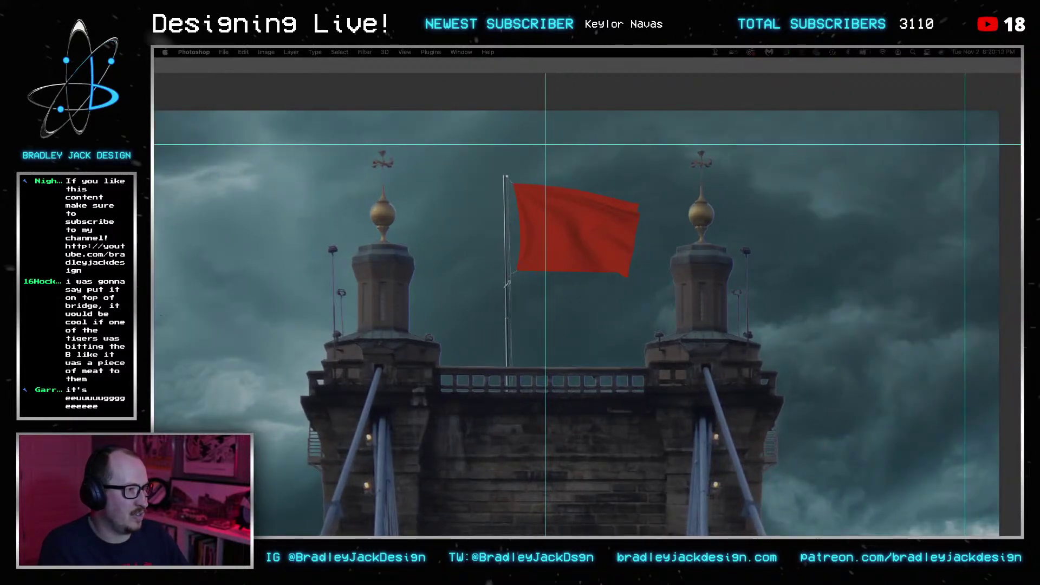
key("Tab")
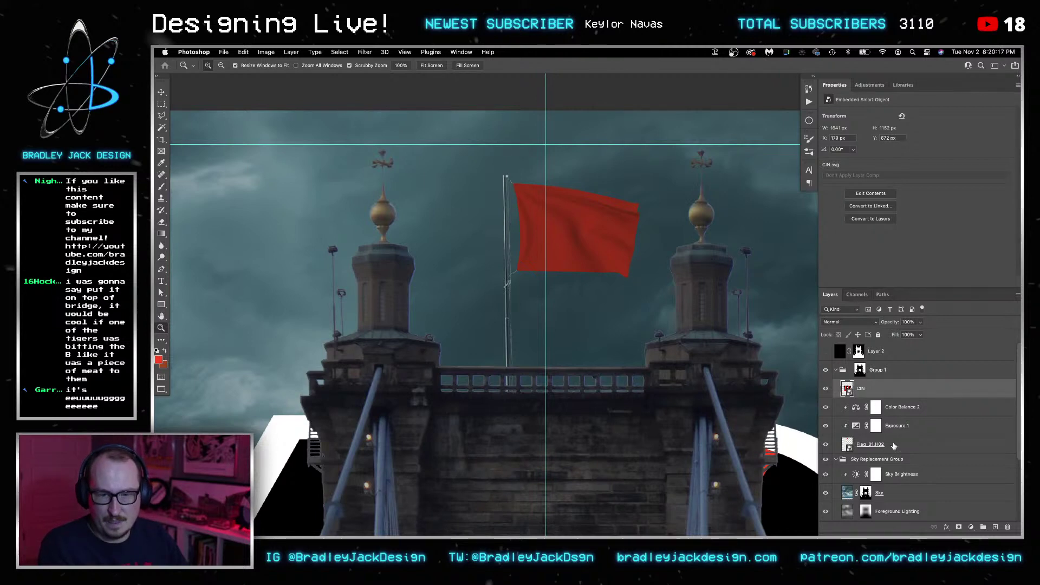
Scale the Bengals logo down to about 156 px wide and position it in the middle of the red flag.
key("super+t")
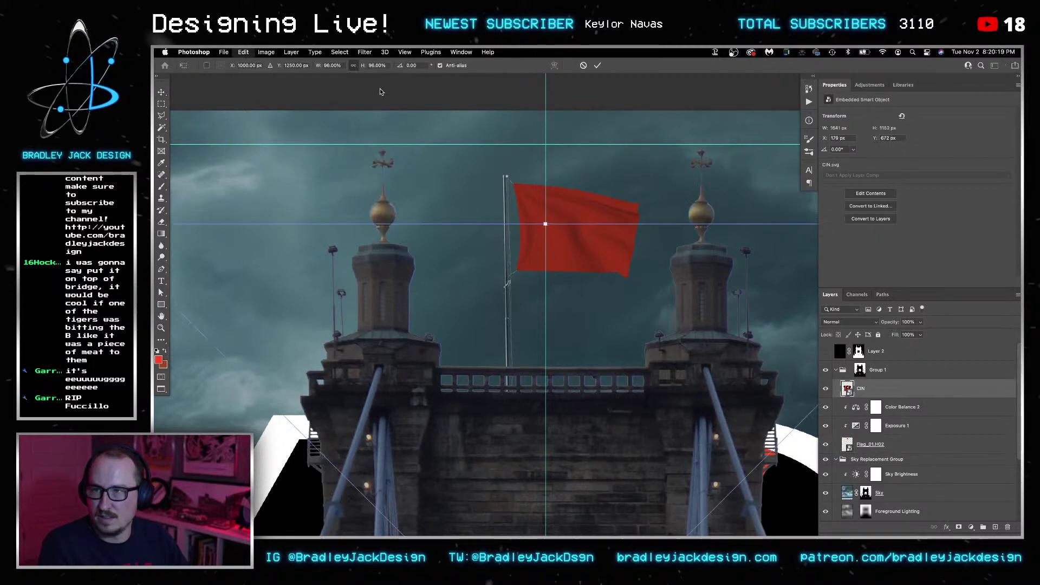
key("Escape")
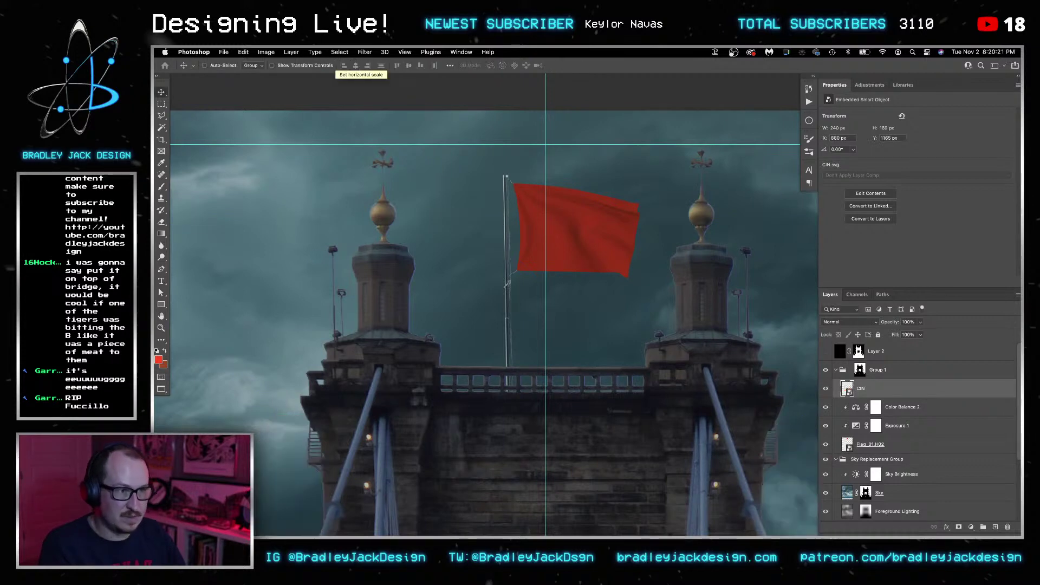
left_click_drag(617, 444, 575, 239)
key("ctrl+t")
left_click_drag(639, 292, 609, 257)
key("Return")
key("Up")
key("Up")
key("Up")
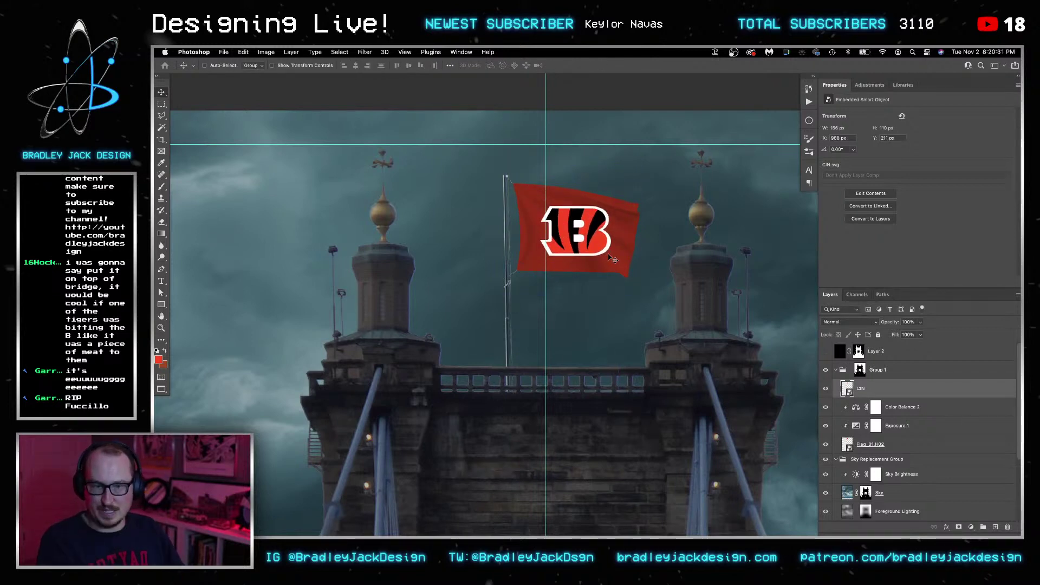
Group the CIN logo, Color Balance, Exposure and flag layers together.
left_click(872, 446)
left_click(892, 427, "shift")
left_click(899, 407, "shift")
left_click(861, 388, "shift")
key("super+g")
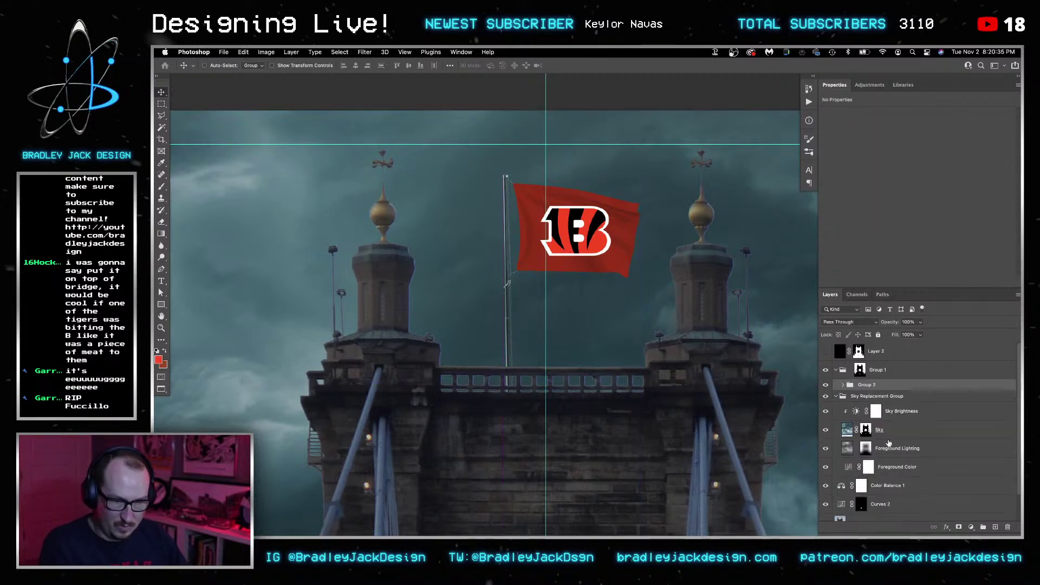
Move Color Balance and Exposure above the new group, clip Exposure to it, and convert the adjustments and group into one smart object.
left_click(898, 418)
left_click(901, 436, "shift")
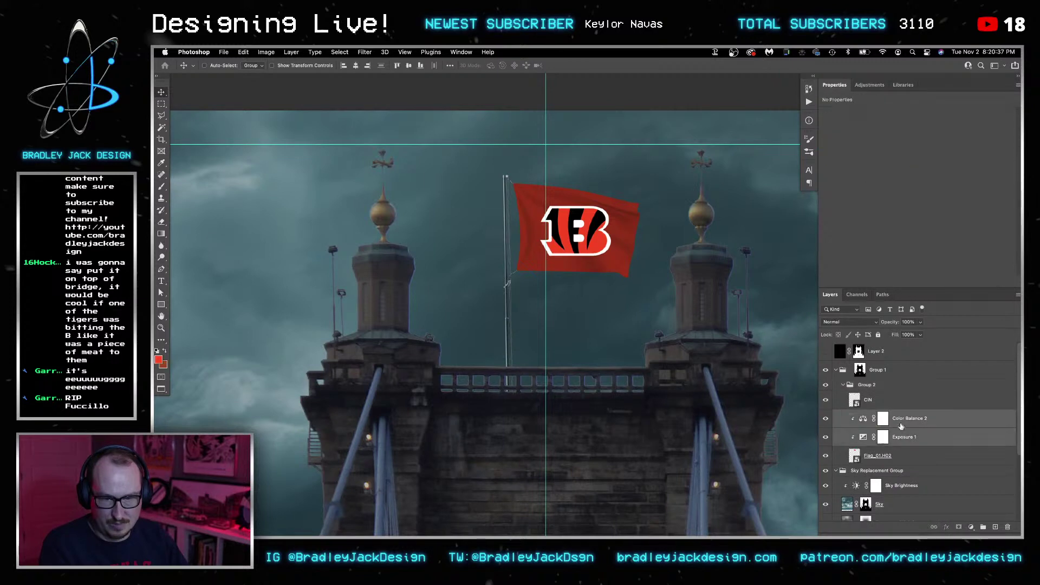
left_click_drag(901, 437, 887, 388)
left_click(878, 413, "alt")
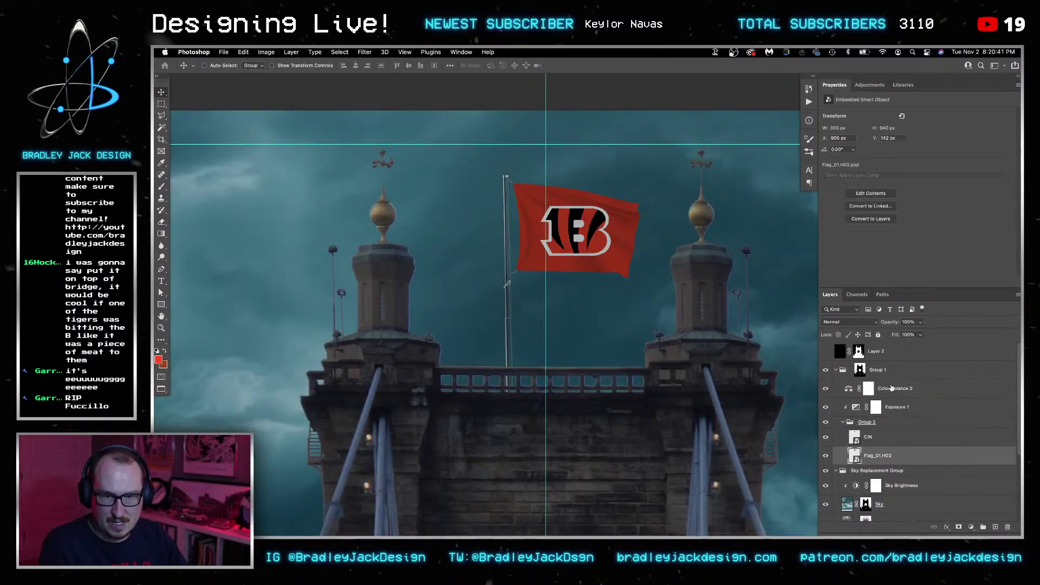
right_click(892, 392)
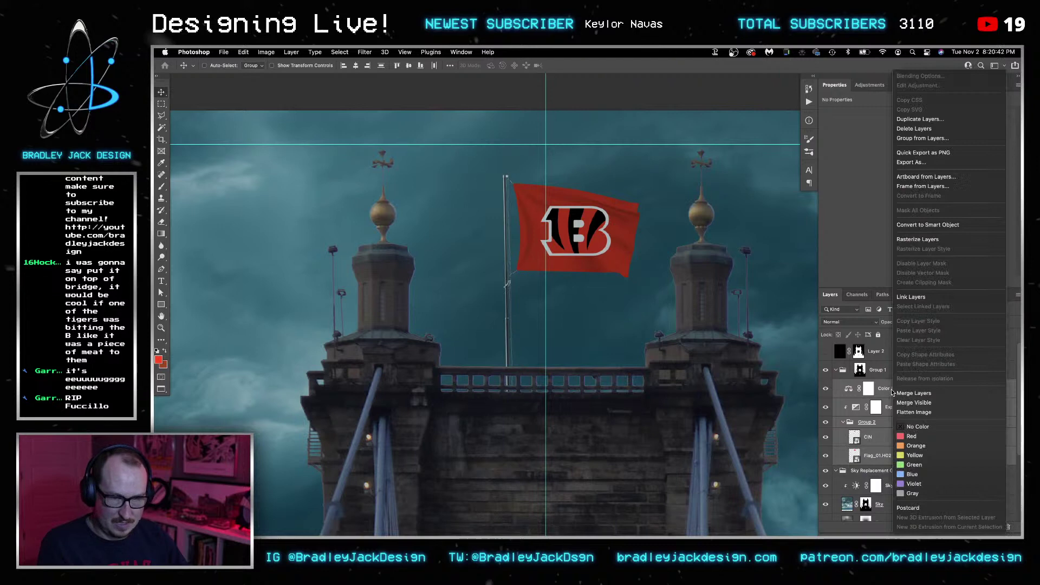
left_click(915, 230)
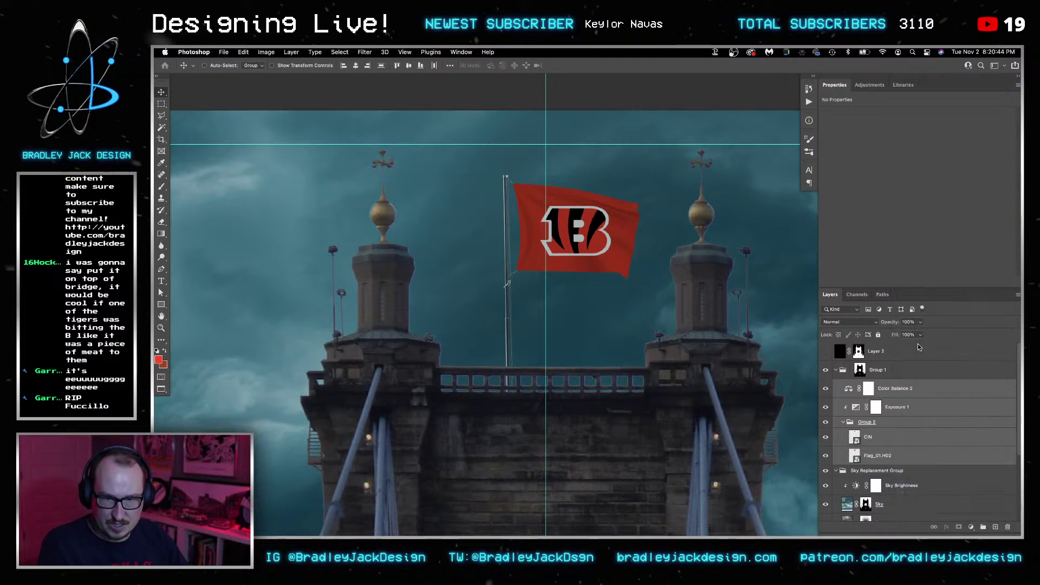
Open the combined flag smart object's contents and hide the CIN logo layer.
double_click(848, 388)
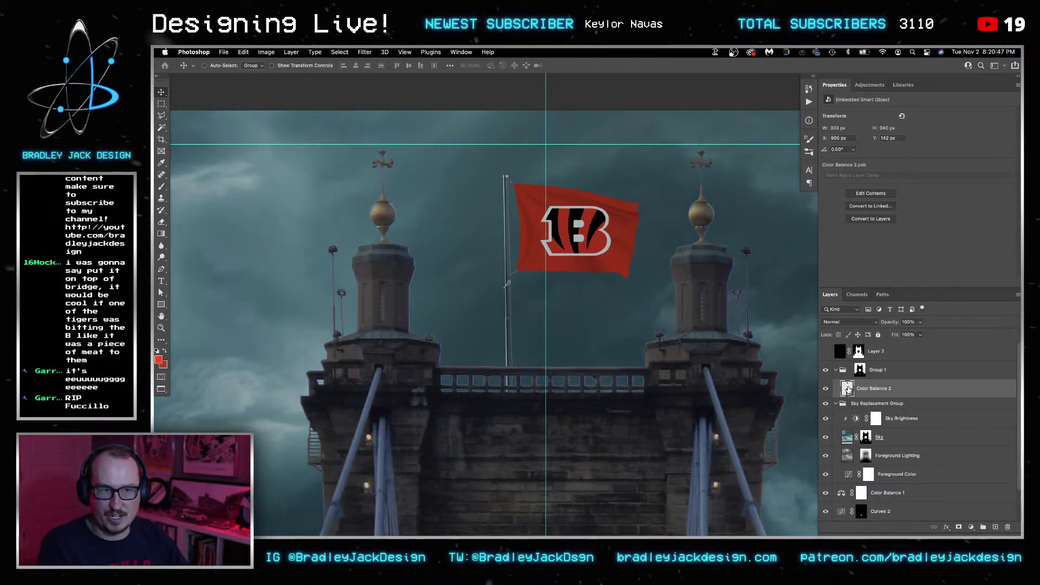
key("z")
left_click(576, 242)
left_click(826, 400)
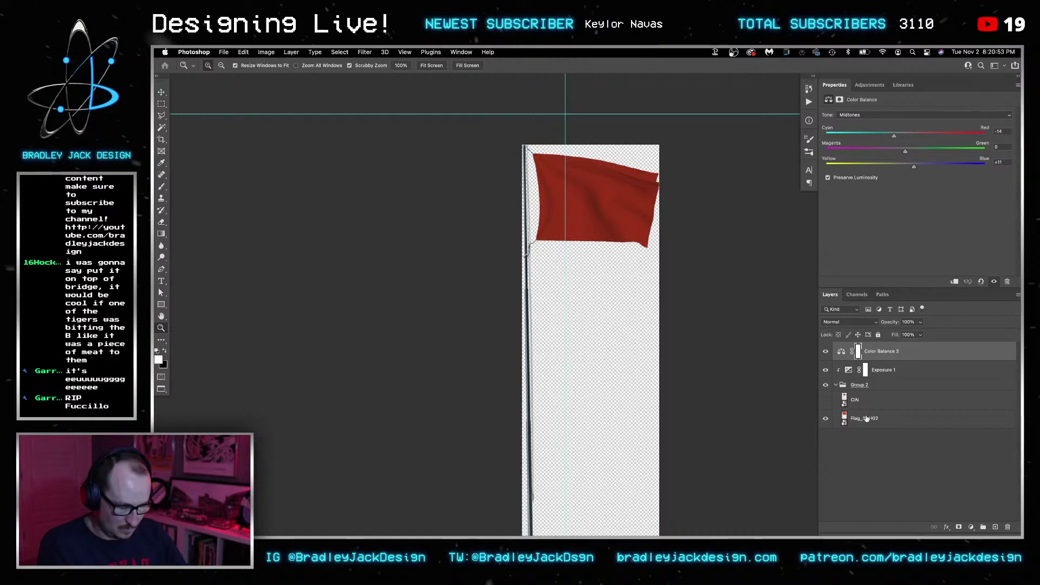
Add a new empty layer and a Gradient Map adjustment using the Black, White preset at the top of the stack.
key("super+shift+alt+n")
left_click(869, 85)
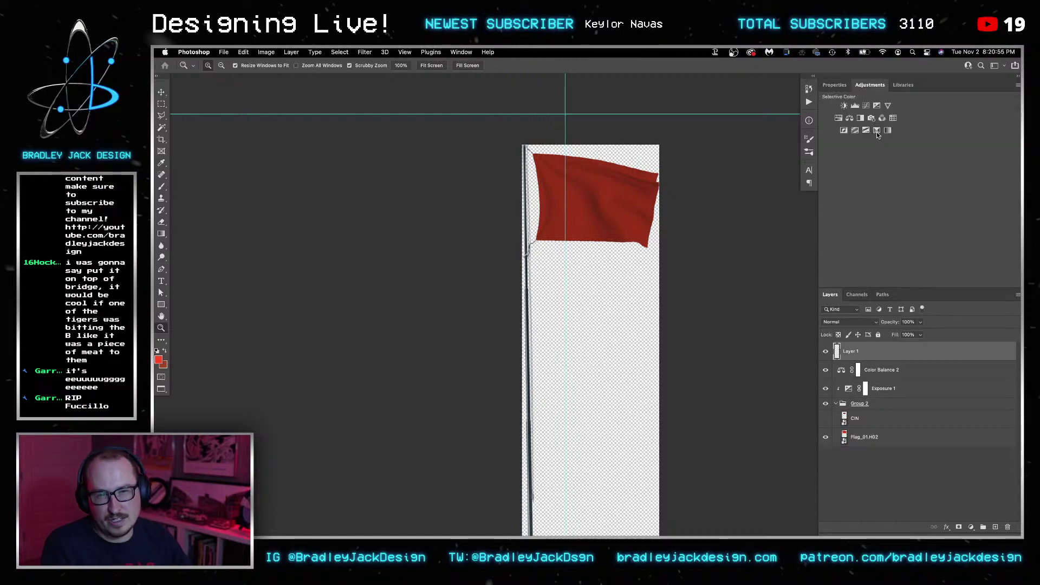
left_click(877, 130)
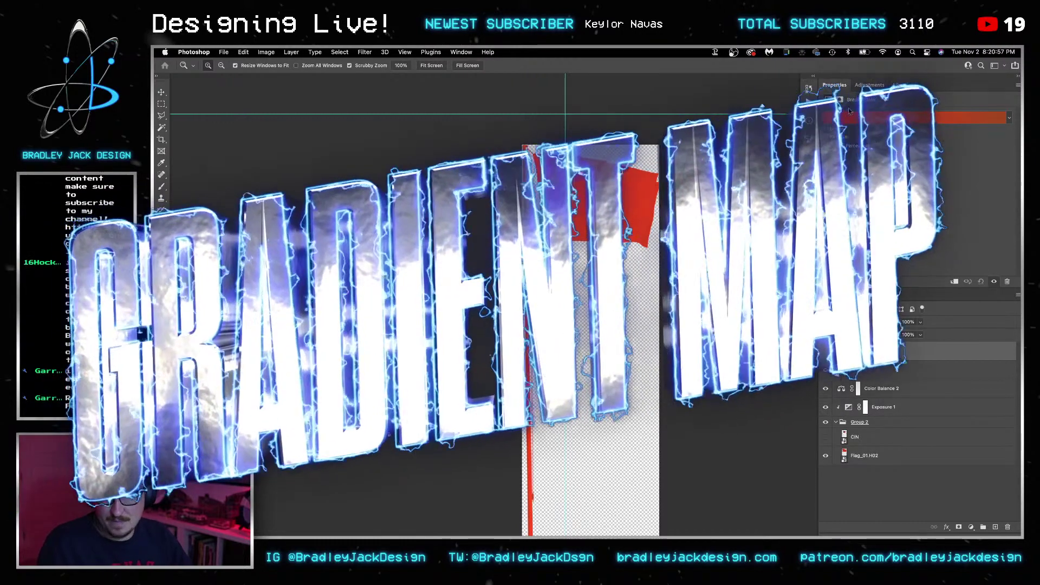
left_click(850, 117)
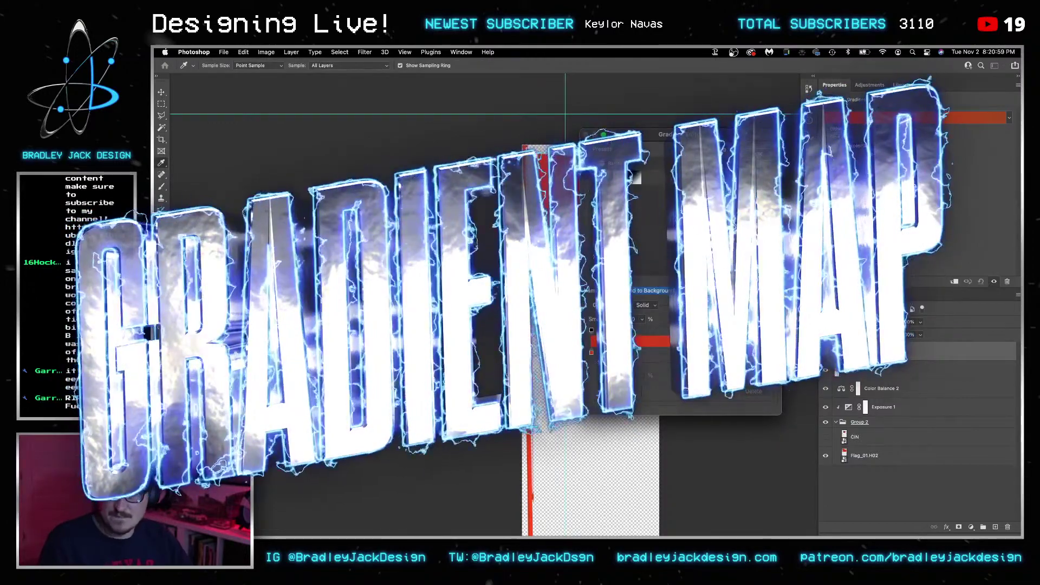
left_click(633, 179)
key("Return")
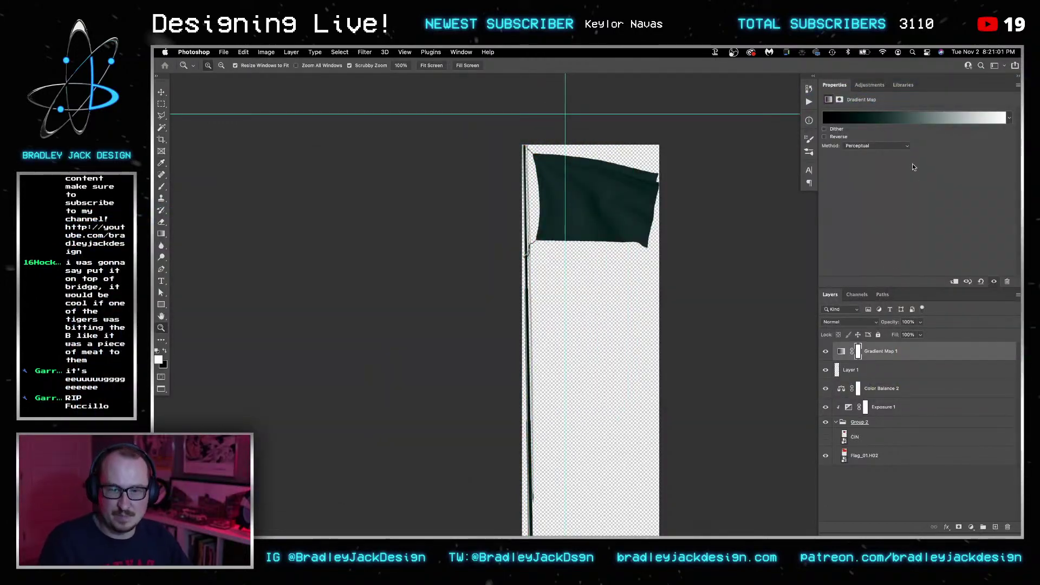
Set the Gradient Map method to Classic and bring its black and white stops closer together to increase the fold contrast.
left_click(906, 118)
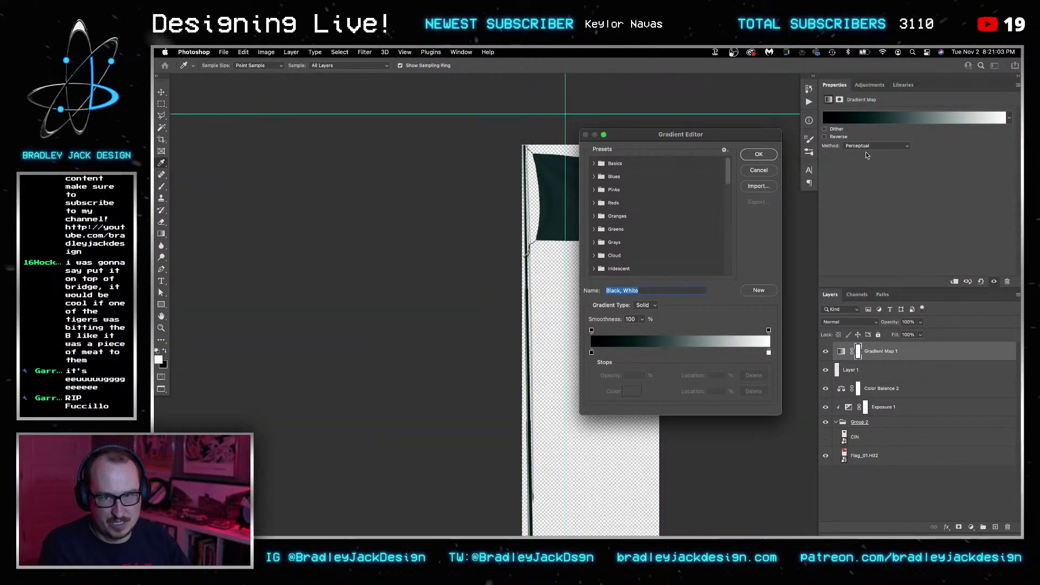
left_click(859, 149)
left_click(867, 160)
left_click(871, 119)
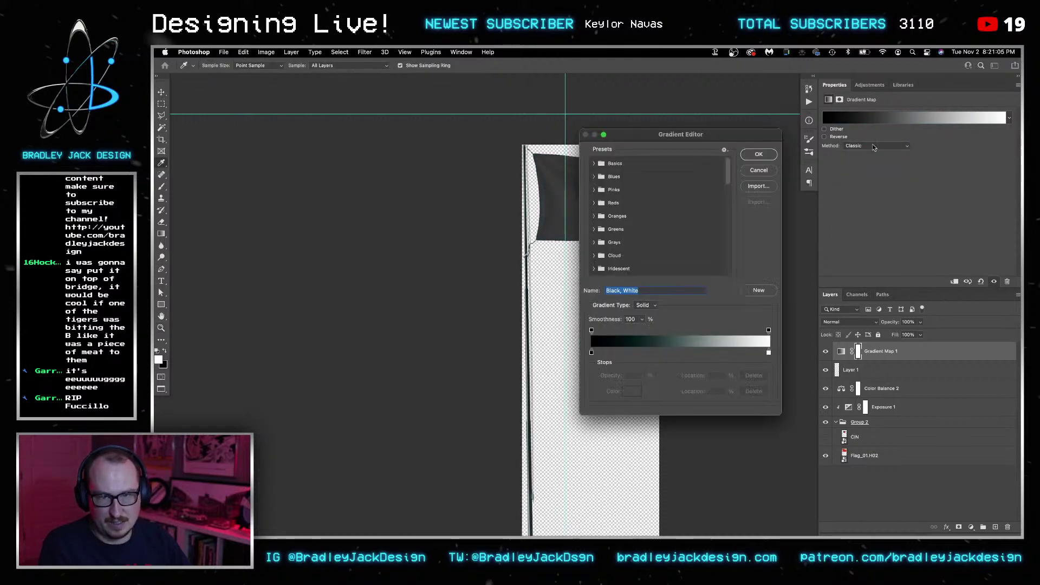
left_click_drag(769, 352, 683, 352)
left_click_drag(590, 353, 672, 353)
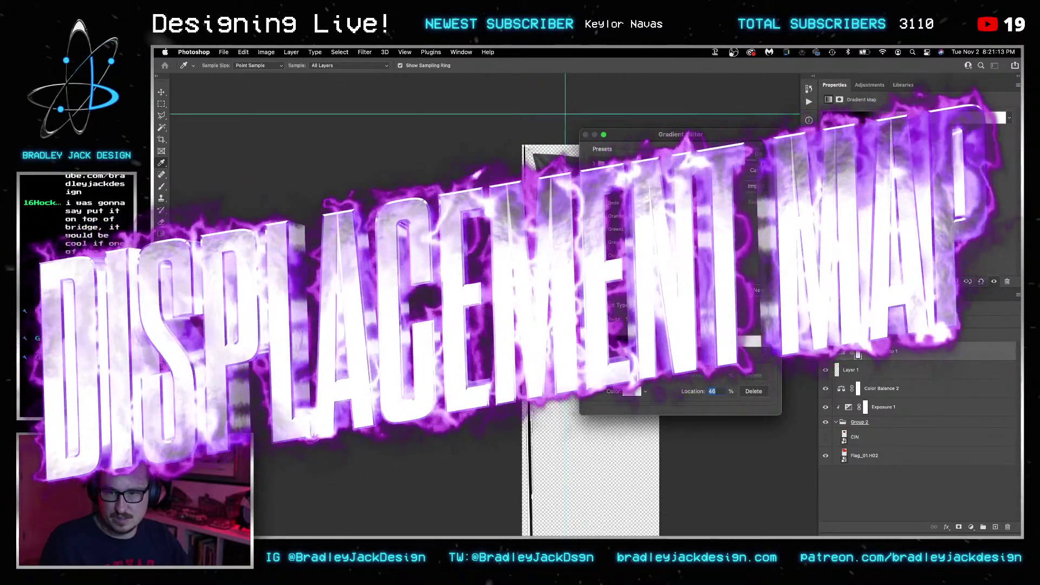
key("Return")
key("z")
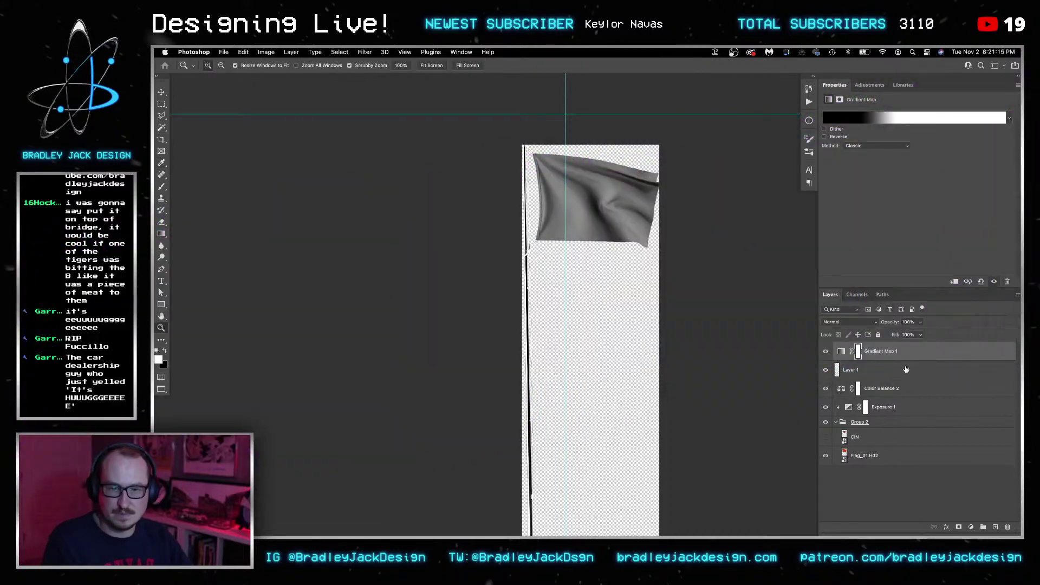
Stamp the visible greyscale flag onto a new layer, convert it to a smart object, and open its contents.
key("super+alt+shift+n")
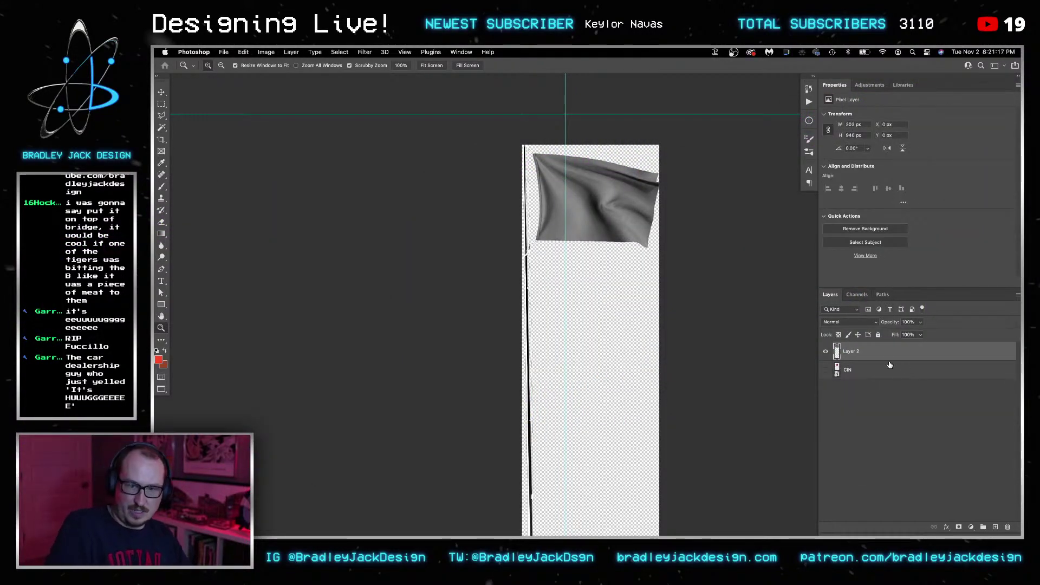
right_click(889, 359)
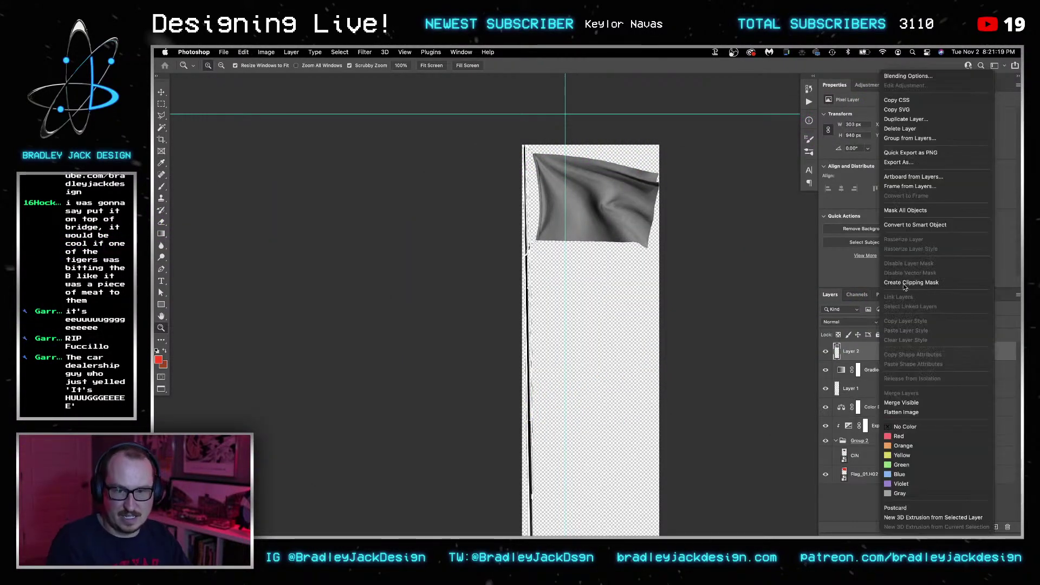
left_click(925, 224)
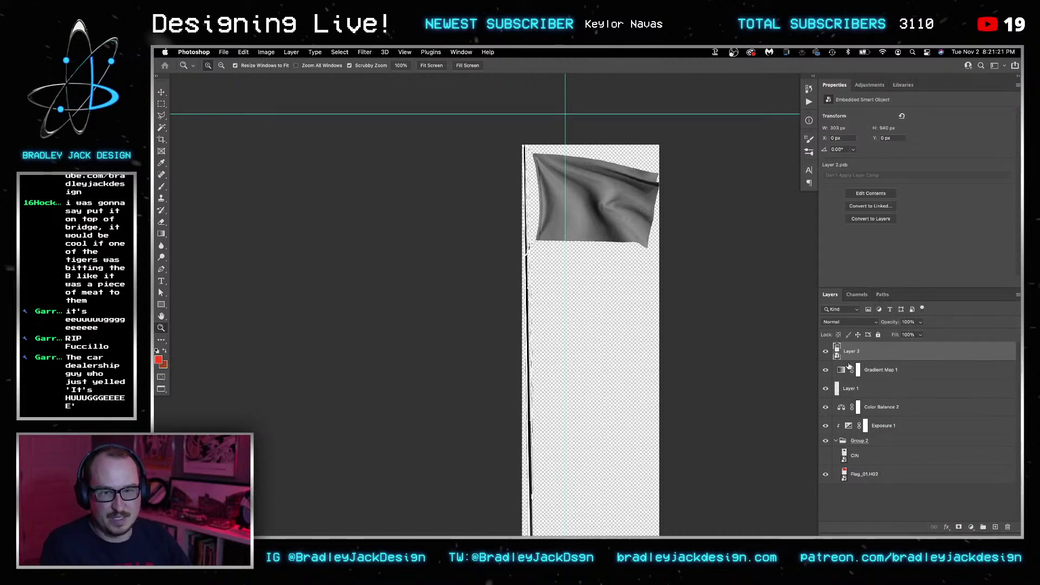
double_click(836, 351)
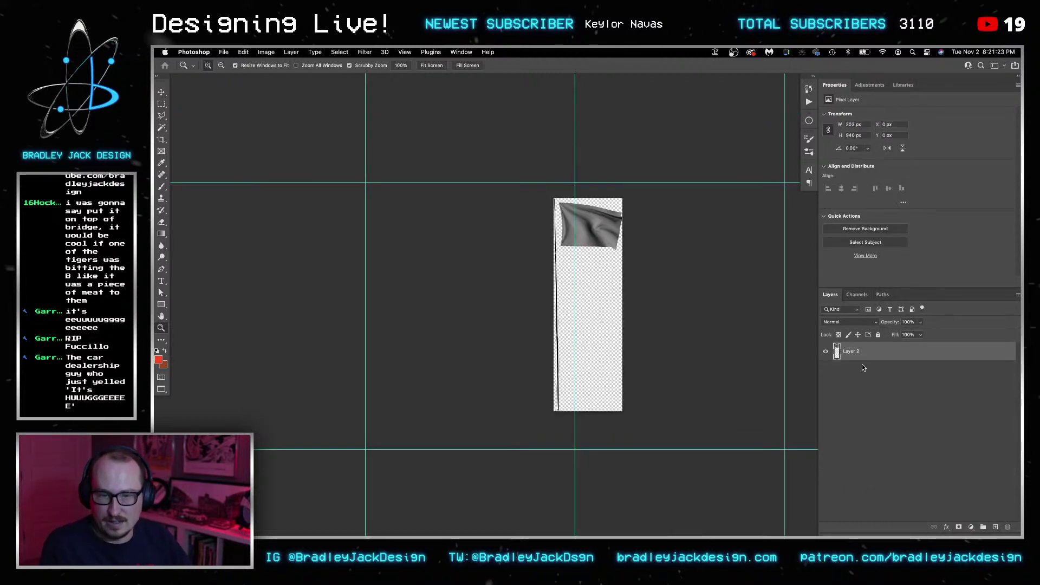
Save the greyscale flag to the Desktop in Photoshop format as flagdispalce.psd and close it.
key("super+shift+s")
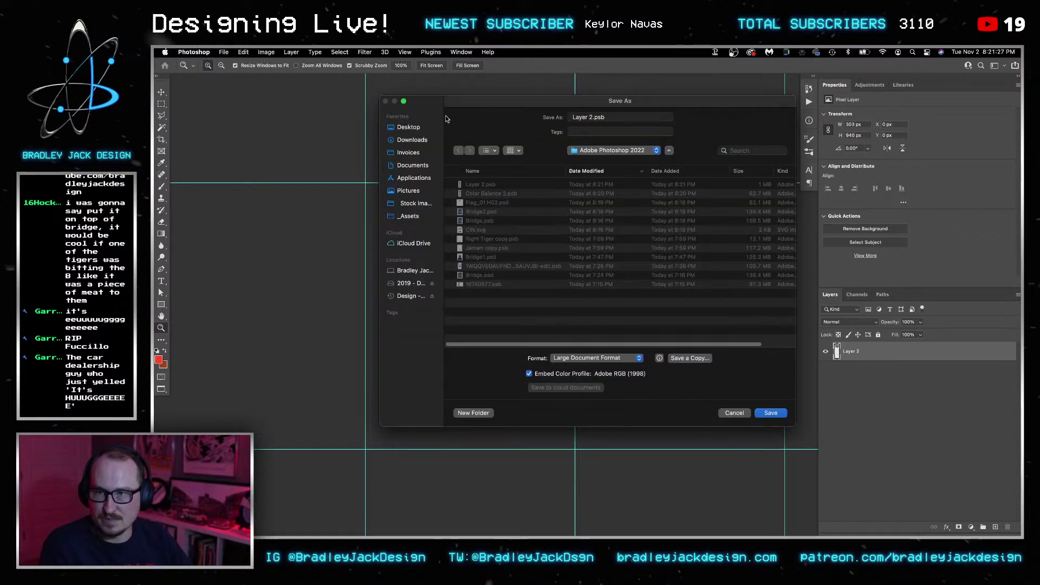
left_click(409, 127)
left_click(574, 358)
left_click(570, 349)
left_click(597, 120)
type("flagdispalce.psd")
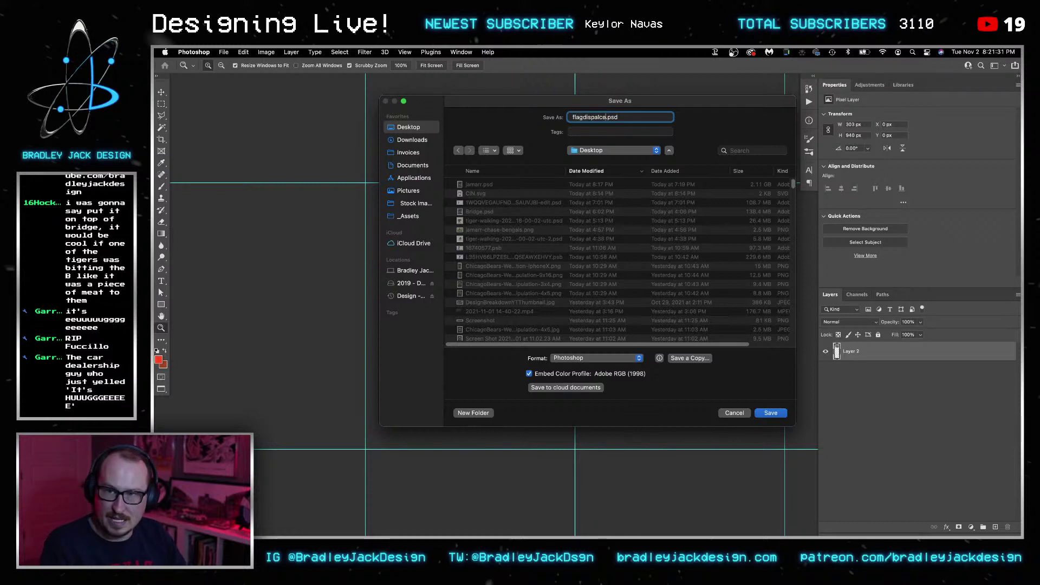
key("Return")
key("super+w")
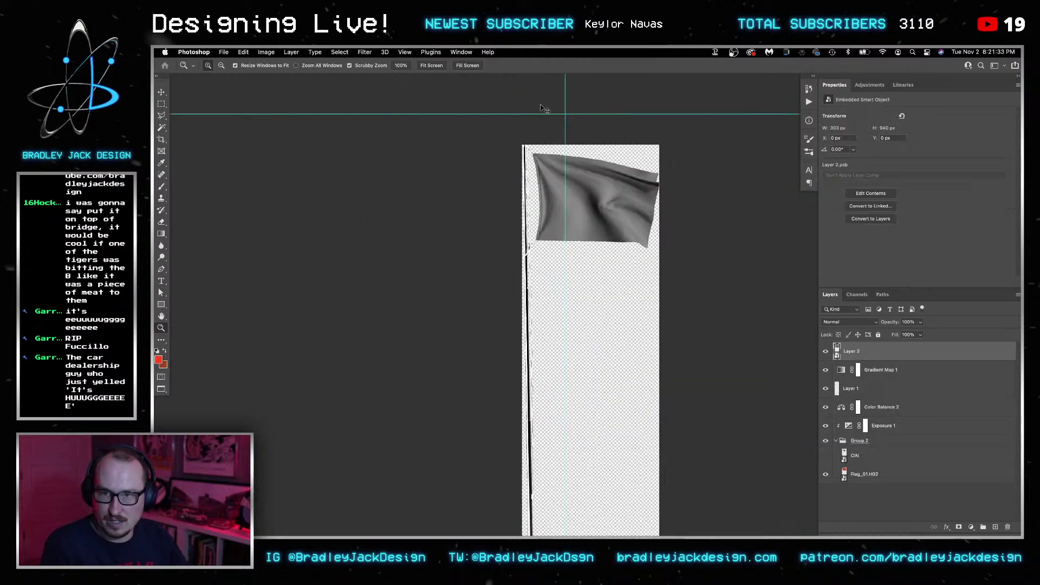
Hide the stamped greyscale layer and the Gradient Map, show the CIN logo, and select its layer.
left_click_drag(826, 351, 826, 369)
left_click(825, 456)
left_click(868, 457)
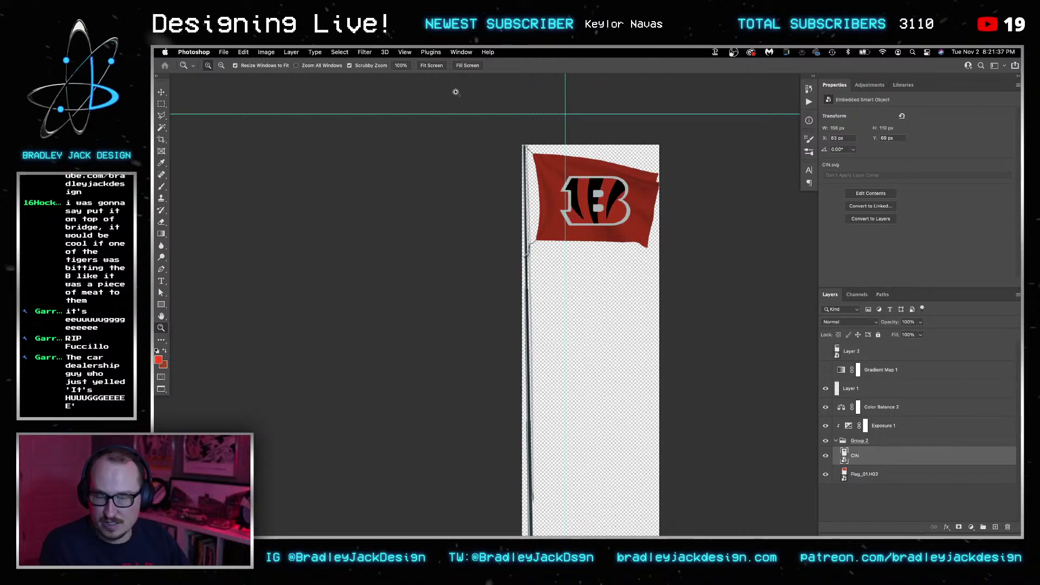
Apply the Displace filter to the CIN logo layer using flagdispalce.psd from the Desktop as the displacement map.
left_click(267, 53)
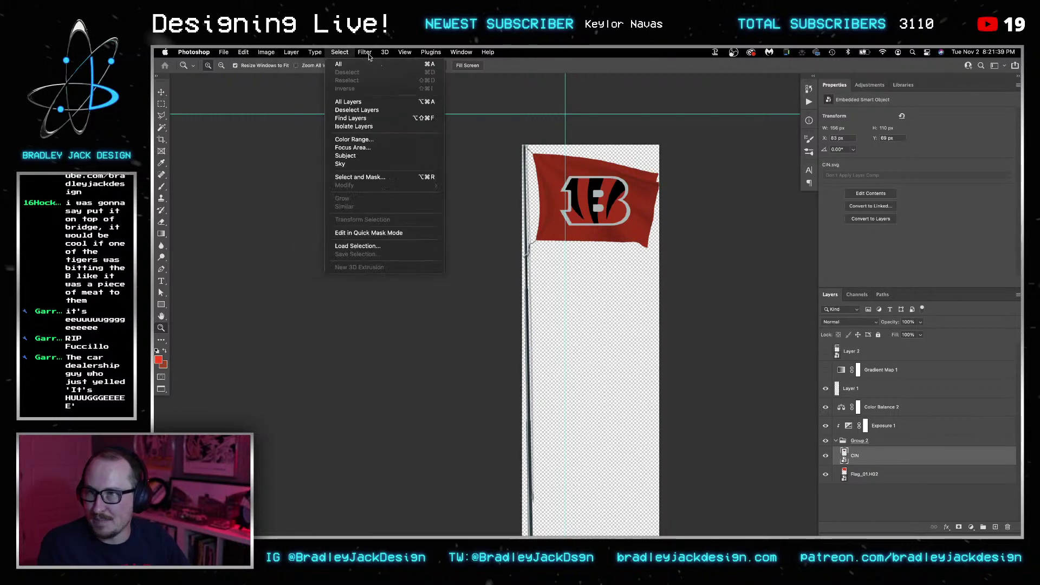
mouse_move(365, 52)
mouse_move(402, 187)
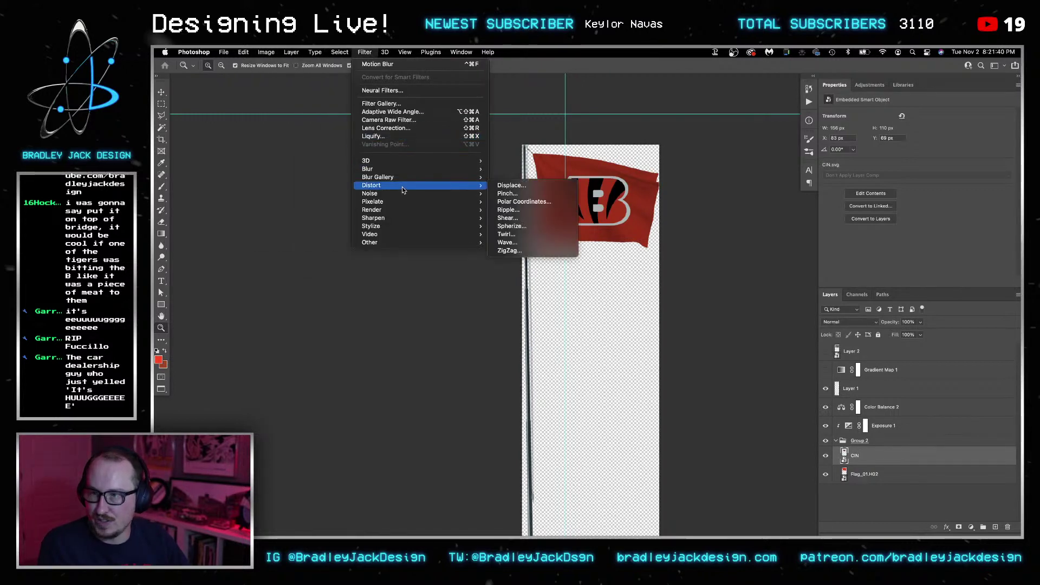
left_click(512, 186)
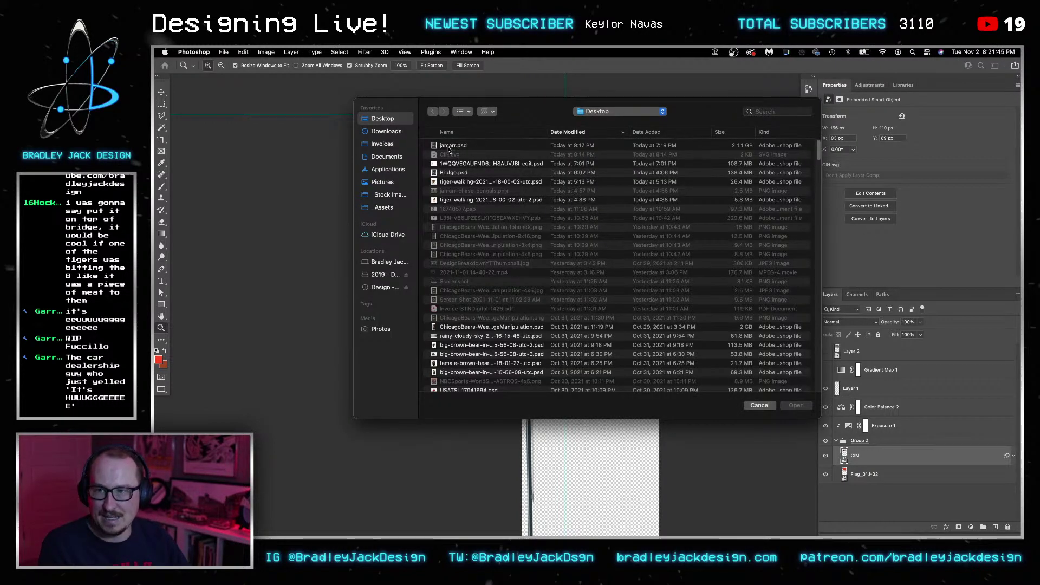
left_click(398, 132)
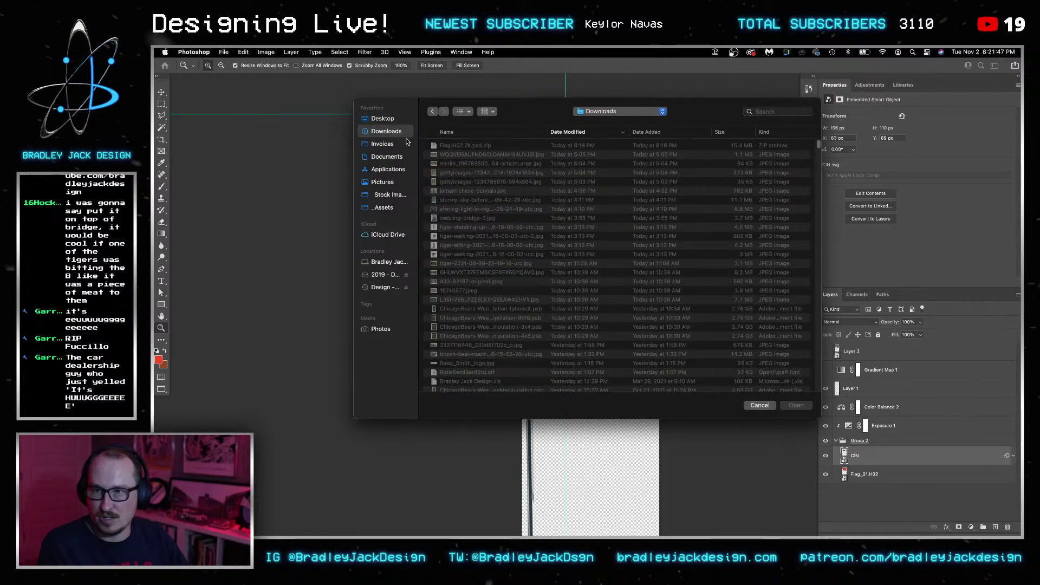
left_click(378, 118)
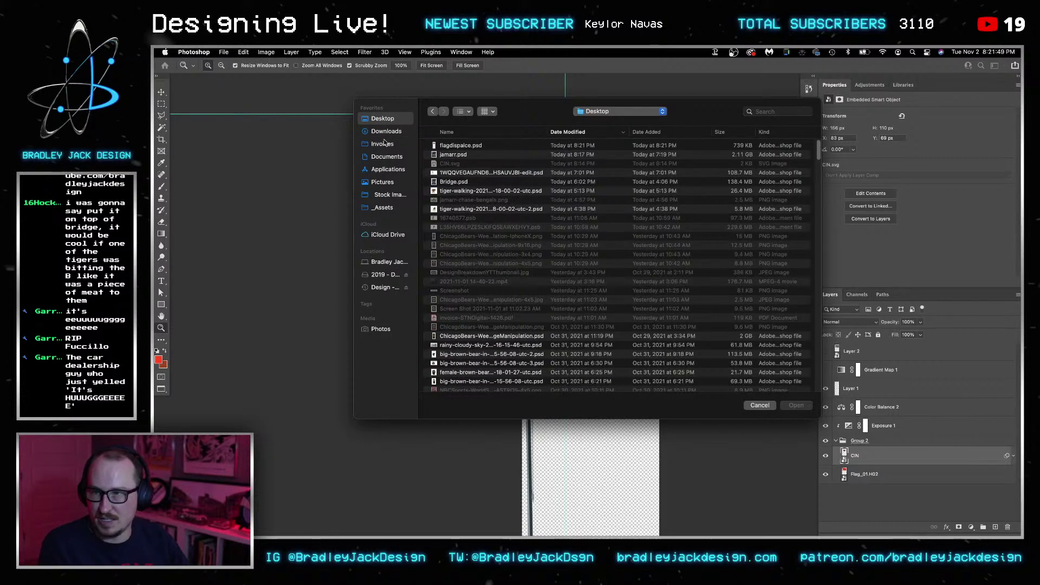
double_click(463, 145)
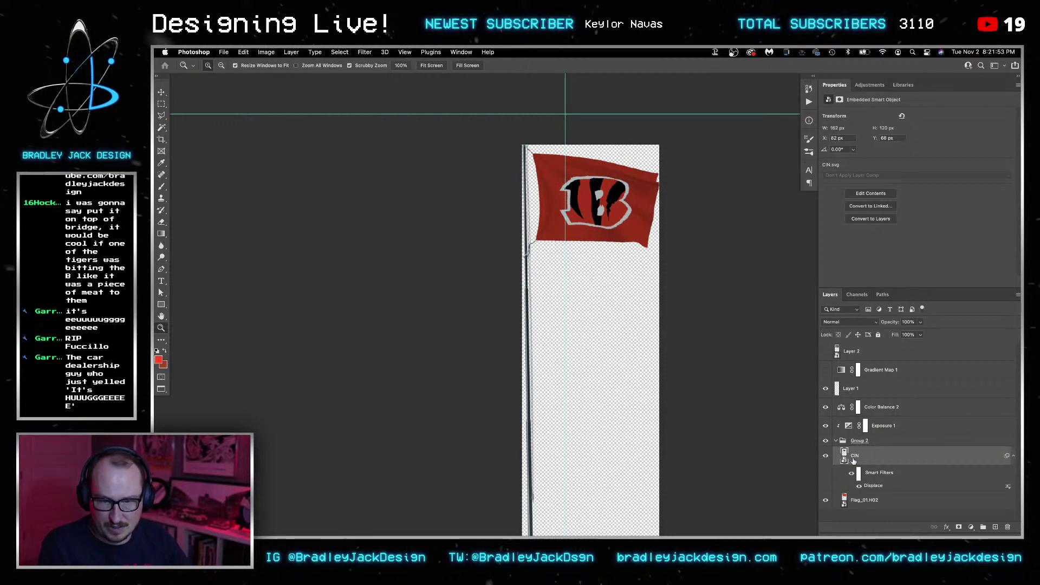
Reopen the flagdispalce.psd displacement map and soften its greyscale folds with a Gaussian Blur.
left_click(223, 52)
mouse_move(244, 97)
left_click(385, 98)
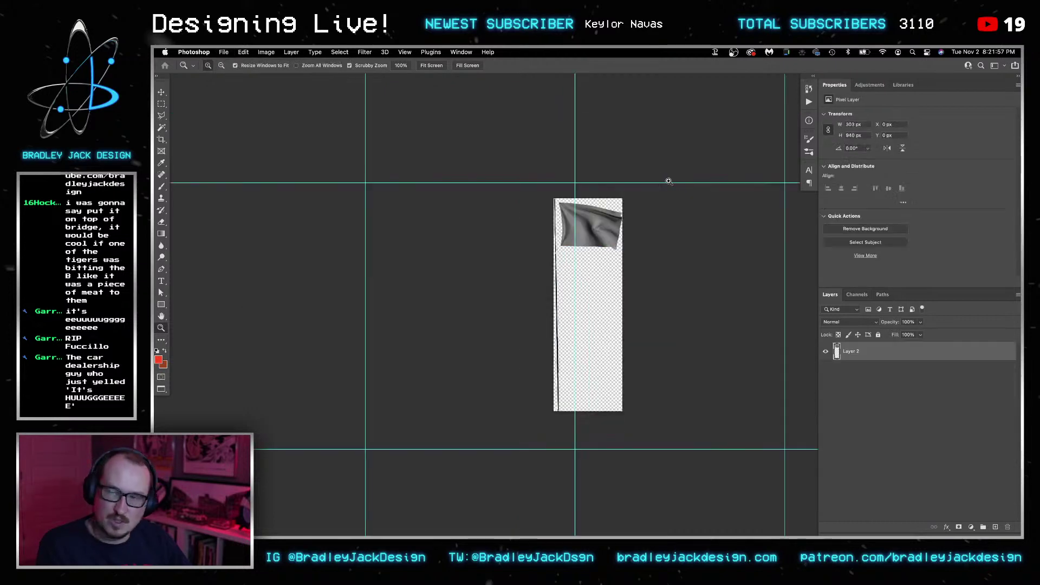
left_click(365, 52)
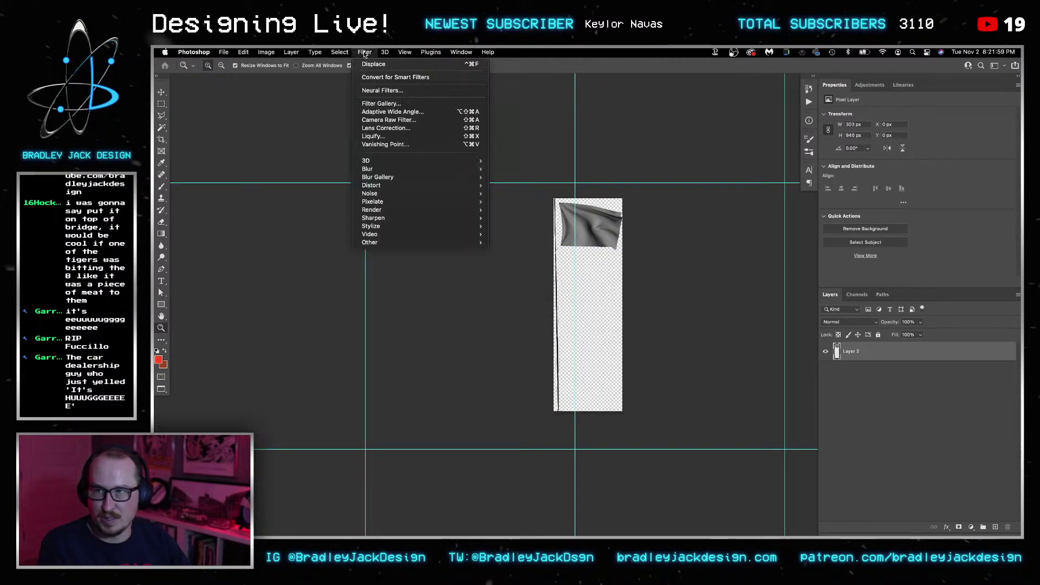
mouse_move(379, 169)
left_click(525, 203)
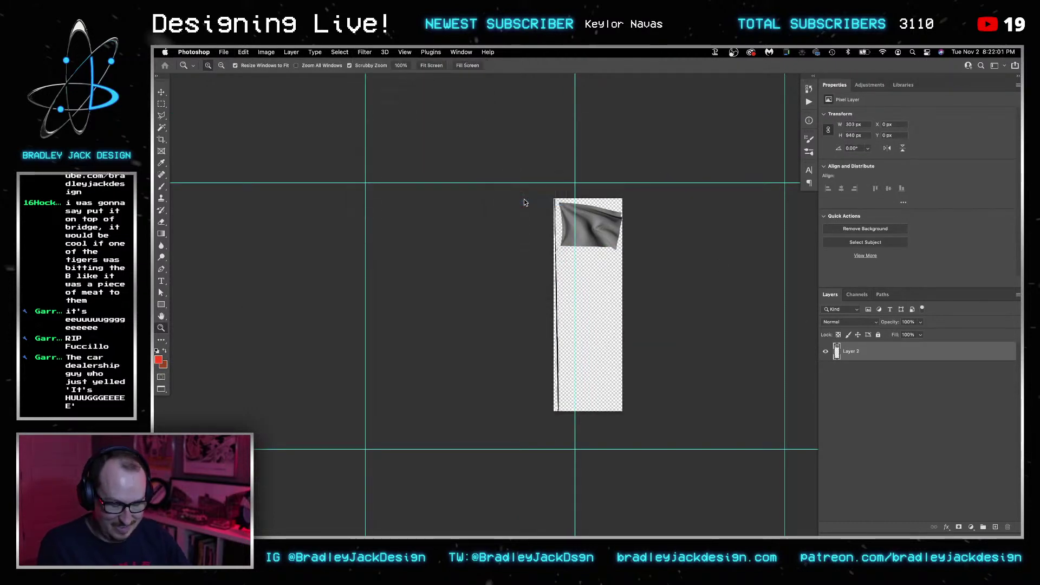
key("Return")
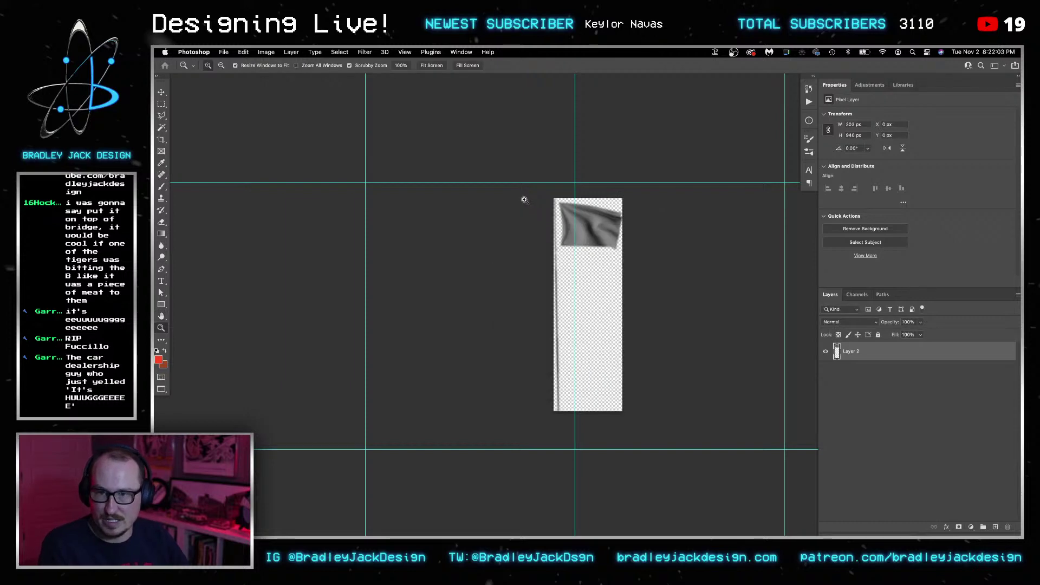
Return to the flag document and reapply the CIN logo's Displace filter with the blurred flagdispalce.psd map.
key("ctrl+Tab")
key("v")
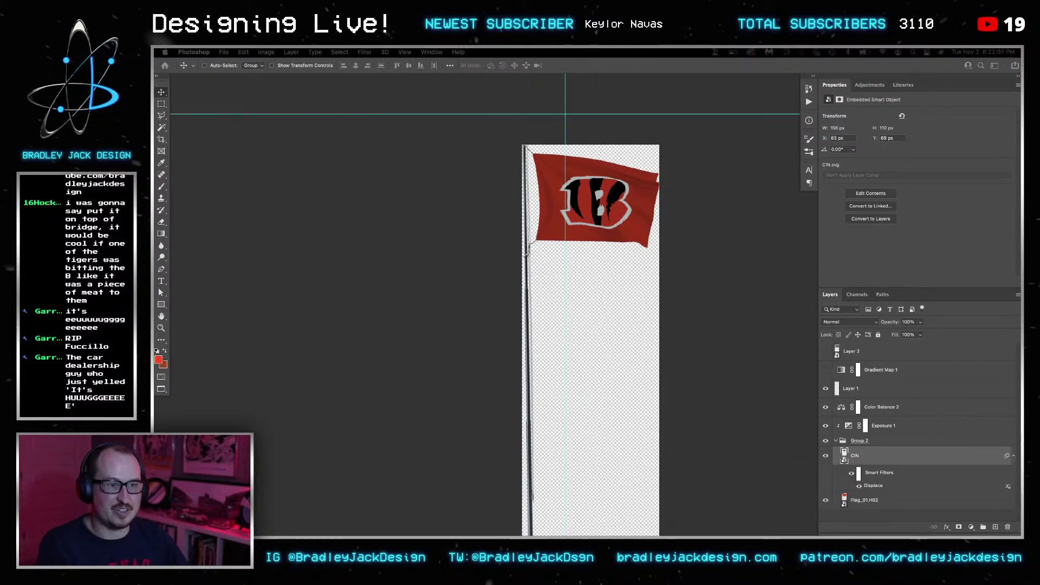
left_click(453, 146)
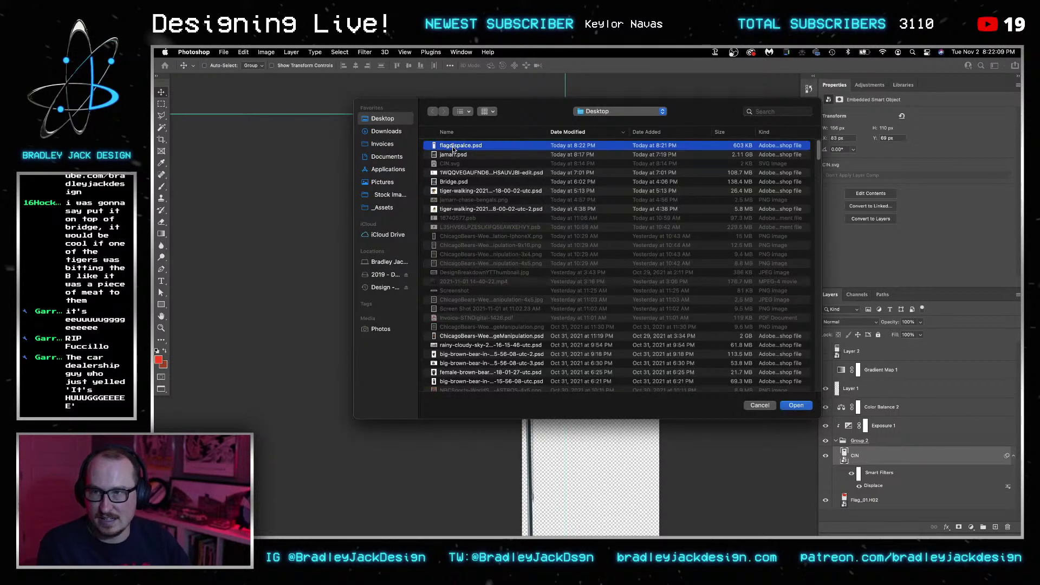
double_click(454, 146)
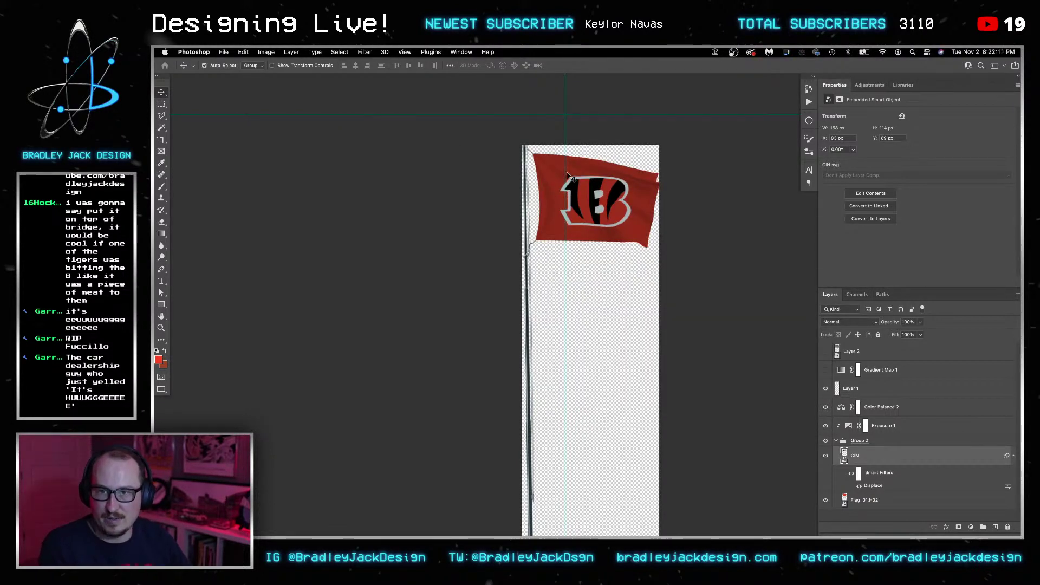
Update the bridge document with the displaced-logo flag and bring it into the football player composite.
key("ctrl+Tab")
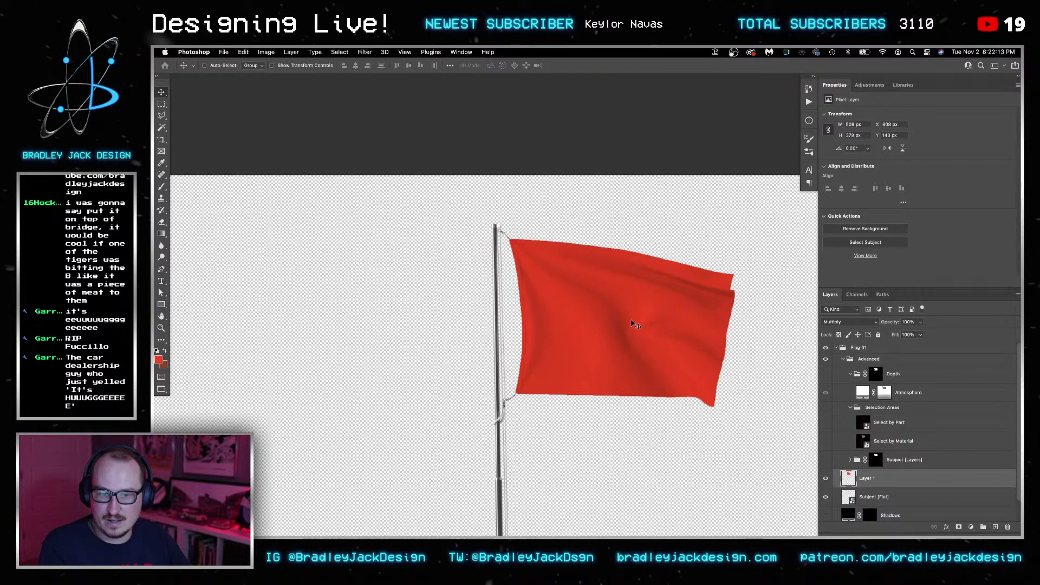
key("ctrl+Tab")
key("z")
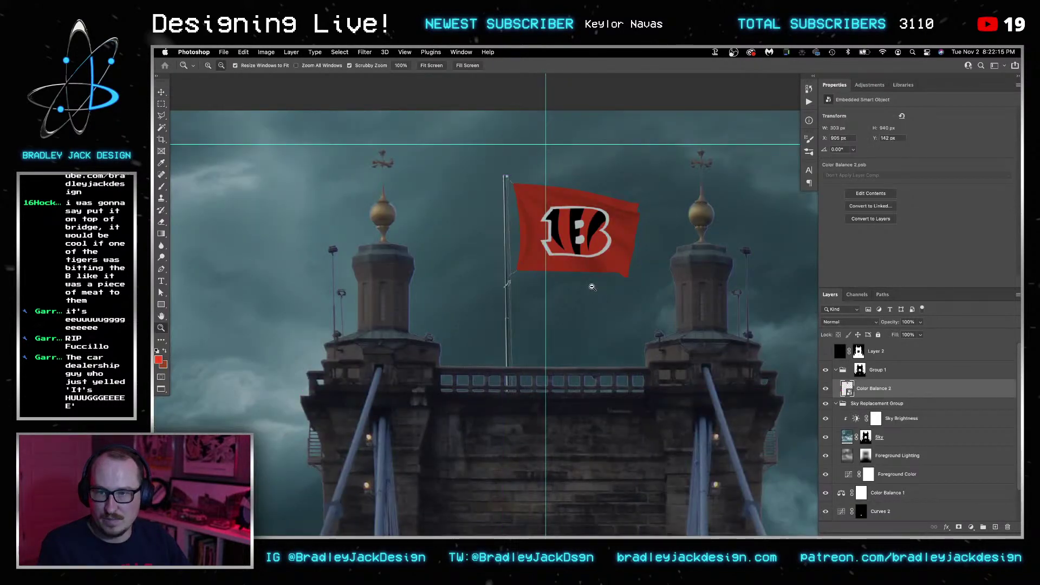
left_click(594, 297, "alt")
key("v")
key("ctrl+Tab")
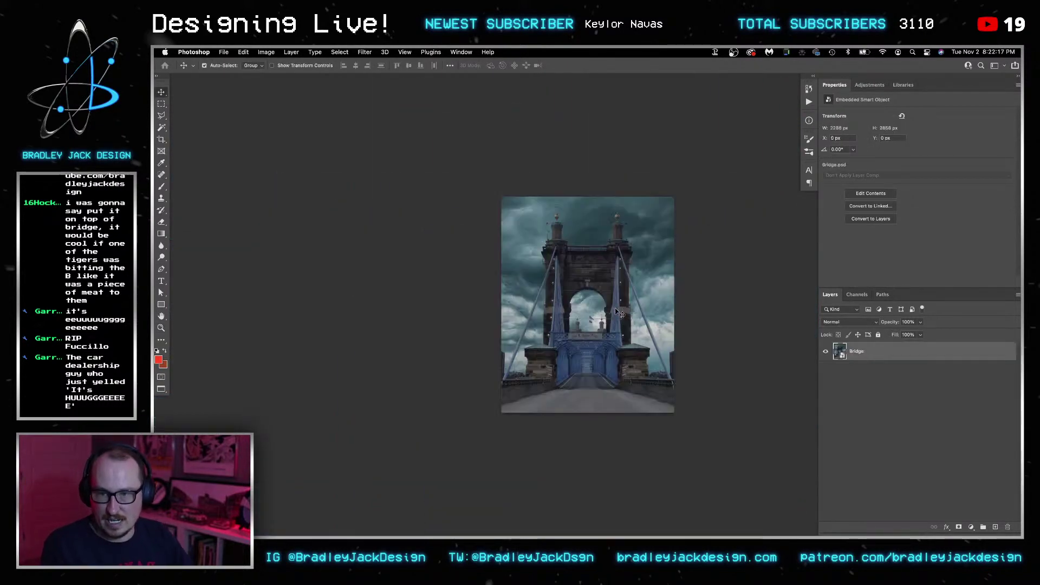
key("ctrl+Tab")
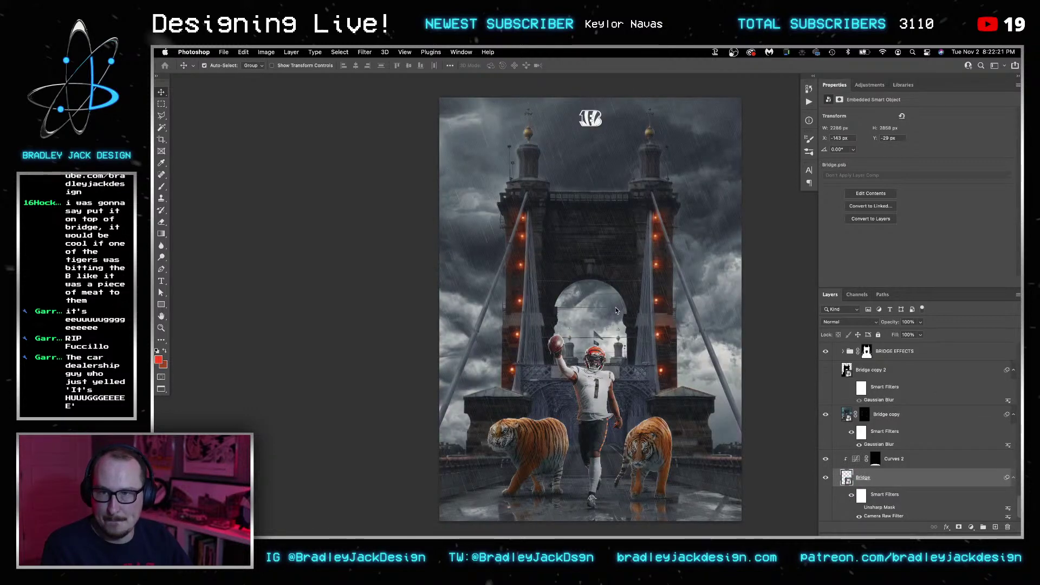
key("super+v")
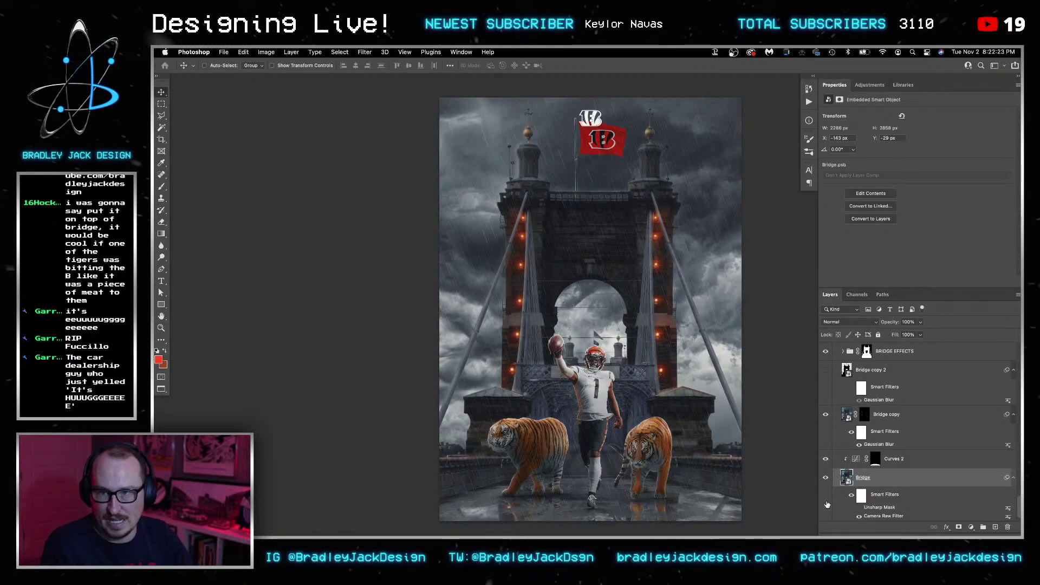
Return to the bridge document, scale the flag layer to about 137.62%, and reposition it above the tower.
key("ctrl+Tab")
key("ctrl+Tab")
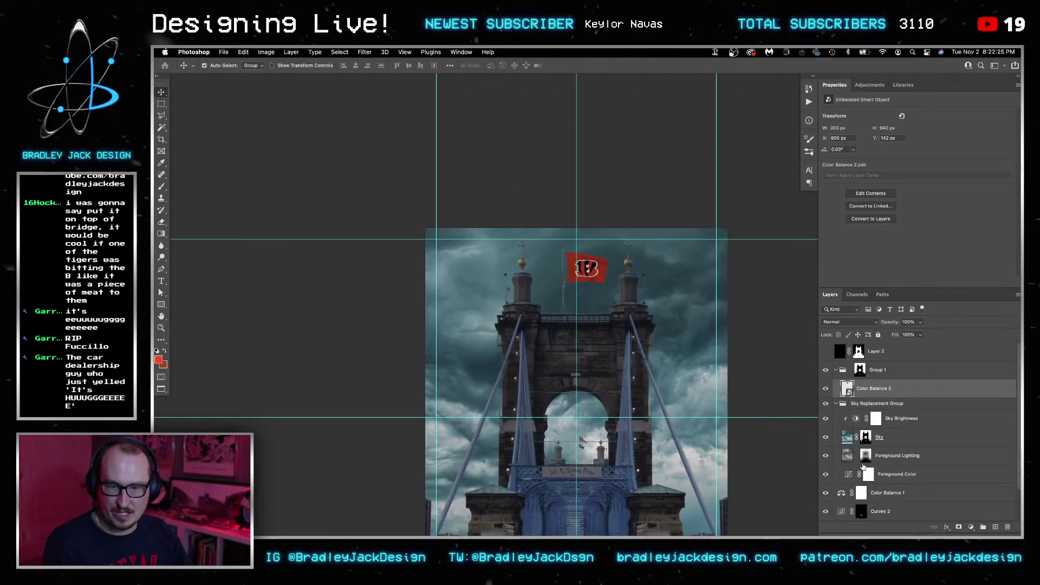
key("super+t")
left_click_drag(610, 249, 585, 284)
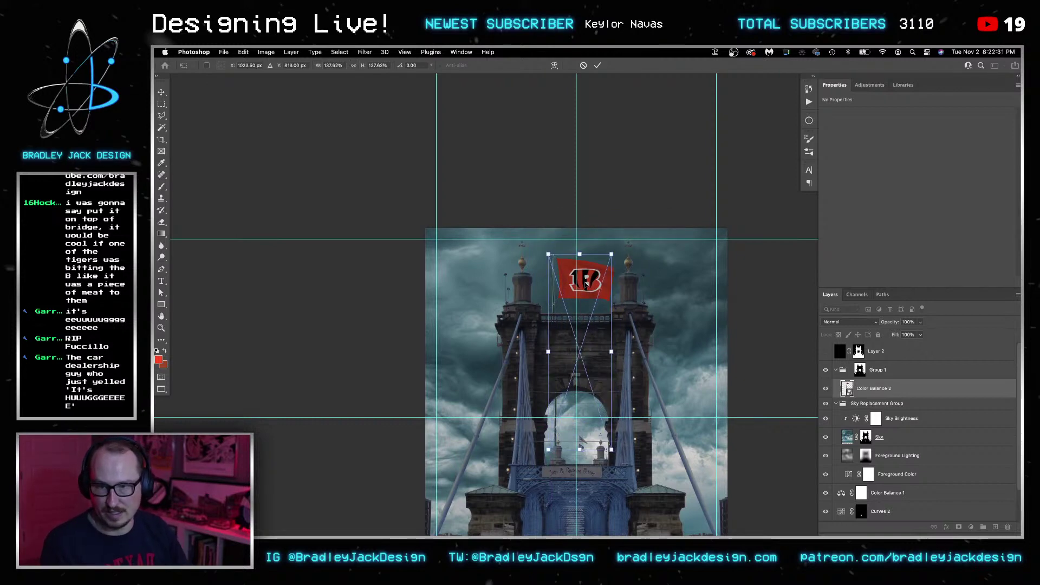
key("Up")
key("Up")
key("Up")
key("Up")
key("Up")
key("Up")
key("Up")
key("Up")
key("Up")
key("Up")
key("Up")
key("Up")
key("Up")
key("Up")
key("Up")
key("Up")
key("Return")
Add a mask to the flag layer, hide the pole below the tower top with a black gradient, and save and close the bridge document.
left_click(958, 527)
key("g")
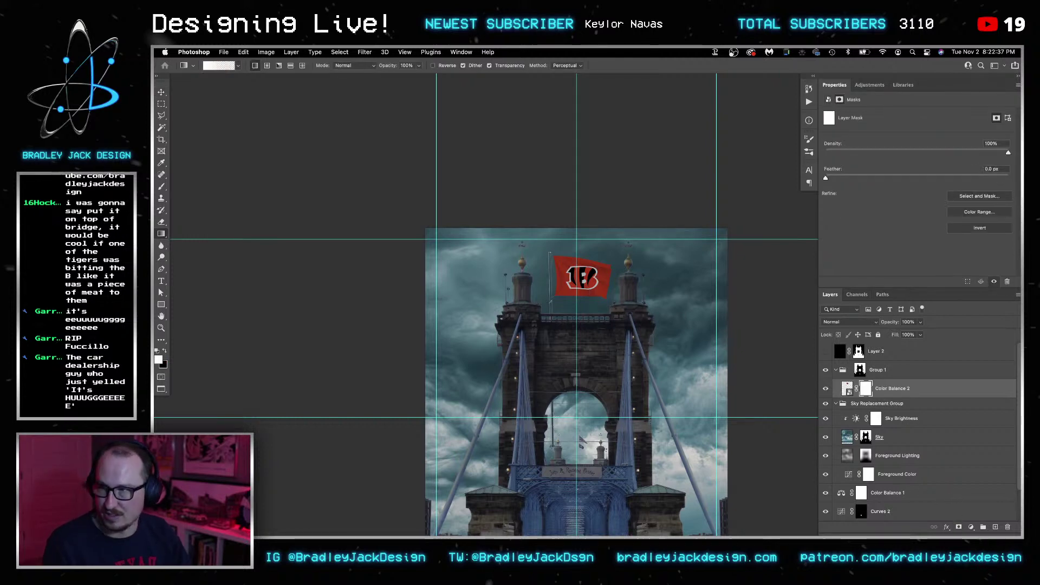
key("x")
left_click_drag(557, 339, 561, 367)
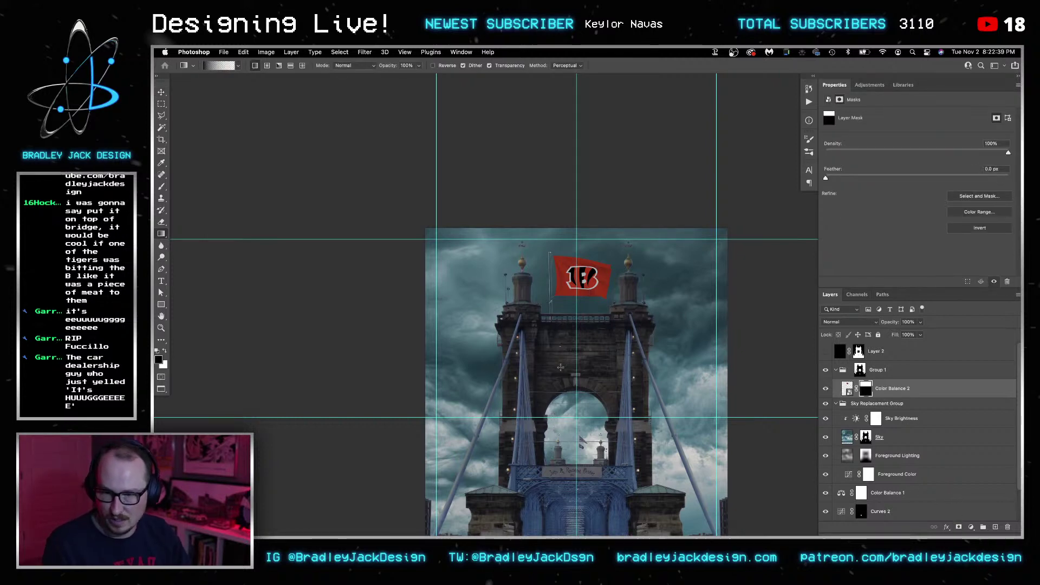
key("v")
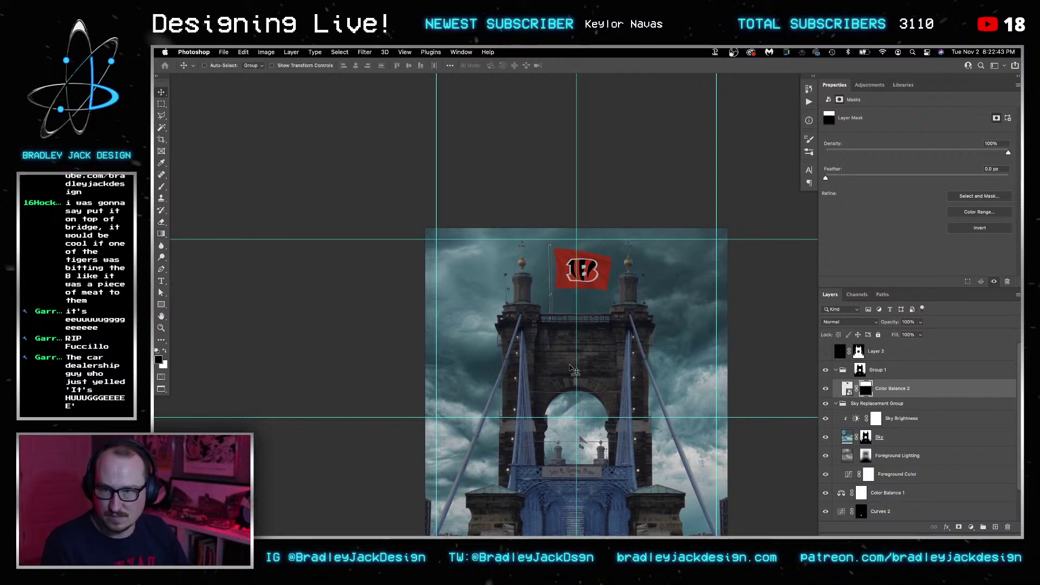
key("super+w")
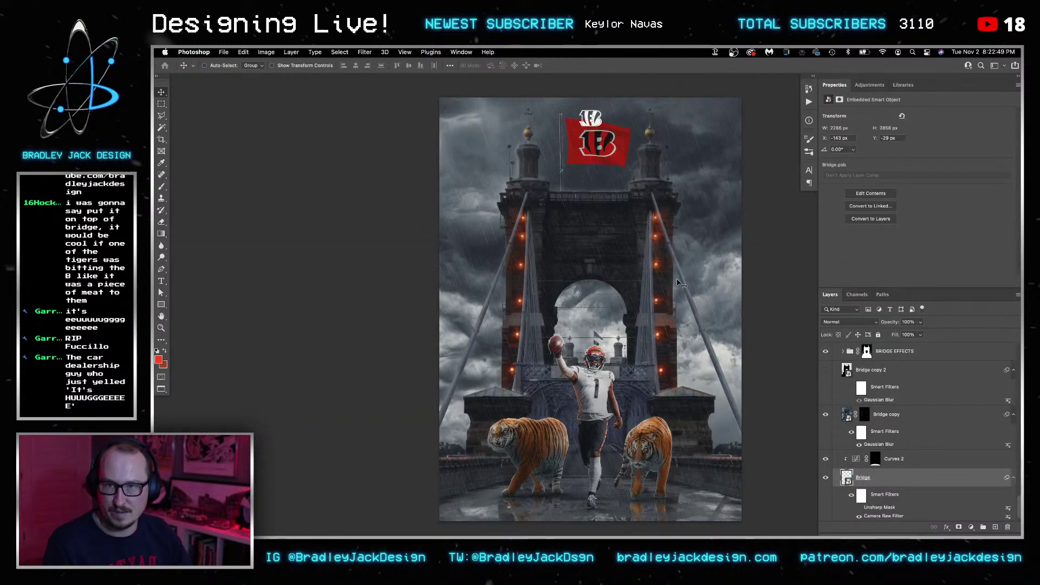
Delete the white CIN logo layer overlapping the flag at the top of the composite.
scroll(902, 408, "up", 5)
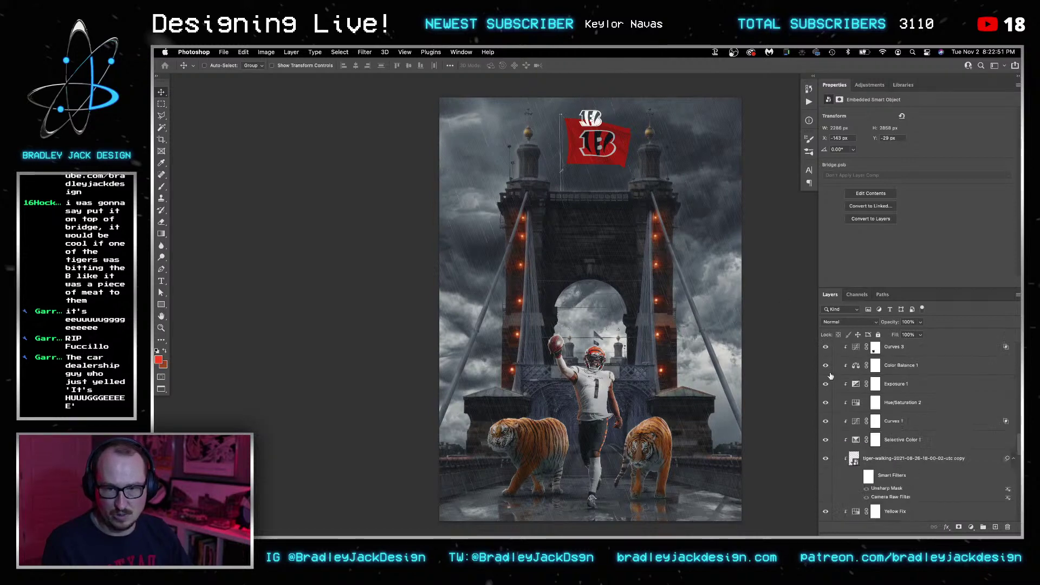
right_click(585, 122)
left_click(593, 127)
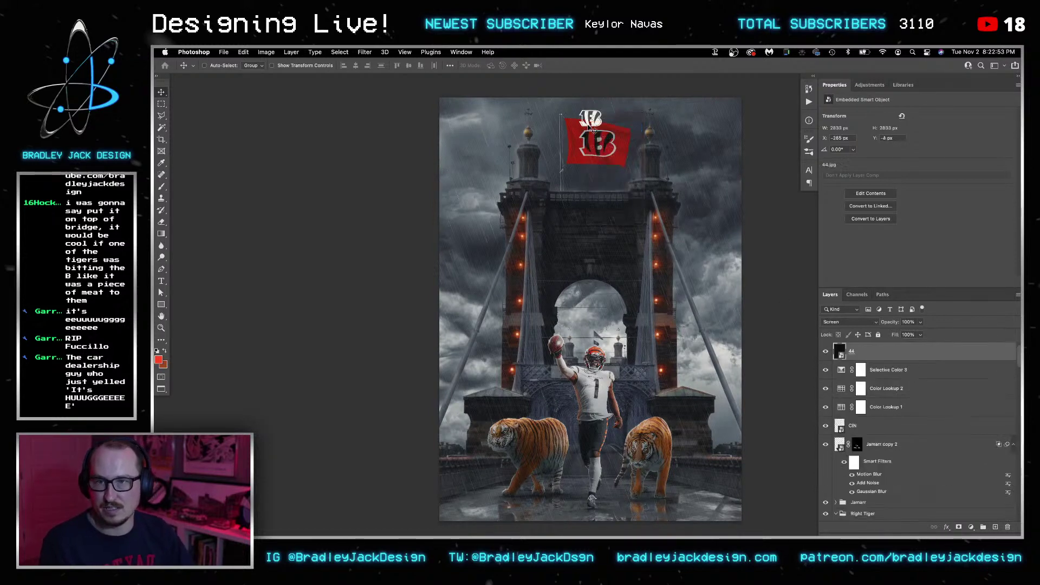
right_click(596, 123)
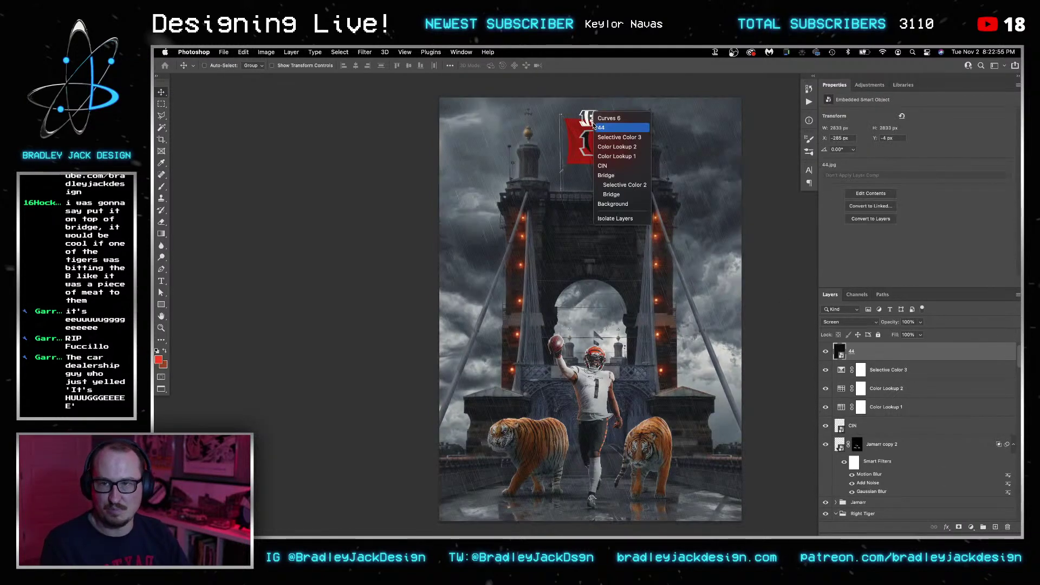
left_click(617, 171)
key("BackSpace")
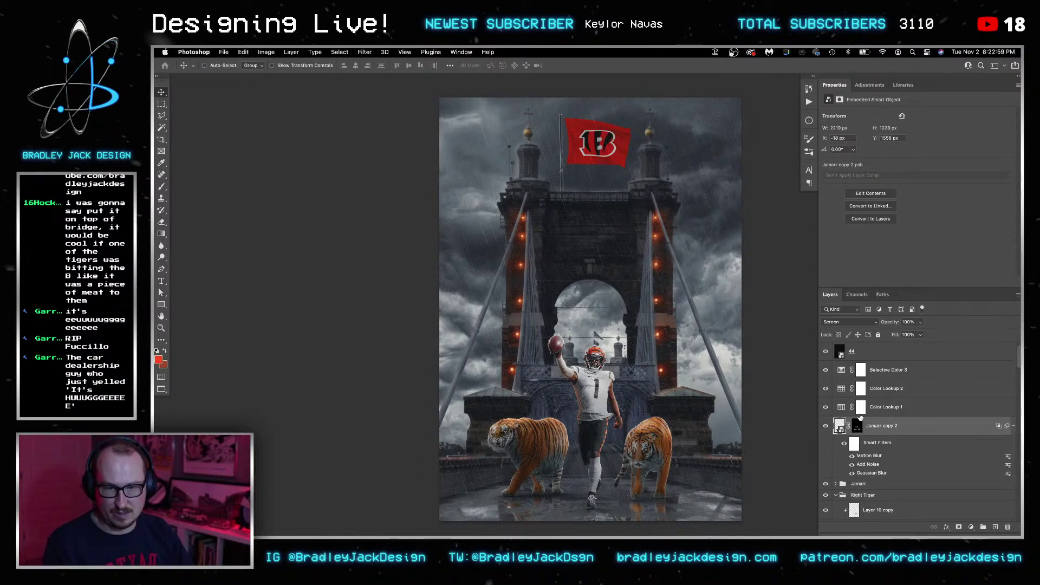
Duplicate the Bridge layer with its clipped Curves 2 adjustment and merge the copies through a smart object into one rasterized layer.
scroll(878, 425, "down", 10)
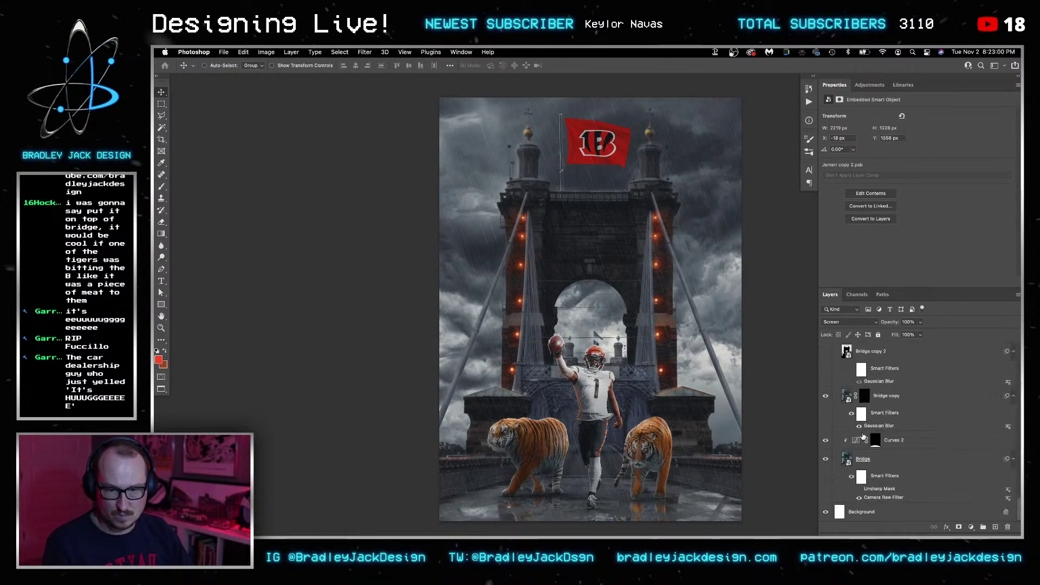
left_click(880, 461)
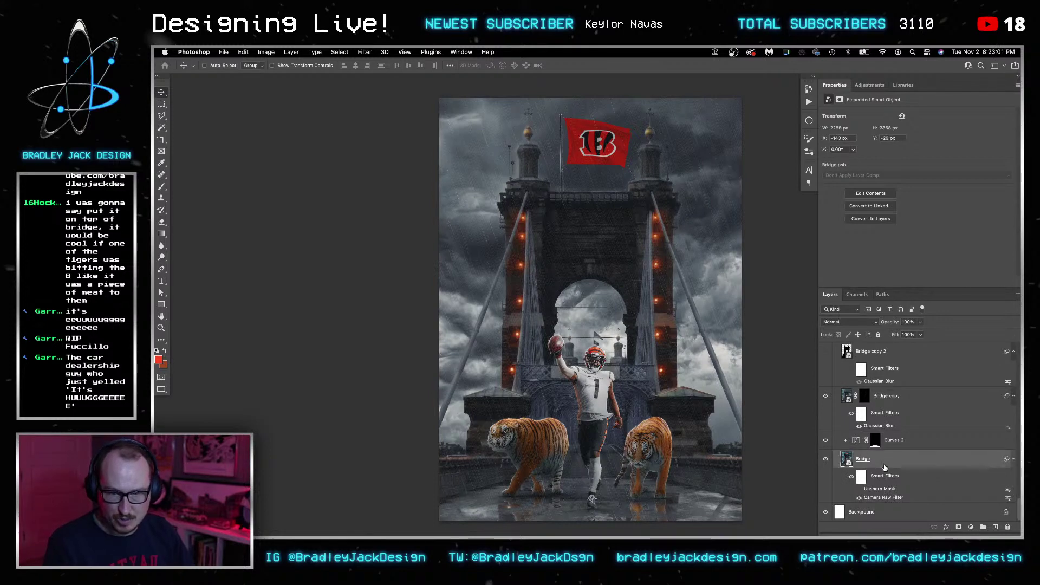
left_click(892, 442, "shift")
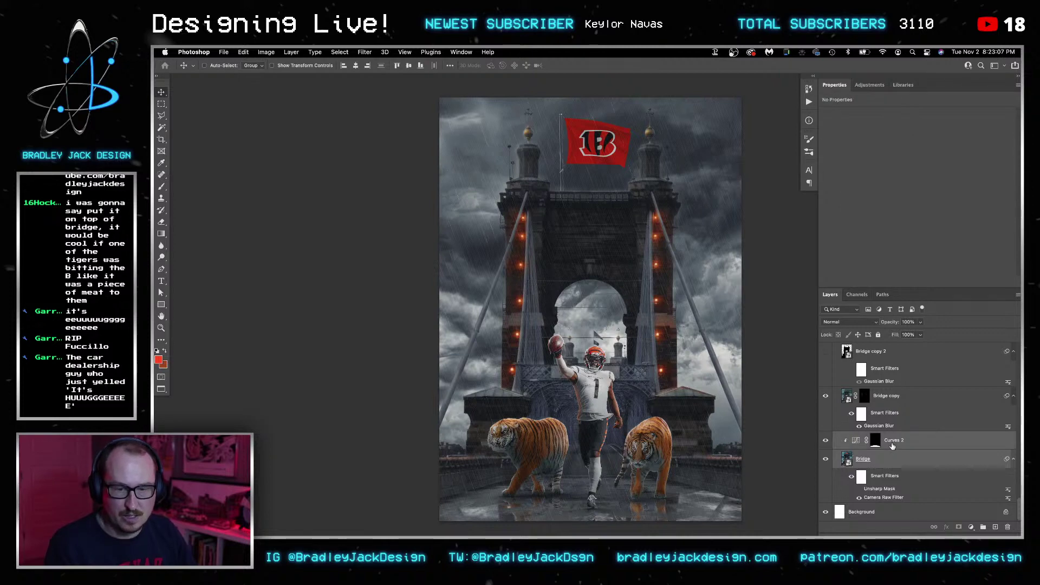
key("super+j")
right_click(892, 444)
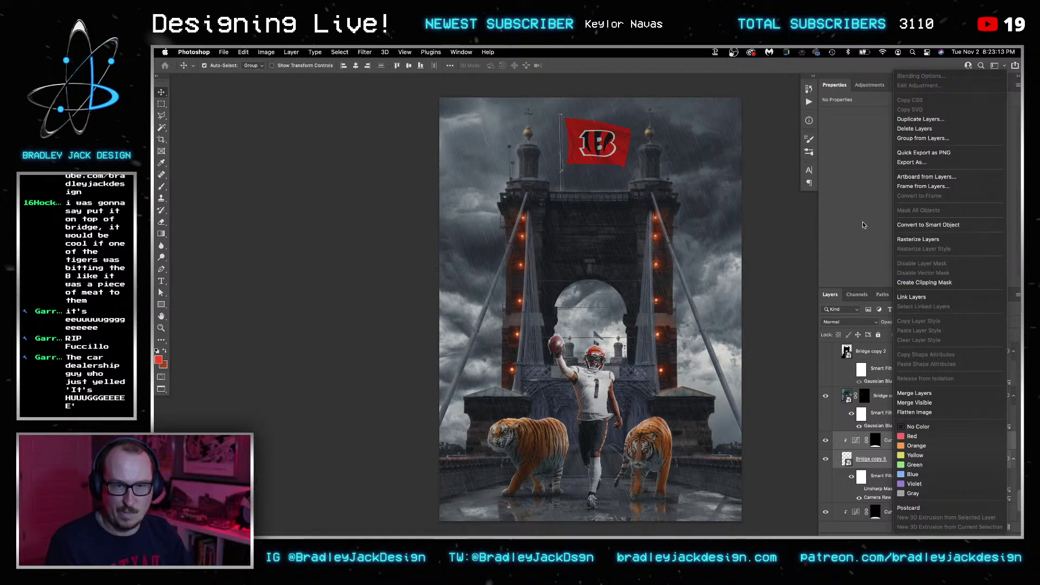
left_click(937, 224)
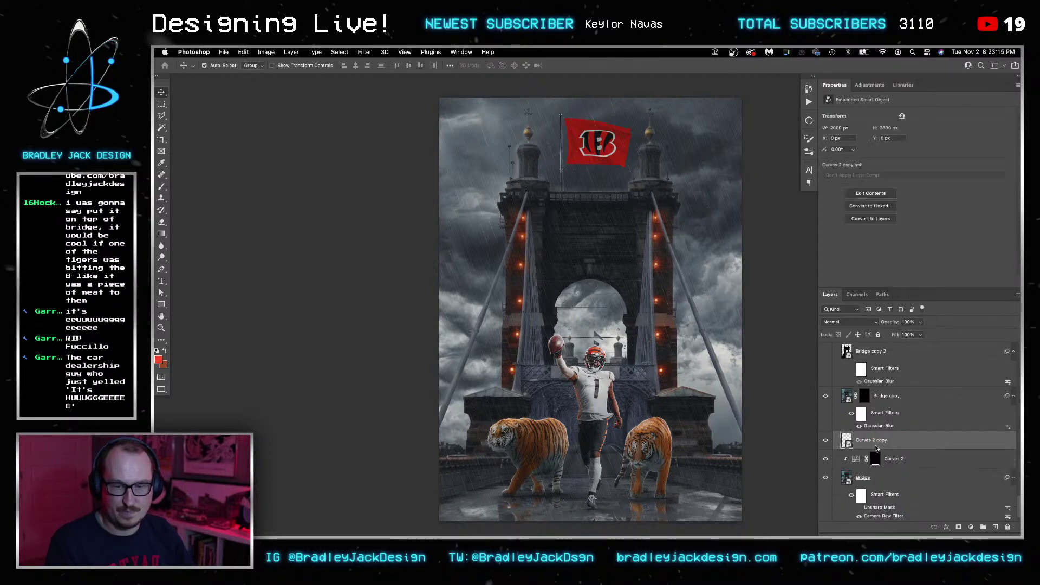
right_click(876, 447)
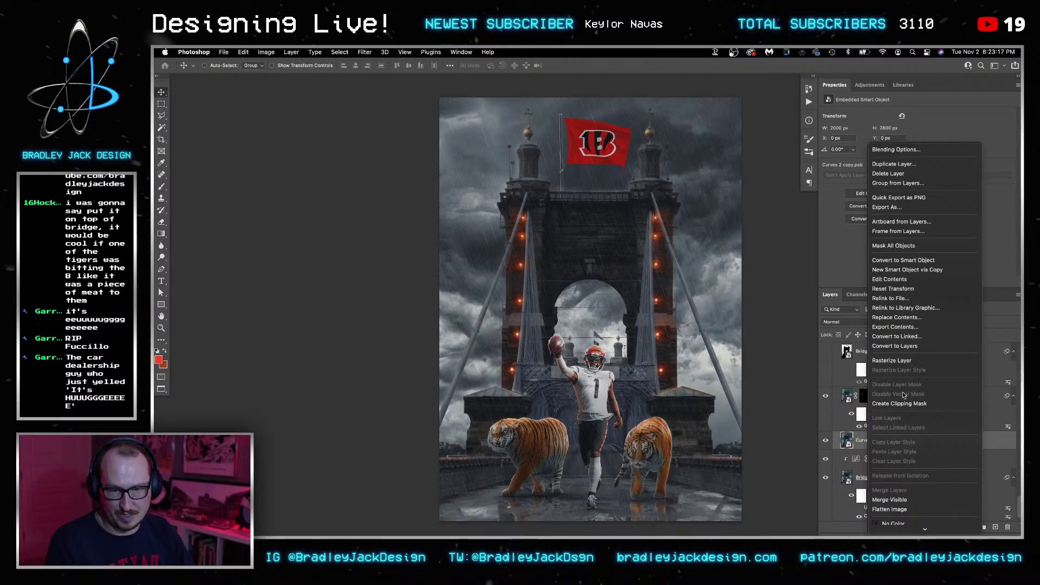
left_click(892, 360)
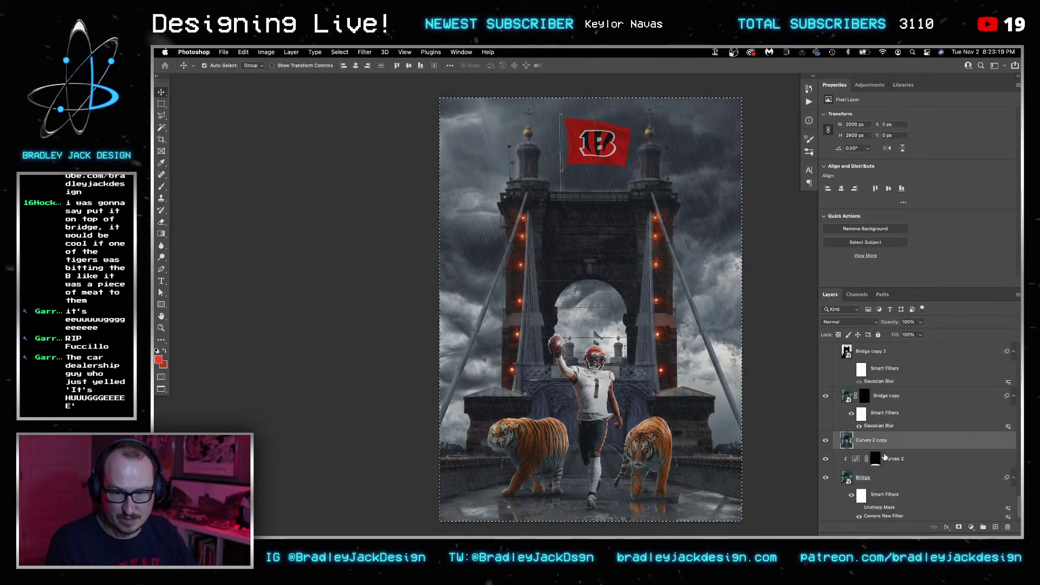
Try to paste the merged bridge image on top of the layers inside the Bridge copy smart object and resize it.
double_click(848, 396)
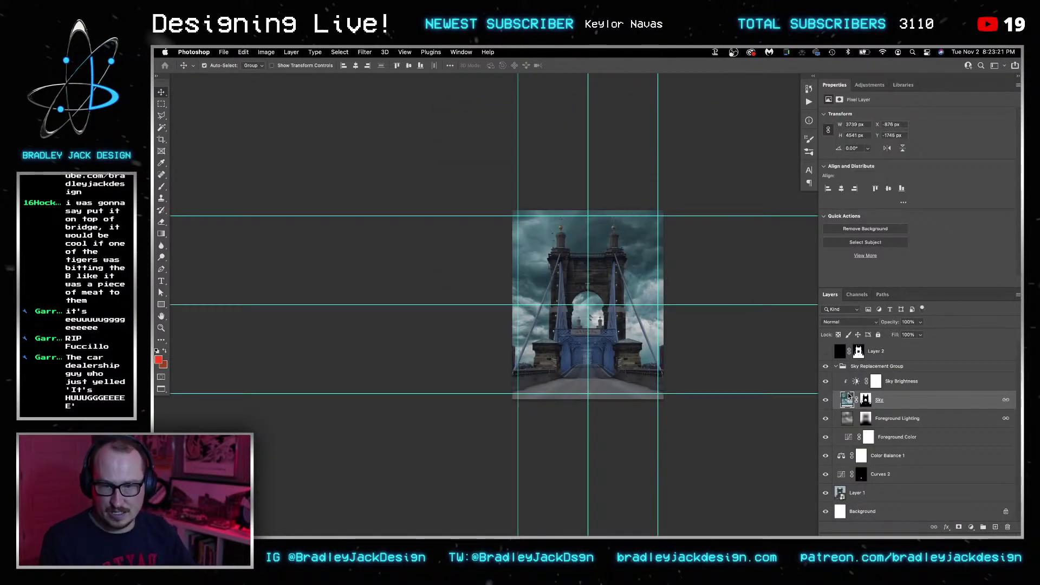
left_click(877, 352)
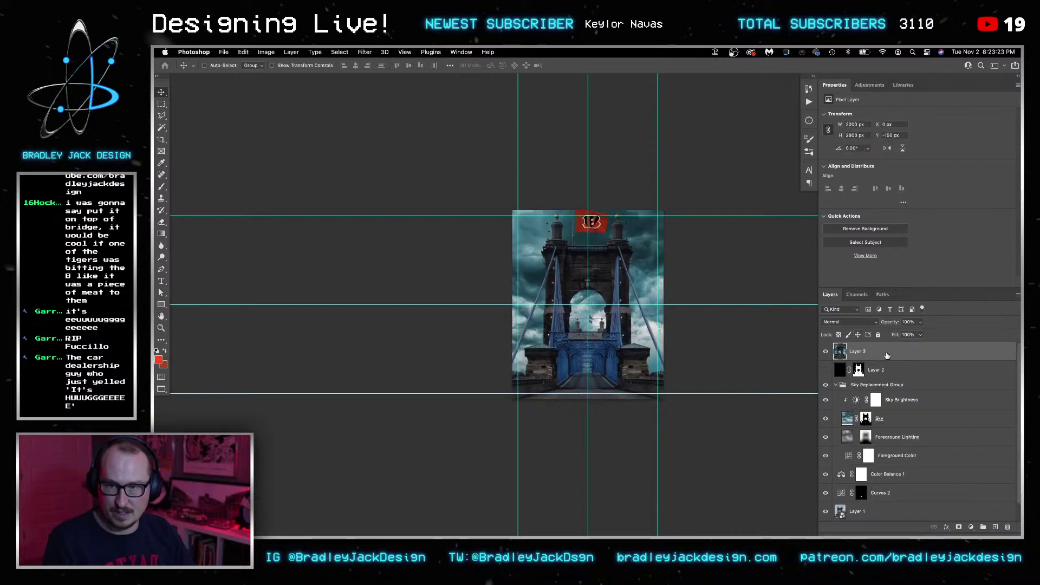
key("super+v")
key("super+t")
left_click_drag(663, 410, 714, 376)
key("Return")
key("super+z")
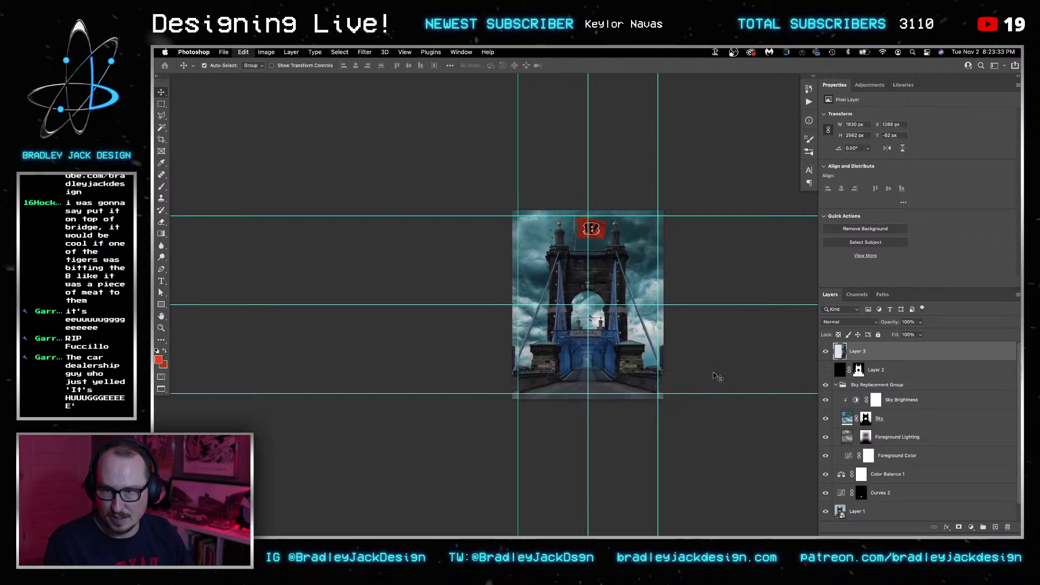
key("super+z")
key("super+z")
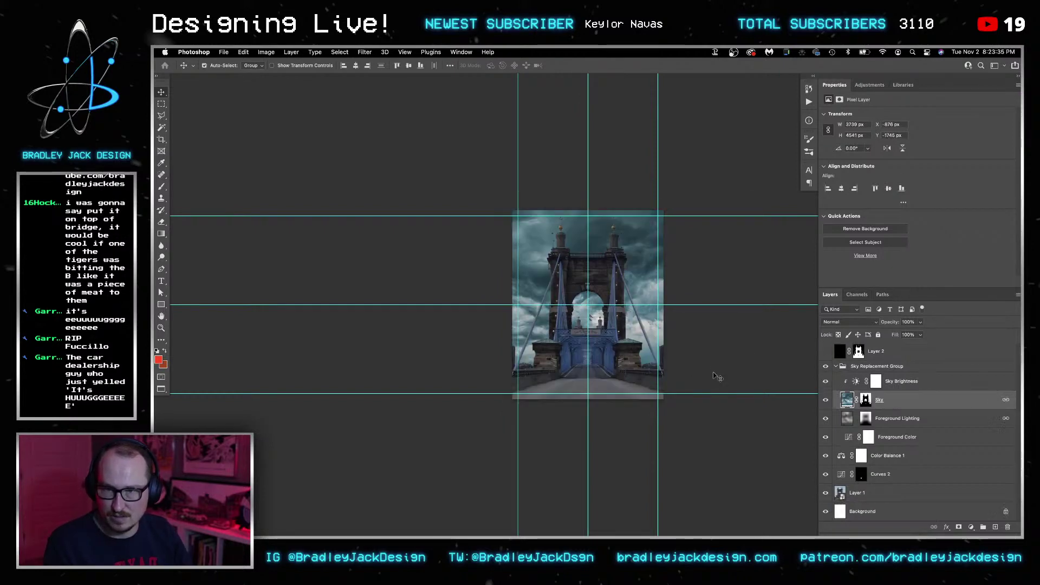
Close the extra bridge and flag source documents to get back to the main composite.
left_click(868, 358)
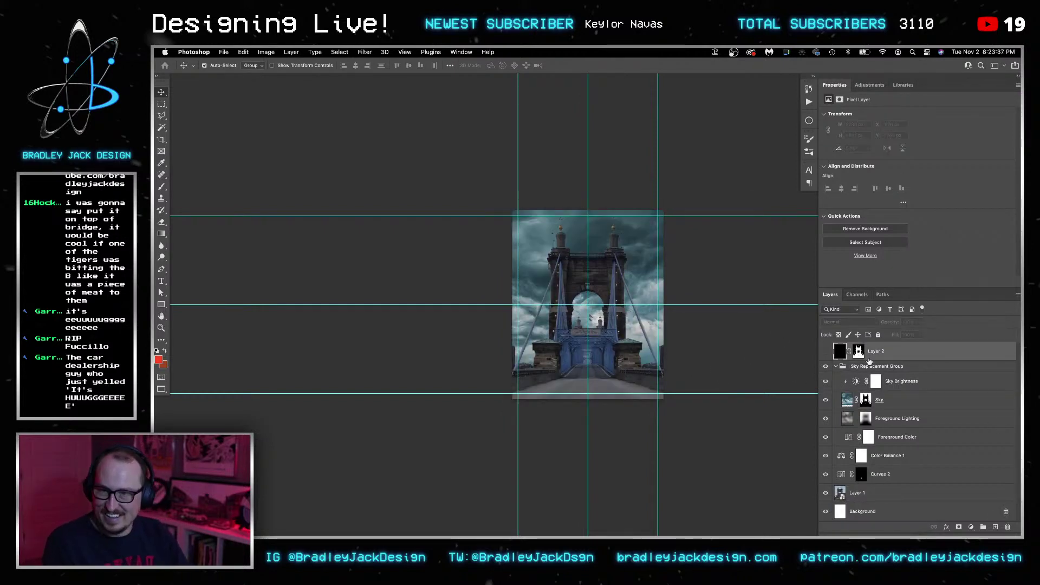
double_click(868, 358)
key("super+w")
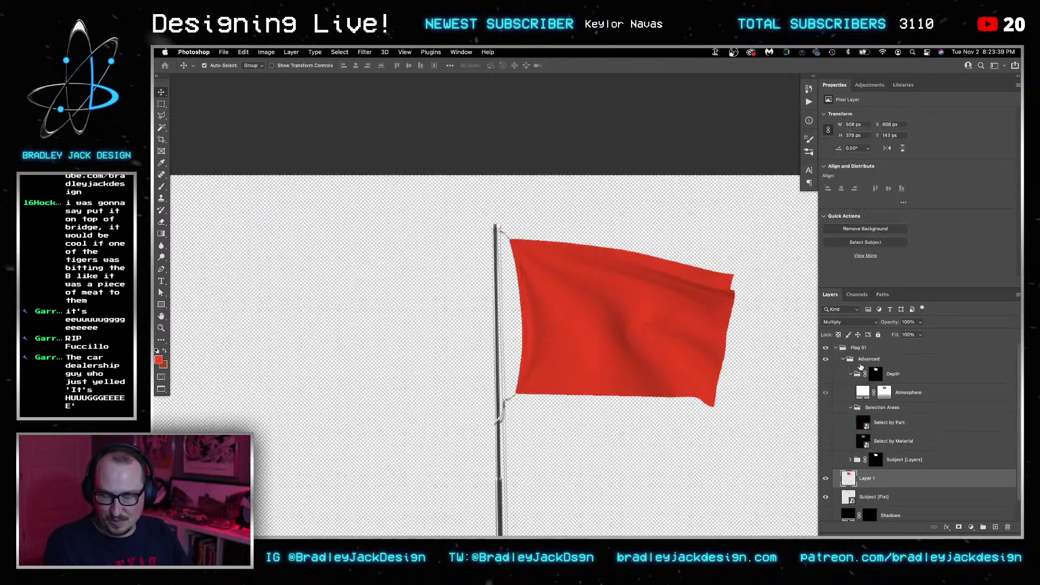
key("super+w")
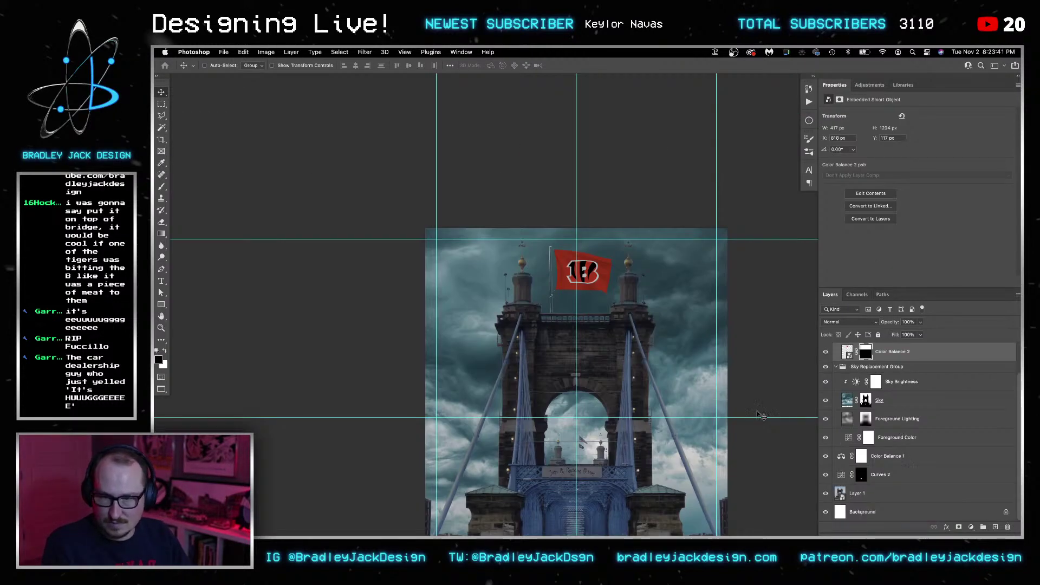
key("super+w")
key("super+w")
key("super+w")
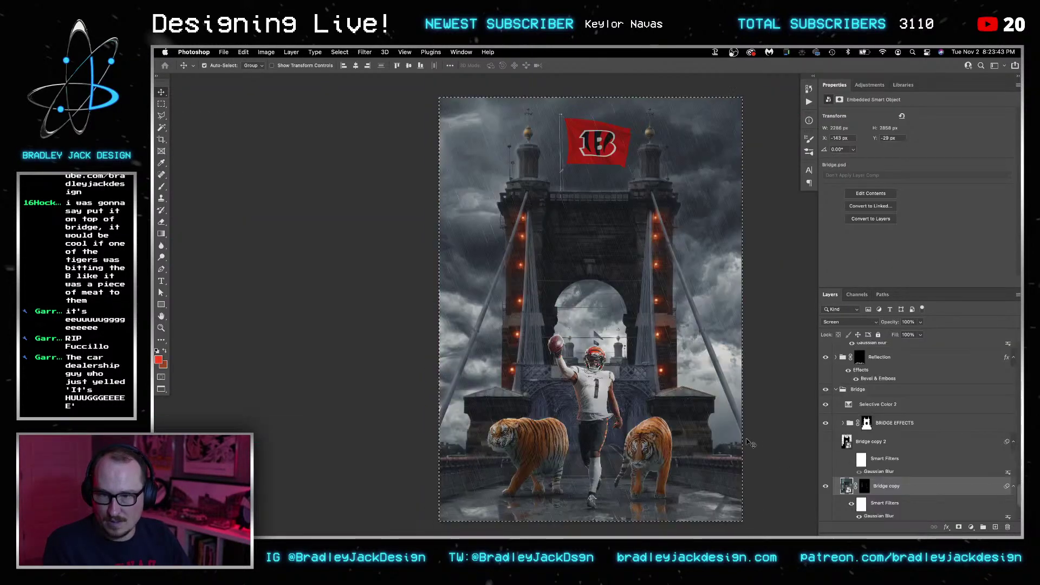
Convert Curves 2 copy to a smart object, give it Bridge copy's mask, smart filter and Screen blending, and delete the Bridge copy layer.
left_click(873, 497)
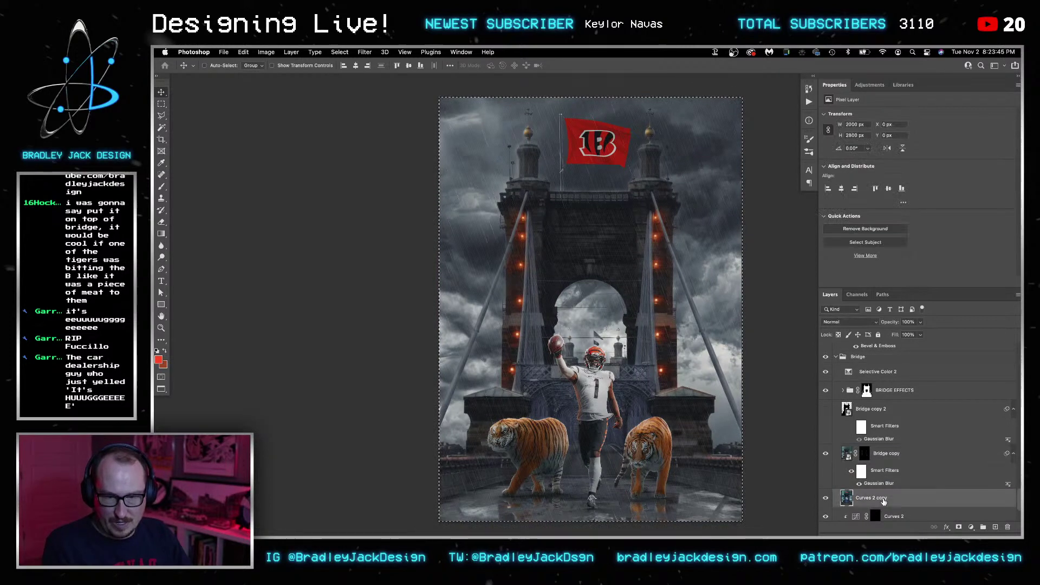
right_click(873, 497)
key("Escape")
left_click_drag(870, 487, 871, 490)
left_click_drag(865, 455, 867, 498)
key("BackSpace")
key("Return")
key("super+d")
key("BackSpace")
key("shift+alt+s")
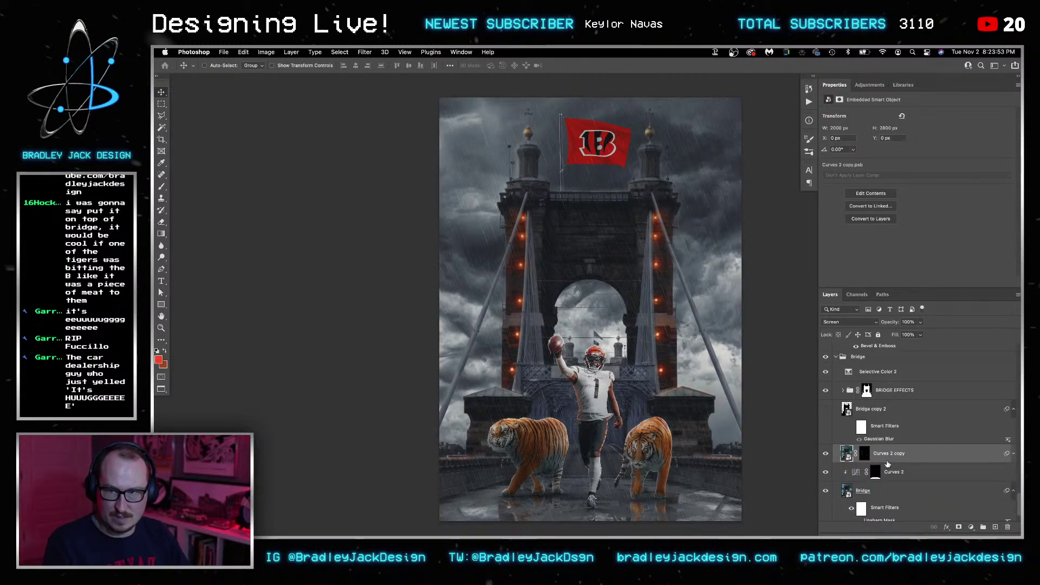
Open the Curves 2 copy smart object as the source of the merged bridge image and return to the main composite.
left_click(881, 492)
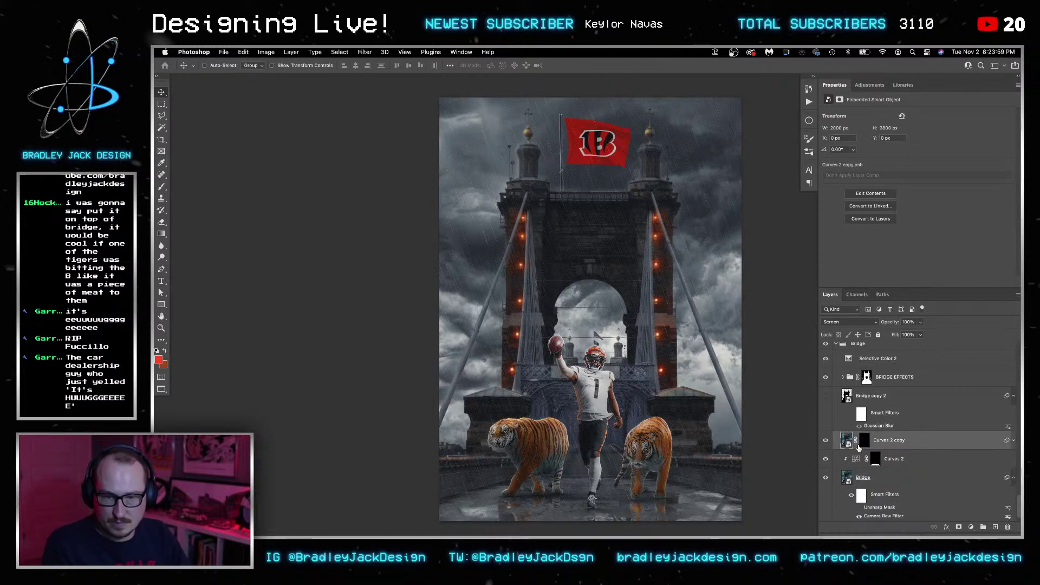
double_click(848, 441)
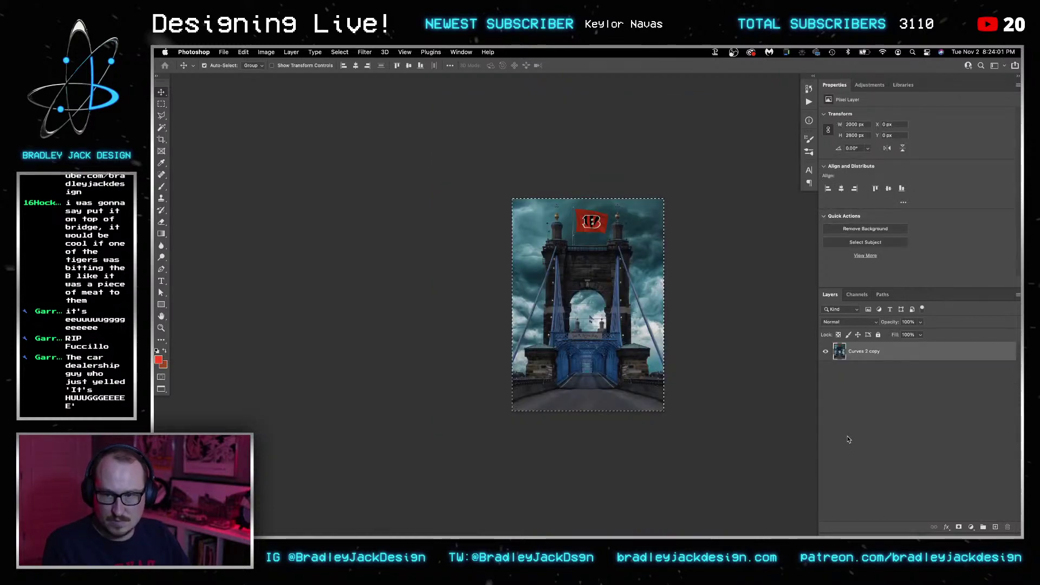
key("super+grave")
key("super+grave")
key("super+grave")
key("super+grave")
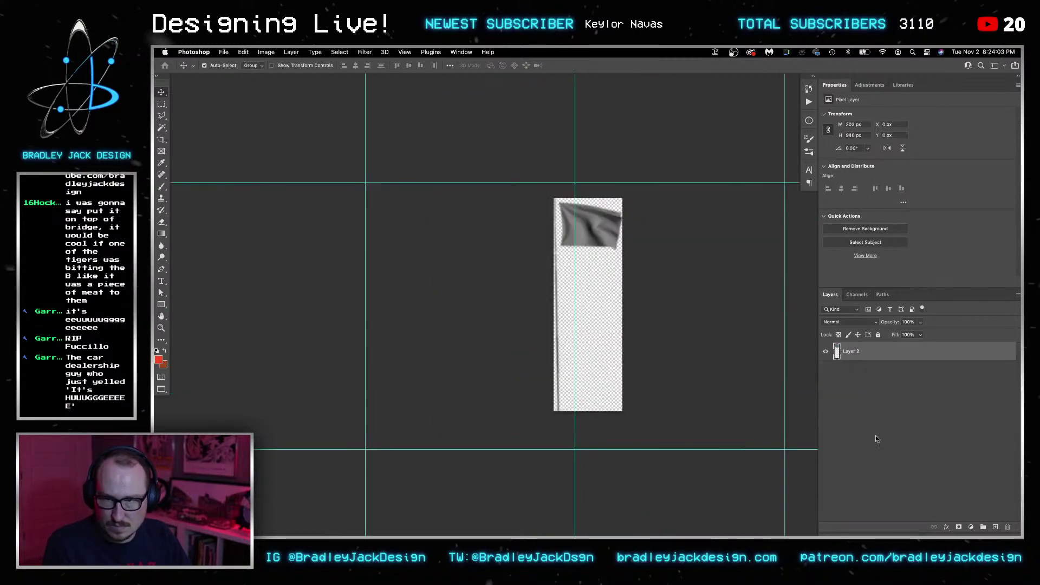
key("super+grave")
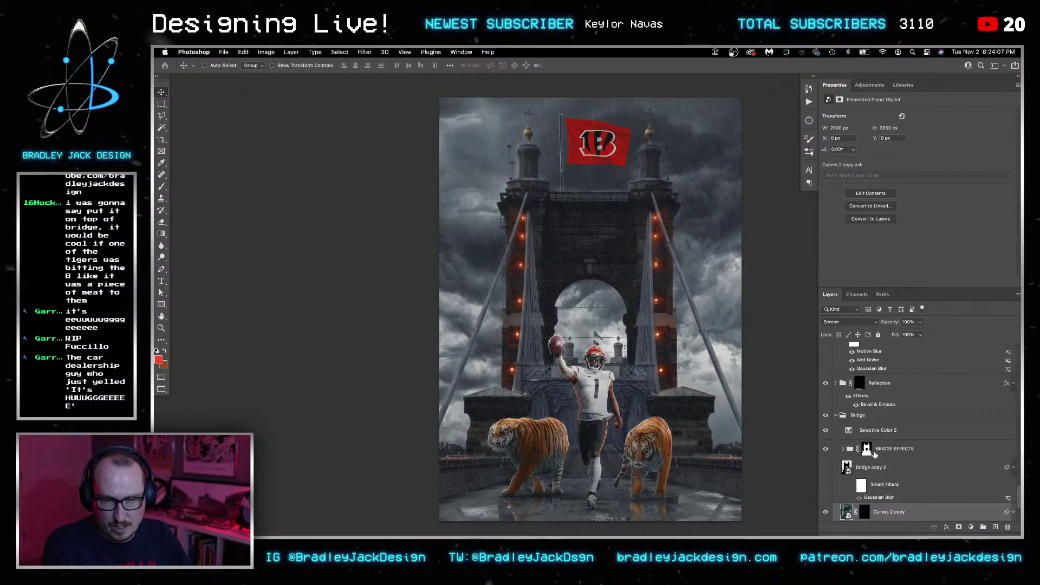
Open the Bridge copy 4 smart object, paste the merged bridge-and-flag image above its group, and save and close it.
left_click(843, 449)
scroll(843, 451, "down", 5)
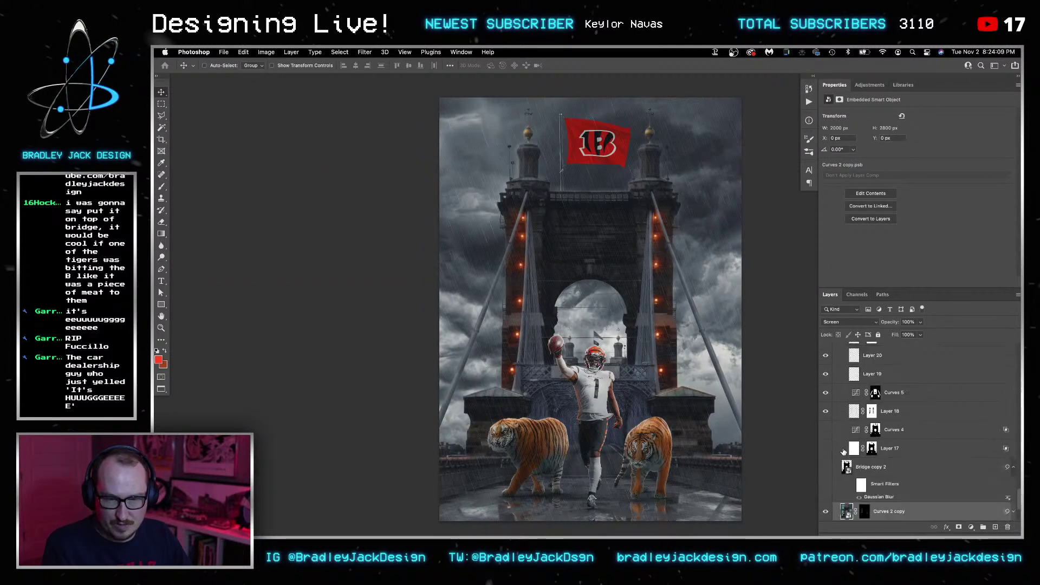
scroll(845, 466, "up", 5)
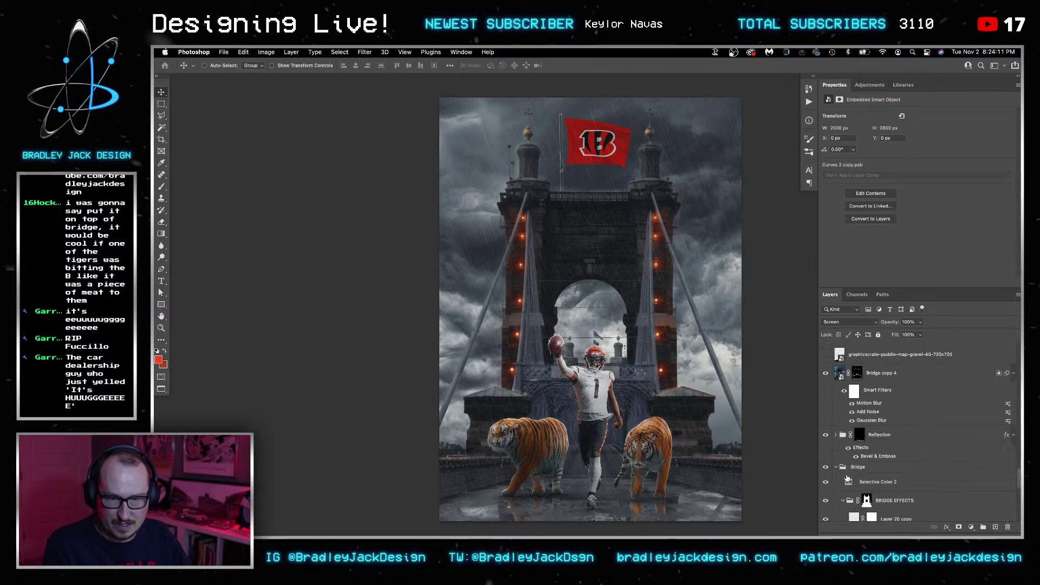
double_click(840, 394)
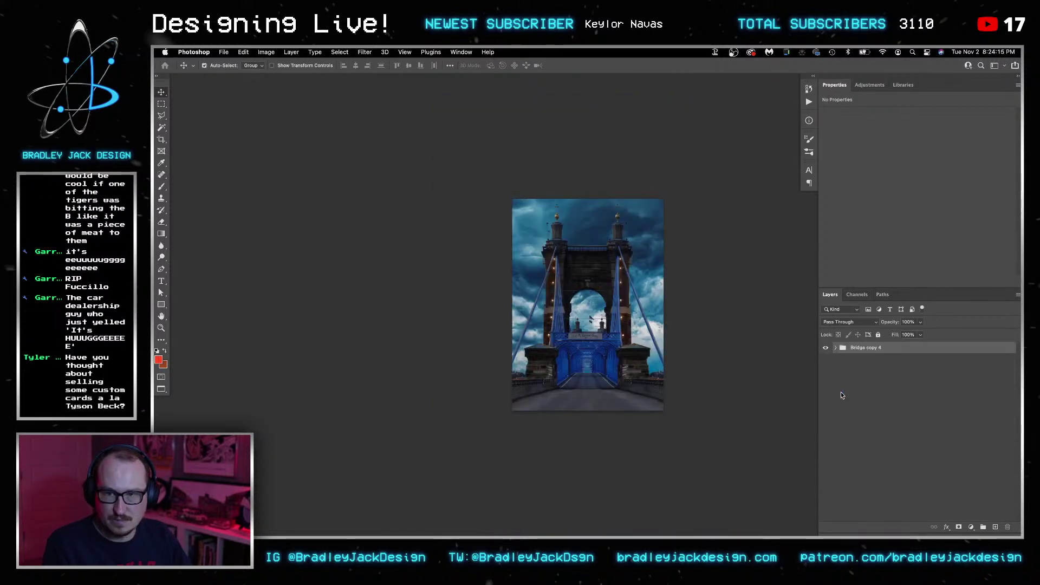
key("ctrl+v")
key("ctrl+a")
key("ctrl+e")
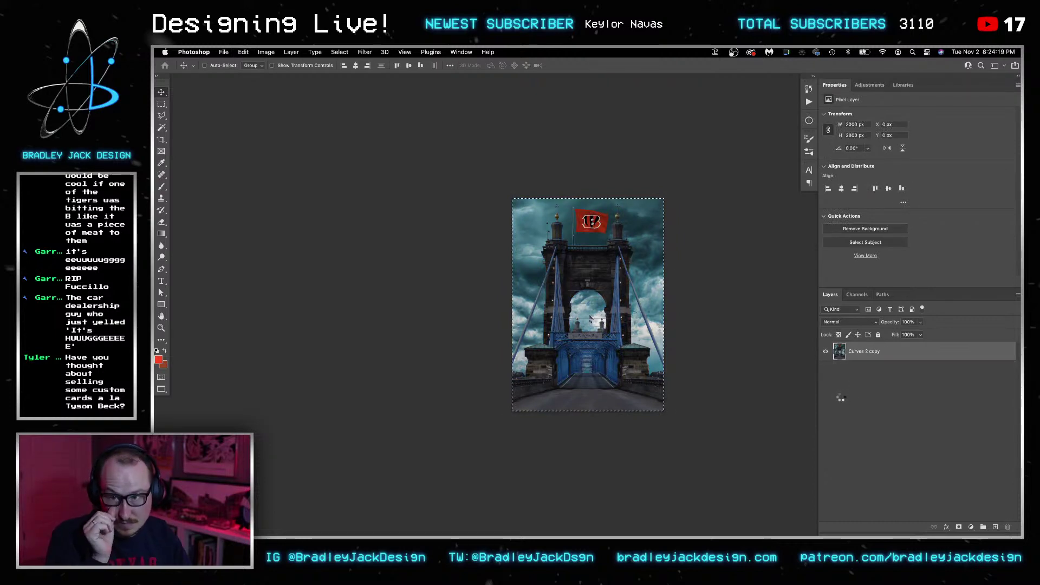
key("ctrl+z")
key("ctrl+z")
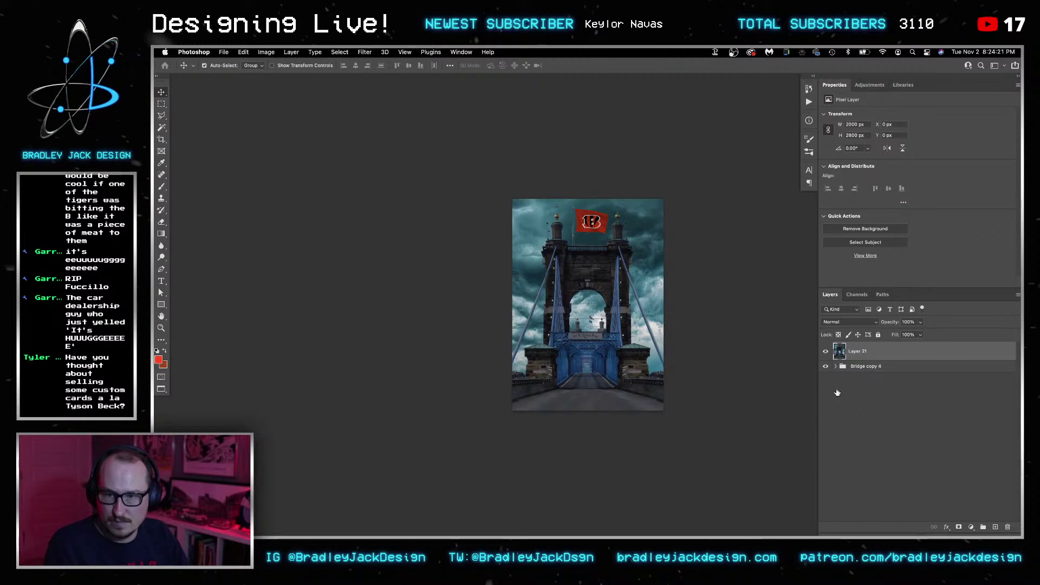
key("ctrl+s")
key("ctrl+w")
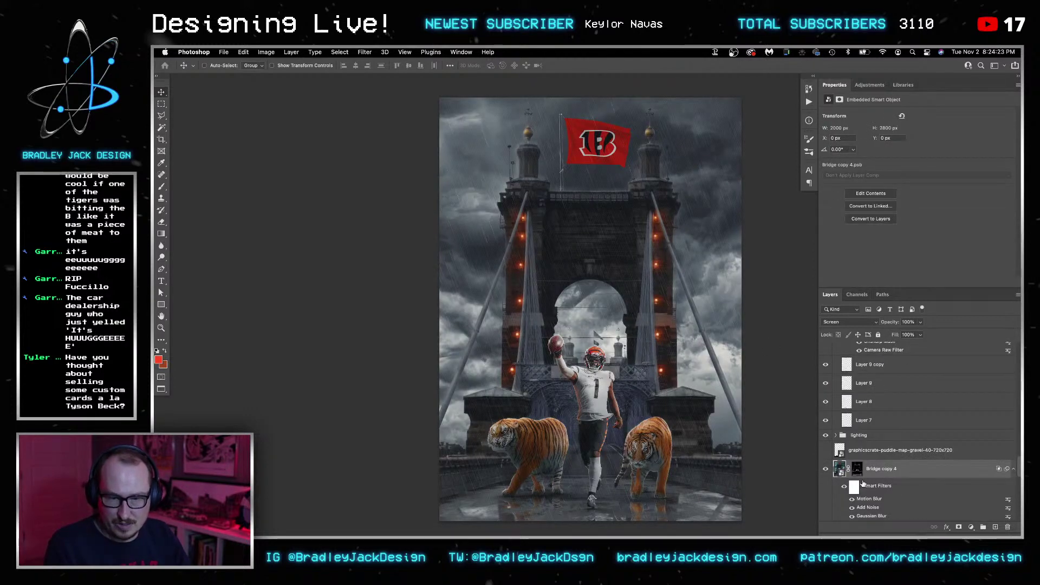
On the Bridge copy 4 layer mask, paint white over the Bengals flag with a small soft brush at 20% opacity.
left_click(825, 469)
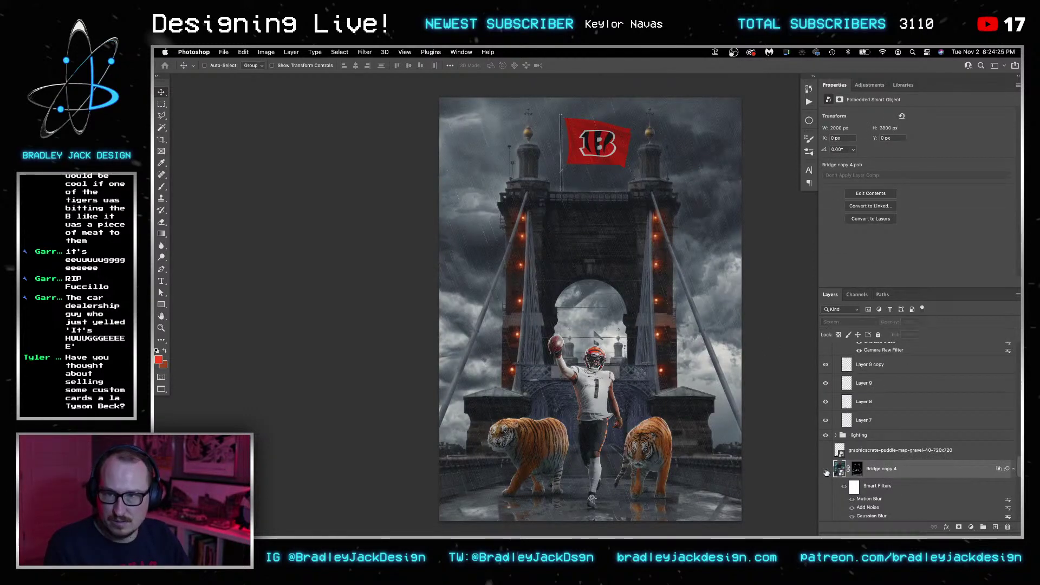
left_click(826, 470)
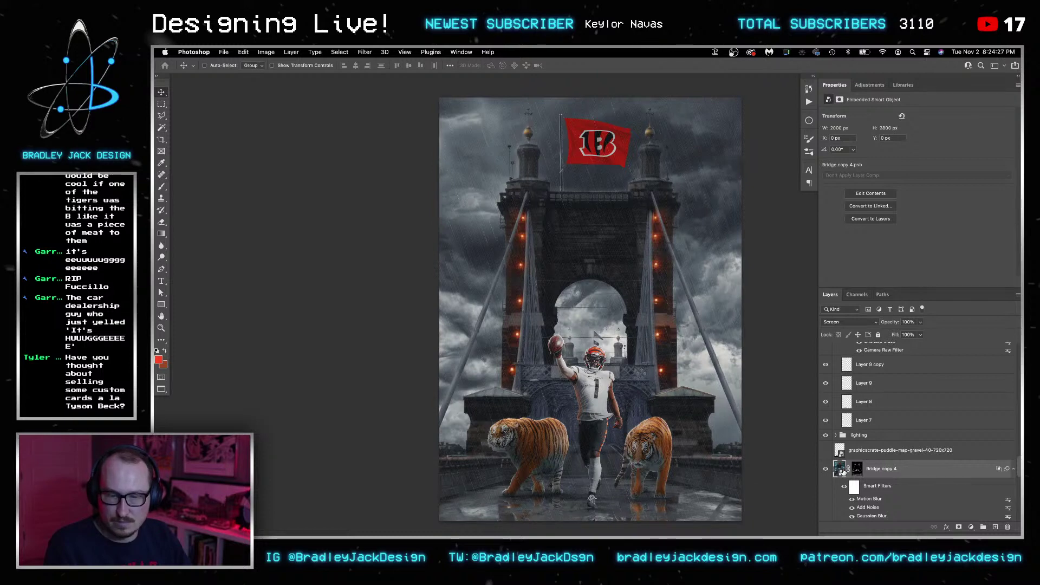
left_click(857, 469)
key("b")
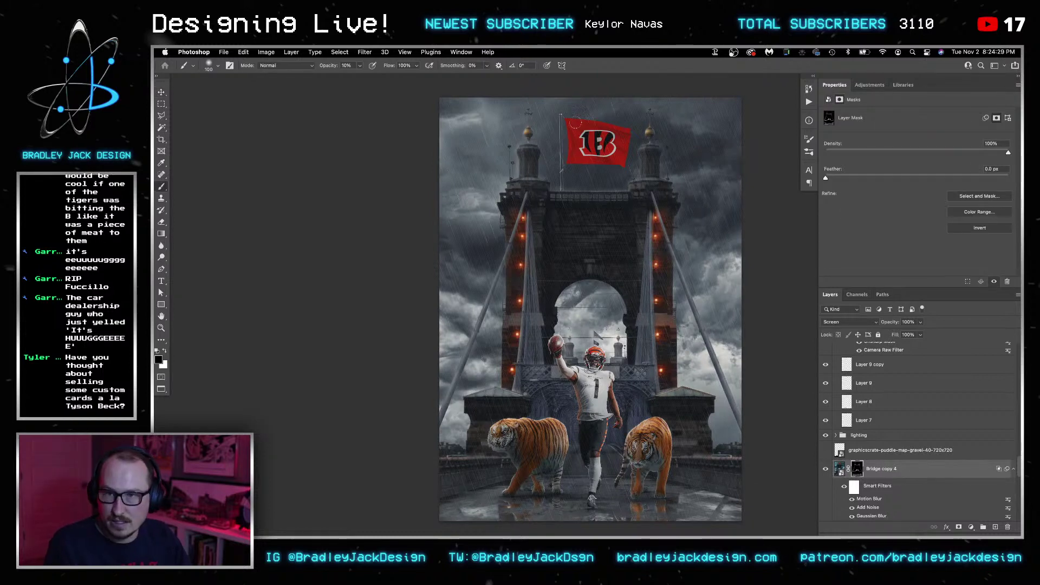
key("bracketright")
key("2")
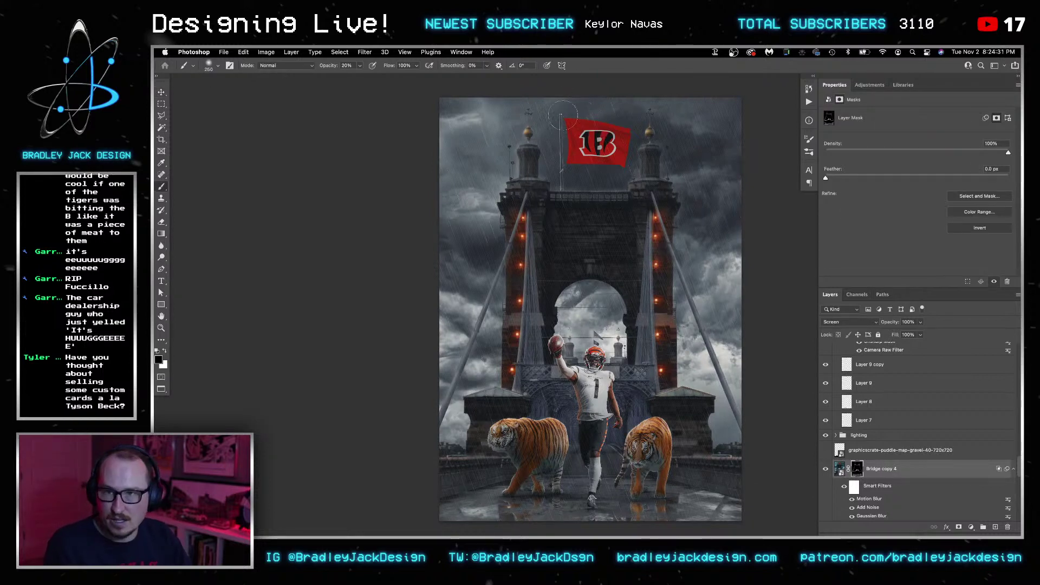
key("bracketleft")
key("bracketleft")
key("bracketleft")
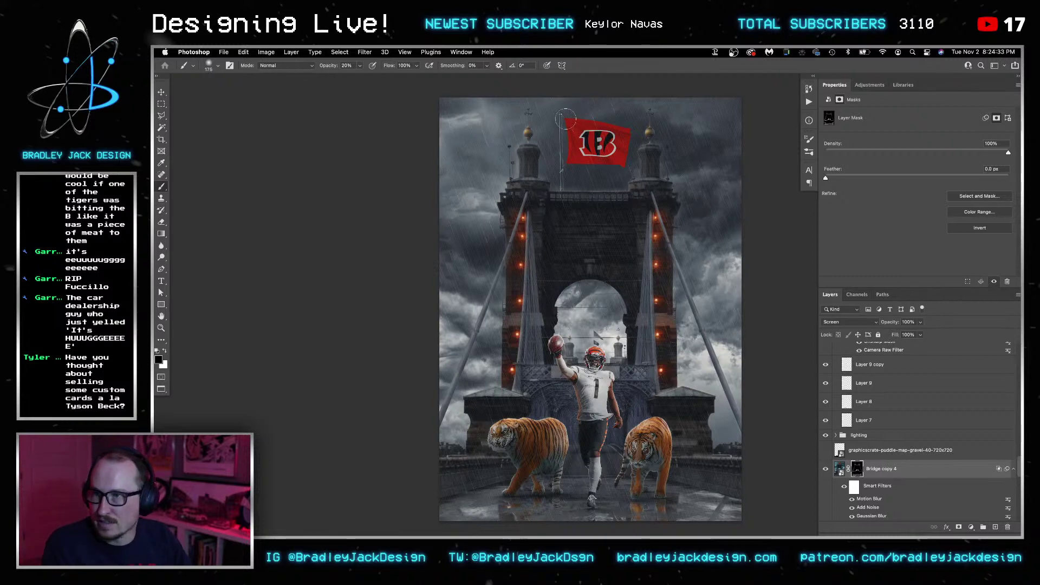
key("x")
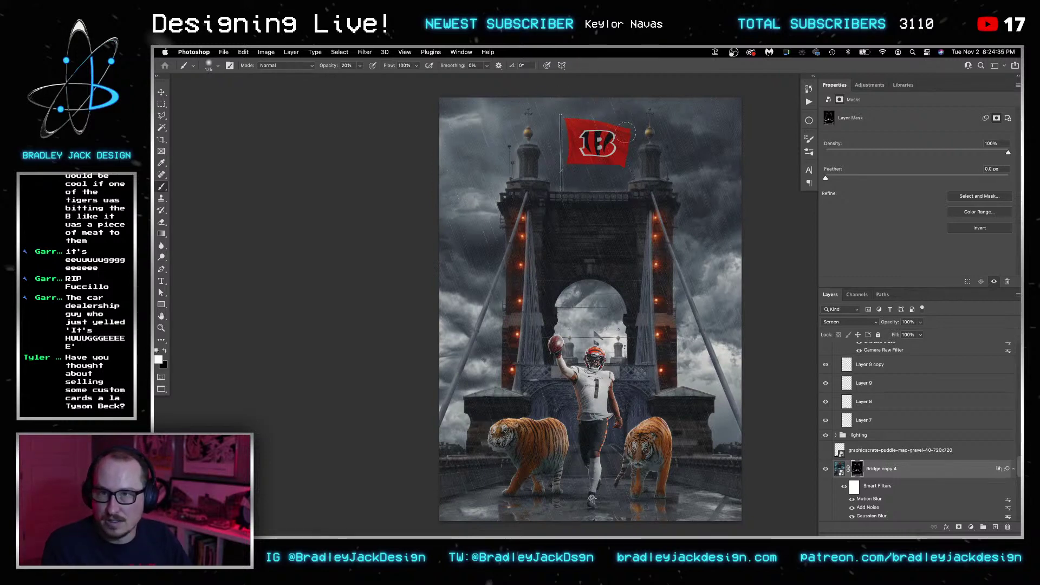
key("bracketleft")
key("bracketleft")
key("bracketleft")
key("bracketleft")
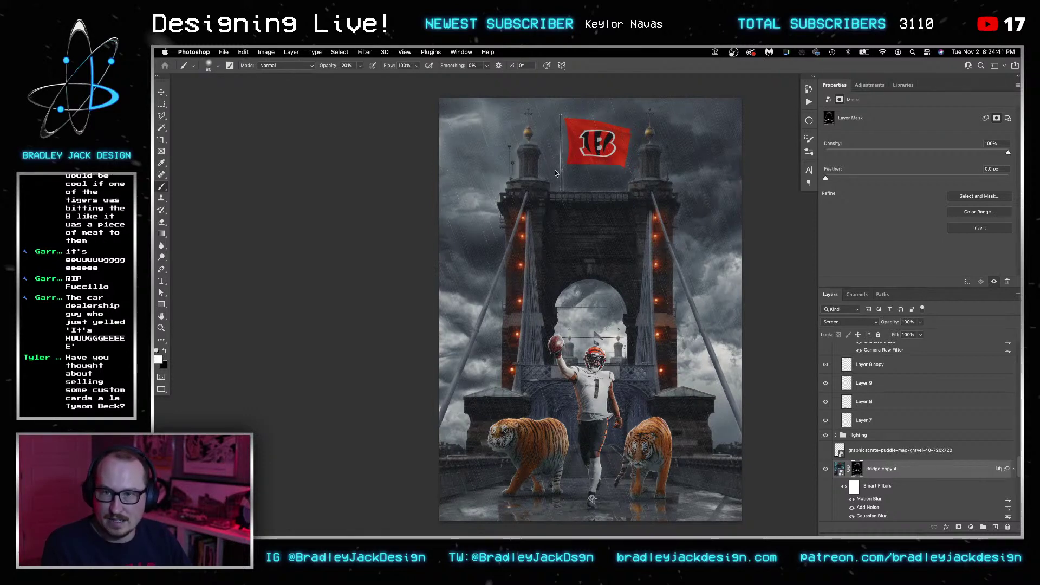
key("x")
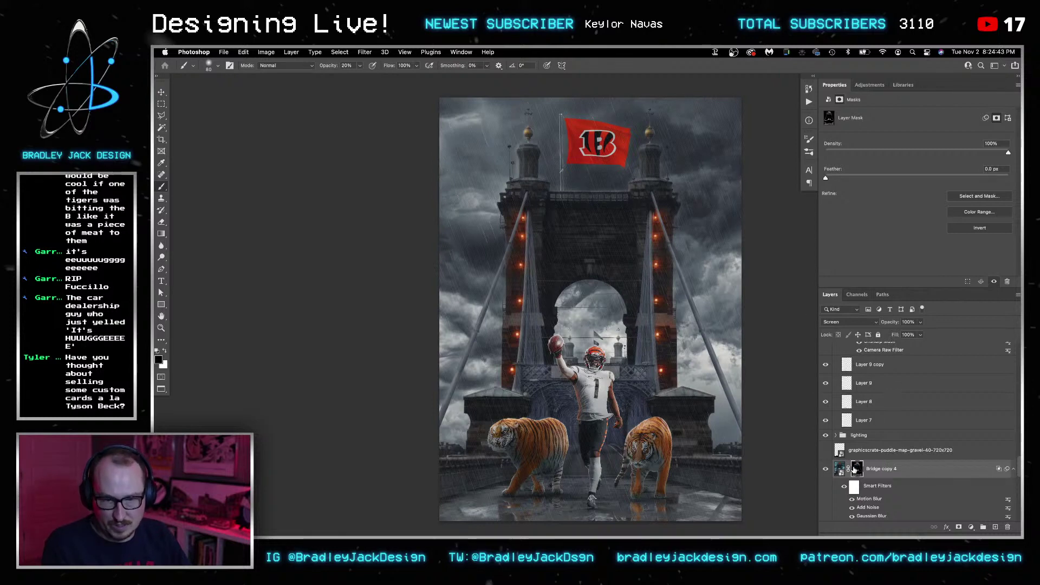
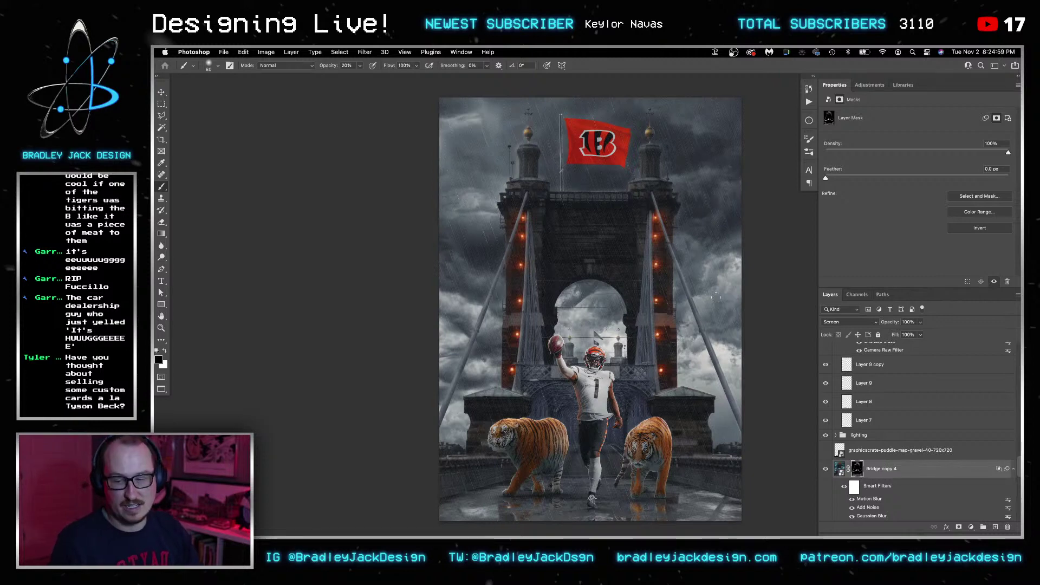
Hide the 44 overlay layer and its clipped Curves adjustment, and add a new blank layer above Selective Color 3.
left_click(899, 420)
scroll(900, 428, "up", 5)
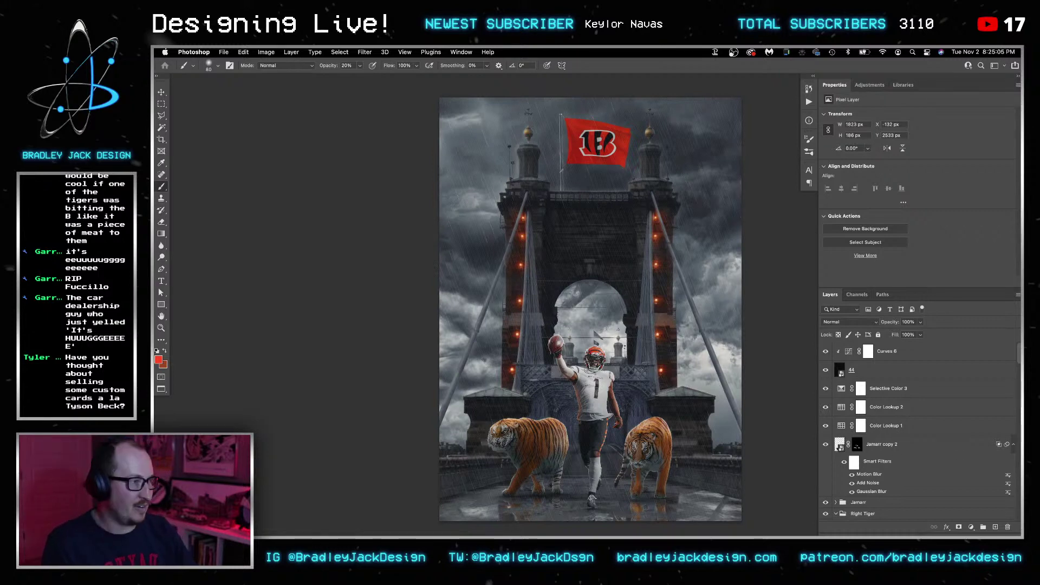
key("Tab")
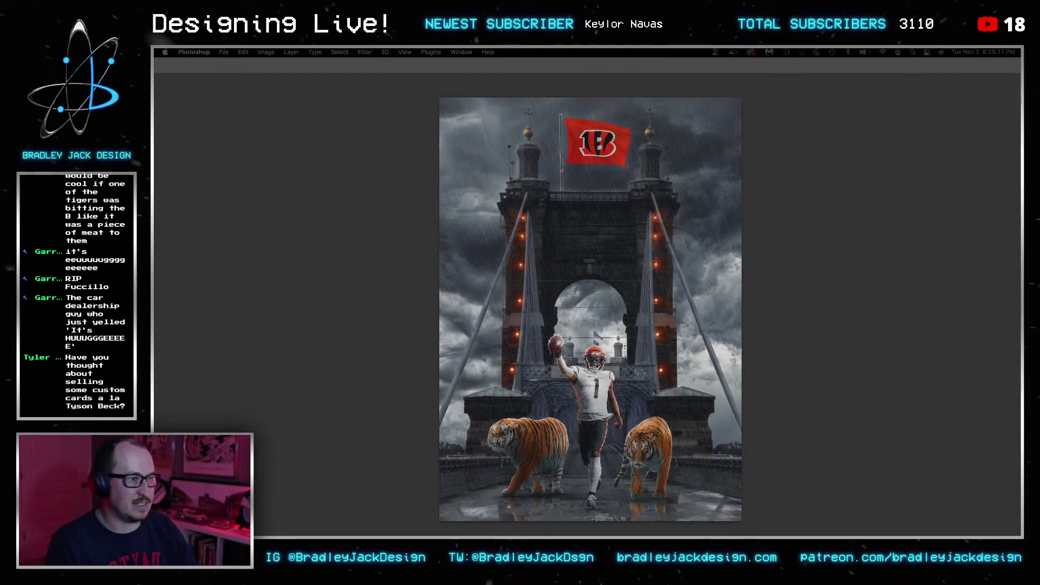
key("Tab")
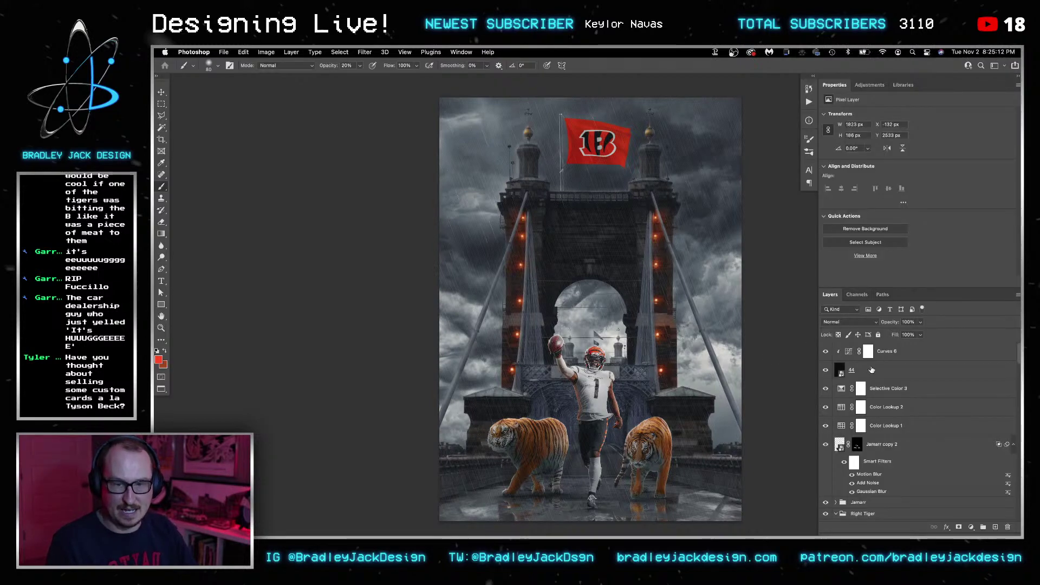
left_click(900, 356)
left_click(826, 351)
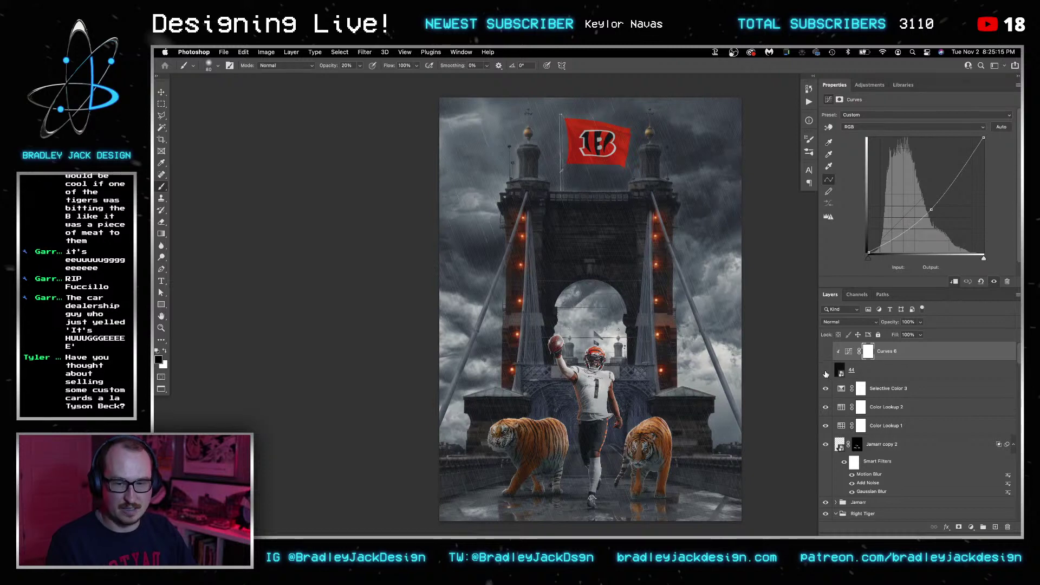
left_click(826, 370)
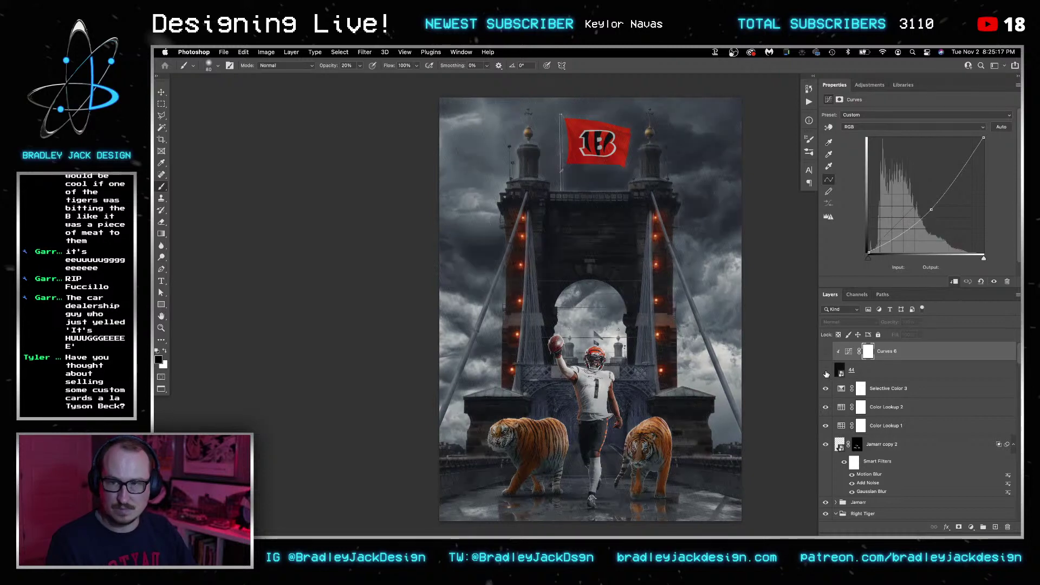
left_click(873, 395)
key("super+shift+alt+n")
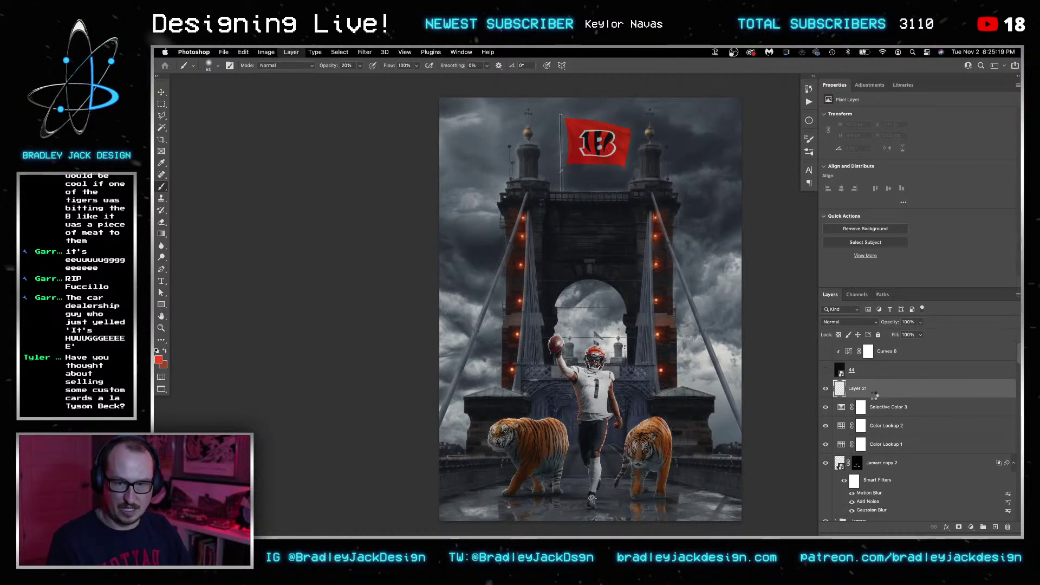
Stamp the visible image onto the new blank layer above Selective Color 3 and convert that layer to a smart object.
right_click(874, 396)
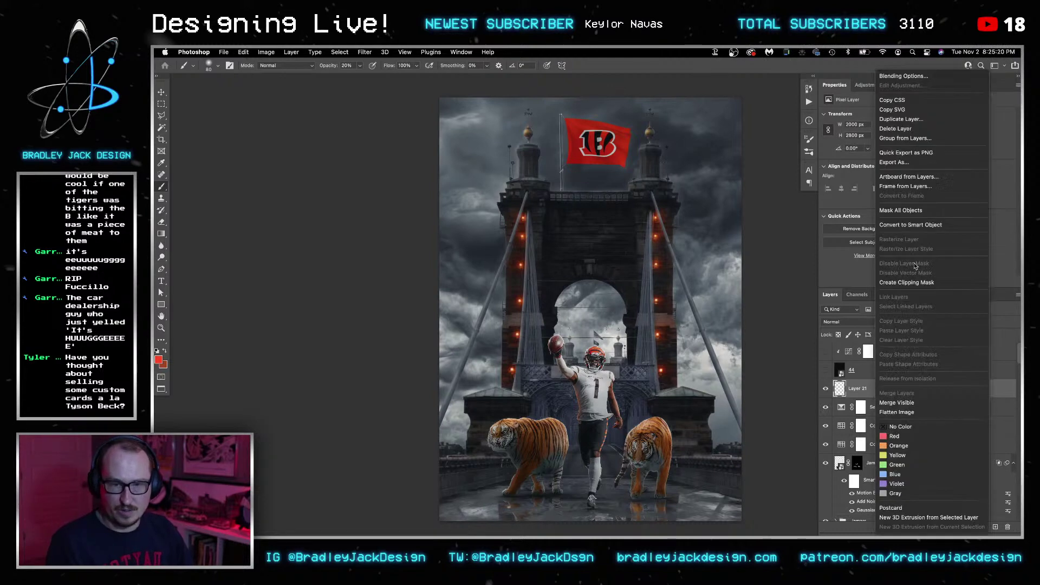
left_click(918, 230)
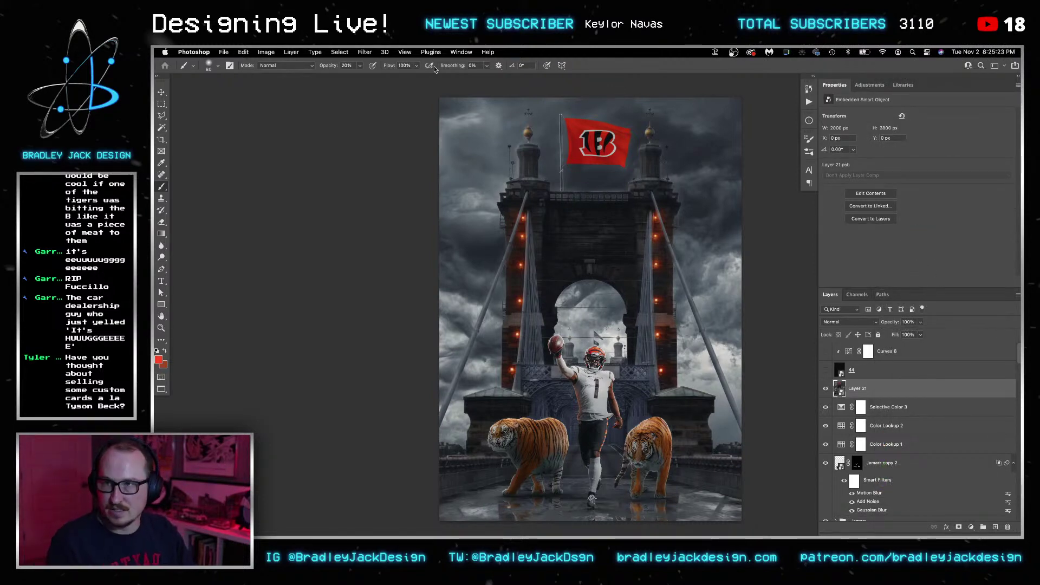
In Camera Raw, set contrast +27, highlights -10, shadows +10, whites +10, blacks -10, texture +10, clarity +10 and saturation -5.
left_click(365, 52)
left_click(398, 121)
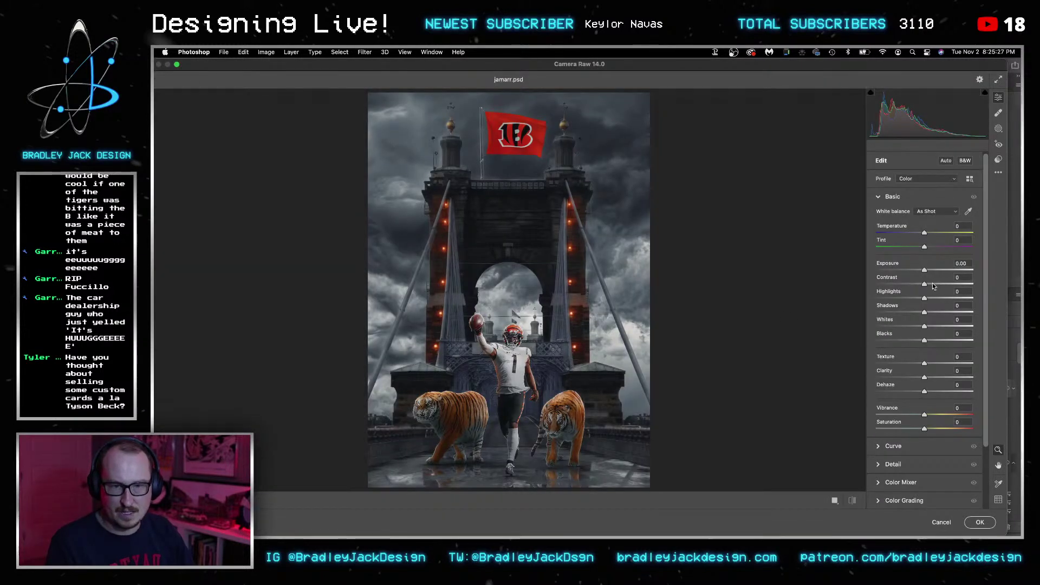
left_click_drag(933, 285, 937, 285)
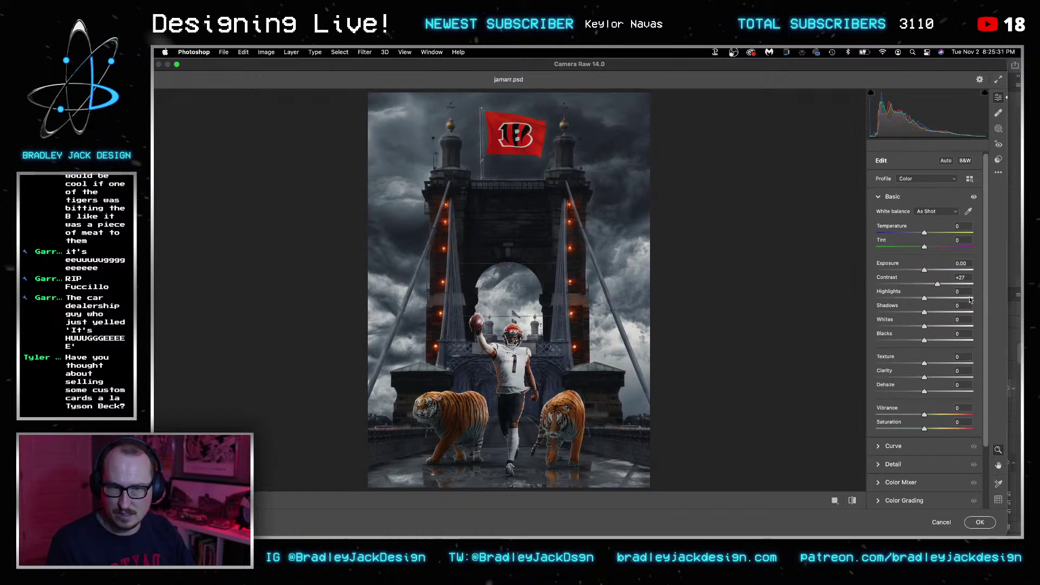
type("-10")
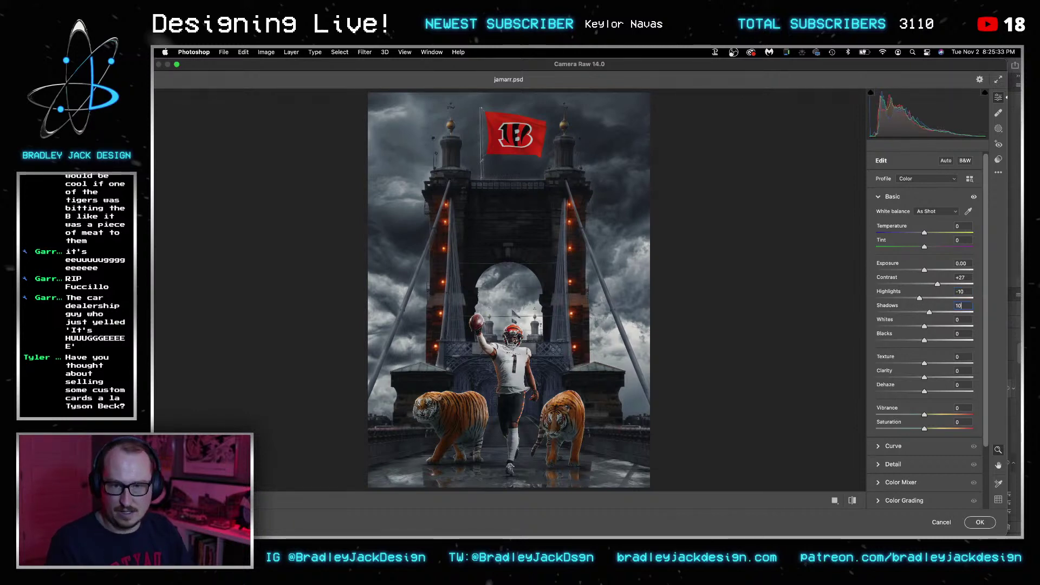
key("Tab")
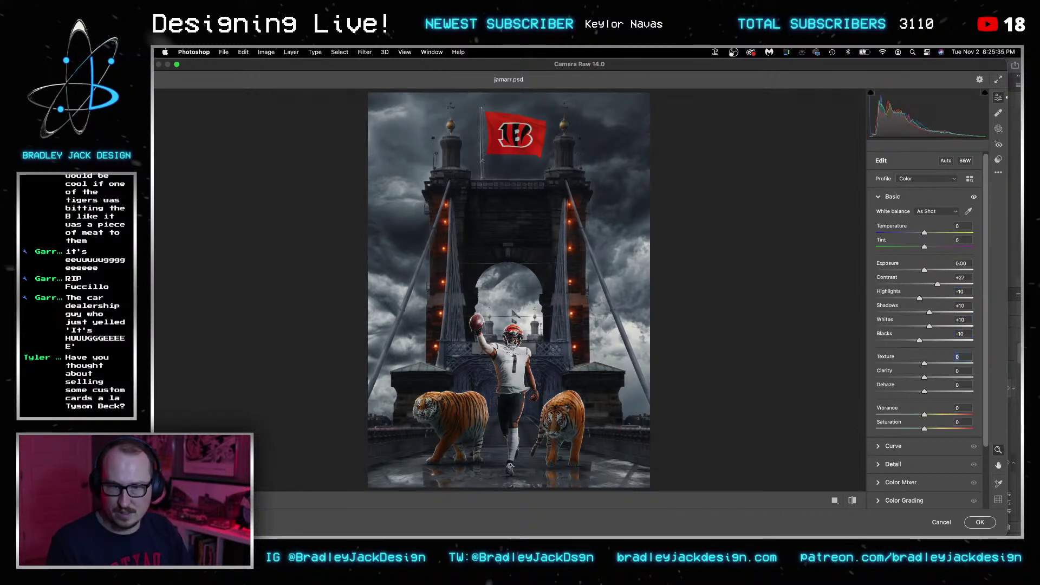
type("10")
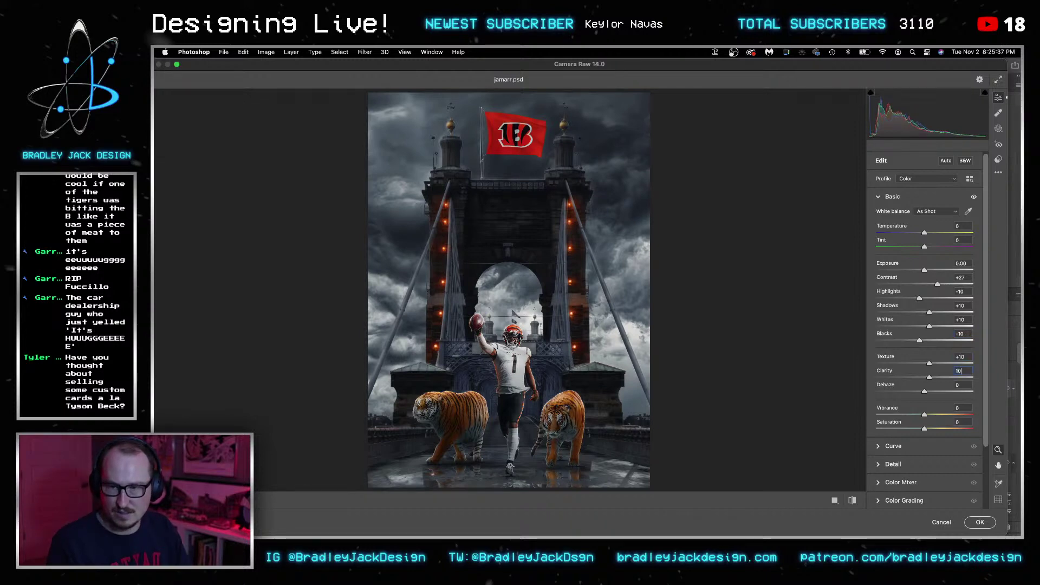
key("Tab")
key("Tab")
type("-")
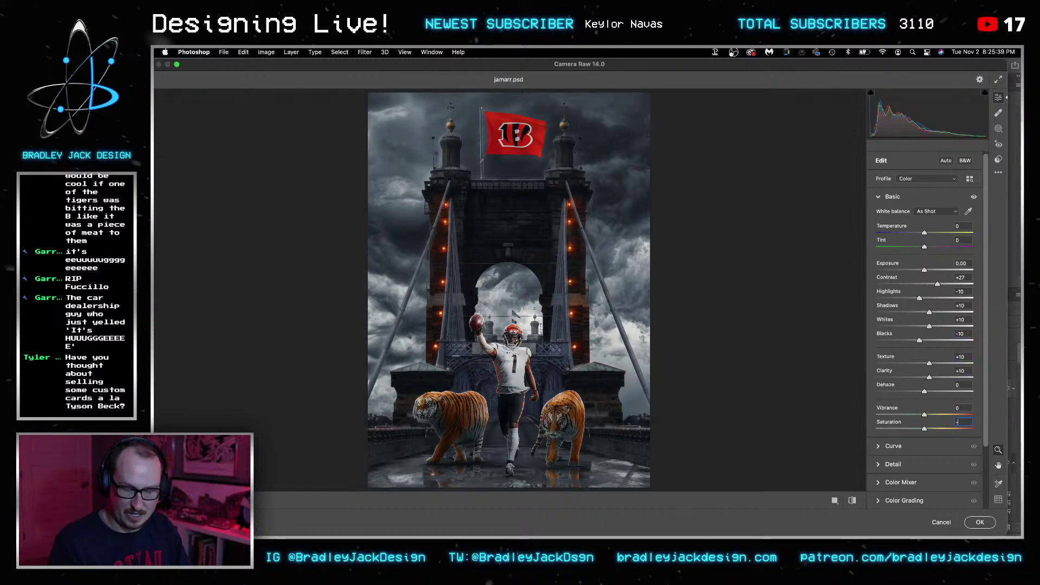
Color grade with a slight red tint in the highlights, midtones at hue 191 and saturation 27, and shadows at hue 202 and saturation 21.
scroll(880, 430, "down", 3)
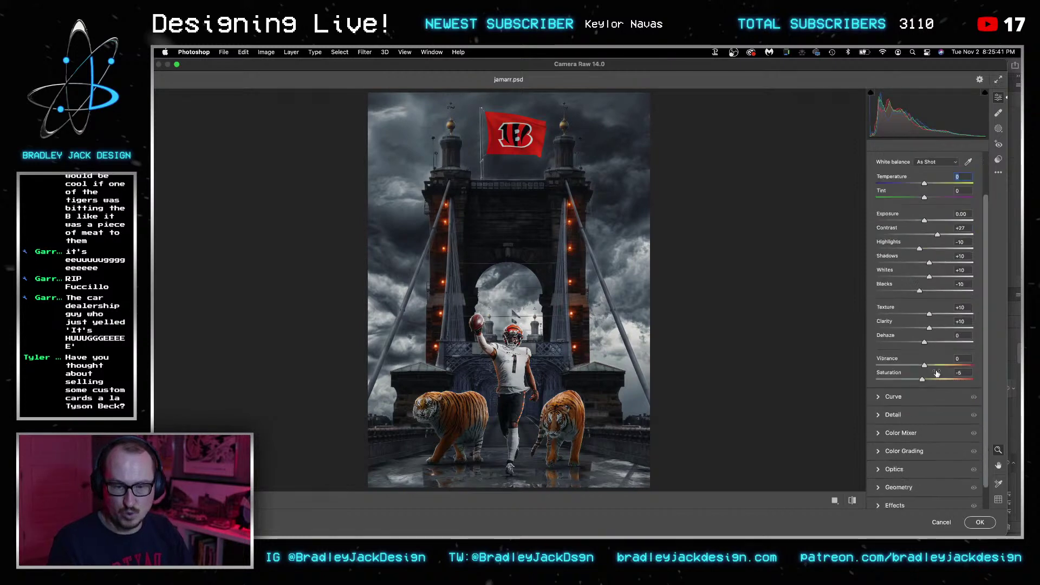
left_click(879, 427)
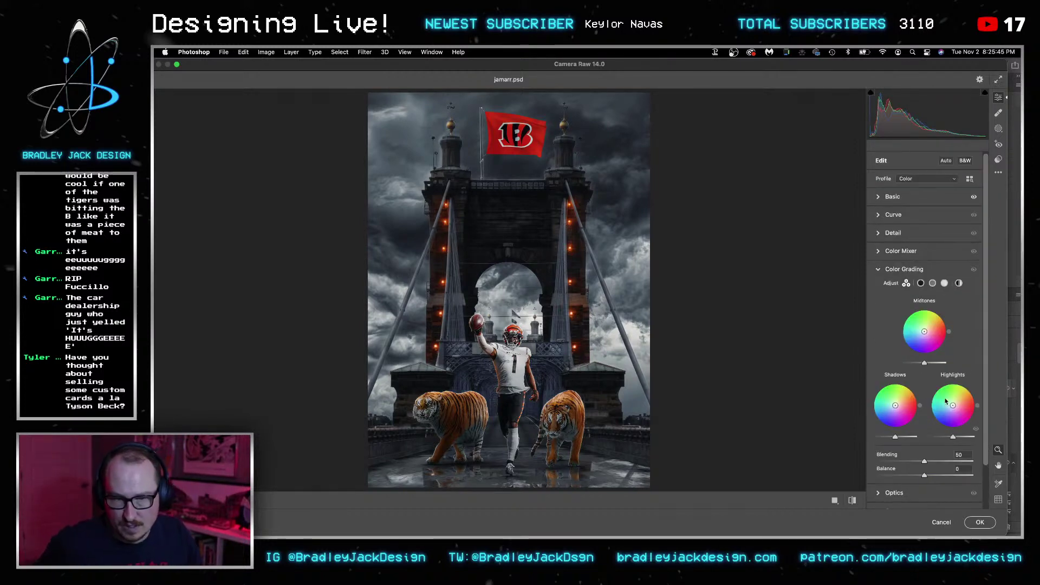
mouse_move(953, 405)
left_mouse_down()
mouse_move(968, 400)
mouse_move(960, 404)
left_mouse_up()
mouse_move(916, 342)
left_mouse_down()
mouse_move(901, 341)
mouse_move(918, 332)
left_mouse_up()
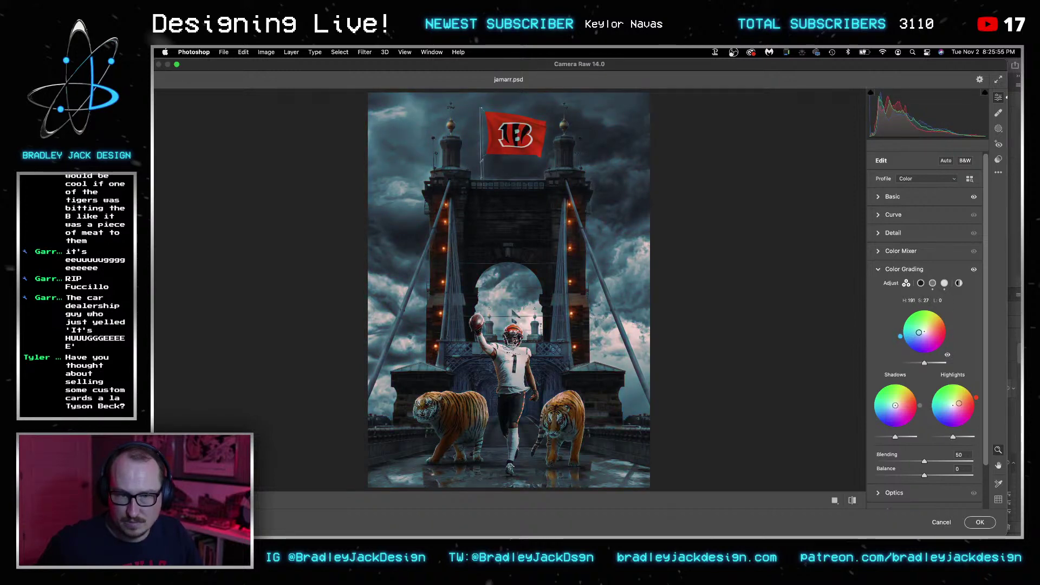
left_click_drag(905, 403, 892, 407)
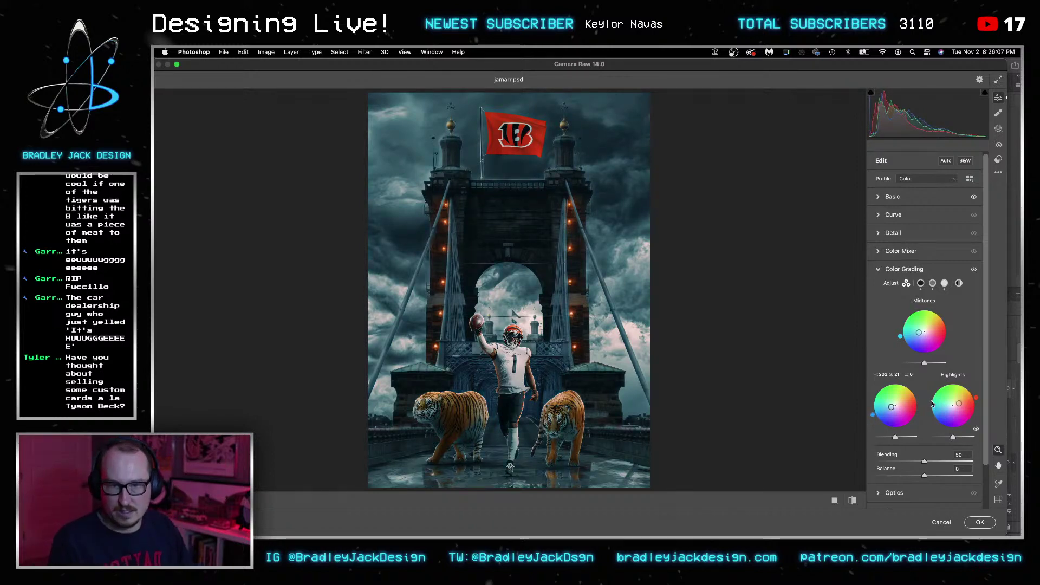
Warm the white balance to a temperature of +8 and apply the Camera Raw filter.
left_click(877, 197)
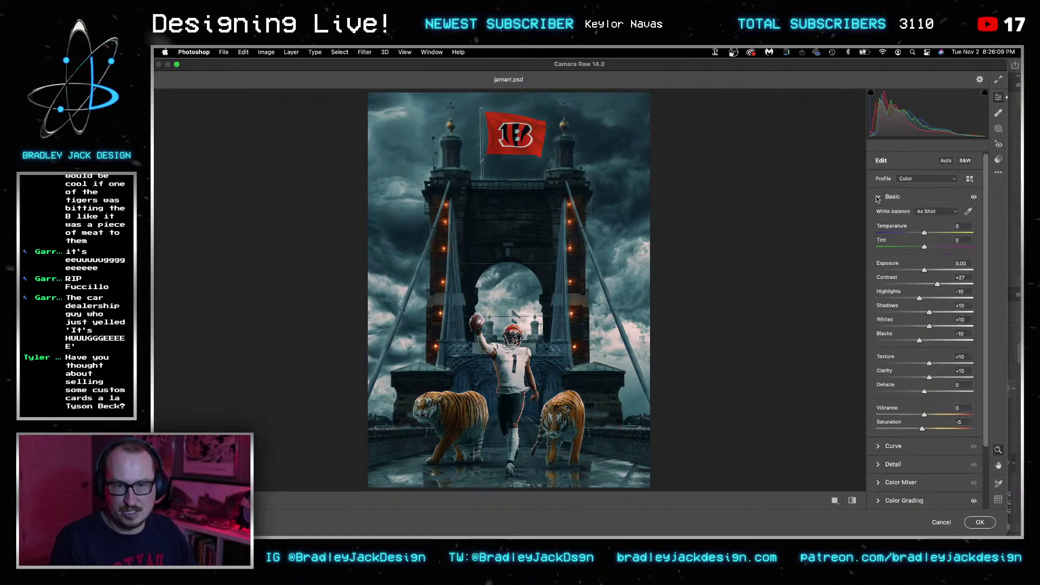
left_click(929, 234)
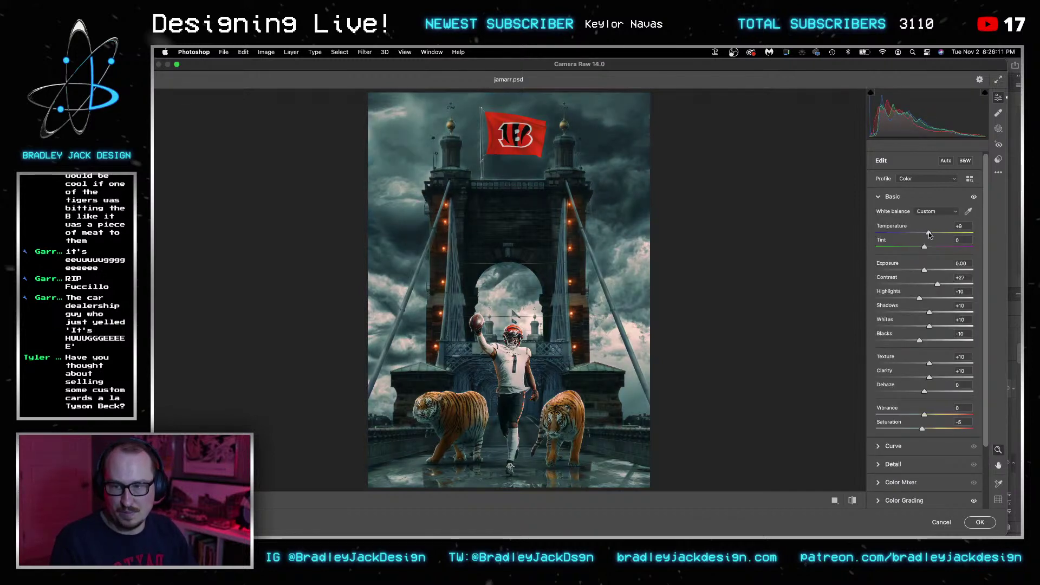
key("Return")
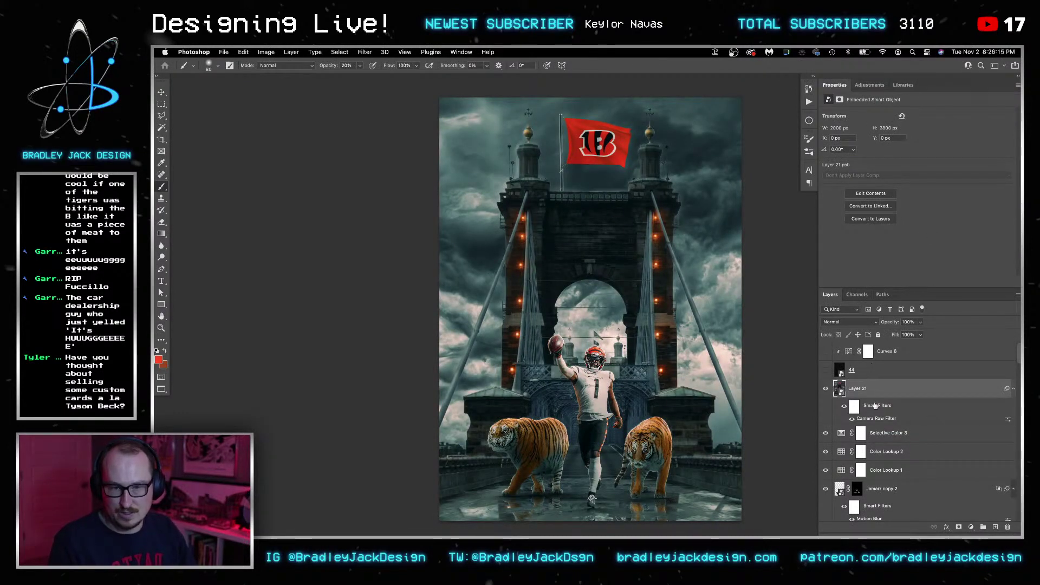
Duplicate Selective Color 3 above the Camera Raw filtered layer and check the settings of Color Lookup 2 and Color Lookup 1.
left_click(896, 434)
left_click_drag(927, 435, 922, 381)
left_click(905, 469)
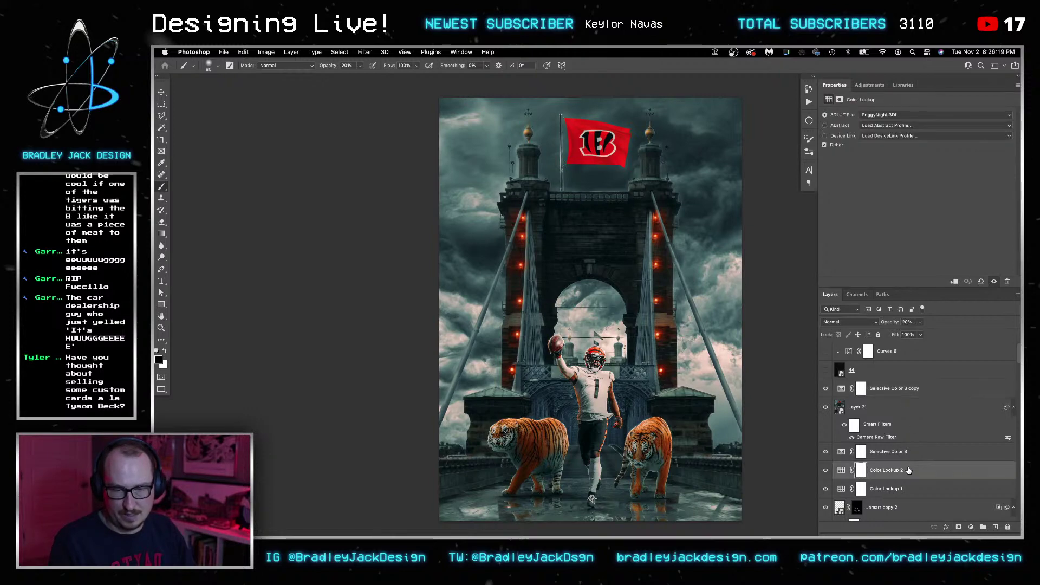
left_click(910, 489)
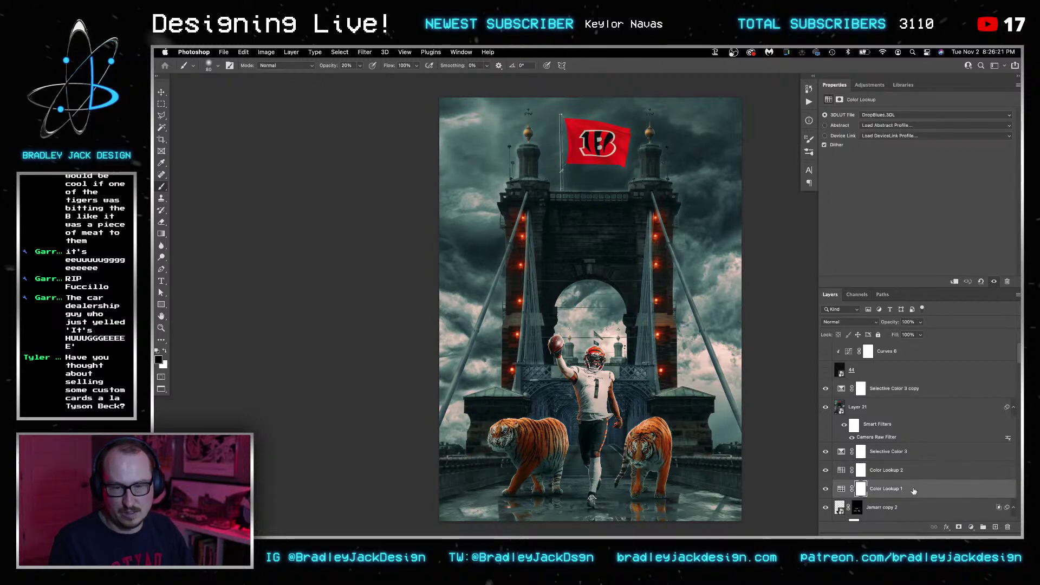
In the Selective Color 3 copy, lower the yellow and raise the black amount of the cyans.
left_click(888, 388)
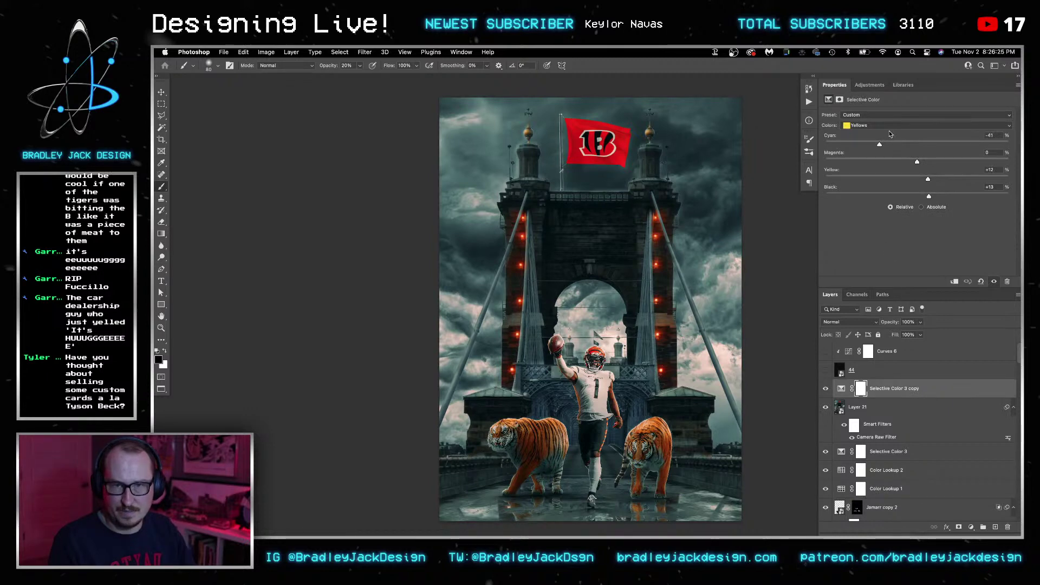
left_click(884, 127)
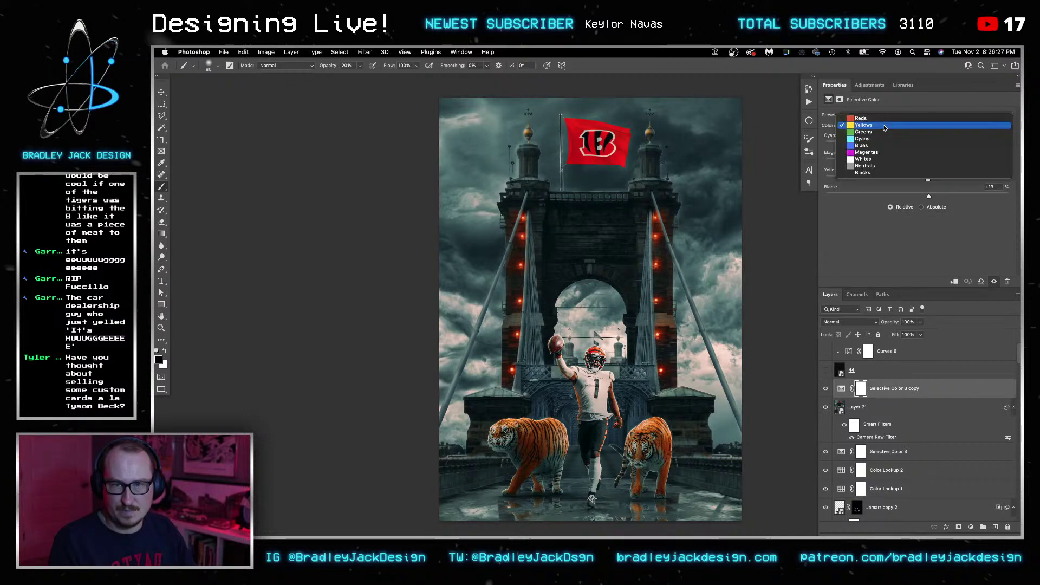
left_click(883, 139)
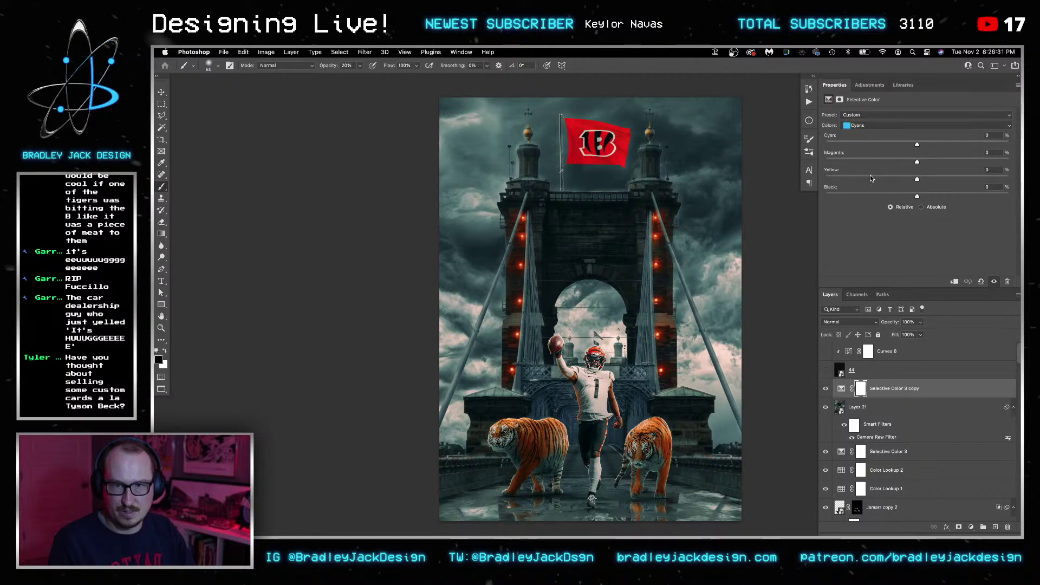
left_click(869, 174)
left_click(933, 193)
In the Selective Color 3 copy, set the blues to about cyan +23, yellow -43 and black +15.
left_click(899, 128)
left_click(902, 135)
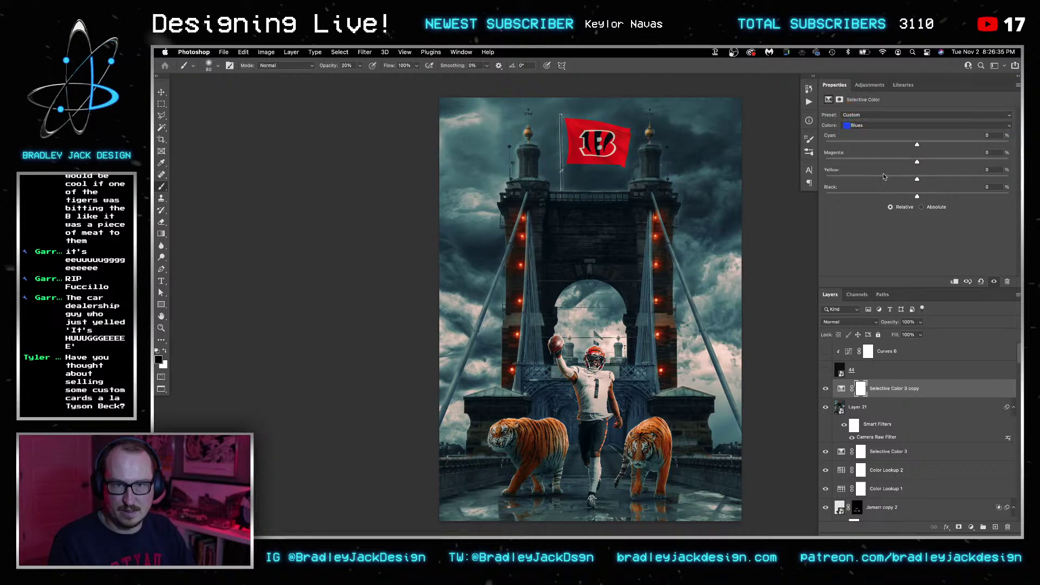
left_click(877, 178)
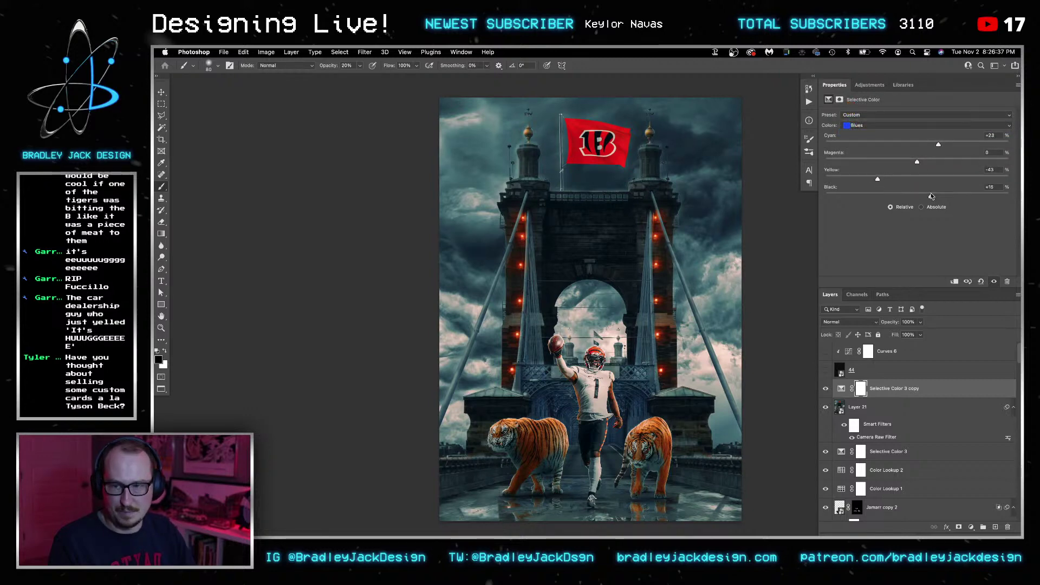
Turn the 44 rain overlay and its clipped Curves adjustment back on and compare the image with and without them.
left_click_drag(825, 369, 825, 349)
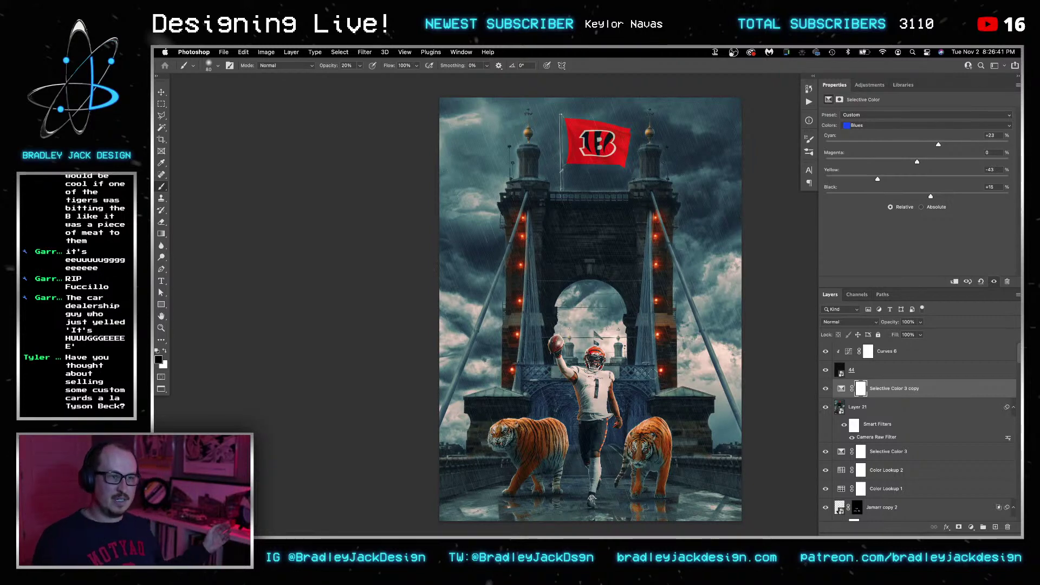
left_click(891, 352)
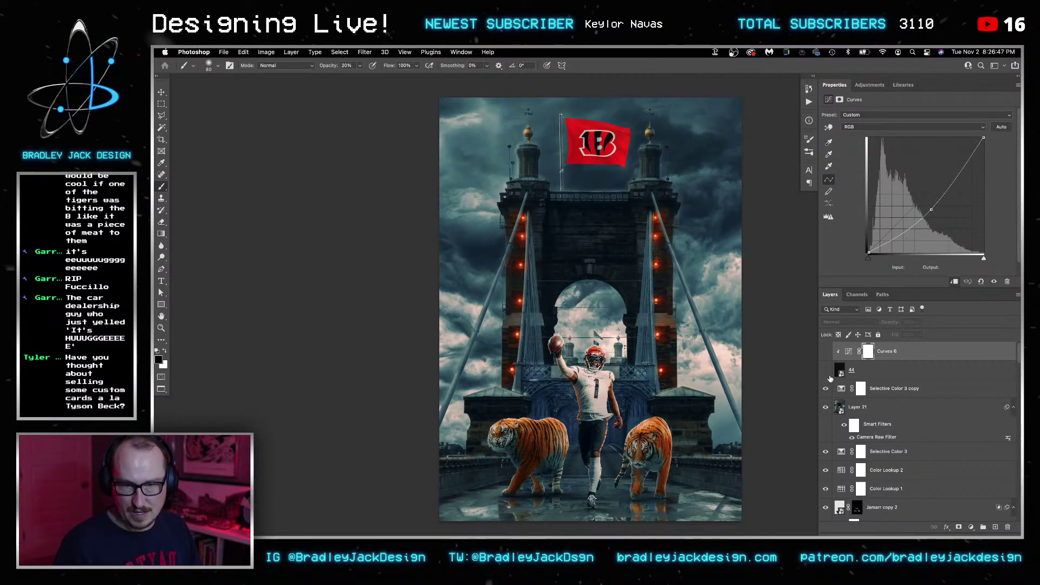
Start a Field Blur on the Camera Raw filtered layer with a 15 px pin at the image's bottom-right corner and a 0 px pin beside the right tiger.
left_click(861, 407)
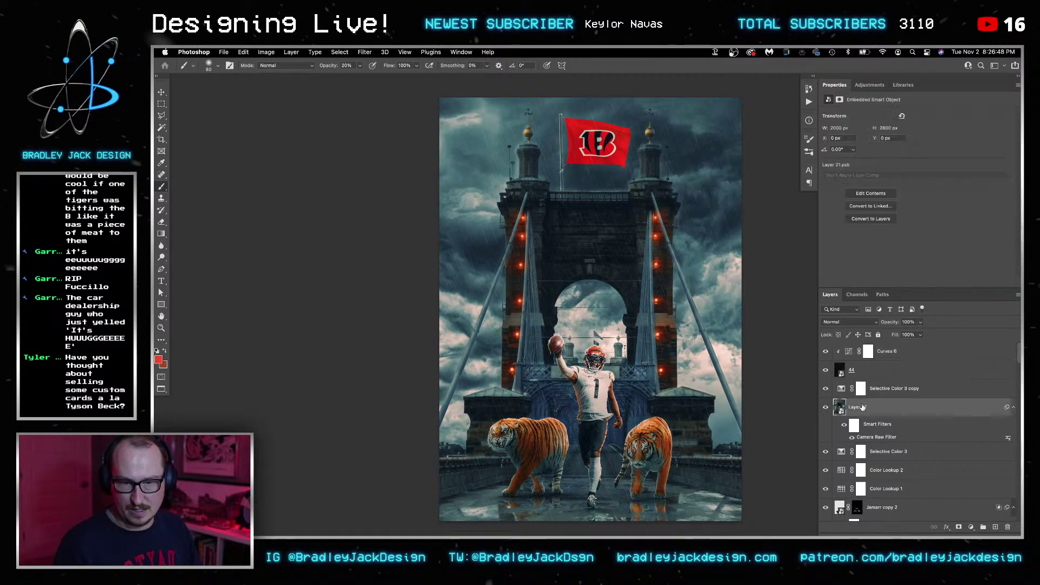
left_click(365, 52)
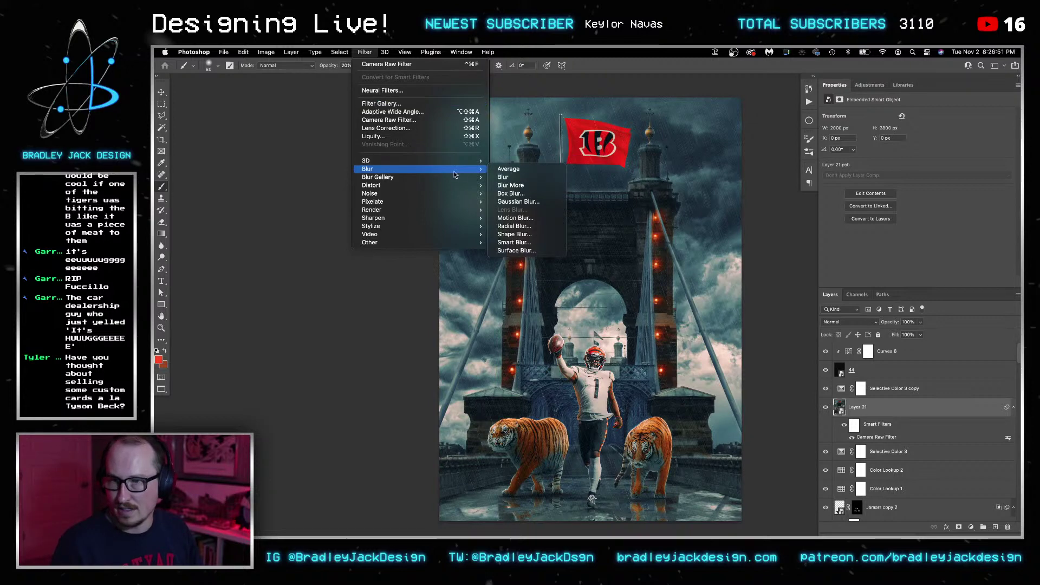
mouse_move(456, 178)
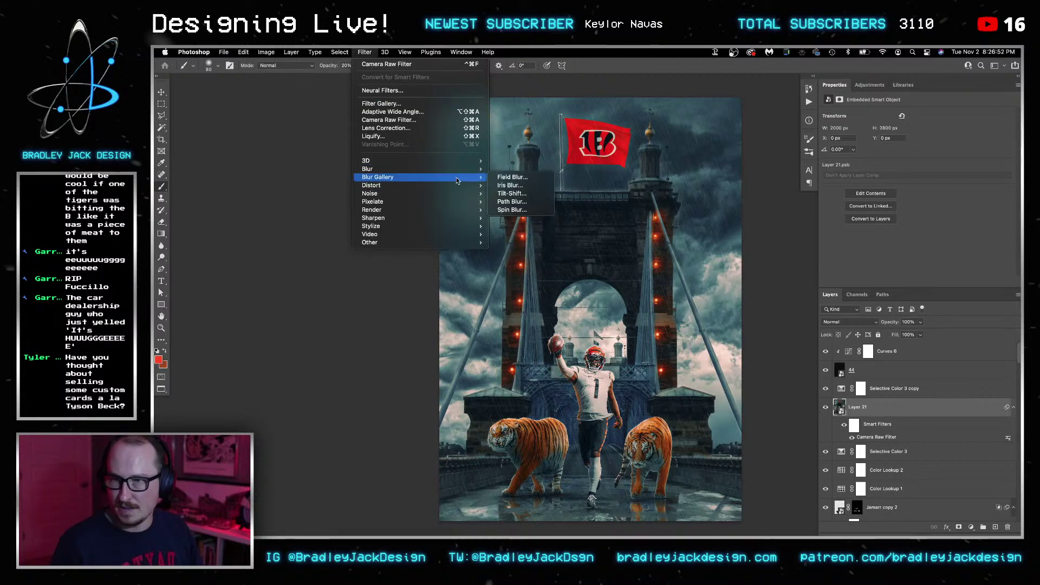
left_click(512, 177)
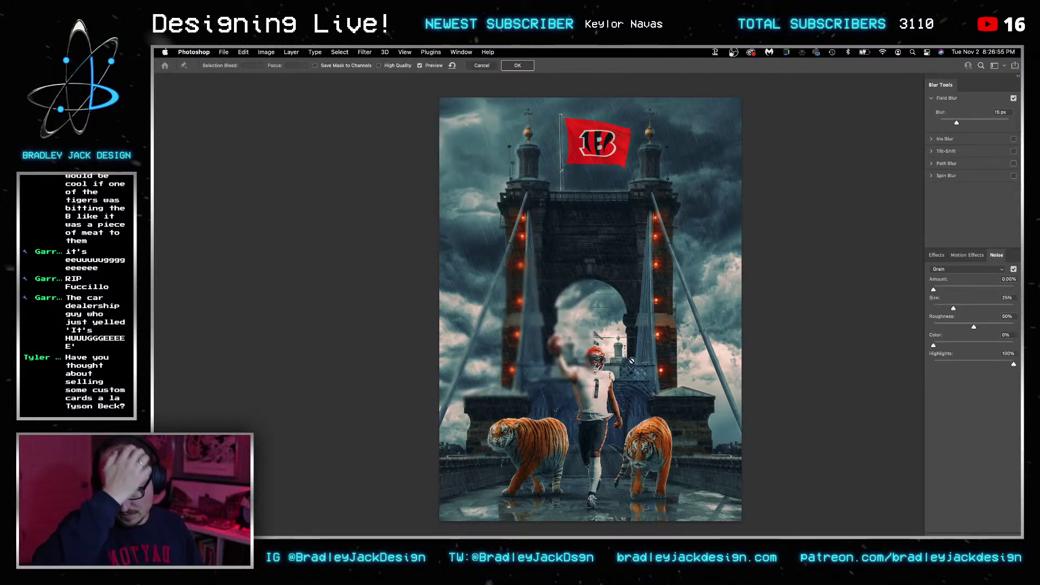
left_click_drag(589, 307, 714, 450)
left_click_drag(733, 493, 735, 516)
left_click(678, 454)
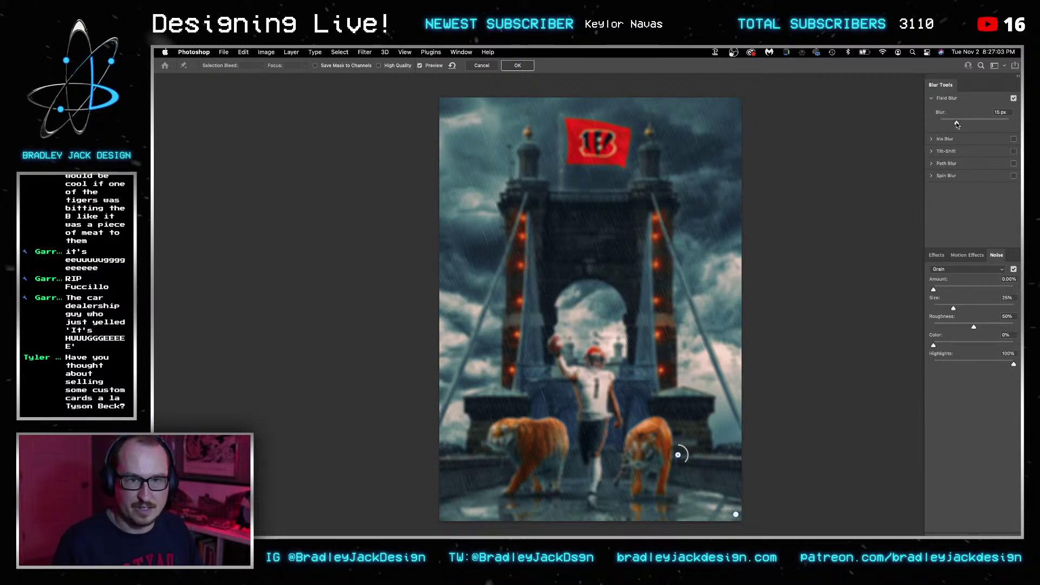
left_click_drag(905, 123, 894, 123)
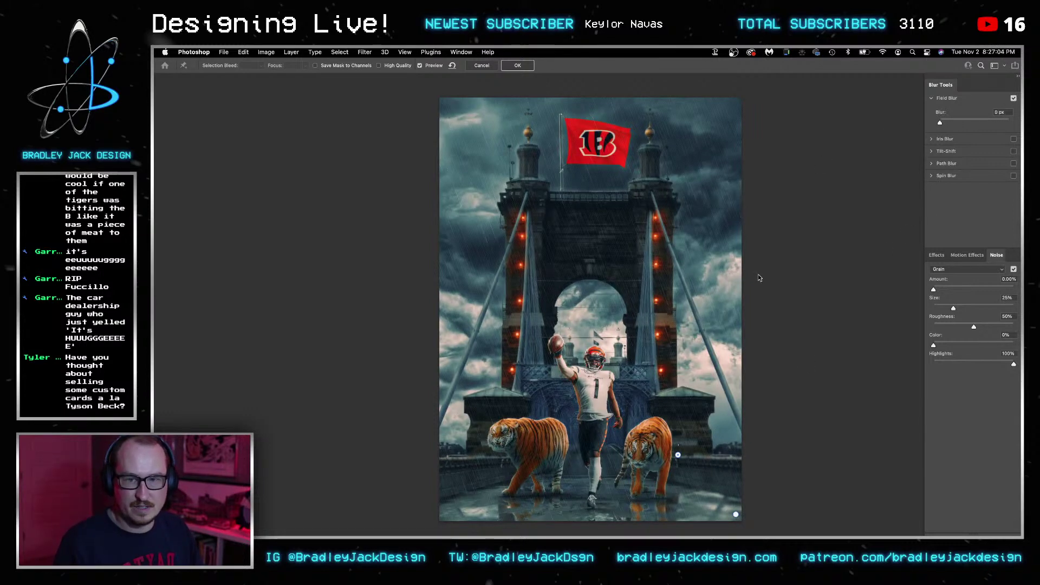
Add a 0 px blur pin beside the left tiger and a 15 px pin at the image's bottom-left corner.
left_click(493, 470)
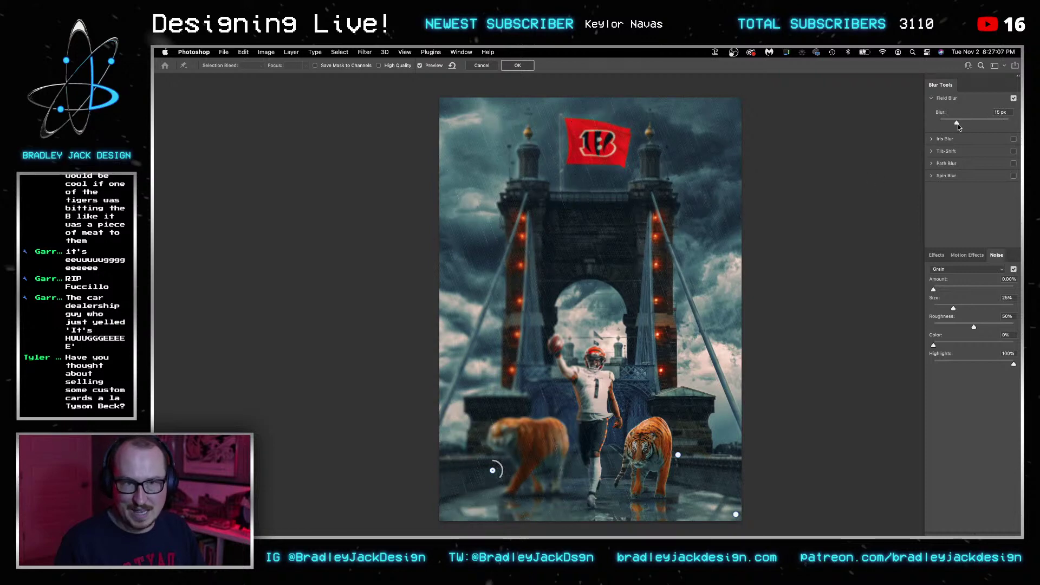
left_click_drag(907, 126, 888, 125)
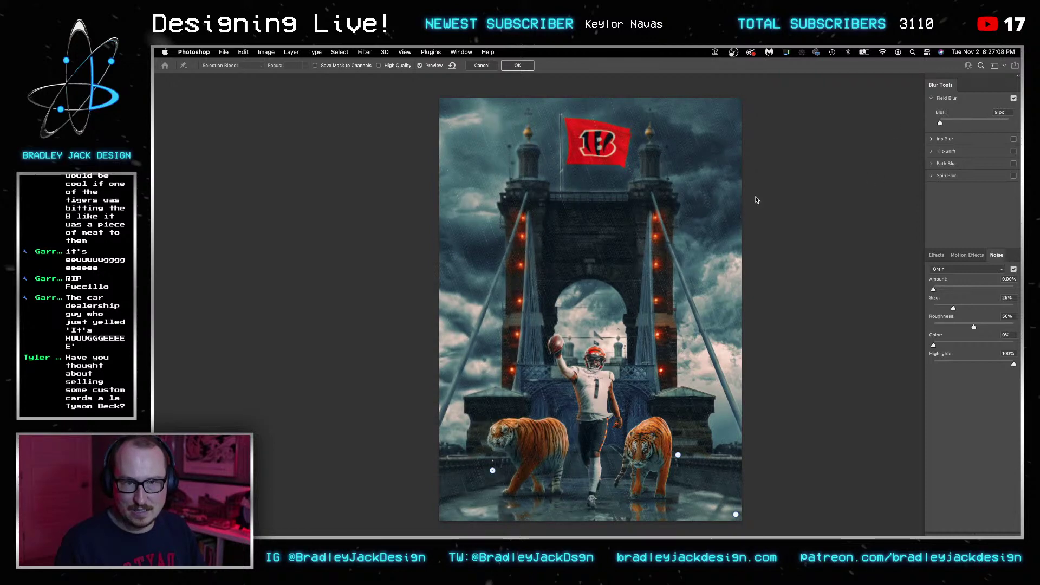
left_click(444, 515)
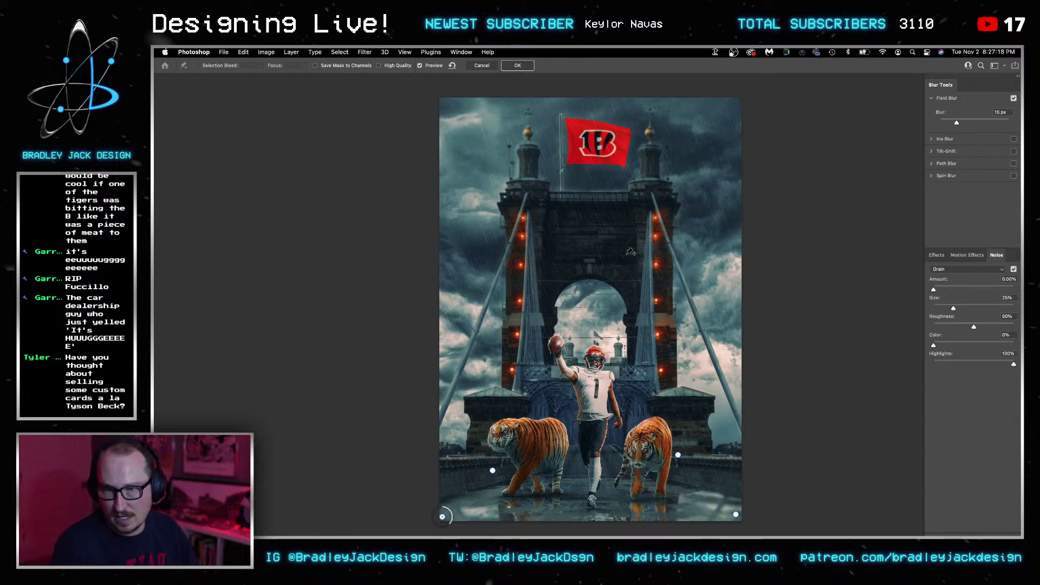
Add a blur pin on top of the bridge below the flag and set its blur to 5 px.
left_click(595, 192)
double_click(1000, 112)
type("1")
key("BackSpace")
type("3")
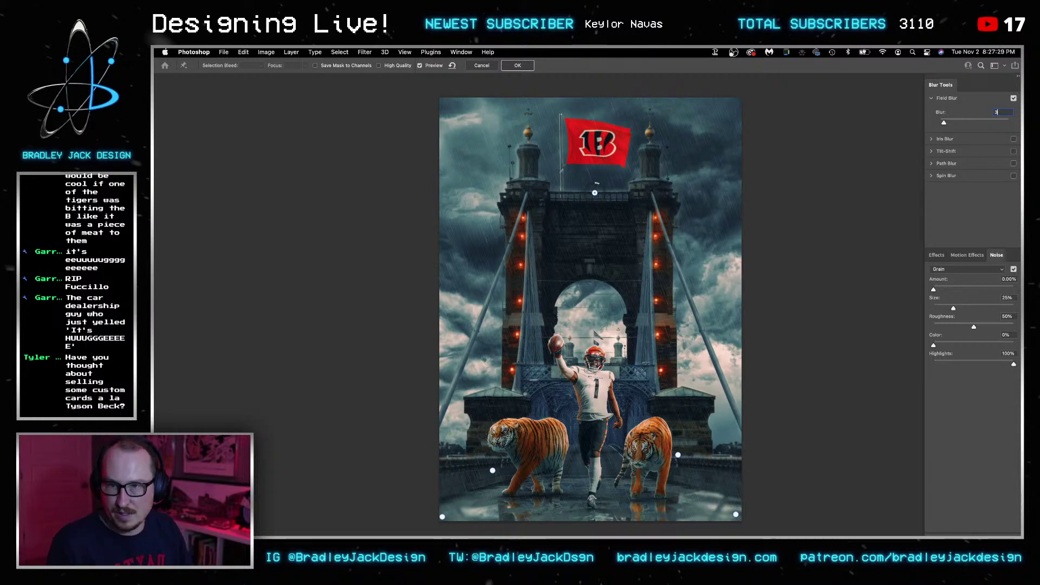
key("Return")
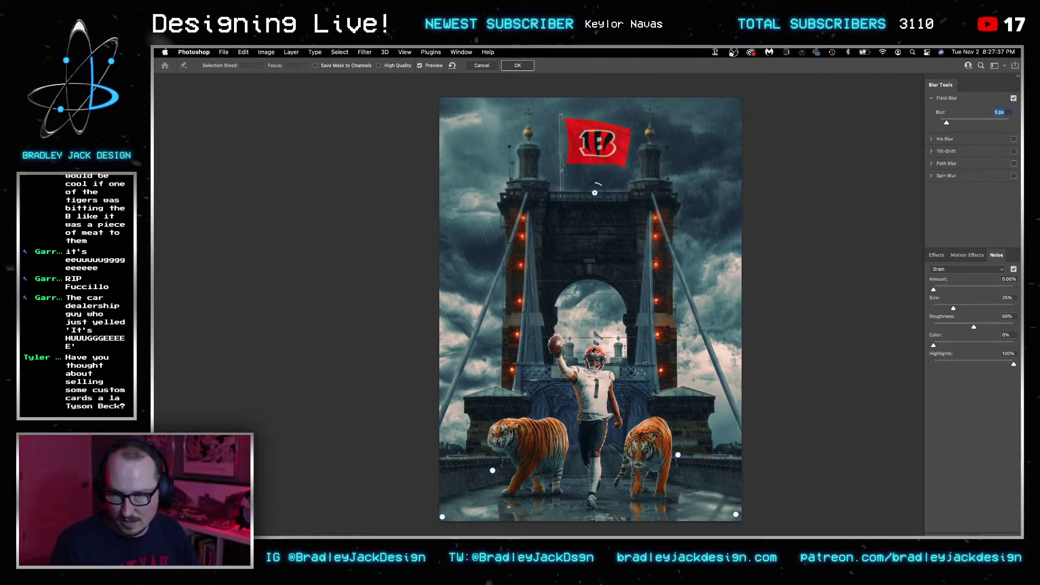
Add a 0 px blur pin on the football player's helmet and apply the Field Blur.
left_click(593, 358)
left_click_drag(947, 122, 901, 125)
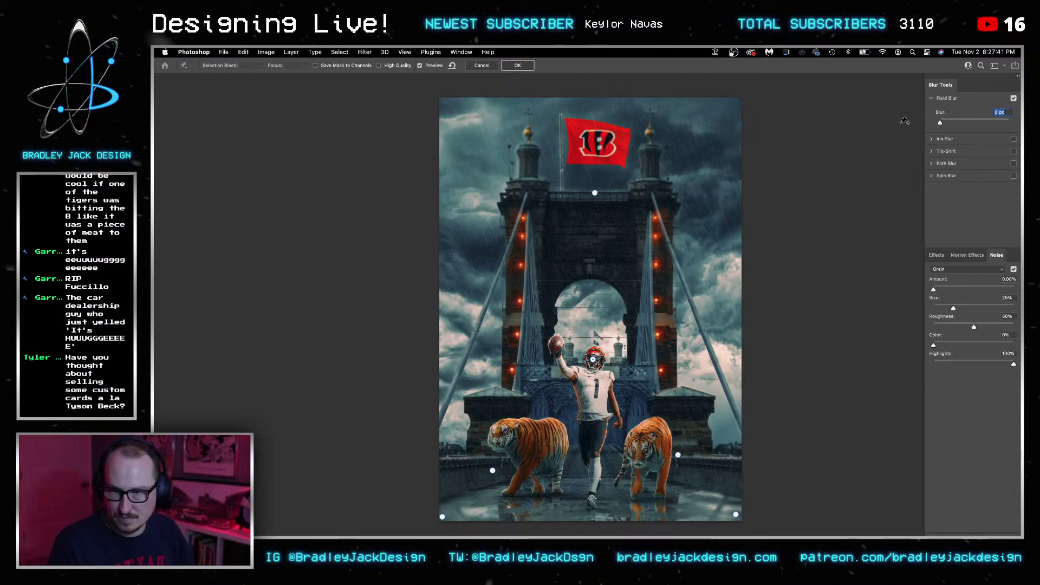
key("Return")
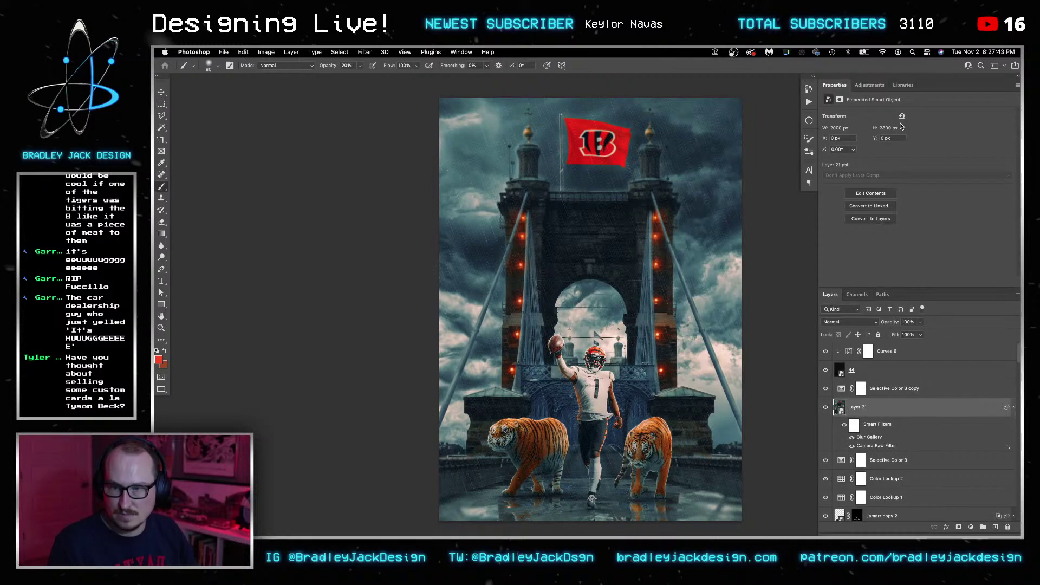
Brighten the rain by moving the midpoint of the Curves adjustment clipped to layer 44 to input 133, output 101.
left_click(886, 359)
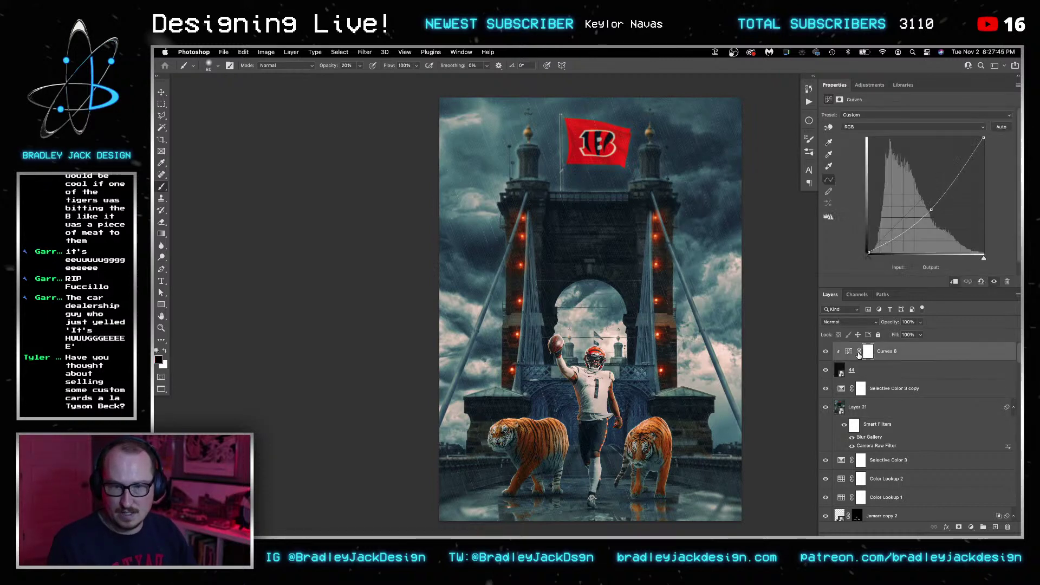
left_click(931, 208)
left_click_drag(931, 207, 928, 205)
key("v")
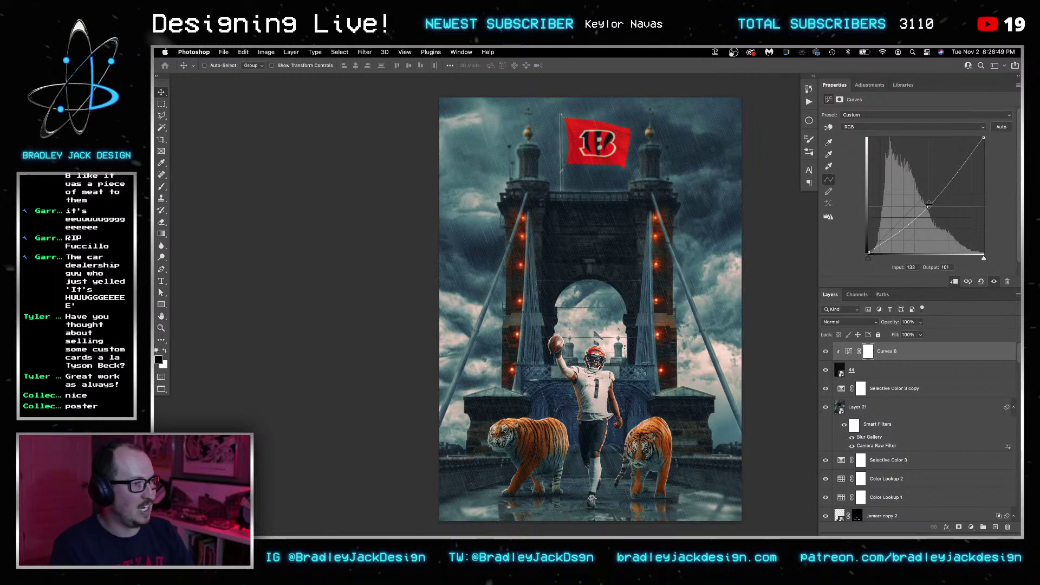
Examine the finished composite with the interface panels hidden, briefly bringing them back for comparison.
key("Tab")
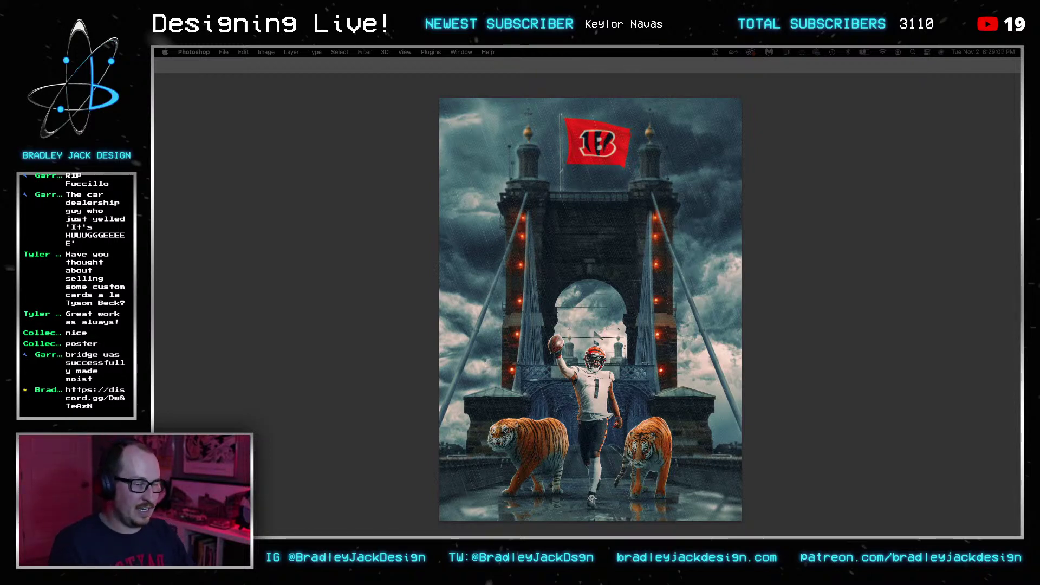
key("Tab")
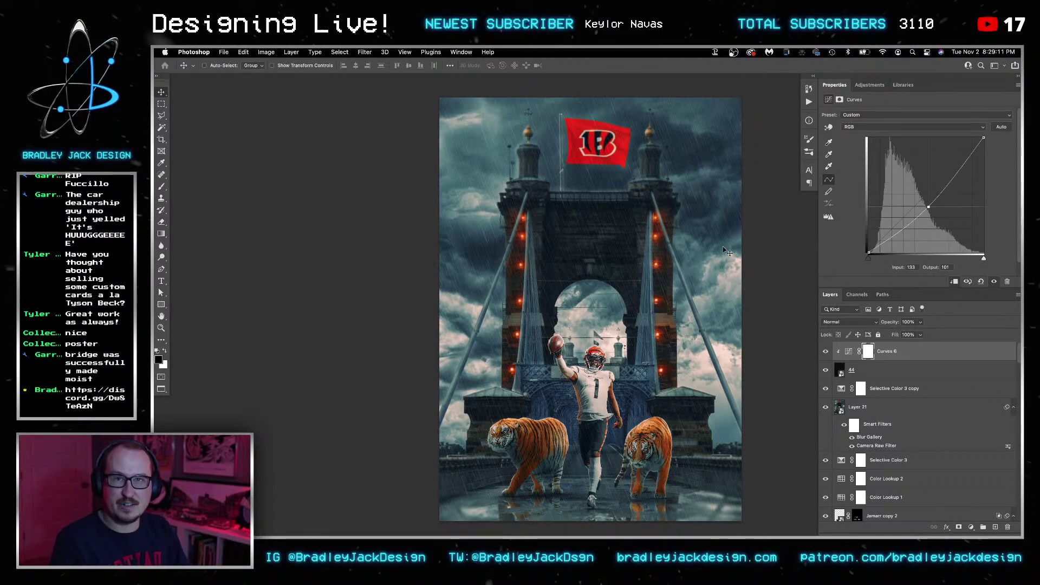
key("Tab")
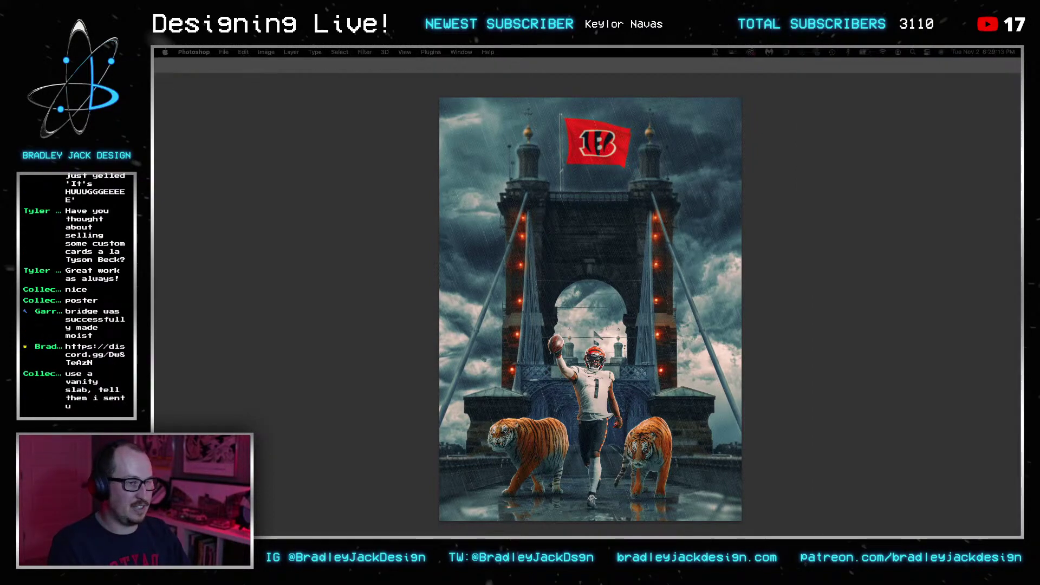